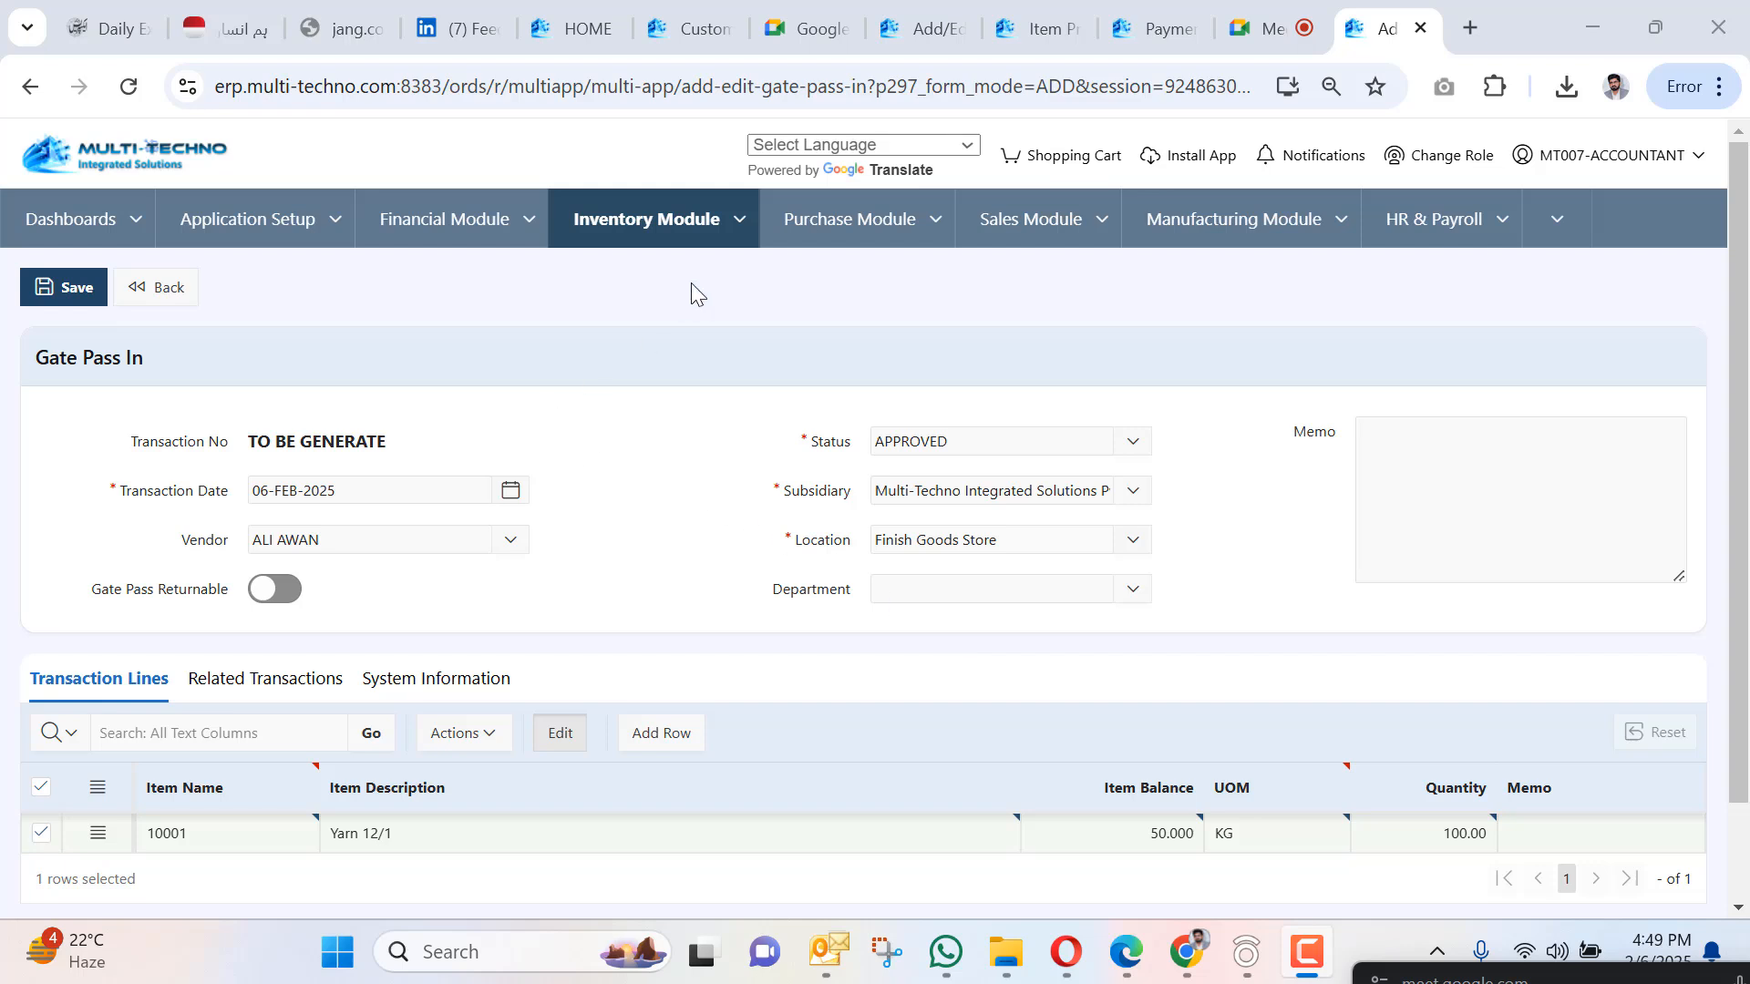
Enter the gate pass memo 'blue dyed yarn'.
left_click(731, 211)
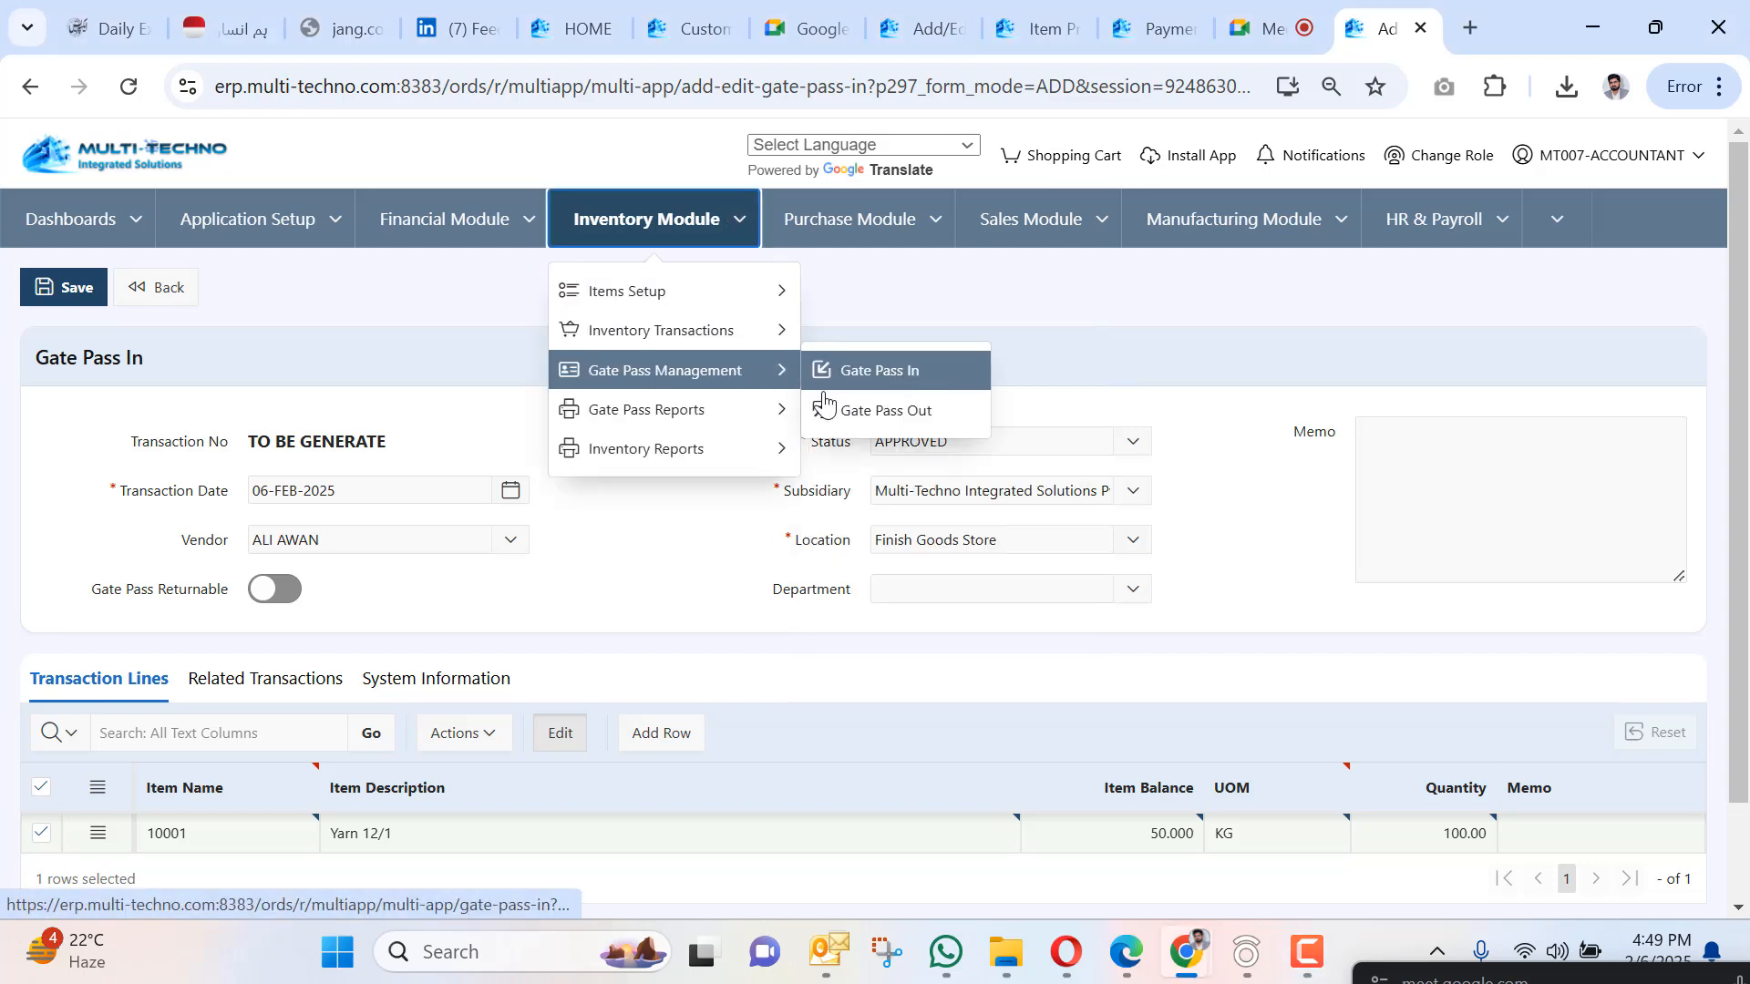
scroll(1086, 672, "down", 2)
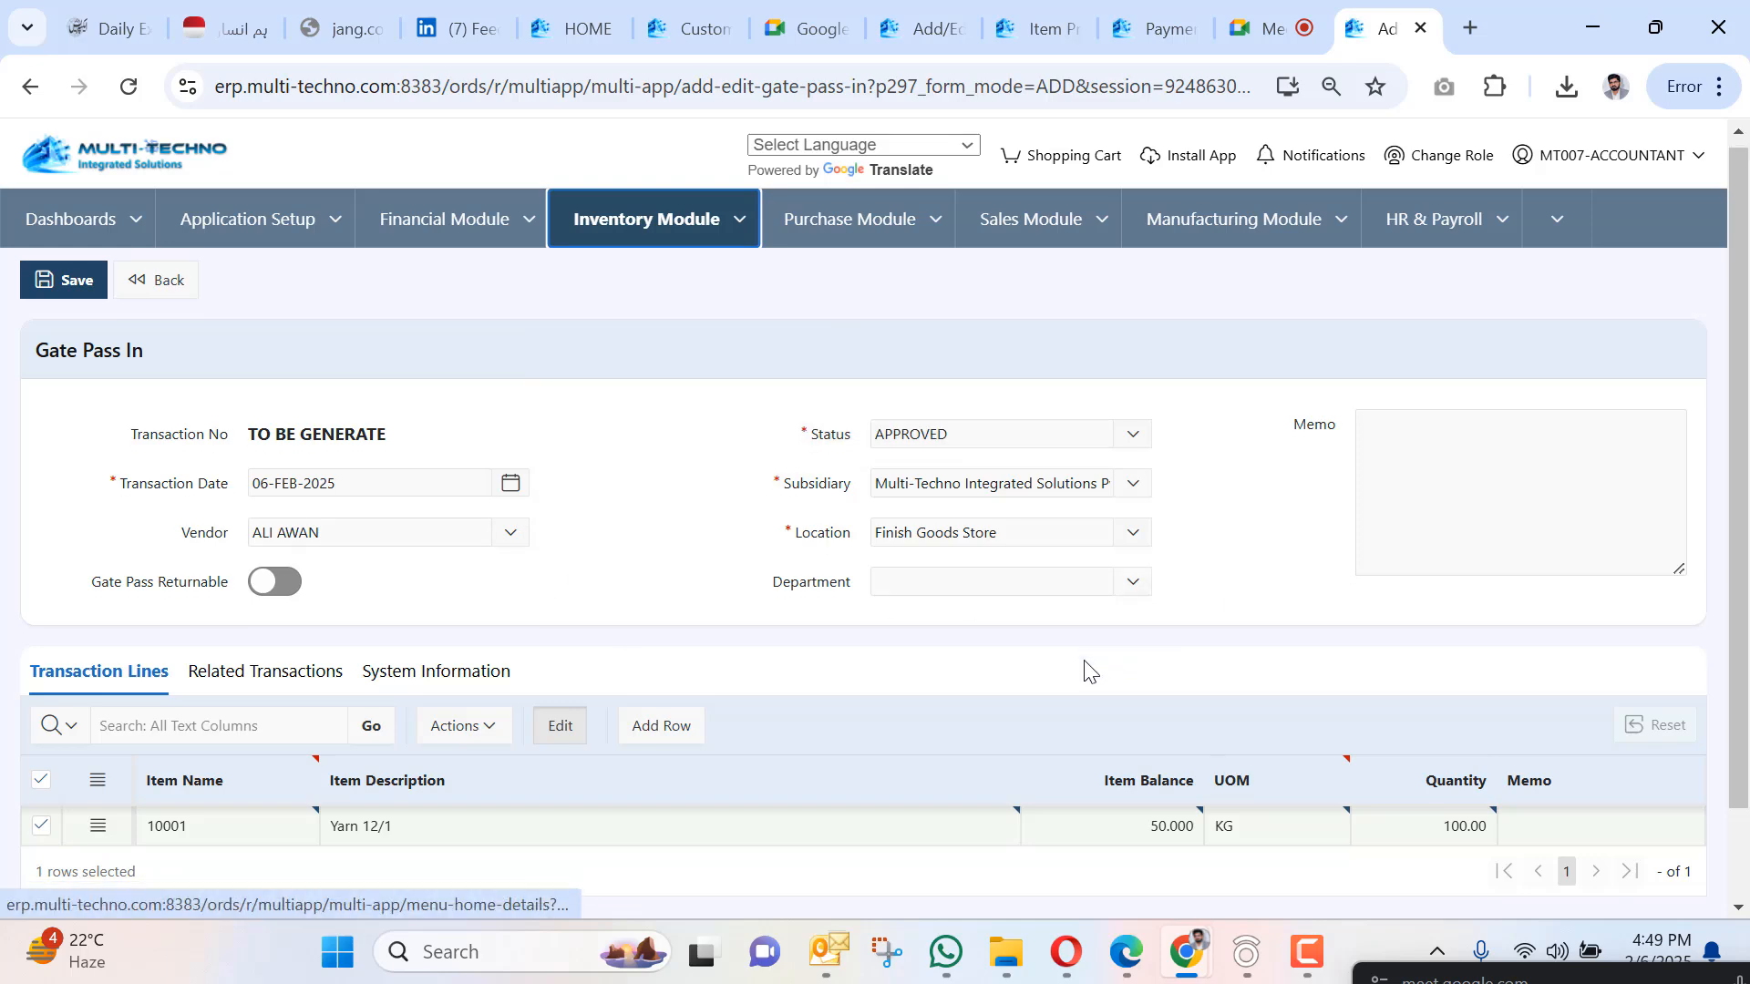
scroll(1066, 594, "up", 2)
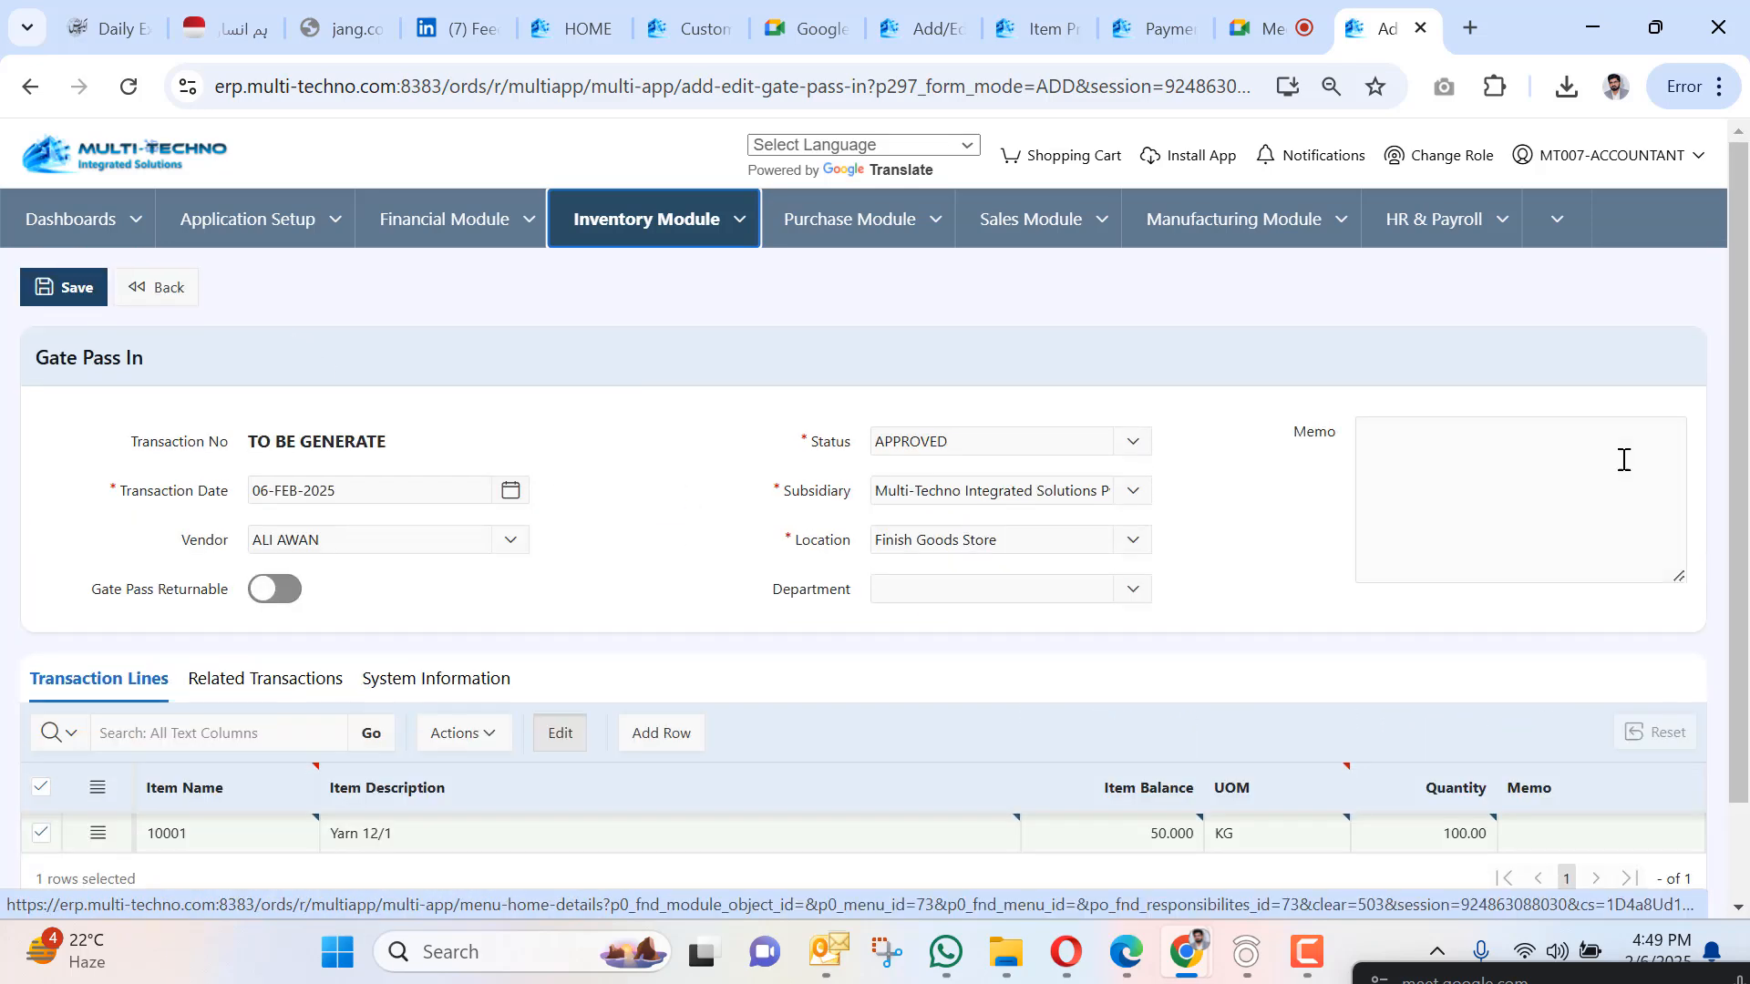
left_click(1522, 465)
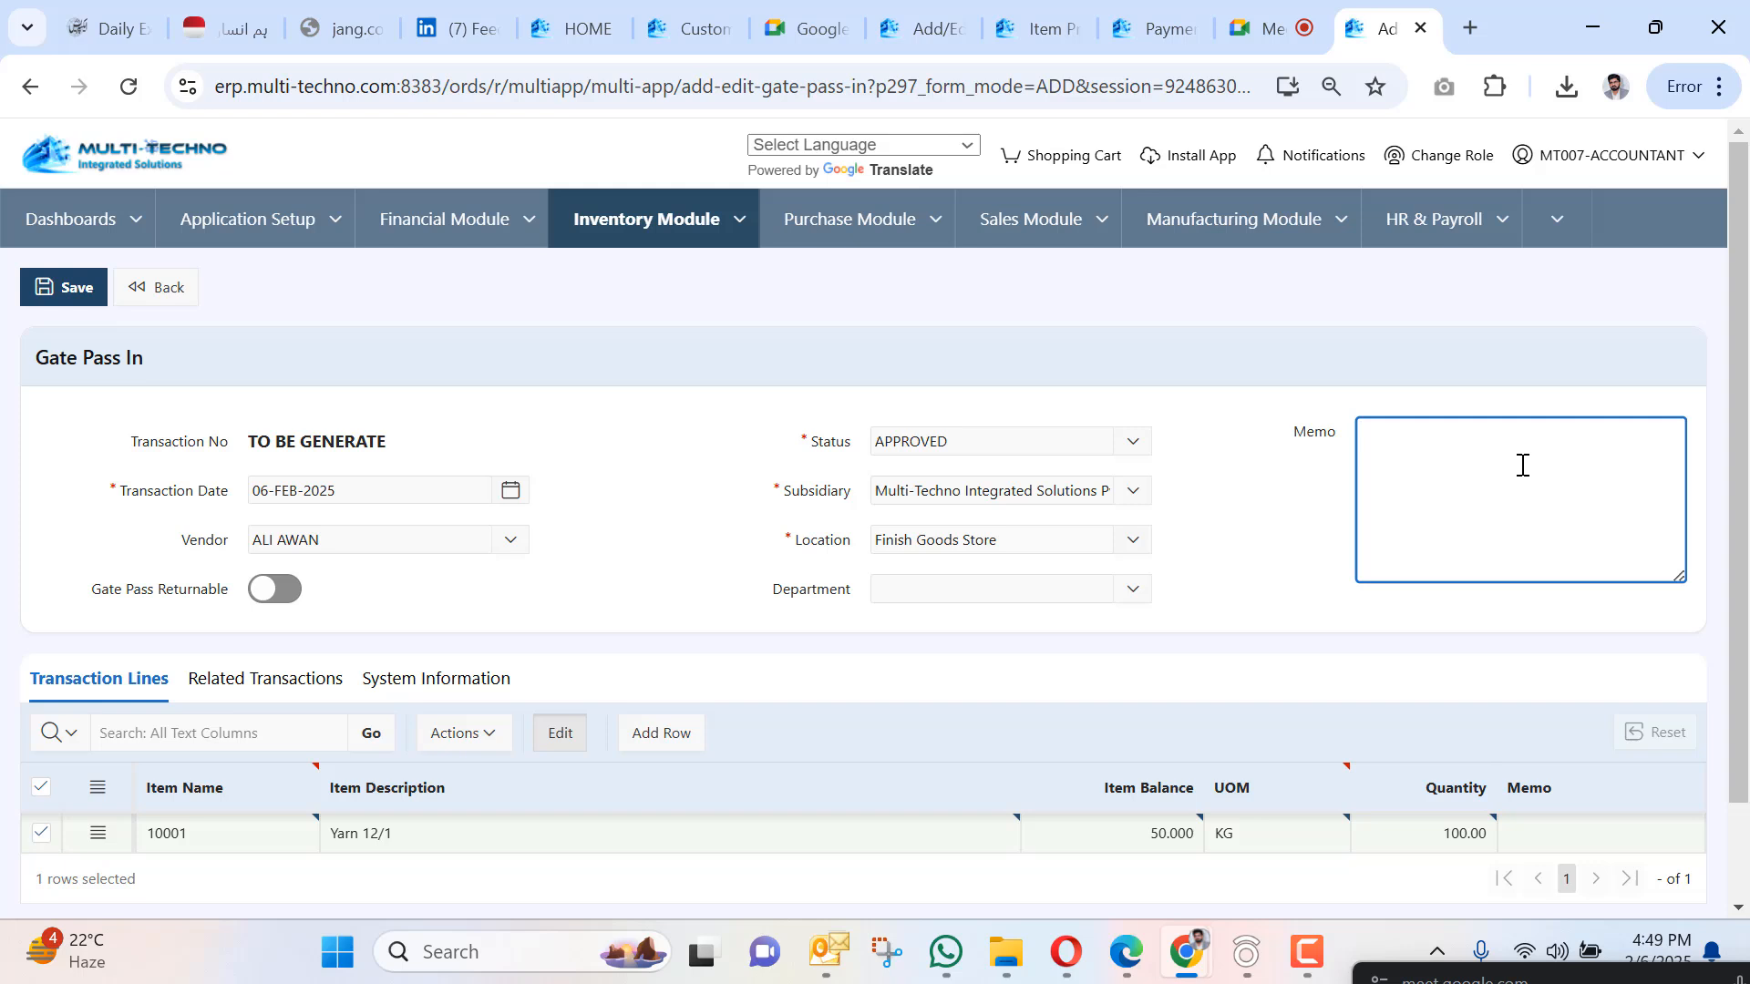
type("blue dyed yarn")
Add 'fdfs' to the yarn line's description and memo 'fsfsgsdgsgs', then save the gate pass.
scroll(1156, 781, "down", 2)
left_click(508, 724)
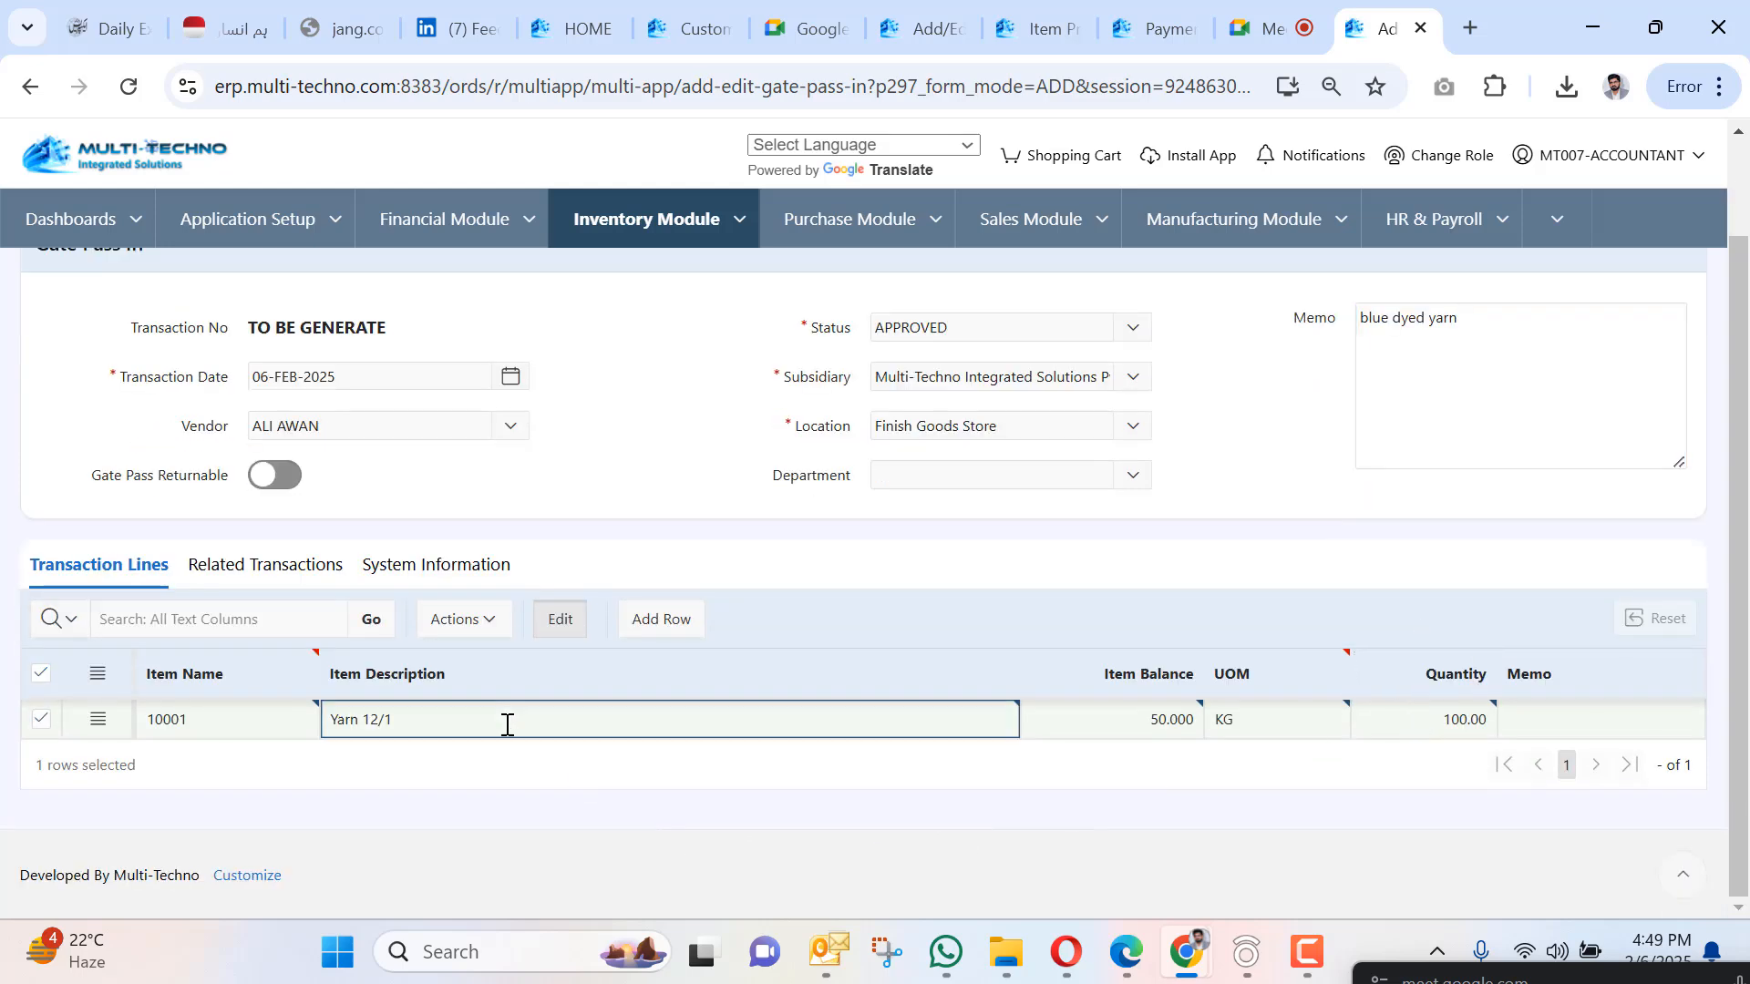
type("fdfs")
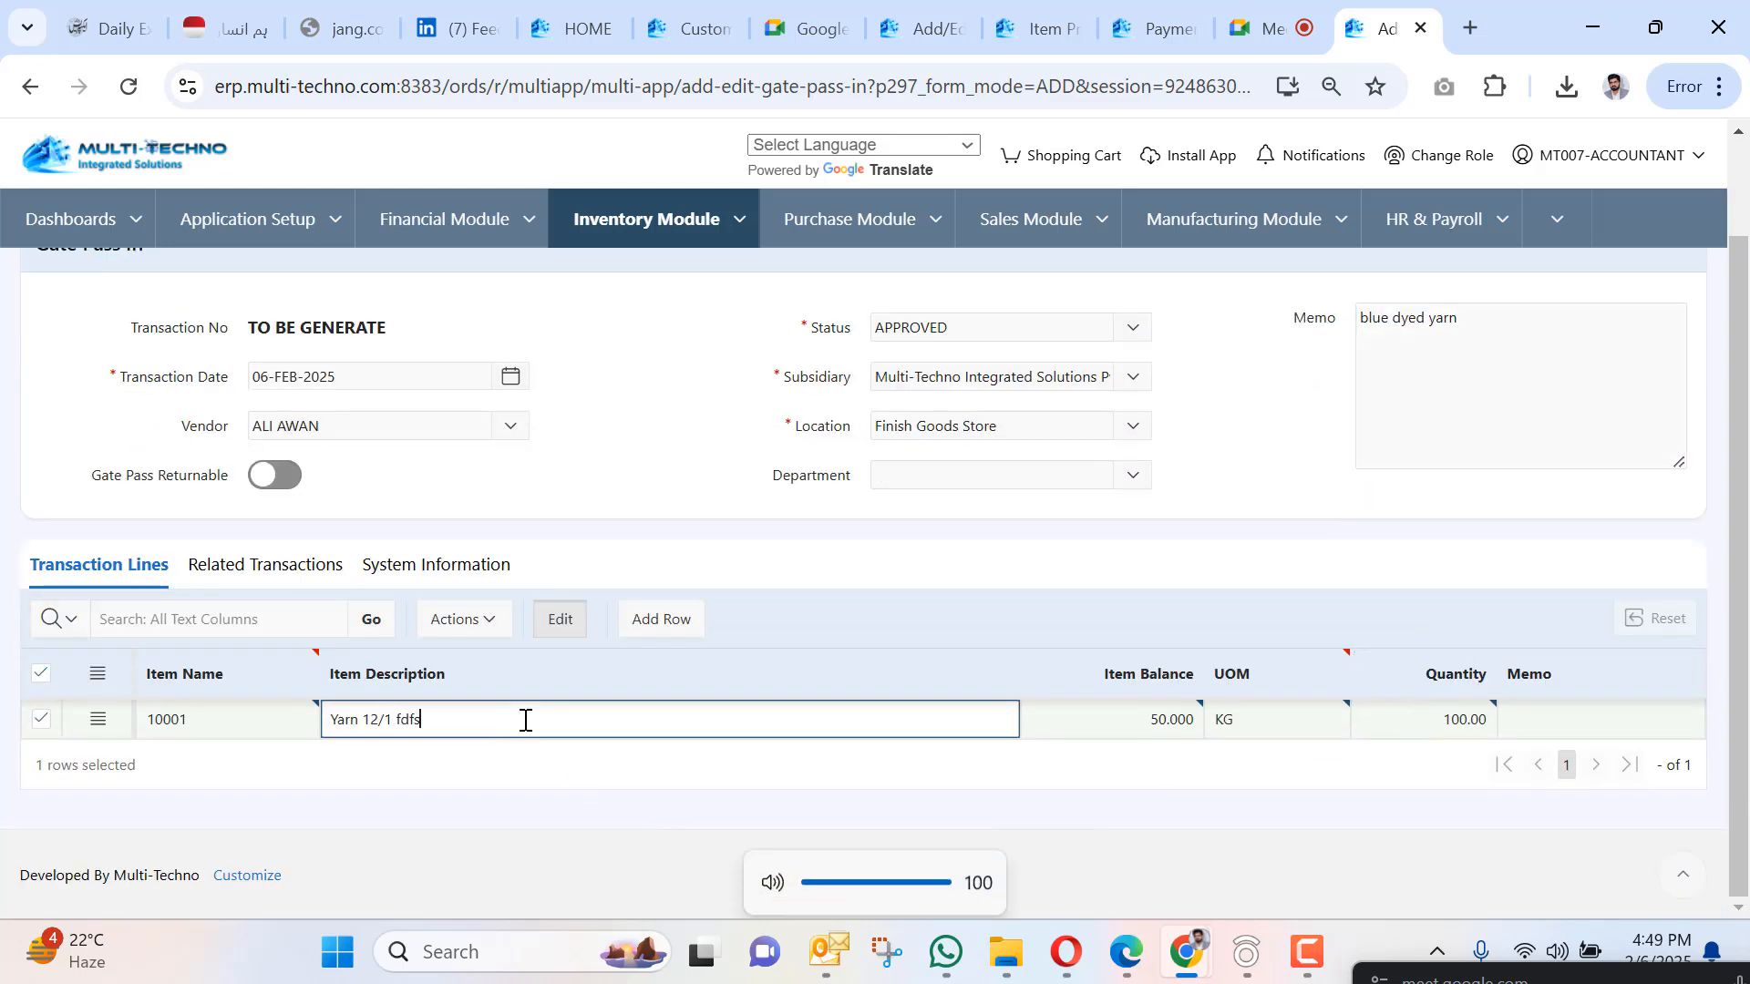
left_click(1574, 709)
type("fs")
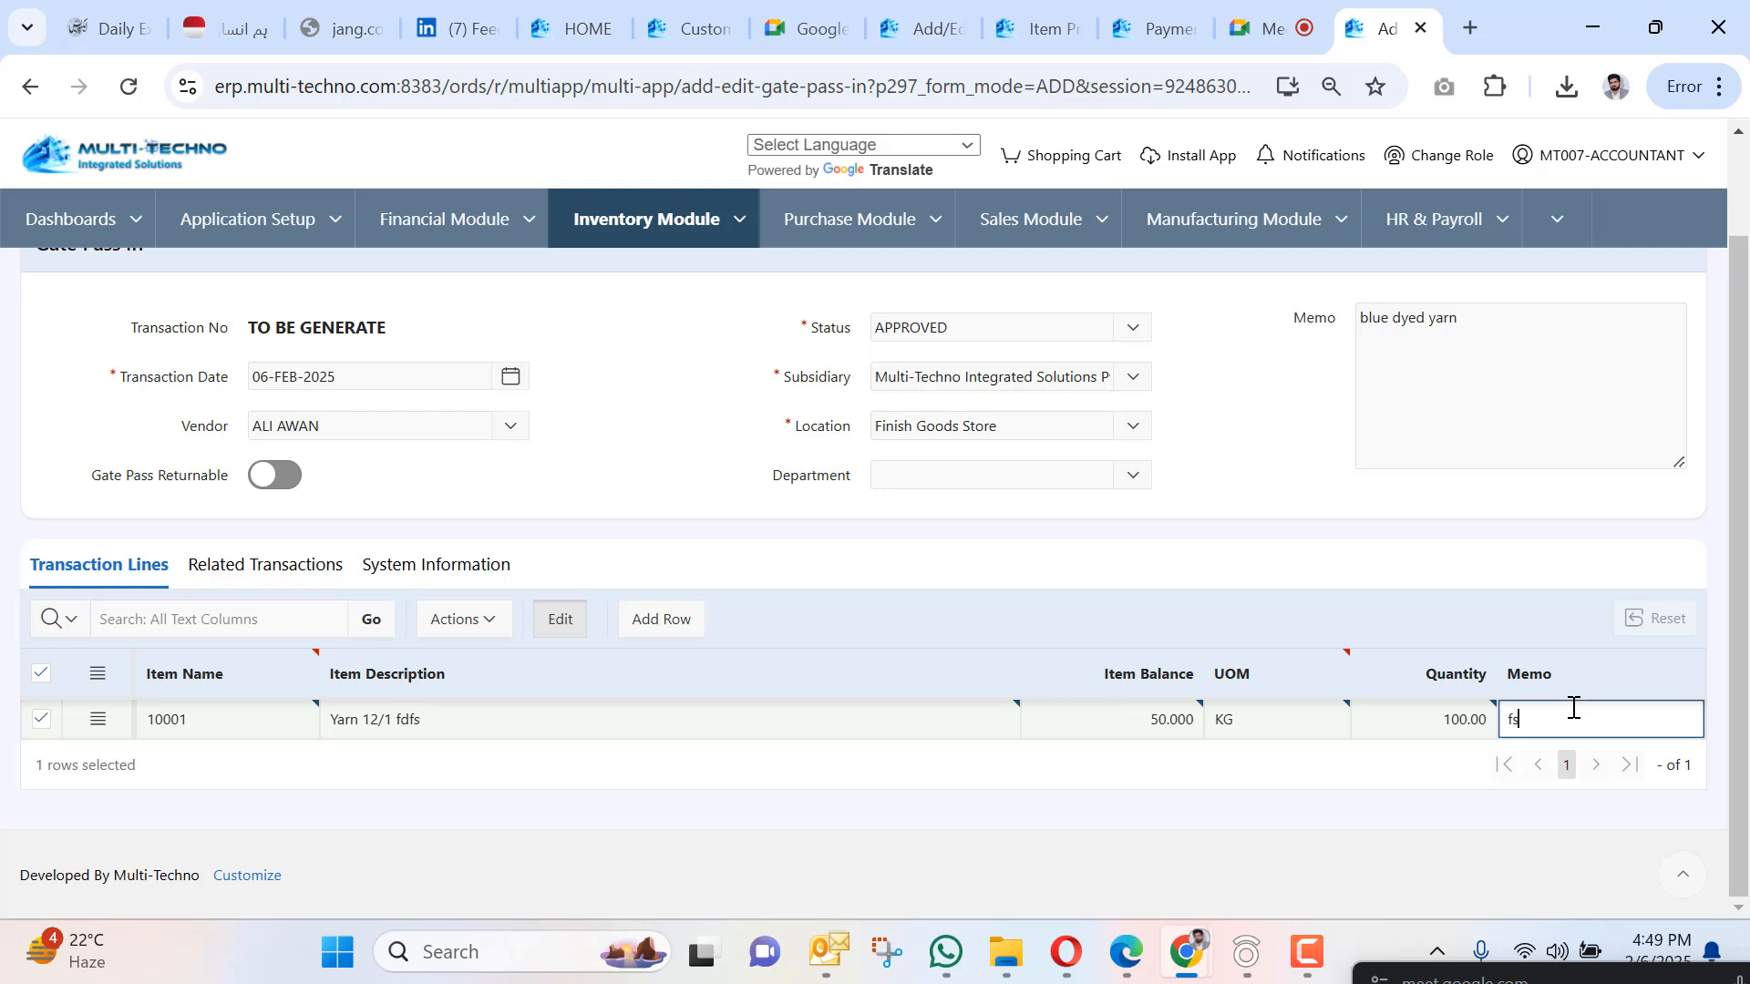
type("fsgsdgsgs")
scroll(96, 338, "up", 2)
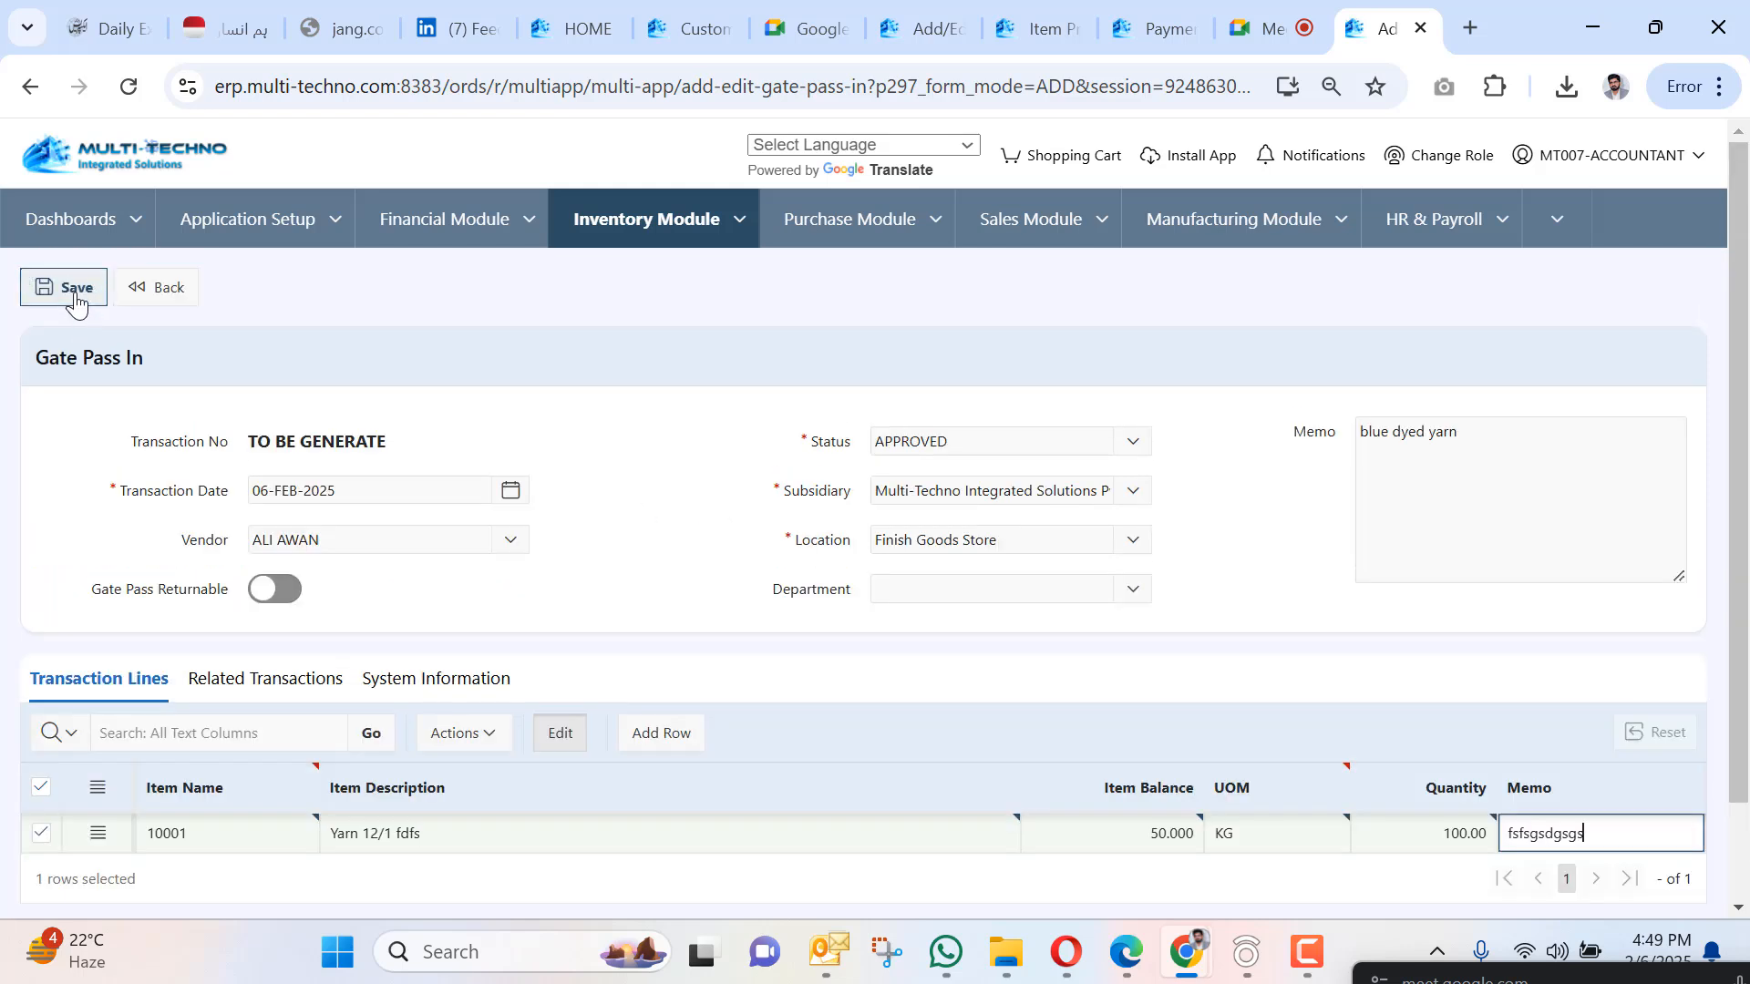
left_click(73, 295)
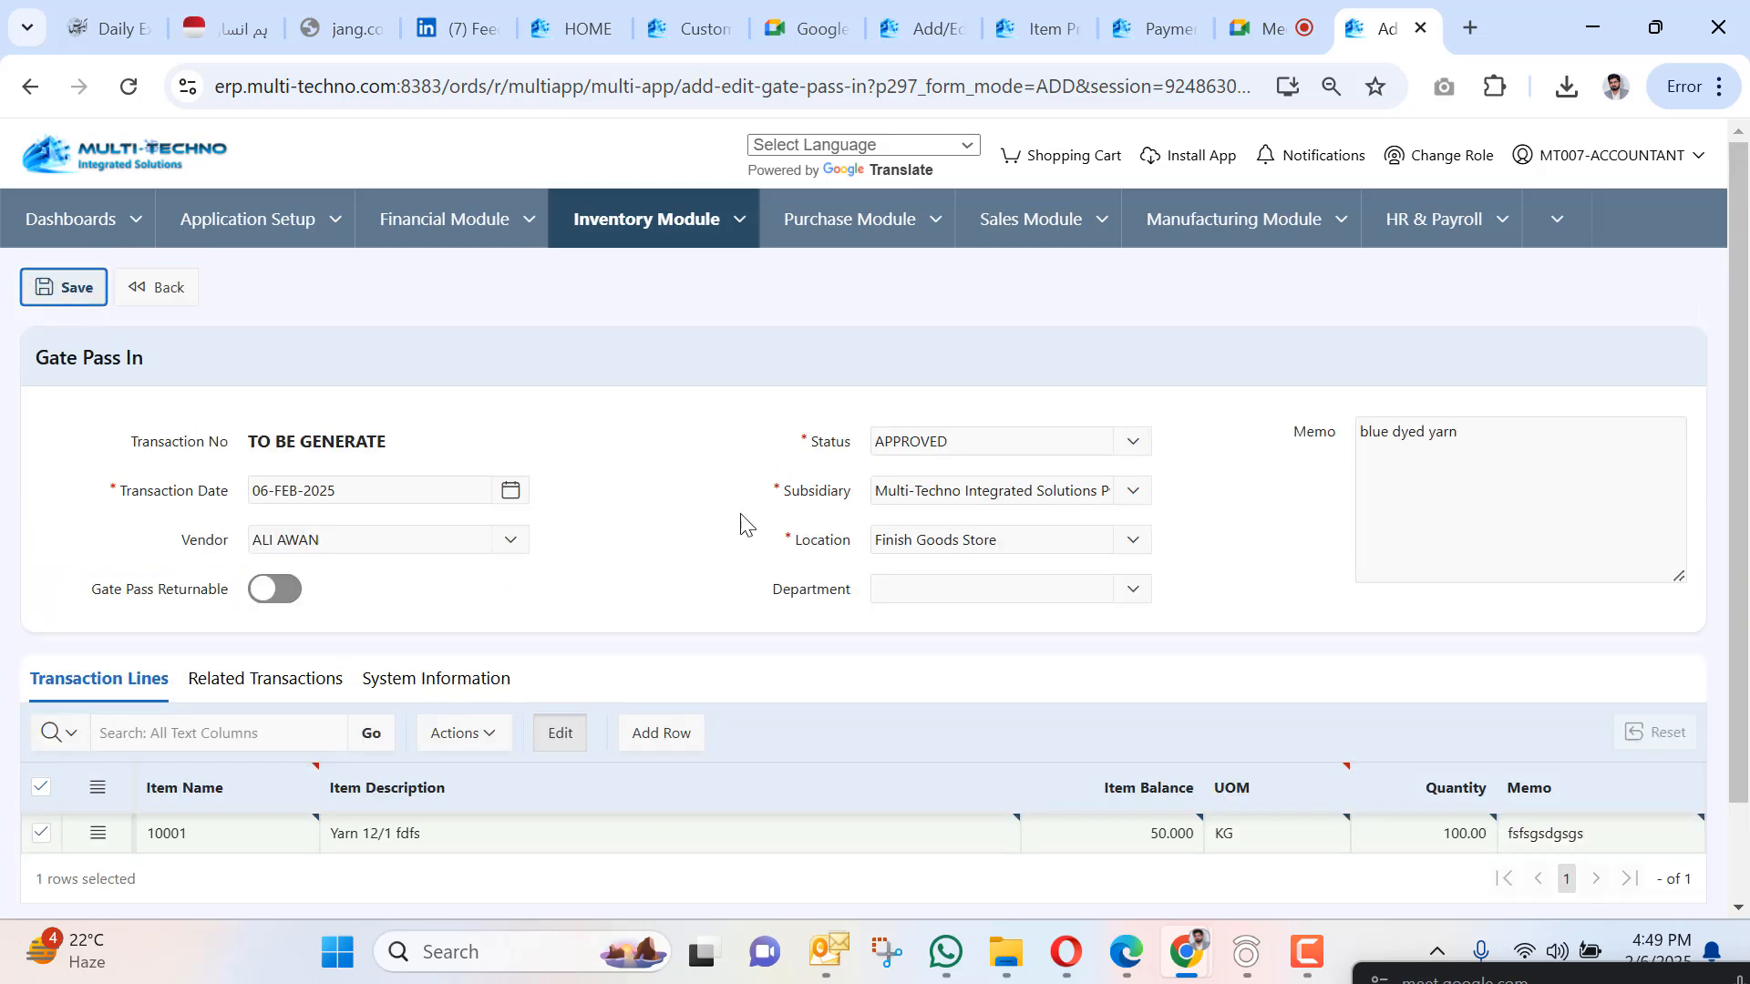
Switch on Gate Pass Returnable for GPI-001006 in edit mode and confirm the save.
left_click(280, 594)
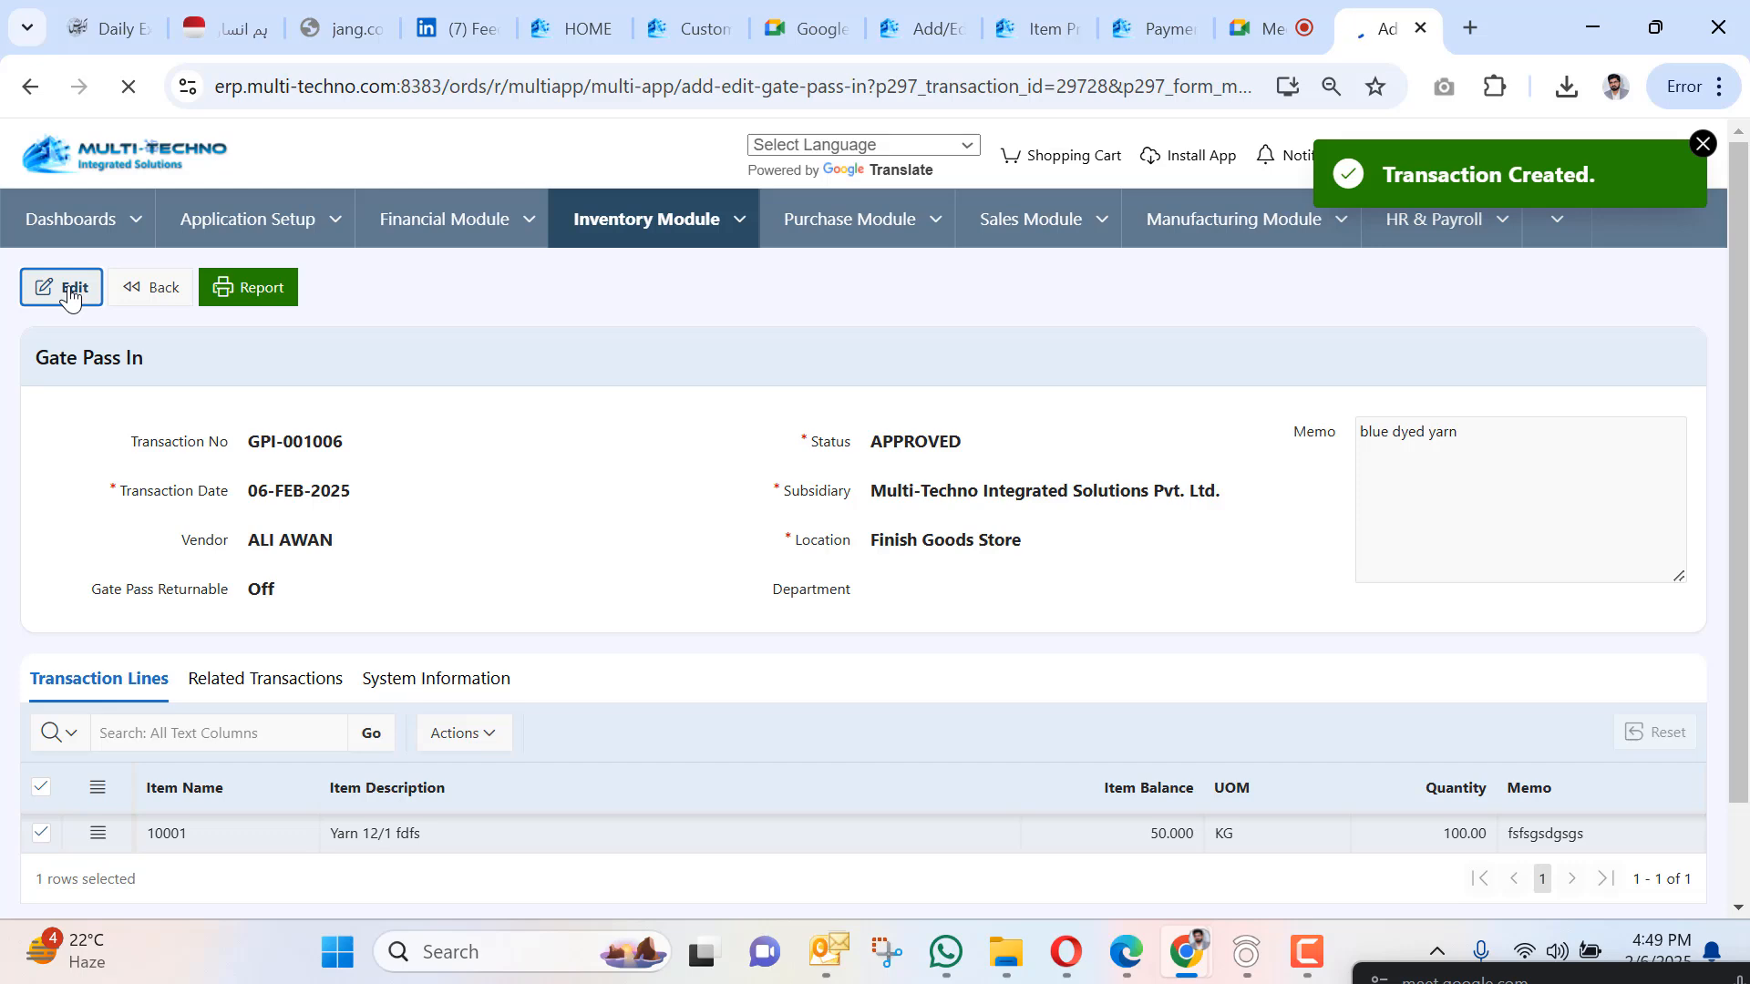
left_click(70, 299)
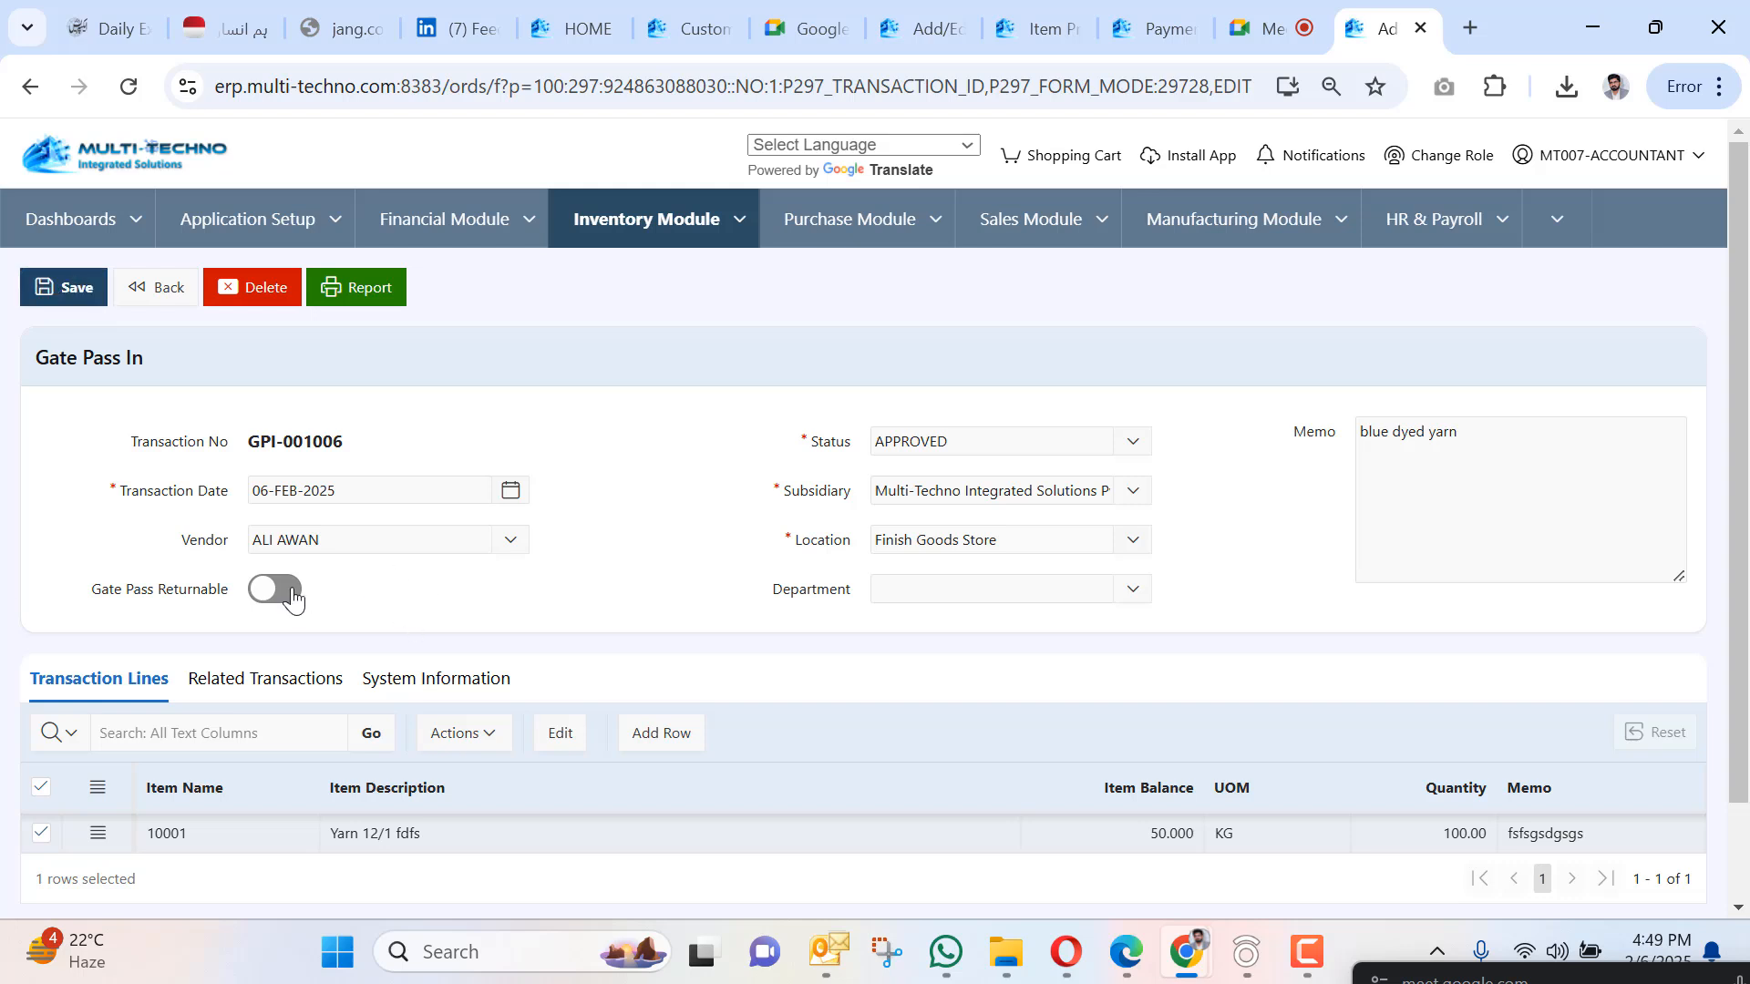
left_click(276, 588)
left_click(54, 307)
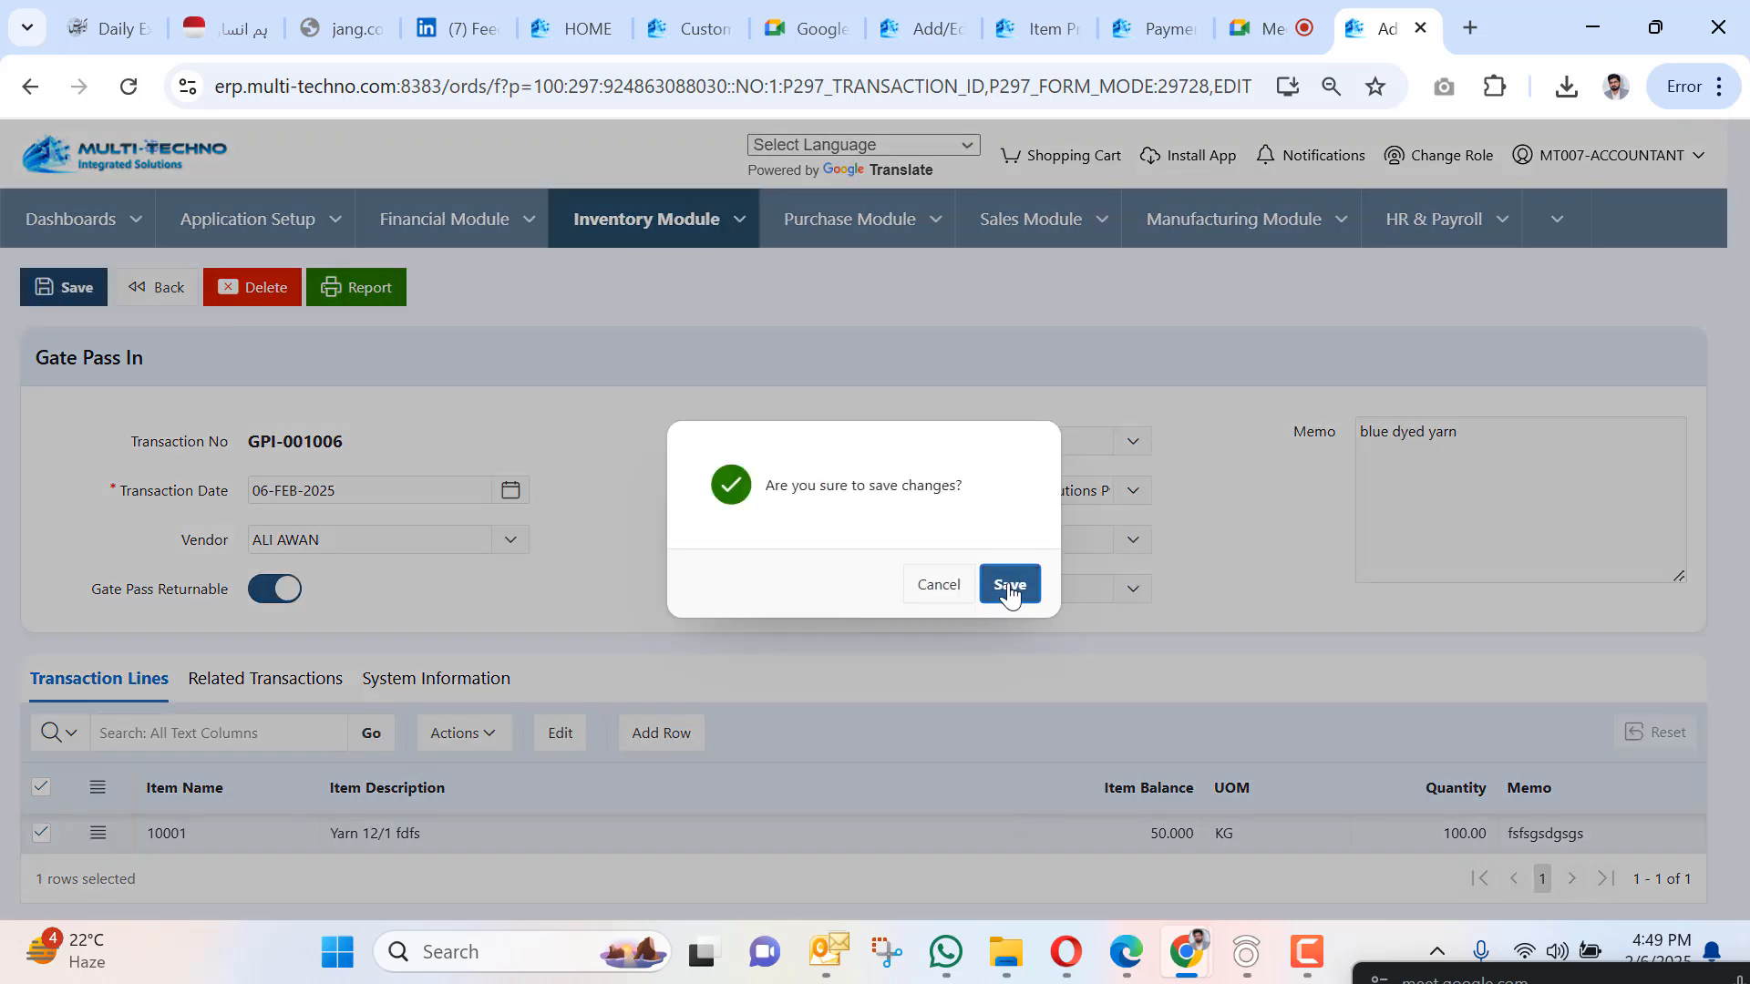
left_click(1009, 588)
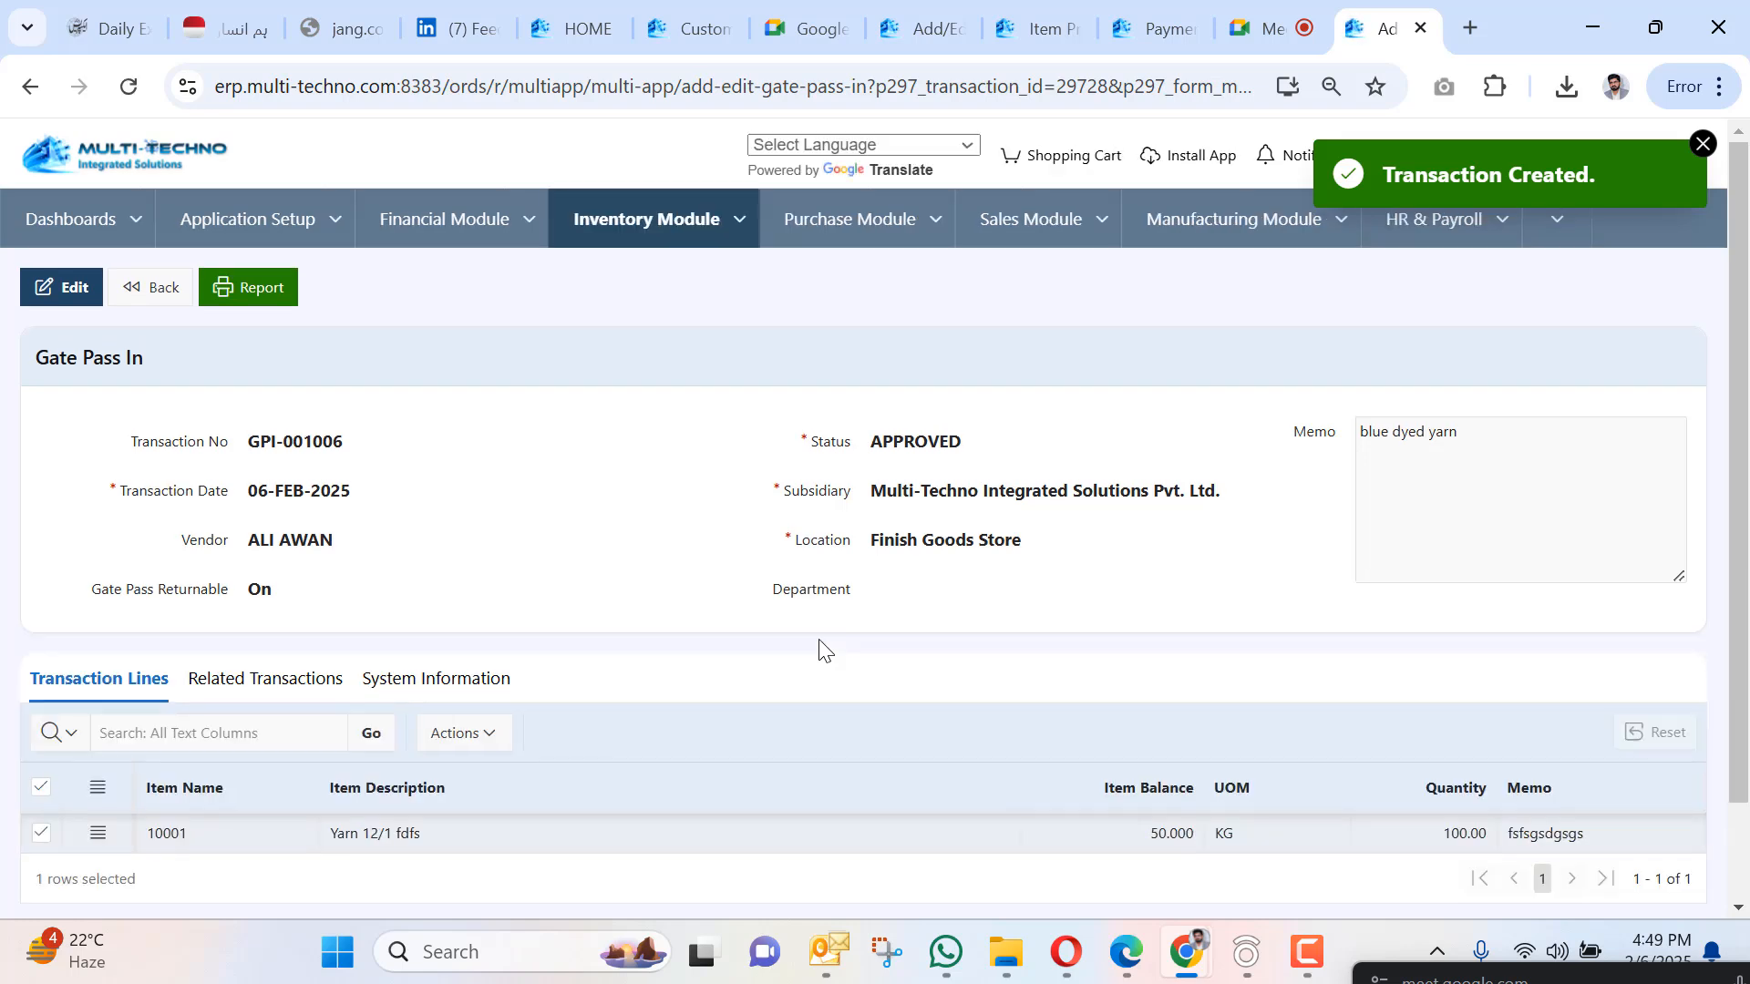
left_click(250, 297)
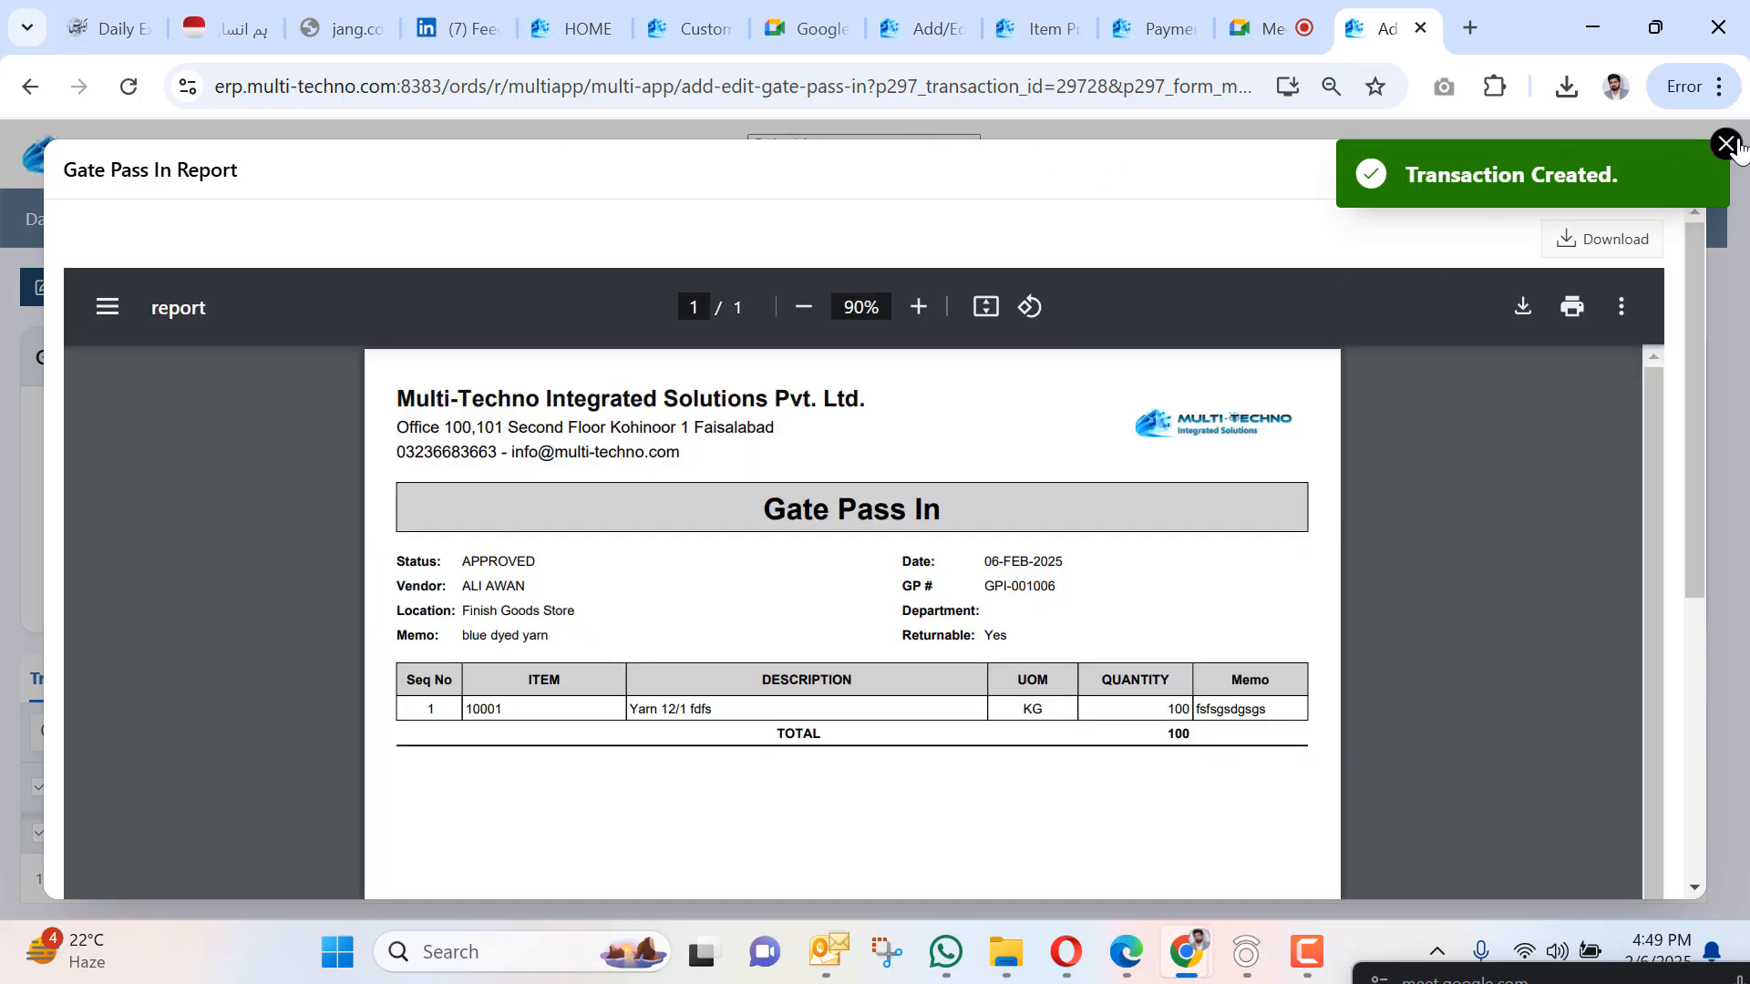
left_click(1726, 143)
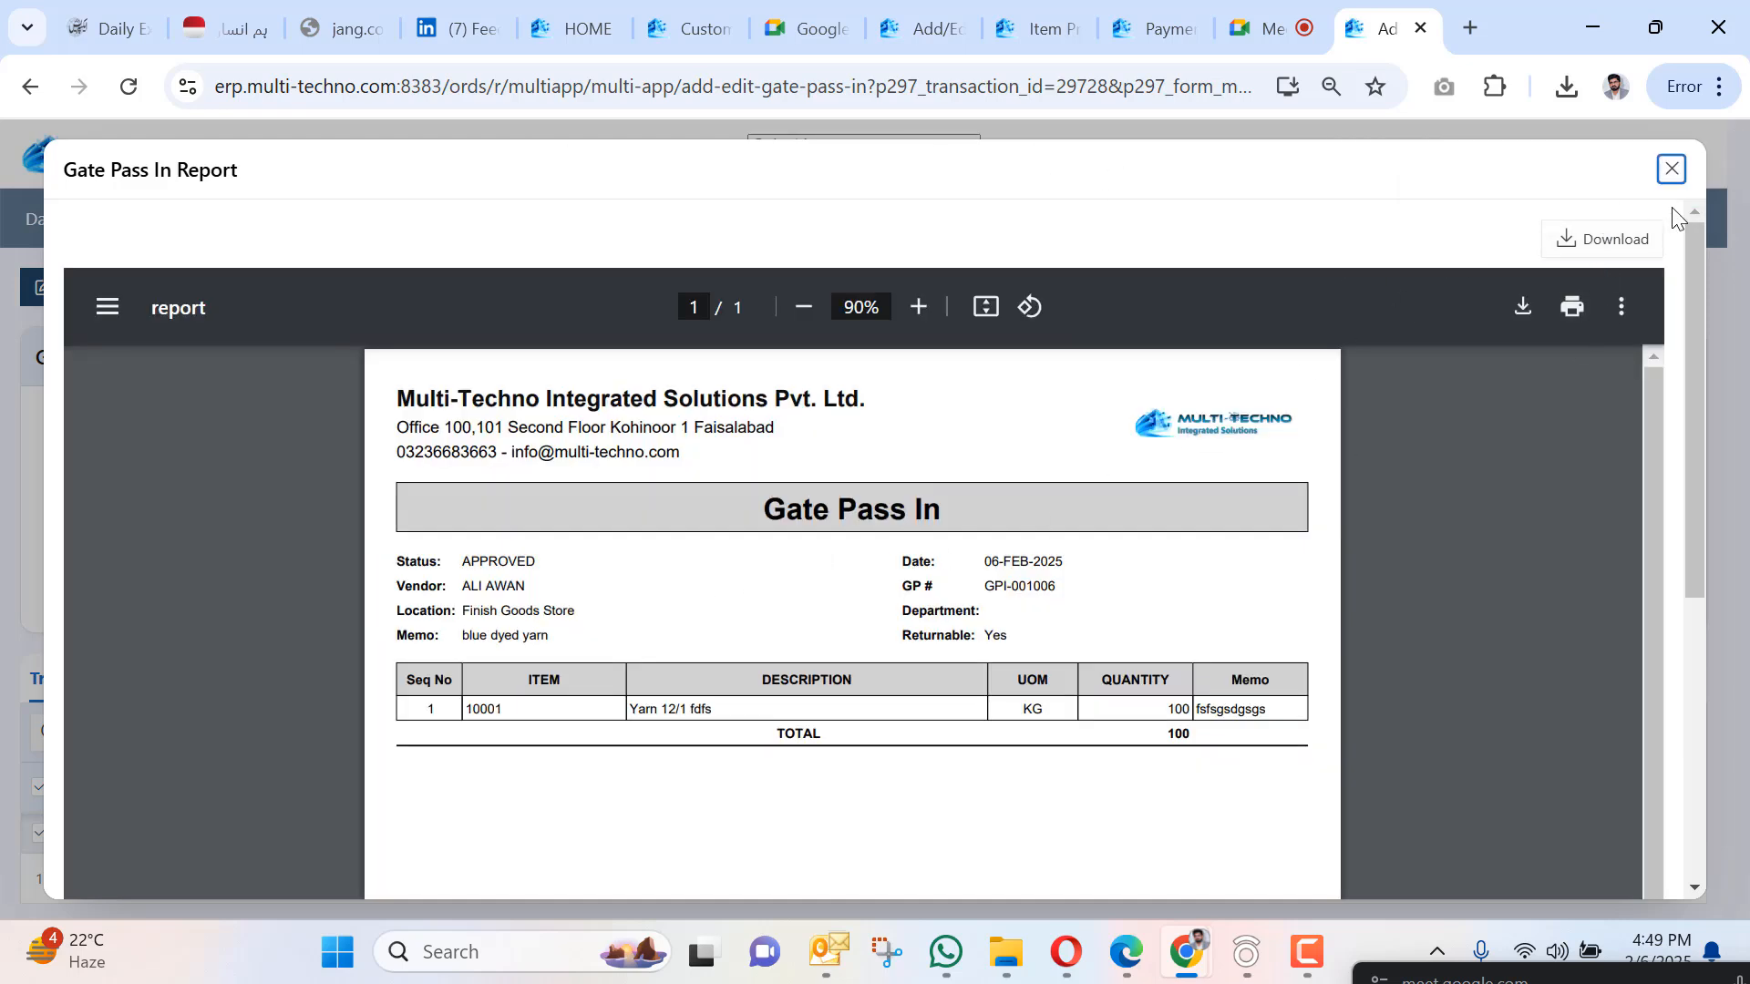
left_click(1669, 171)
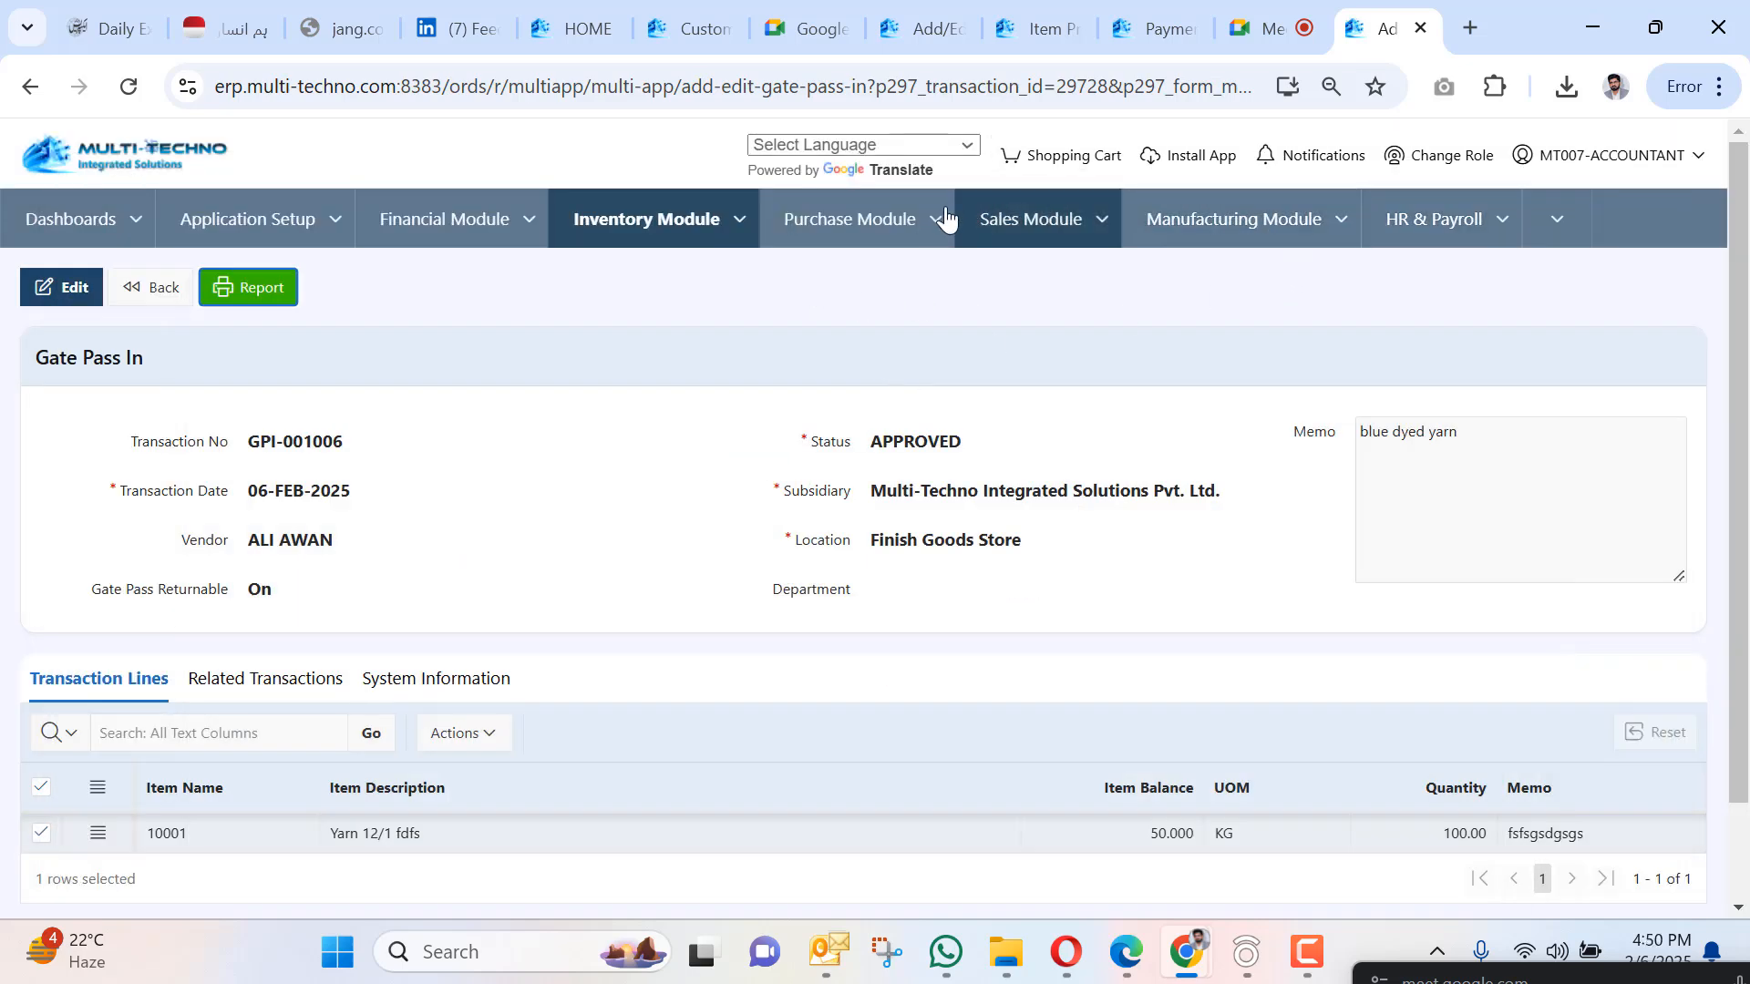
Go to Inventory Module > Items Setup > Items, dismiss the WhatsApp popup, and browse the 128 items.
left_click(740, 219)
mouse_move(729, 299)
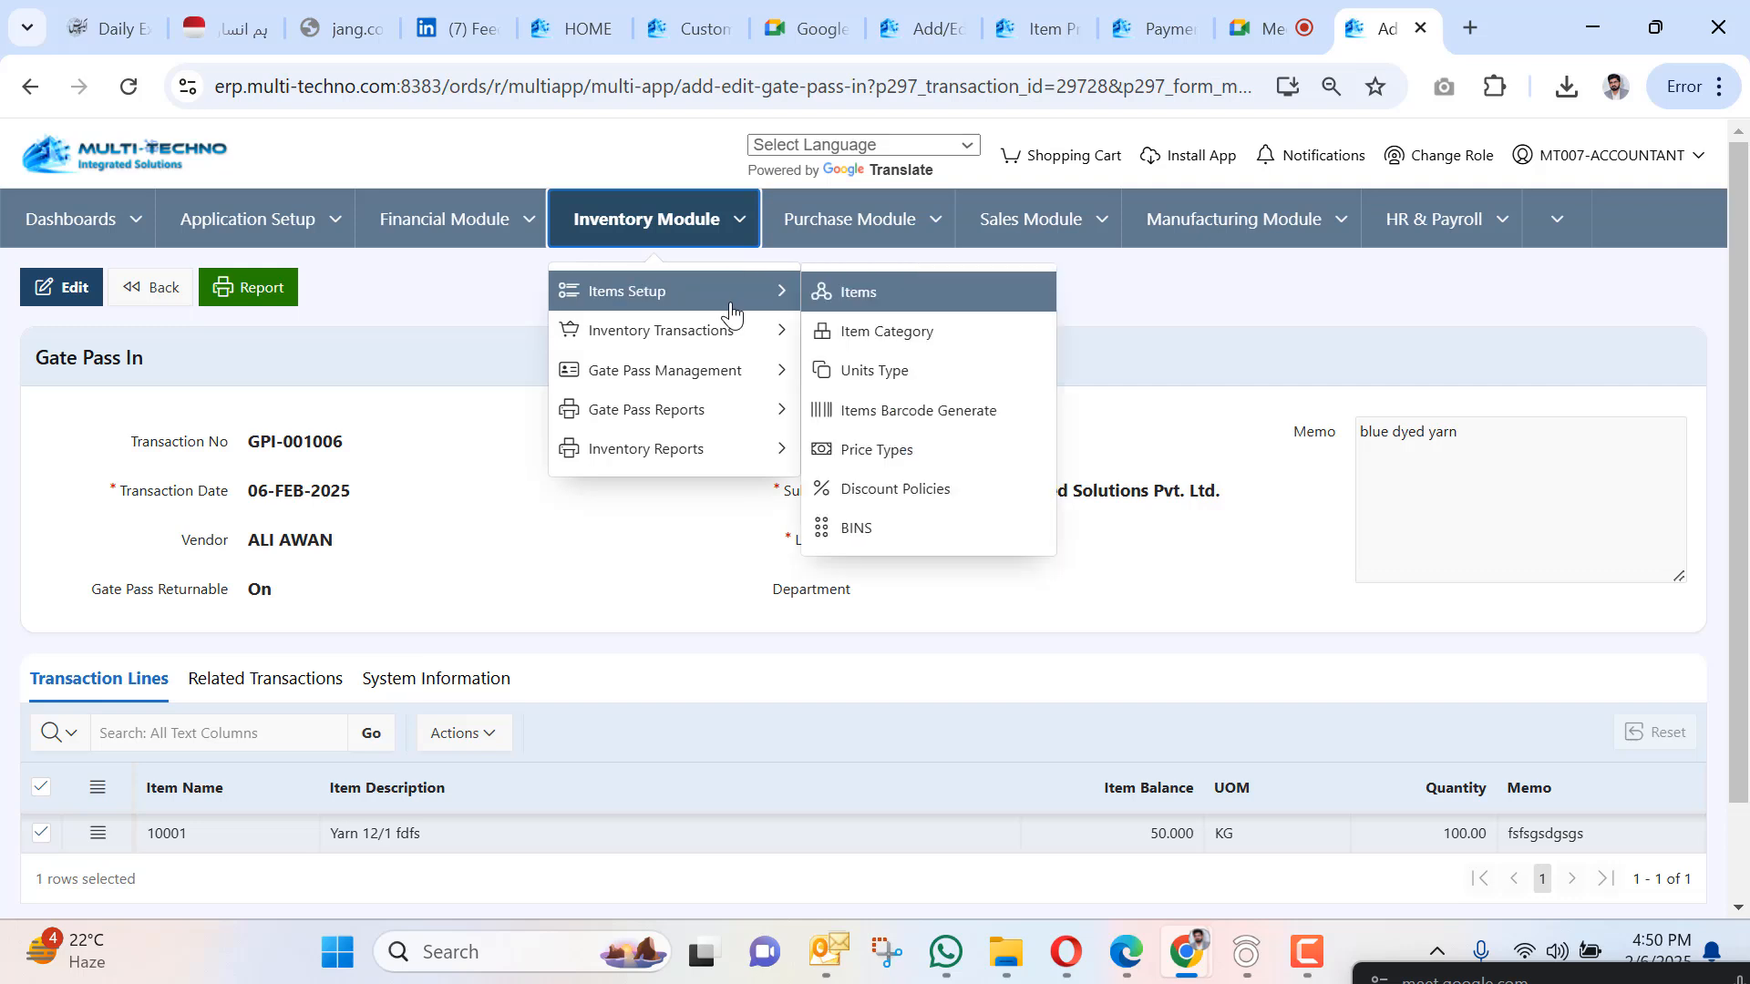
left_click(884, 297)
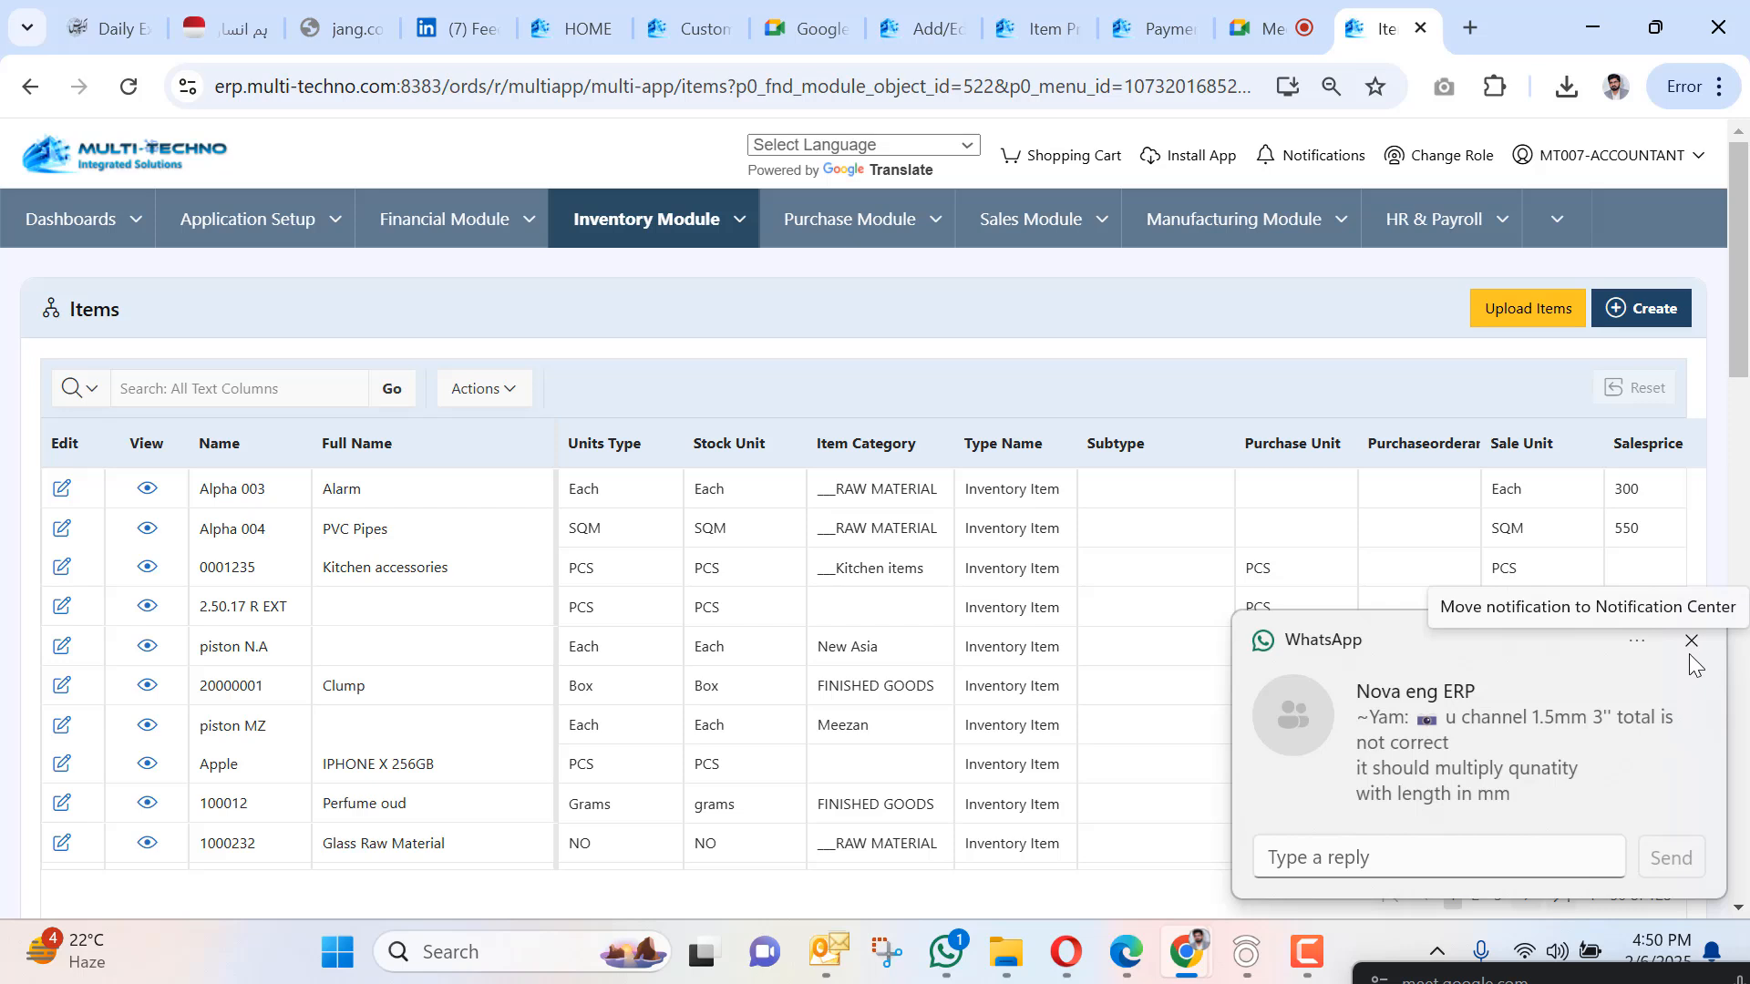
left_click(1691, 641)
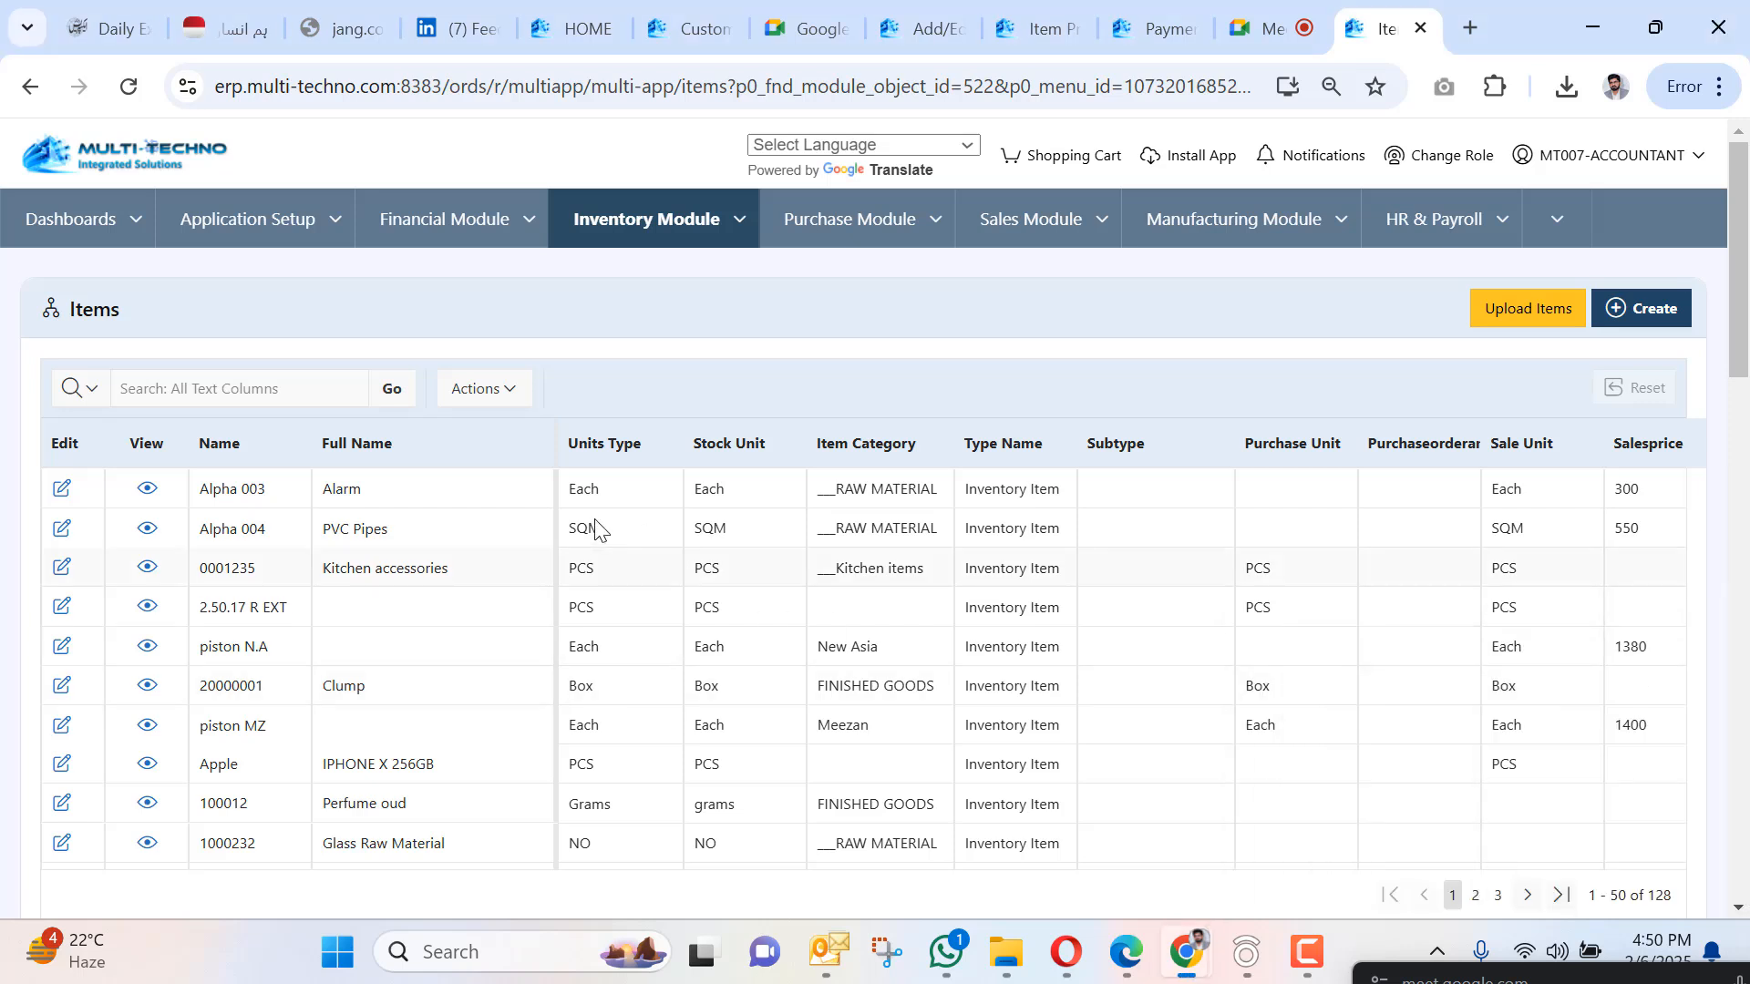
scroll(383, 506, "down", 10)
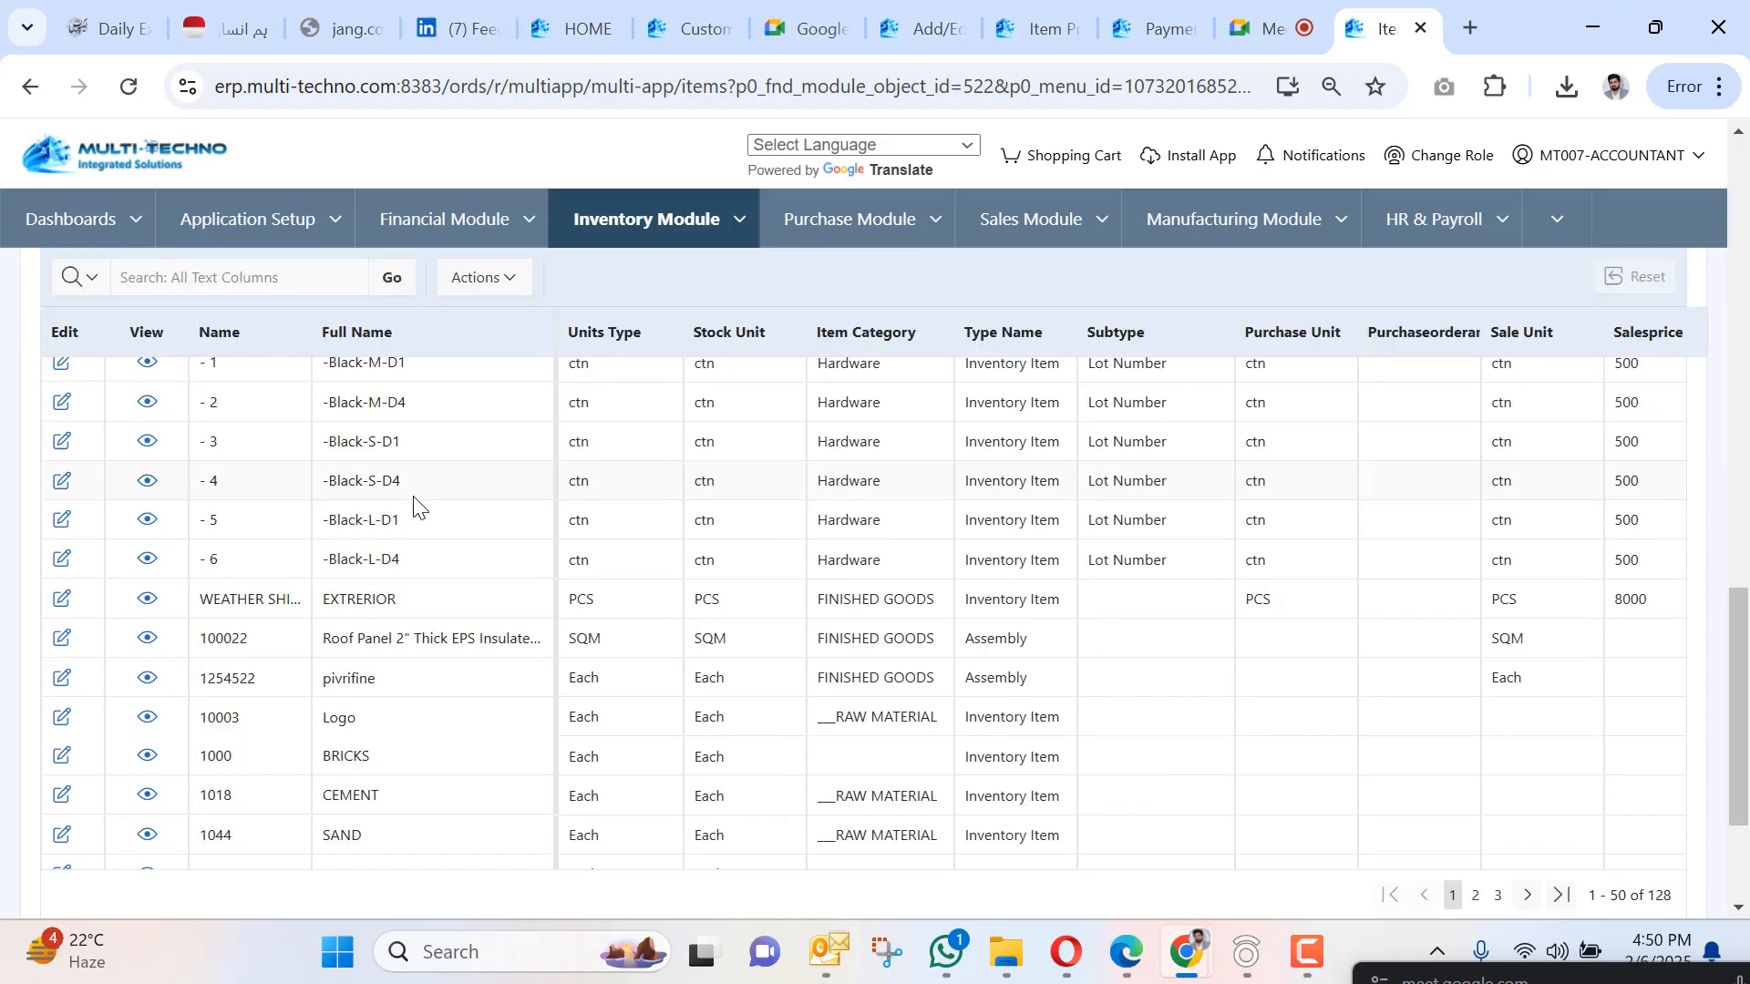
scroll(417, 491, "up", 1)
scroll(418, 490, "down", 3)
scroll(419, 485, "up", 13)
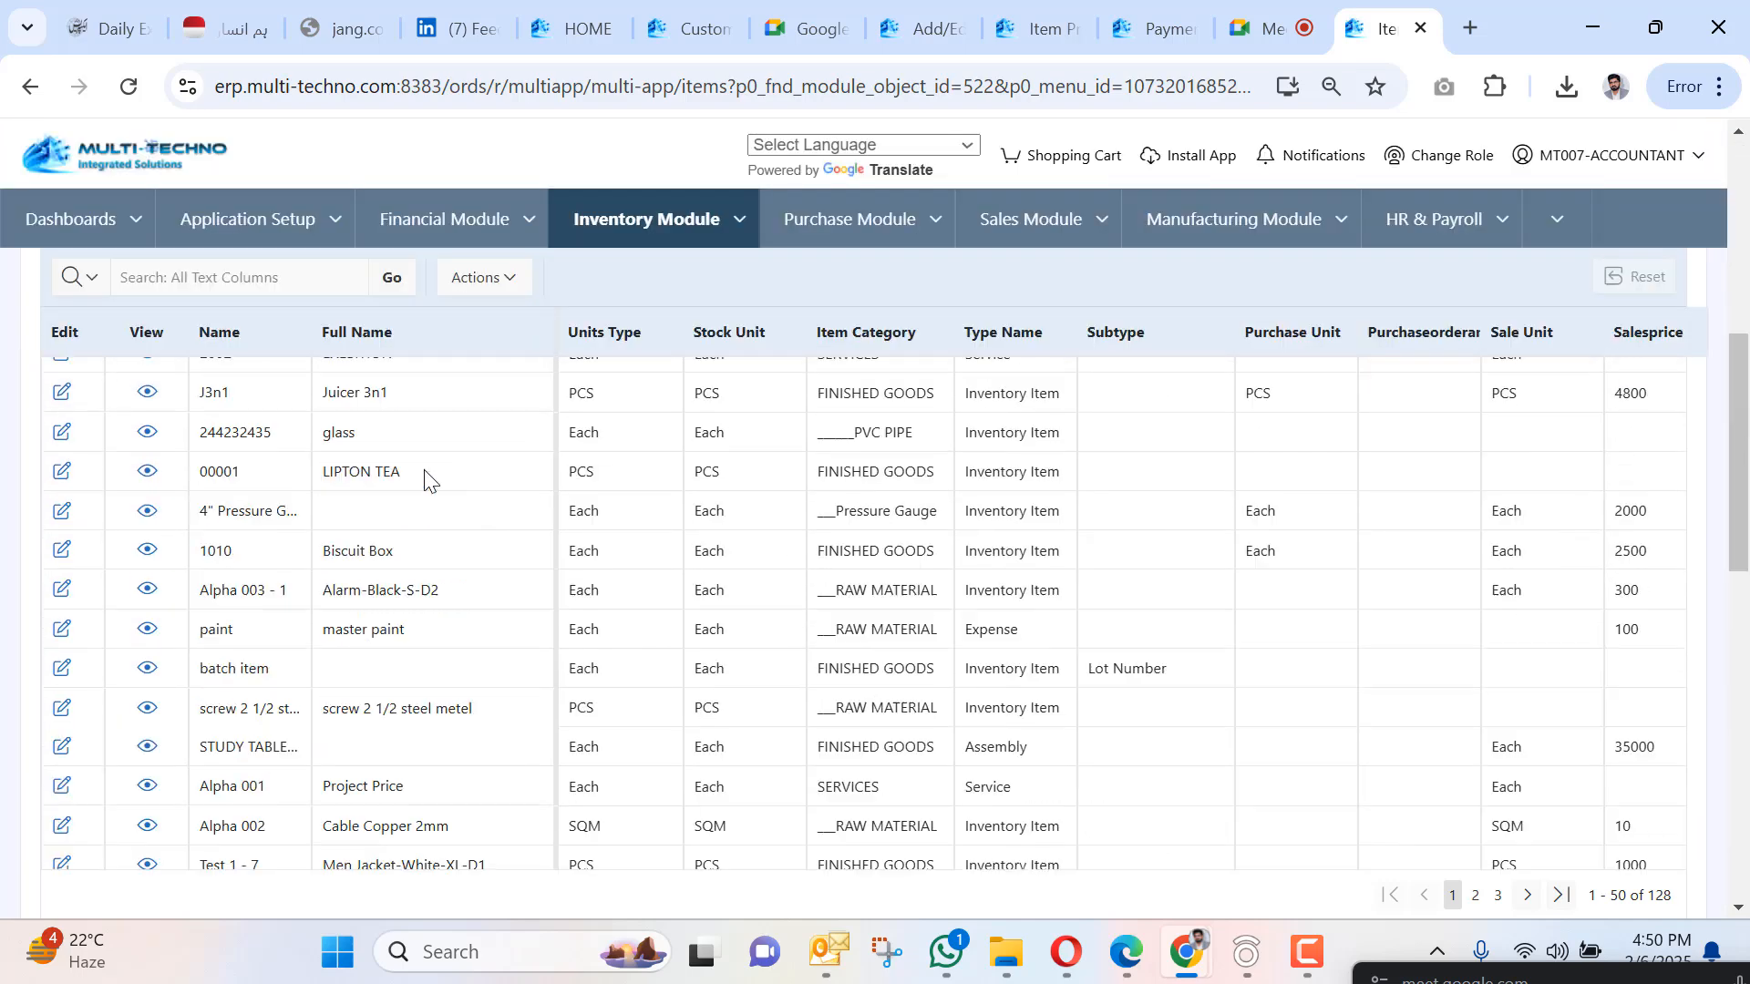
scroll(585, 416, "down", 1)
scroll(585, 416, "up", 1)
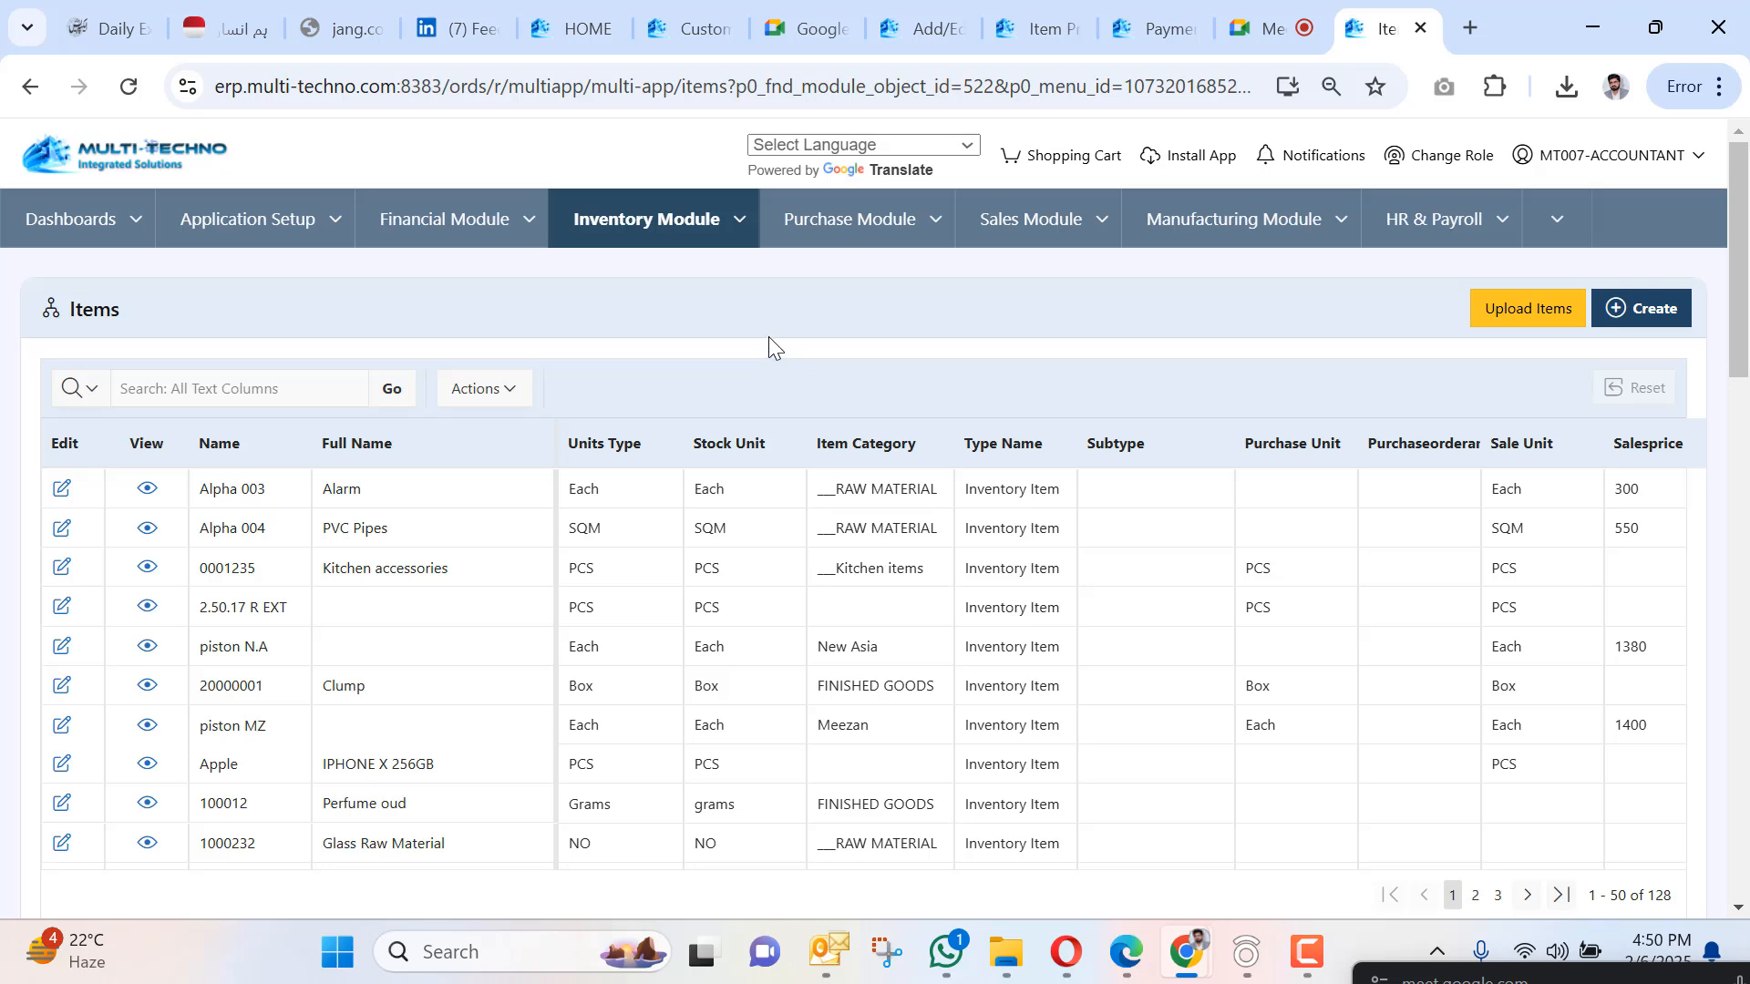
Create a new blank order from Purchase Module > Purchase > Purchase Order.
left_click(940, 241)
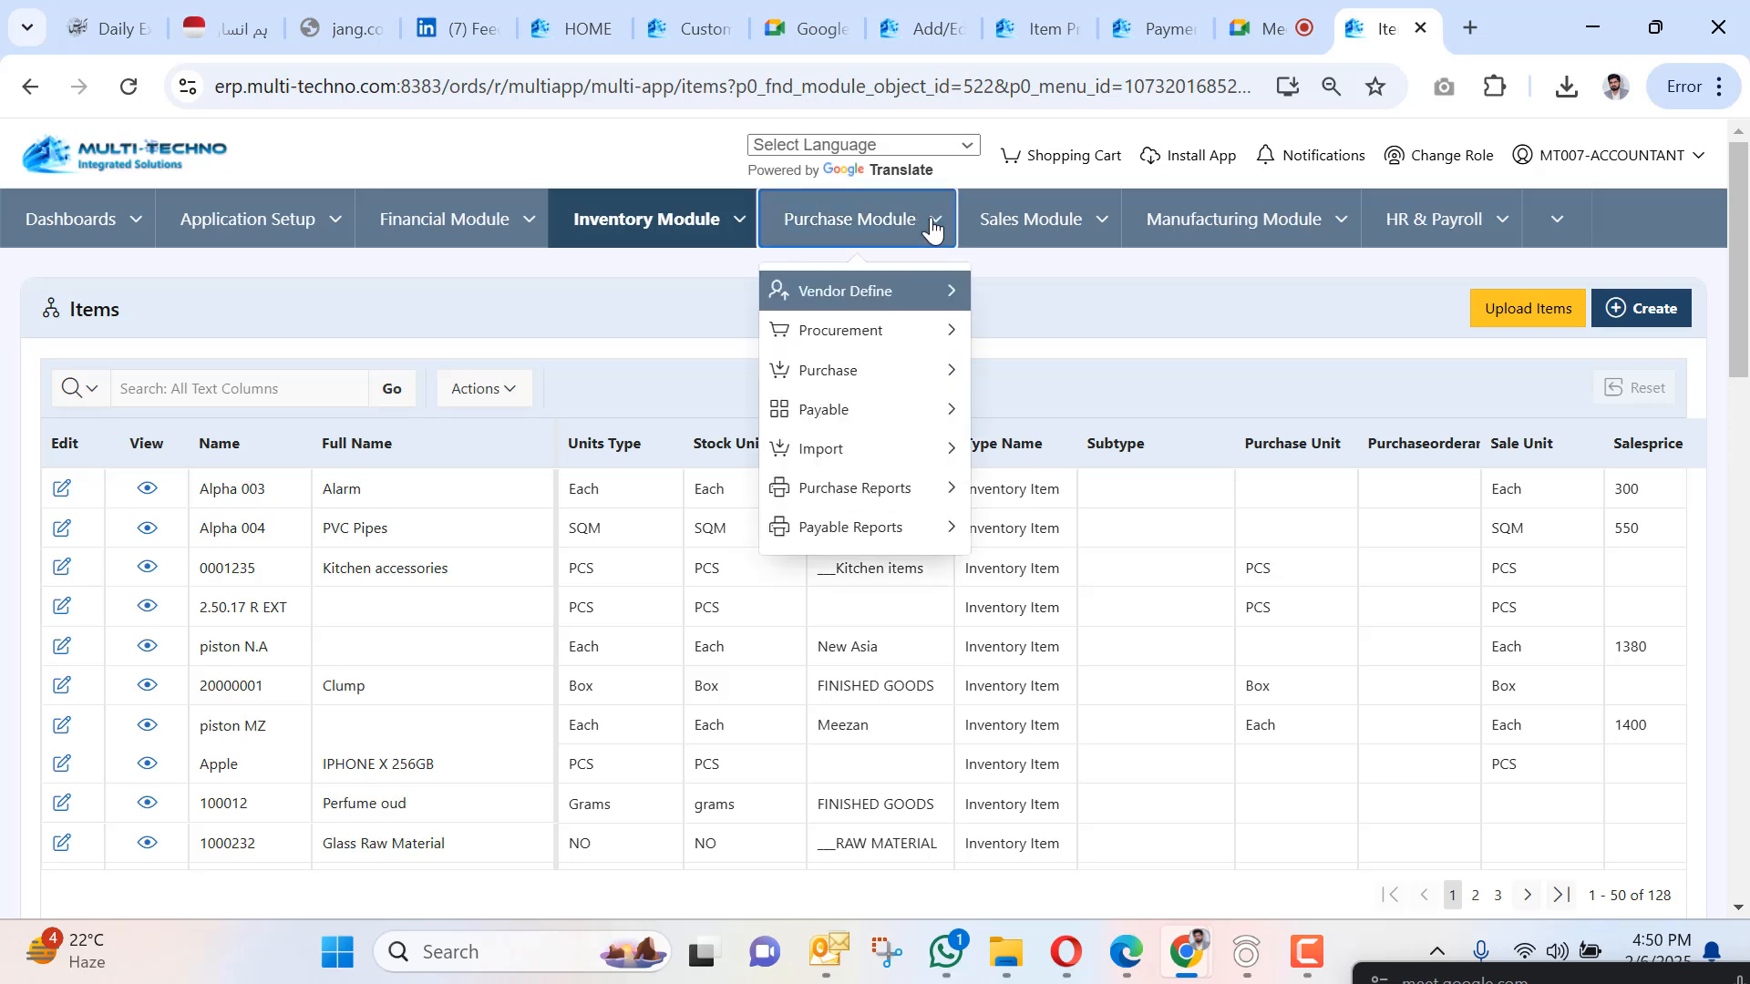
mouse_move(895, 374)
left_click(1037, 374)
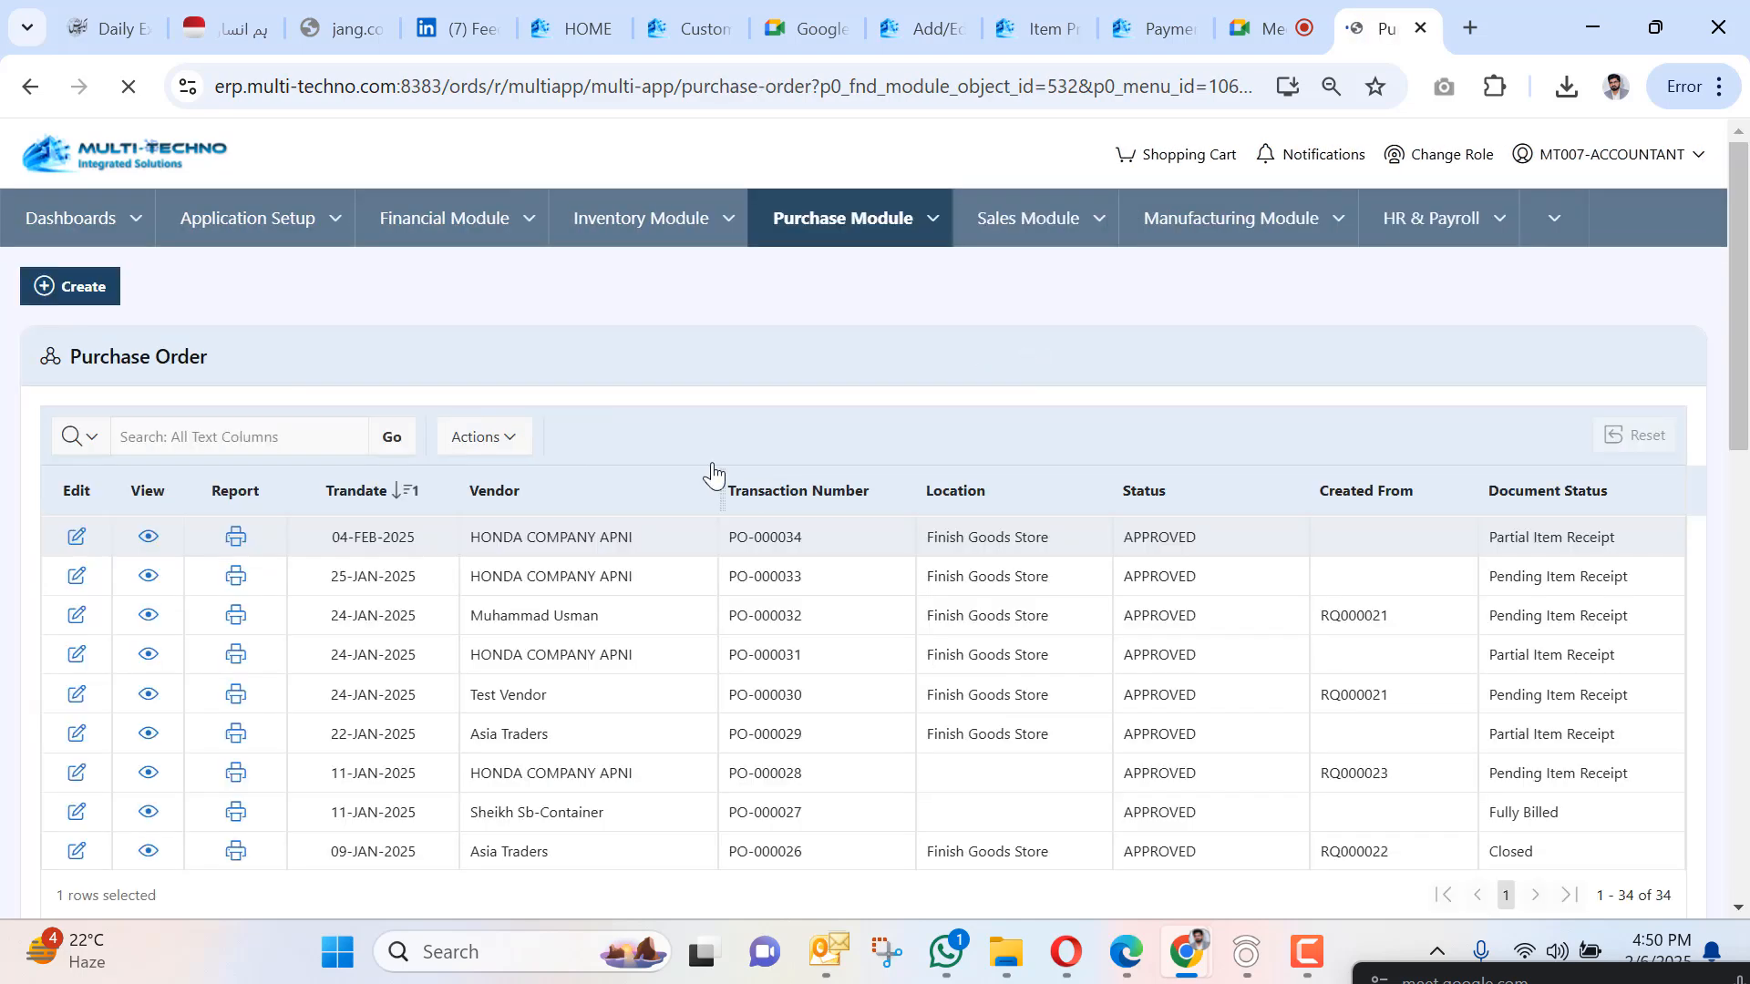
left_click(68, 290)
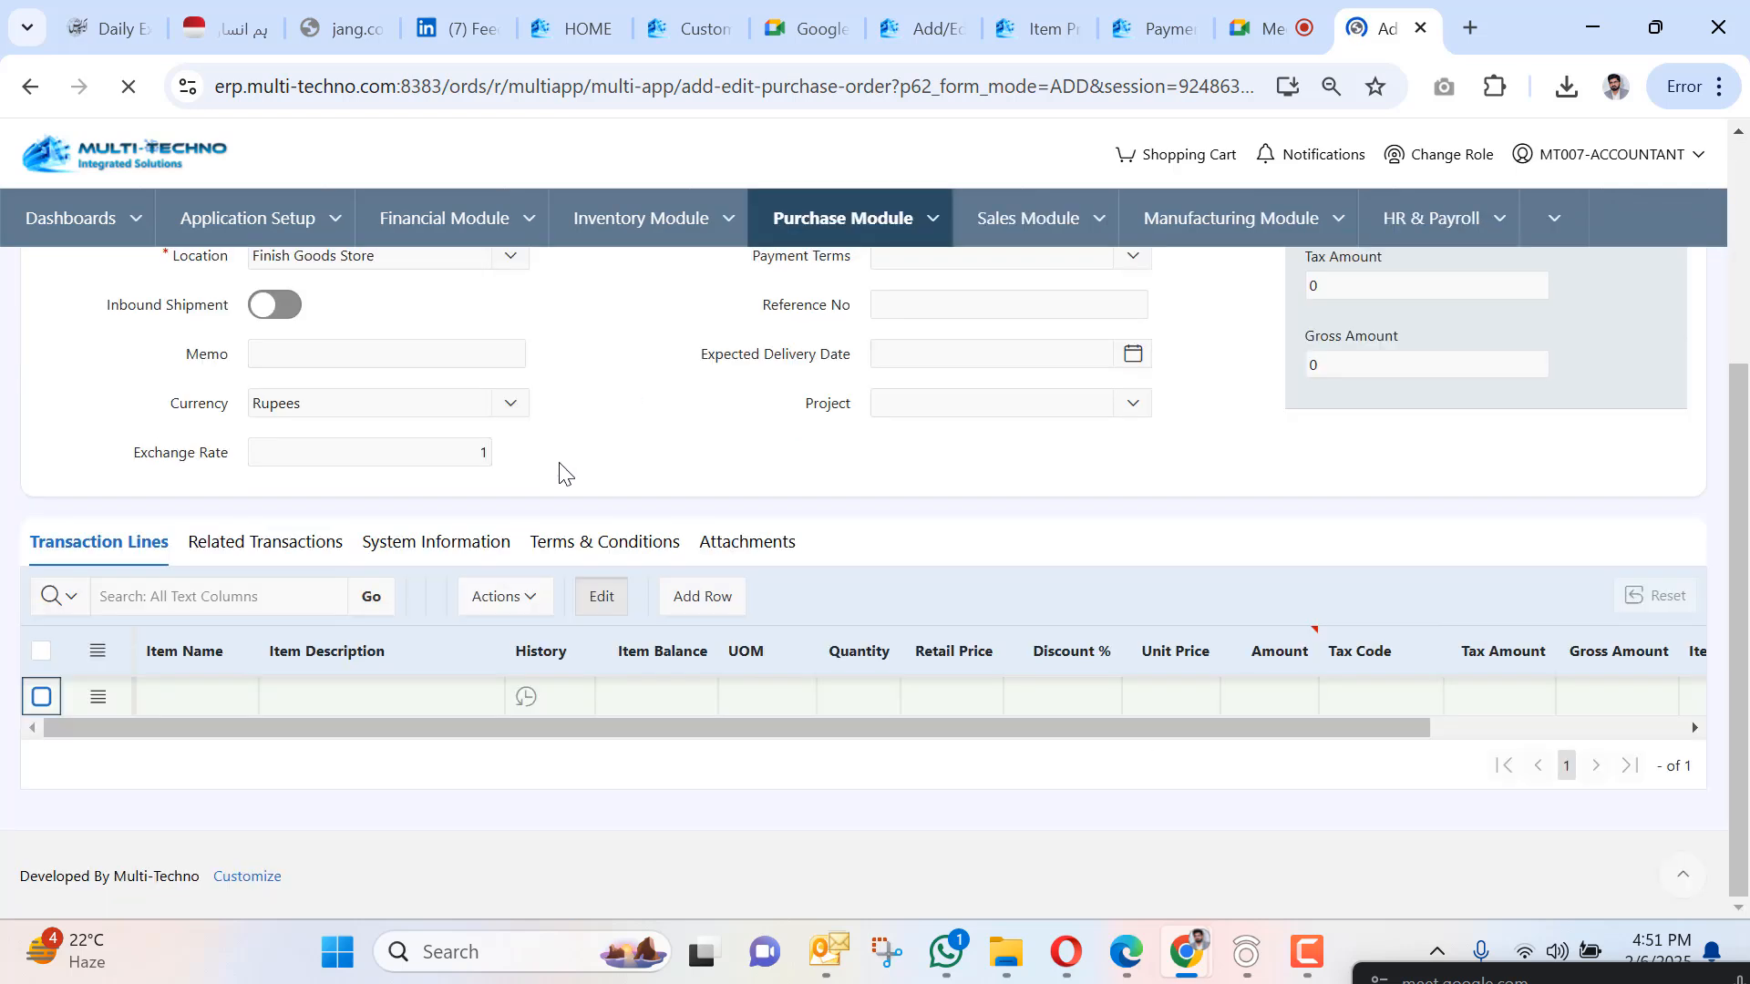
scroll(537, 465, "up", 4)
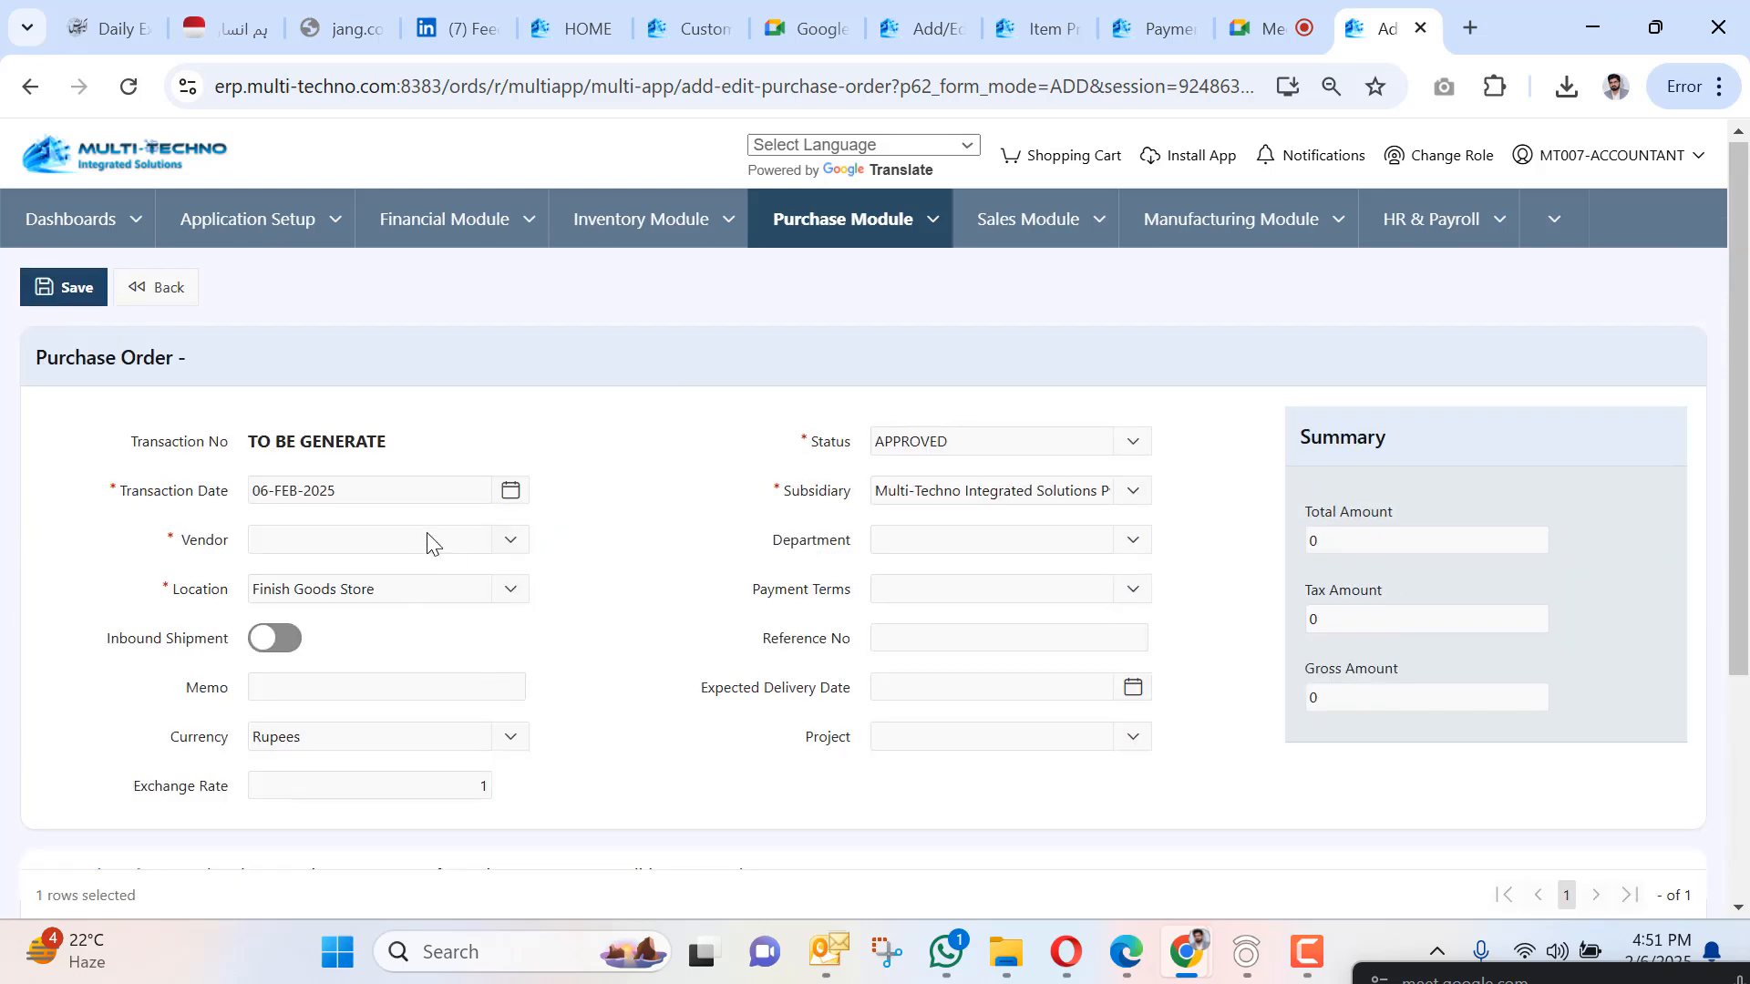
Set the purchase order vendor to HONDA COMPANY APNI.
left_click(429, 538)
left_click(382, 720)
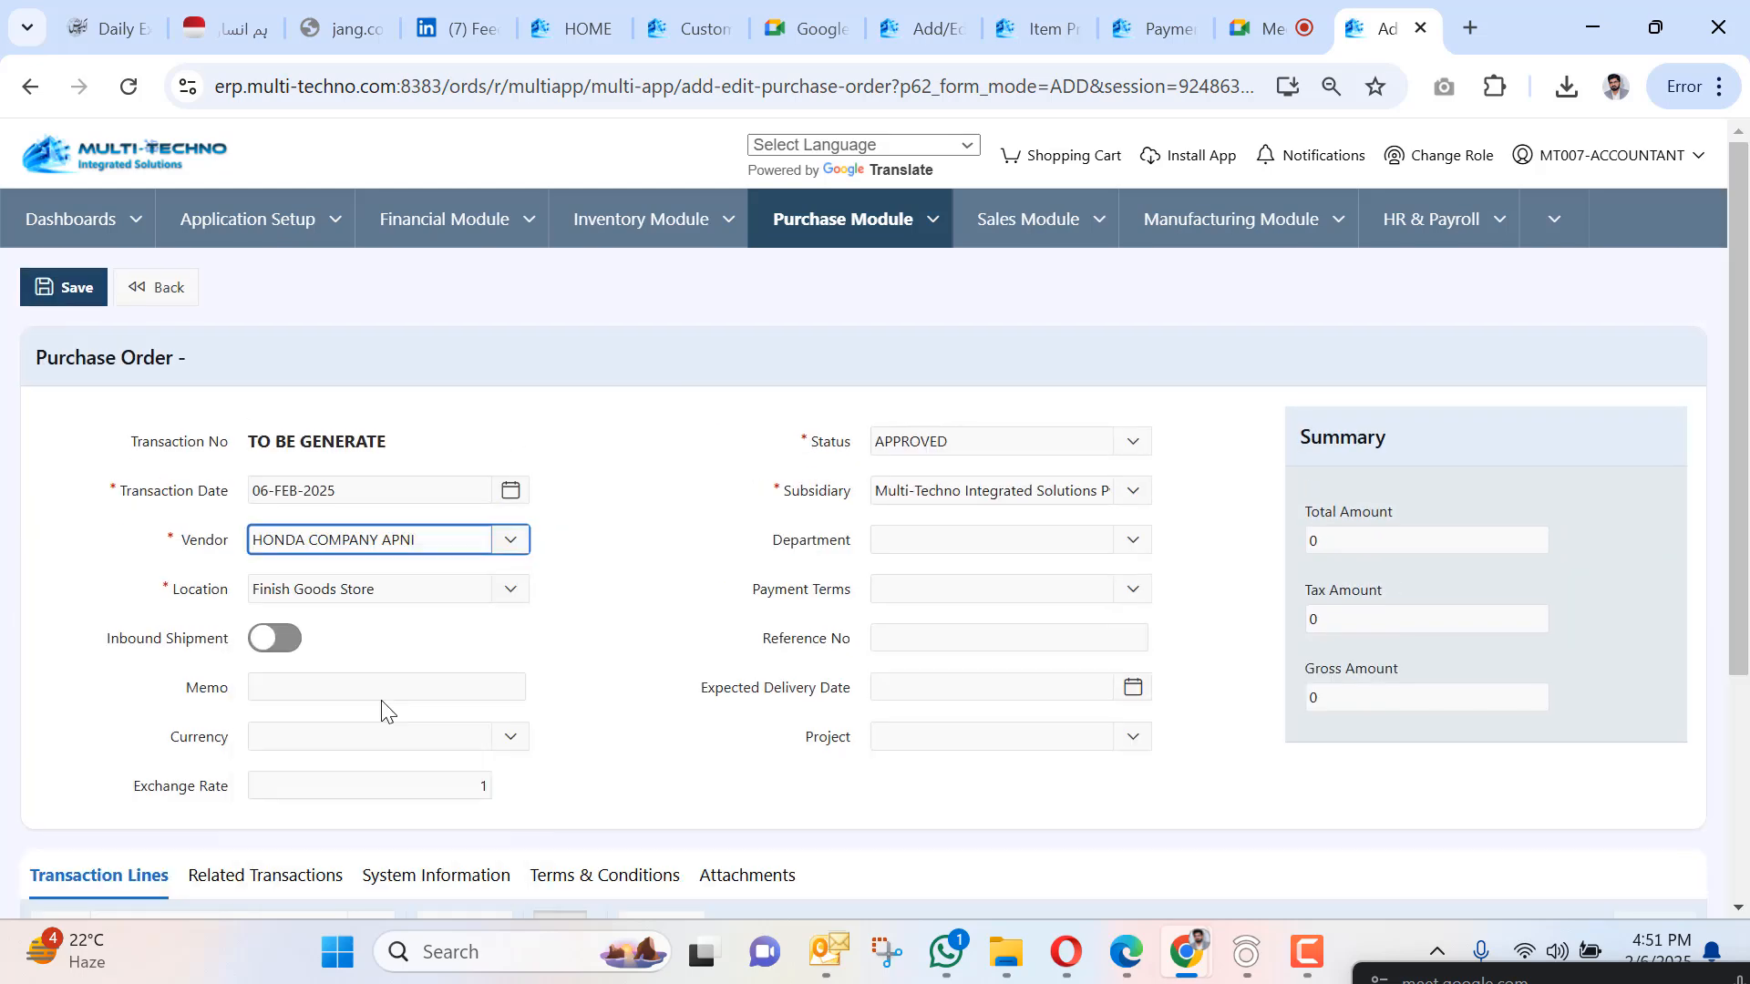
scroll(511, 538, "down", 3)
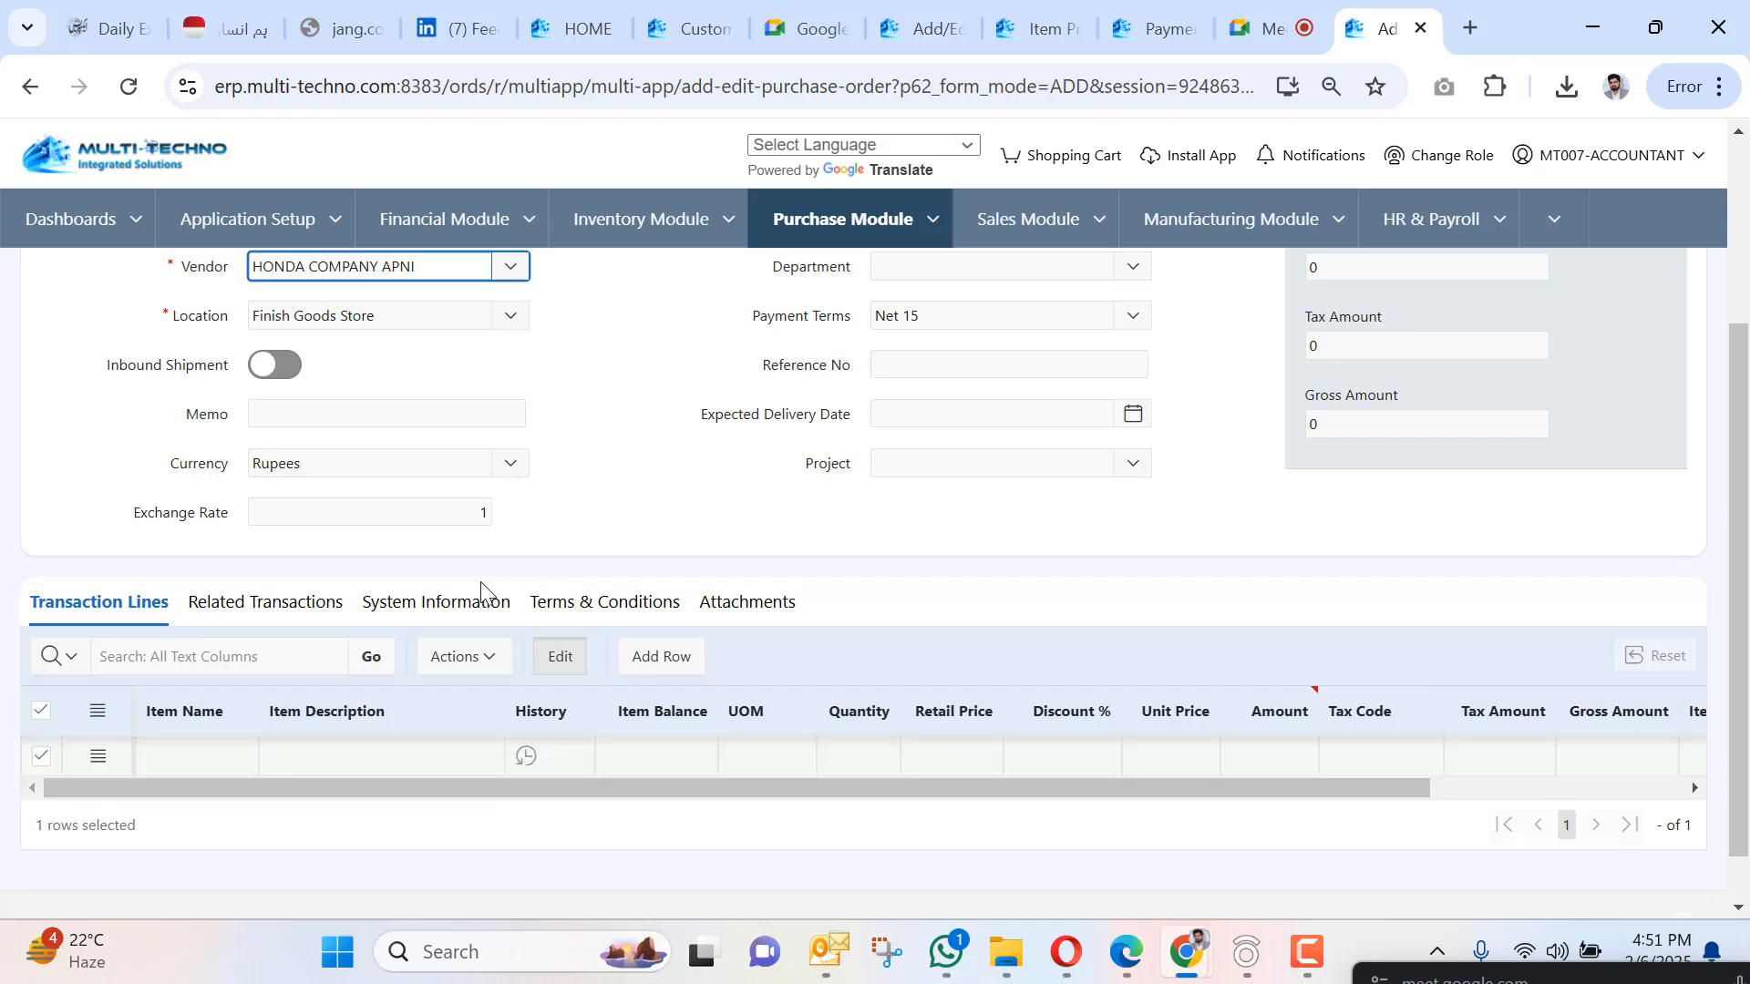
Set the first line's item to 000123 Denim Dyed, replacing Denim jeans Large.
left_click(235, 764)
left_click(238, 760)
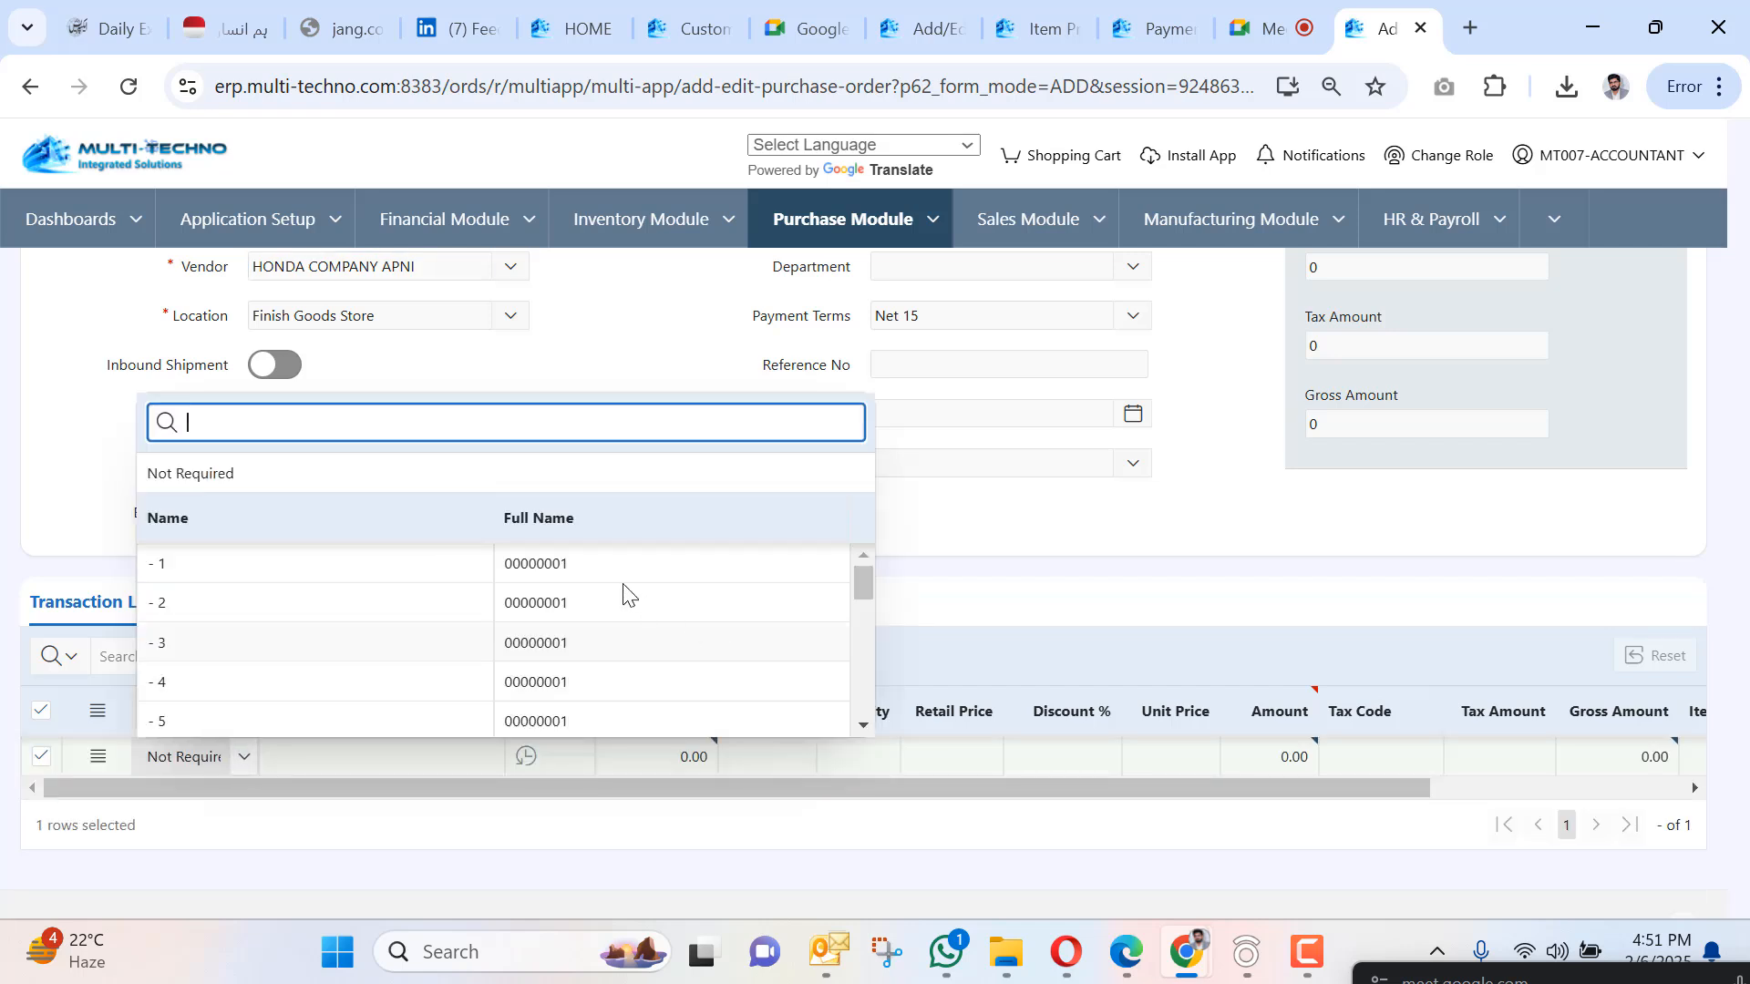
scroll(616, 593, "down", 10)
scroll(609, 588, "up", 5)
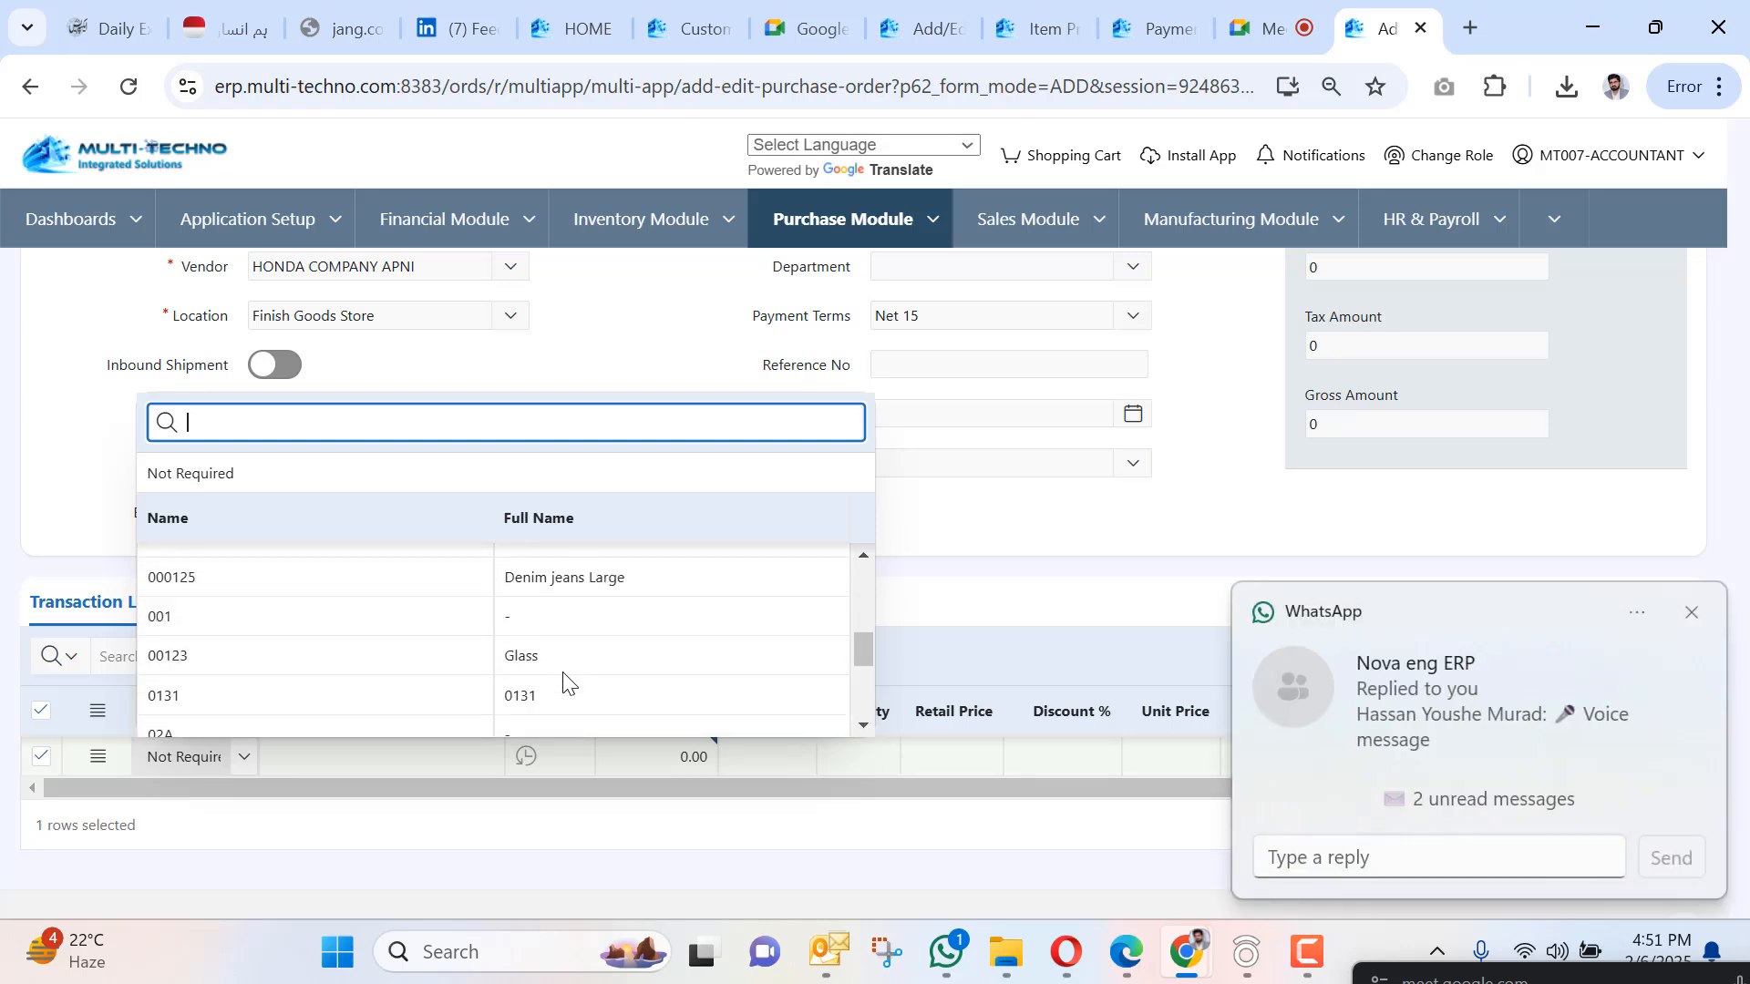
left_click(566, 580)
left_click(243, 757)
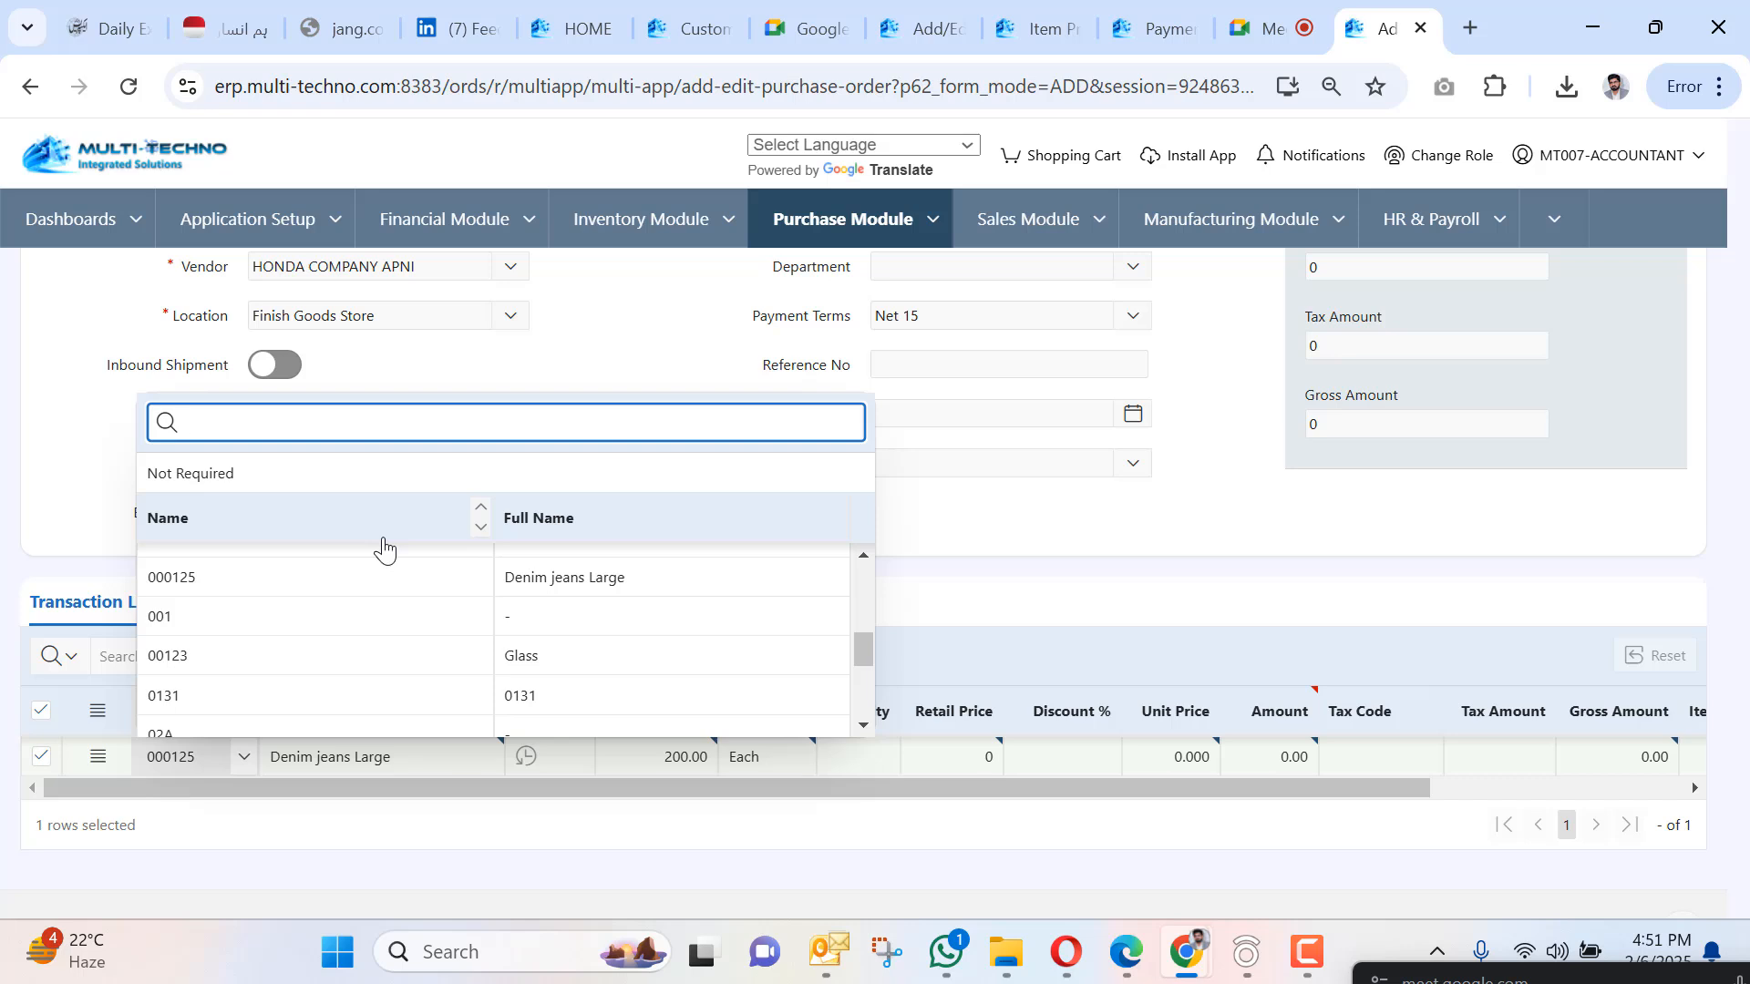
scroll(336, 617, "up", 5)
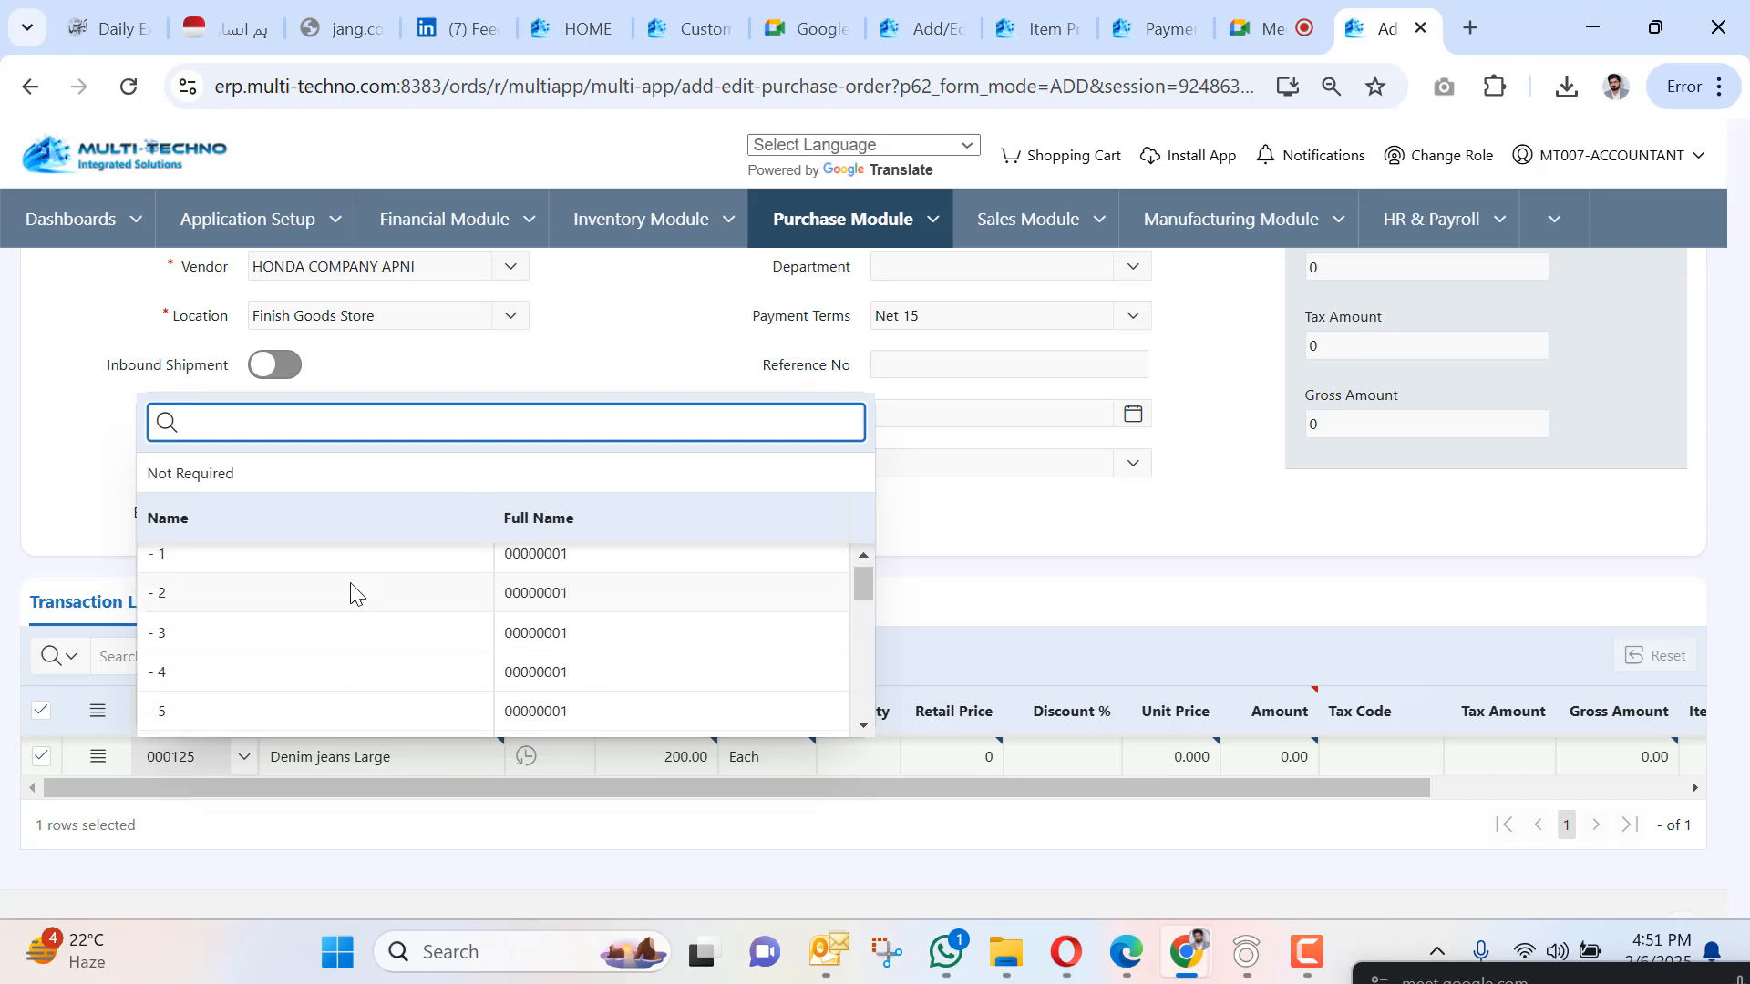
scroll(347, 593, "down", 3)
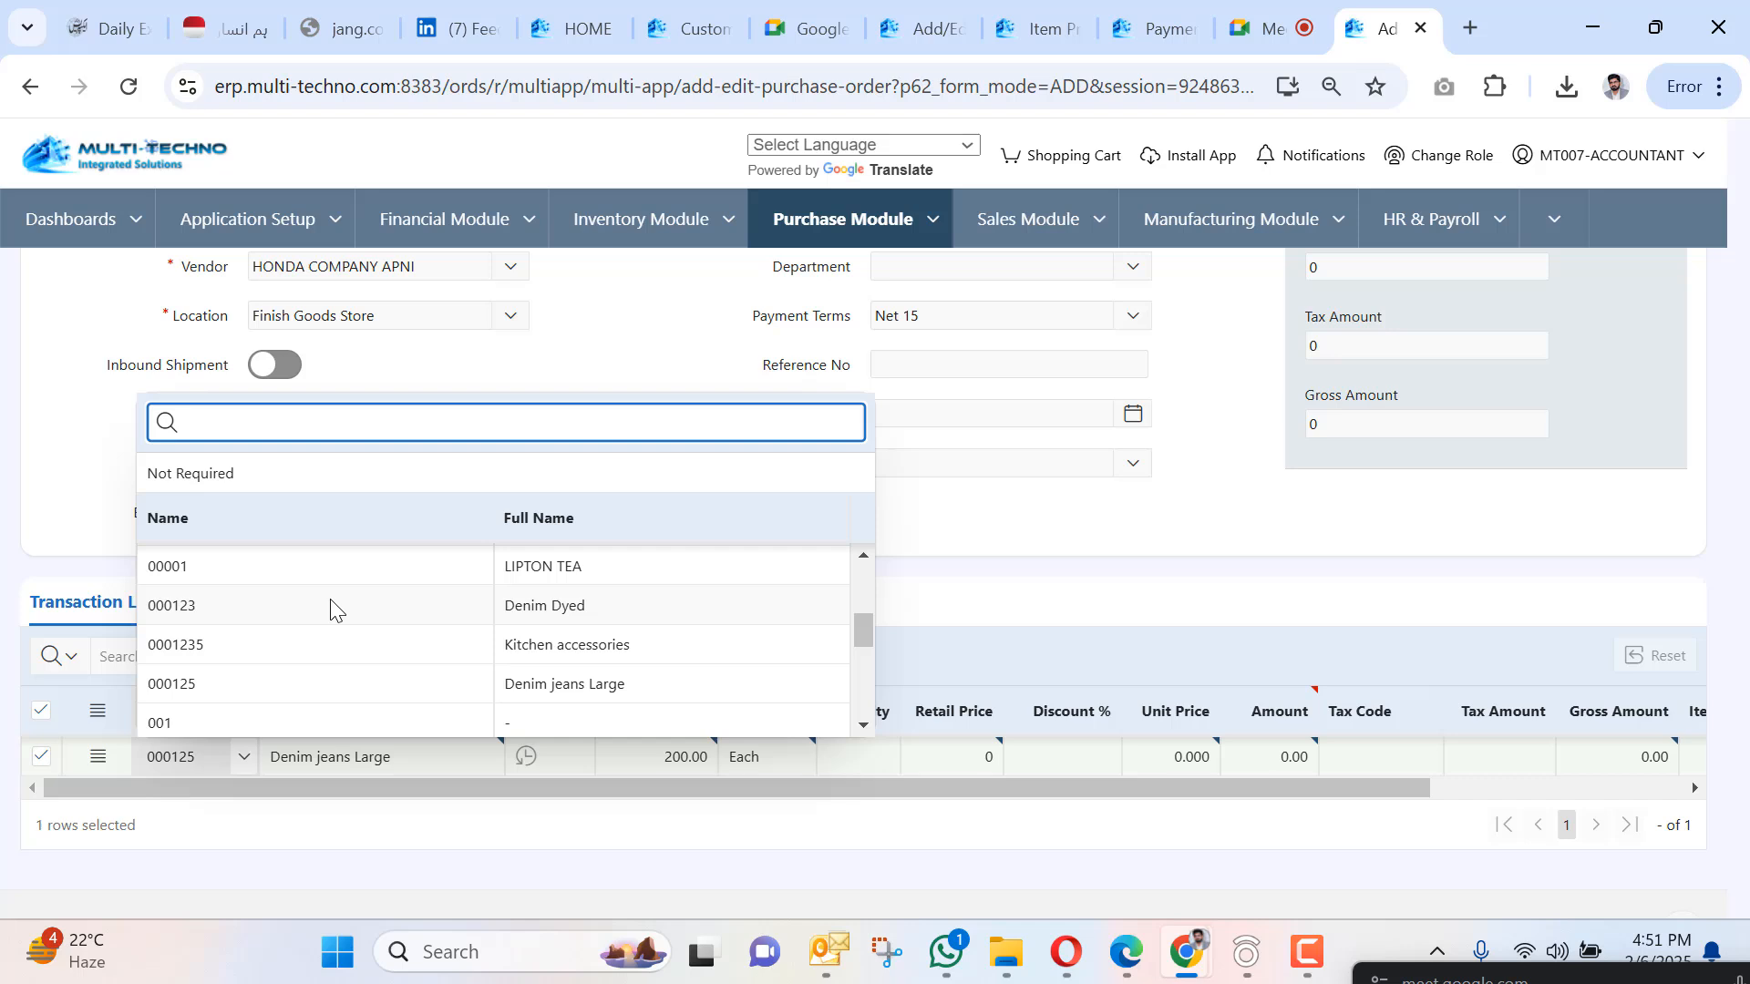
left_click(335, 609)
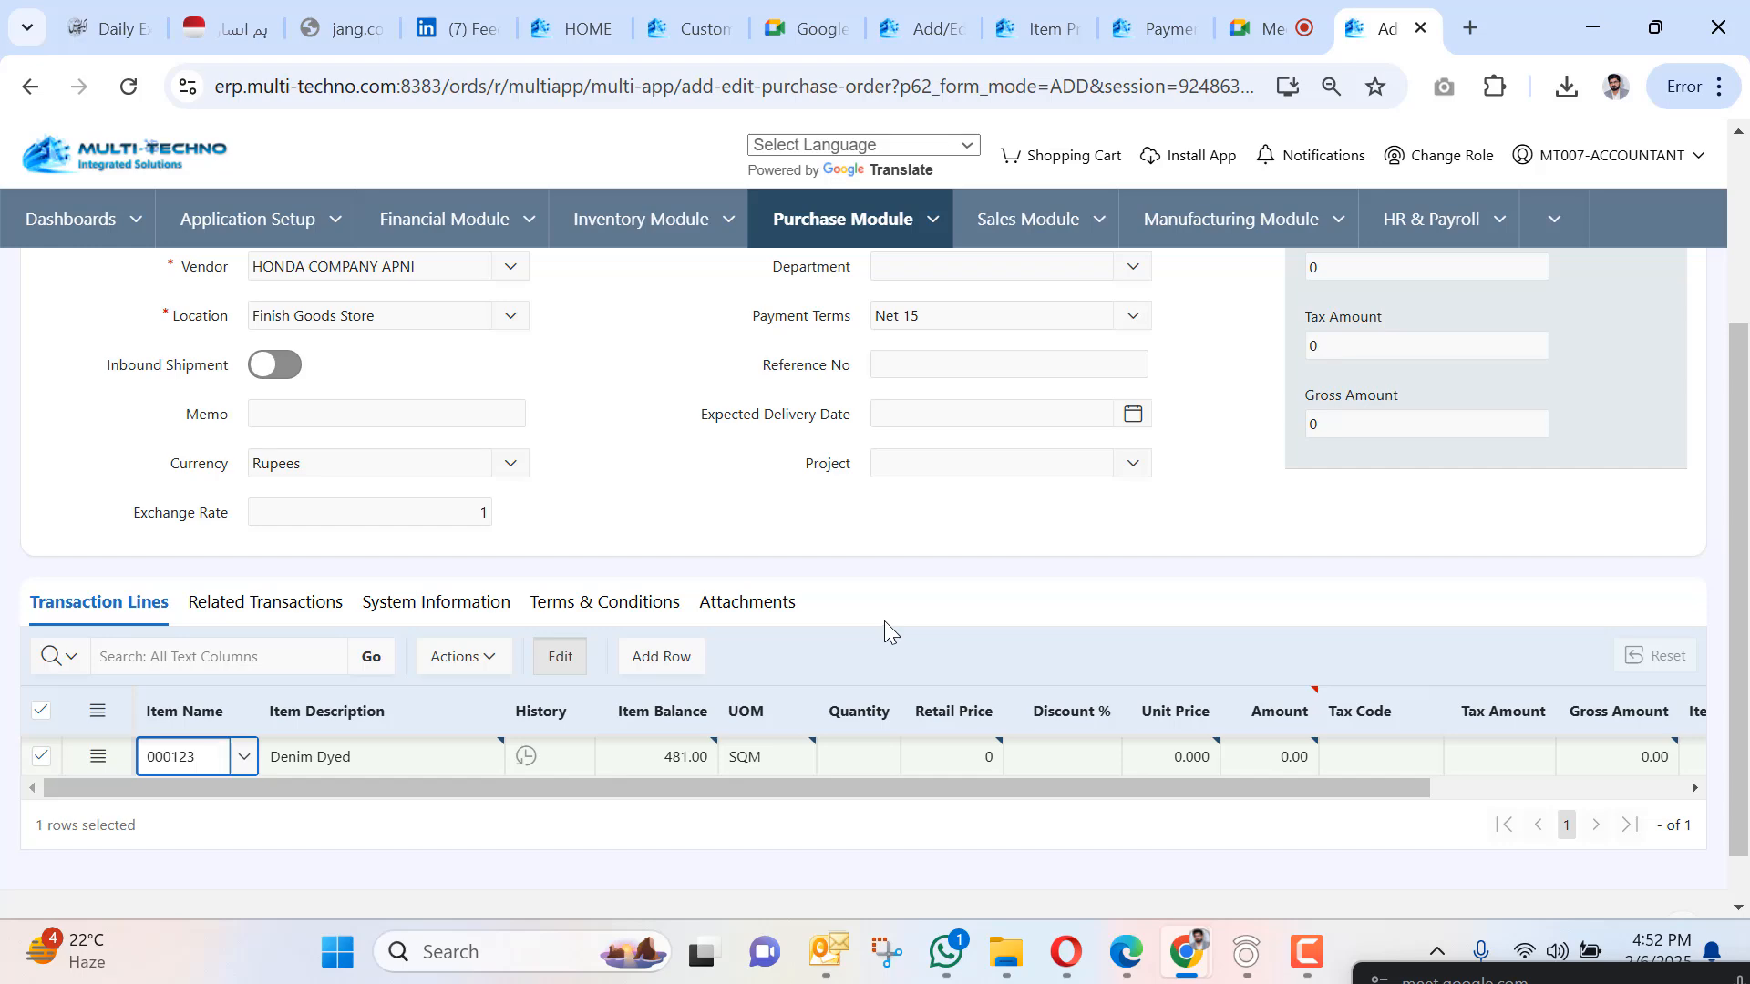
scroll(884, 621, "up", 3)
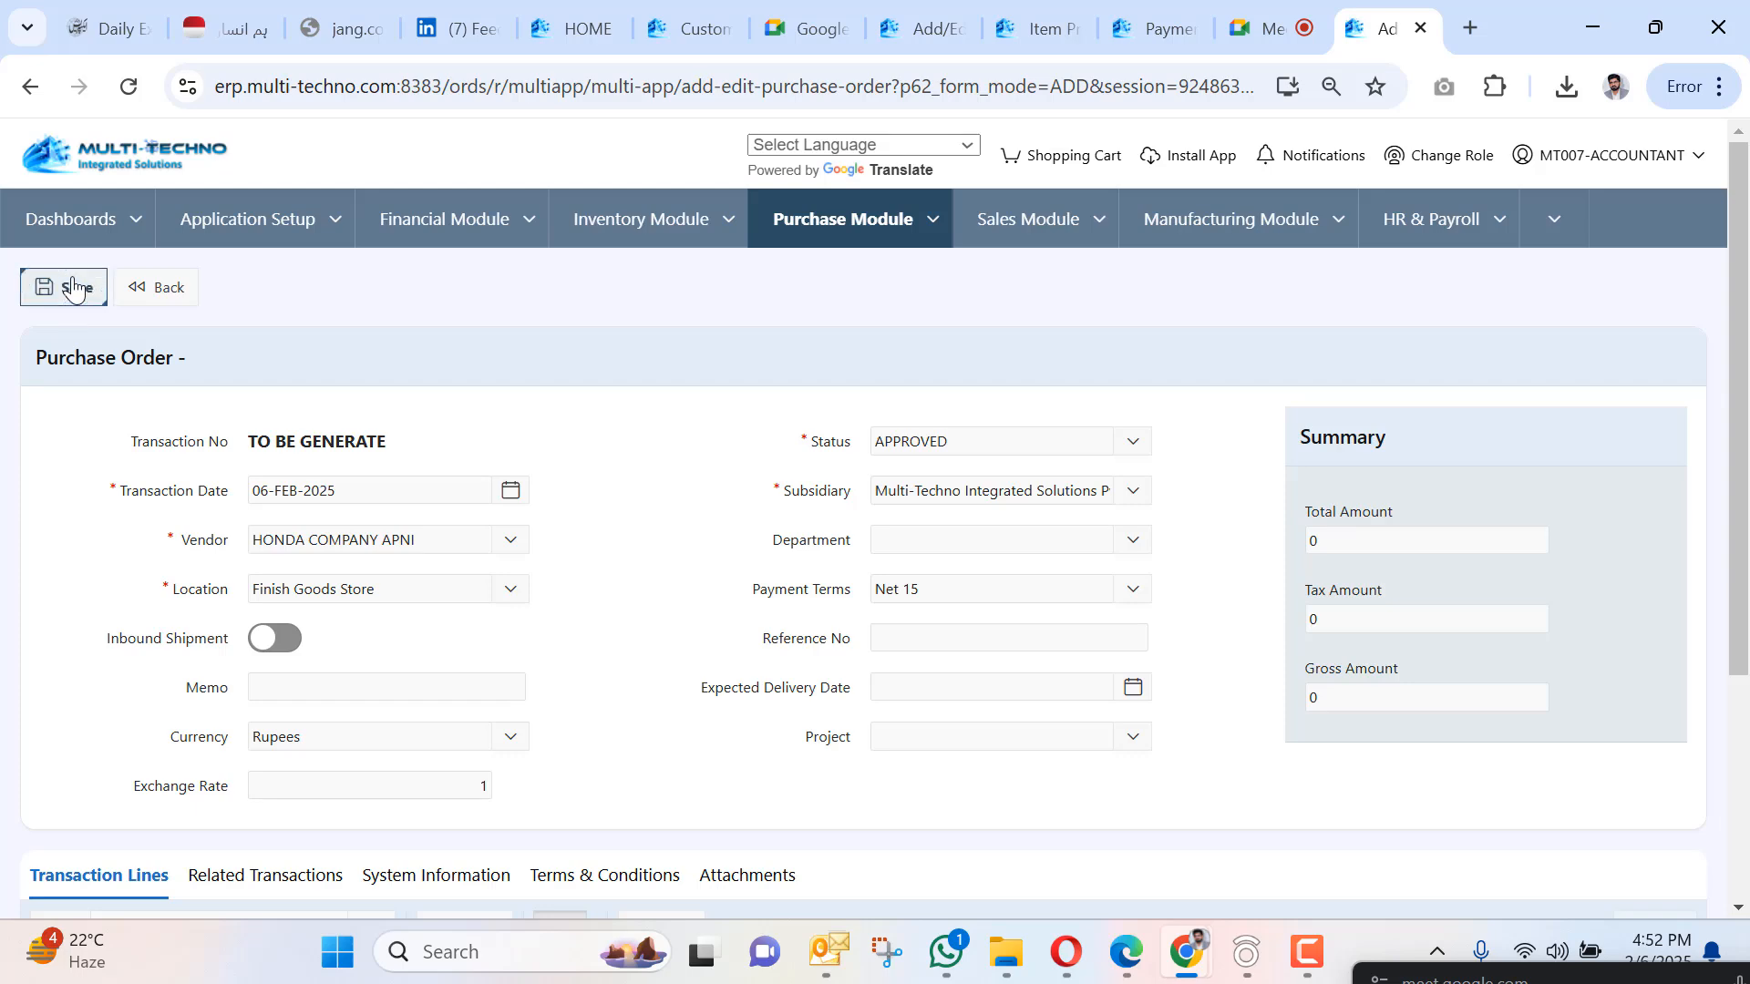
Reopen the saved PO-000035 for editing and confirm leaving the page.
scroll(933, 532, "down", 3)
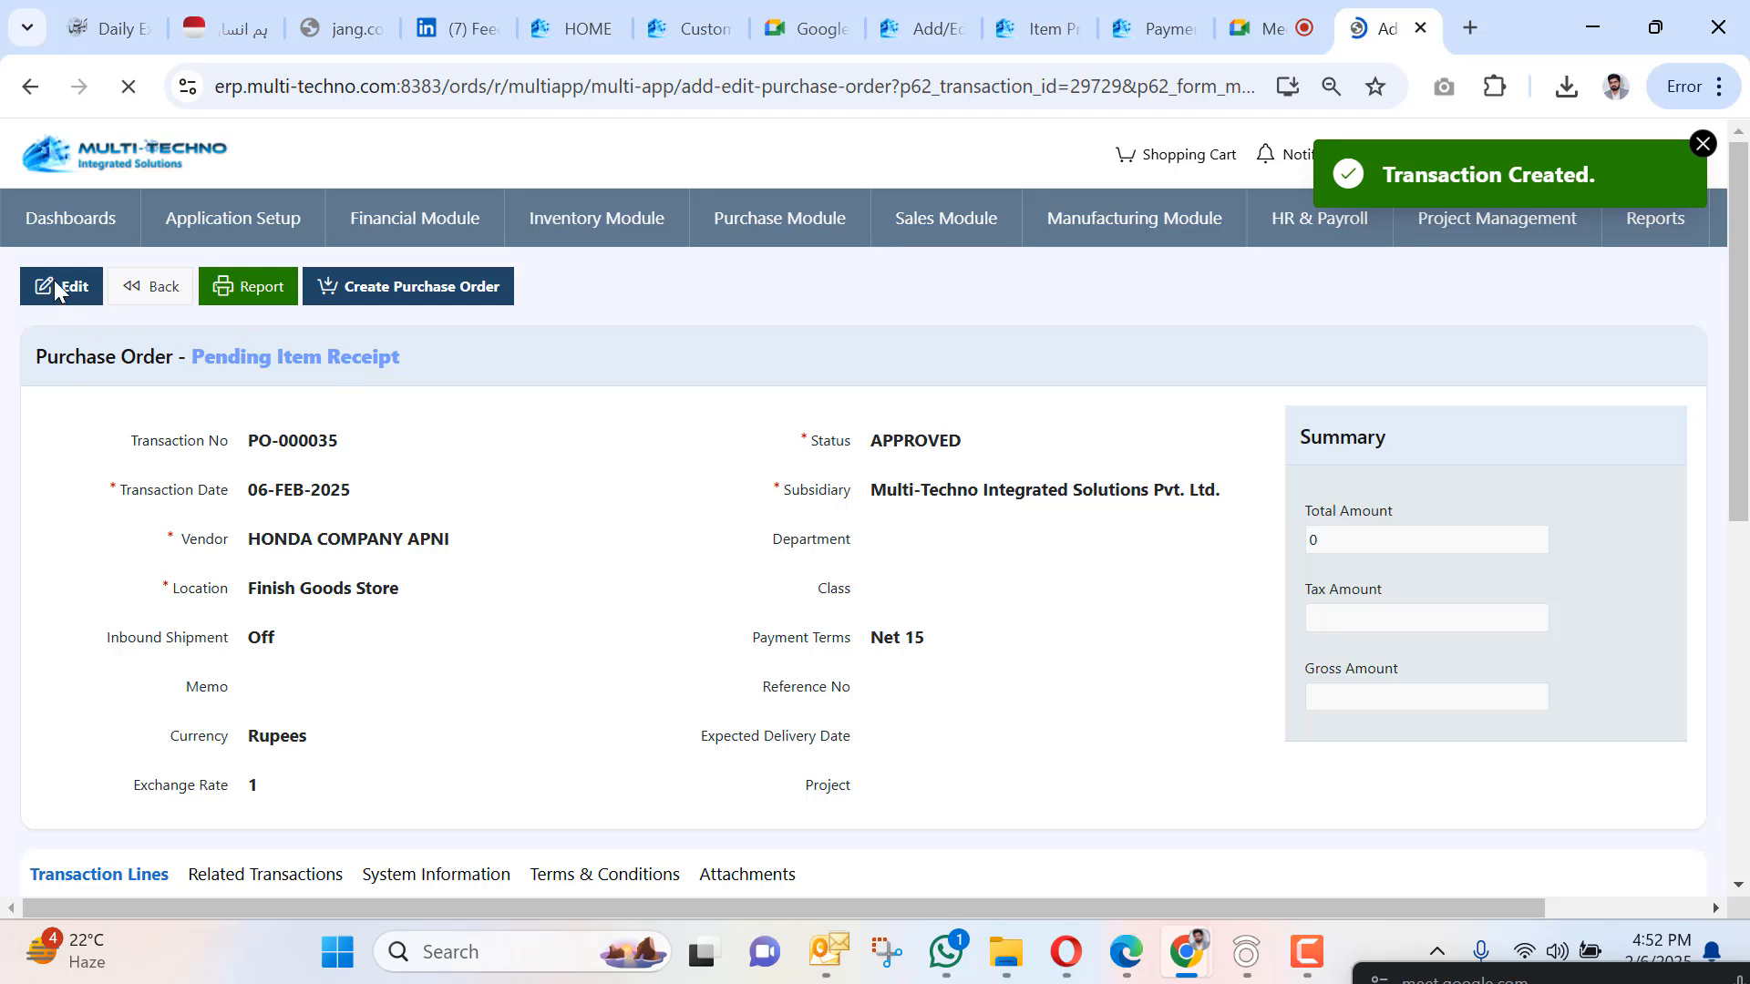
left_click(54, 285)
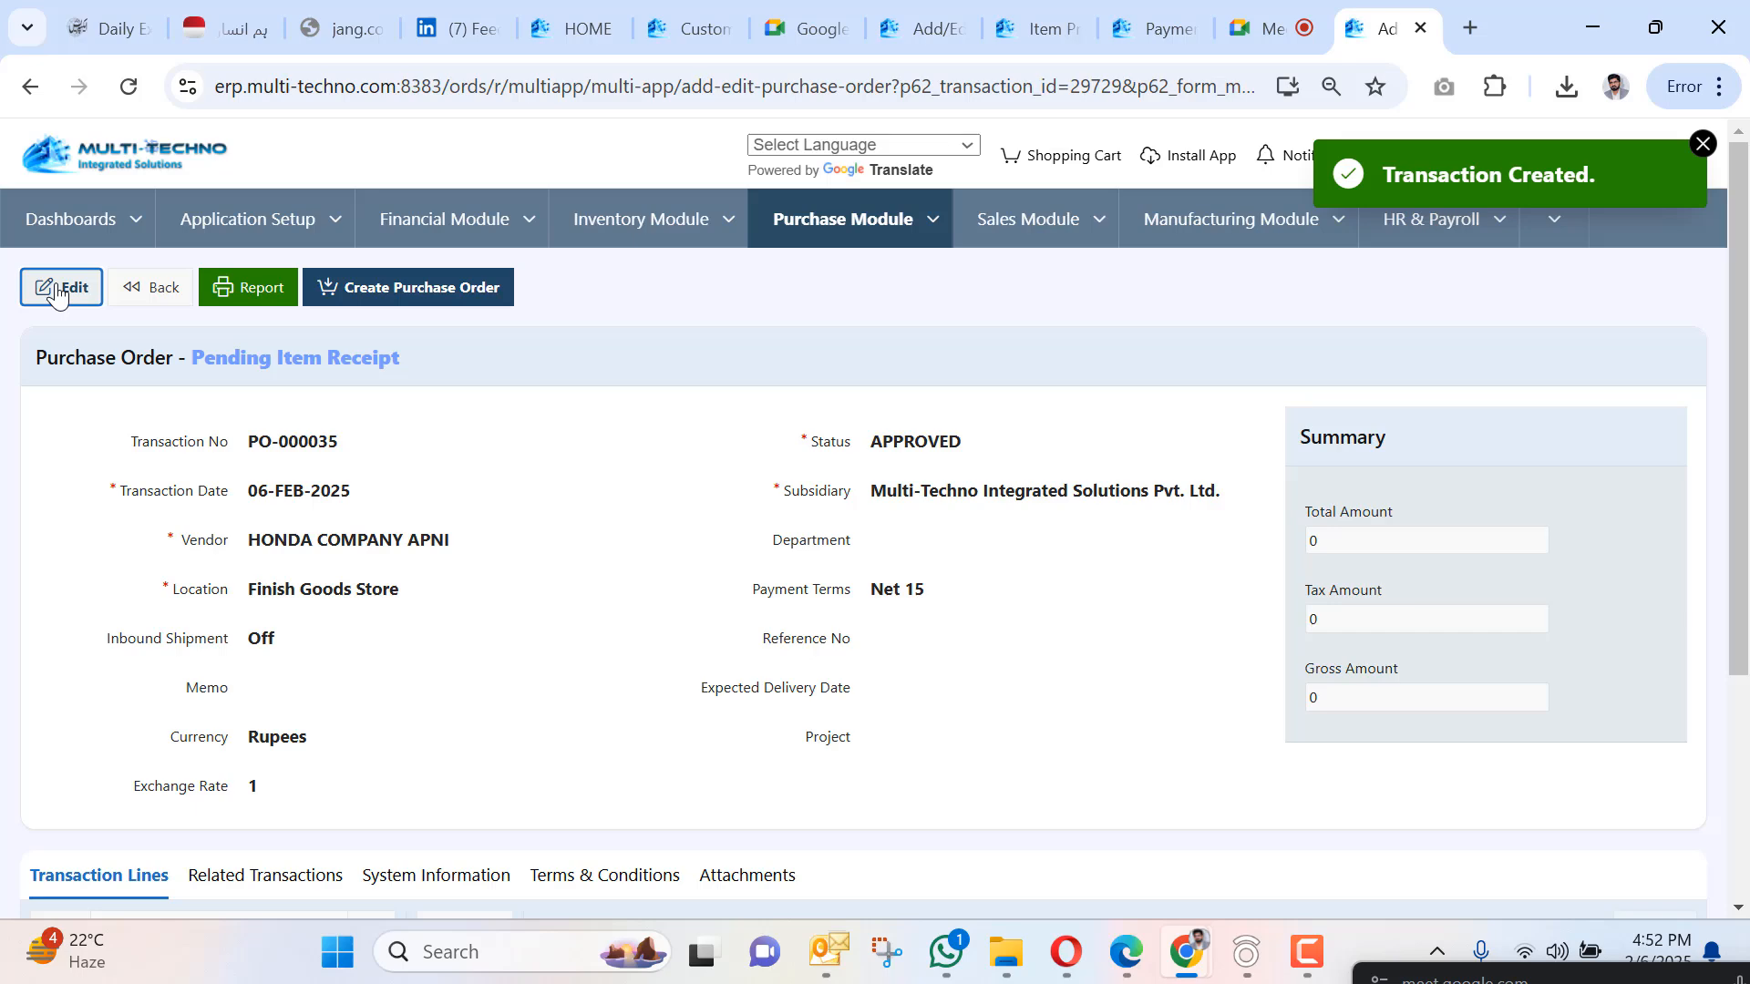
left_click(58, 294)
left_click(997, 260)
Close the Customers, Meet start page, Add/Edit Items and Profit Margin report tabs.
left_click(731, 23)
left_click(735, 28)
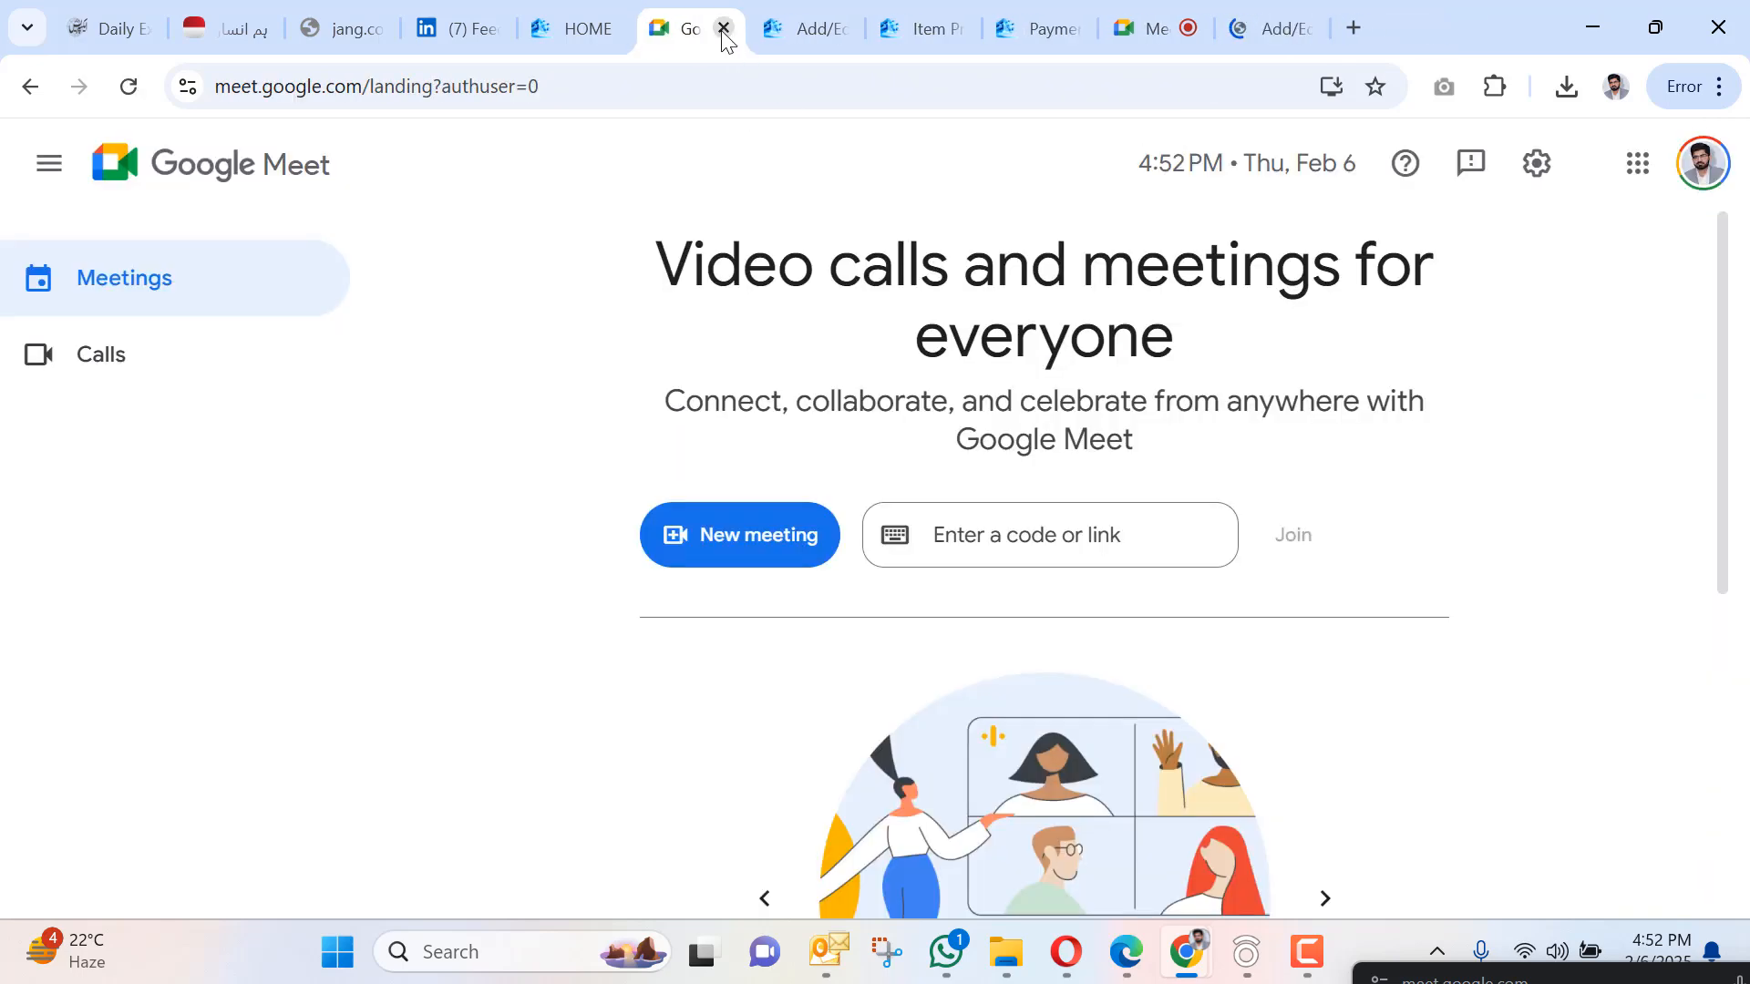
left_click(723, 30)
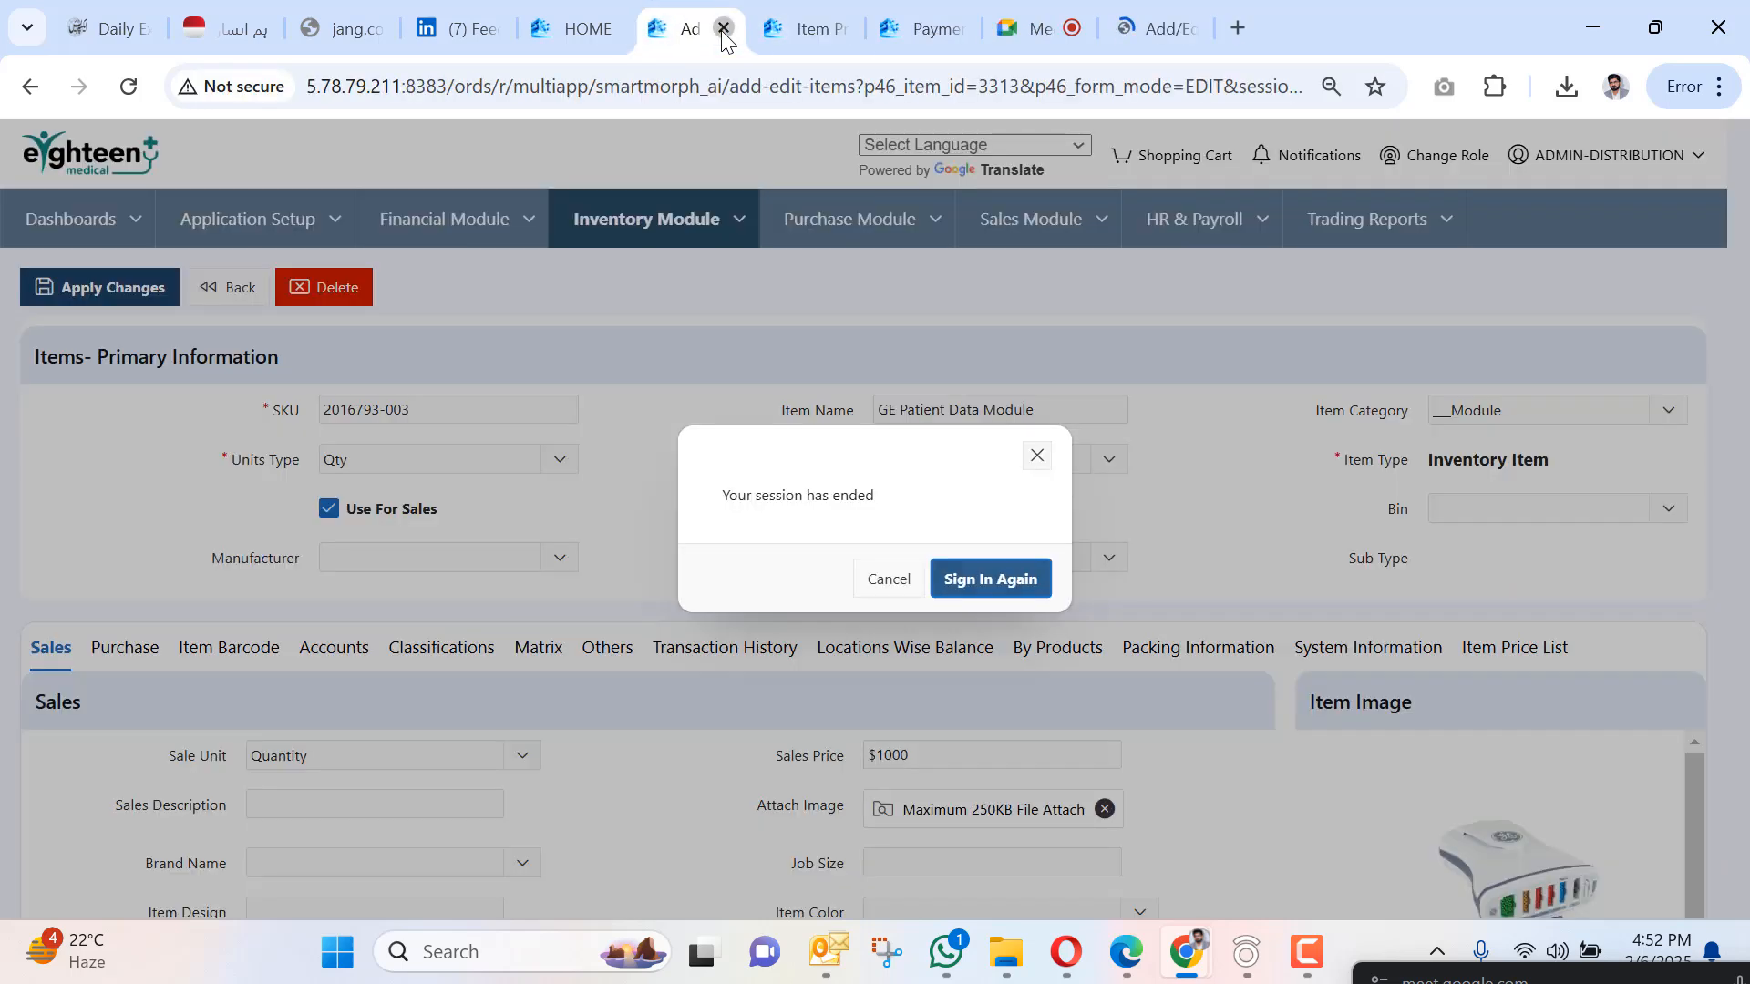
left_click(723, 30)
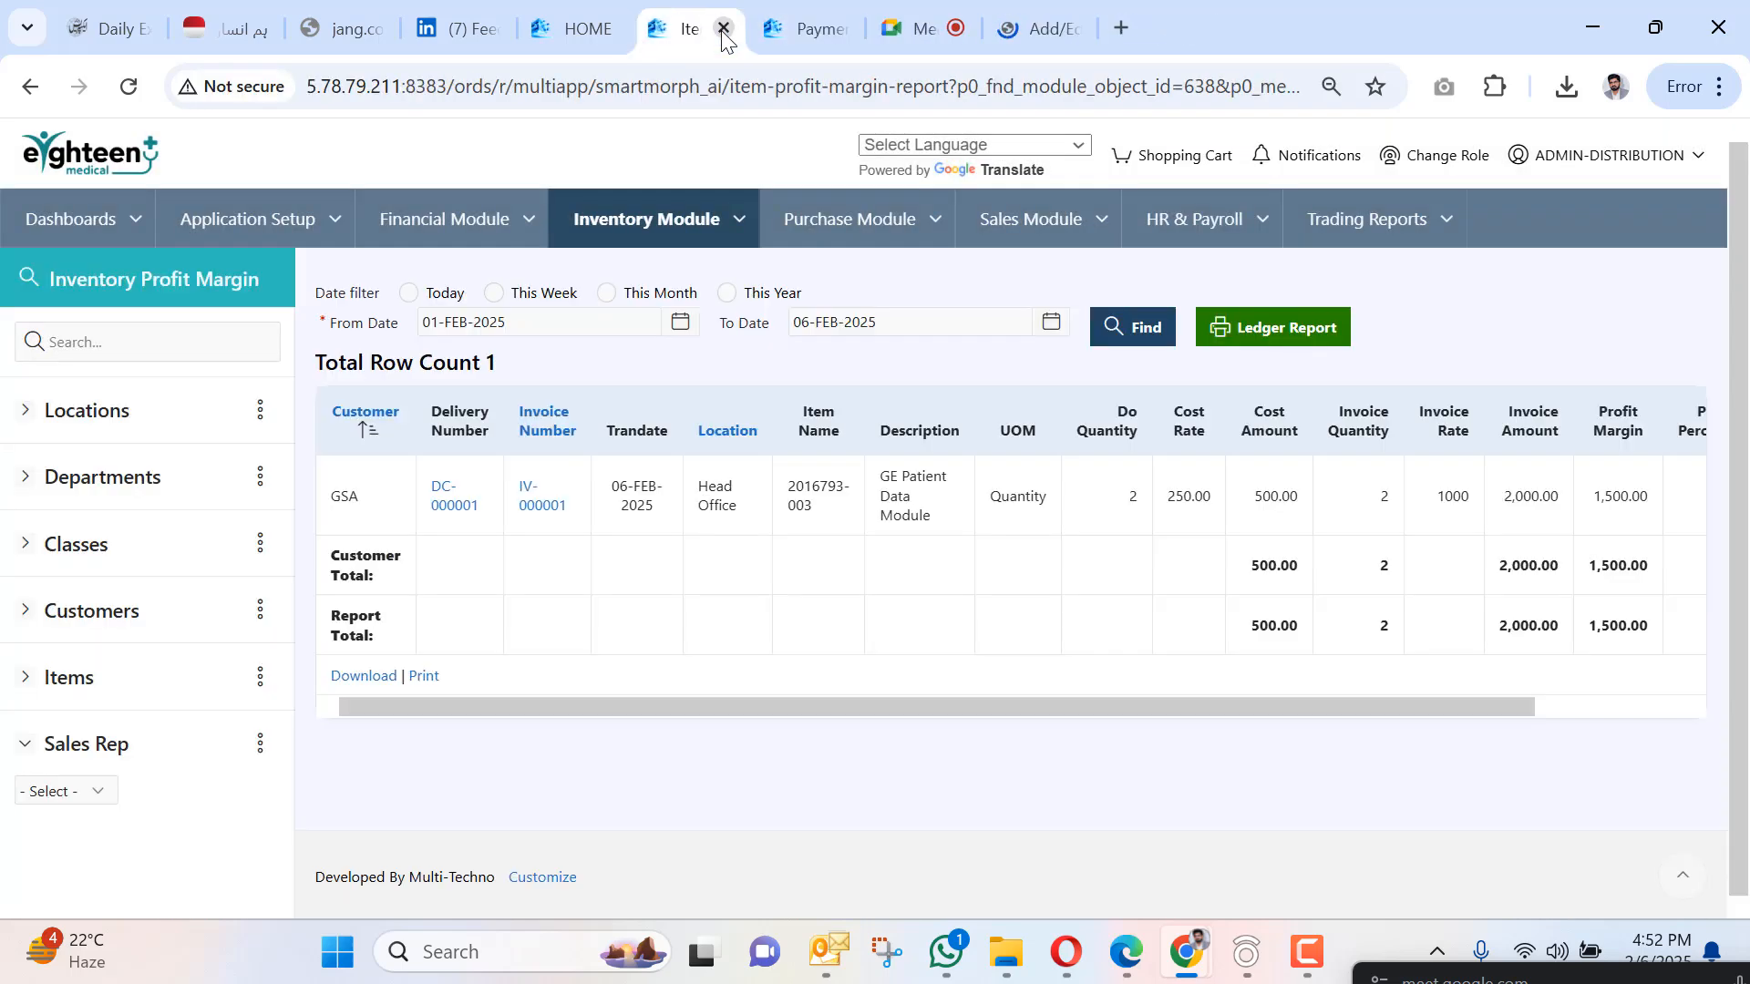
left_click(723, 30)
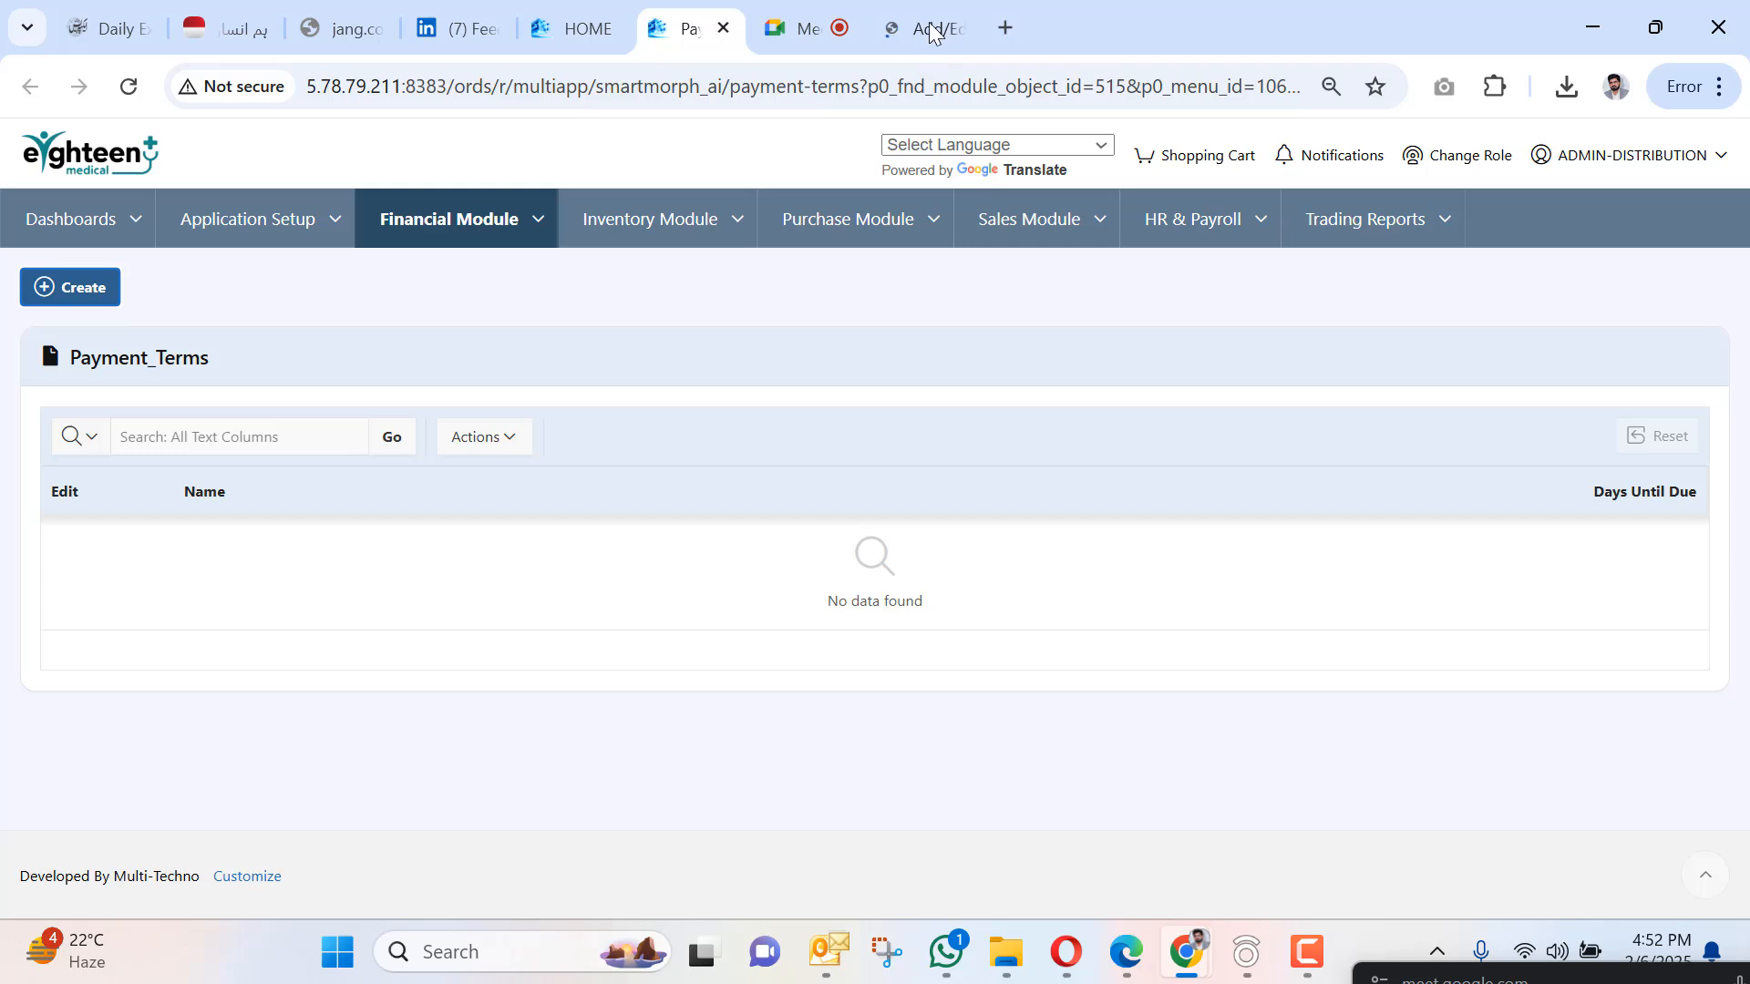
Return to the purchase order tab and move the Meet mini window out of the way.
left_click(917, 19)
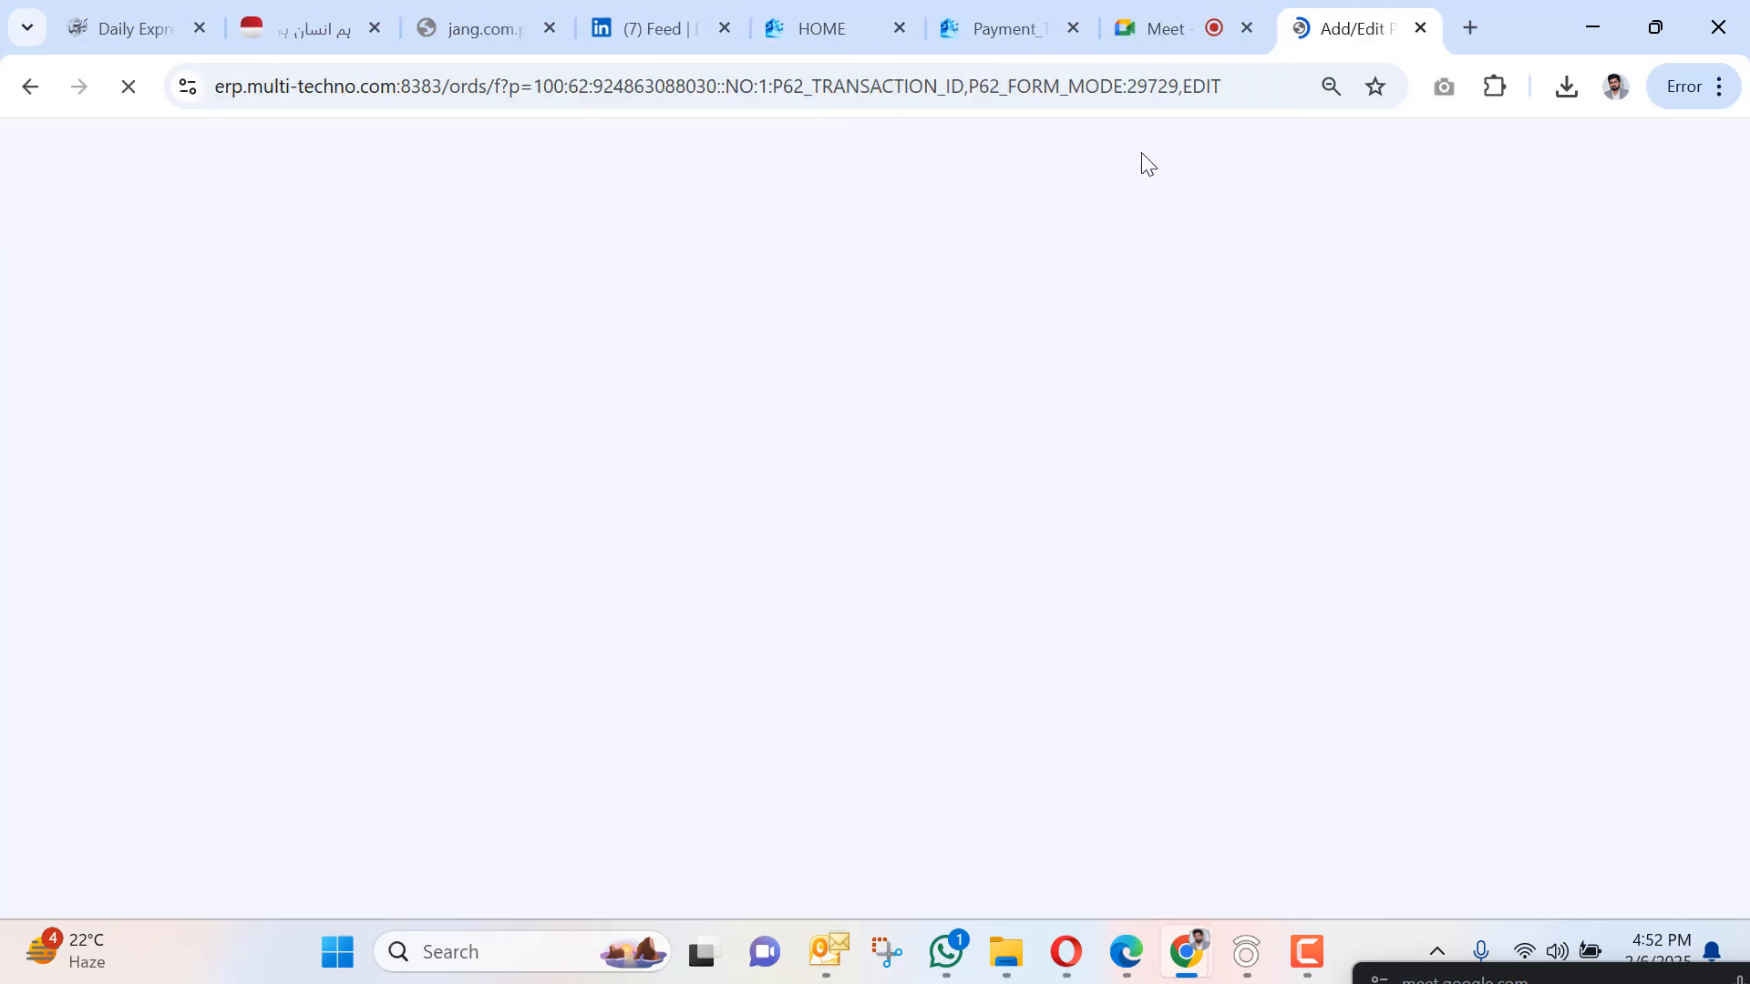
left_click(1169, 8)
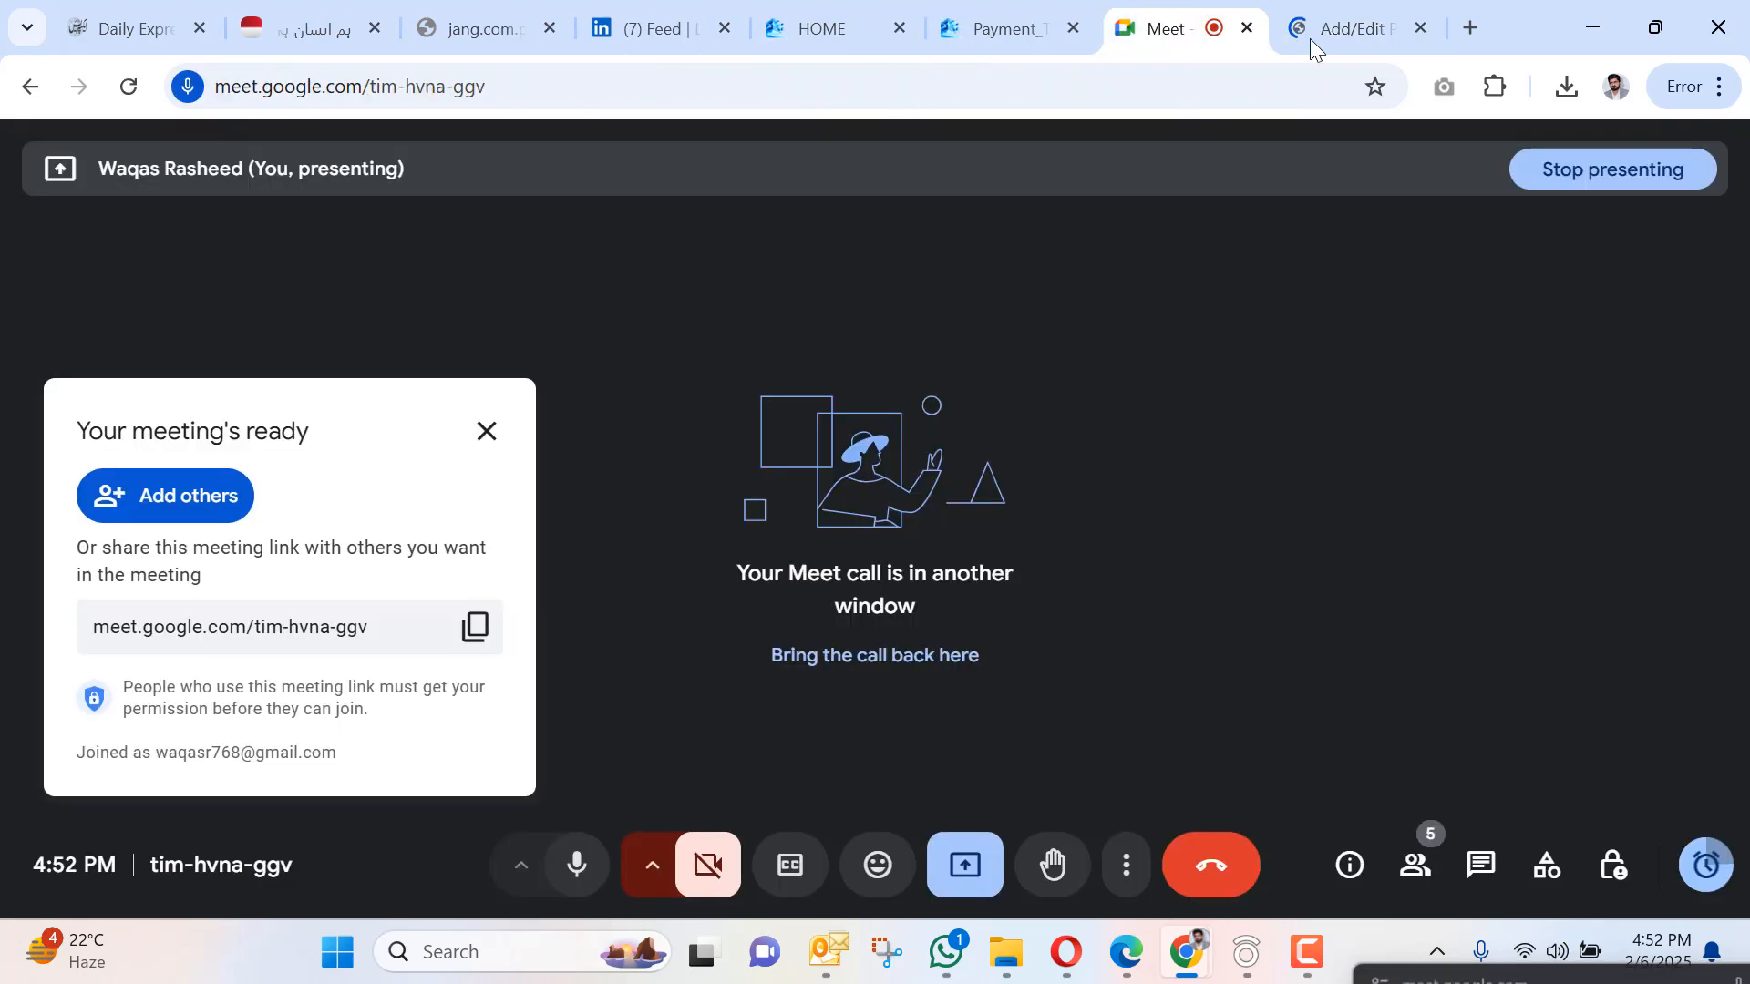
left_click(1358, 19)
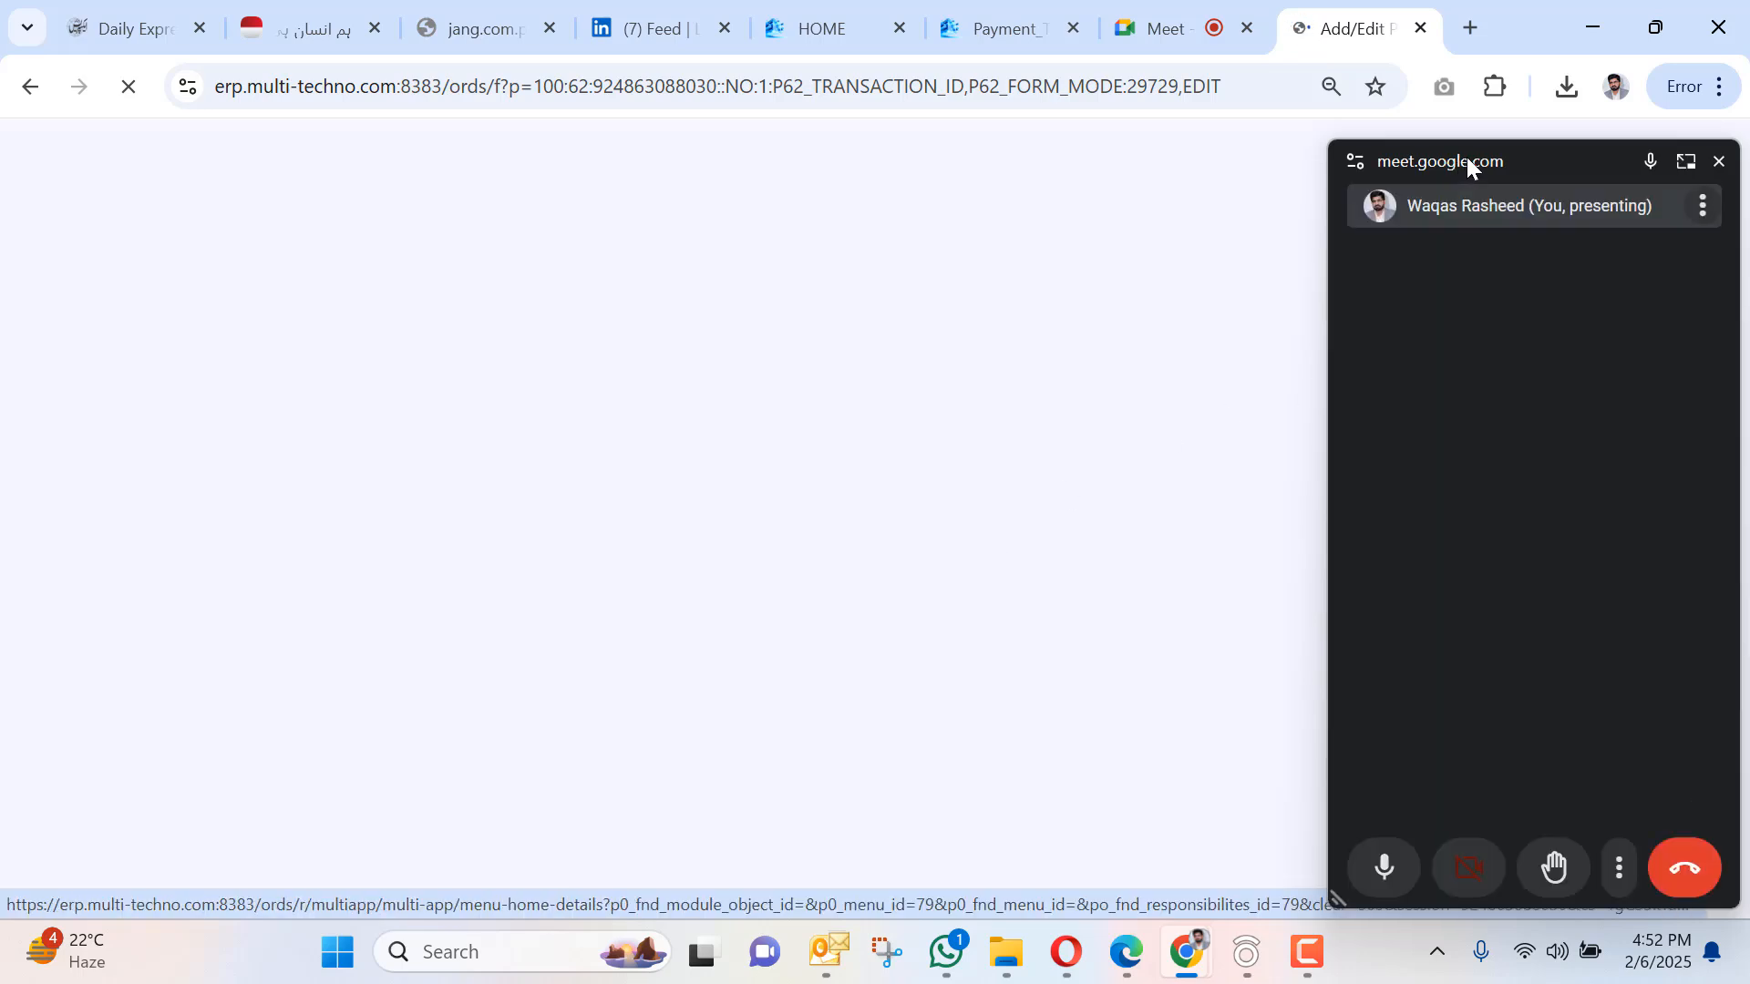
left_click_drag(1478, 155, 1465, 983)
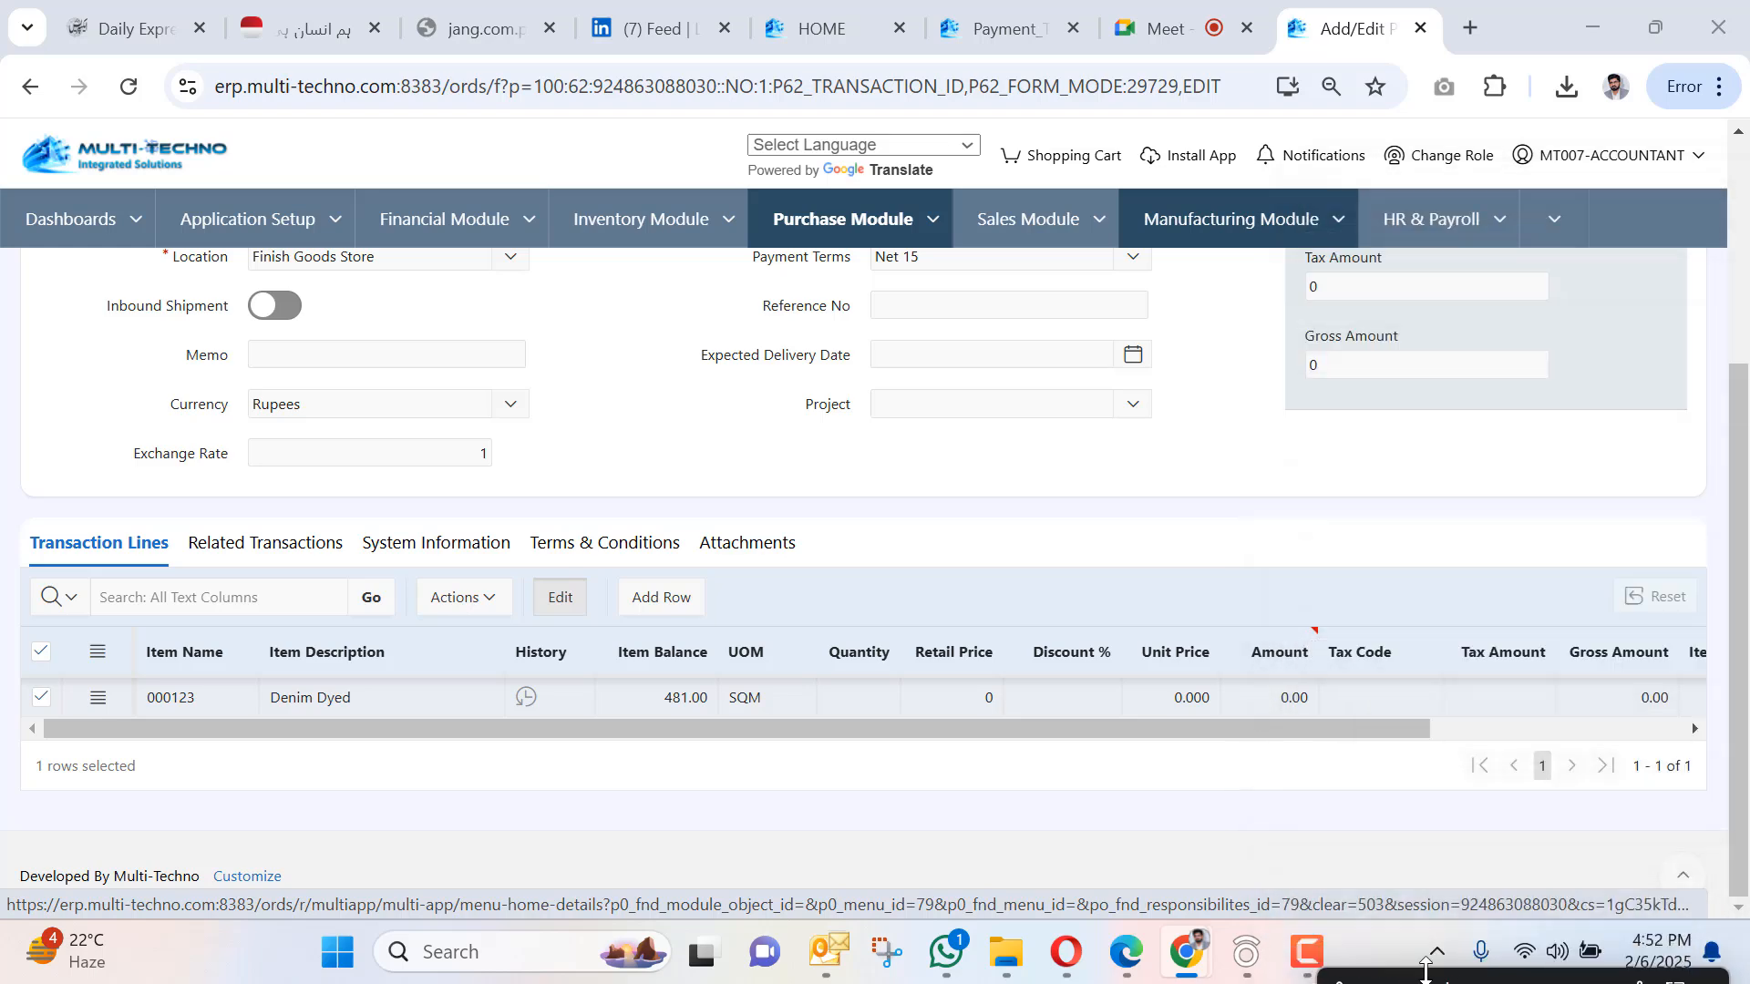
left_click(1313, 957)
left_click(1315, 957)
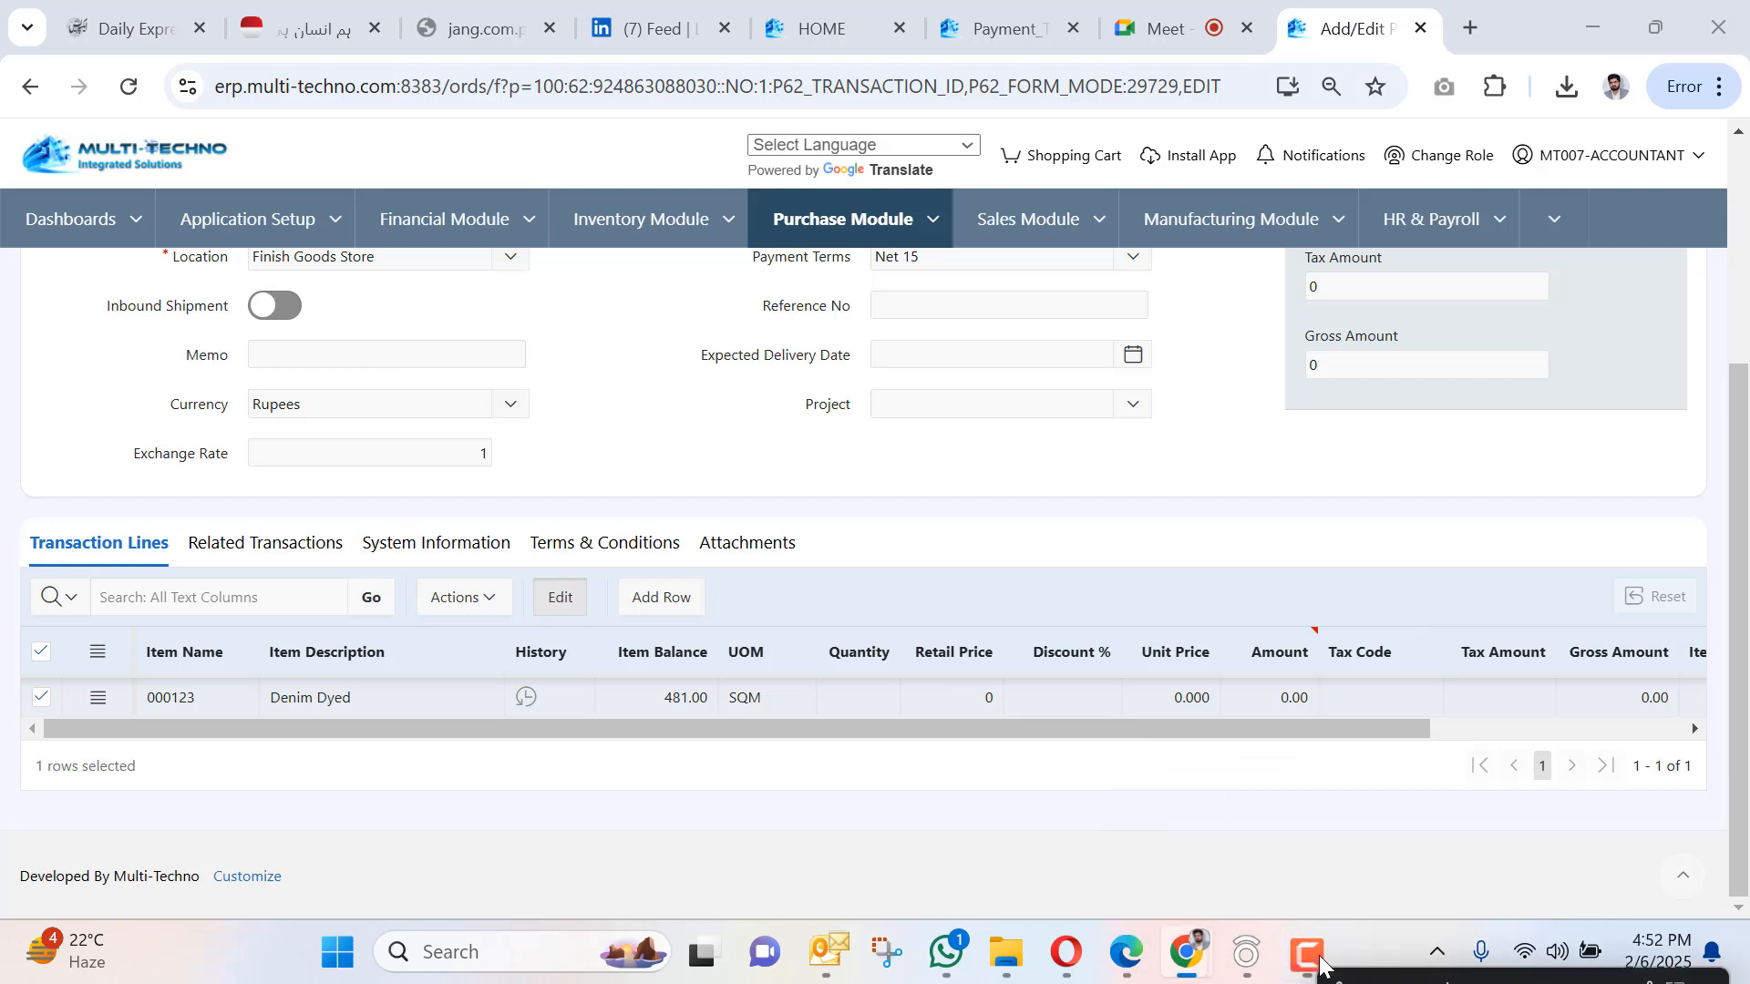
left_click(1313, 957)
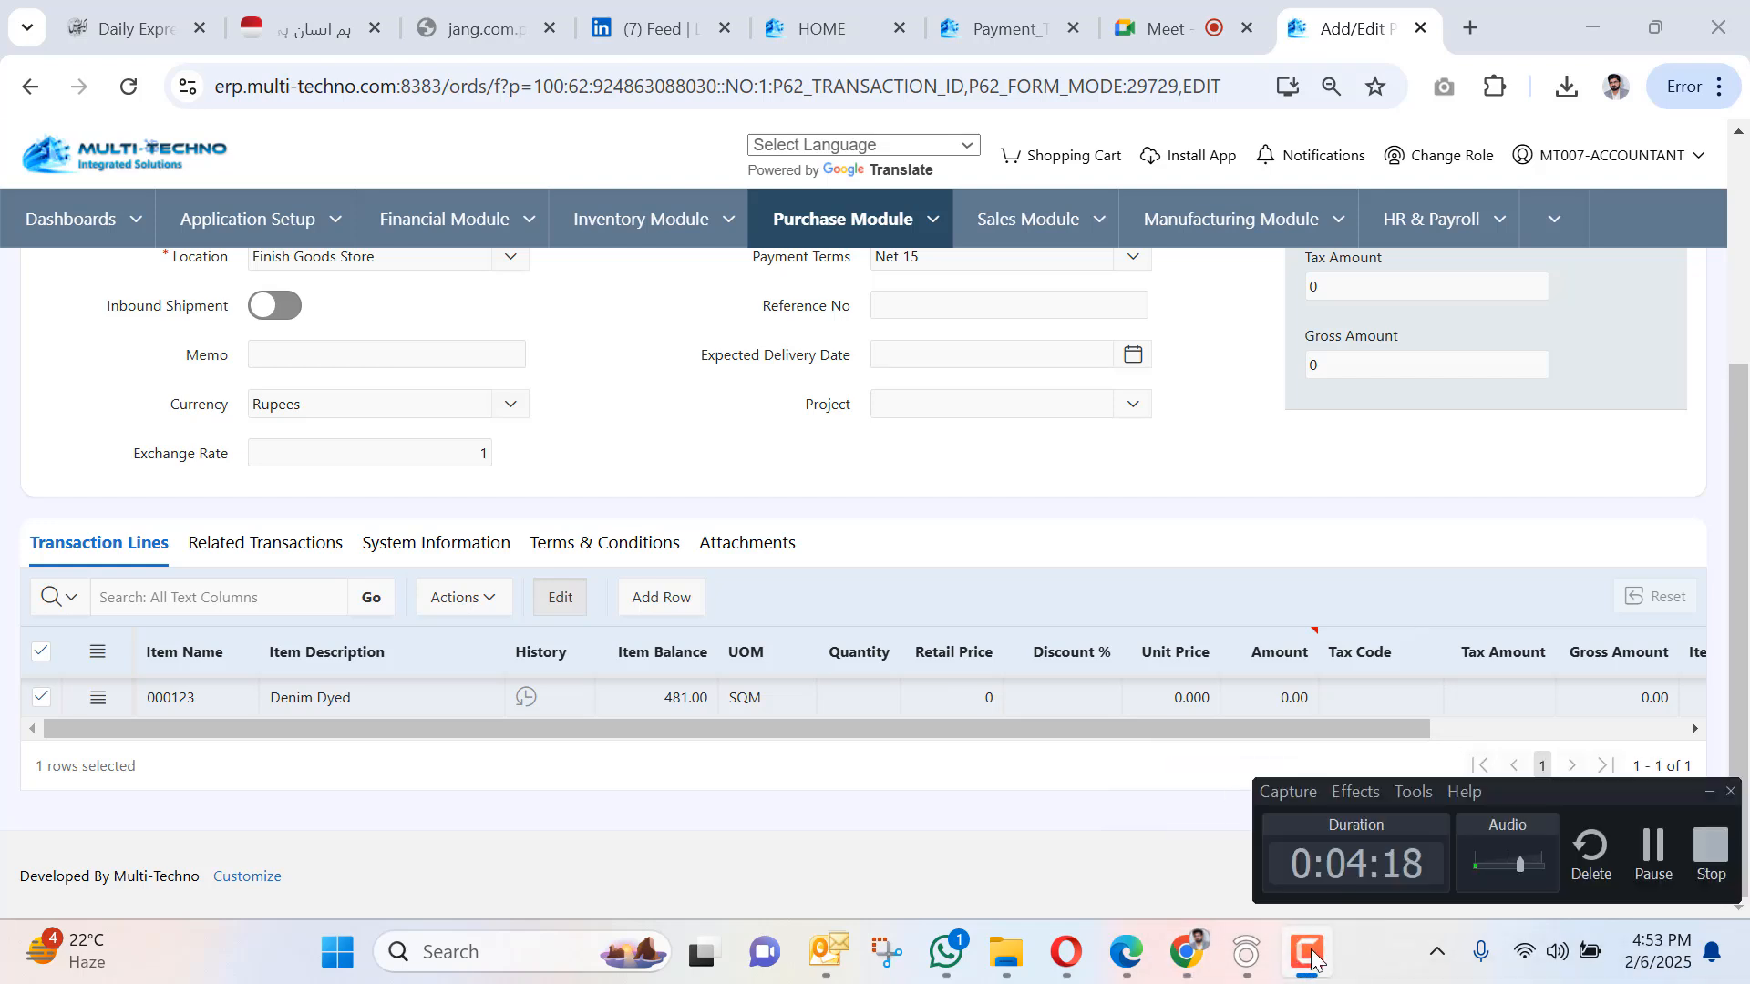
left_click(1310, 954)
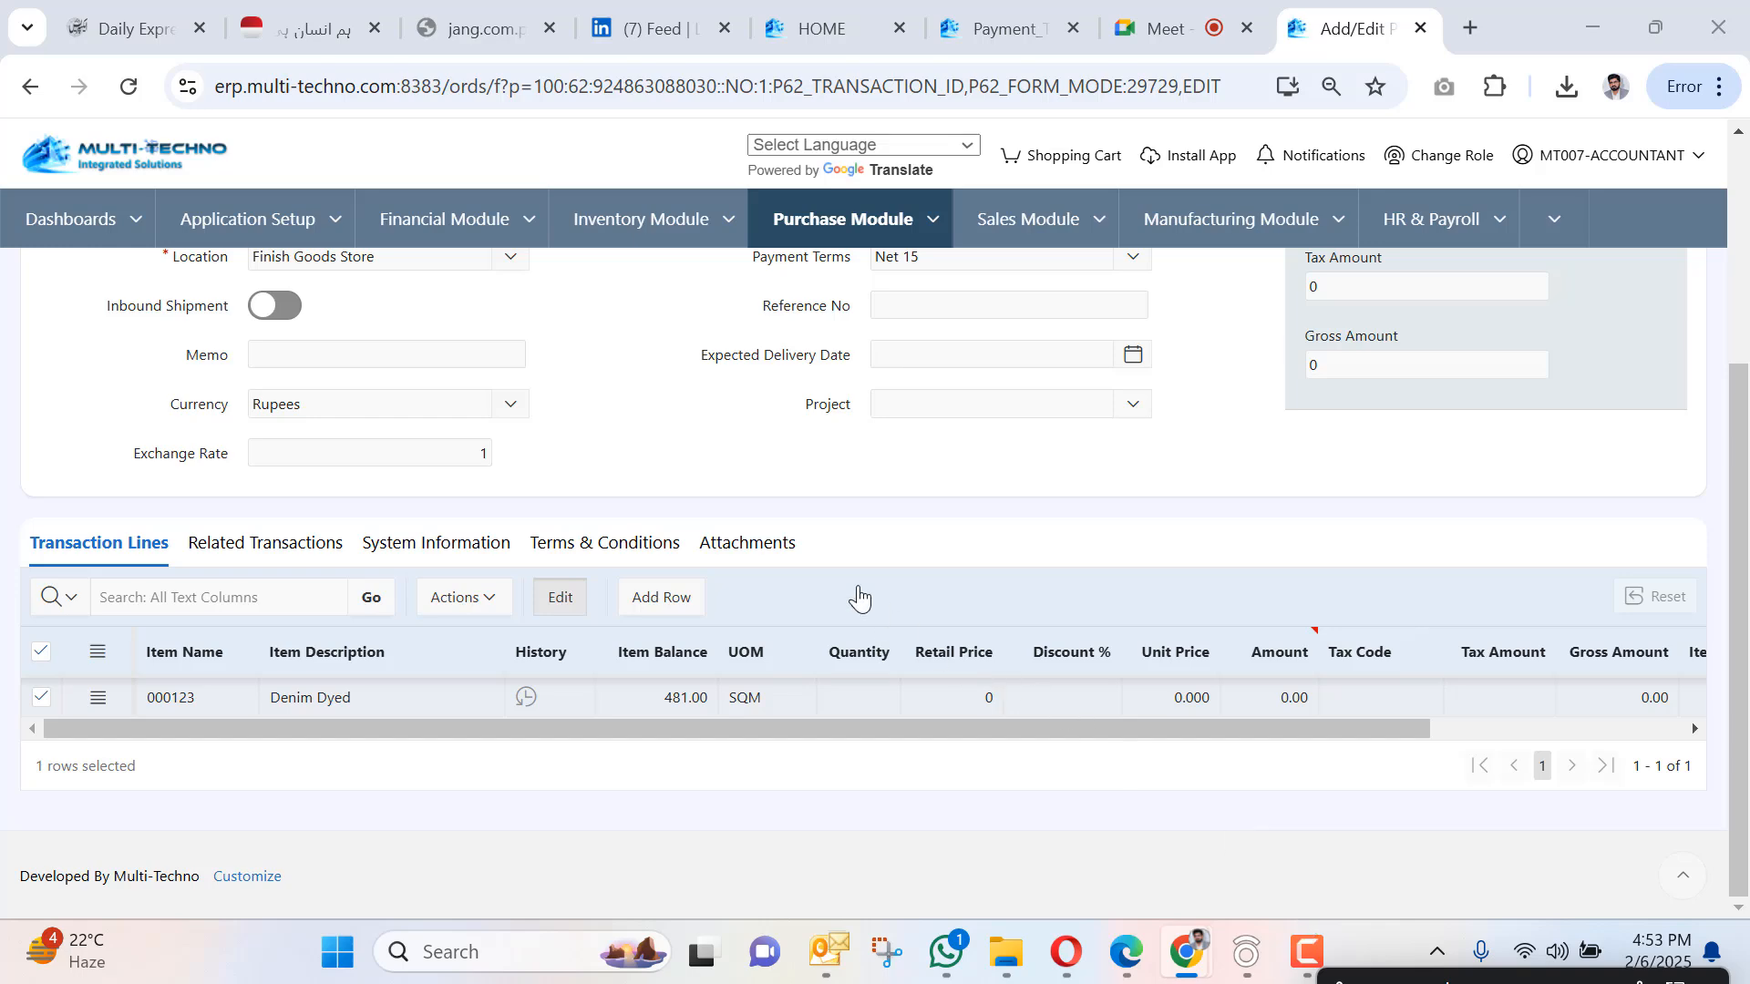
Give the Denim Dyed line quantity 10 at retail price 150 and save PO-000035 at 1,500.
scroll(847, 583, "up", 3)
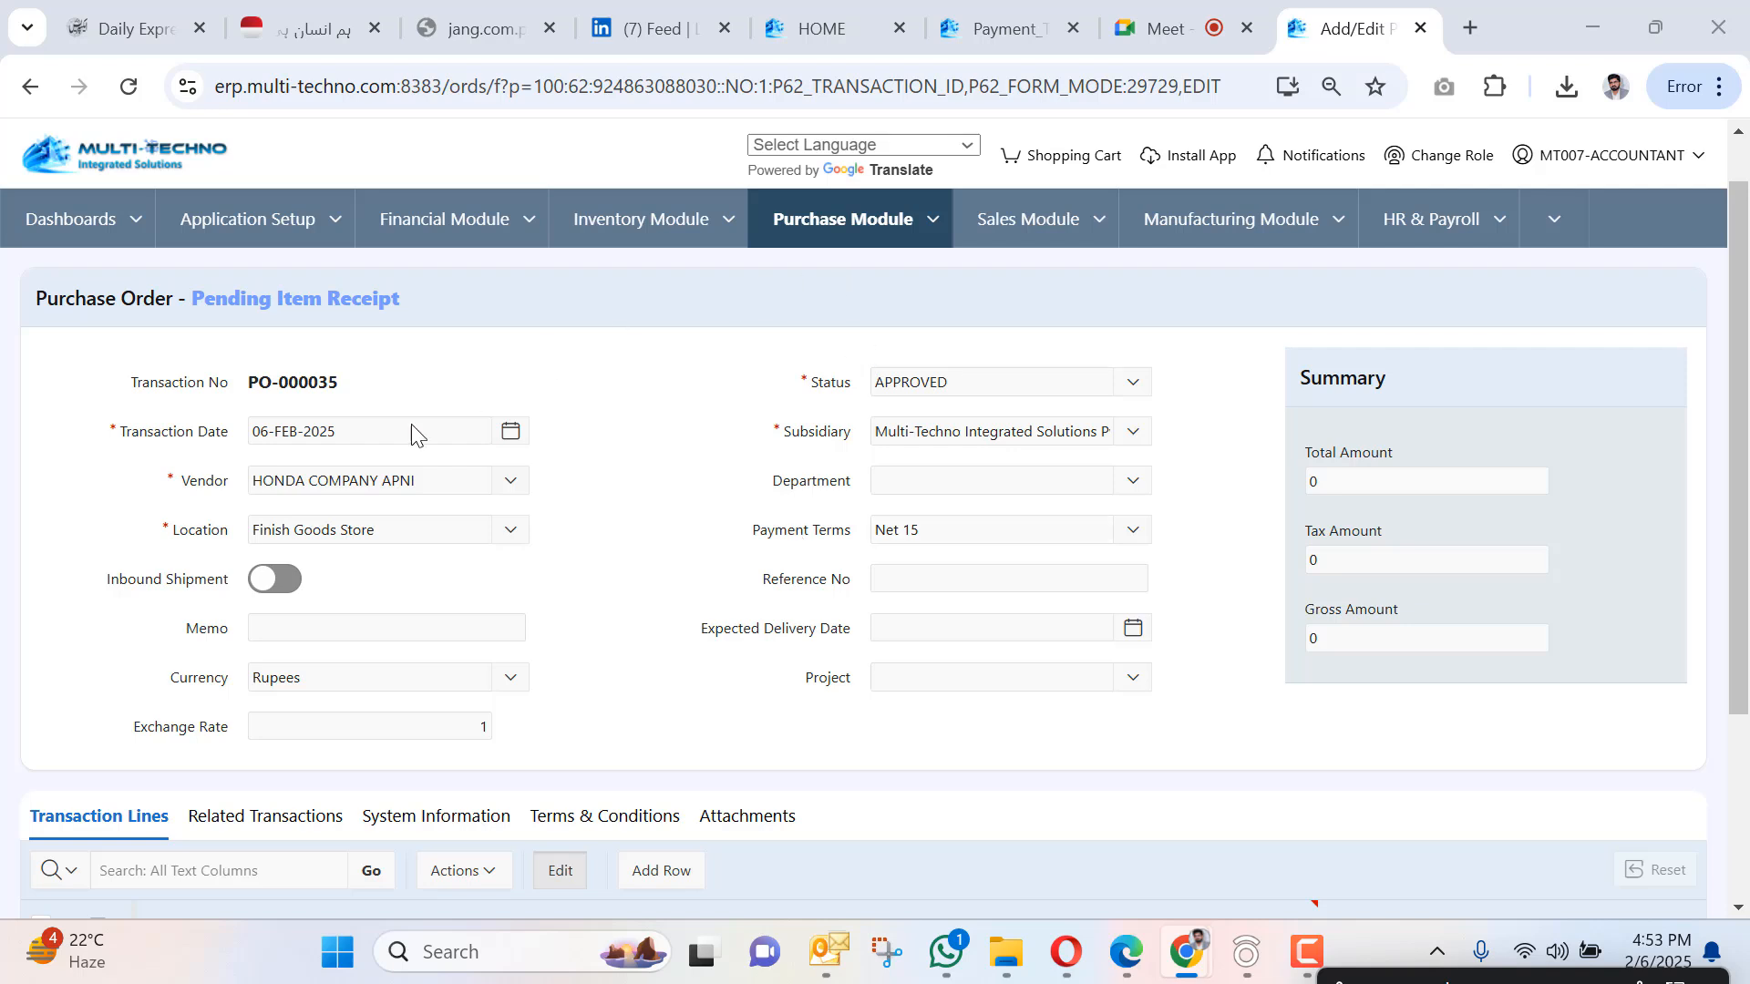
scroll(484, 613, "down", 3)
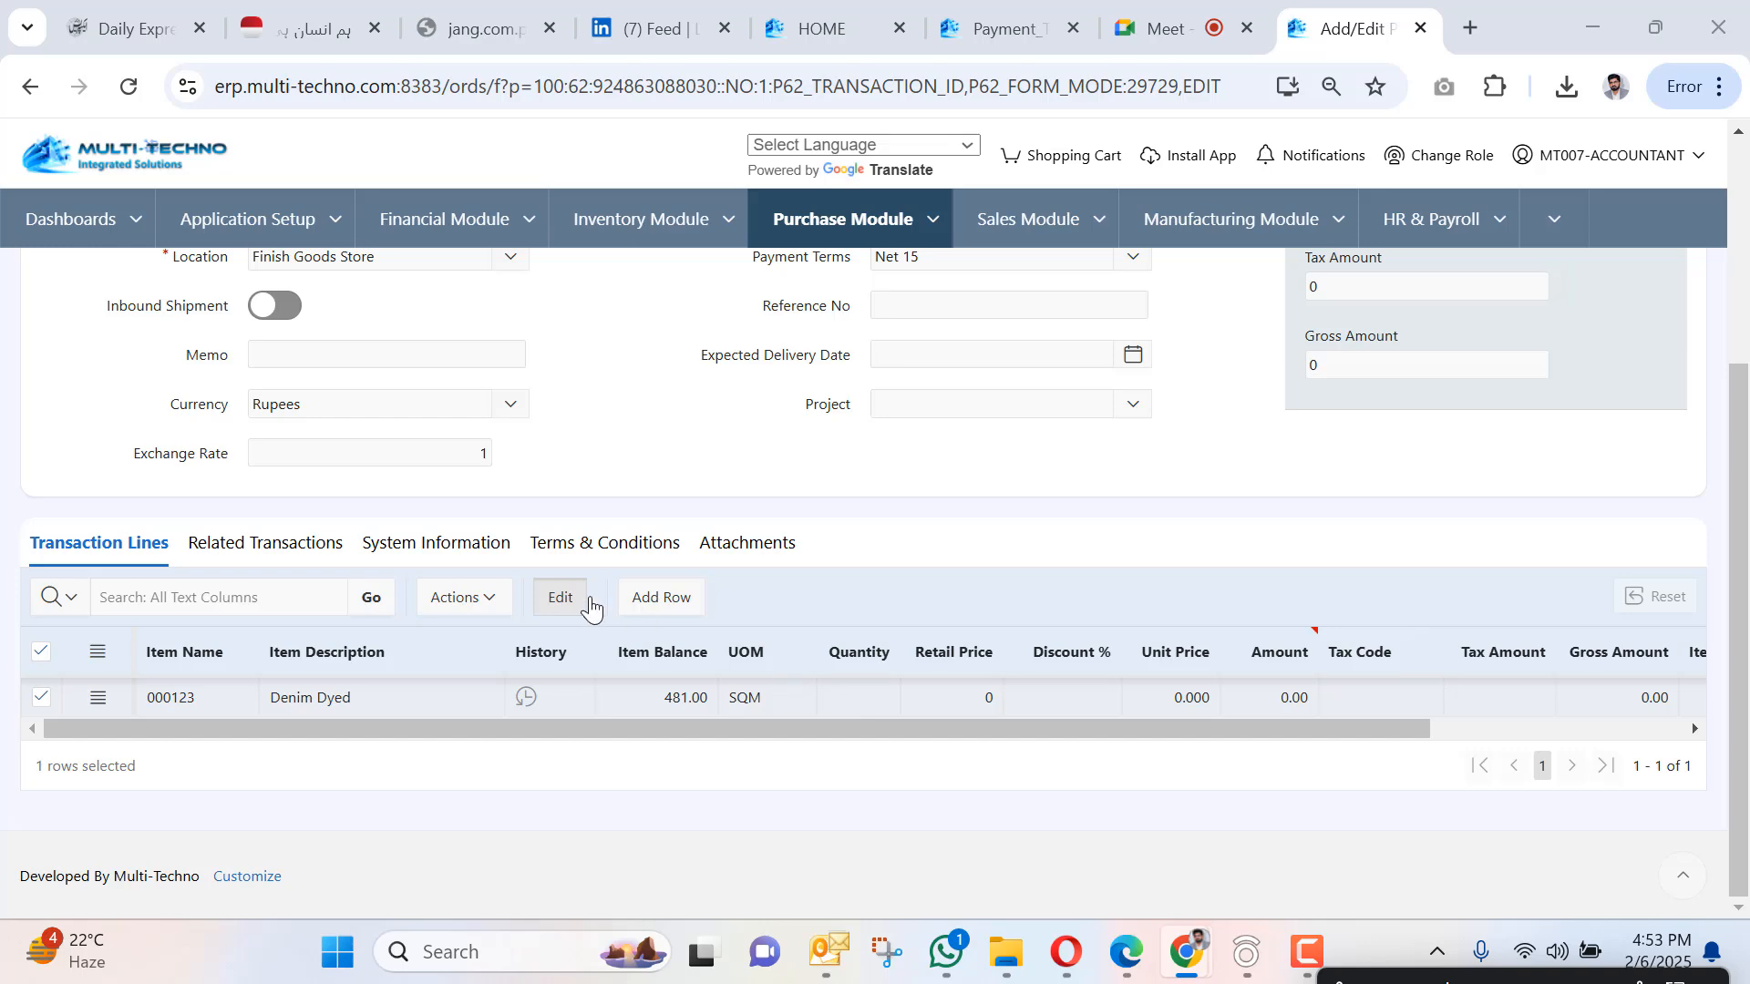
scroll(590, 609, "up", 3)
scroll(670, 539, "down", 3)
left_click(864, 698)
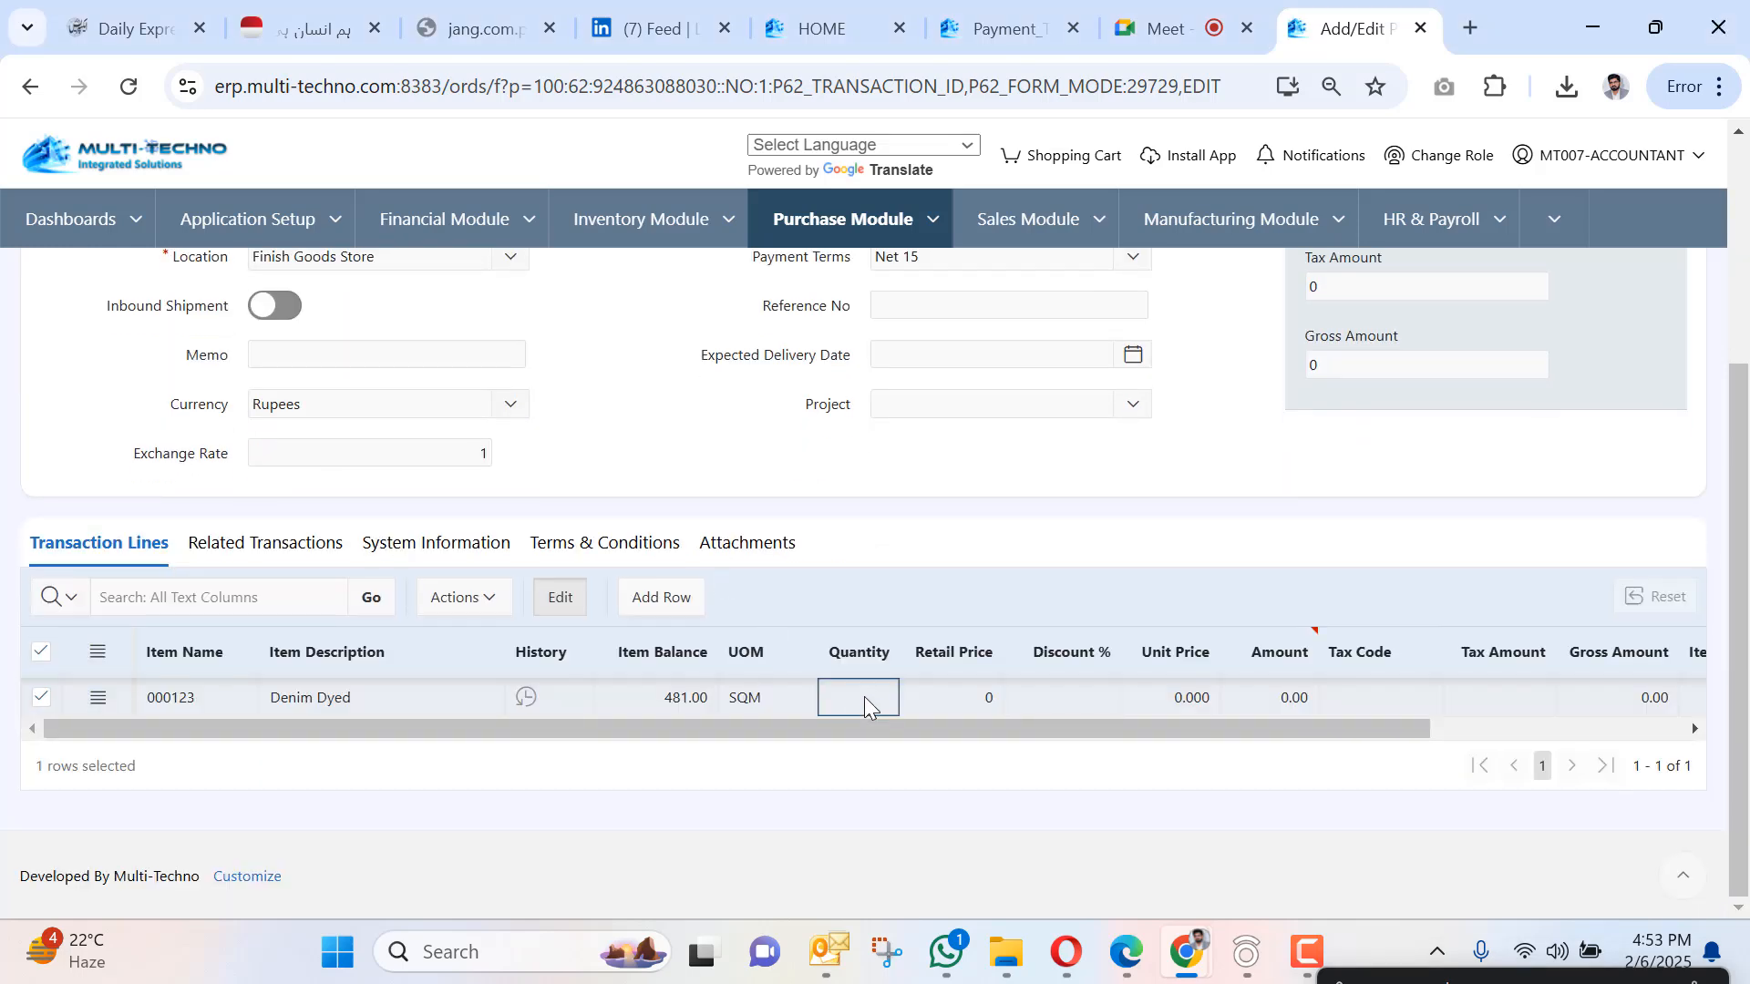
type("10")
key("Tab")
type("150")
key("Tab")
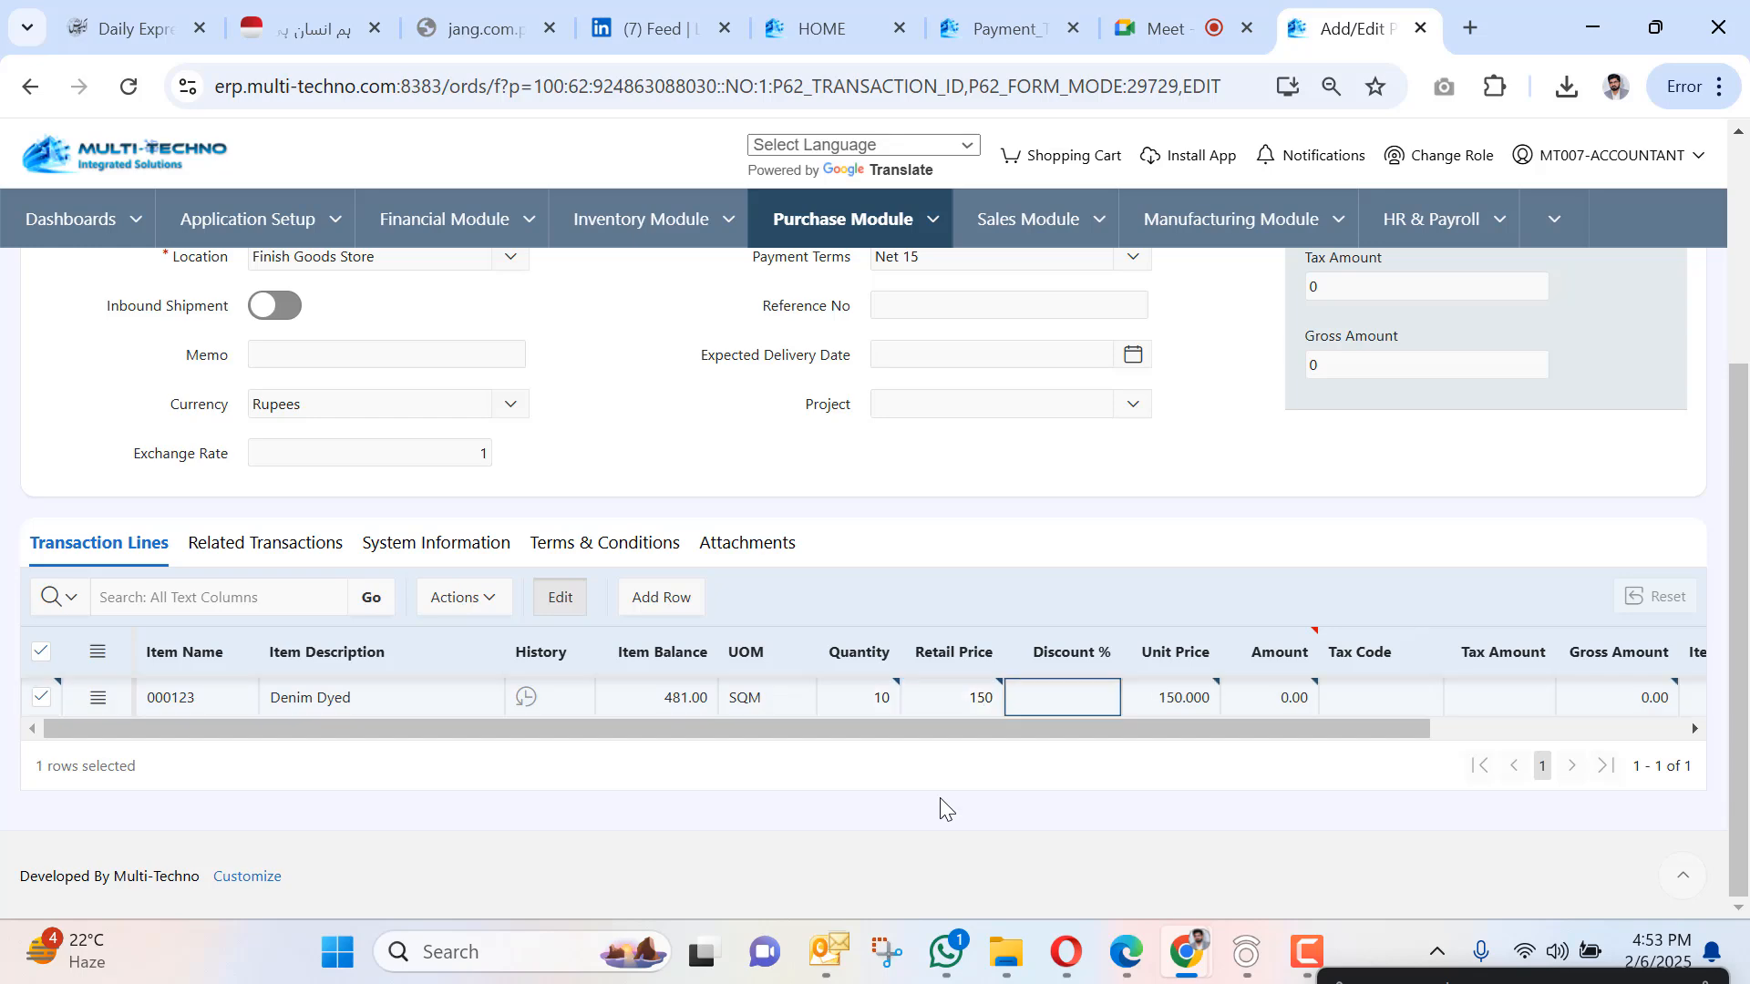
scroll(386, 470, "up", 4)
left_click(53, 292)
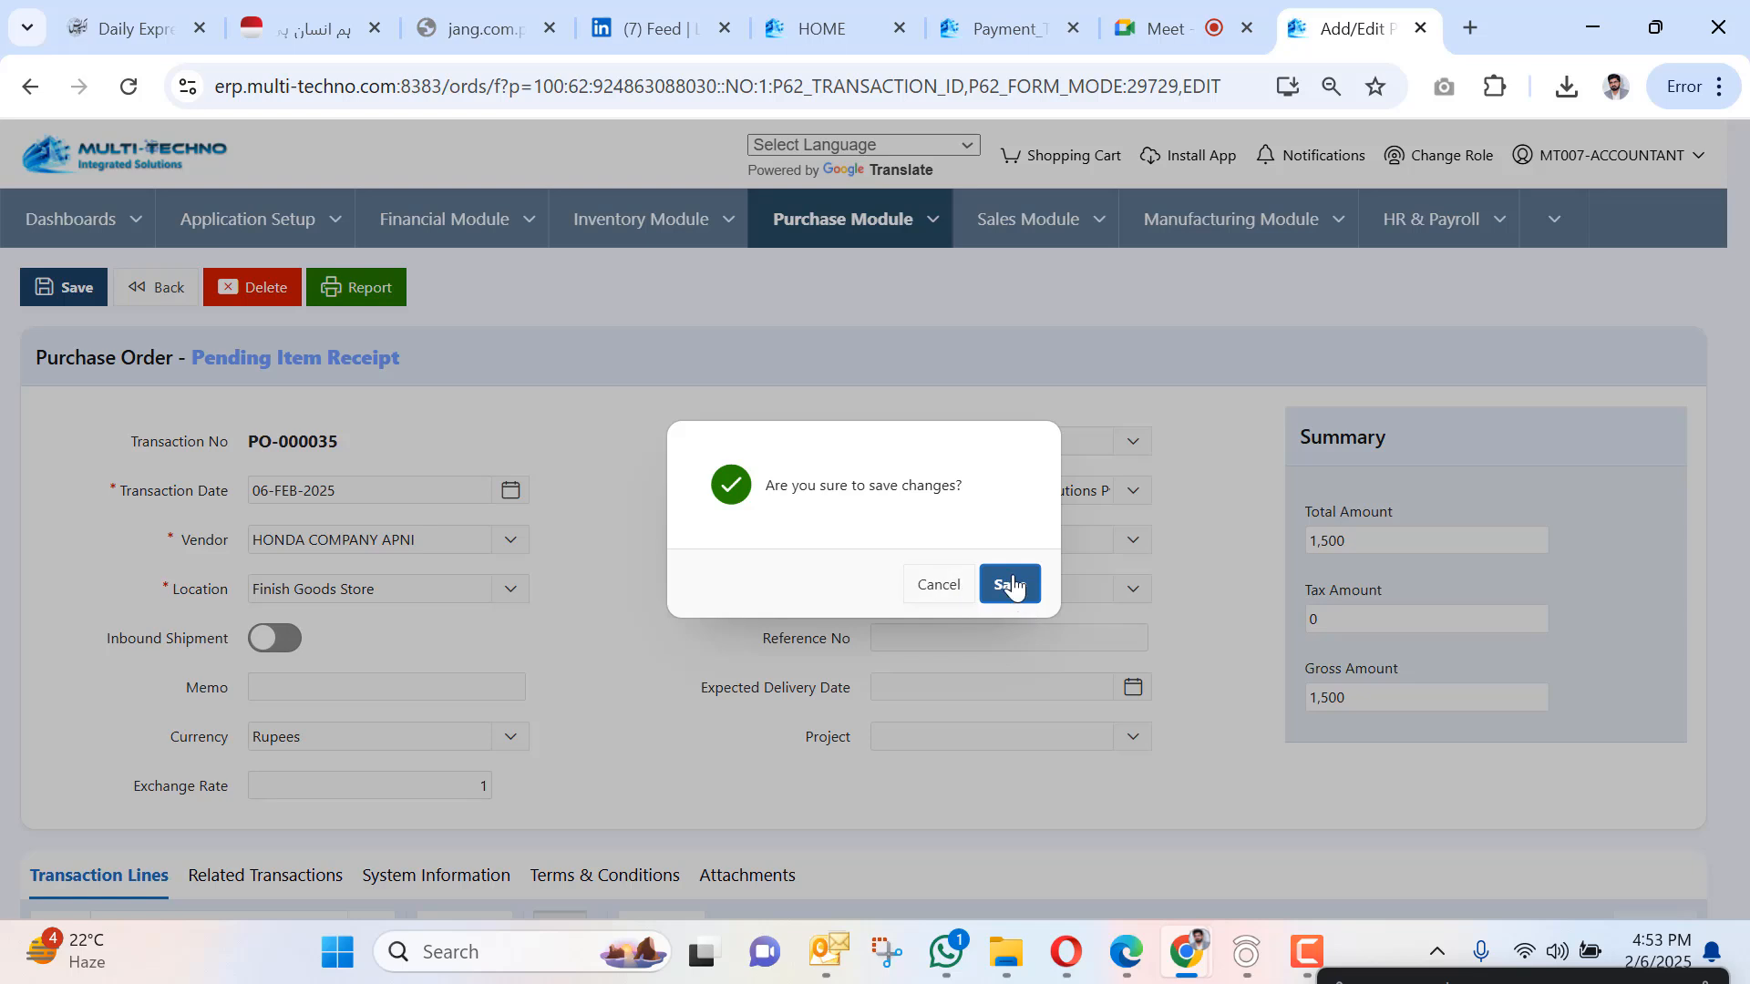
left_click(1010, 584)
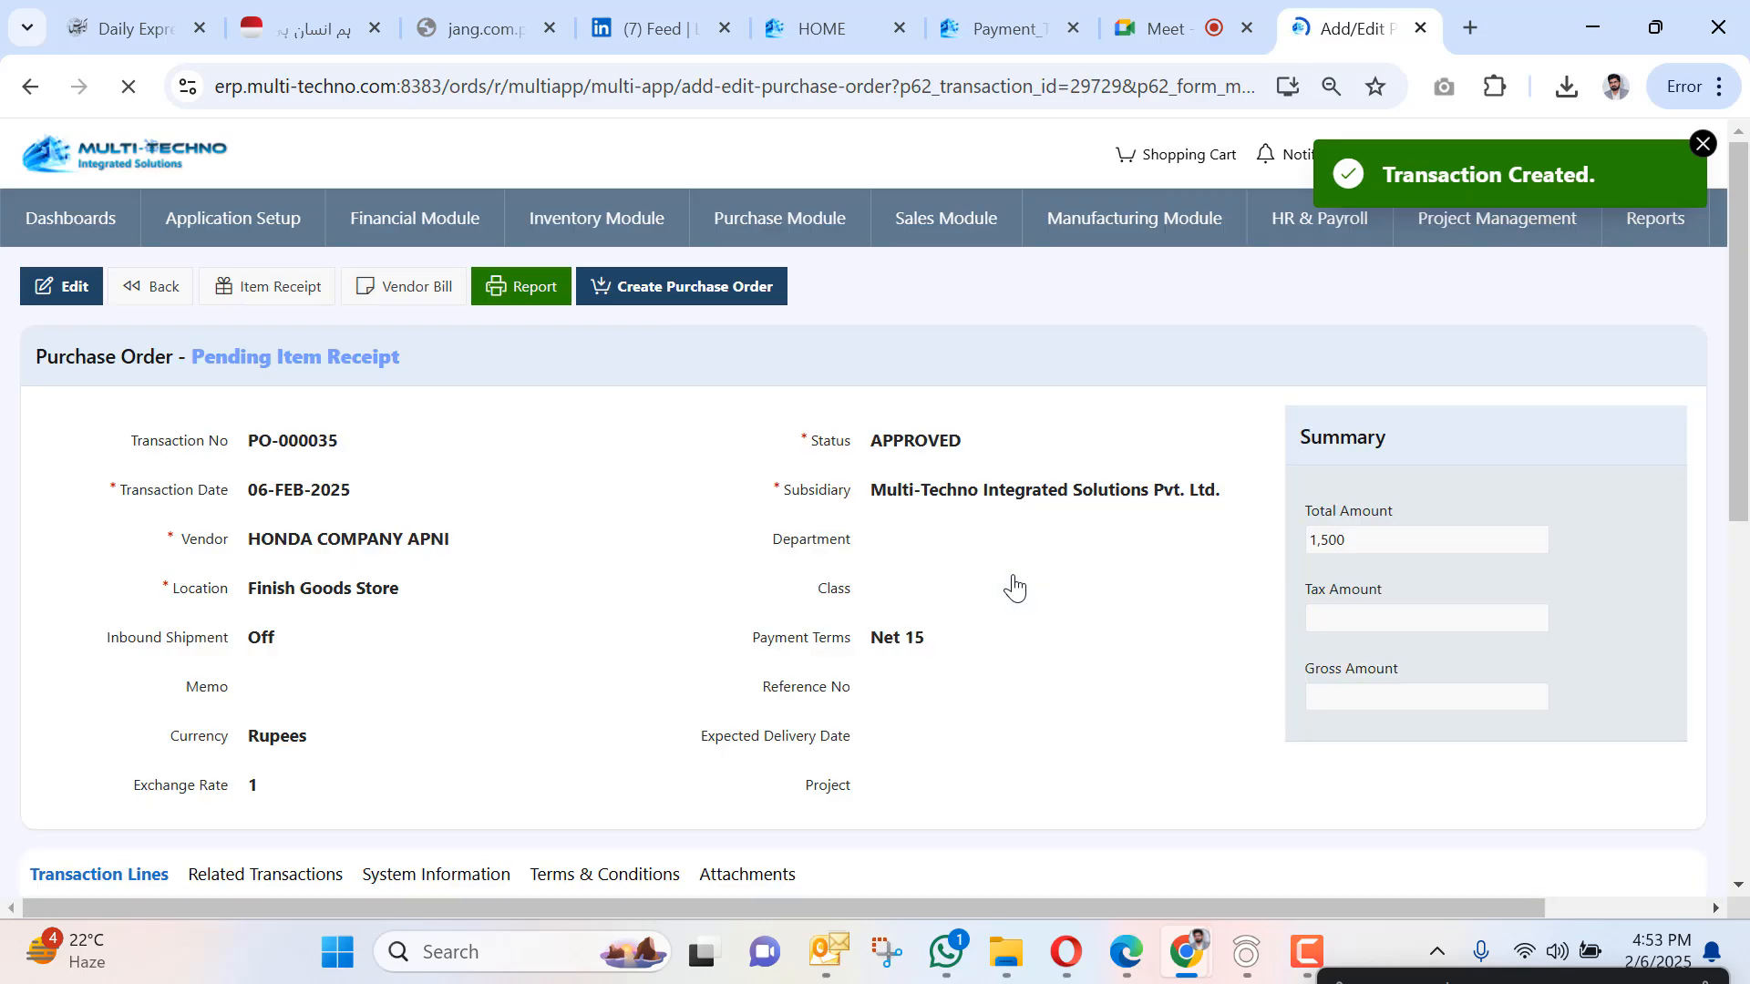
left_click(523, 284)
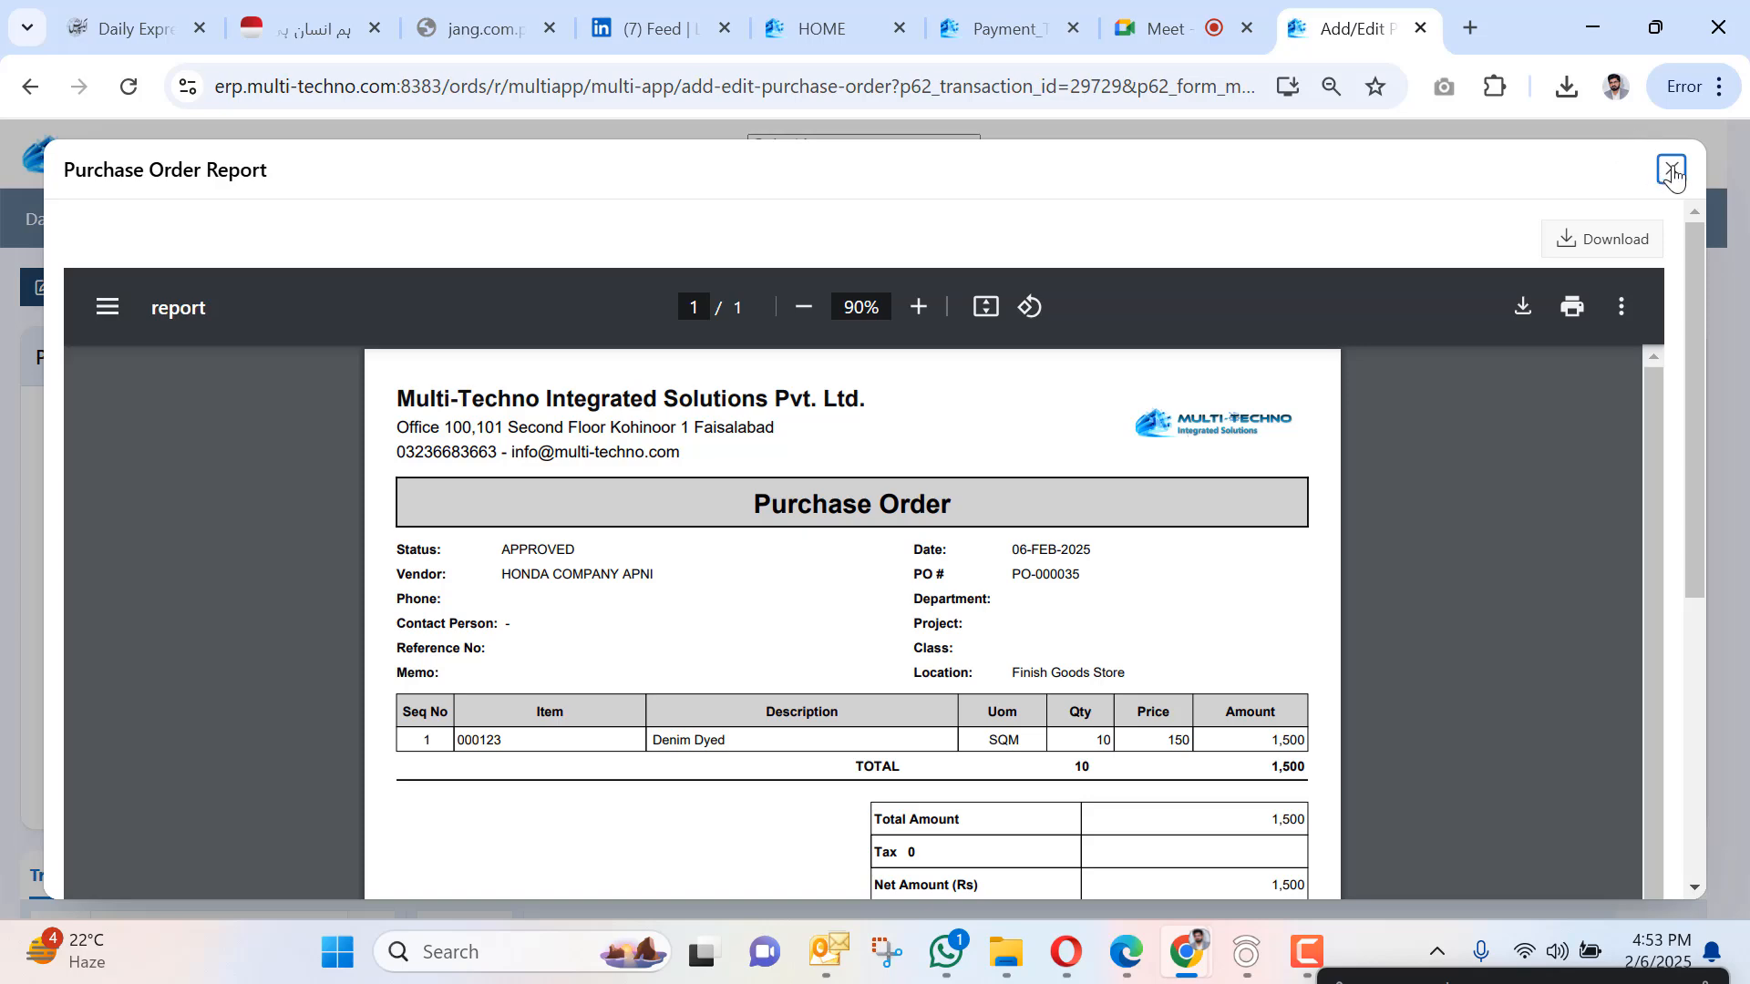
left_click(1669, 166)
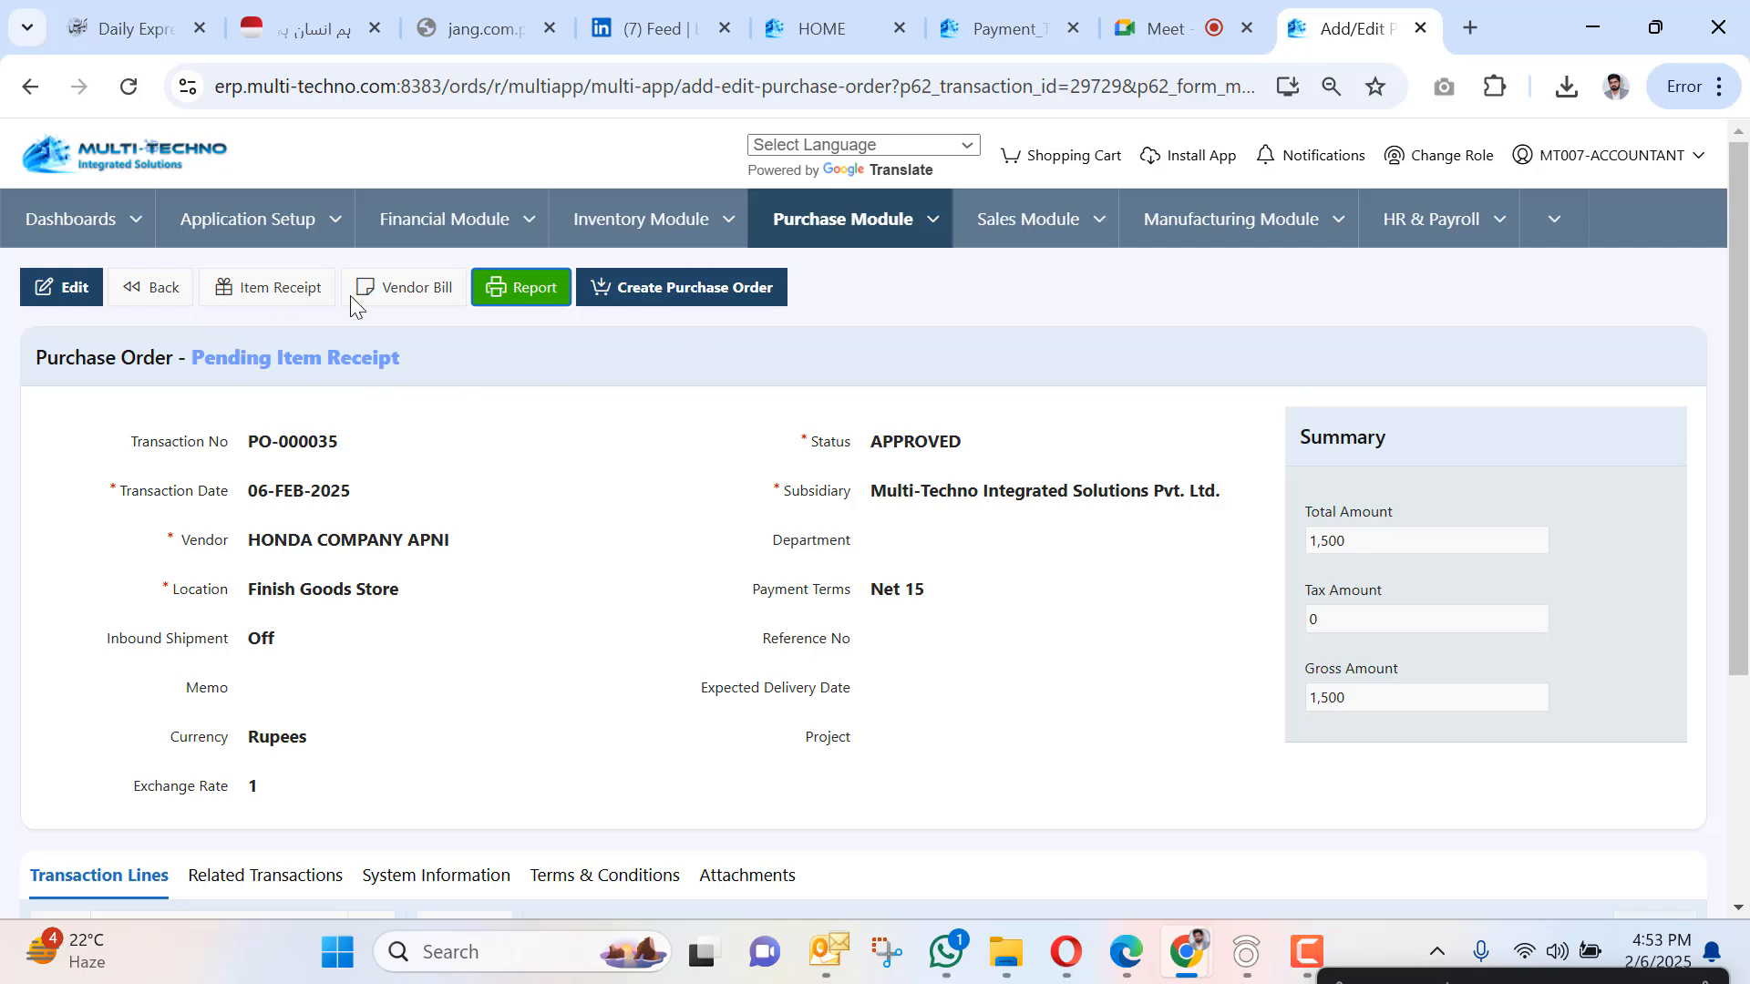
Start an item receipt for PO-000035 and select the 000123 Denim Dyed row to receive 10.
left_click(304, 290)
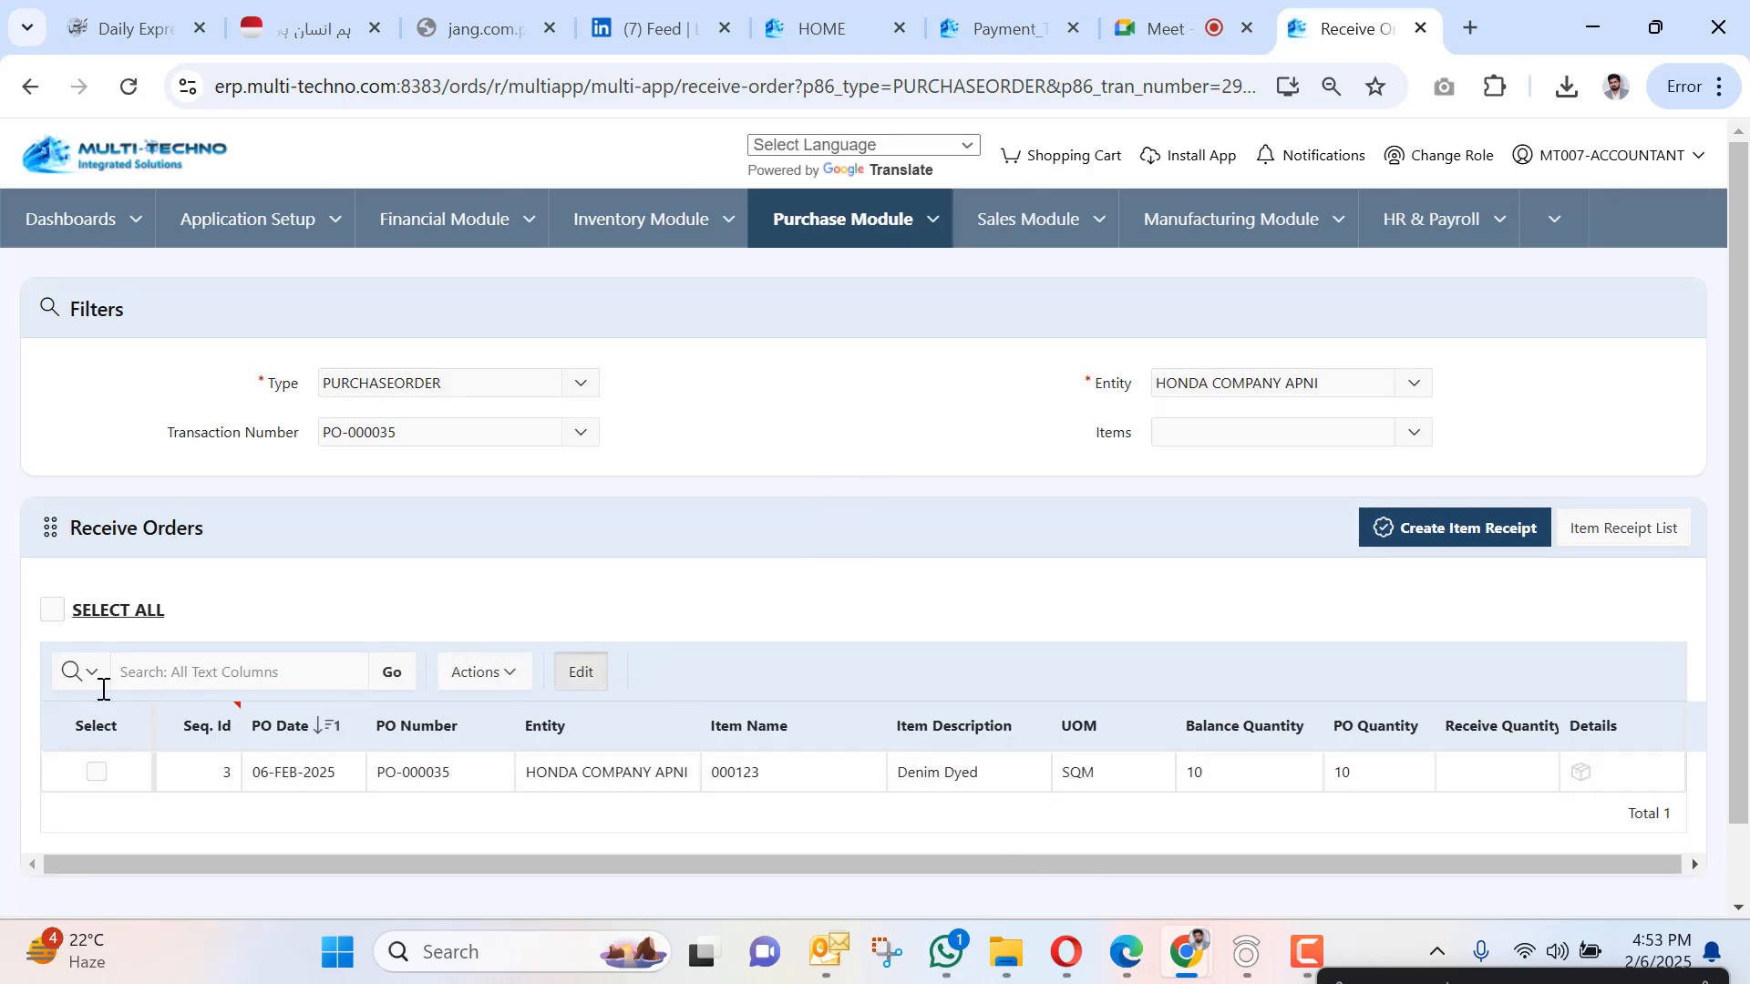
left_click(97, 777)
left_click(96, 775)
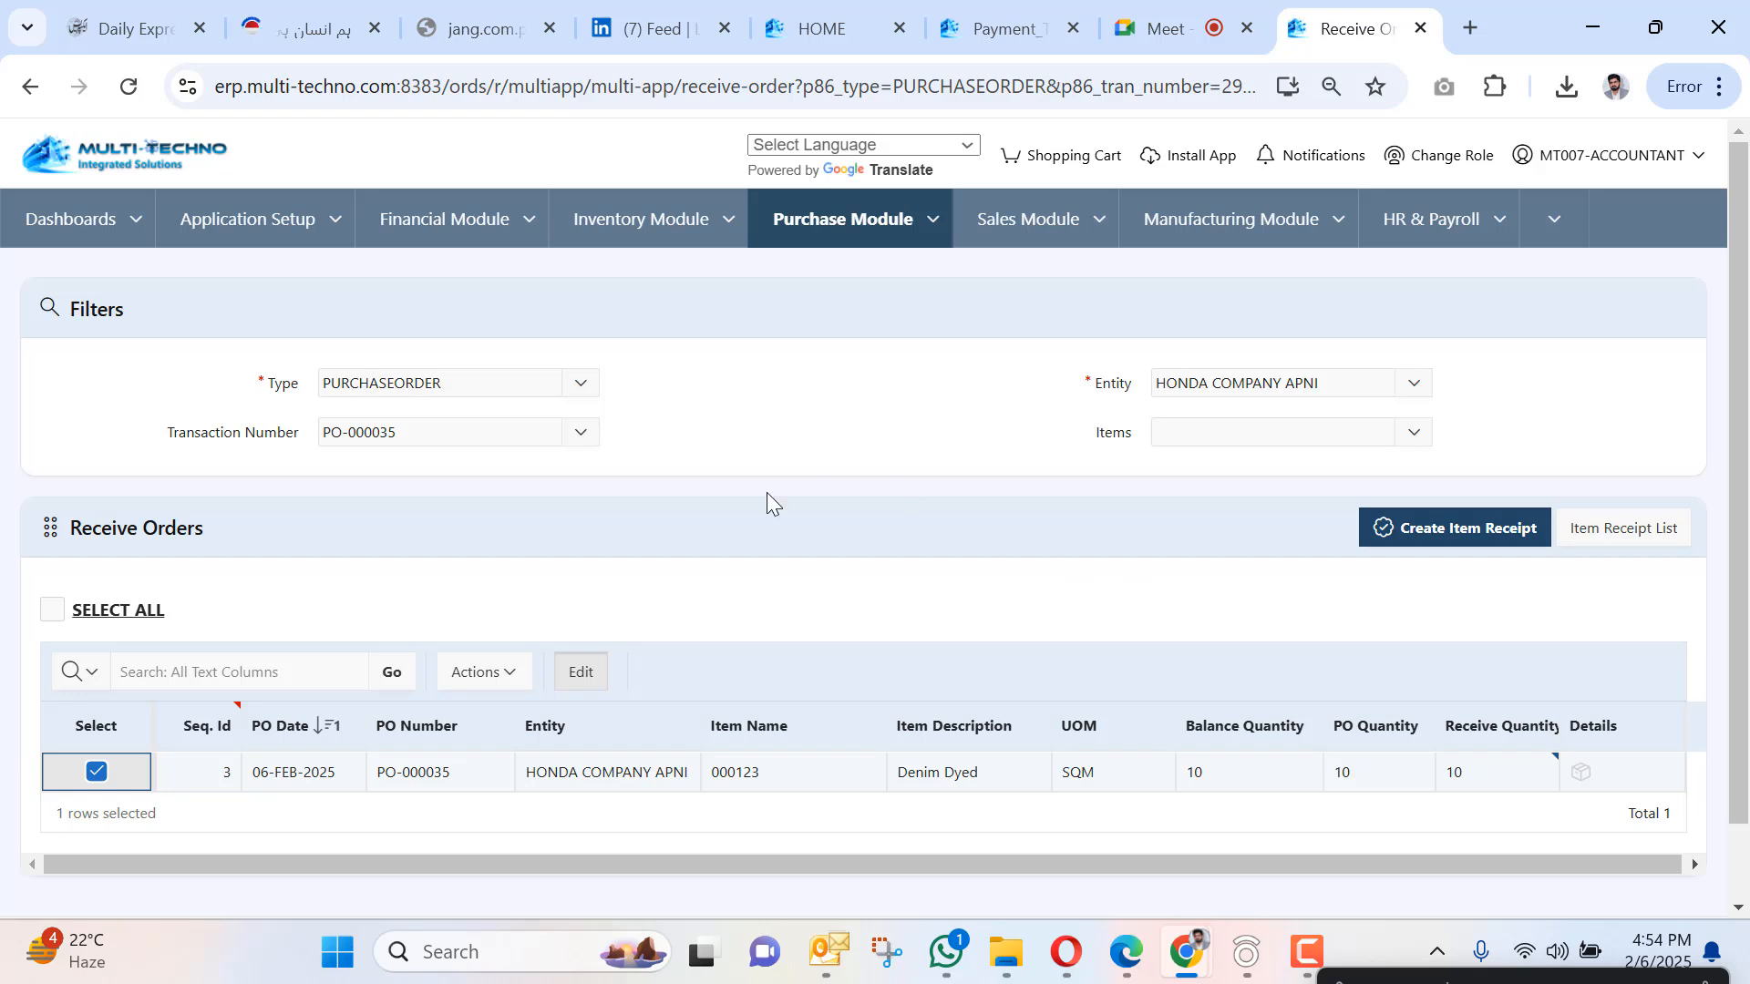
Request creation of the item receipt for PO-000035, producing IR-000027.
left_click(776, 428)
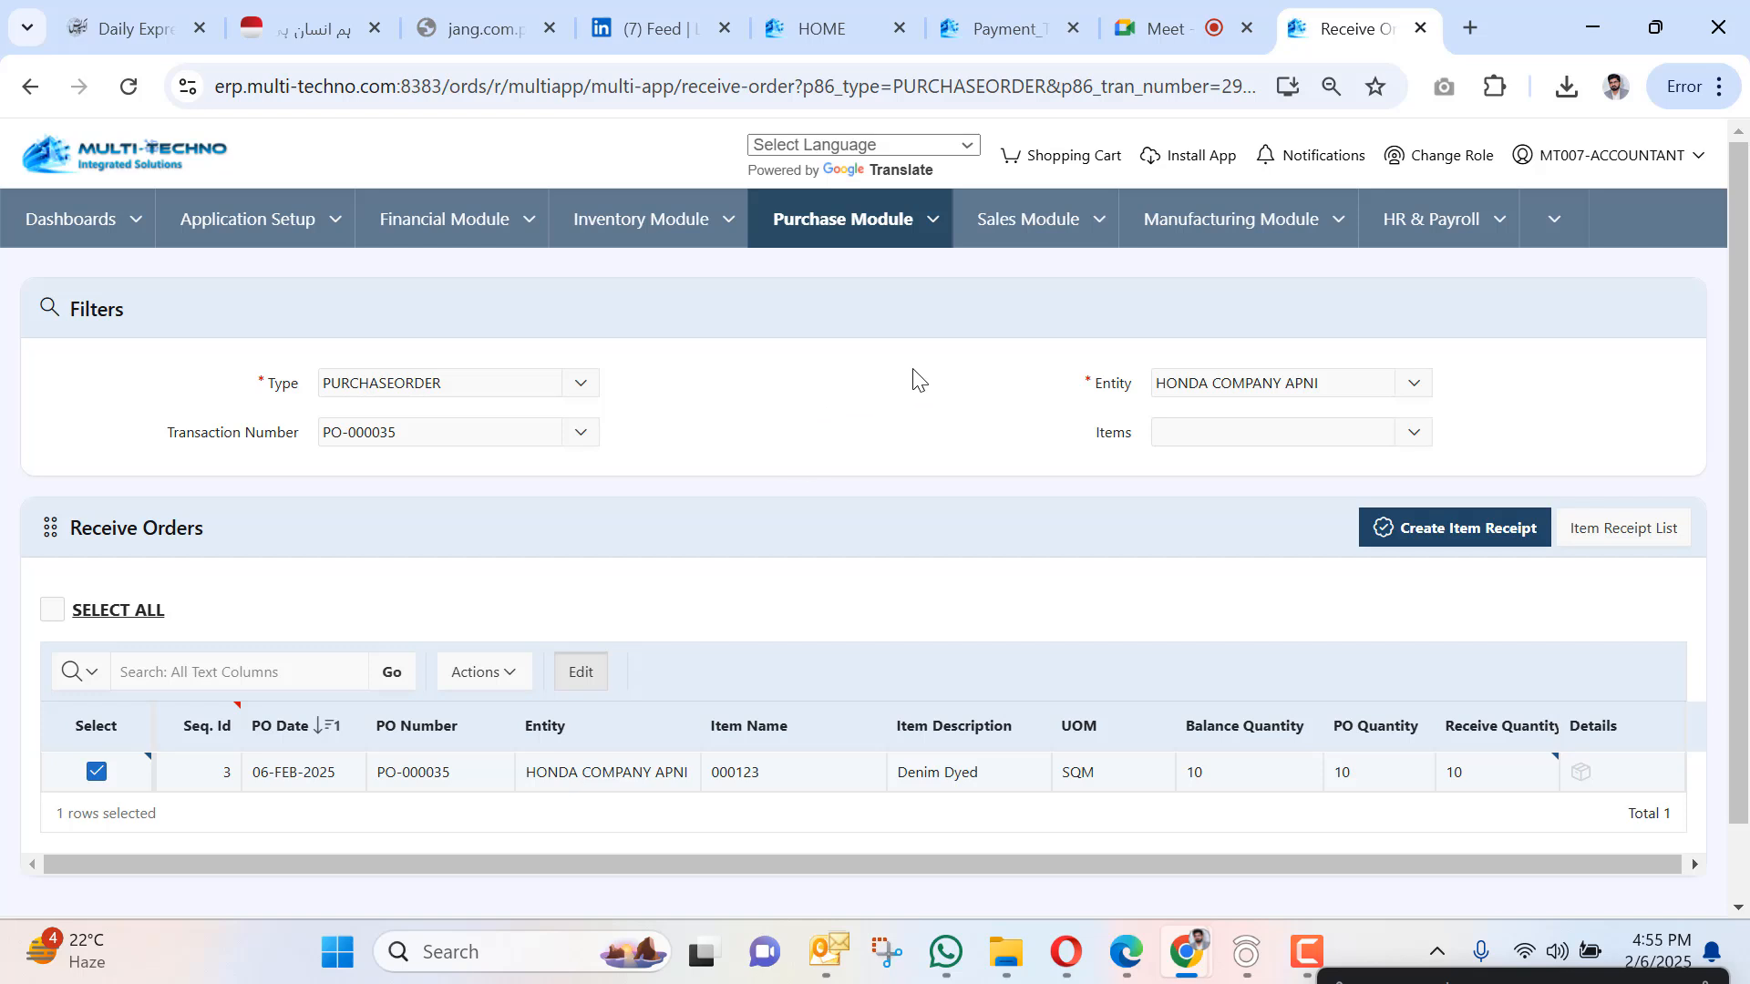
left_click(1404, 528)
Create and save item receipt IR-000027 with Denim Dyed 10 SQM, totalling 1,500.
left_click(1003, 572)
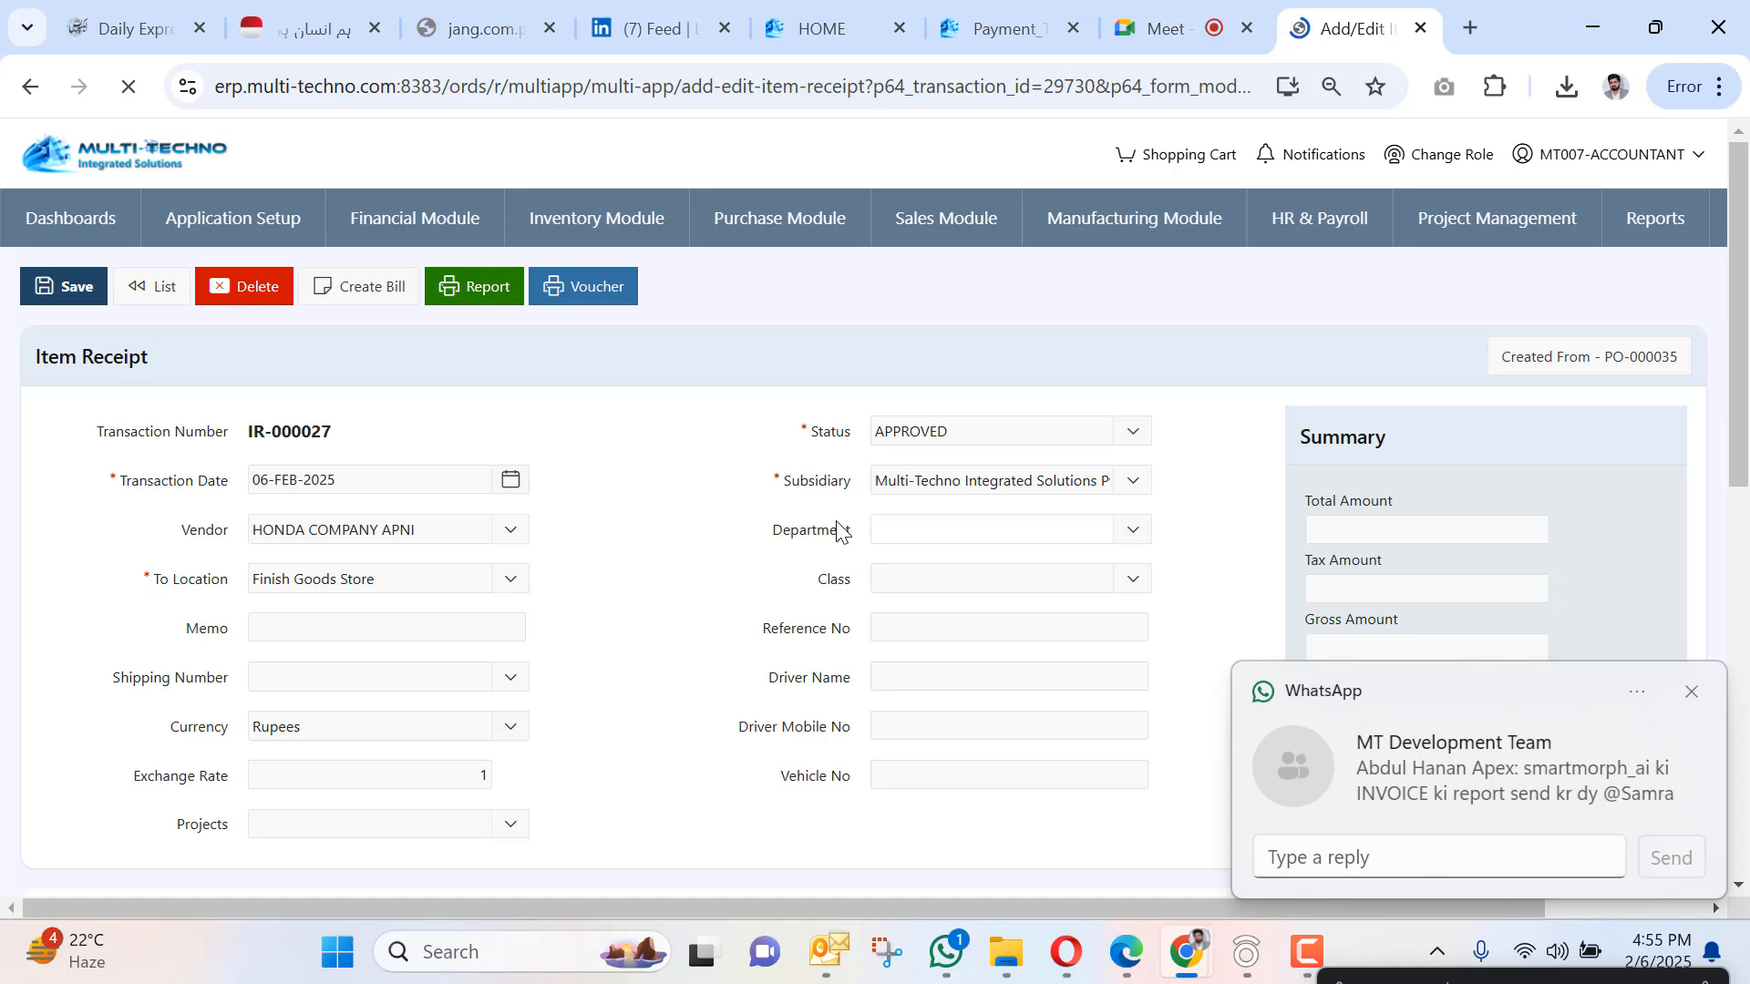
scroll(837, 529, "down", 5)
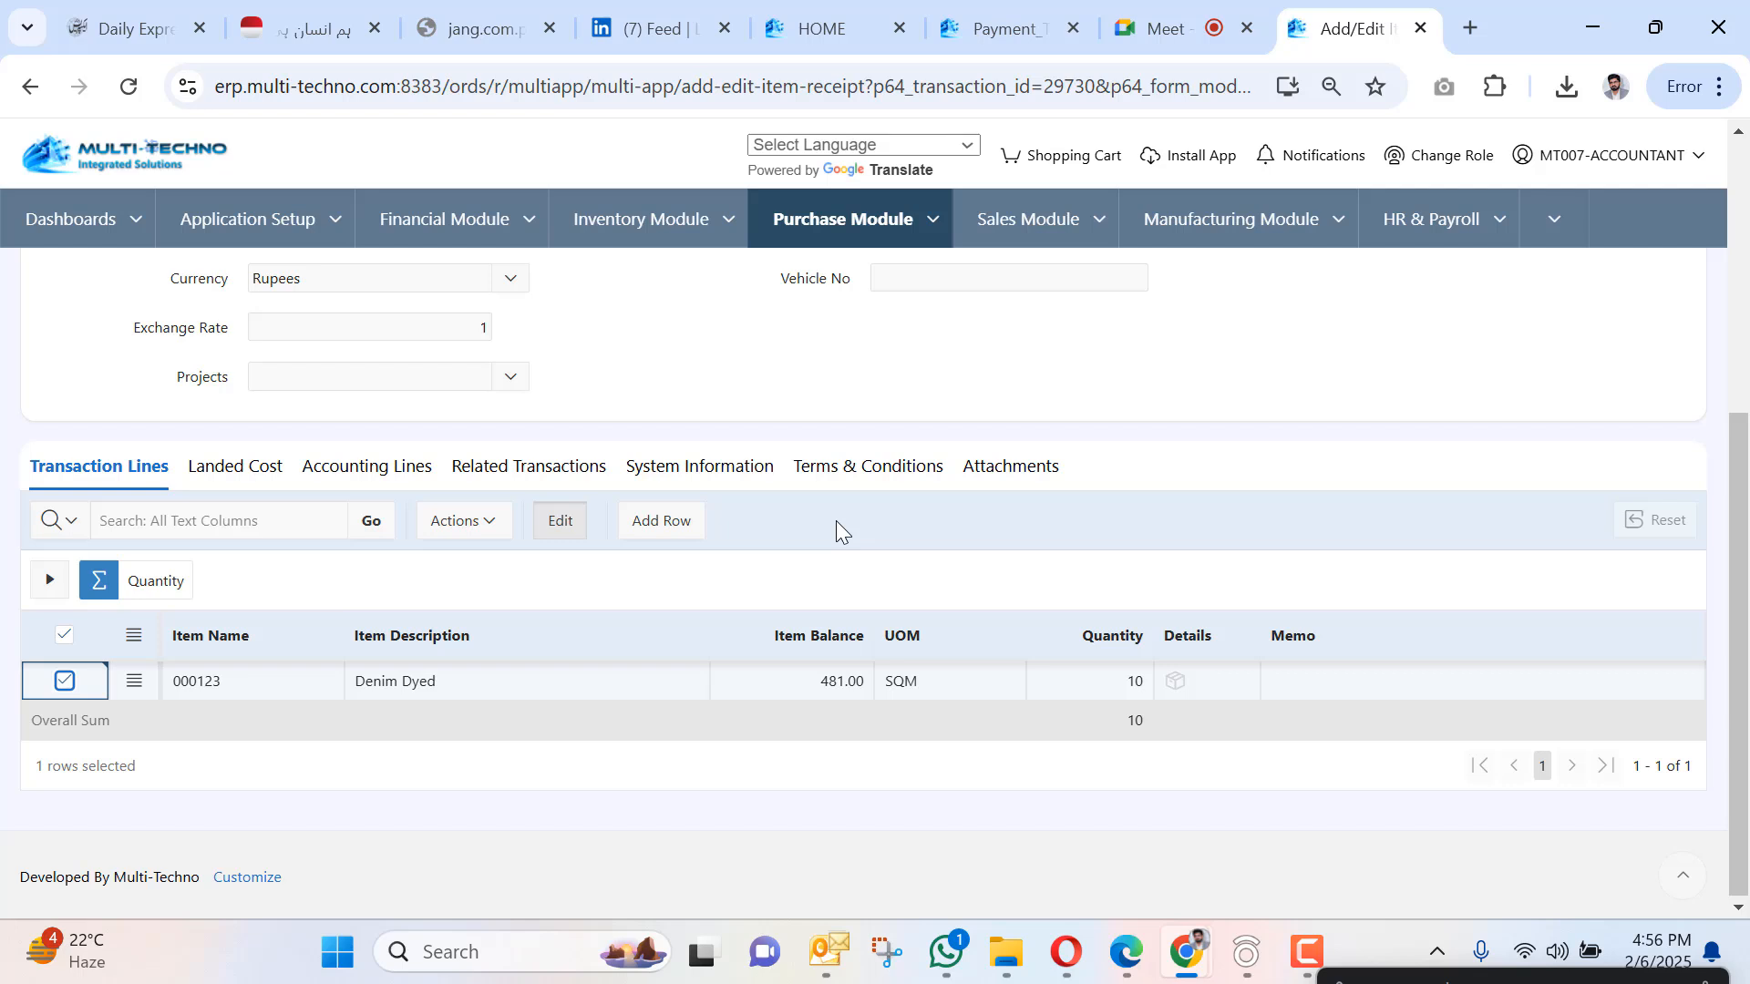
scroll(834, 521, "up", 5)
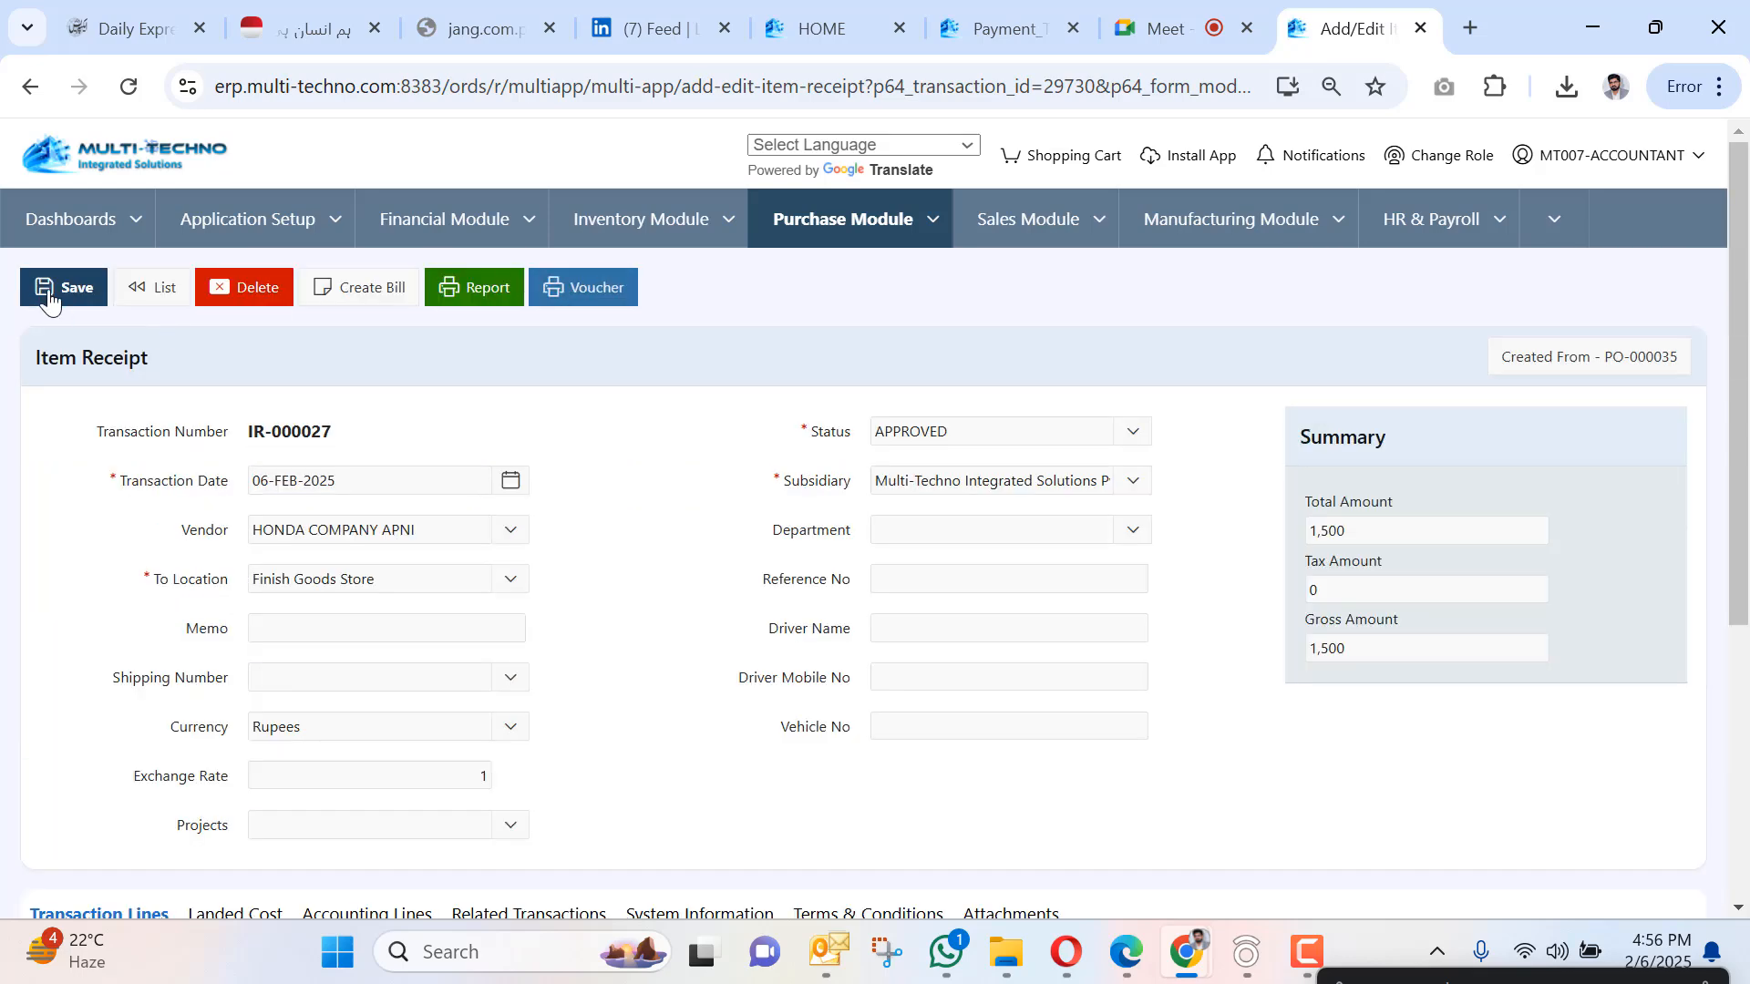
left_click(49, 290)
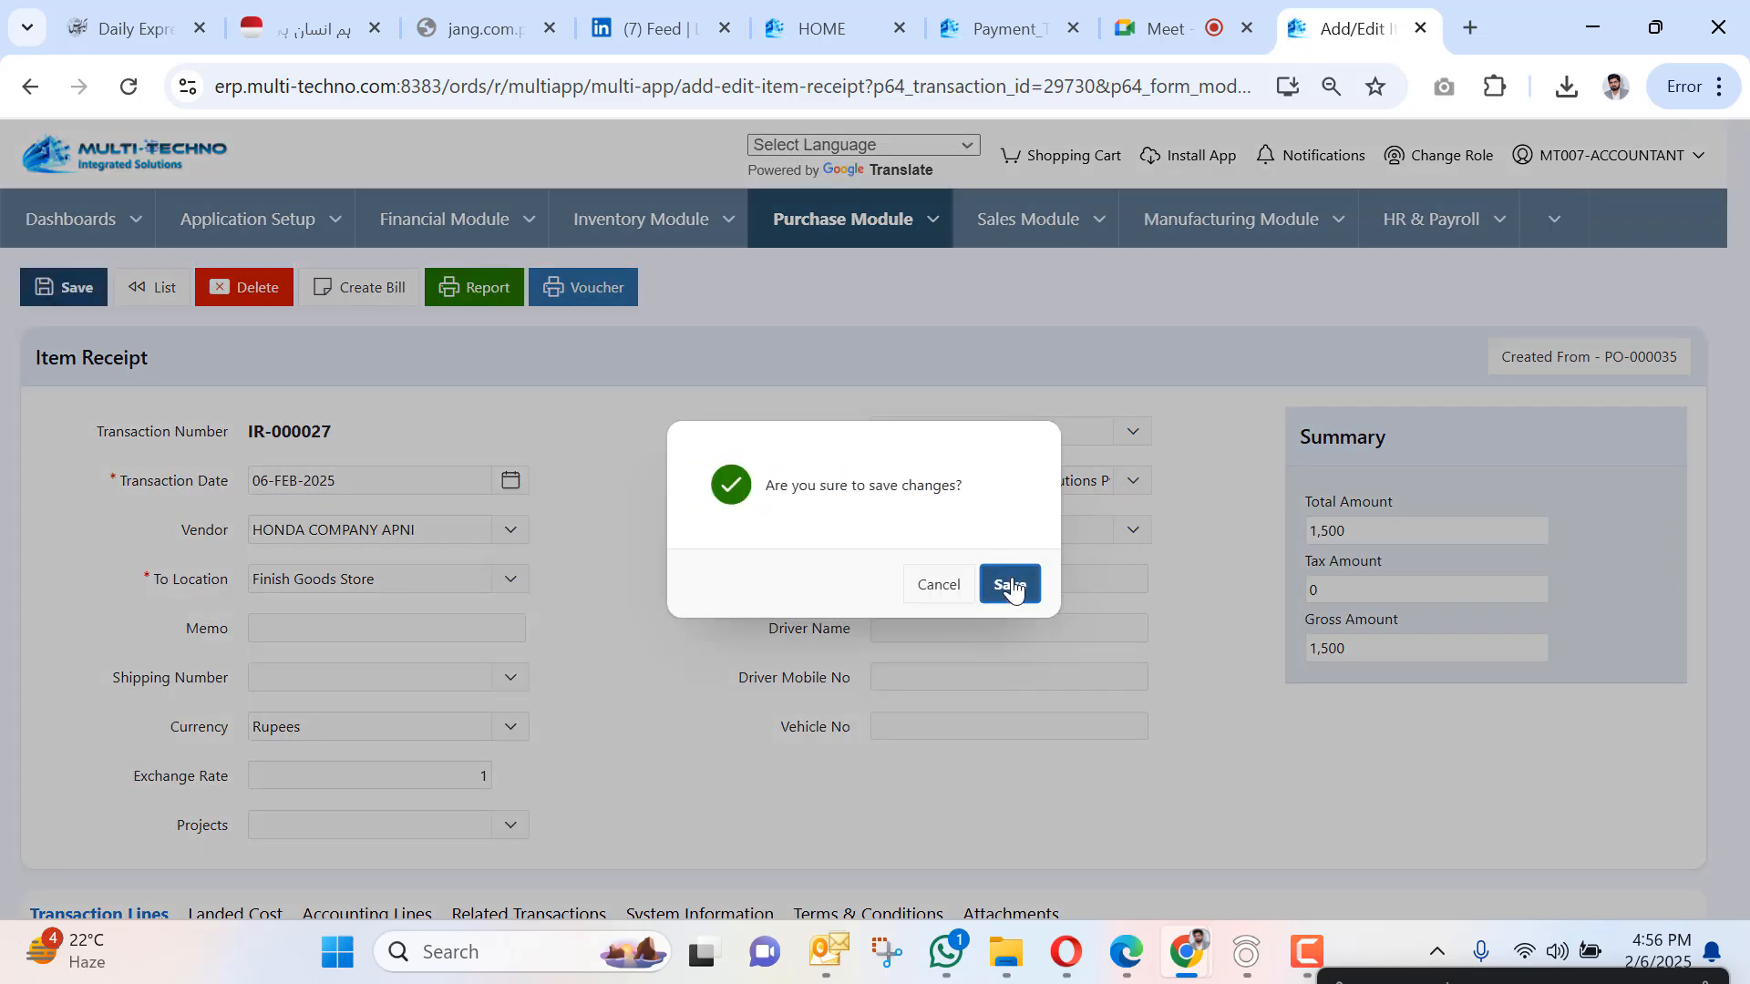
left_click(1010, 586)
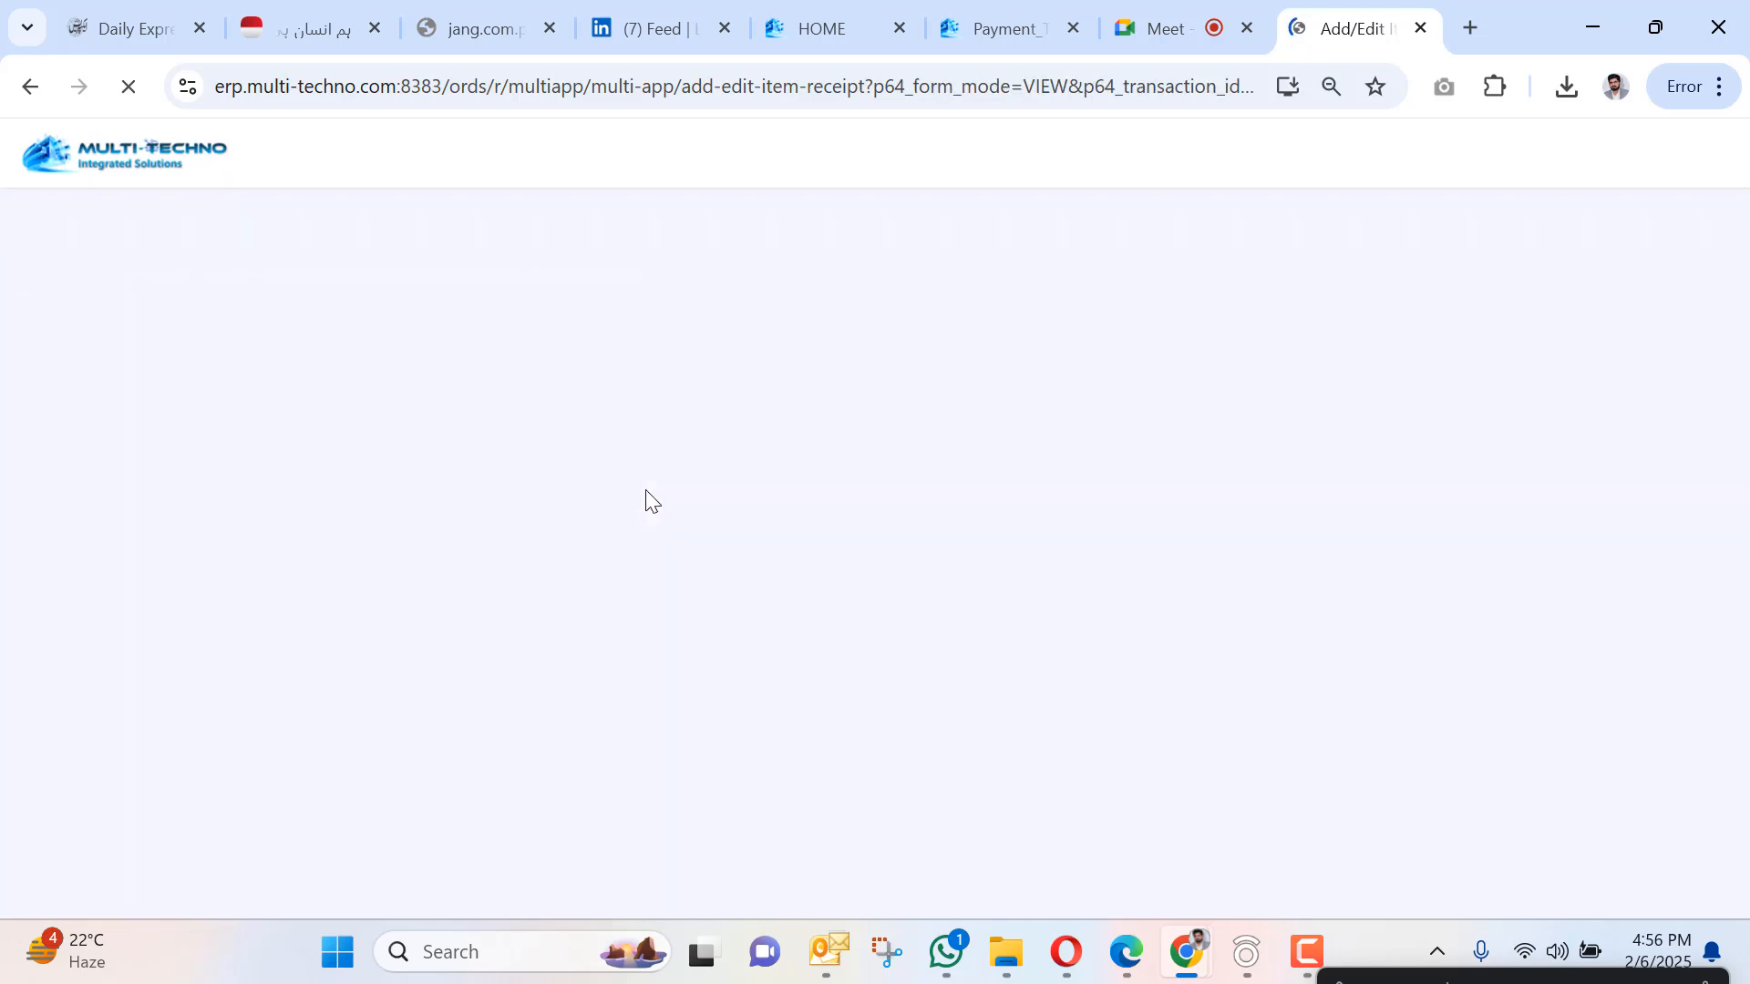
scroll(642, 496, "down", 5)
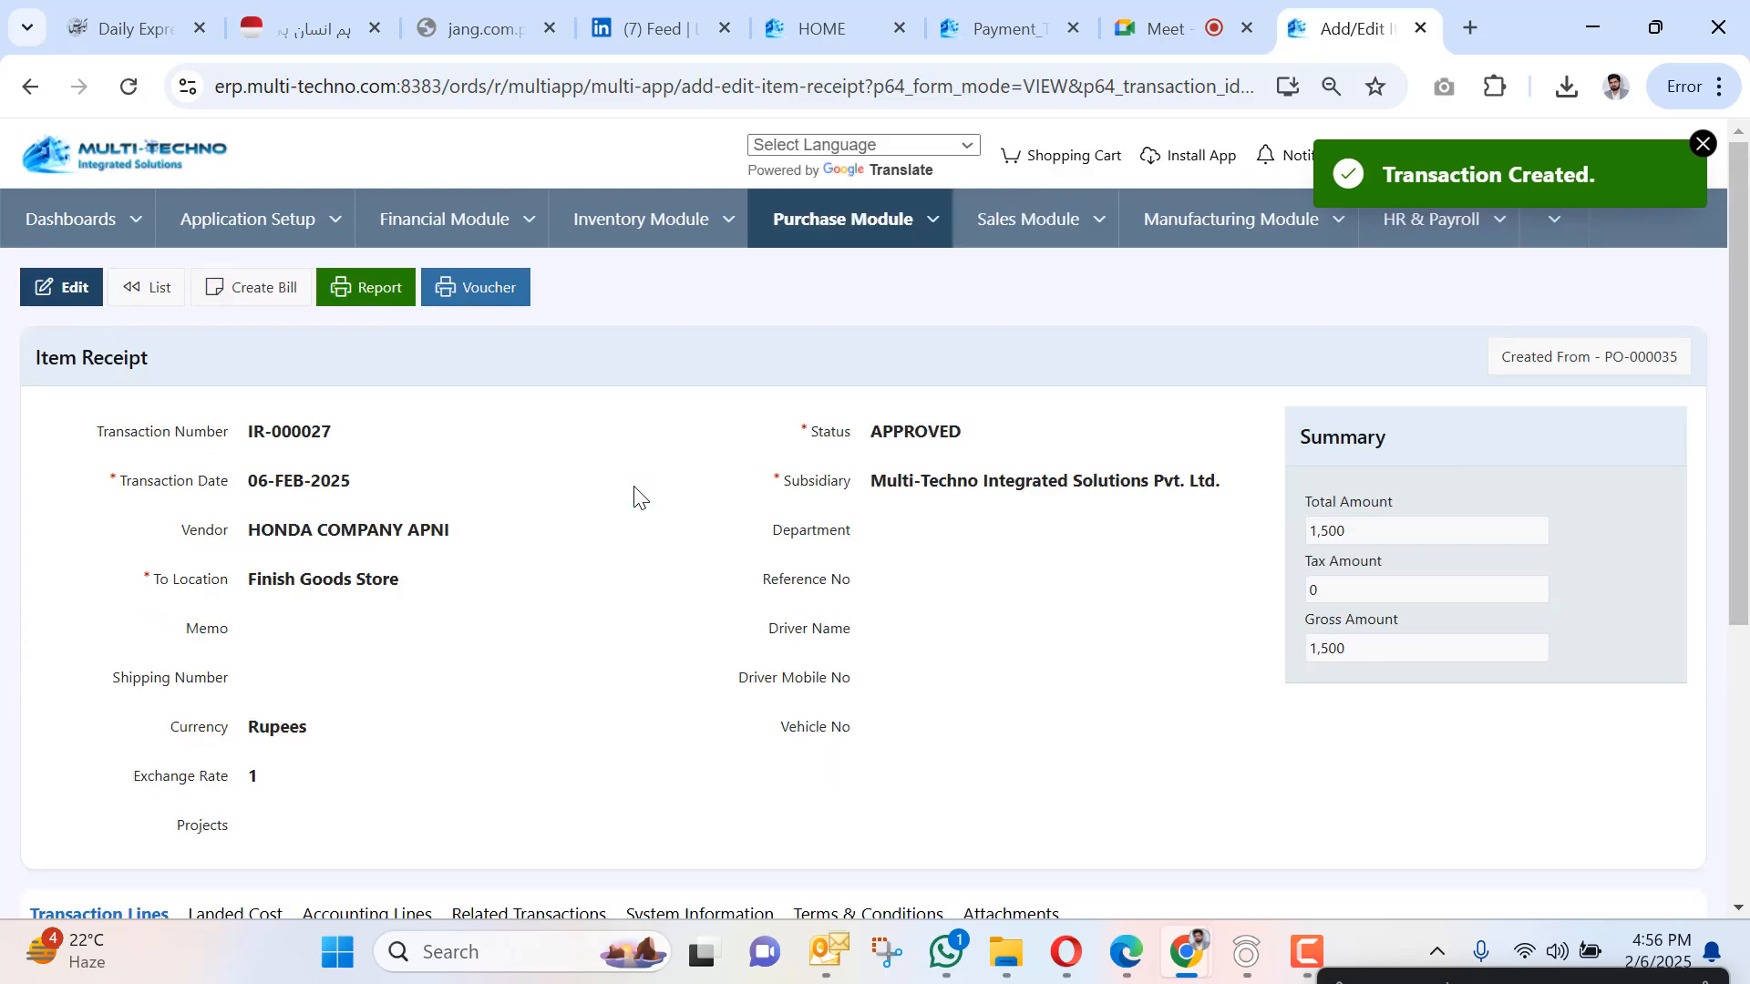
scroll(632, 495, "down", 5)
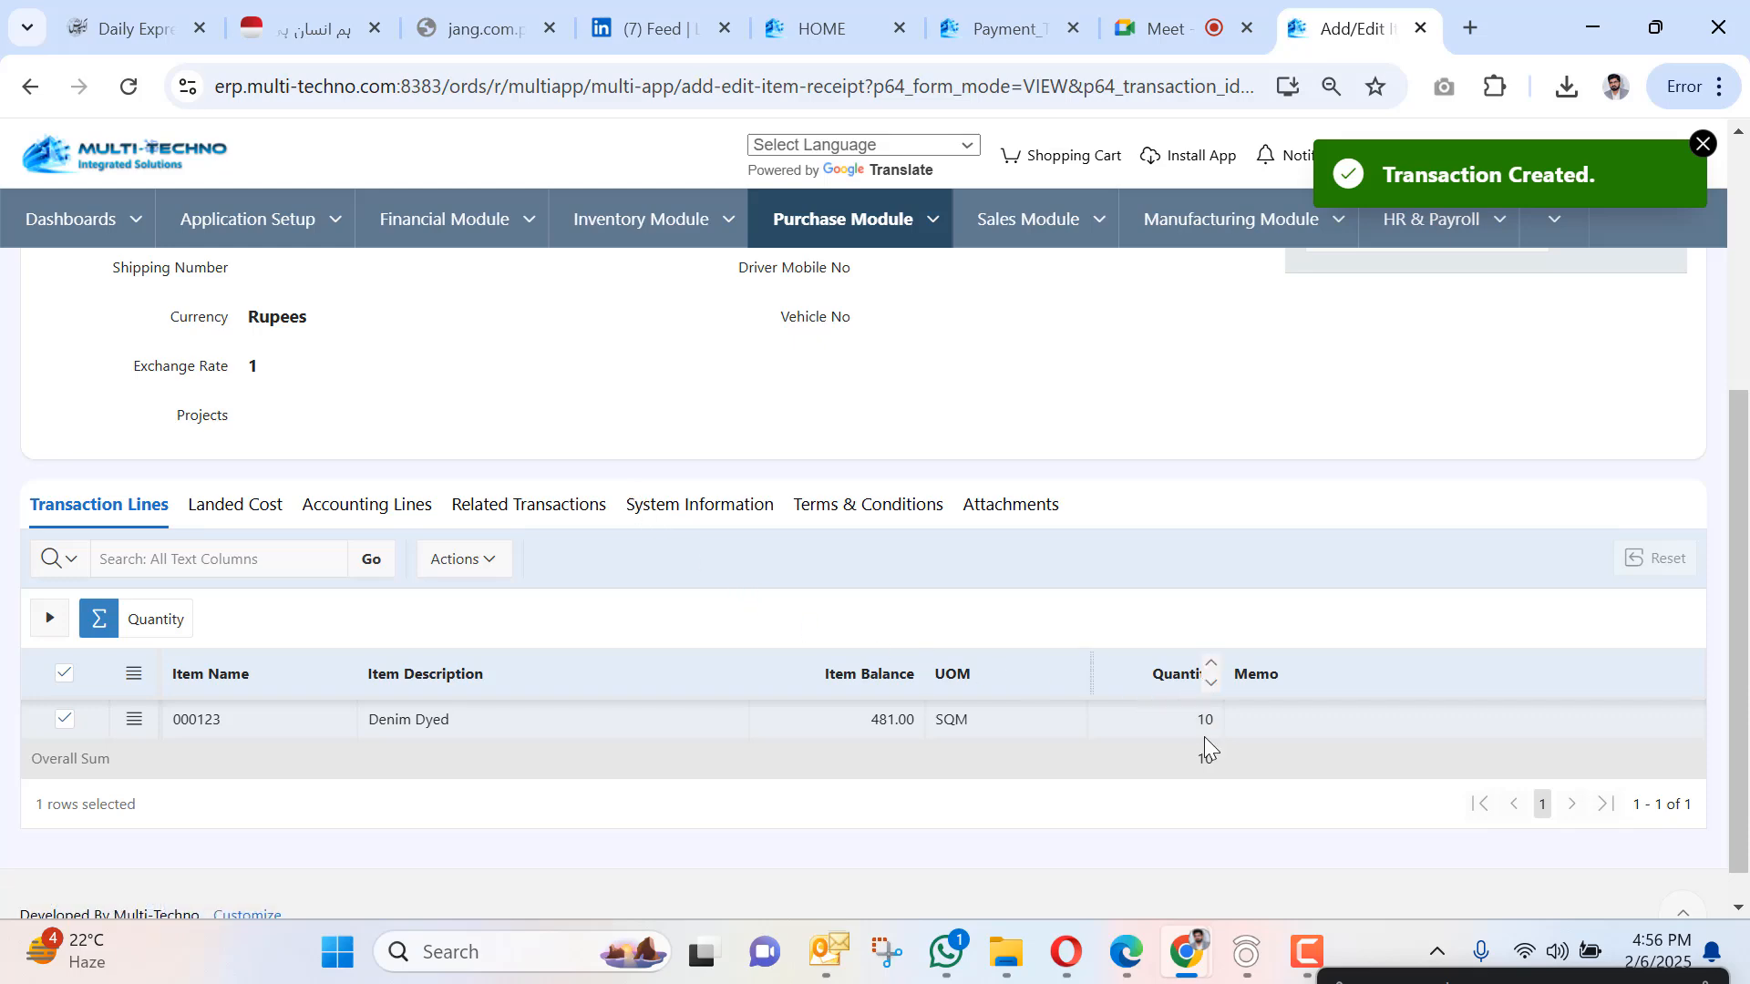
scroll(1182, 743, "up", 5)
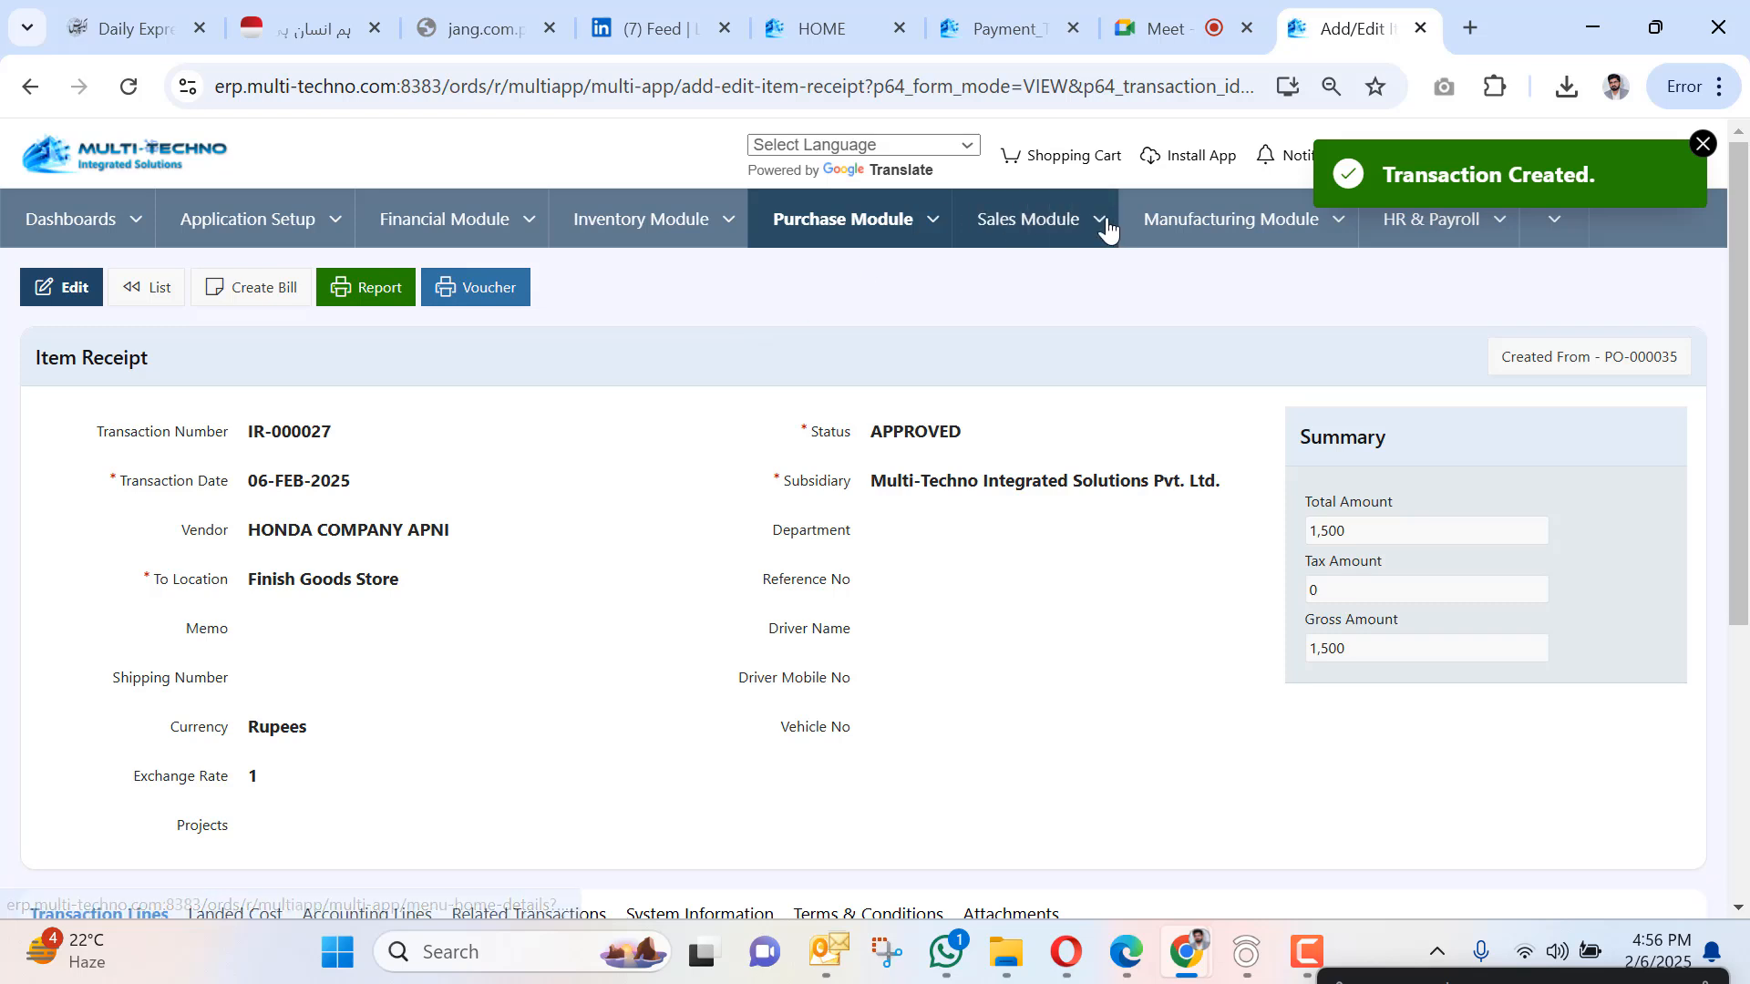
Go to Sales Module > Sales > Sales Order and start a new order.
left_click(1106, 222)
mouse_move(1076, 330)
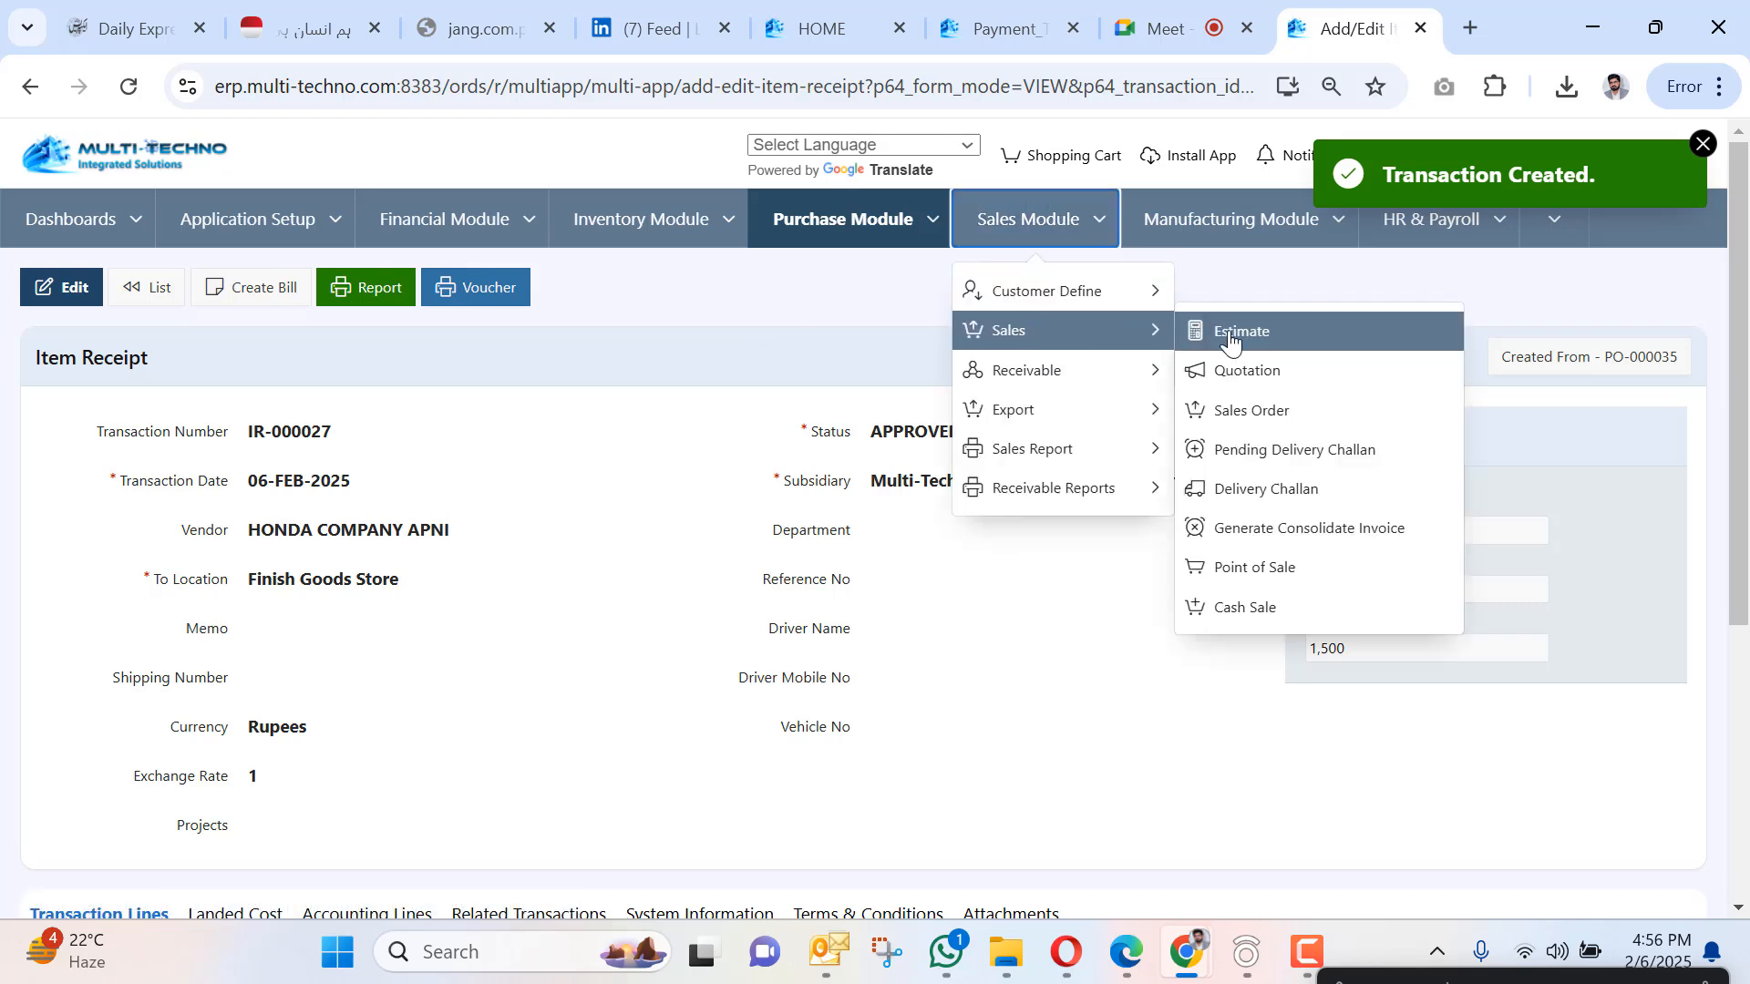
left_click(1253, 410)
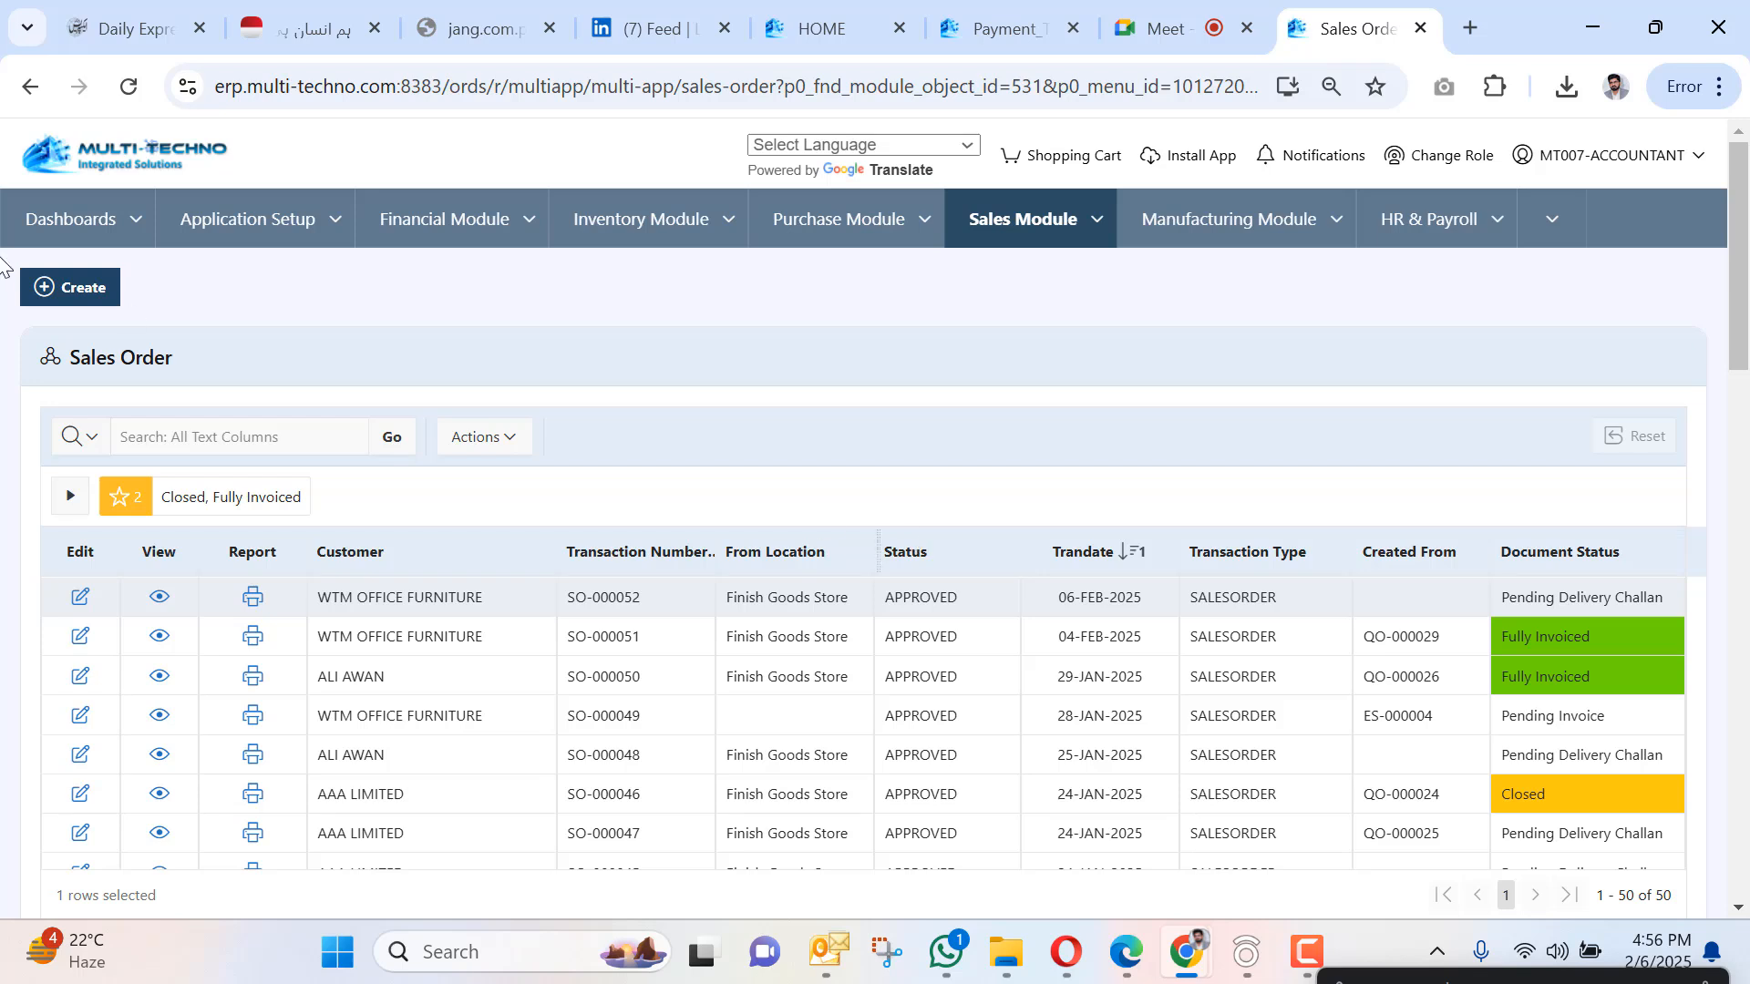
left_click(66, 279)
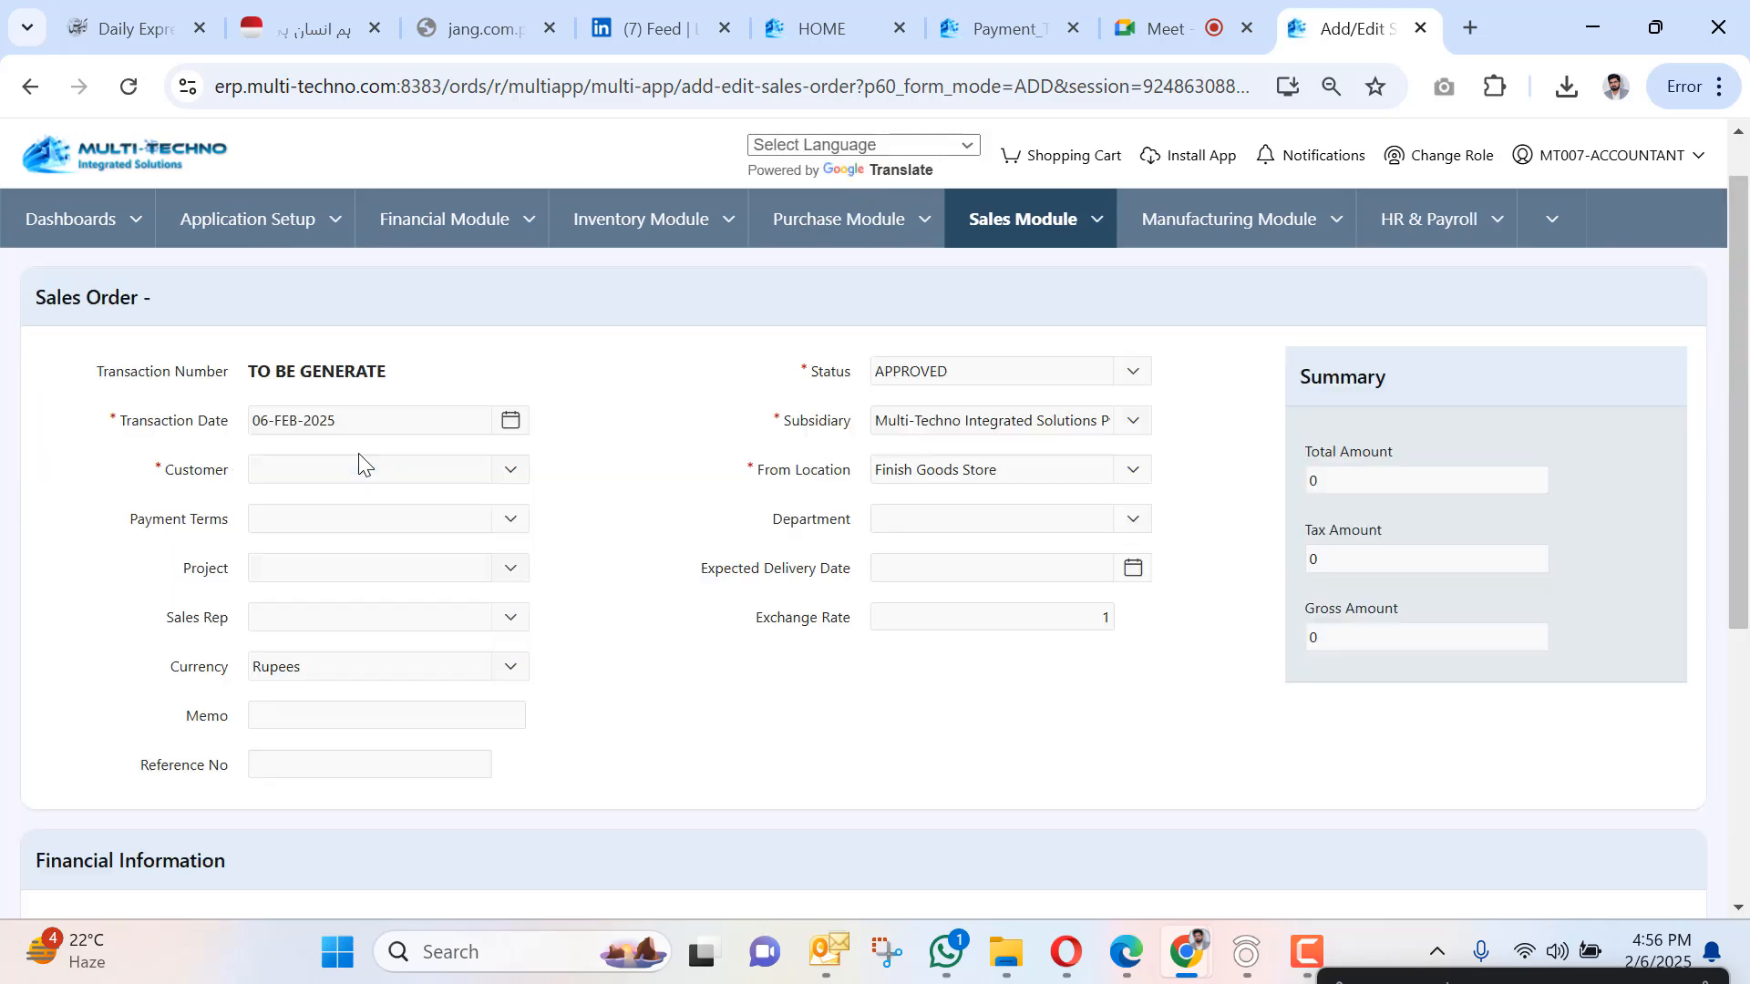
Choose customer WTM OFFICE FURNITURE and add item 000123 Denim Dyed to the first line.
left_click(346, 532)
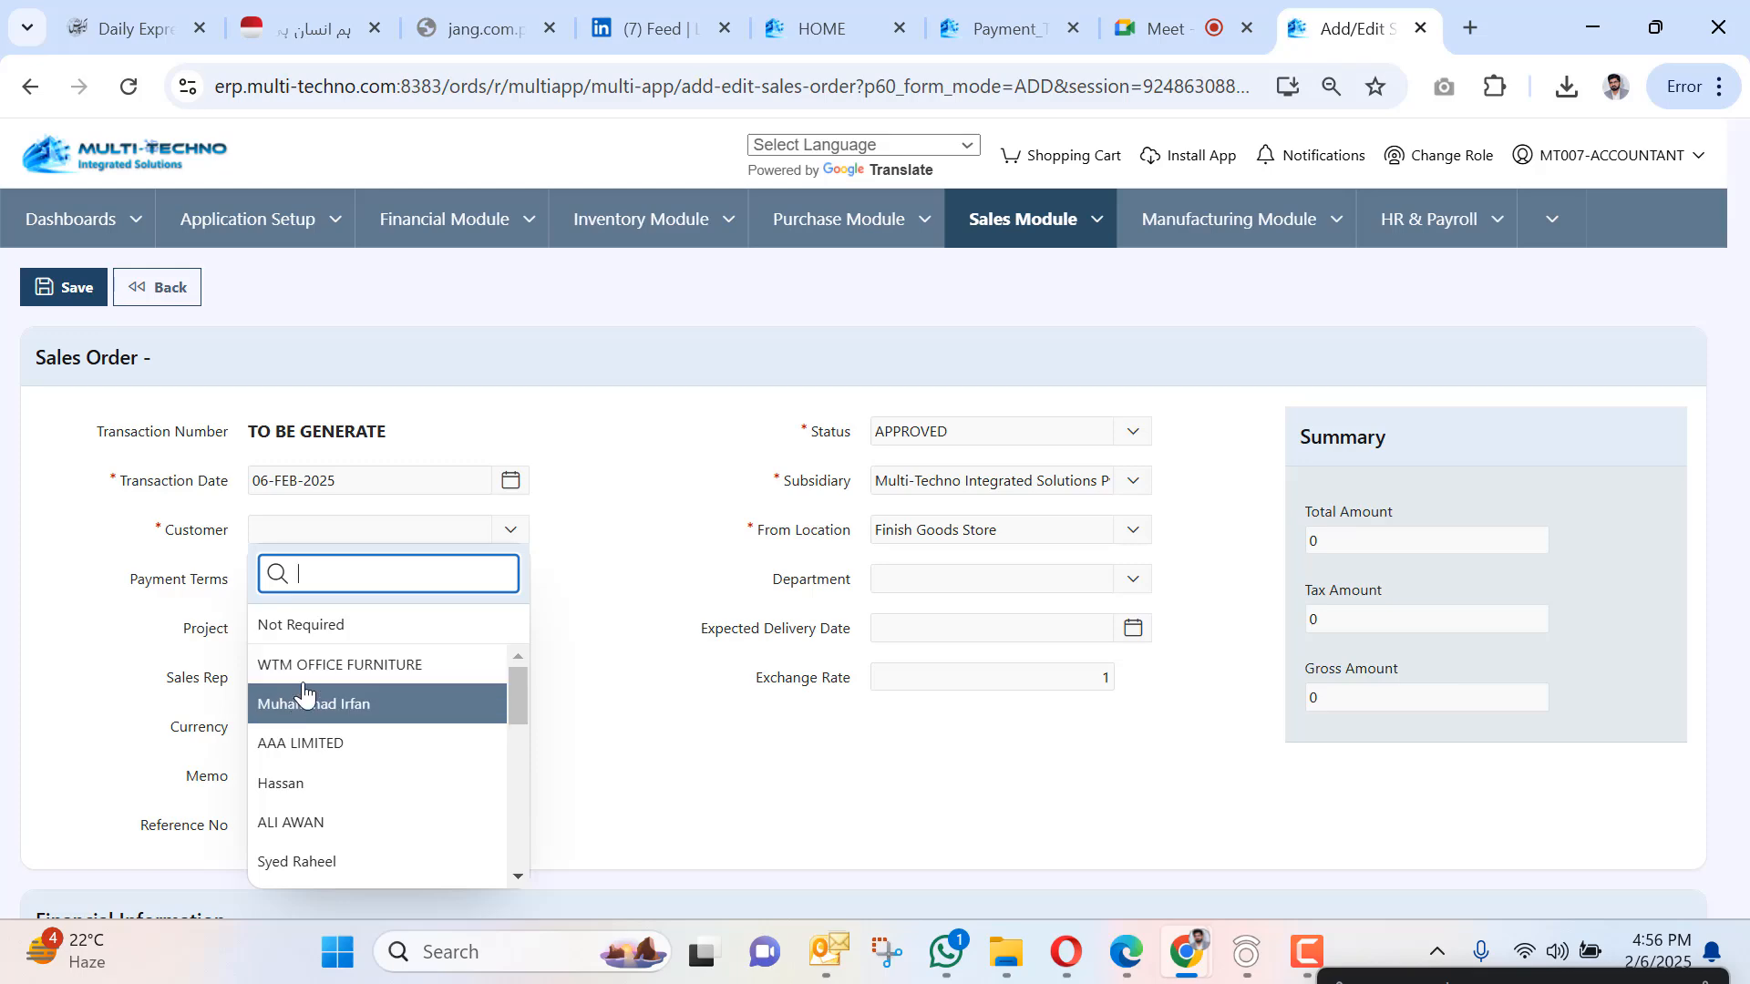
left_click(303, 662)
scroll(360, 563, "down", 5)
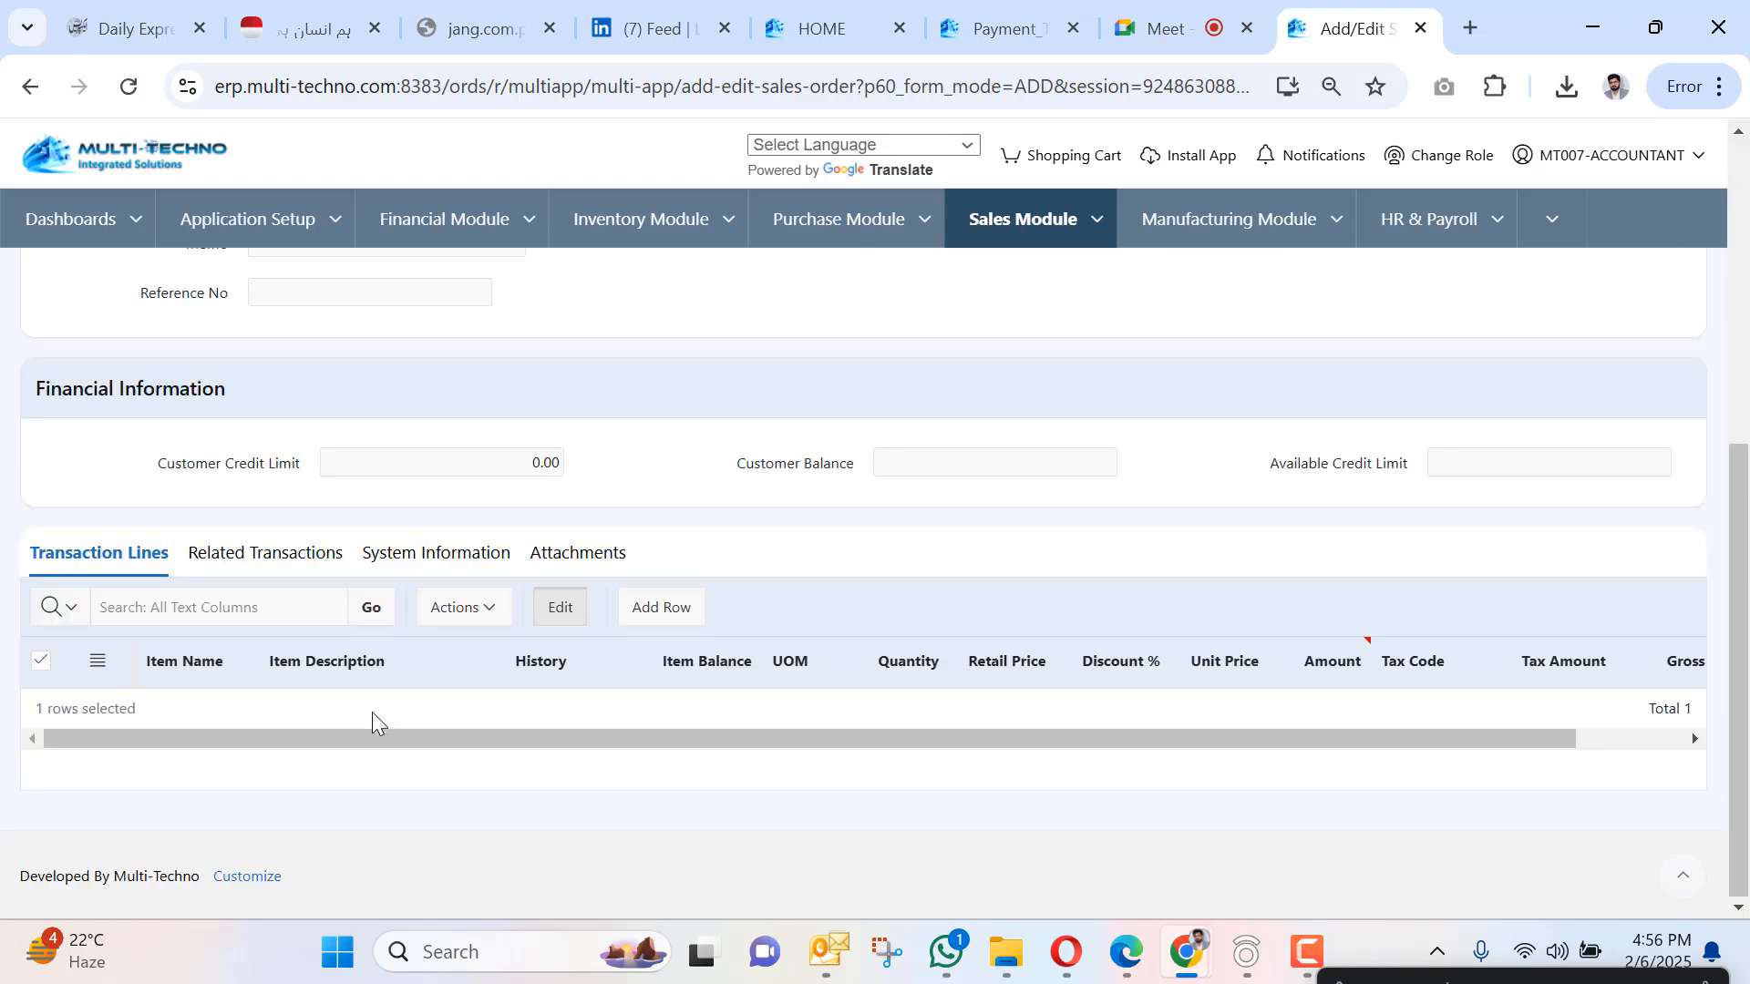
left_click(232, 707)
left_click(235, 713)
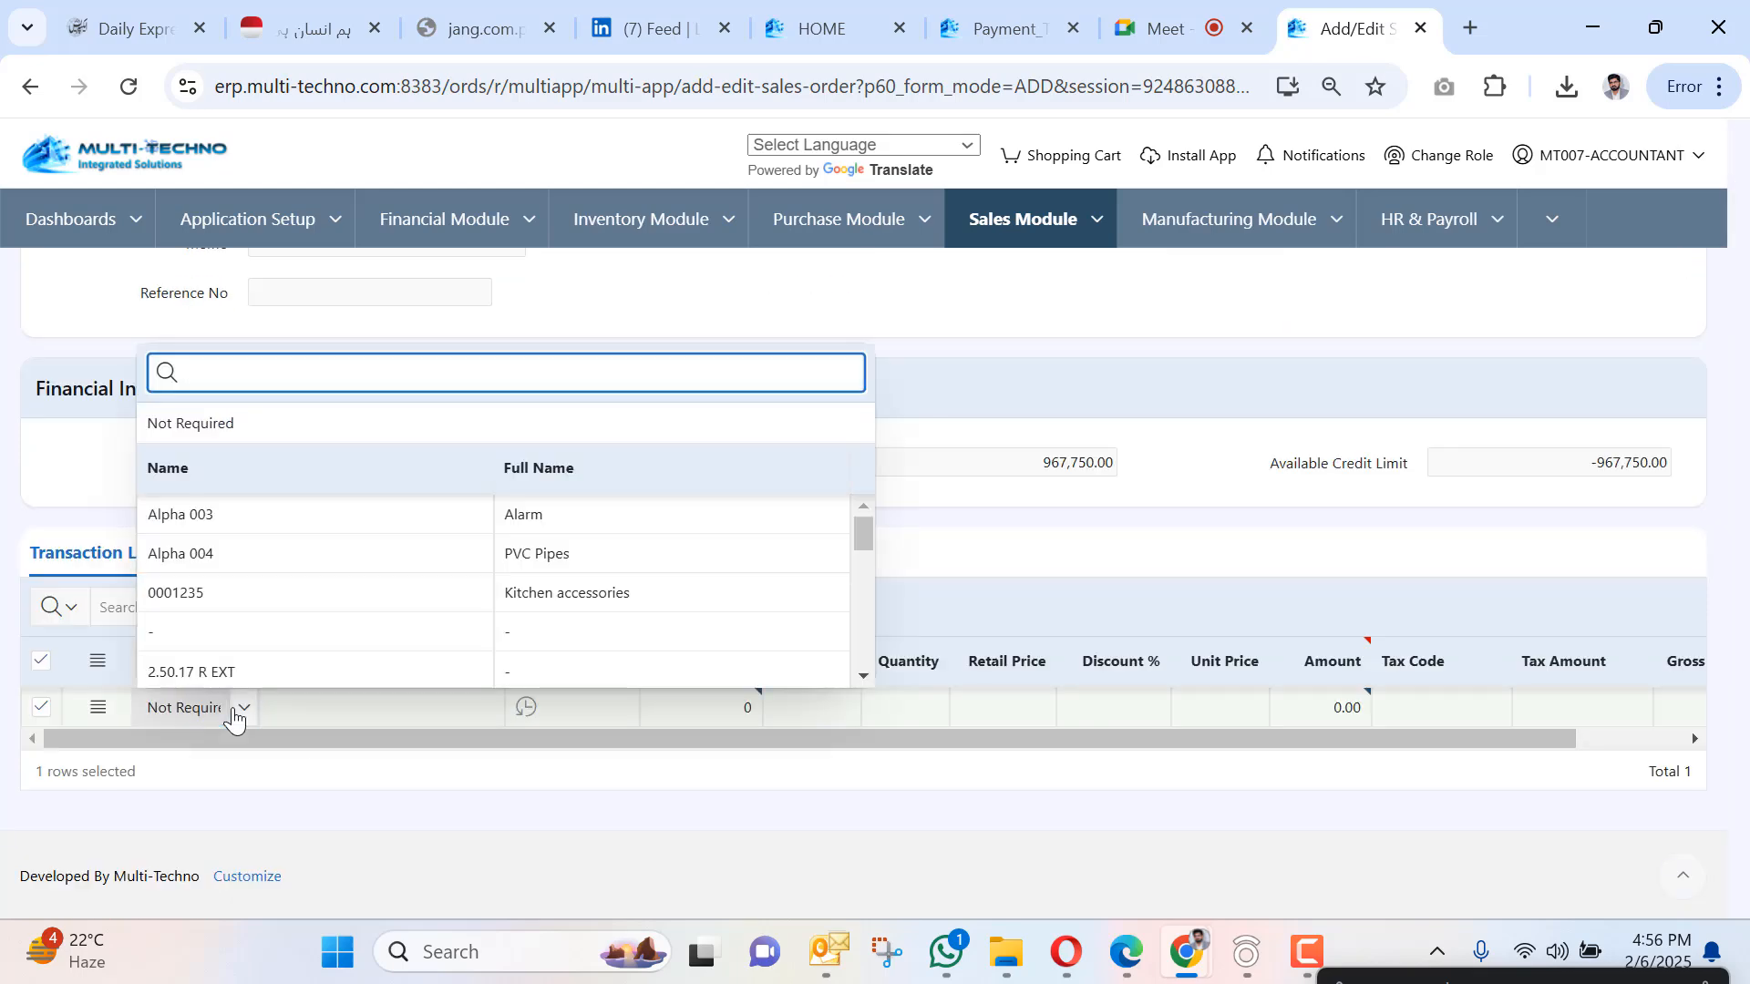
type("deni")
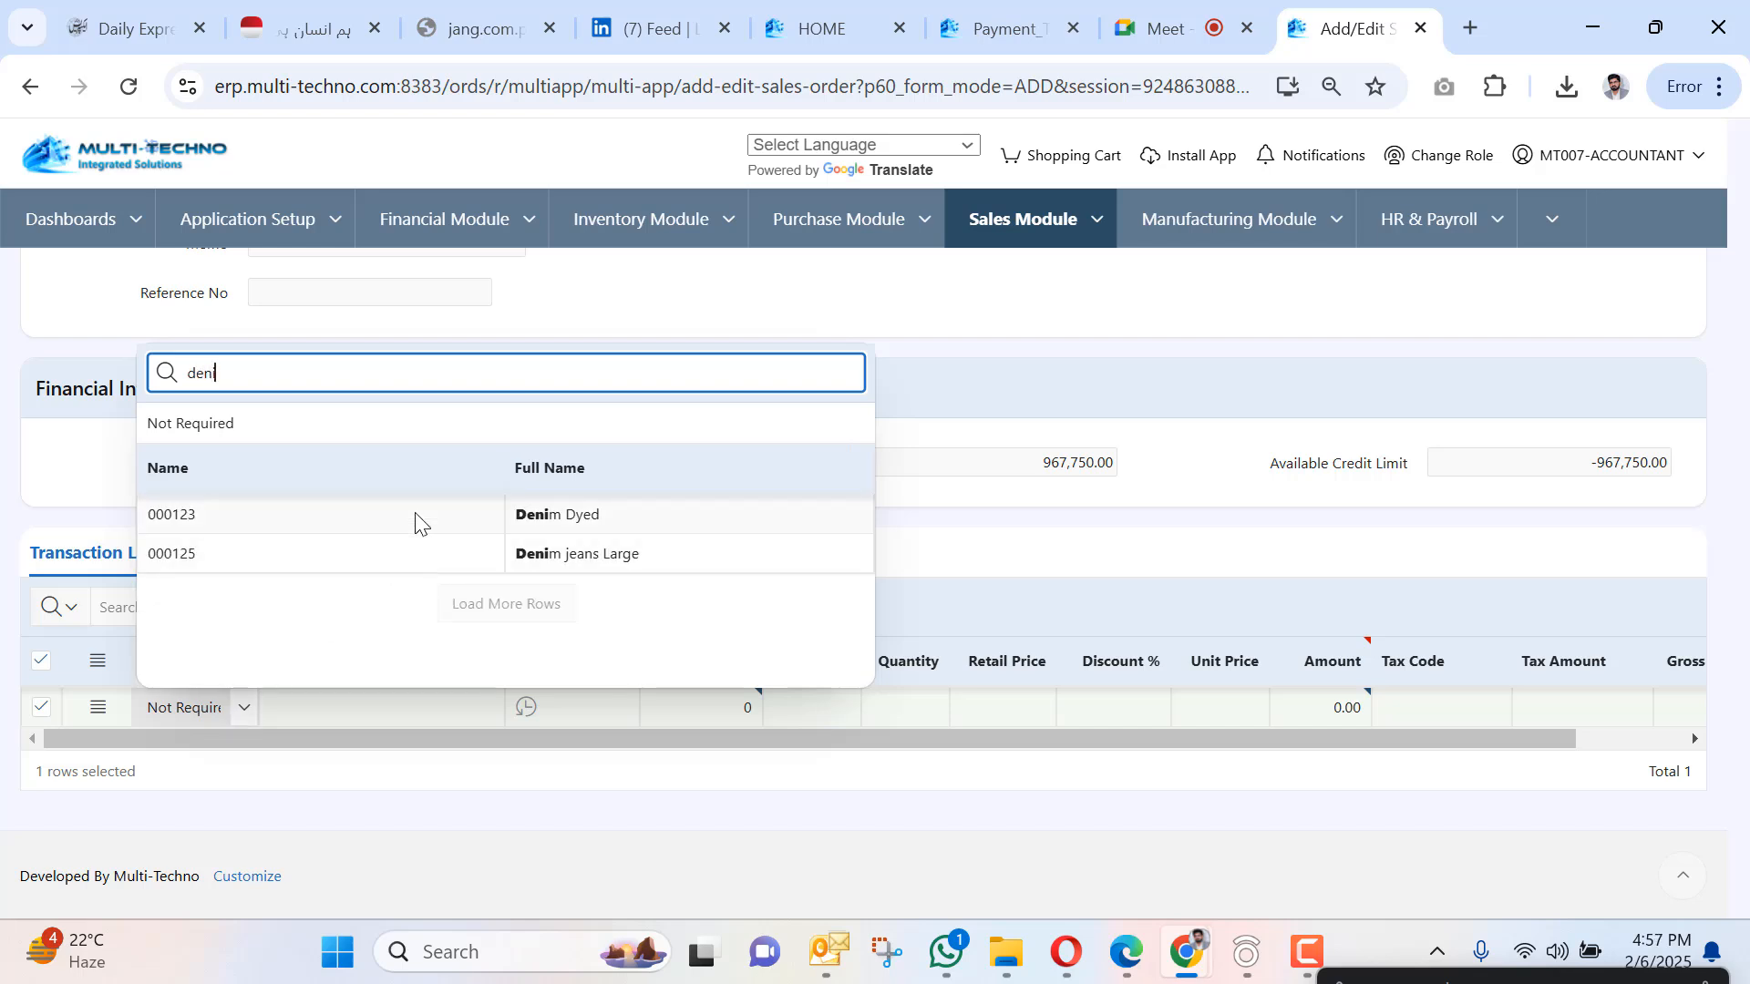
left_click(415, 519)
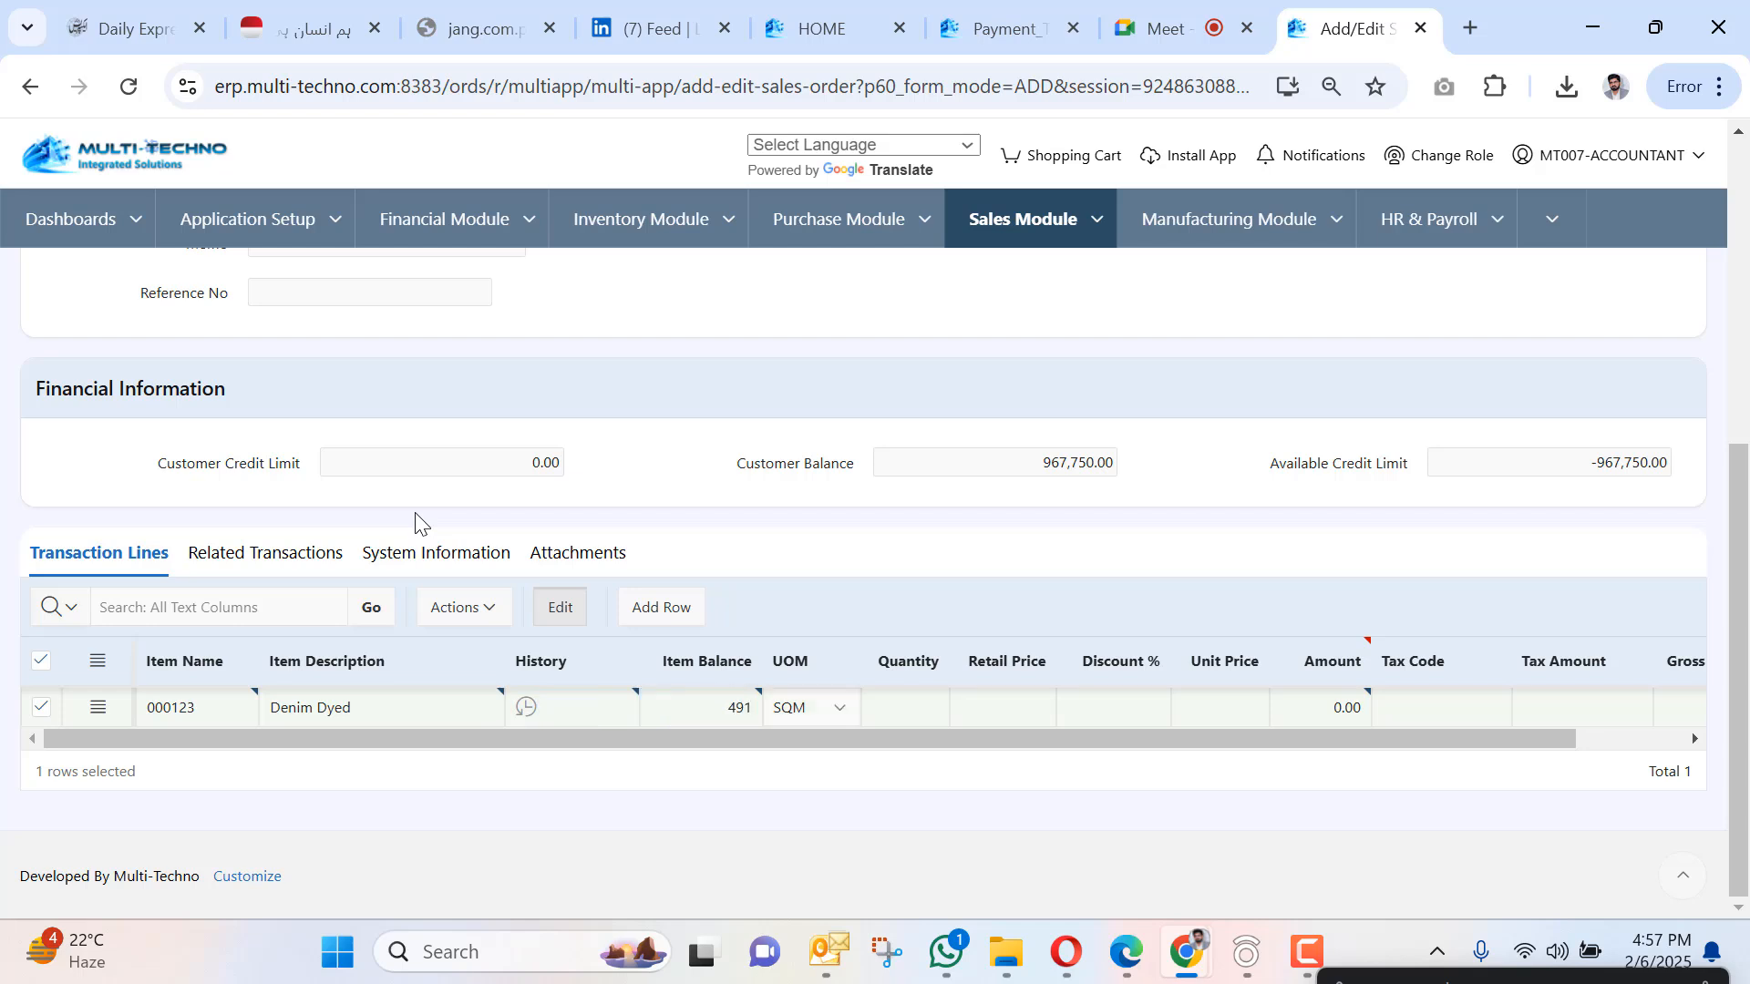
Enter quantity 1000 and retail price 325, then save sales order SO-000053.
key("Tab")
type("1000")
key("Tab")
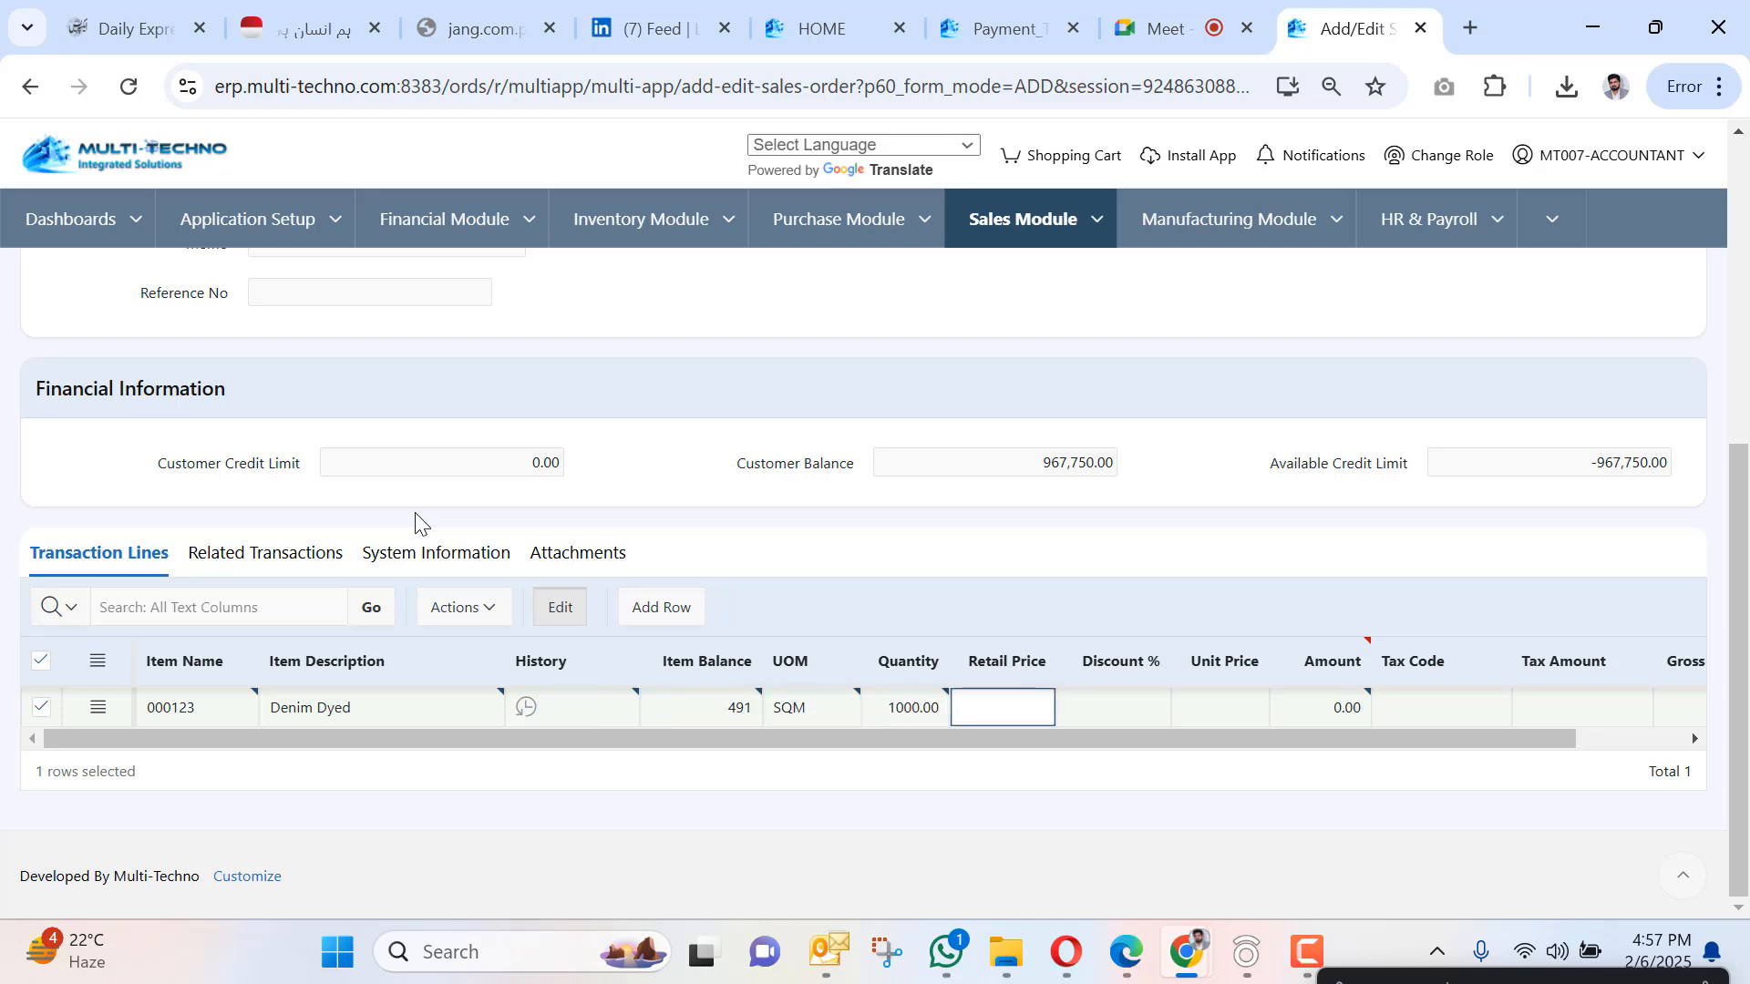
type("325")
key("Tab")
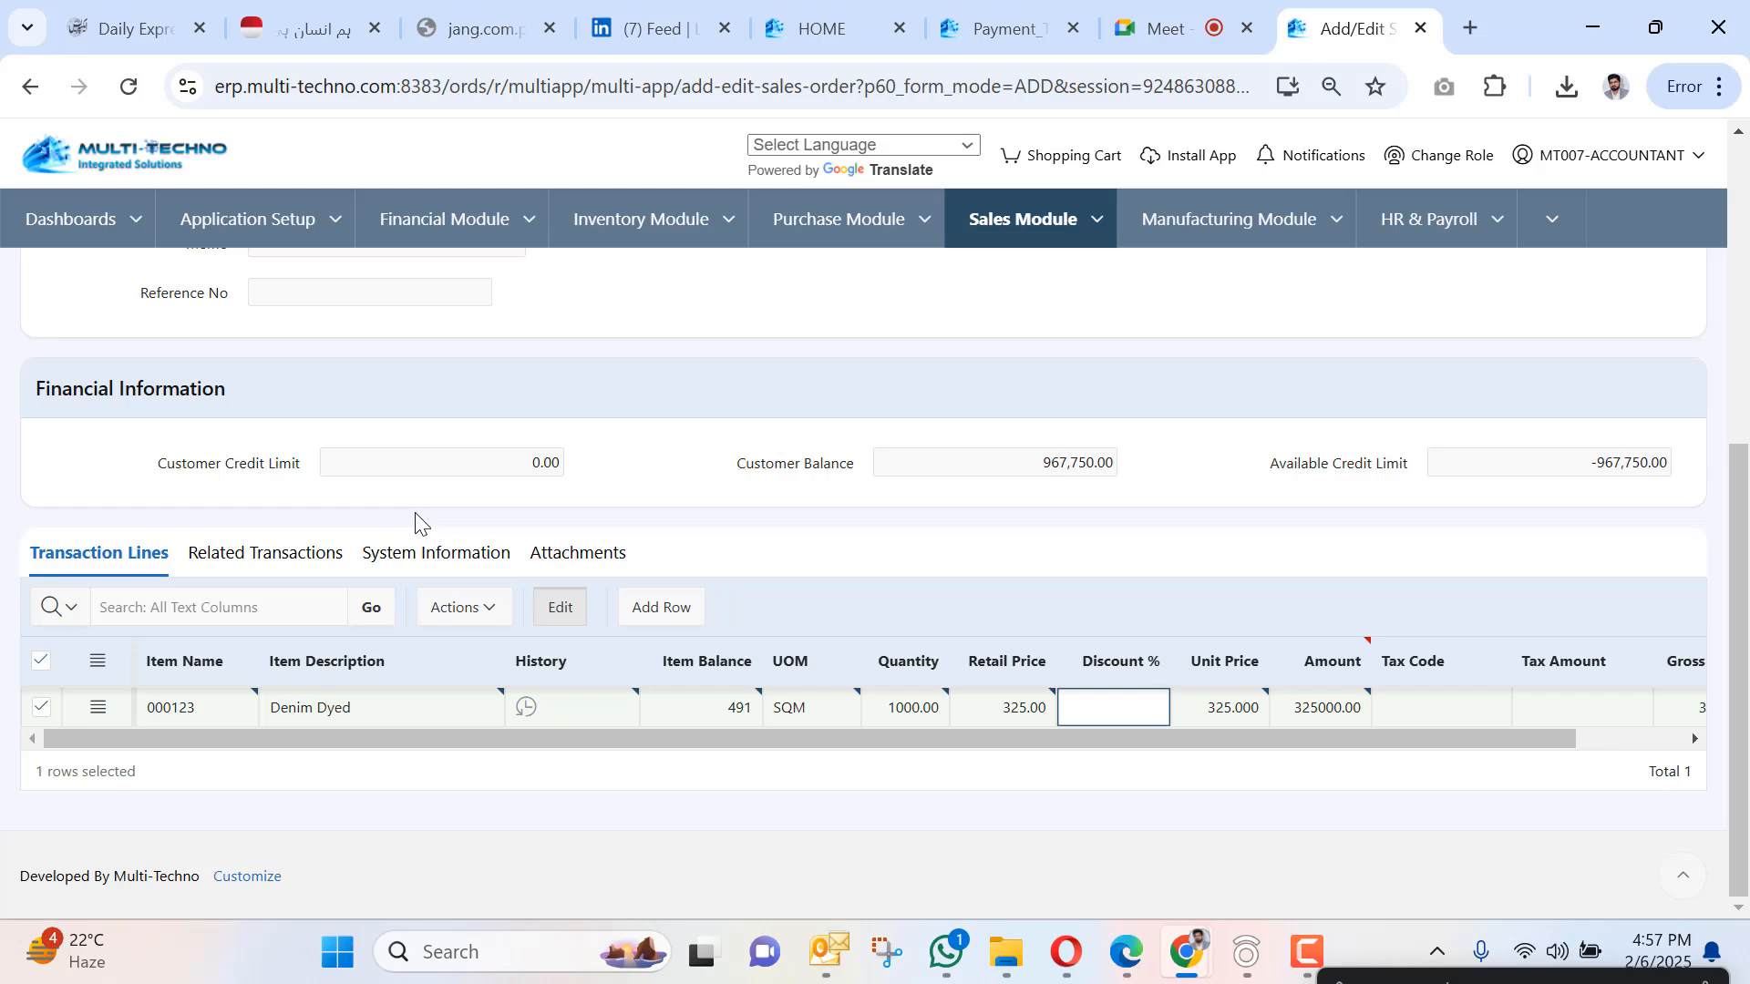
scroll(82, 292, "up", 6)
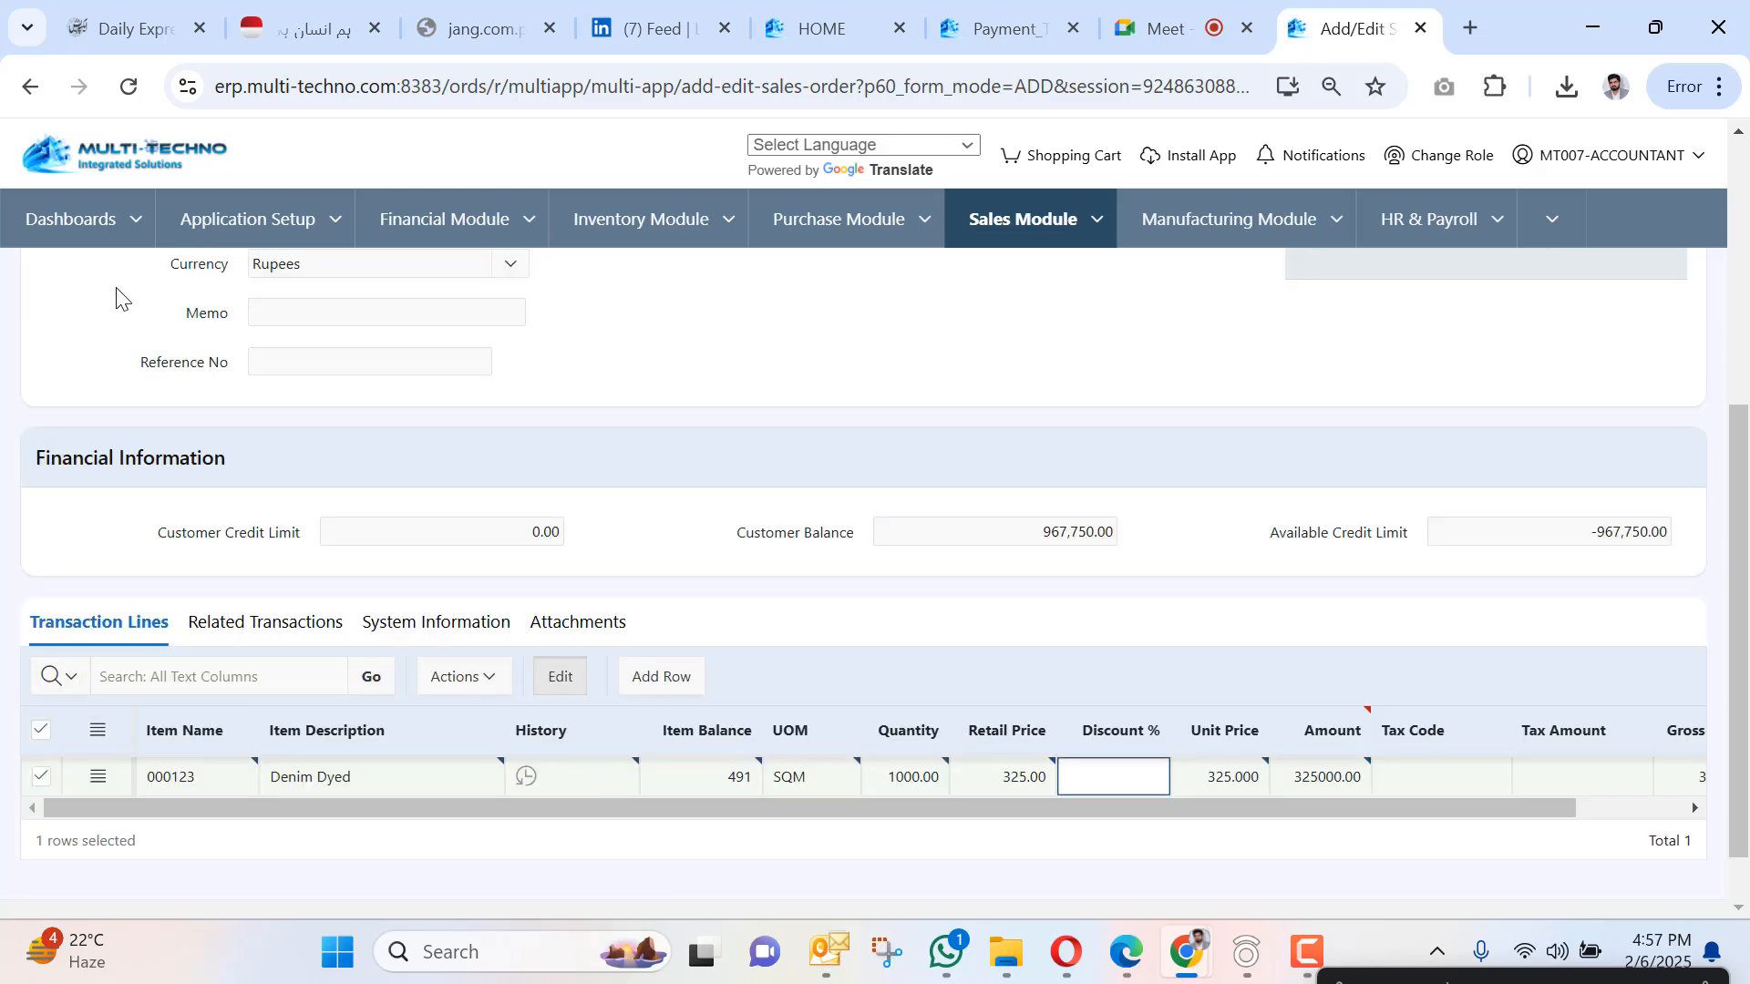
left_click(88, 285)
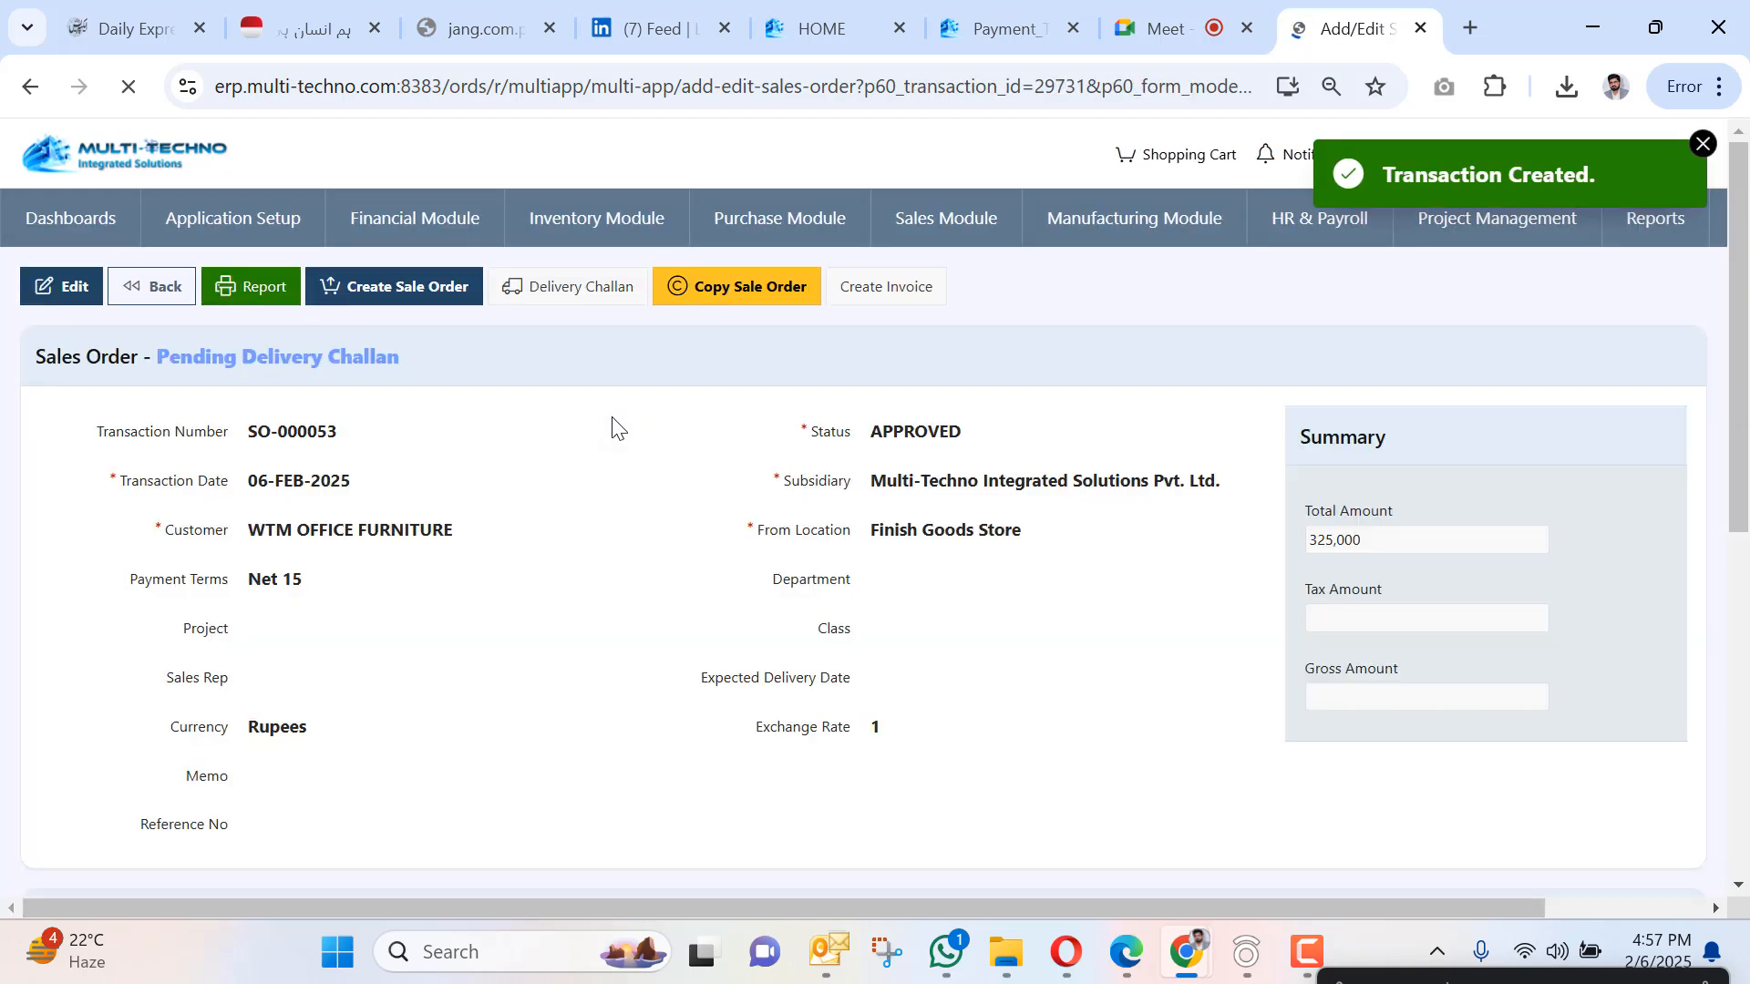
Leave the sales order for Manufacturing Setup > Bill of Materials and start a new BOM.
scroll(606, 433, "down", 5)
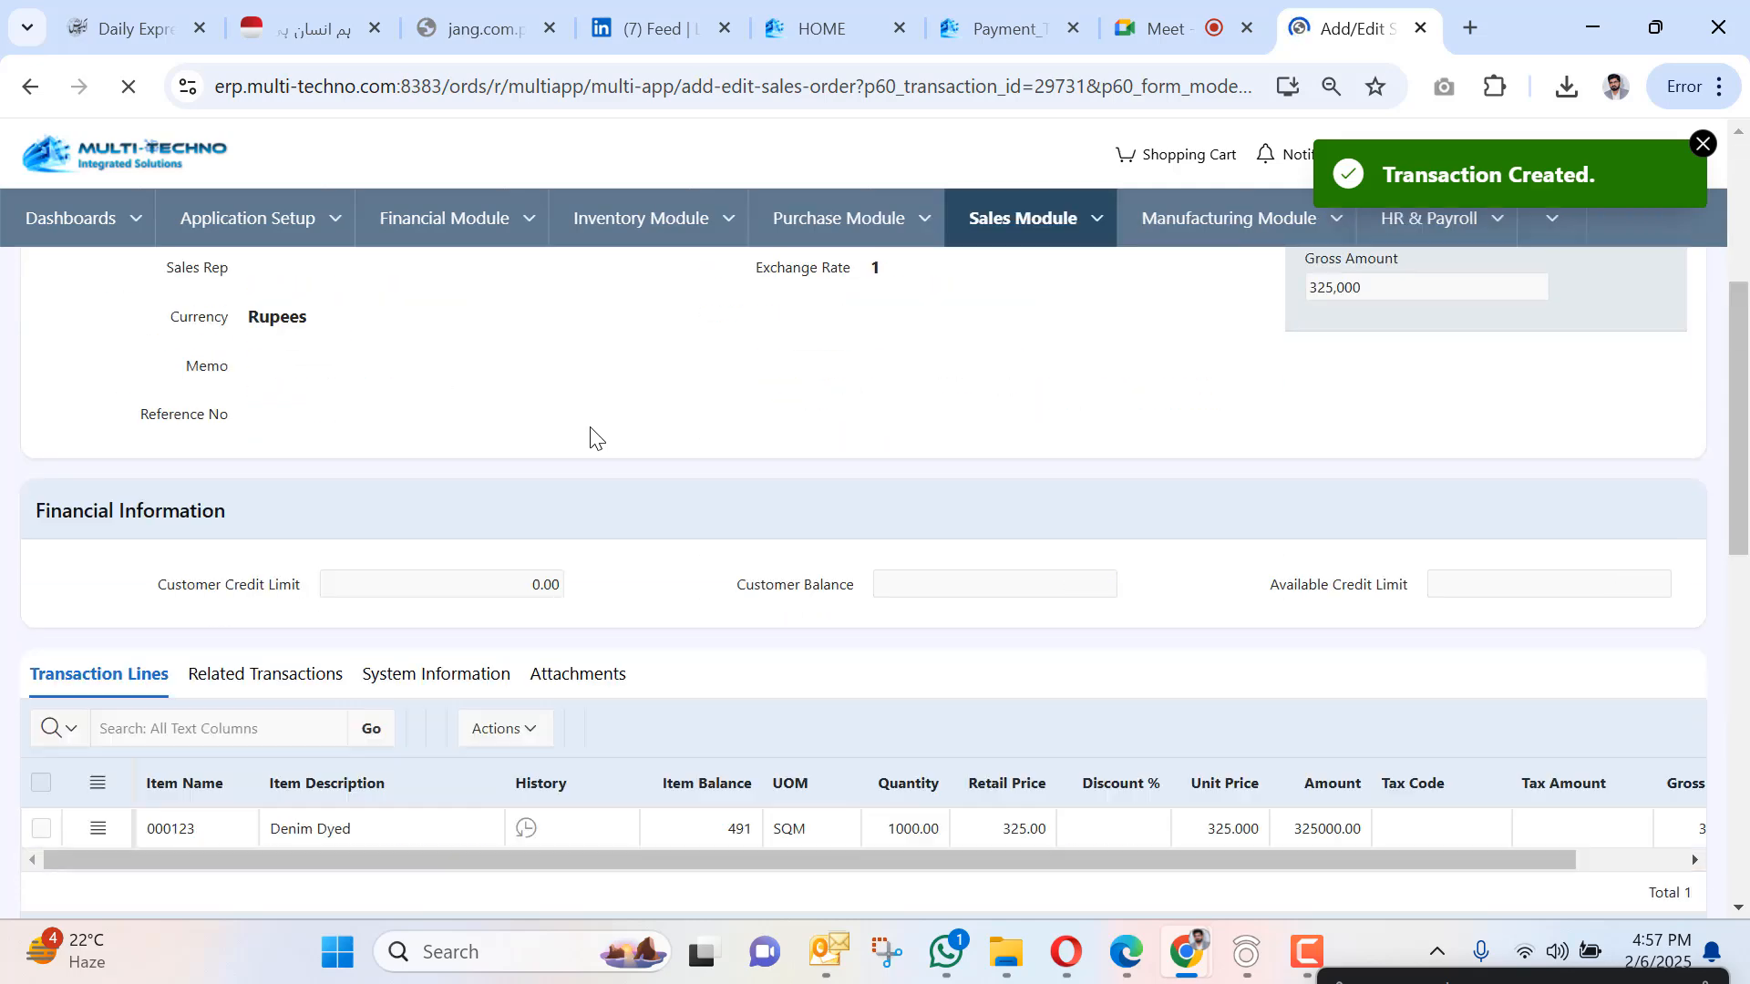
scroll(802, 391, "up", 5)
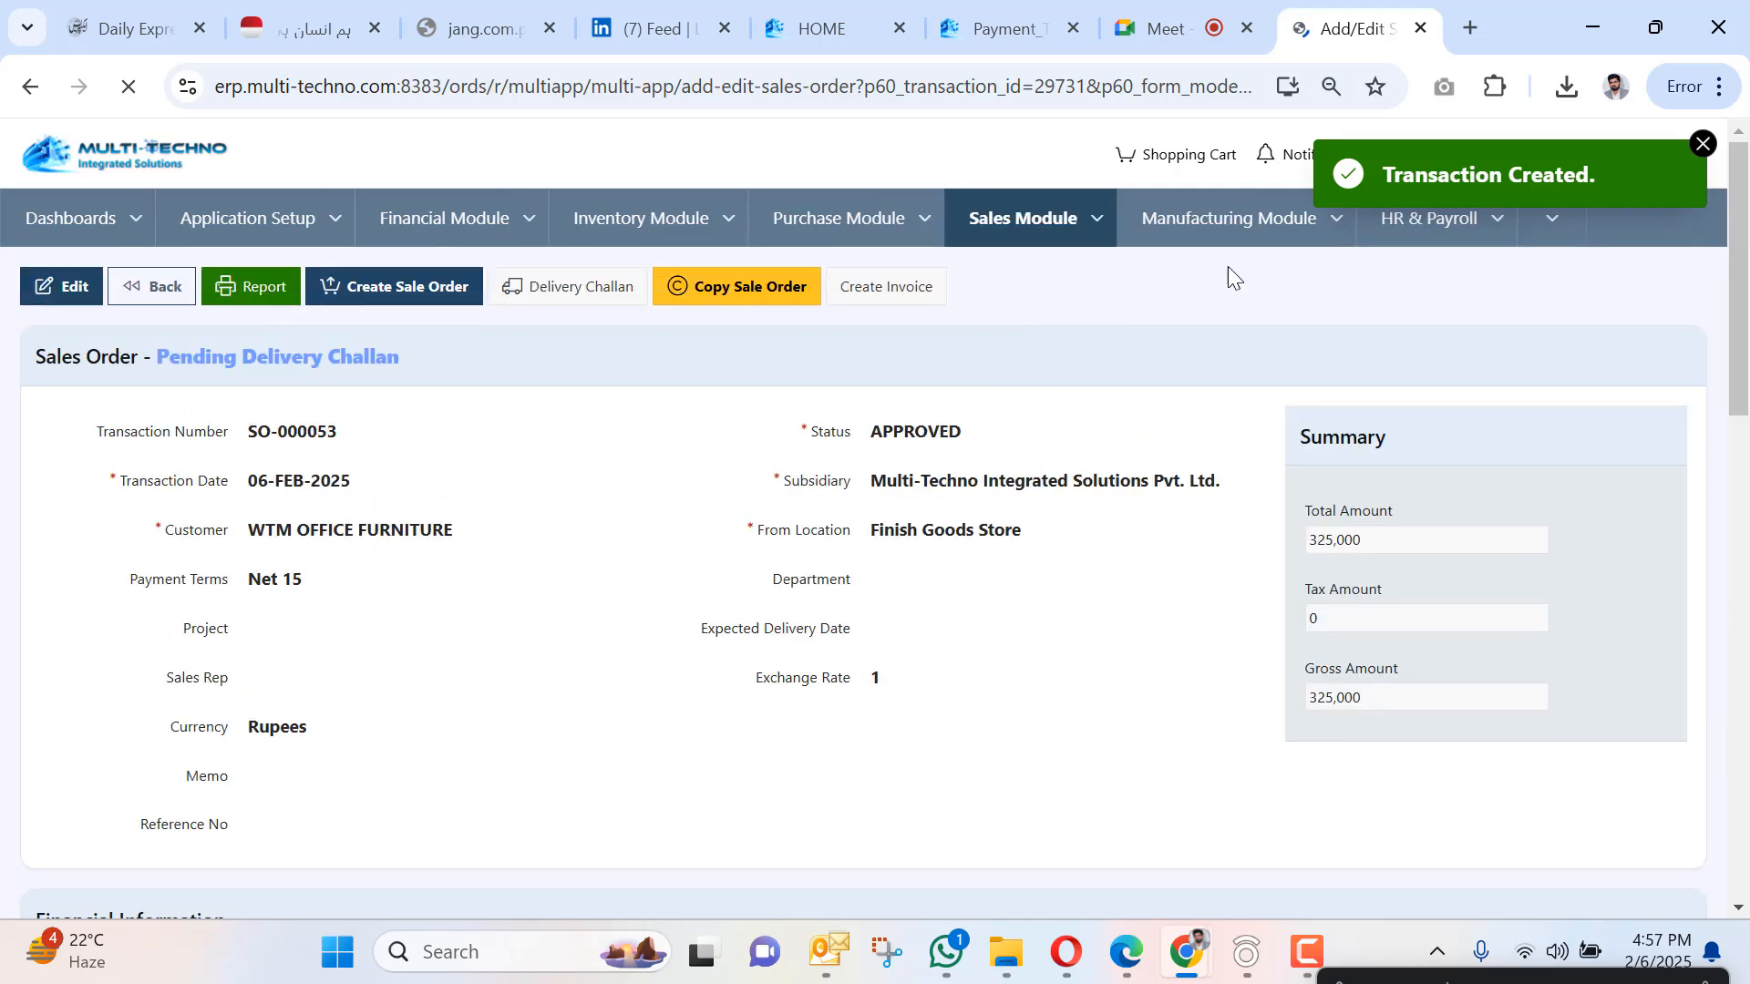
left_click(1346, 230)
mouse_move(1332, 289)
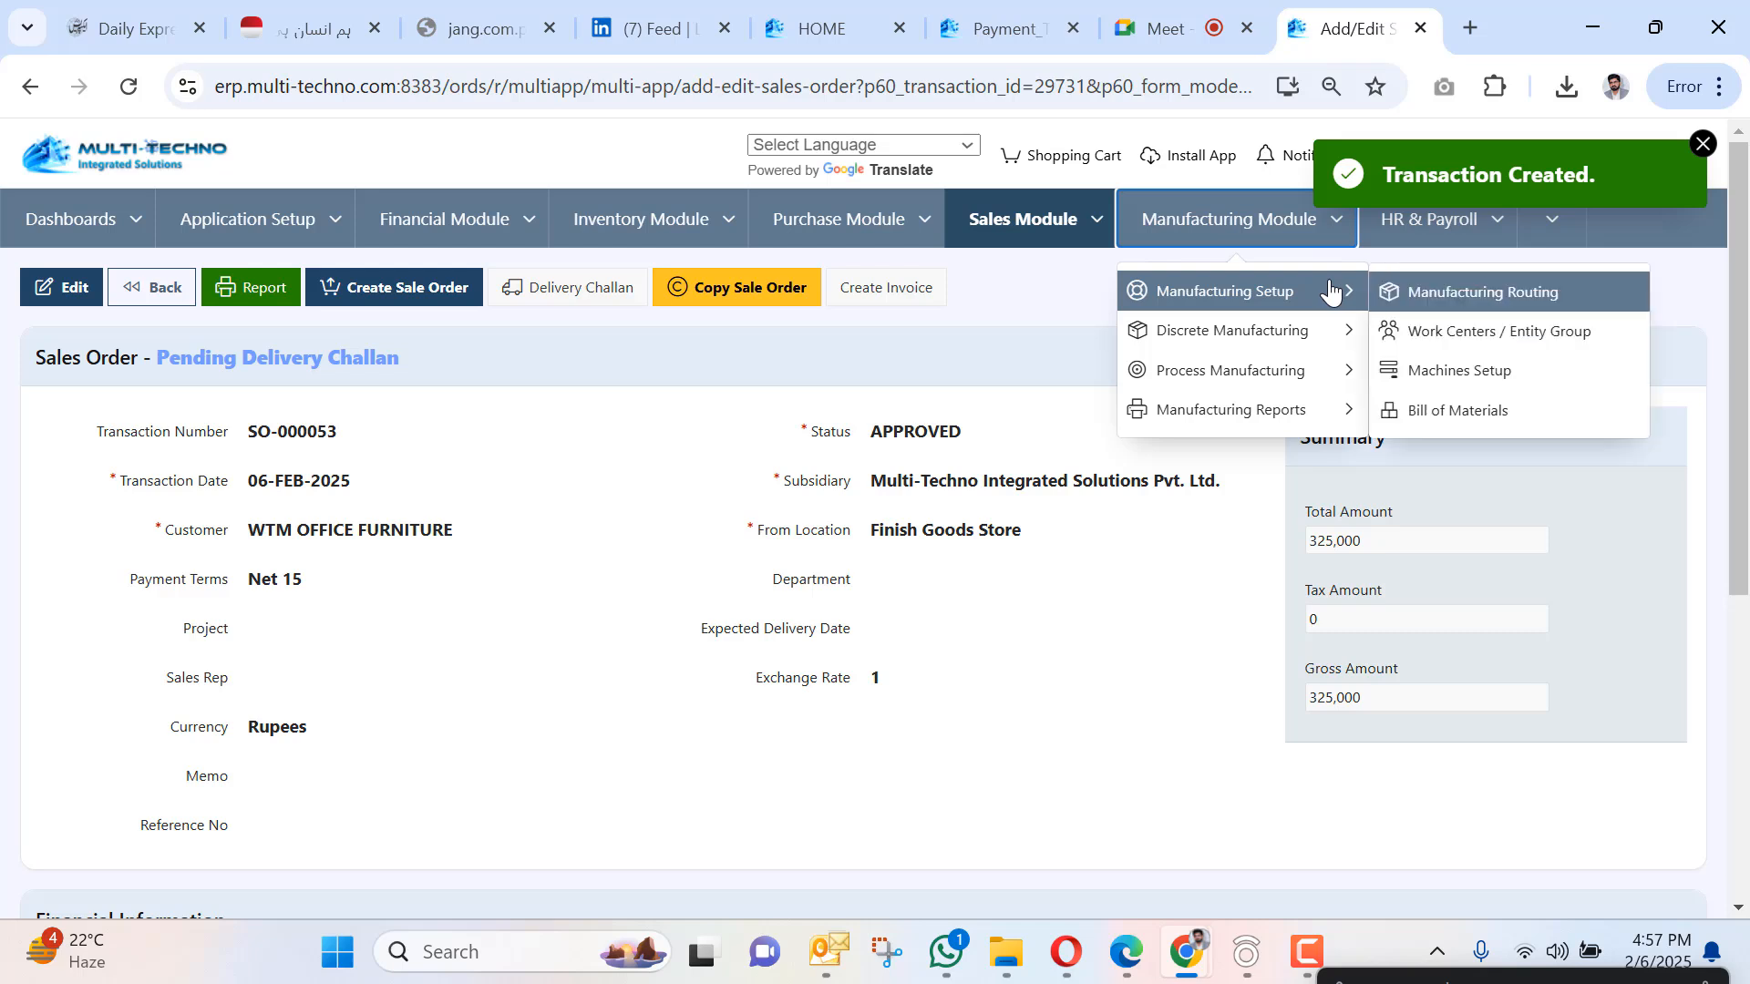
left_click(1427, 419)
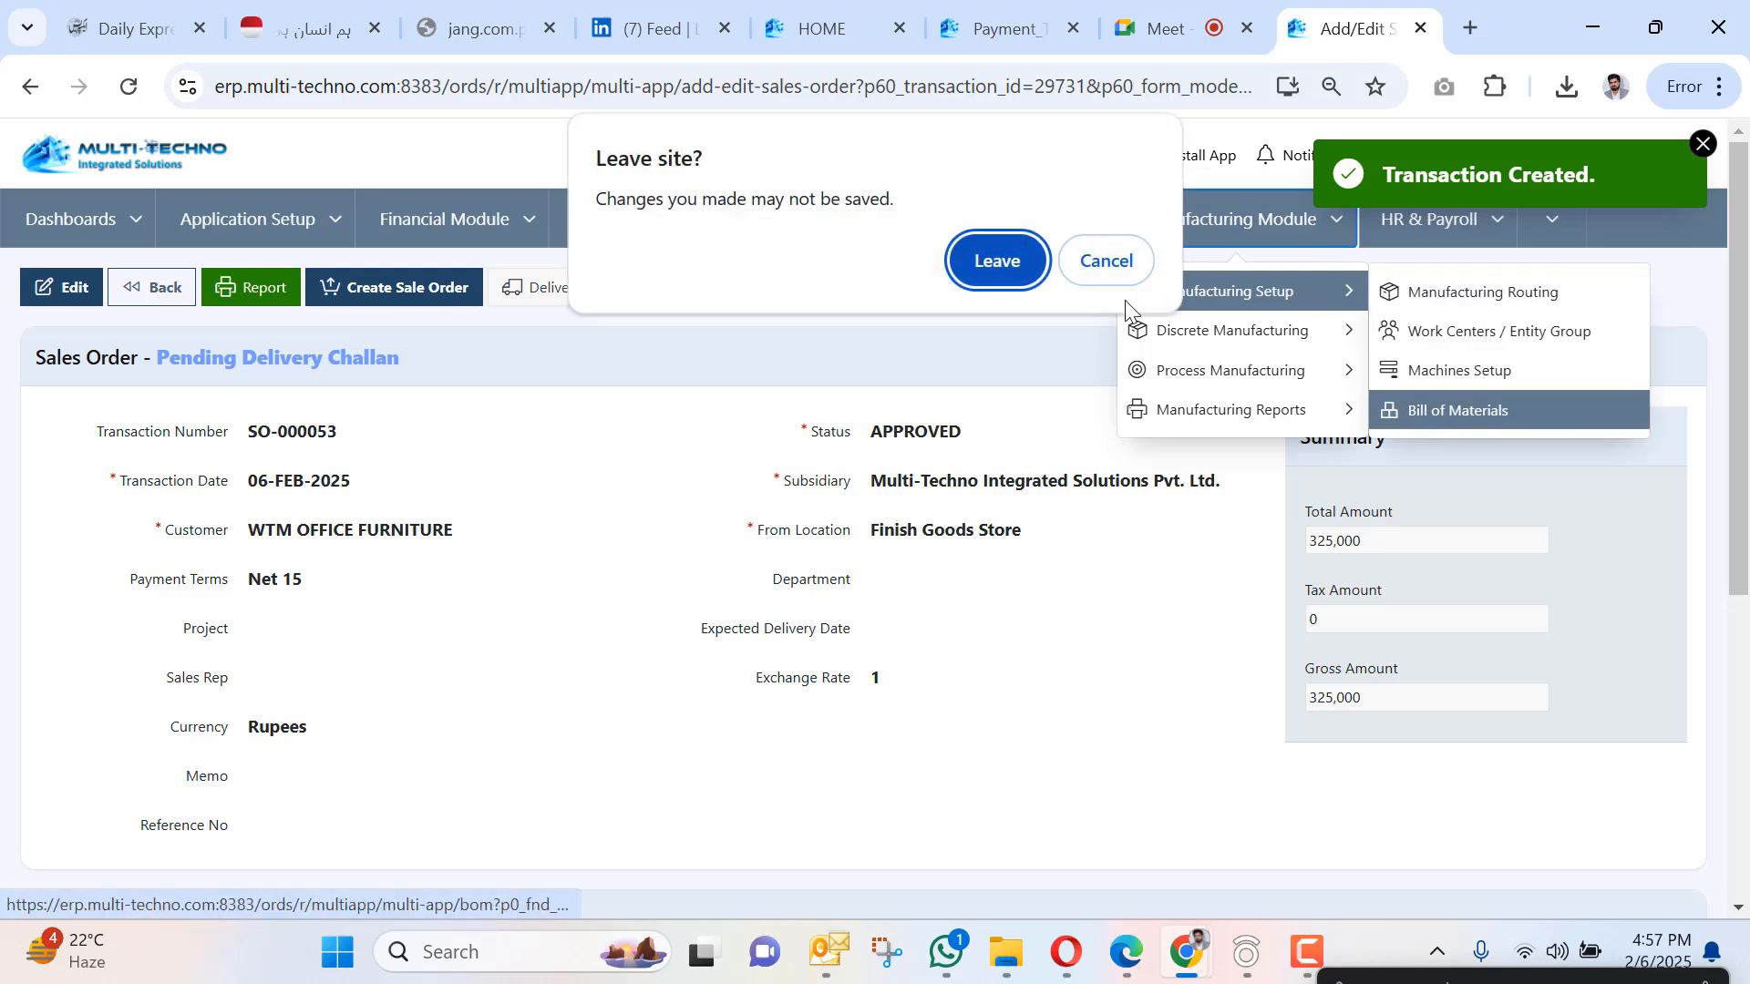
left_click(998, 270)
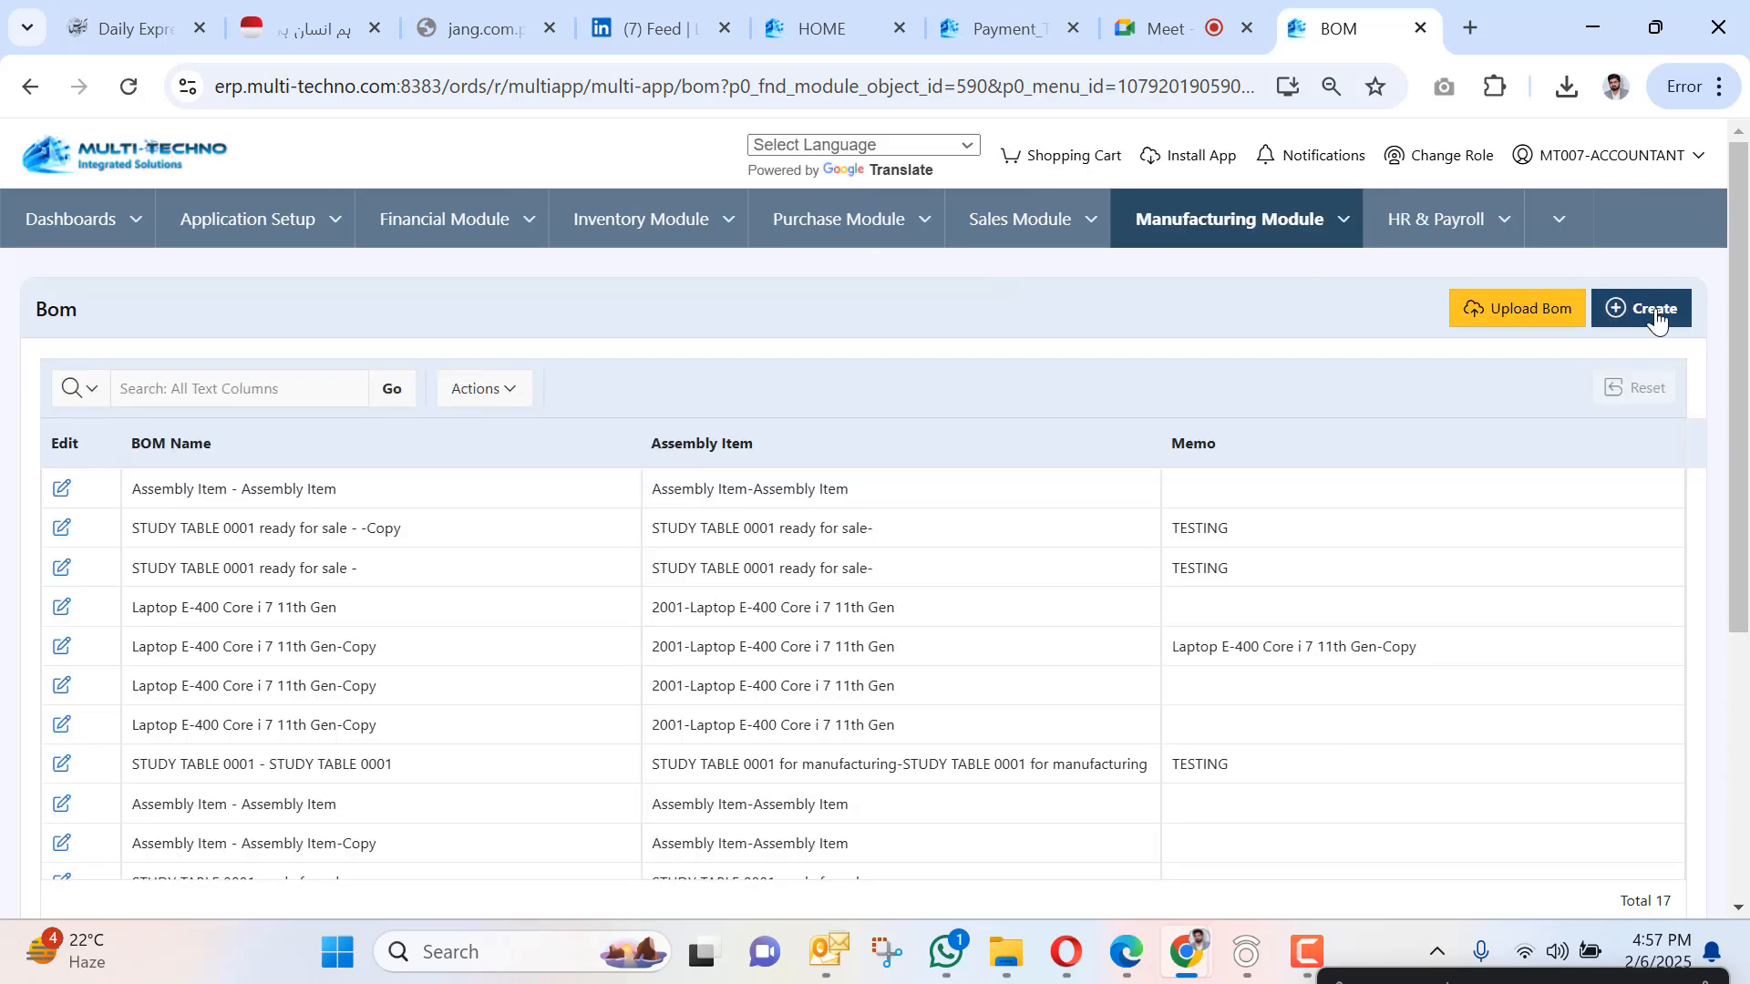
left_click(1656, 319)
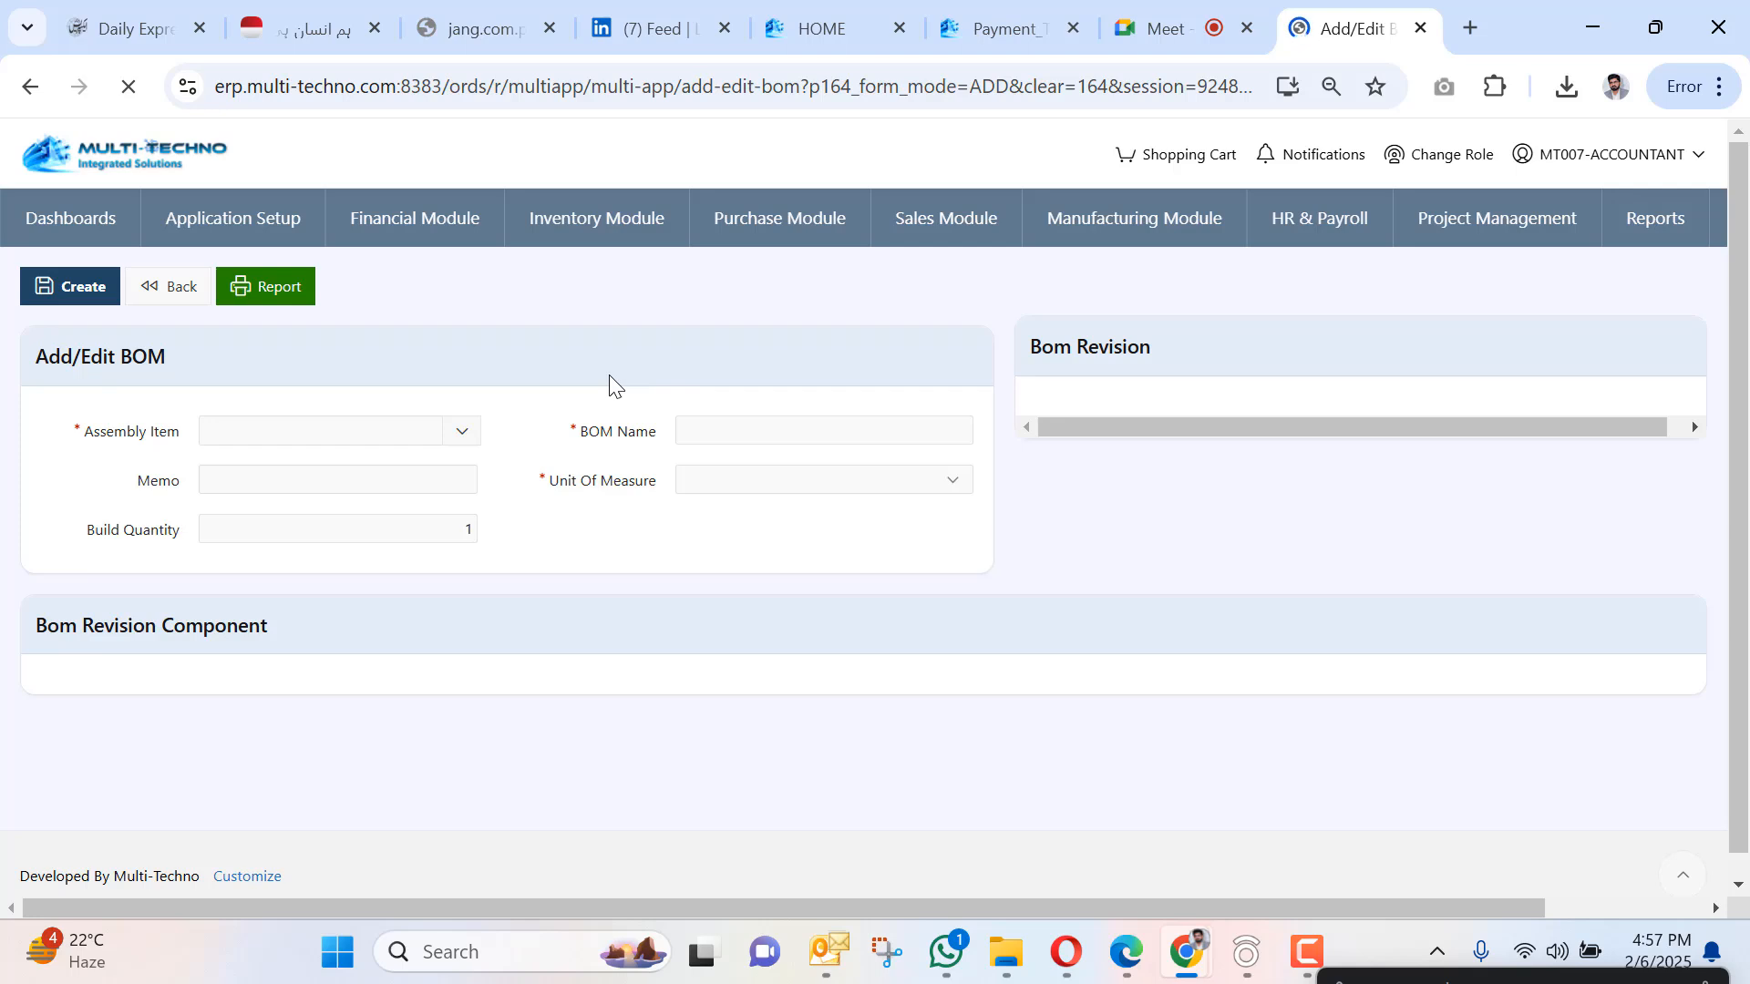
Choose 000123 Denim Dyed as the assembly item and paste the BOM name into Memo.
left_click(460, 434)
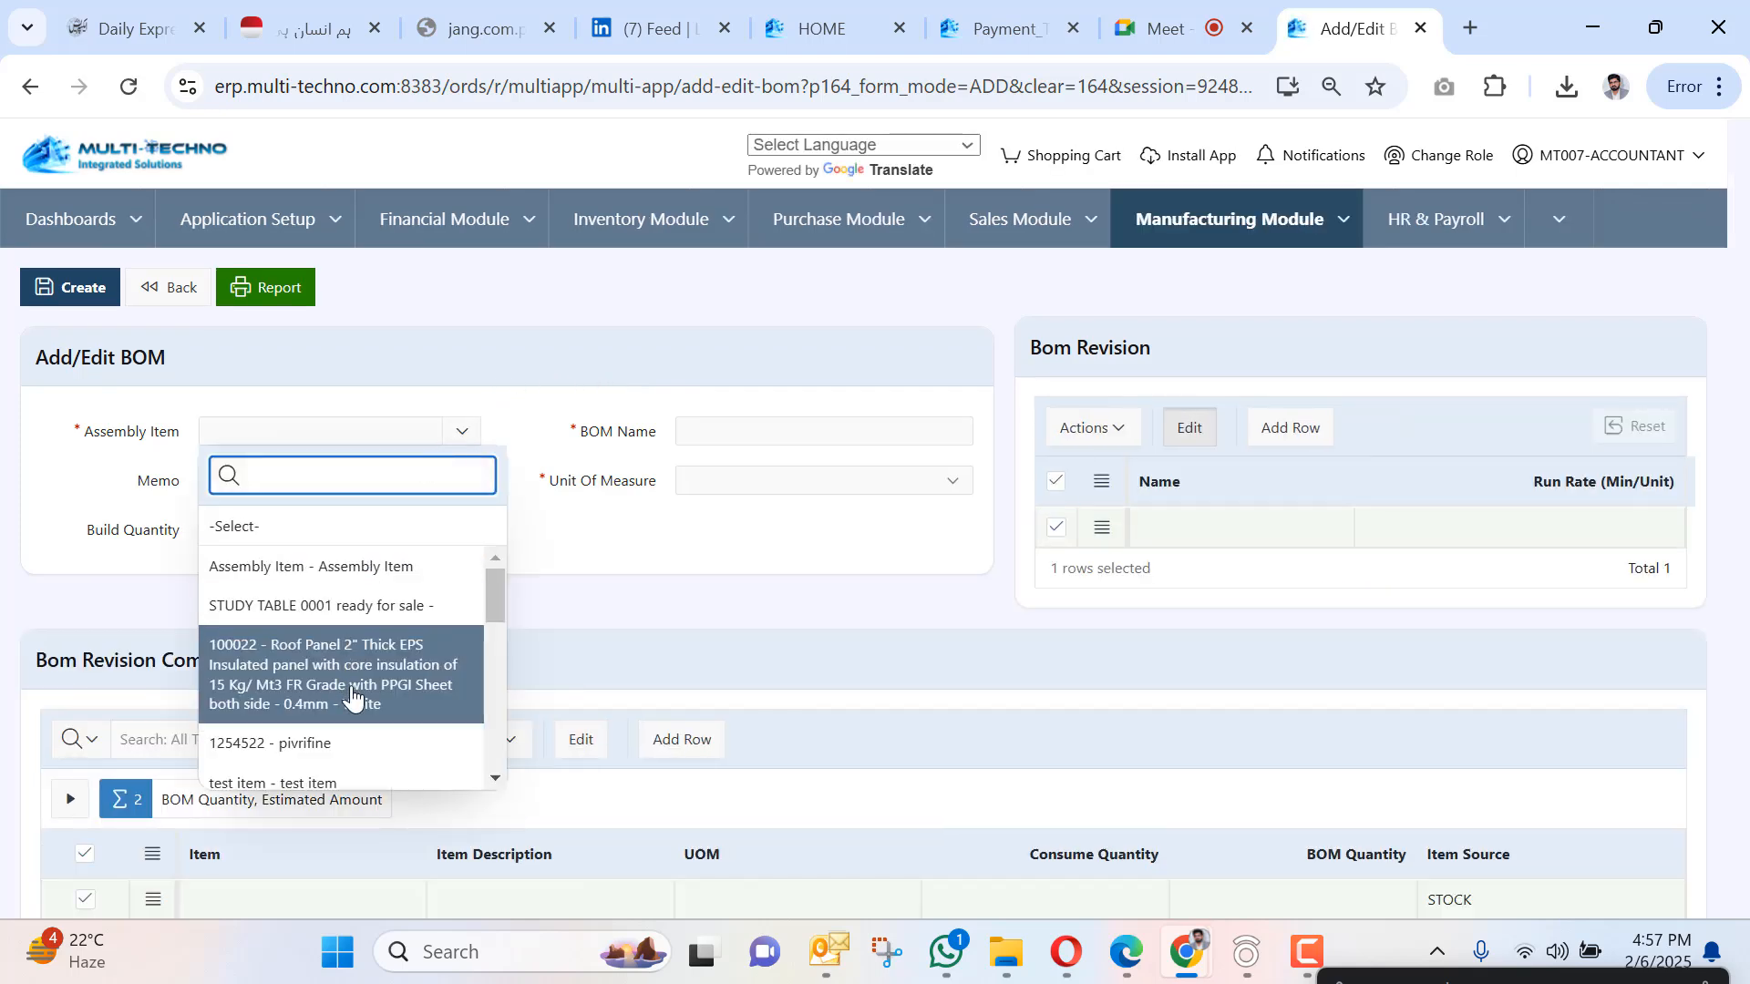
scroll(356, 697, "down", 3)
left_click(344, 589)
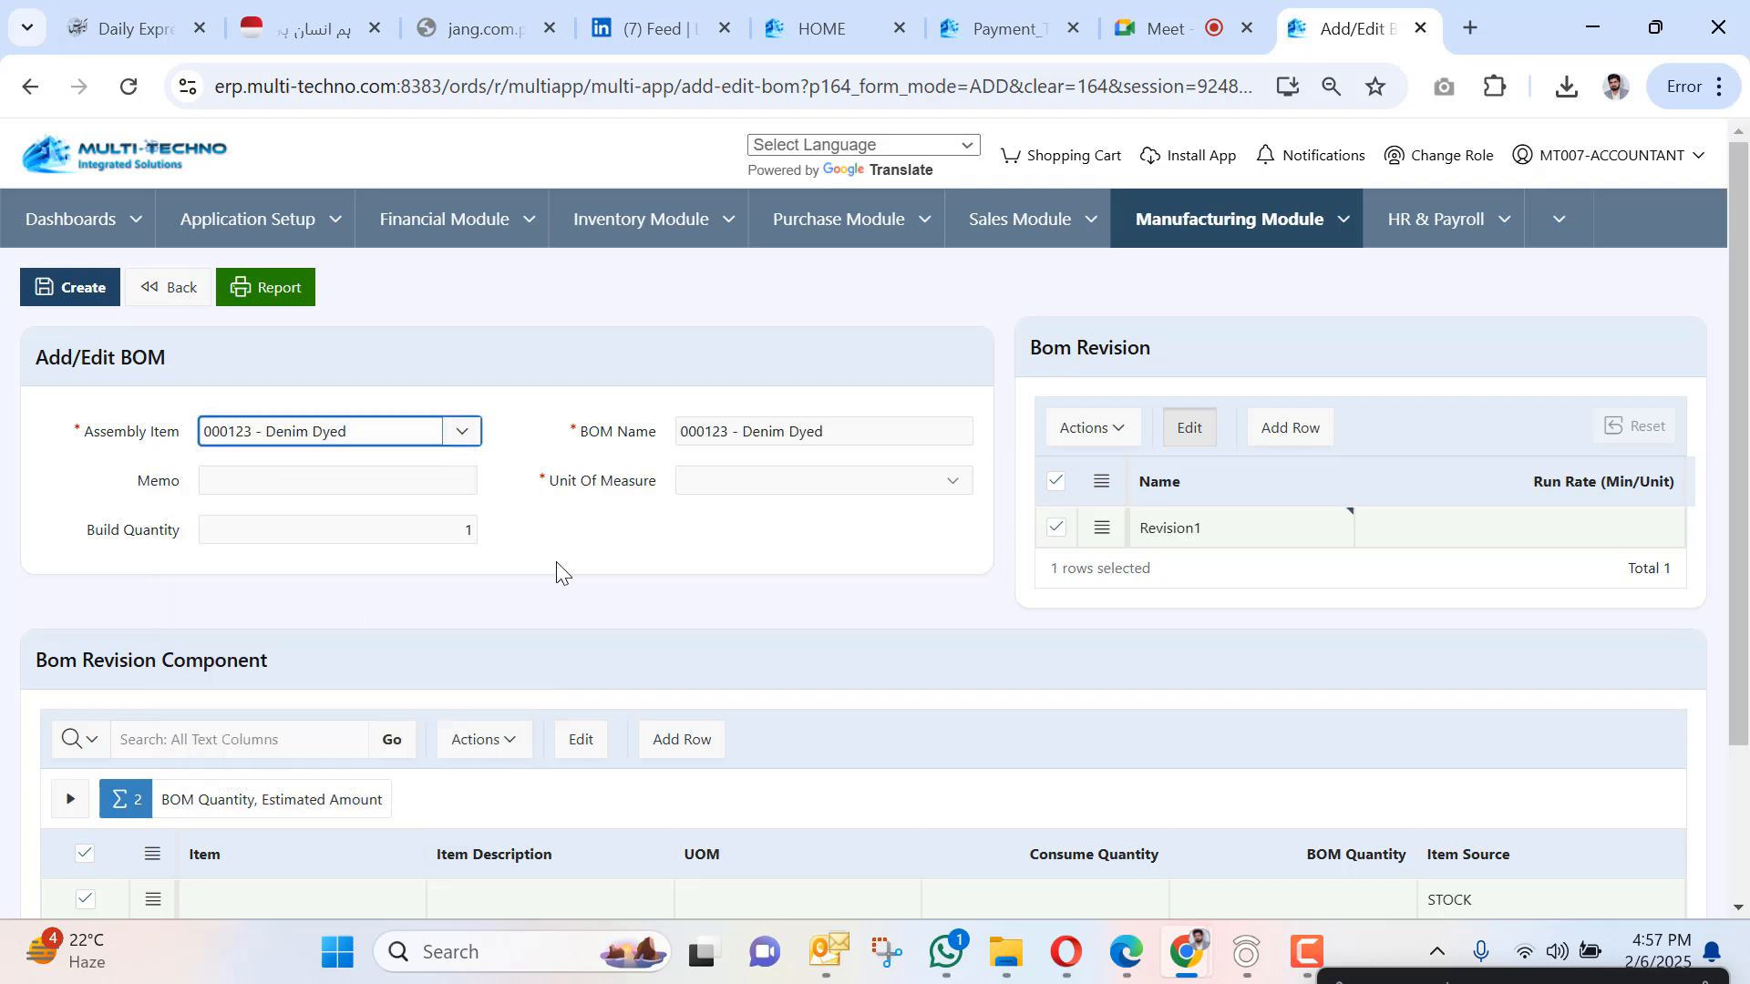
left_click_drag(837, 431, 631, 436)
key("ctrl+c")
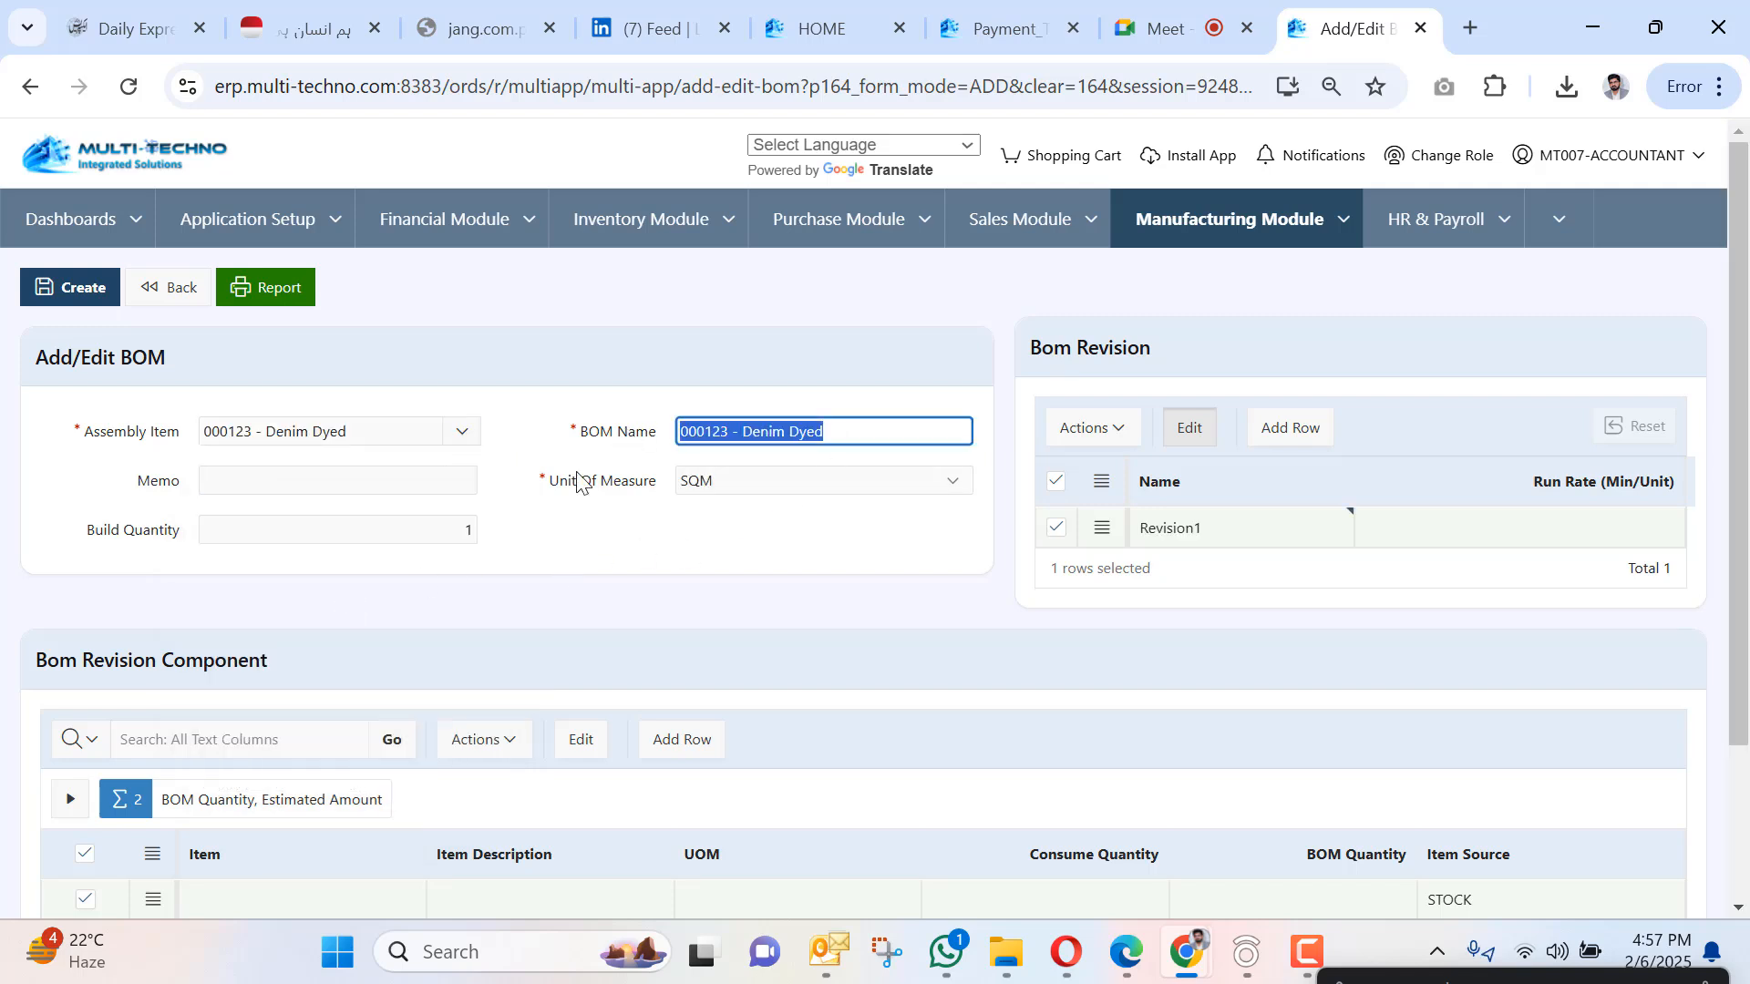
left_click(355, 480)
key("ctrl+v")
Add component 10001 Yarn 12/1 with consume quantity 0.5.
scroll(352, 673, "down", 3)
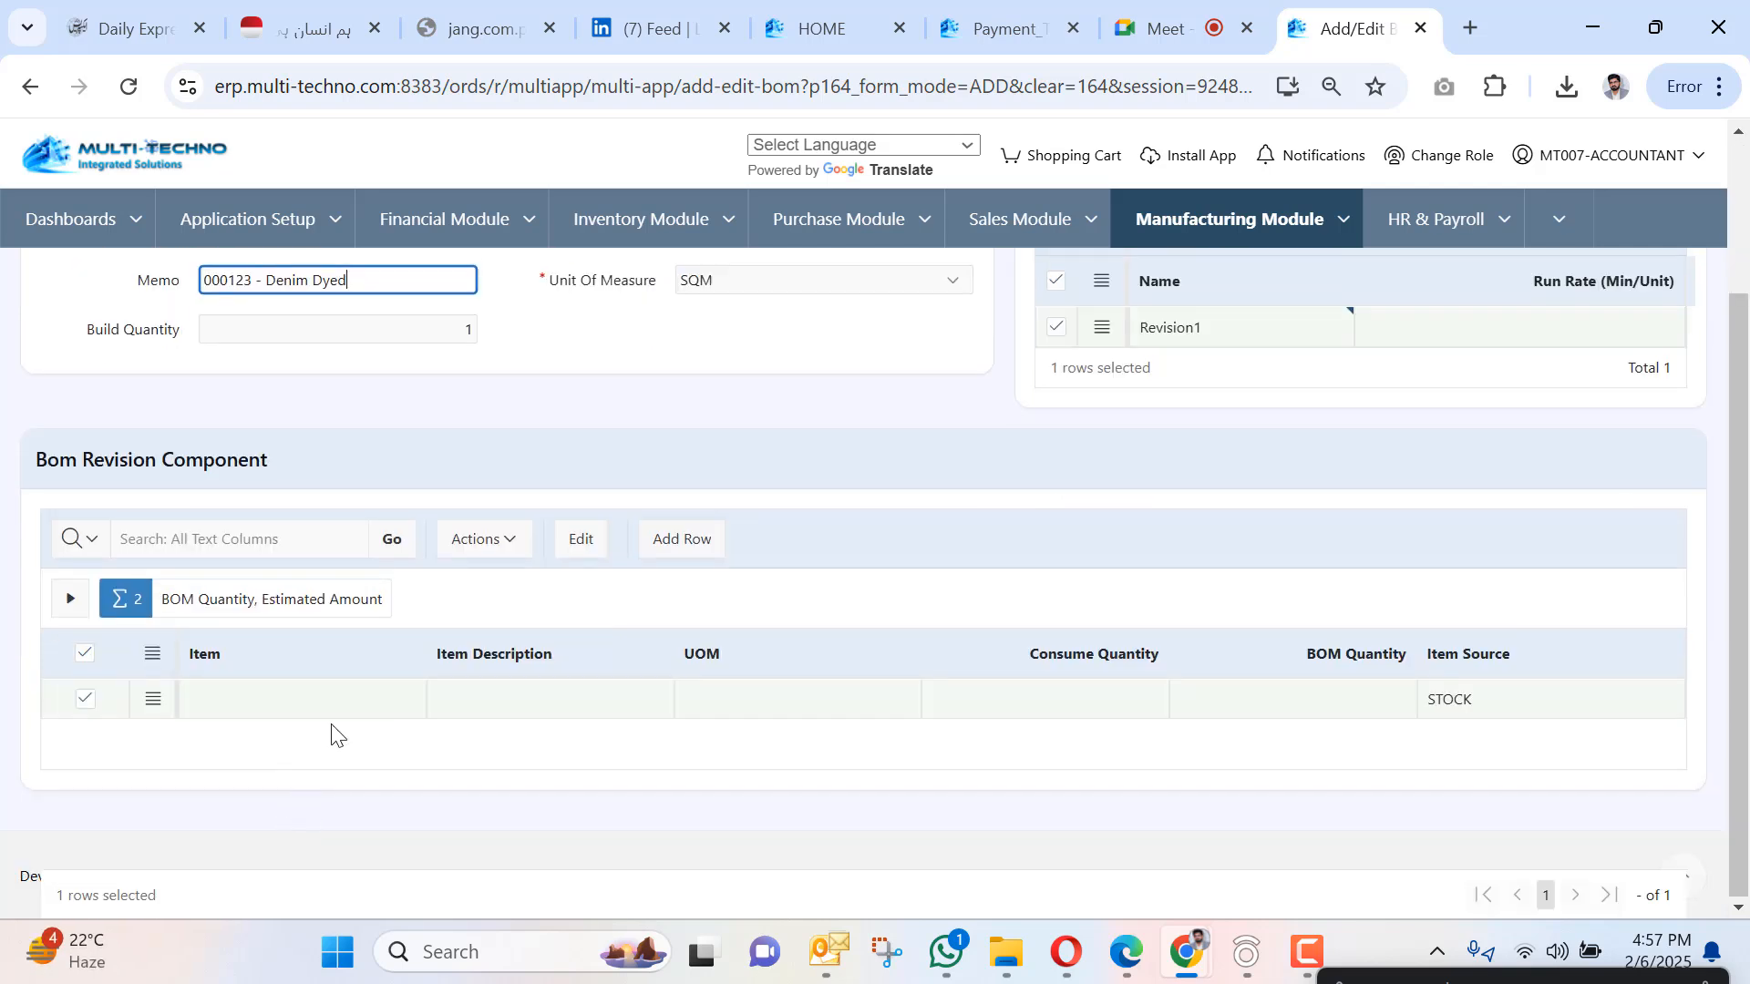
left_click(341, 698)
left_click(408, 703)
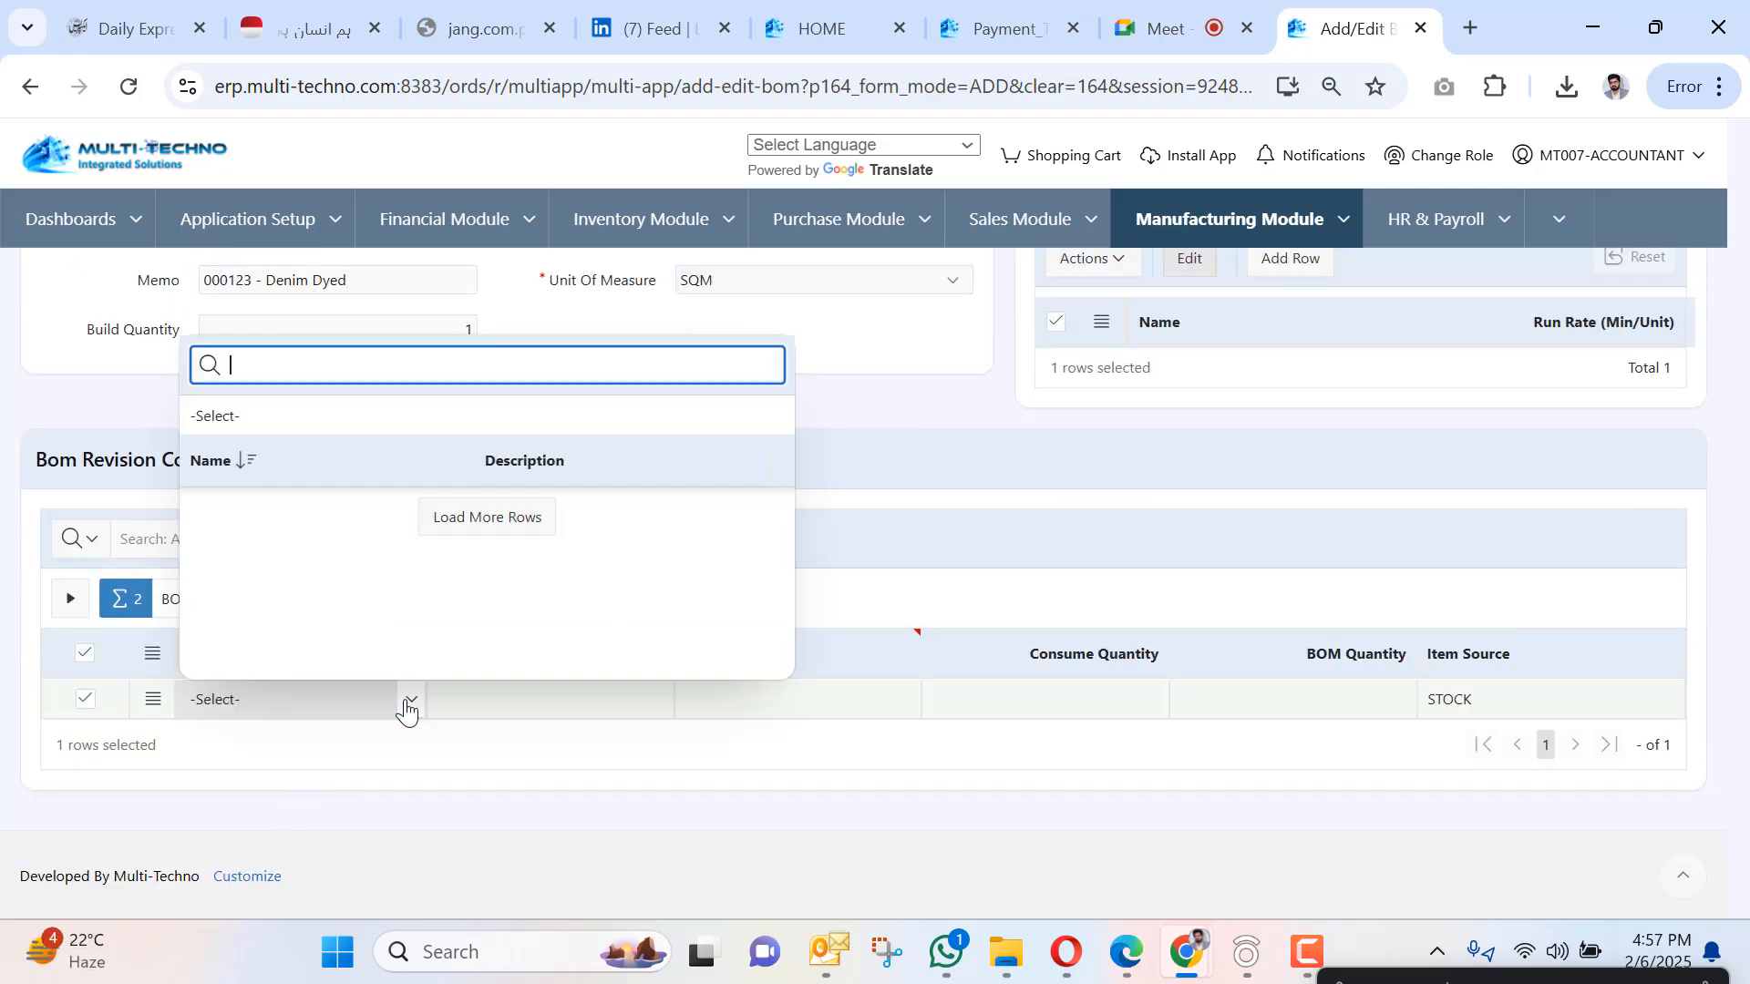
type("yarn")
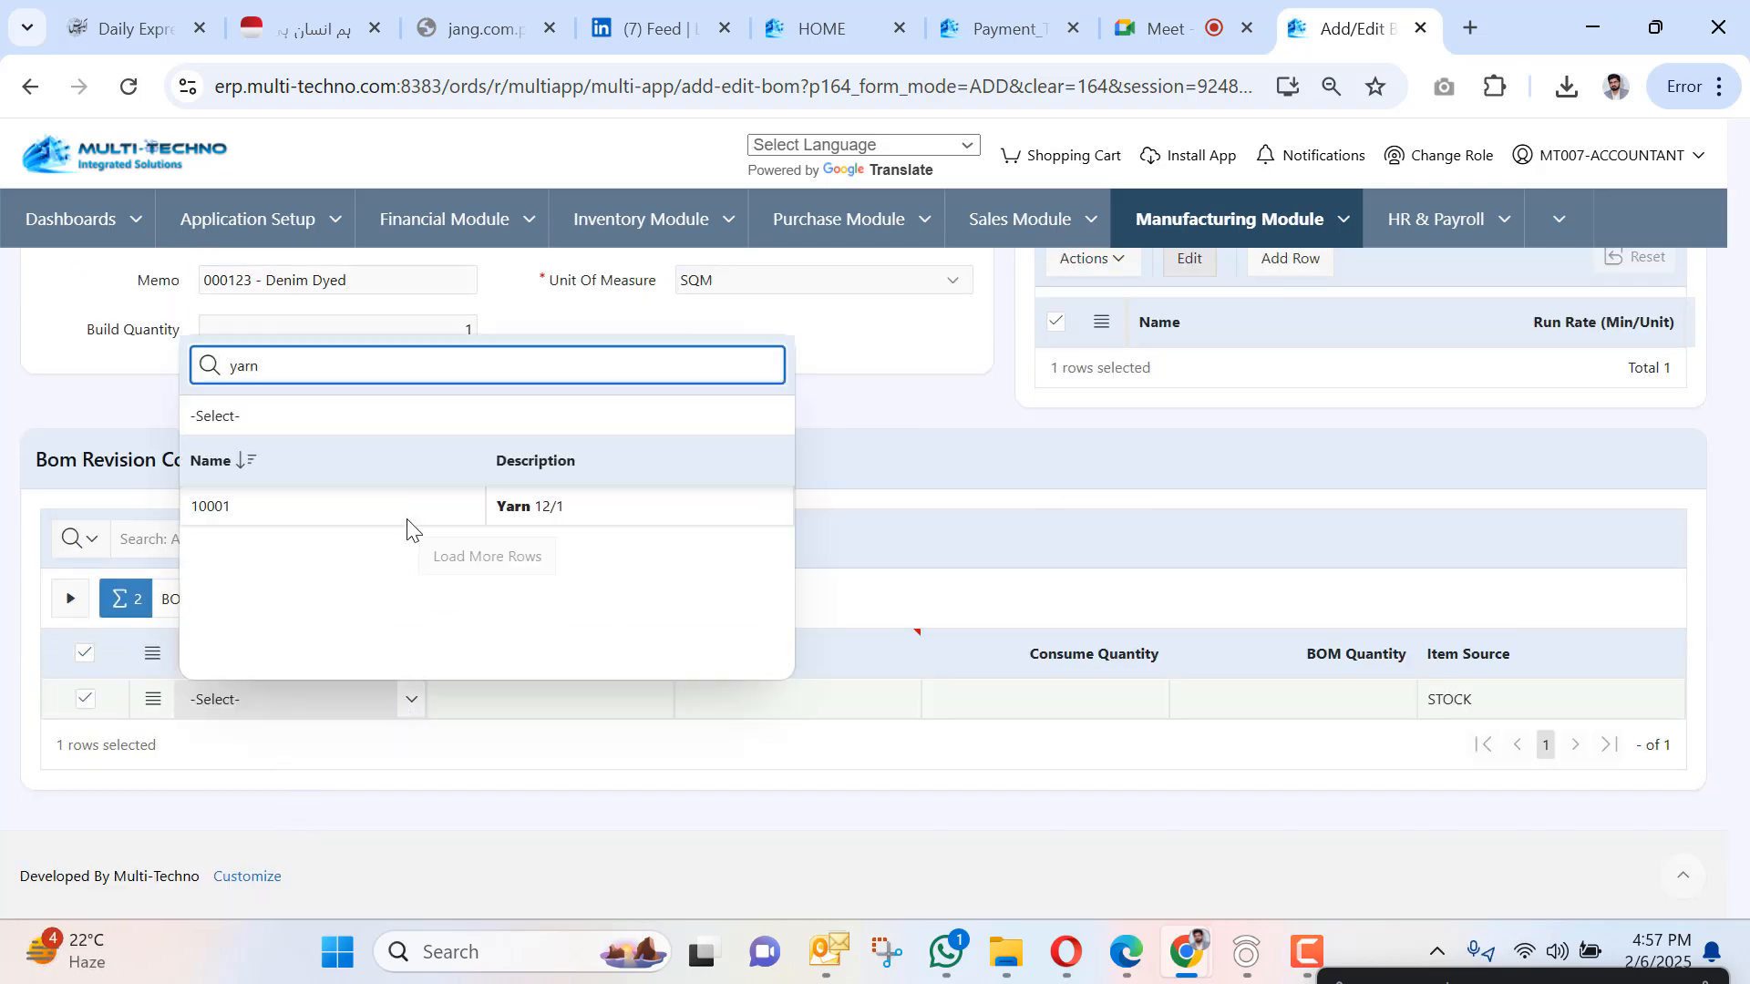
left_click(409, 516)
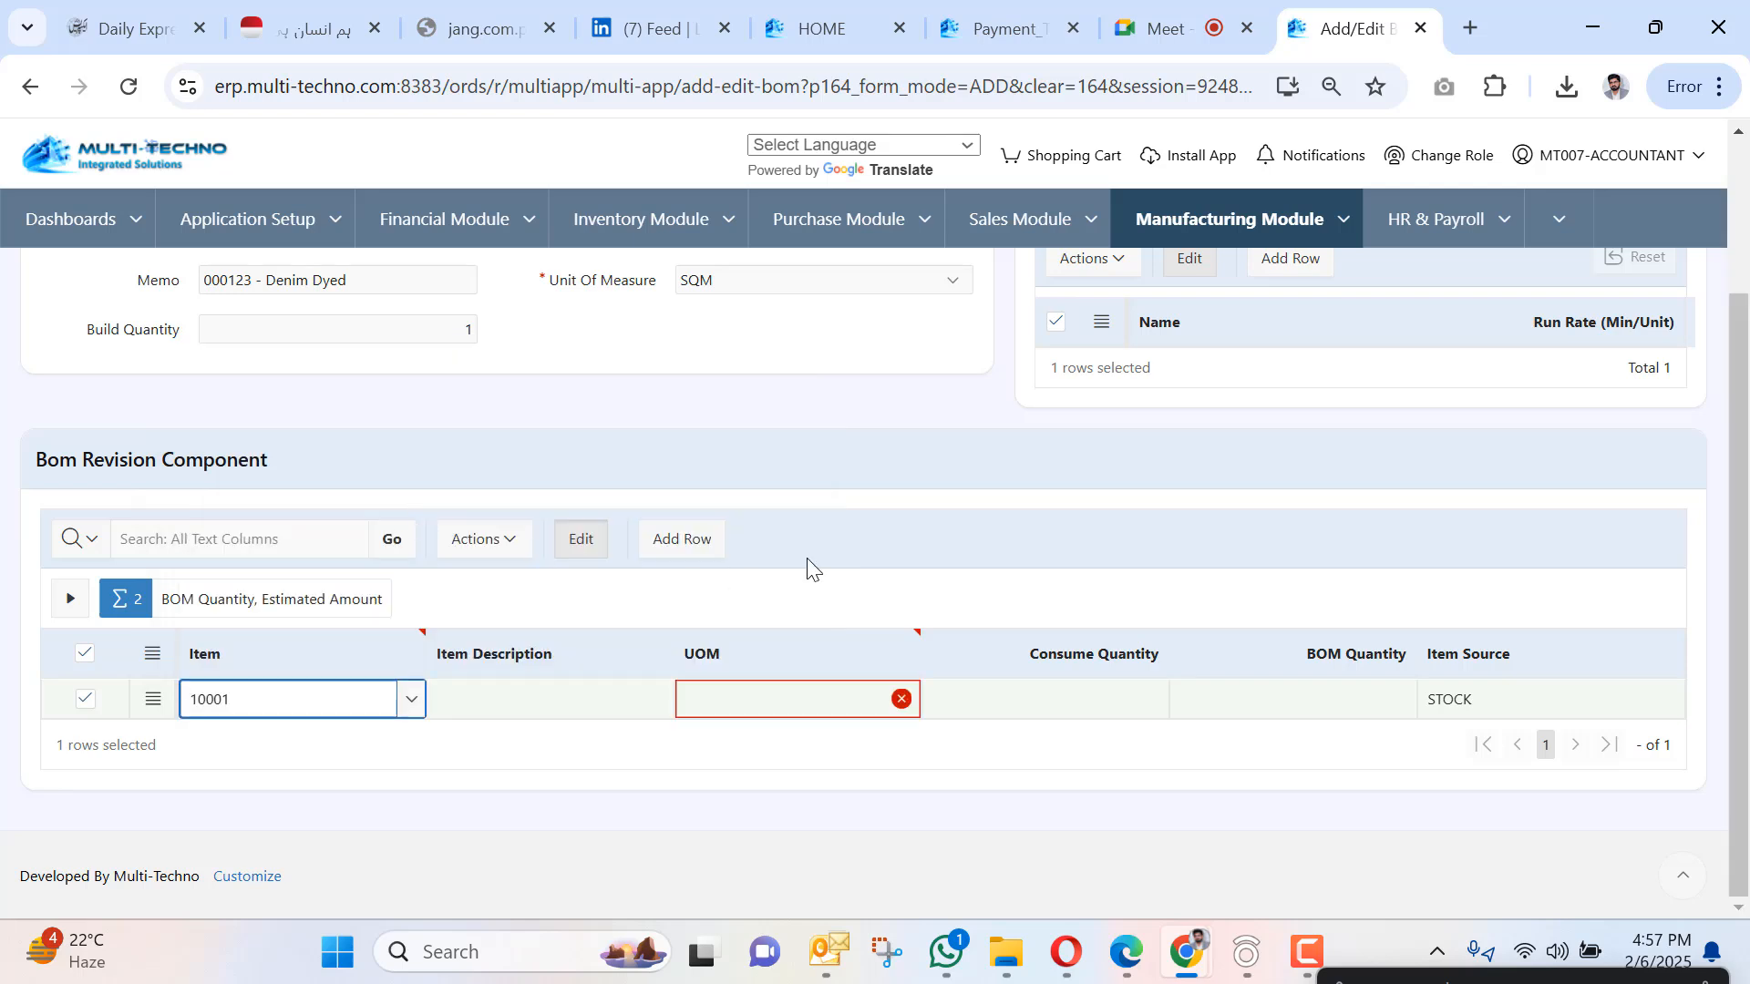
left_click(987, 703)
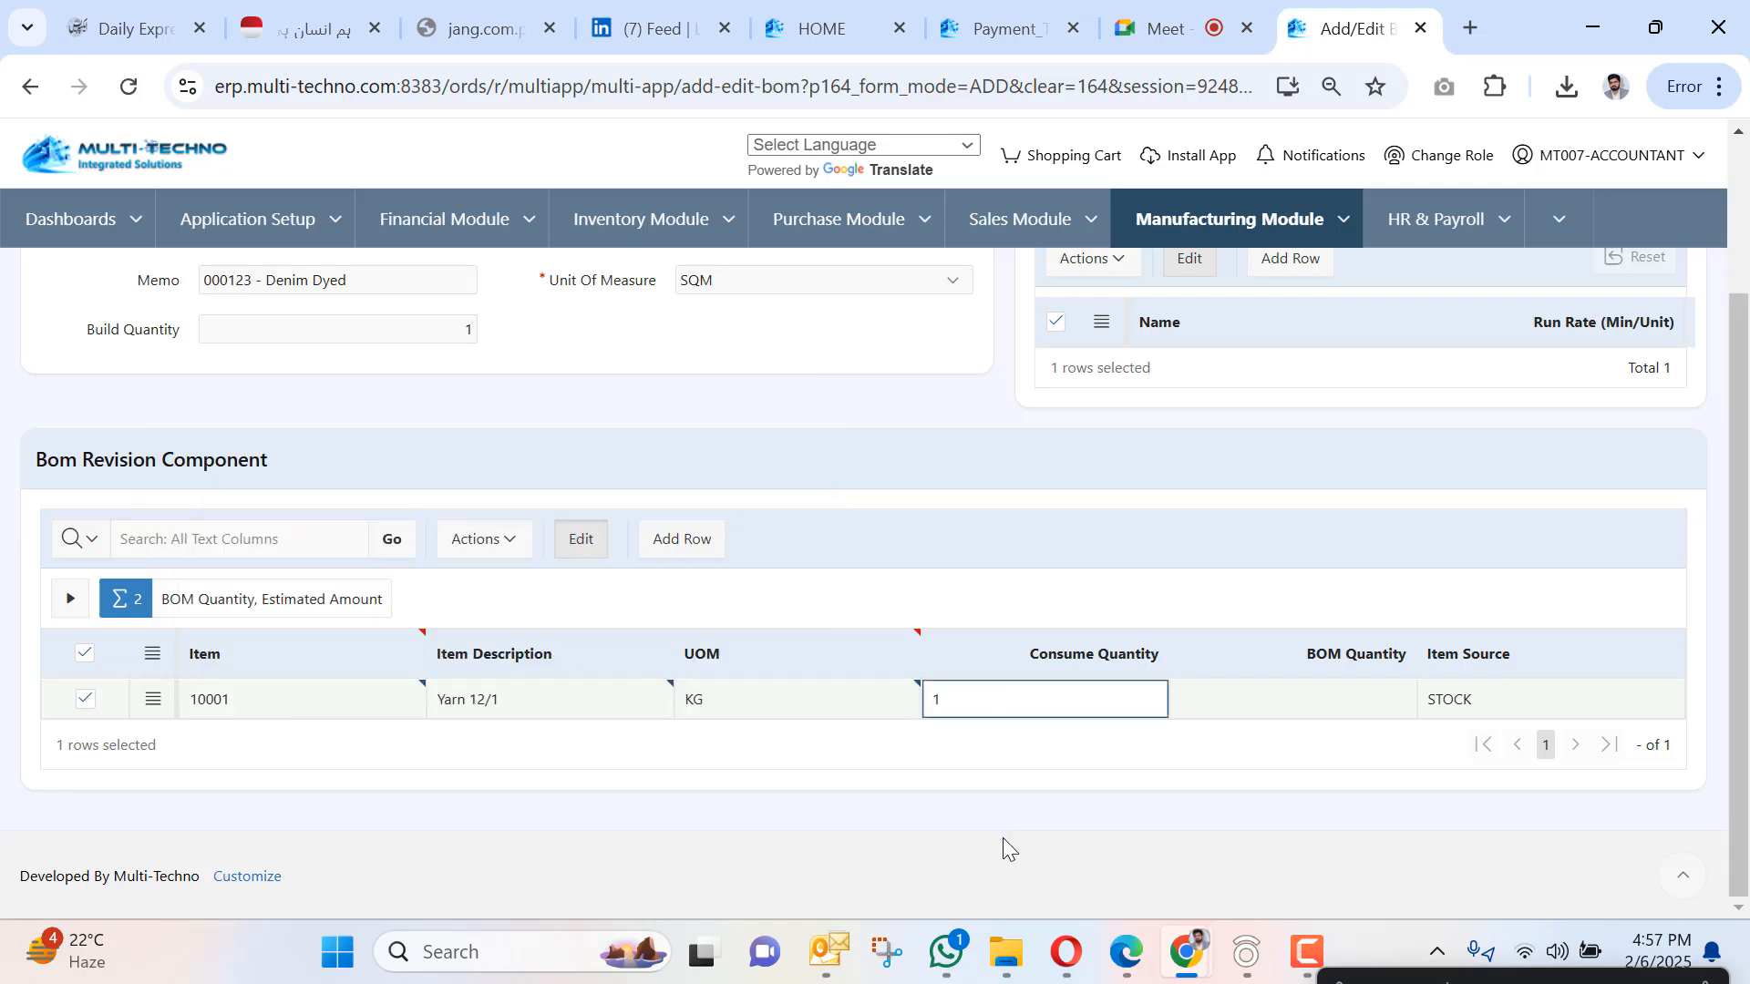
type("0.5")
key("Tab")
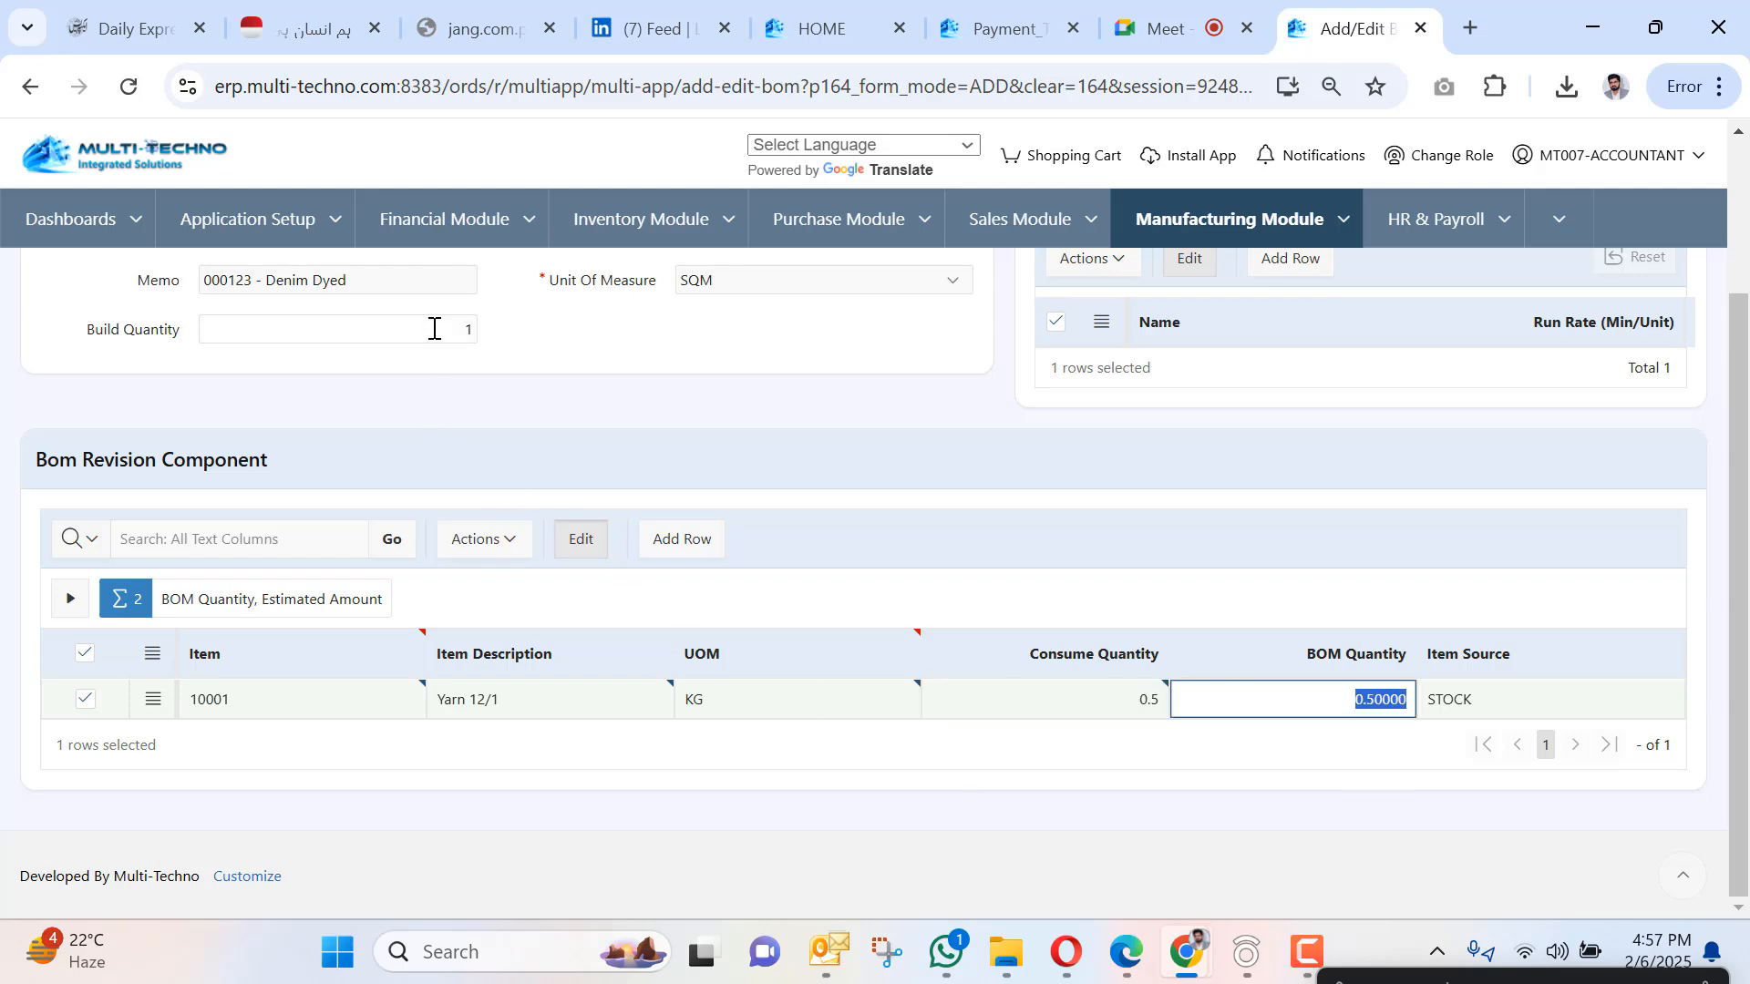
scroll(528, 433, "up", 2)
scroll(638, 529, "down", 2)
Add a second component, 10006 Dyeing Recipe, in KG with consume quantity 0.2.
key("Tab")
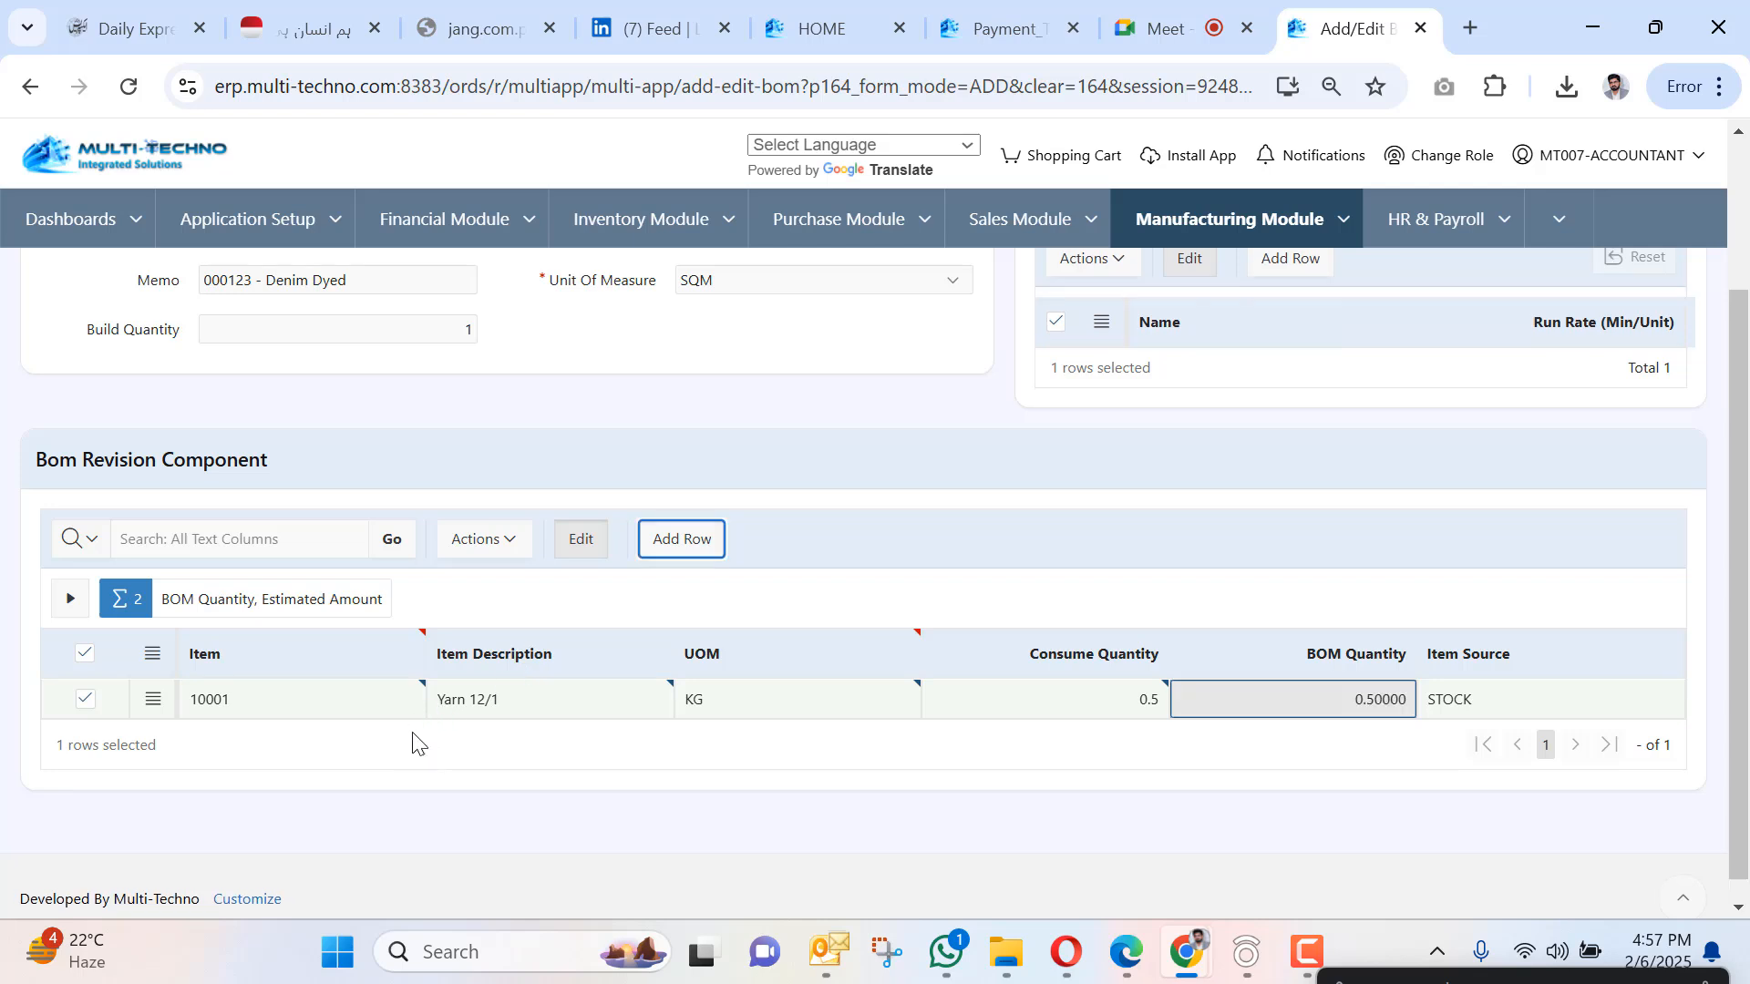
left_click(412, 741)
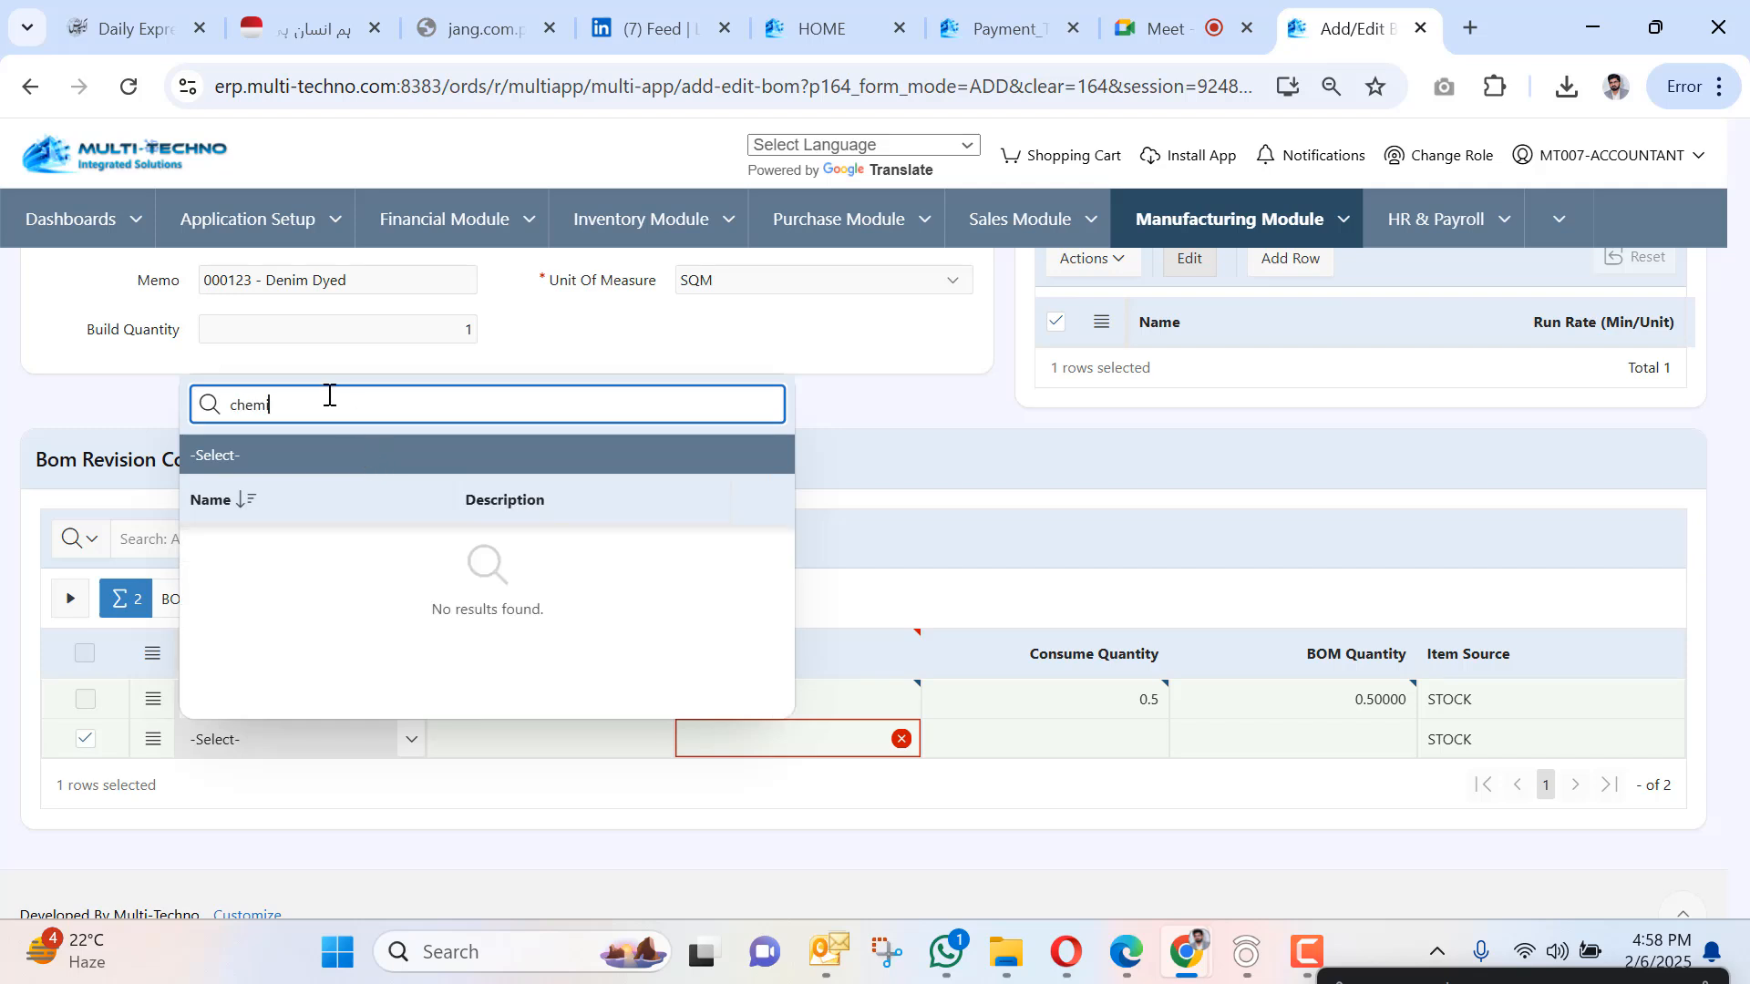
left_click_drag(328, 395, 64, 394)
type("colou")
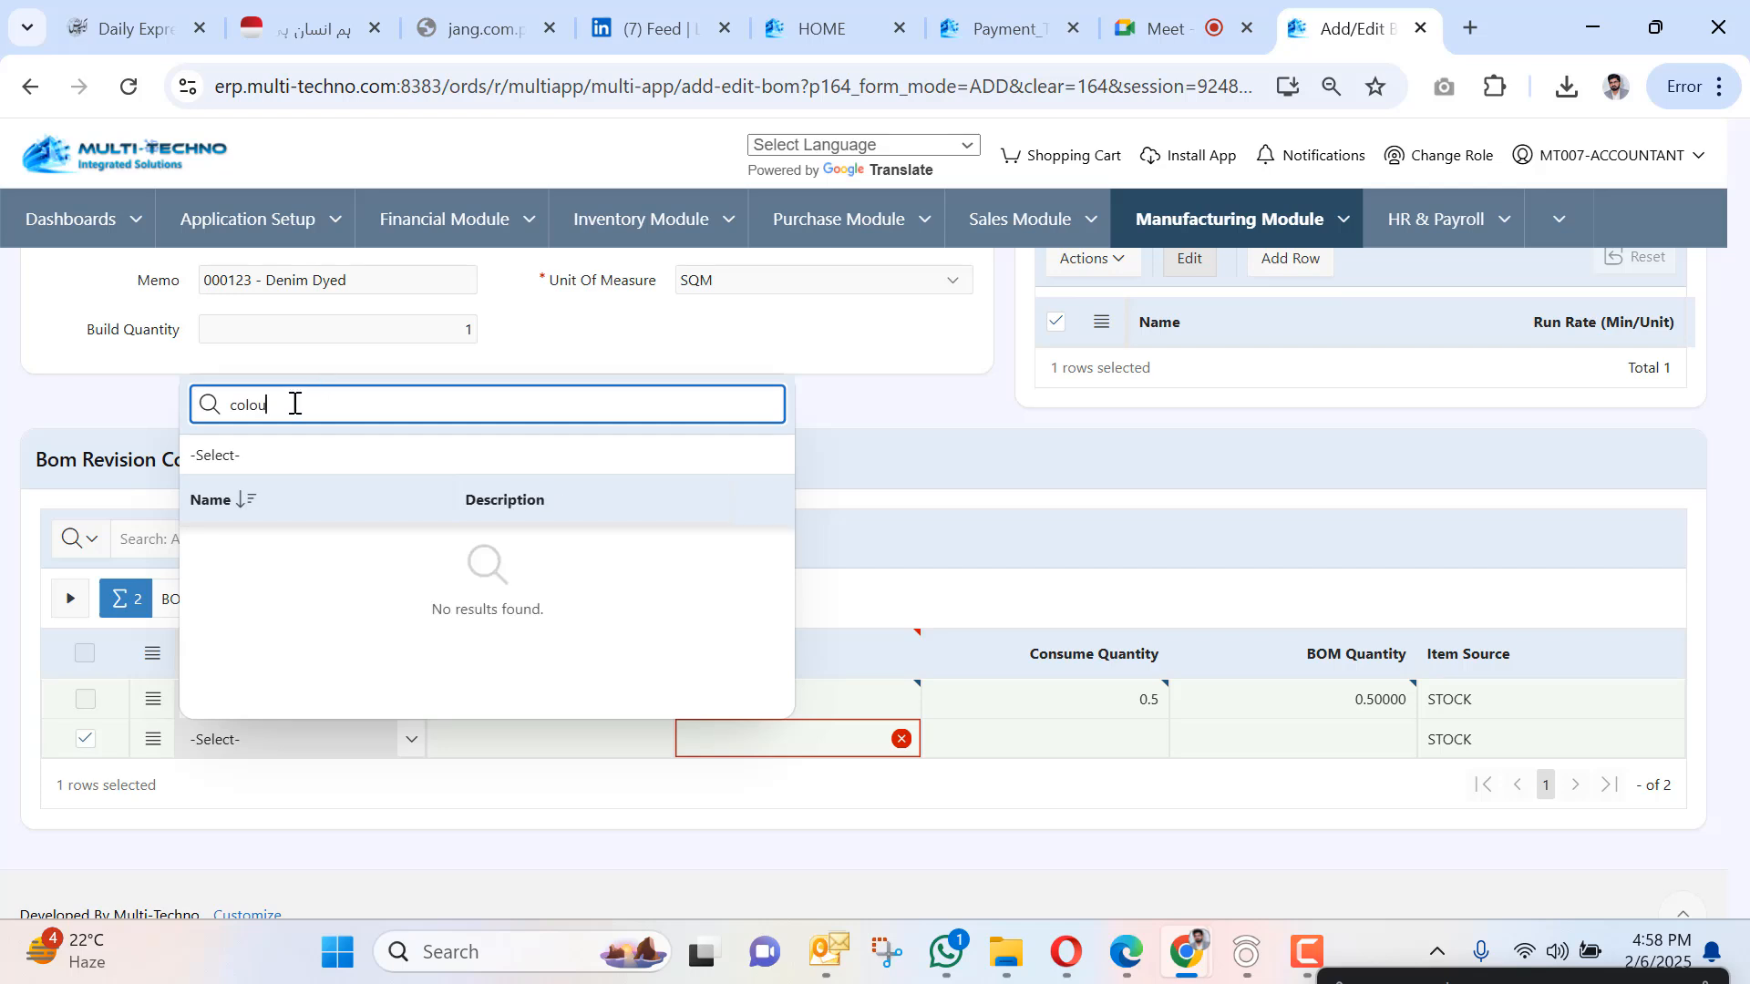
left_click_drag(292, 401, 94, 371)
type("rec")
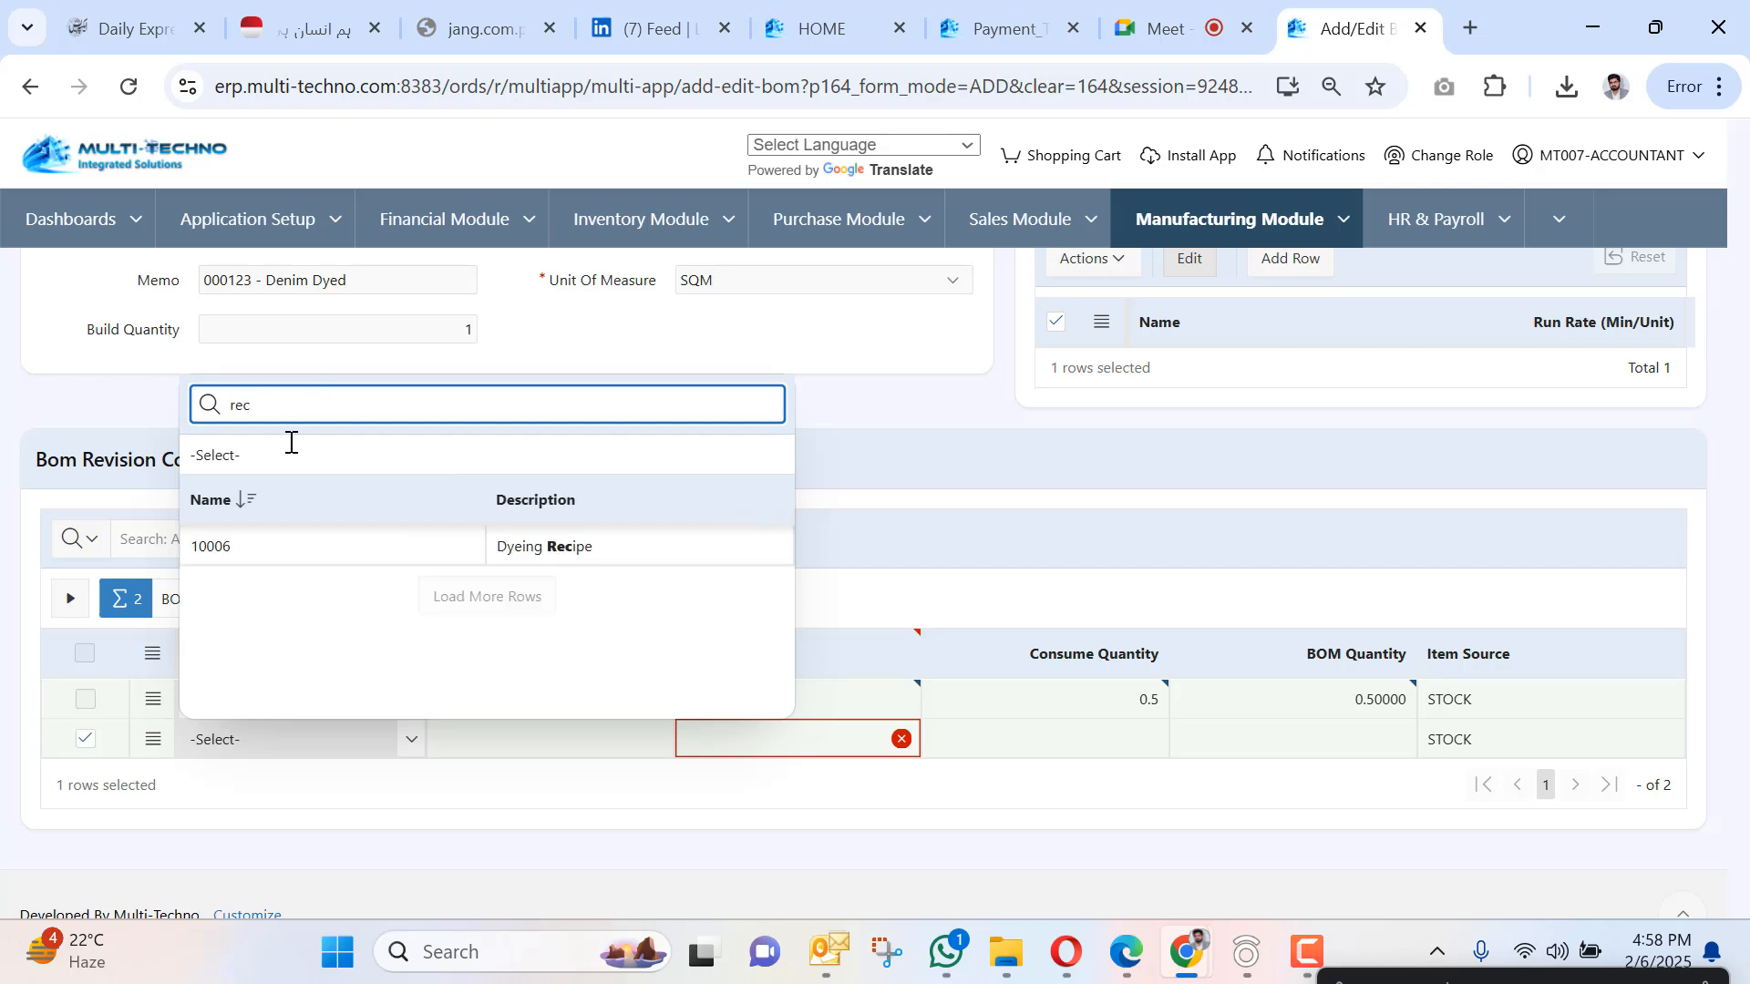
left_click(490, 552)
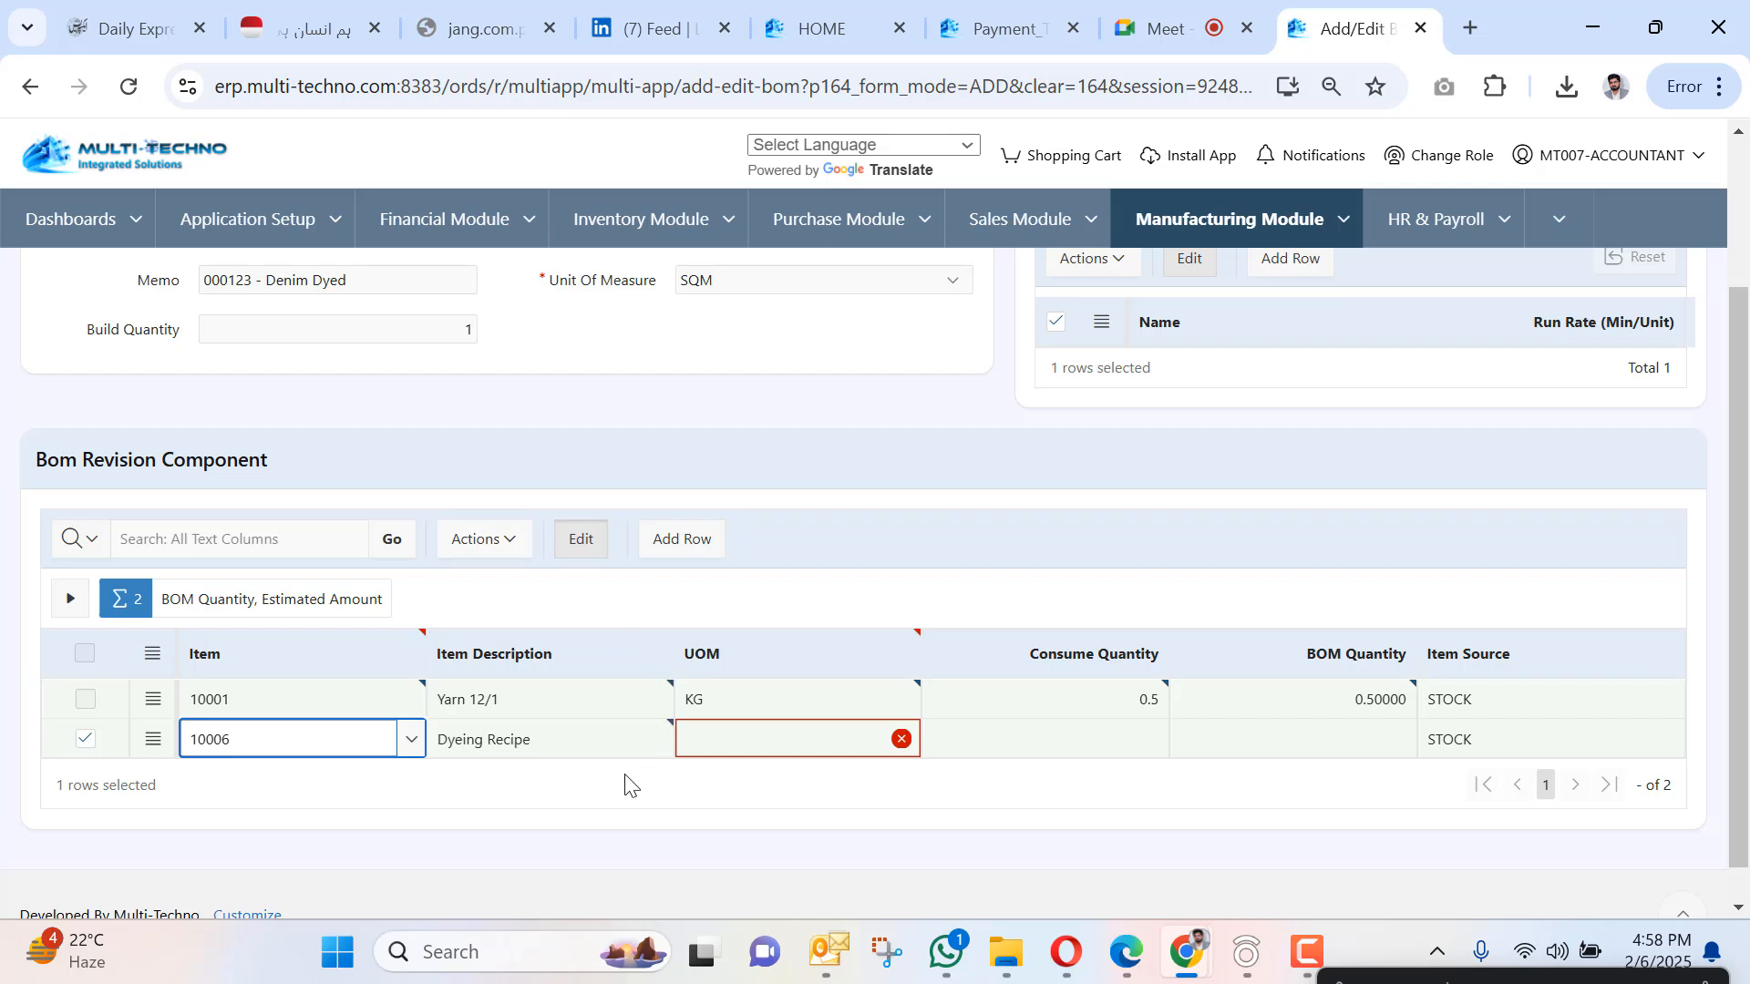
left_click(840, 753)
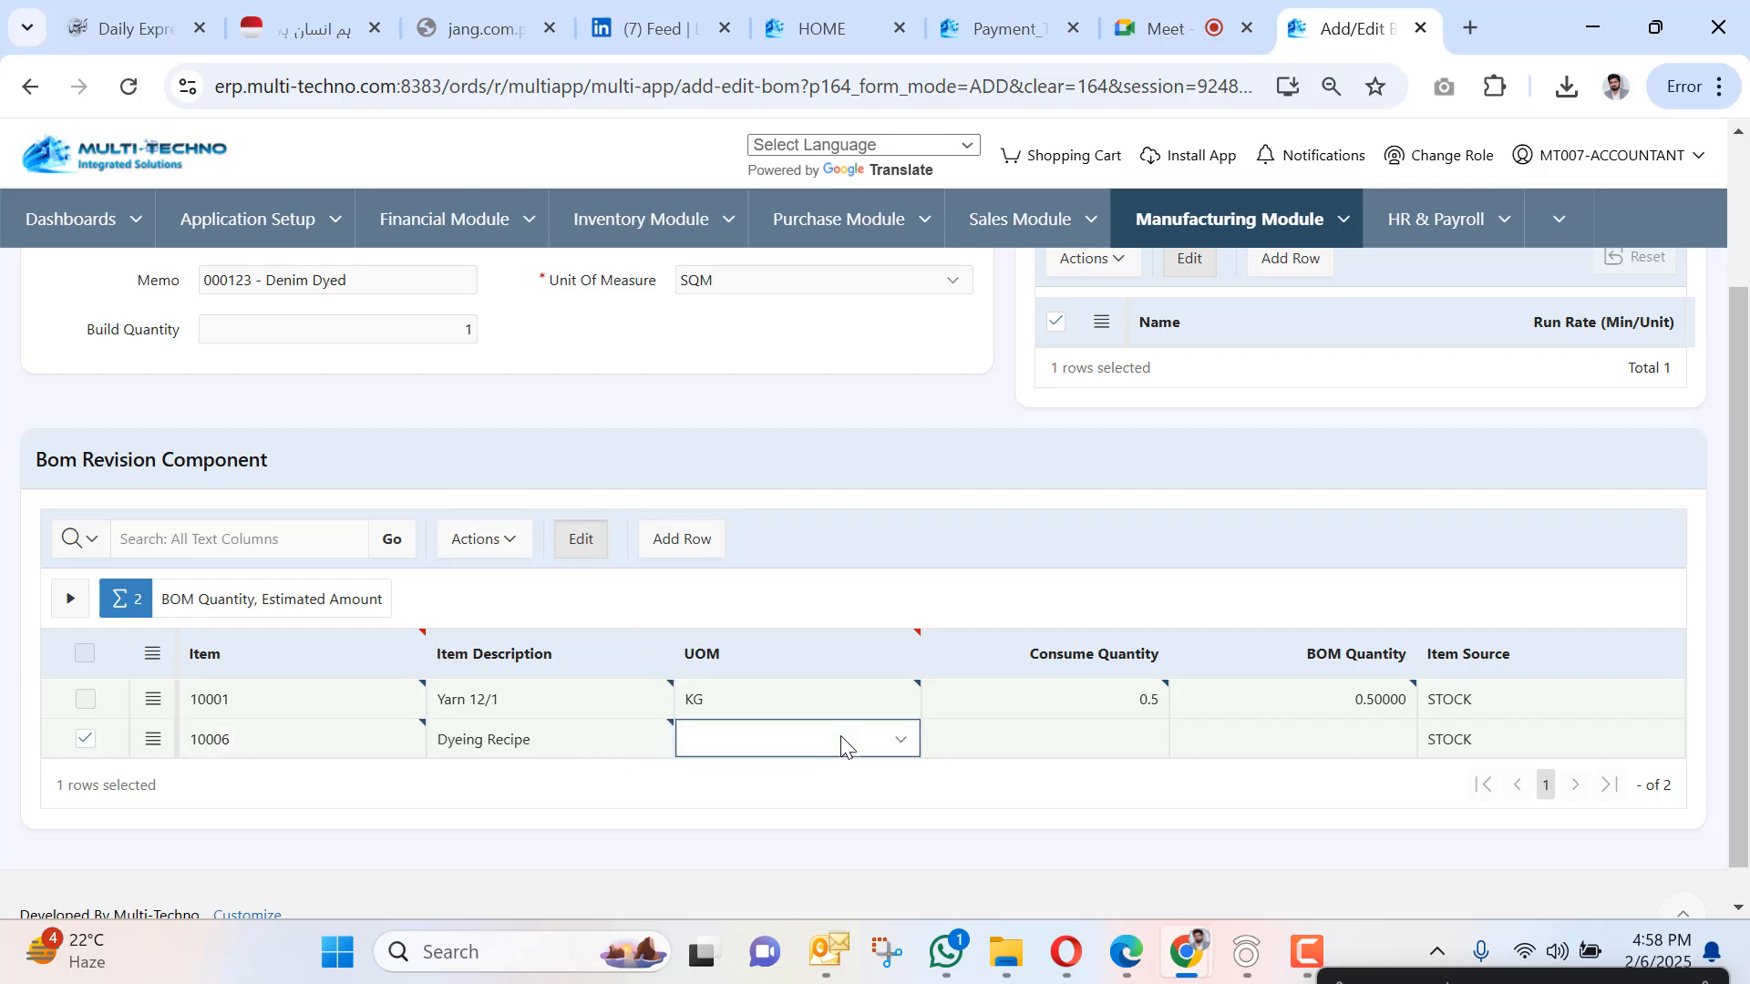
left_click(898, 740)
left_click(796, 838)
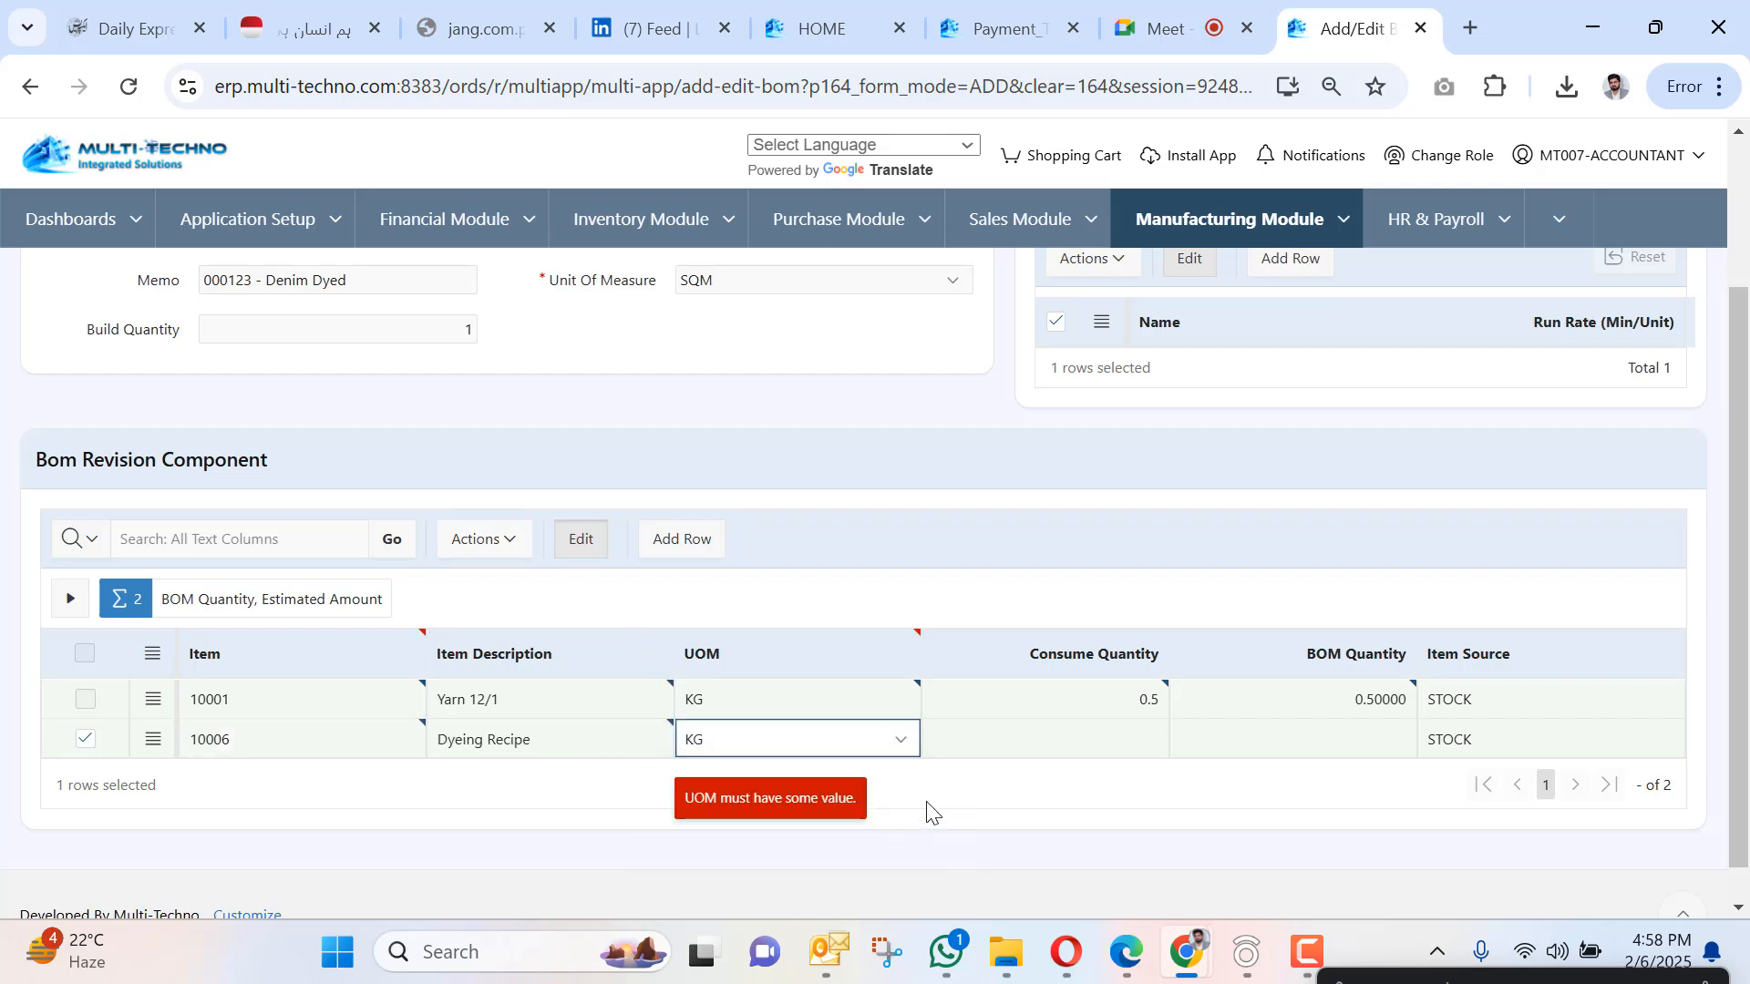
left_click(1028, 741)
type("0.2")
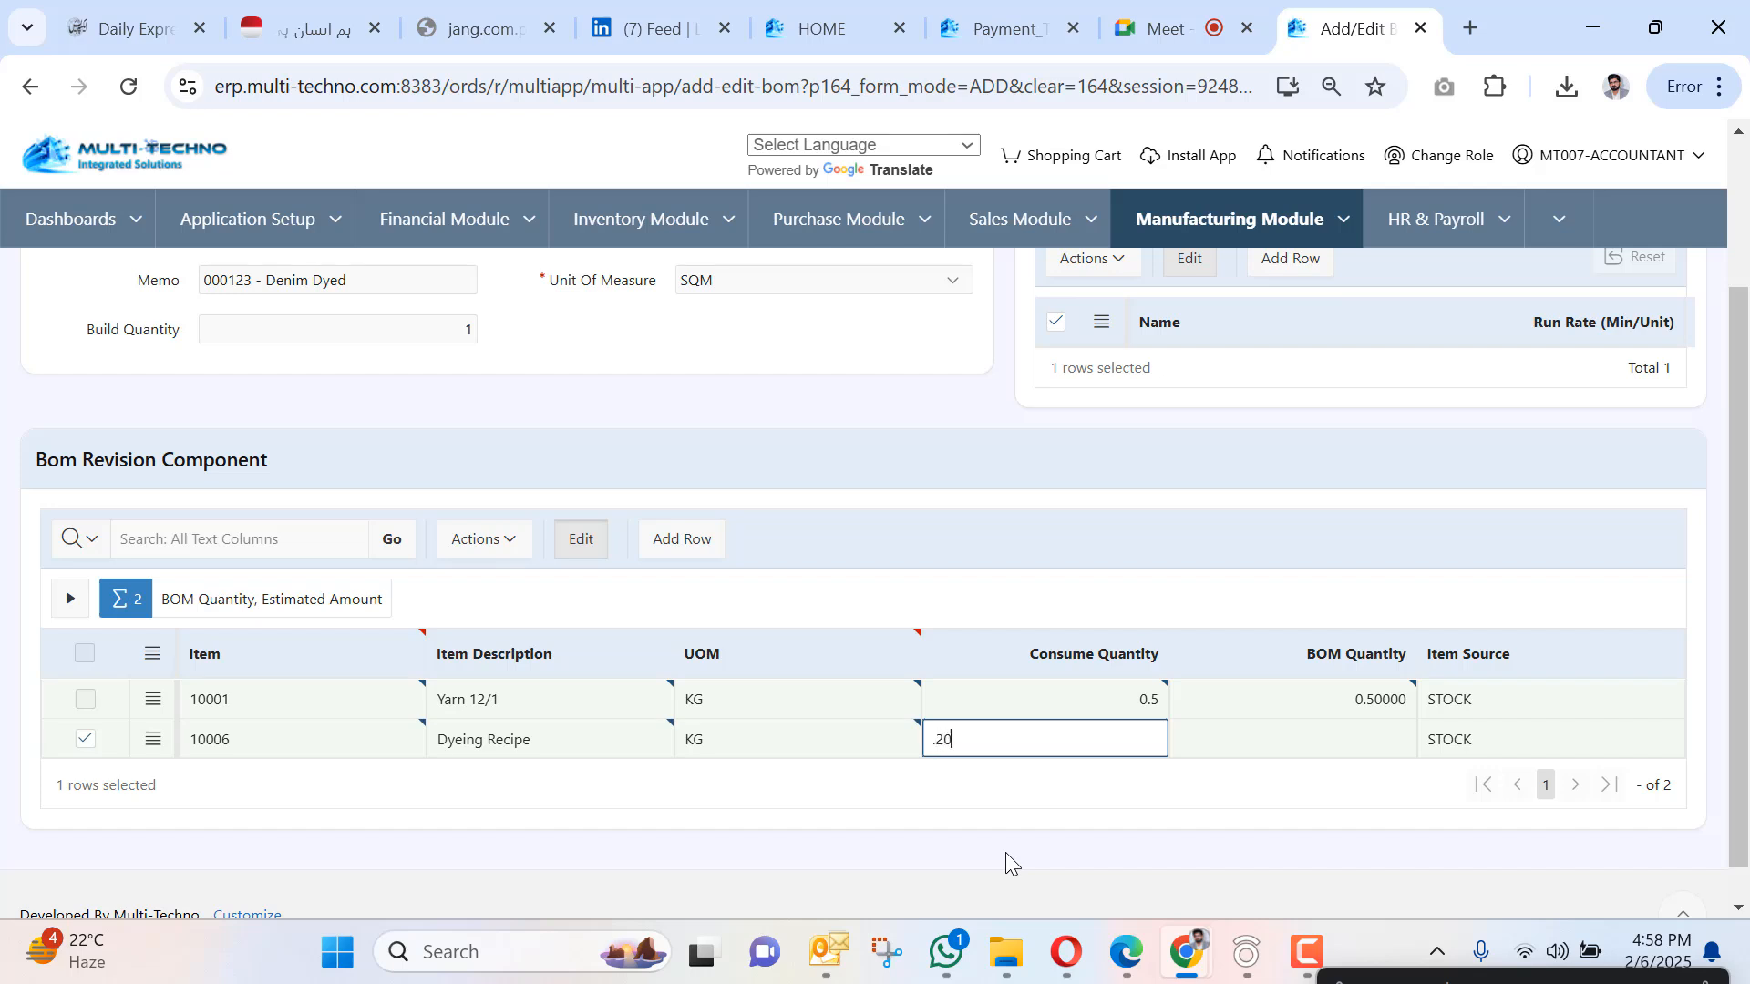
key("Tab")
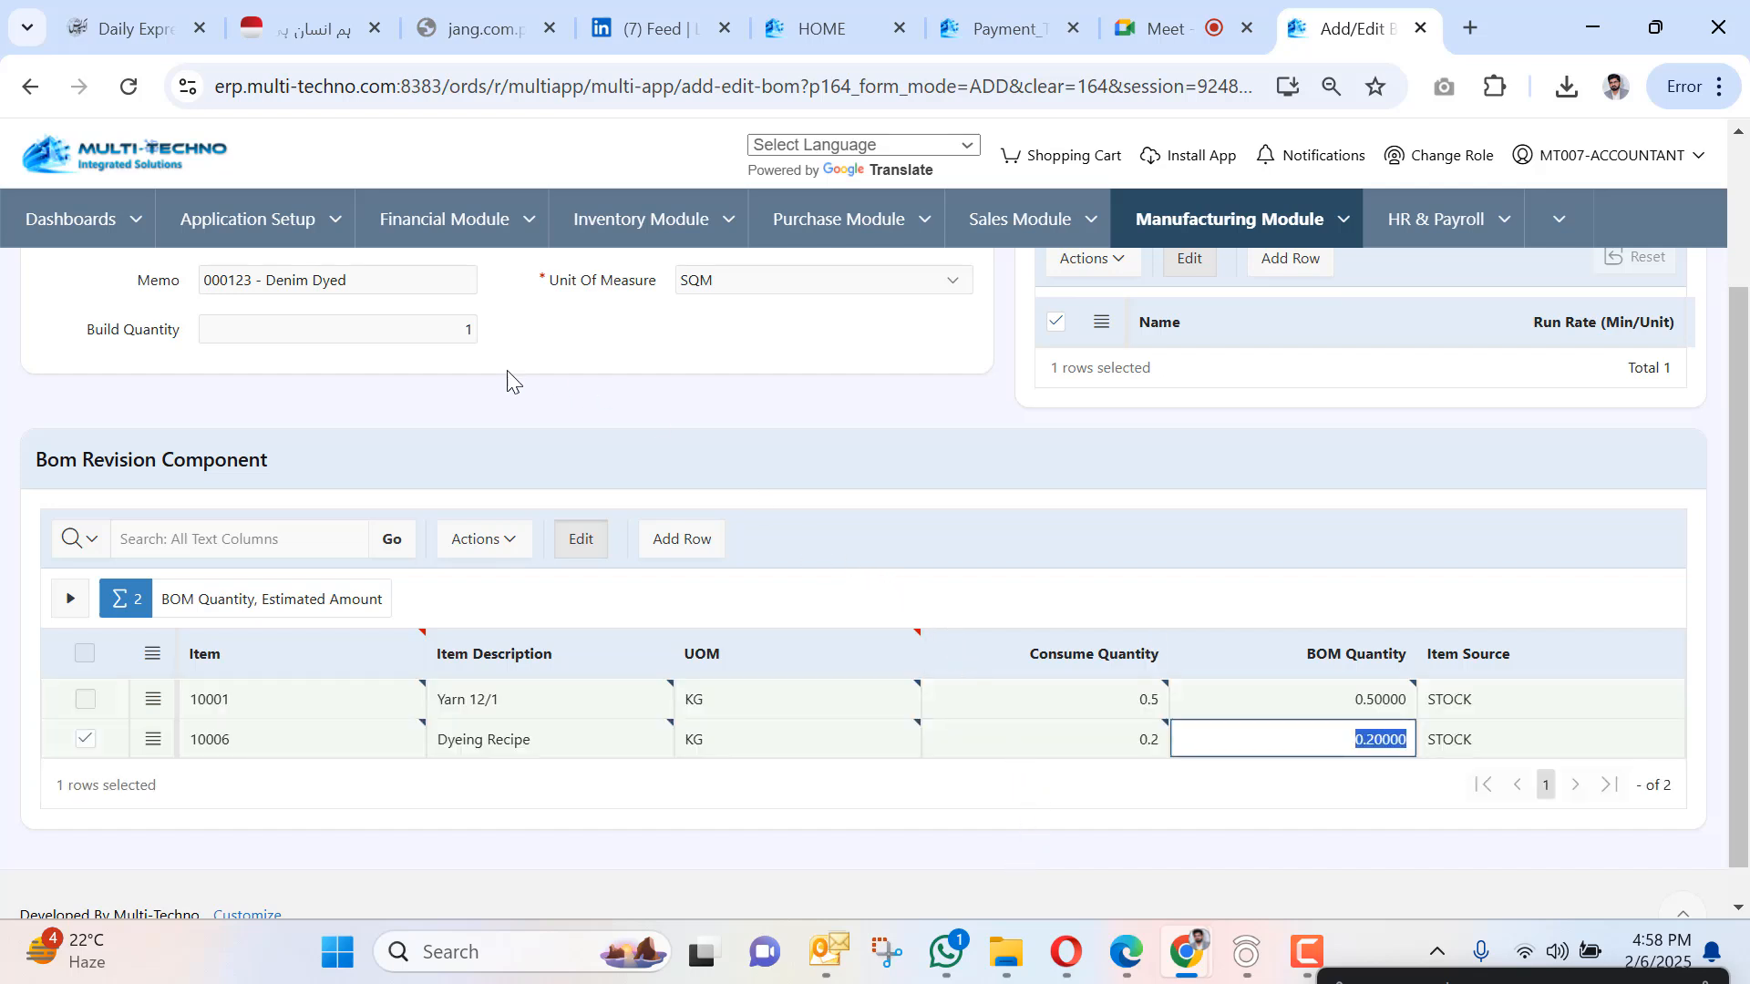
scroll(228, 328, "up", 2)
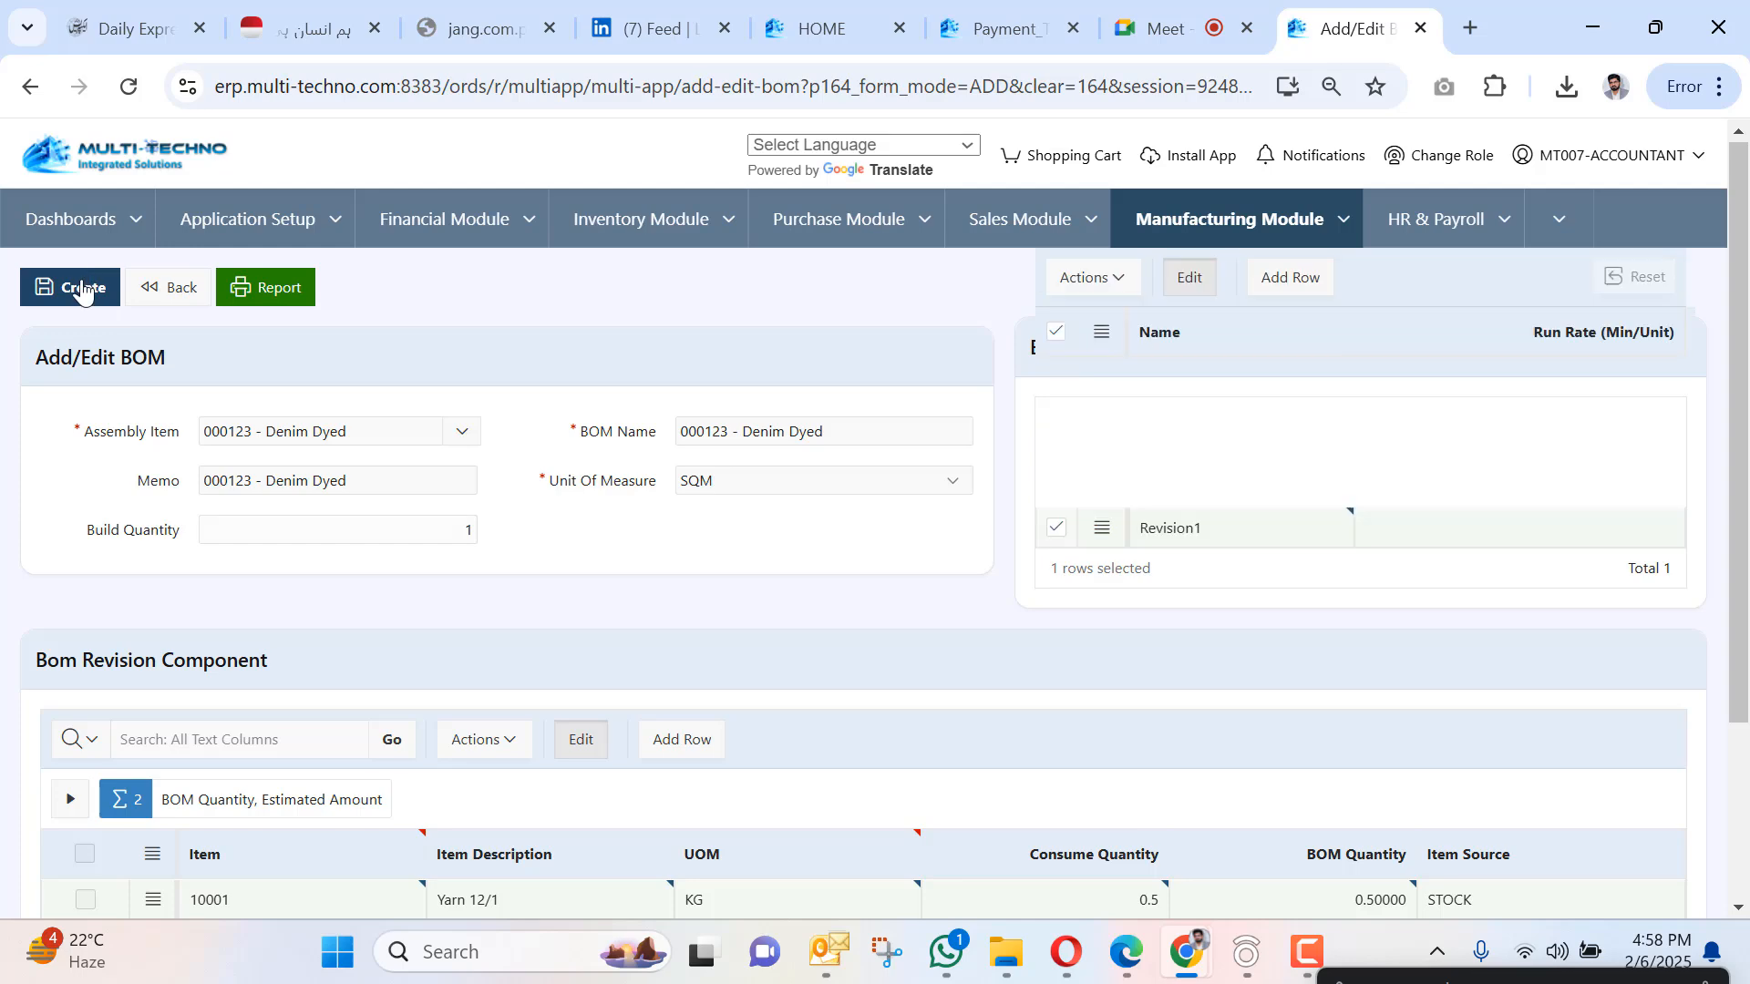
Preview the Denim Dyed Bill of Material report, priced at 161.5 per unit, then close it.
scroll(453, 666, "down", 3)
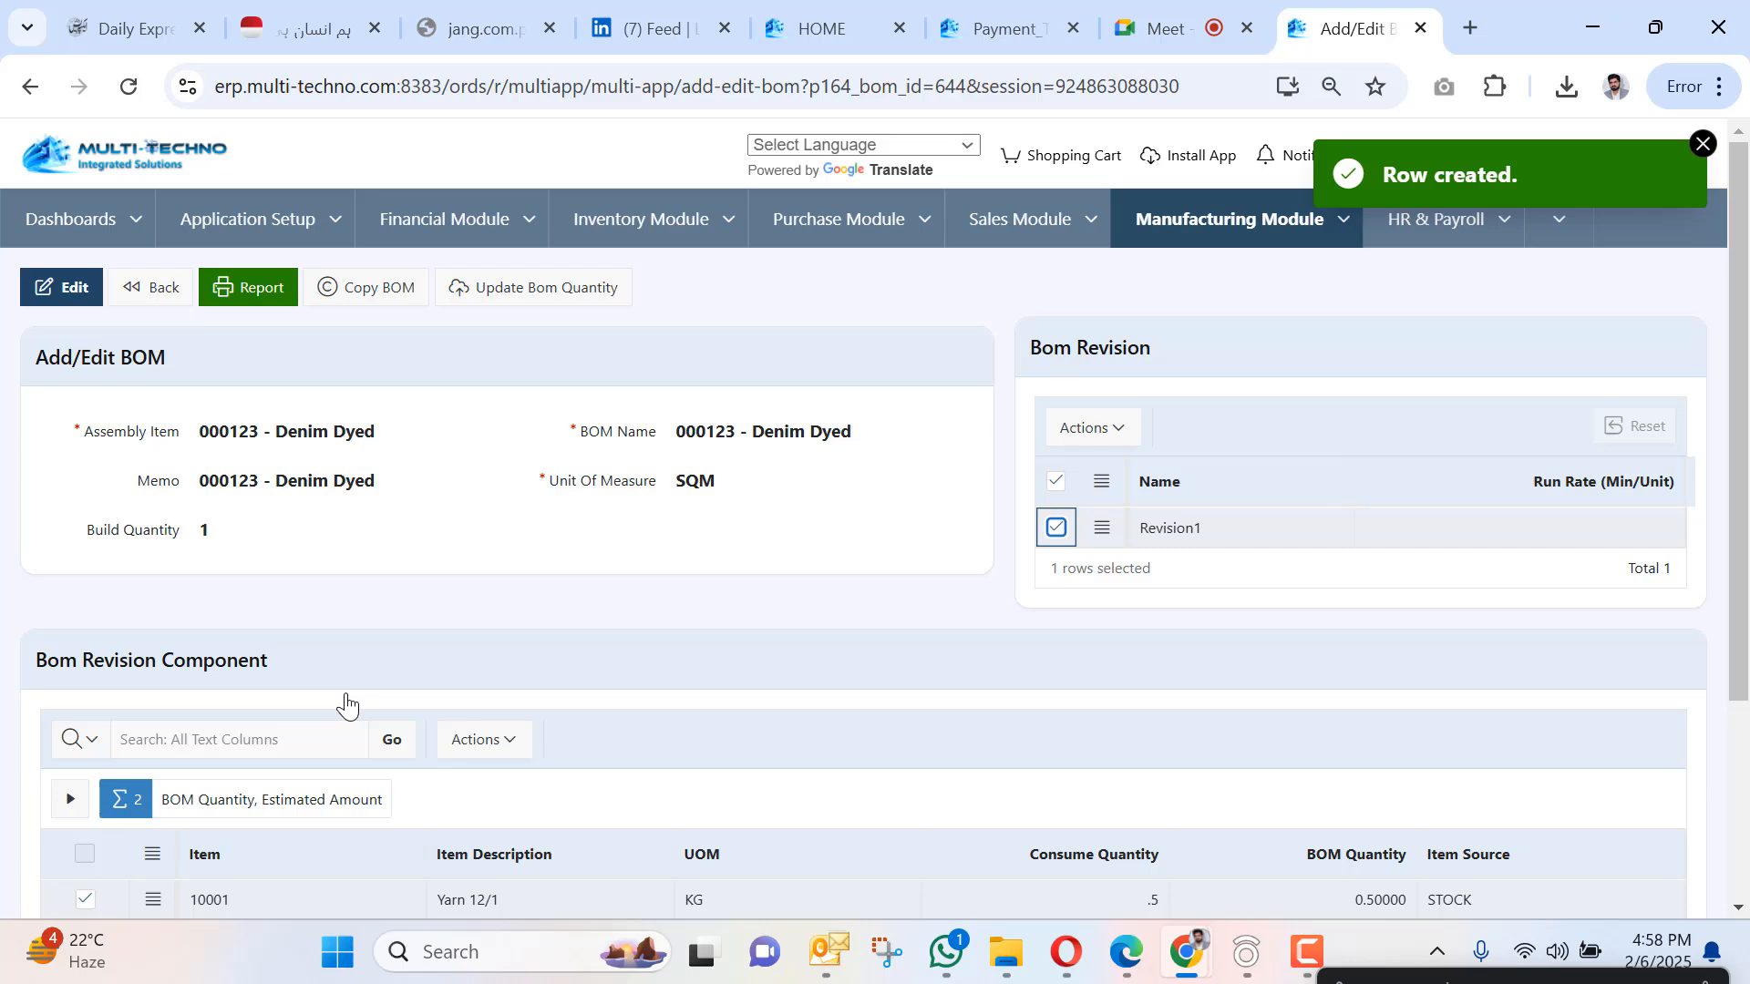
scroll(392, 529, "down", 3)
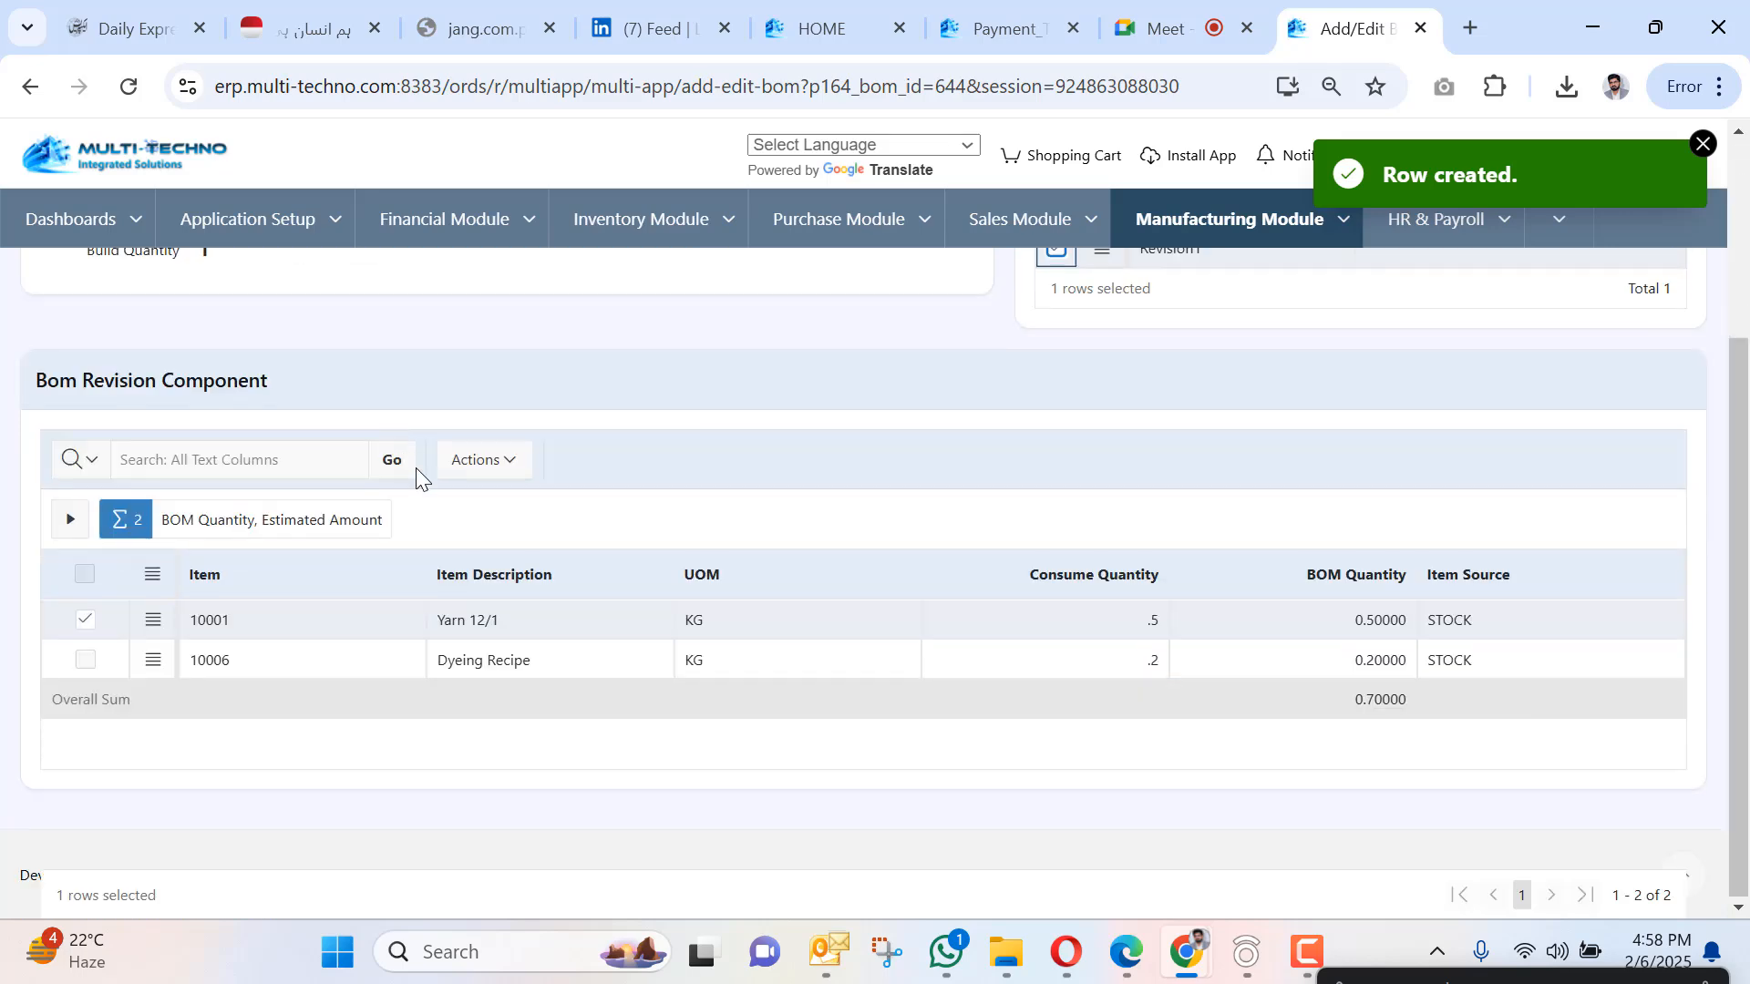
scroll(371, 418, "up", 3)
left_click(258, 291)
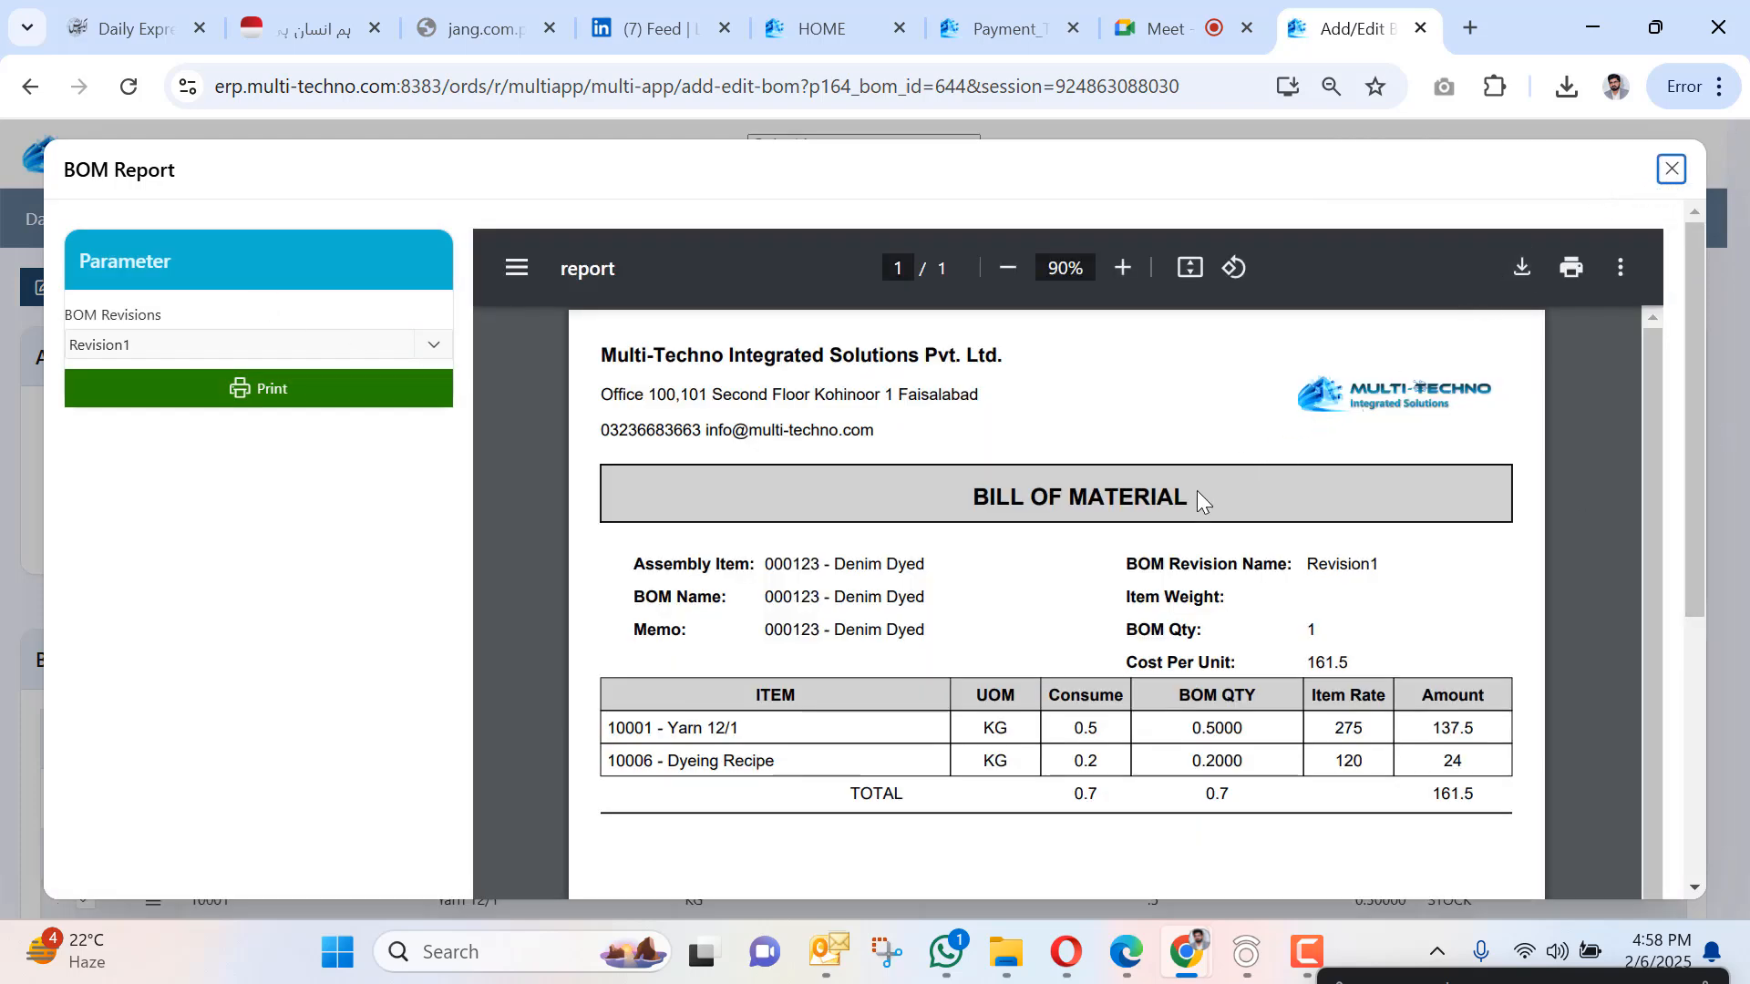
left_click(1672, 169)
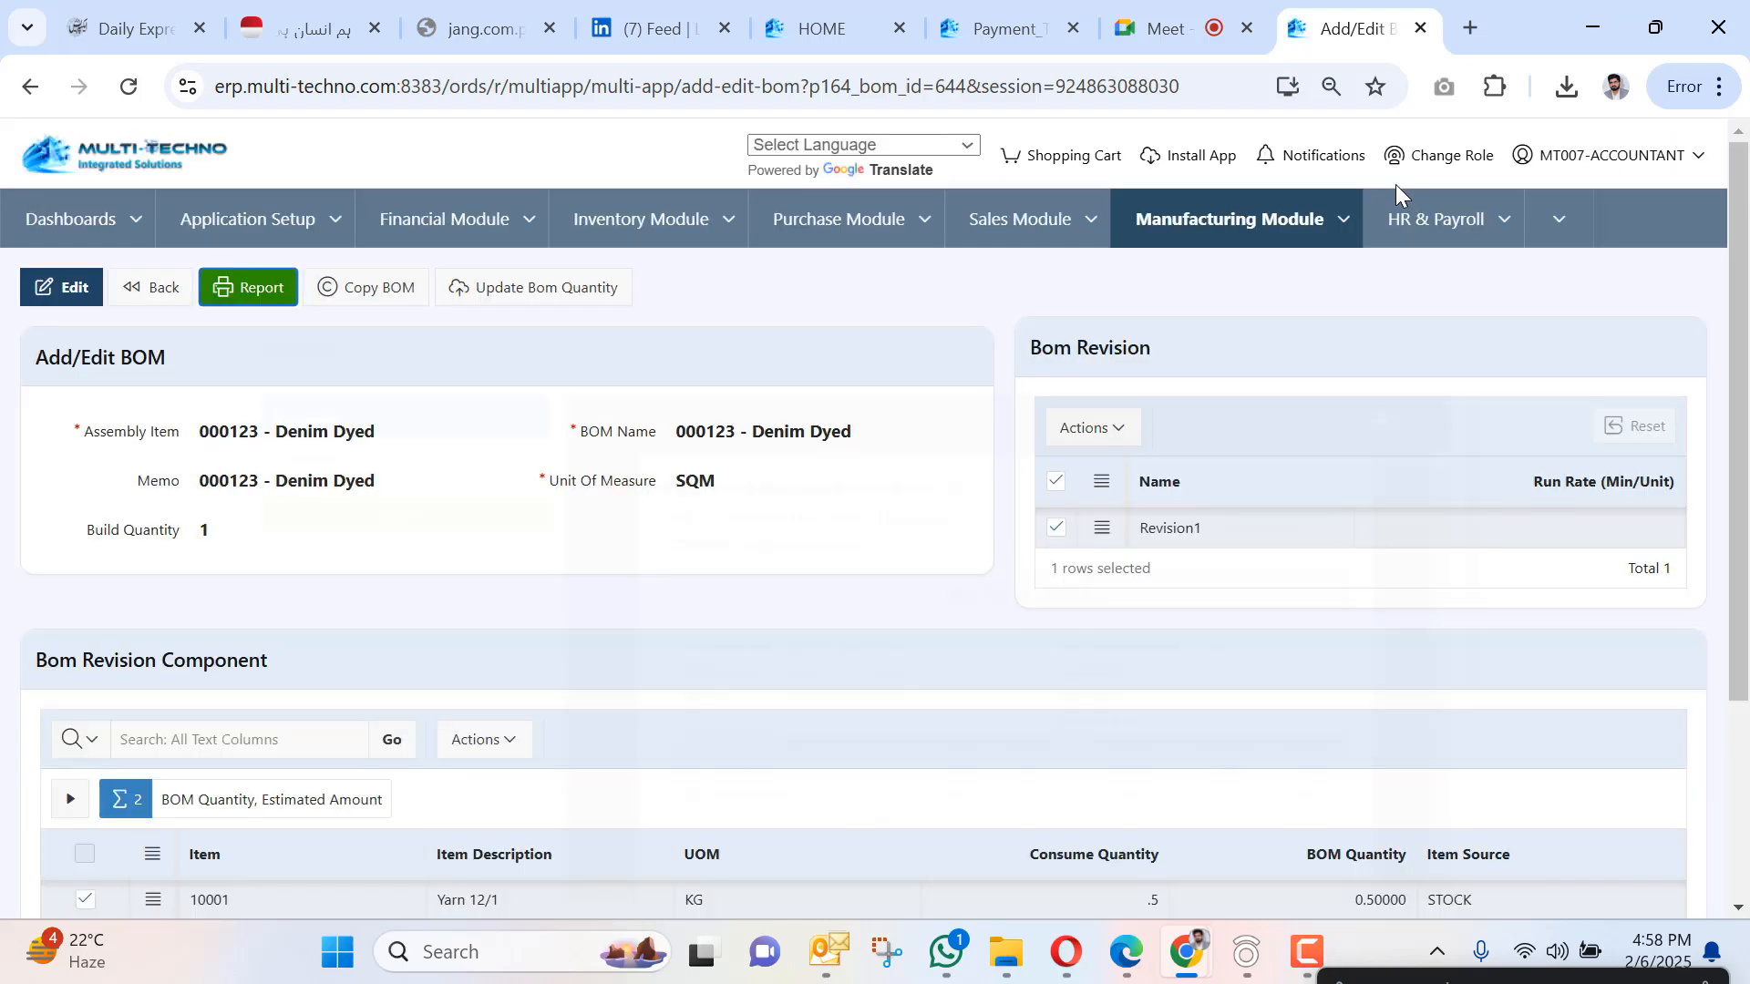
Select SO-000053 under Pending SO for Discrete Work Order and create a work order from it.
left_click(1332, 226)
mouse_move(1308, 342)
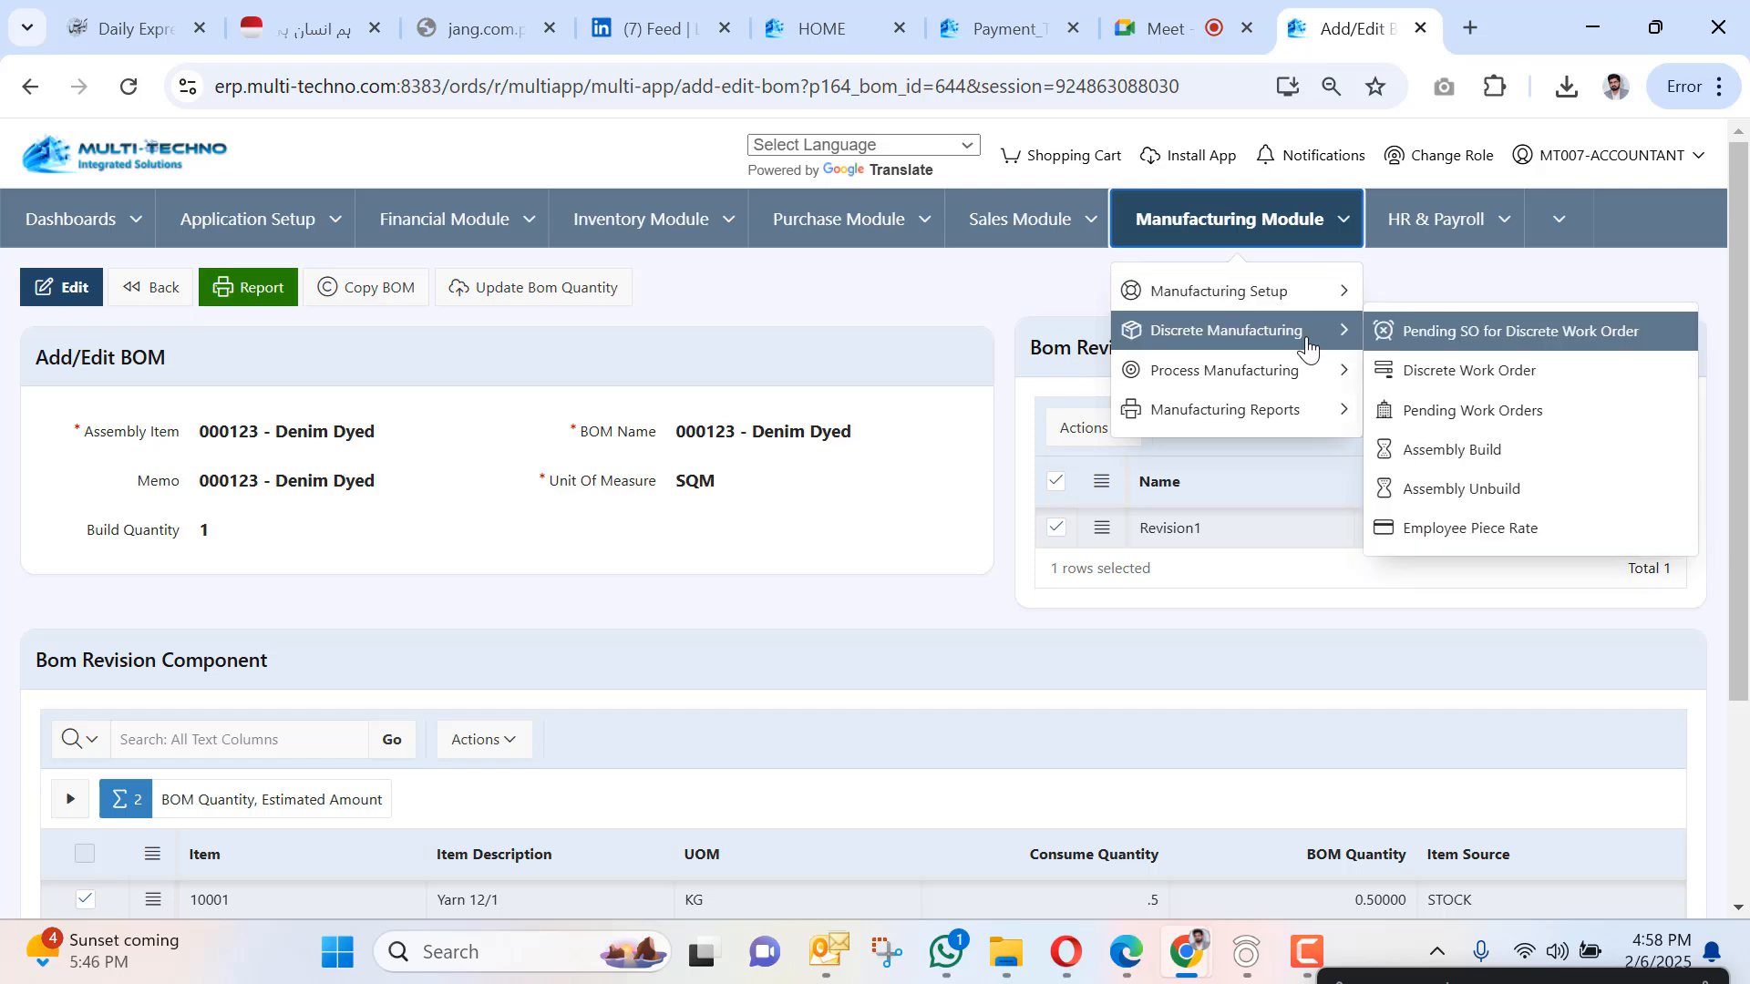
left_click(1449, 346)
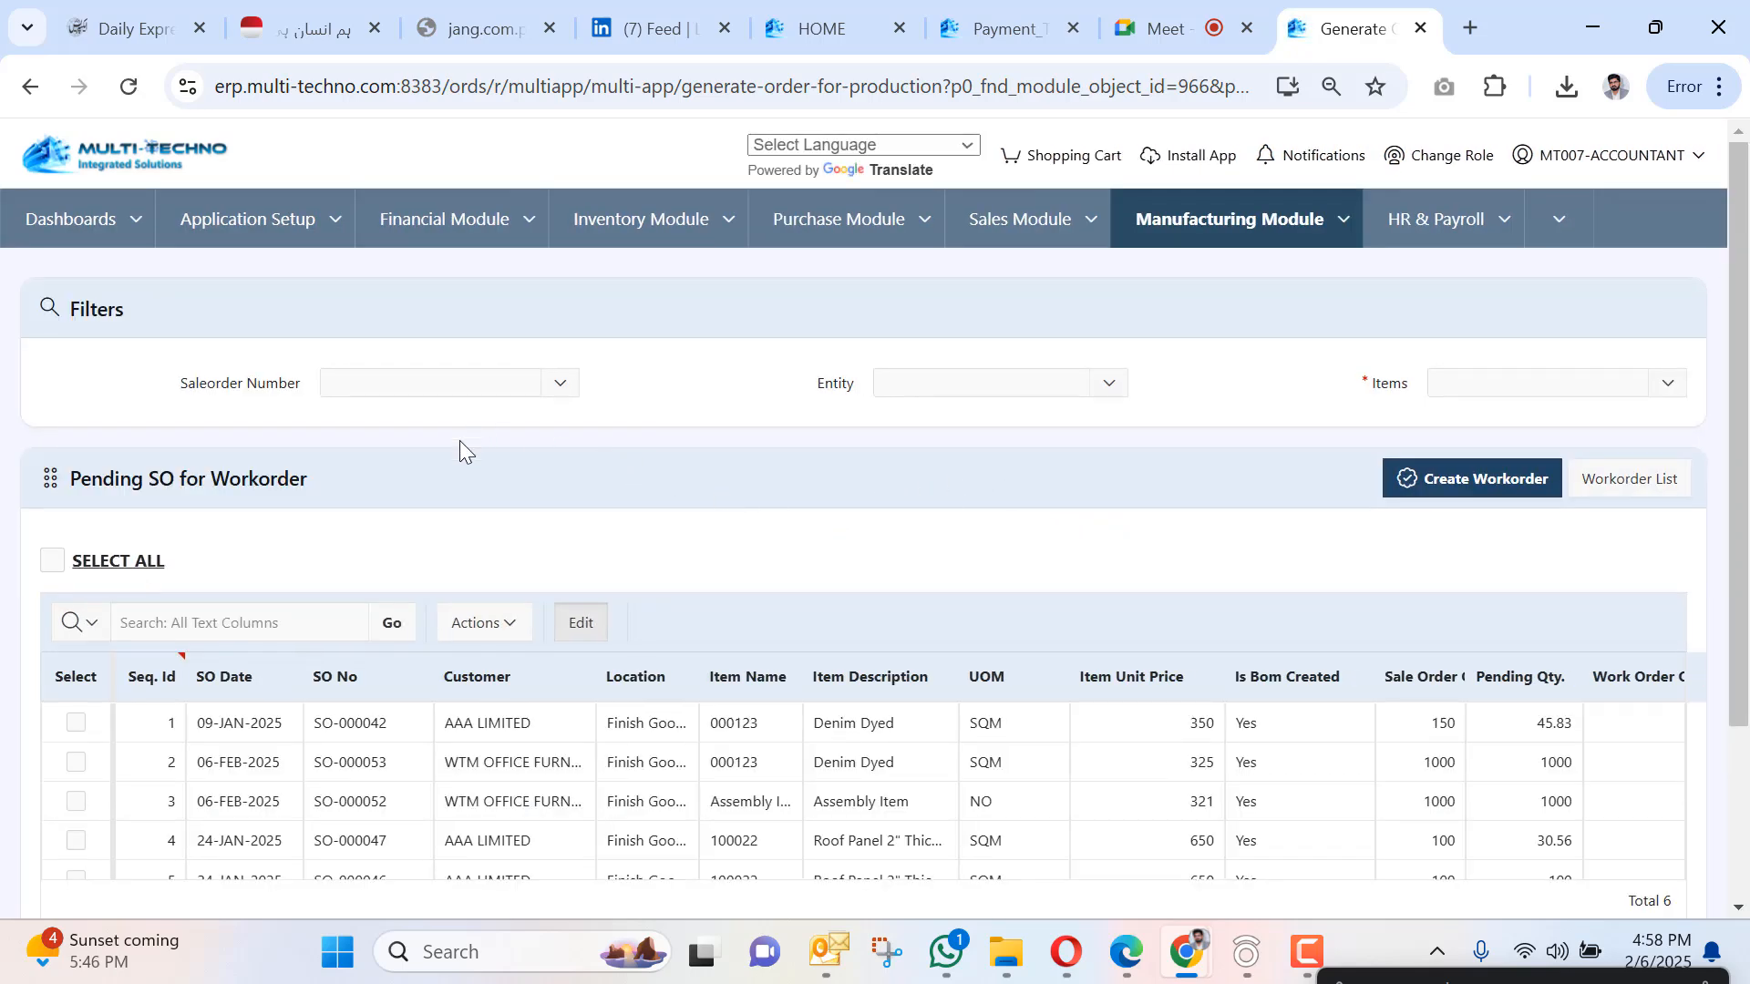
scroll(432, 510, "down", 1)
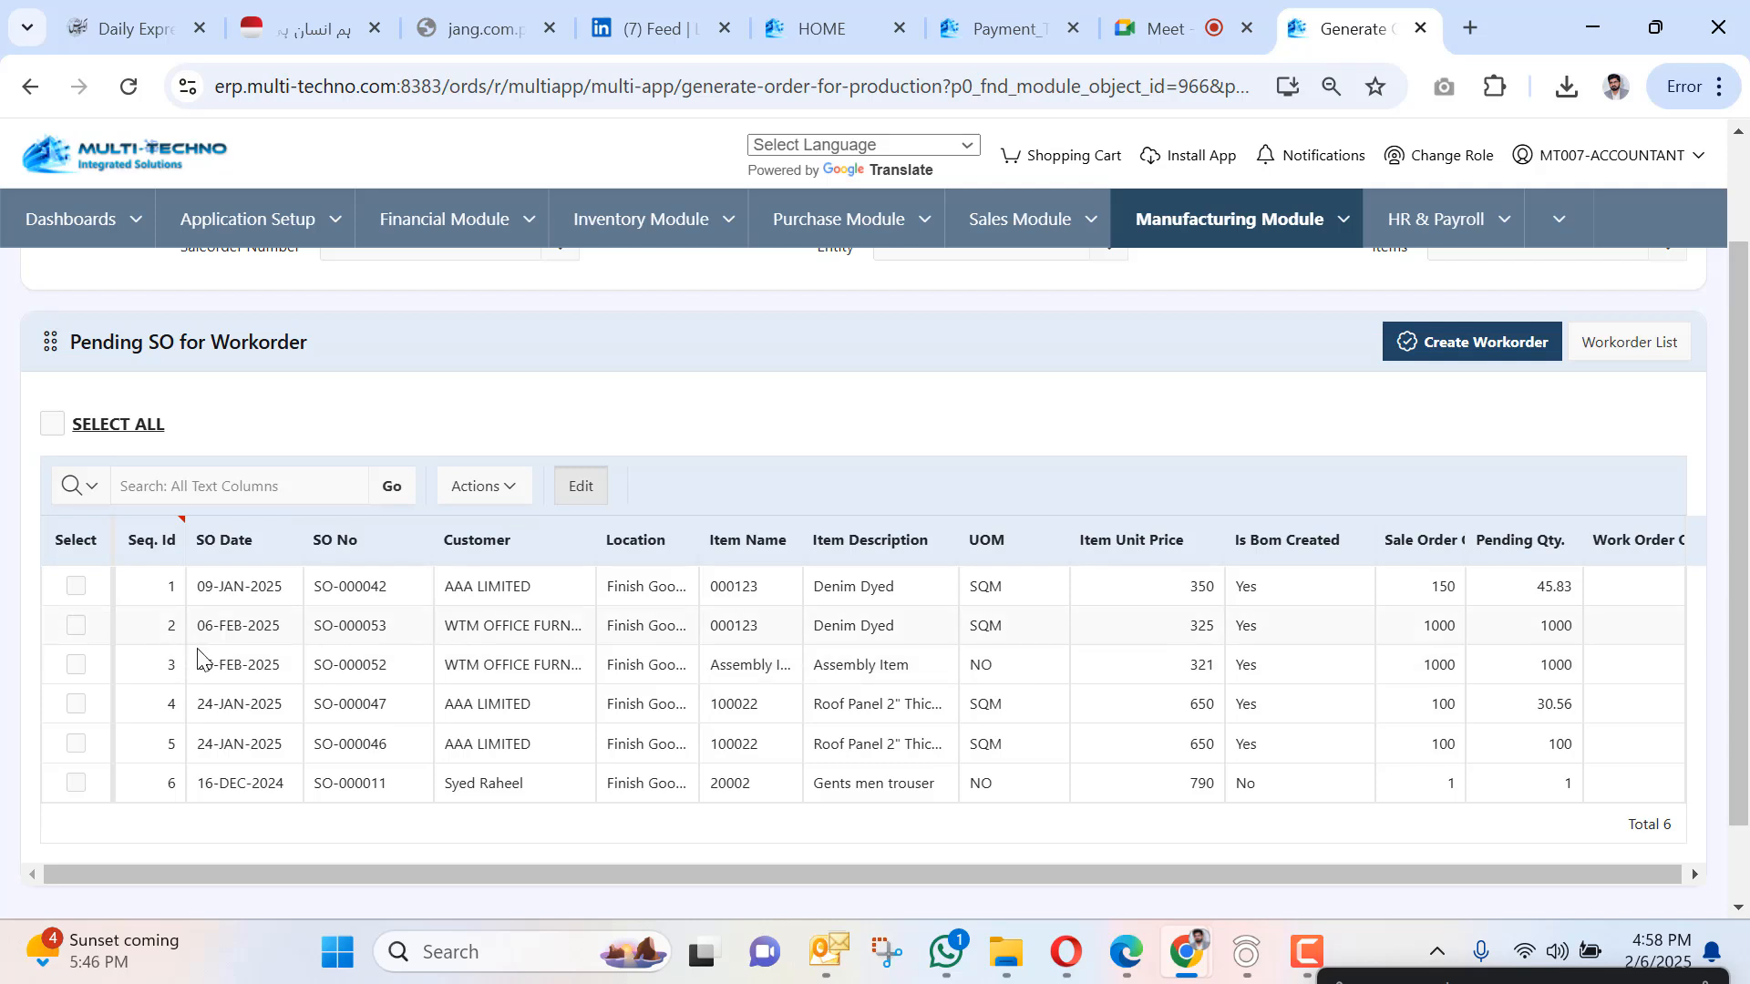
left_click(76, 625)
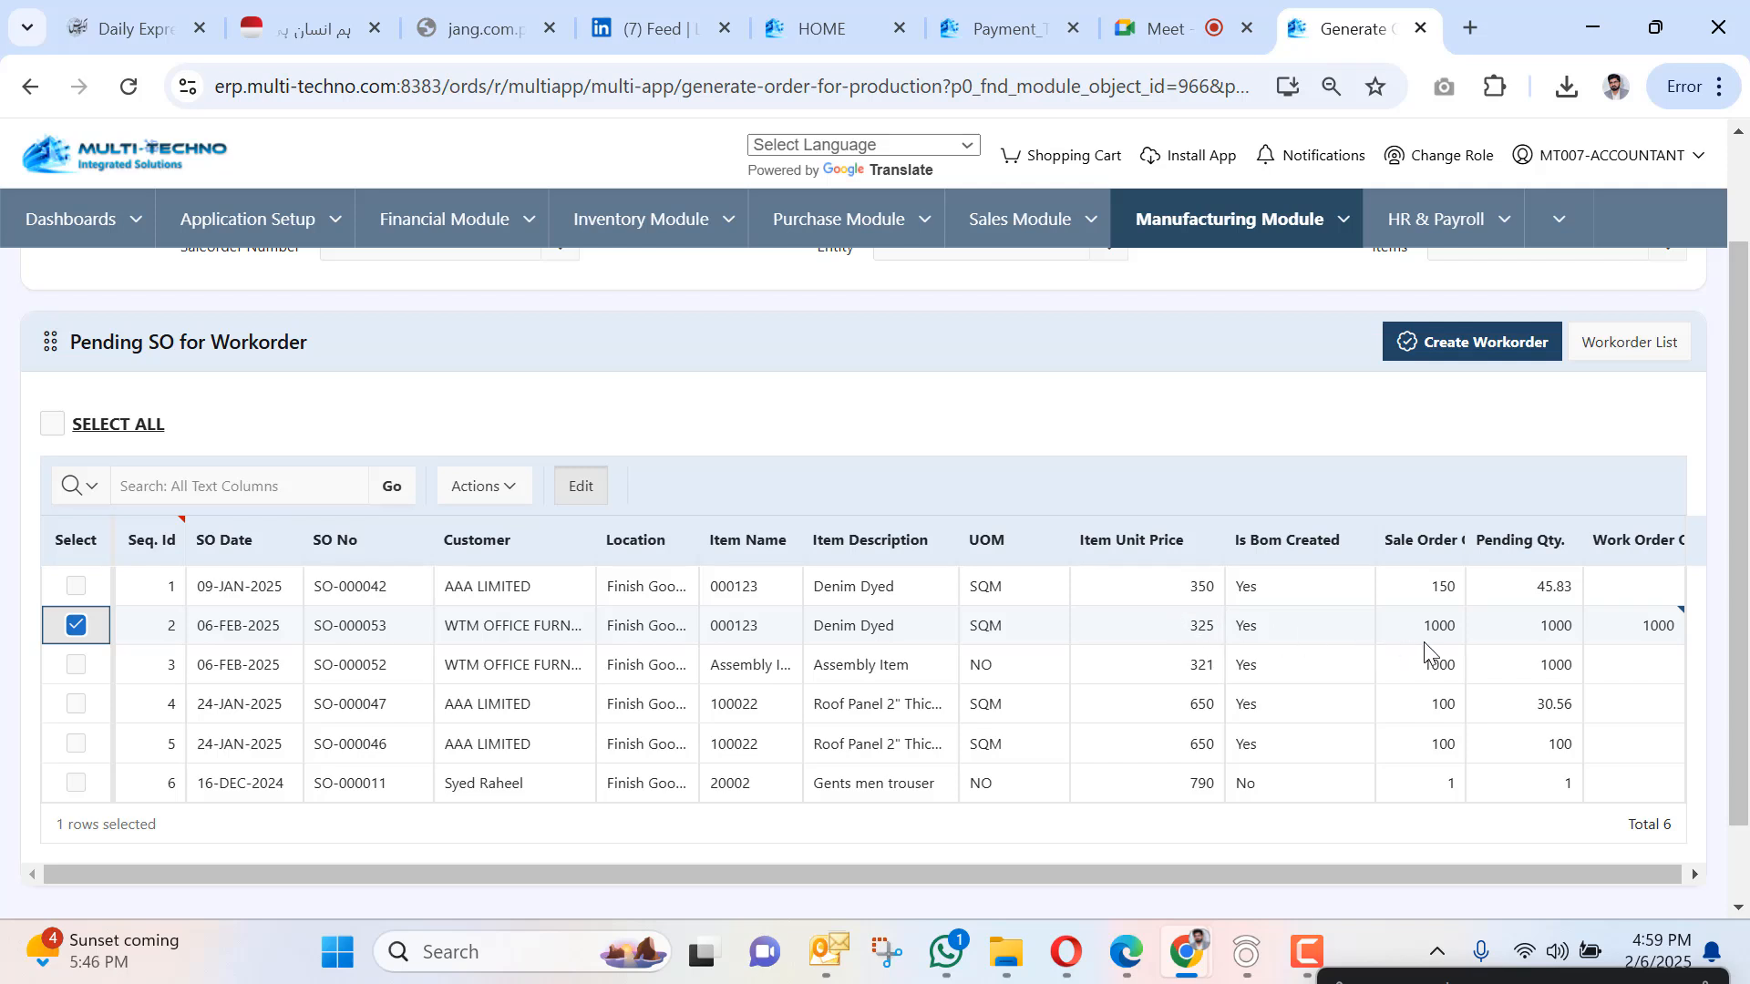
left_click(1481, 342)
left_click(983, 572)
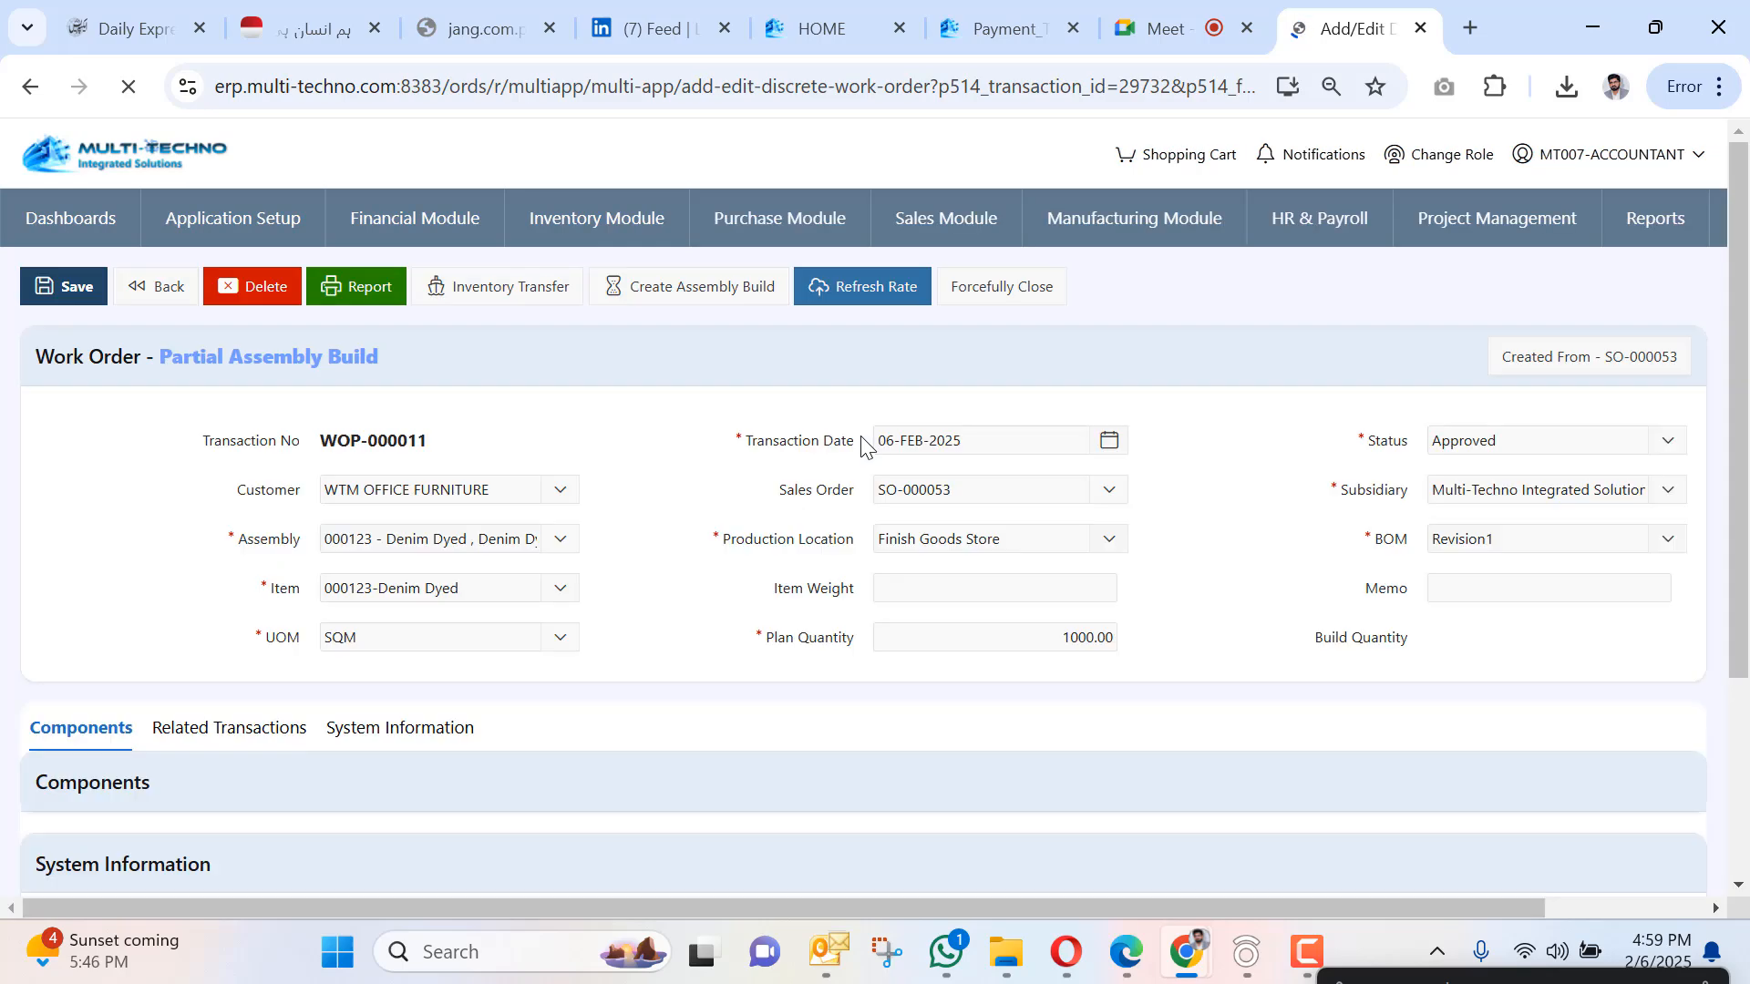
Save work order WOP-000011 after reviewing its Components grid.
scroll(736, 426, "down", 3)
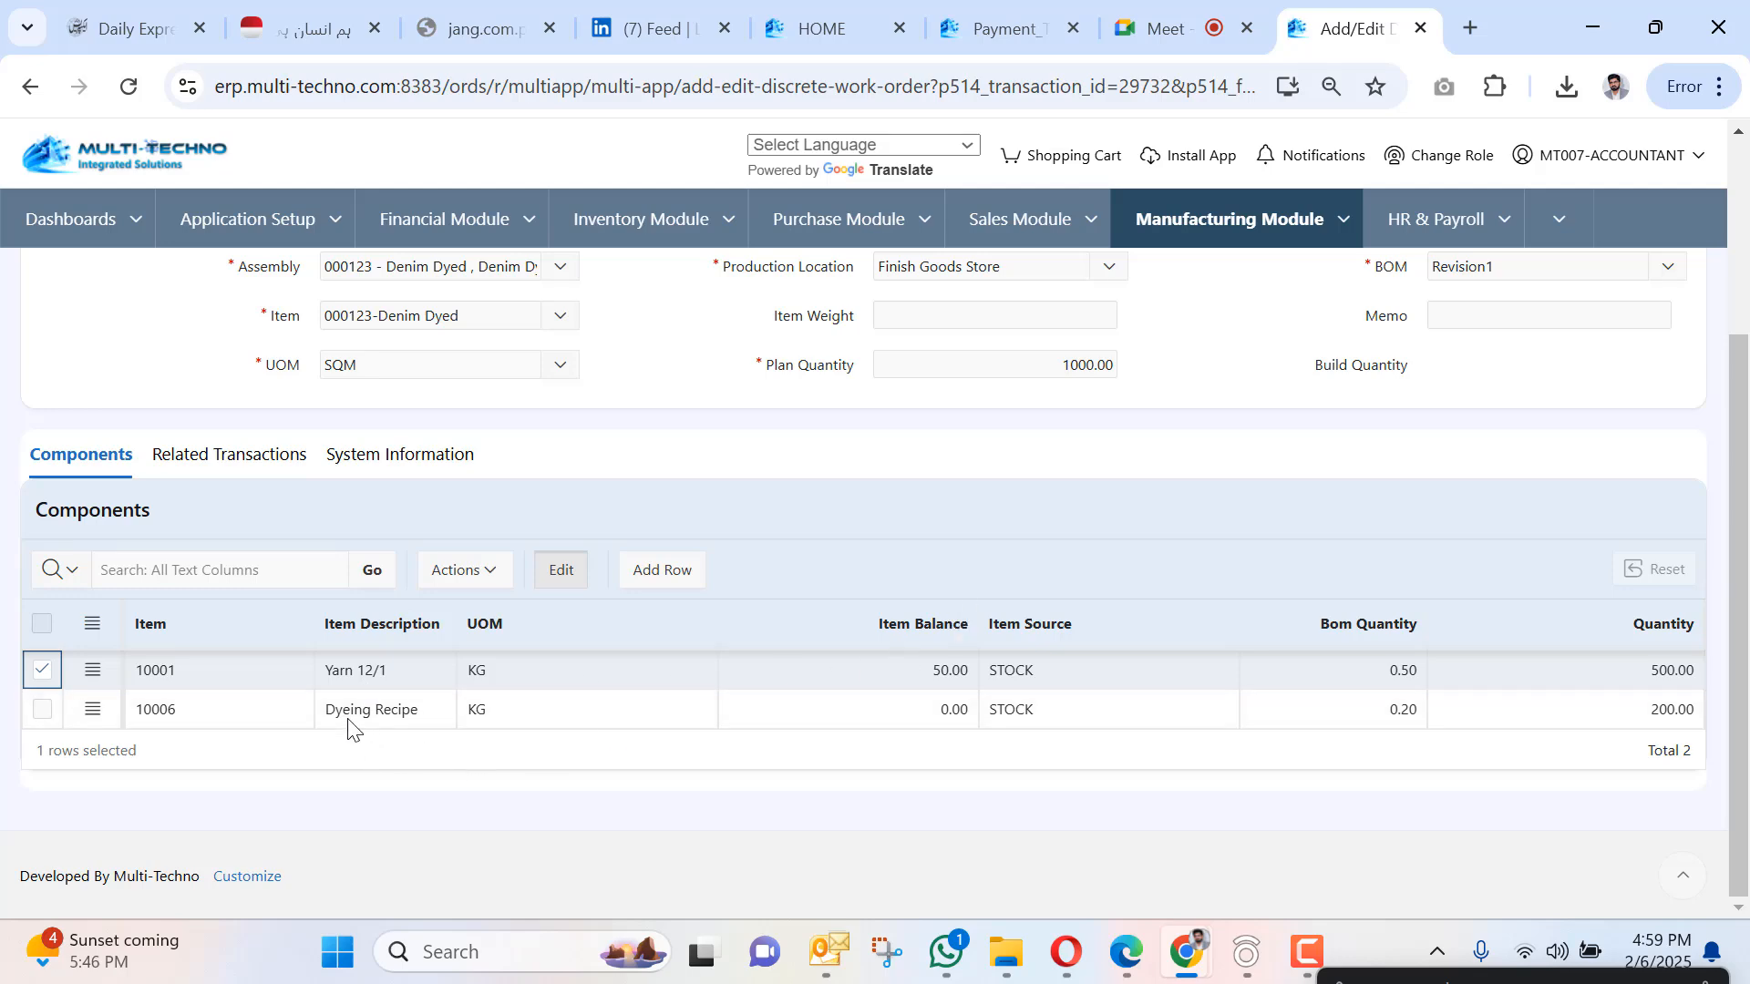
scroll(422, 605, "up", 3)
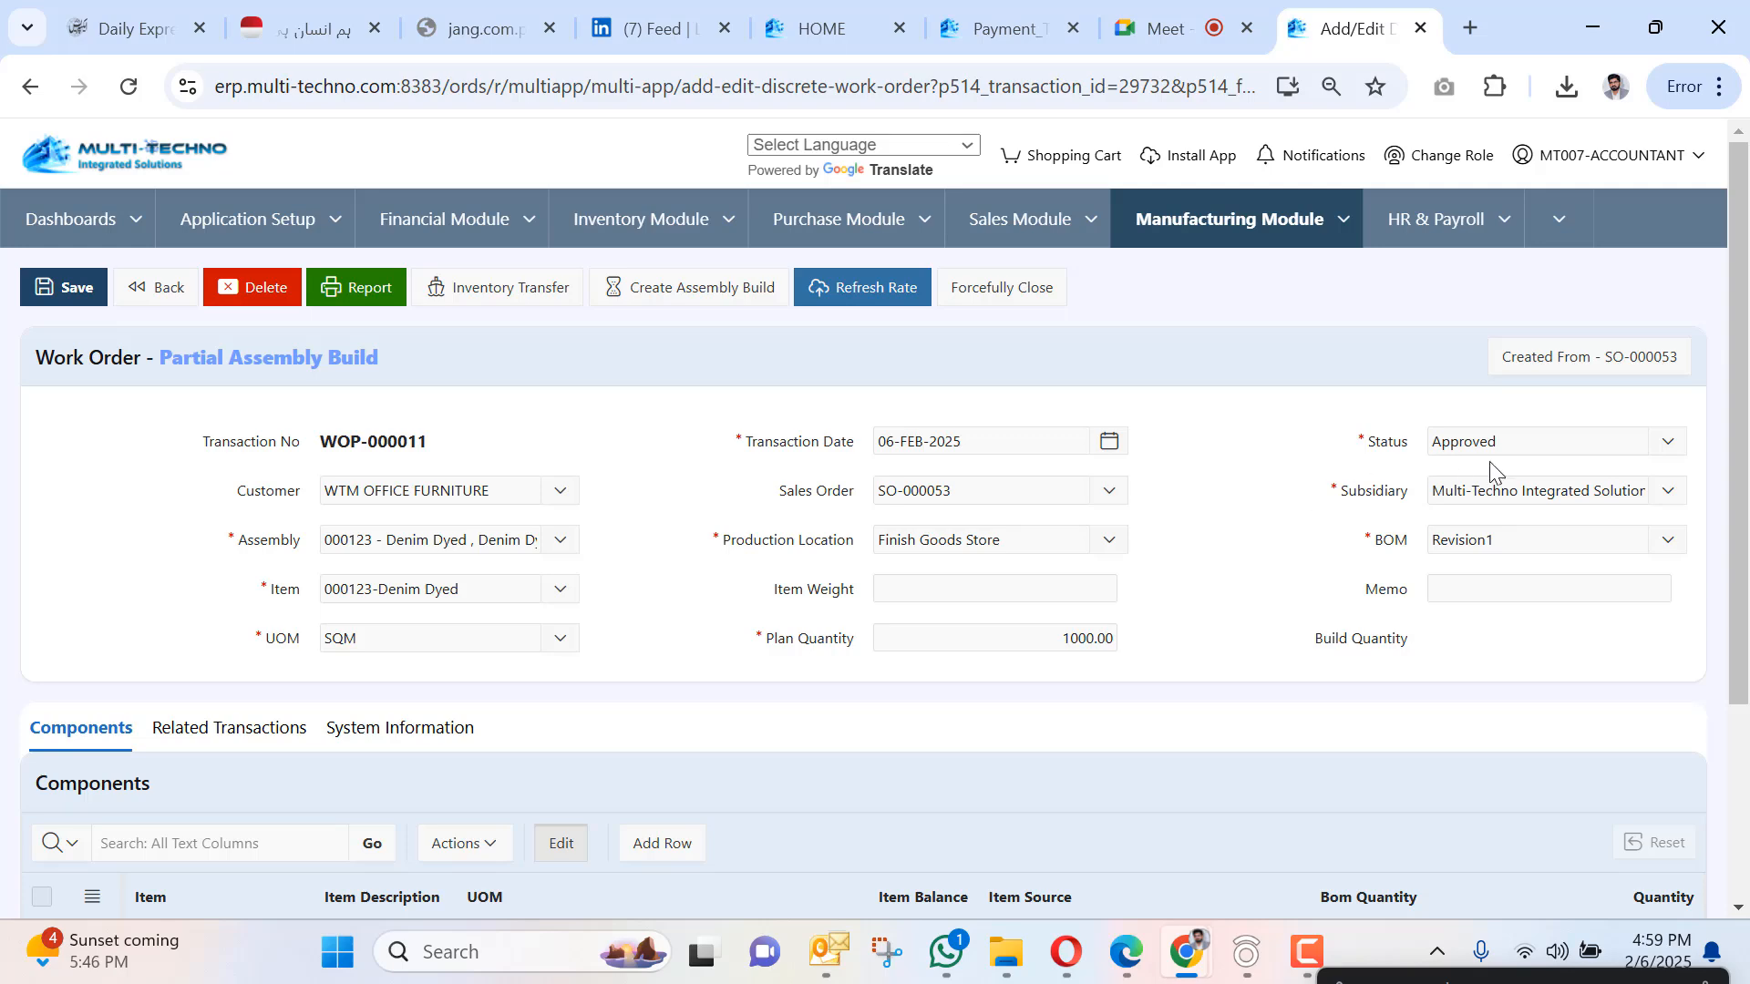
left_click(75, 307)
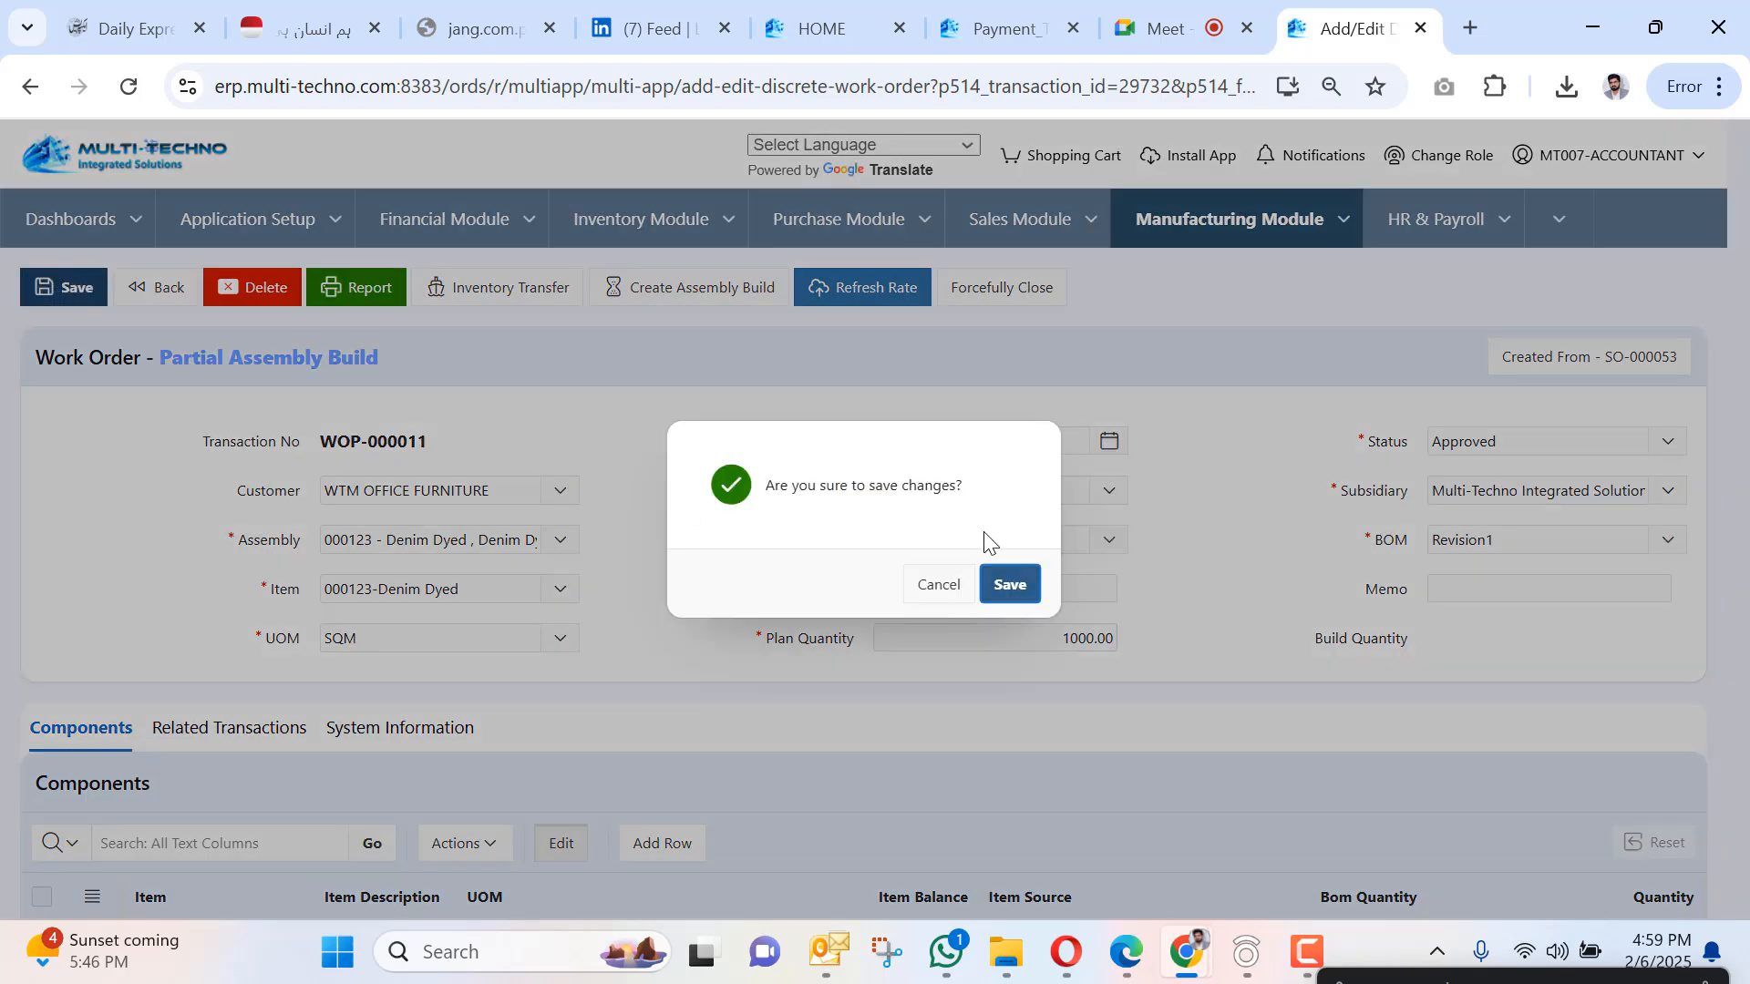
left_click(1009, 591)
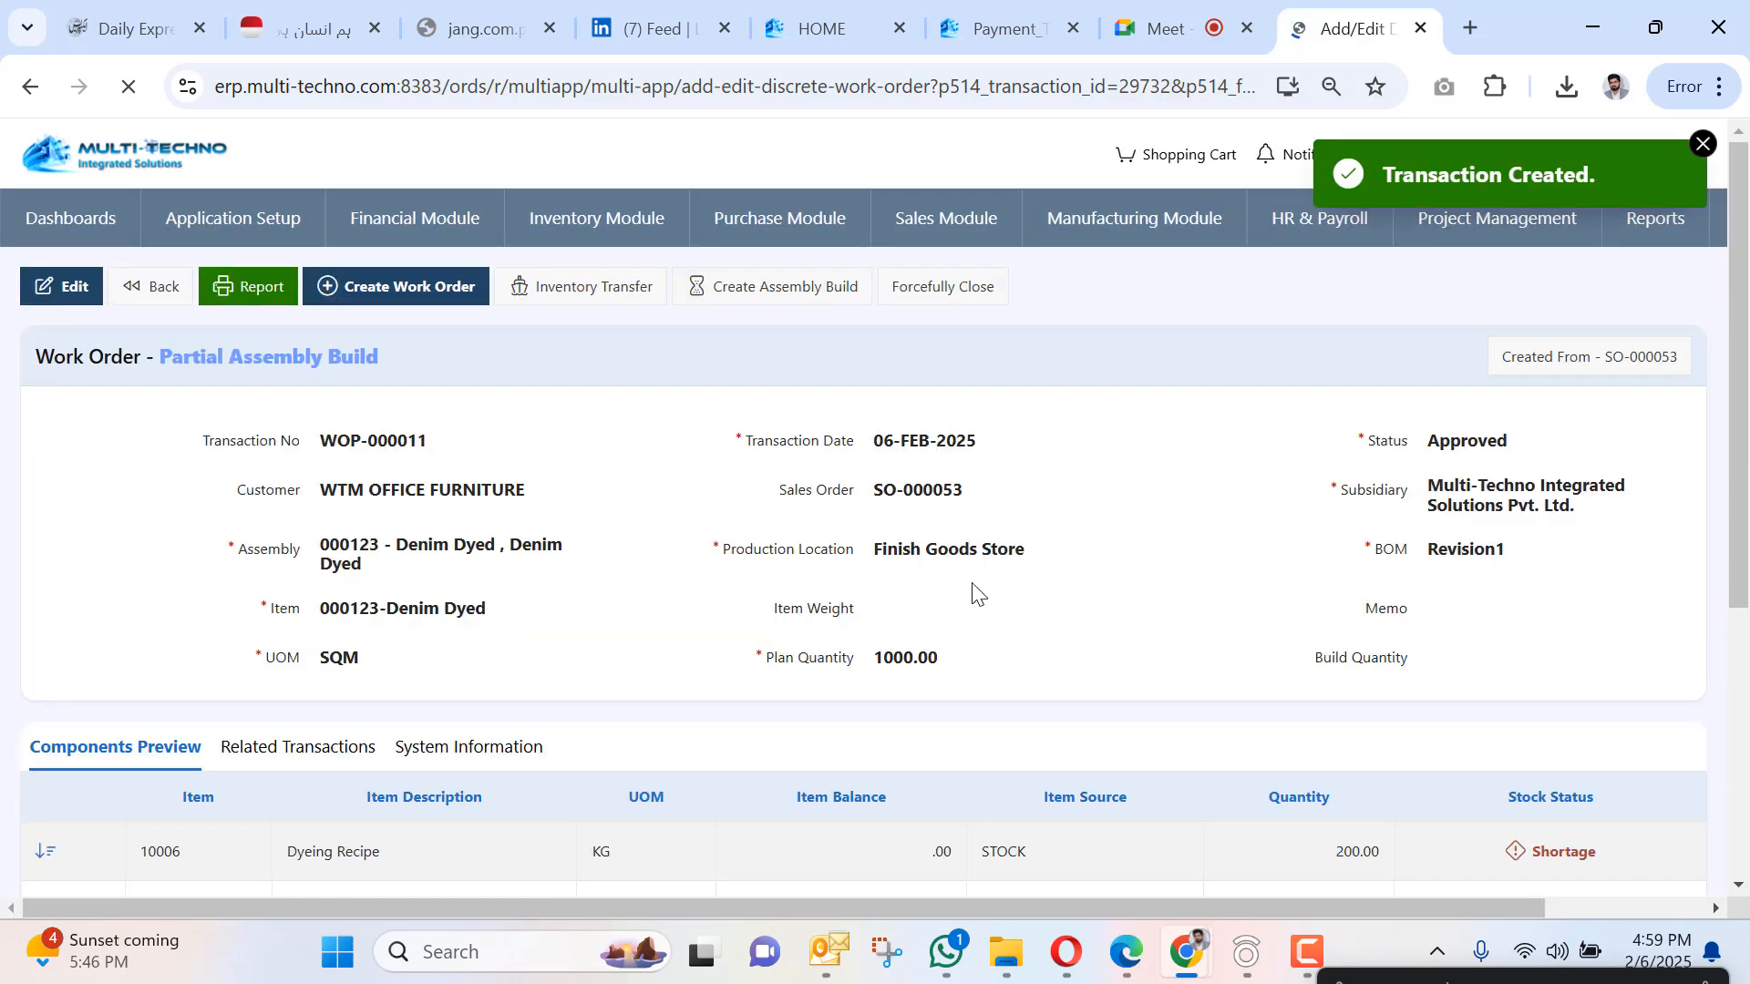
Check the Components Preview: Yarn 12/1 needs 500 against a 50 balance, a shortage.
scroll(1364, 802, "down", 3)
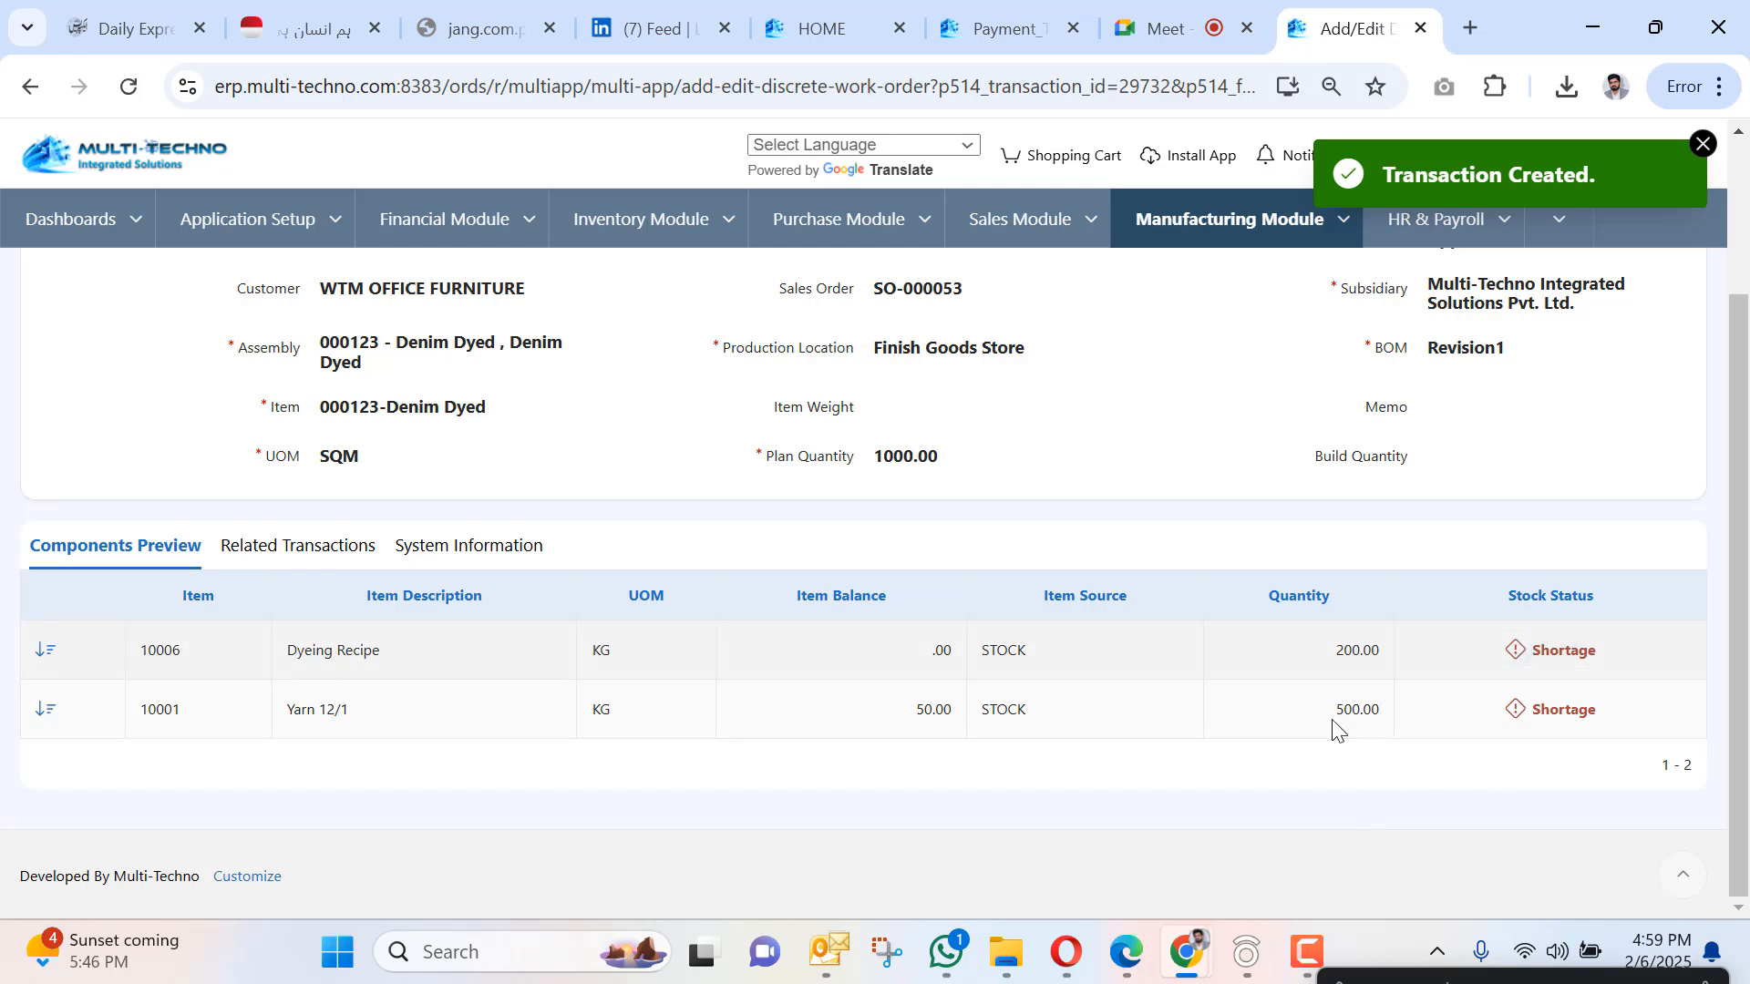
left_click_drag(1336, 711, 1370, 711)
left_click_drag(899, 709, 975, 708)
scroll(830, 733, "up", 3)
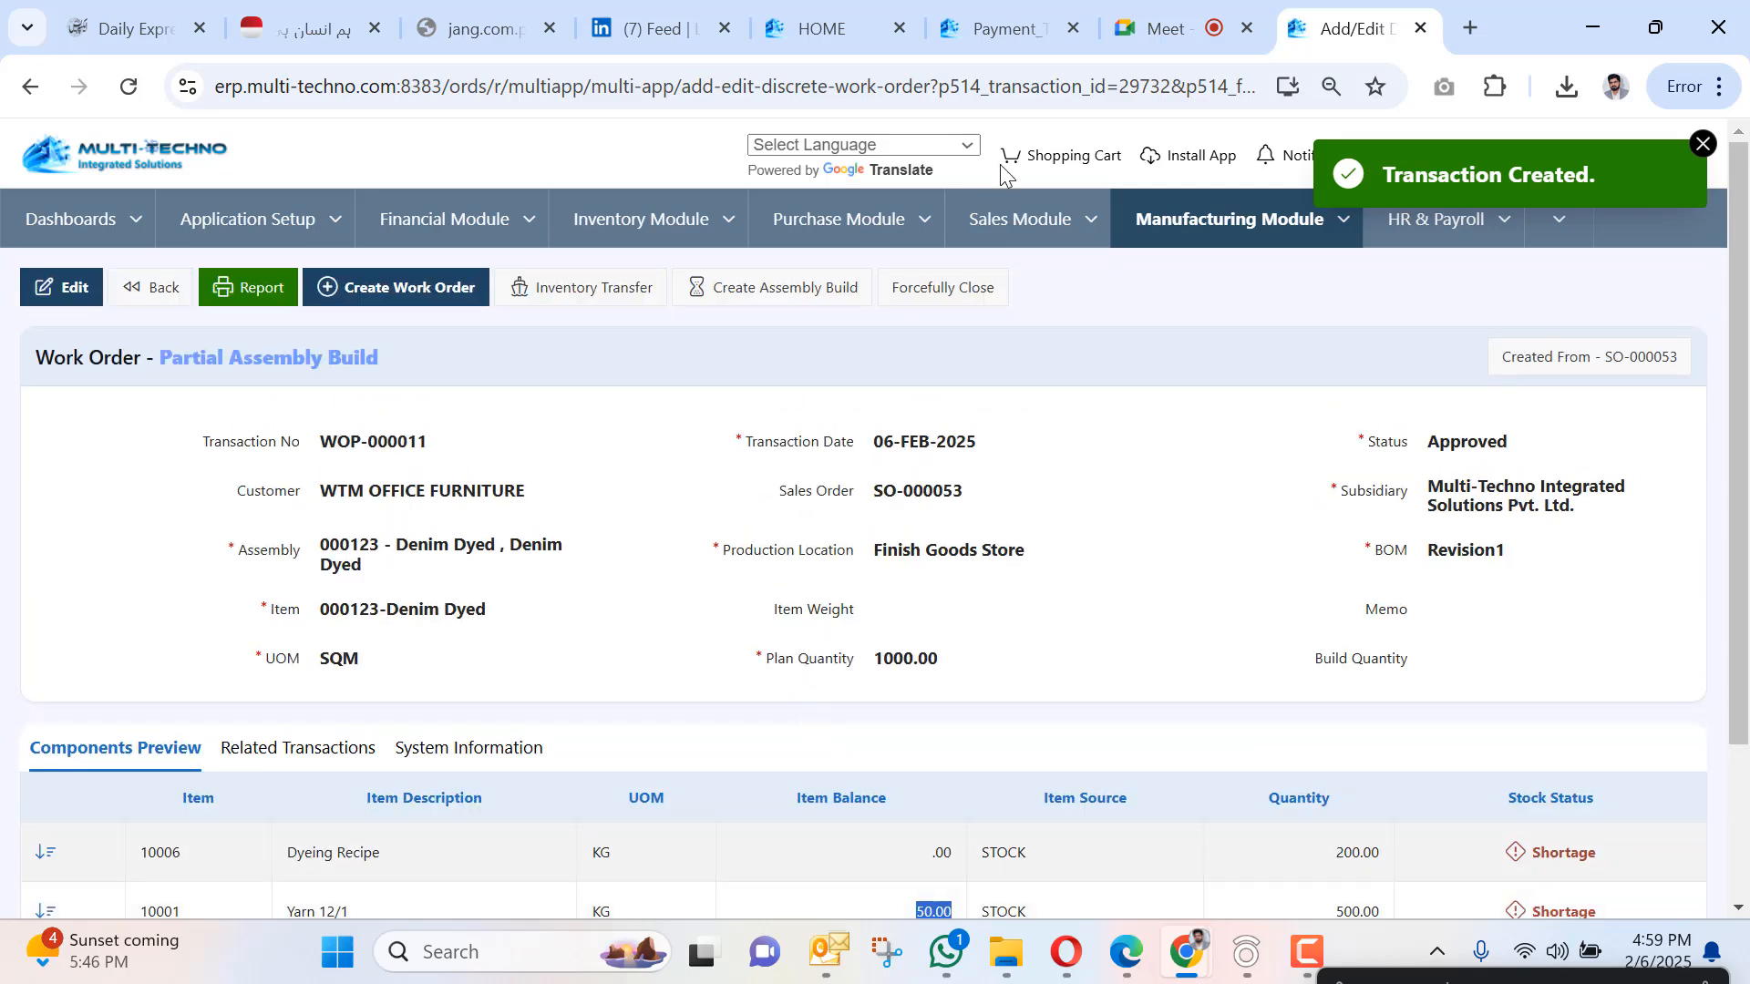
Open Items Receipt Note in a new tab, sort newest first, and edit IR-000027.
left_click(866, 220)
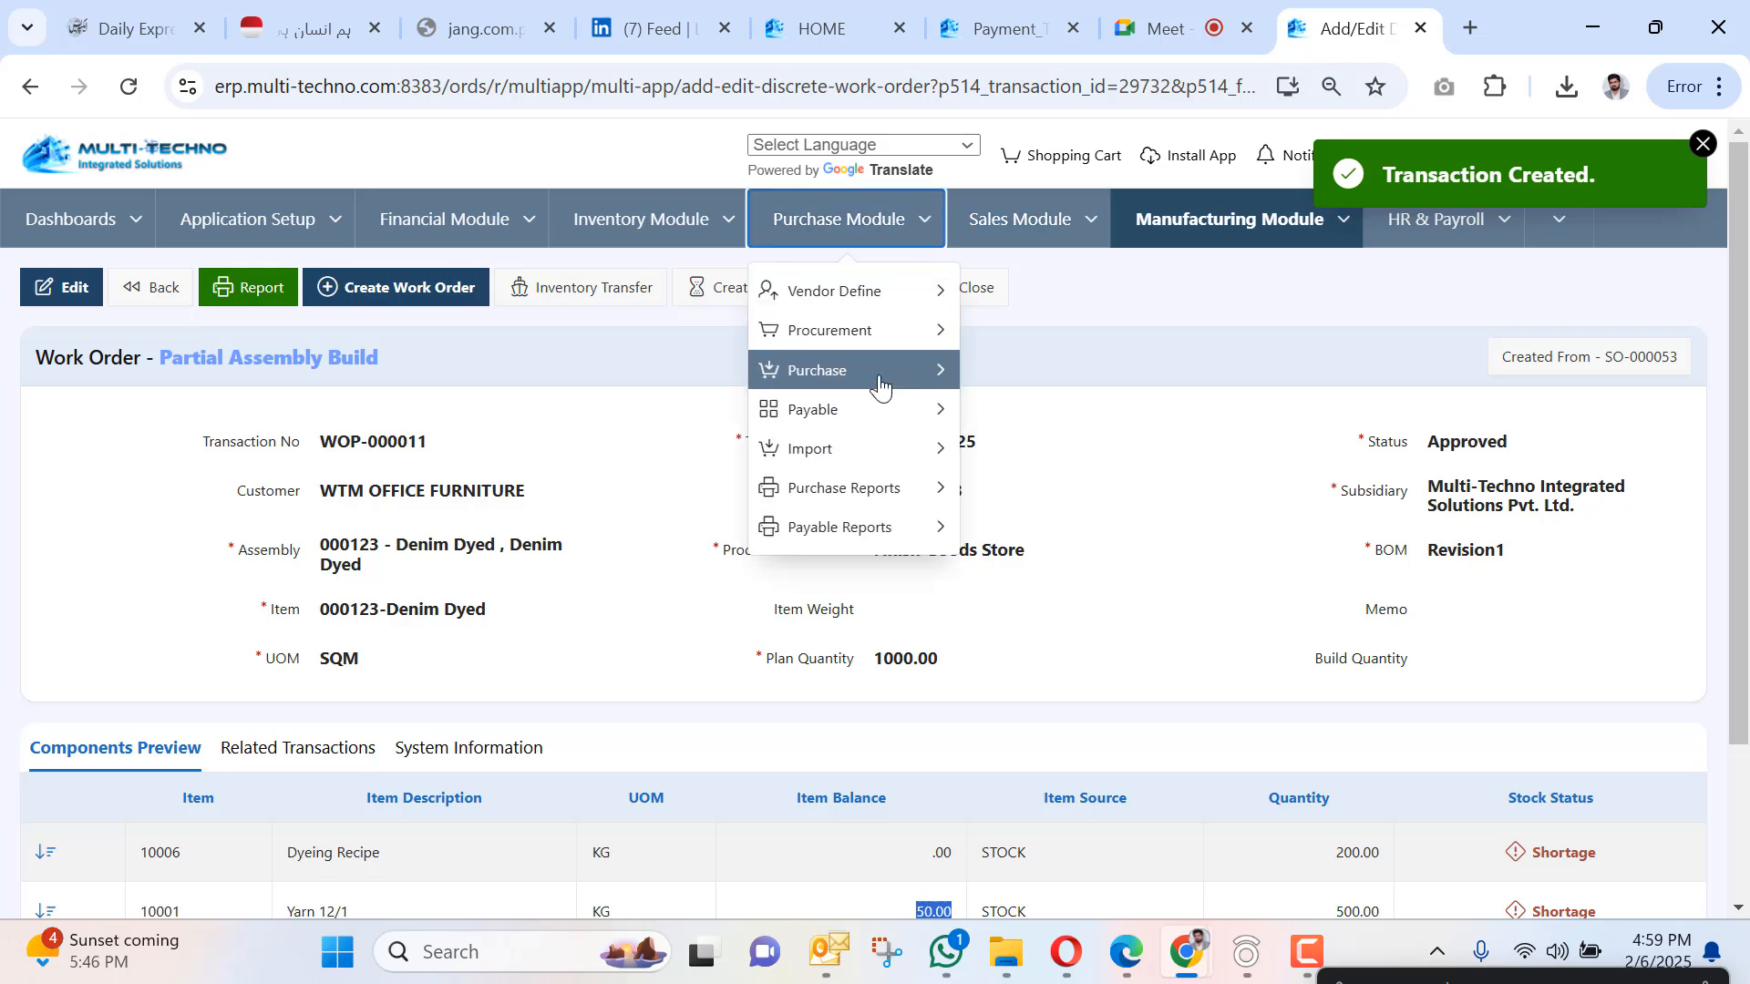
mouse_move(879, 386)
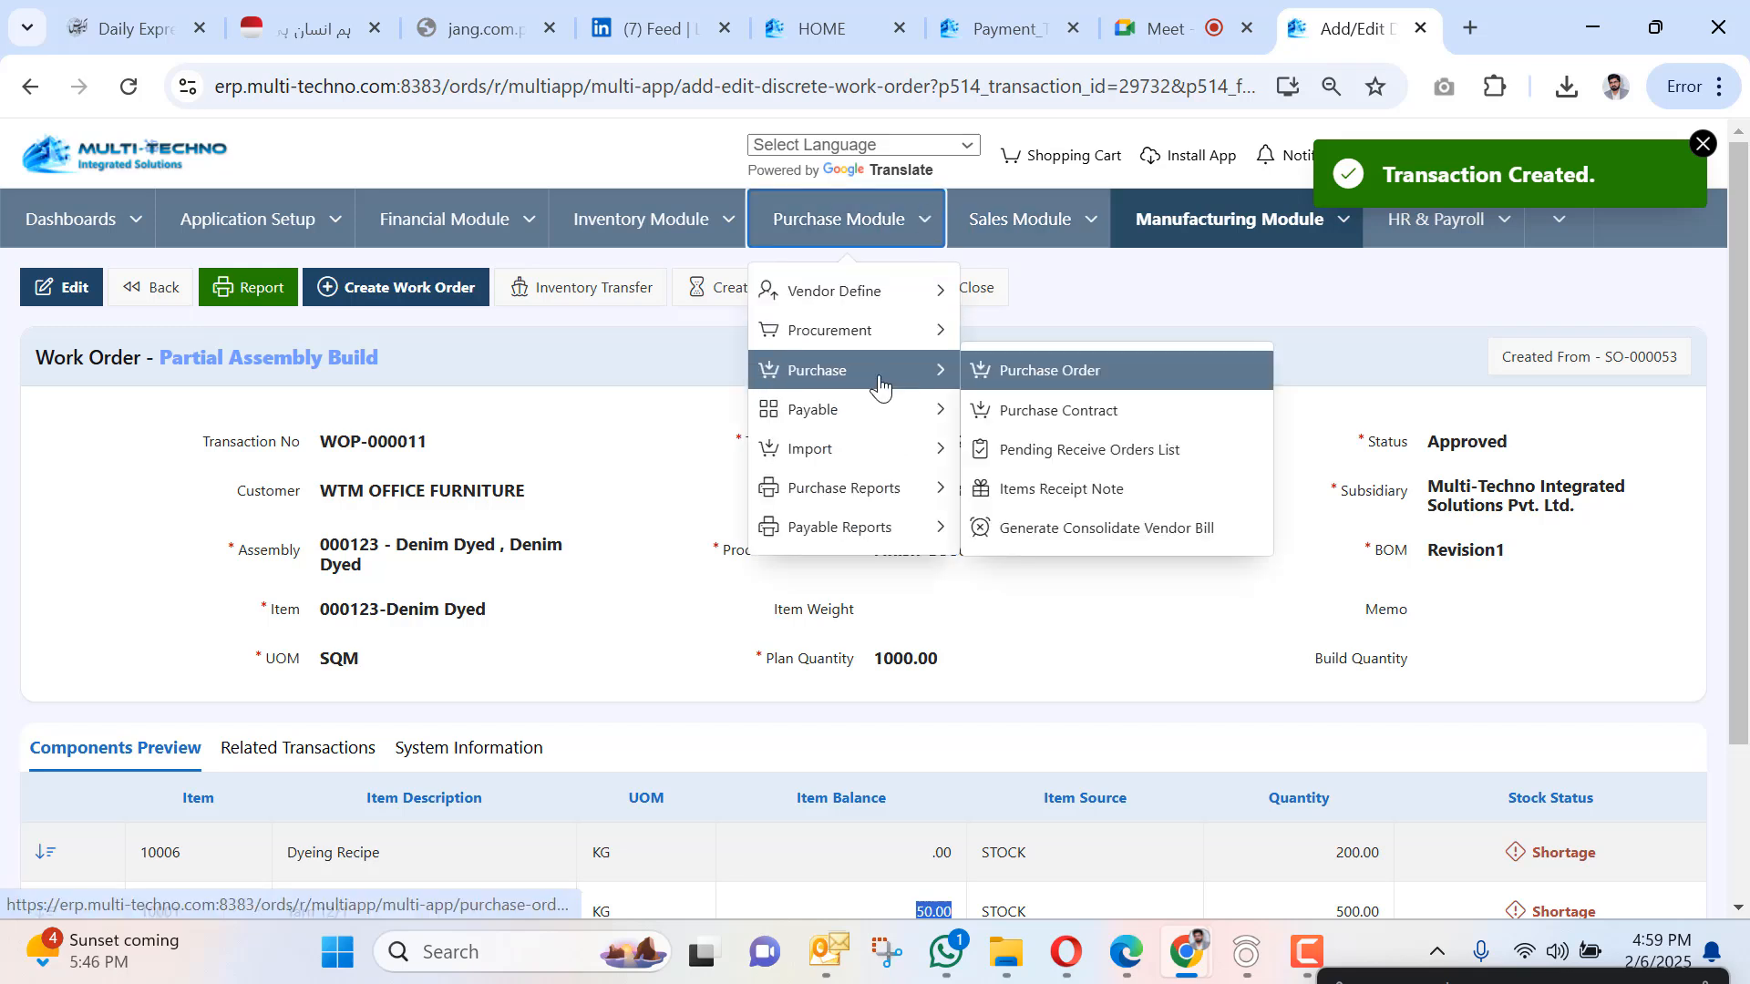
left_click(1111, 490, "ctrl")
left_click(1356, 4)
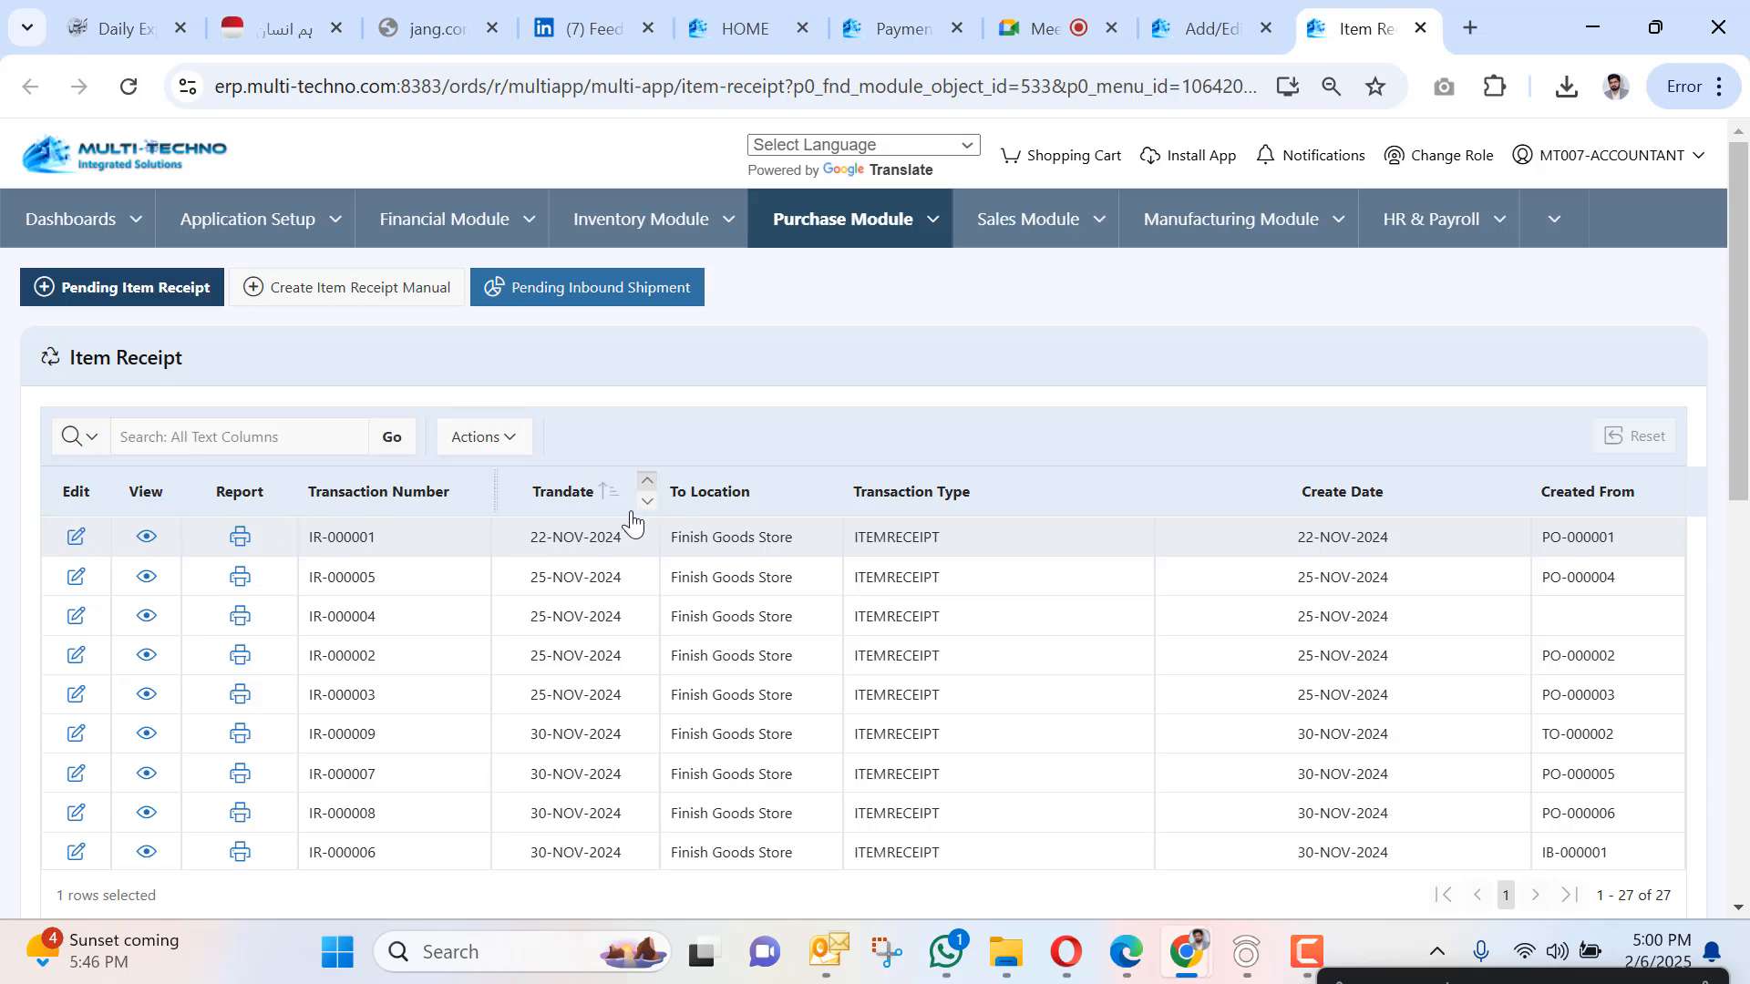
left_click(647, 502)
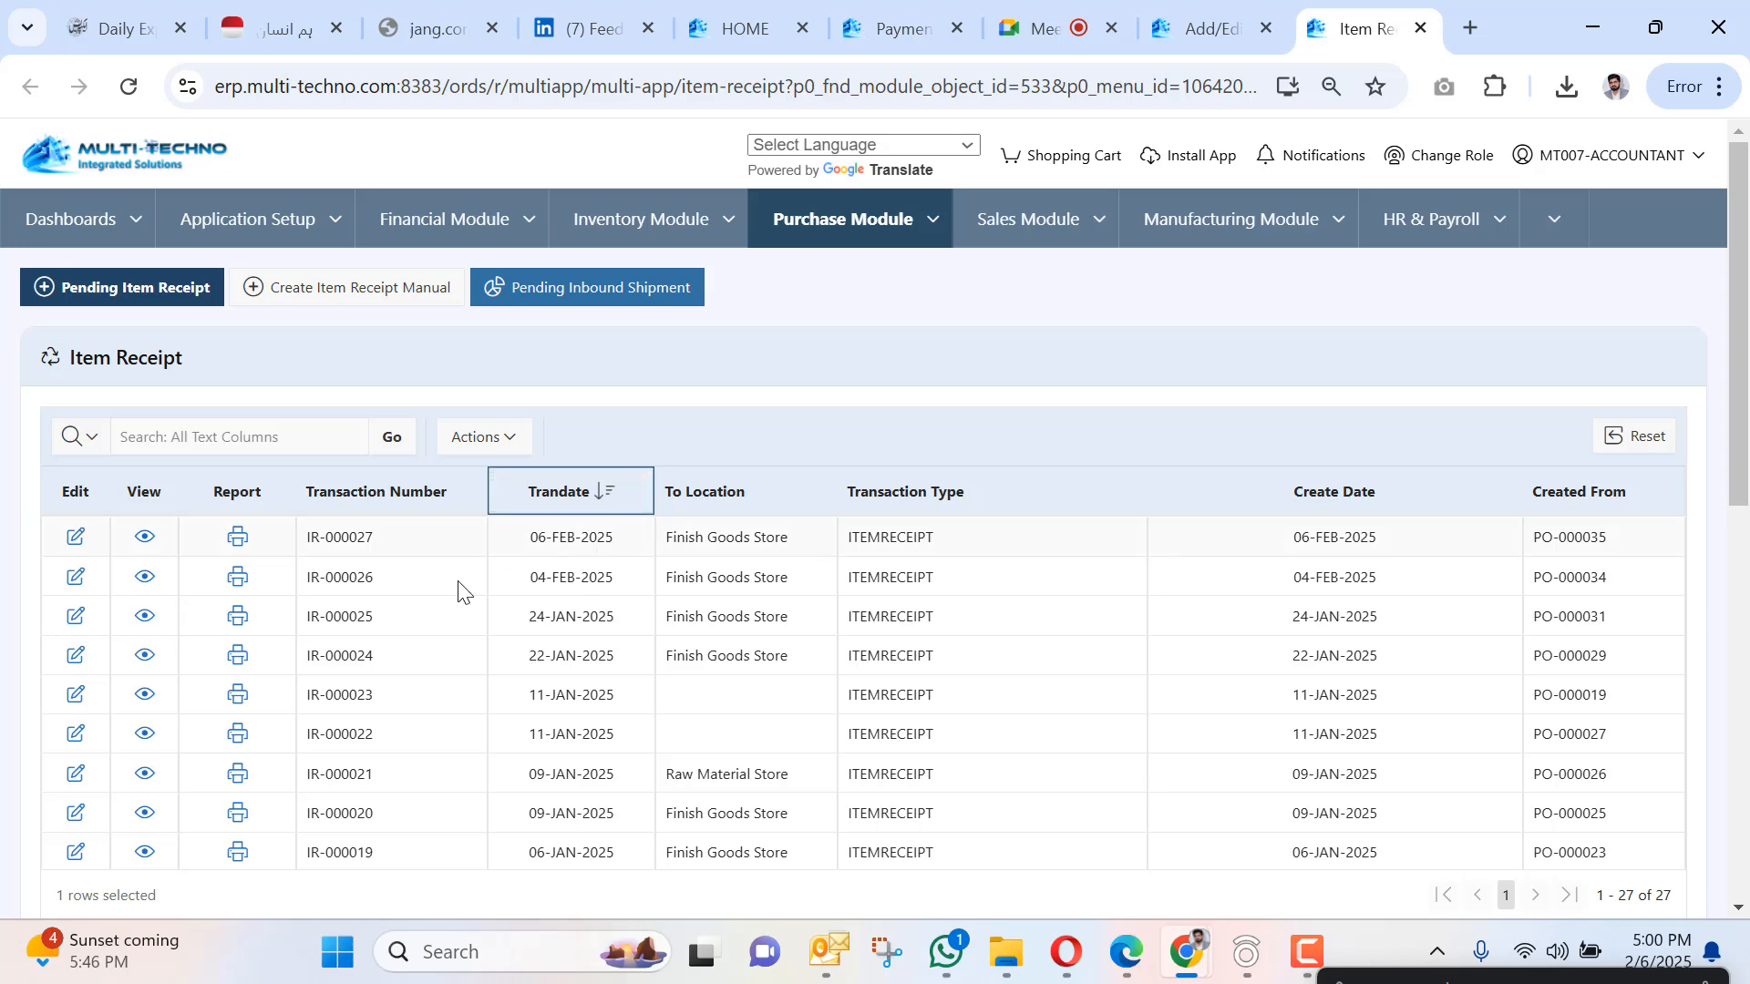
left_click(78, 540)
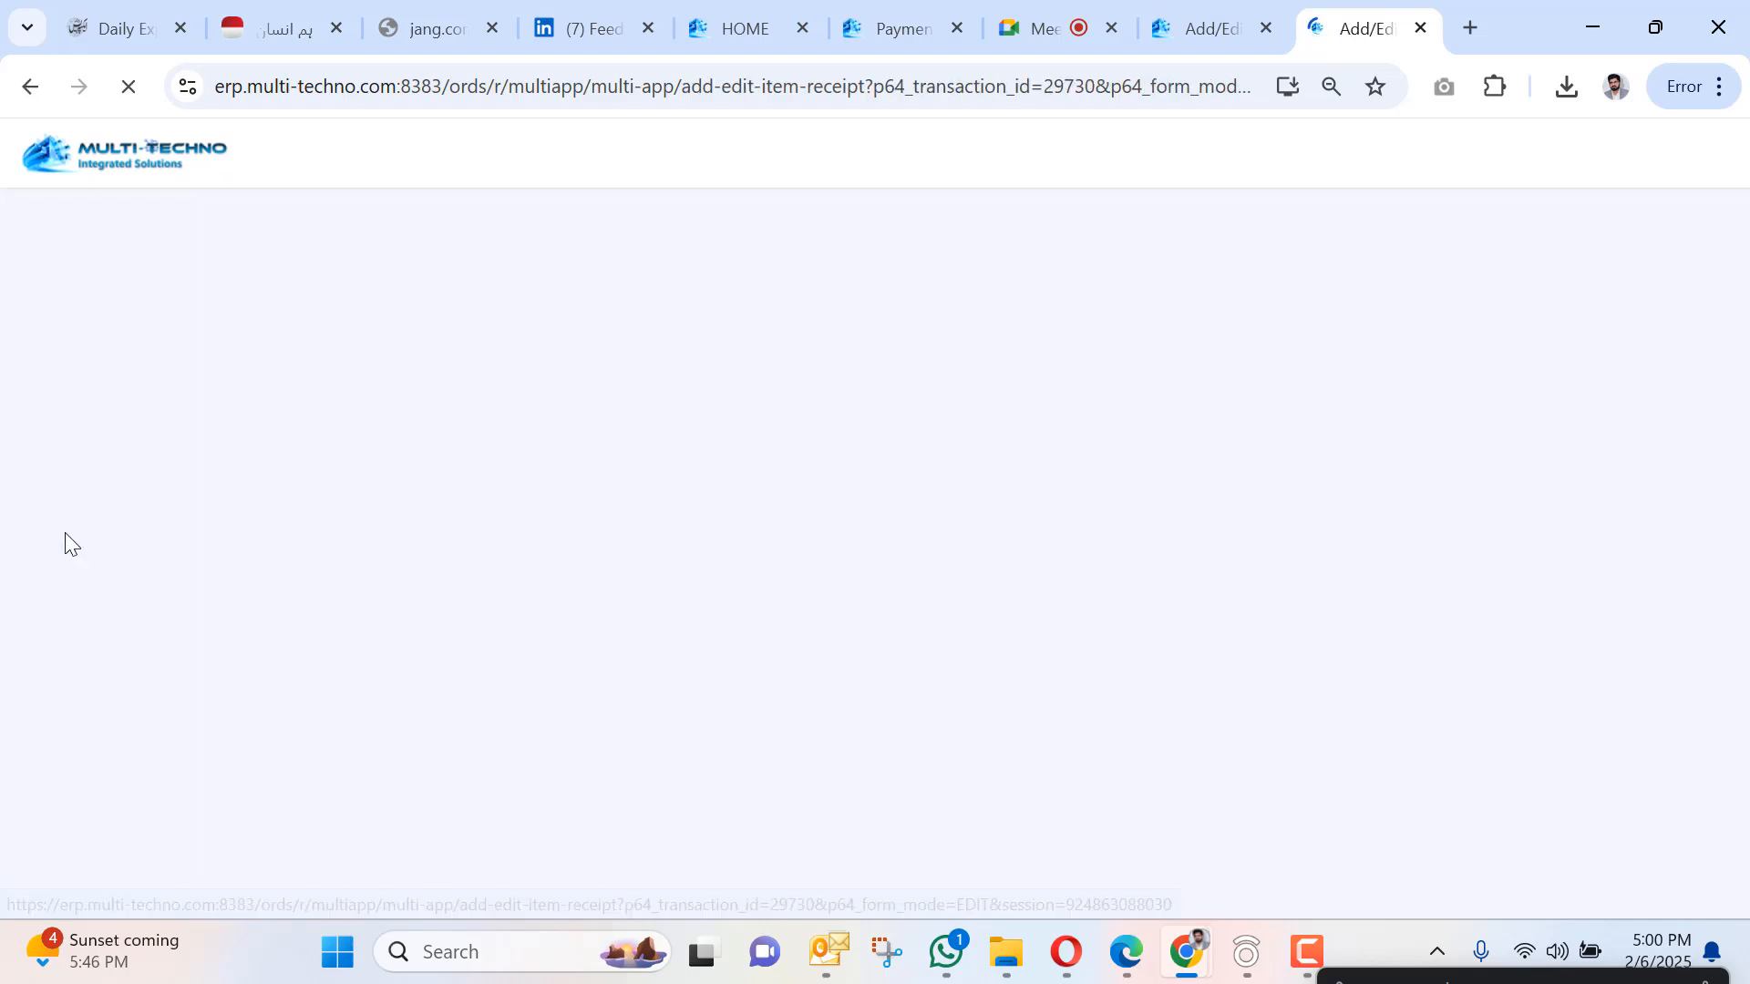
scroll(762, 444, "down", 2)
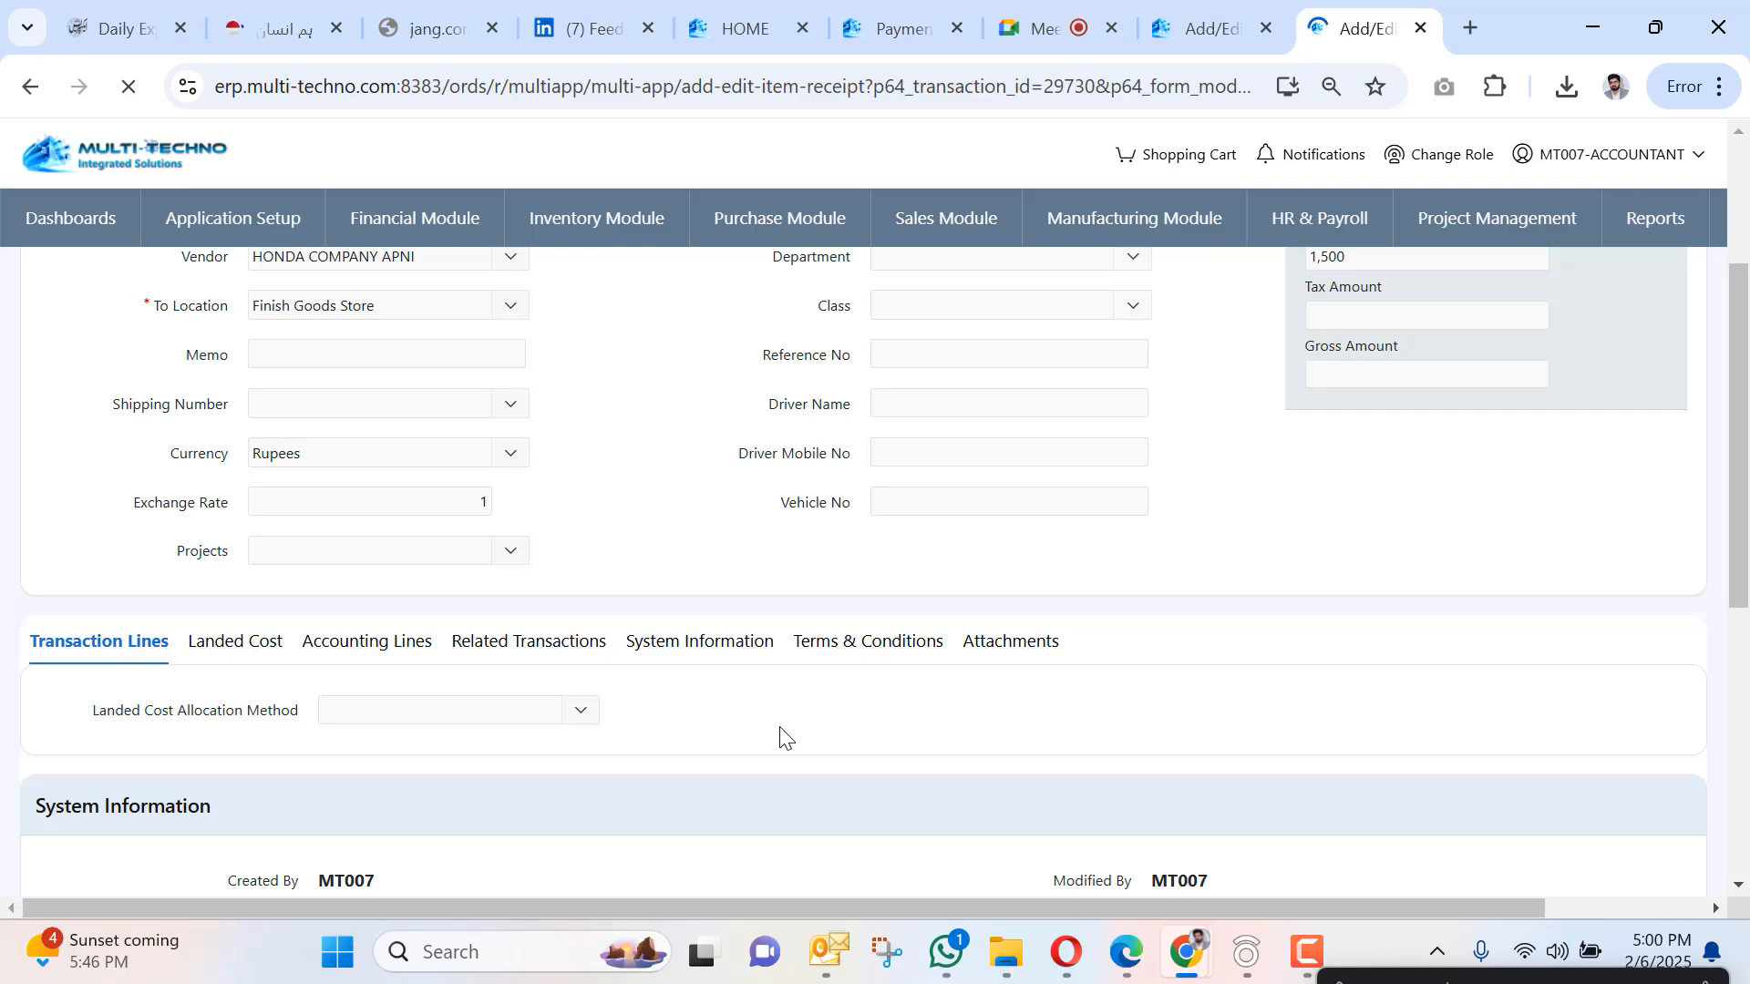
scroll(808, 768, "down", 5)
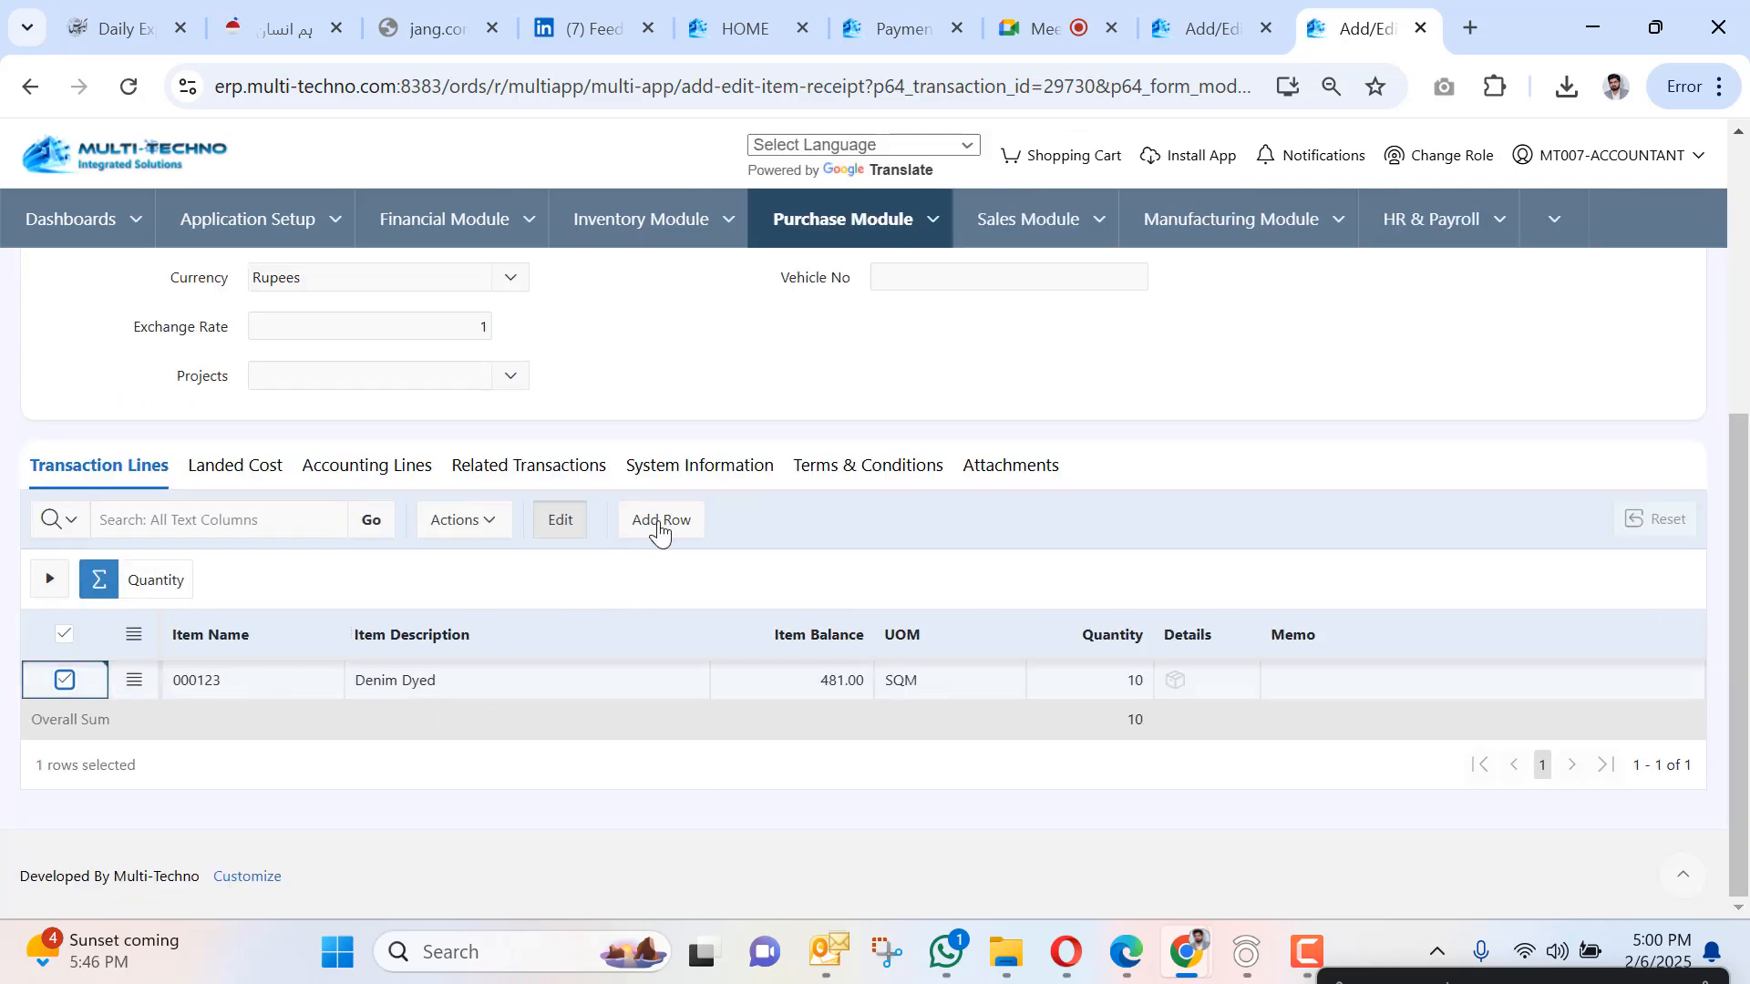
Add a receipt line for Yarn 12/1 with quantity 500.
left_click(660, 524)
left_click(335, 720)
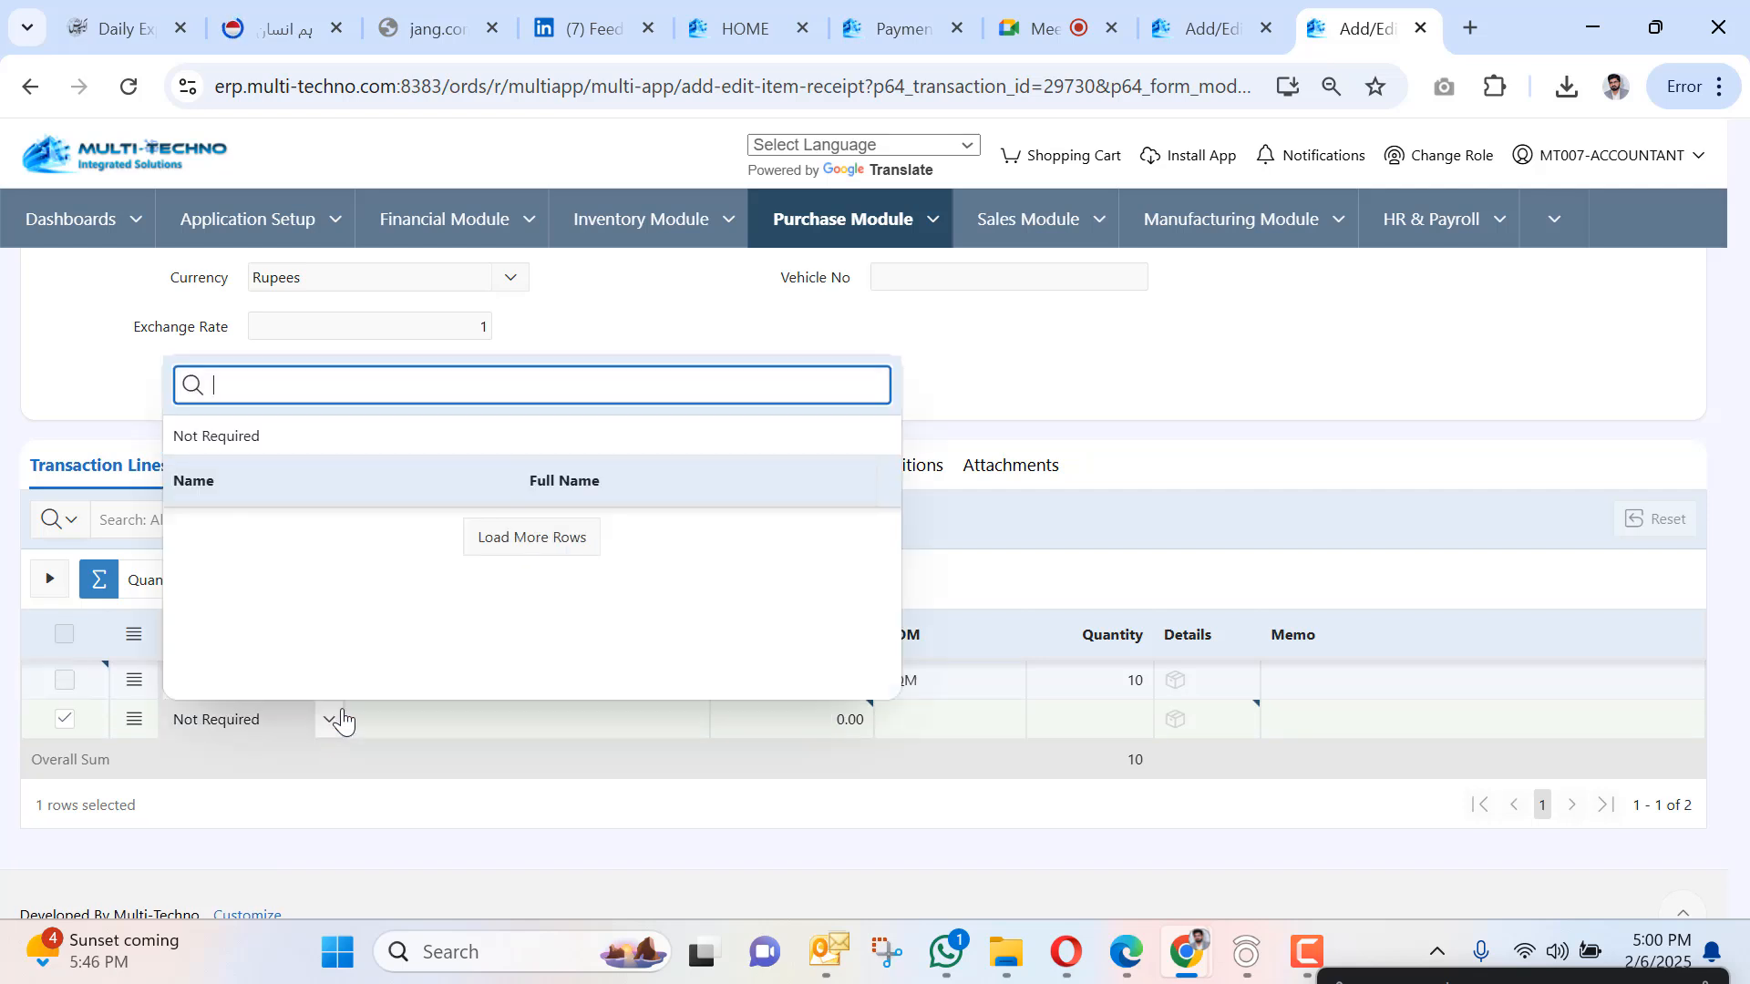
type("yarn")
key("Return")
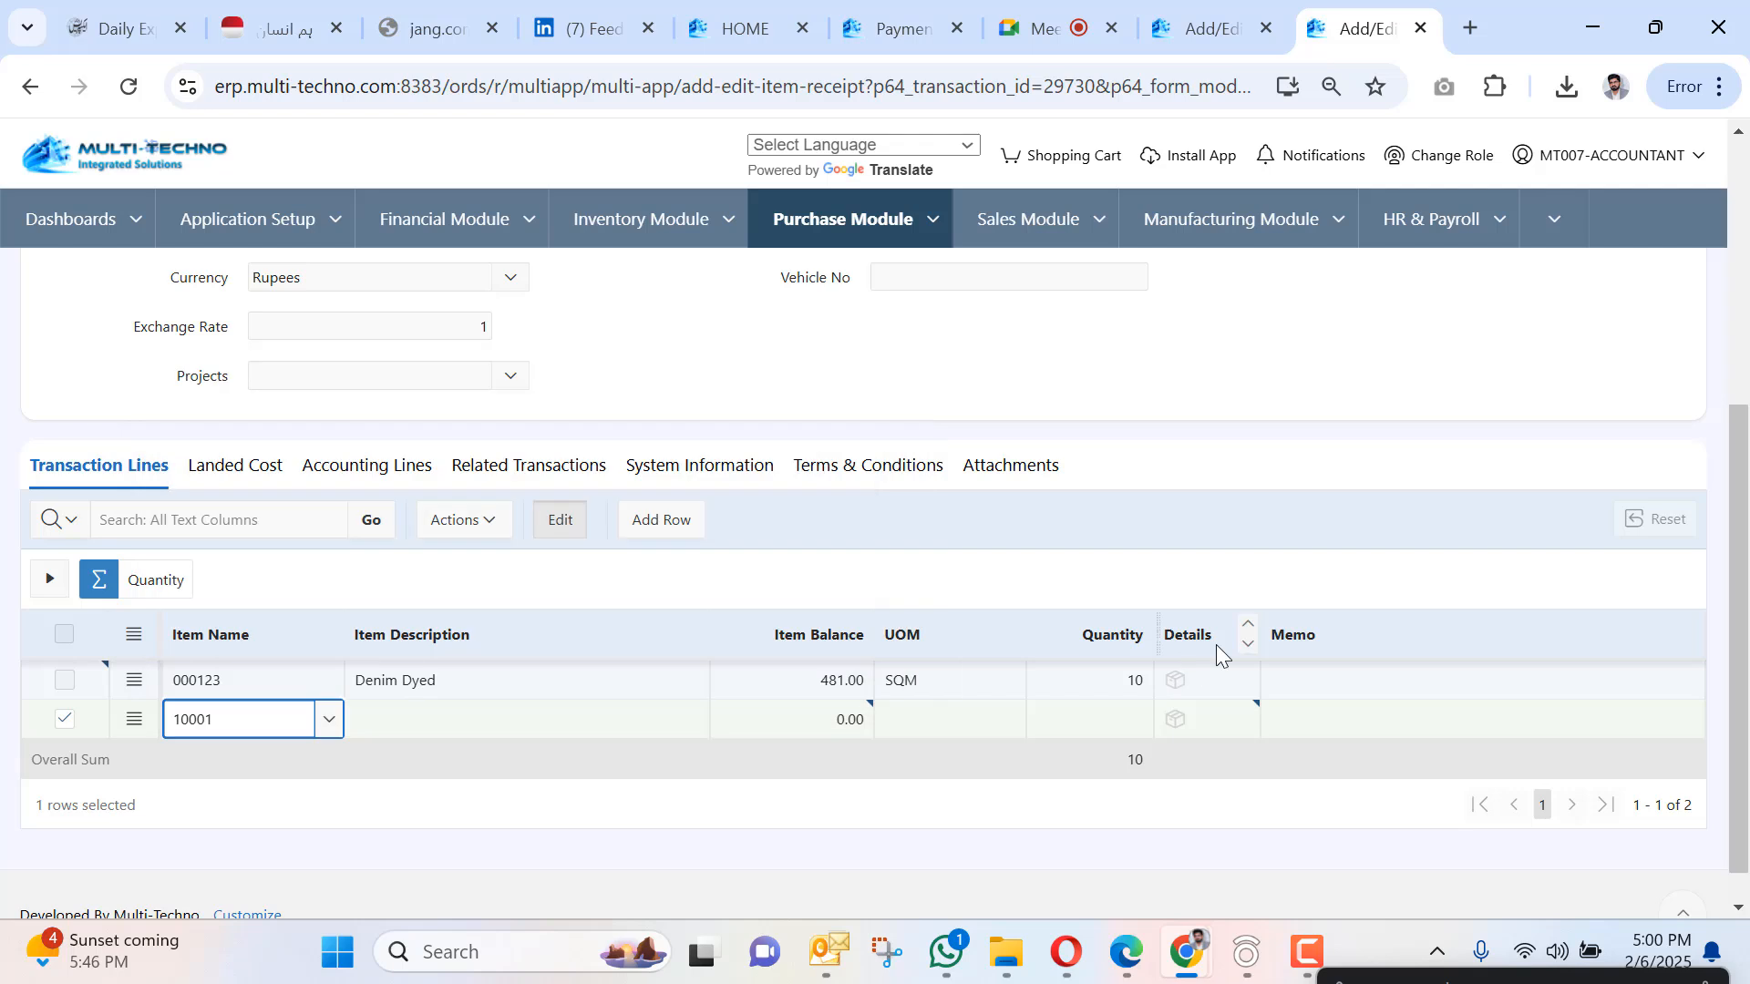
key("Tab")
key("Tab")
key("Tab")
key("Tab")
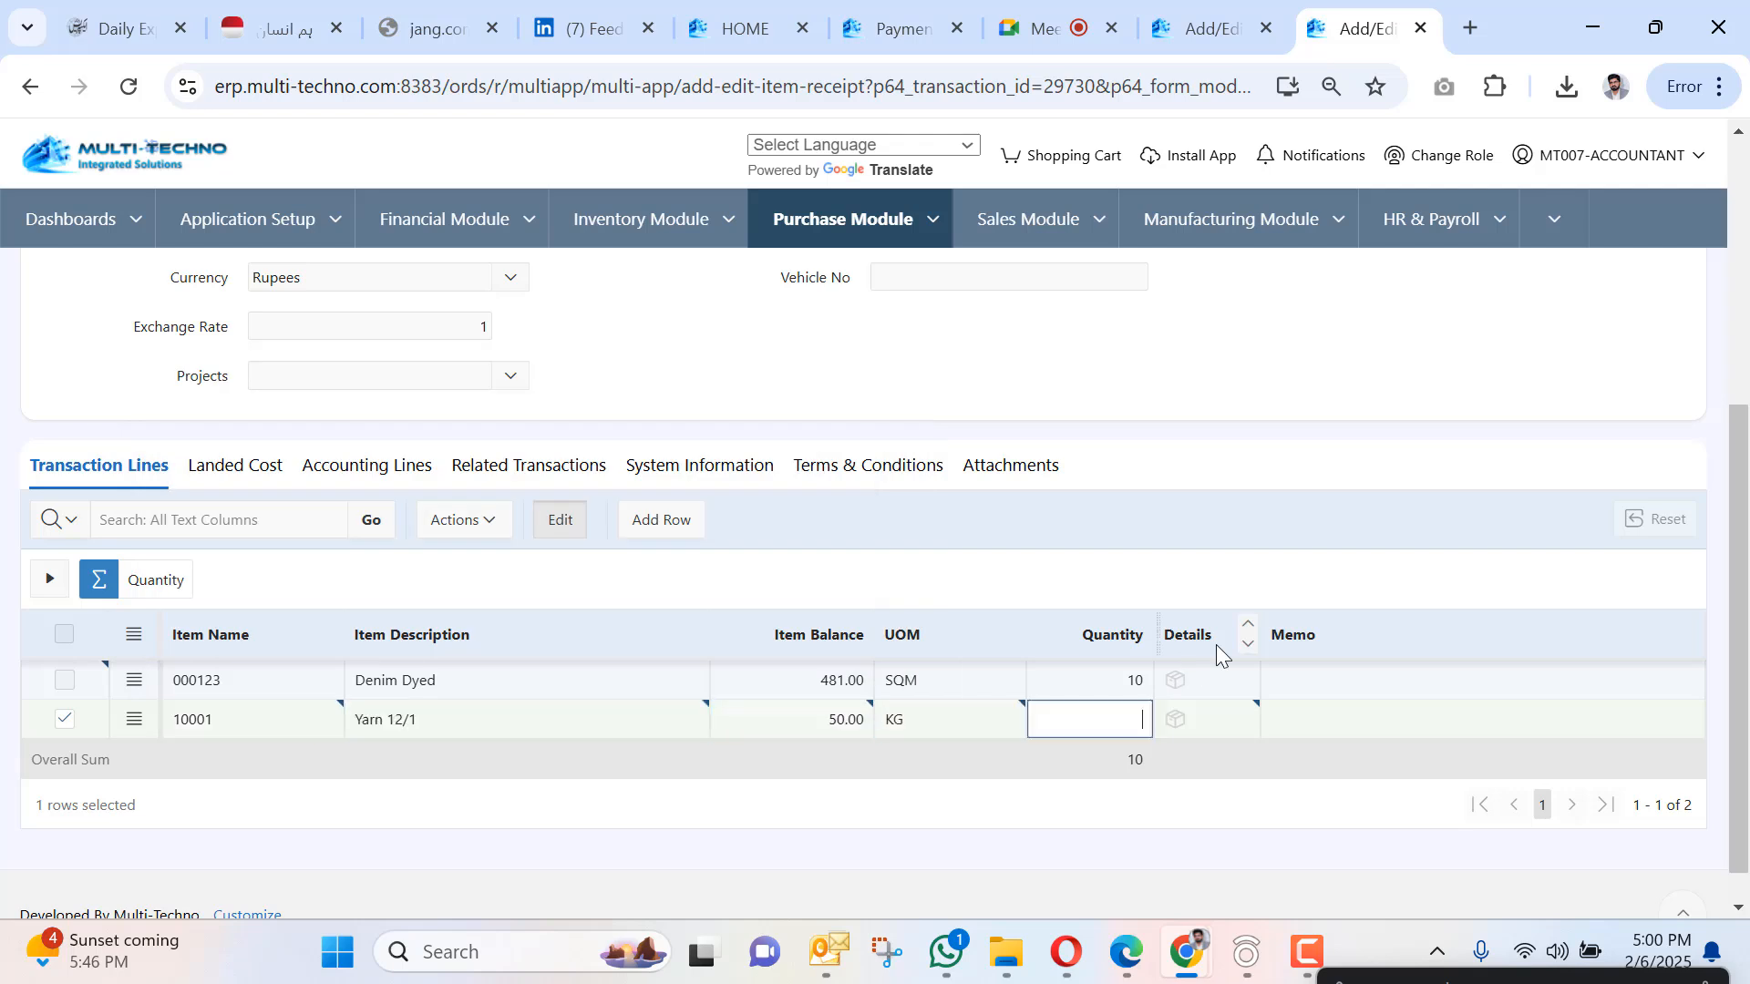
type("500")
key("Tab")
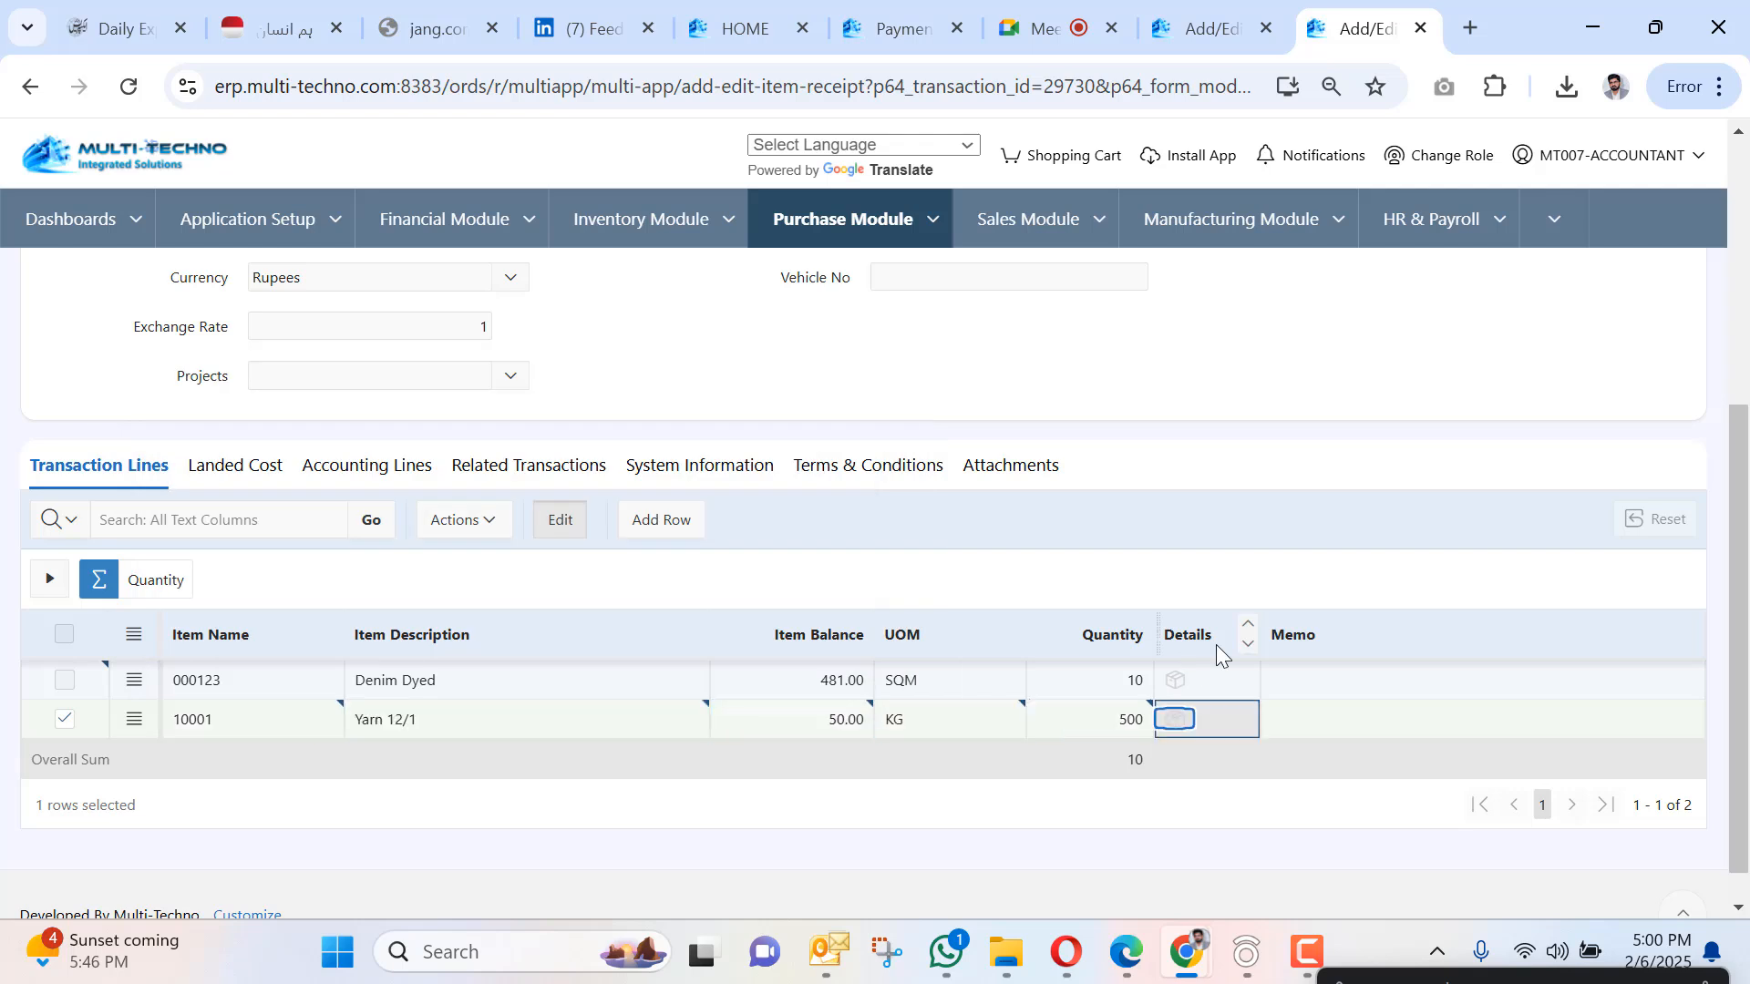
Add a third line for 10006 Dyeing Recipe with quantity 200.
left_click(662, 520)
left_click(329, 759)
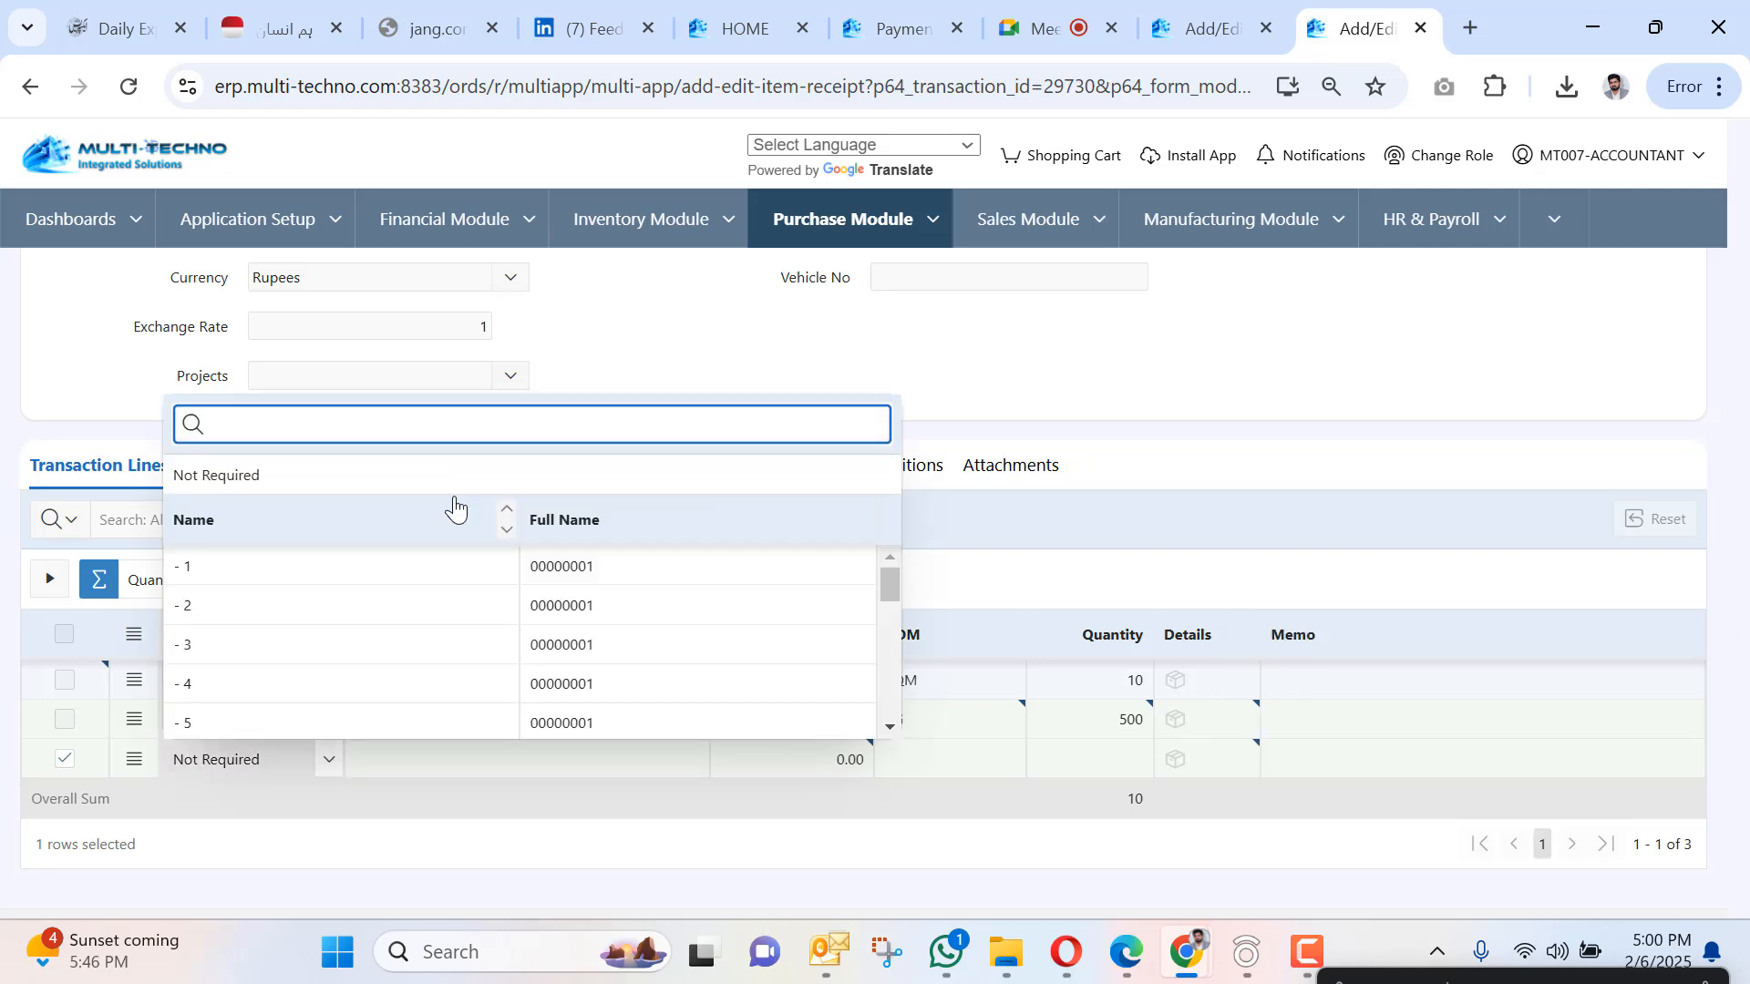
type("dyeing")
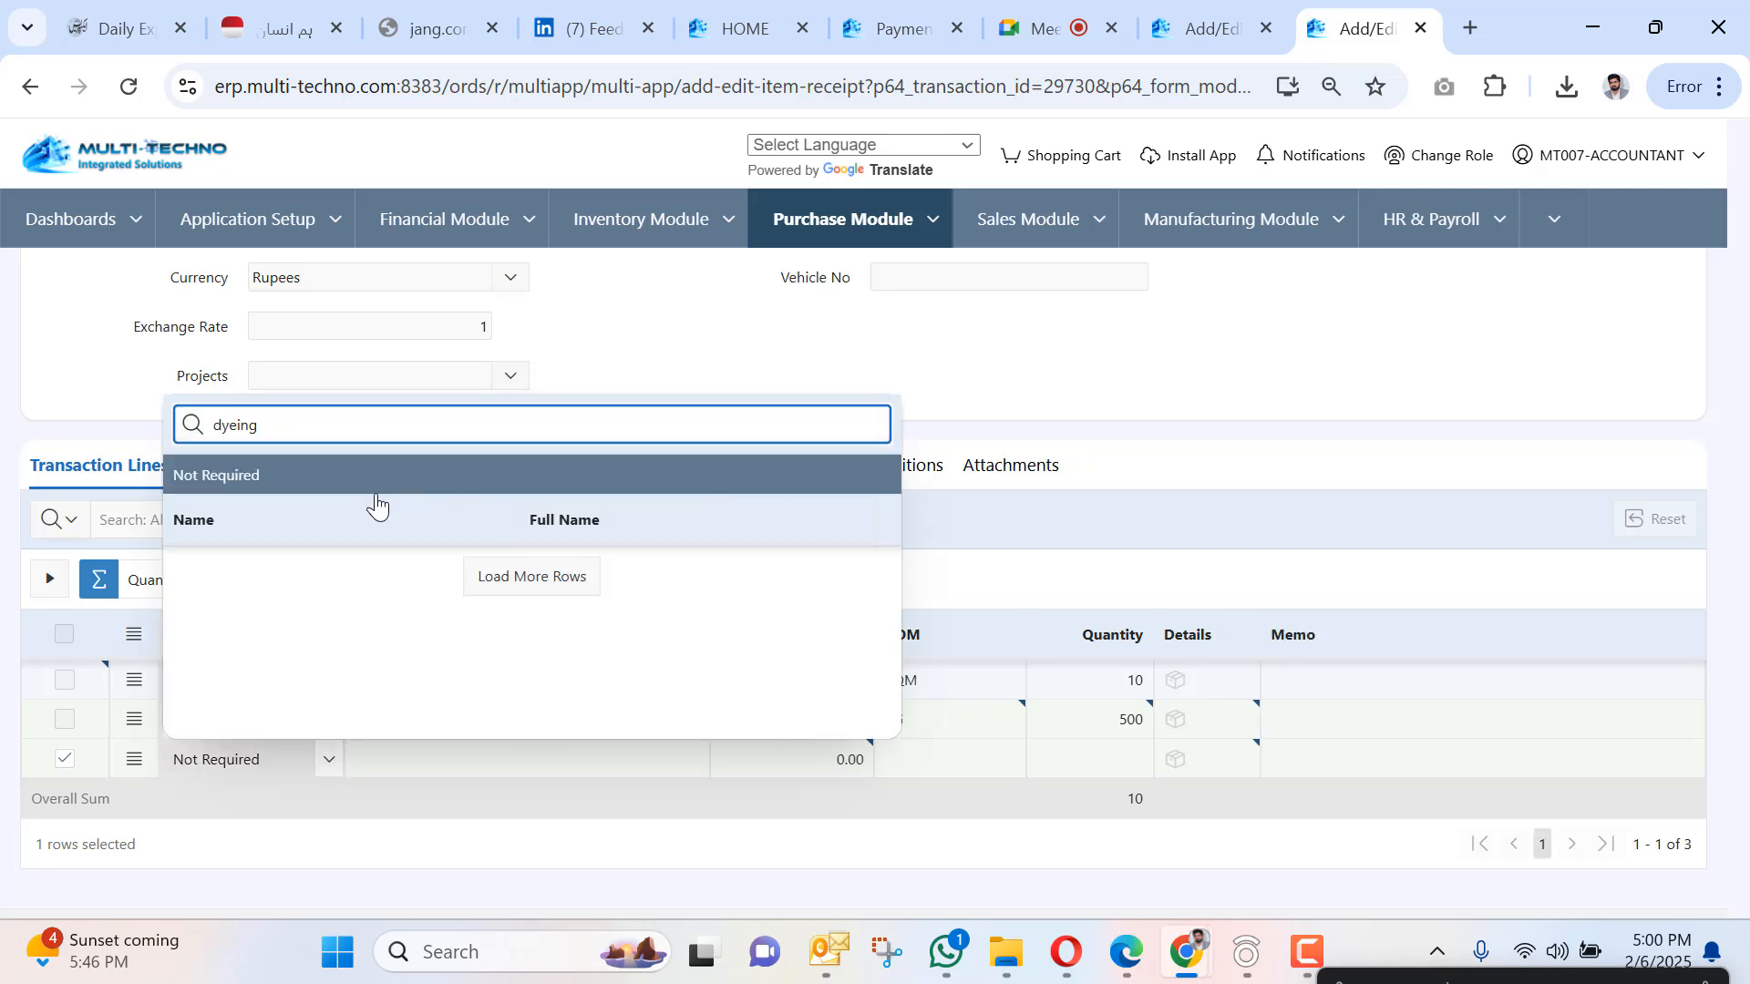
left_click(344, 566)
key("Tab")
key("Tab")
key("Tab")
key("Tab")
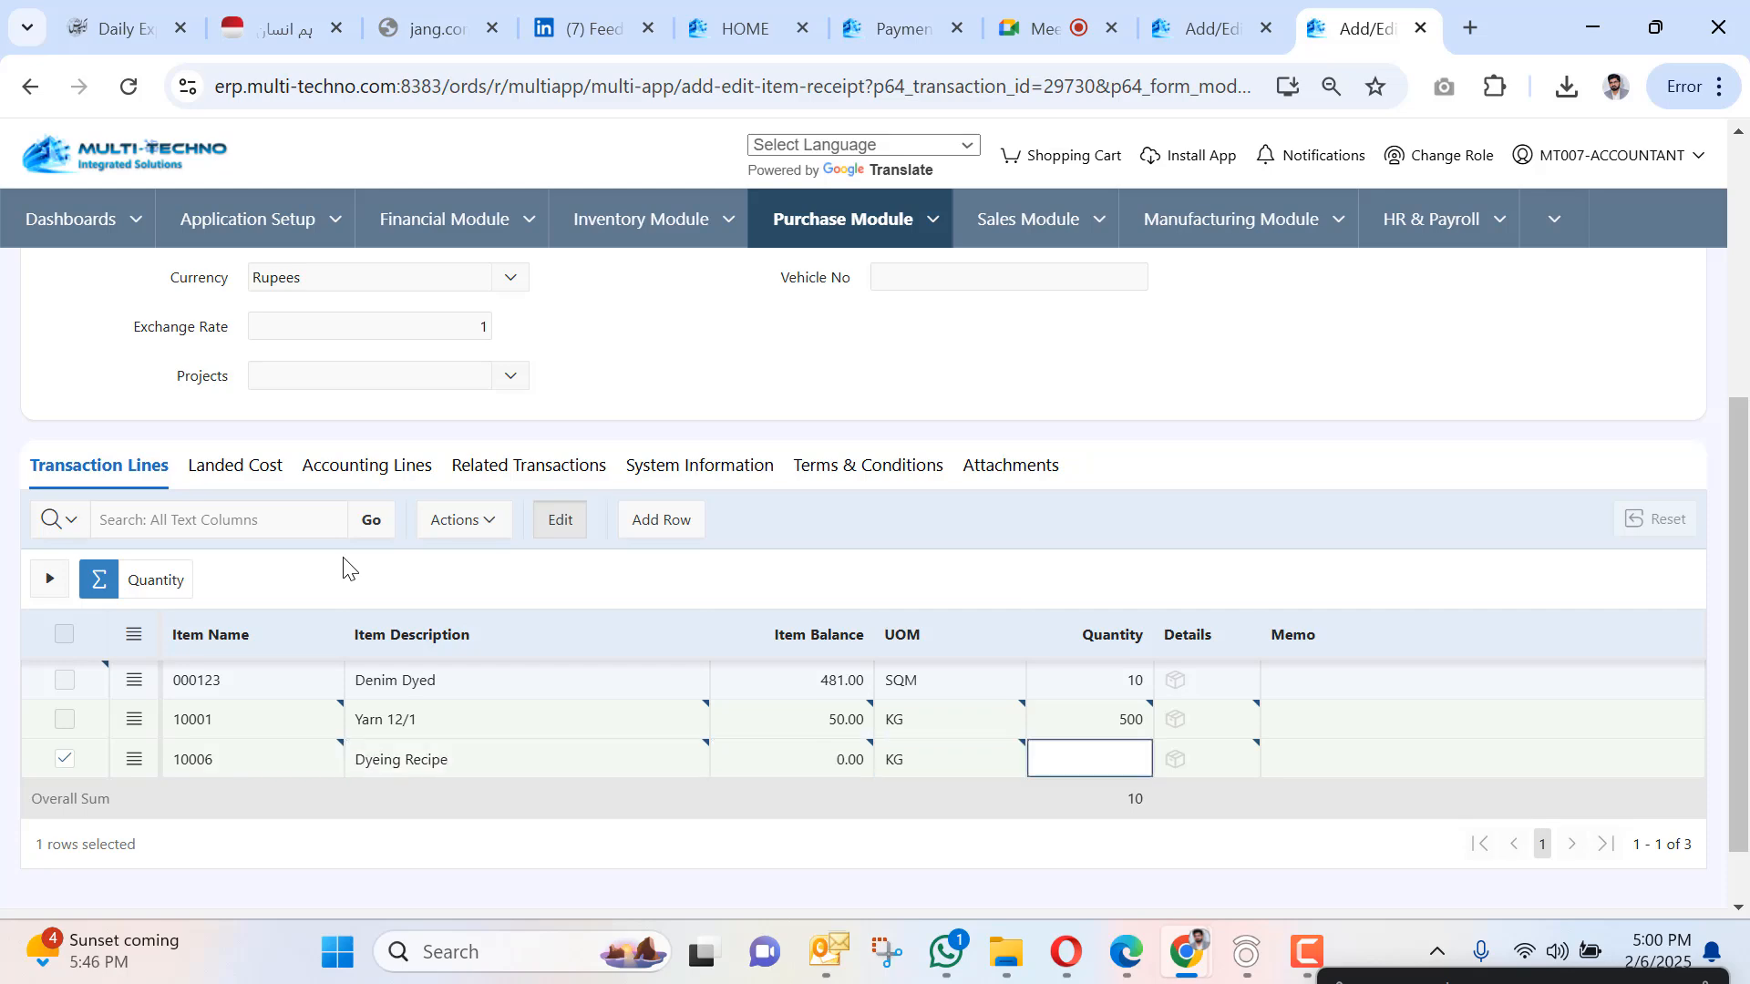
type("200")
Save the receipt and return to the work order WOP-000011 tab.
scroll(301, 551, "up", 5)
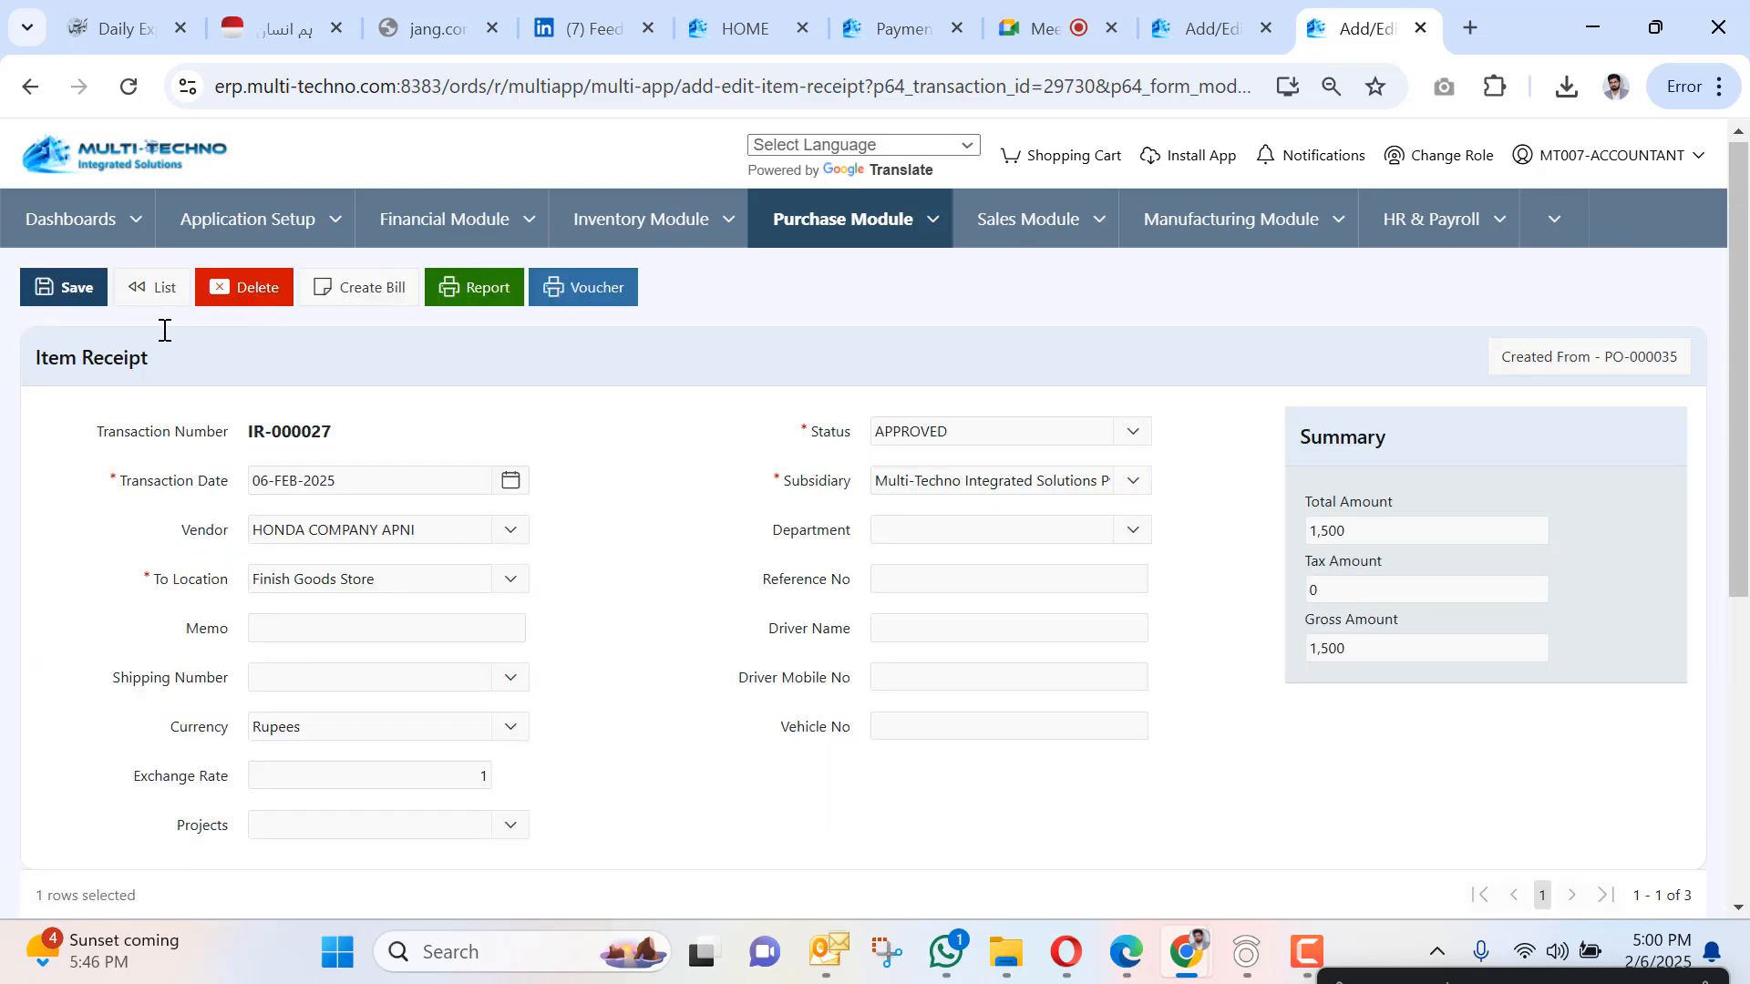
left_click(64, 287)
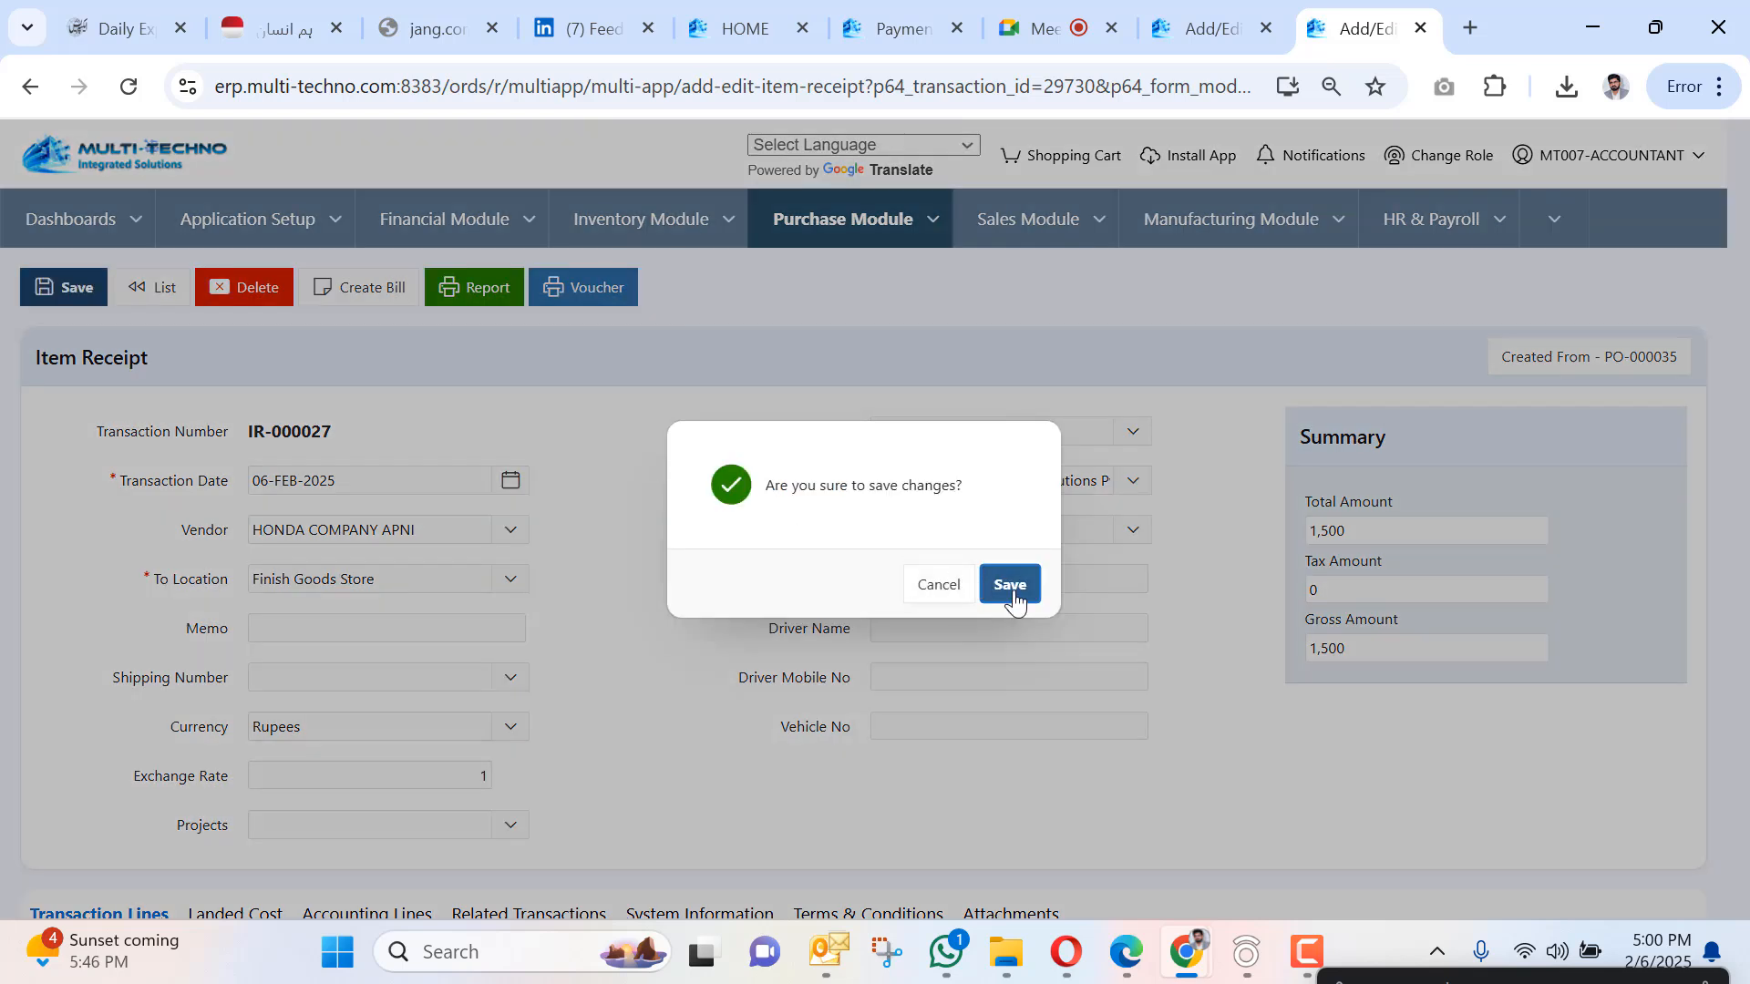
left_click(1011, 585)
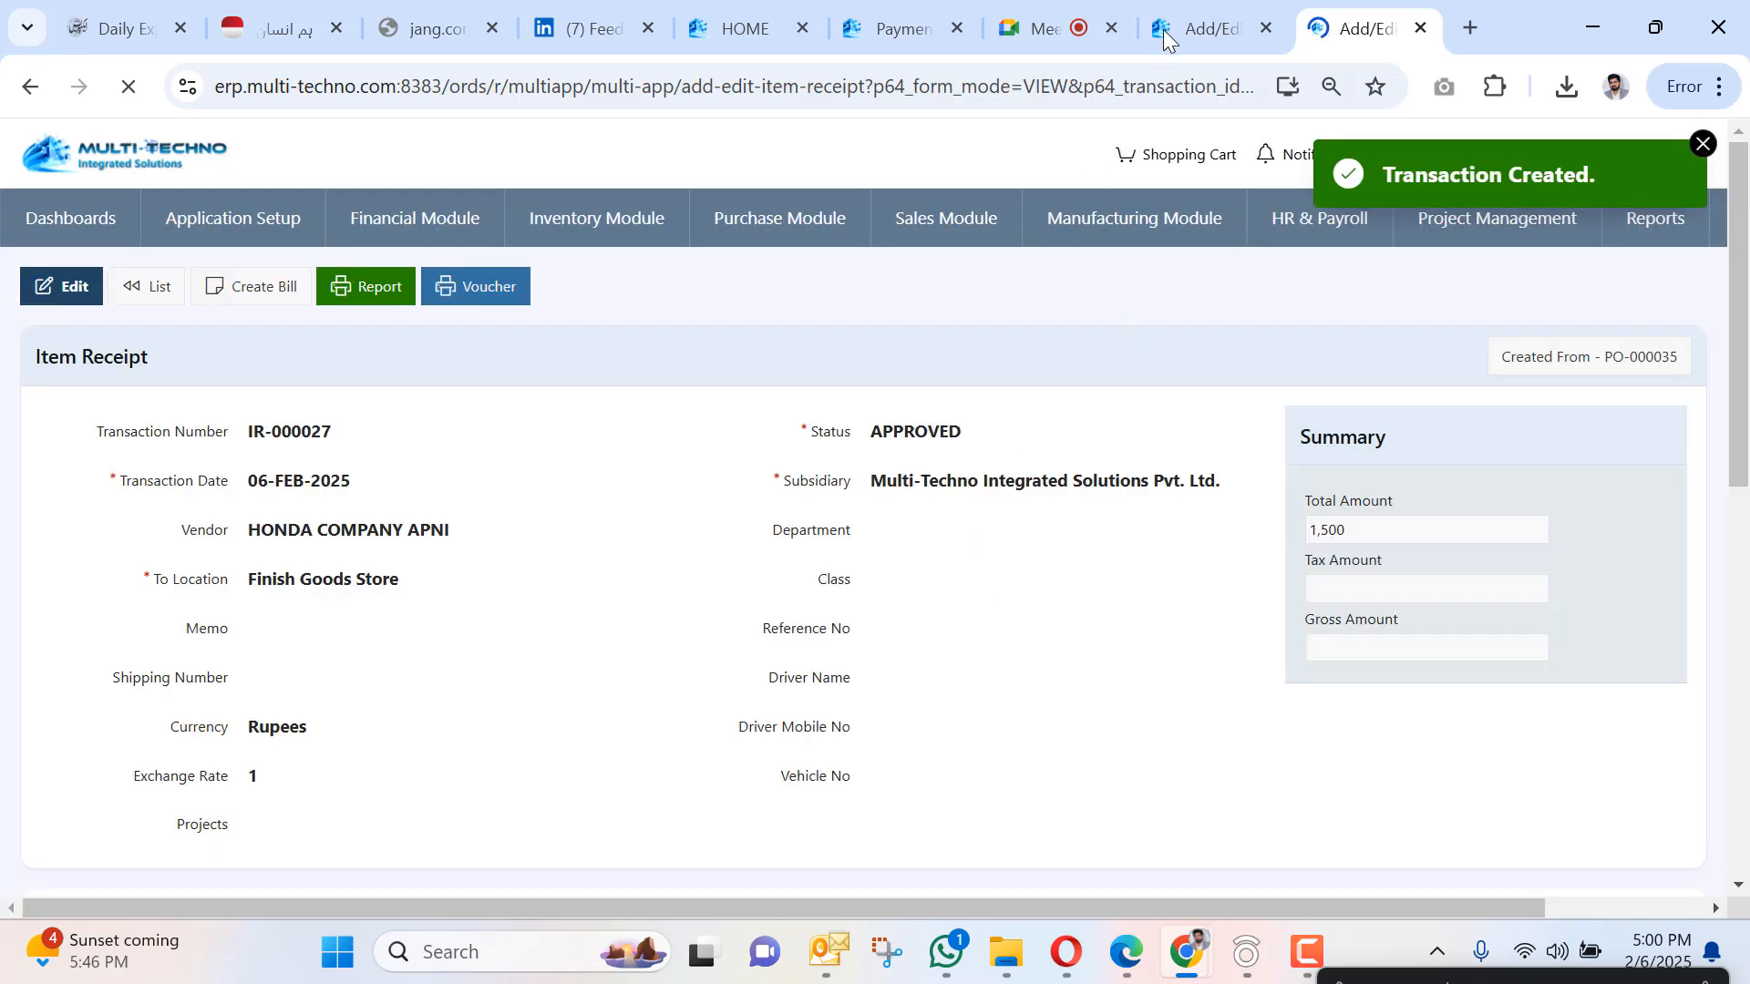
left_click(1166, 29)
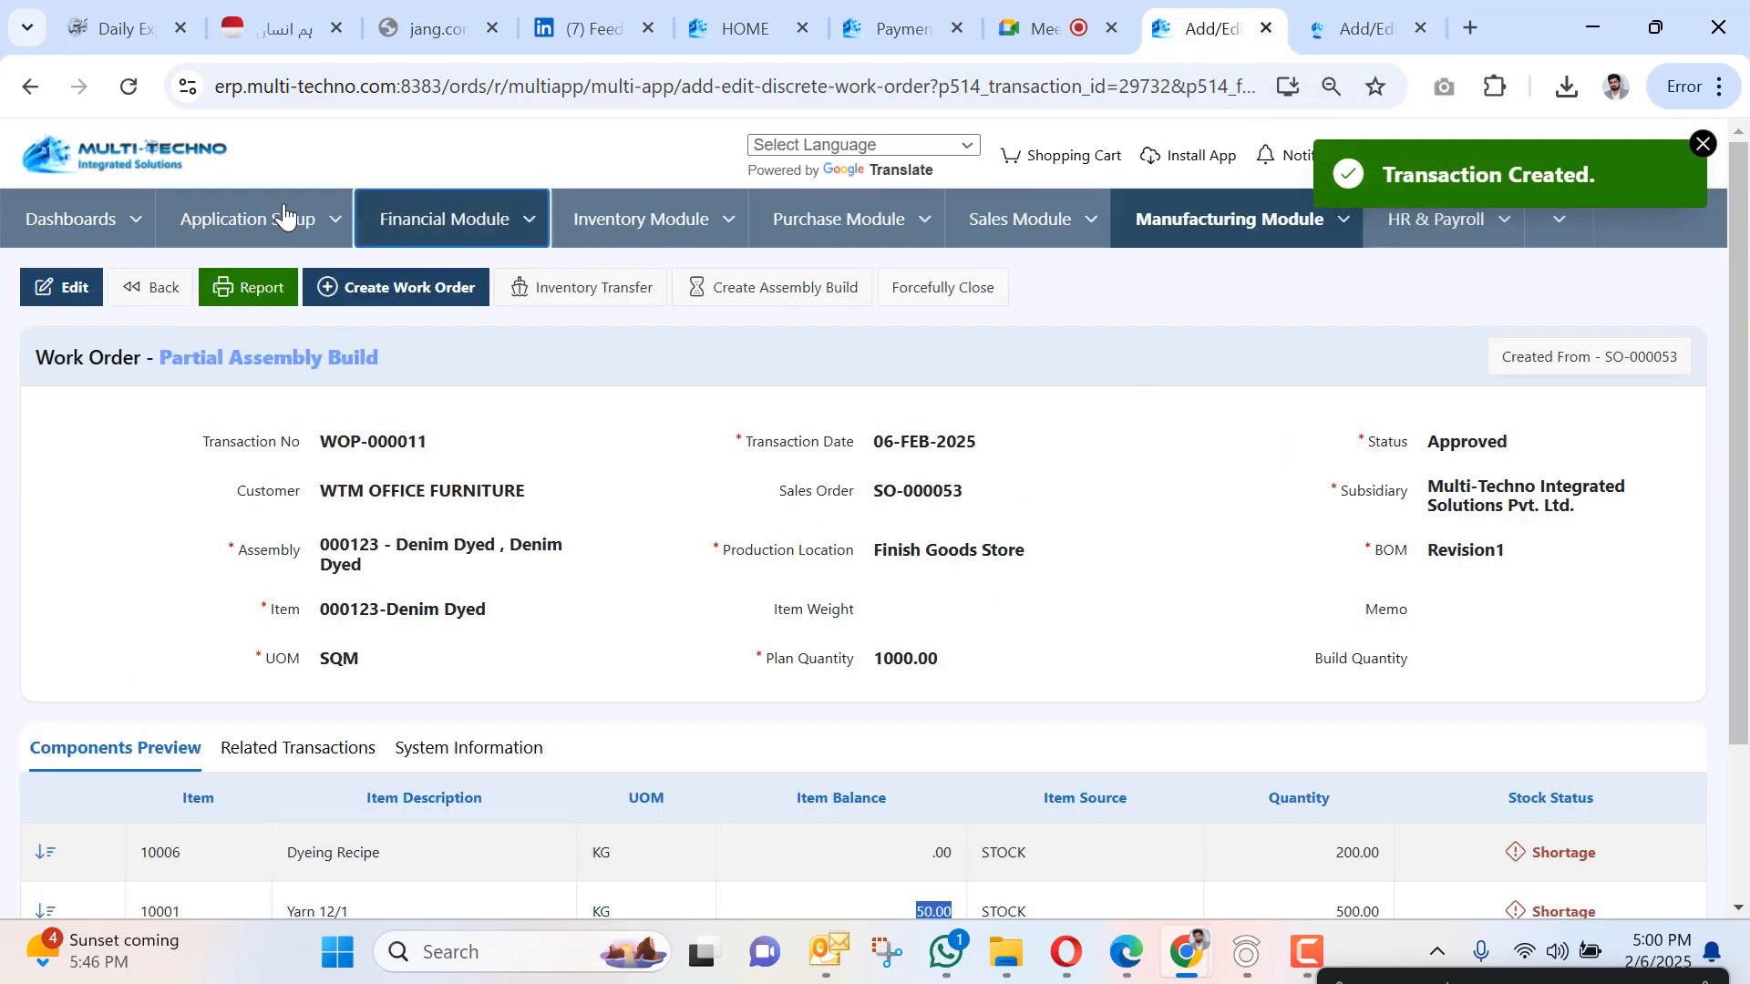
Reload WOP-000011, confirm both components show Available, and view its Work Order Report totalling 232,560.
left_click(285, 217)
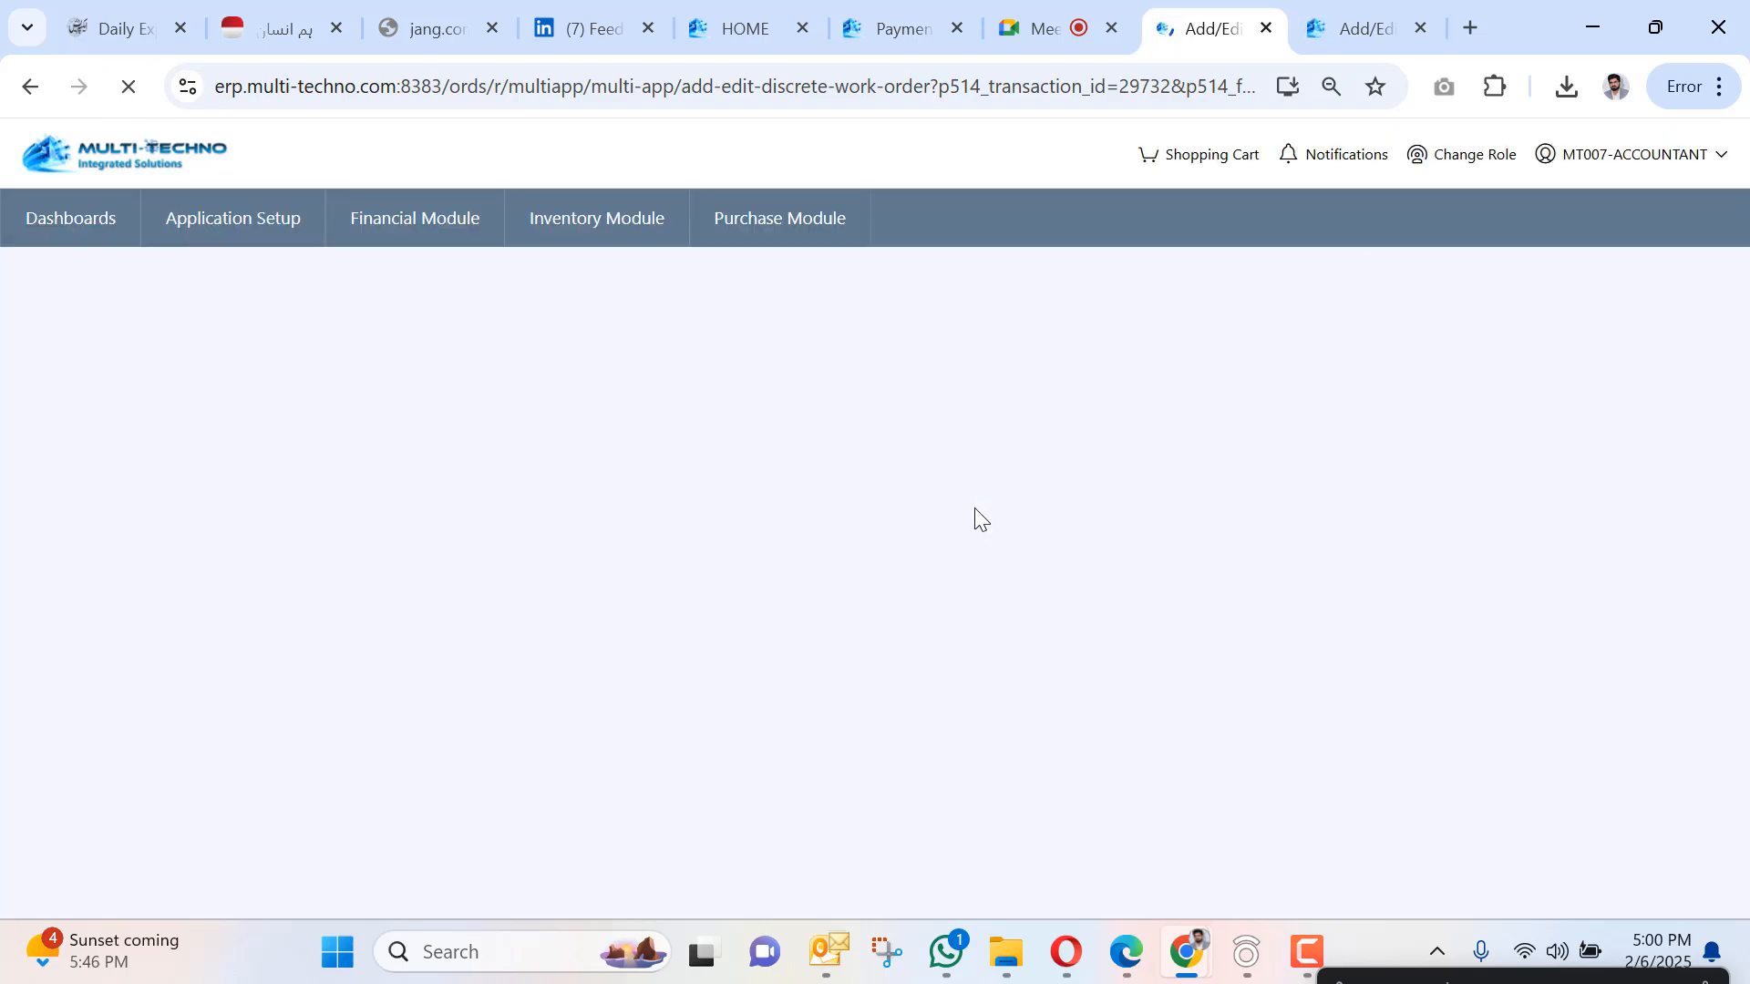
scroll(975, 510, "down", 3)
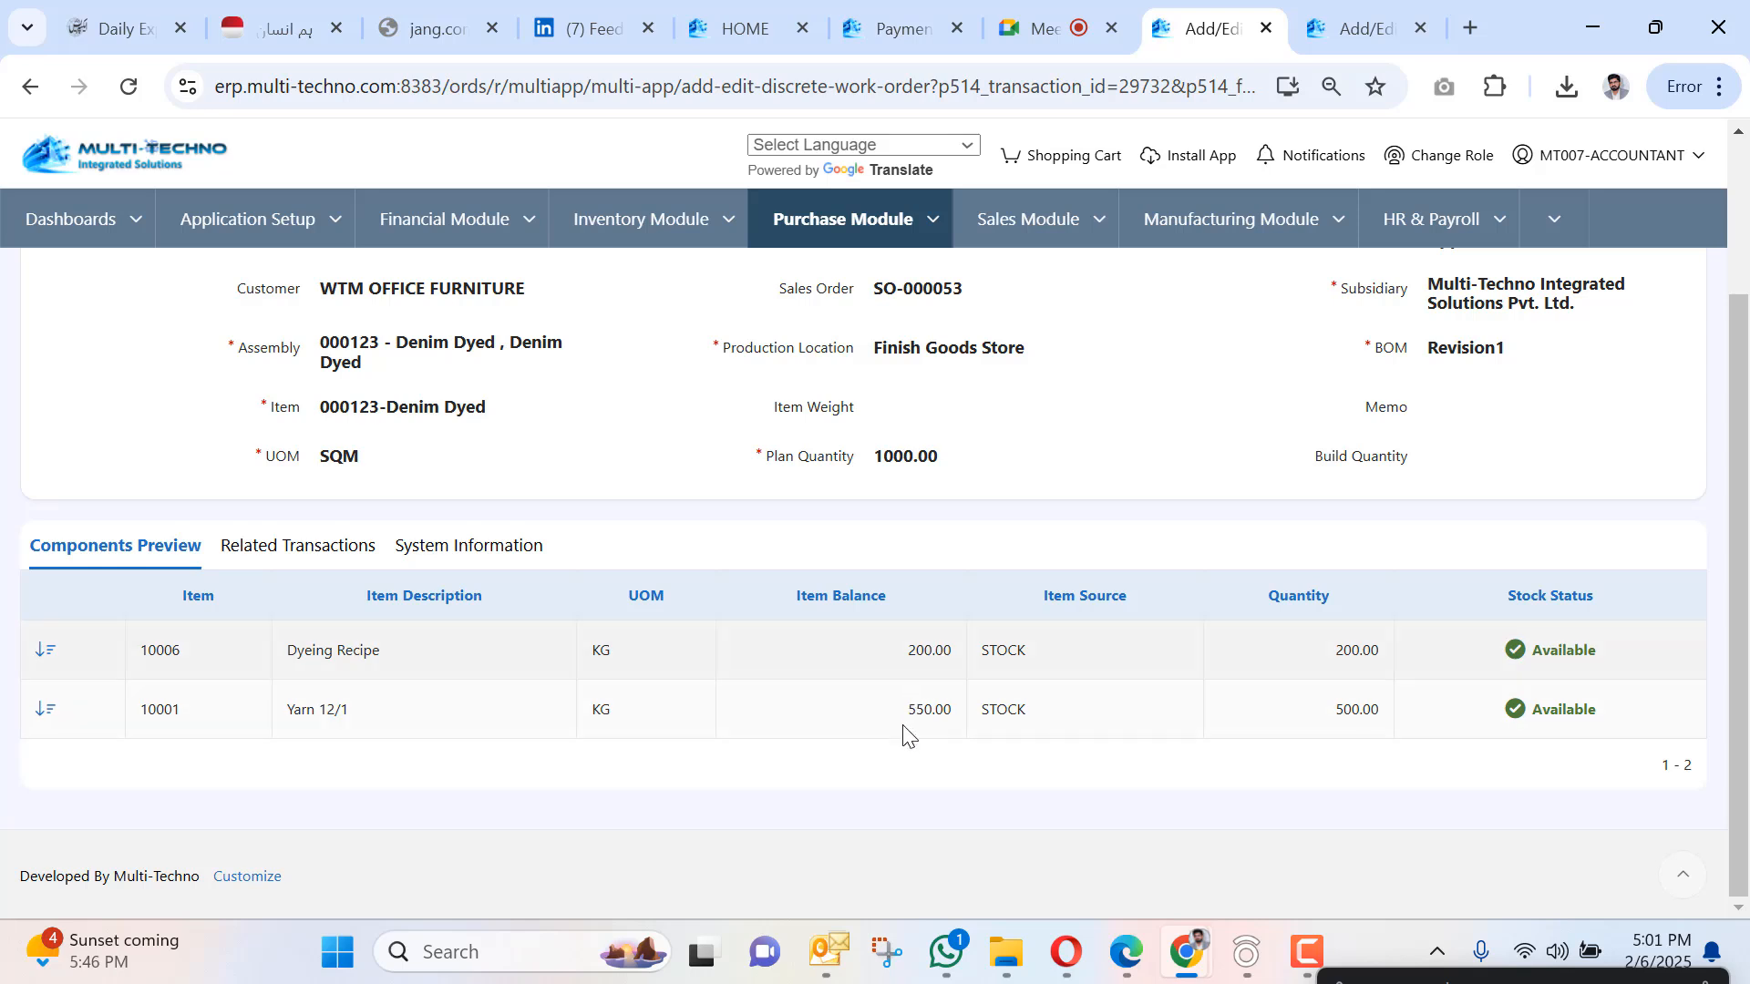
scroll(1316, 730, "up", 3)
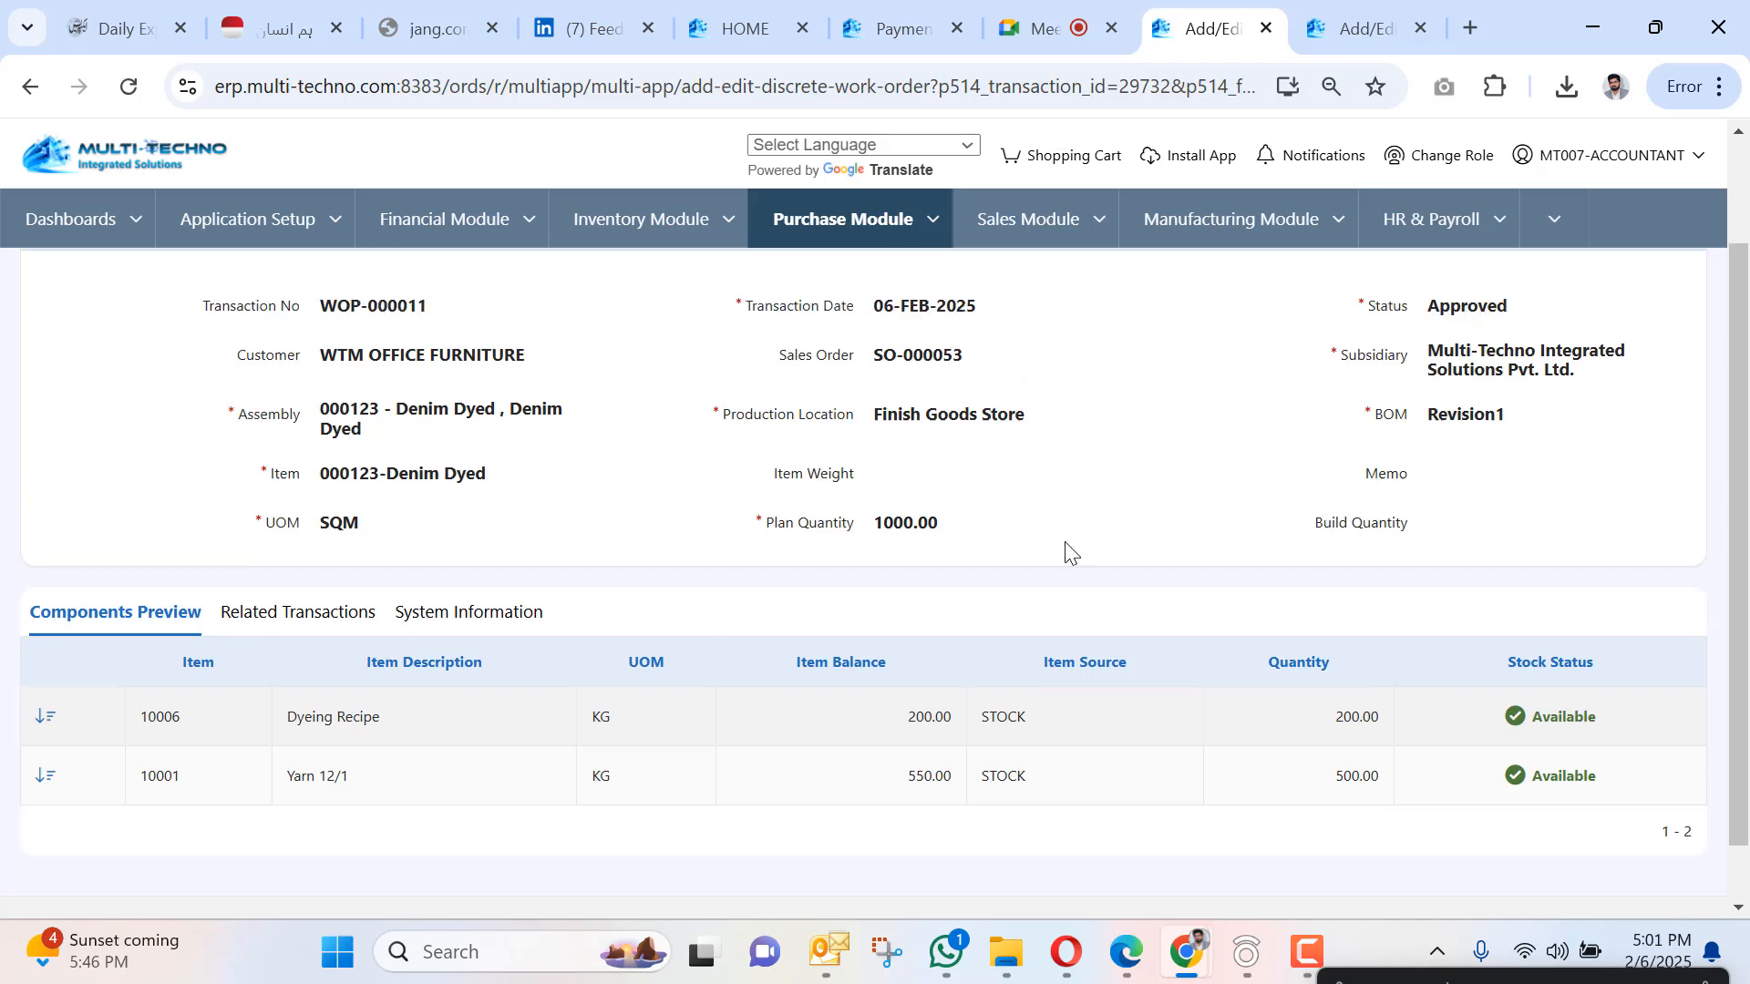
left_click(253, 287)
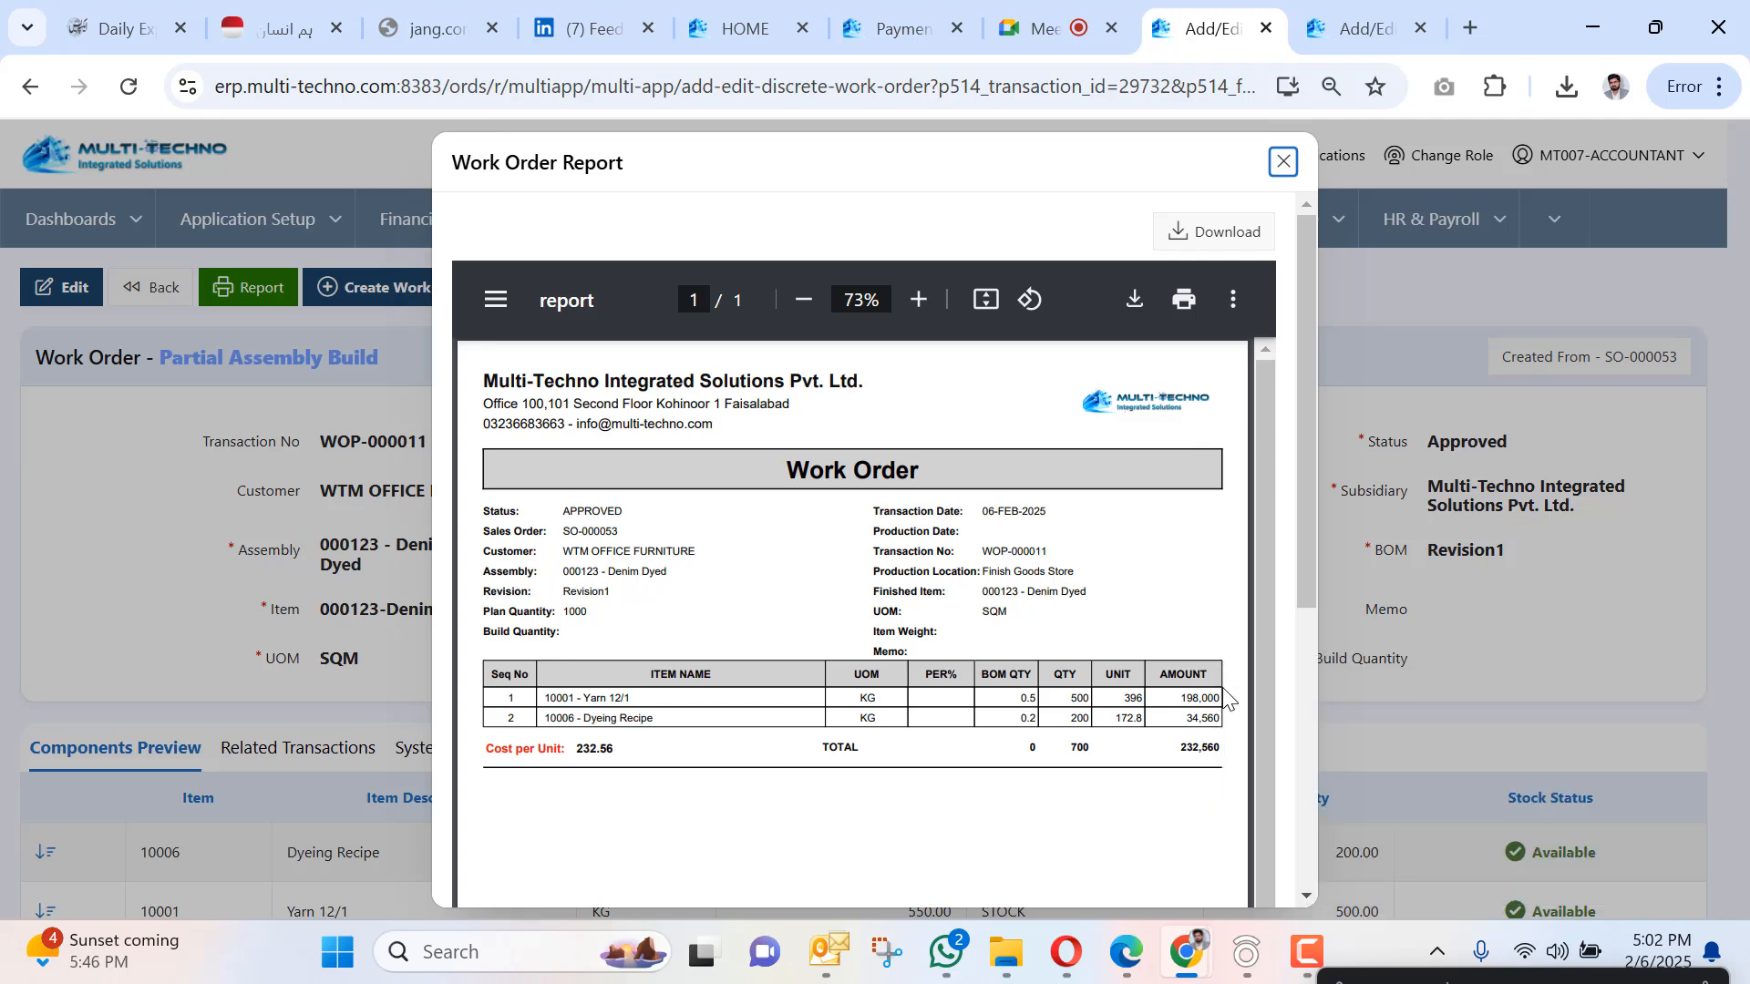
Switch from the WOP-000011 report to the Google Meet call tab.
key("XF86AudioRaiseVolume")
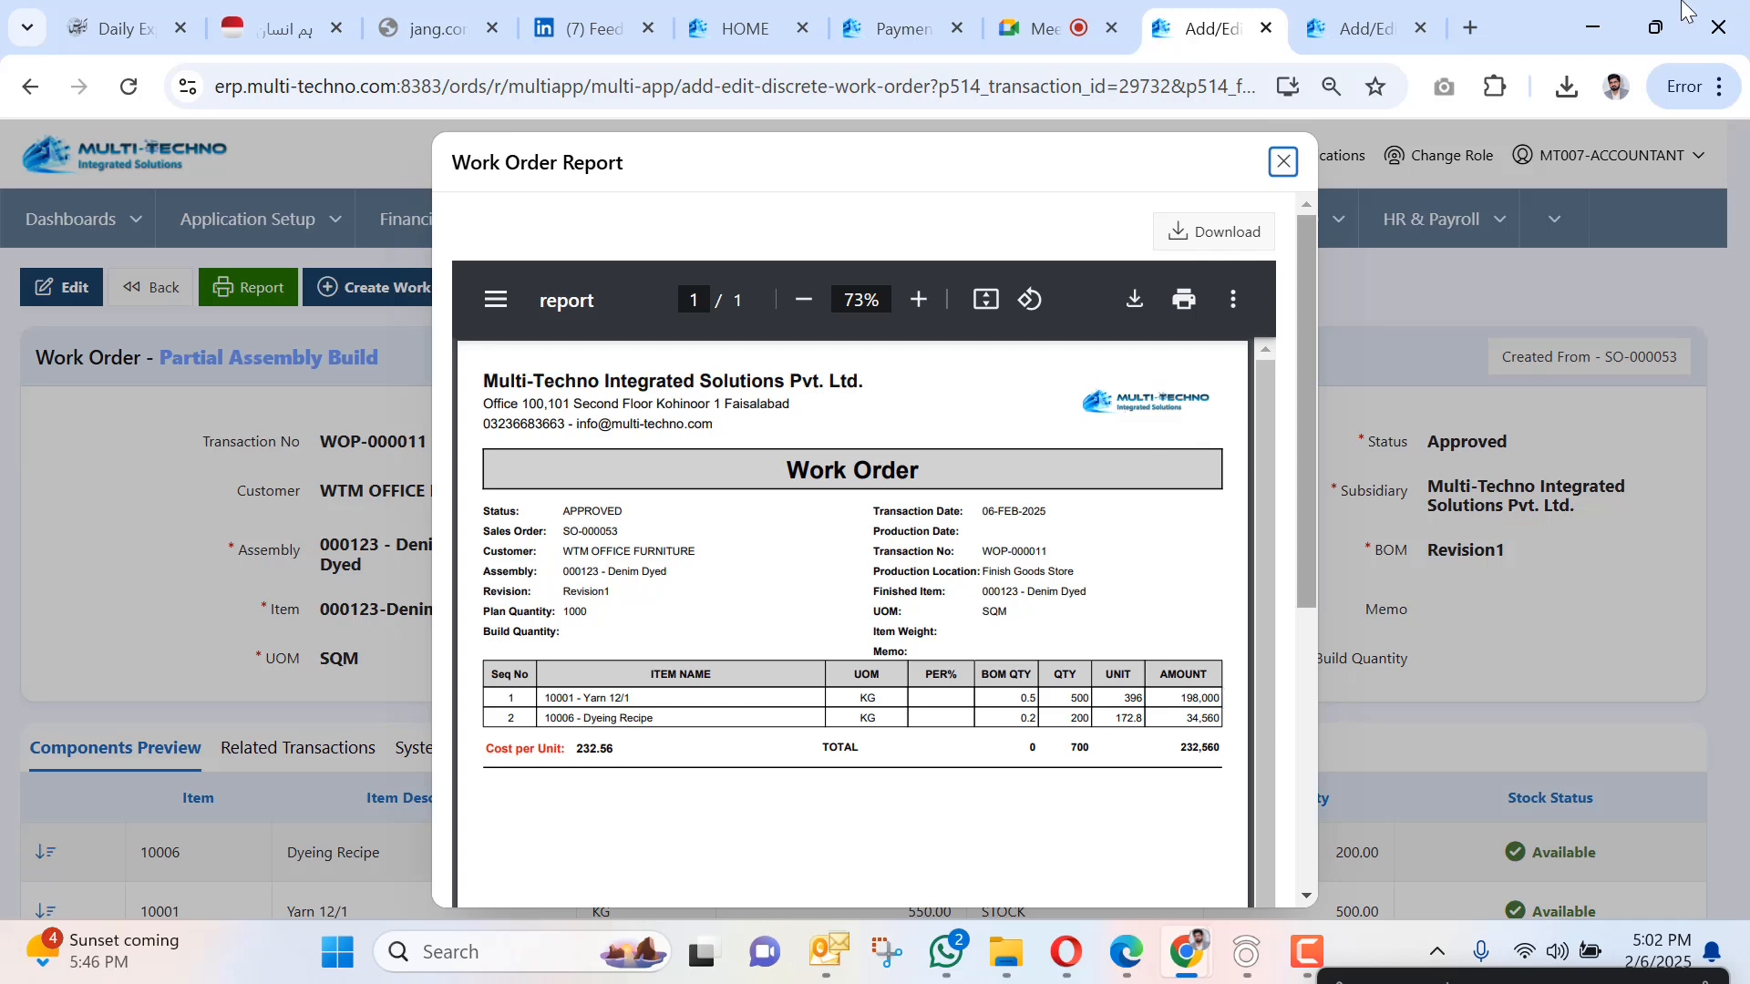
left_click(1048, 29)
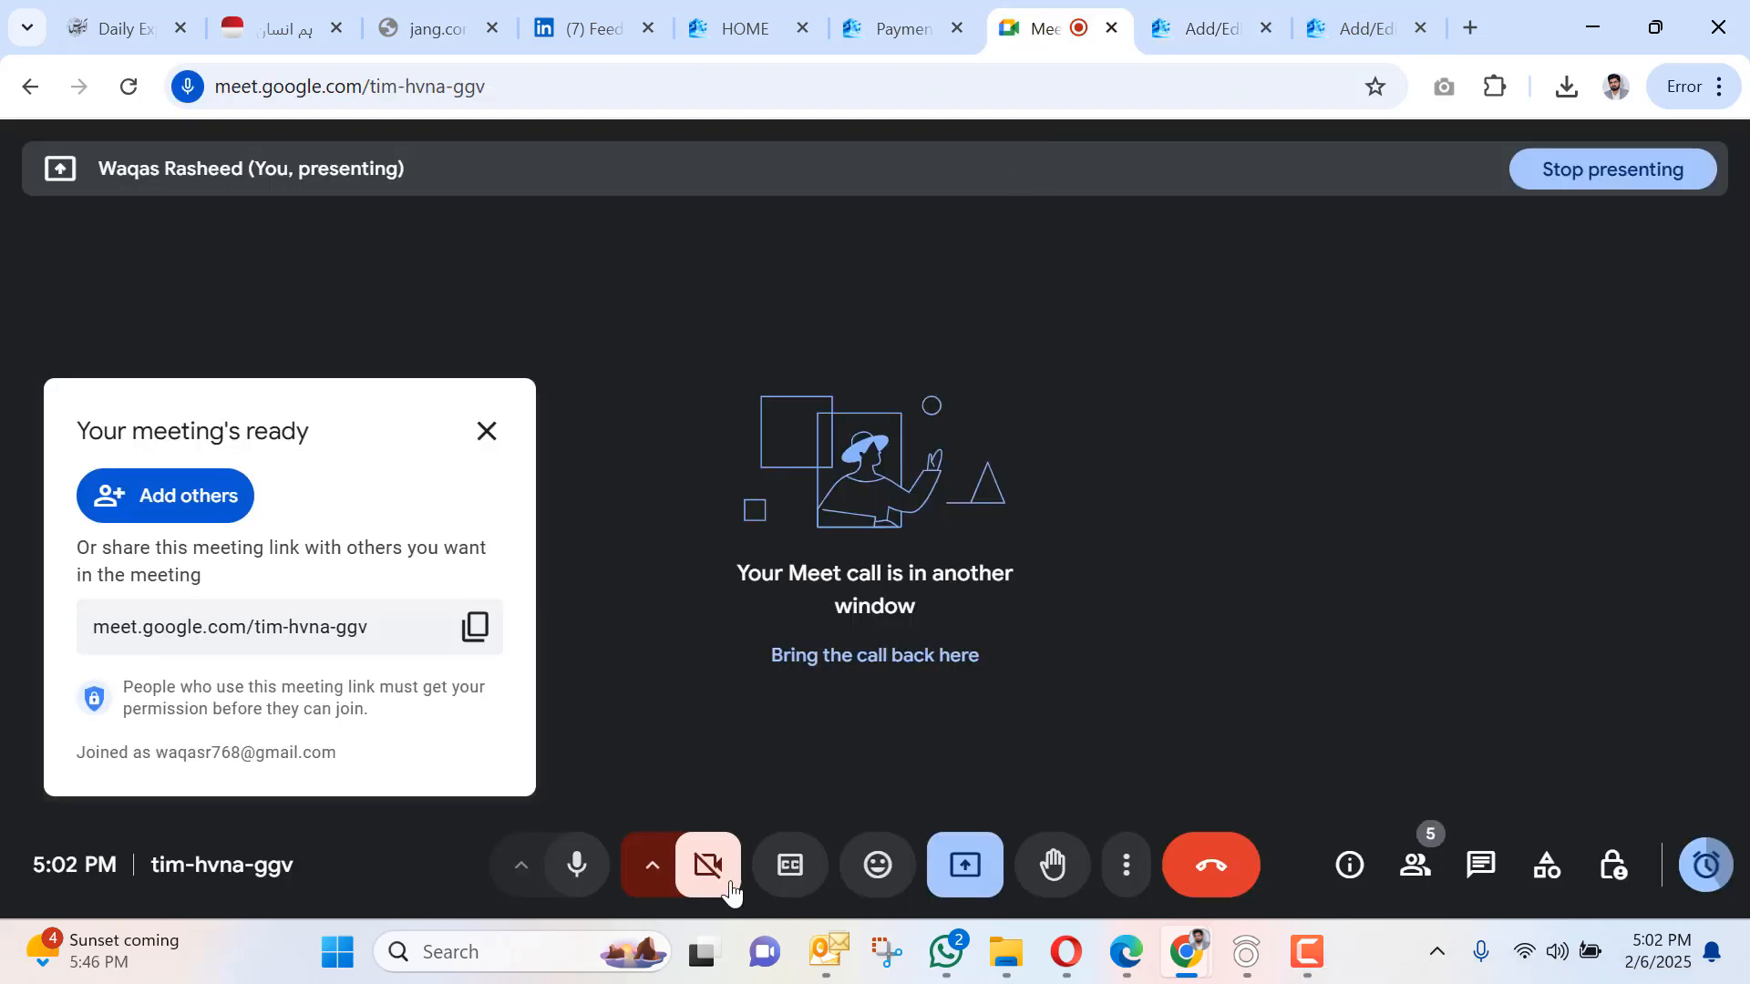
Mute and unmute the Meet microphone, then return to the ERP Work Order Report.
left_click(584, 867)
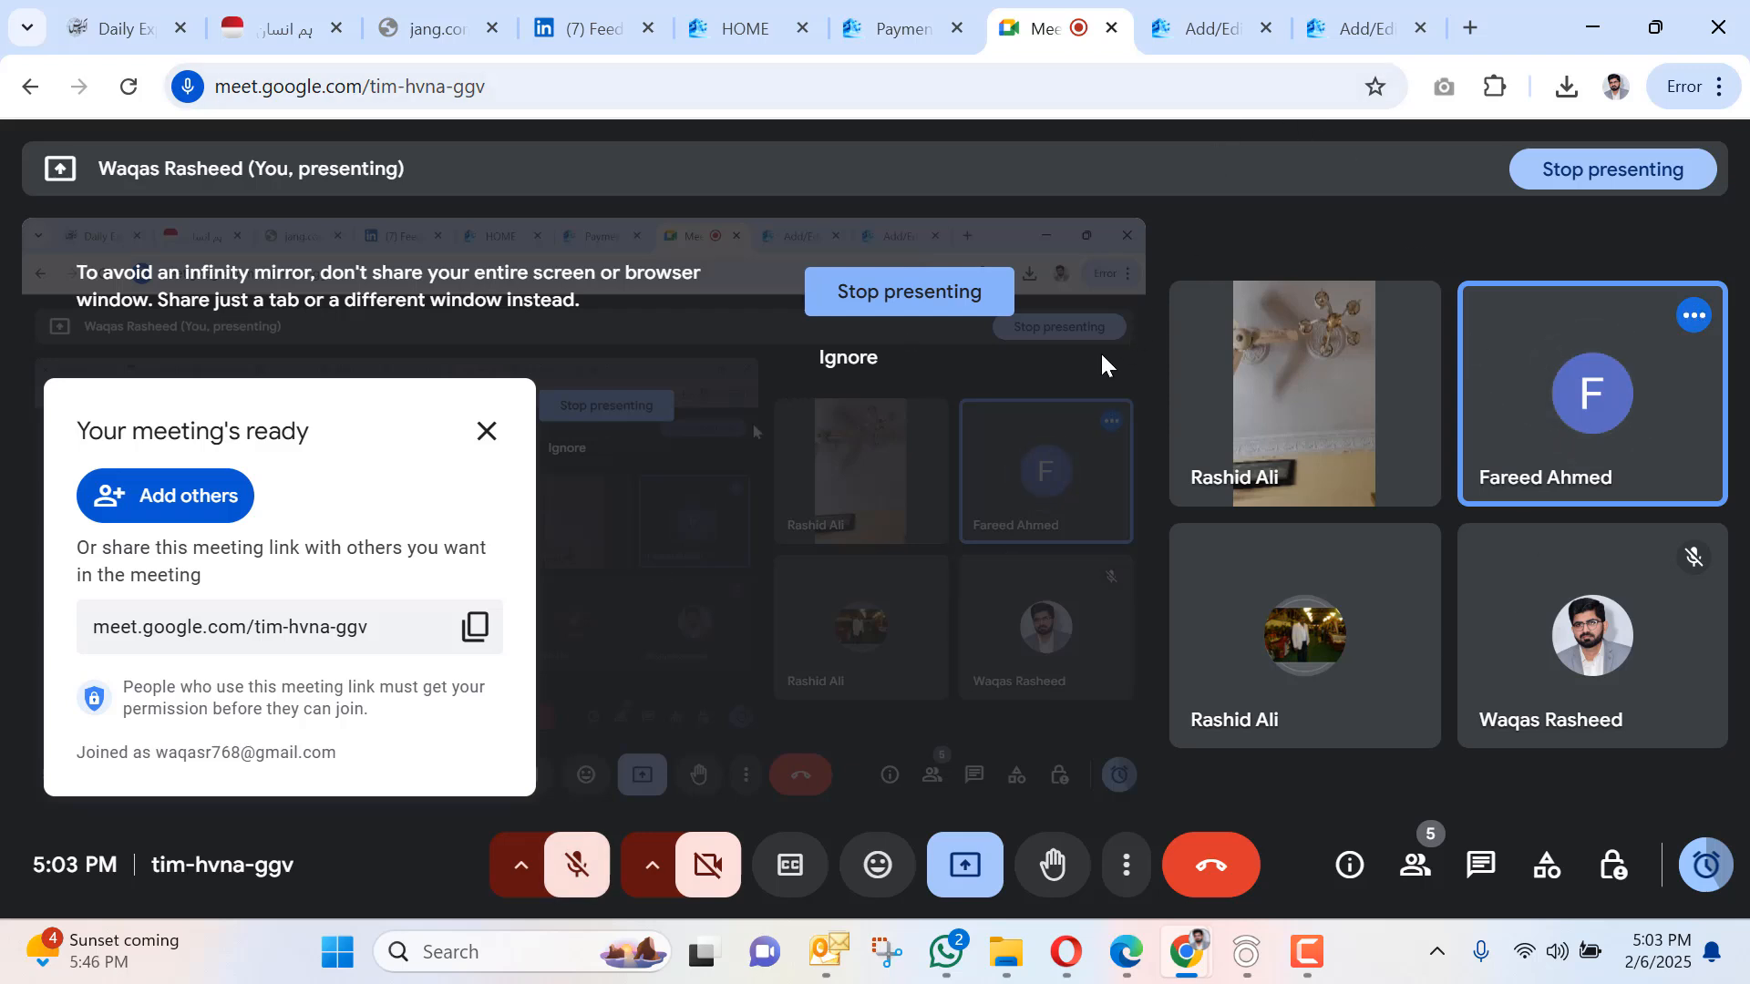
left_click(576, 865)
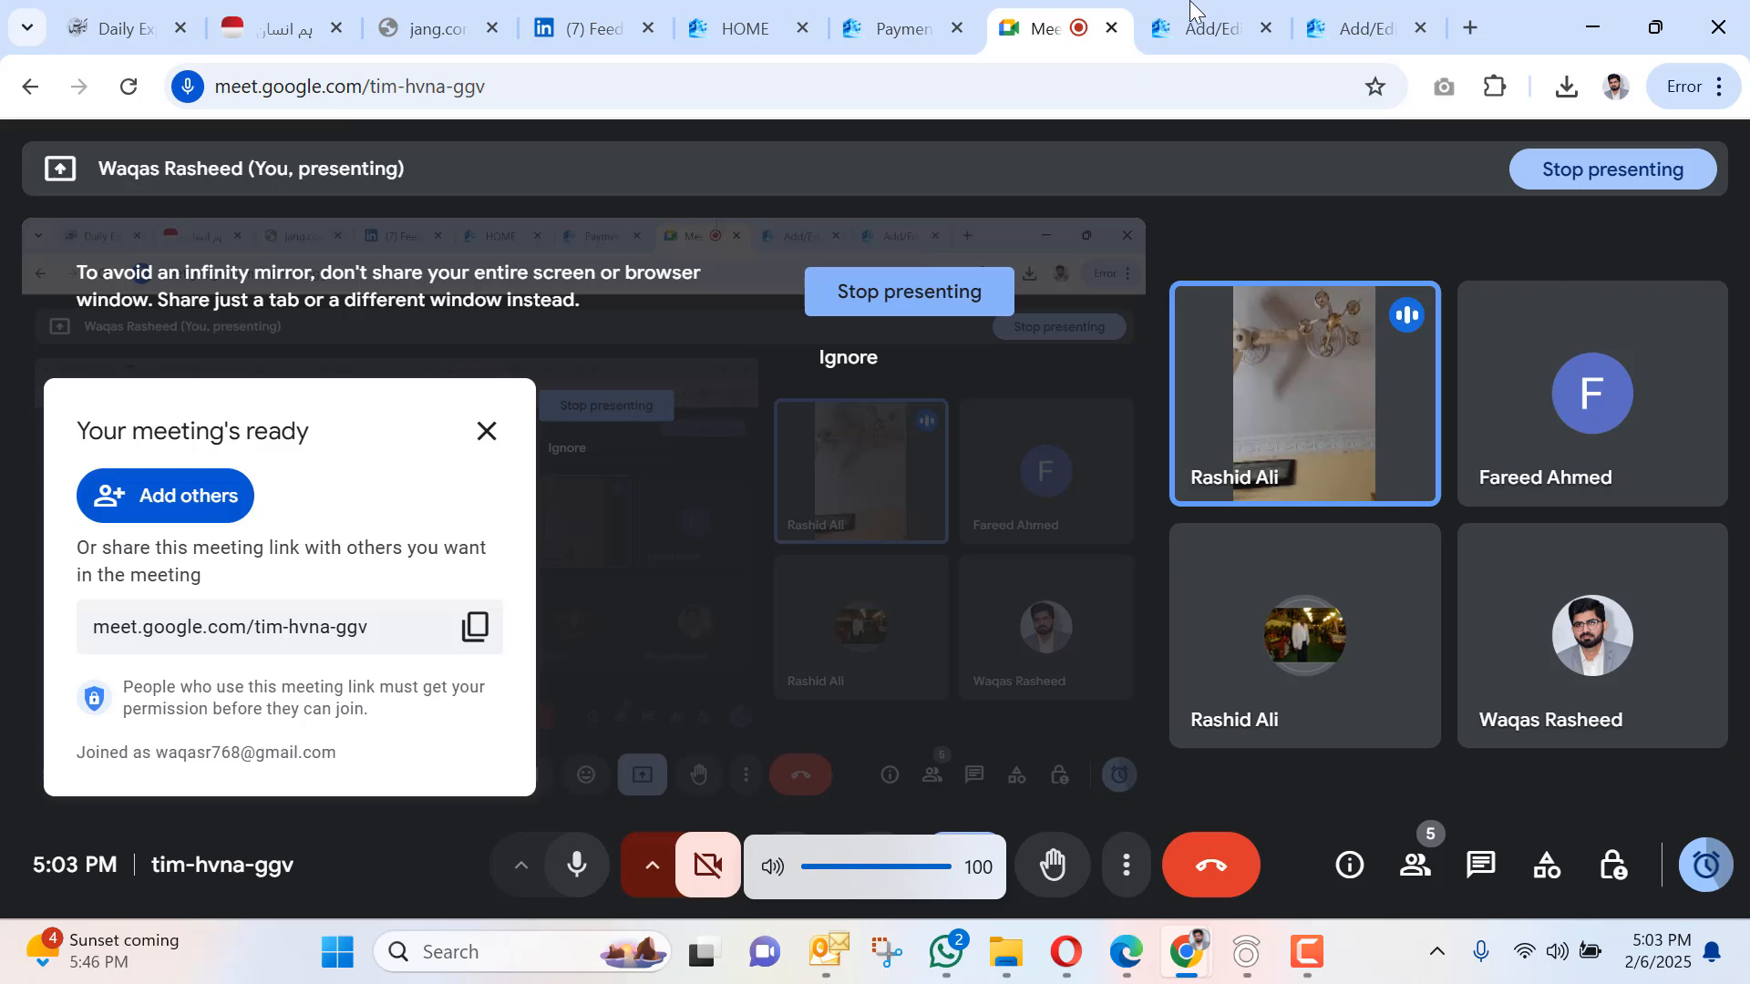
left_click(1201, 28)
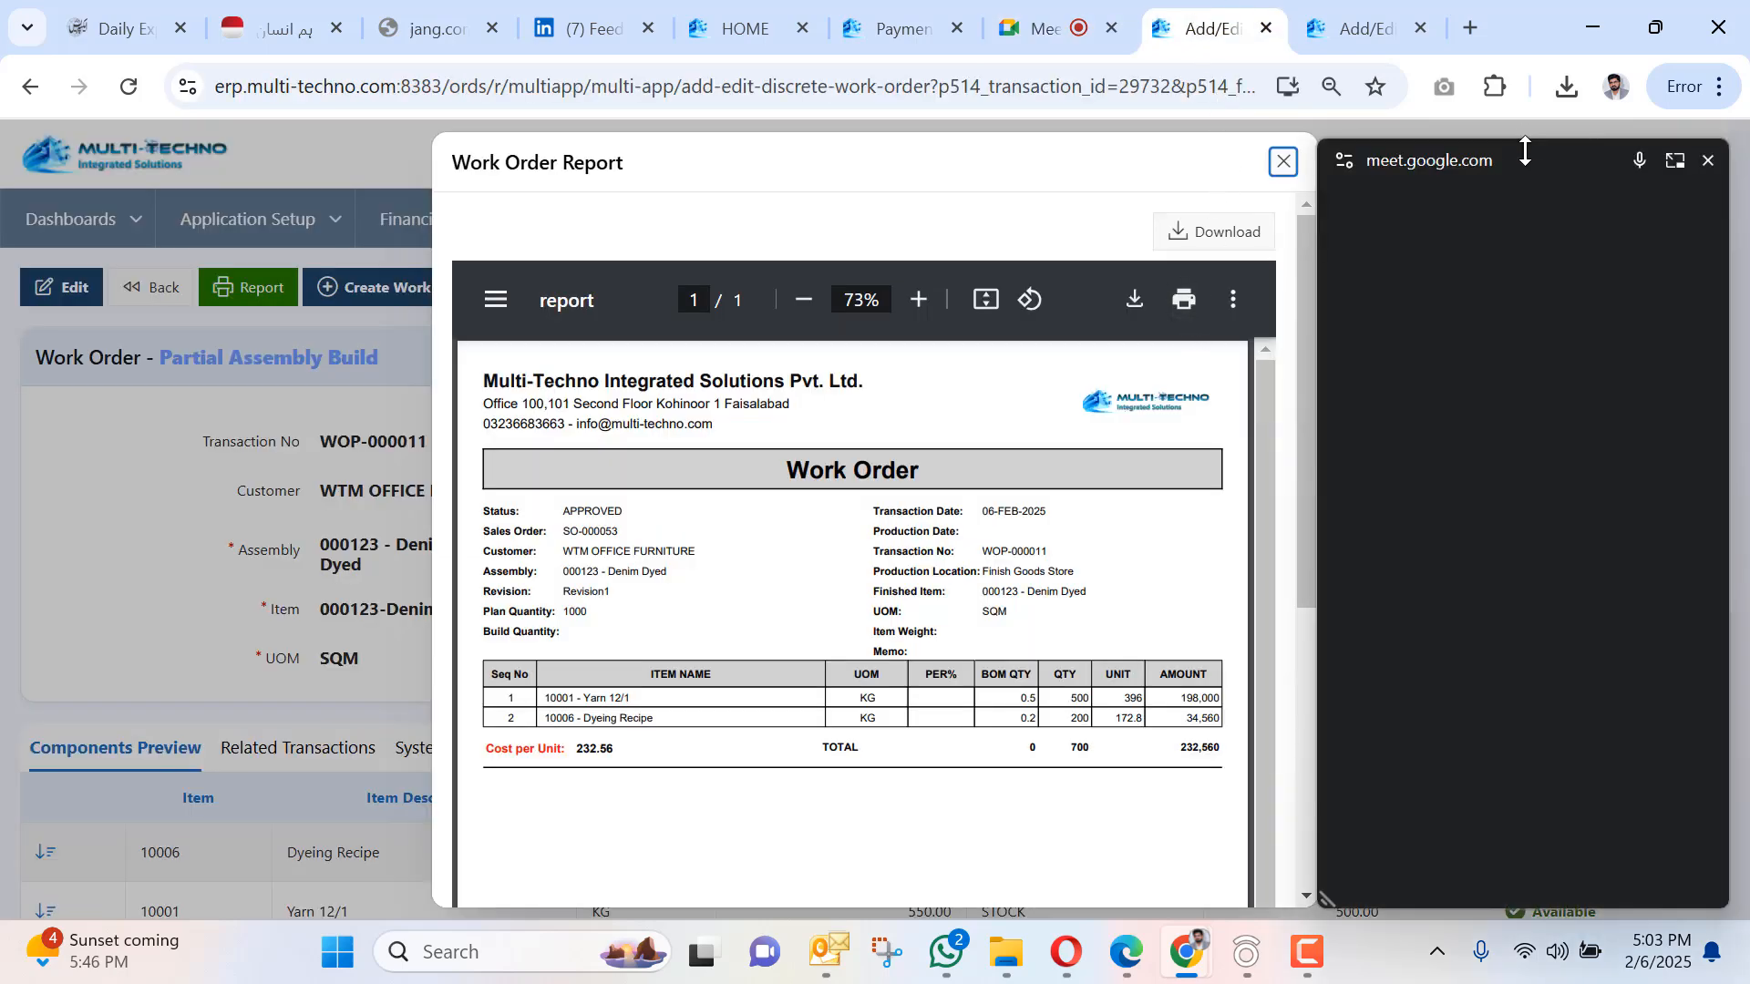
Close the Work Order Report and open WOP-000011's Inventory Transfer request to Finish Goods Store.
left_click_drag(1522, 154, 1513, 982)
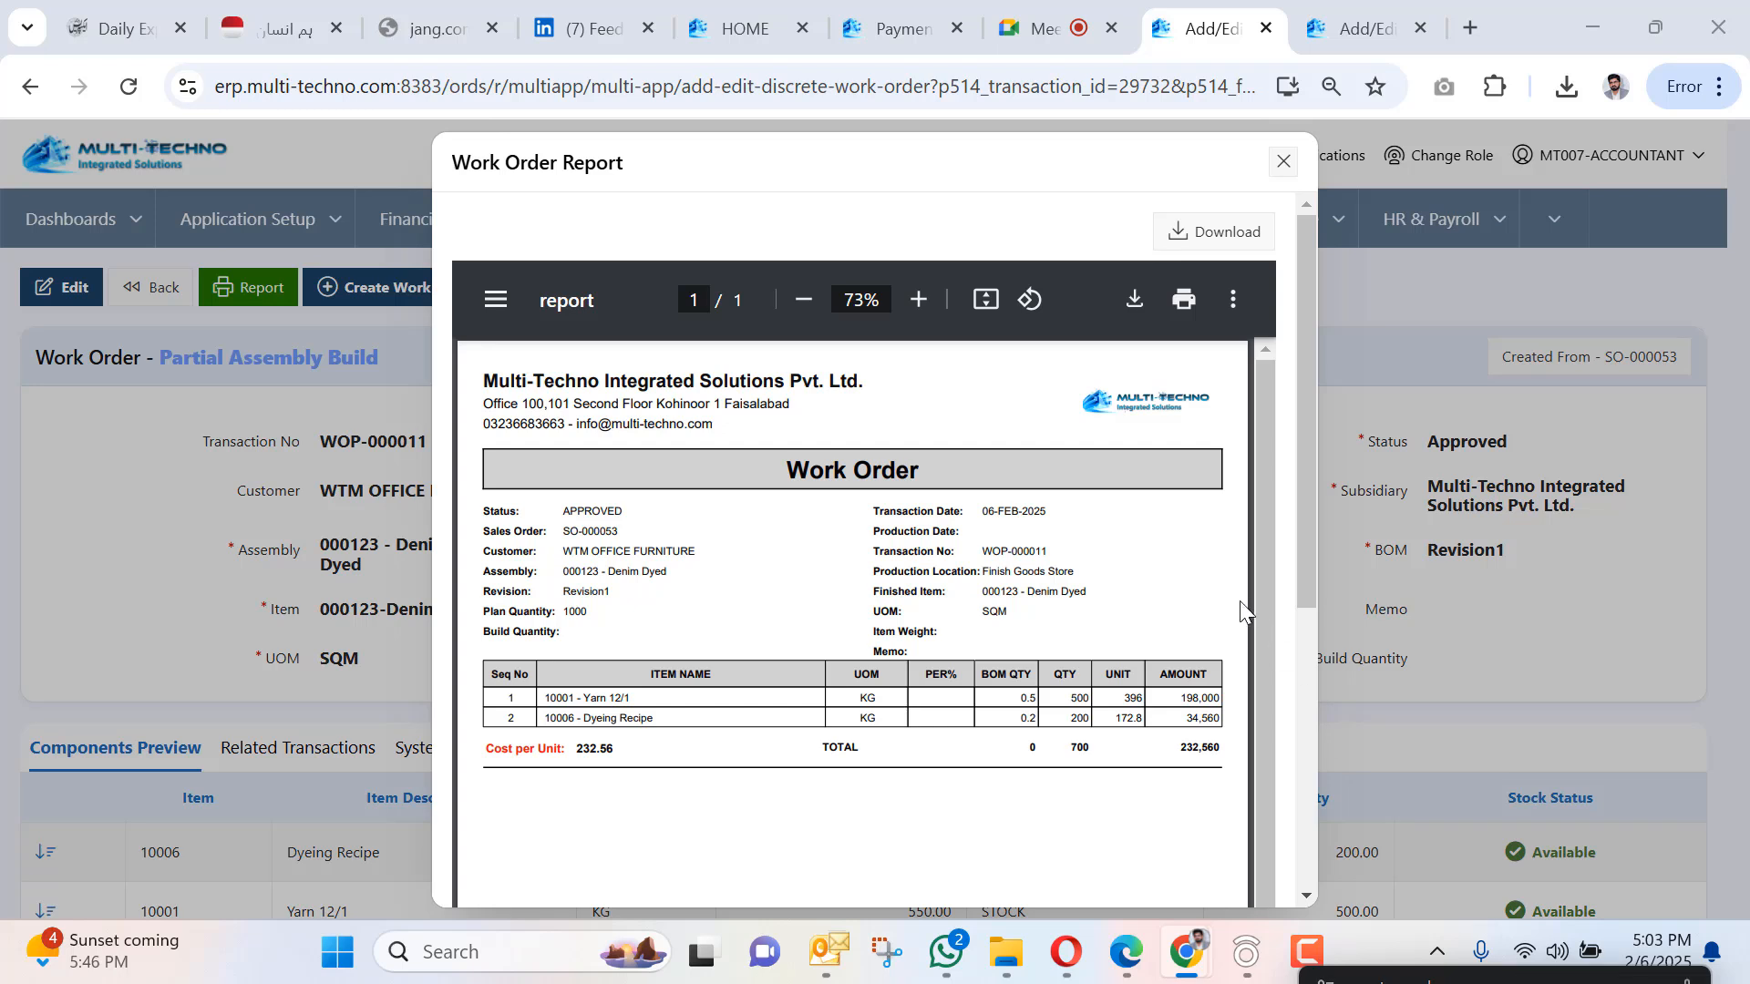
left_click(1283, 162)
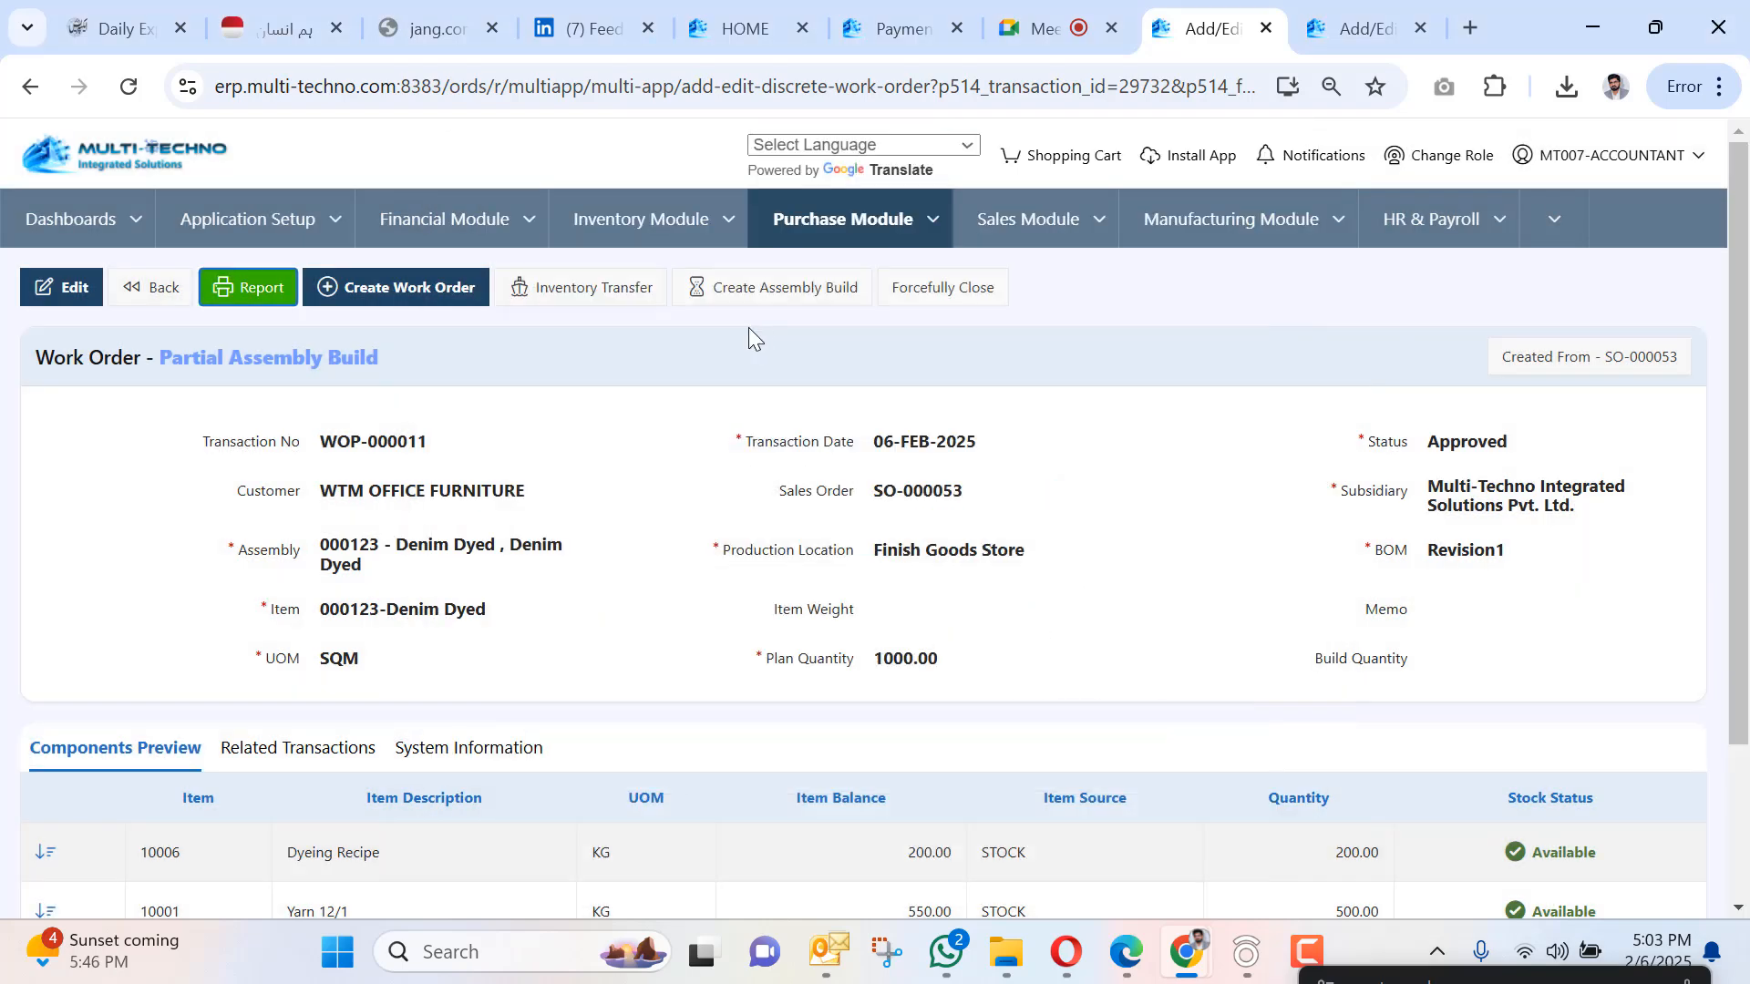
left_click(549, 294)
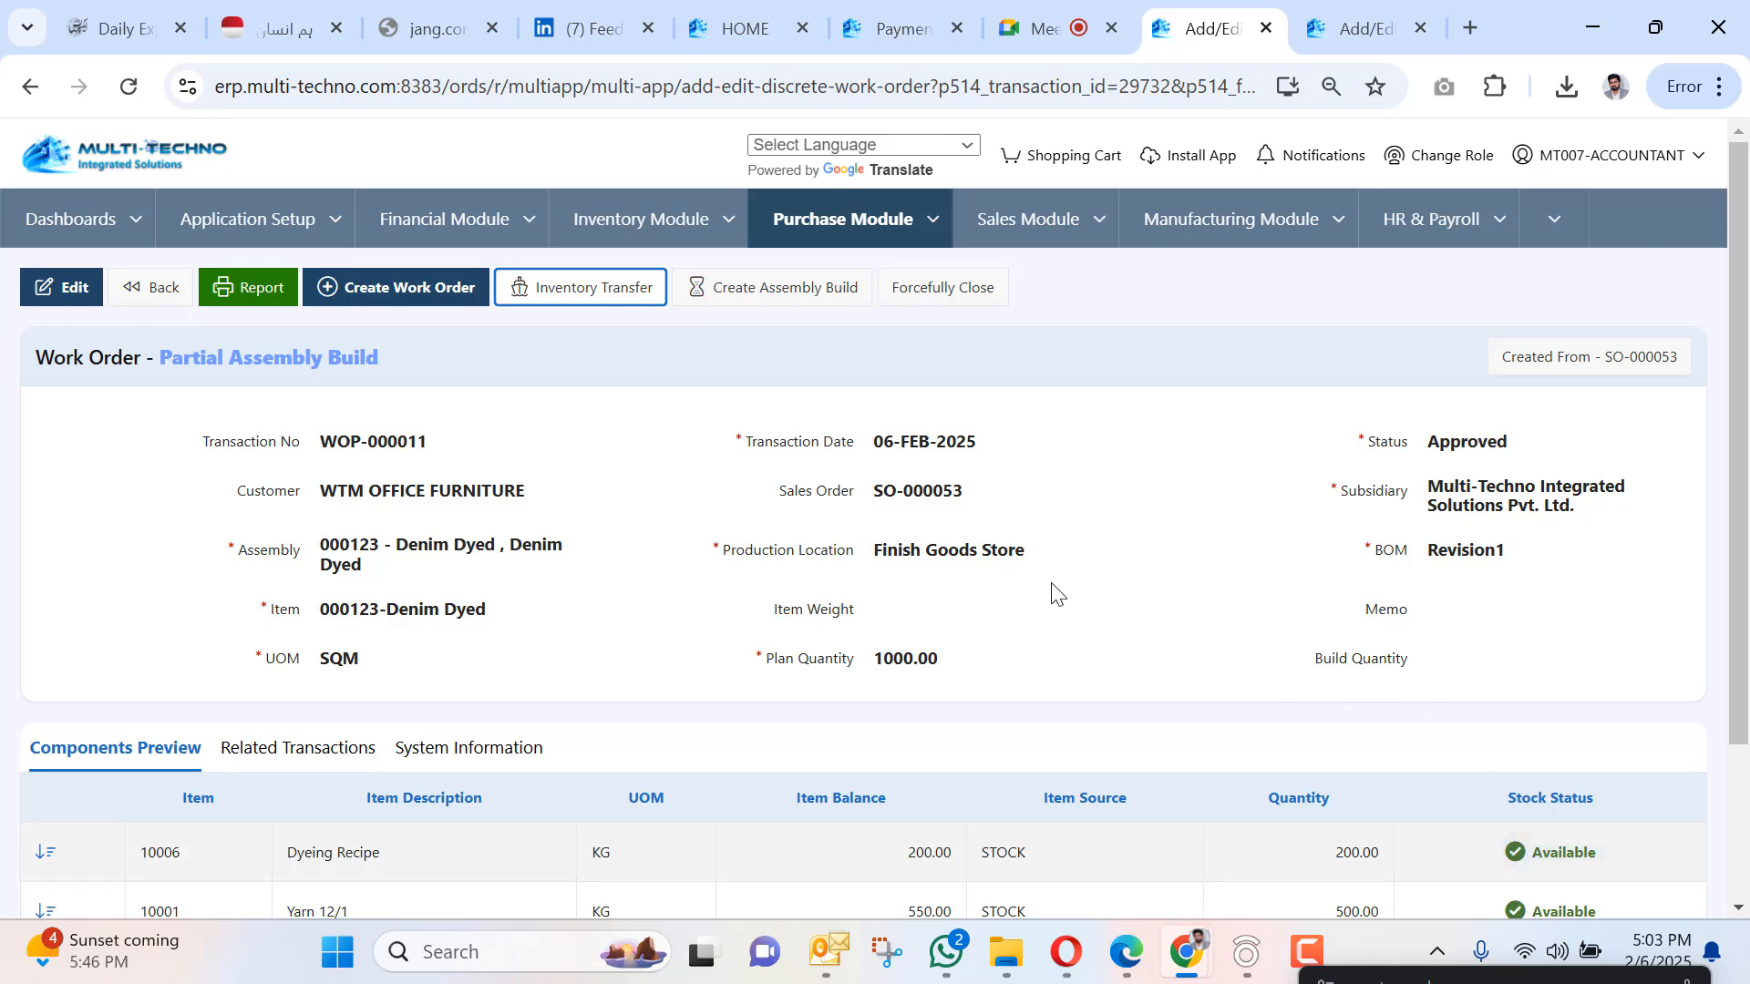
left_click_drag(873, 547, 1030, 570)
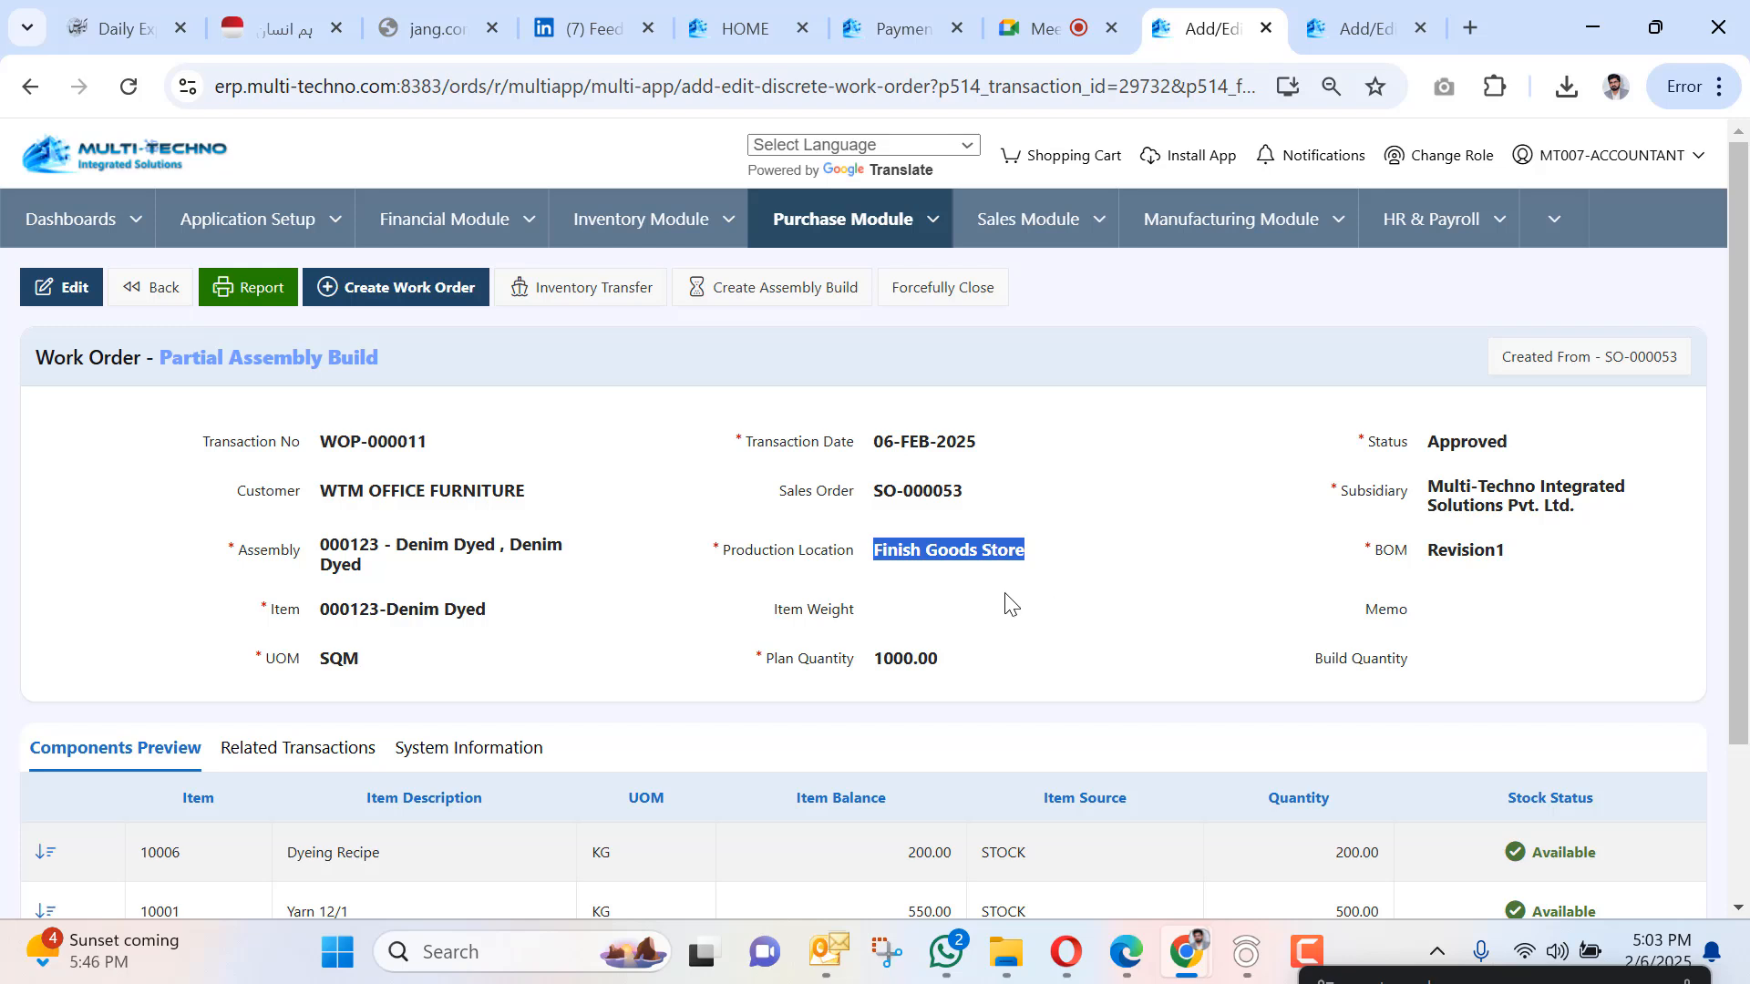
left_click(736, 518)
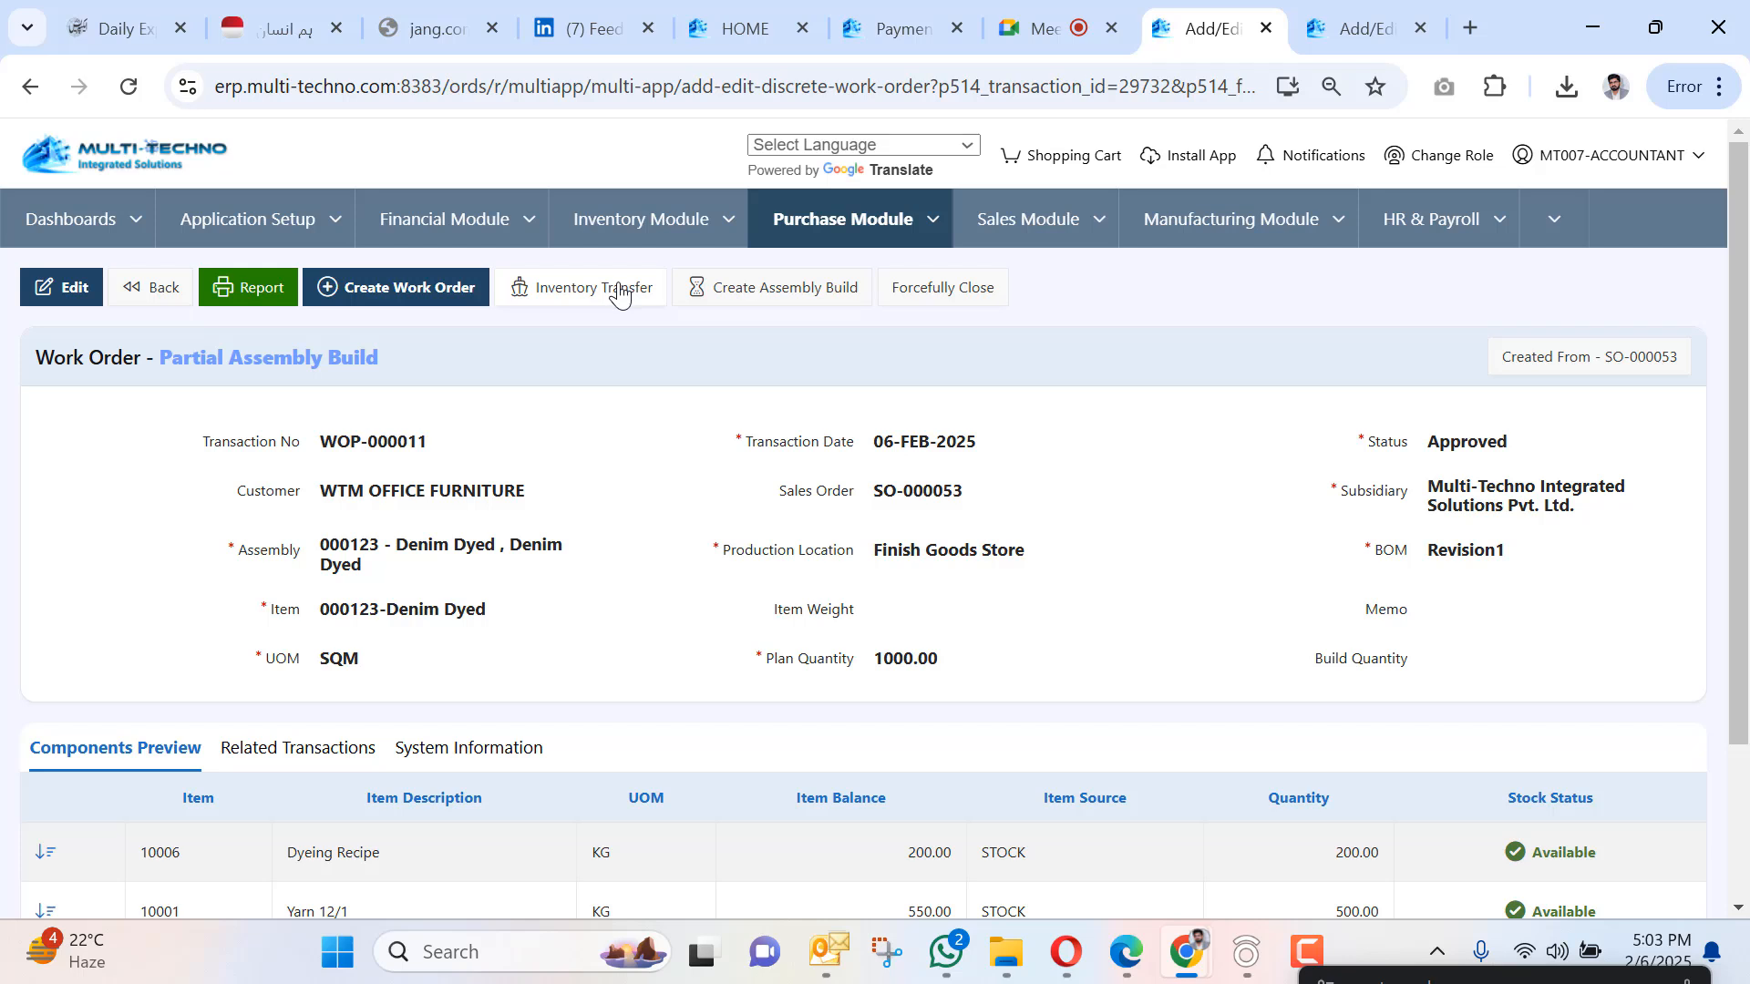
left_click(619, 290)
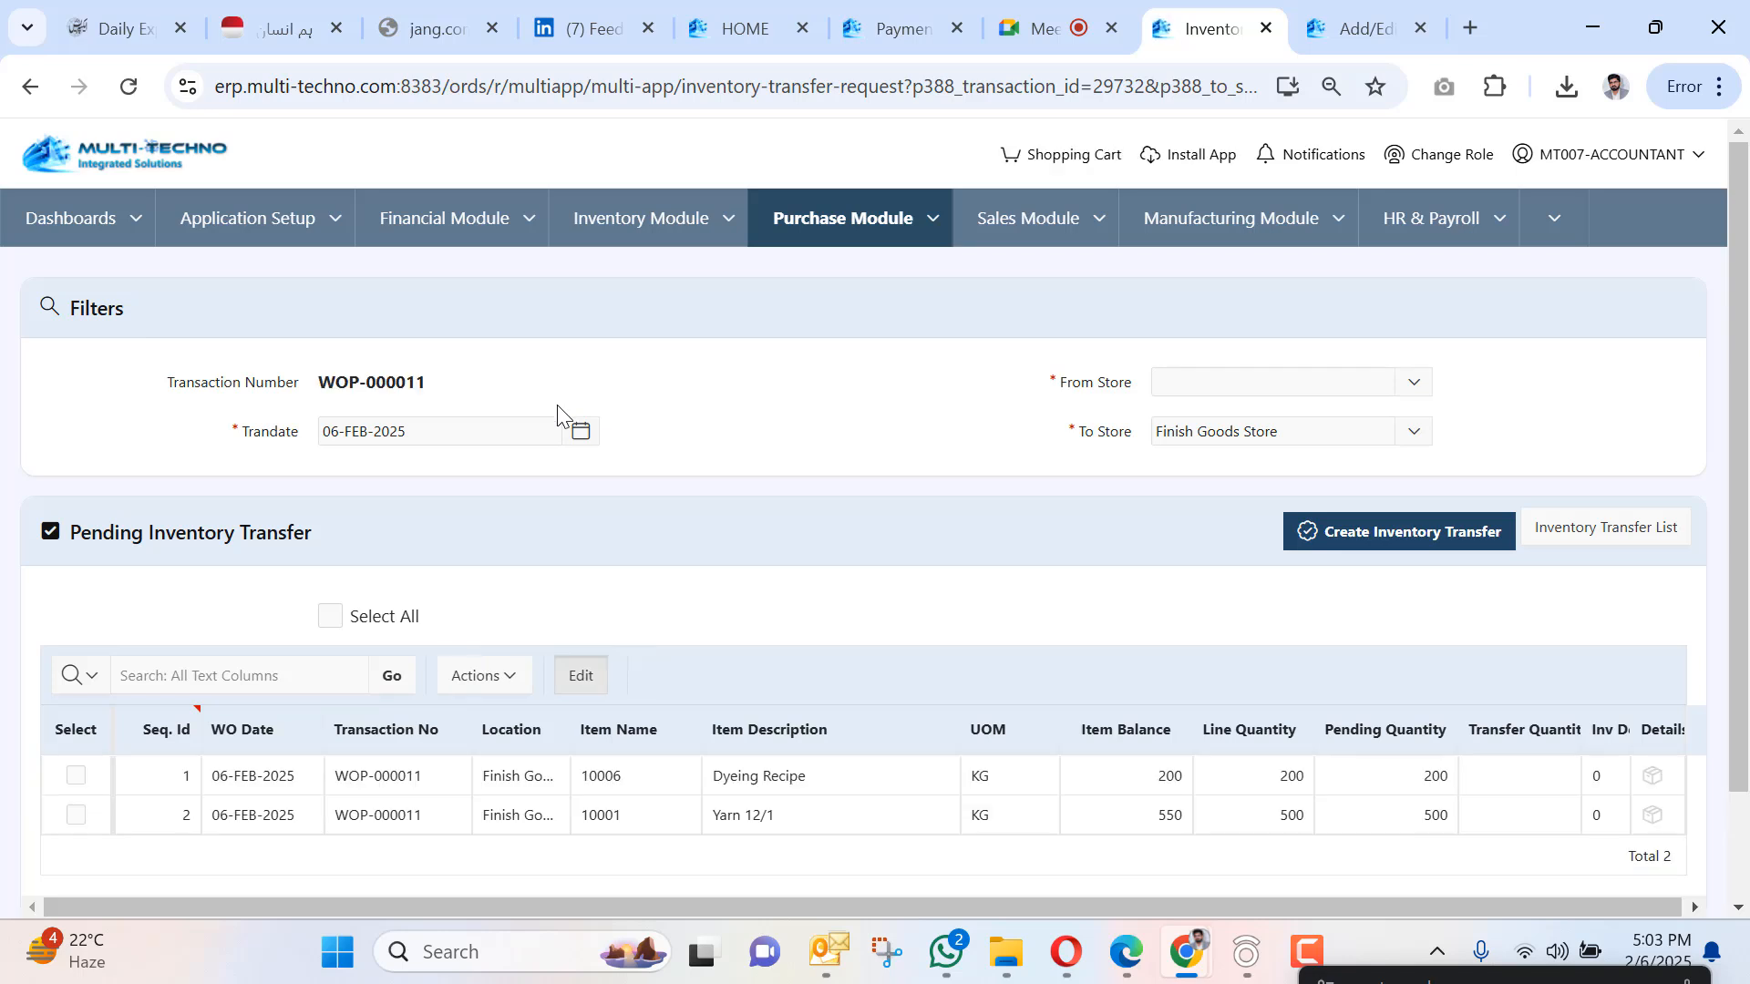
Transfer Dyeing Recipe 200 and Yarn 12/1 500 from Raw Material Store, creating IT-000009.
left_click(331, 617)
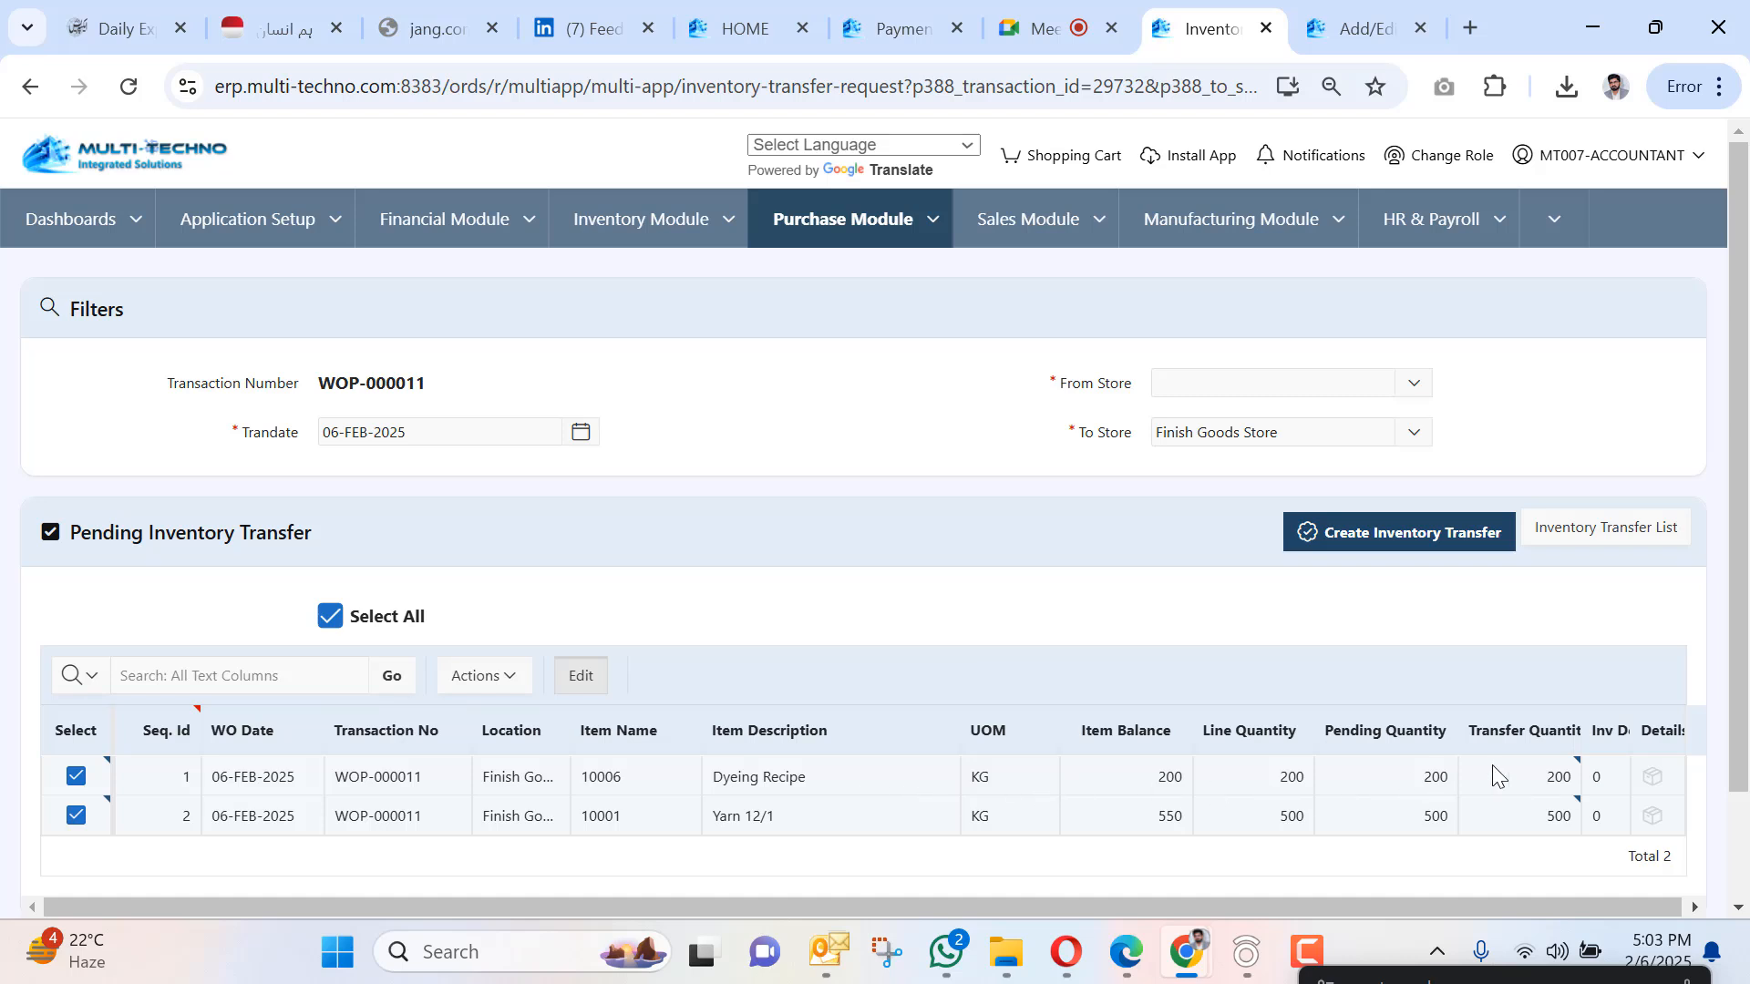
left_click(1331, 382)
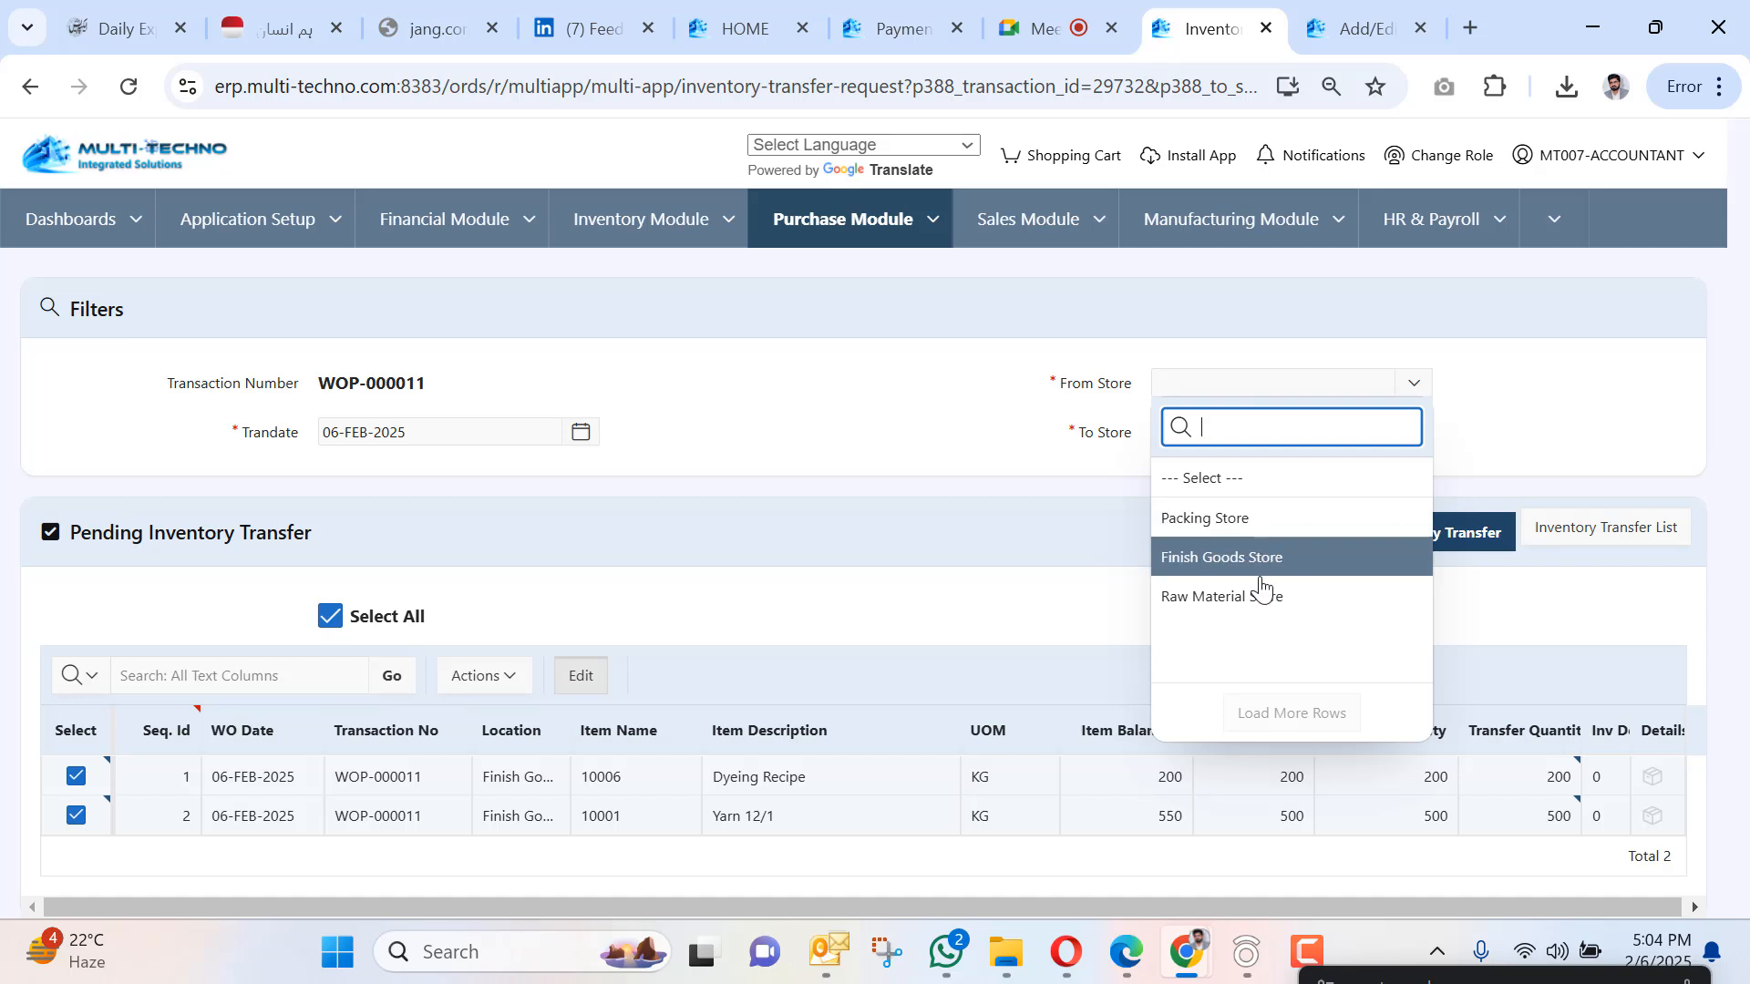
left_click(1265, 595)
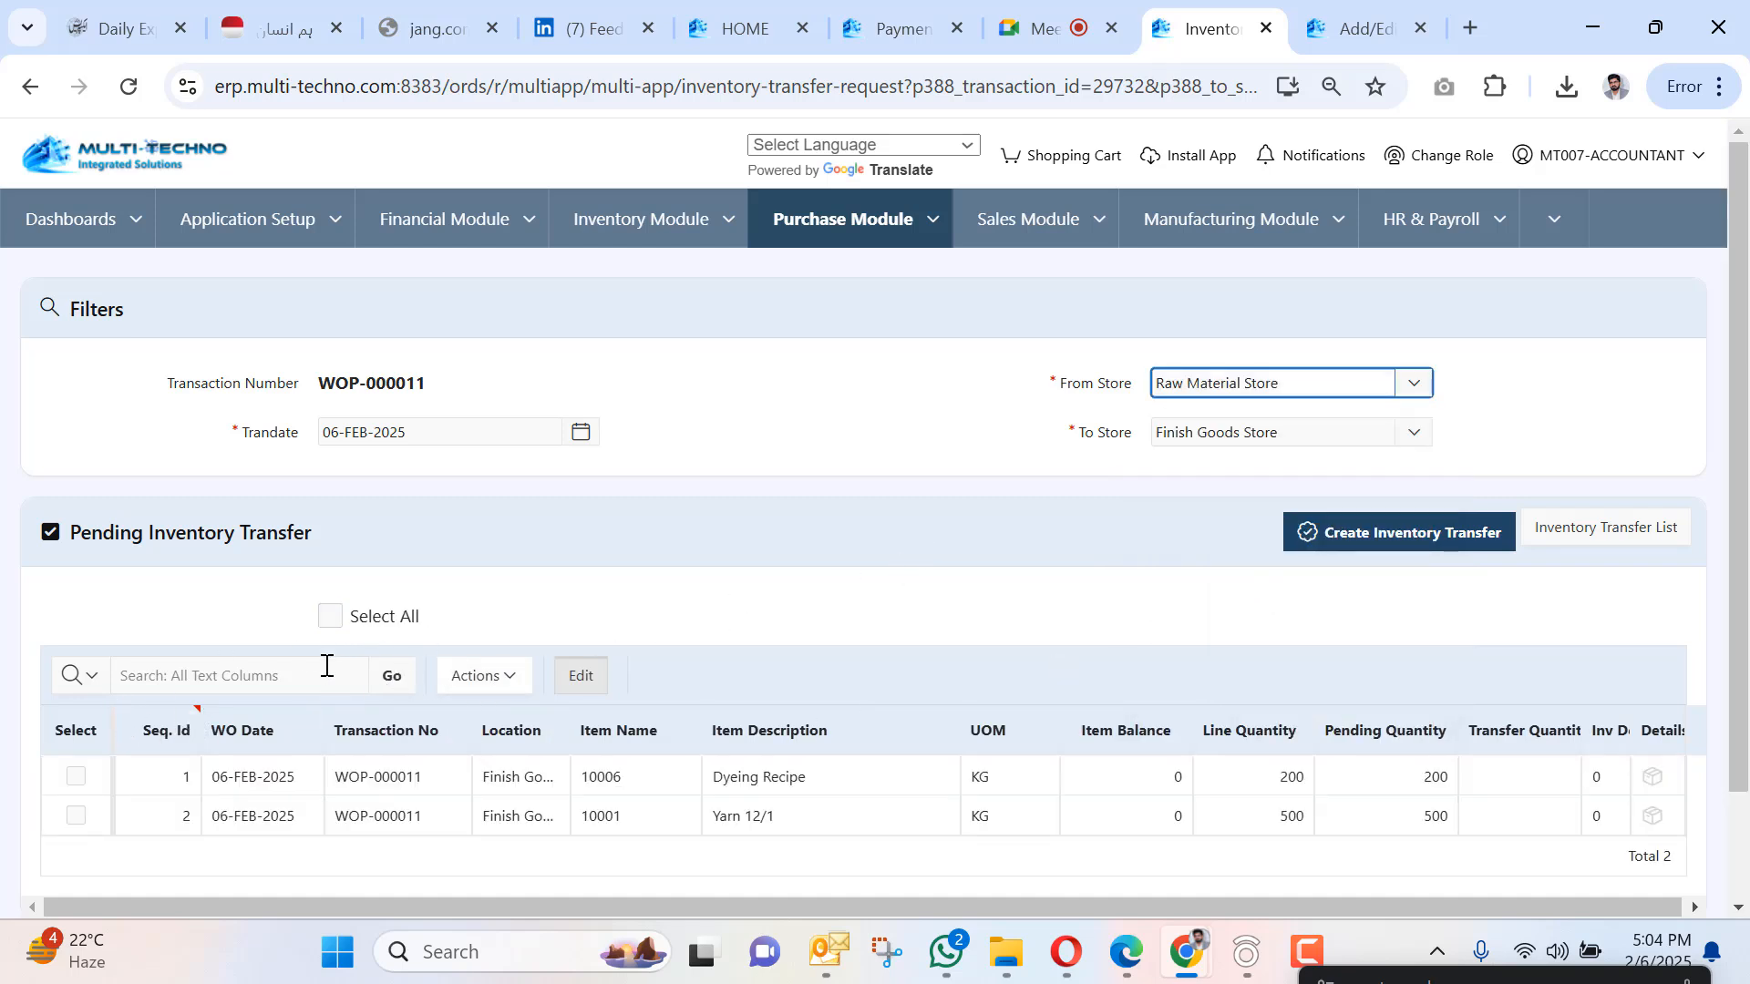
left_click(331, 616)
left_click(1386, 538)
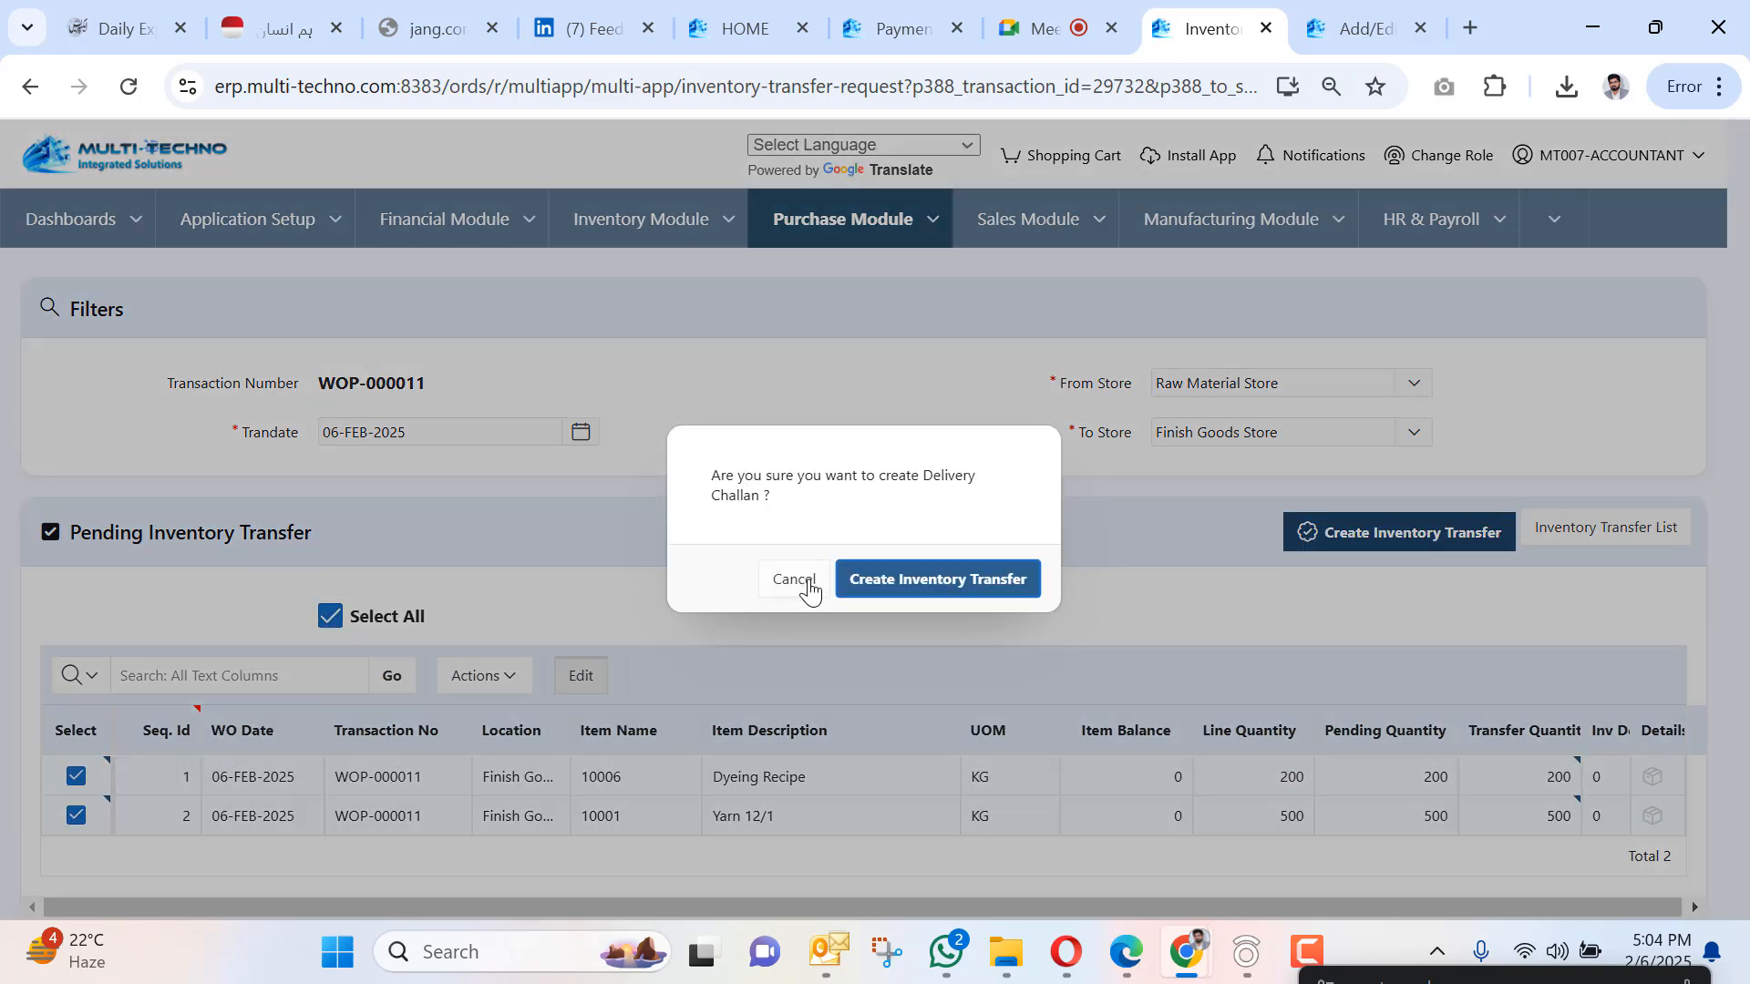
left_click(896, 580)
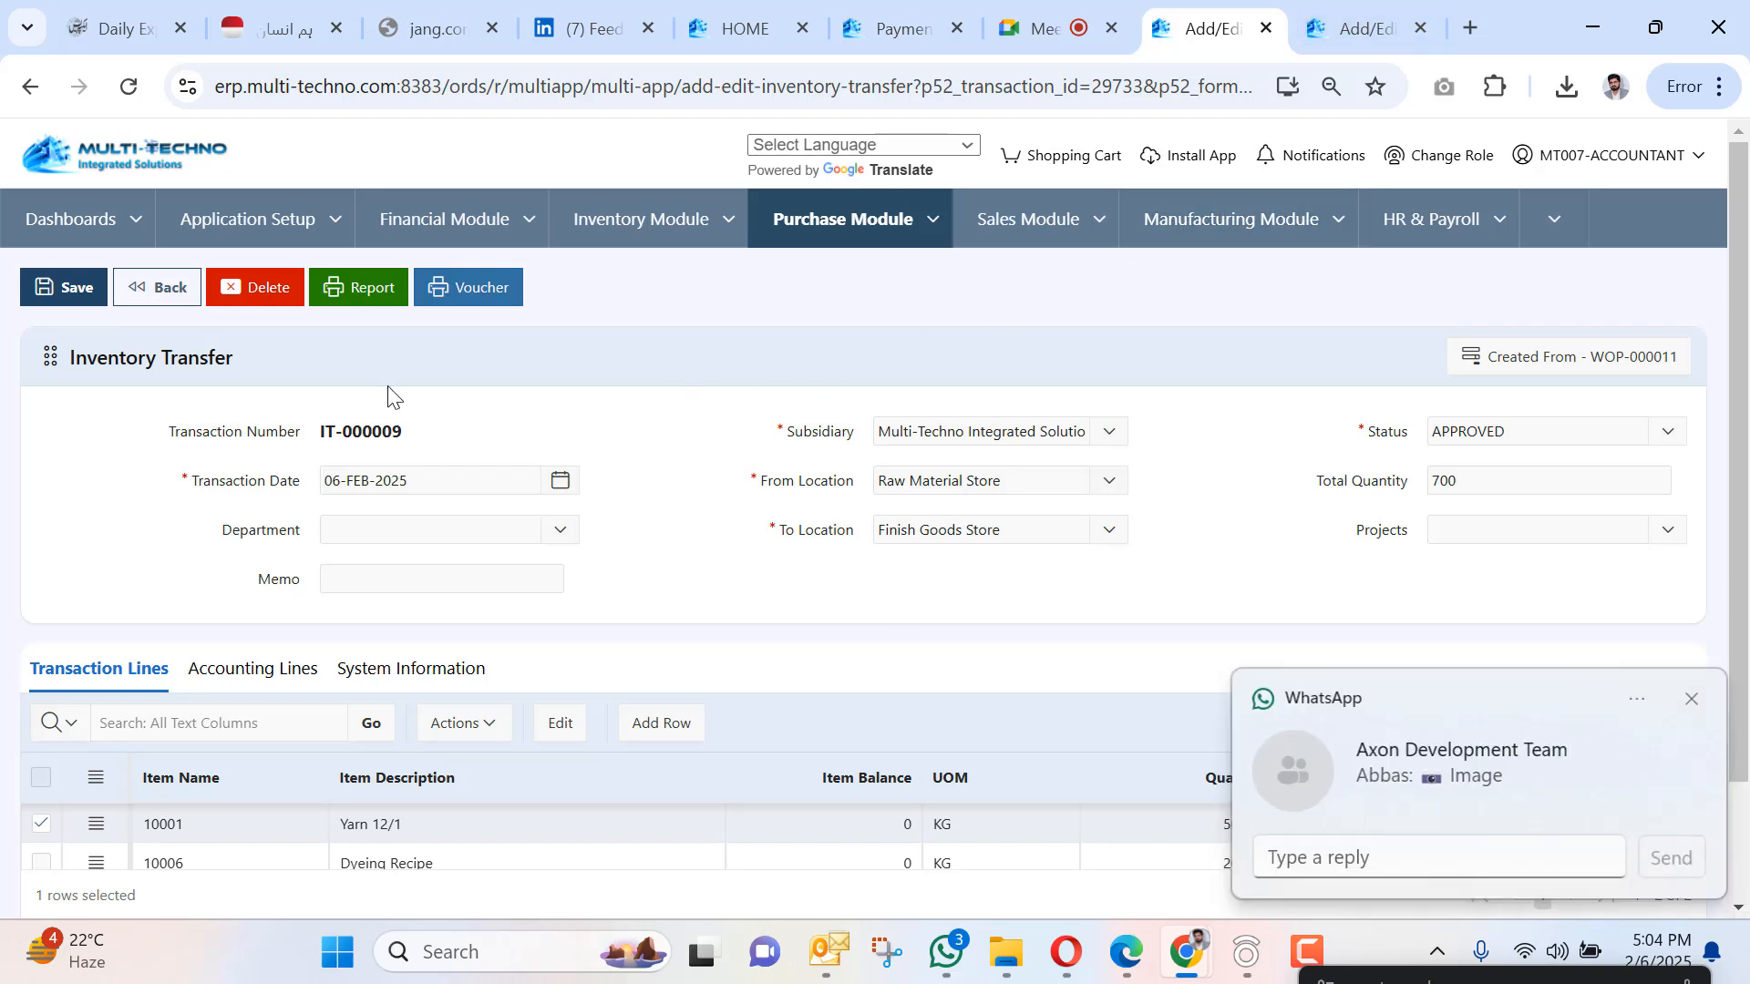
View and close the IT-000009 transfer report showing a total quantity of 700.
left_click(361, 287)
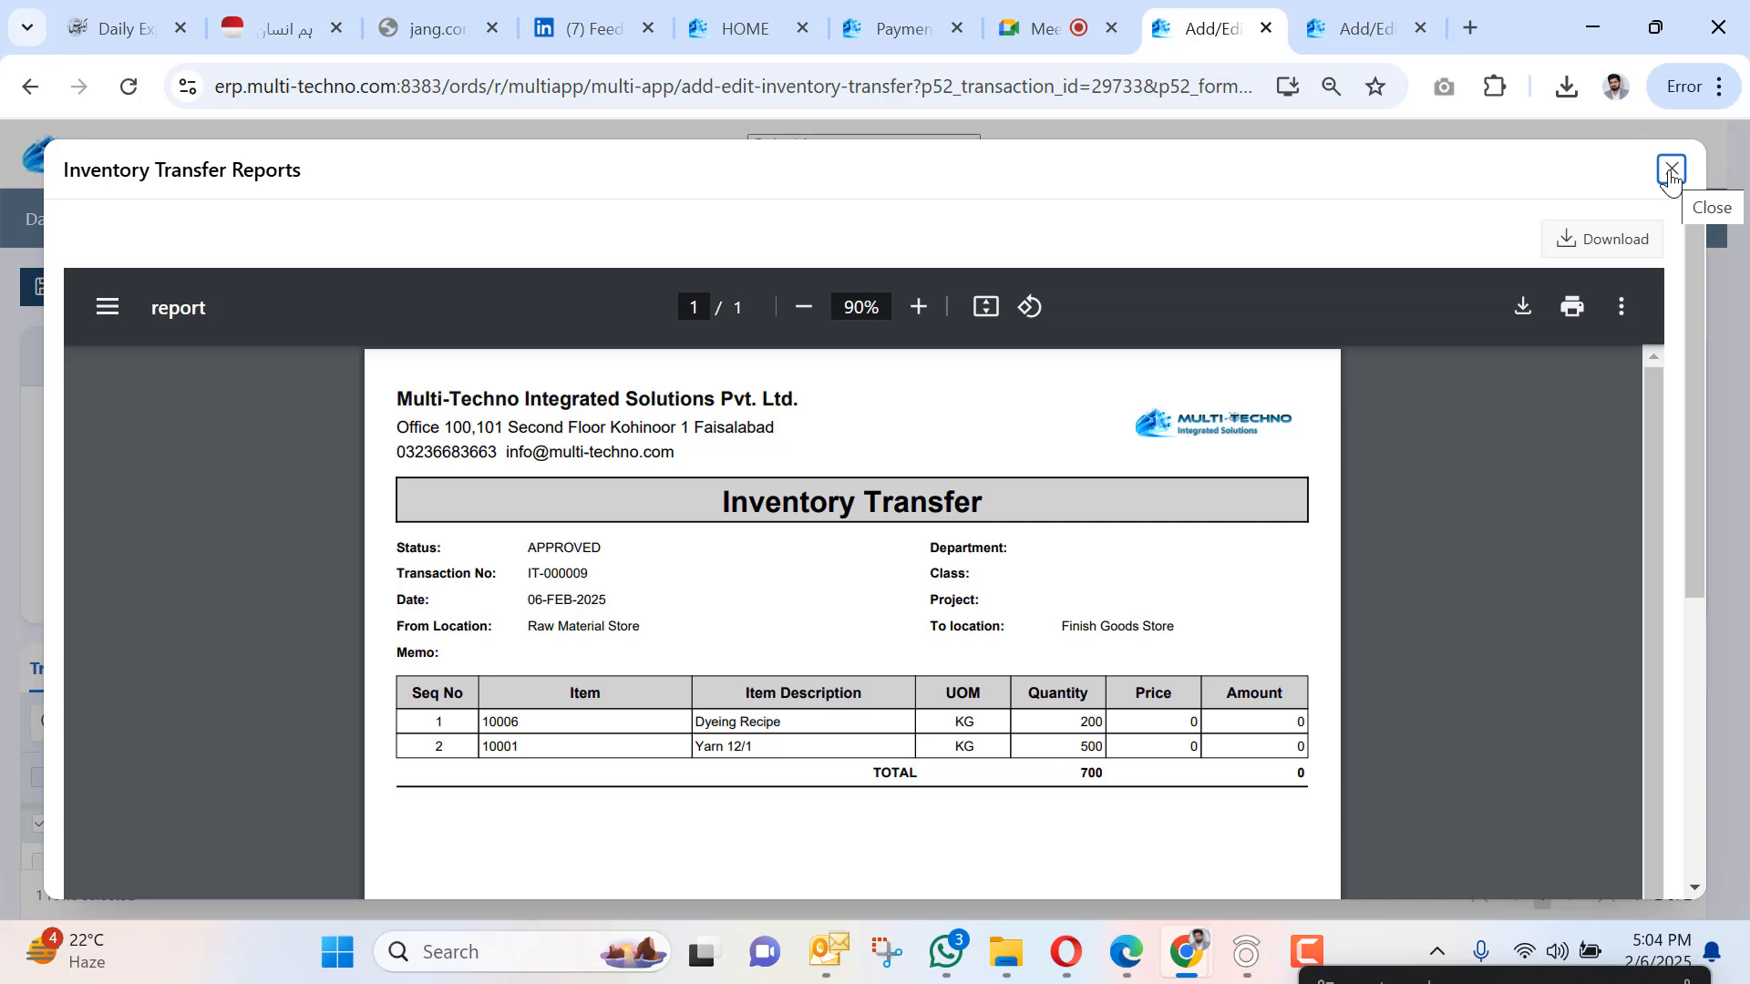
left_click(1671, 172)
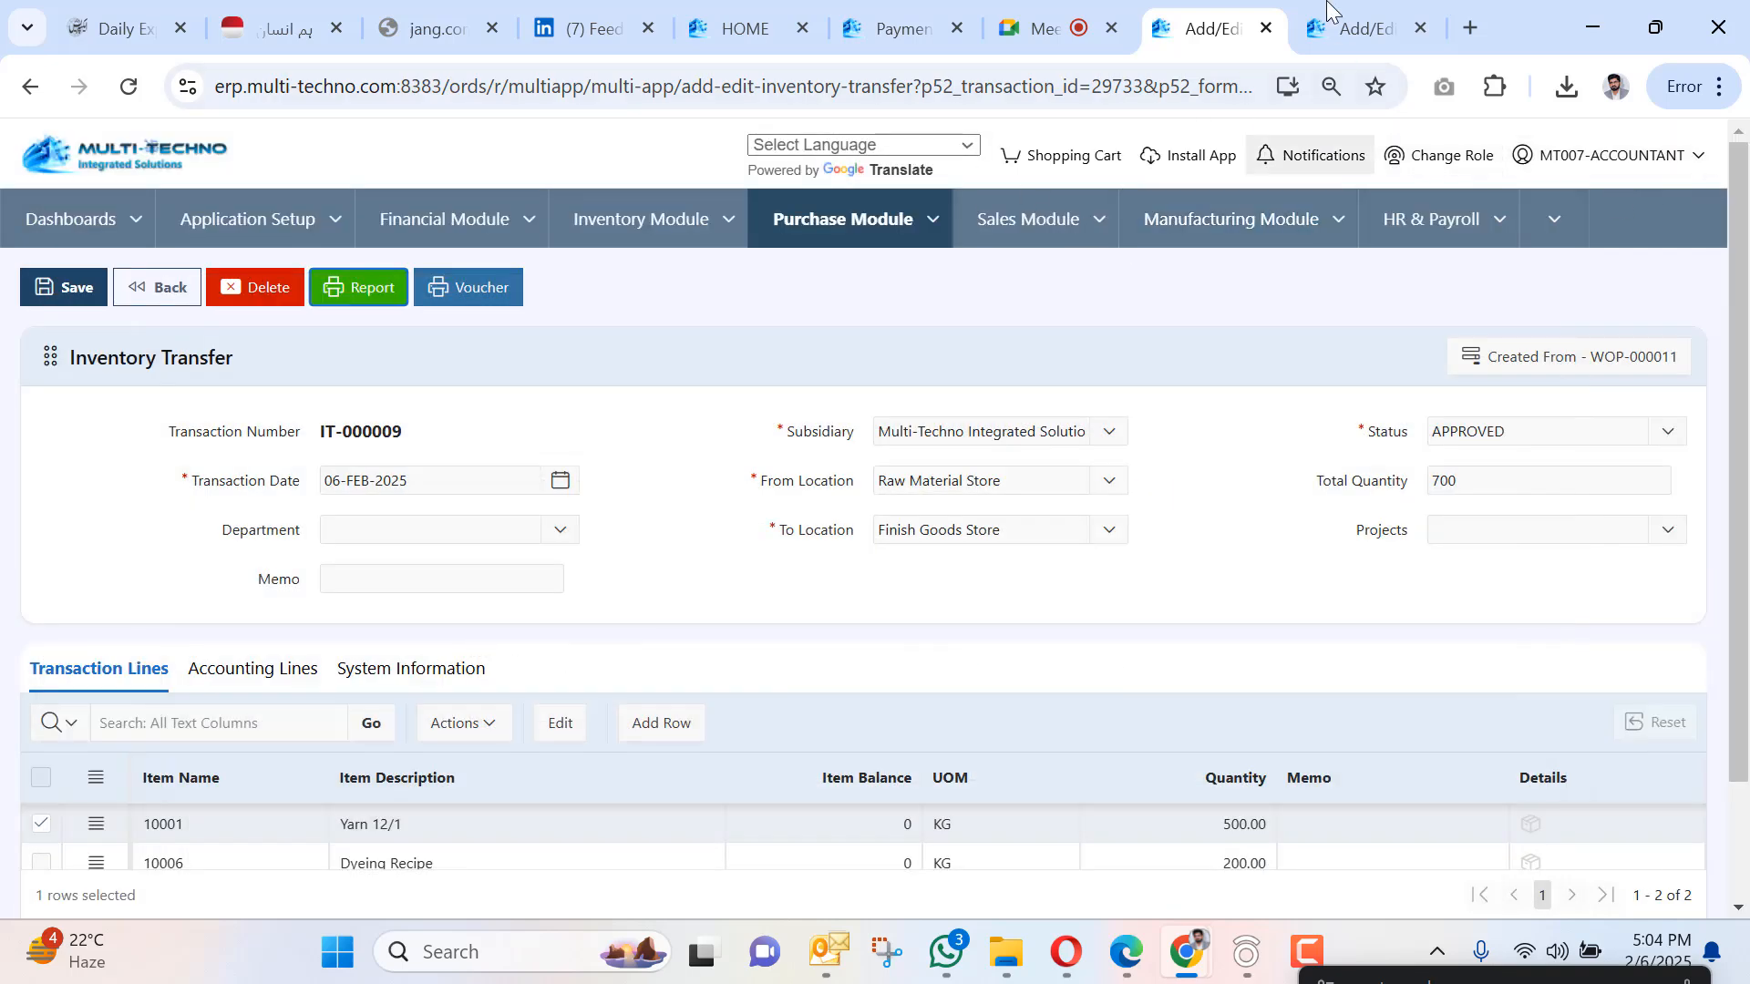
left_click(1337, 228)
Leave the transfer page for the Discrete Work Order list and view WOP-000011.
mouse_move(1349, 330)
left_click(1476, 387)
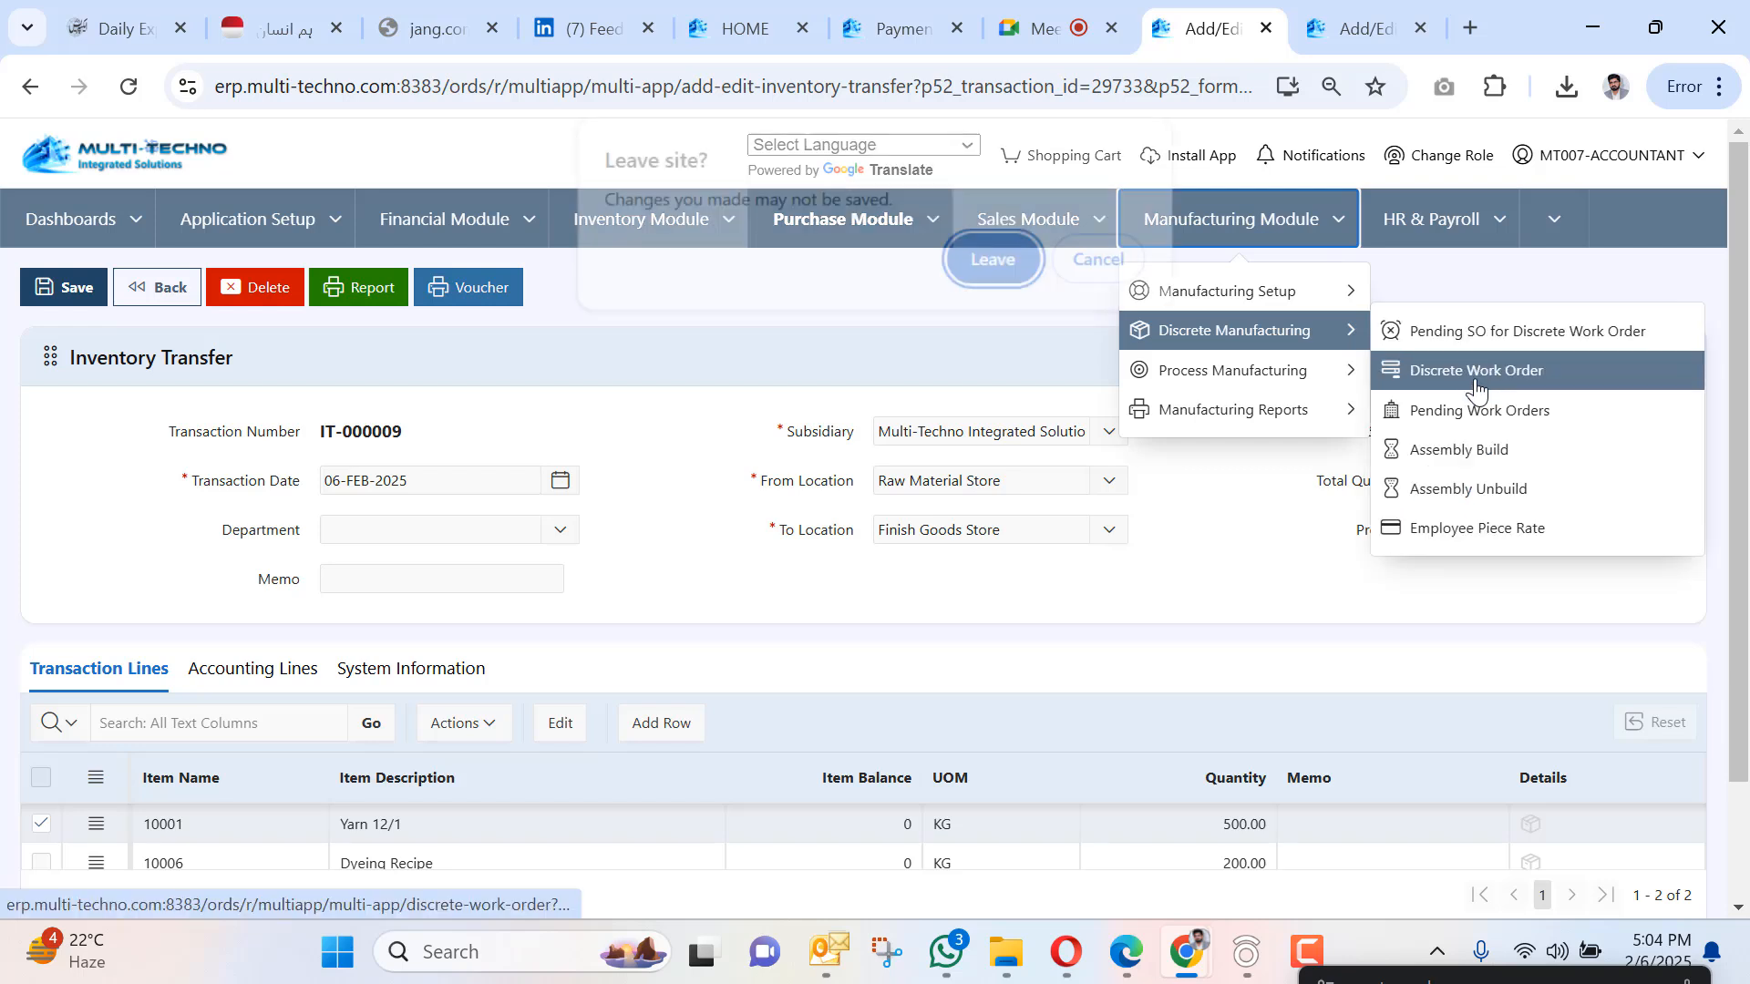
left_click(1017, 255)
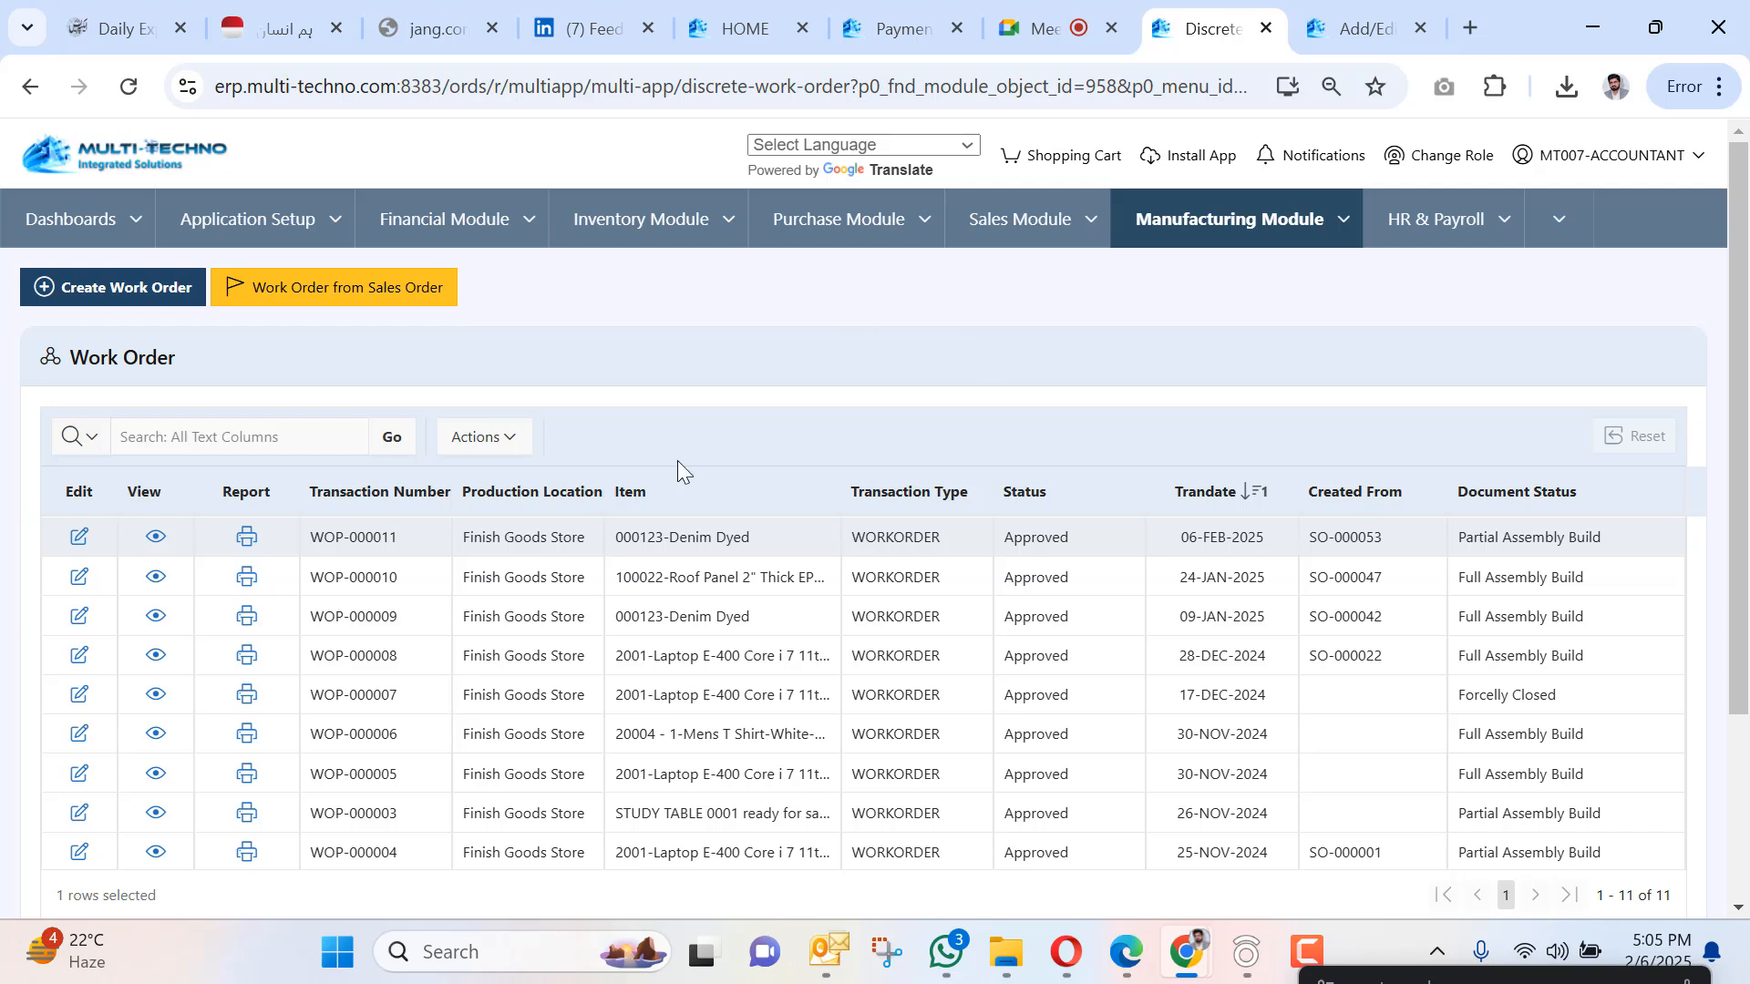
left_click(153, 538)
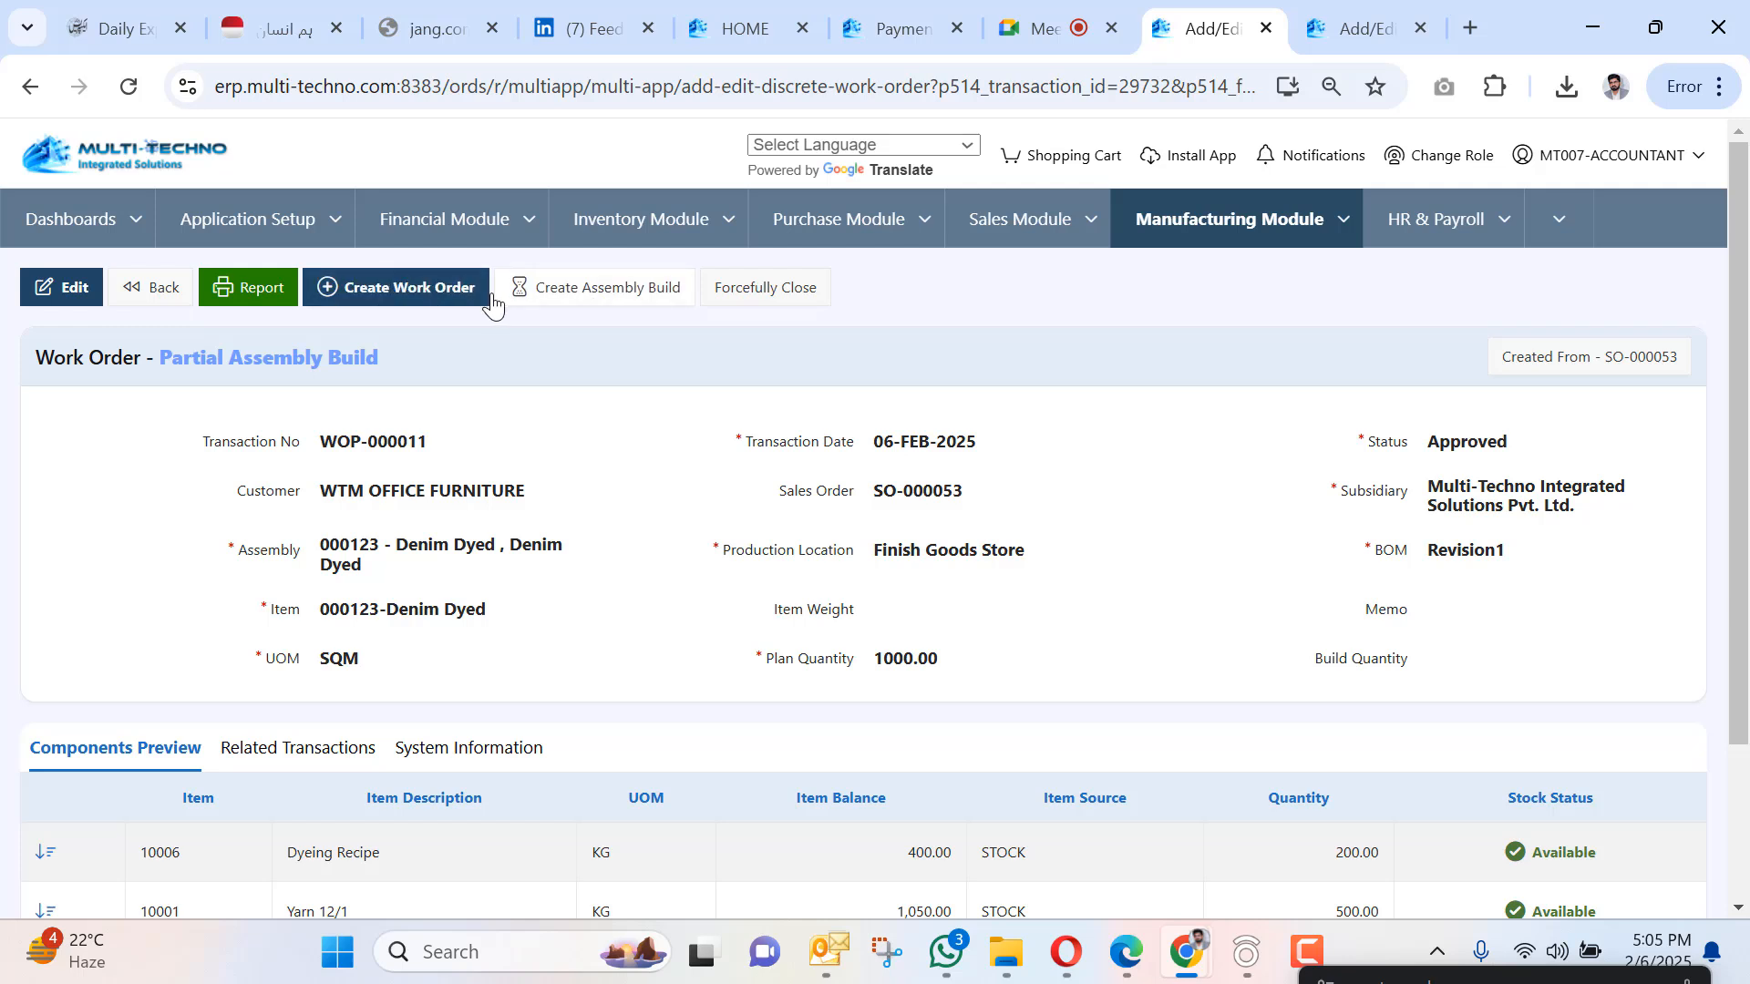
Save a 1000-unit Denim Dyed assembly build with an employee, machine 1 and General Shift.
left_click(576, 307)
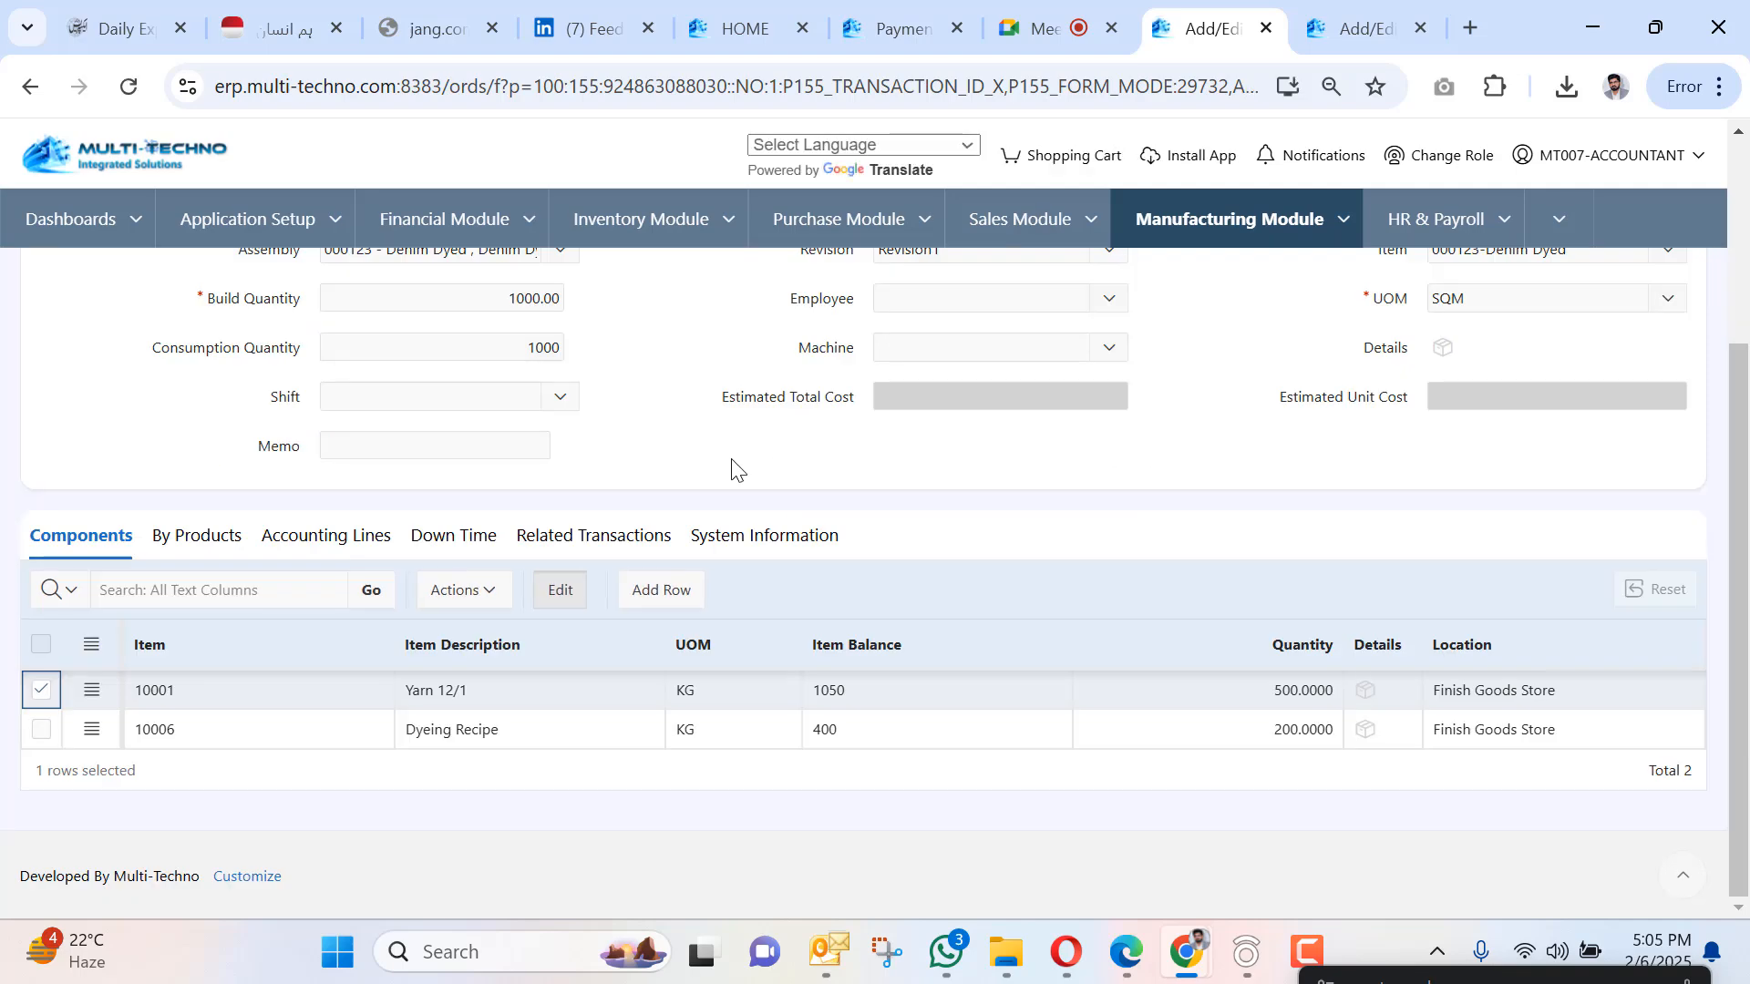
scroll(733, 470, "up", 3)
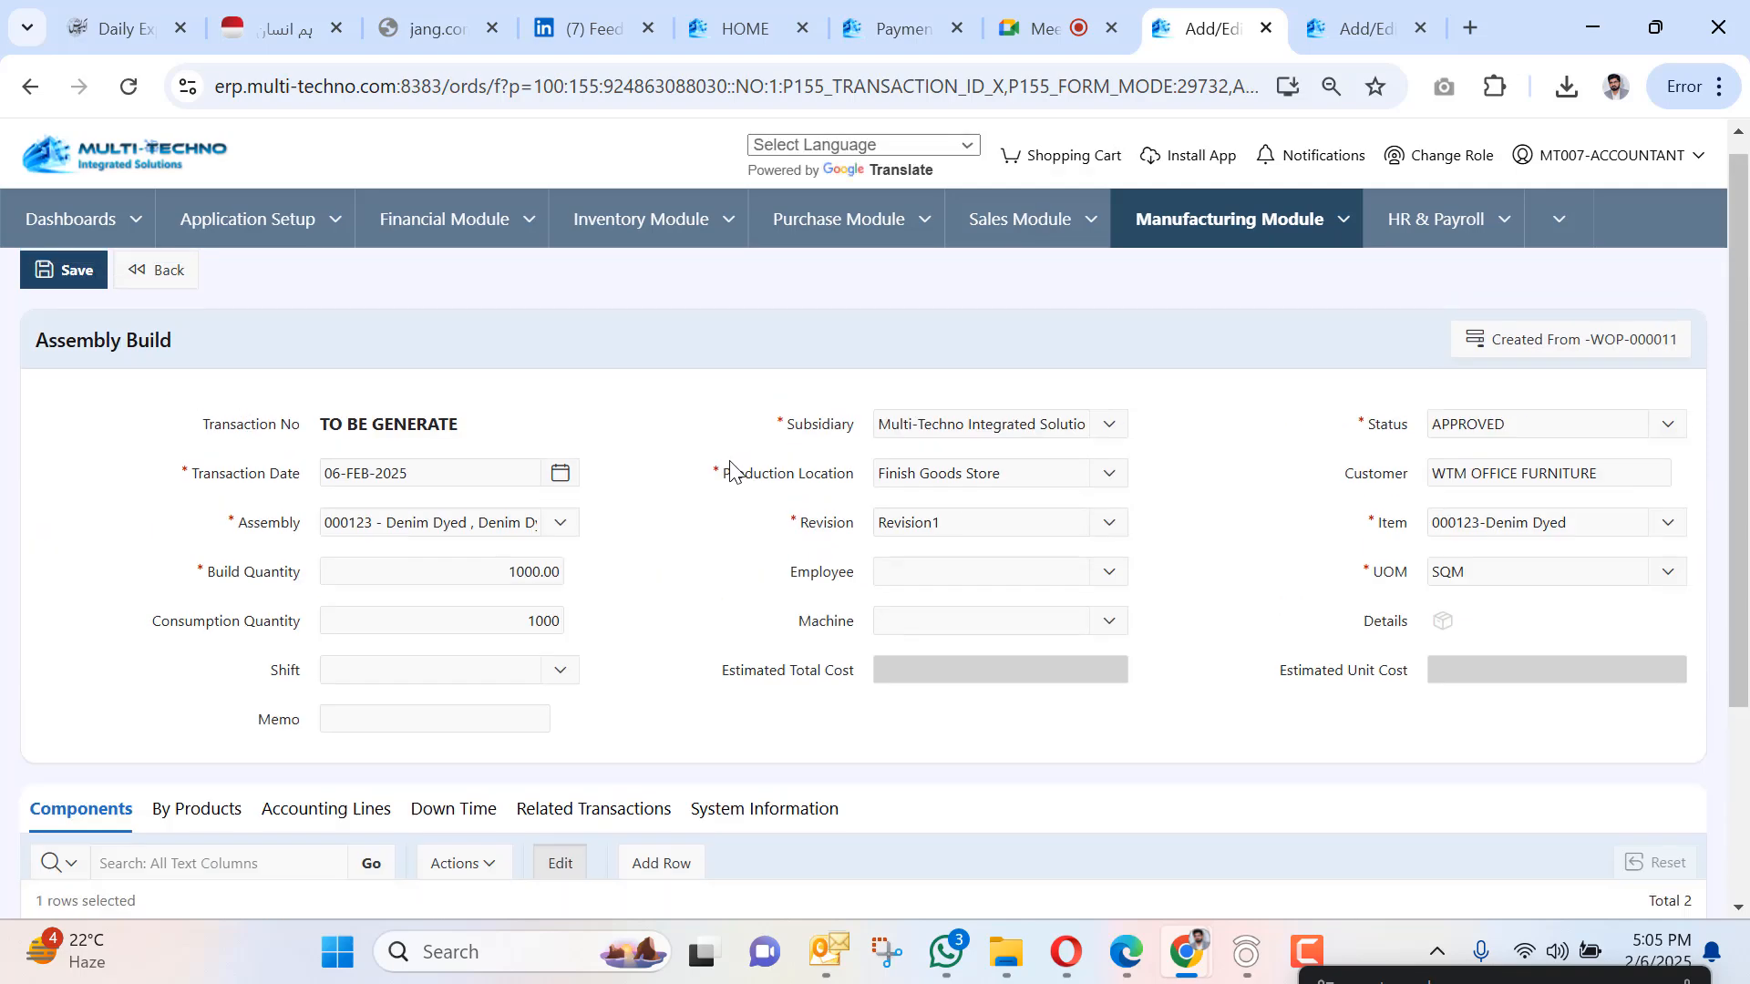
left_click(914, 572)
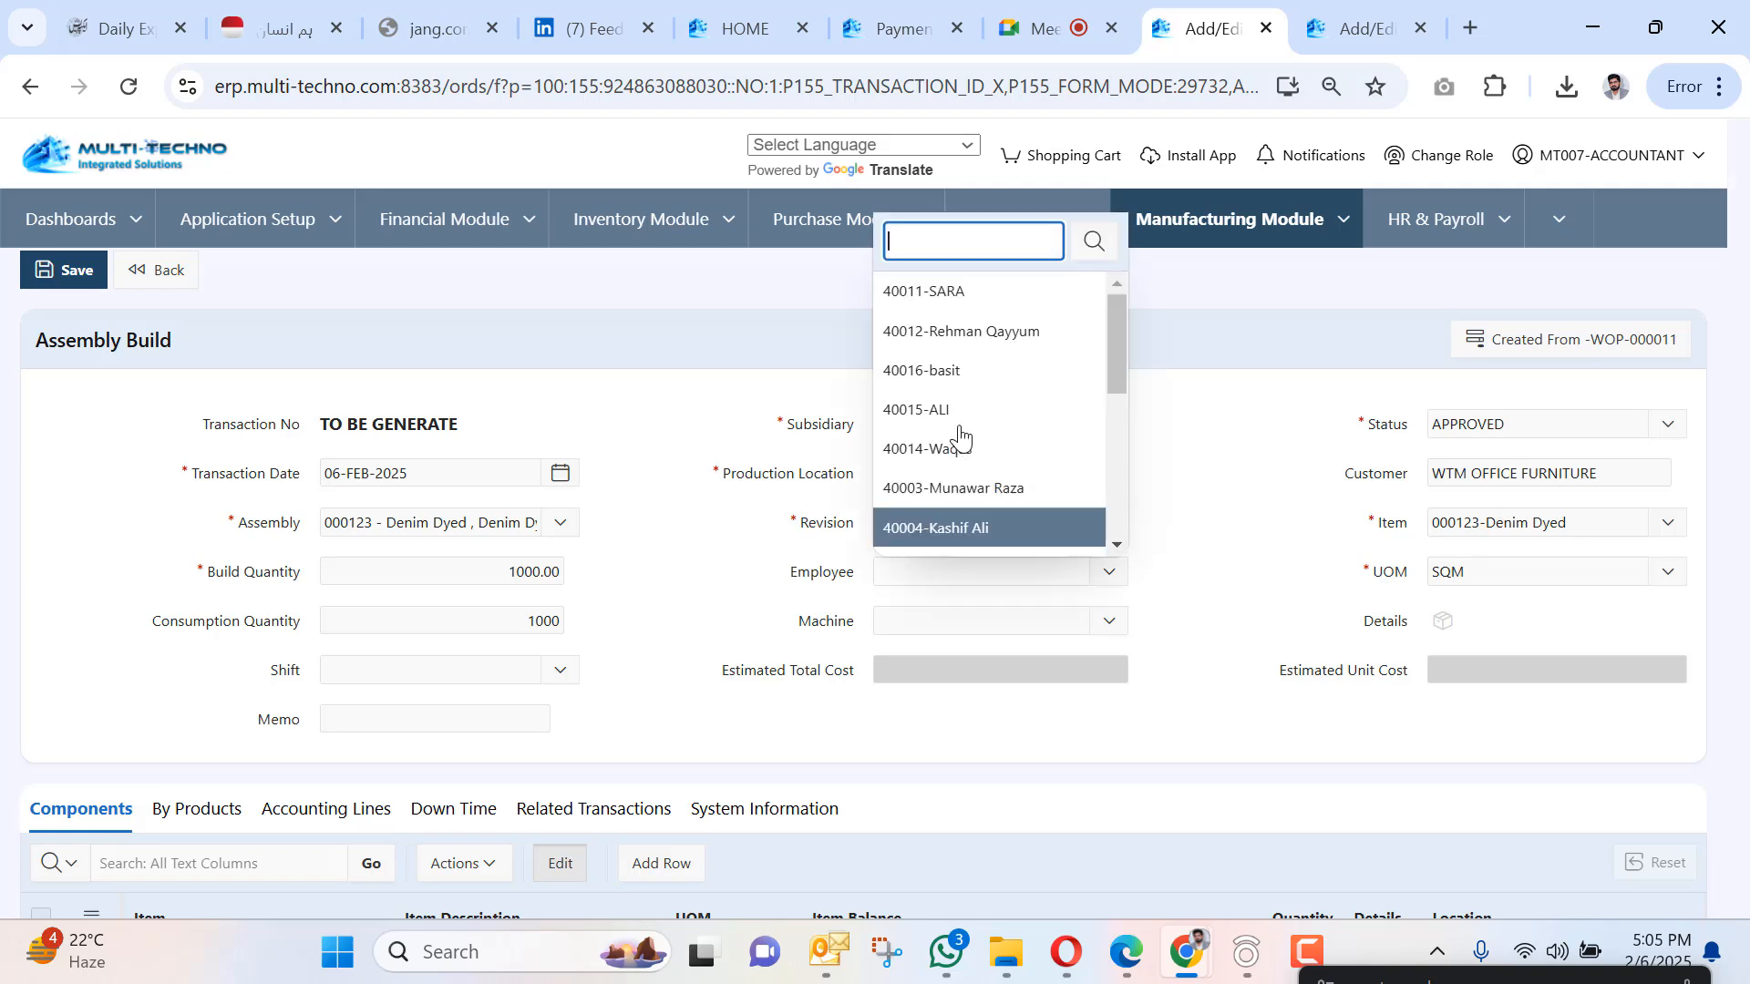
left_click(957, 331)
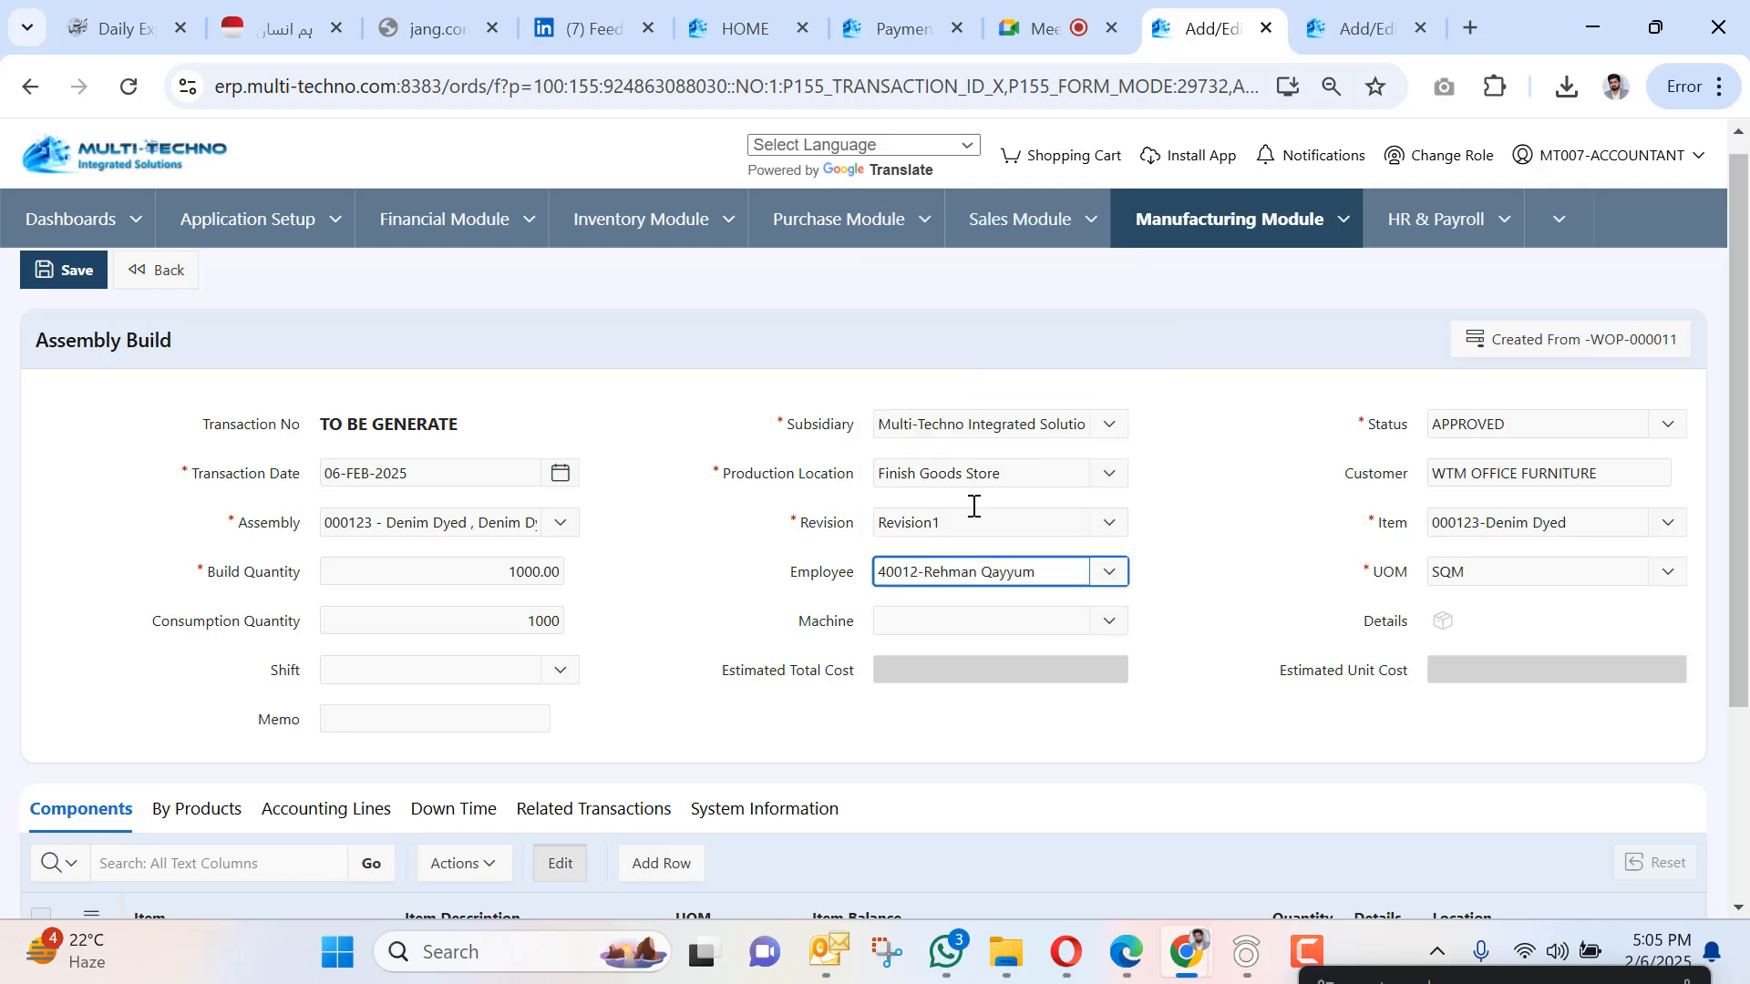
left_click(952, 619)
left_click(932, 363)
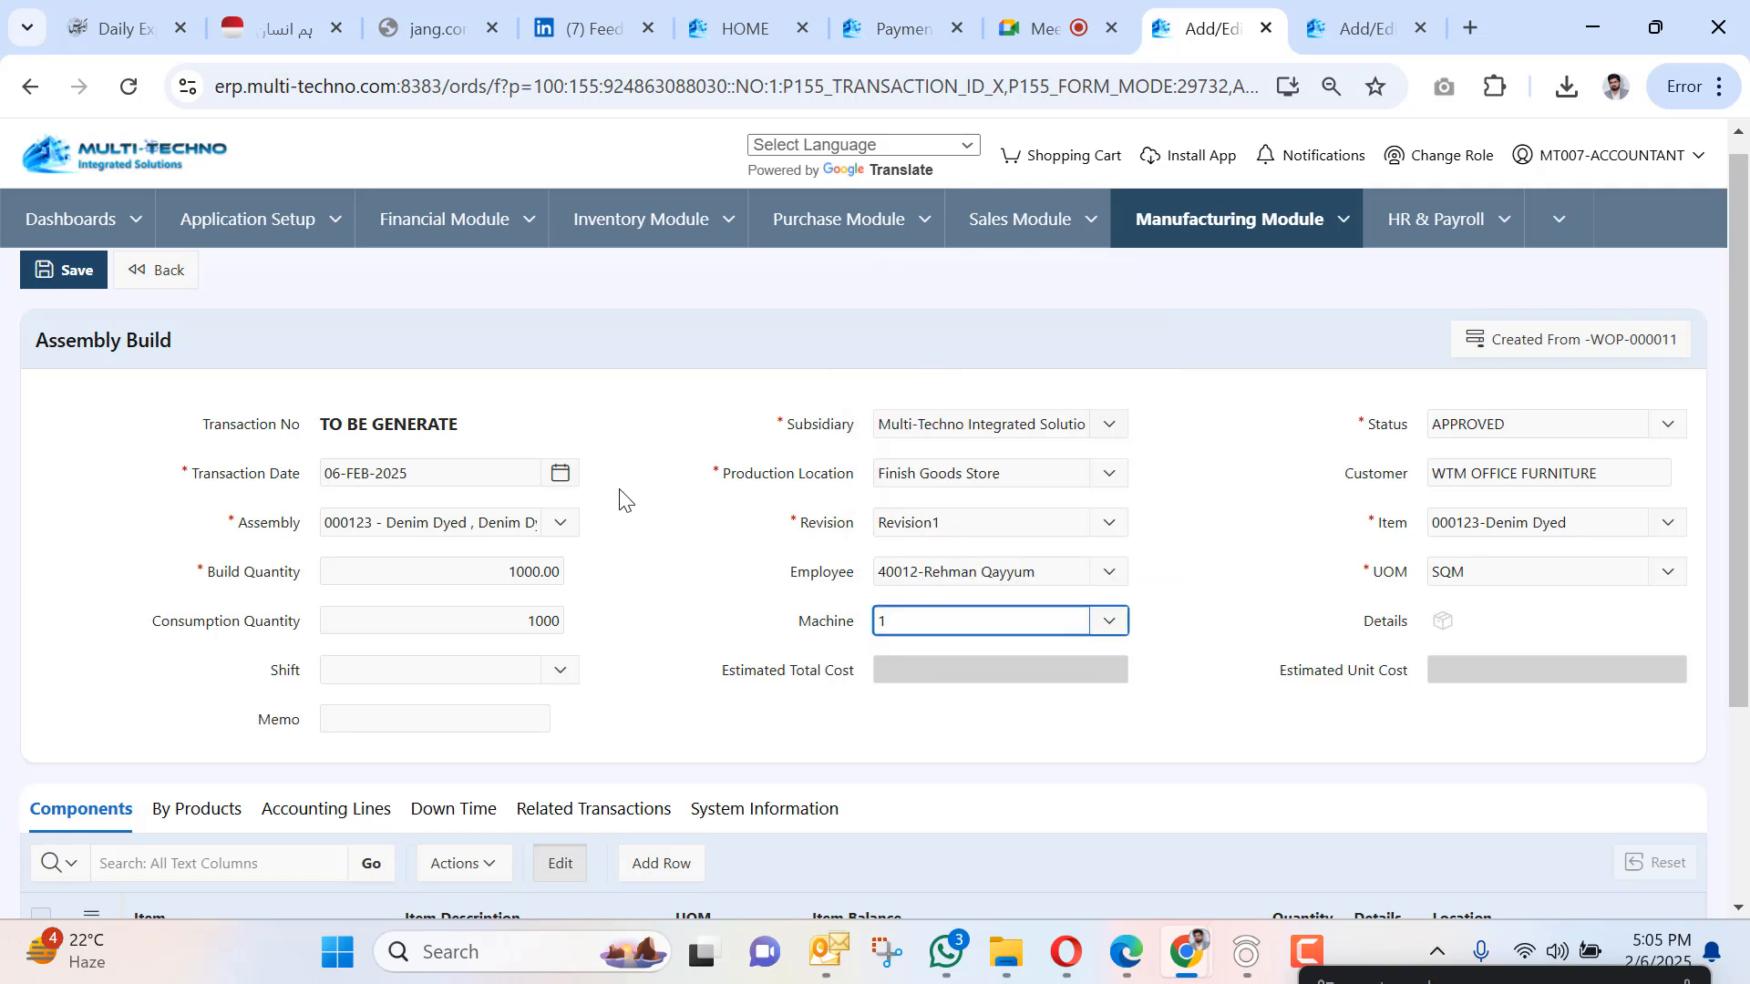
left_click(428, 670)
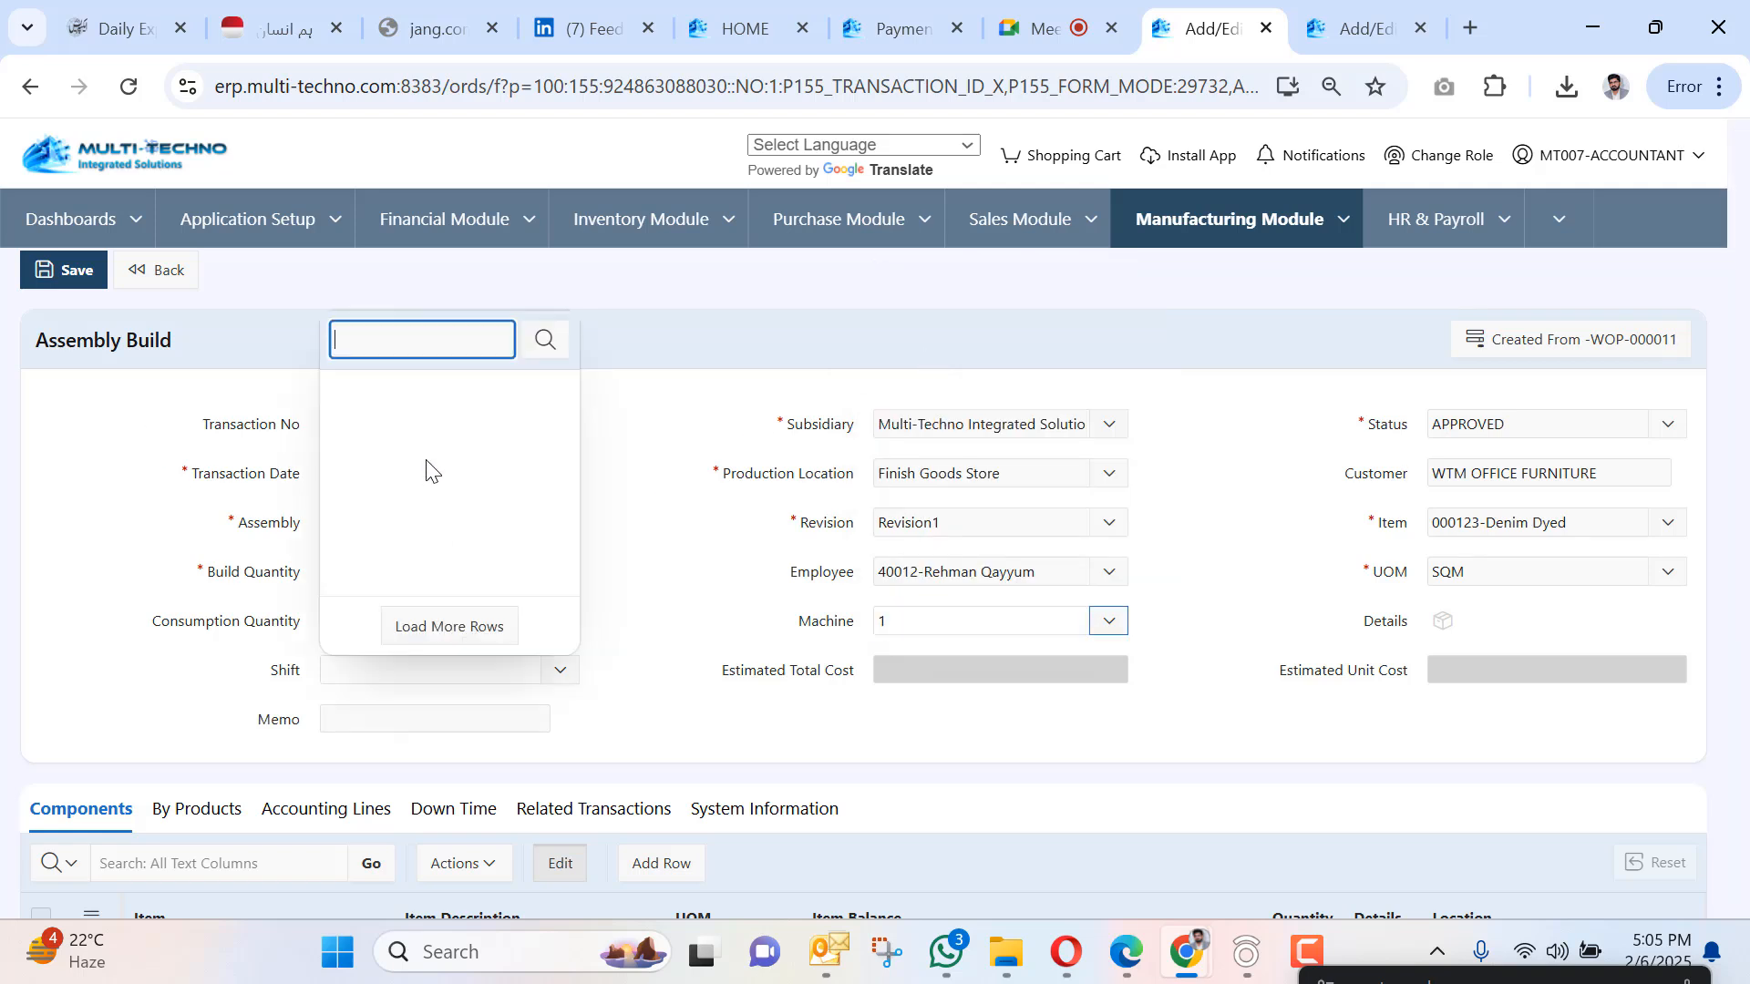
left_click(430, 438)
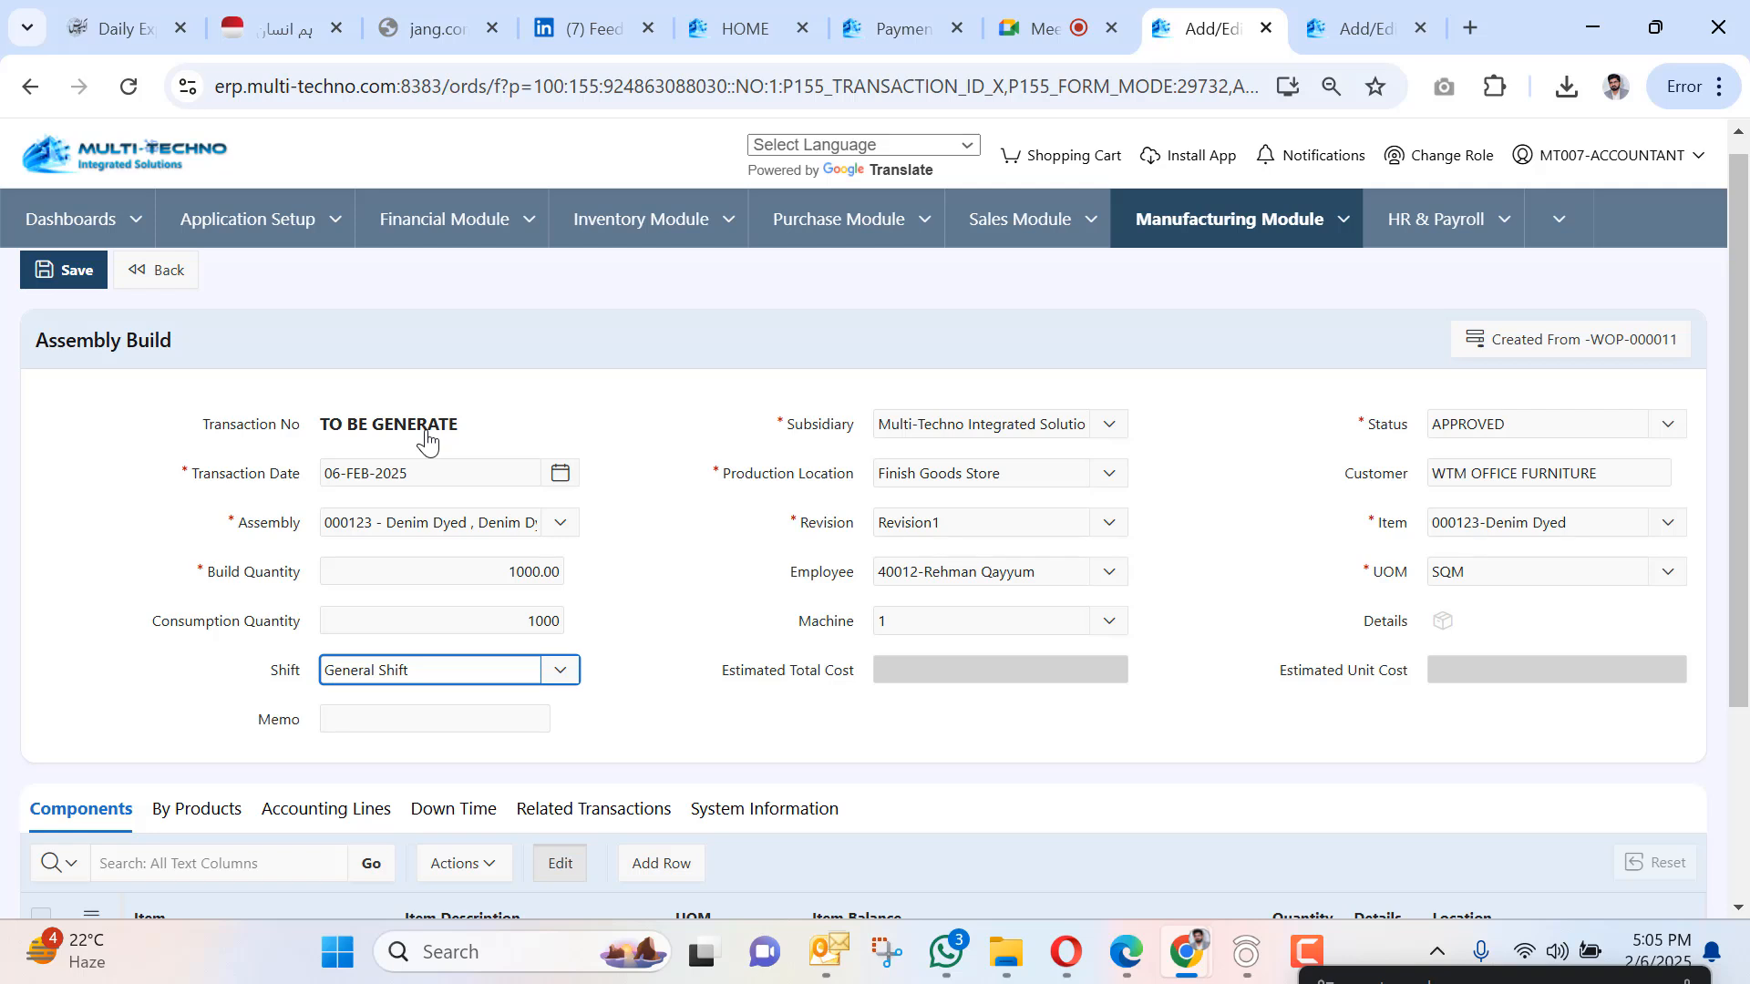
scroll(69, 291, "up", 1)
left_click(71, 290)
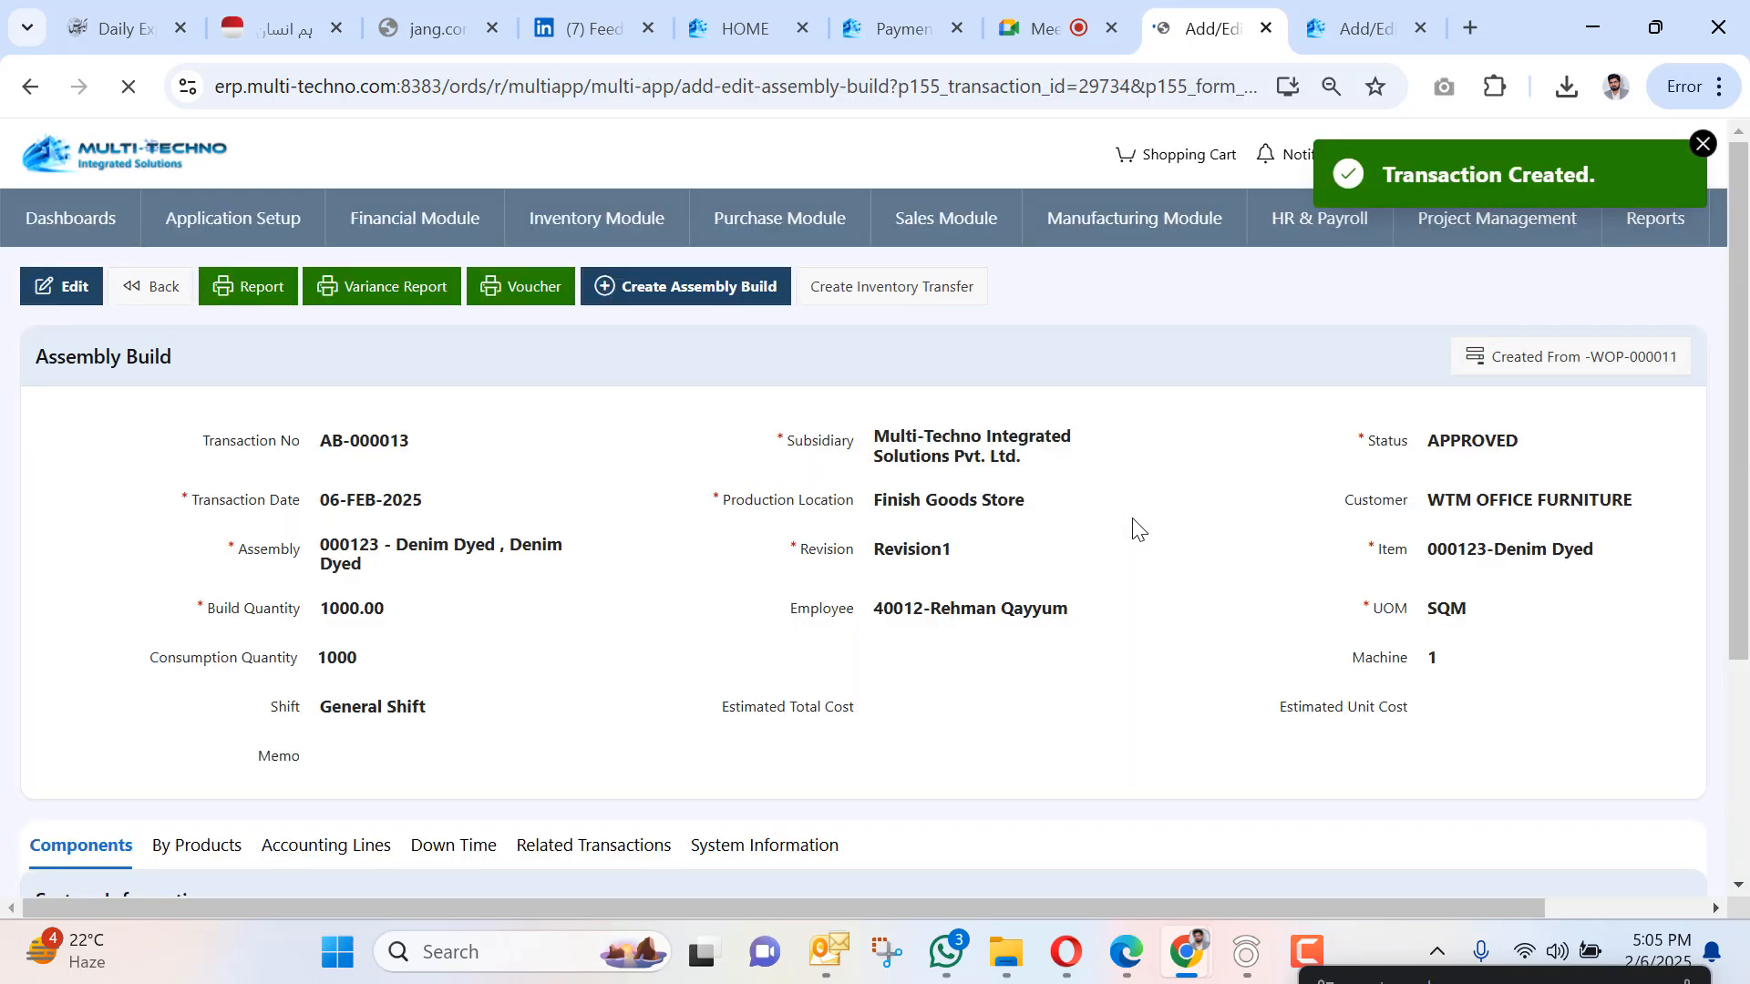
Open the Sales Module dropdown from the approved AB-000013 build.
mouse_move(1068, 979)
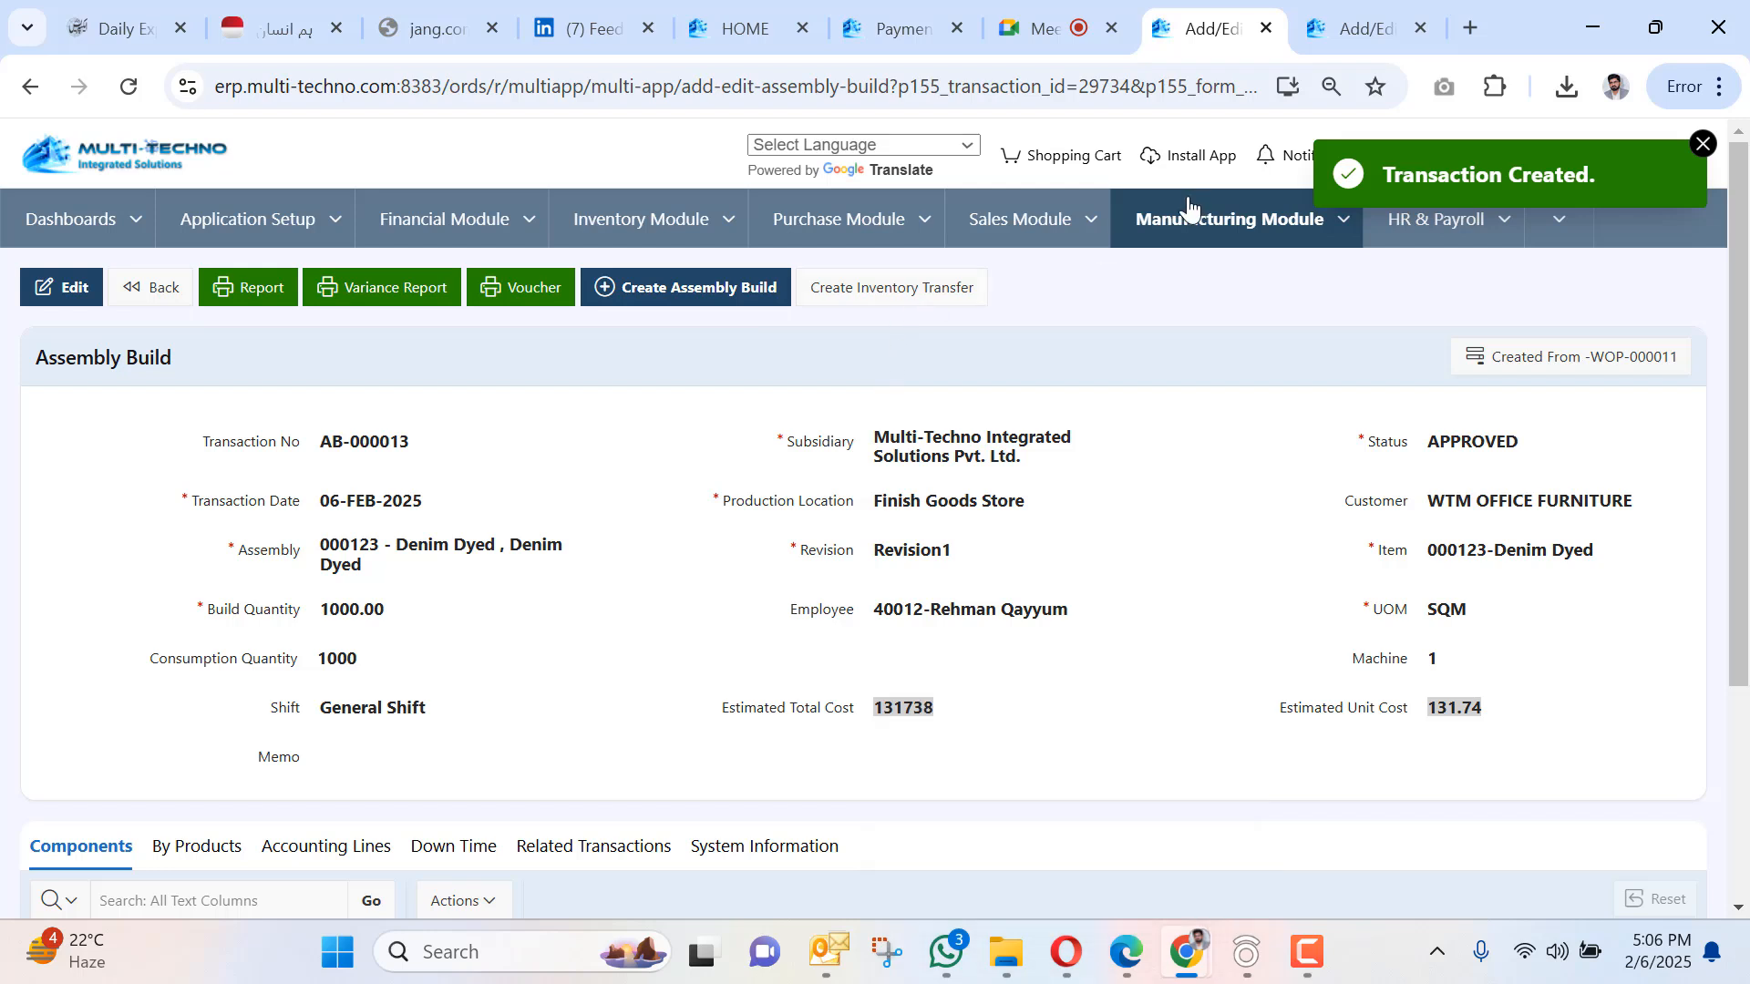
left_click(1086, 224)
mouse_move(1083, 301)
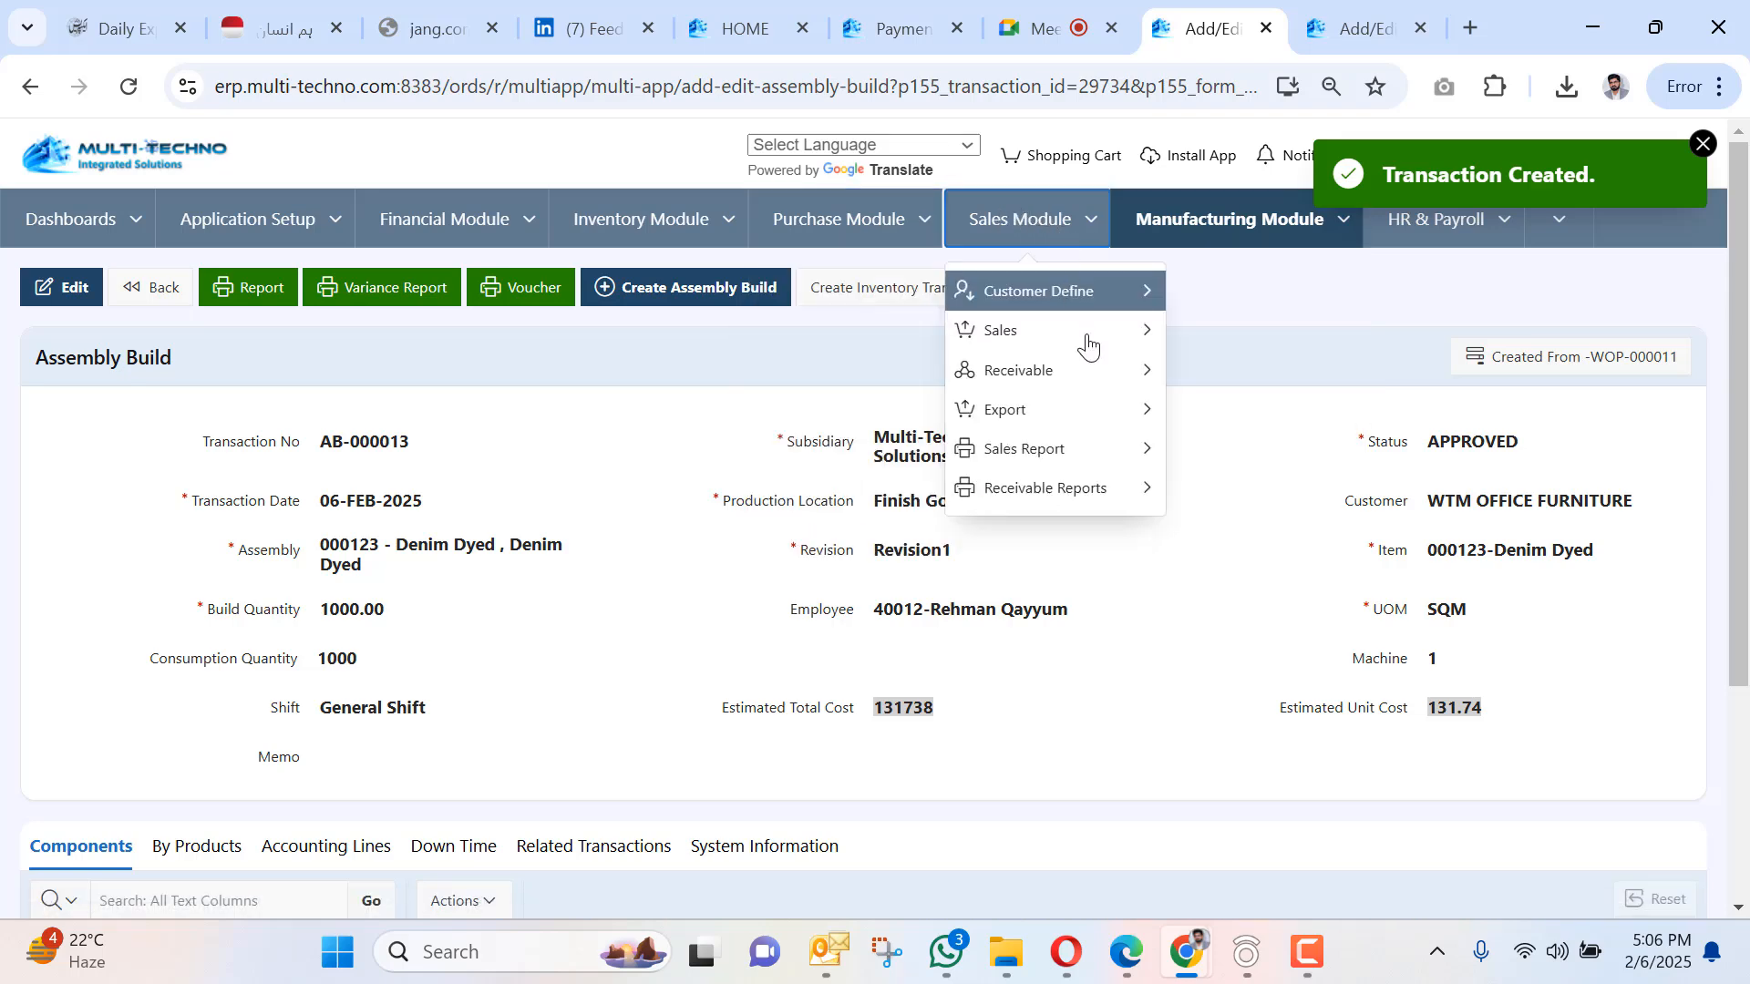
mouse_move(1108, 339)
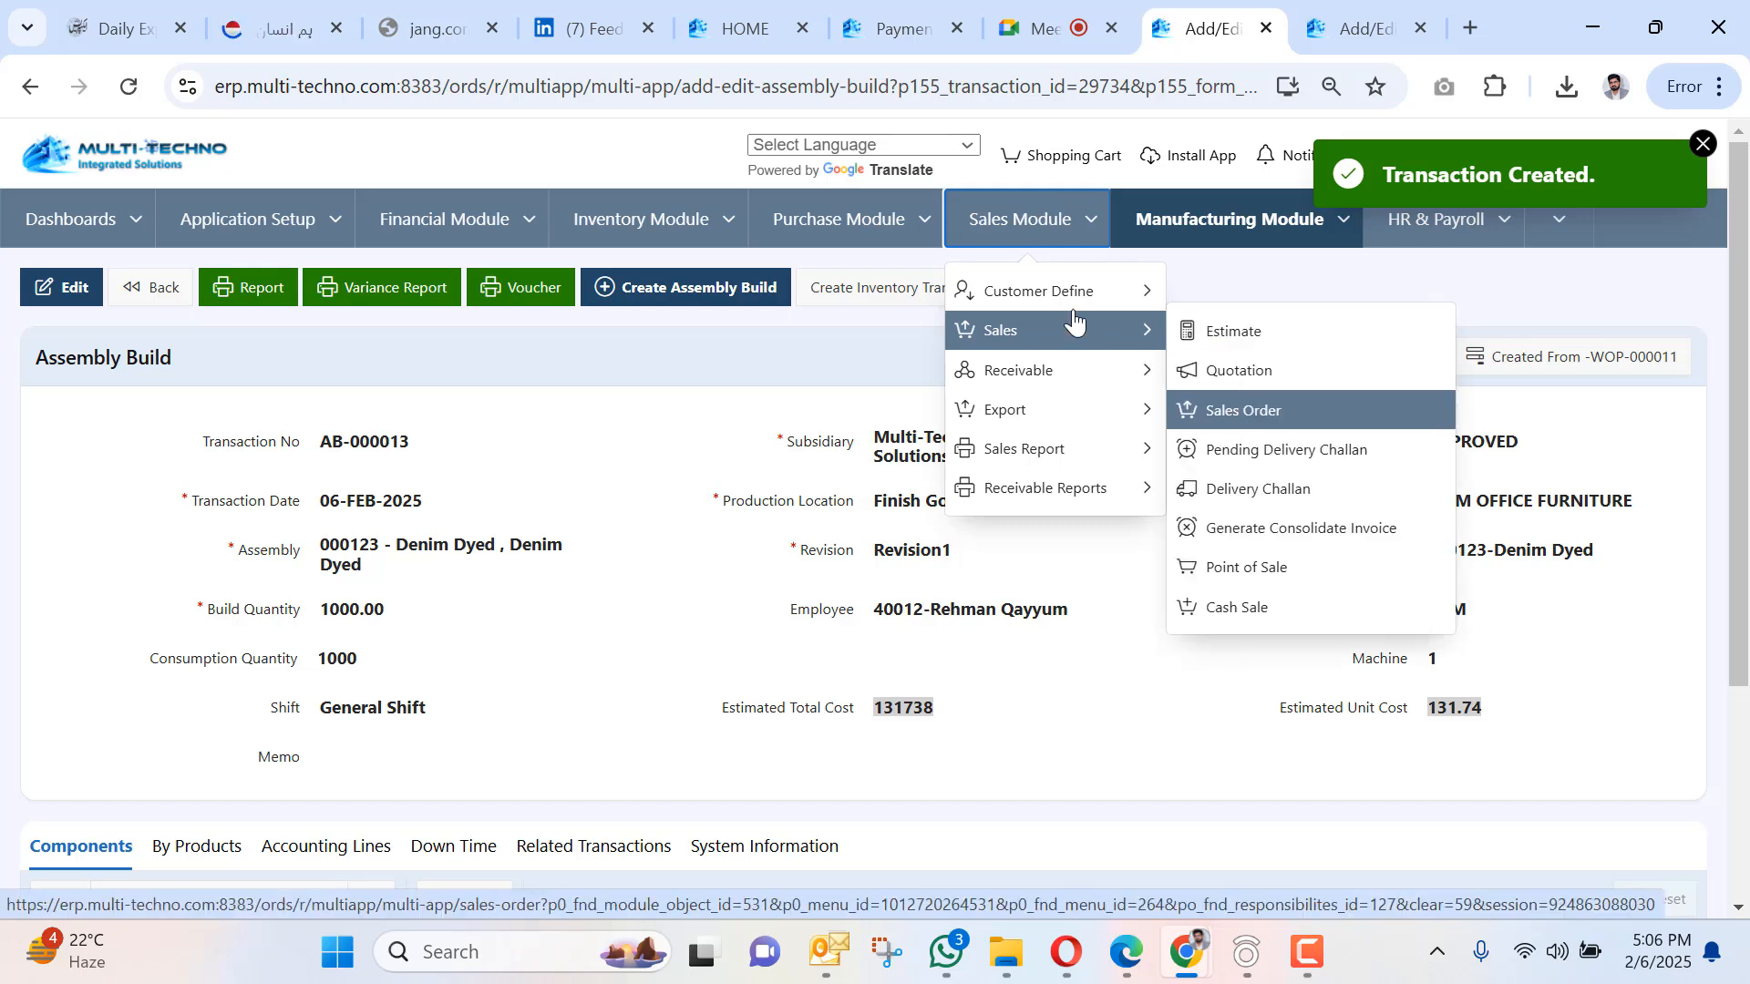
mouse_move(834, 232)
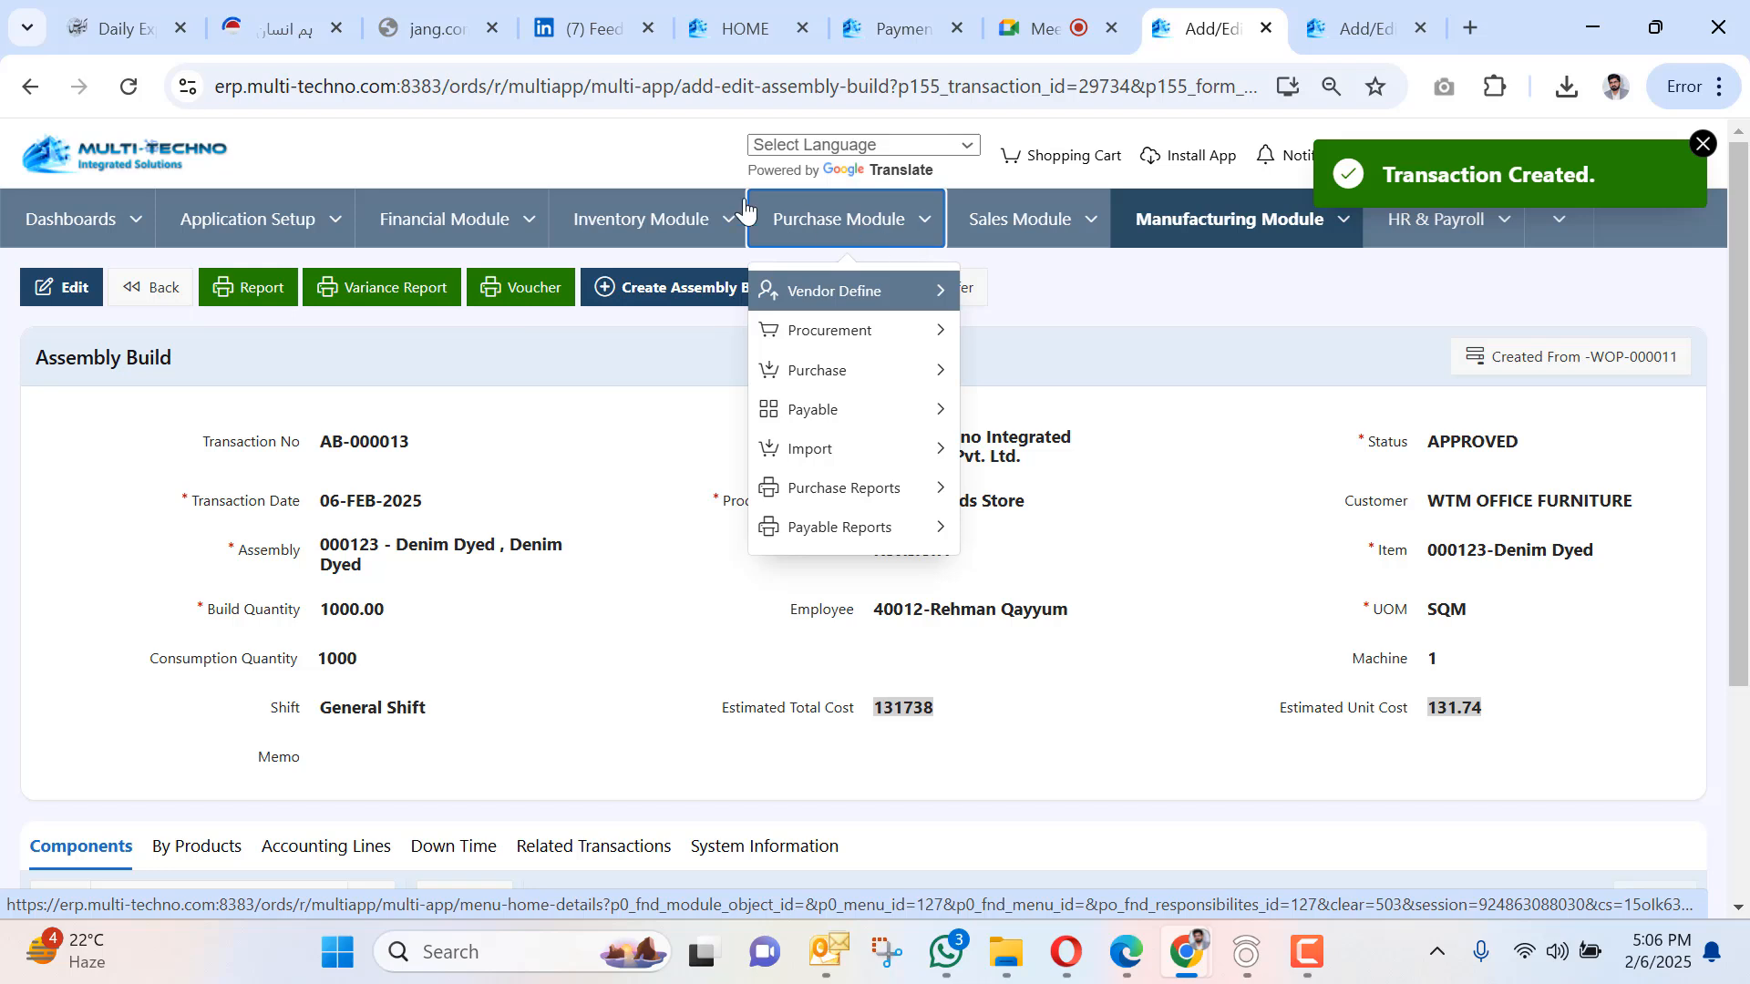
mouse_move(730, 222)
mouse_move(711, 349)
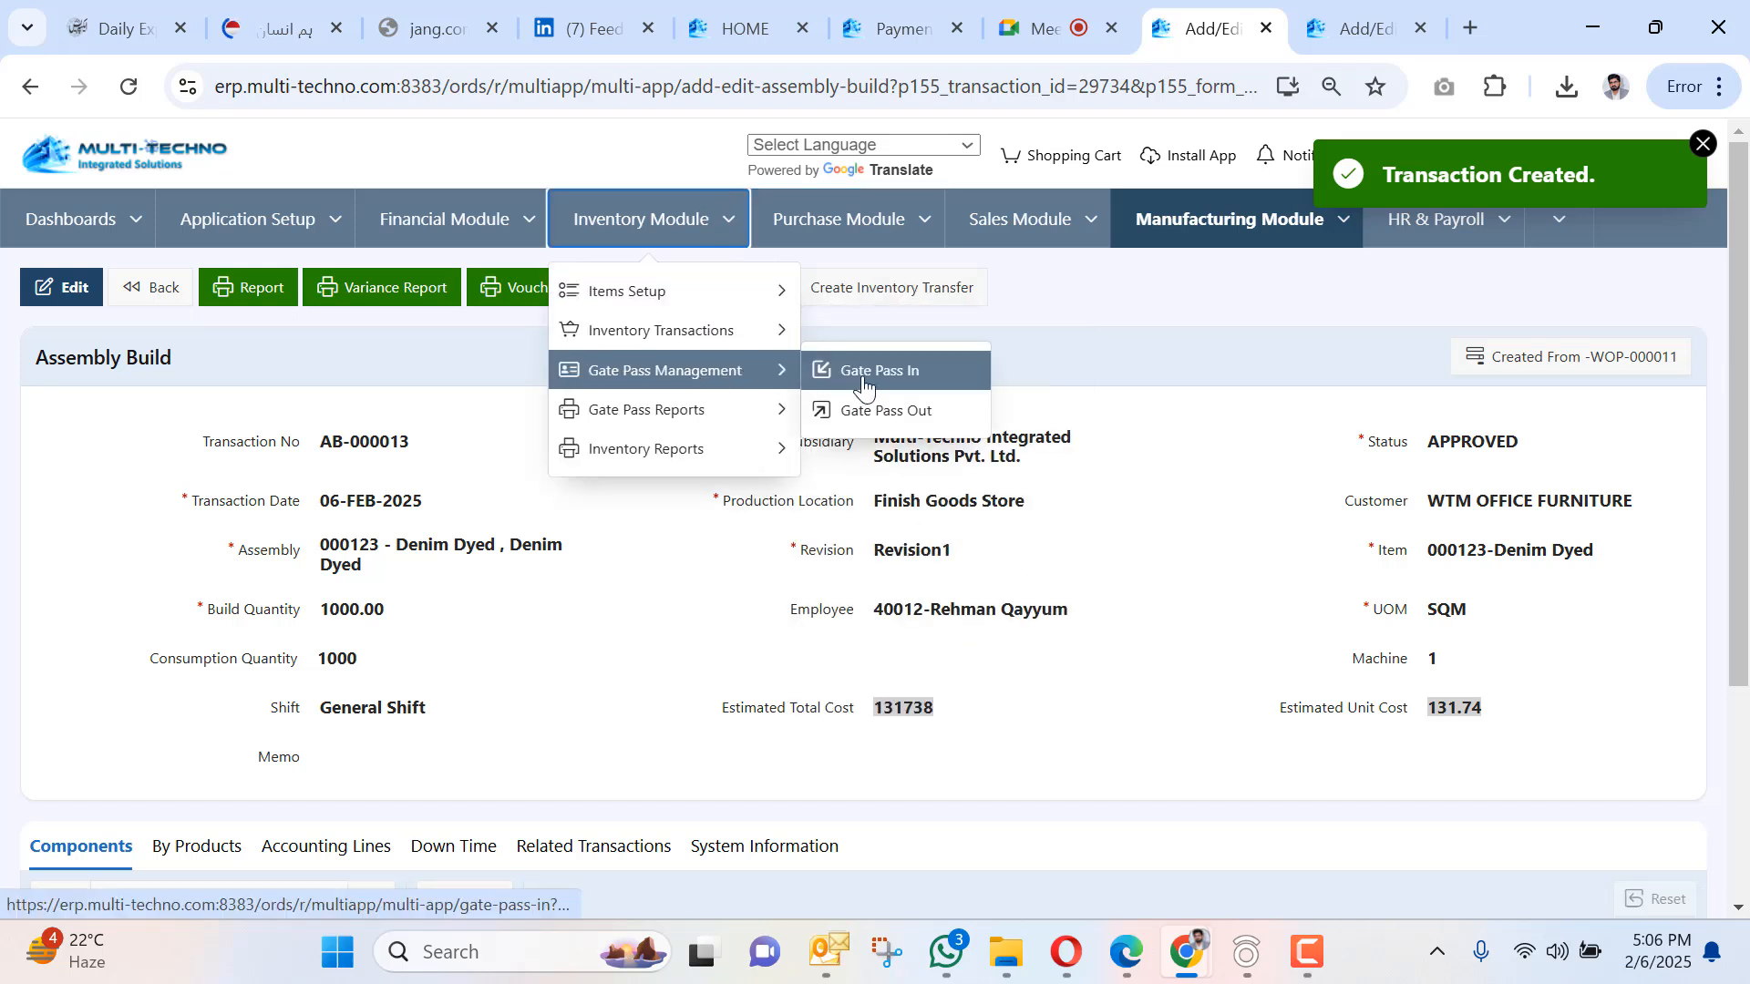
mouse_move(901, 228)
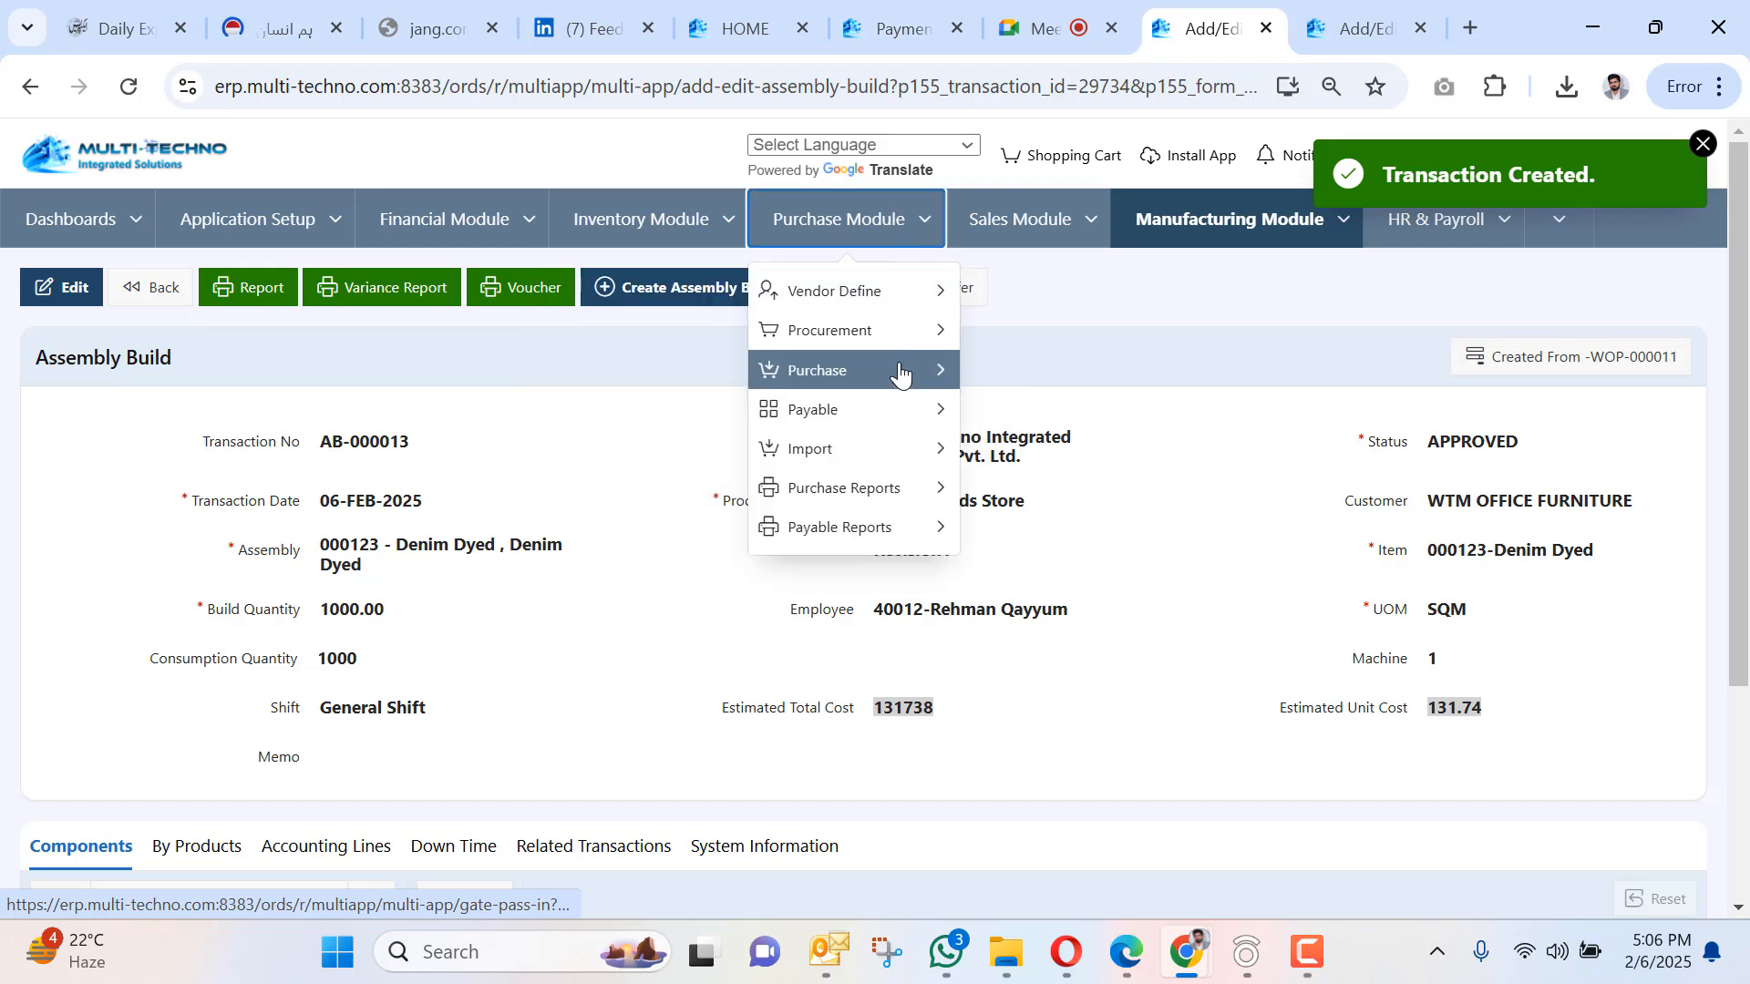
mouse_move(900, 371)
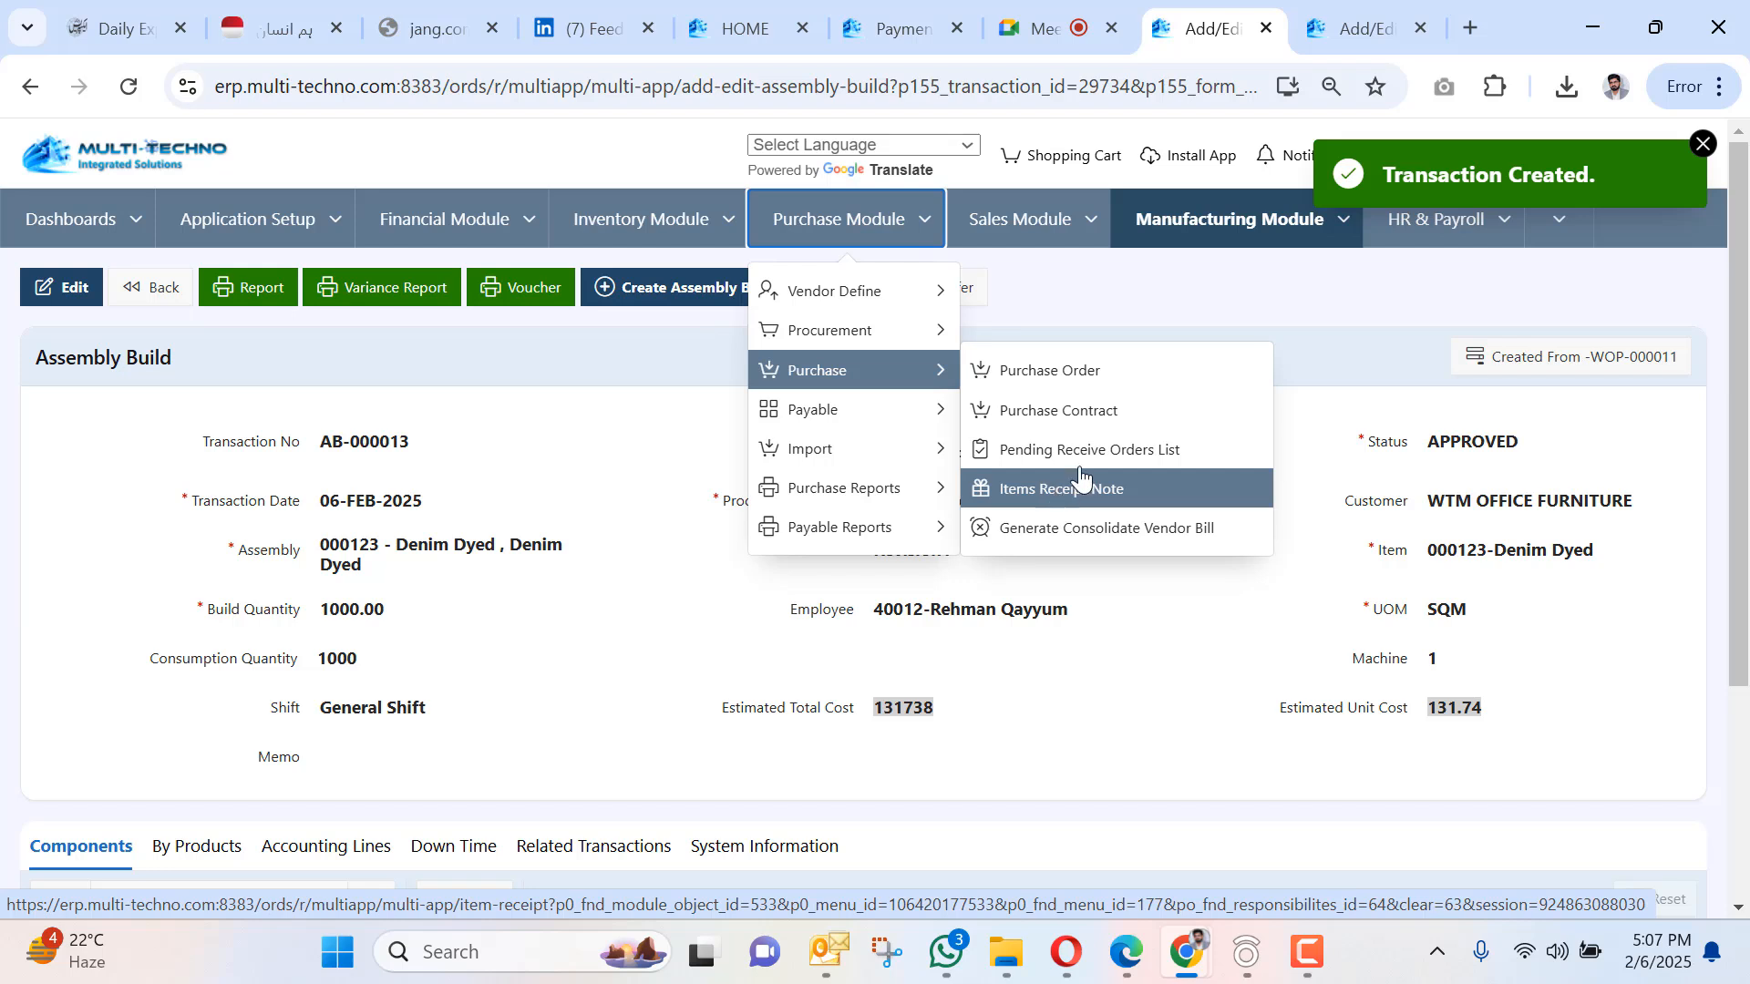
left_click(1313, 221)
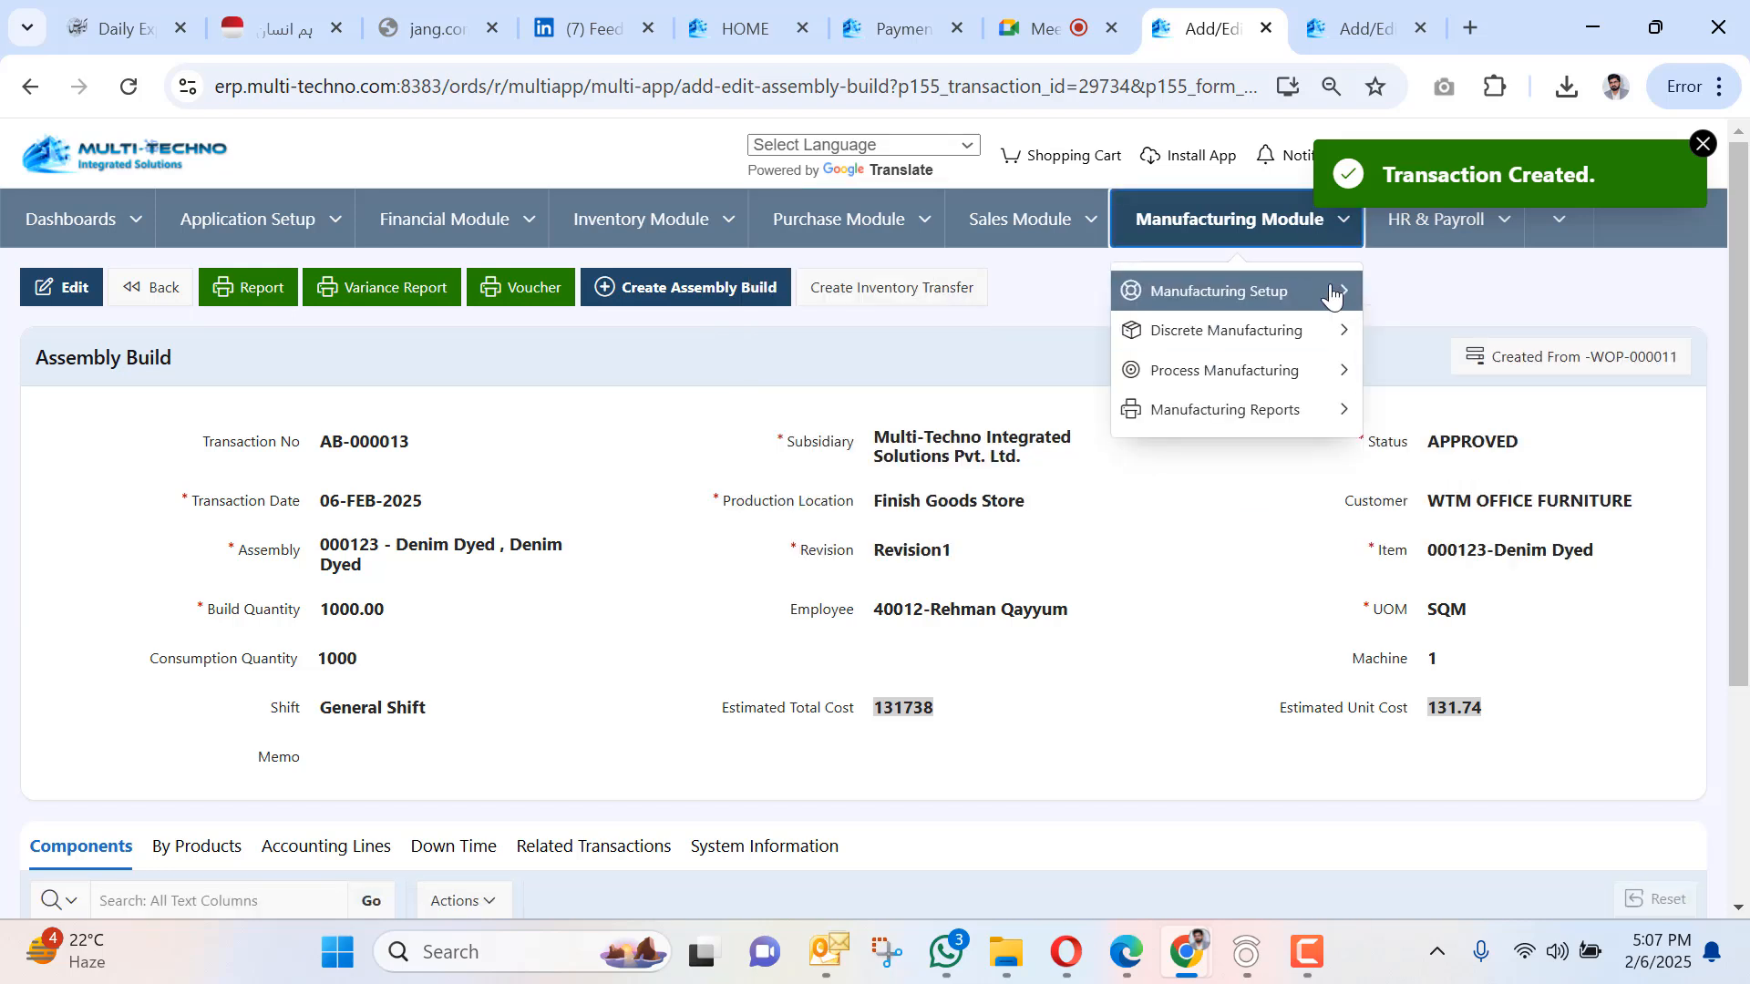
mouse_move(1331, 290)
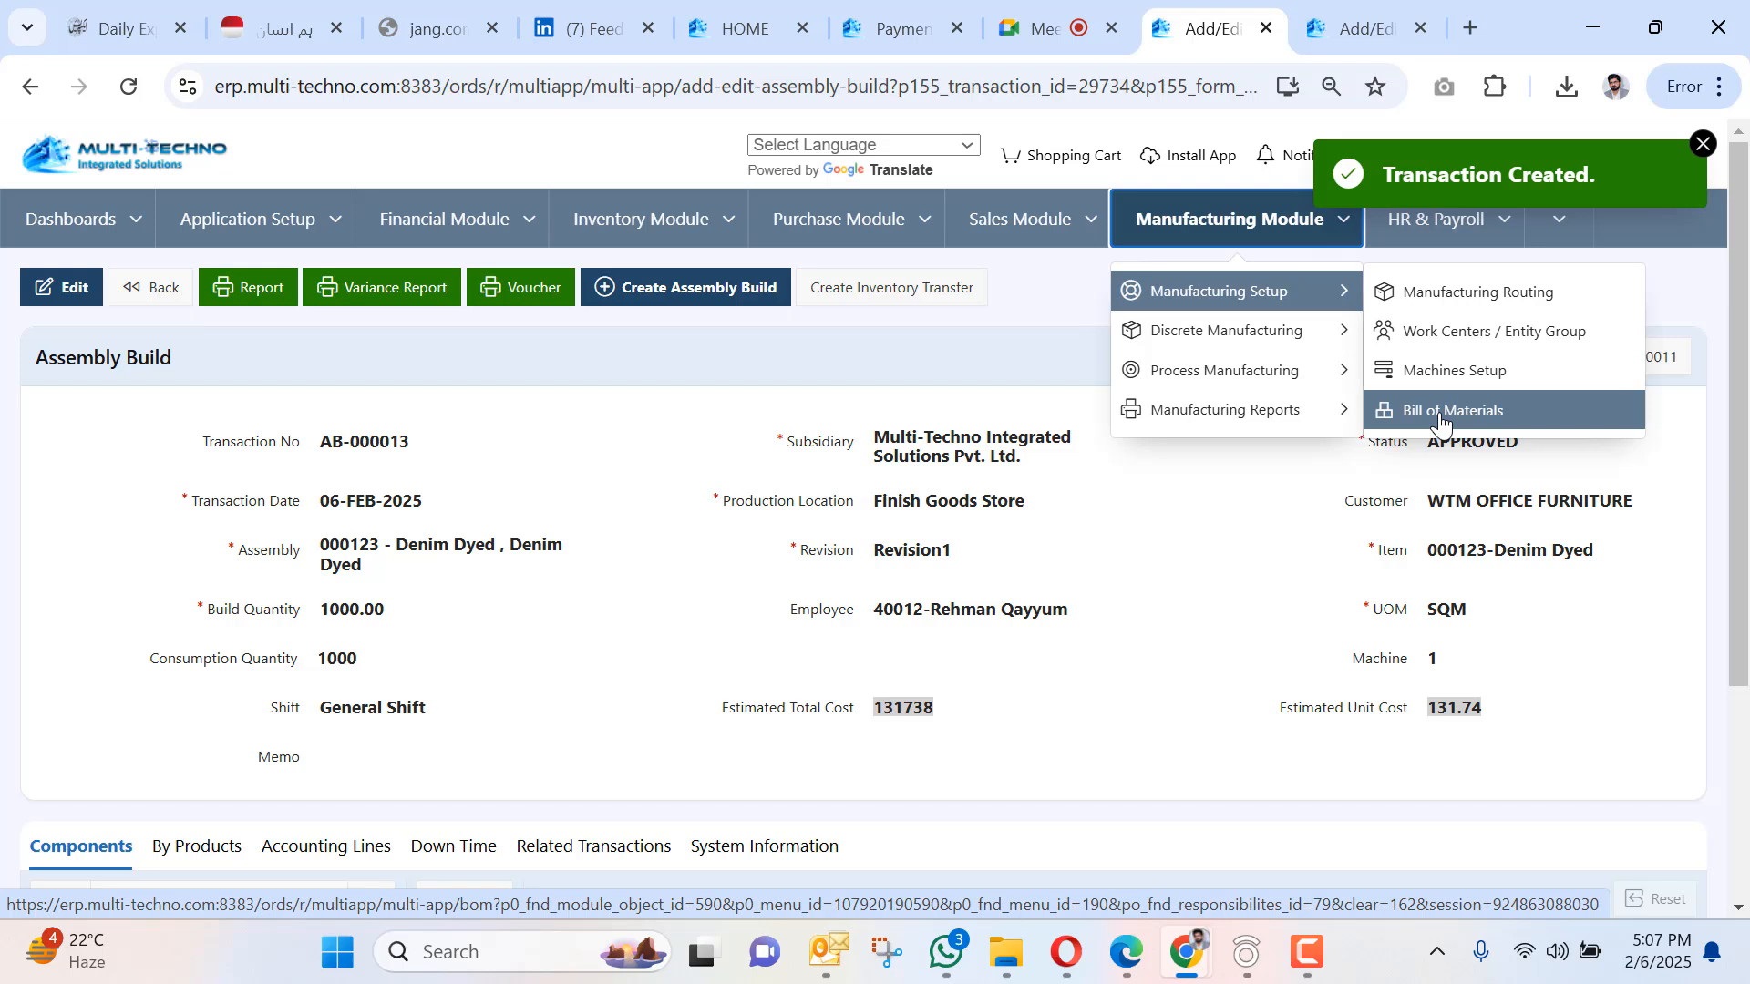
left_click(641, 219)
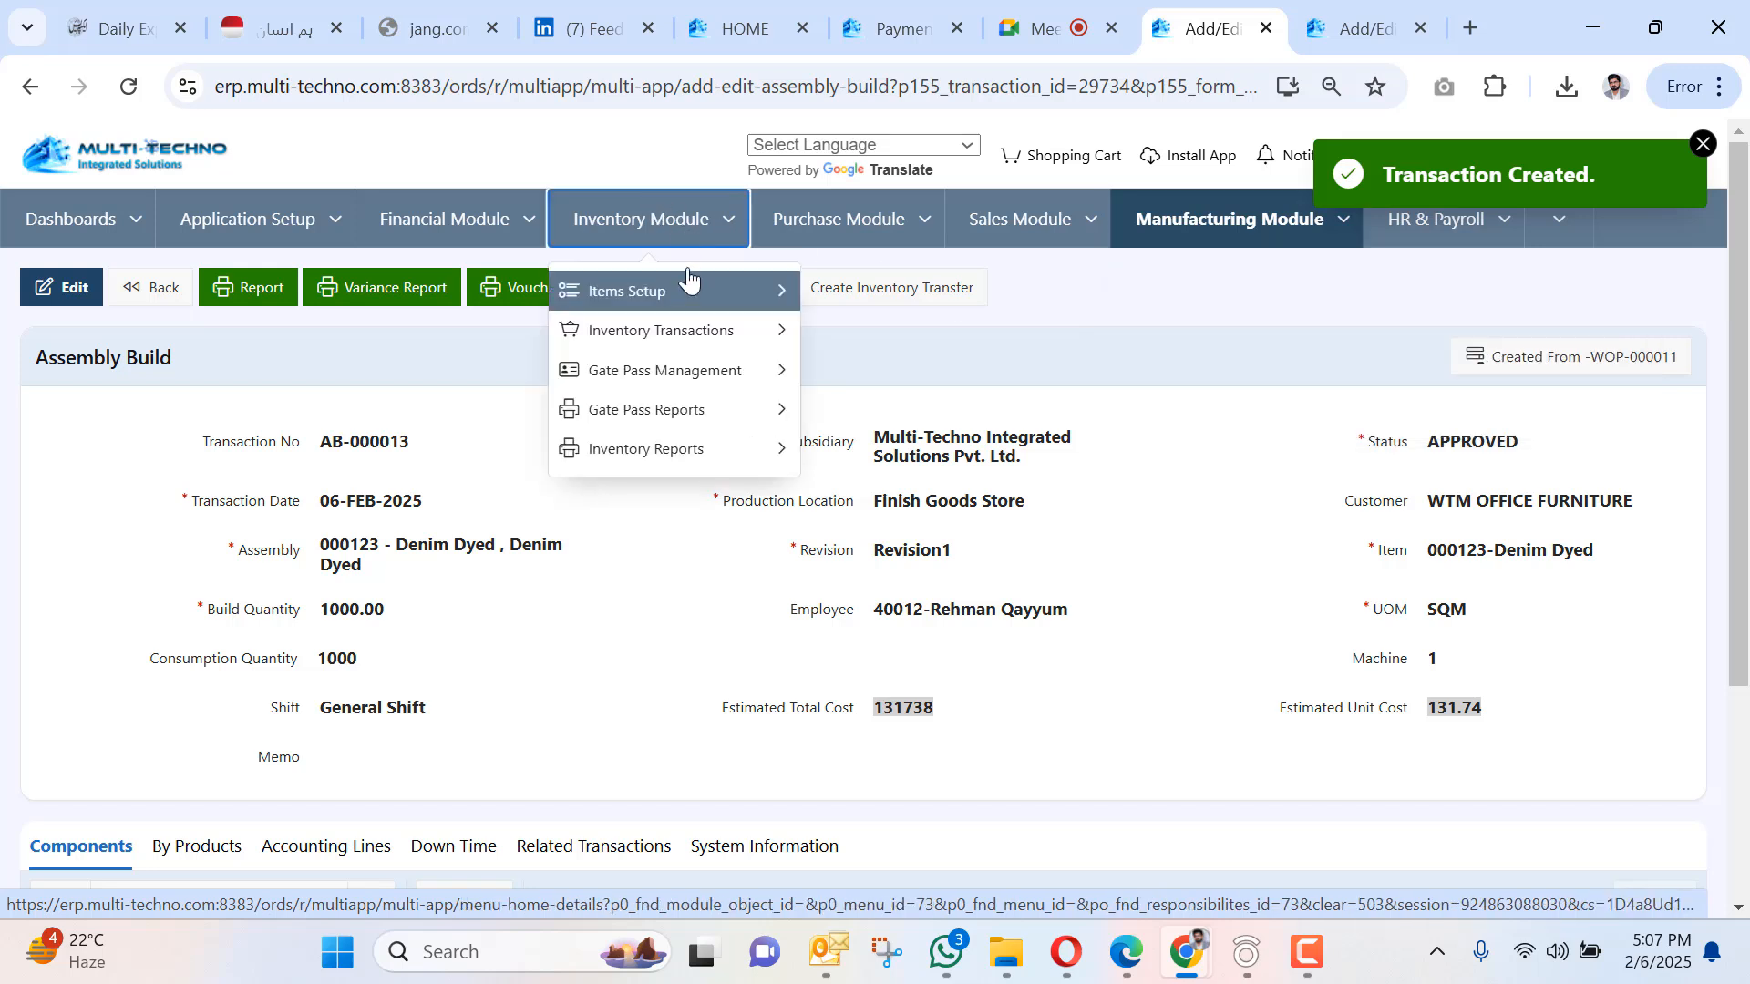
mouse_move(690, 290)
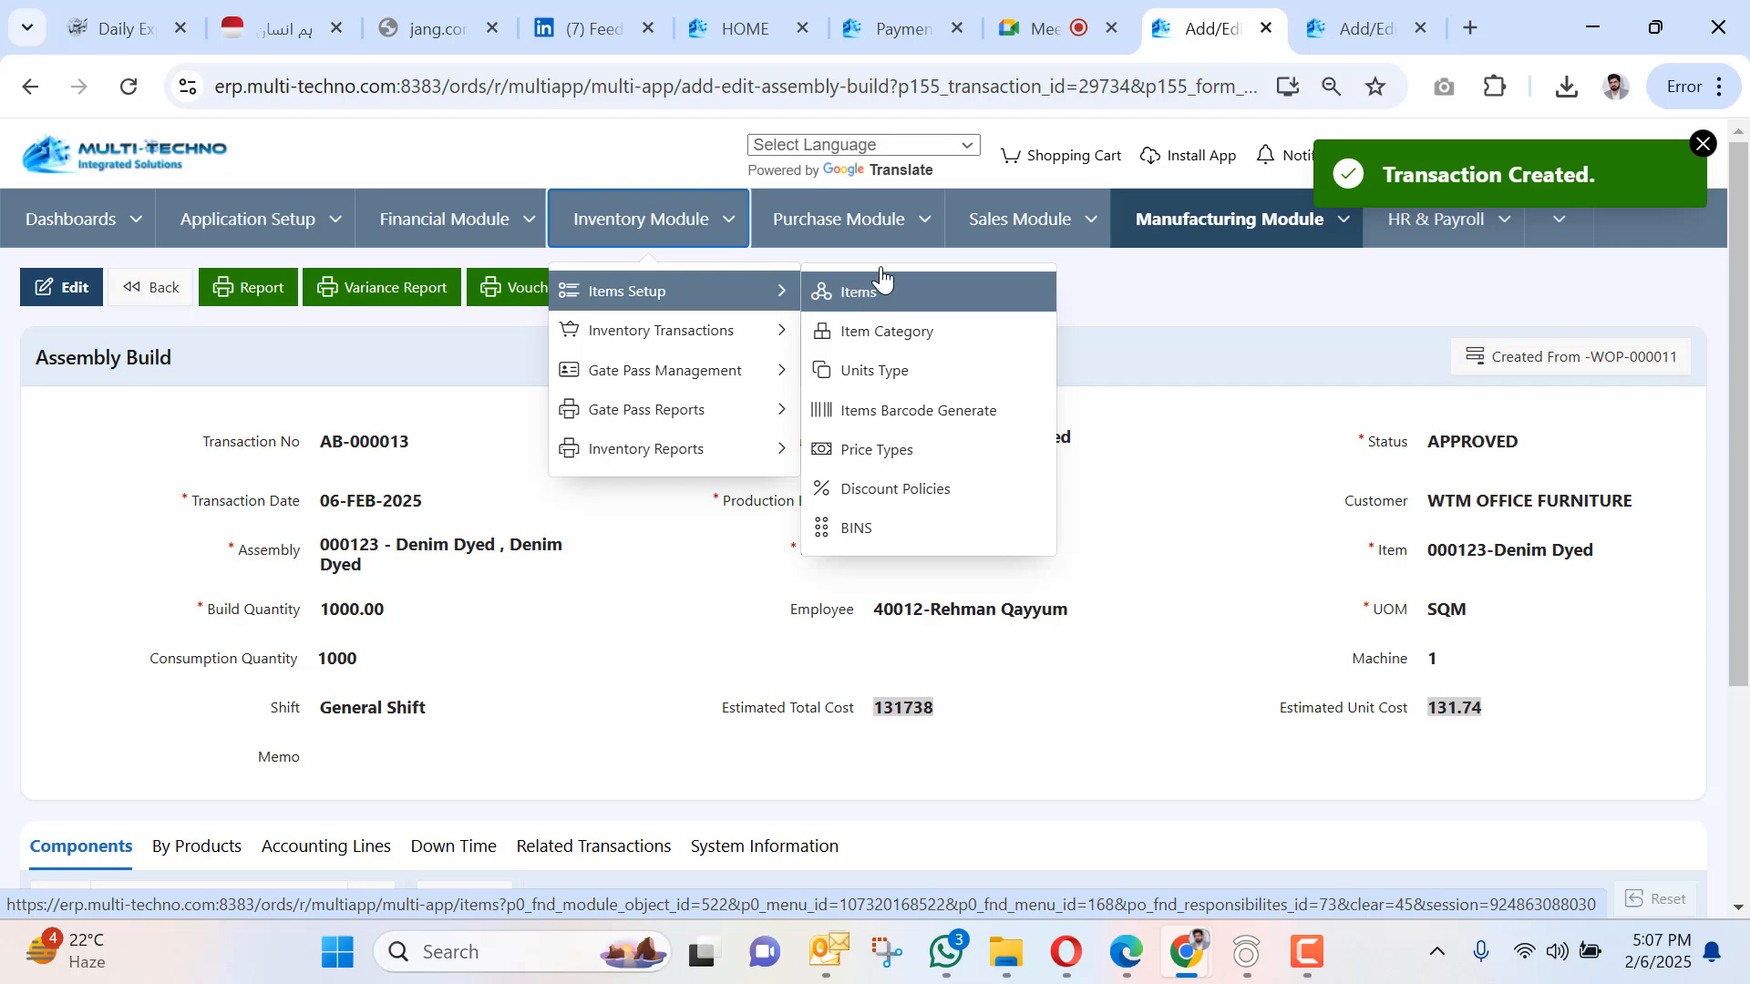
mouse_move(1251, 278)
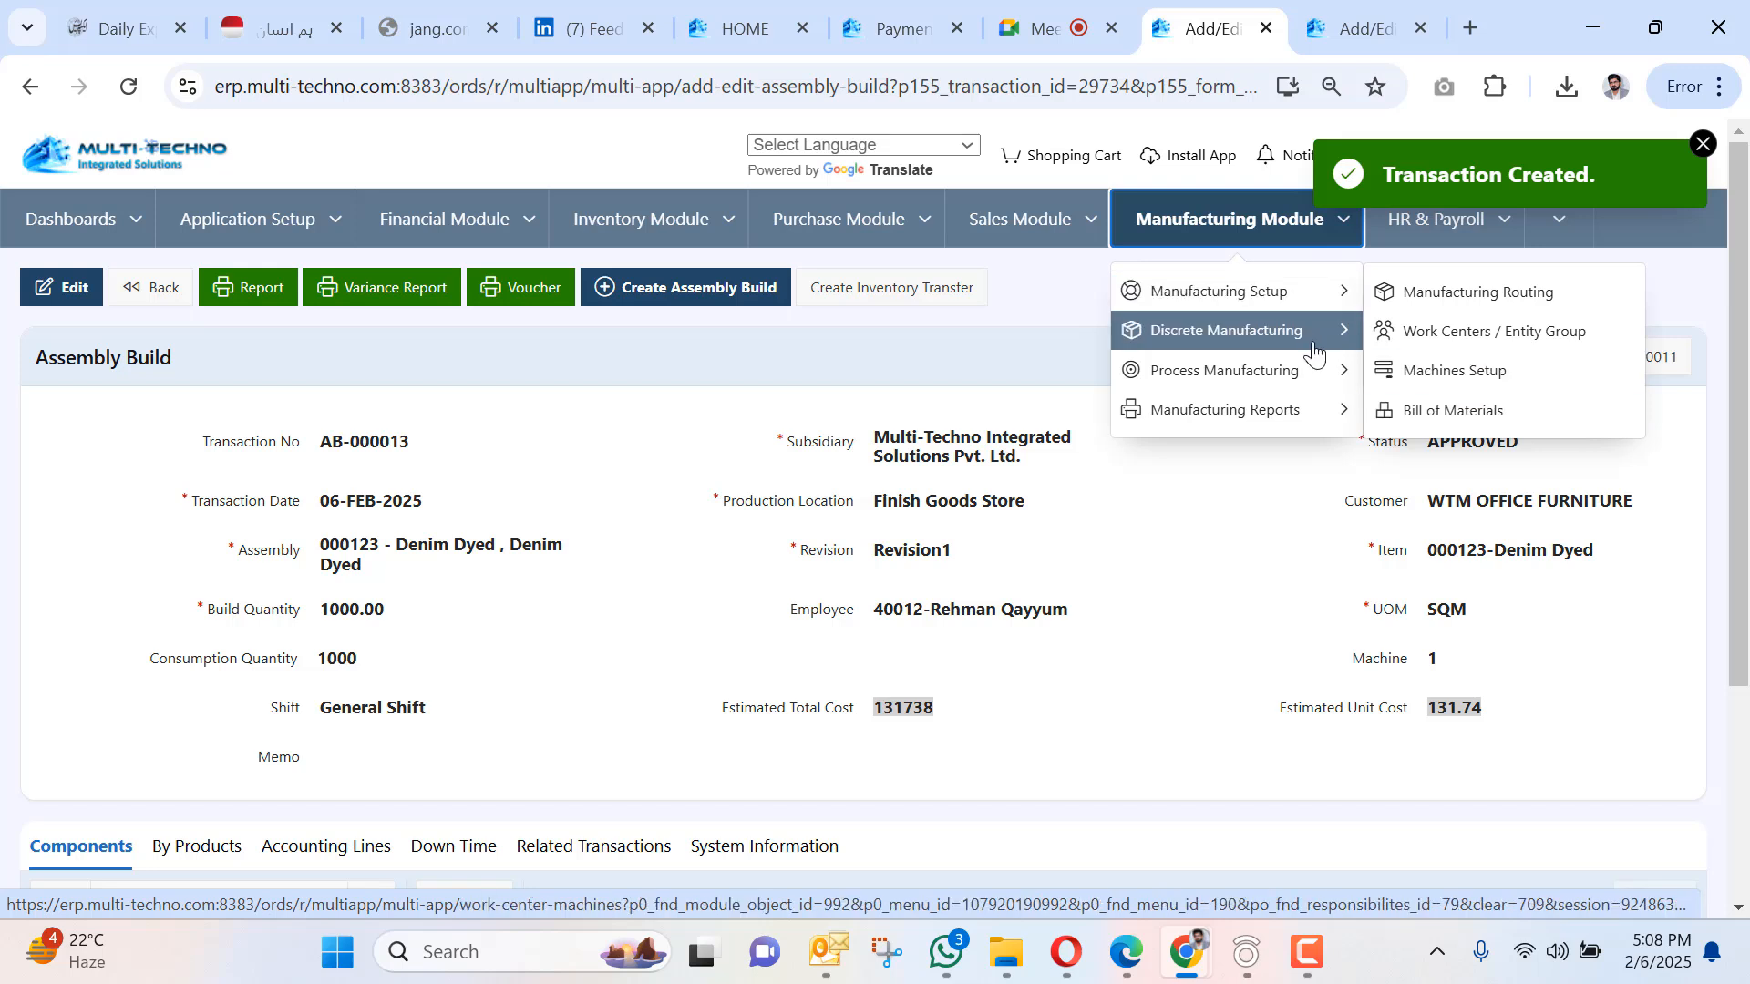
mouse_move(1271, 336)
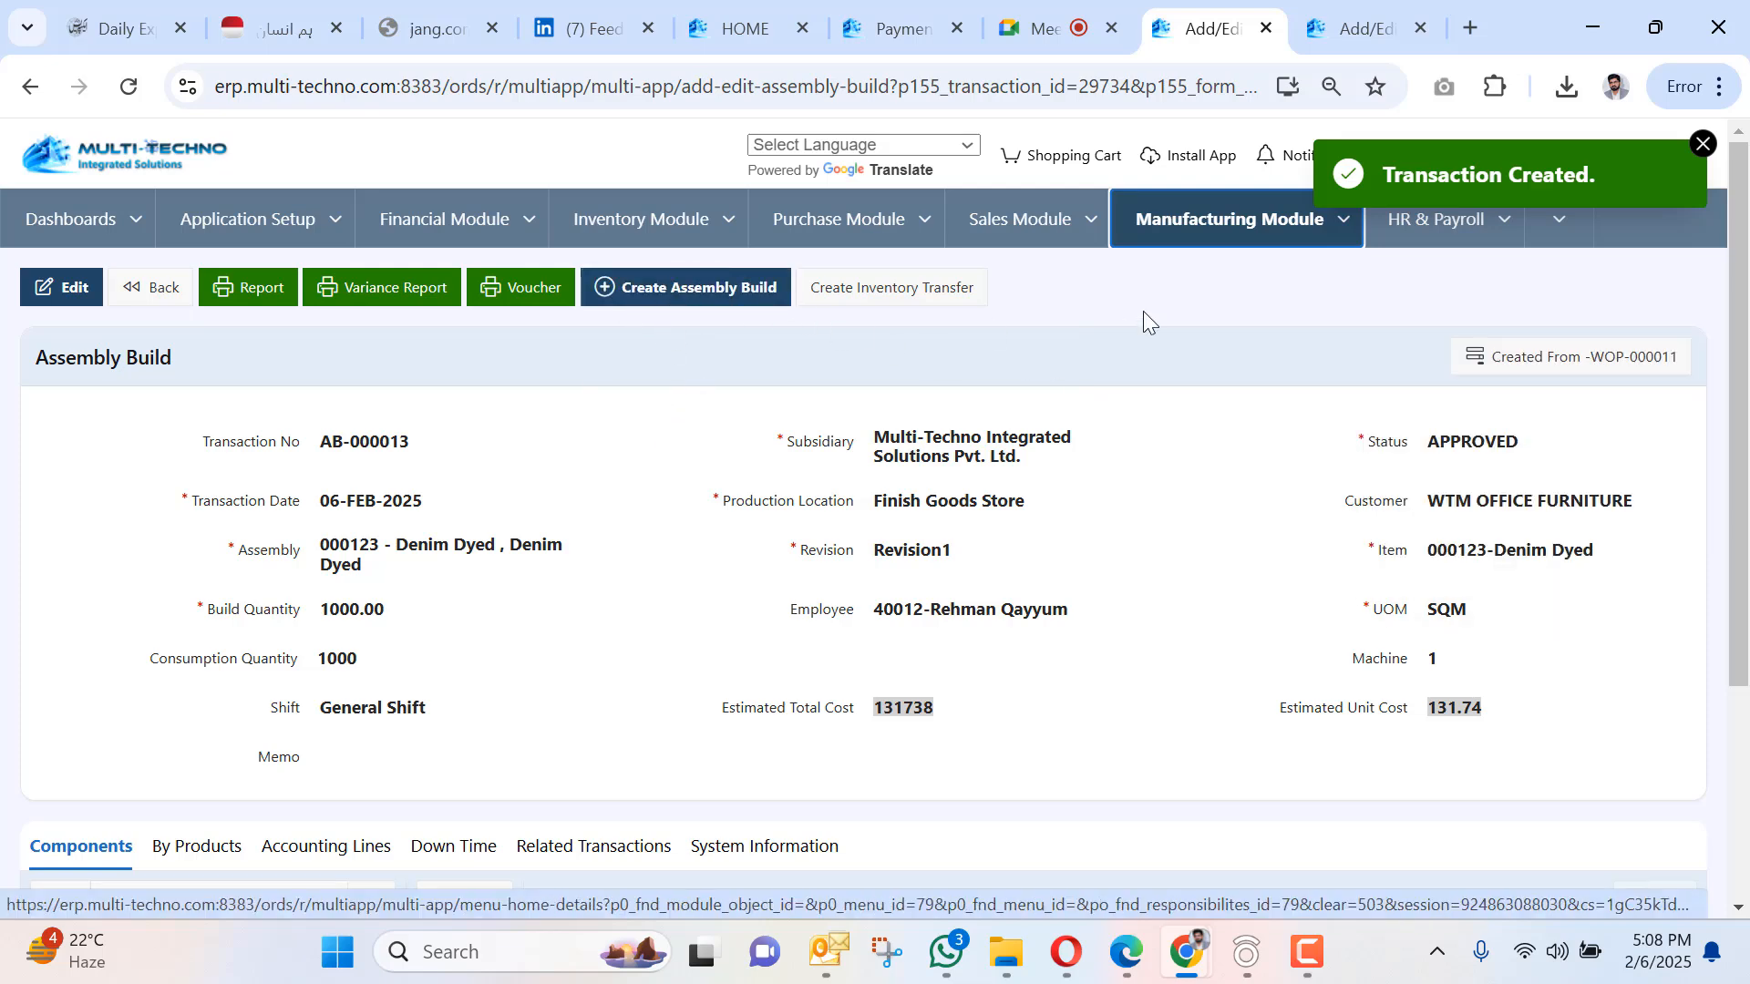
scroll(601, 506, "down", 3)
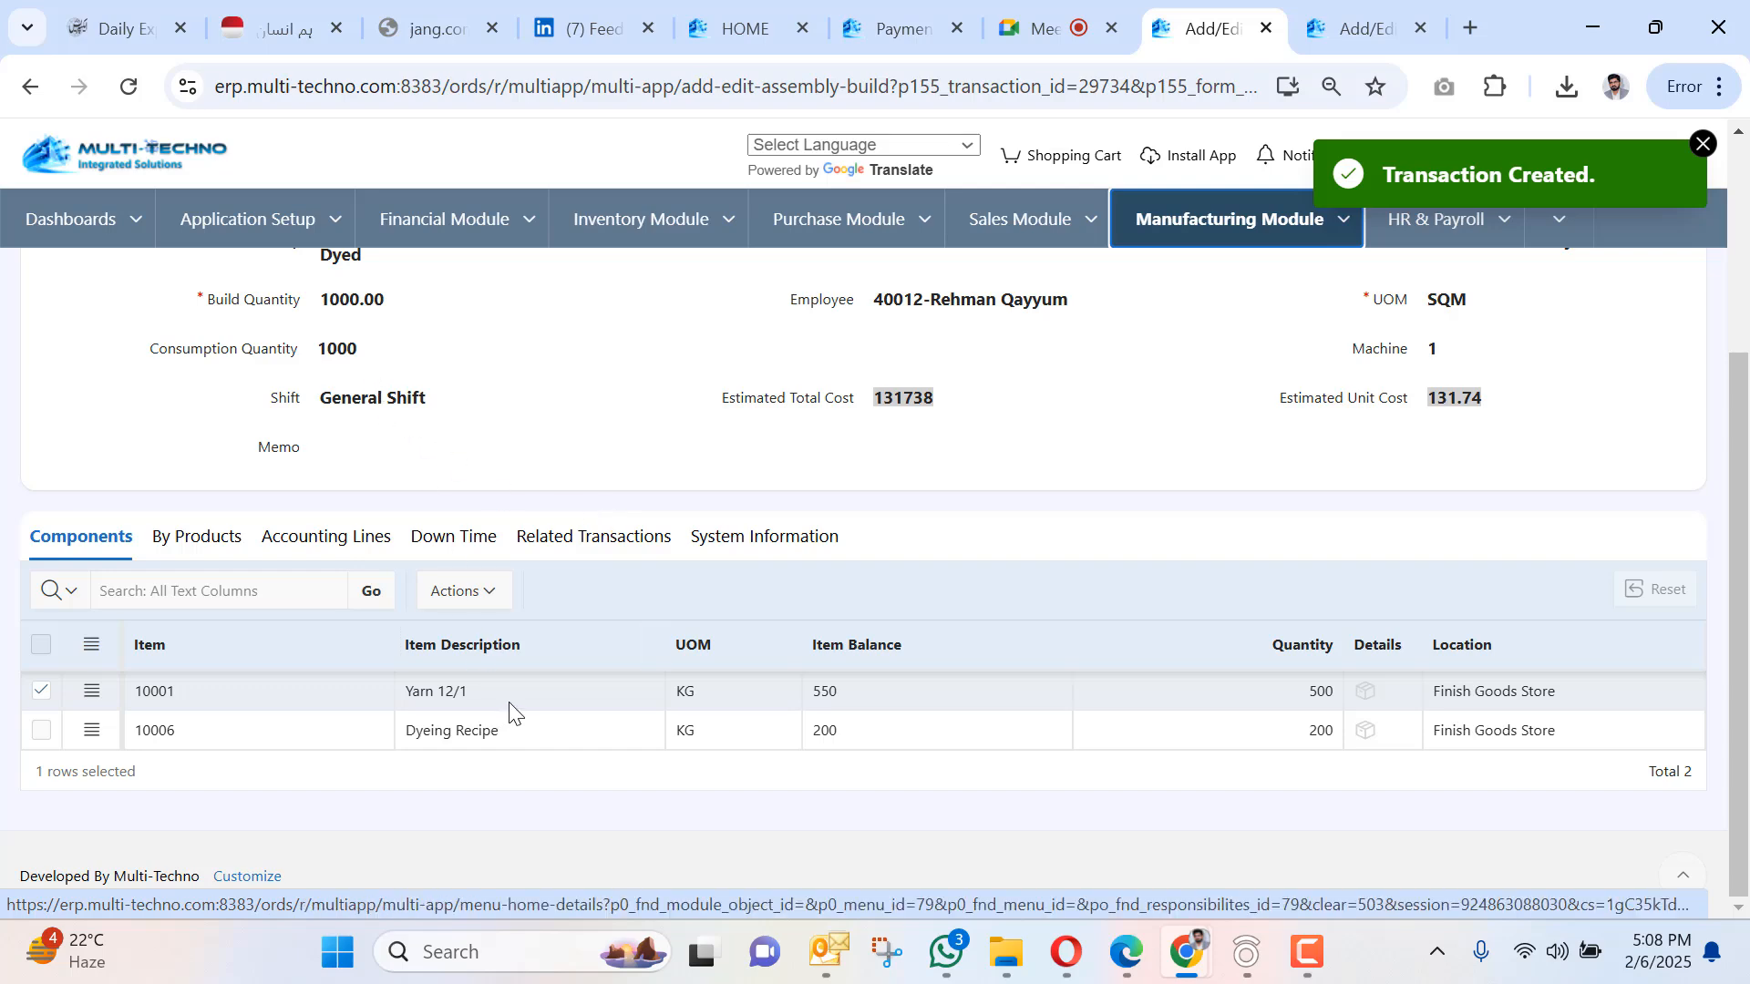
scroll(489, 703, "up", 5)
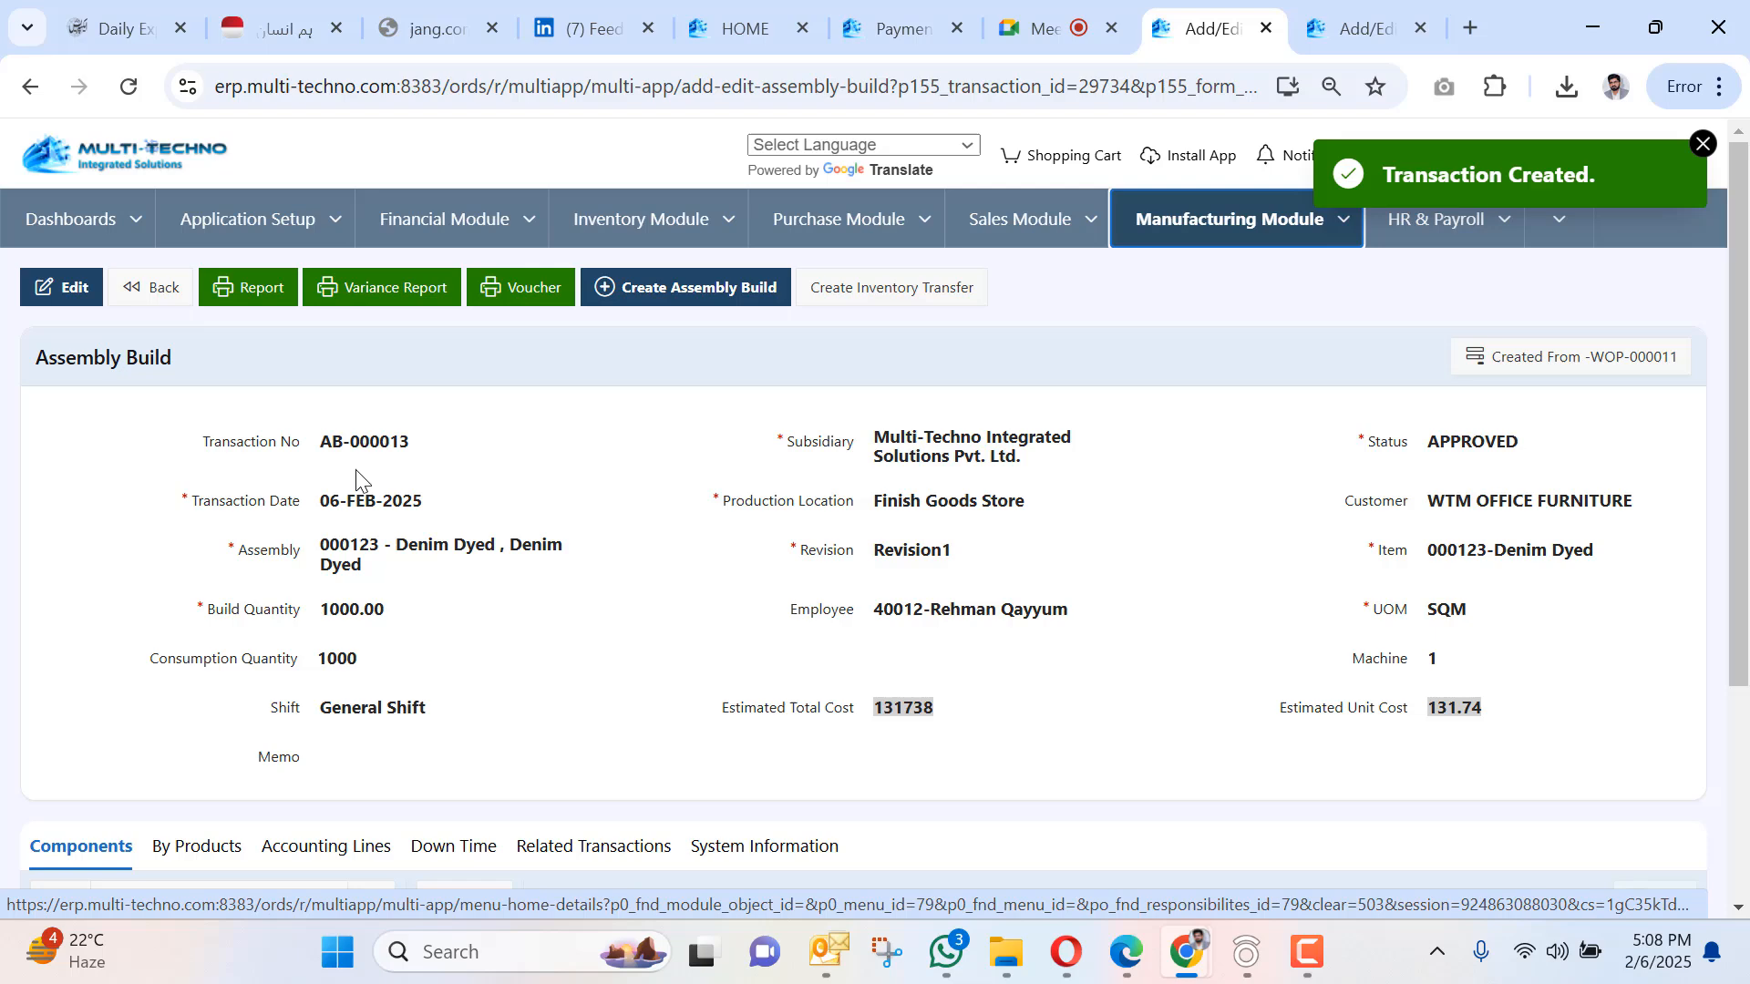
left_click(260, 293)
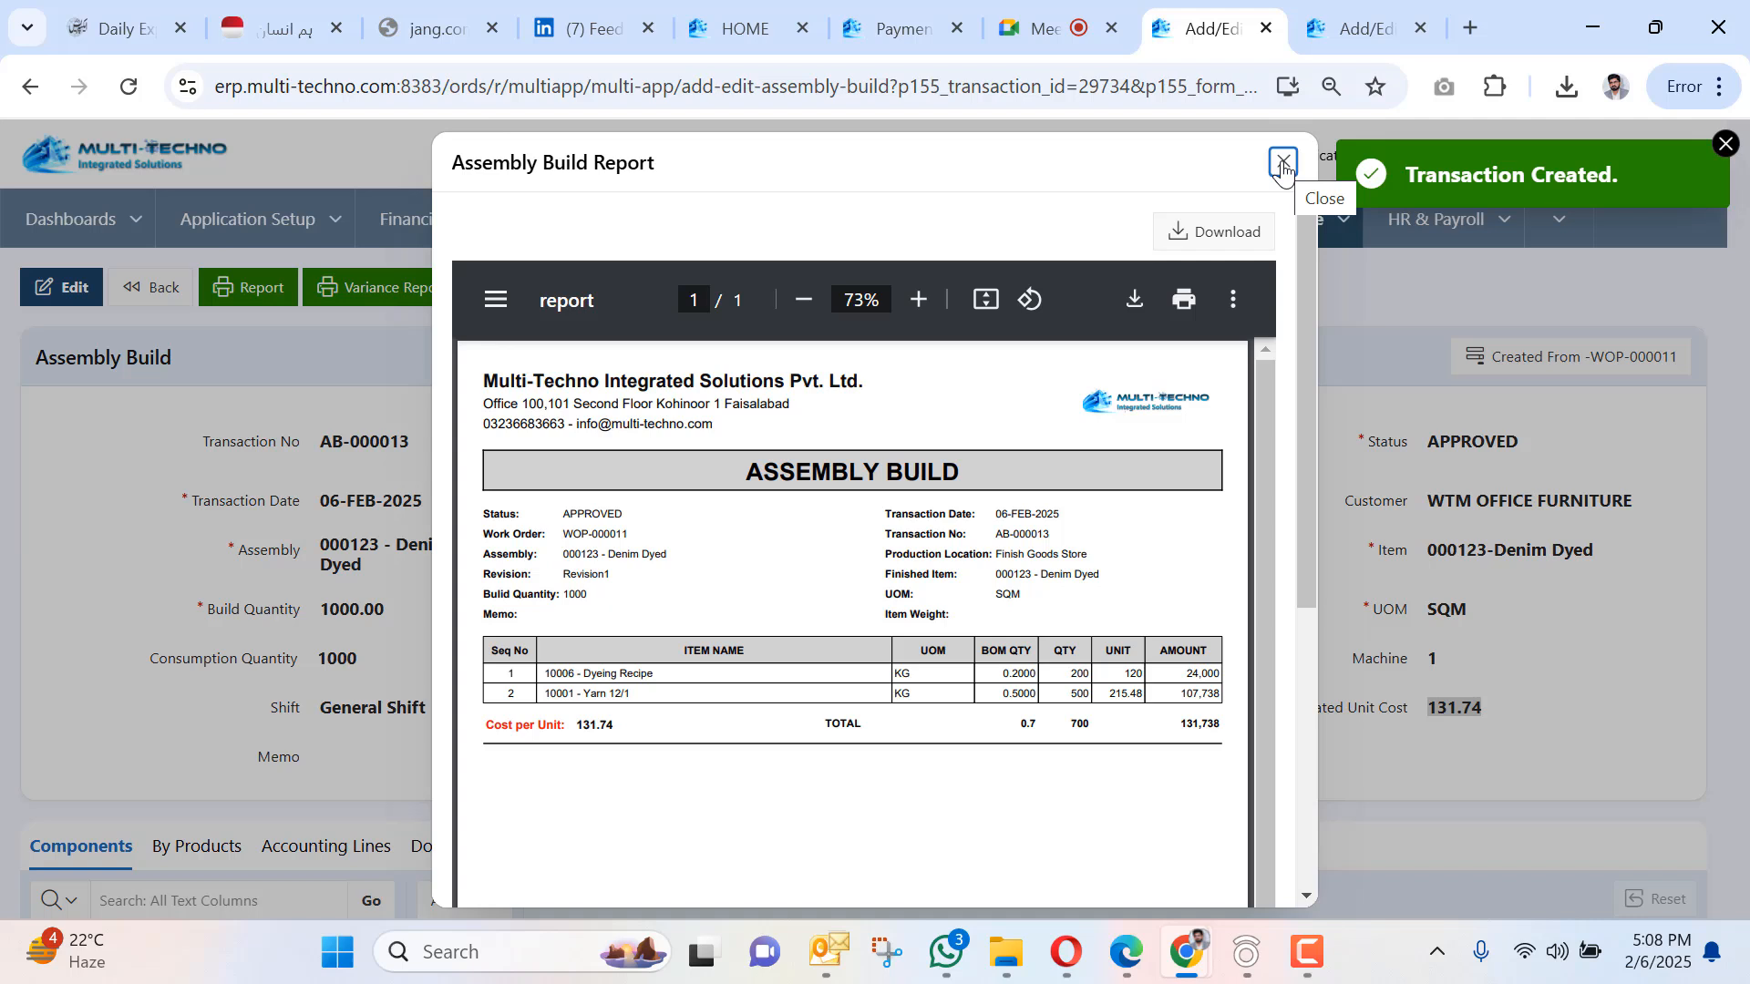
left_click_drag(578, 723, 642, 718)
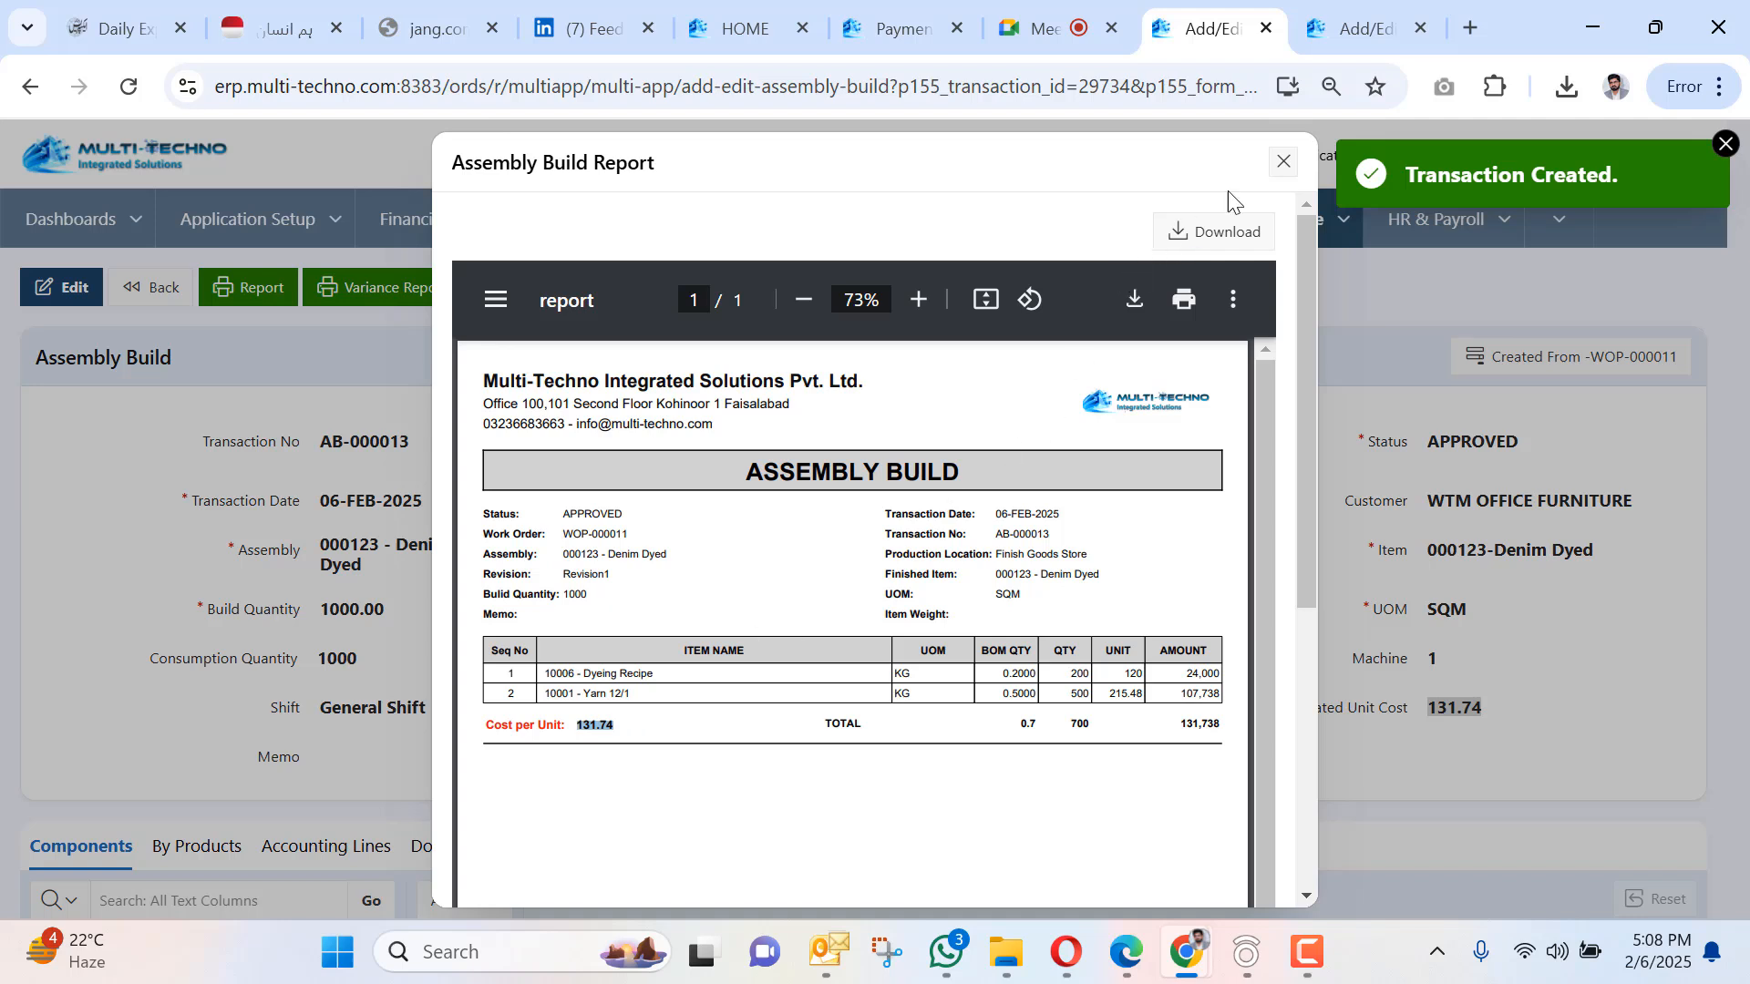
left_click(1281, 165)
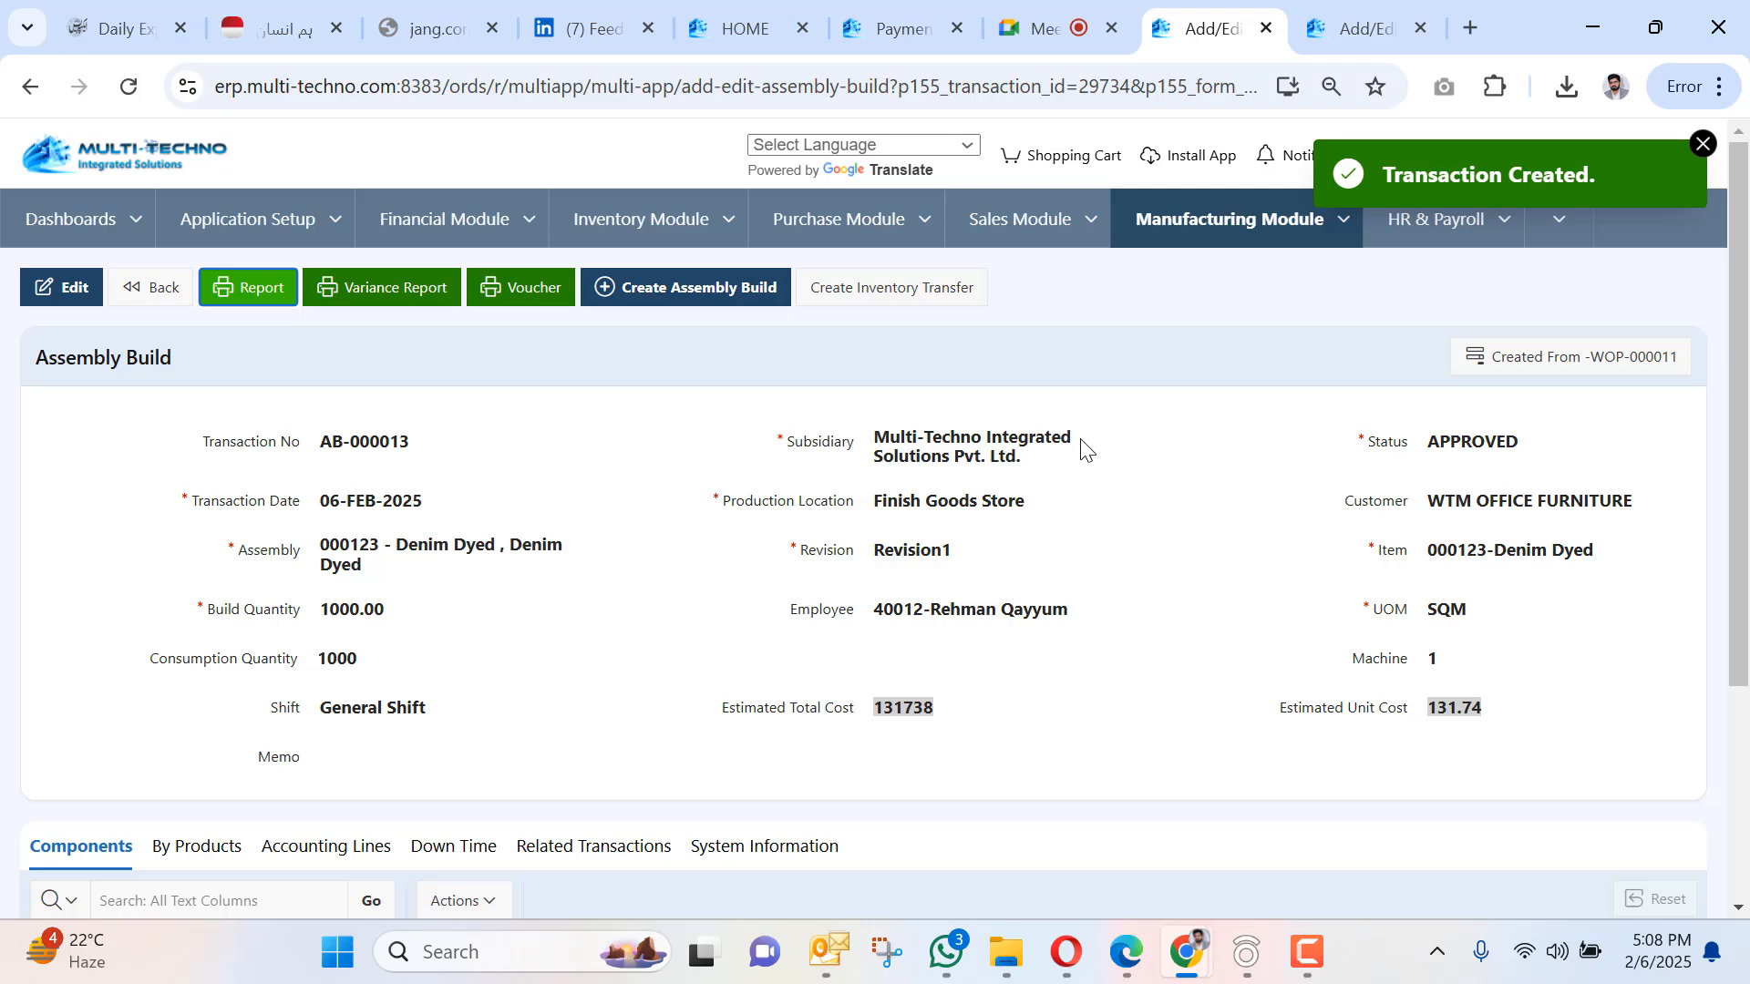
Put assembly build AB-000013 into edit mode and open its By Products list.
left_click(195, 846)
scroll(527, 604, "down", 4)
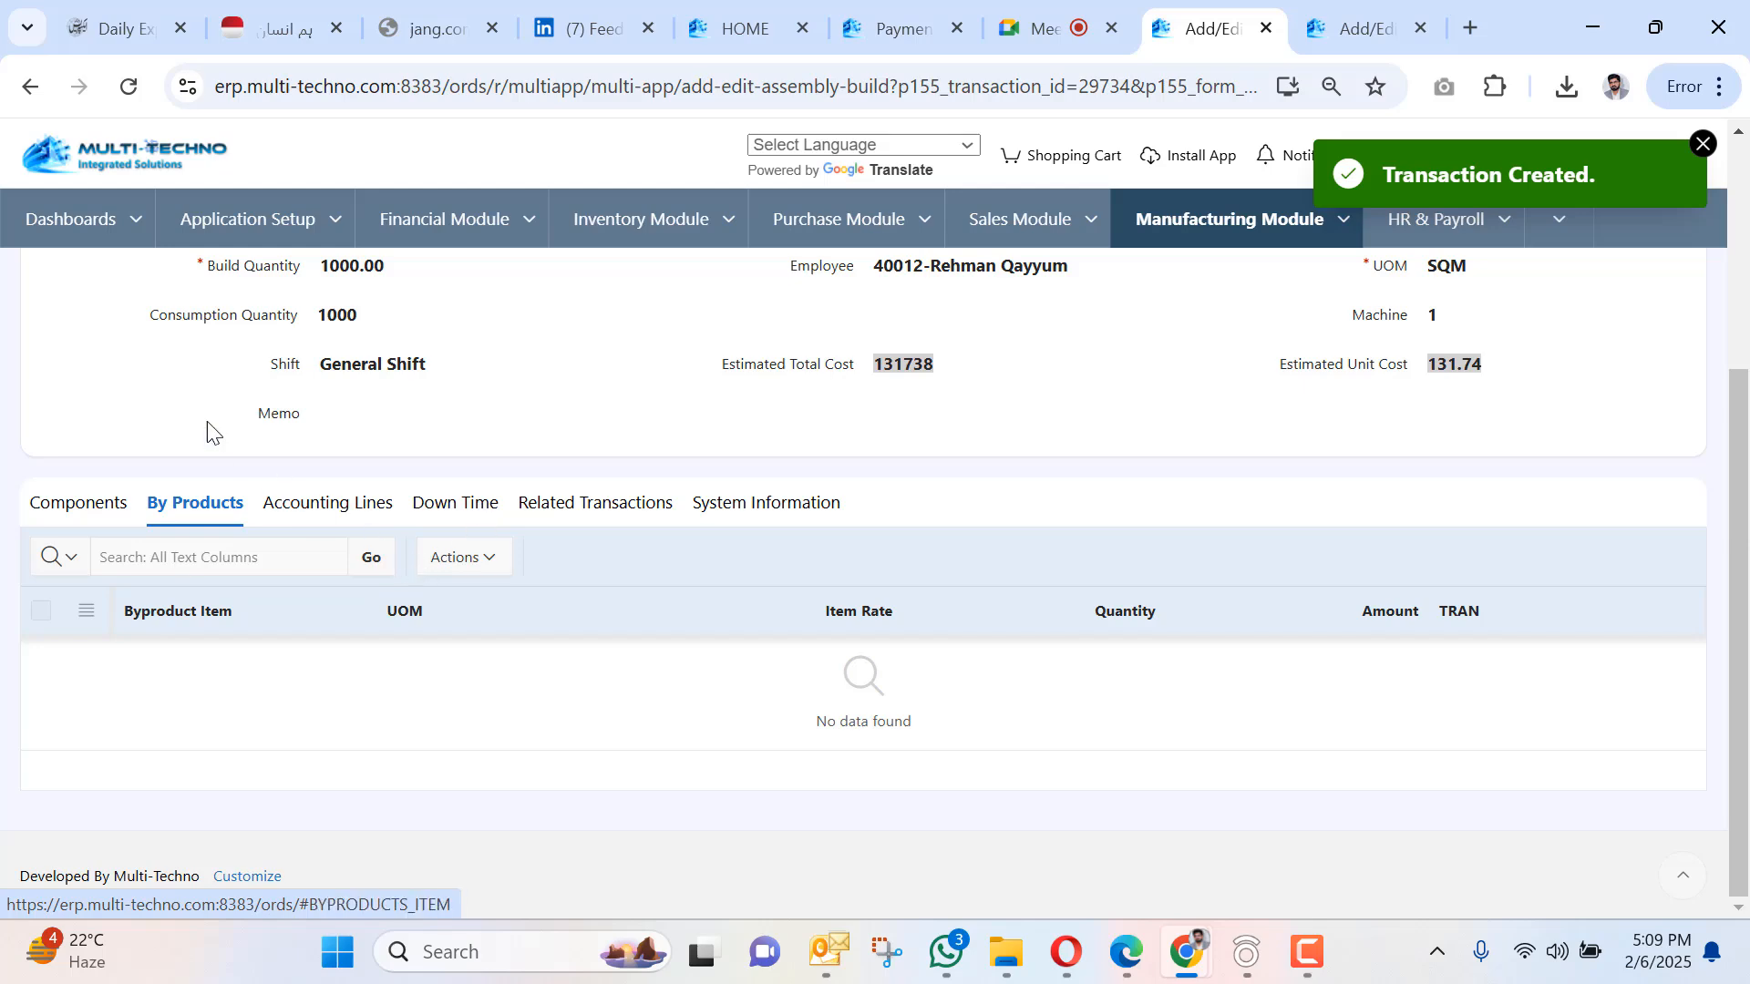
scroll(211, 429, "up", 4)
left_click(74, 284)
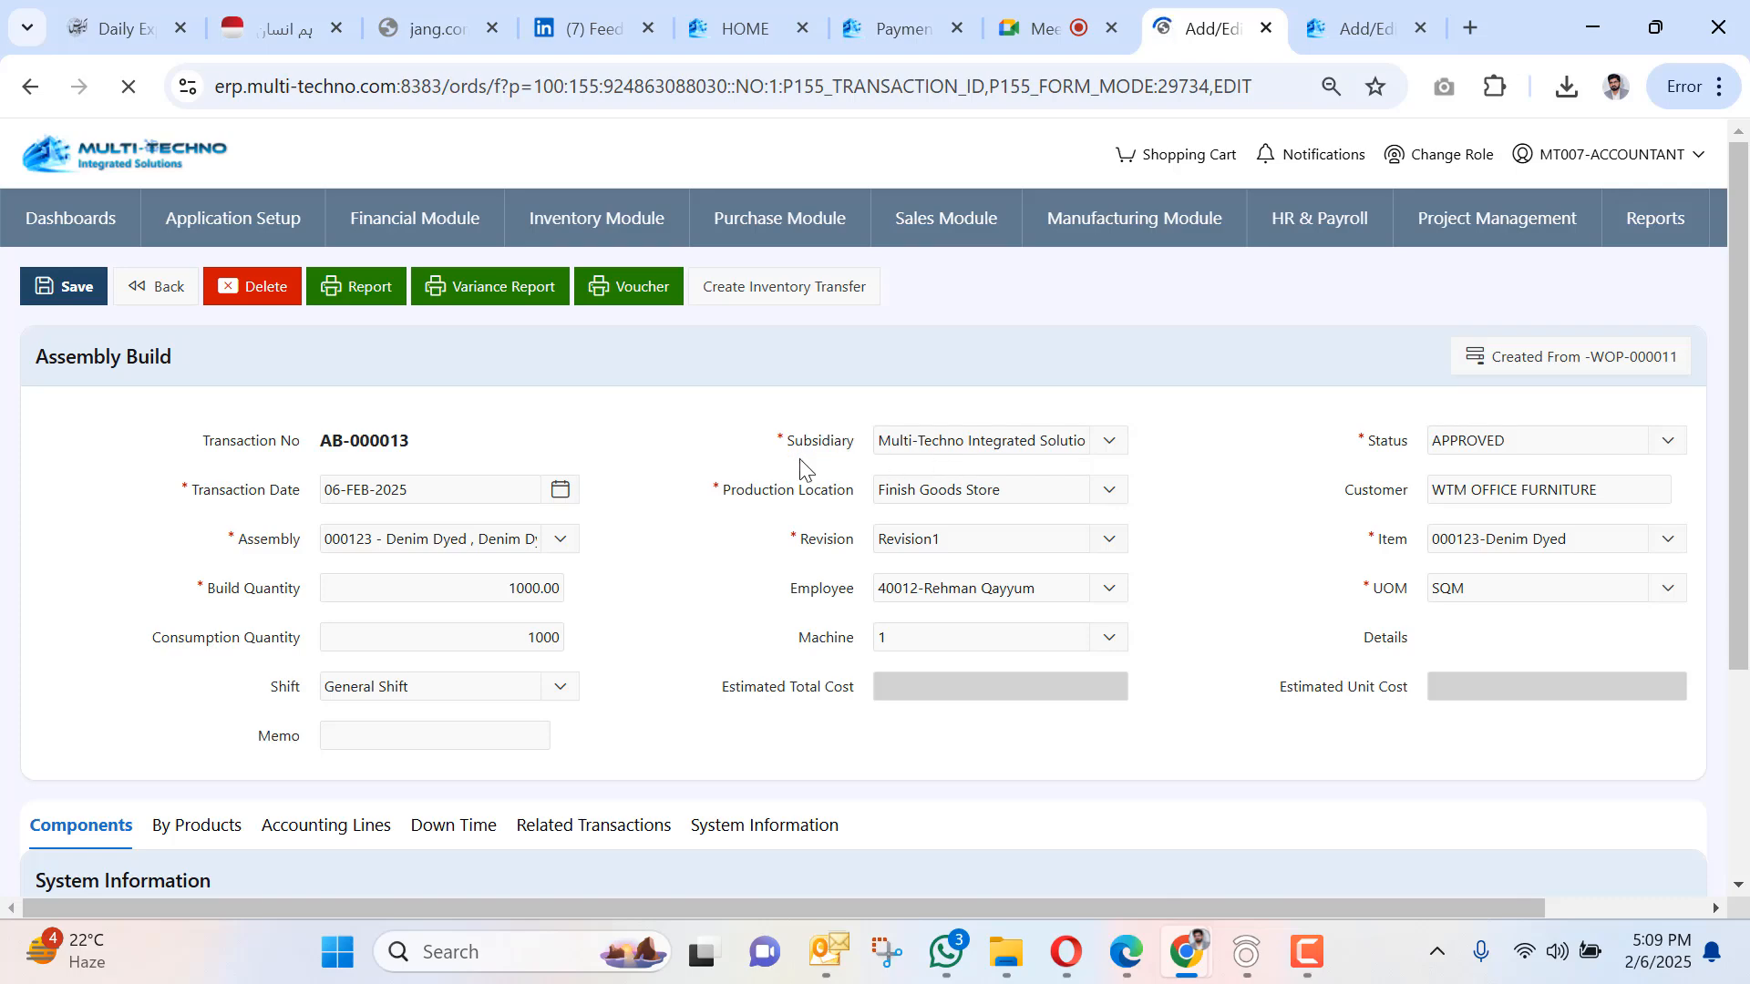
scroll(762, 492, "down", 1)
scroll(762, 493, "down", 3)
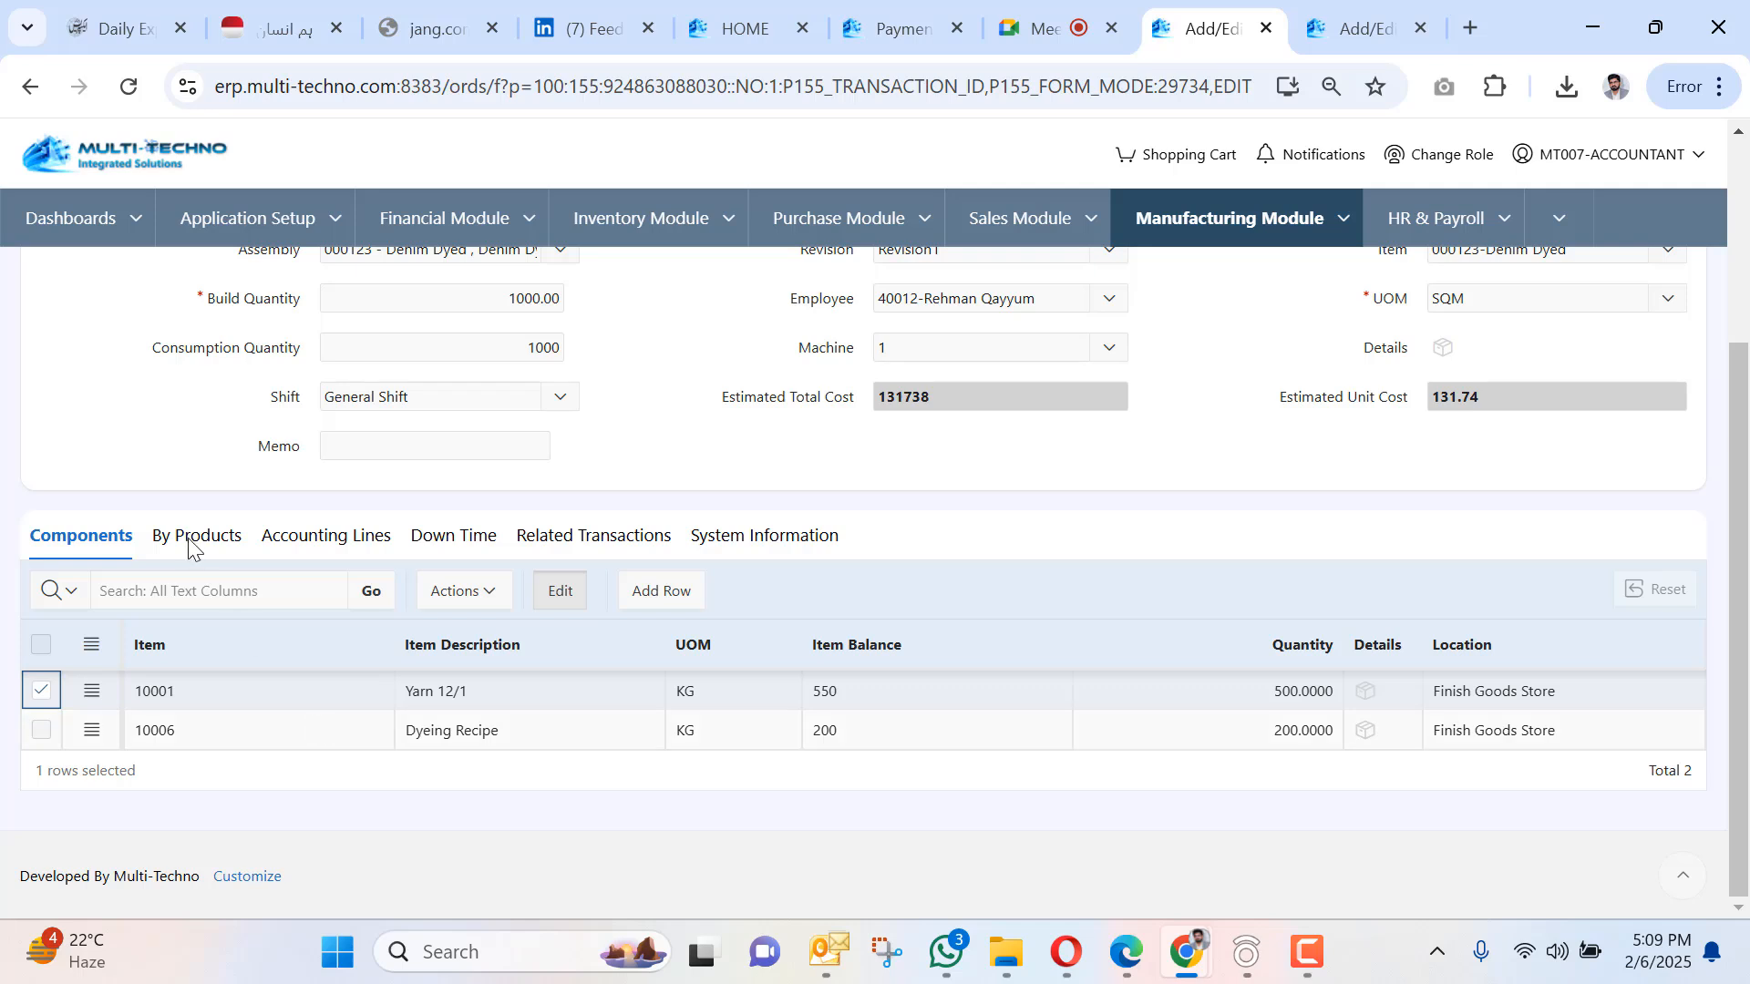
left_click(188, 547)
Add by-product 20002 - Gents men trouser at rate 100, quantity 5, amount 500.
left_click(242, 739)
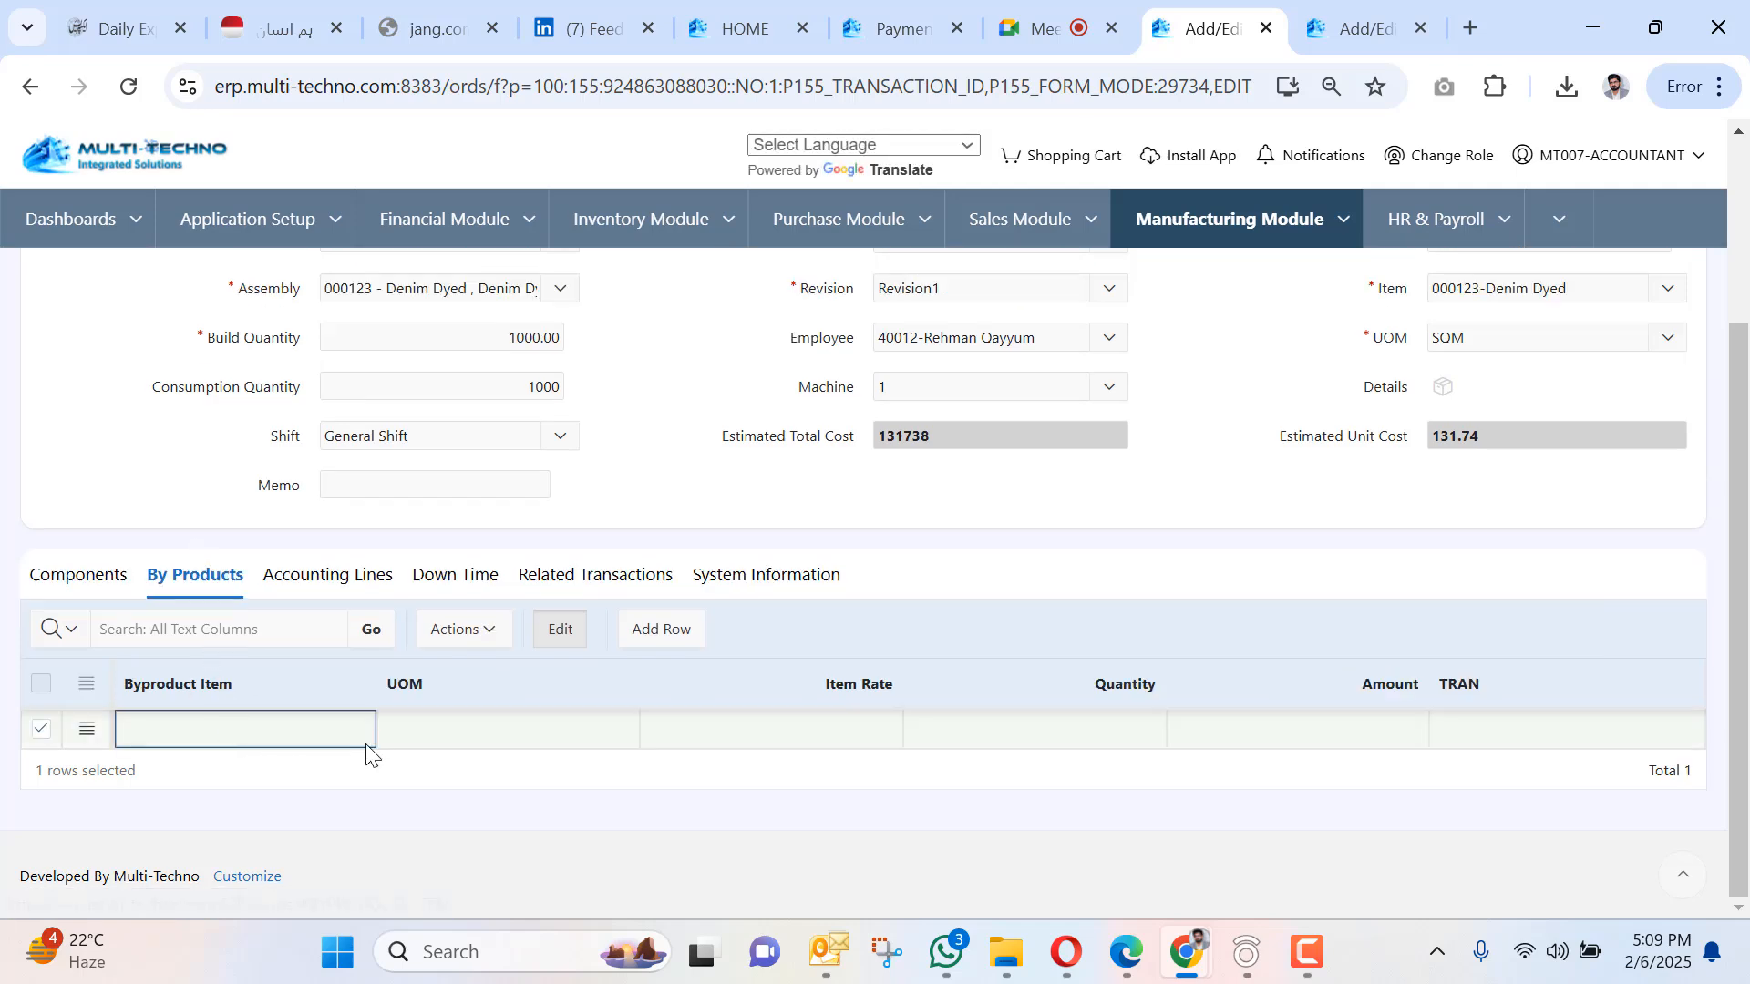
left_click(360, 731)
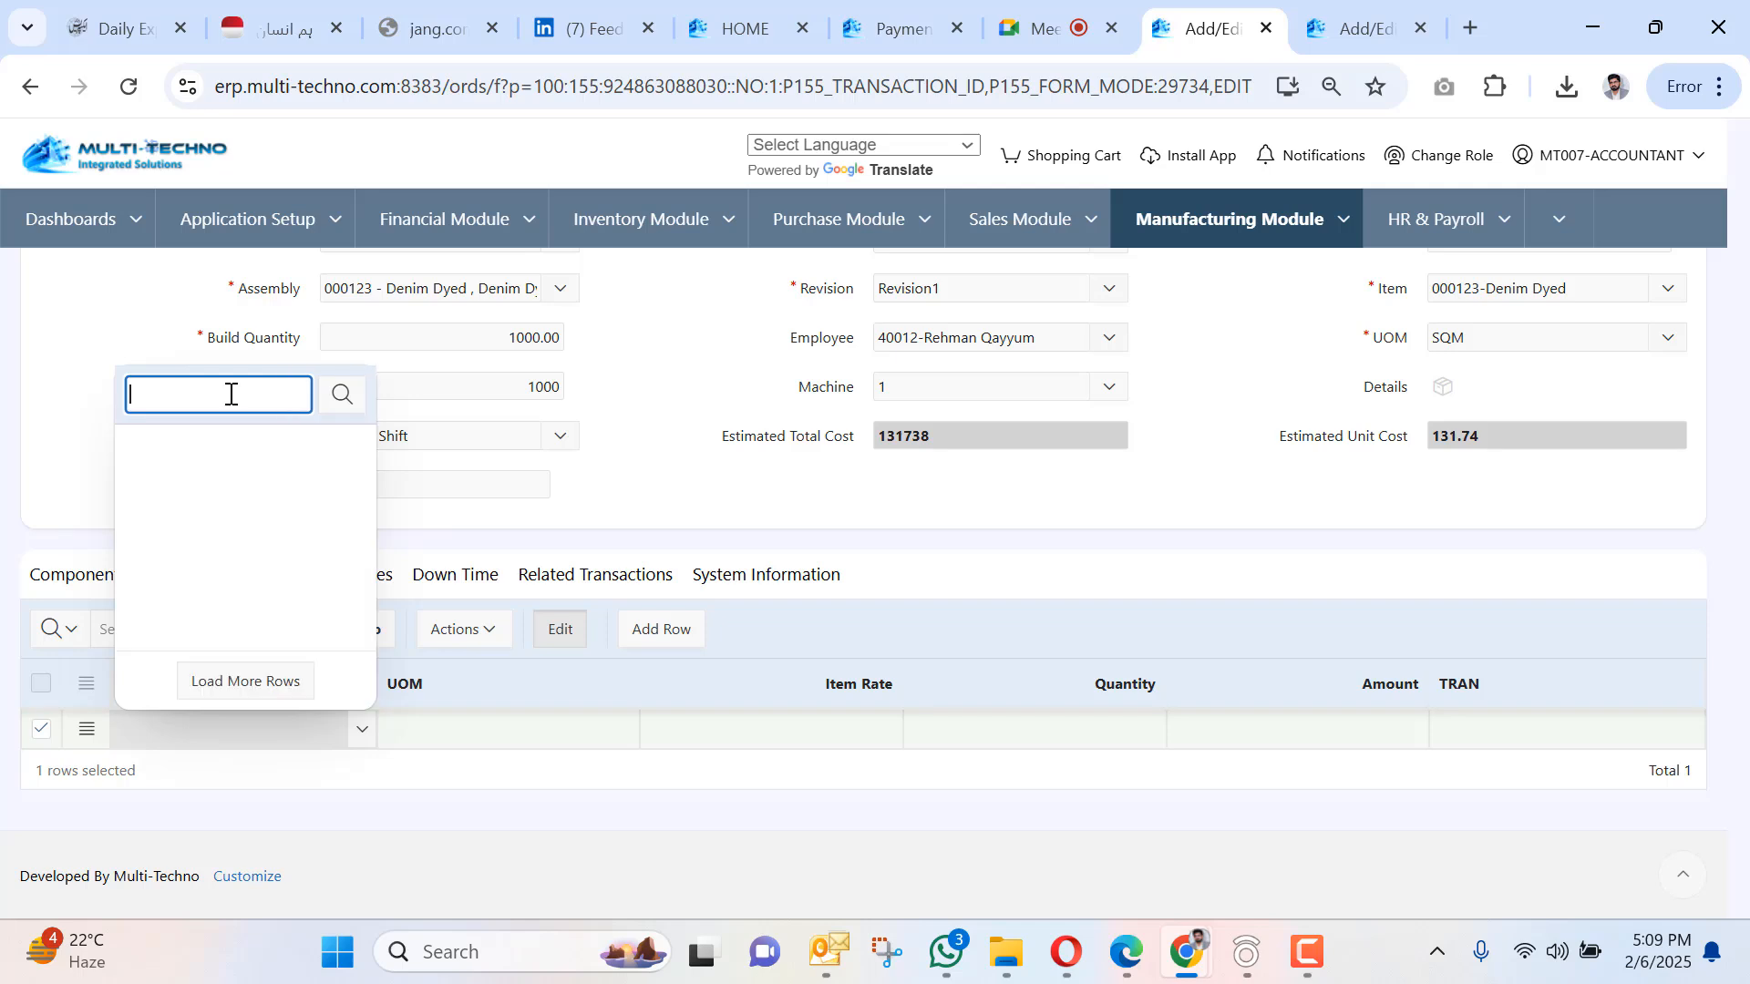
scroll(345, 565, "down", 1)
scroll(342, 597, "down", 1)
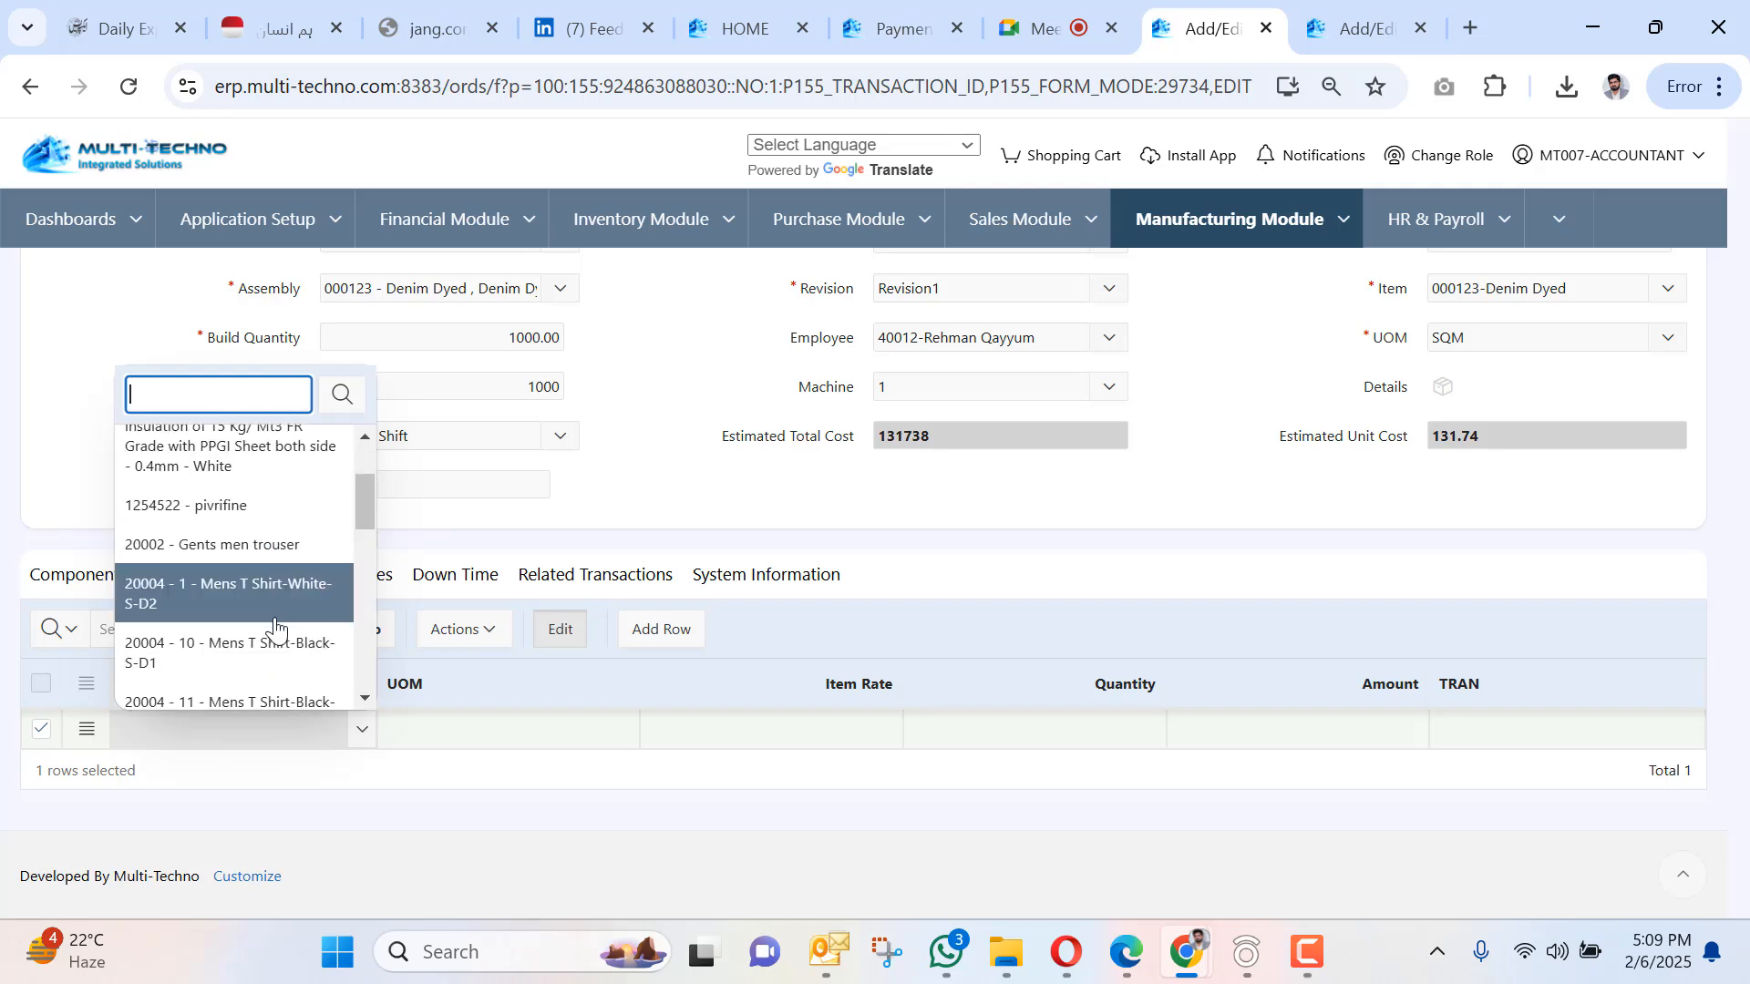
scroll(276, 602, "down", 5)
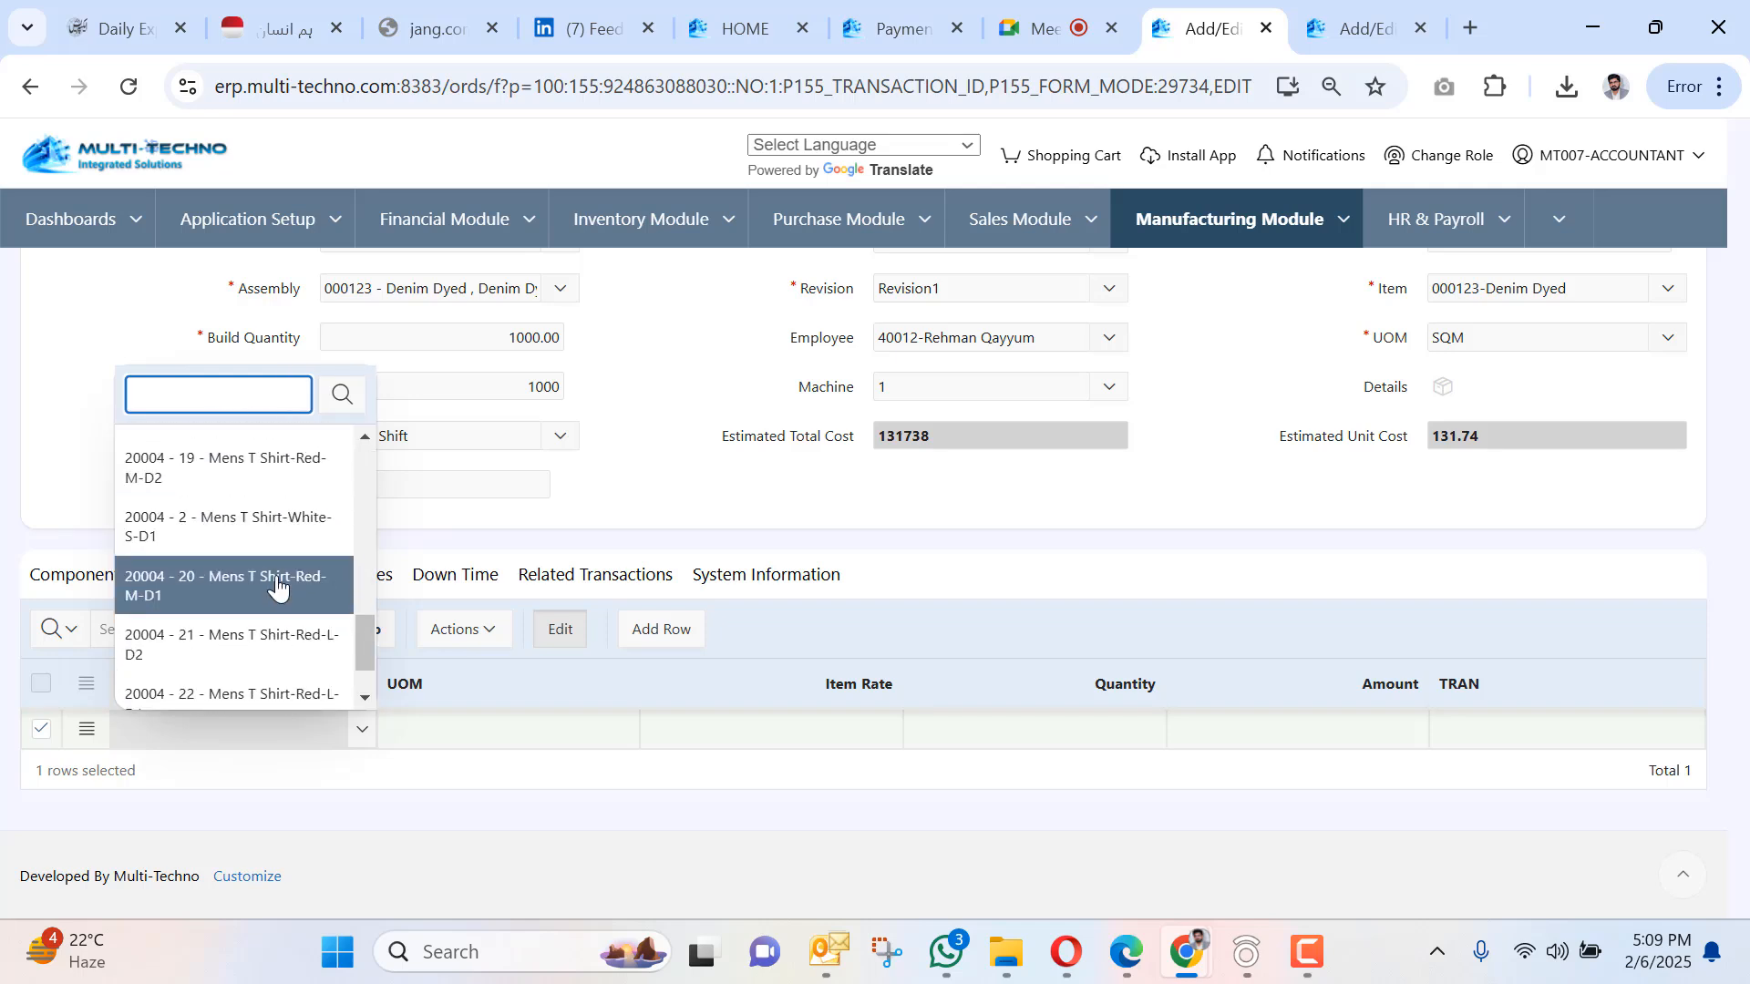
scroll(278, 588, "up", 8)
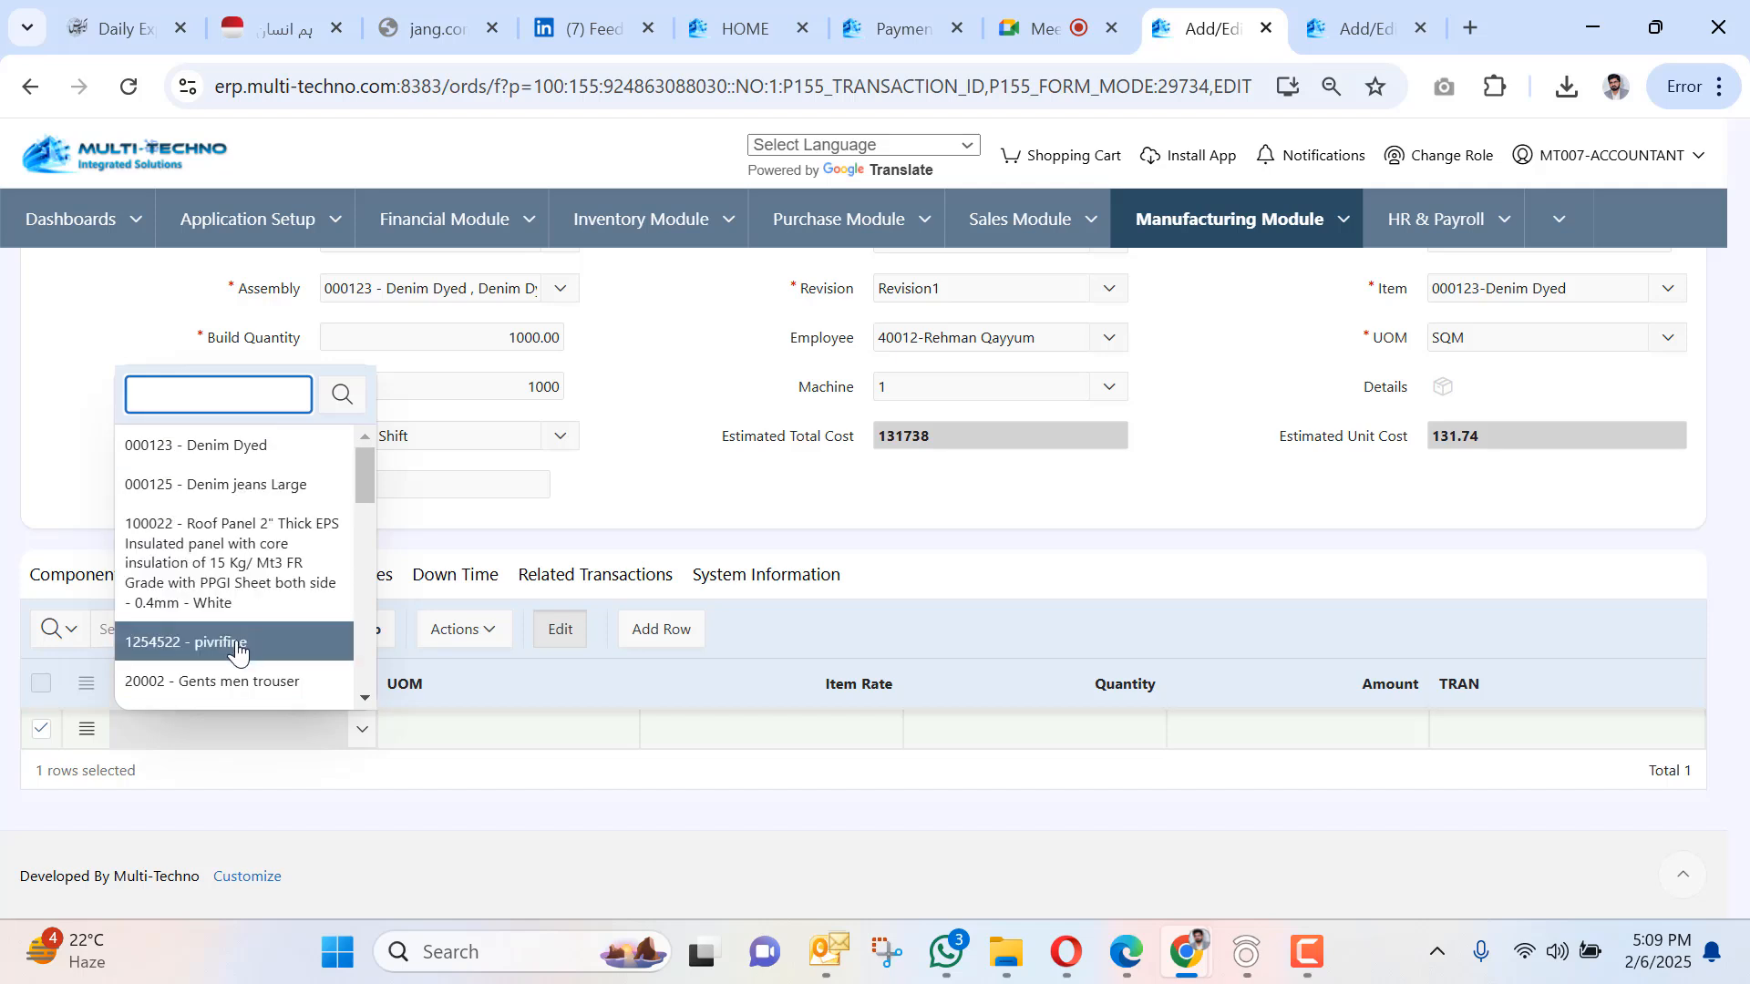
left_click(237, 684)
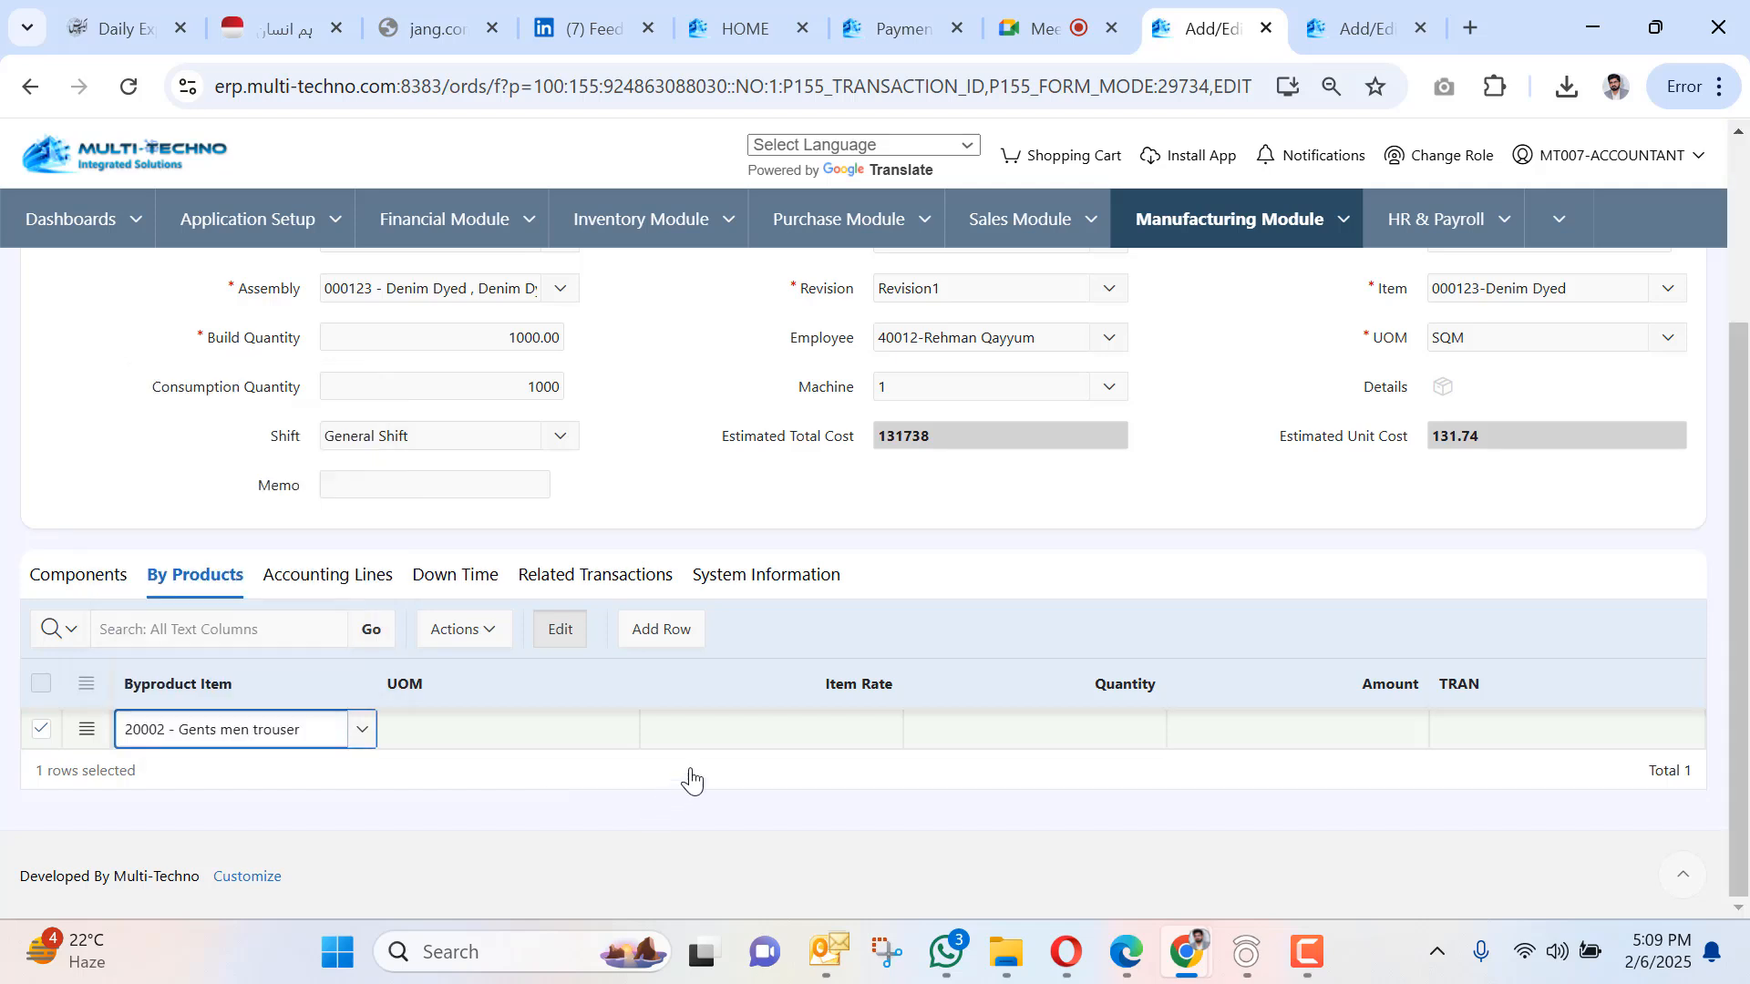
key("Tab")
left_click(848, 727)
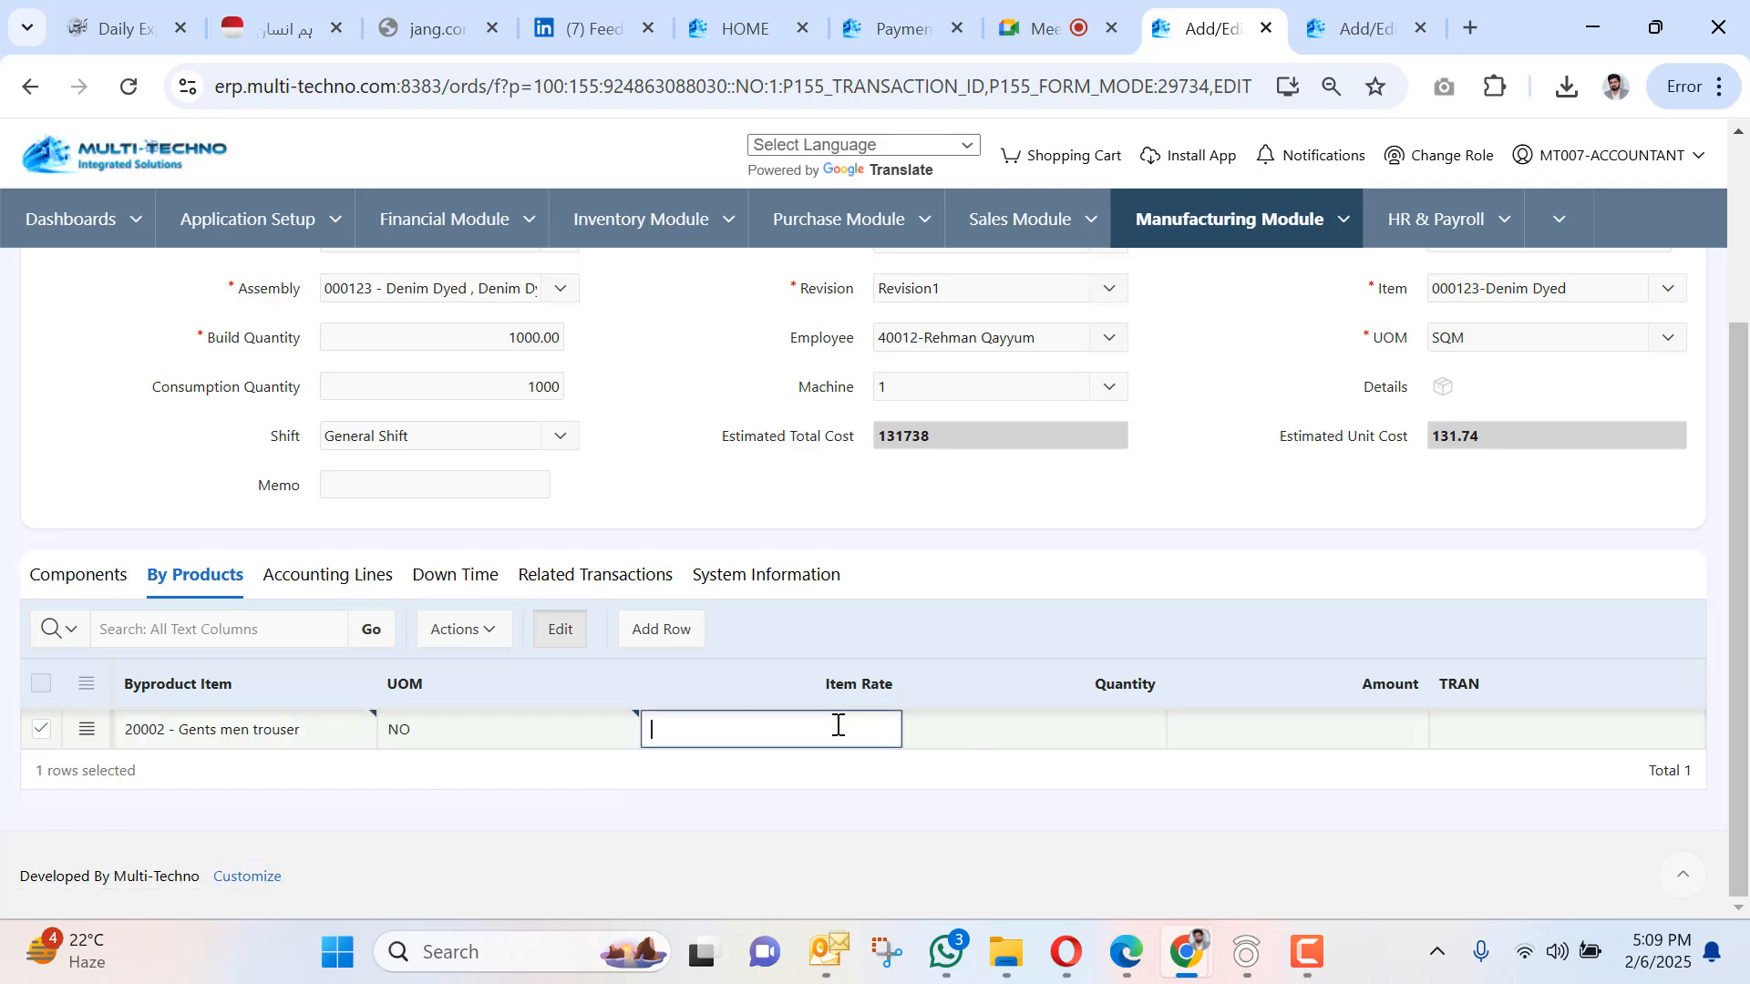
key("Tab")
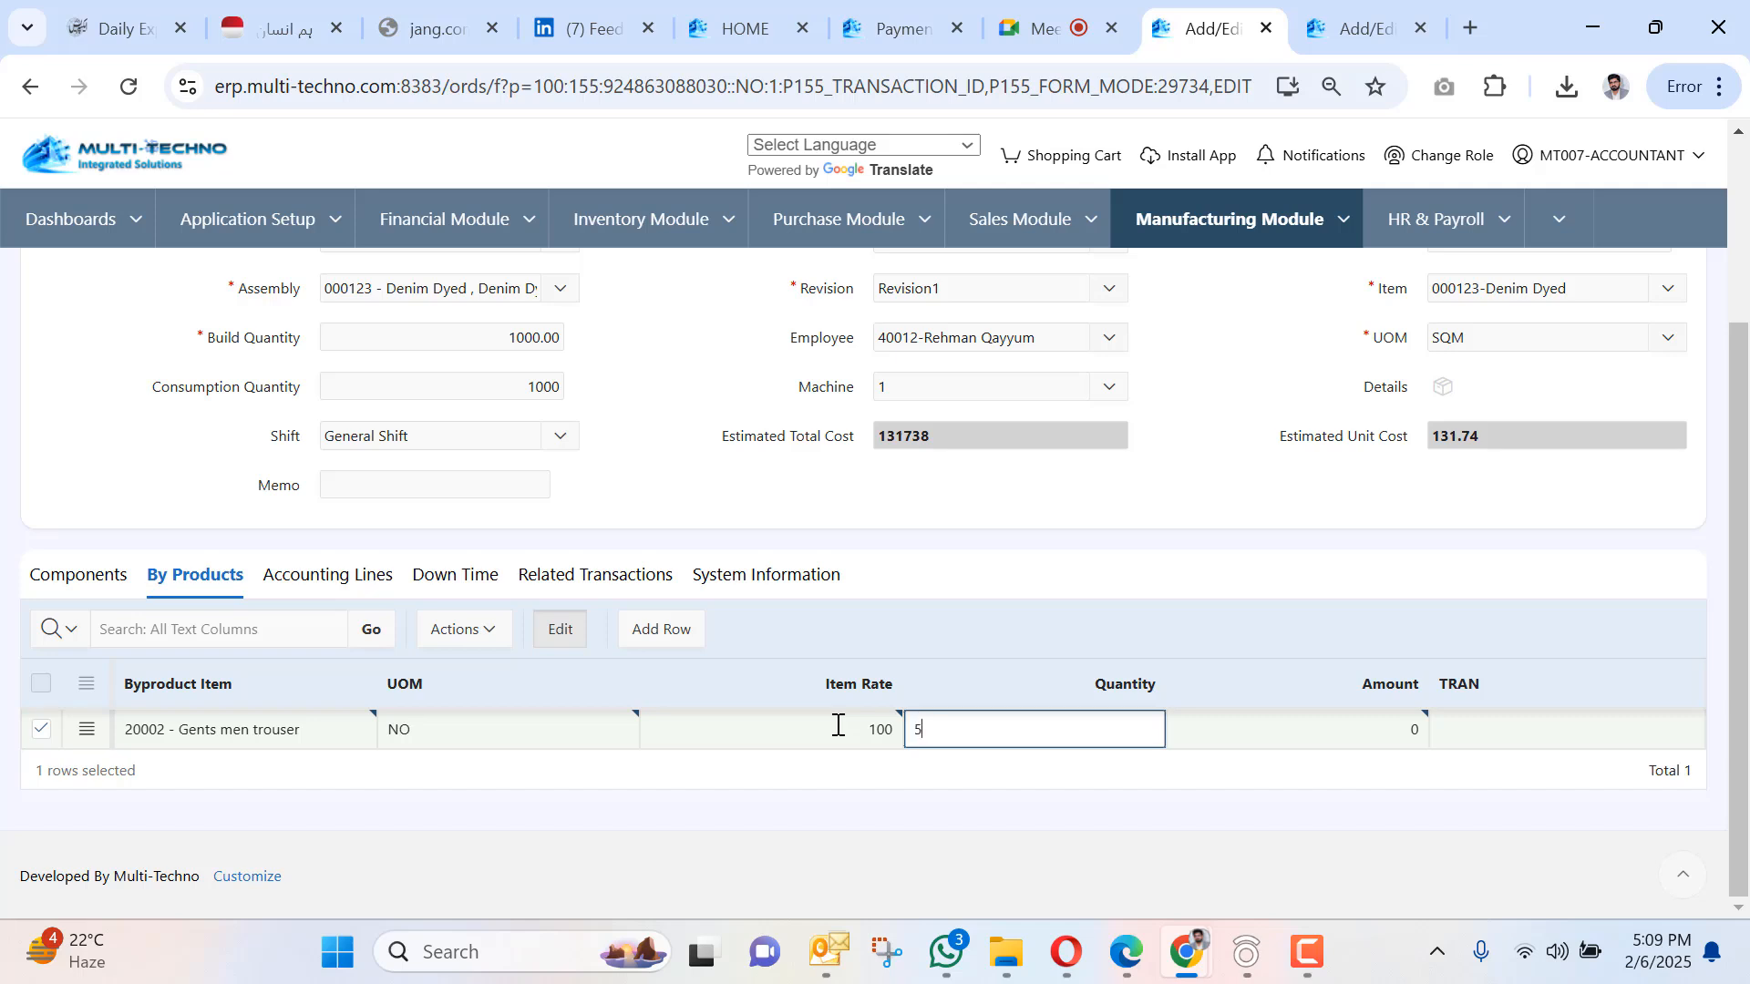
key("Tab")
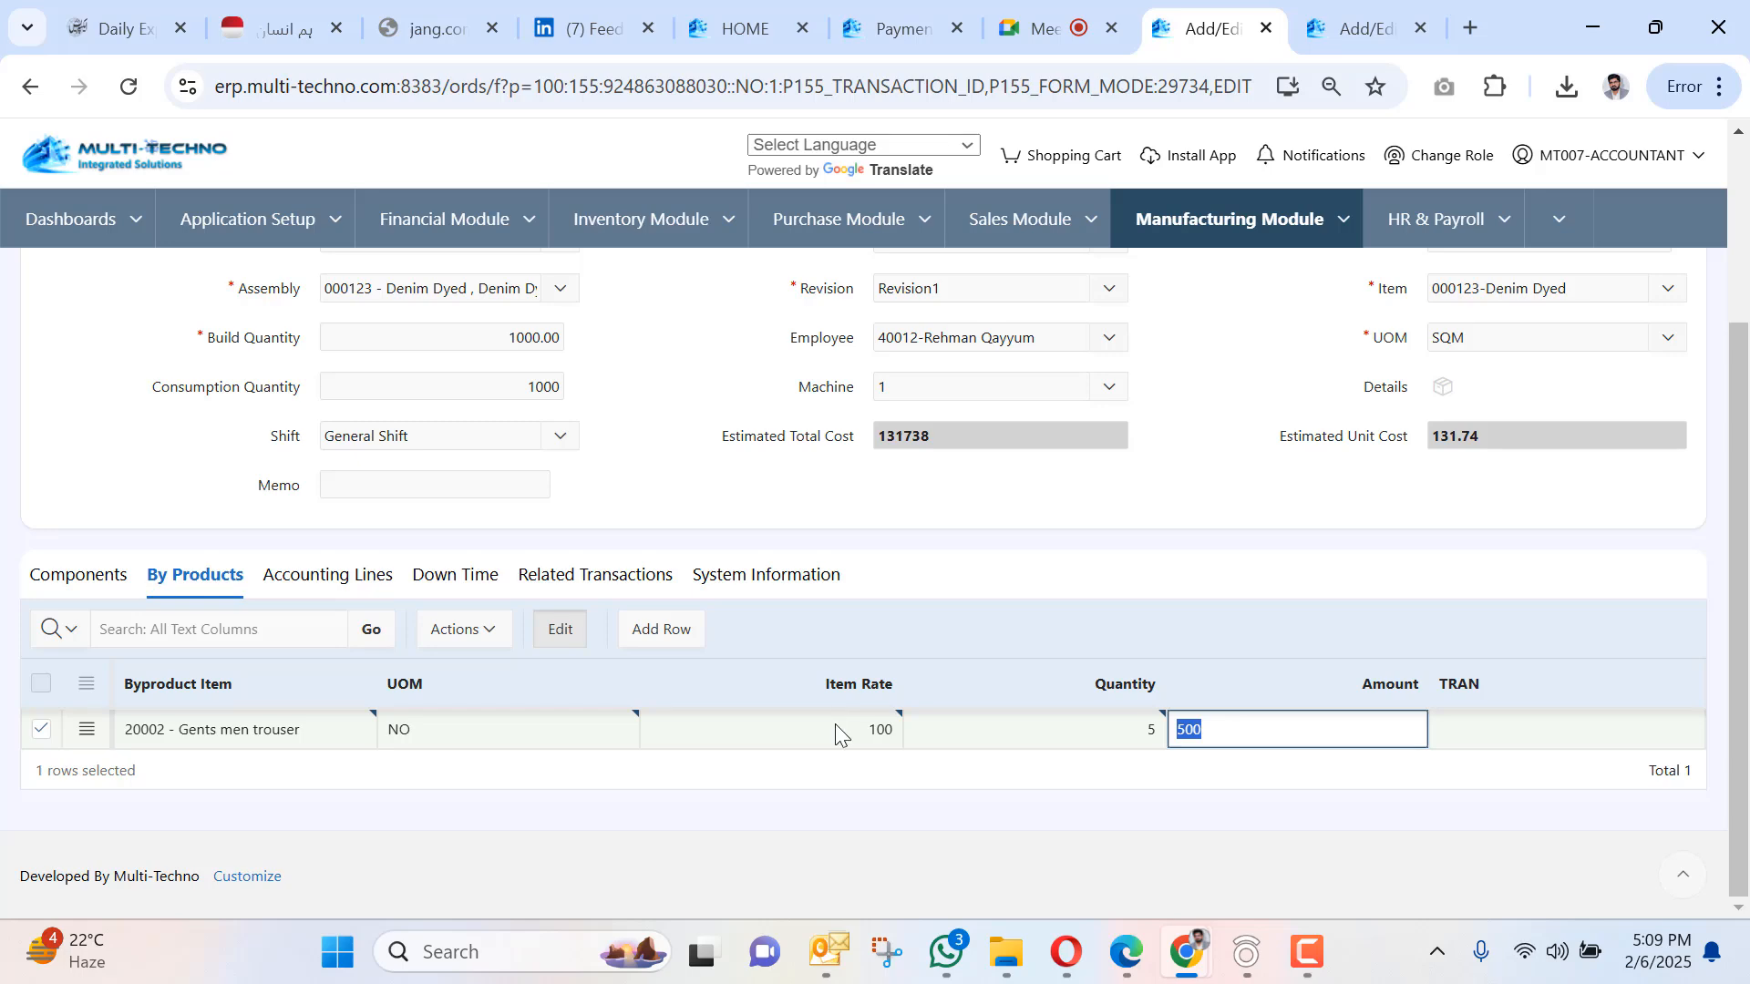
scroll(539, 535, "up", 3)
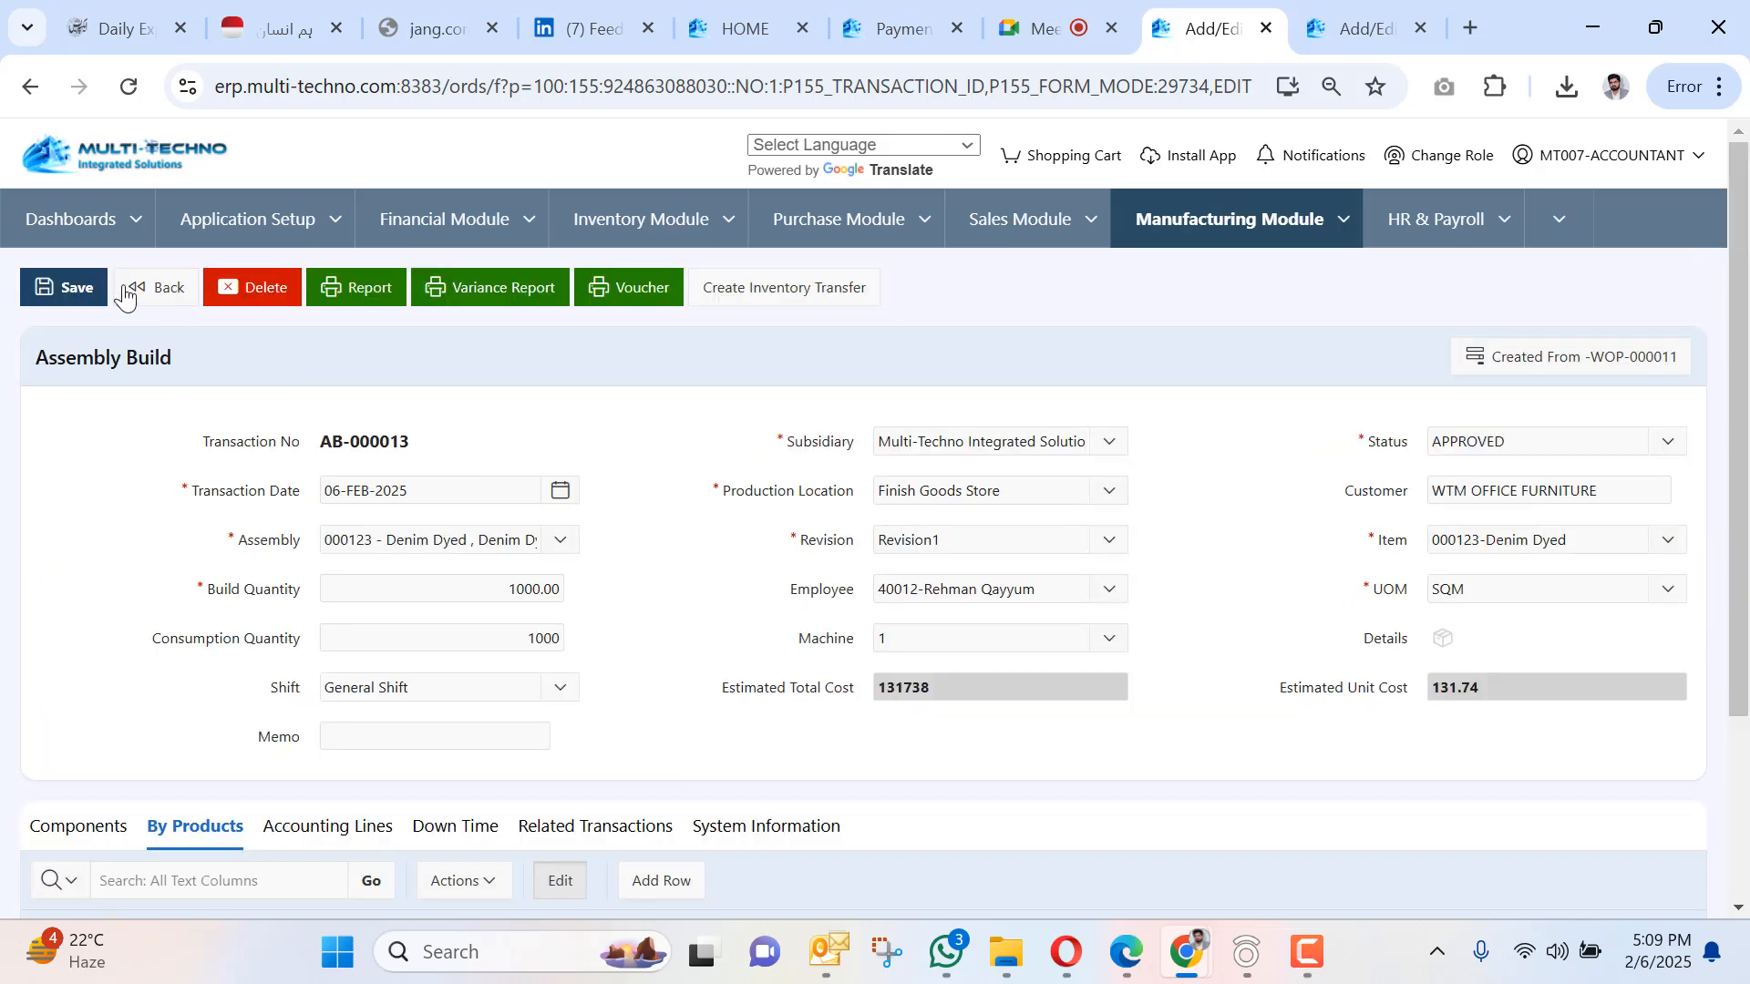
Save AB-000013 with its trouser by-product and open its Assembly Build Report.
left_click(57, 287)
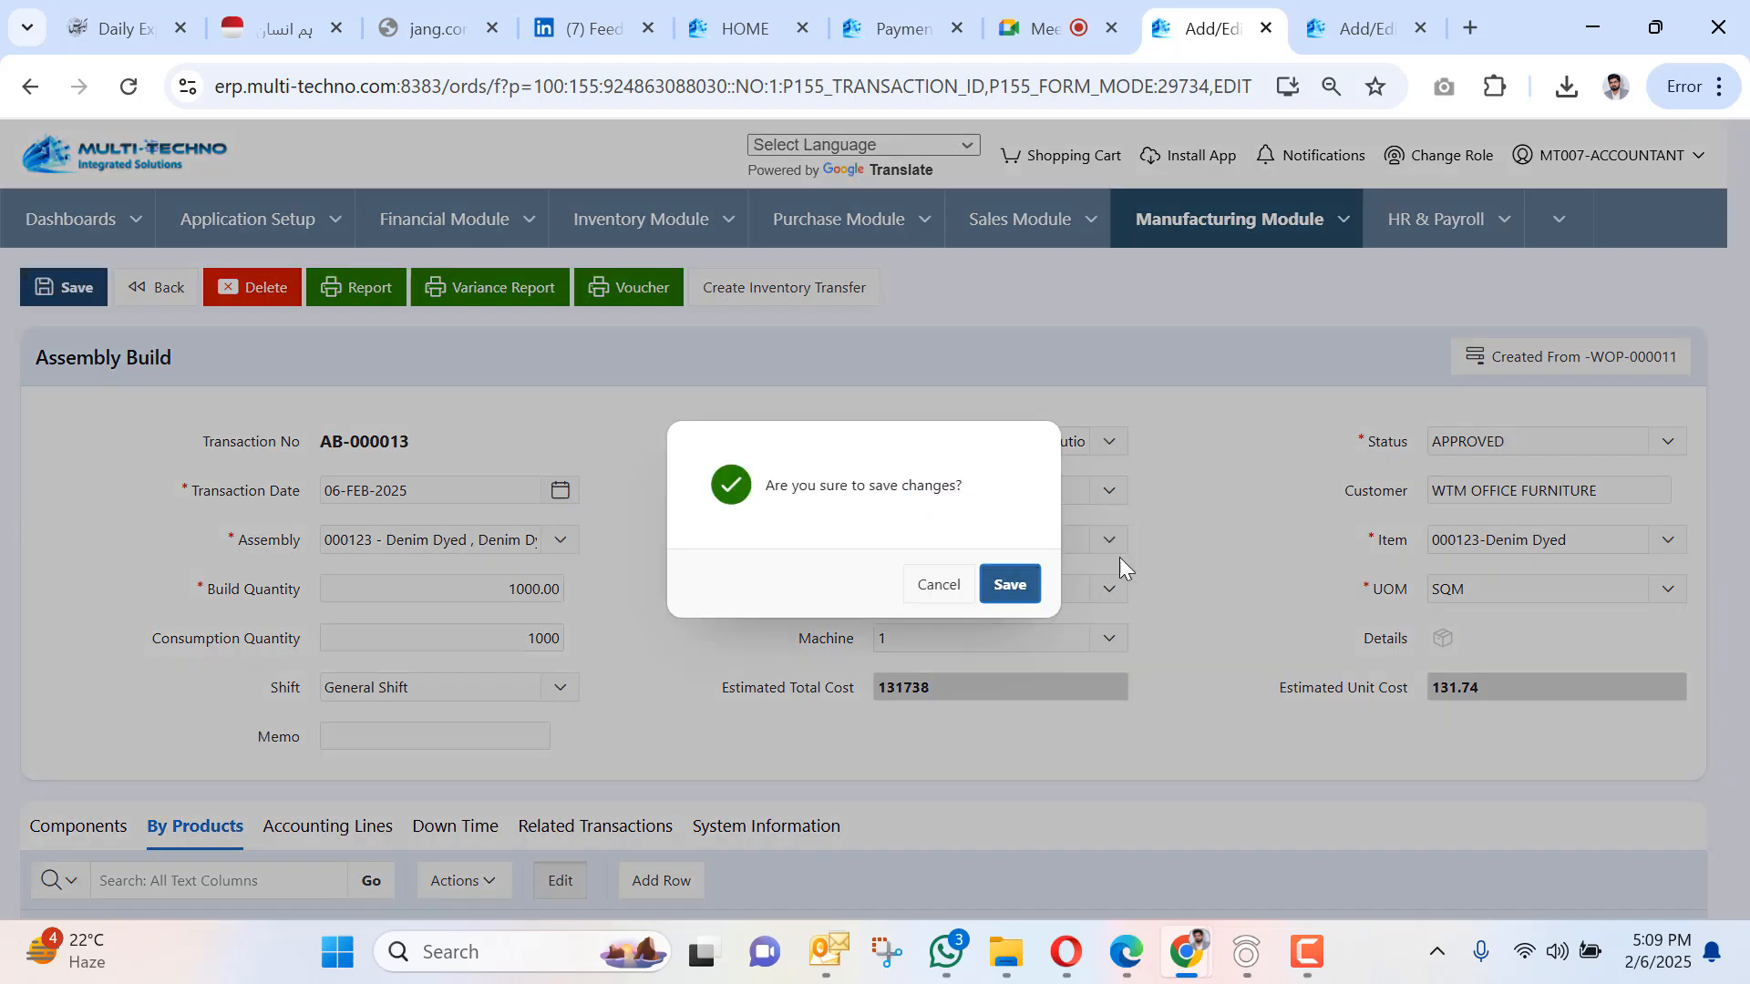
left_click(1003, 585)
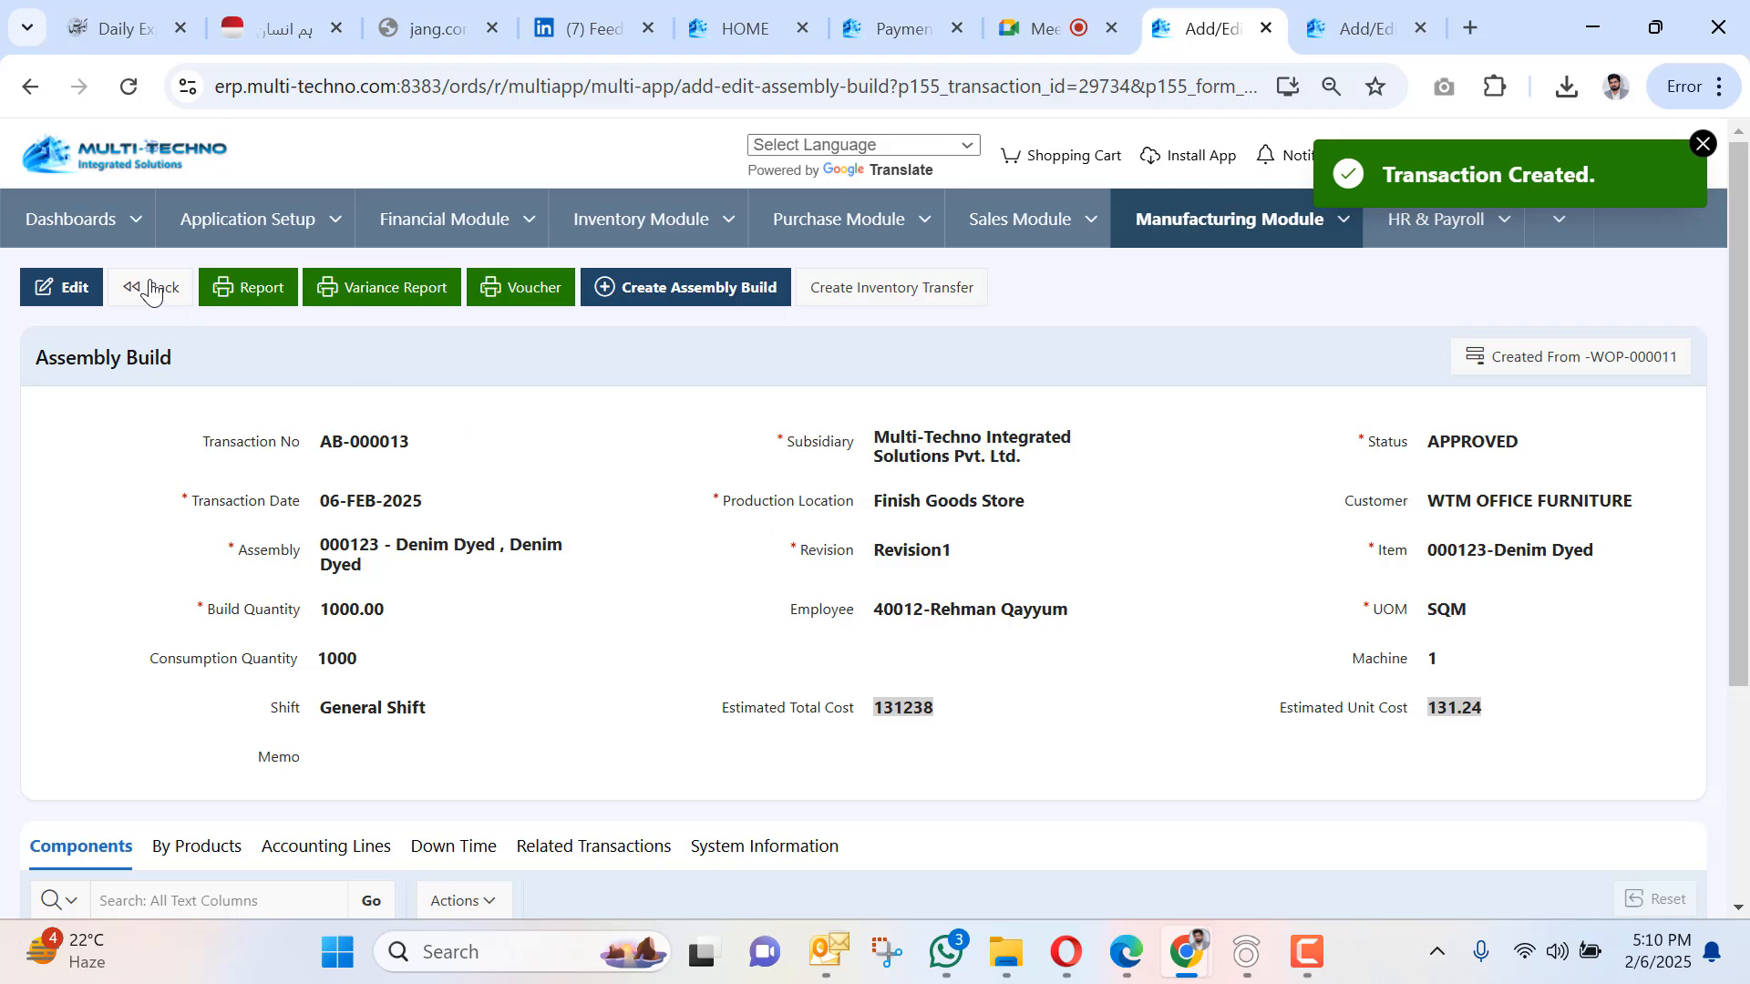
left_click(236, 286)
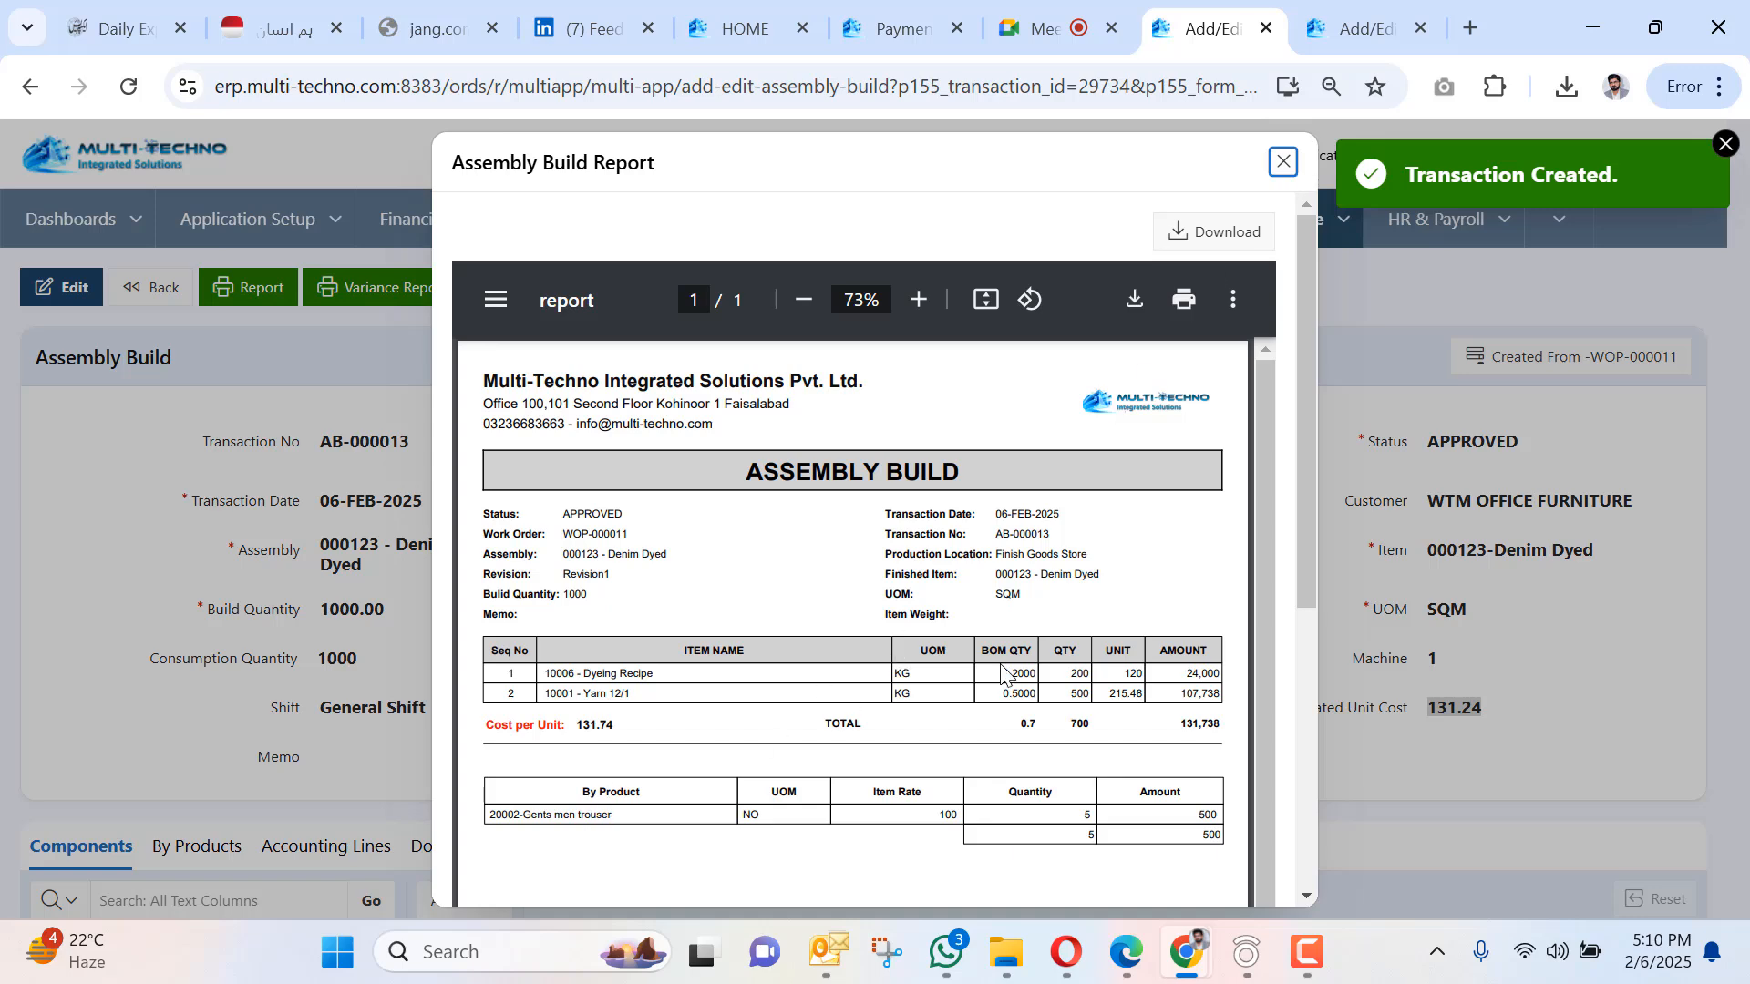
Close the report and check the saved Gents men trouser by-product line.
left_click(1285, 166)
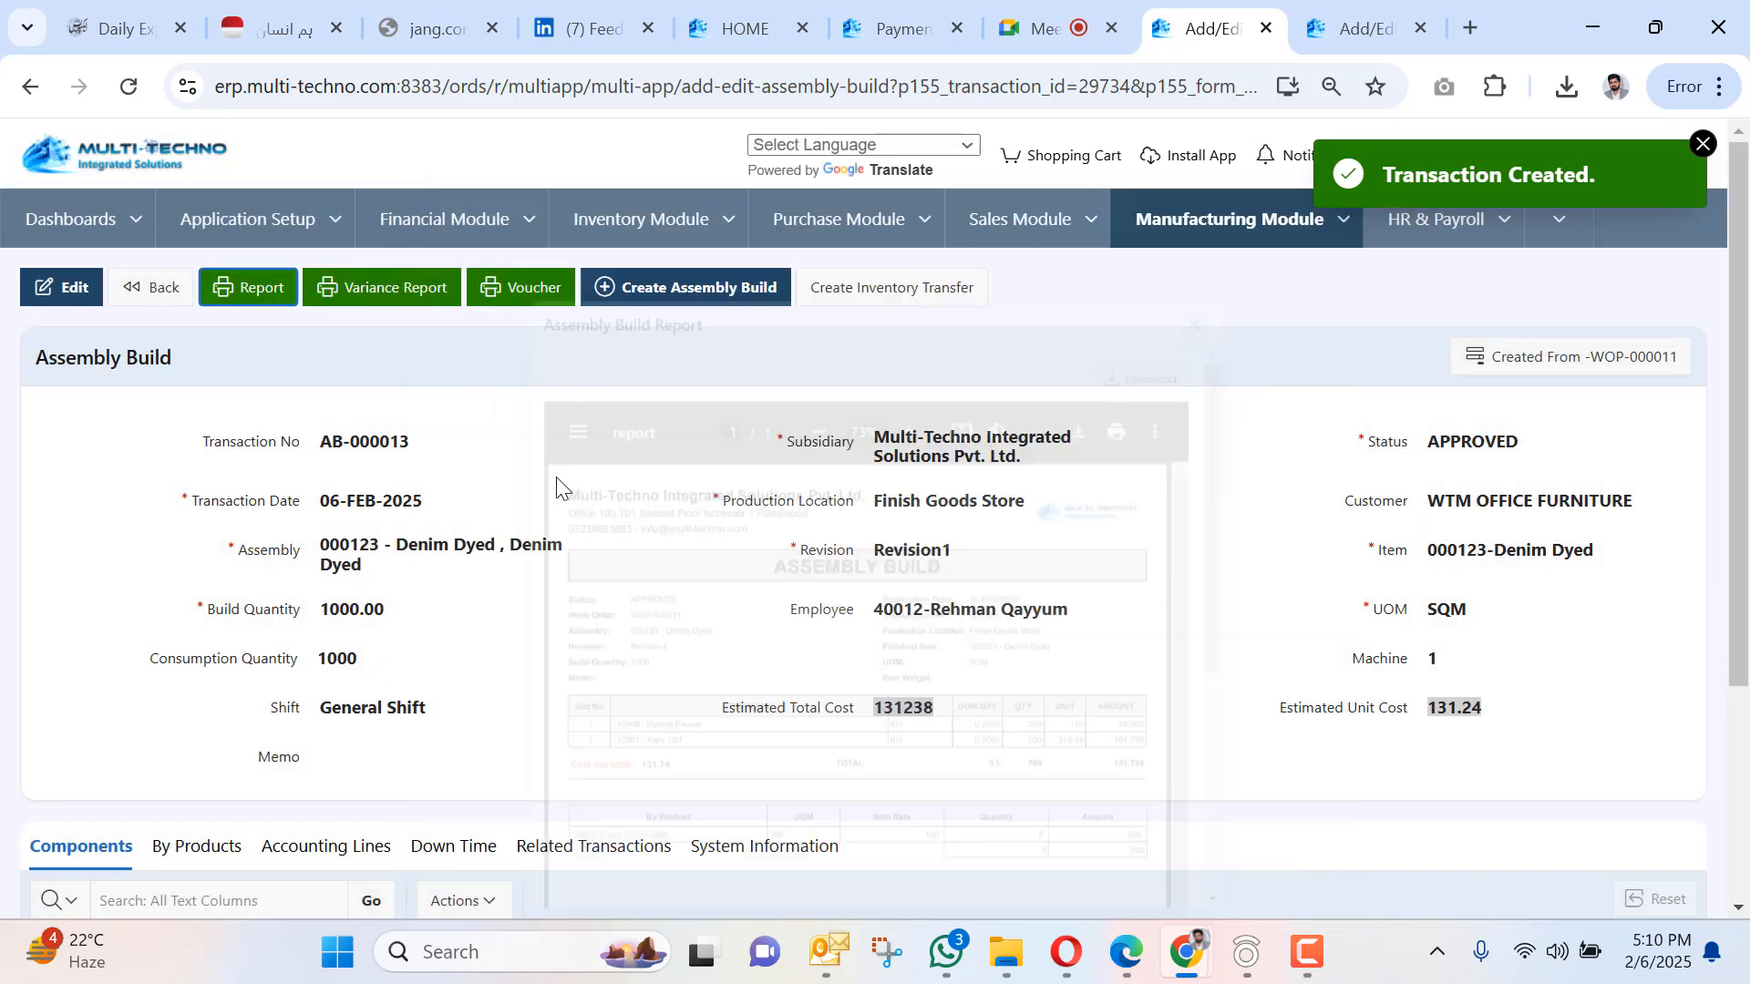
scroll(331, 616, "down", 3)
scroll(259, 637, "up", 1)
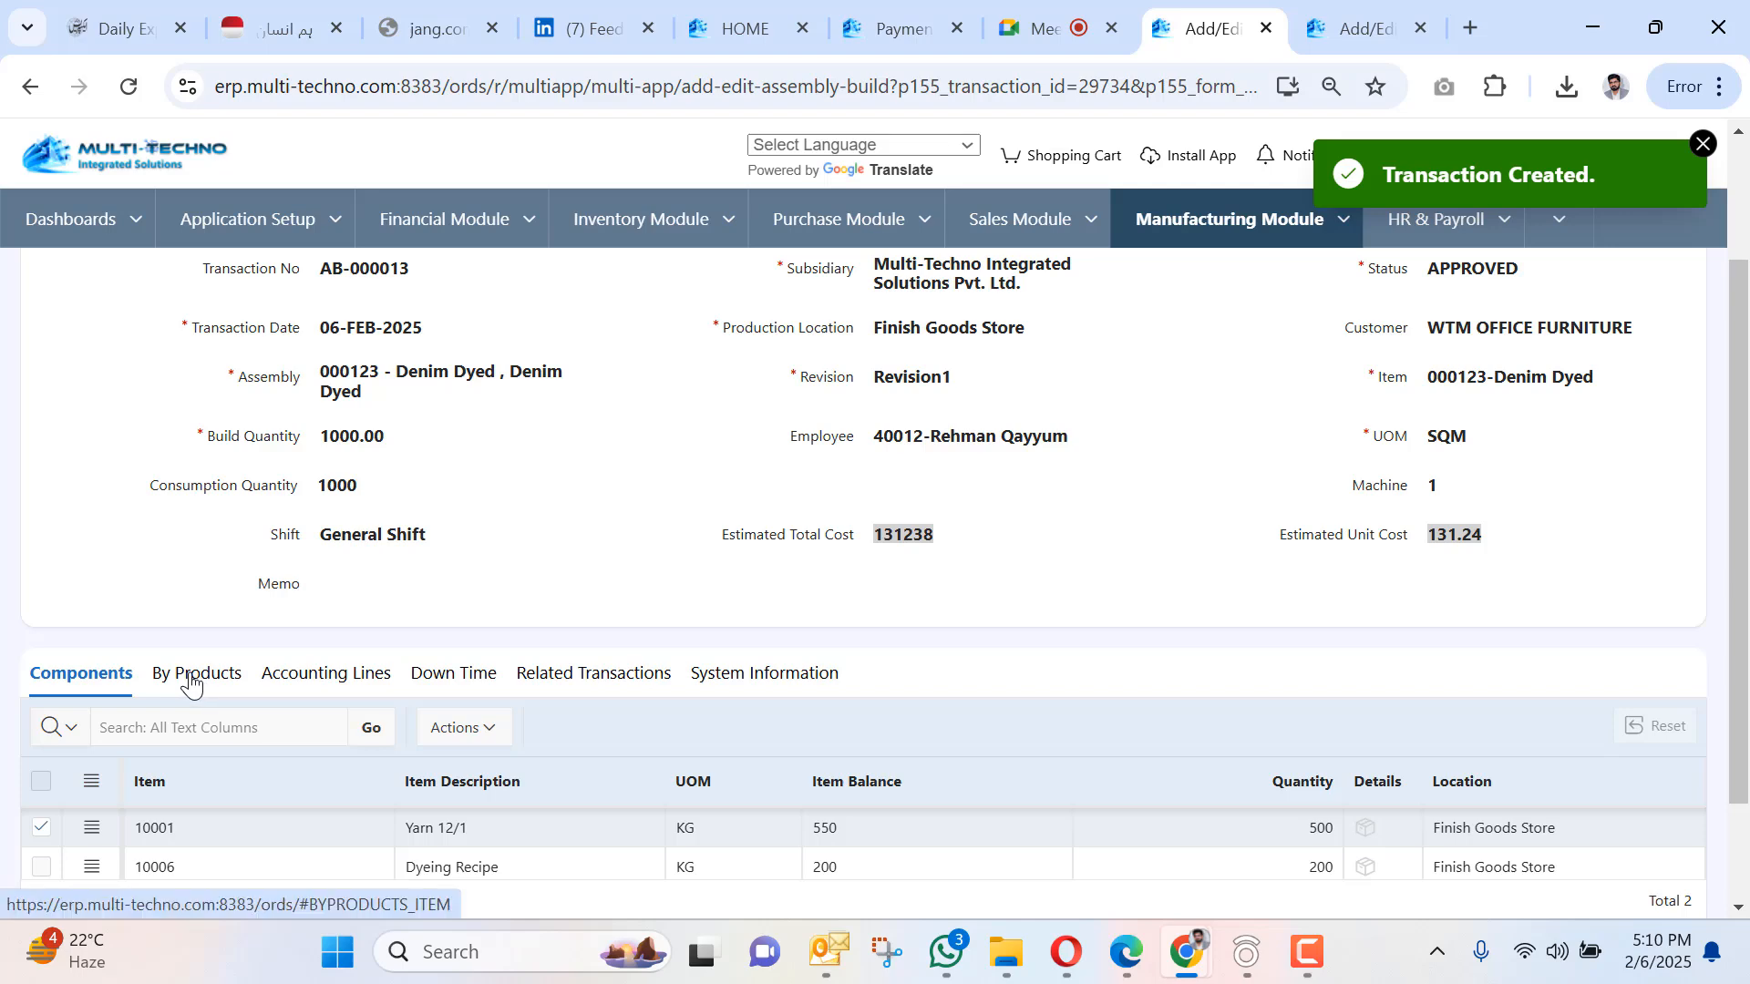
left_click(193, 682)
left_click(76, 676)
scroll(189, 583, "up", 2)
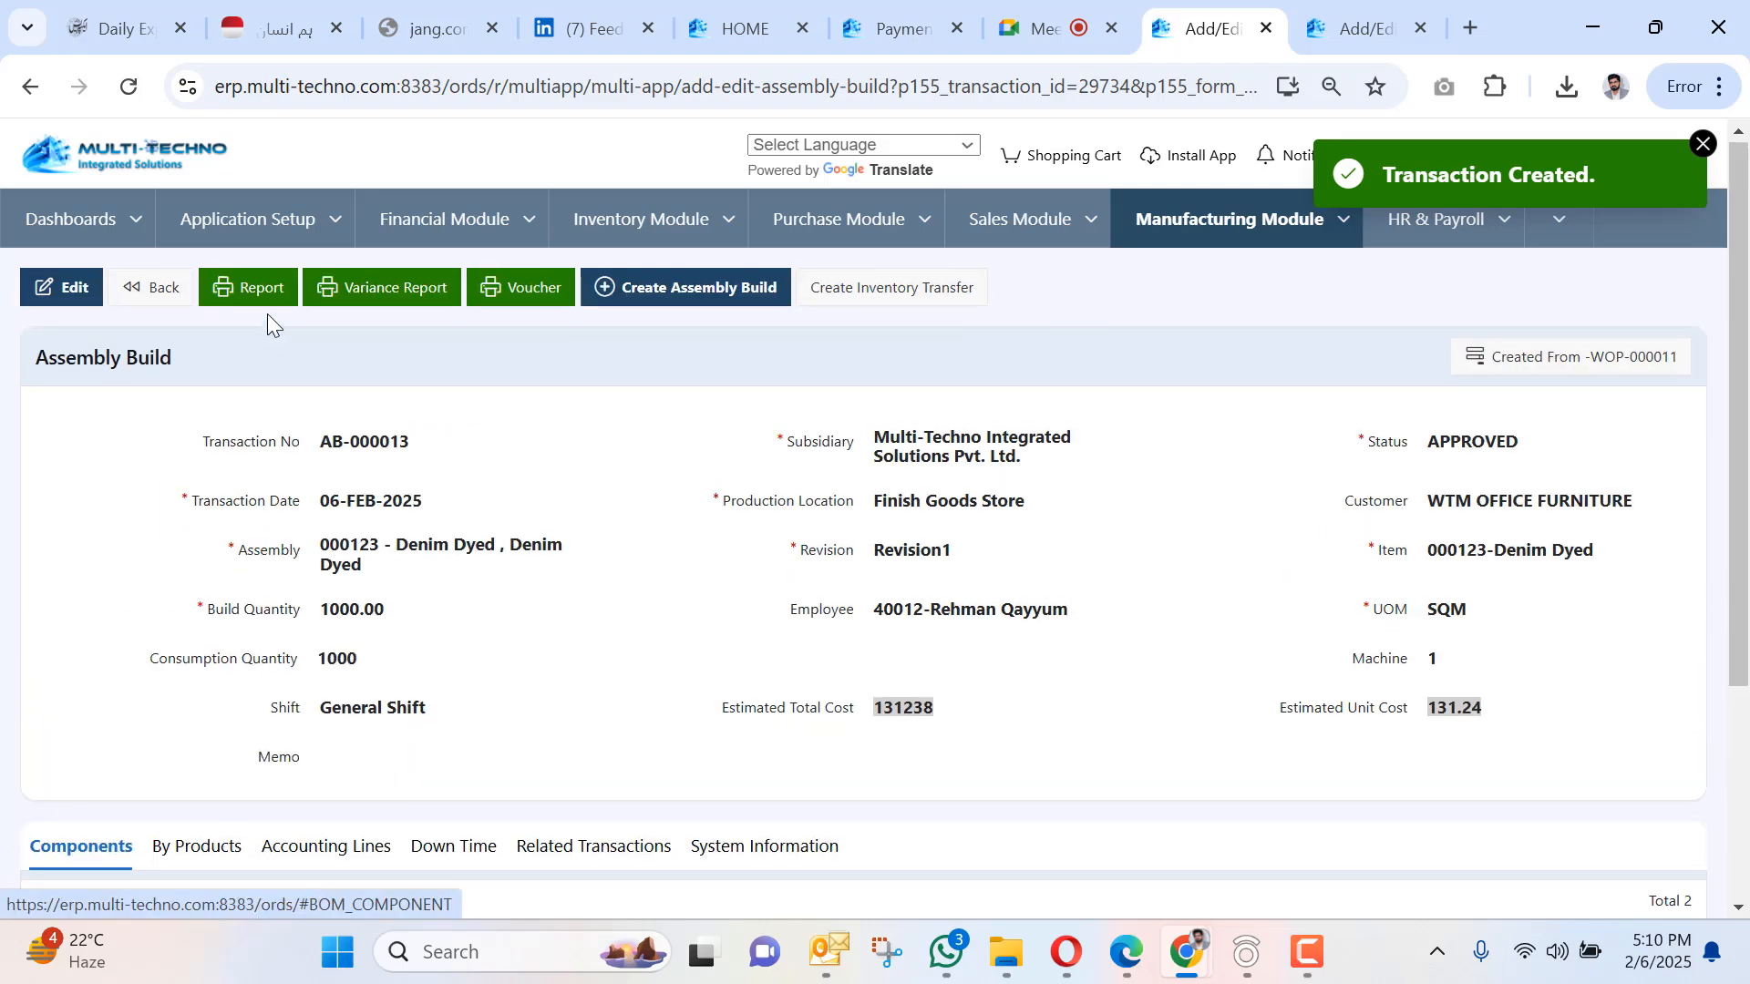
Reopen the Assembly Build Report, verify the 131.74 cost per unit, then close it.
left_click(252, 290)
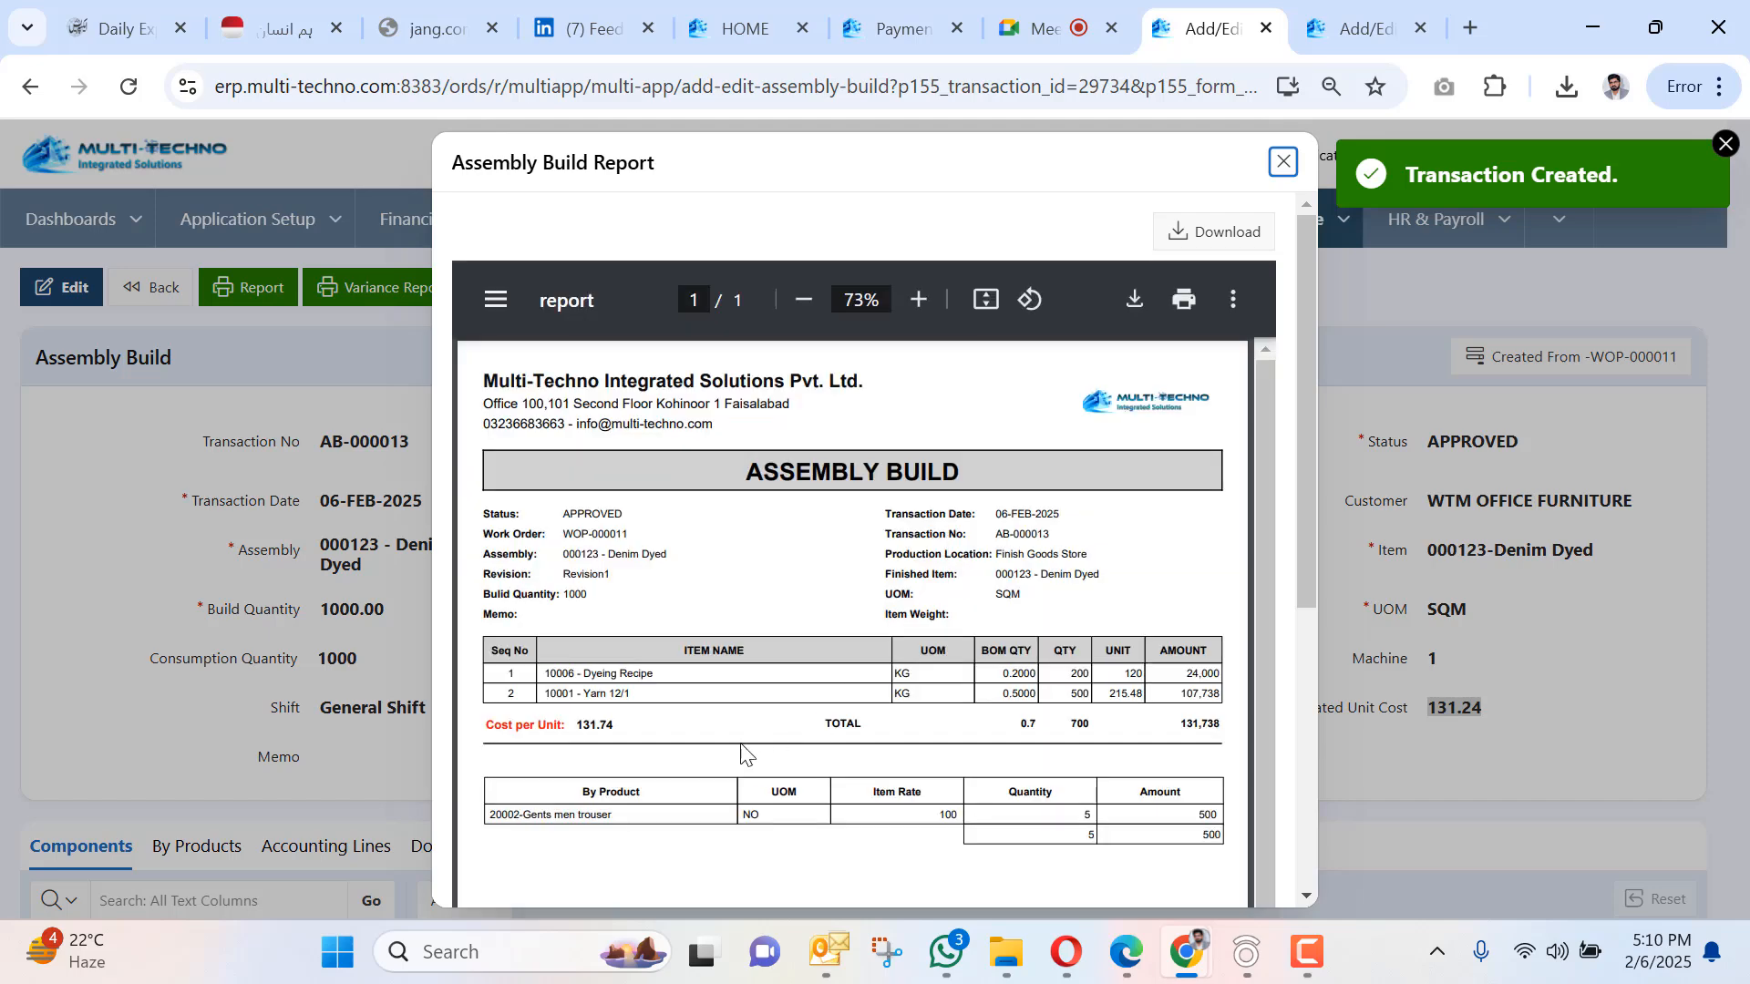
scroll(638, 711, "down", 3)
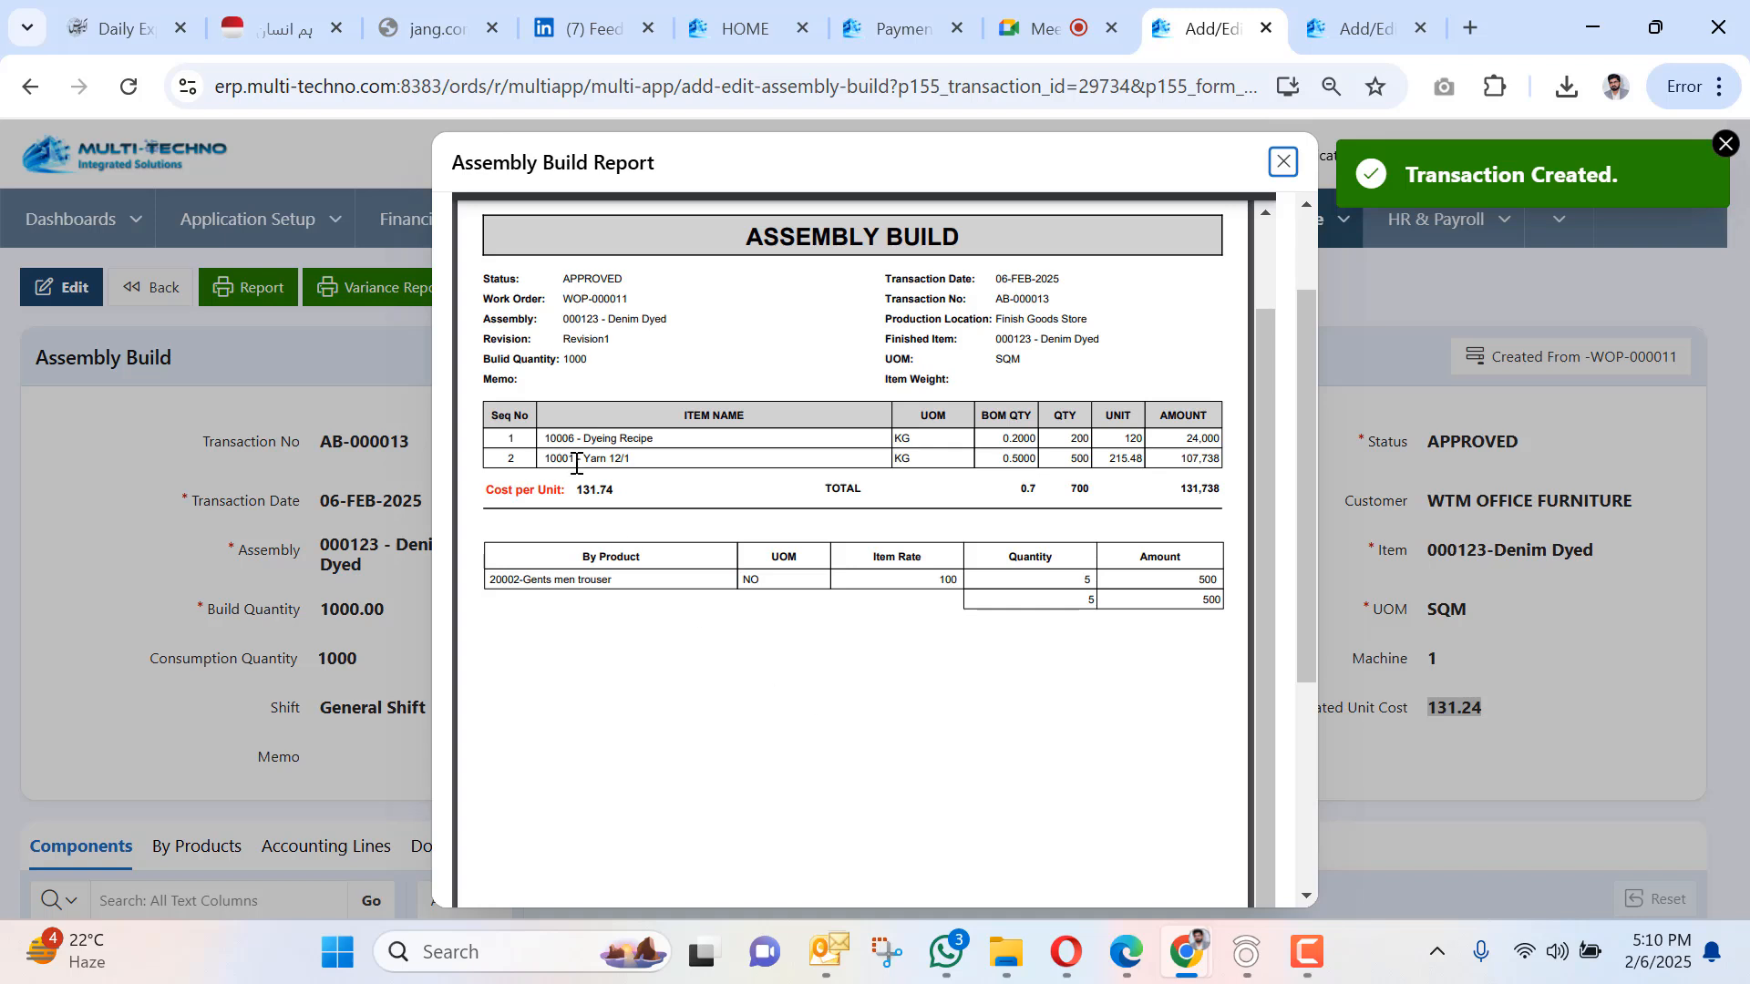
left_click_drag(574, 490, 626, 496)
left_click(631, 675)
scroll(1244, 337, "up", 3)
left_click(1280, 163)
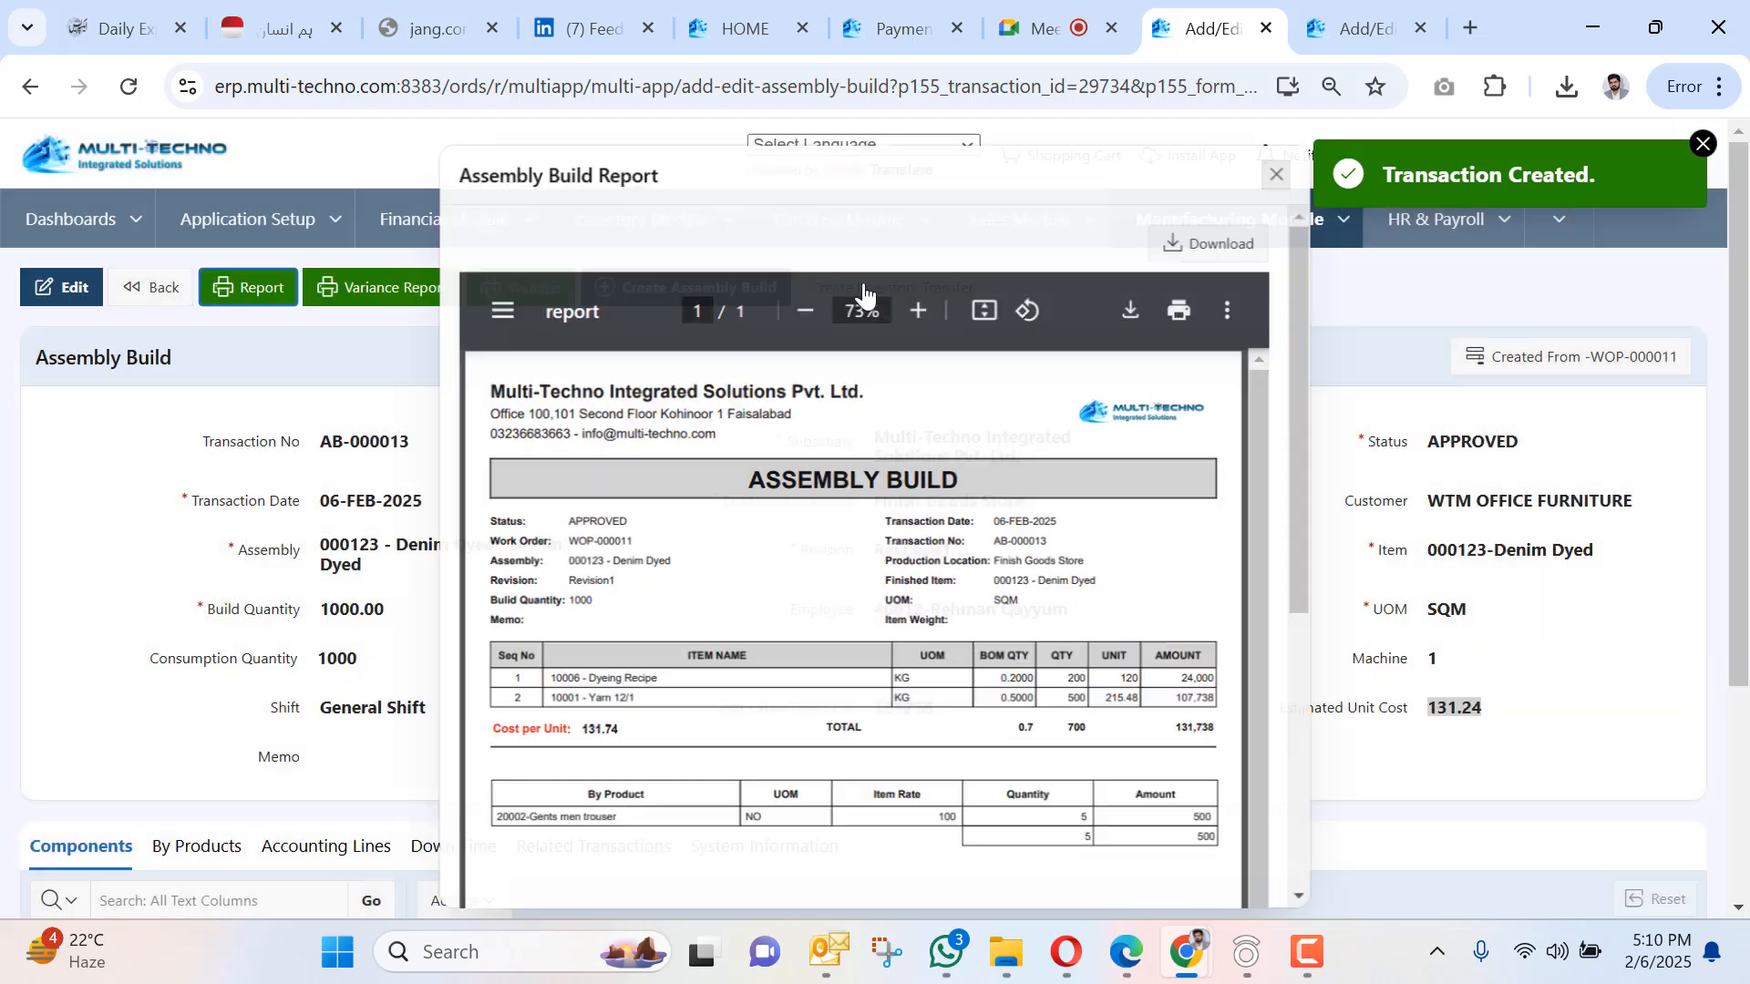
Open Sales > Pending Delivery Challan and set the transaction type to SALESORDER.
left_click(1107, 221)
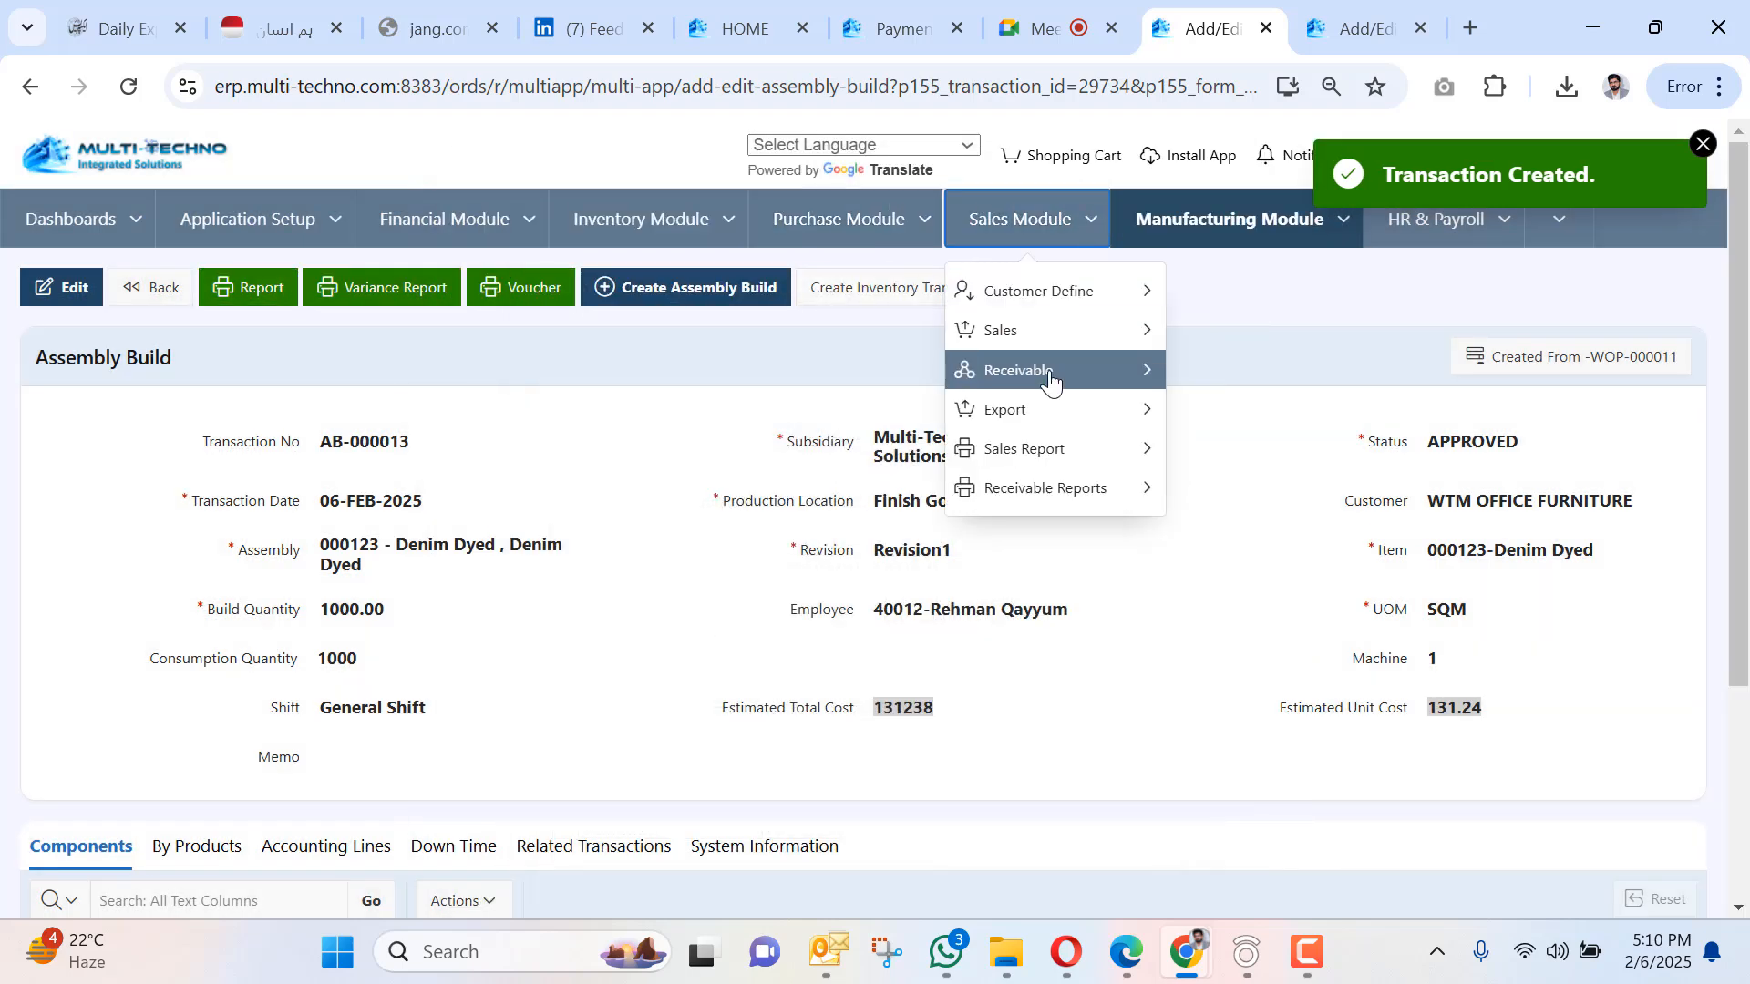
mouse_move(1047, 374)
mouse_move(1089, 343)
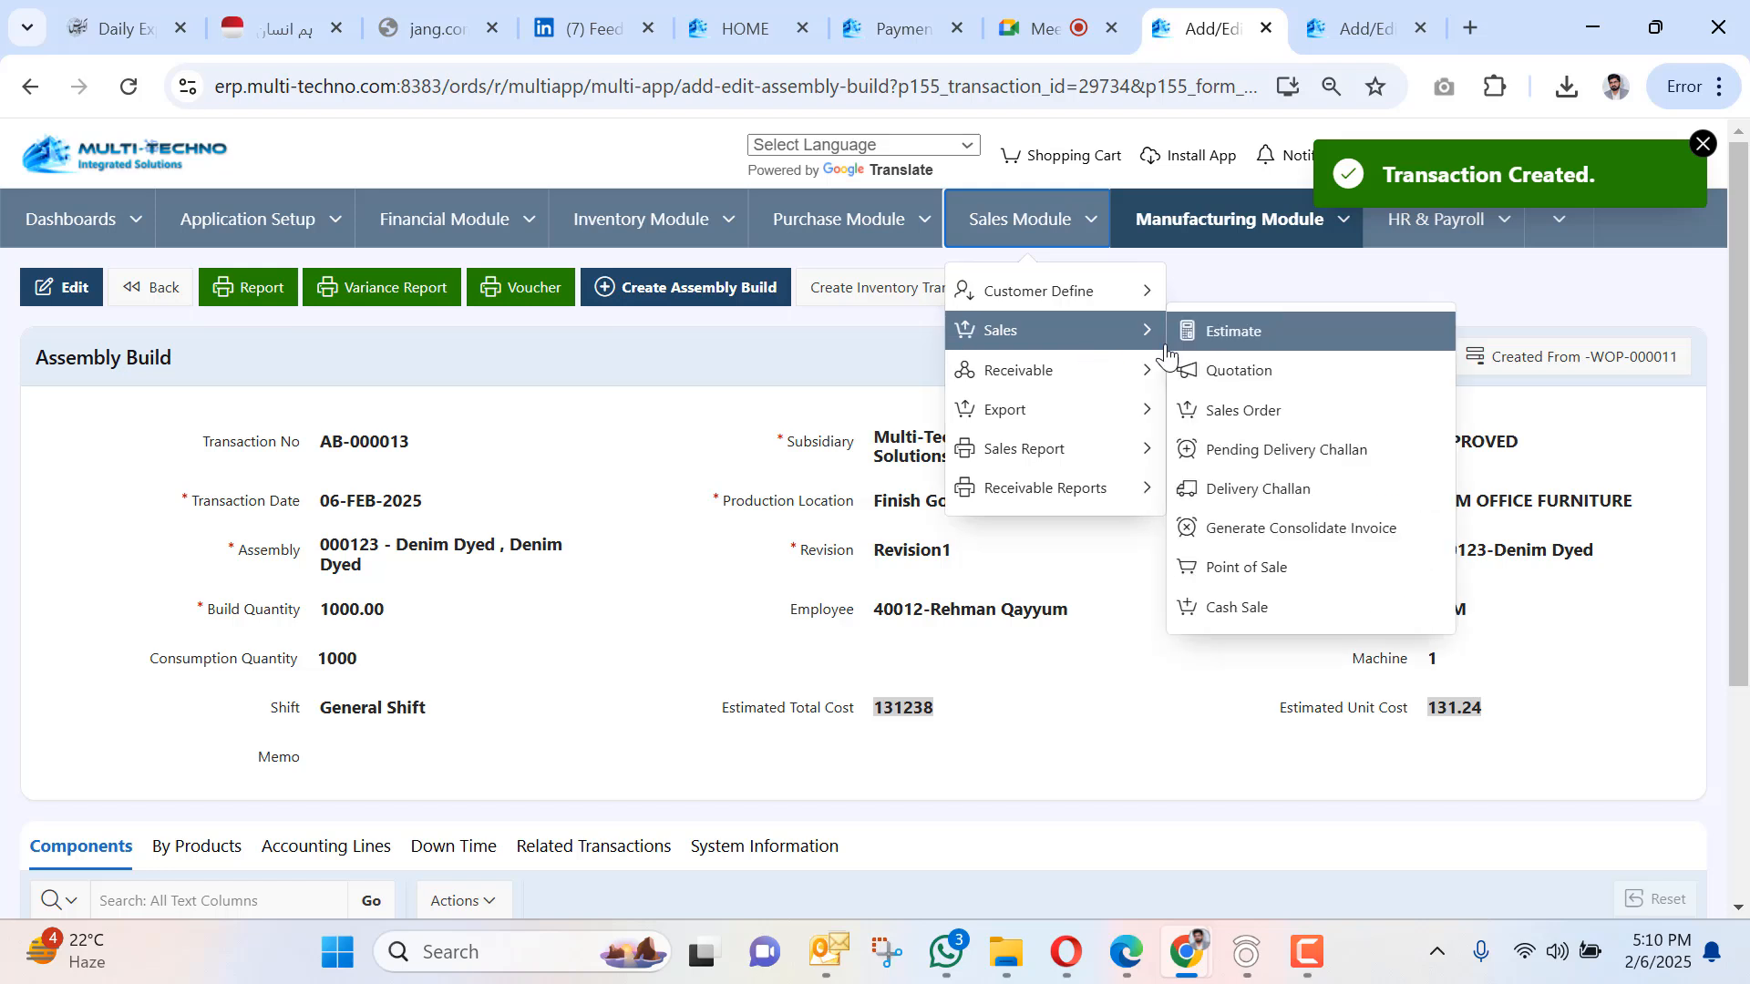
left_click(1269, 454)
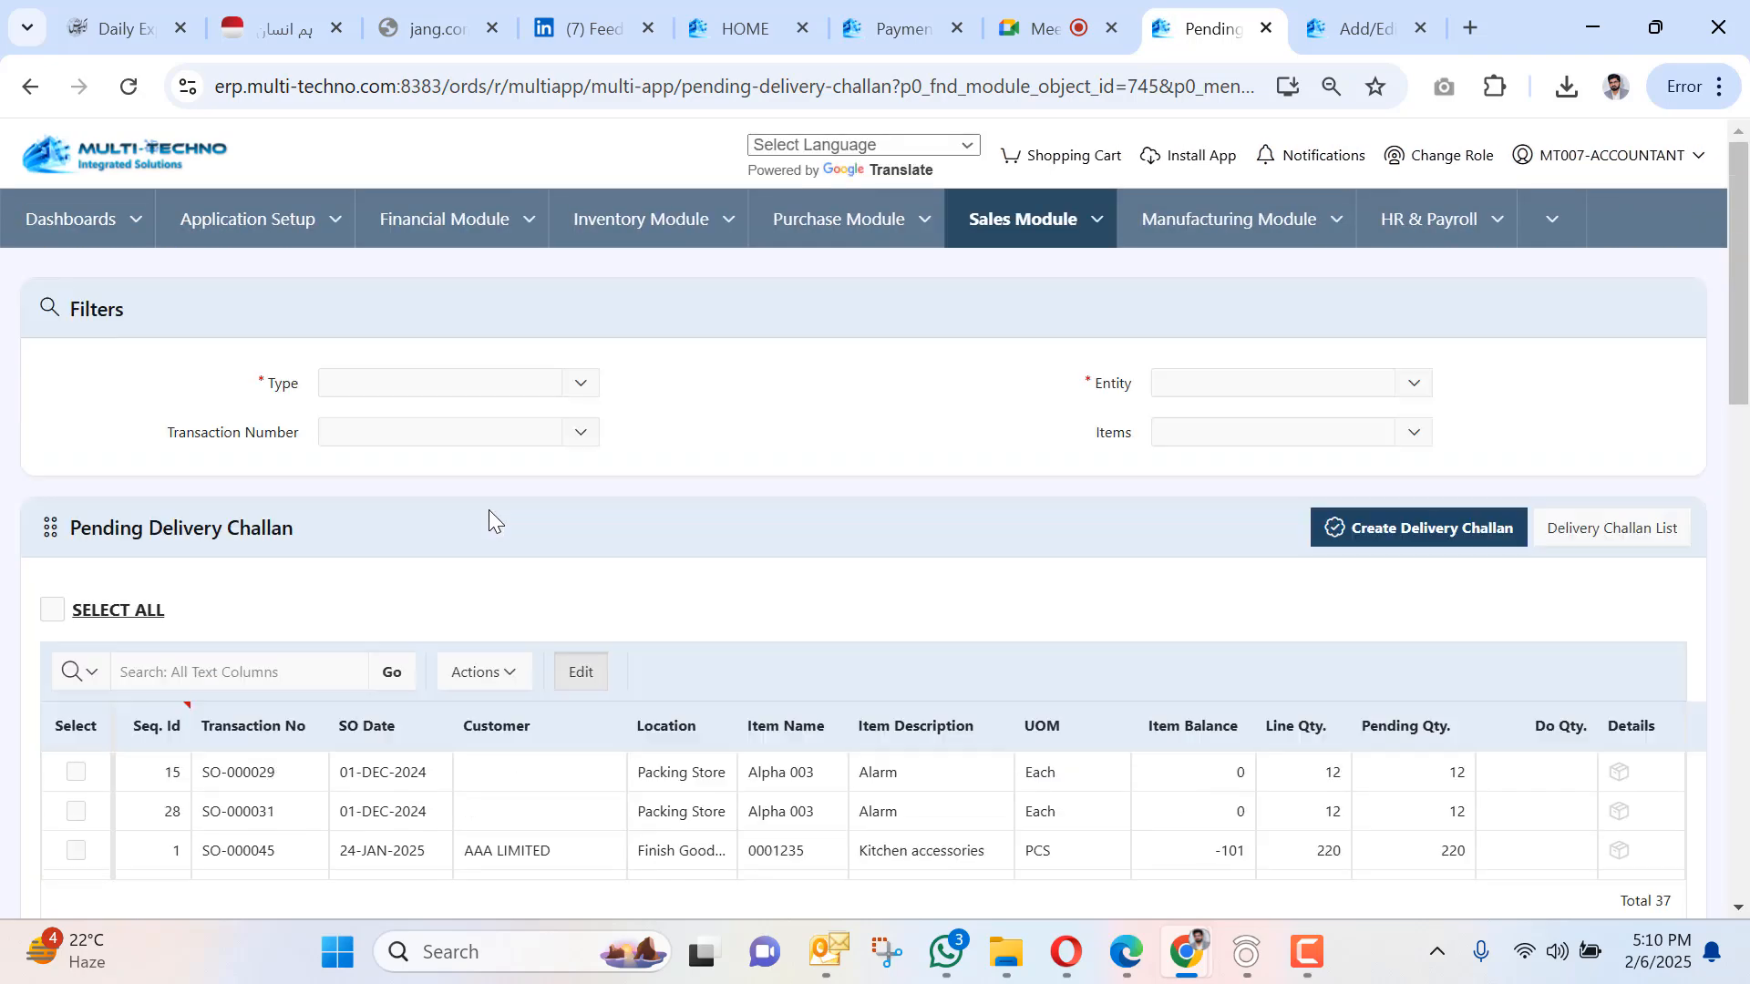
left_click(412, 382)
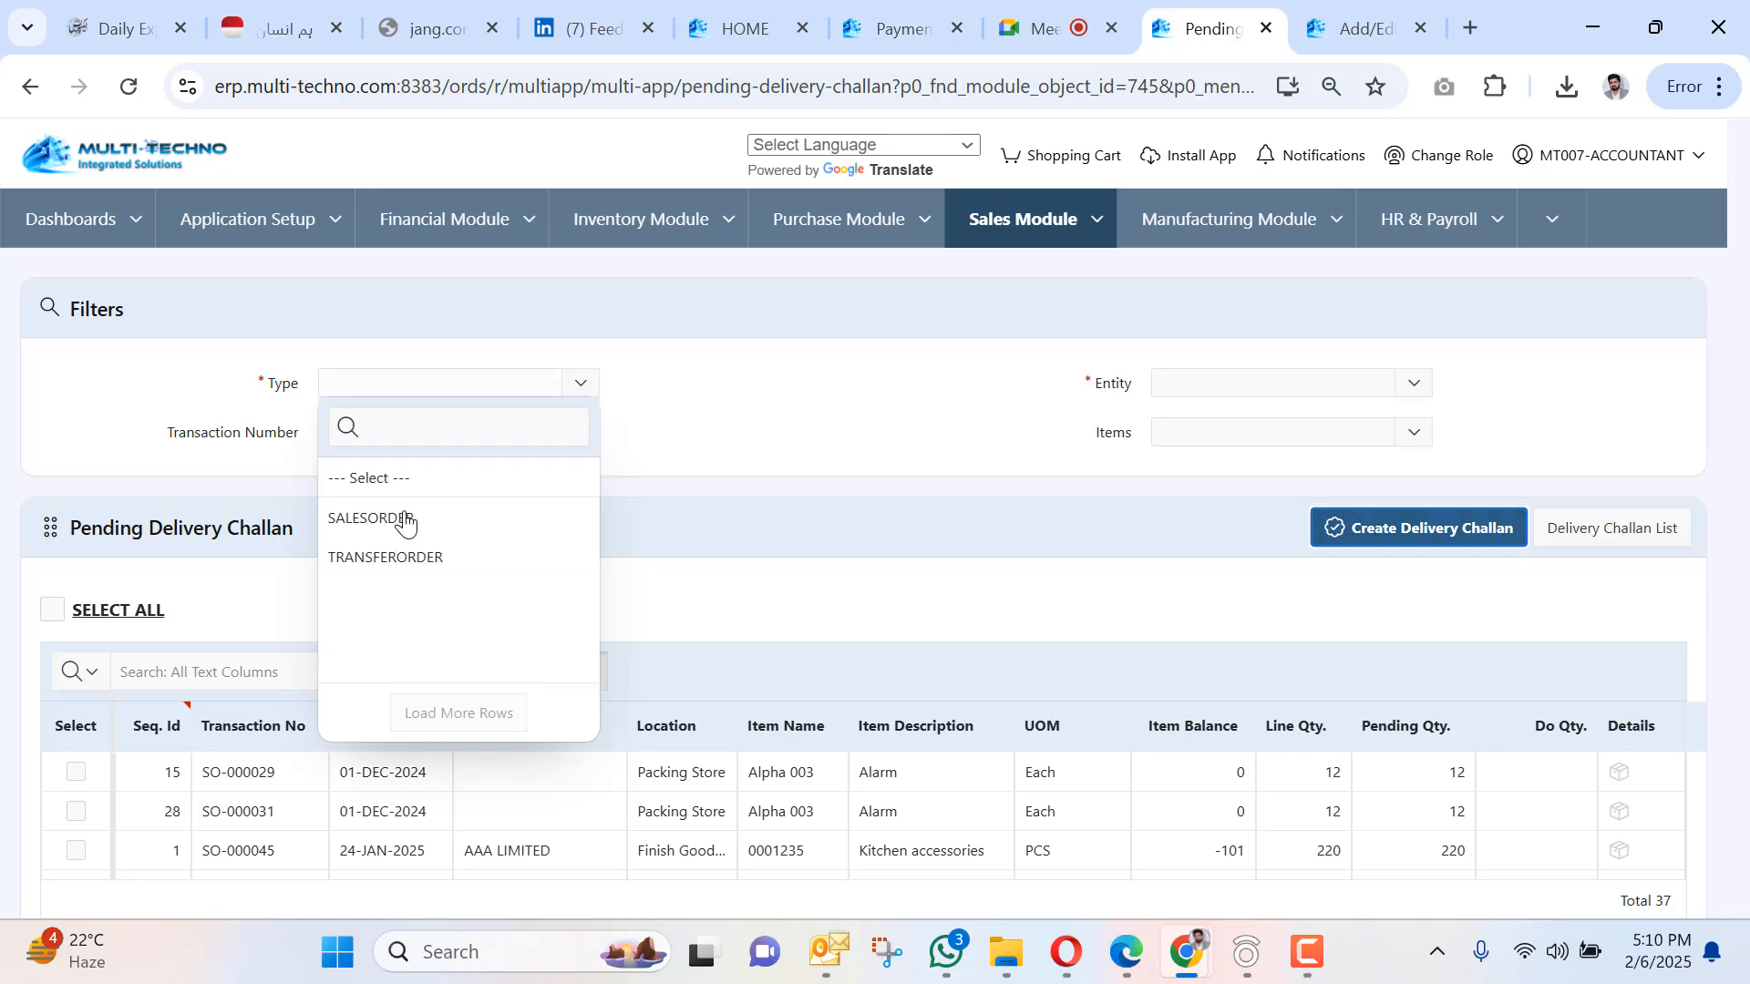
left_click(406, 528)
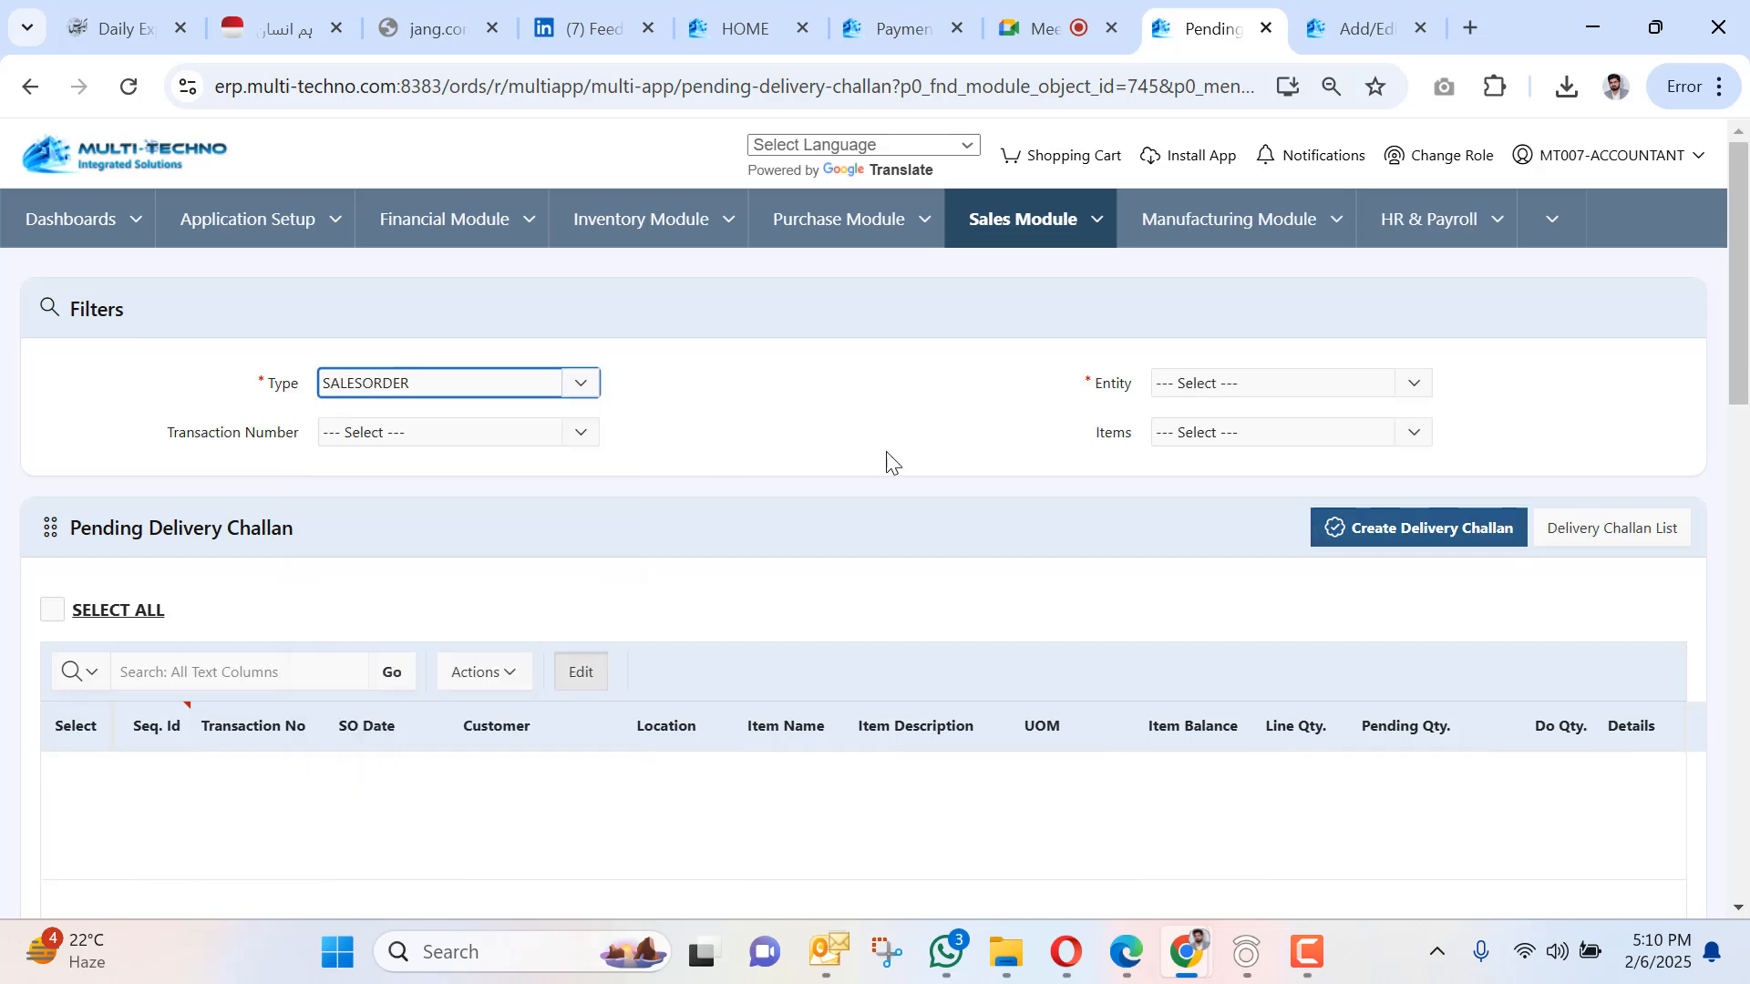
Sort the pending sales orders by SO date, newest first.
left_click(1261, 378)
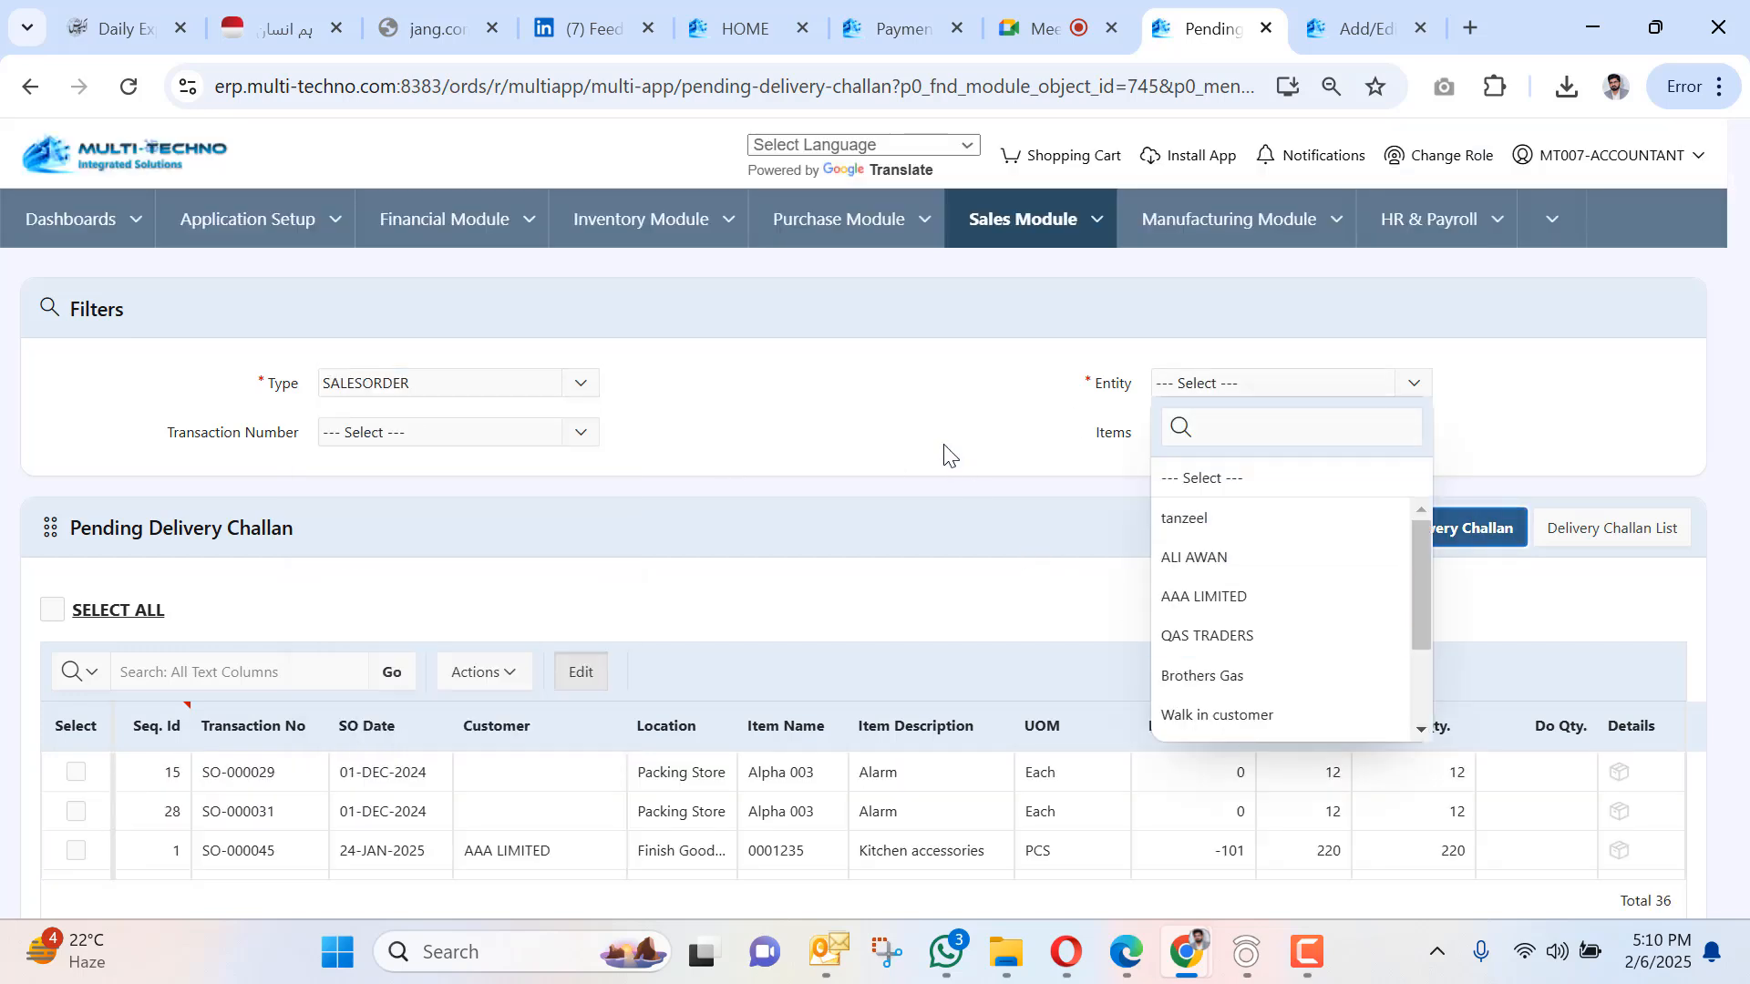
left_click(879, 469)
scroll(750, 484, "down", 4)
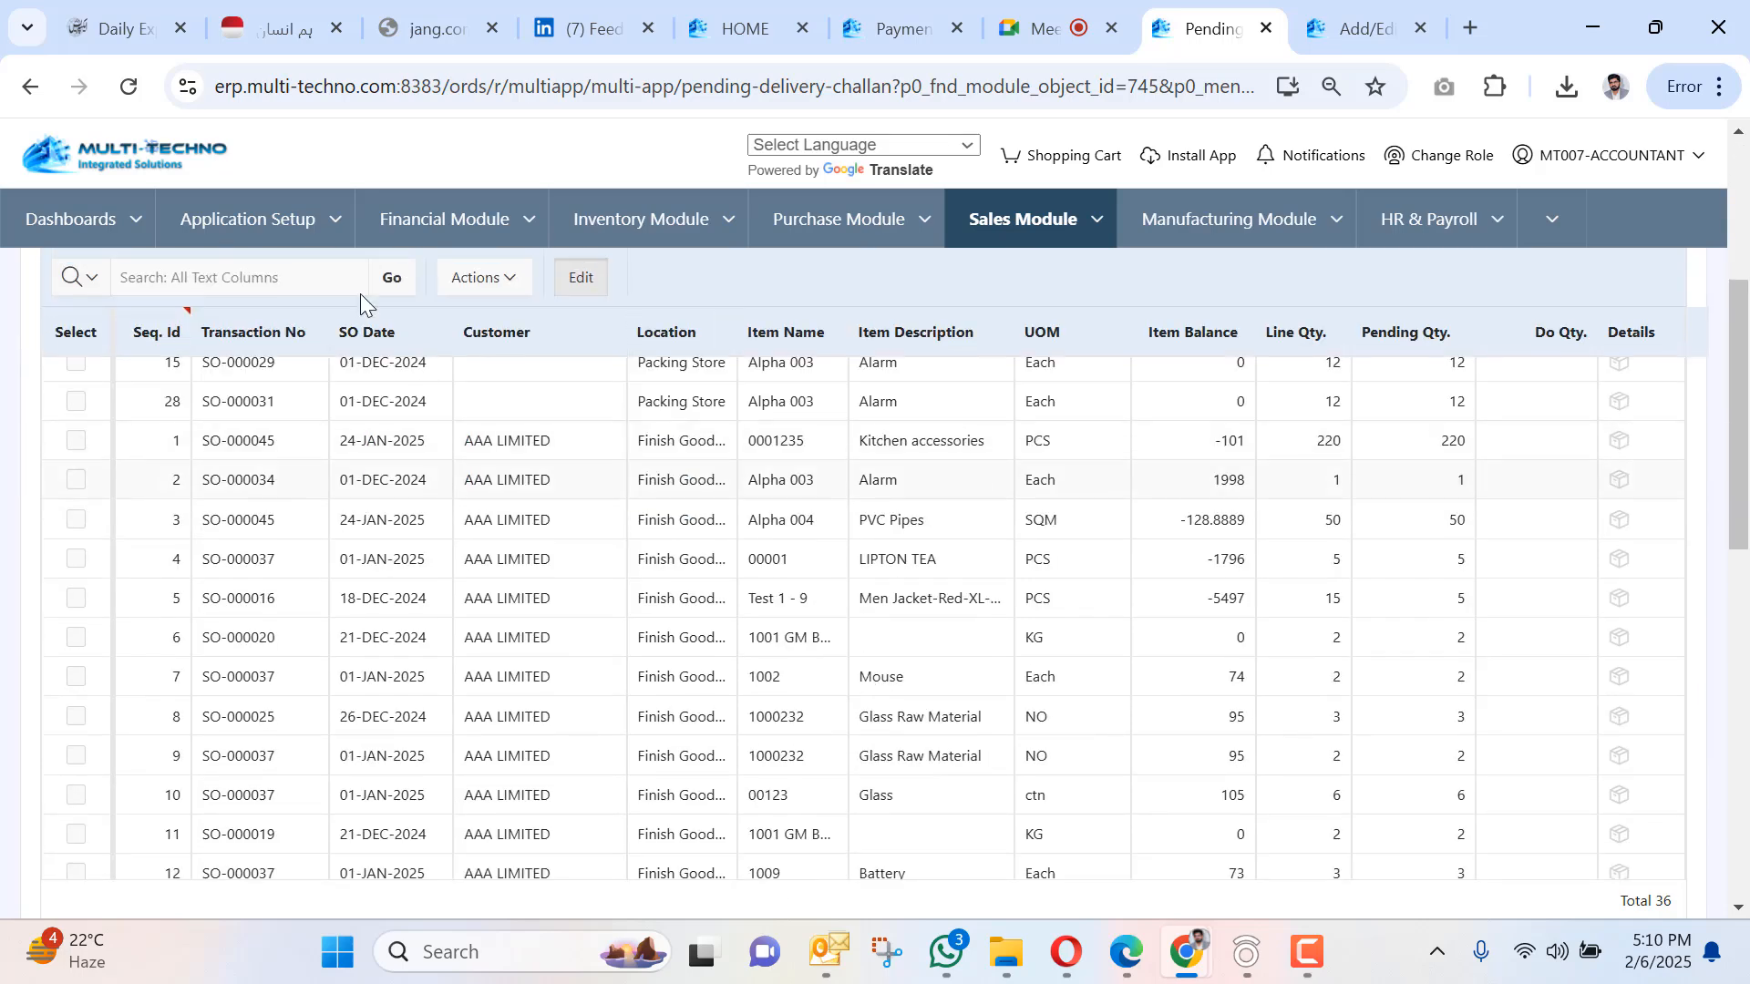
left_click(441, 344)
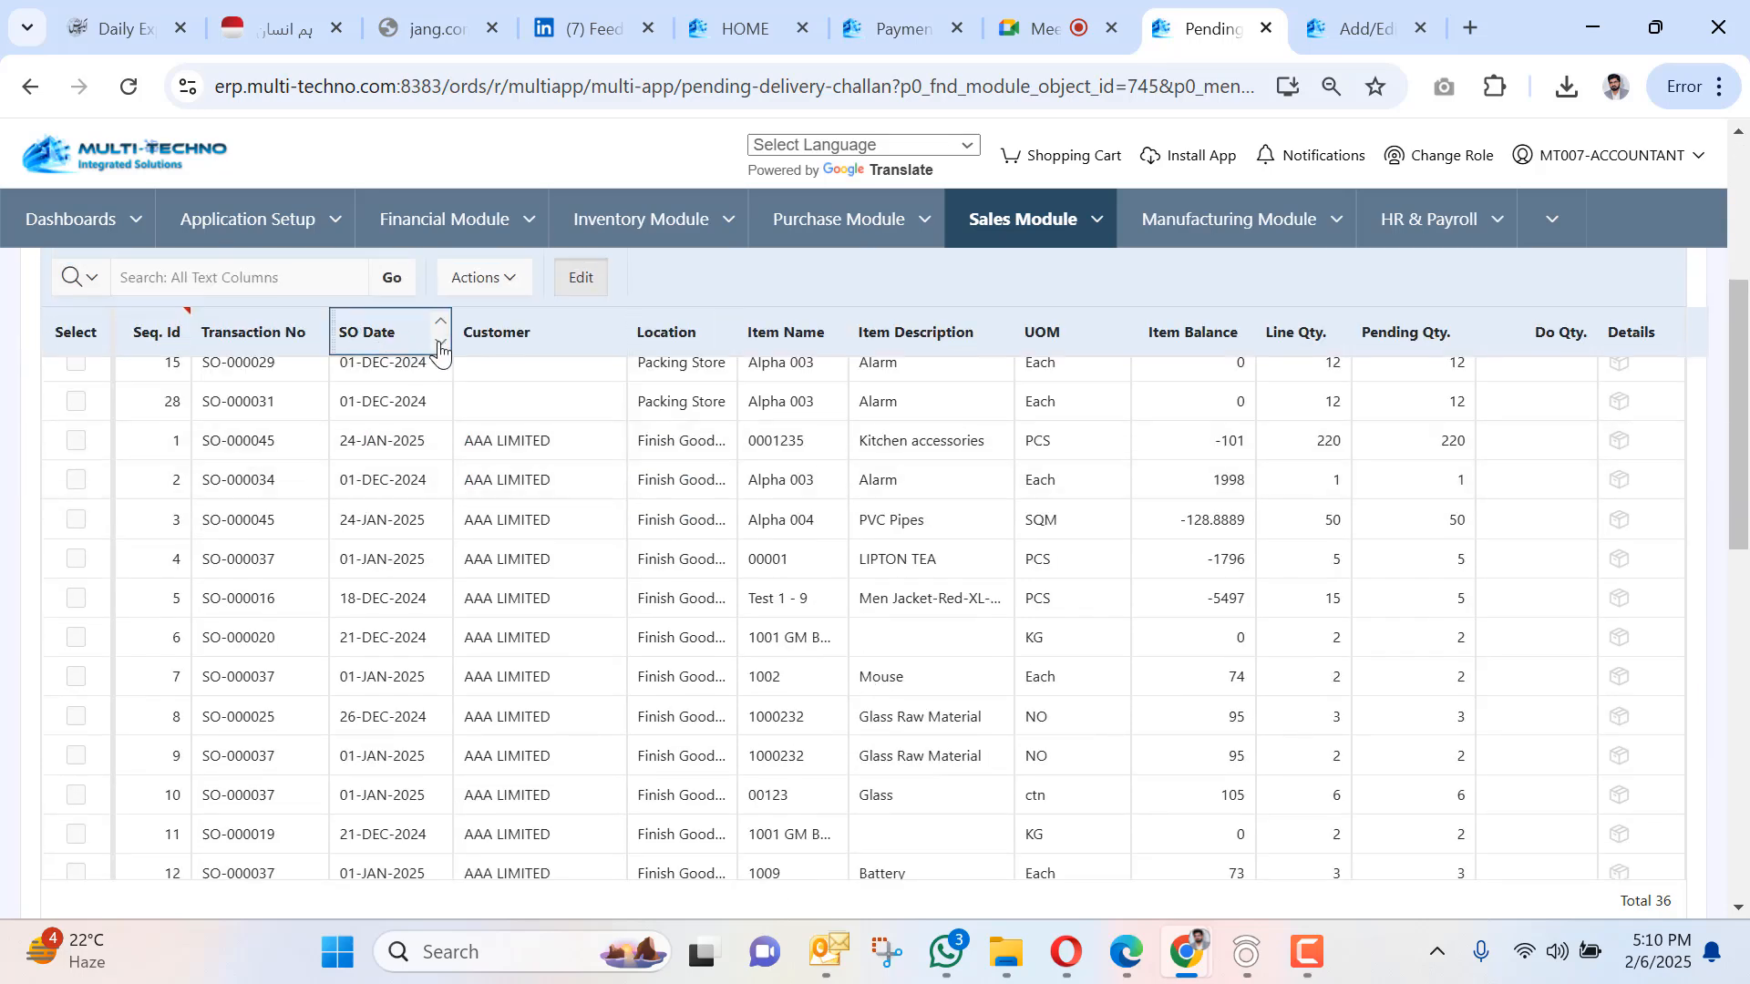
scroll(474, 483, "down", 2)
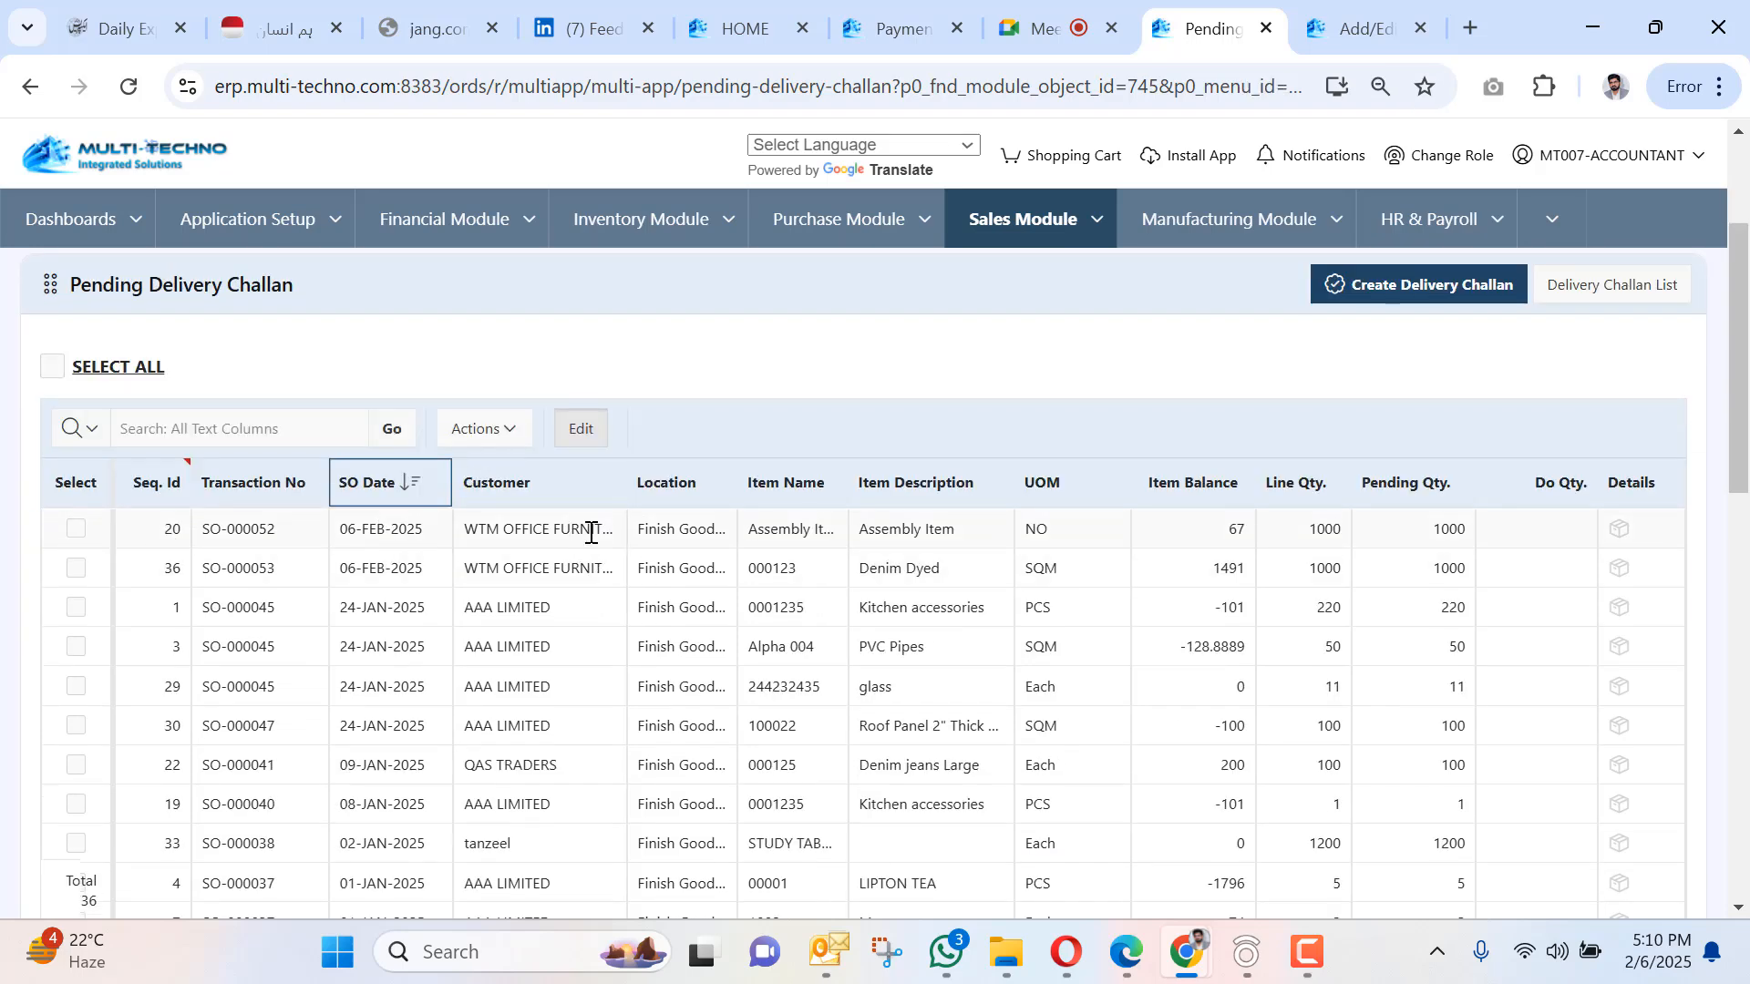
scroll(753, 495, "up", 3)
Filter to WTM OFFICE FURNITURE and tick SO-000053 for delivery of 1000 SQM.
left_click(1195, 382)
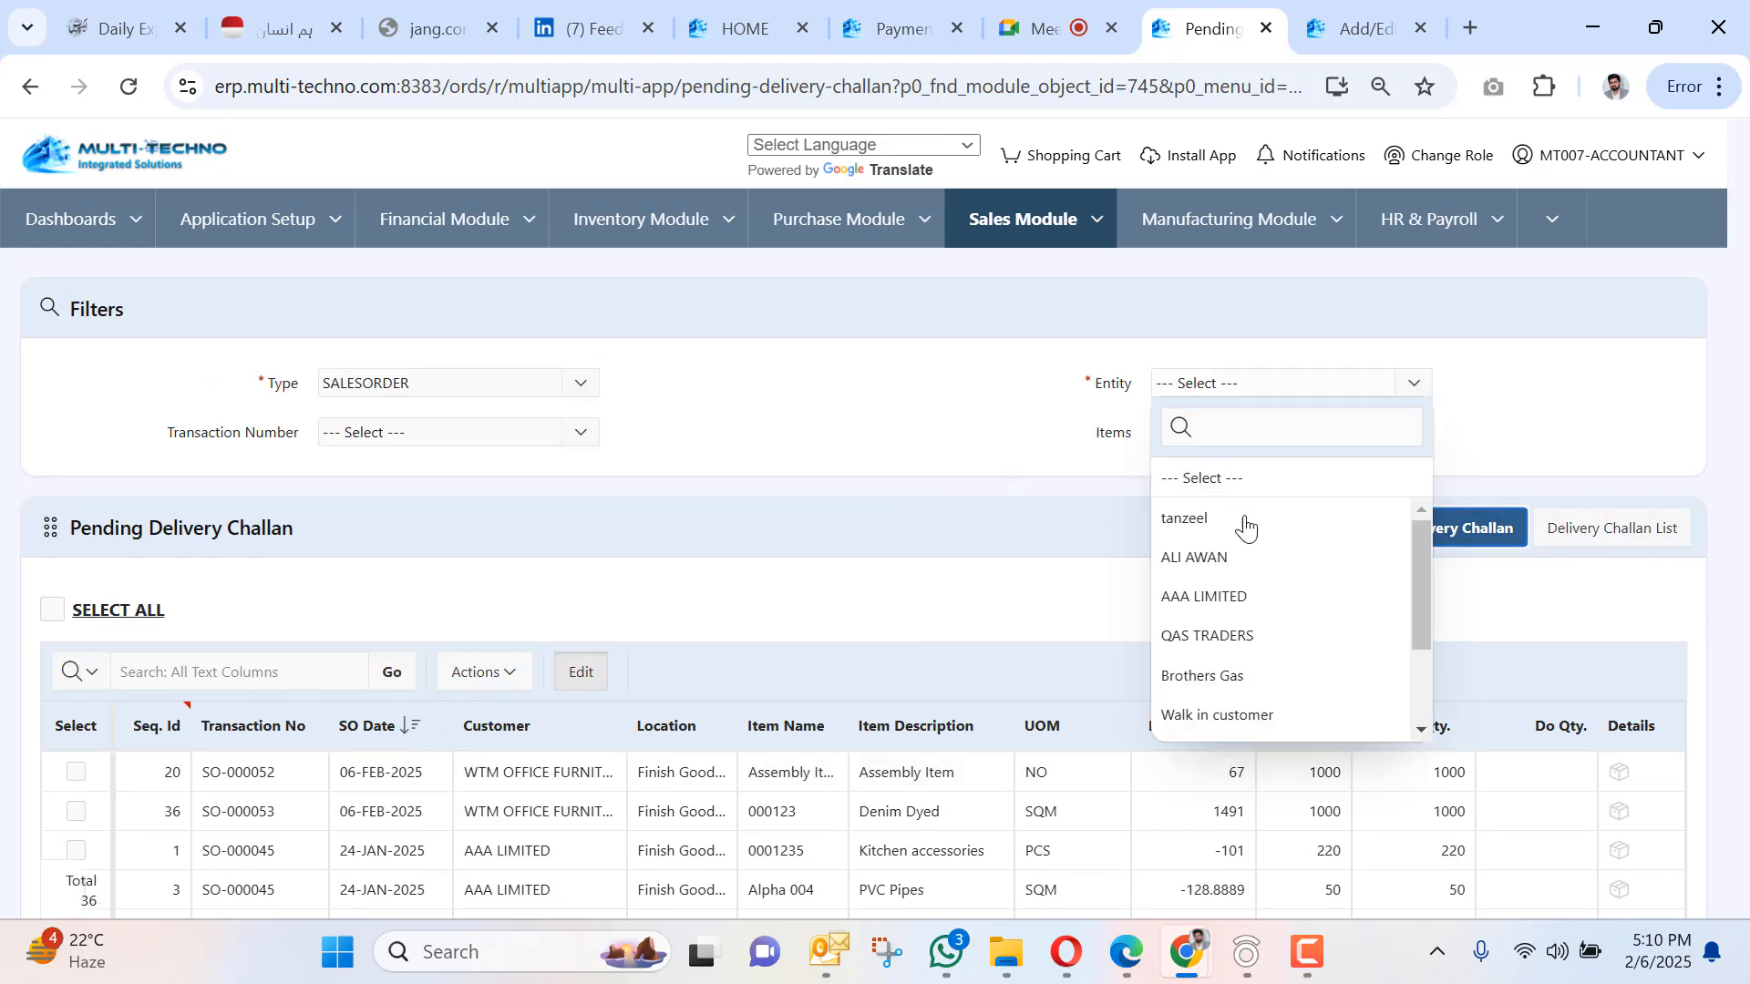
scroll(1245, 547, "down", 3)
left_click(1256, 662)
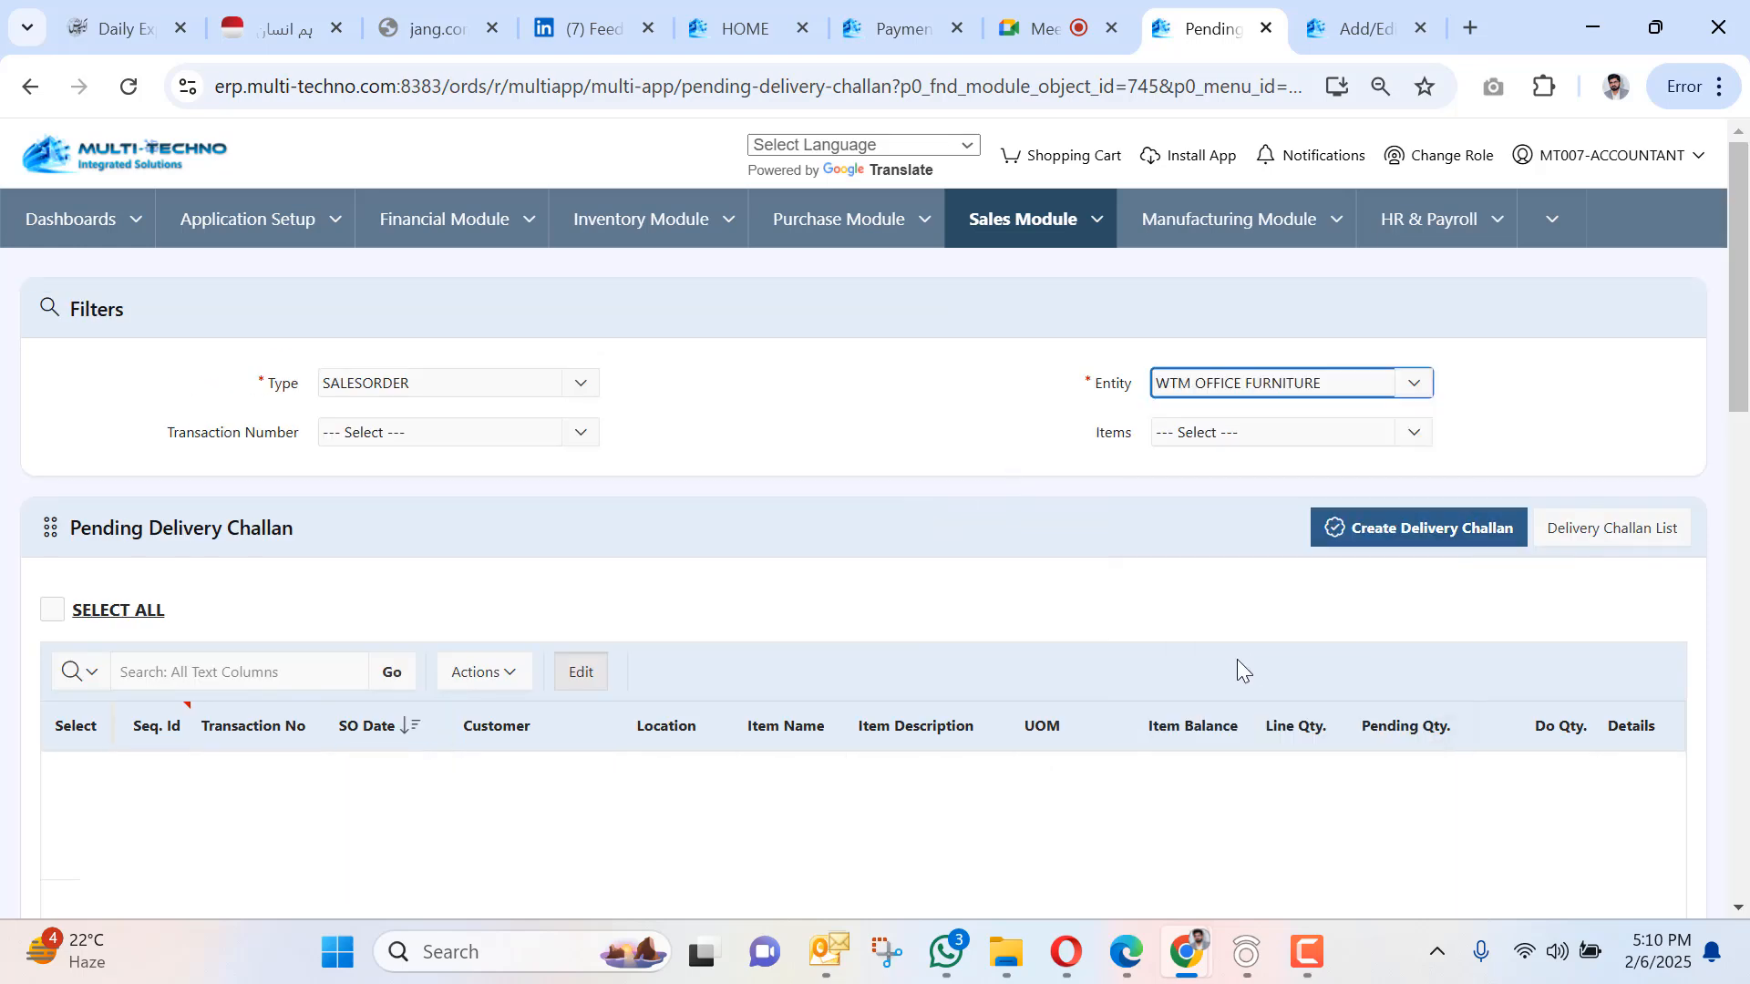
scroll(757, 552, "down", 2)
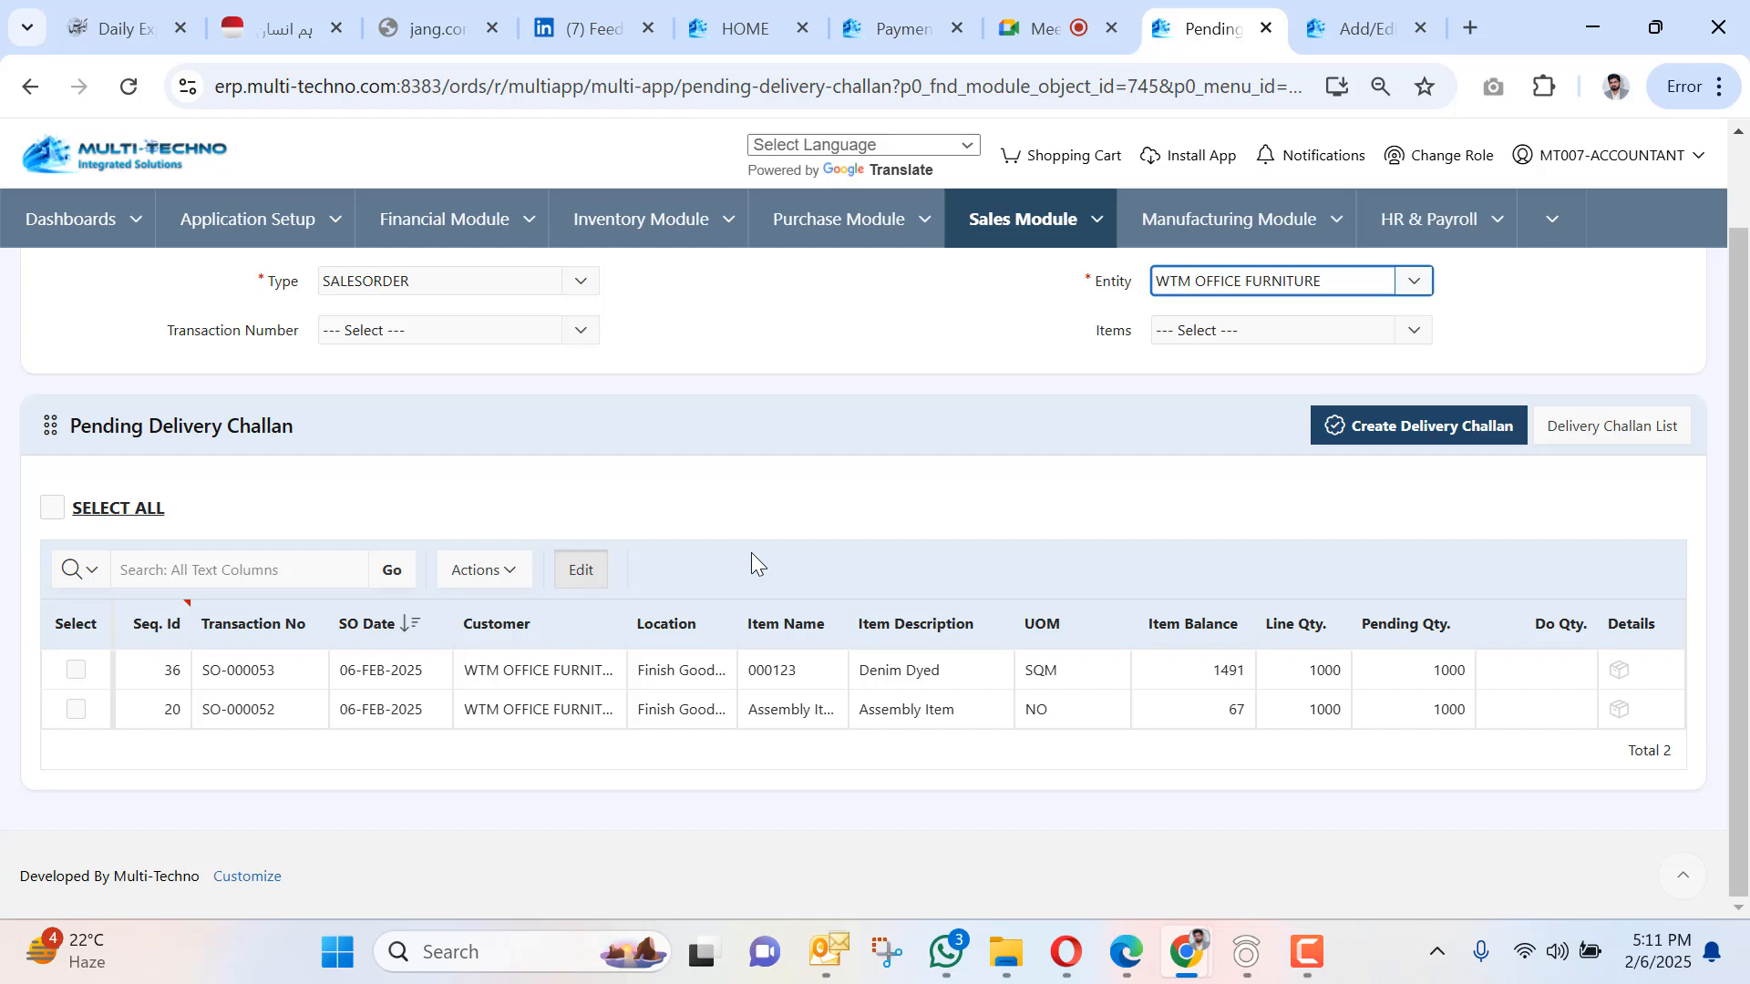
left_click(95, 672)
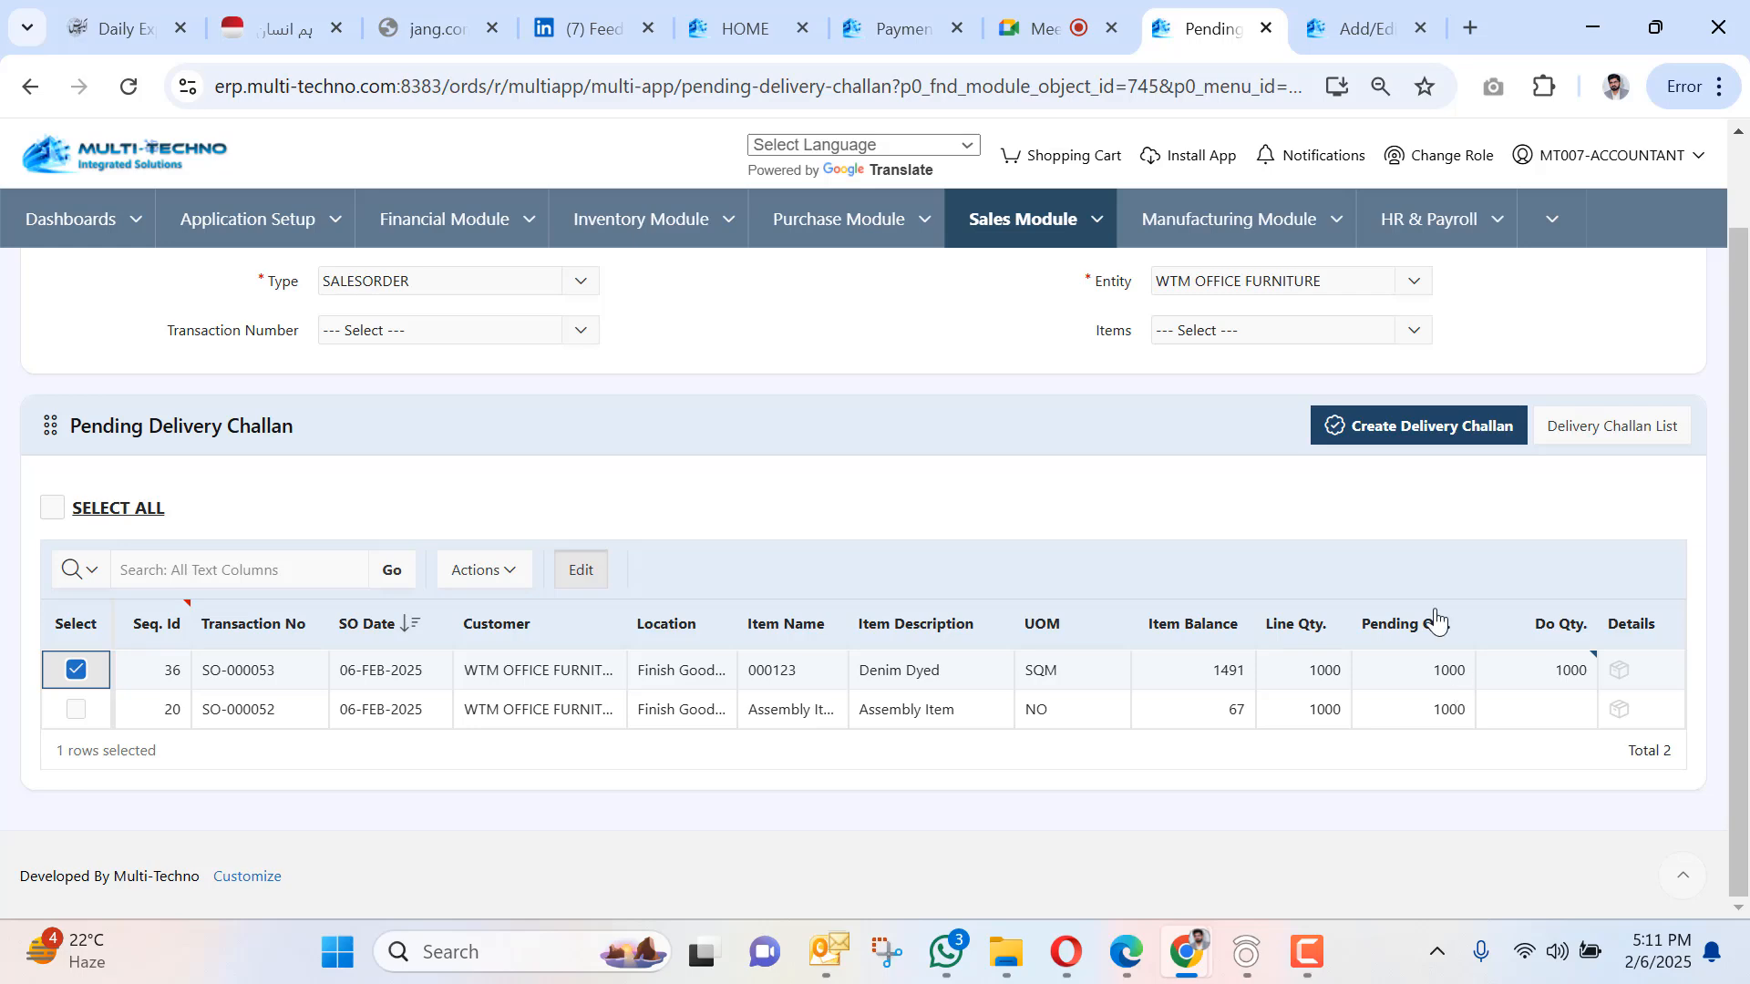
Create delivery challan DC-000024 from SO-000053 with the Denim Dyed 1000 SQM line.
left_click(1360, 441)
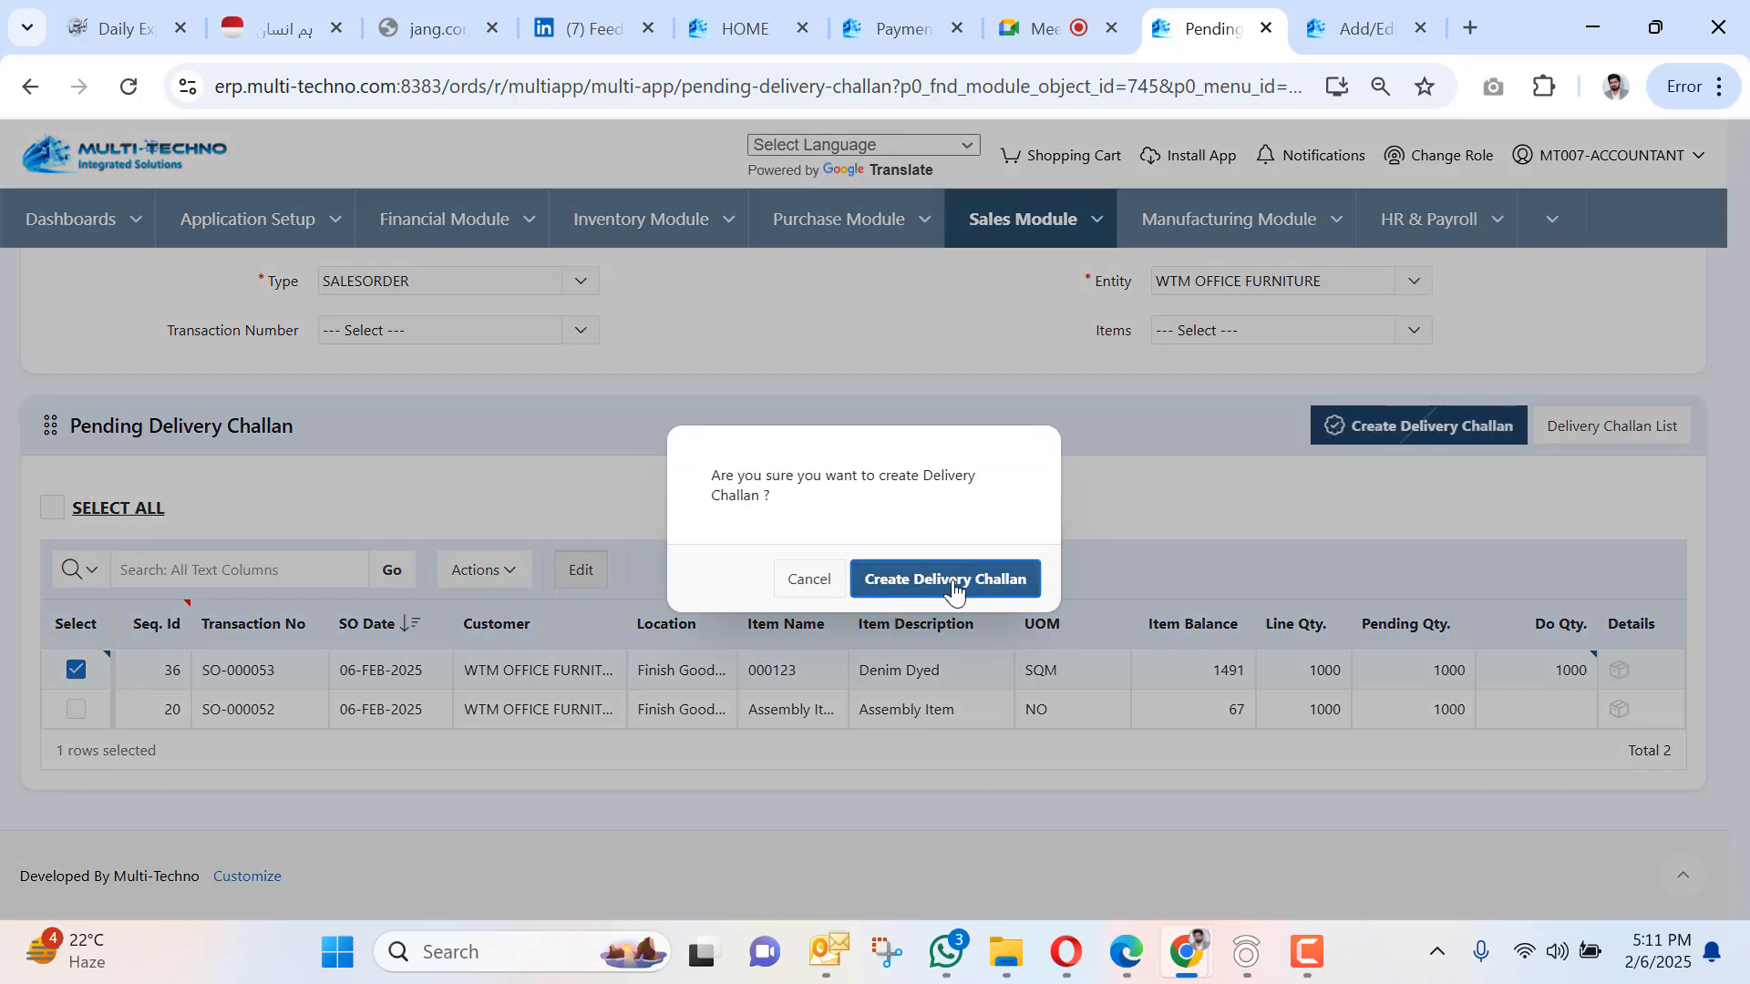
left_click(916, 588)
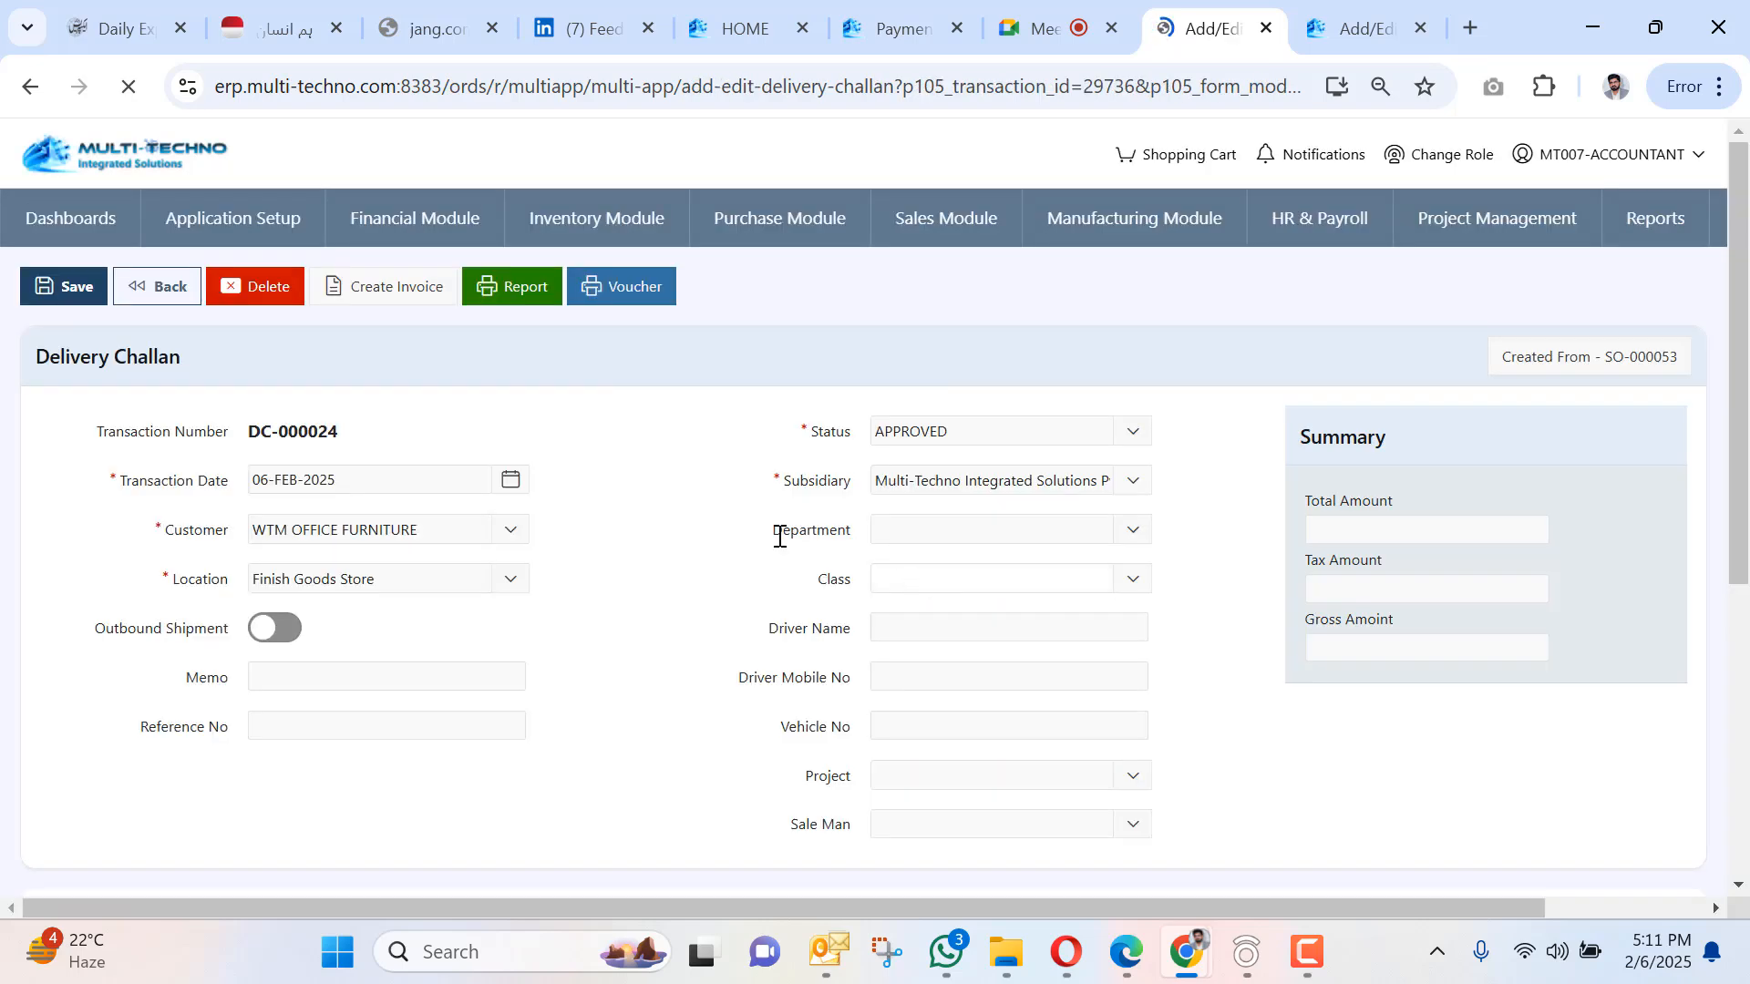
scroll(567, 556, "down", 6)
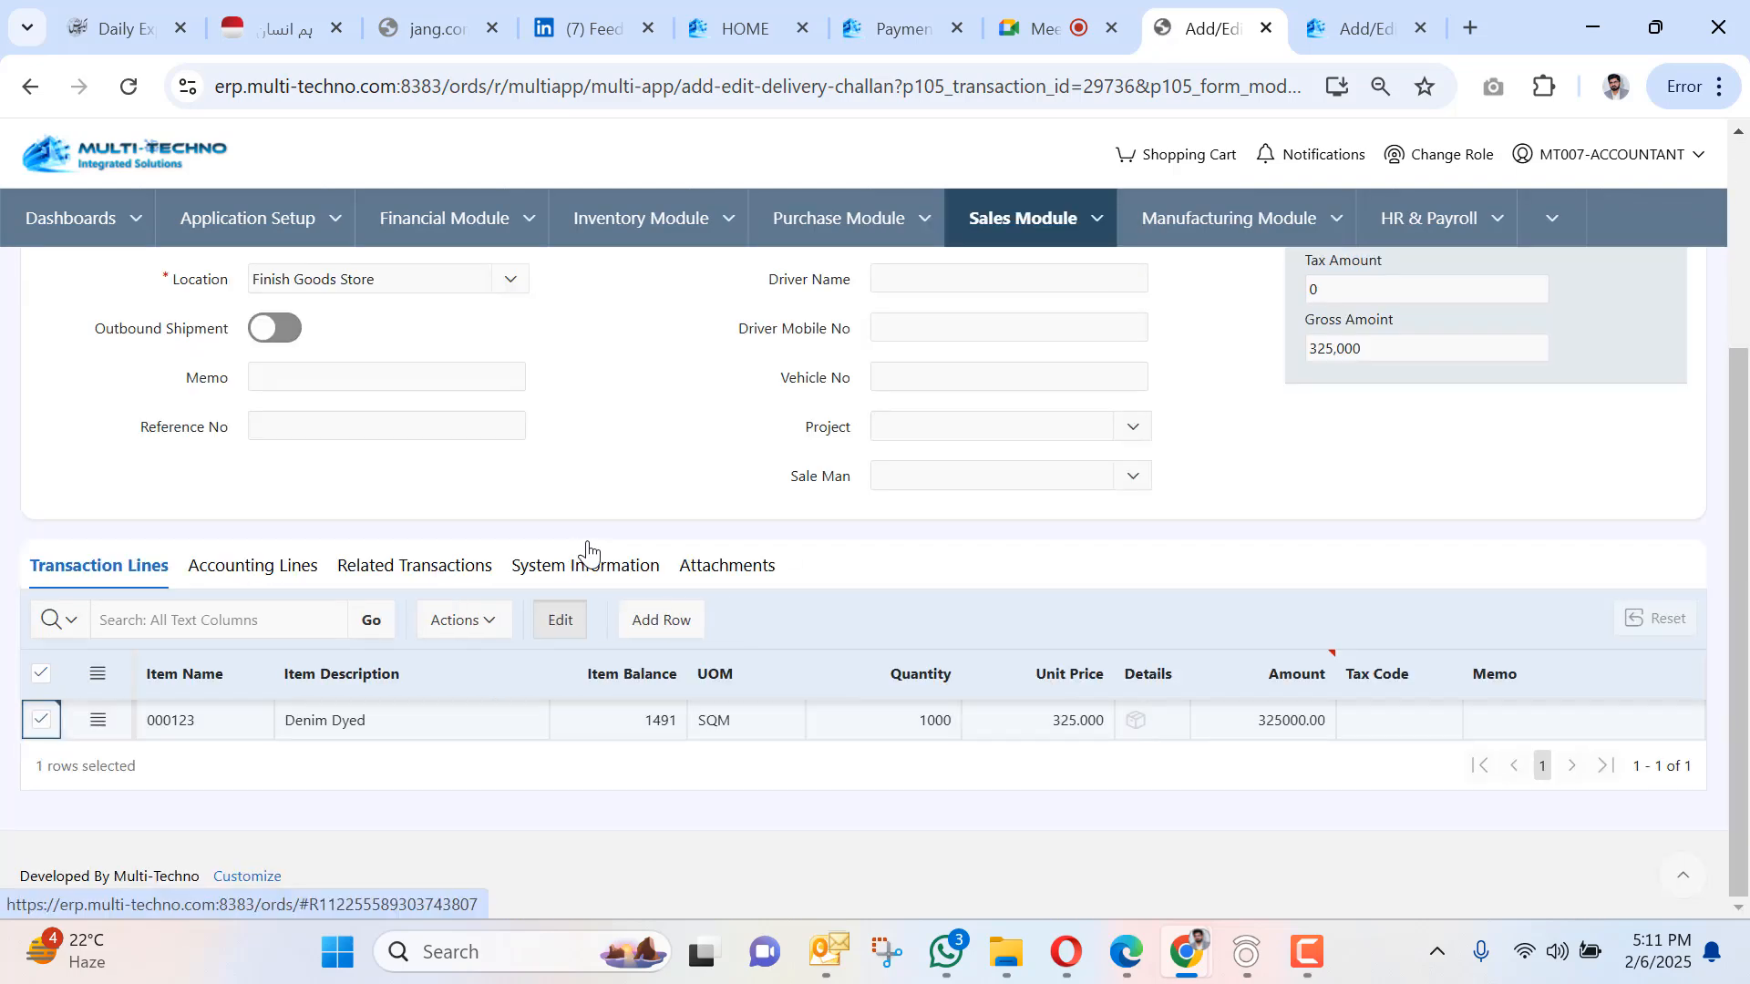
scroll(731, 567, "up", 2)
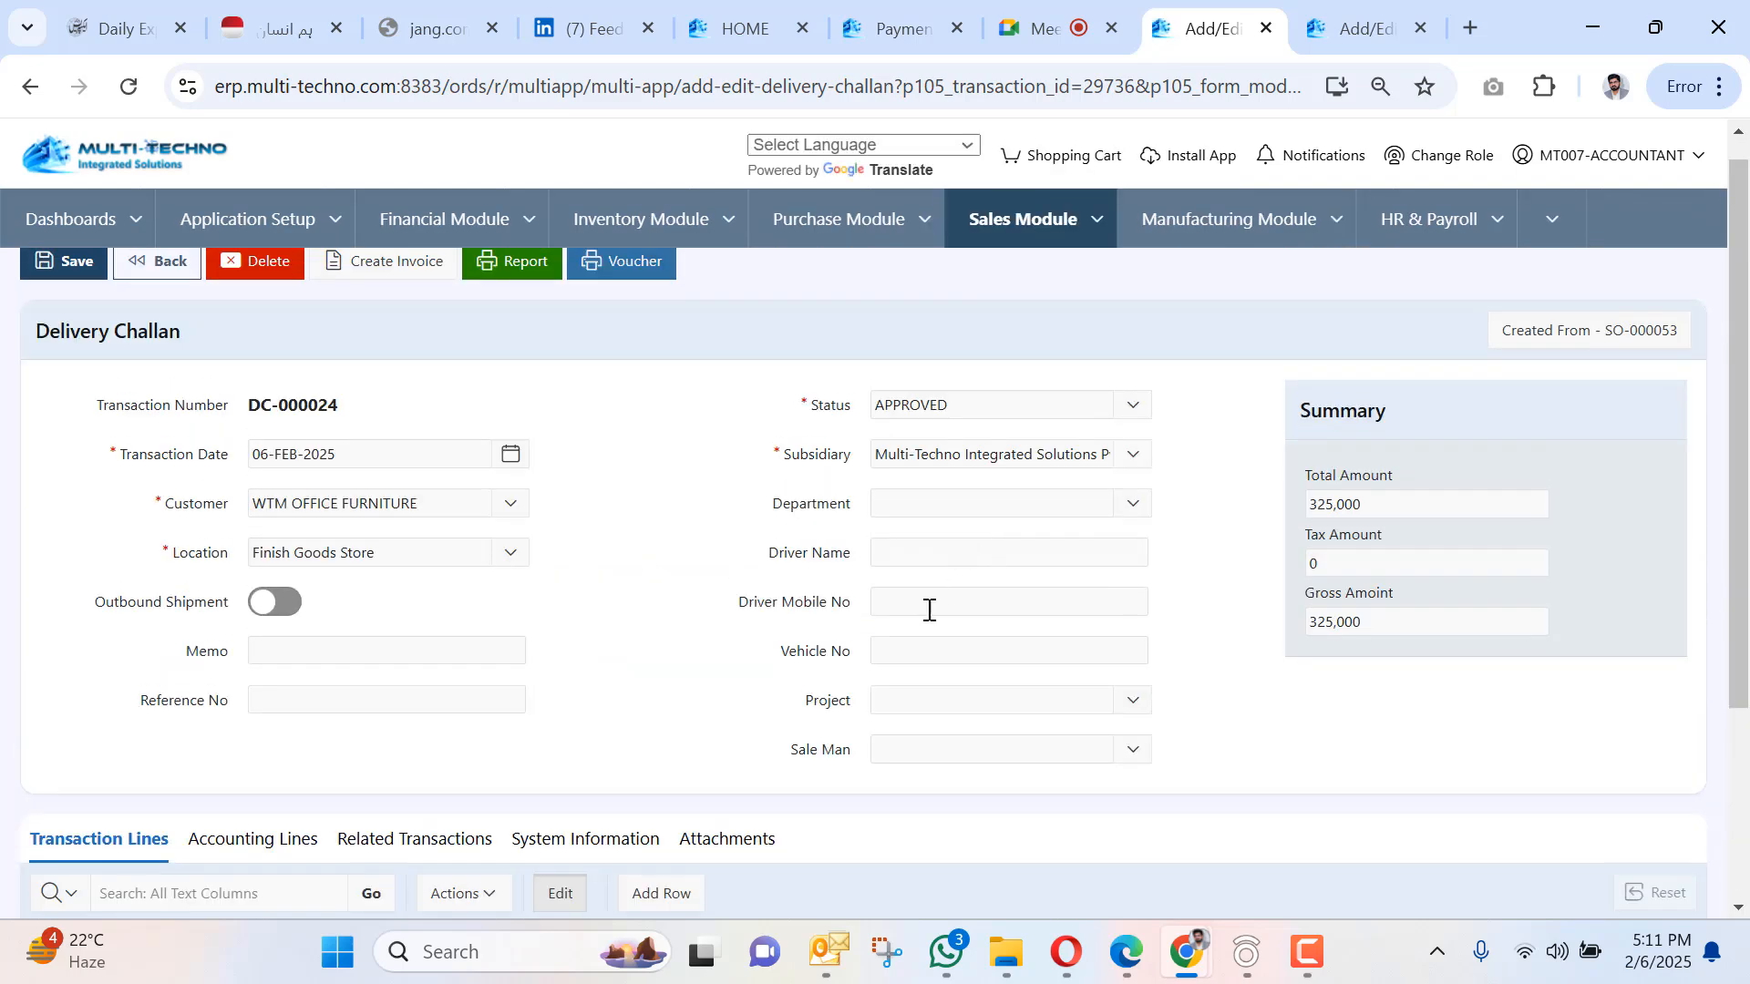
Enter the vehicle number, driver's mobile number and driver's name.
left_click(922, 649)
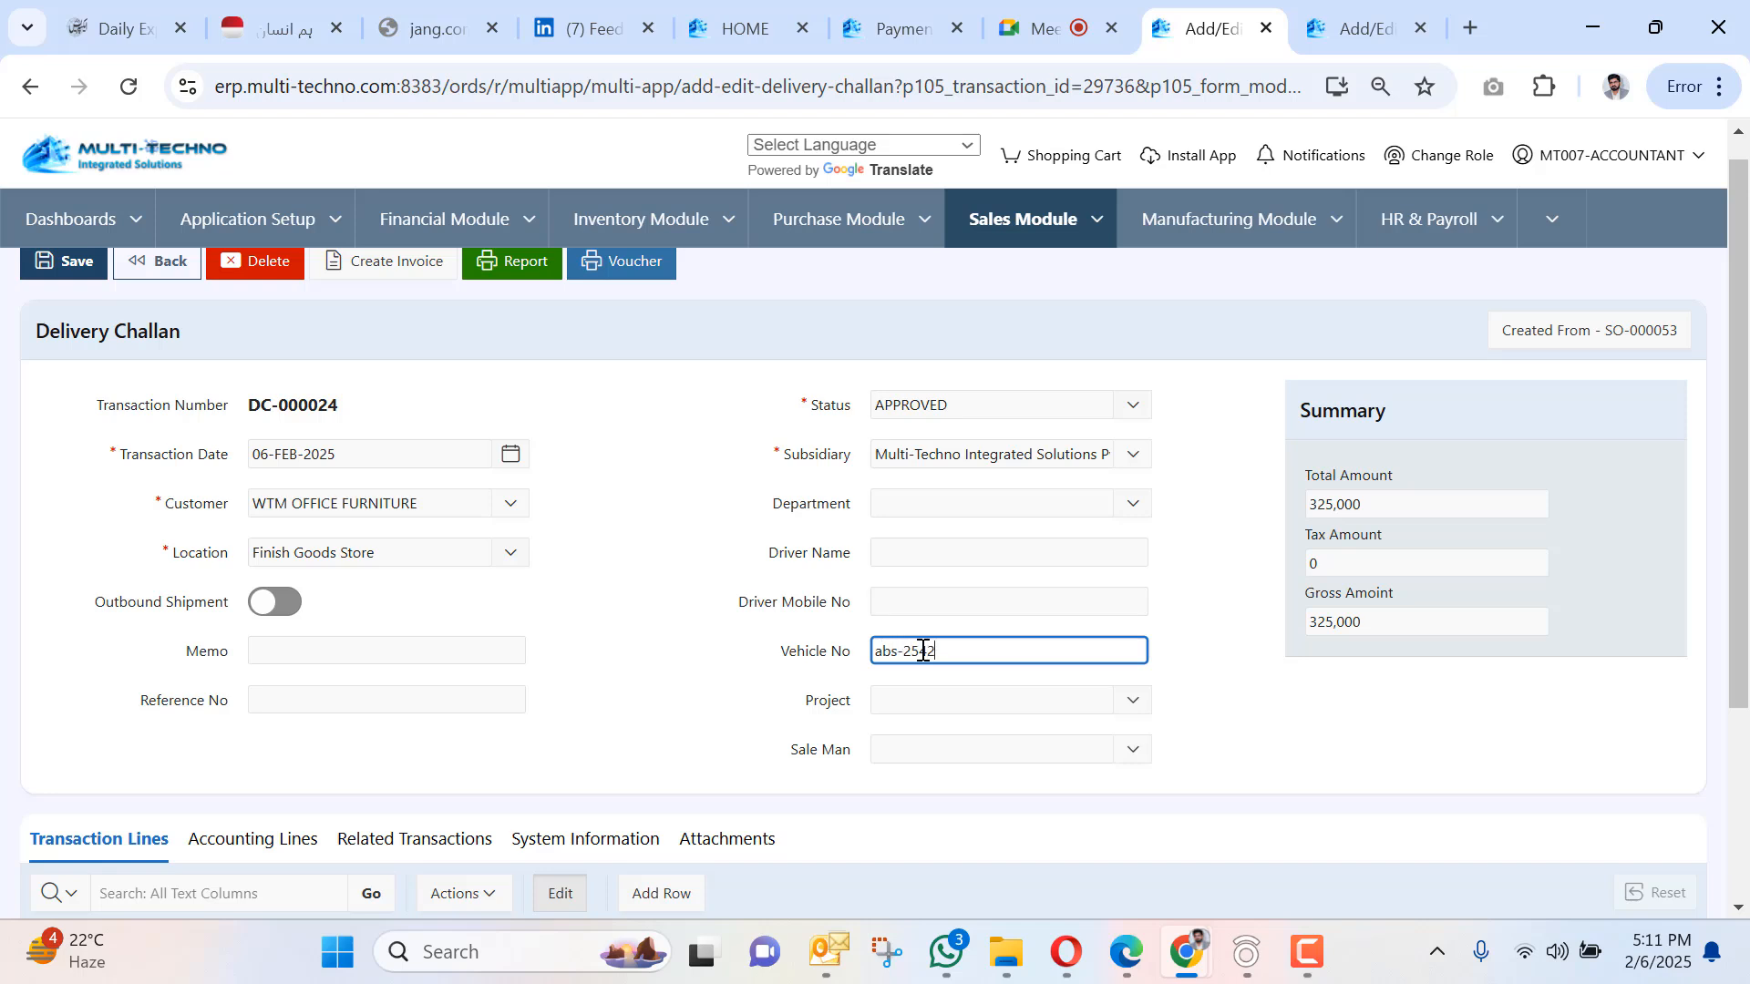
left_click(916, 604)
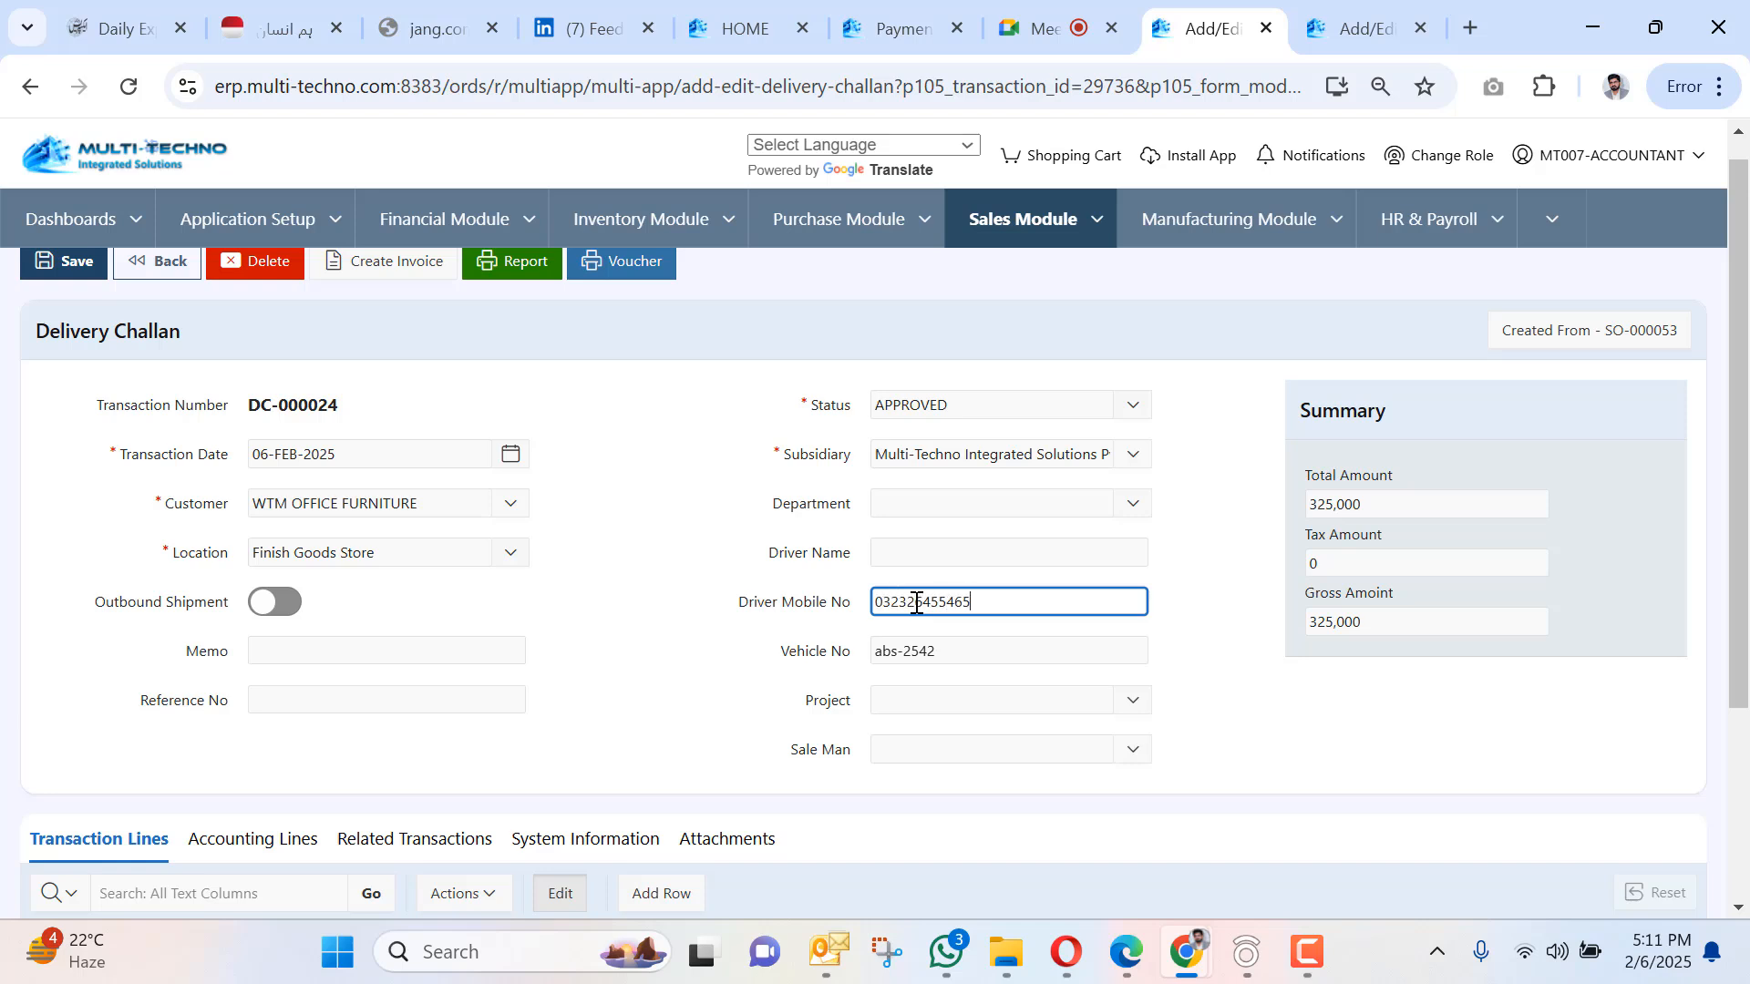
left_click(900, 551)
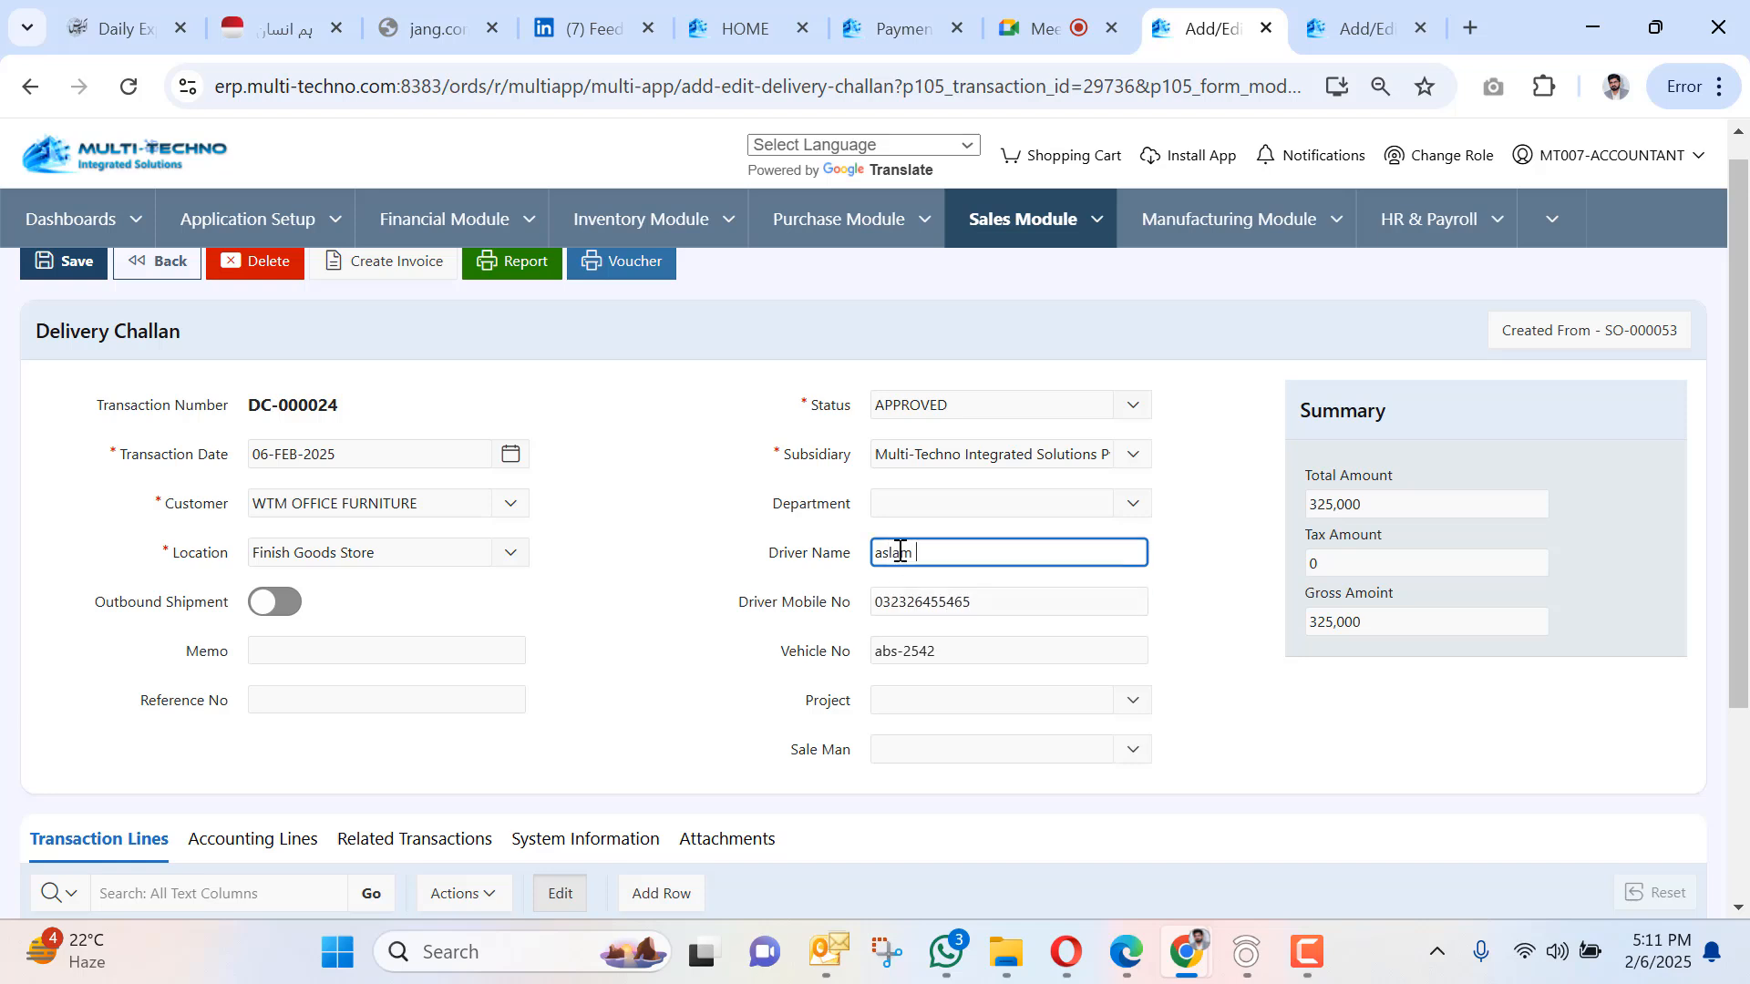
Add memo '1000 sqm dyed fabric deliverd' and reference 'manual GP no 2025'.
left_click(414, 651)
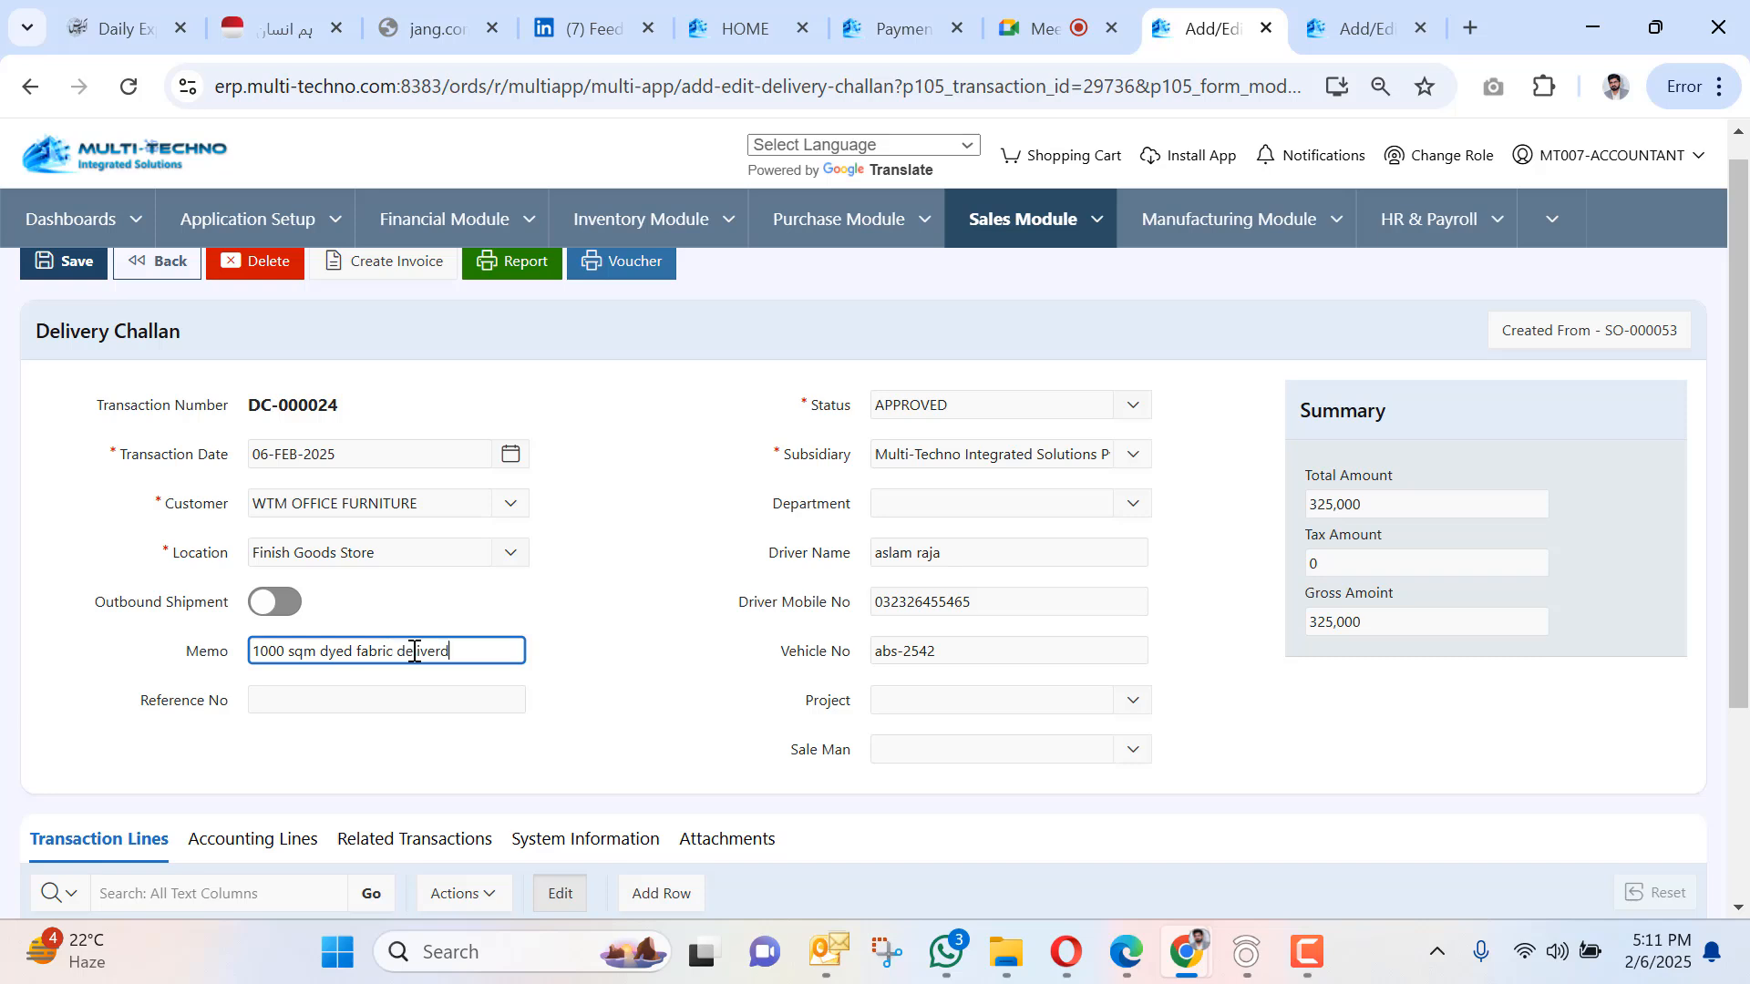
left_click(357, 705)
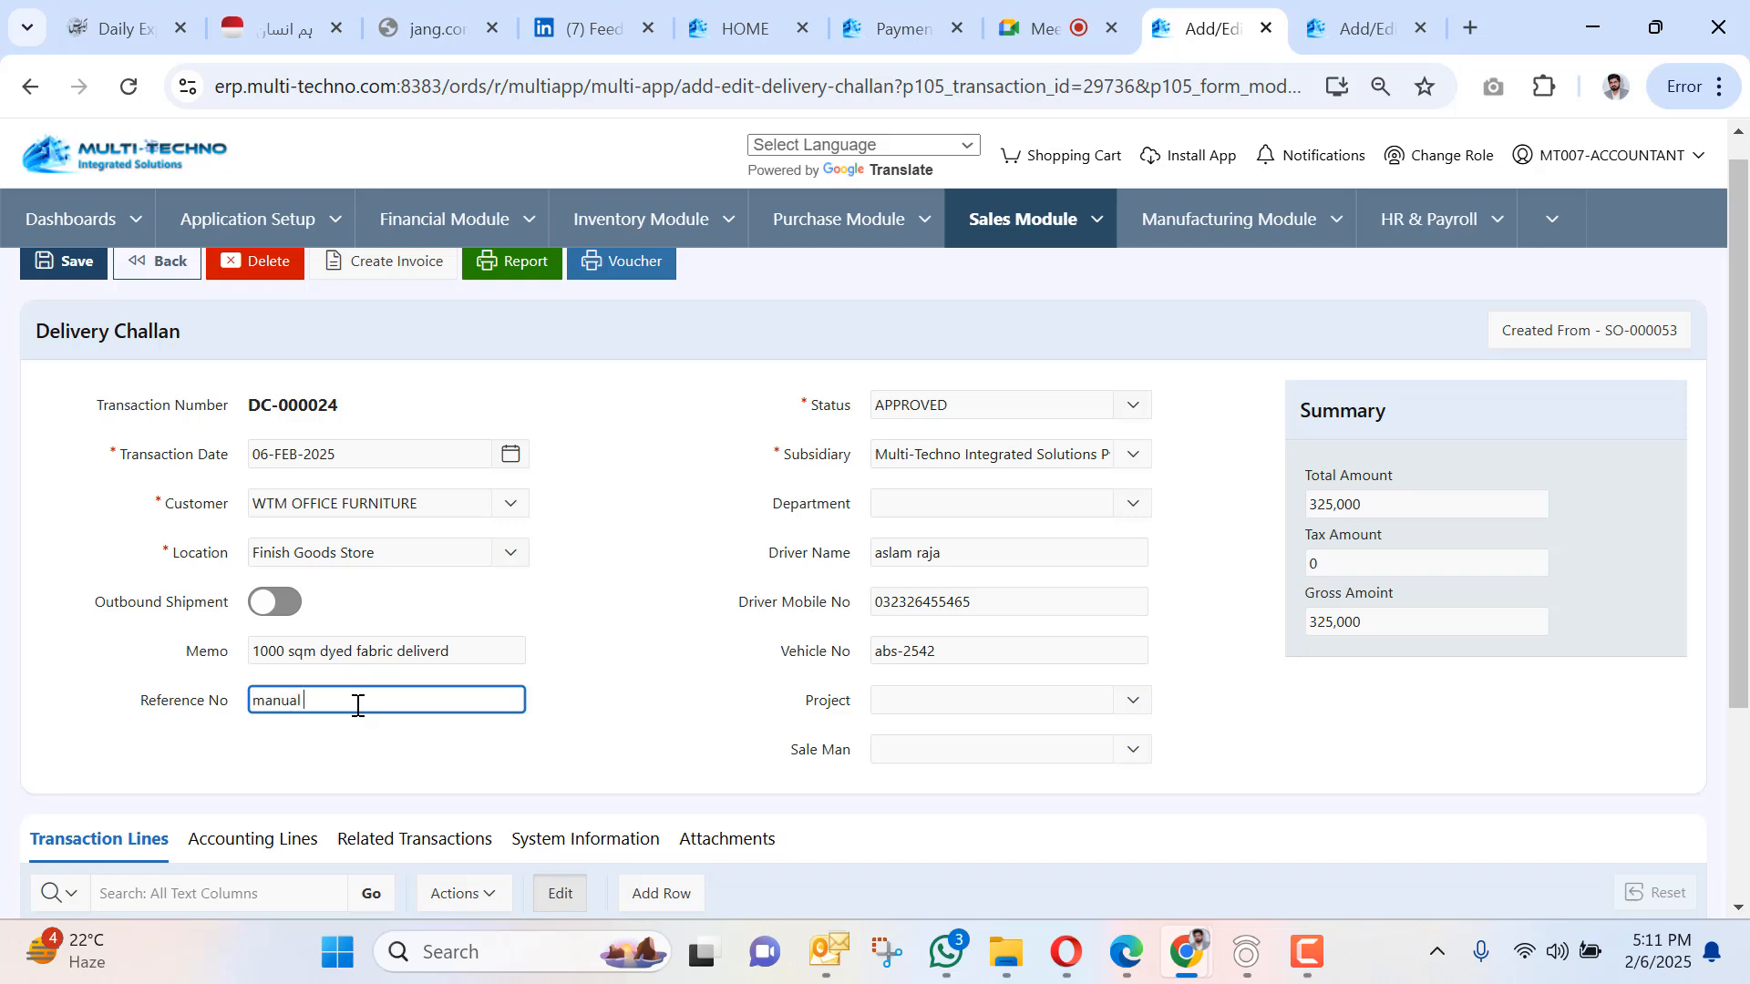
type("manual GP no 2025")
scroll(55, 319, "up", 1)
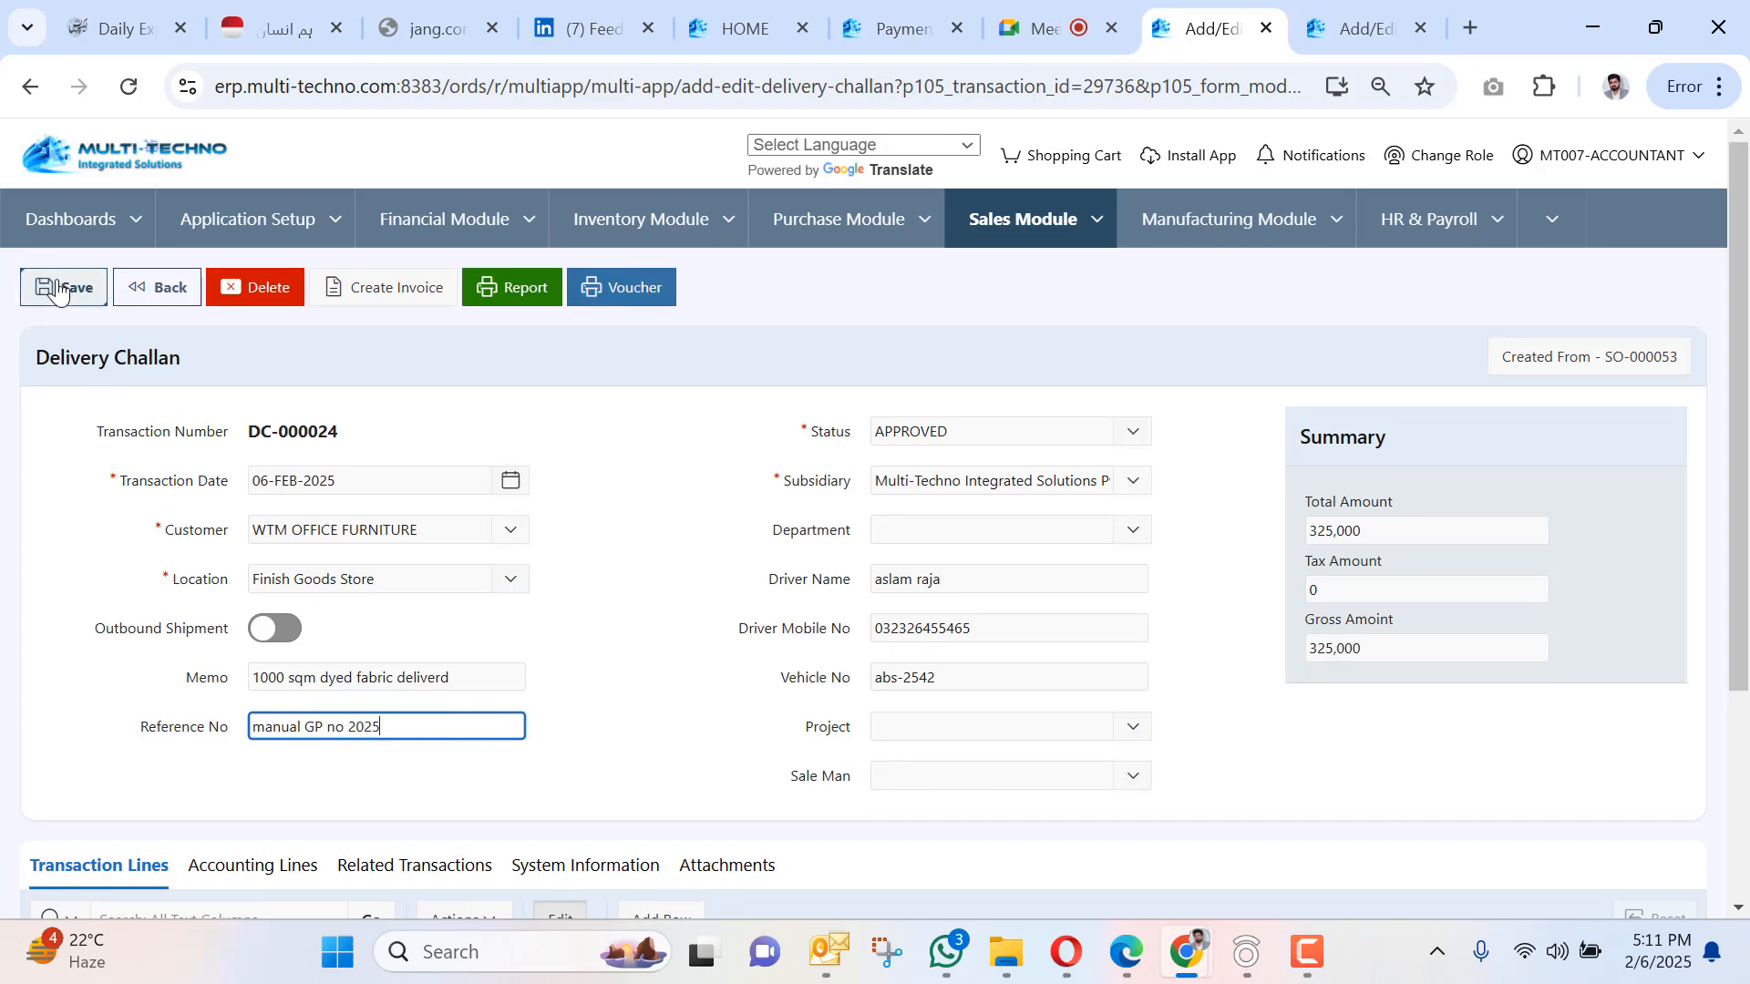
Save DC-000024 and confirm, then check the Denim Dyed 1000 SQM line remains.
left_click(58, 291)
left_click(1012, 584)
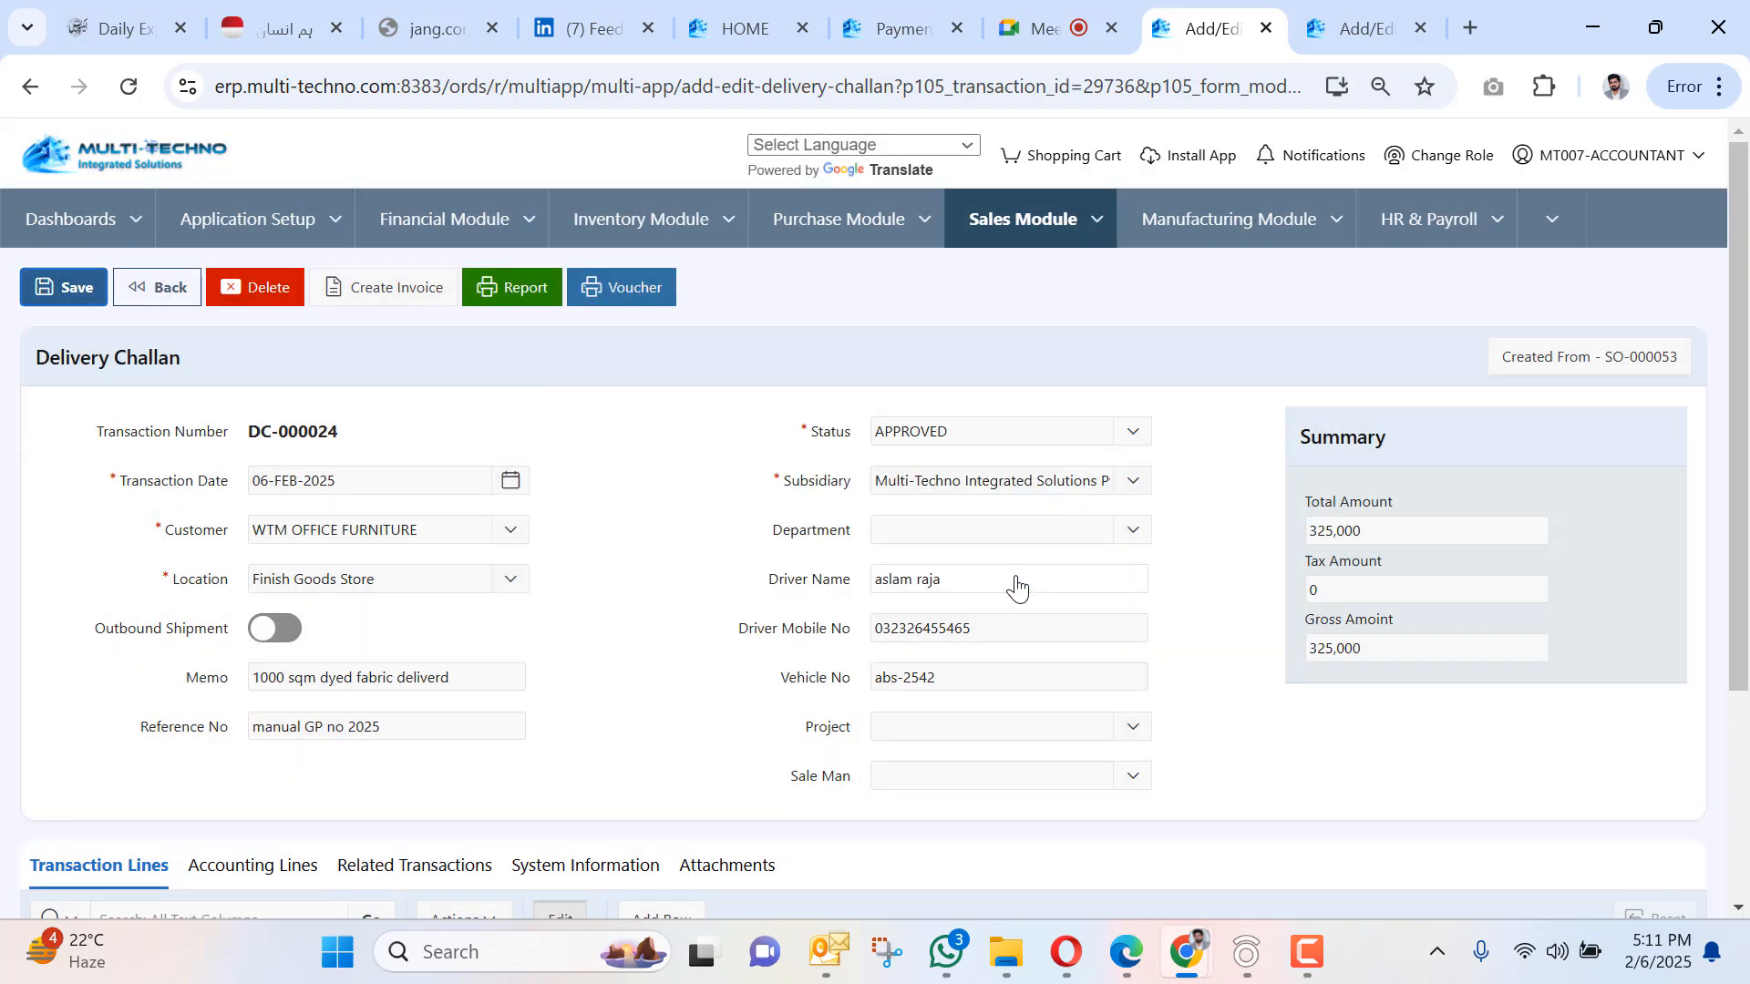
scroll(1017, 588, "down", 3)
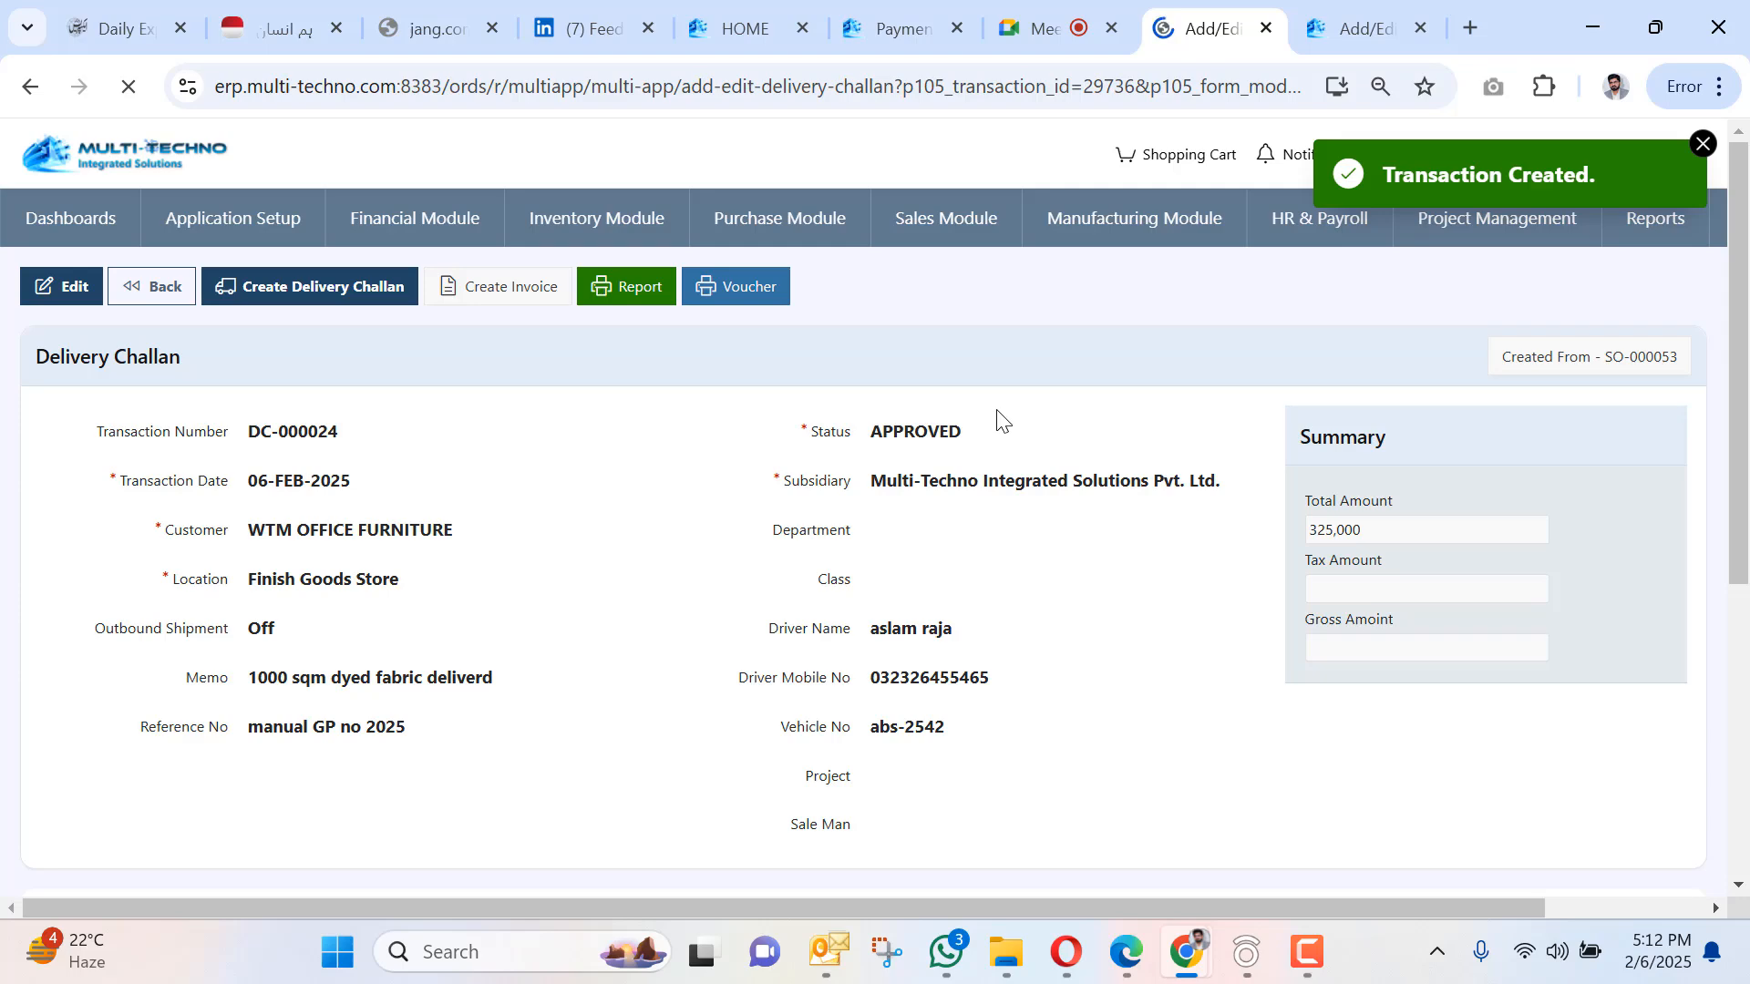
scroll(819, 431, "down", 3)
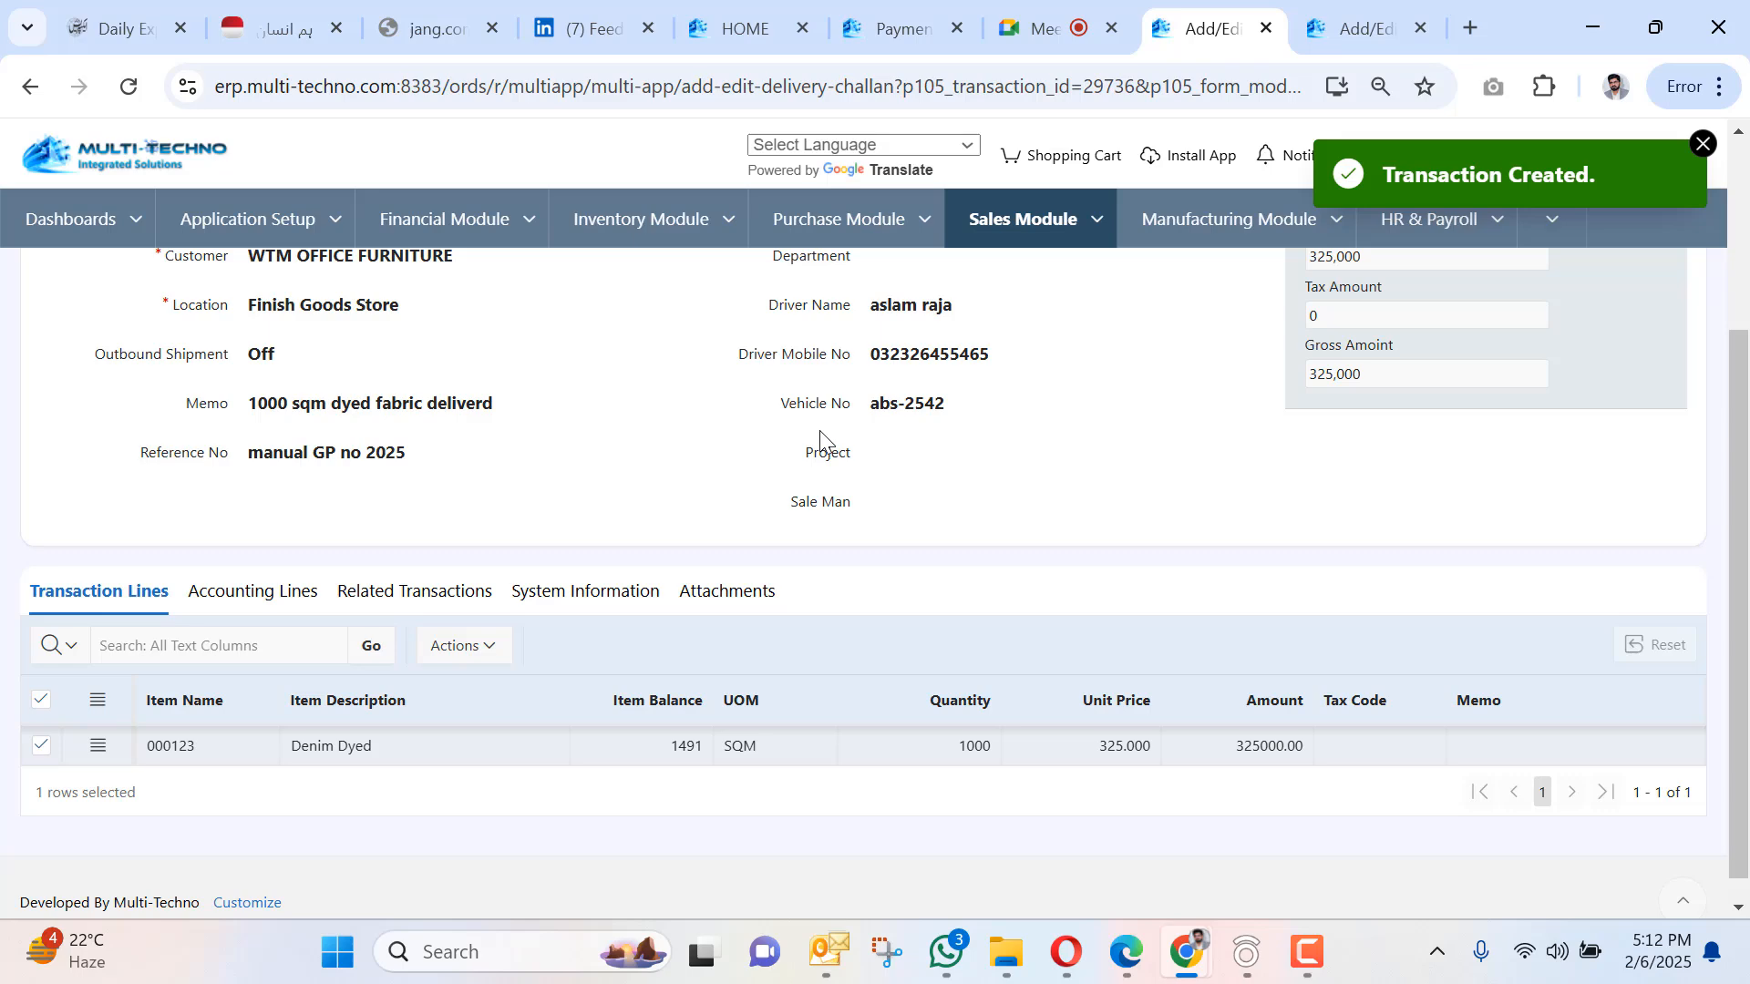
Open the DC-000024 Delivery Challan report and dismiss the Transaction Created notice.
scroll(818, 431, "up", 3)
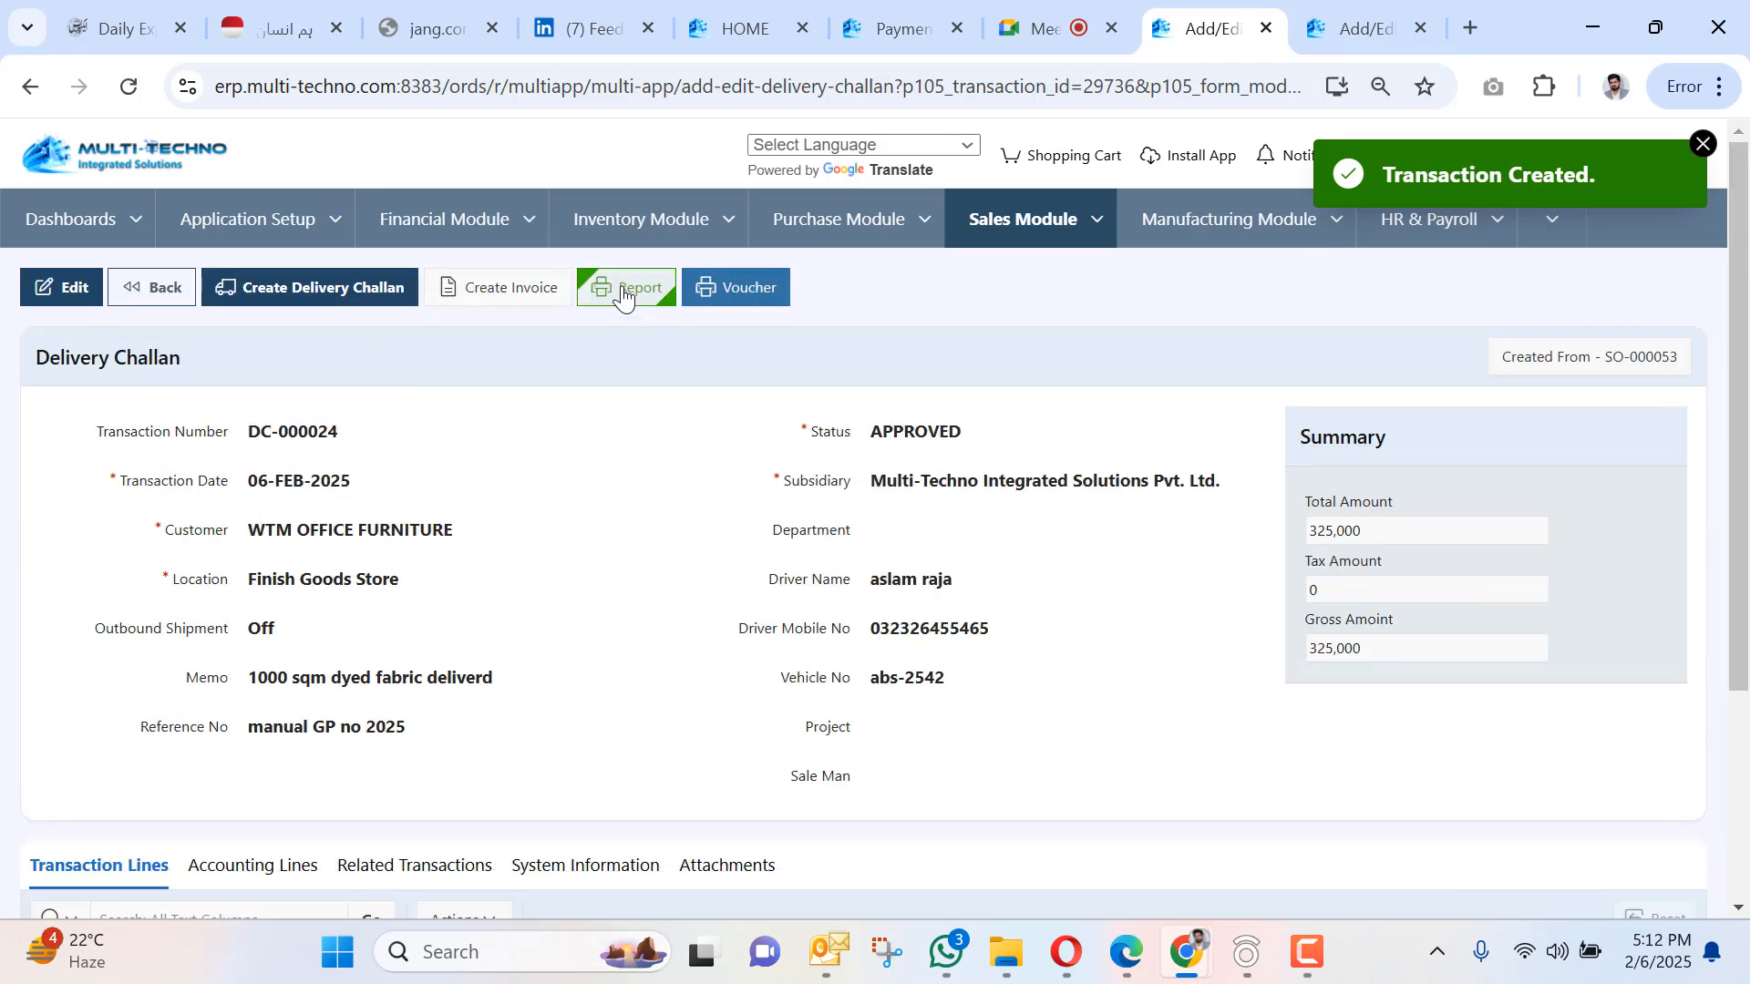
left_click(625, 288)
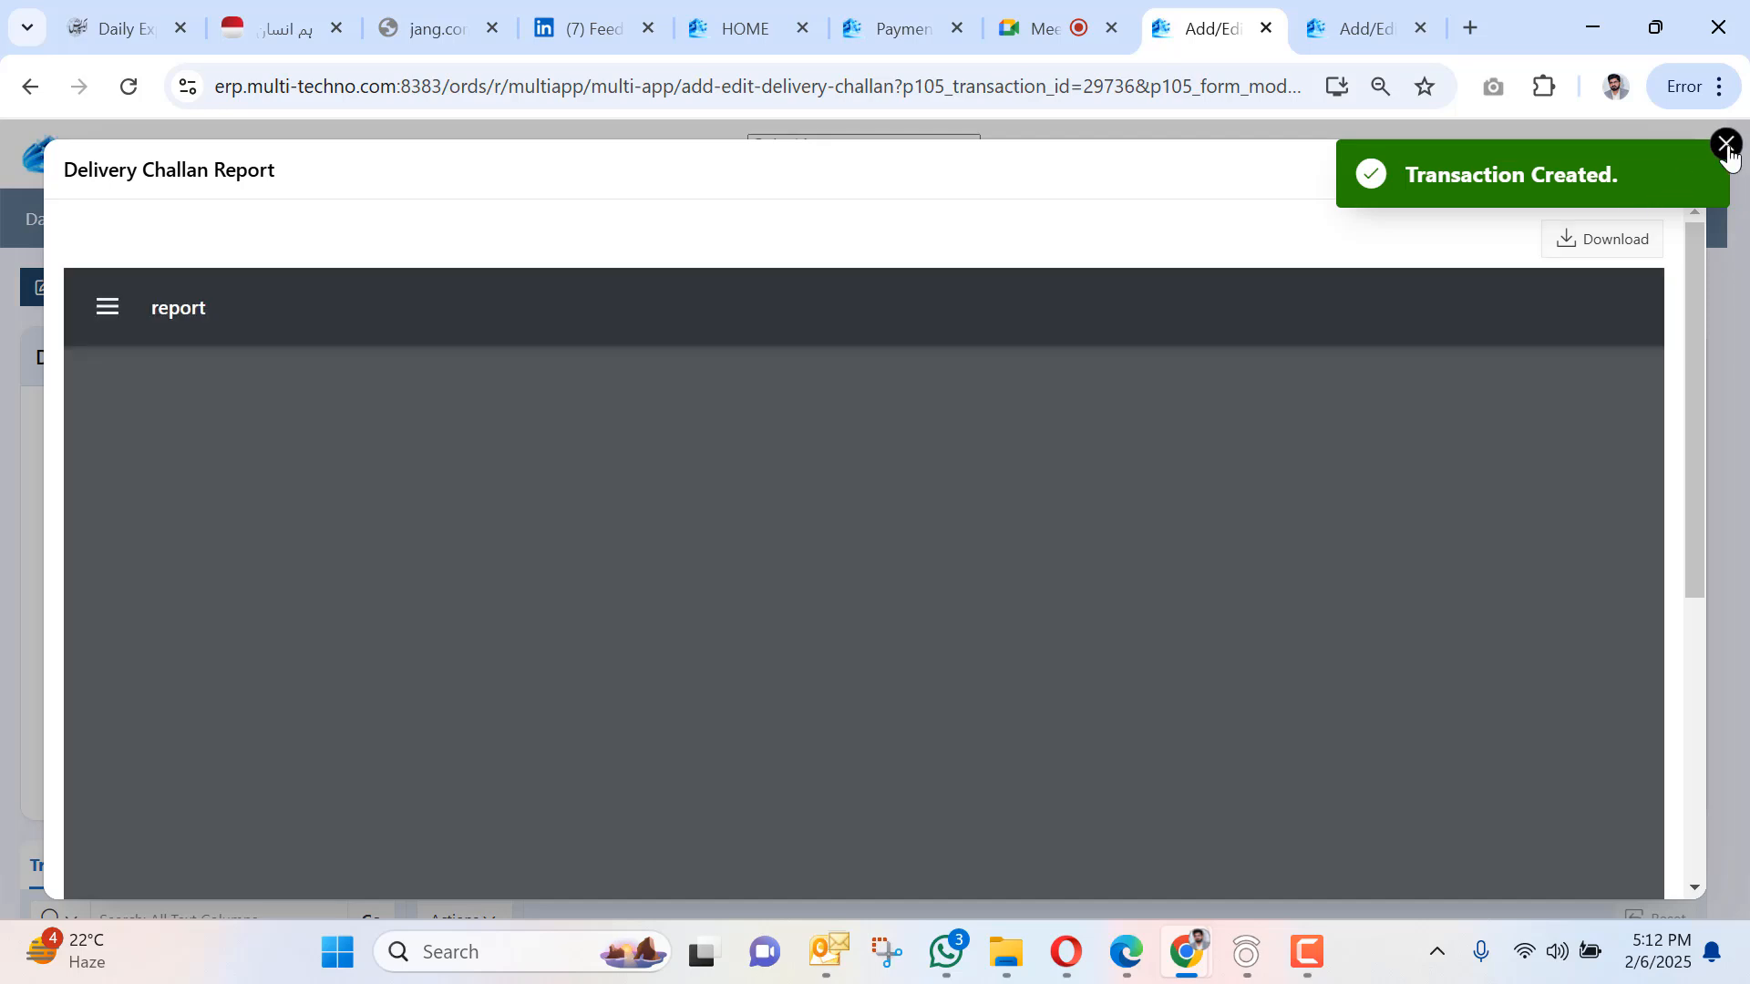
left_click(1726, 146)
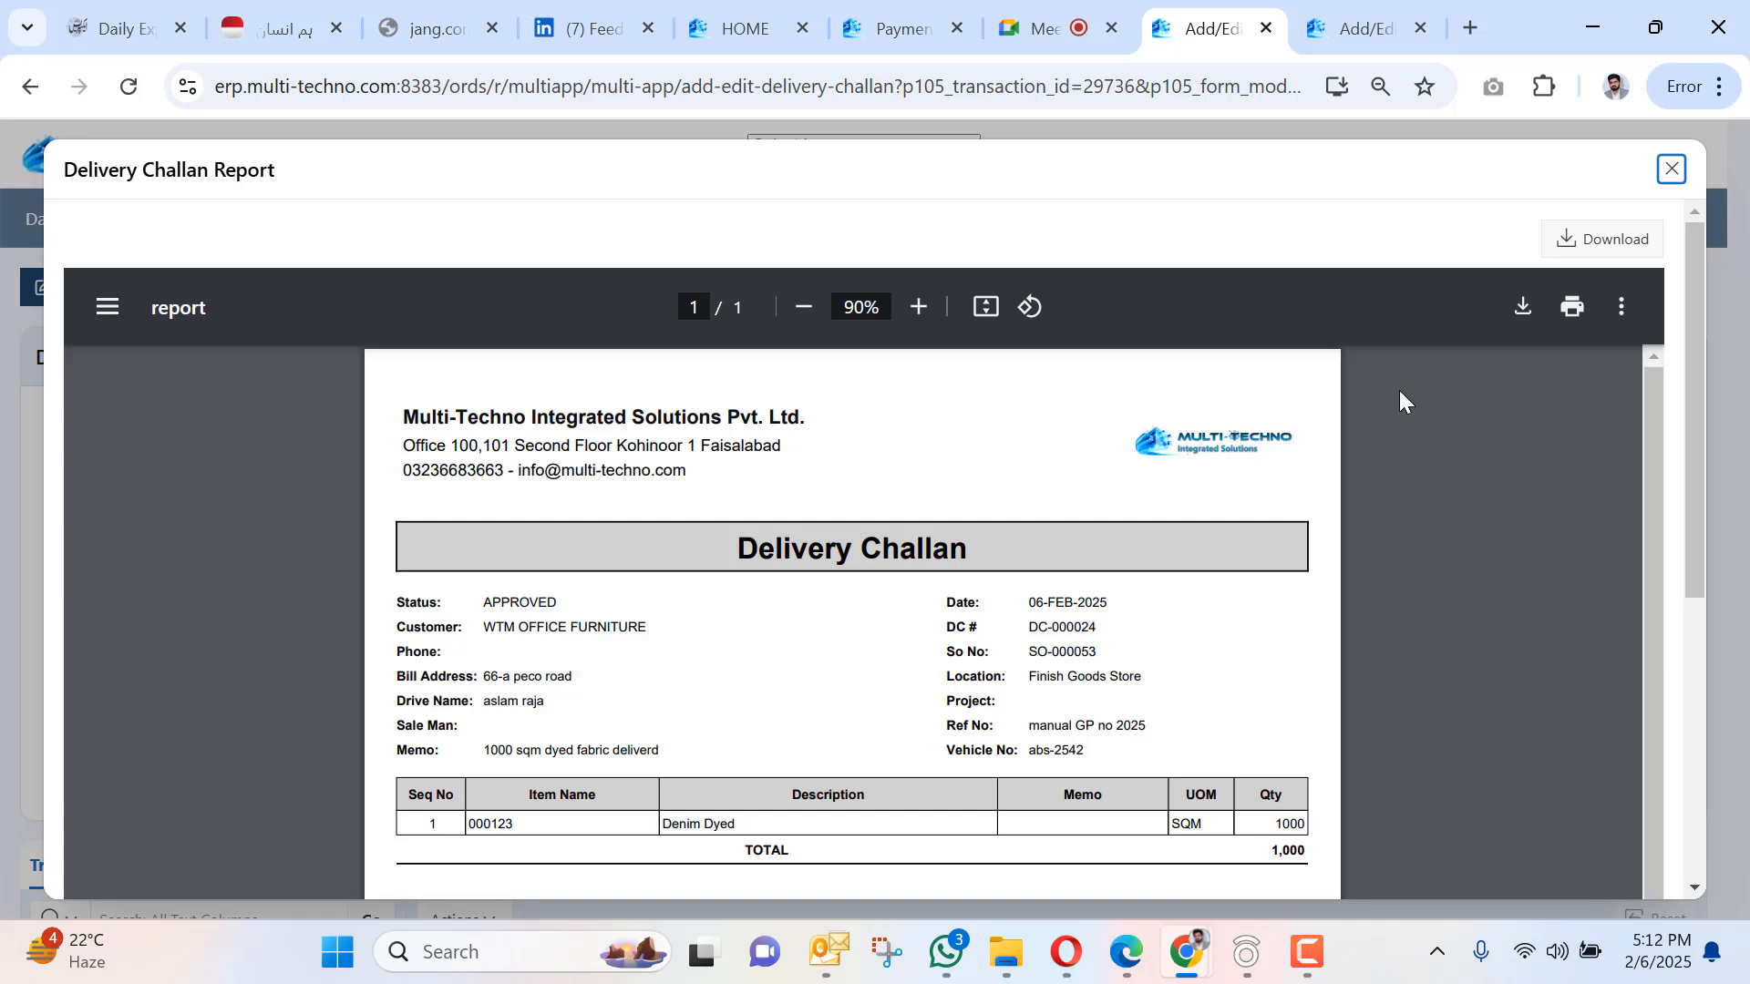
Close the challan report and go to the Work Centers list, confirming Leave.
left_click(1672, 170)
left_click(1330, 220)
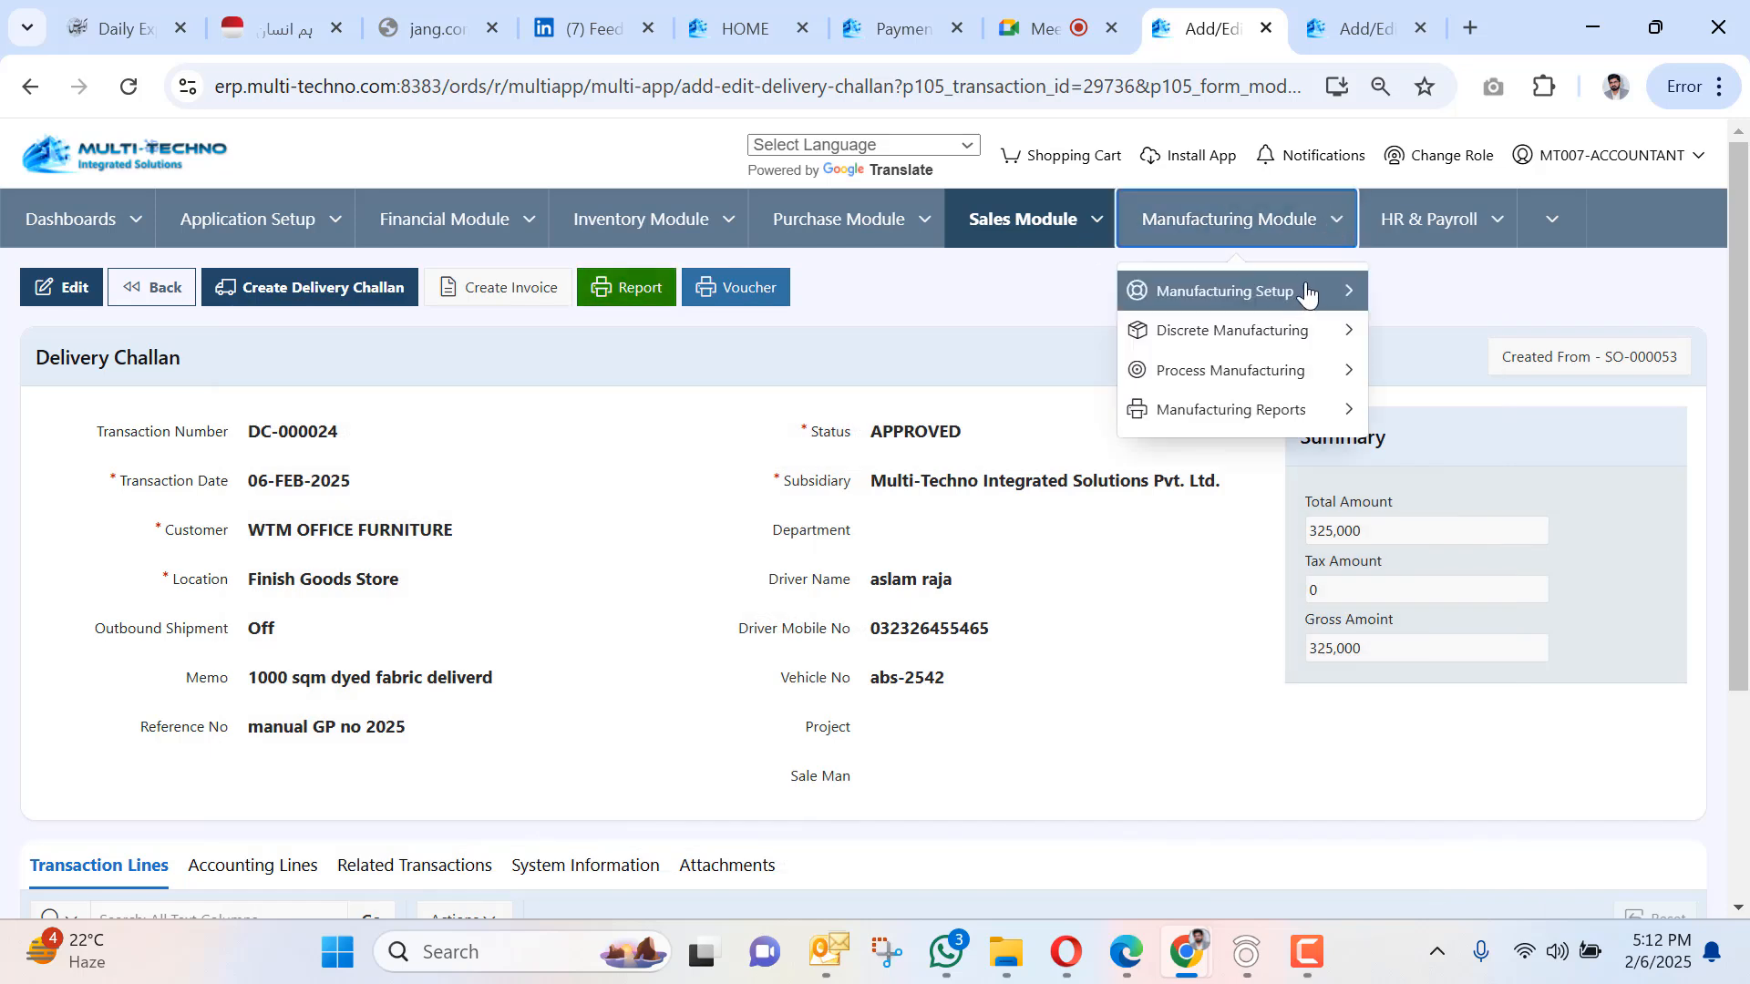
mouse_move(1308, 291)
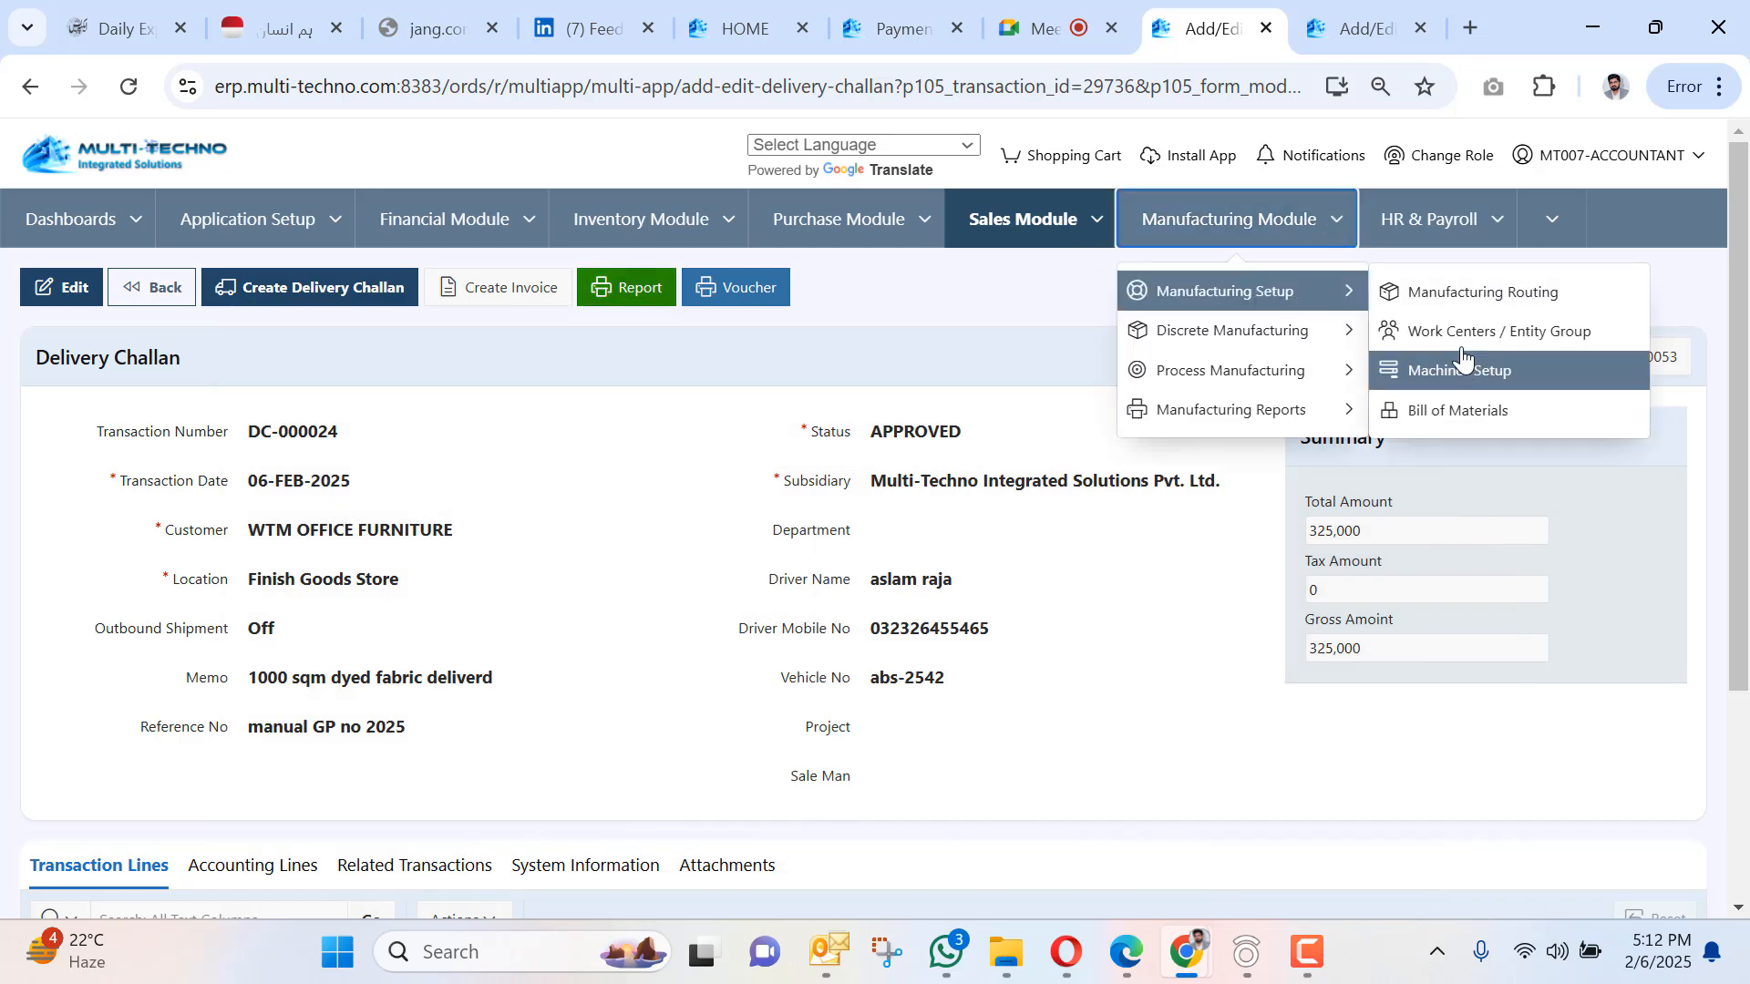
mouse_move(1285, 344)
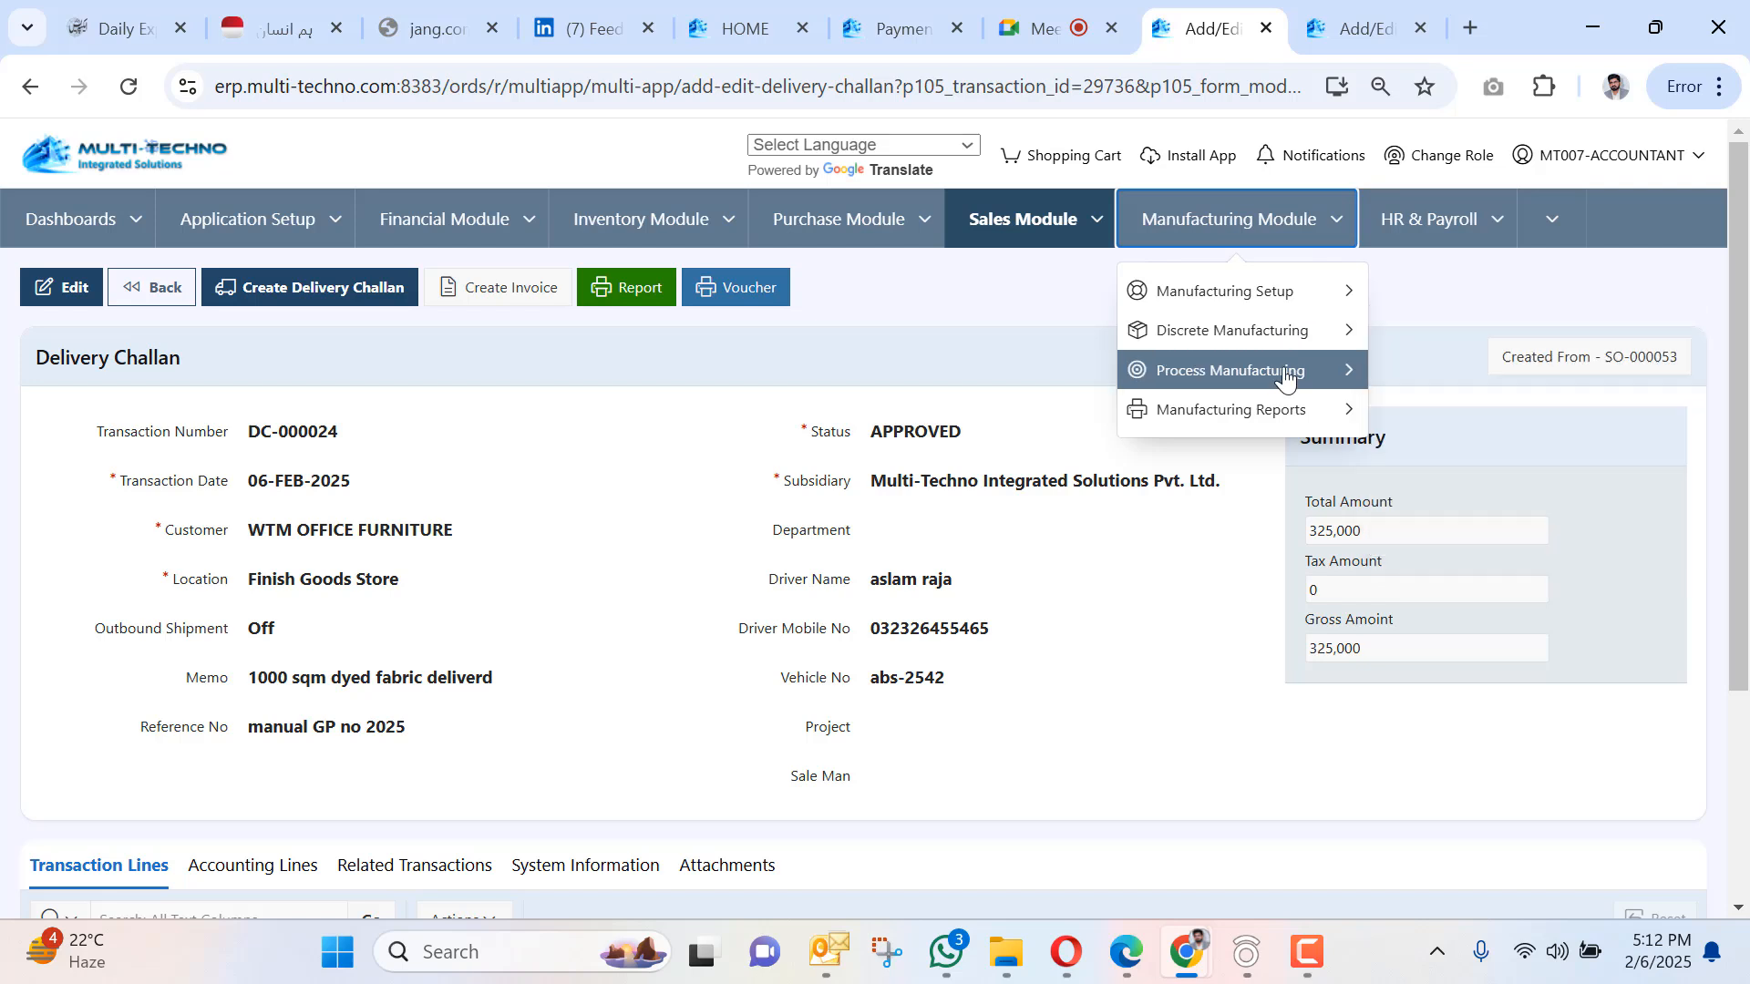
mouse_move(1285, 376)
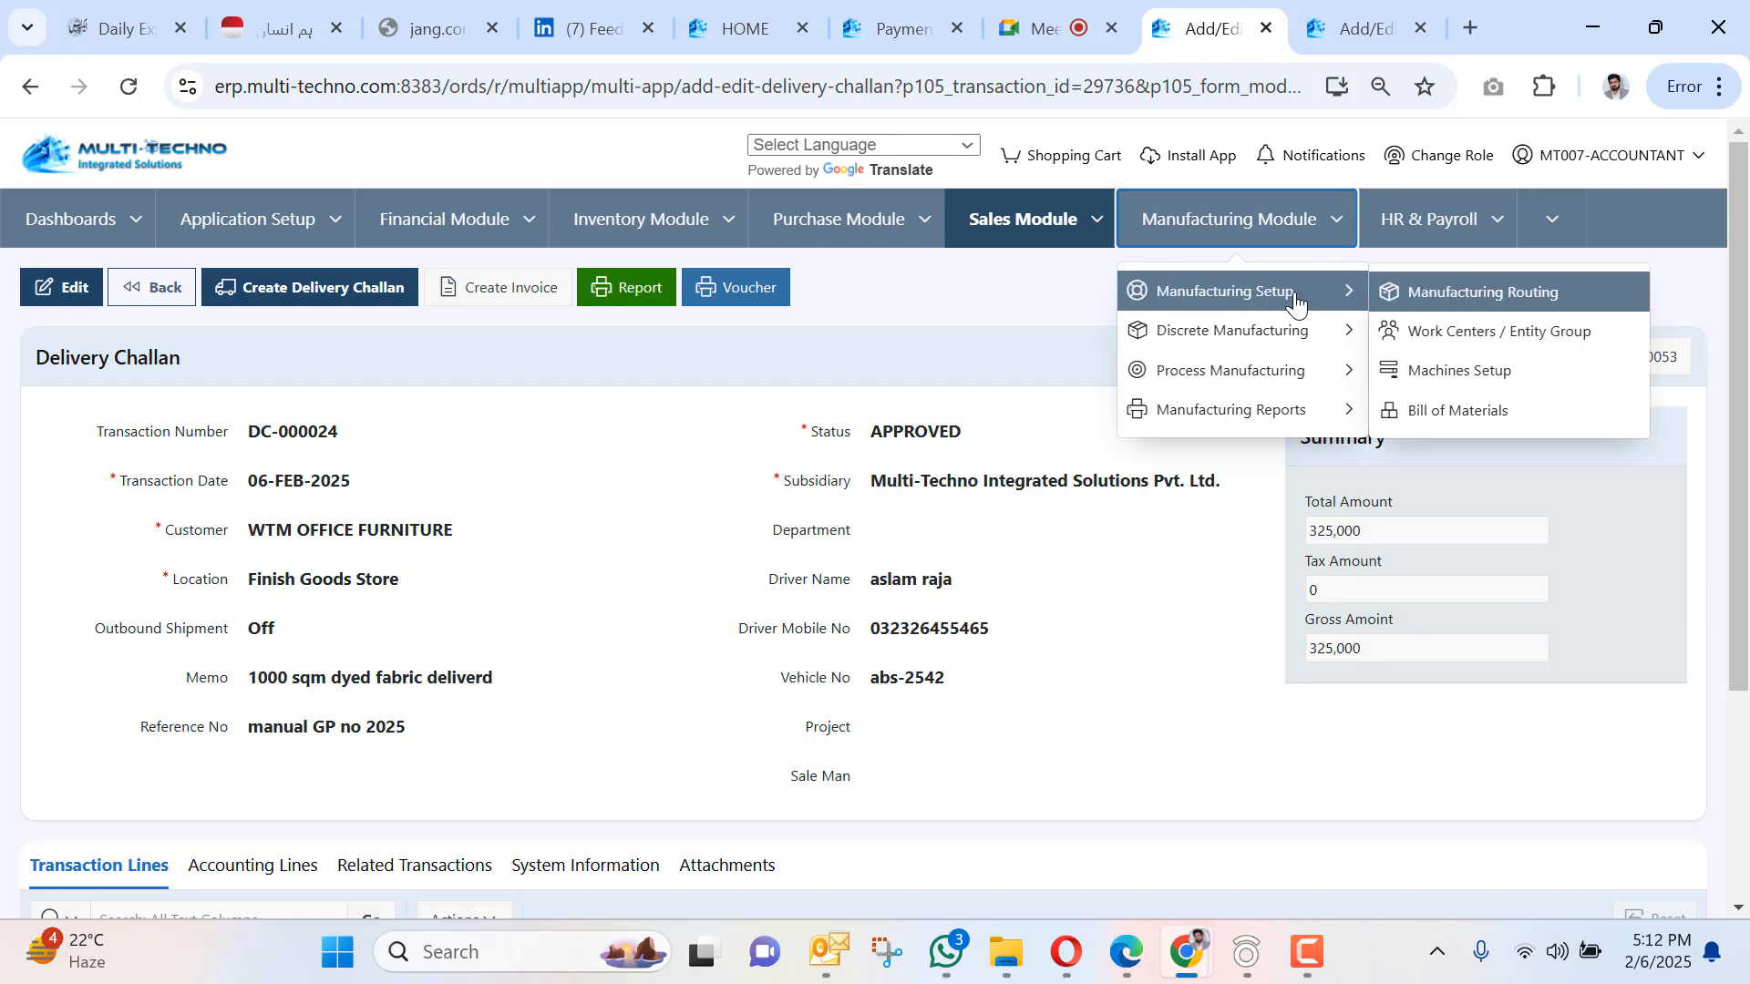
left_click(1461, 341)
left_click(965, 253)
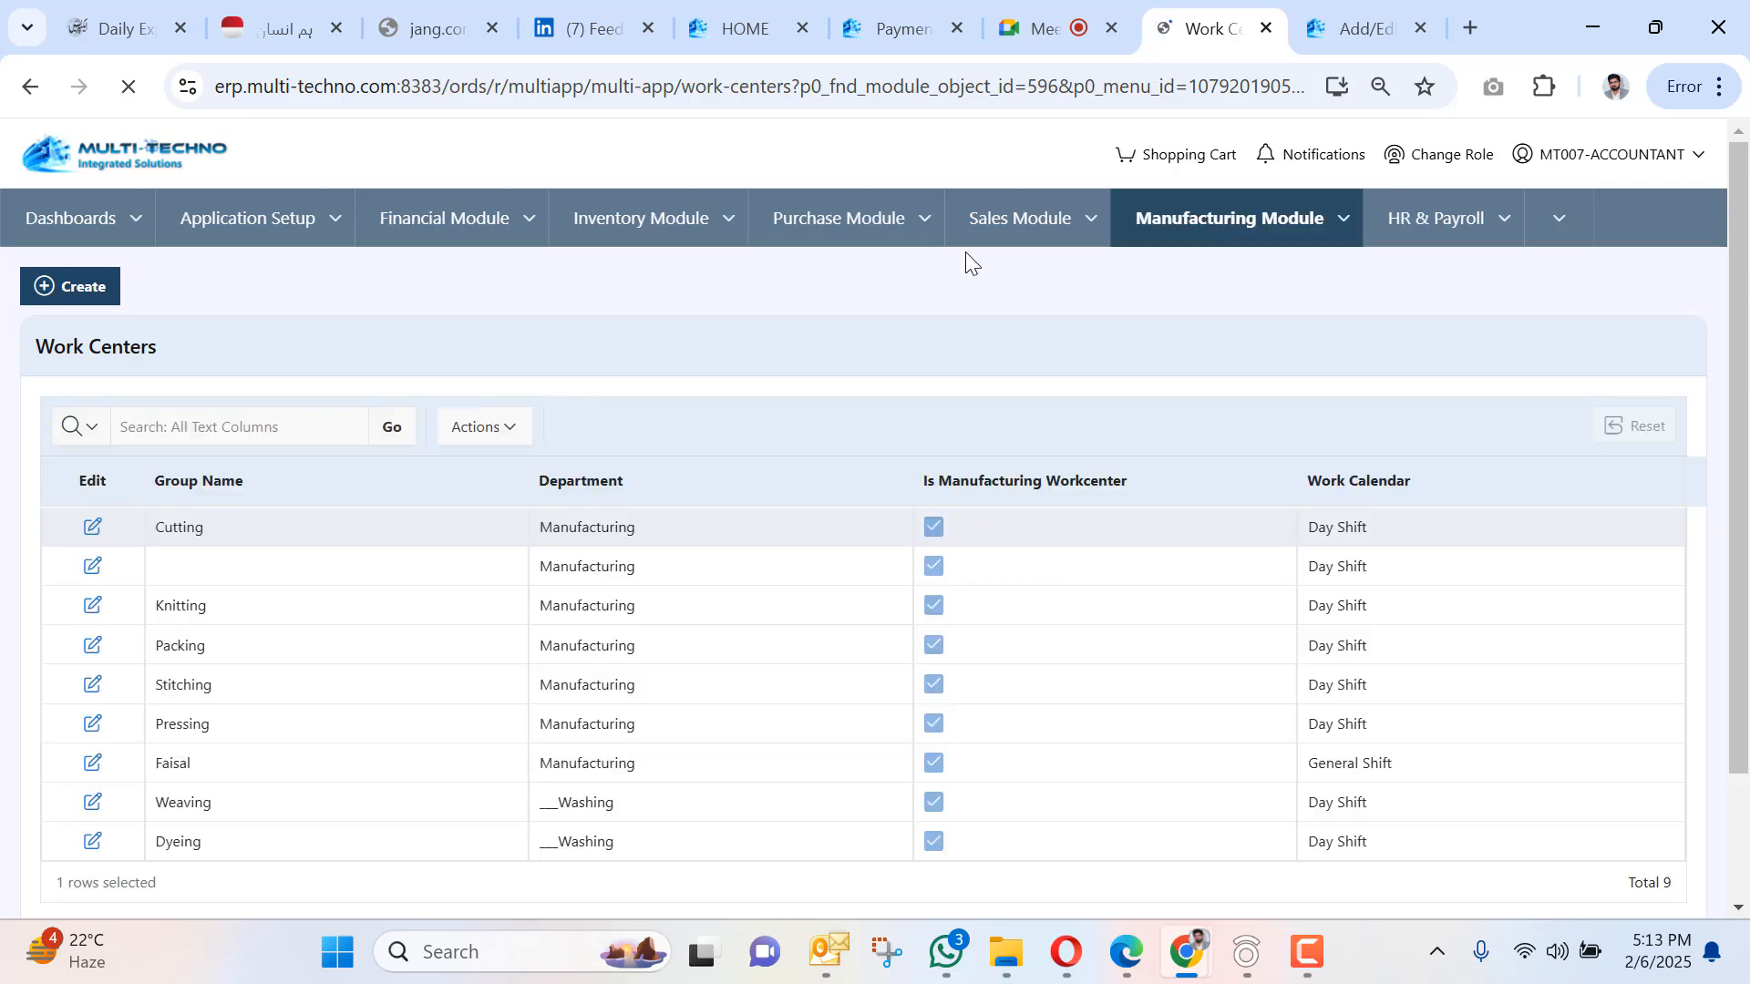
Open the Manufacturing Routing list showing the five routings.
scroll(707, 387, "down", 3)
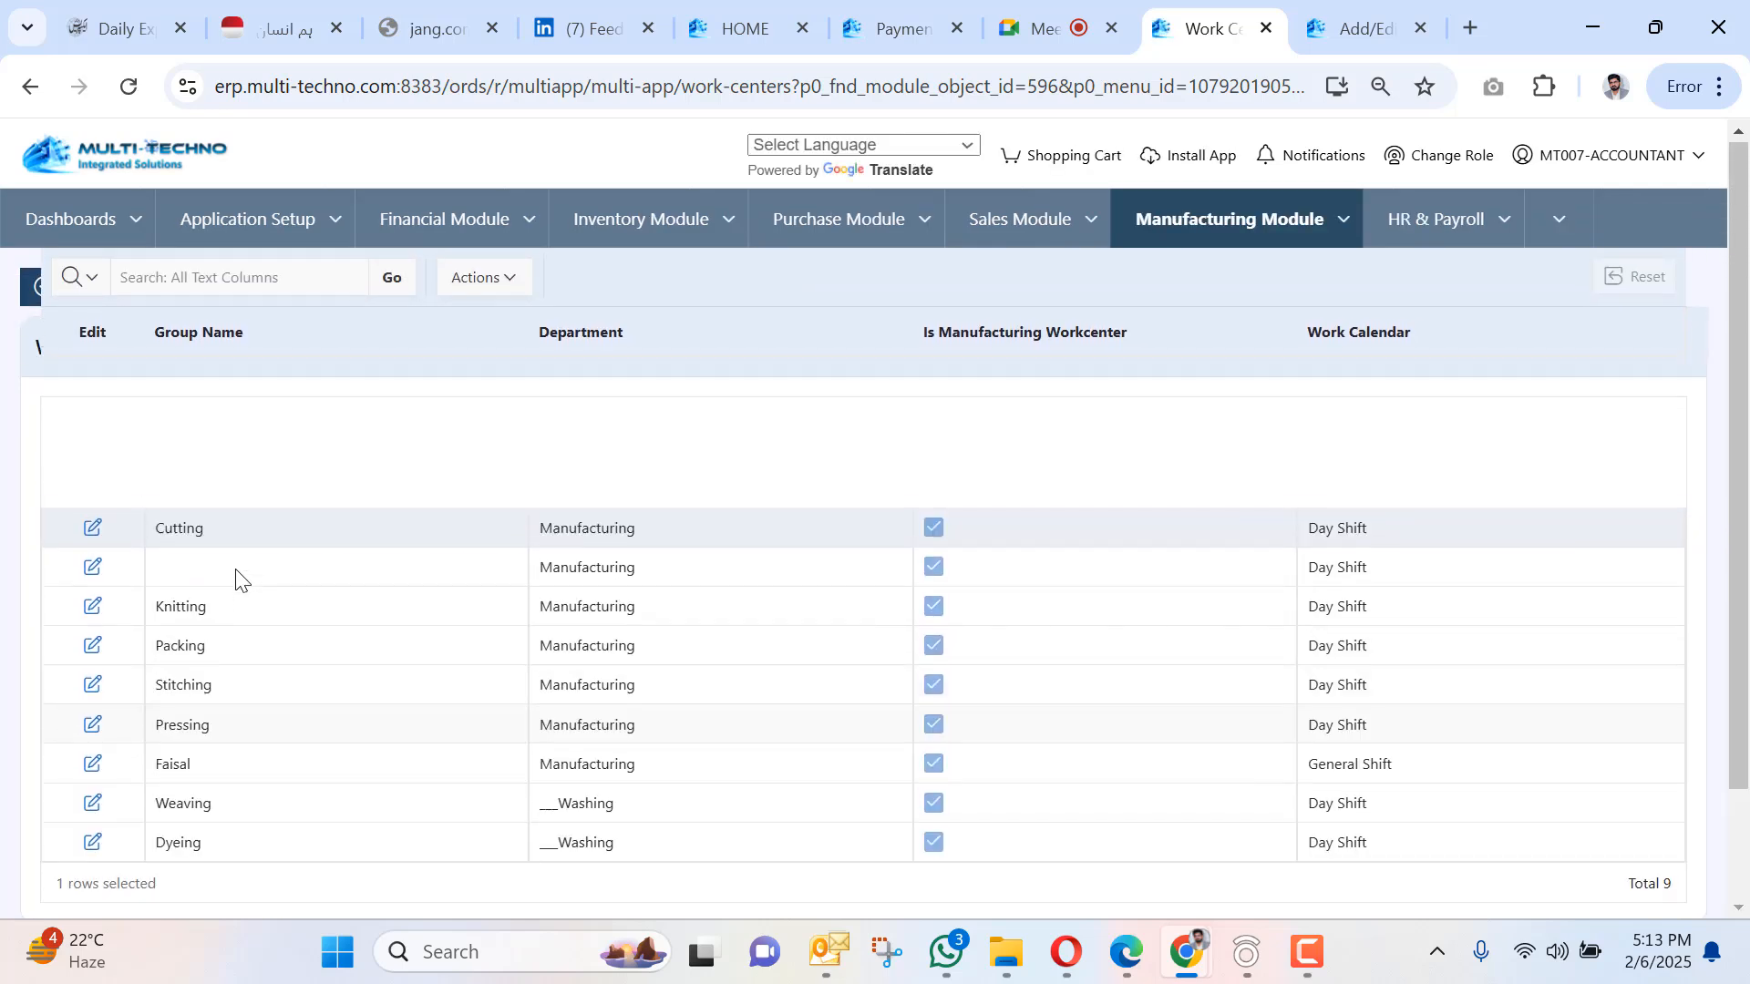
scroll(239, 576, "up", 2)
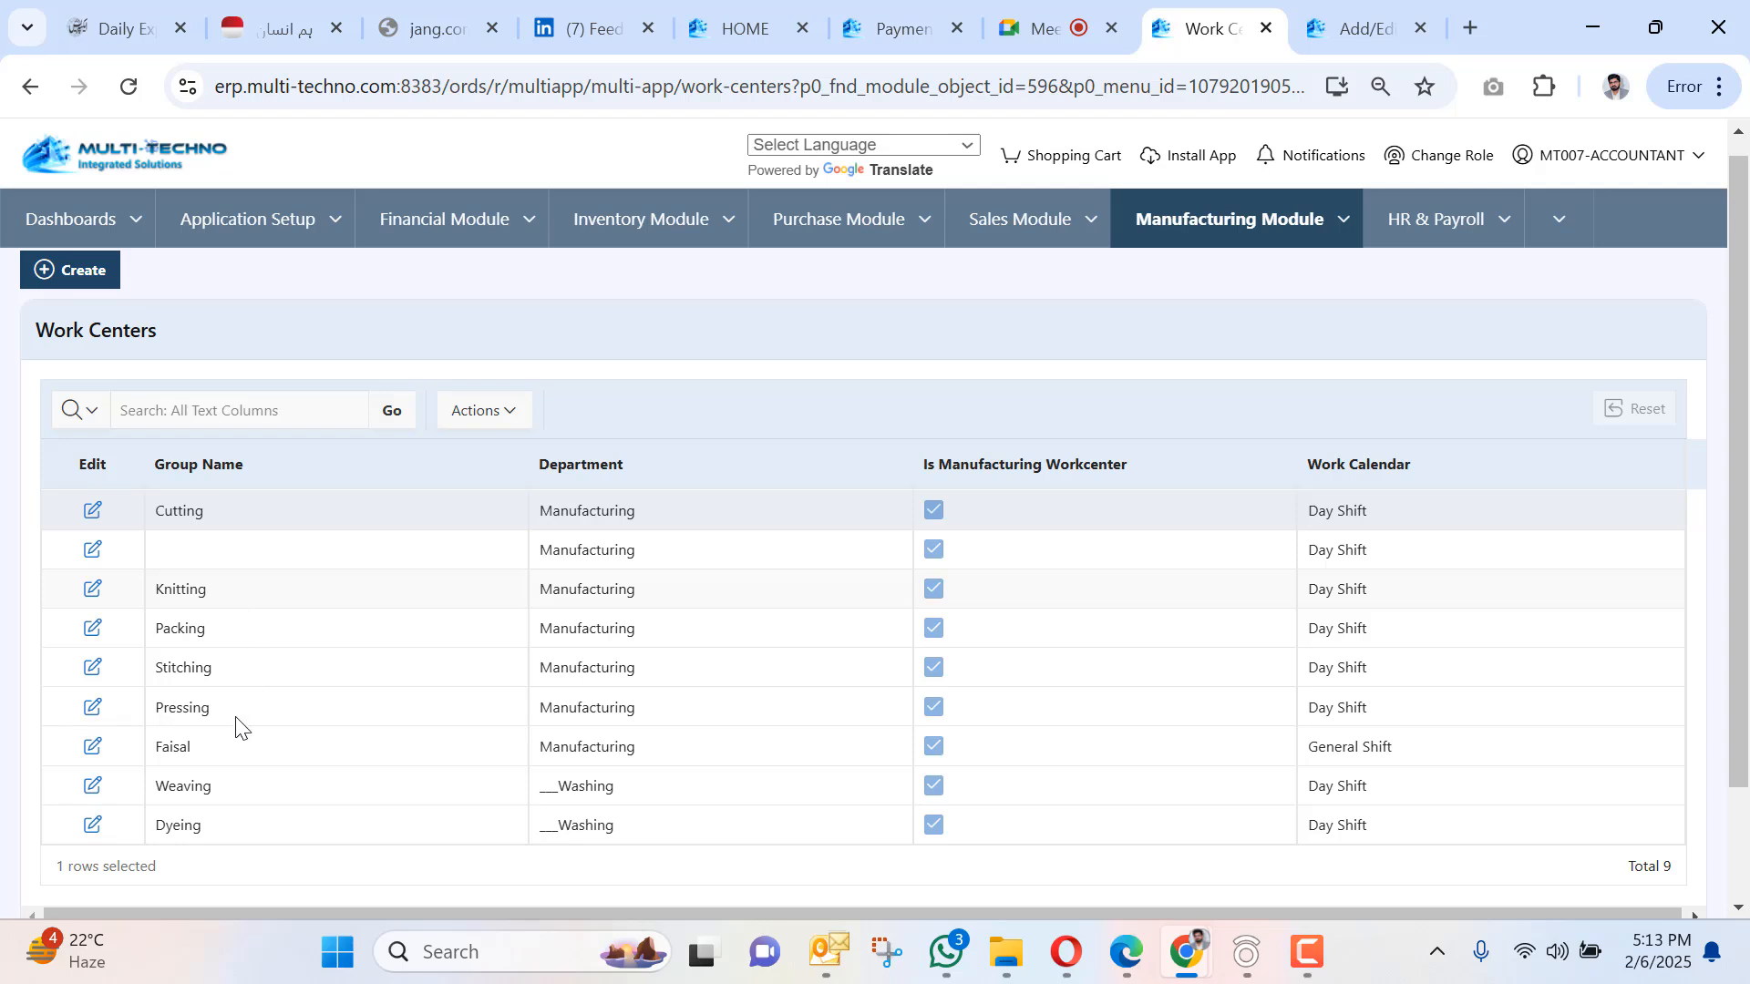
scroll(1181, 342, "up", 1)
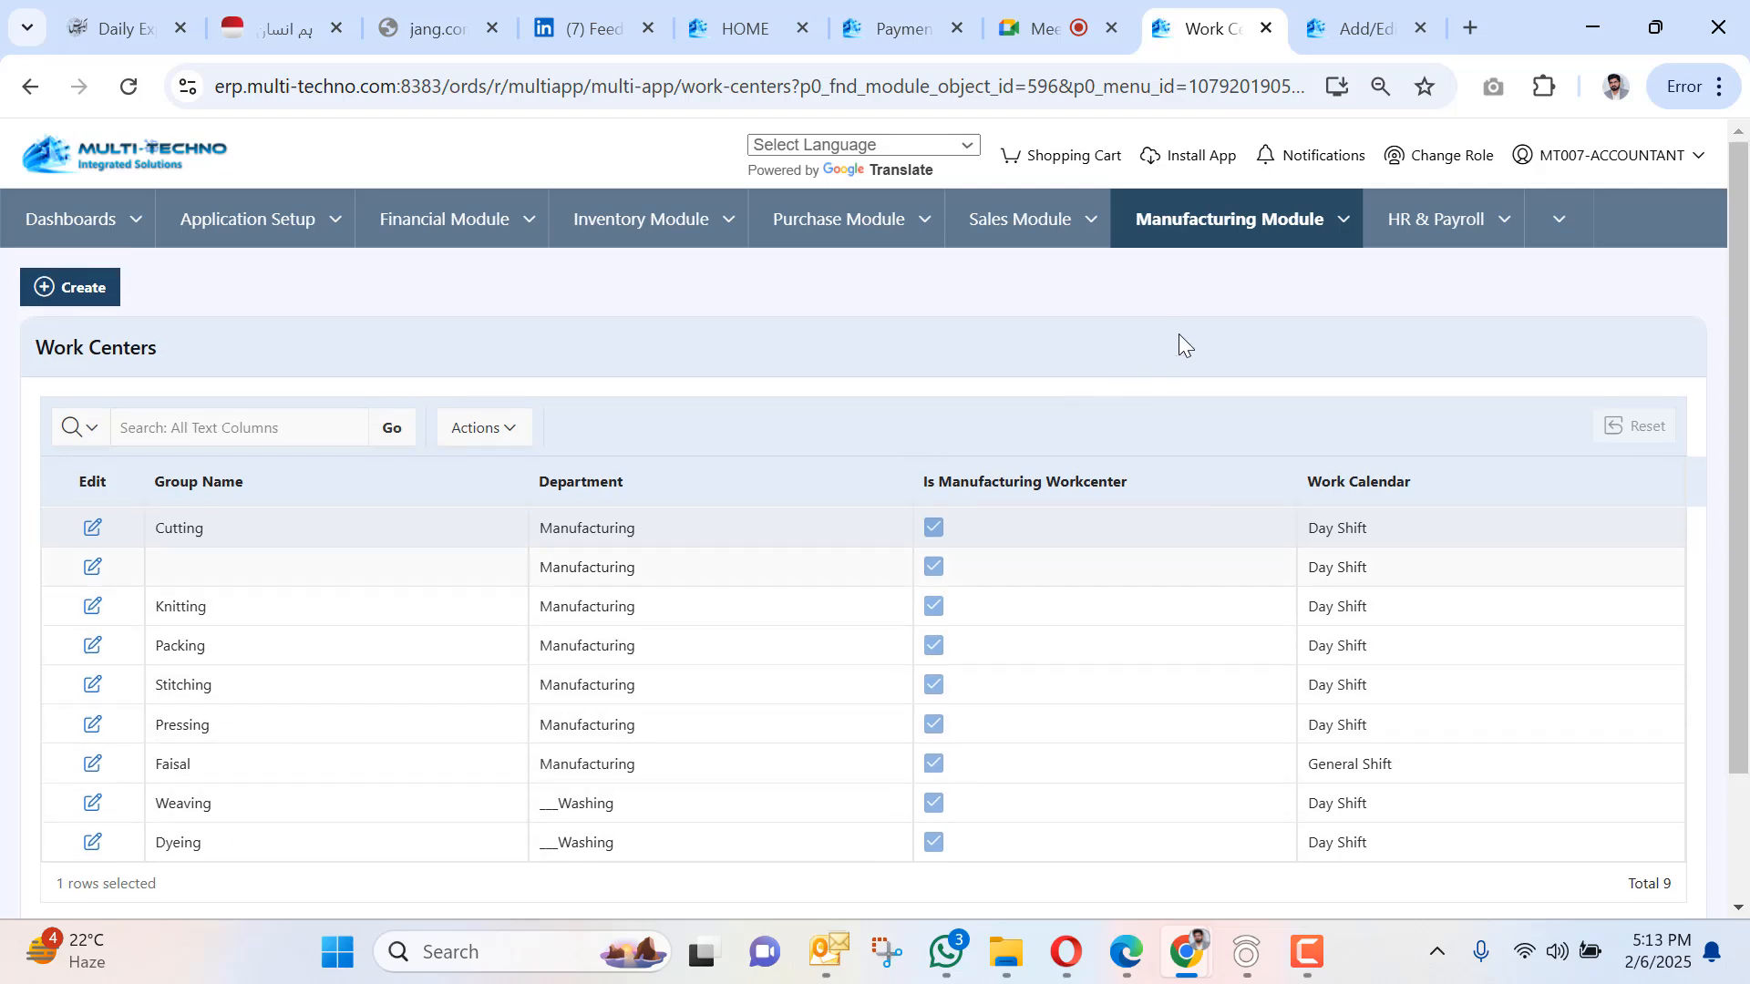
left_click(1336, 223)
mouse_move(1332, 290)
left_click(1418, 287)
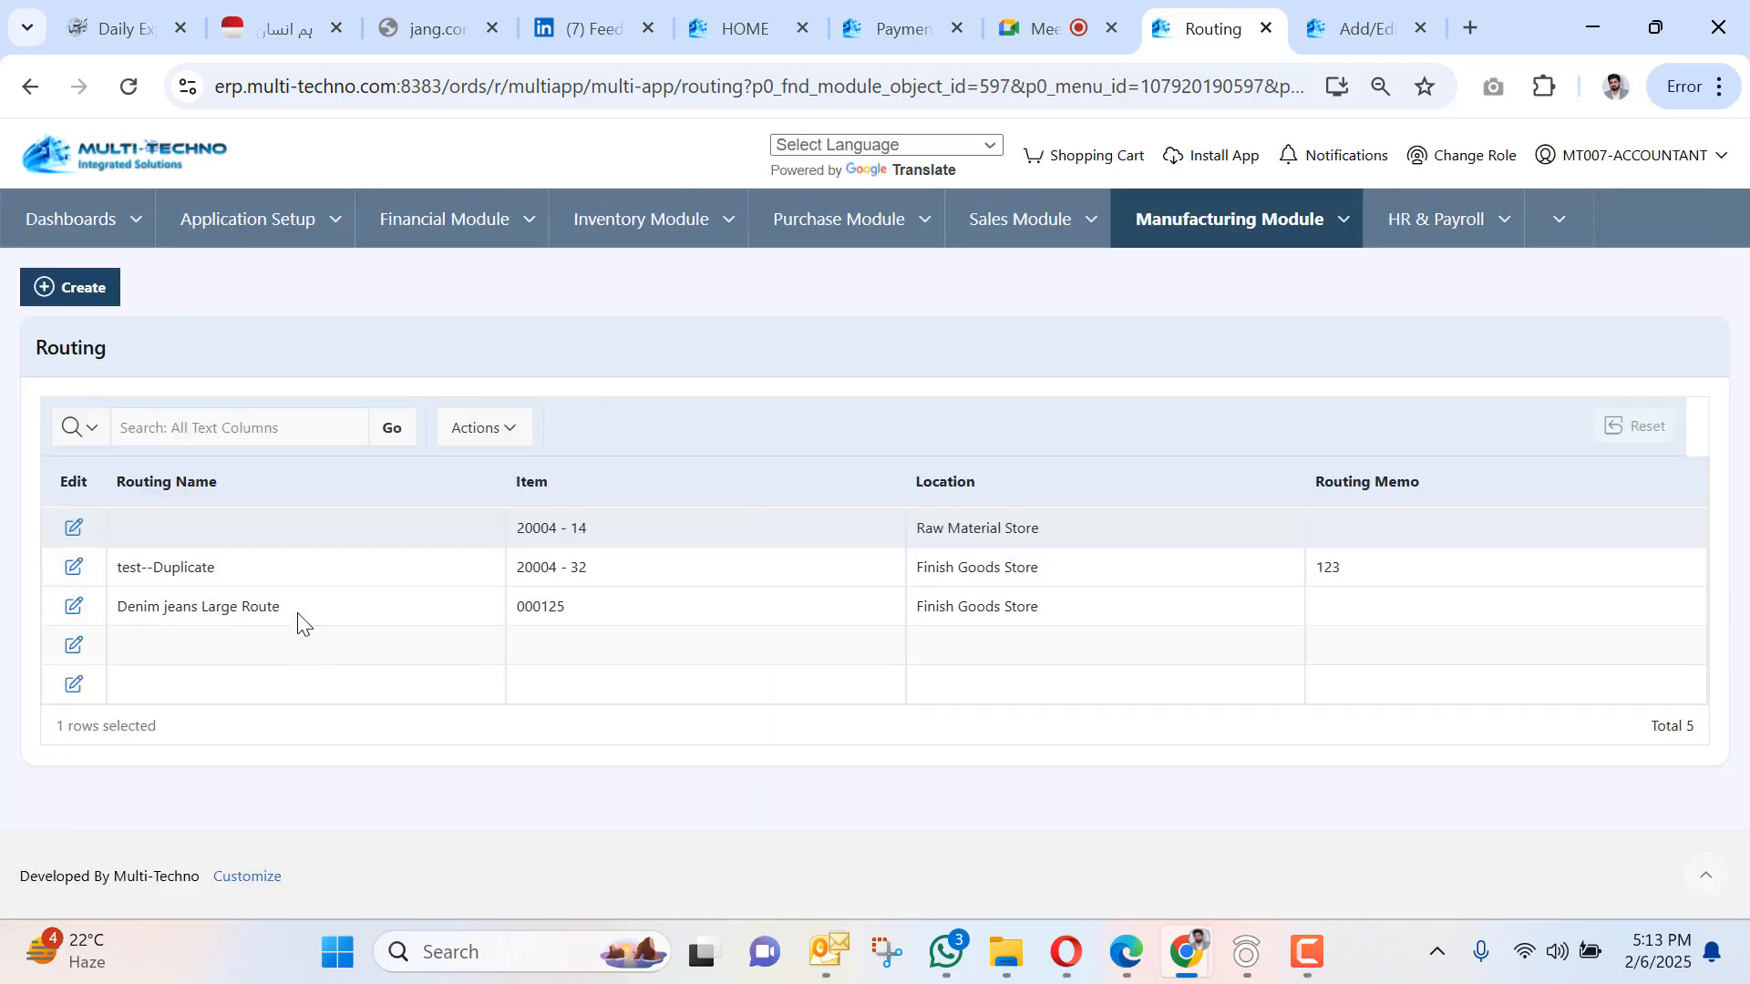
Open the Denim jeans Large Route for editing and review its routing steps.
left_click(301, 608)
left_click(75, 617)
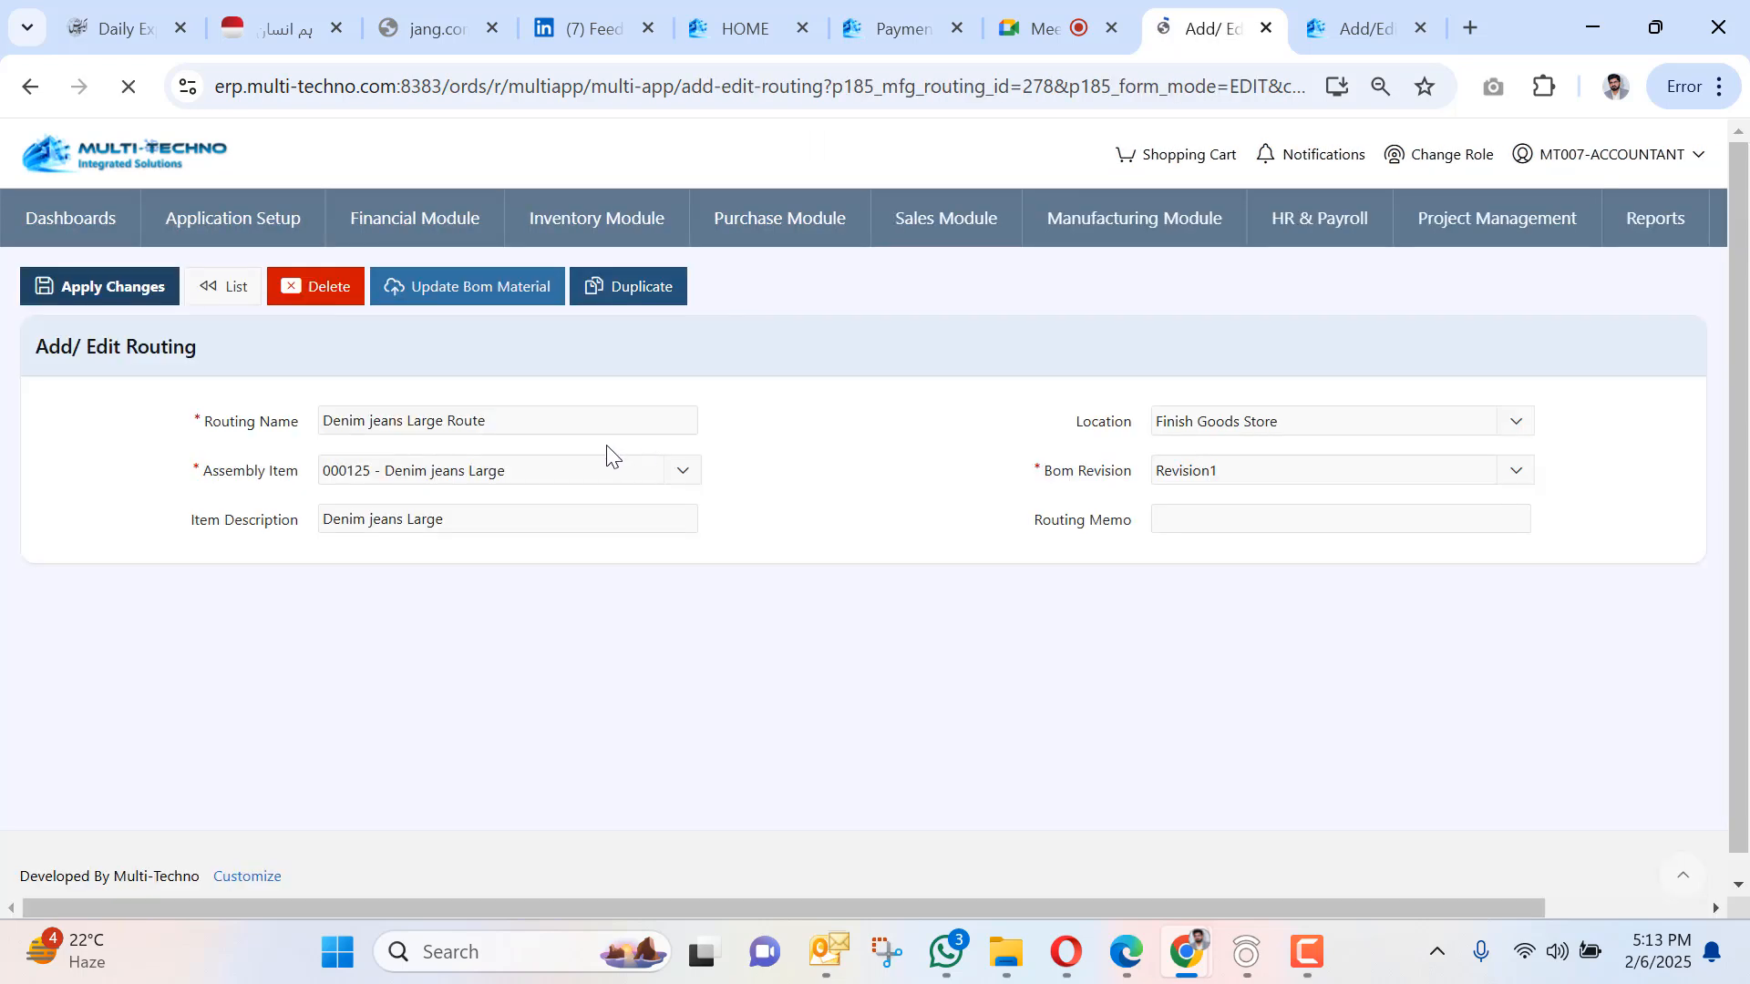
scroll(349, 583, "down", 2)
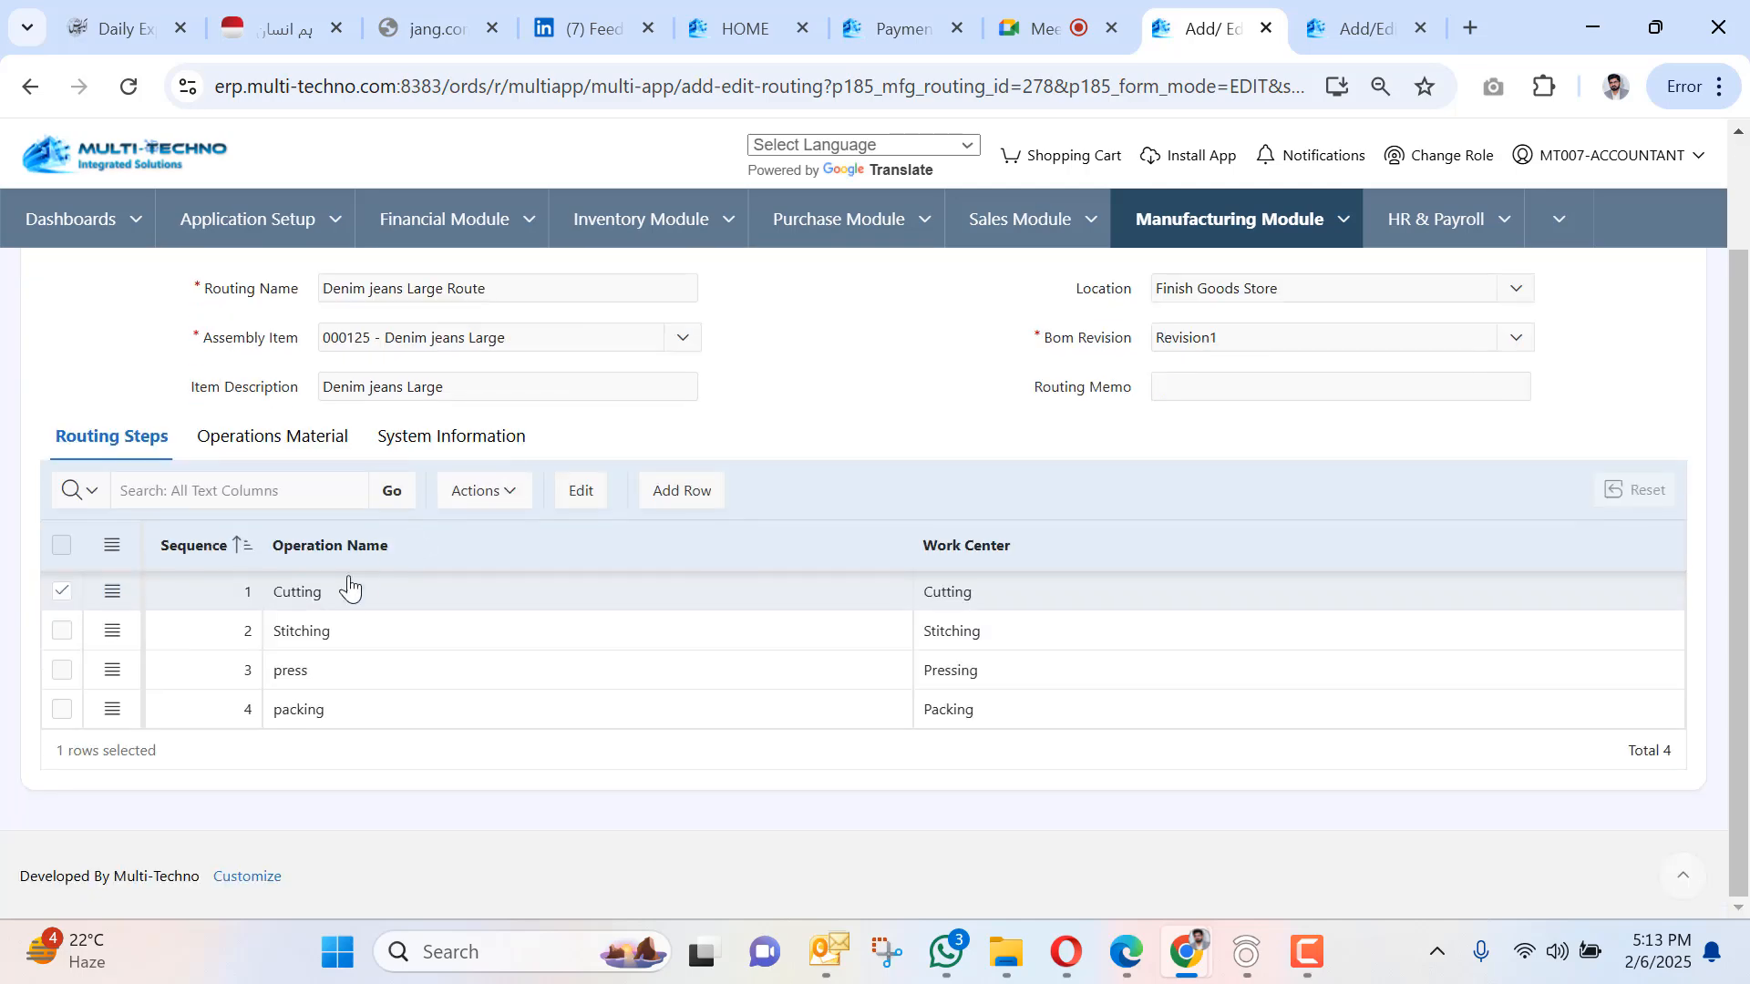
scroll(328, 684, "up", 2)
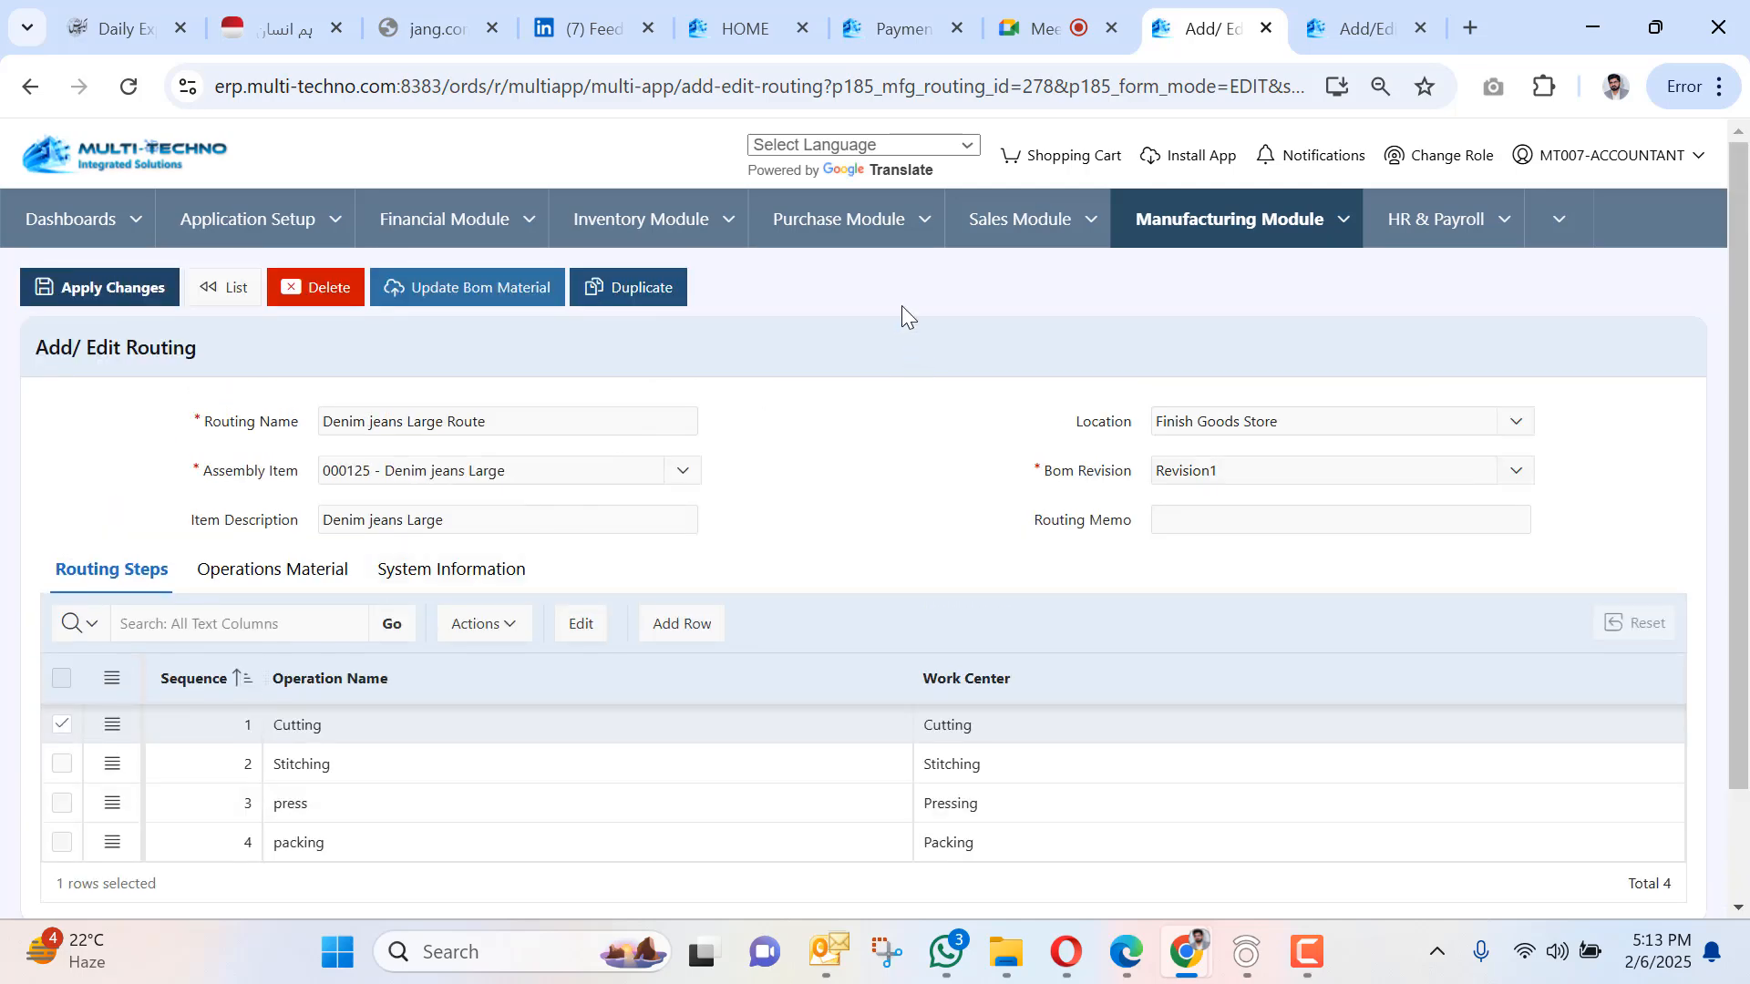
Return to the routing list, then open the Work Centers list.
left_click(1342, 219)
mouse_move(1340, 291)
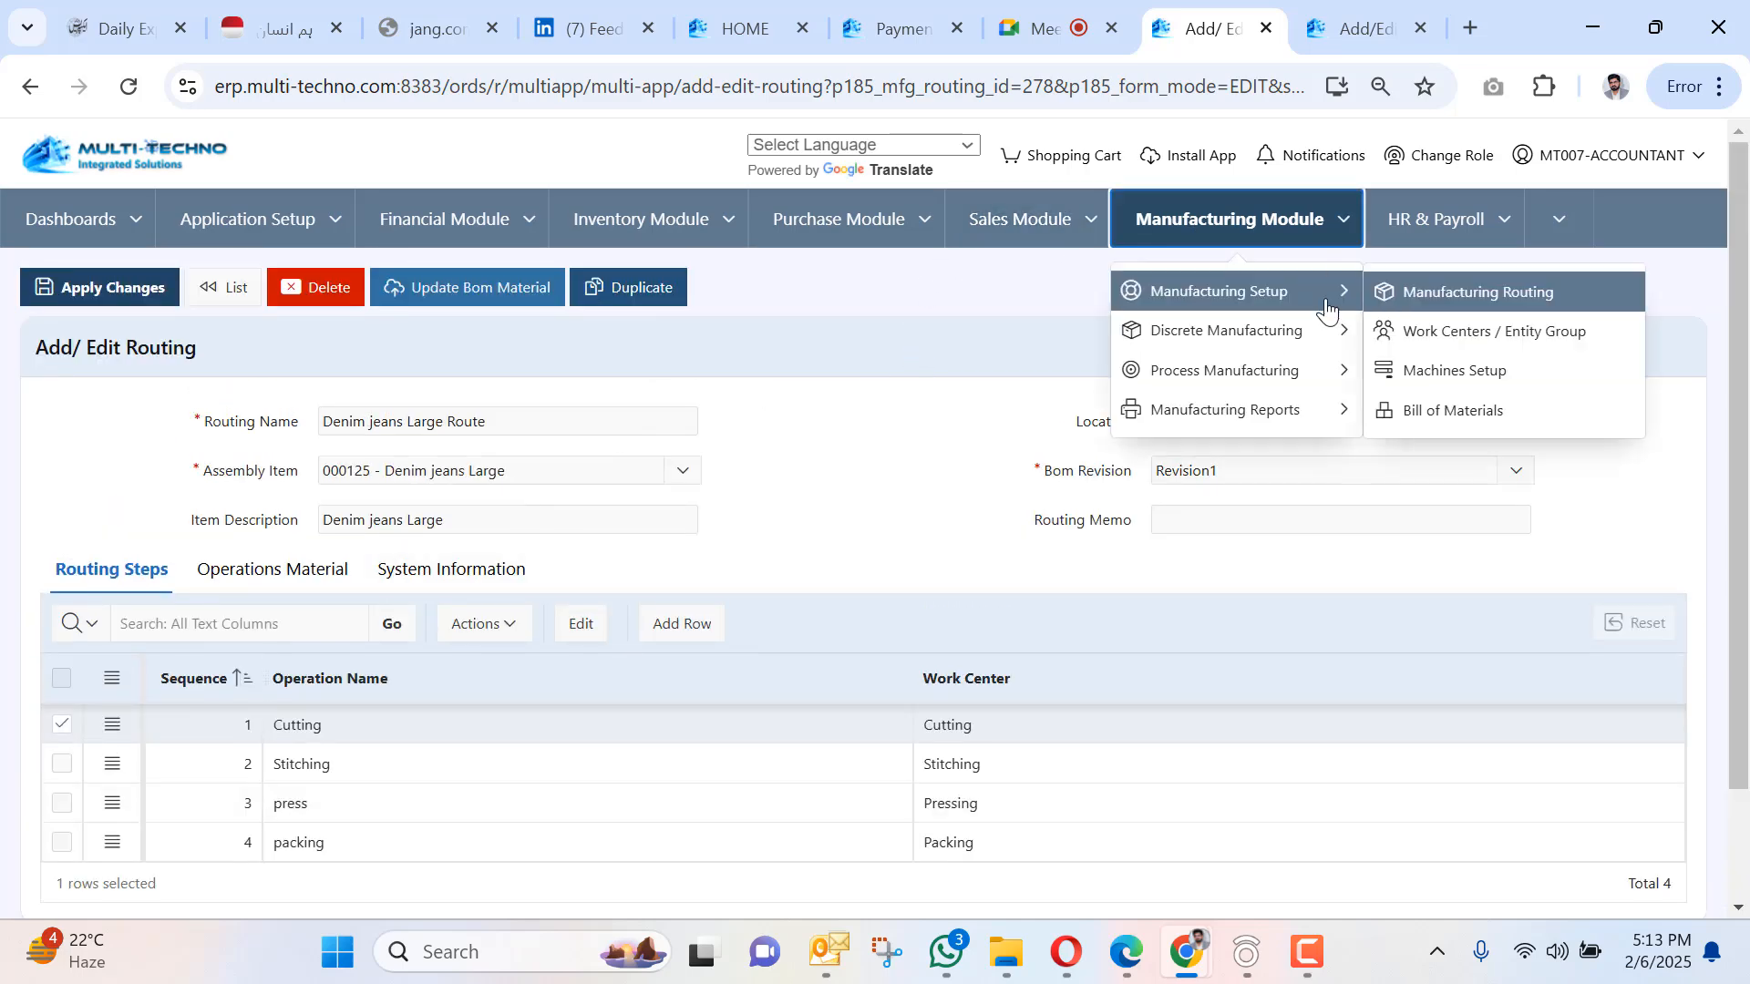
left_click(1486, 301)
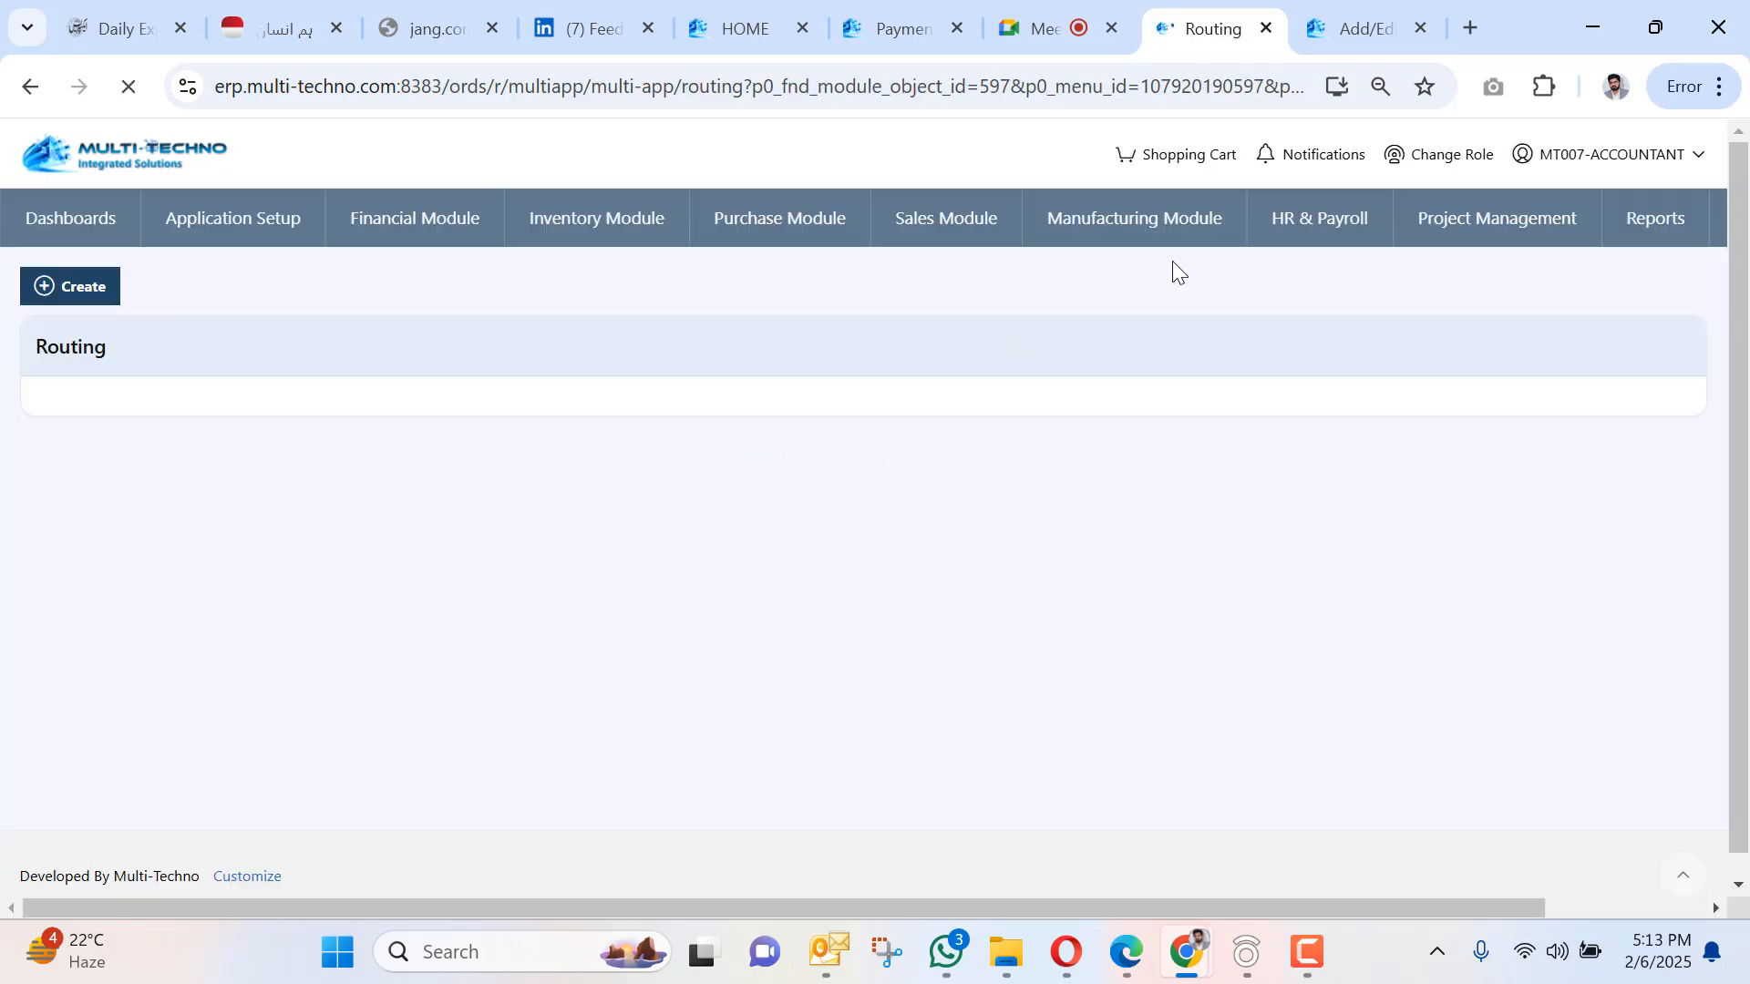
left_click(1340, 221)
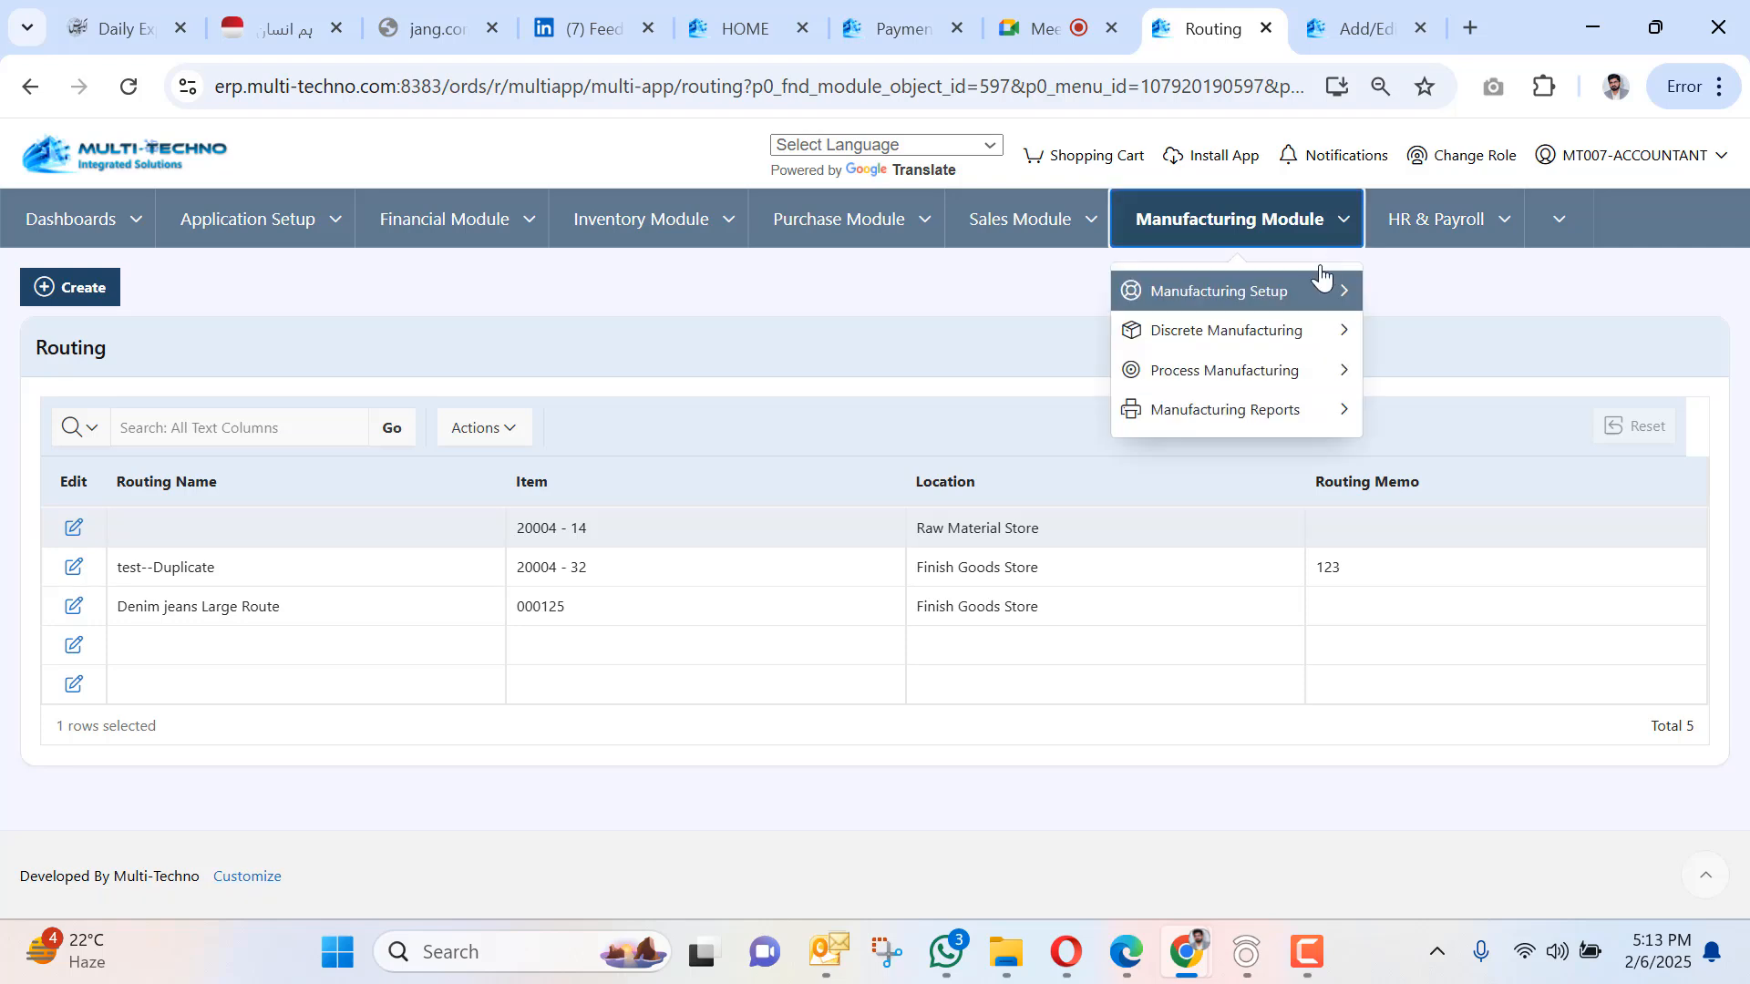
mouse_move(1314, 292)
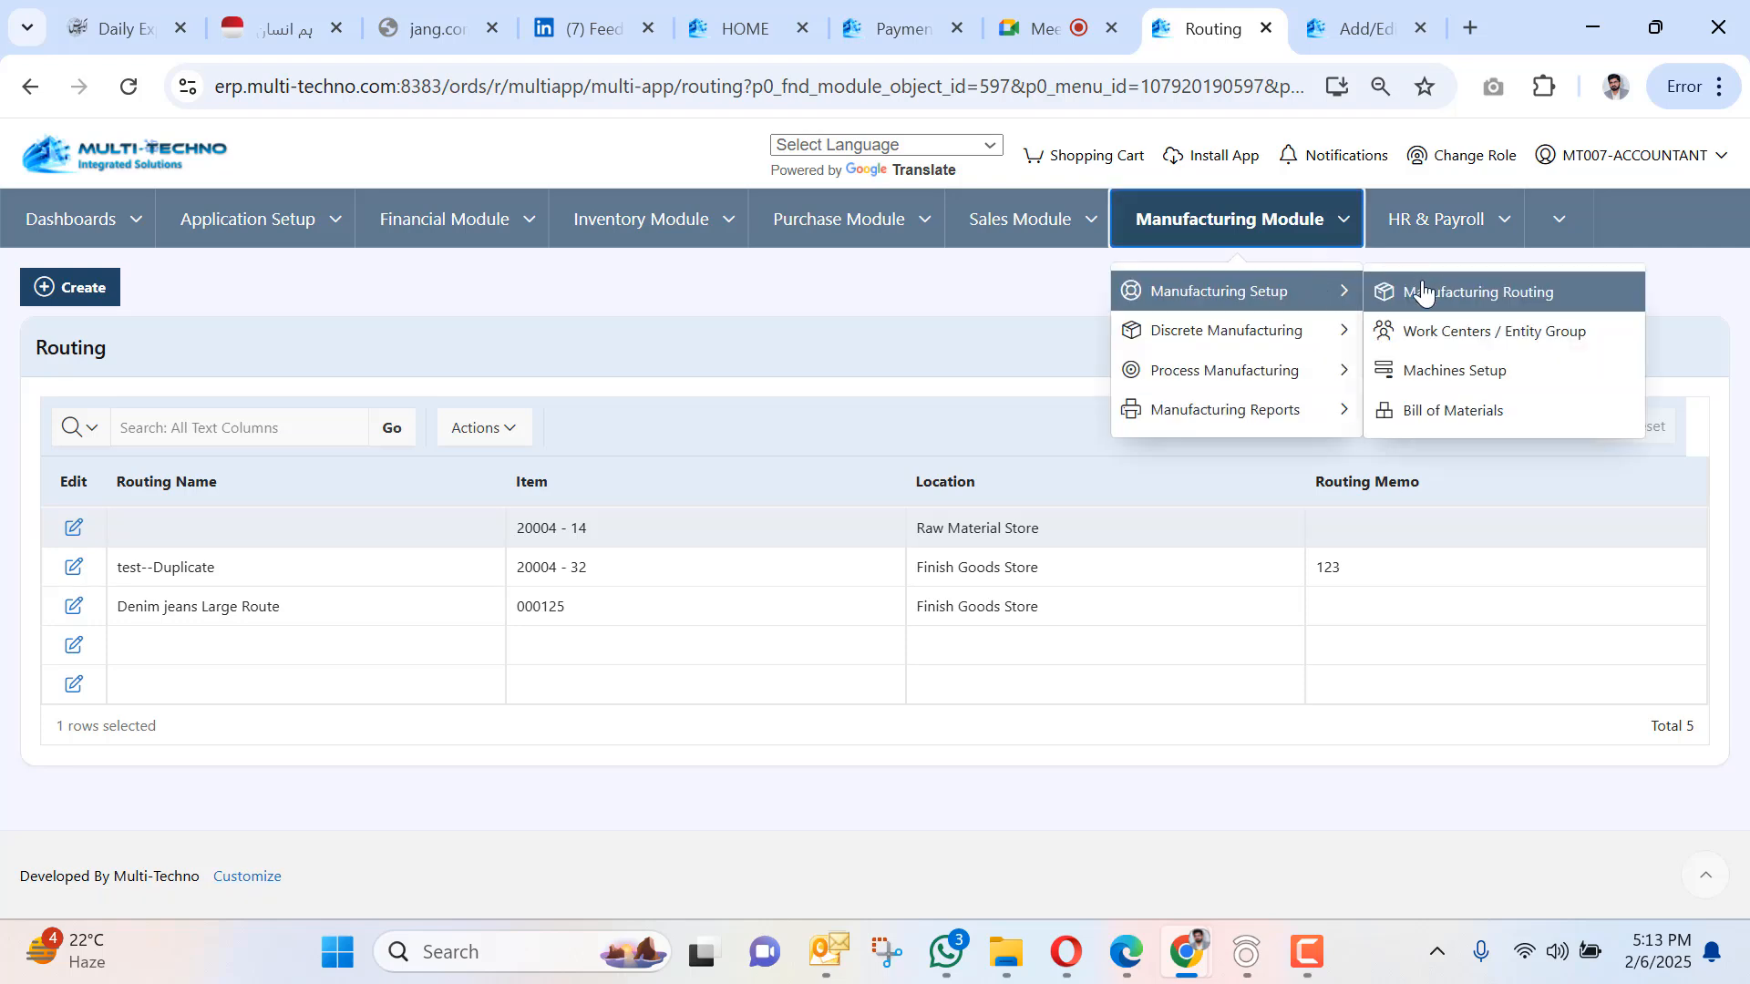
left_click(1434, 342)
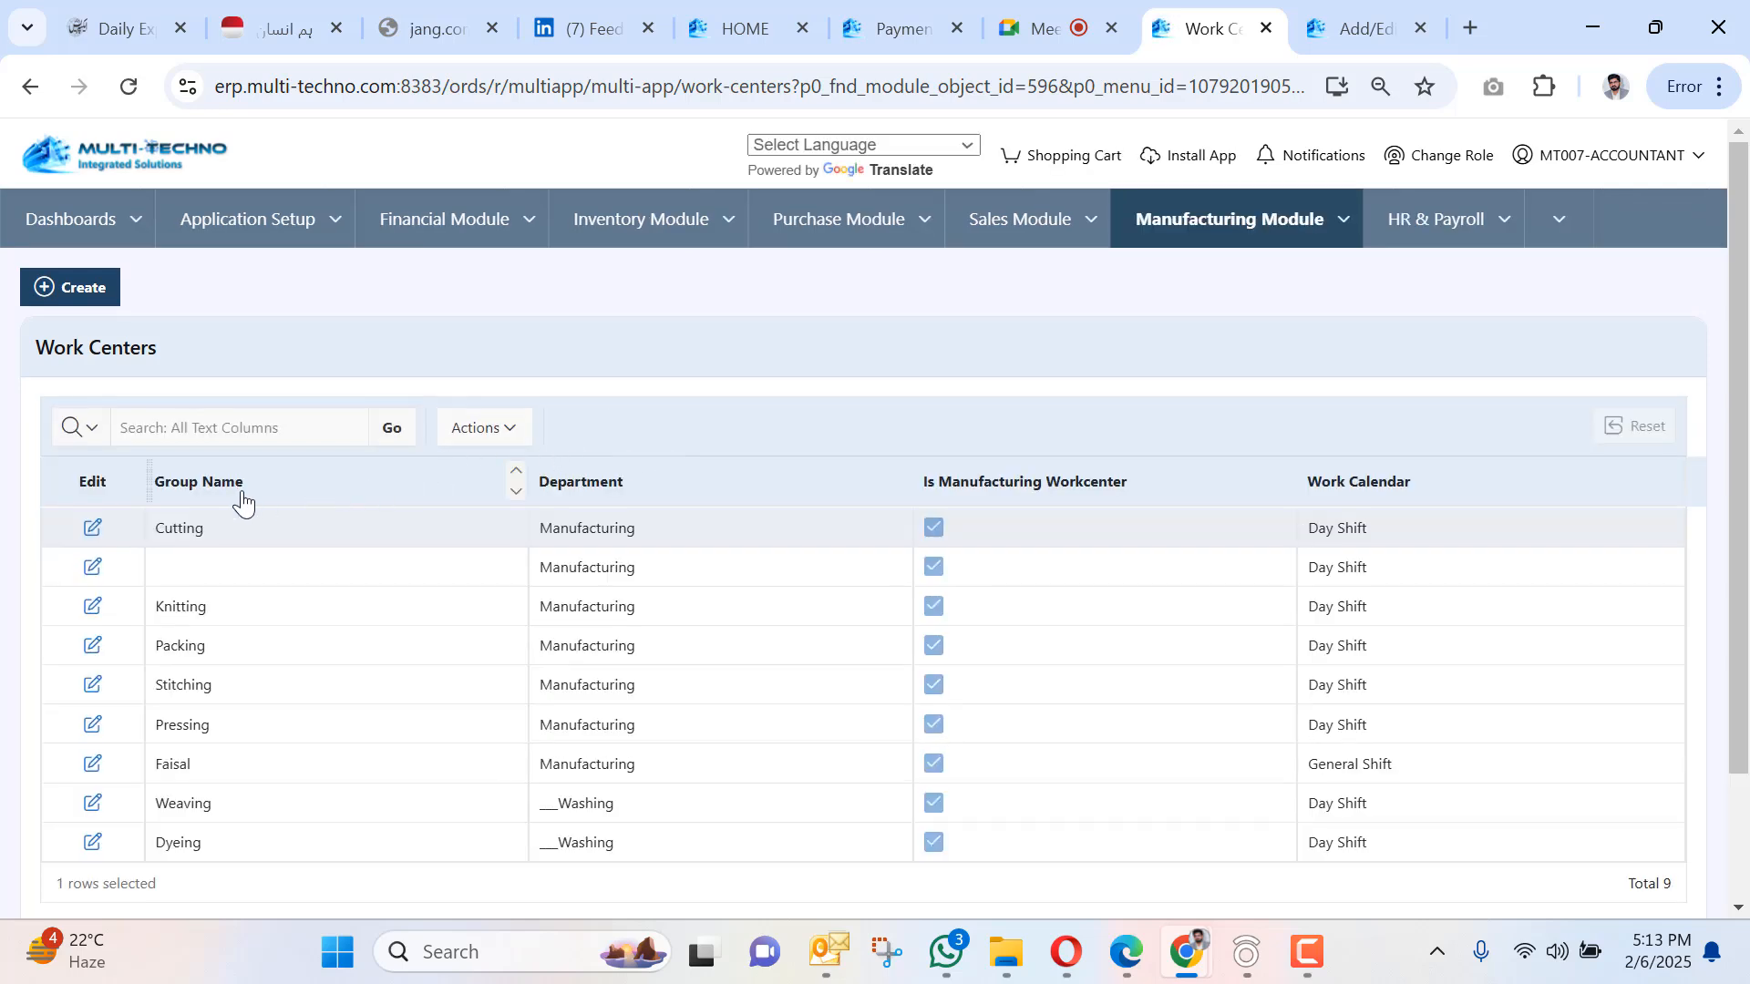
Name the unnamed work center Warping; saving fails with ORA-00001, so go back.
left_click(175, 569)
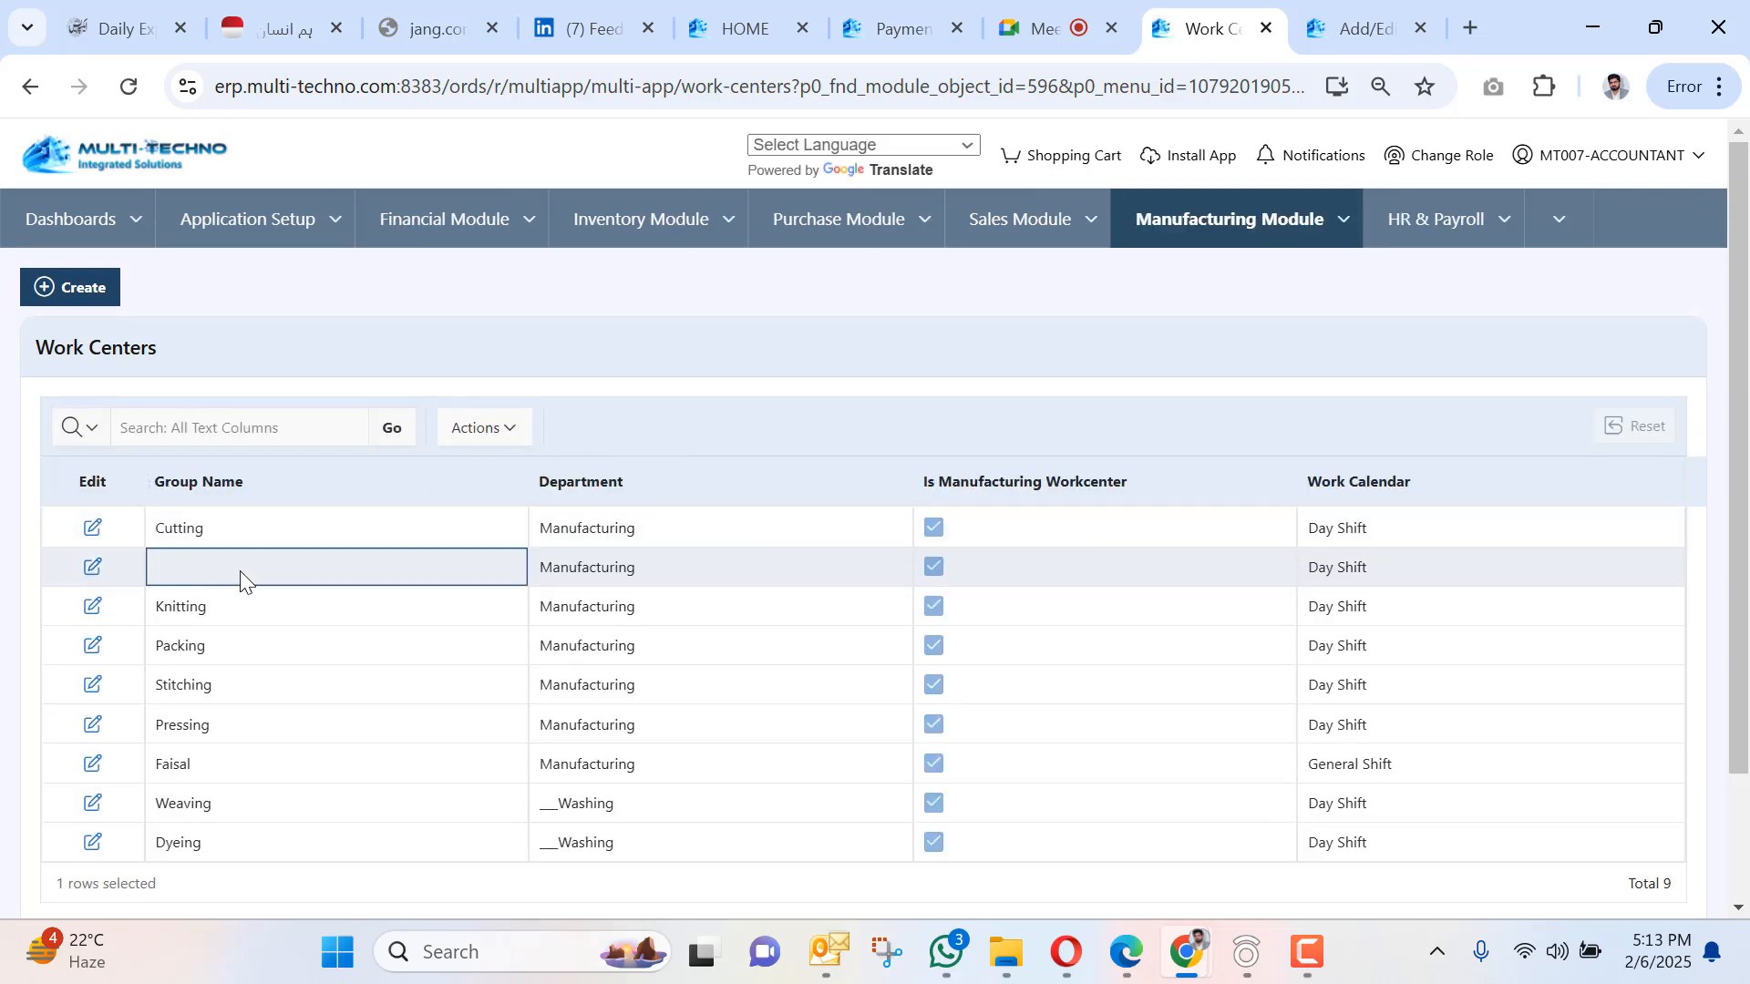
left_click(93, 568)
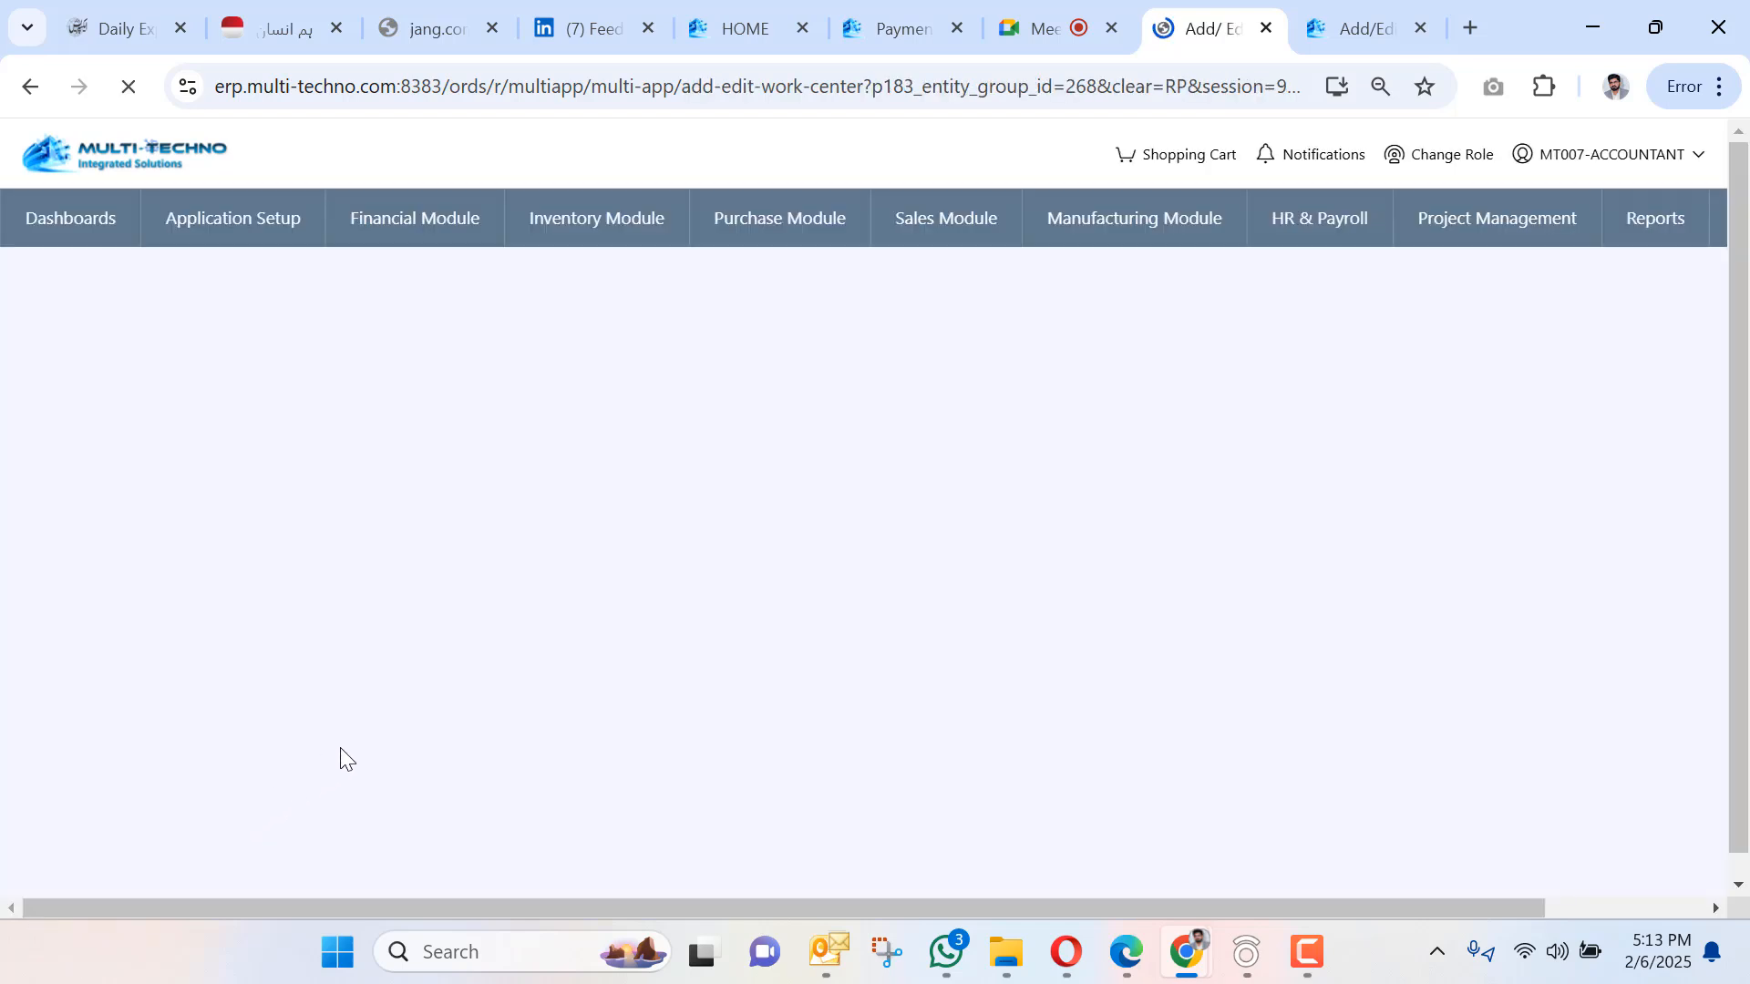
left_click(399, 434)
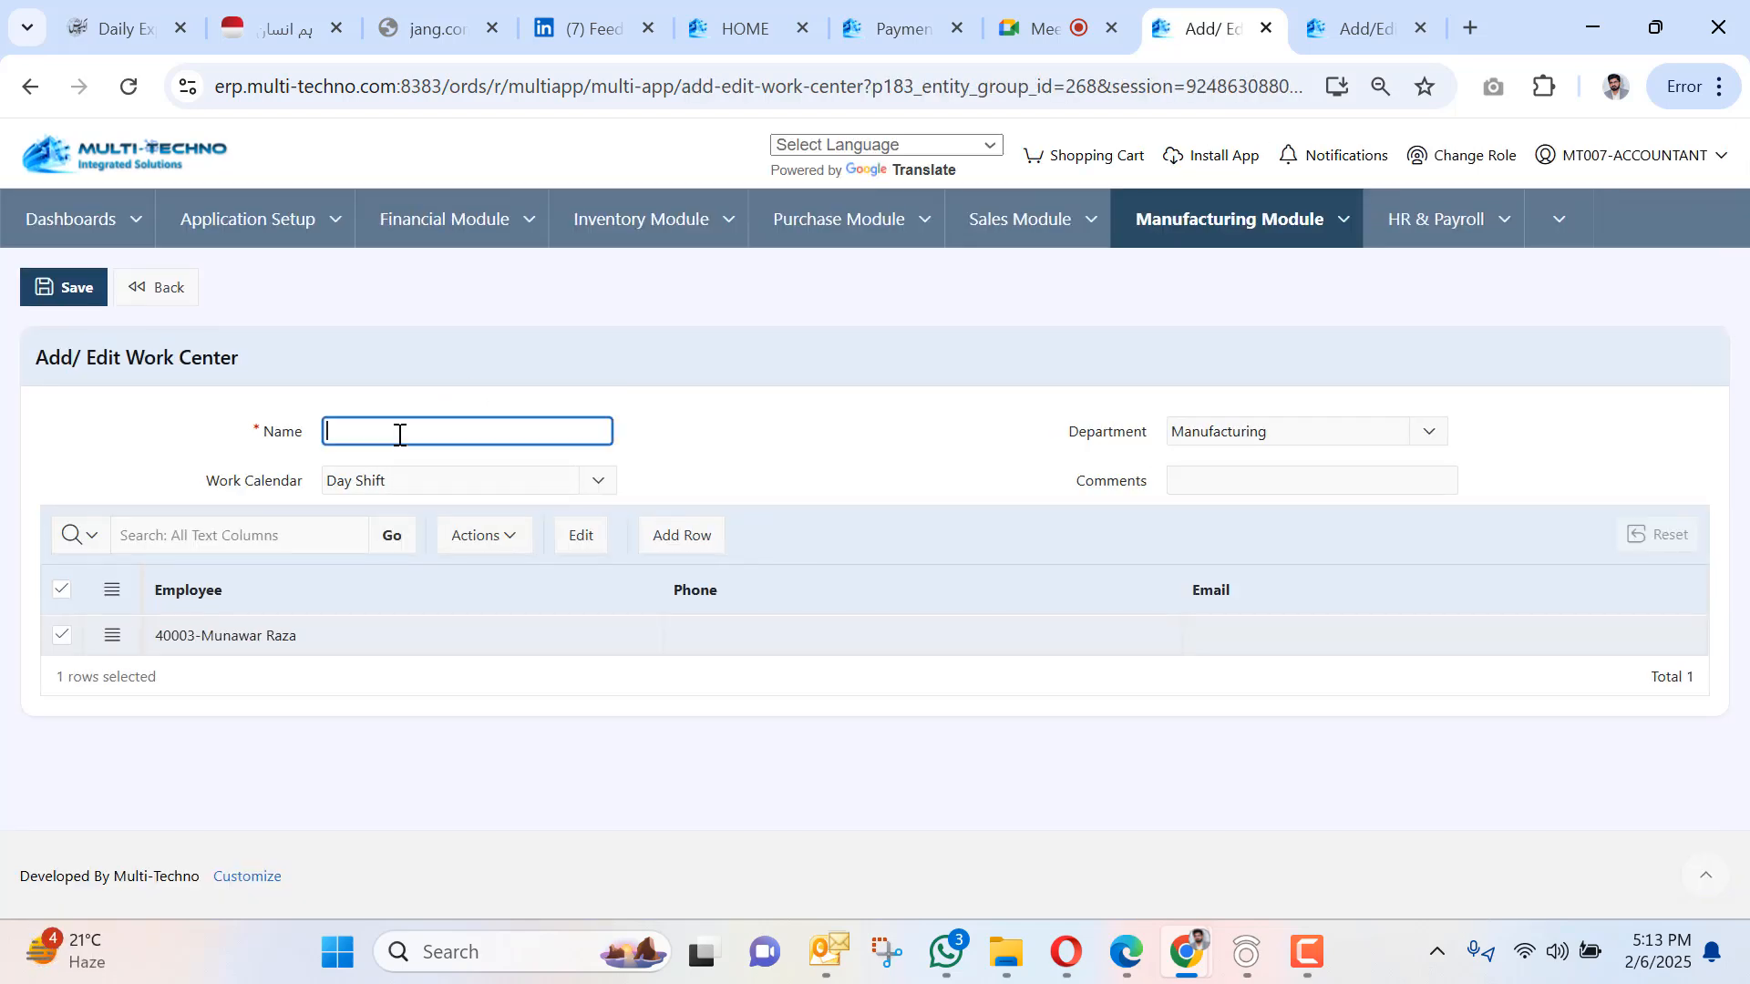
type("Warping")
left_click(71, 288)
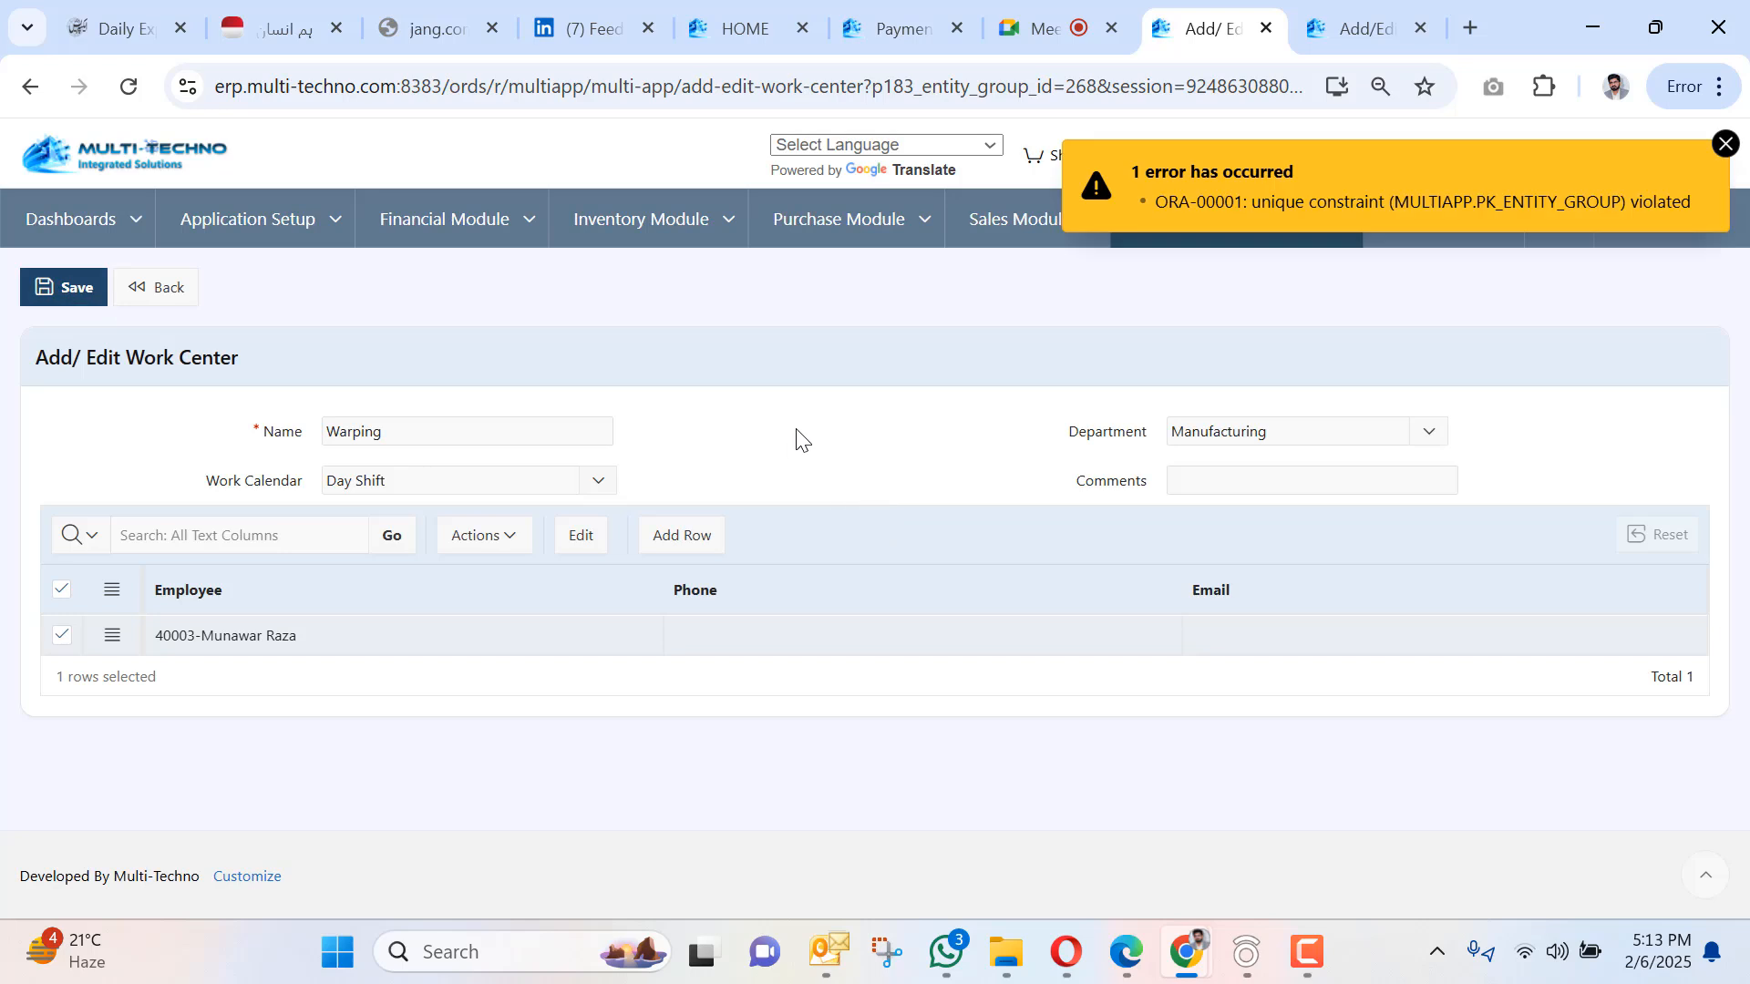
left_click(160, 290)
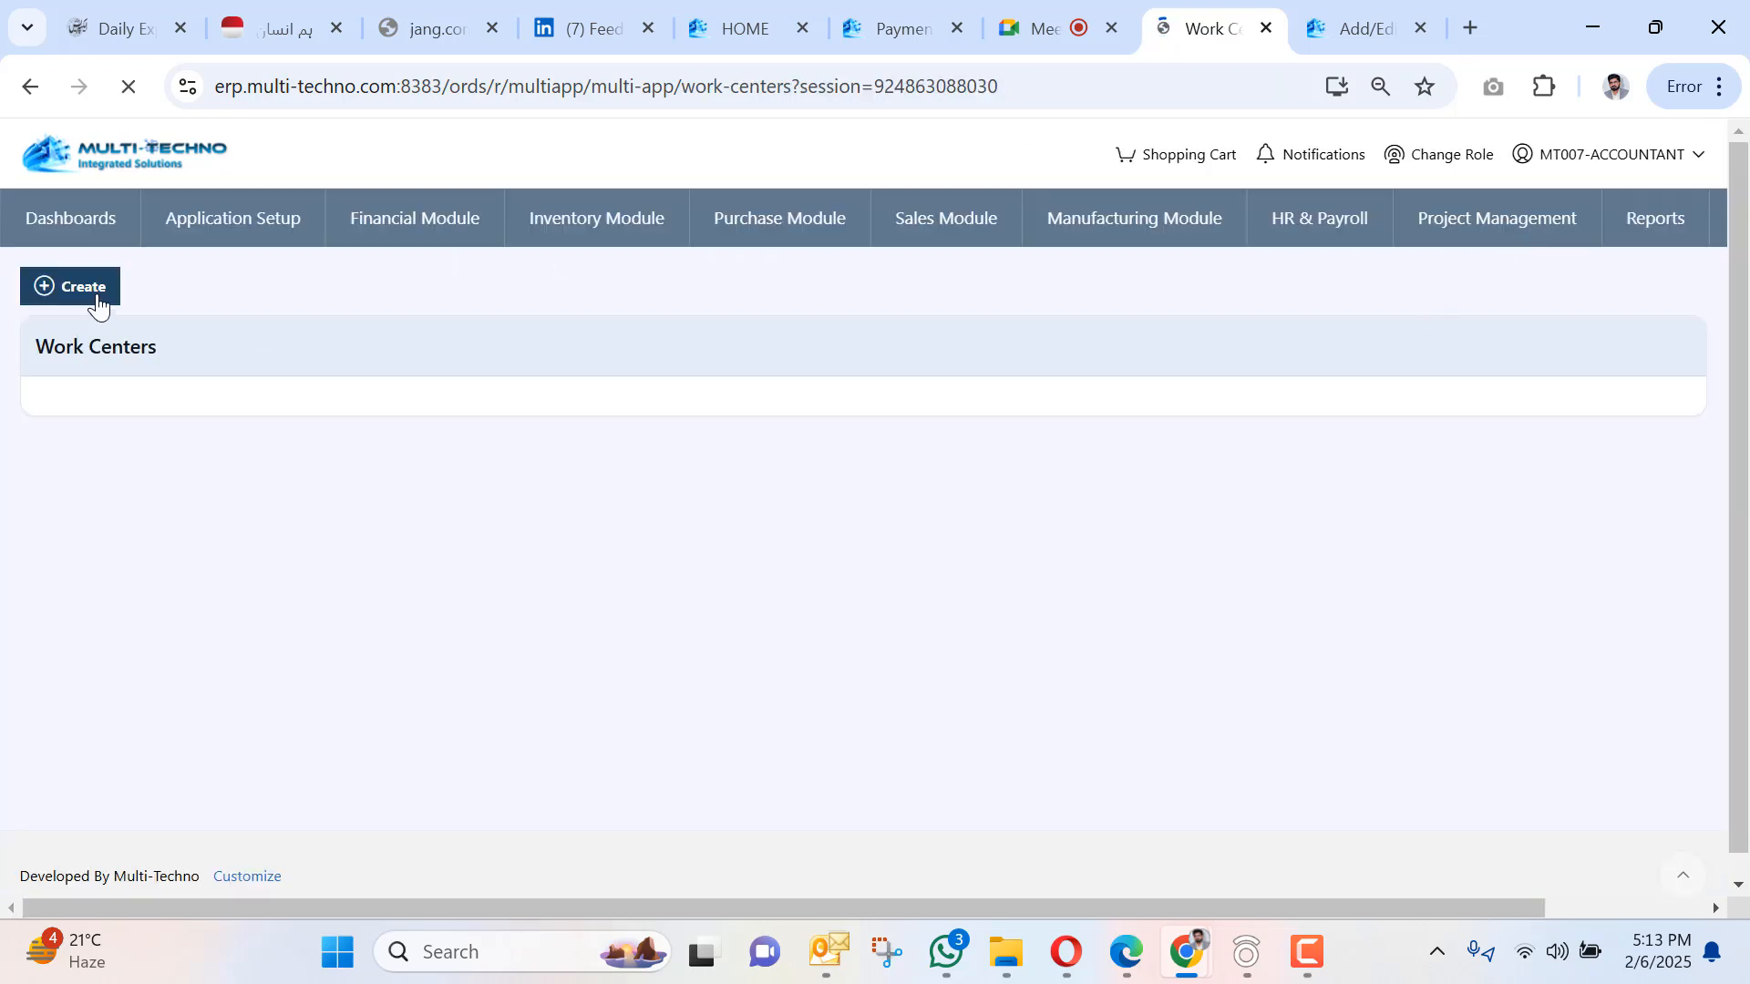
Create a Warping work center with Day Shift calendar and Manufacturing department.
left_click(98, 304)
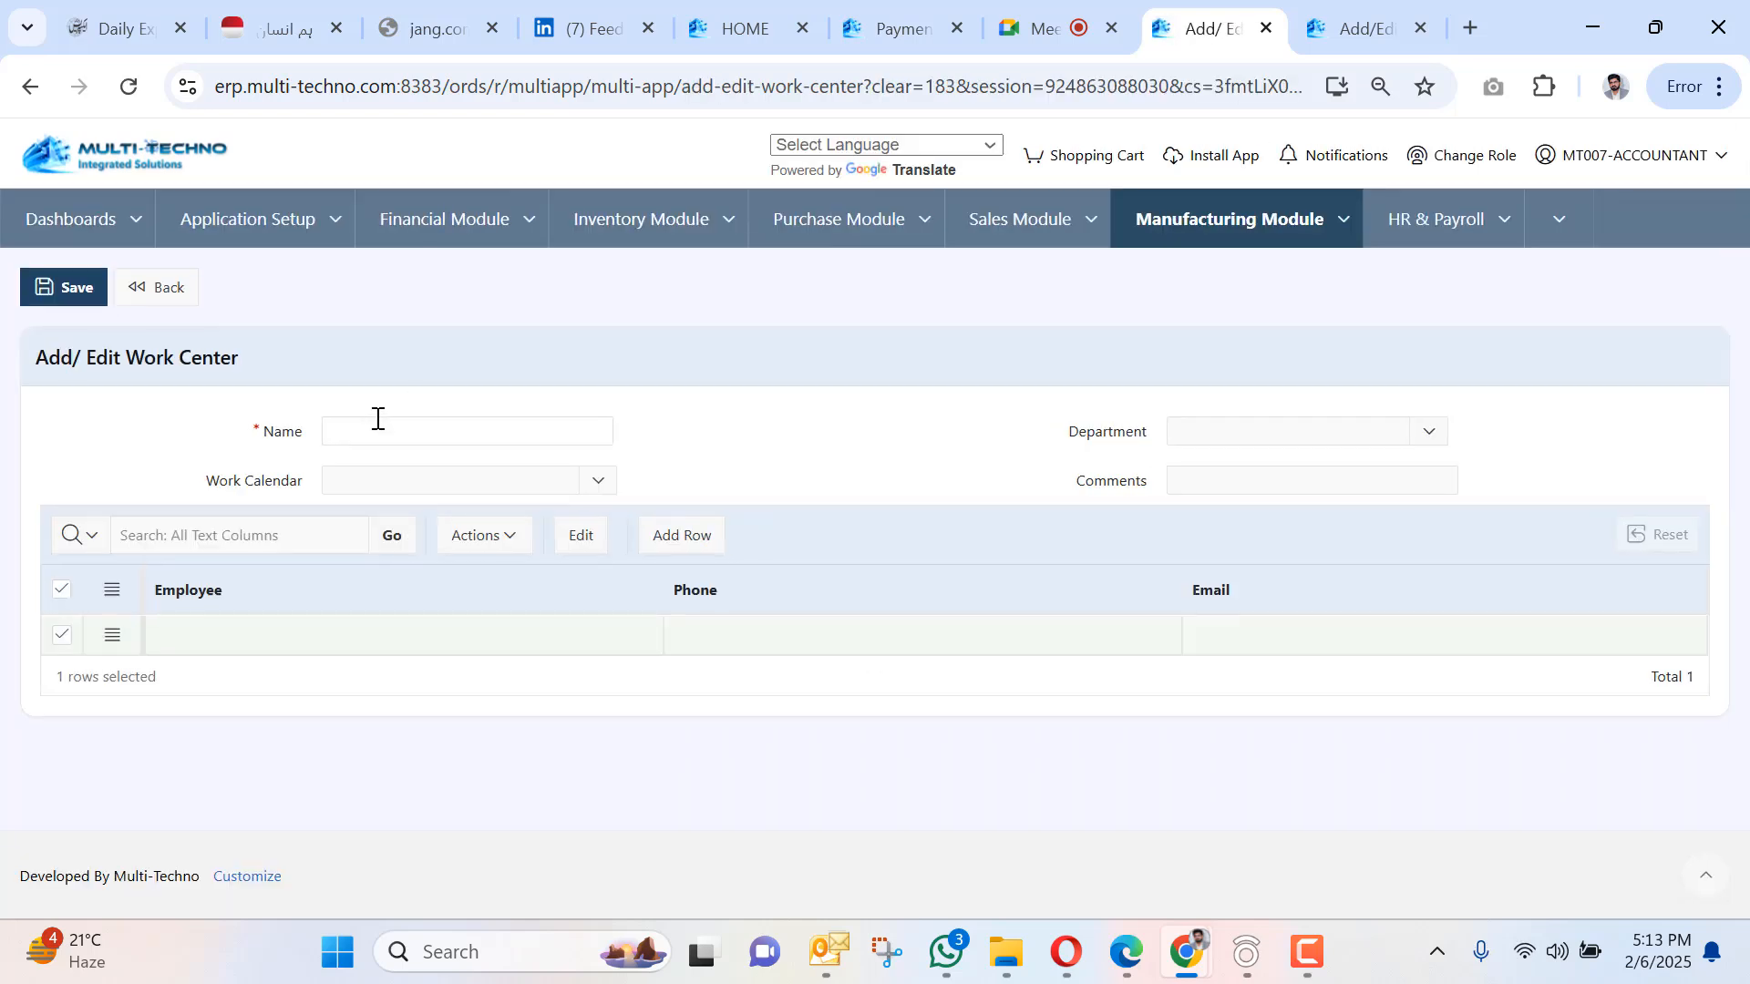
left_click(378, 421)
type("Warping")
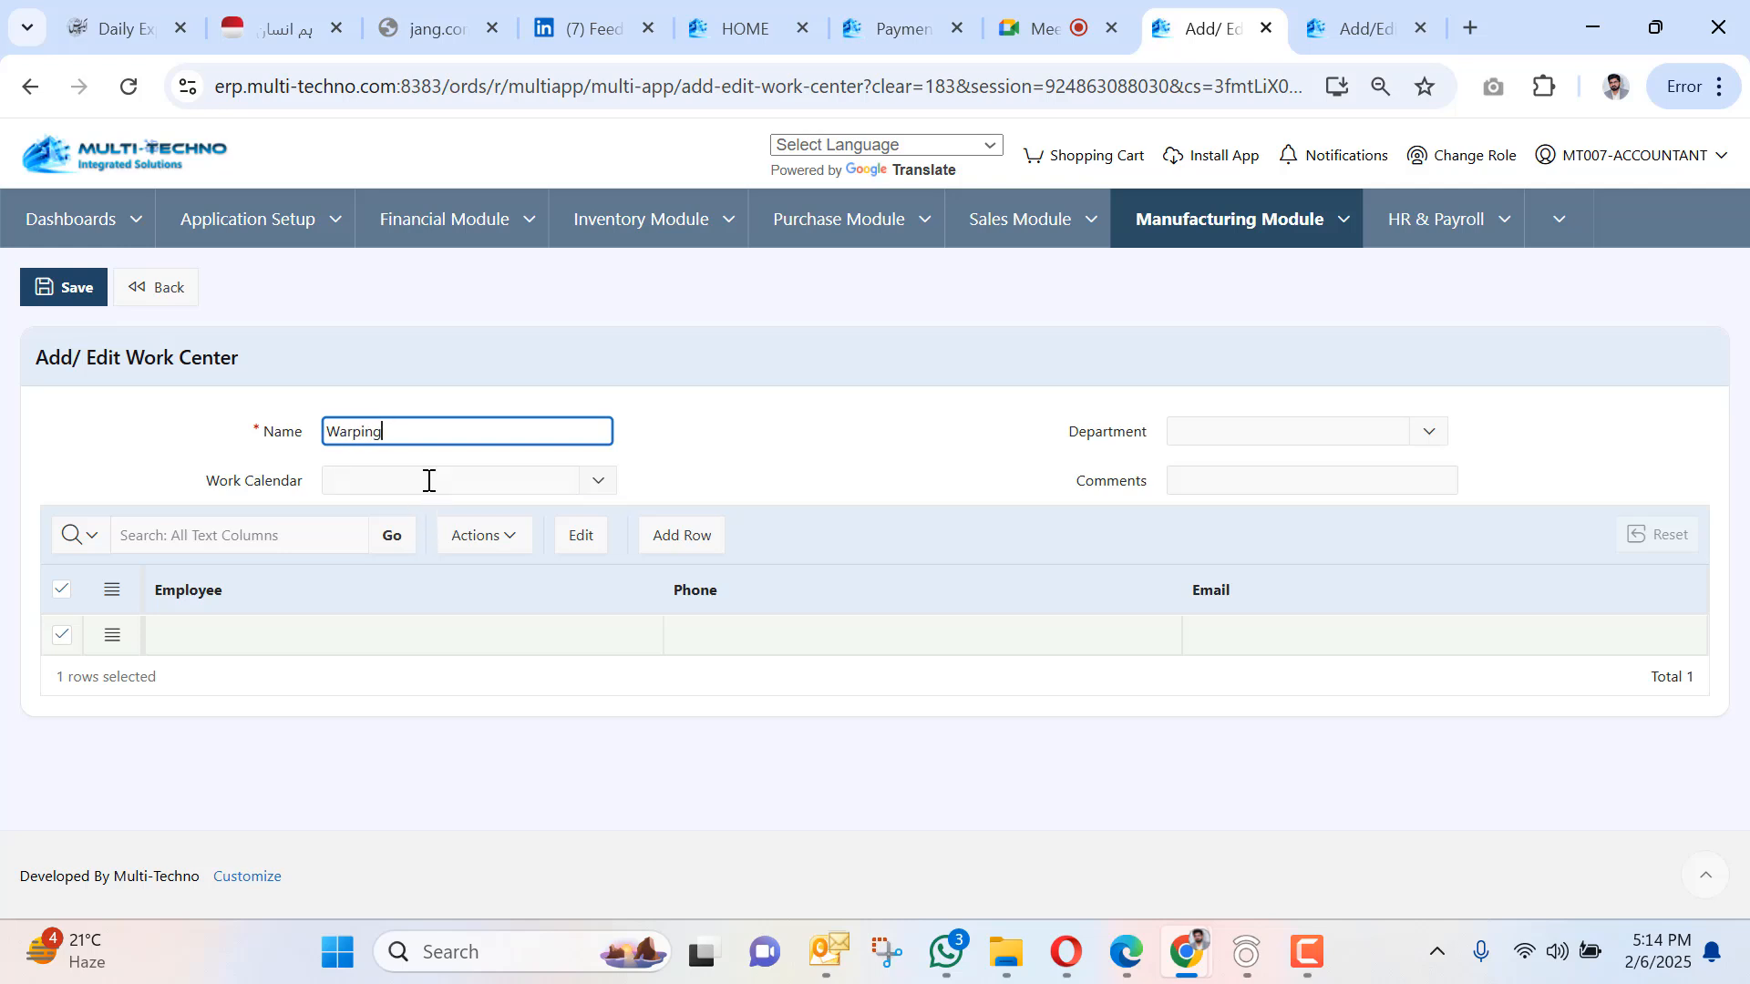
left_click(428, 481)
left_click(457, 574)
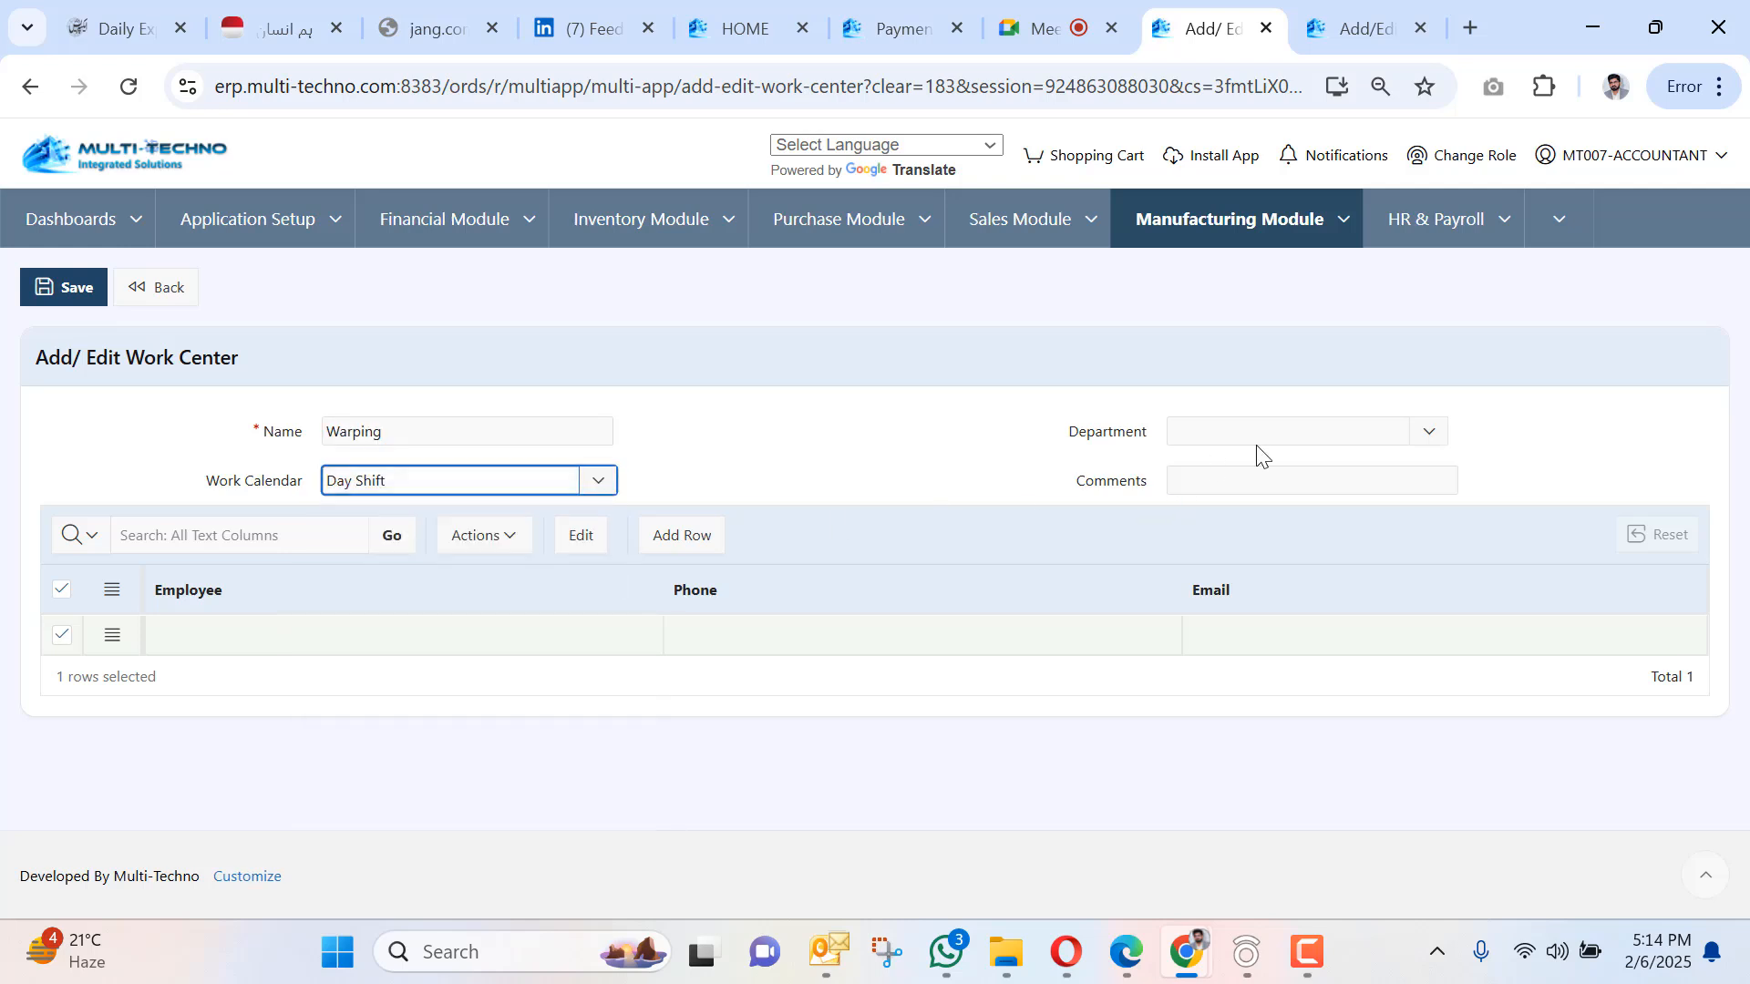
left_click(1258, 422)
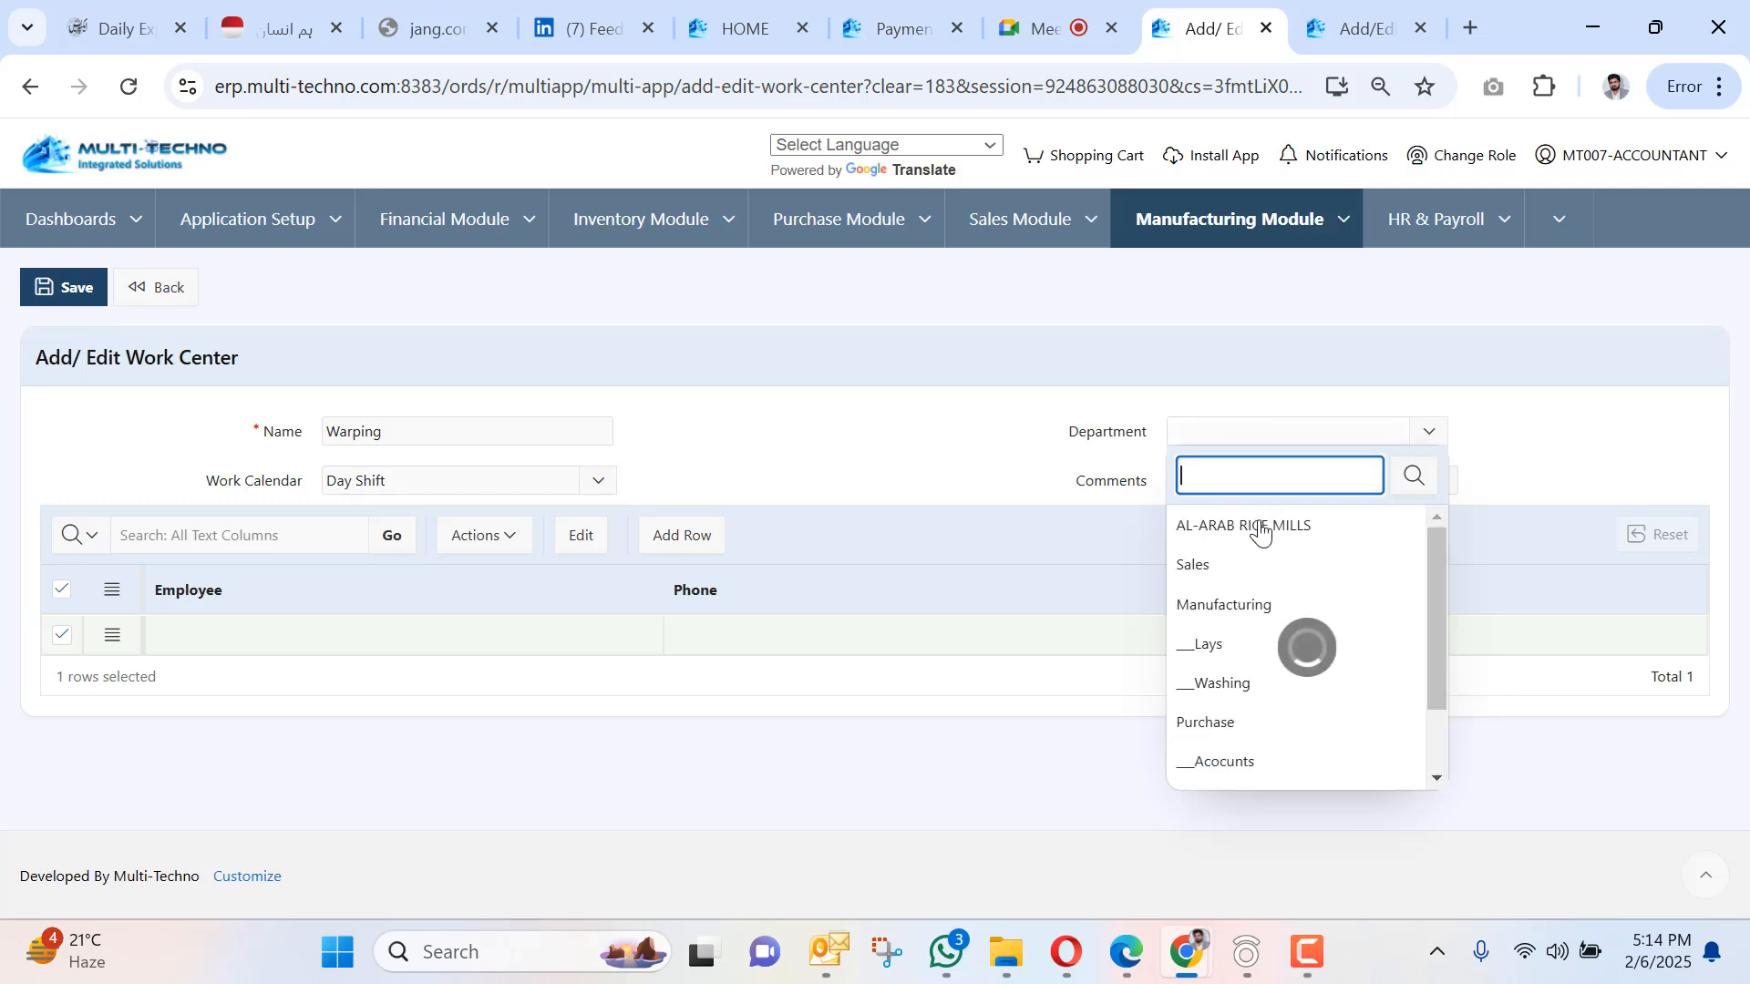
left_click(1249, 606)
left_click(77, 288)
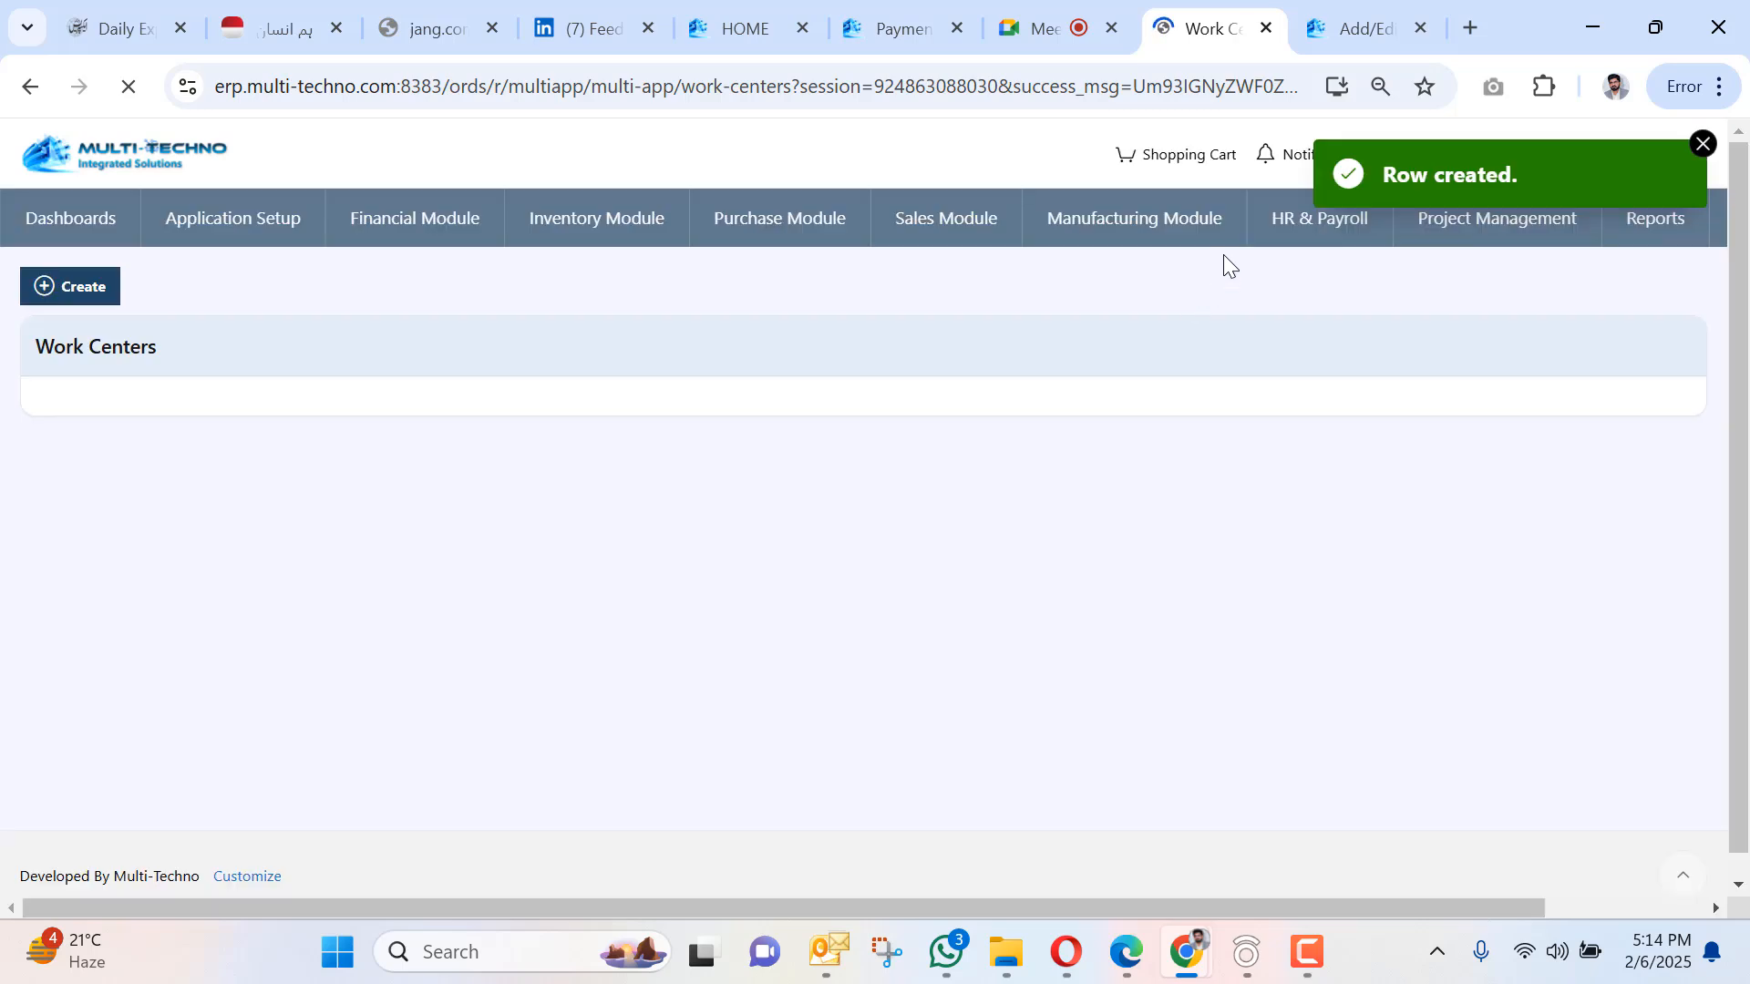
left_click(1342, 223)
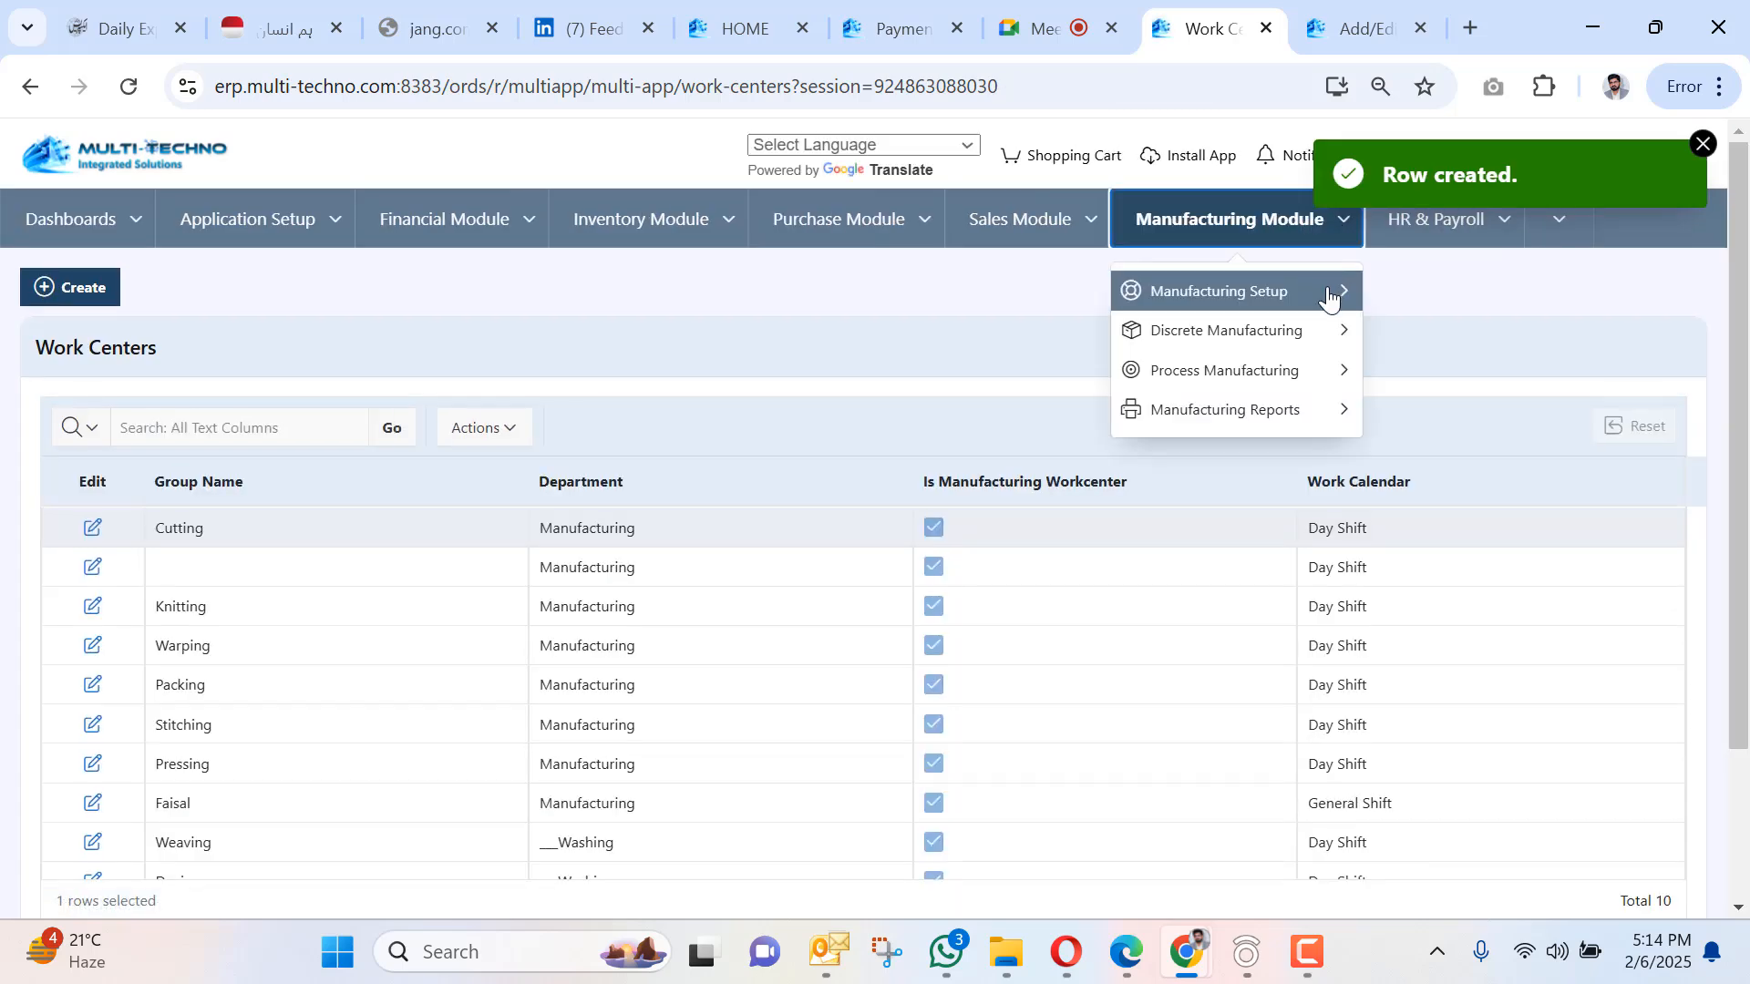
Start a new Dyeing process Route for 000123 - Denim Dyed with BOM Revision1.
mouse_move(1329, 294)
left_click(1438, 296)
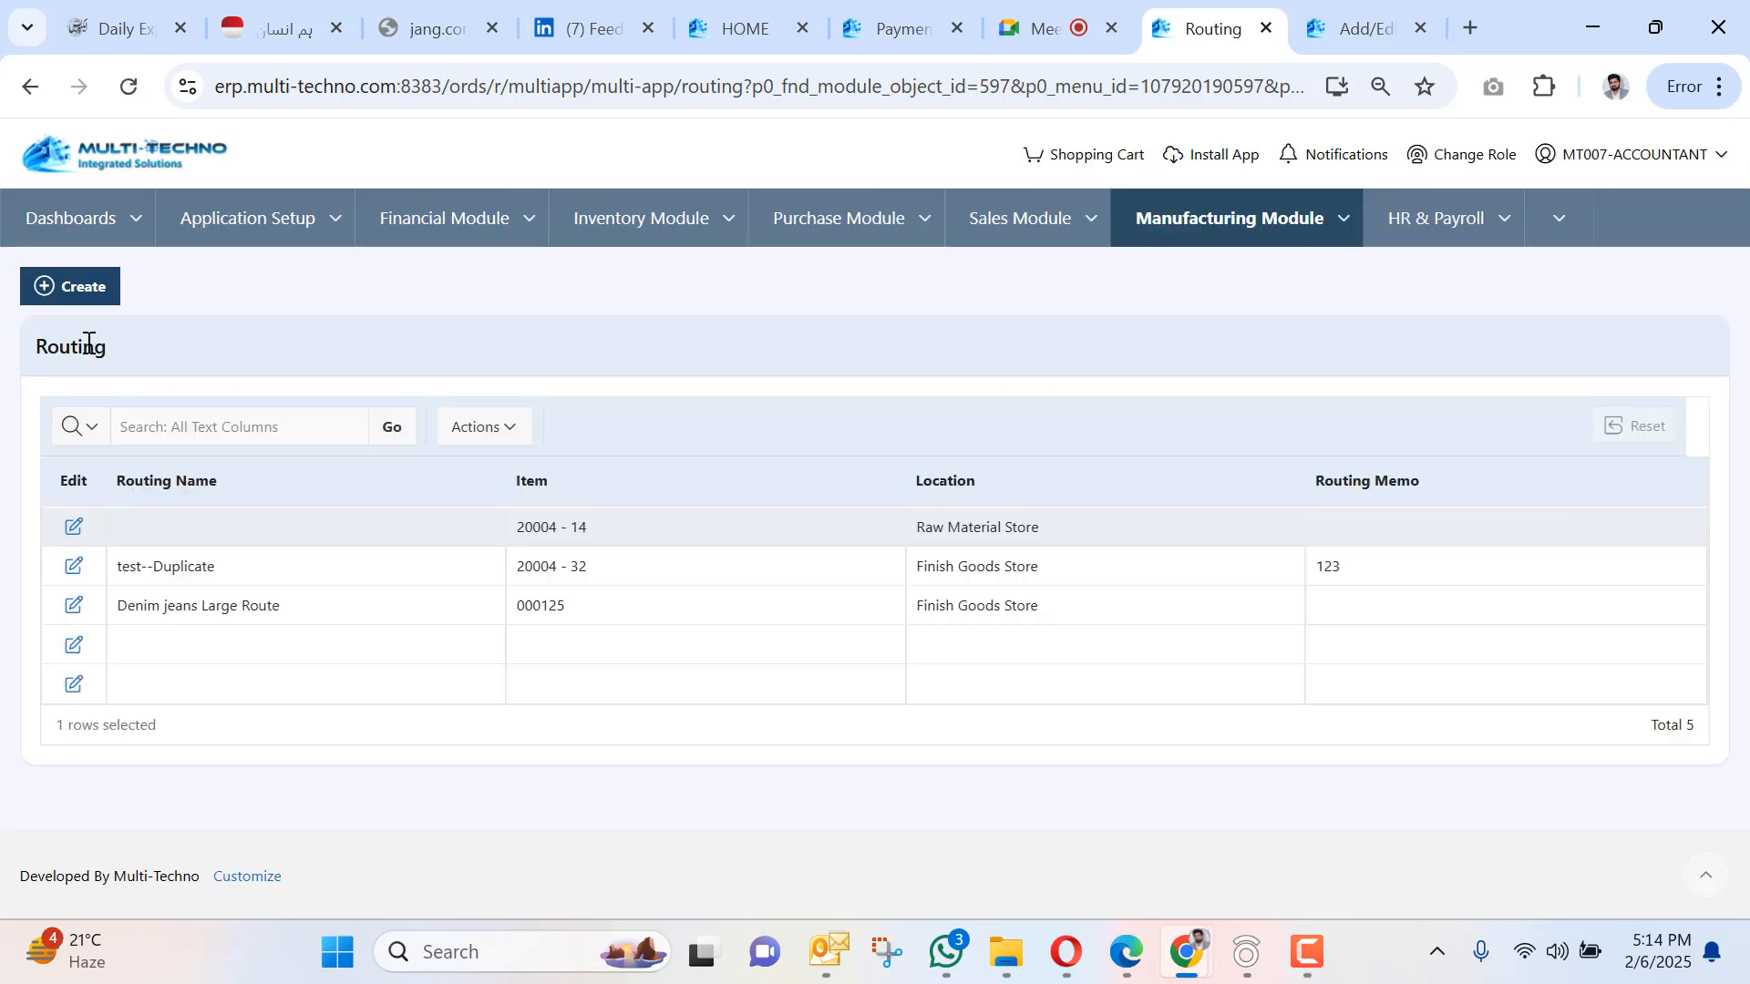
left_click(89, 285)
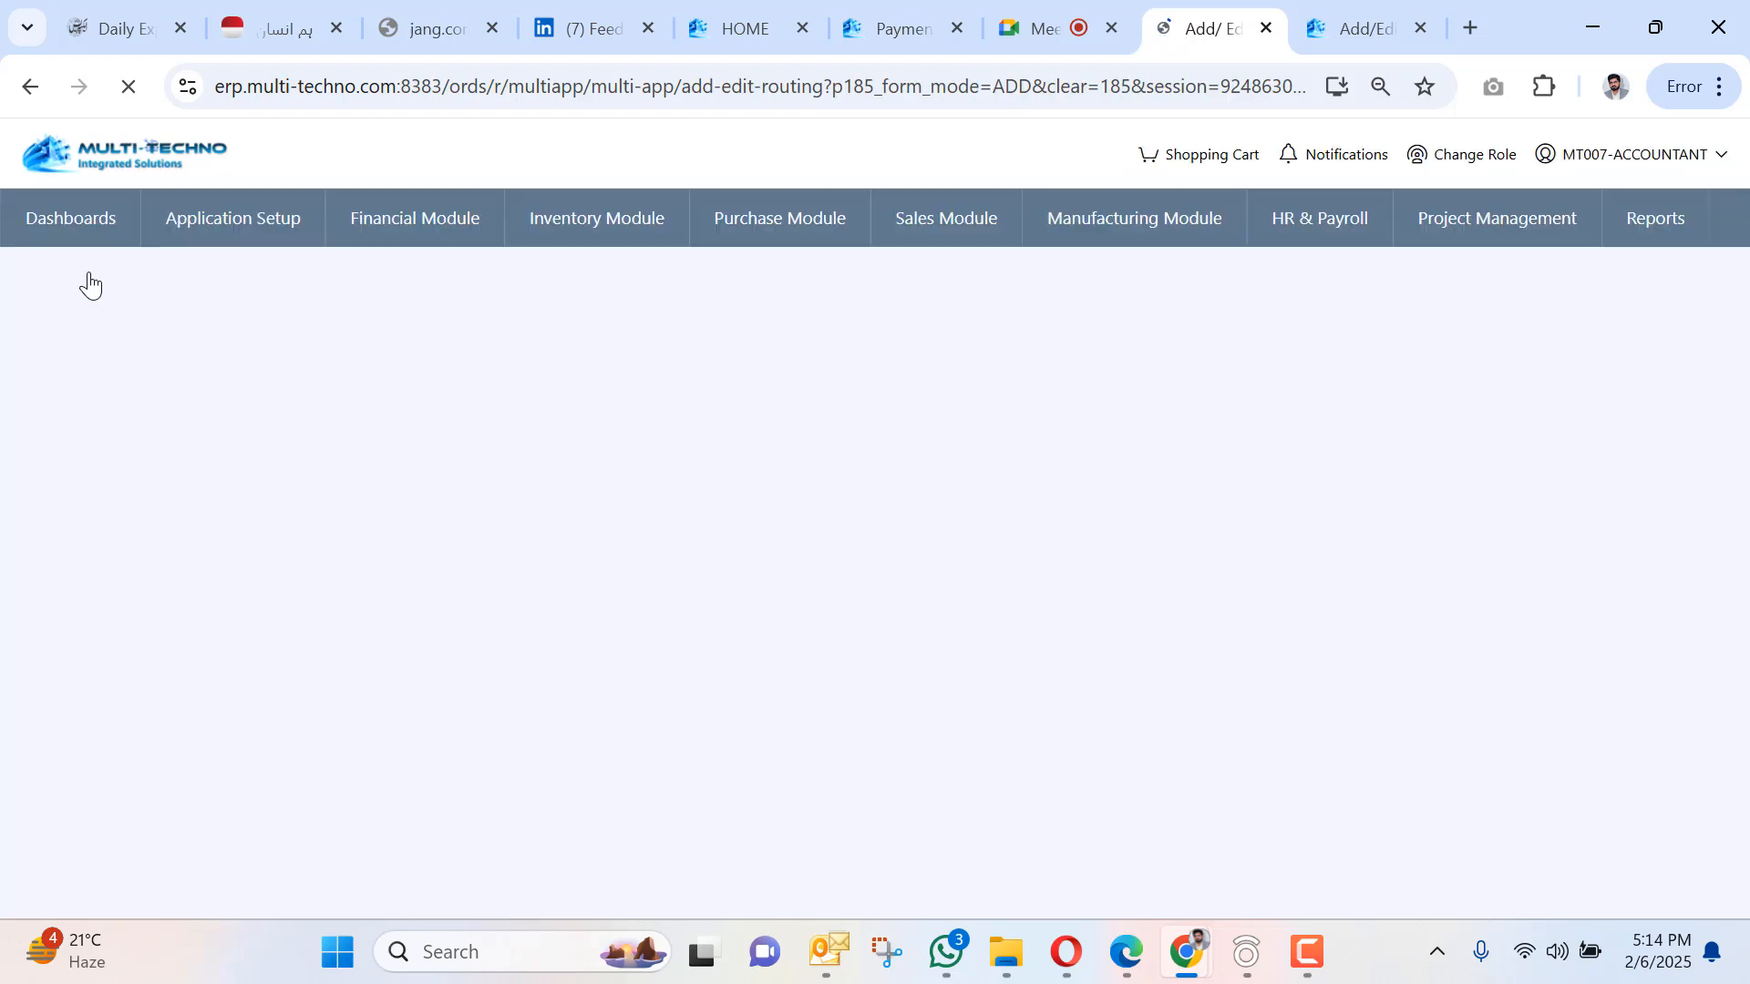
left_click(463, 427)
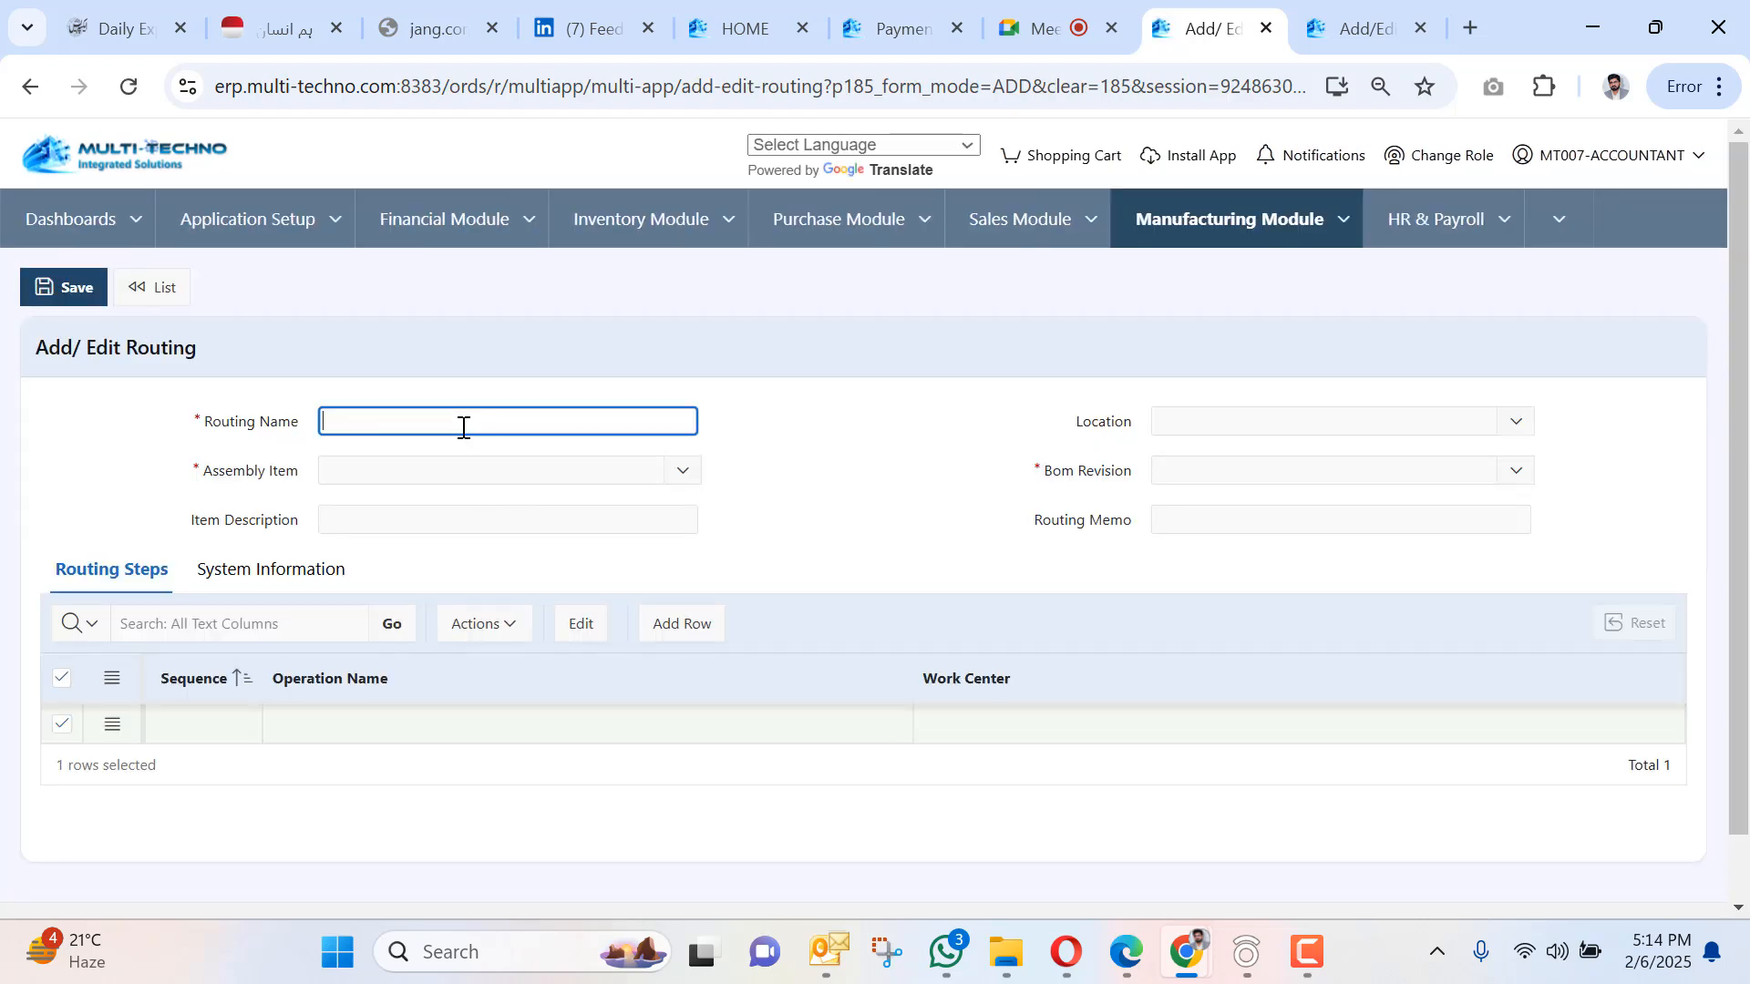
type("Dyeing process Route")
left_click(465, 471)
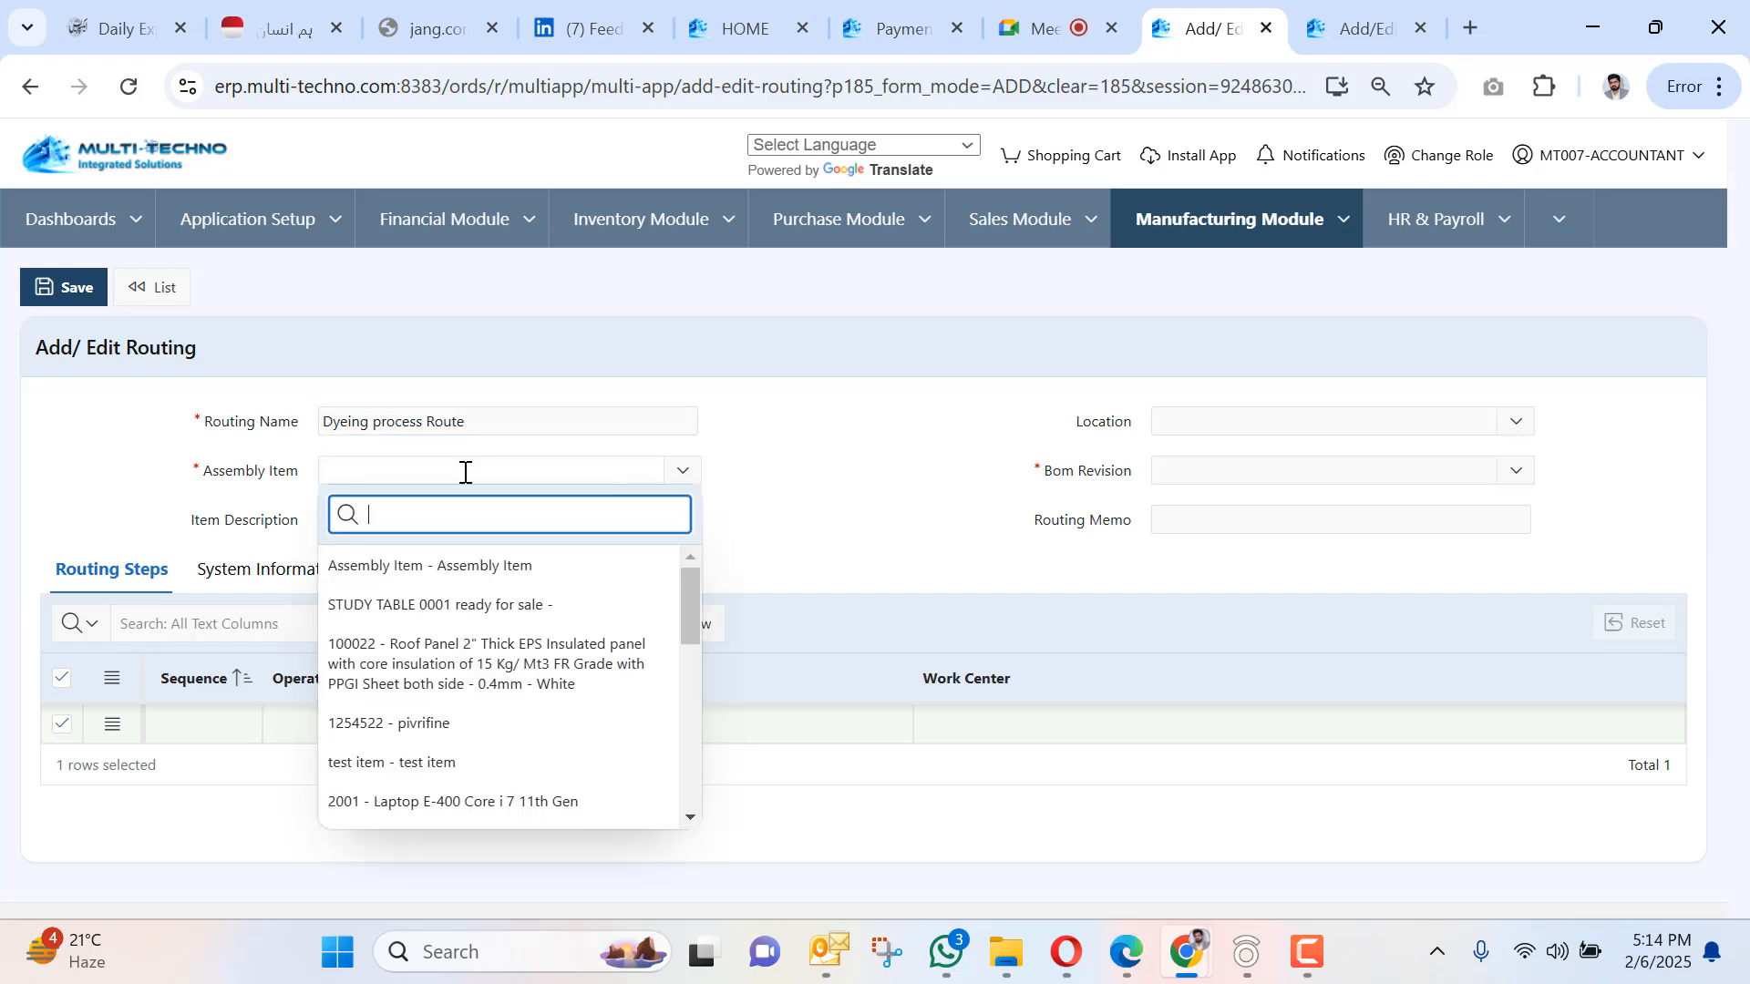
scroll(495, 621, "down", 3)
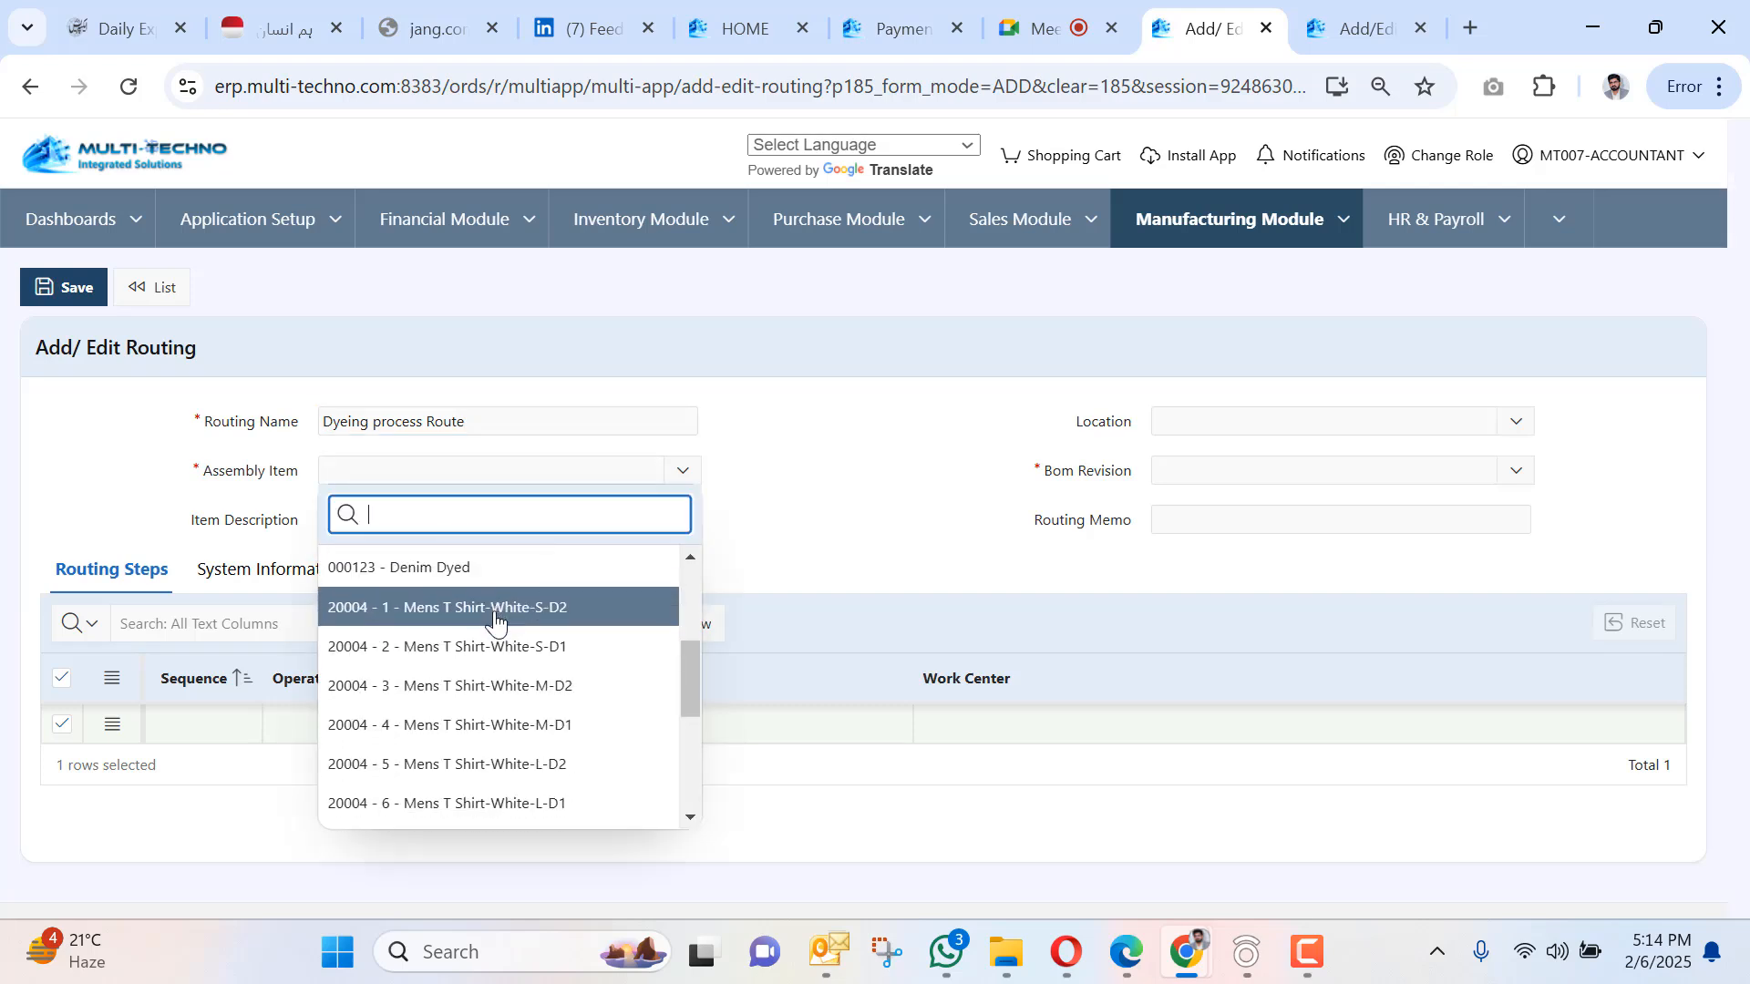
left_click(456, 568)
left_click(1208, 469)
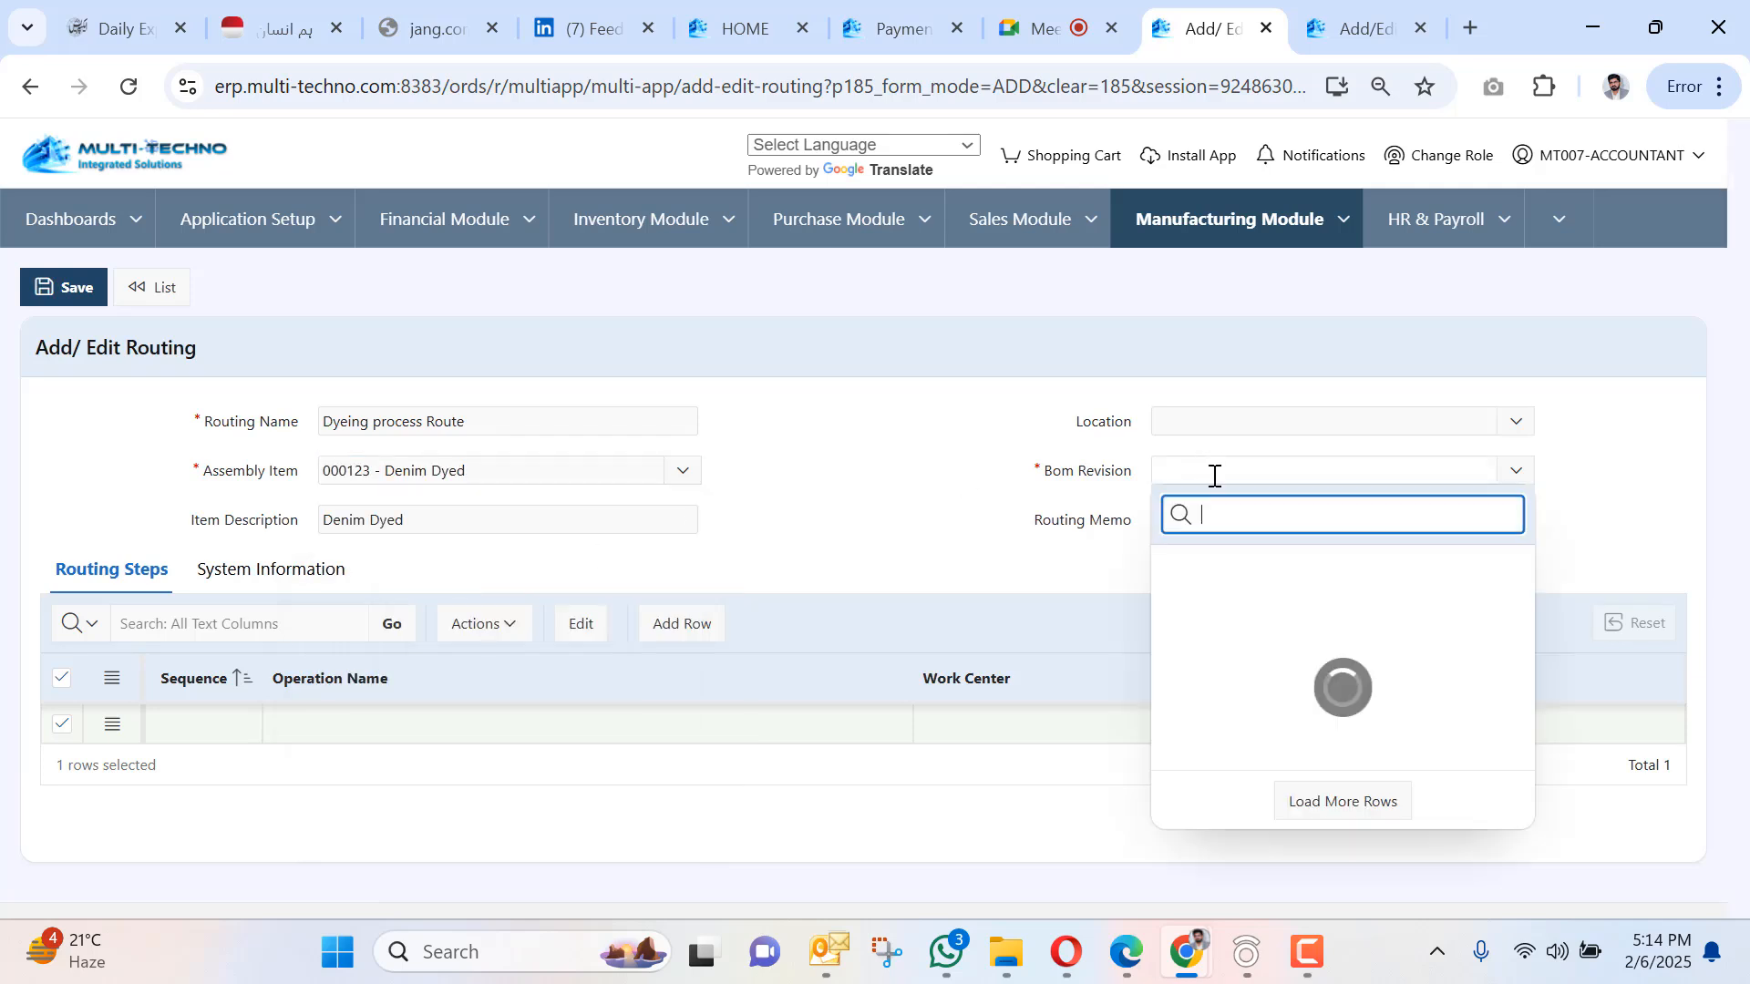
left_click(1234, 568)
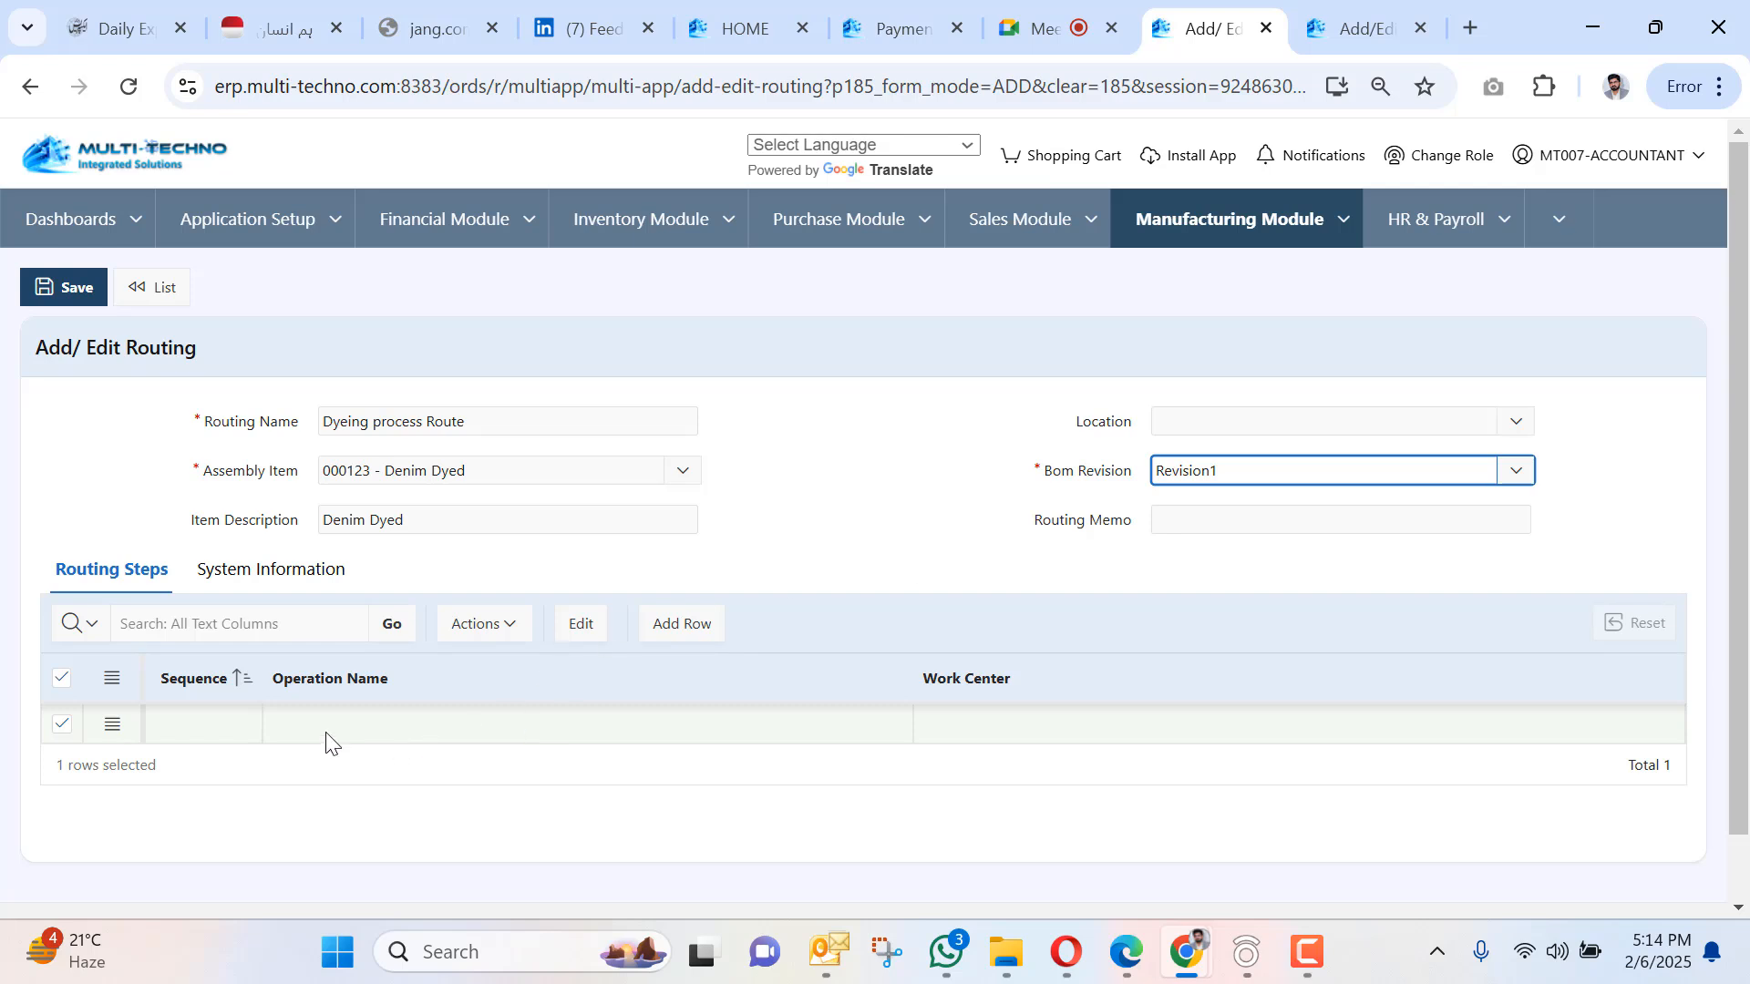
Add three step rows and enter step 1 warping at the Warping work center.
left_click(681, 640)
left_click(681, 641)
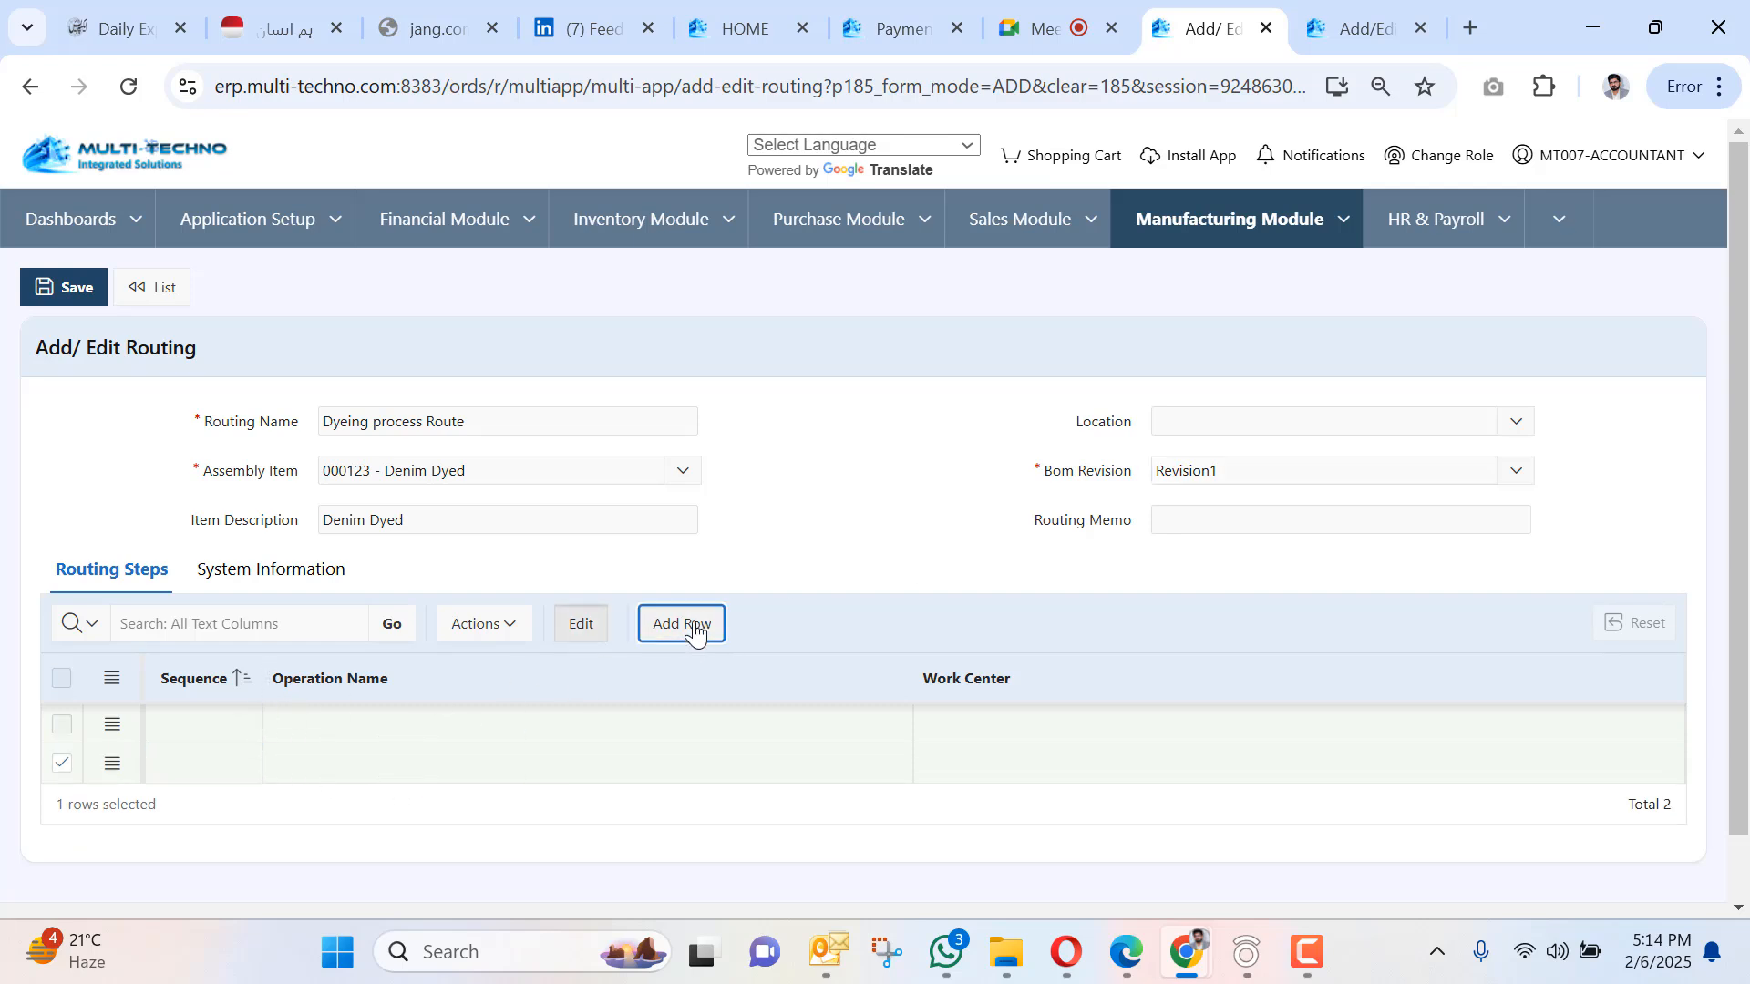
left_click(679, 641)
left_click(229, 593)
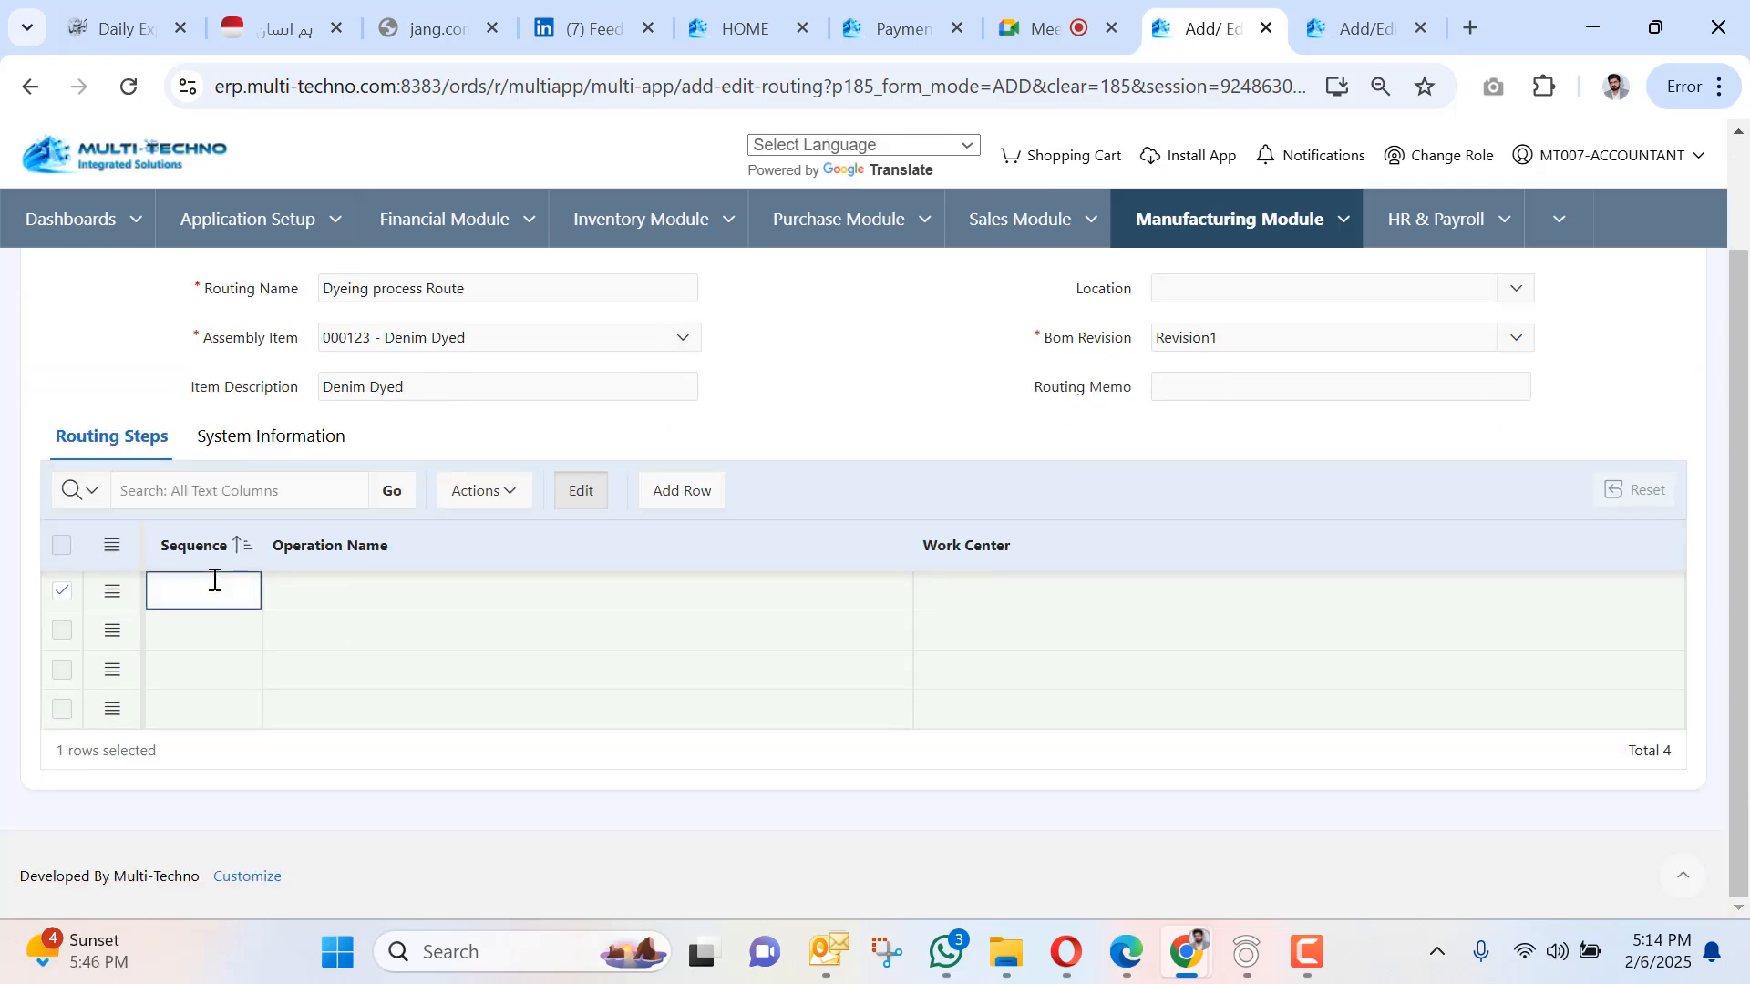
type("1")
left_click(799, 572)
type("wa")
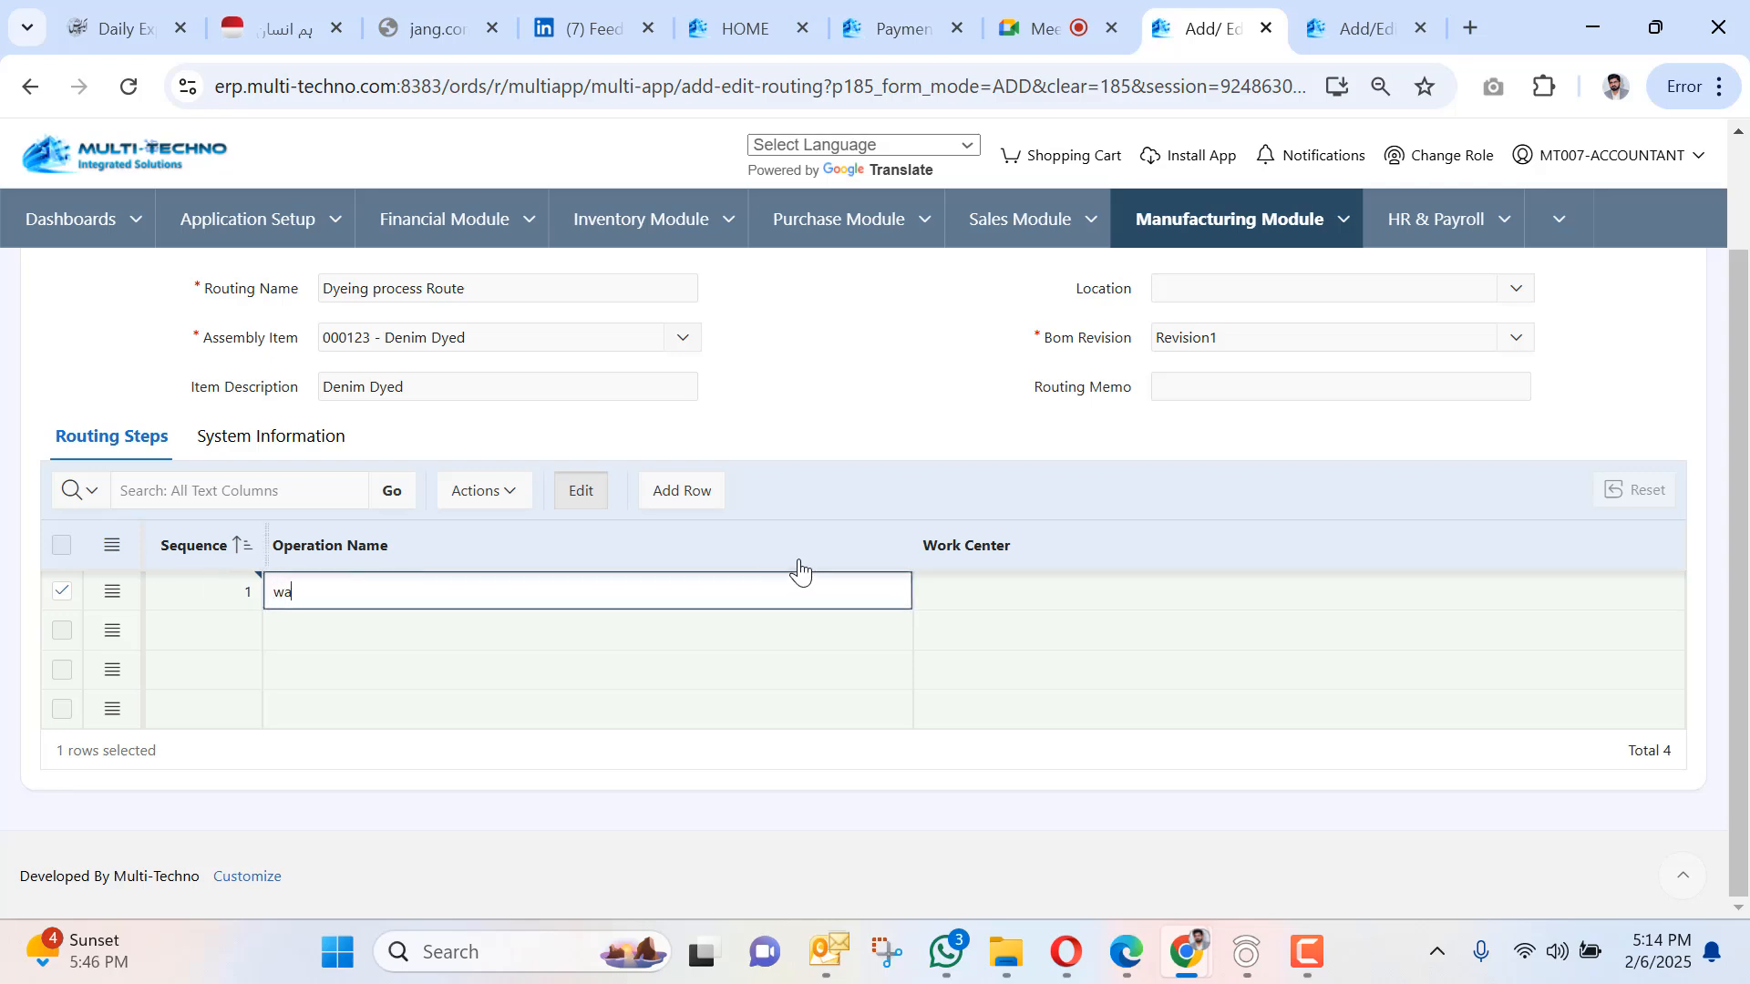
type("rping")
left_click(1550, 607)
left_click(1660, 590)
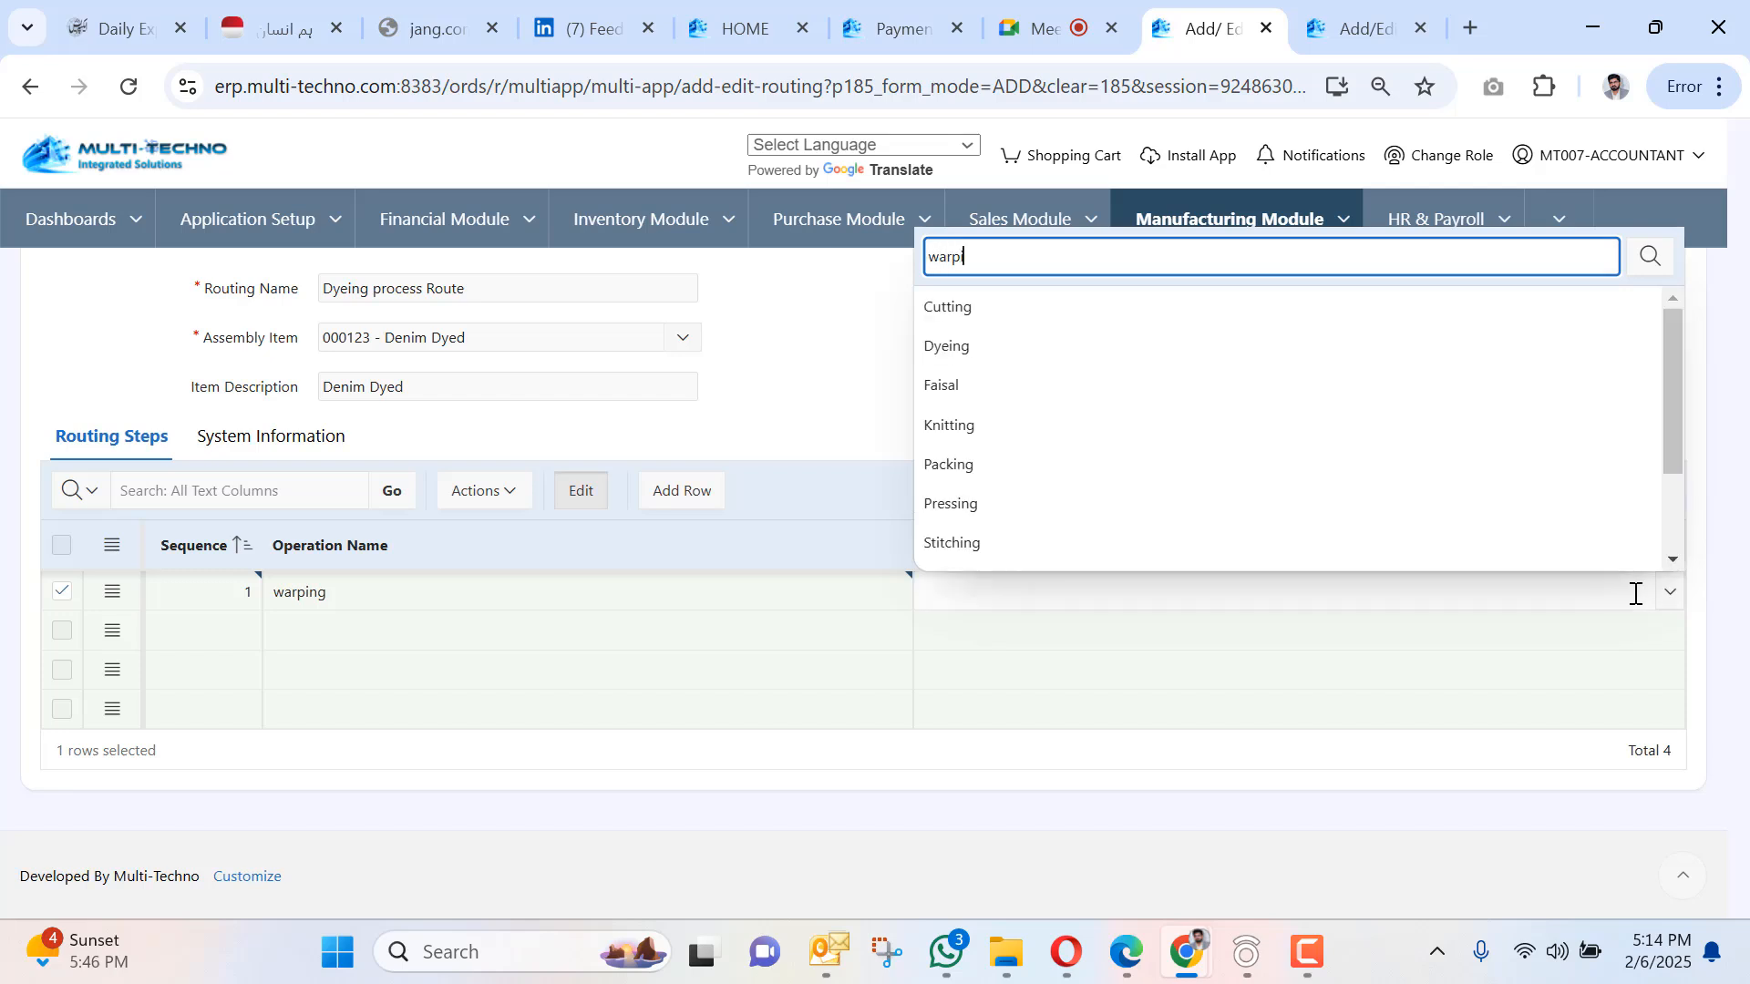
type("warp")
left_click(1036, 304)
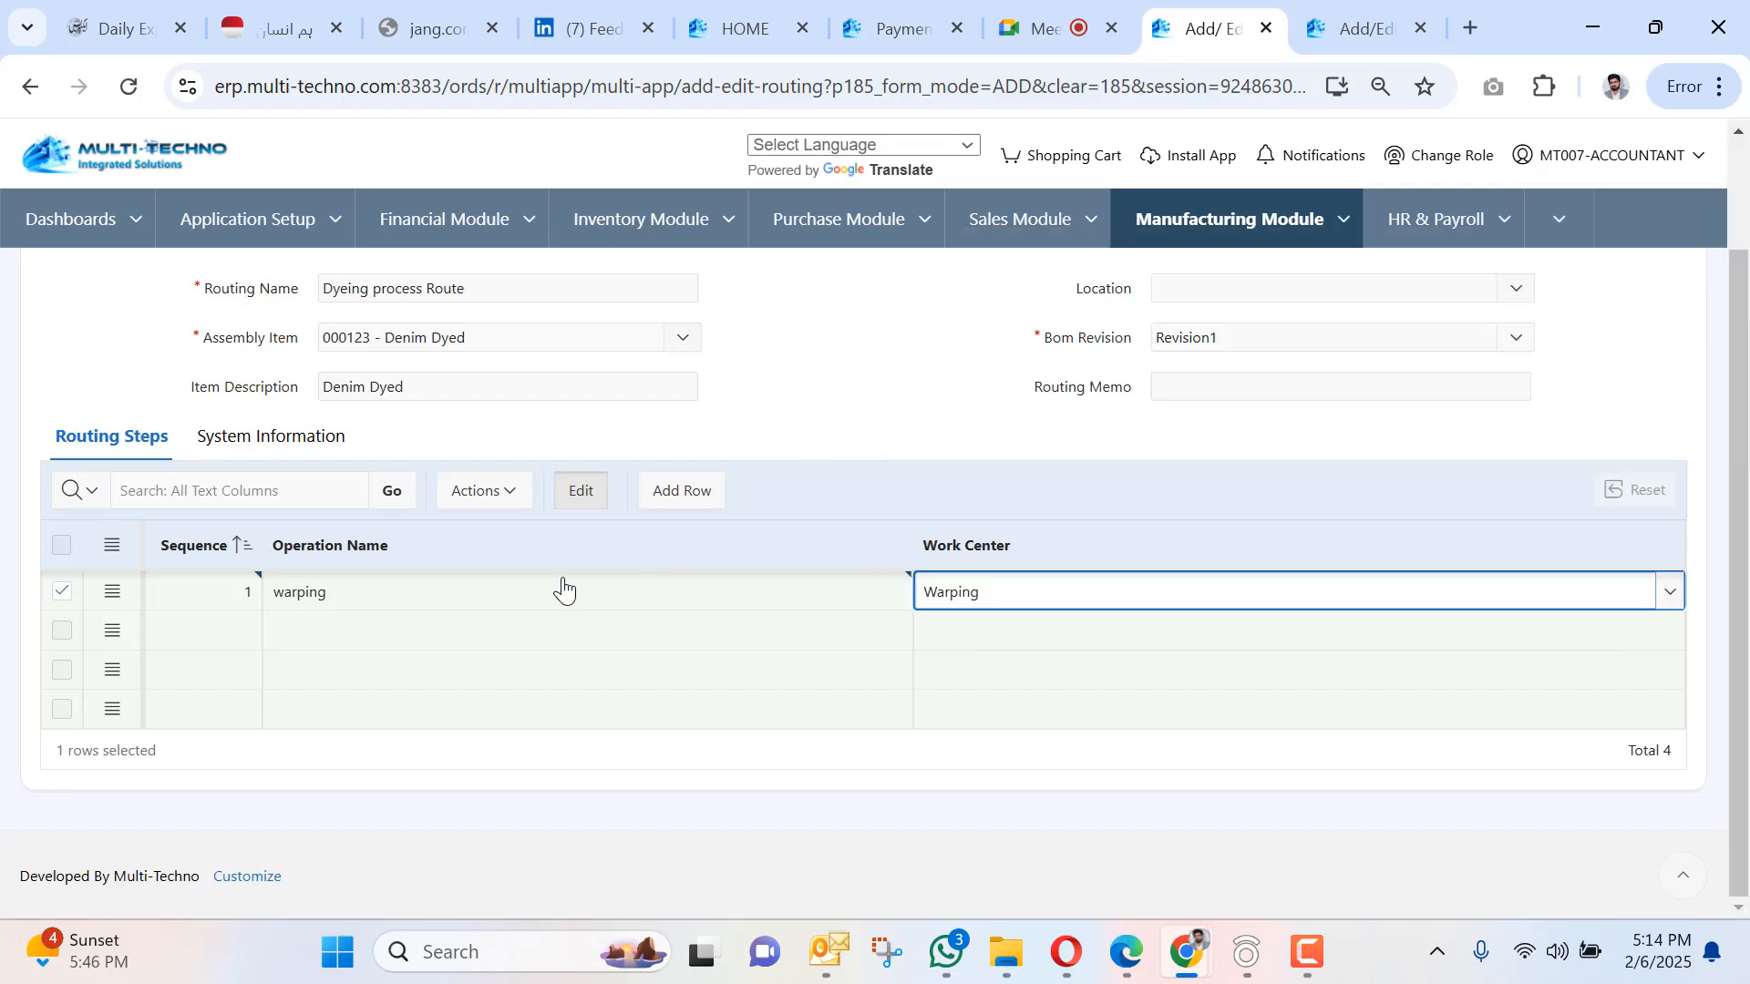
Enter step 2 dyeing at the Dyeing work center.
left_click(258, 629)
key("Tab")
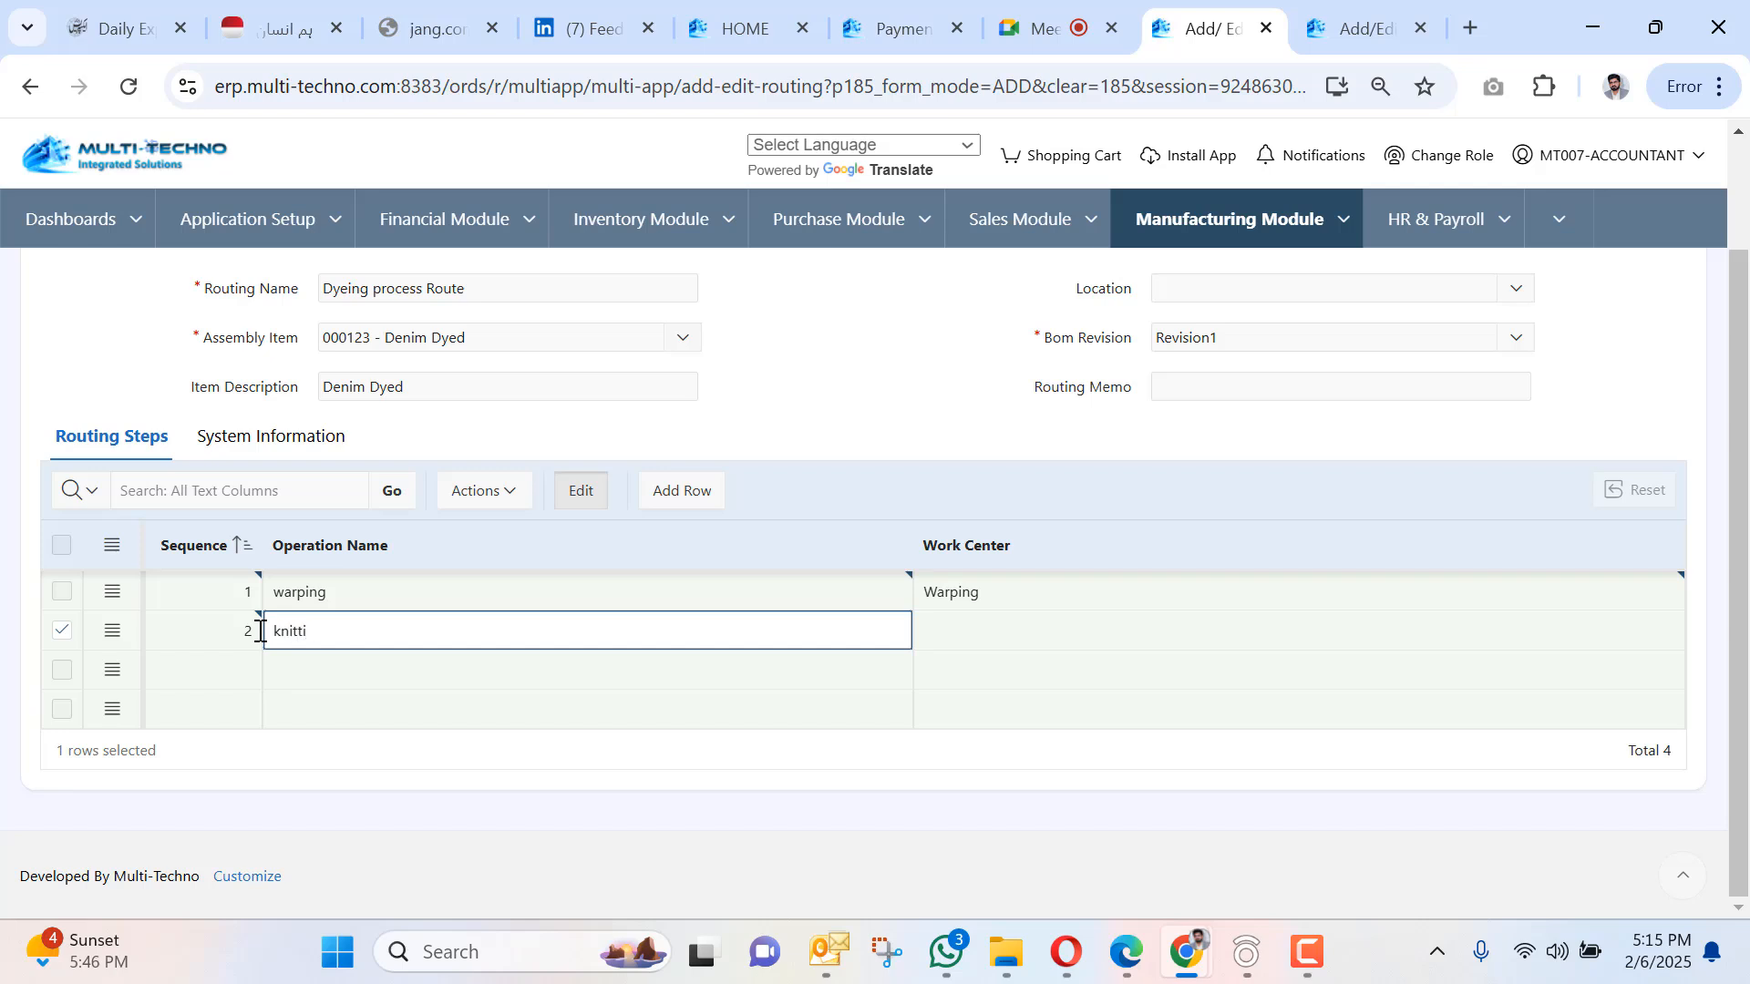
key("BackSpace")
key("BackSpace")
key("BackSpace")
key("BackSpace")
key("BackSpace")
key("BackSpace")
type("dyeing")
left_click(1134, 625)
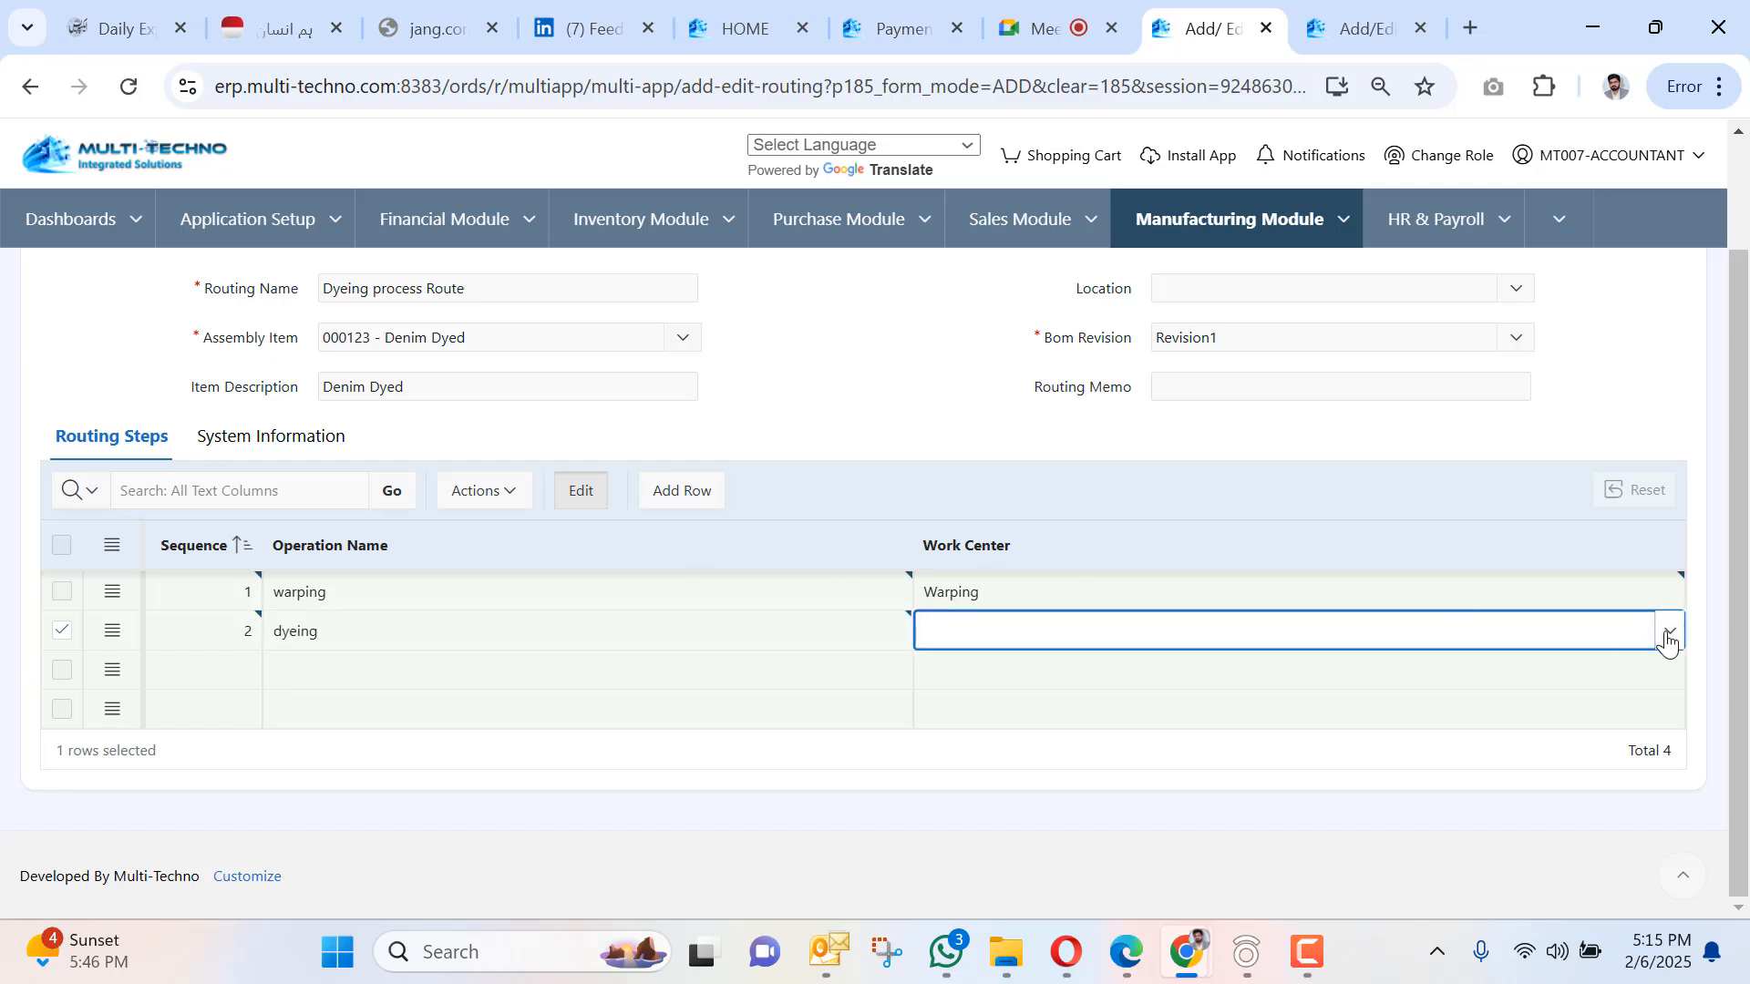
left_click(1669, 631)
left_click(1137, 384)
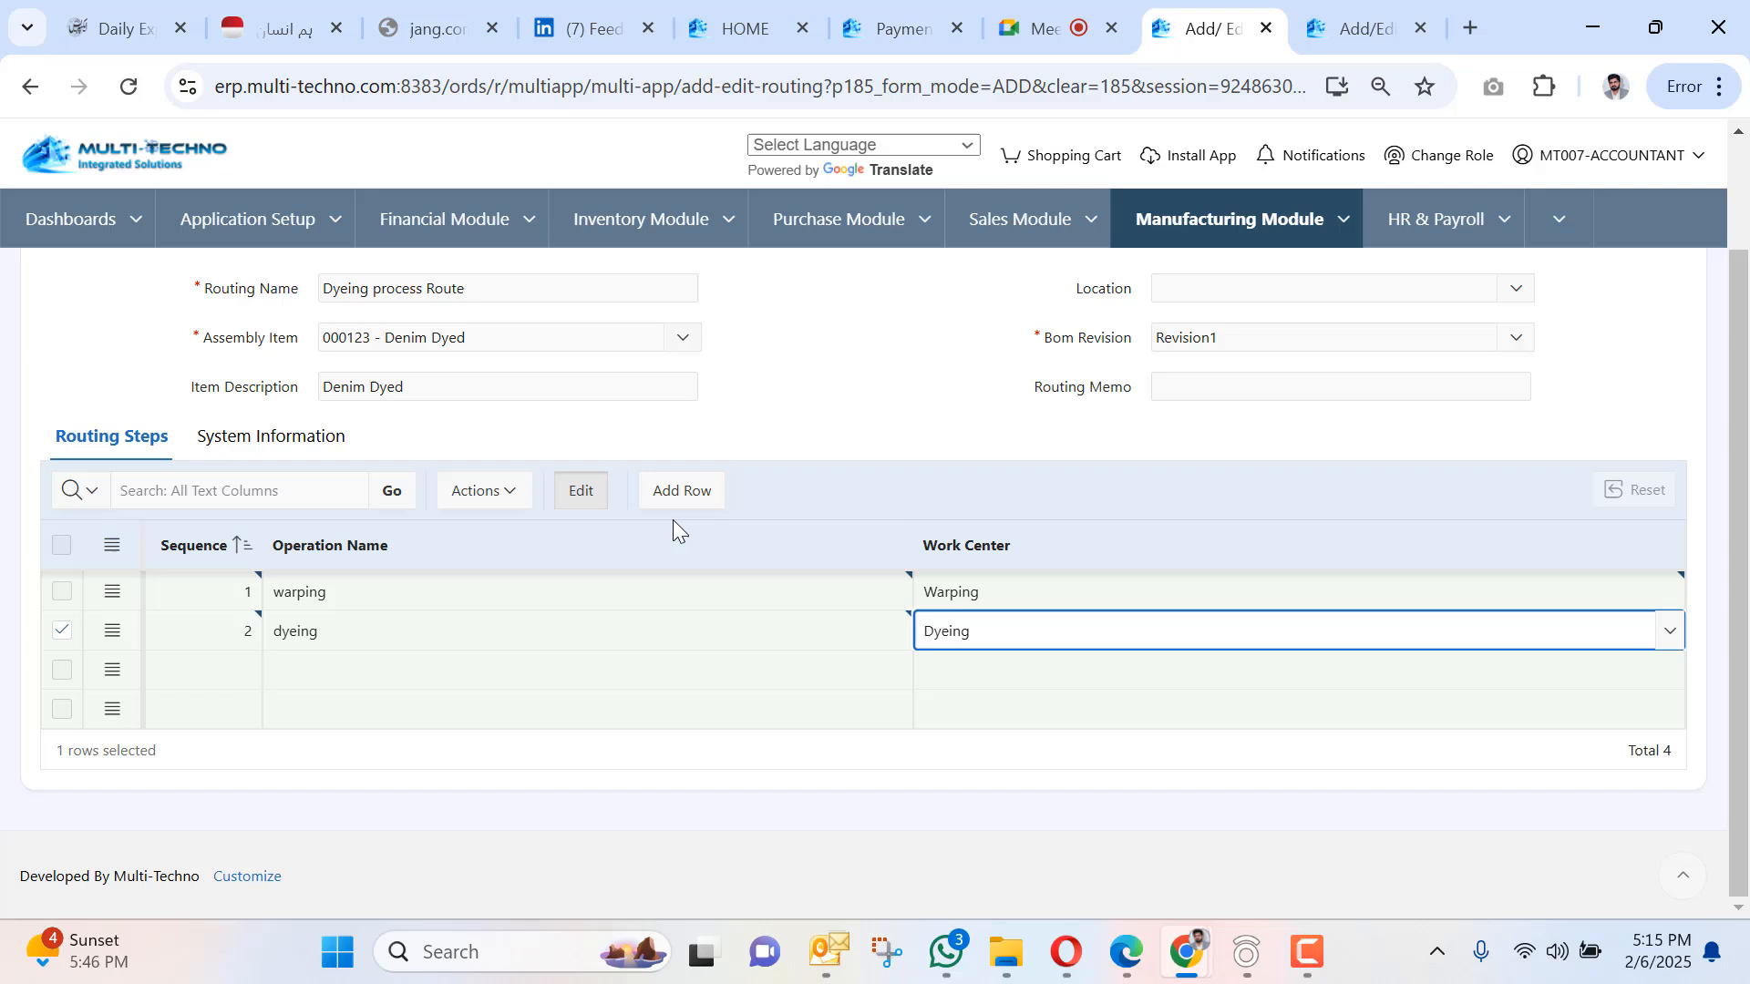
left_click(234, 672)
key("Tab")
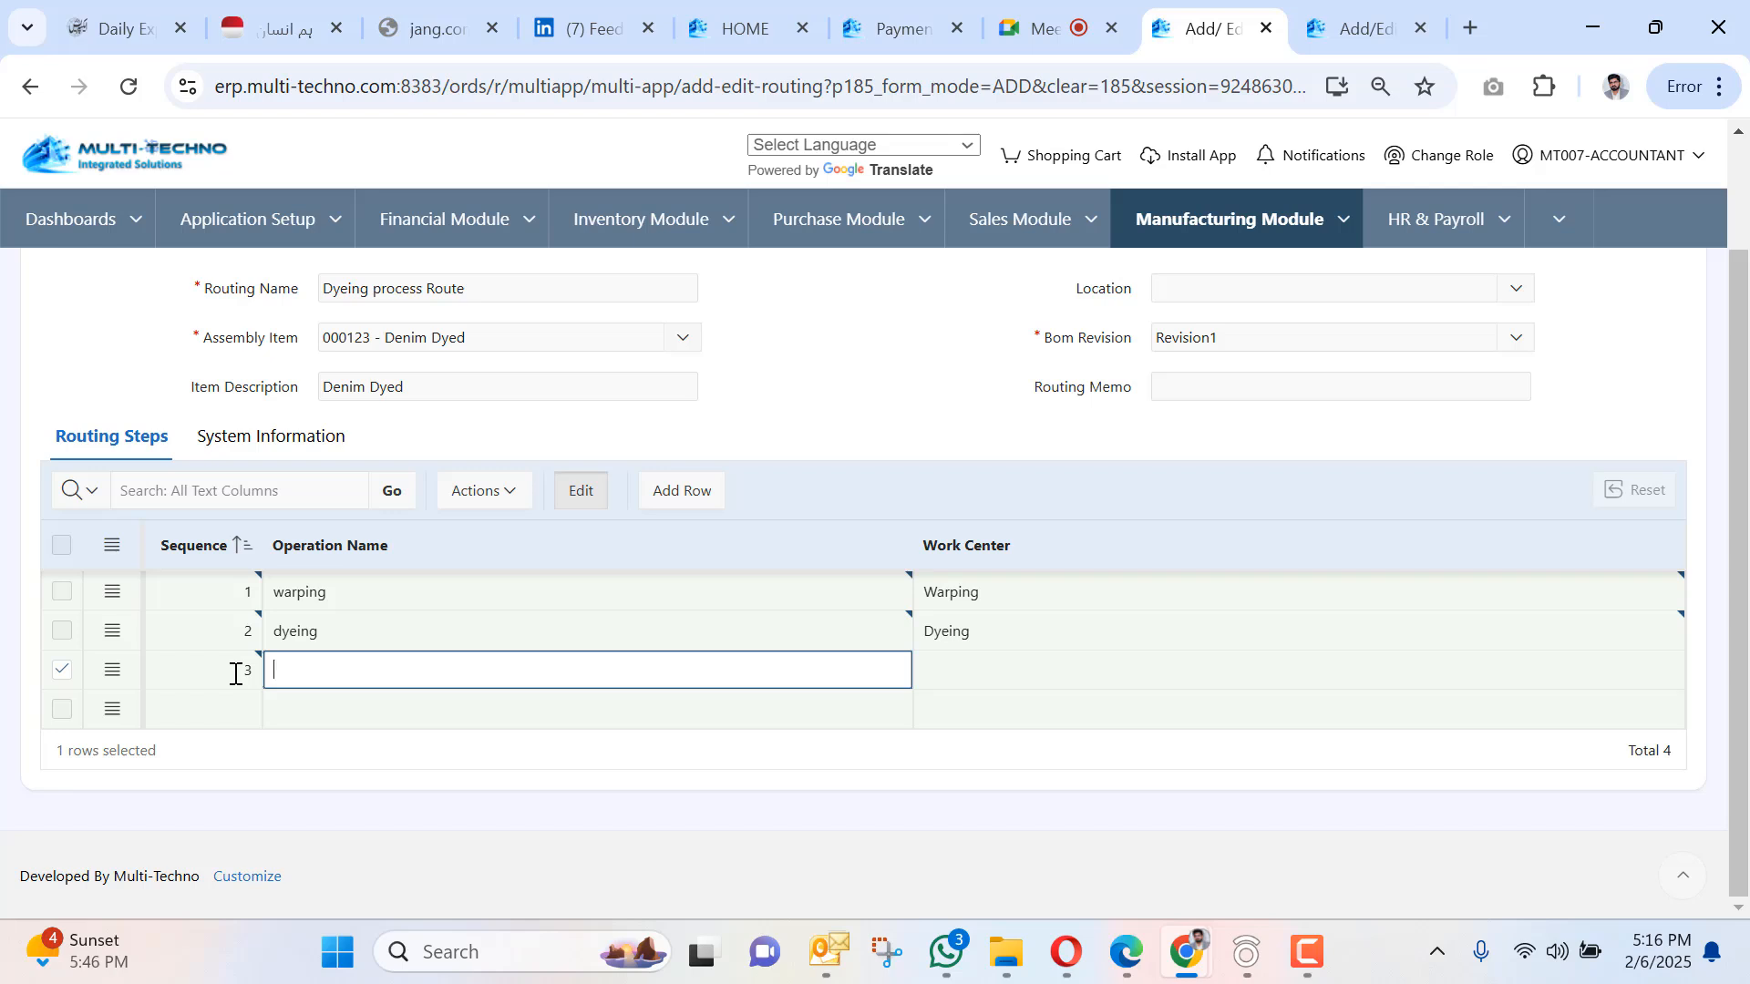
Enter step 3 Knitting and step 4 Washing in the Routing Steps grid.
type("Knitting")
left_click(251, 679)
left_click(225, 709)
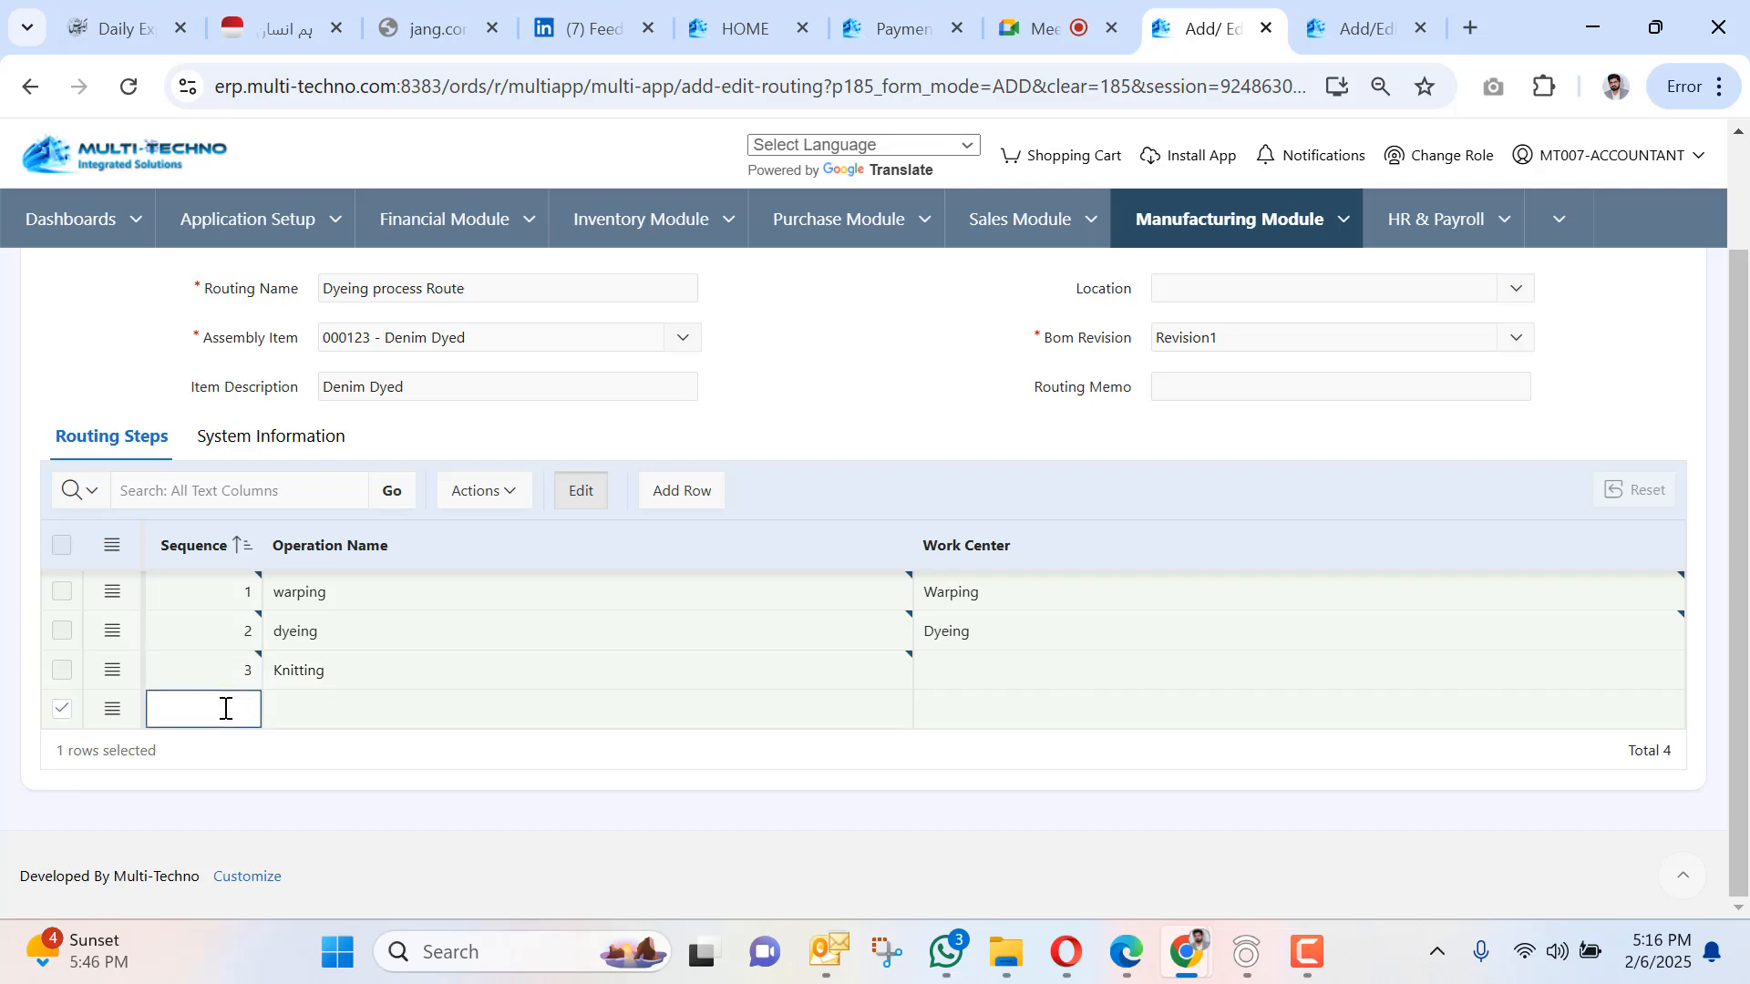
key("Tab")
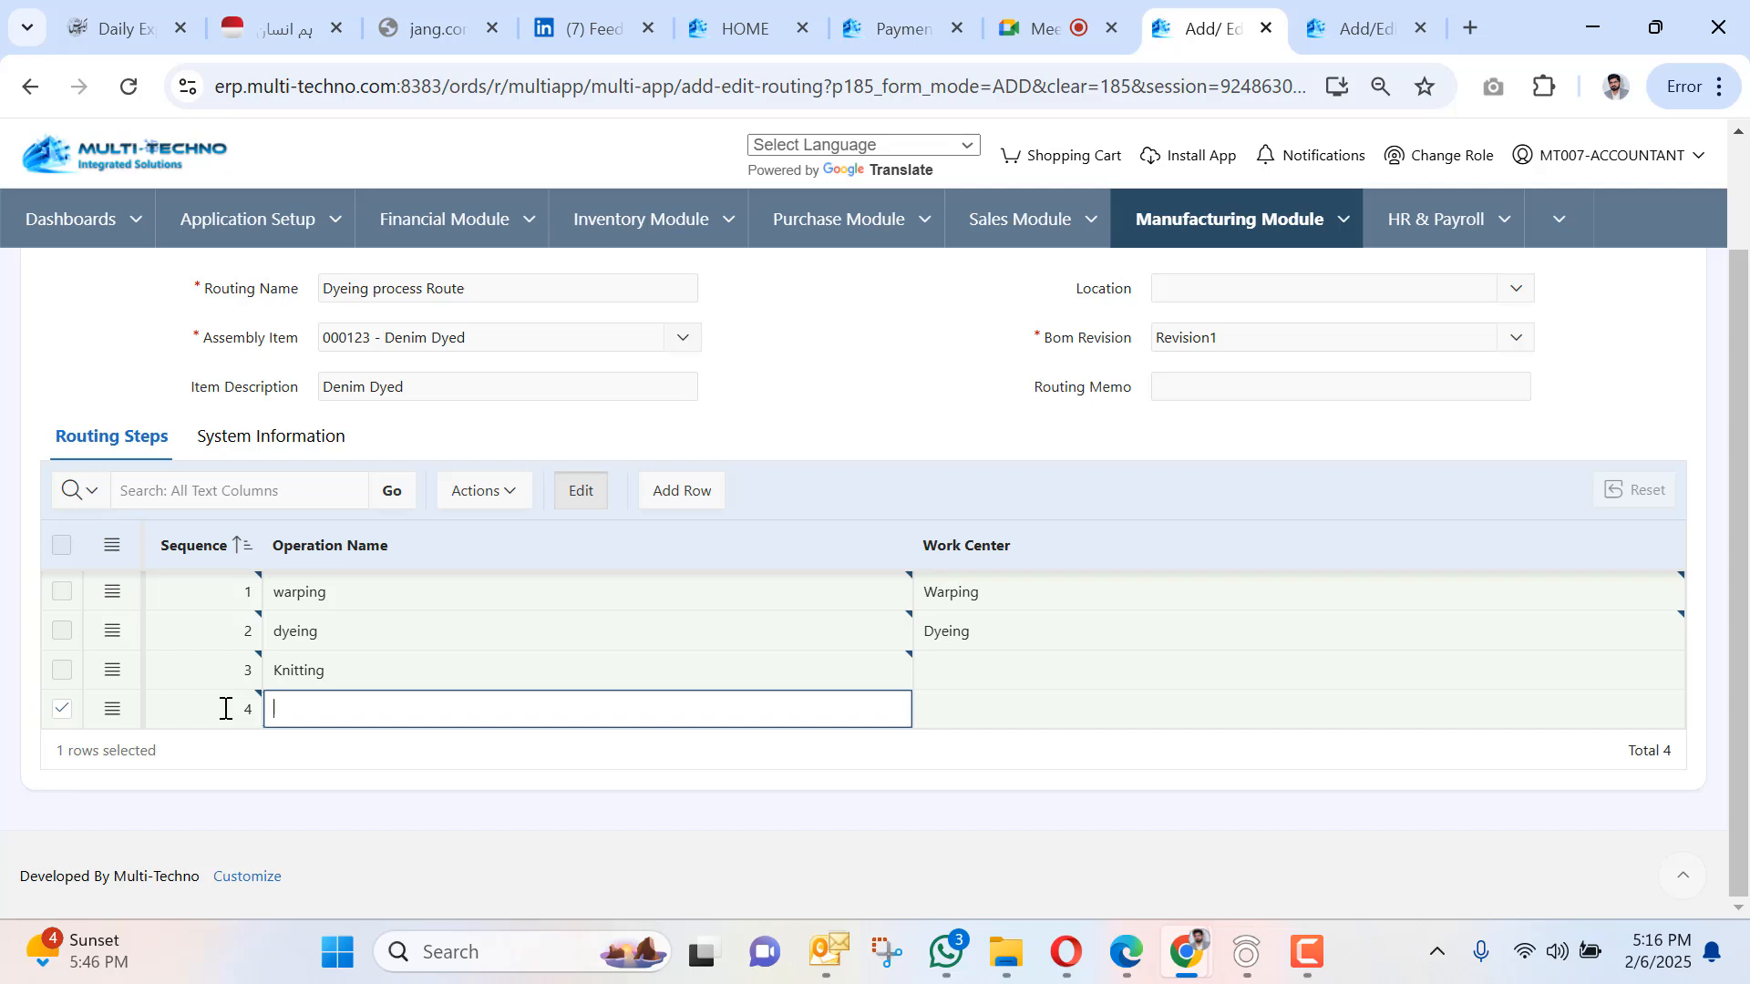
type("Washing")
left_click(1026, 676)
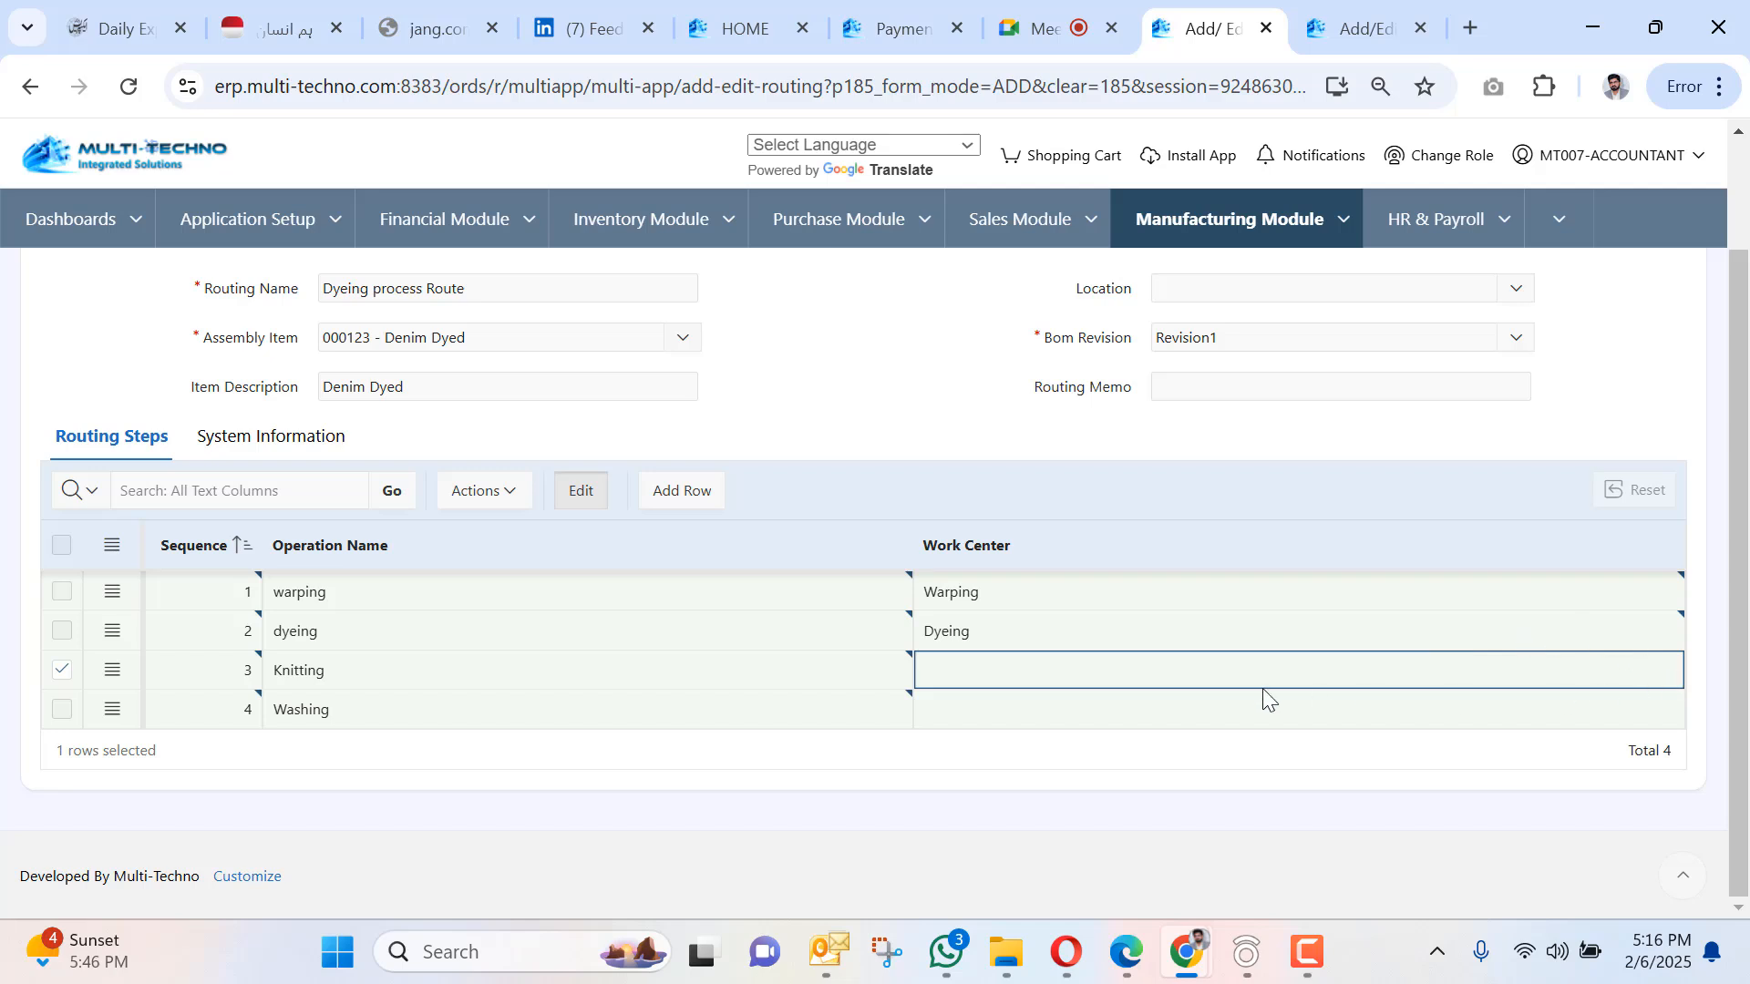
scroll(1068, 648, "up", 3)
scroll(1069, 640, "down", 3)
scroll(481, 505, "up", 2)
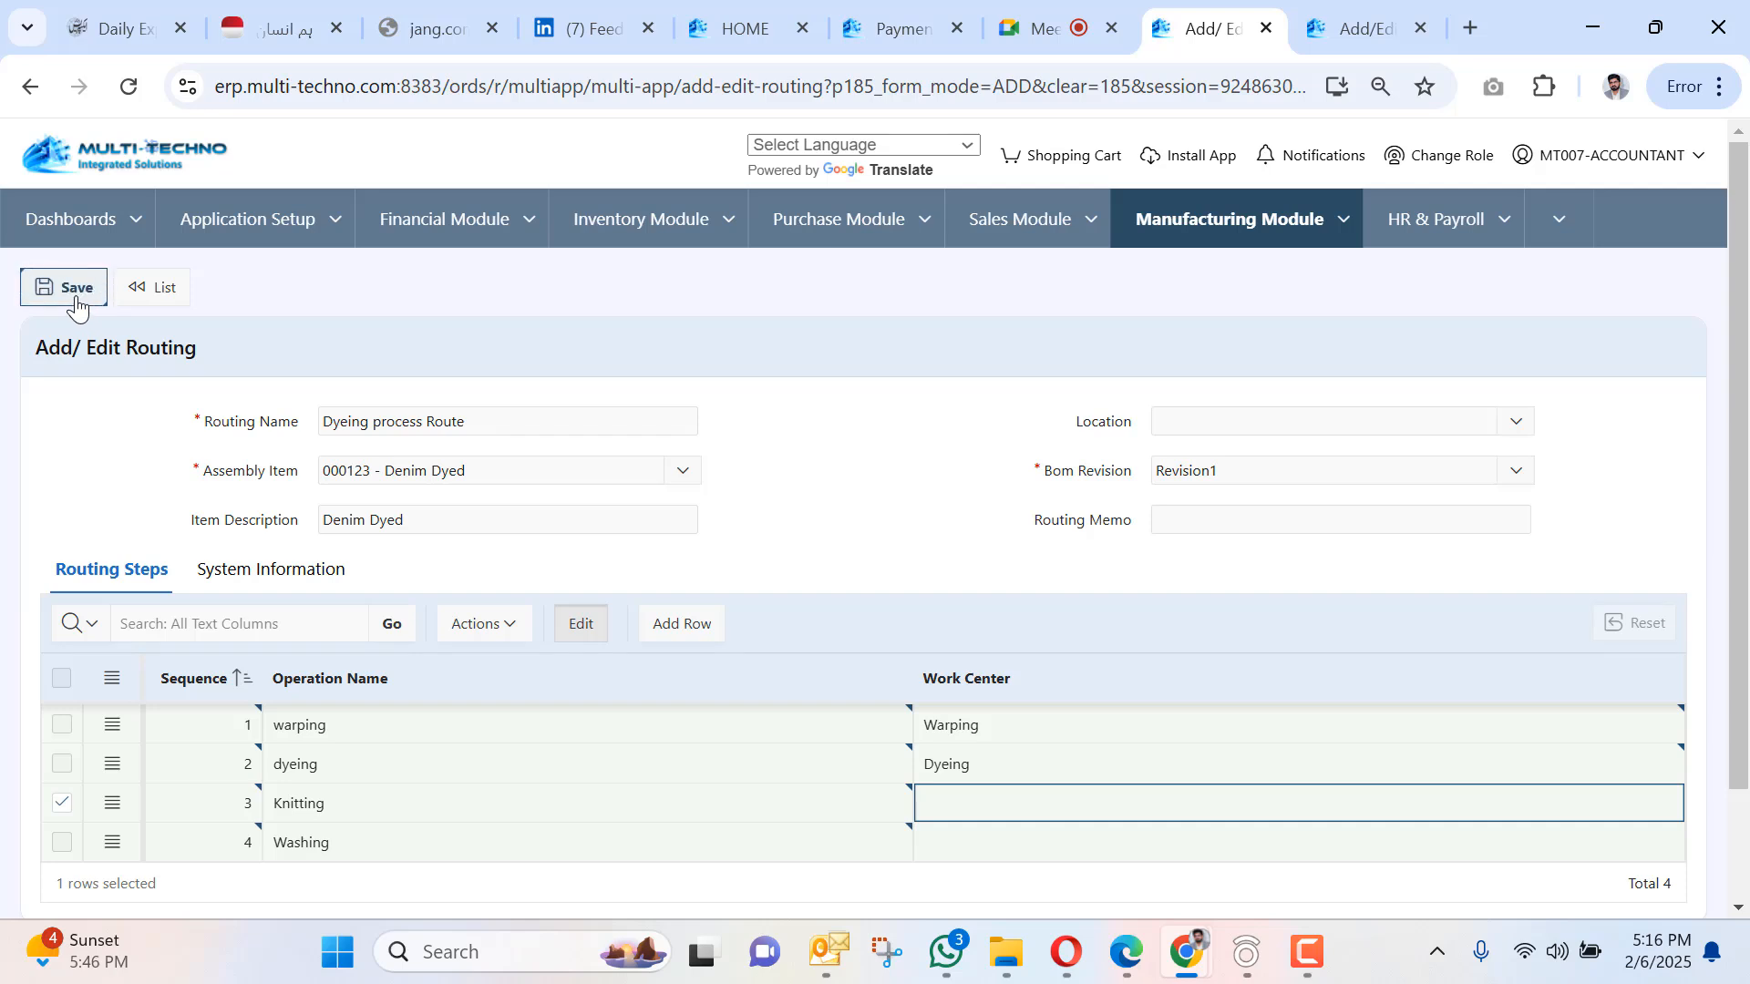
Save the four-step Dyeing process Route, then start looking up step 3's work center.
left_click(32, 290)
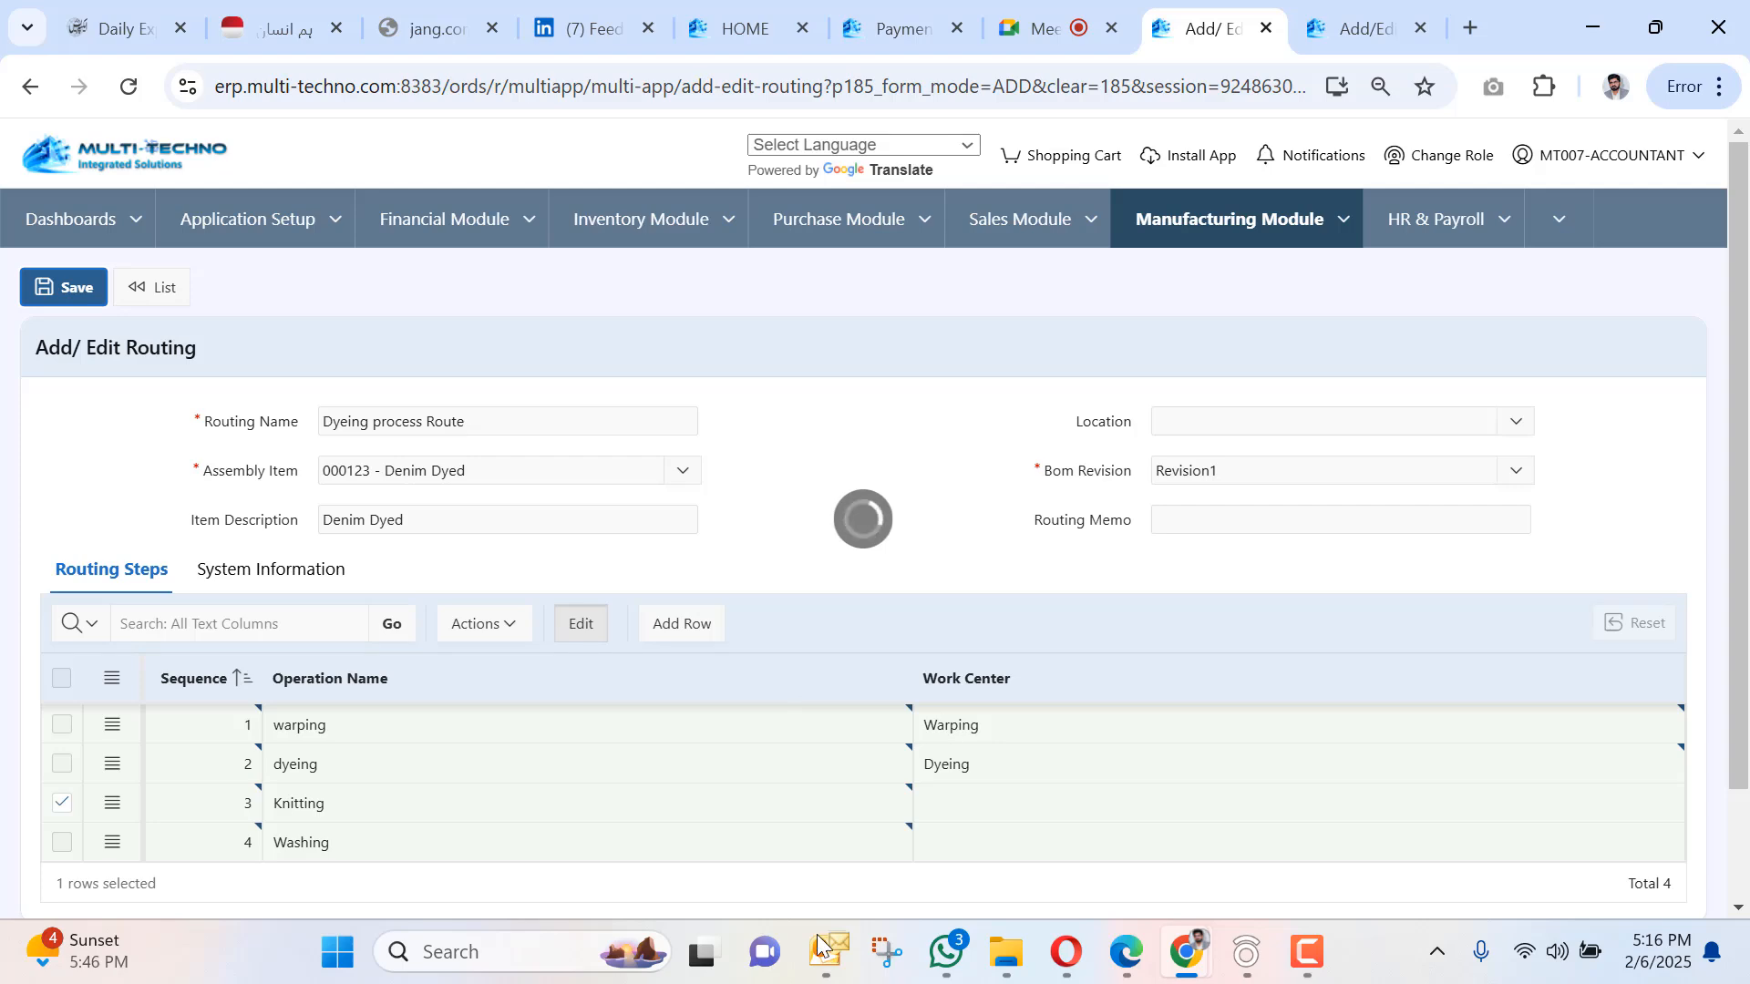
mouse_move(57, 981)
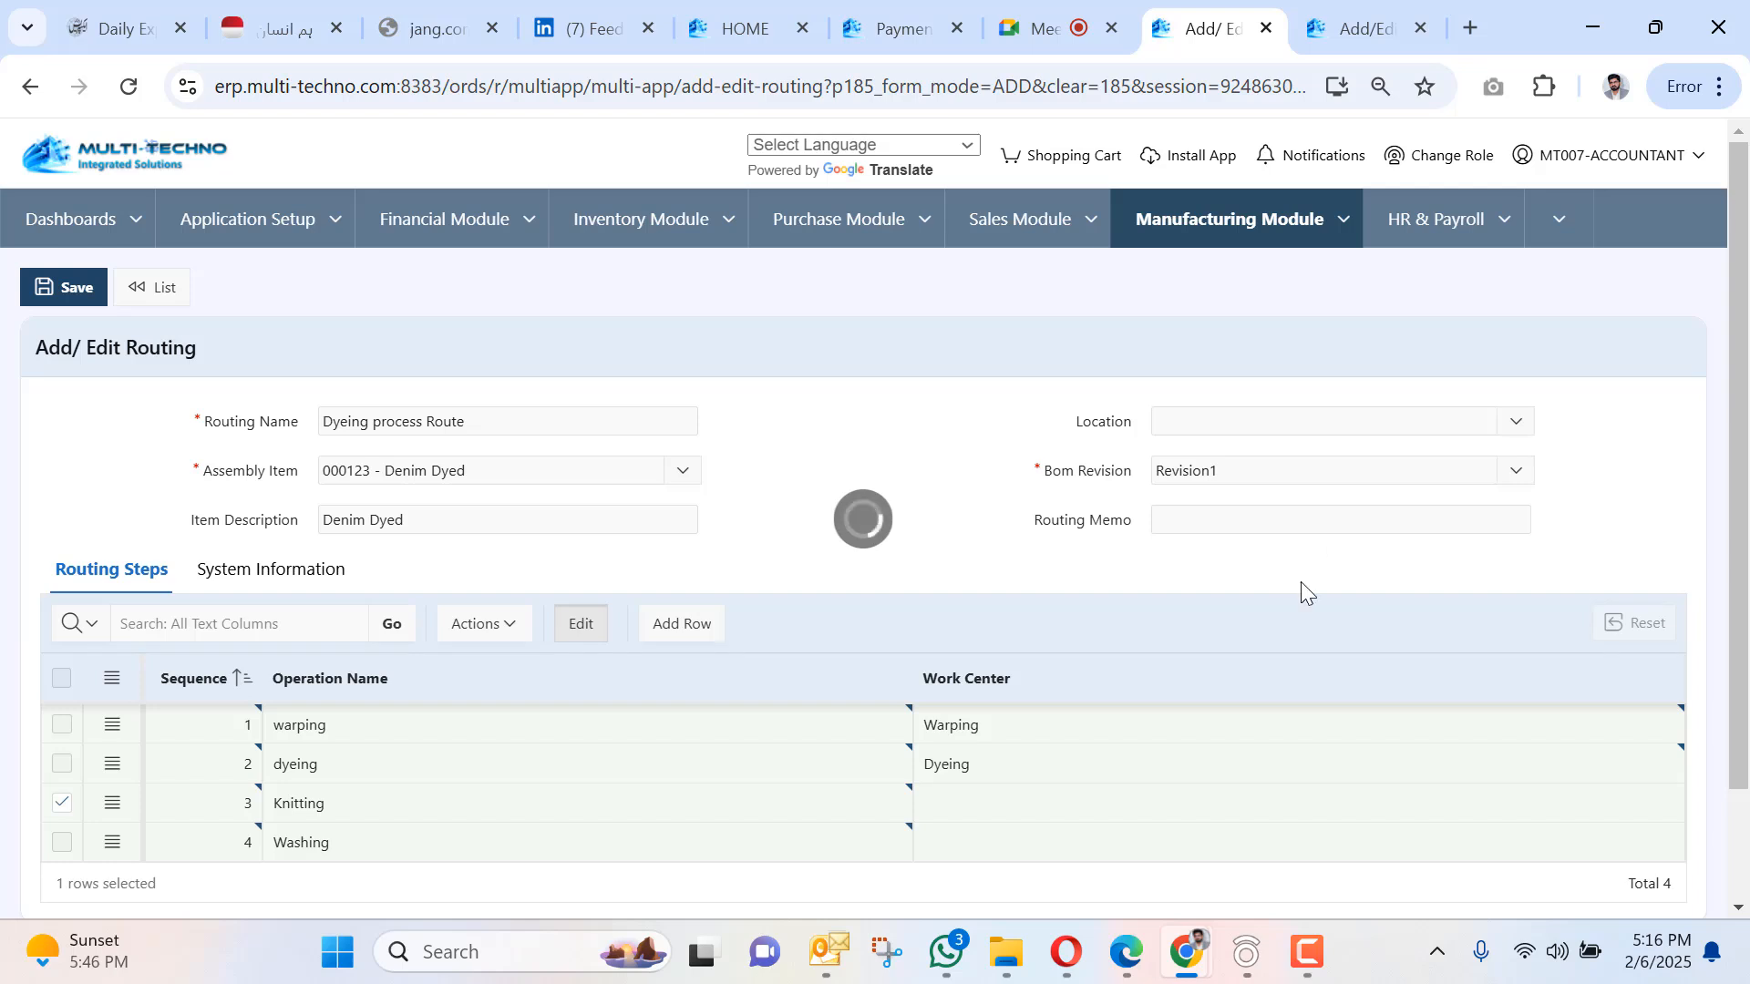
left_click(1024, 756)
left_click(1020, 807)
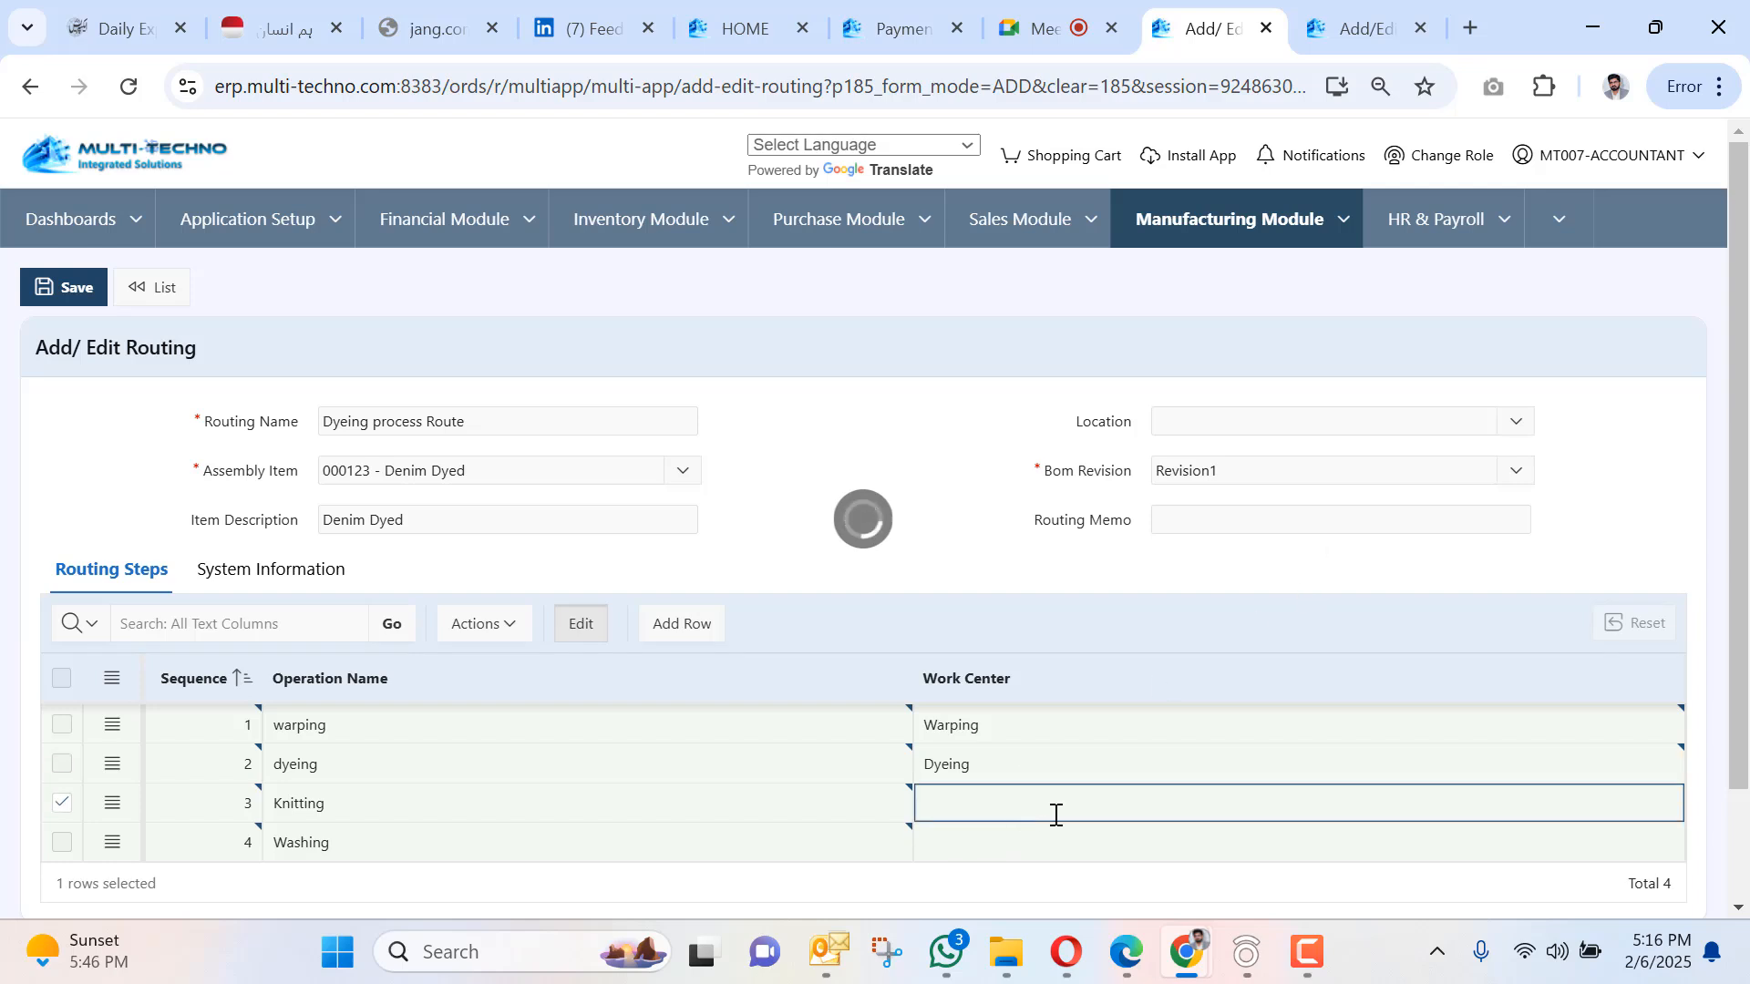
left_click(1667, 801)
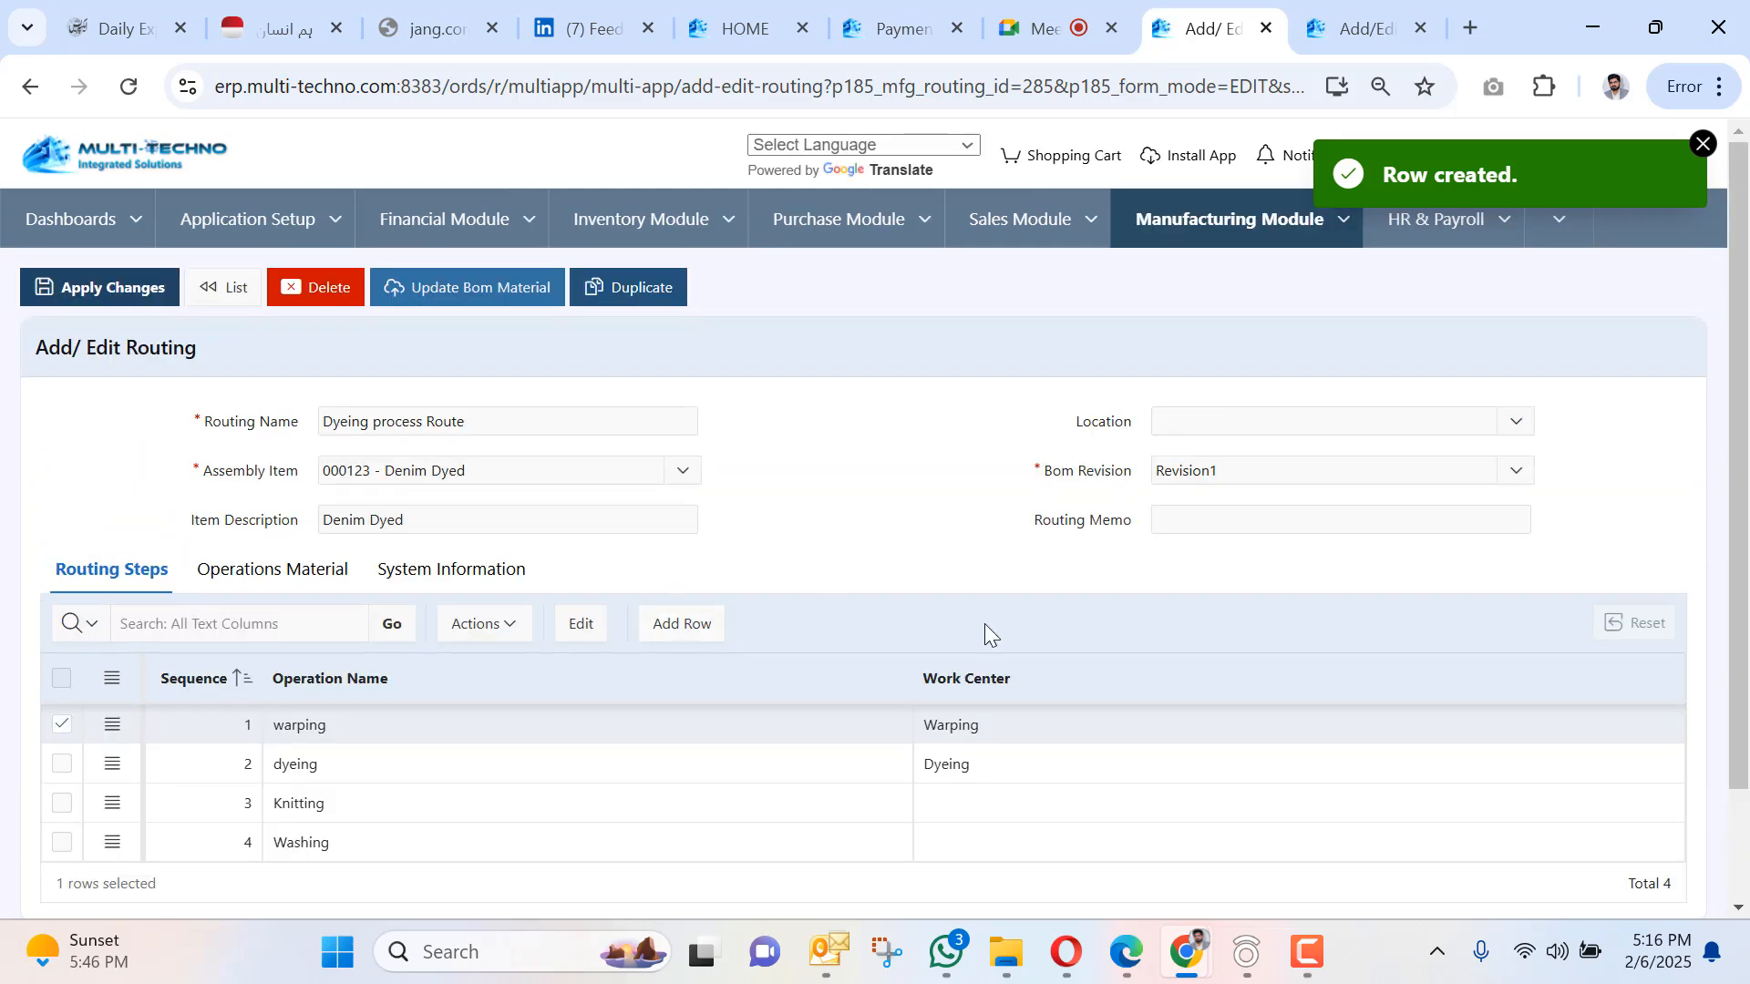
scroll(984, 623, "down", 2)
double_click(1156, 670)
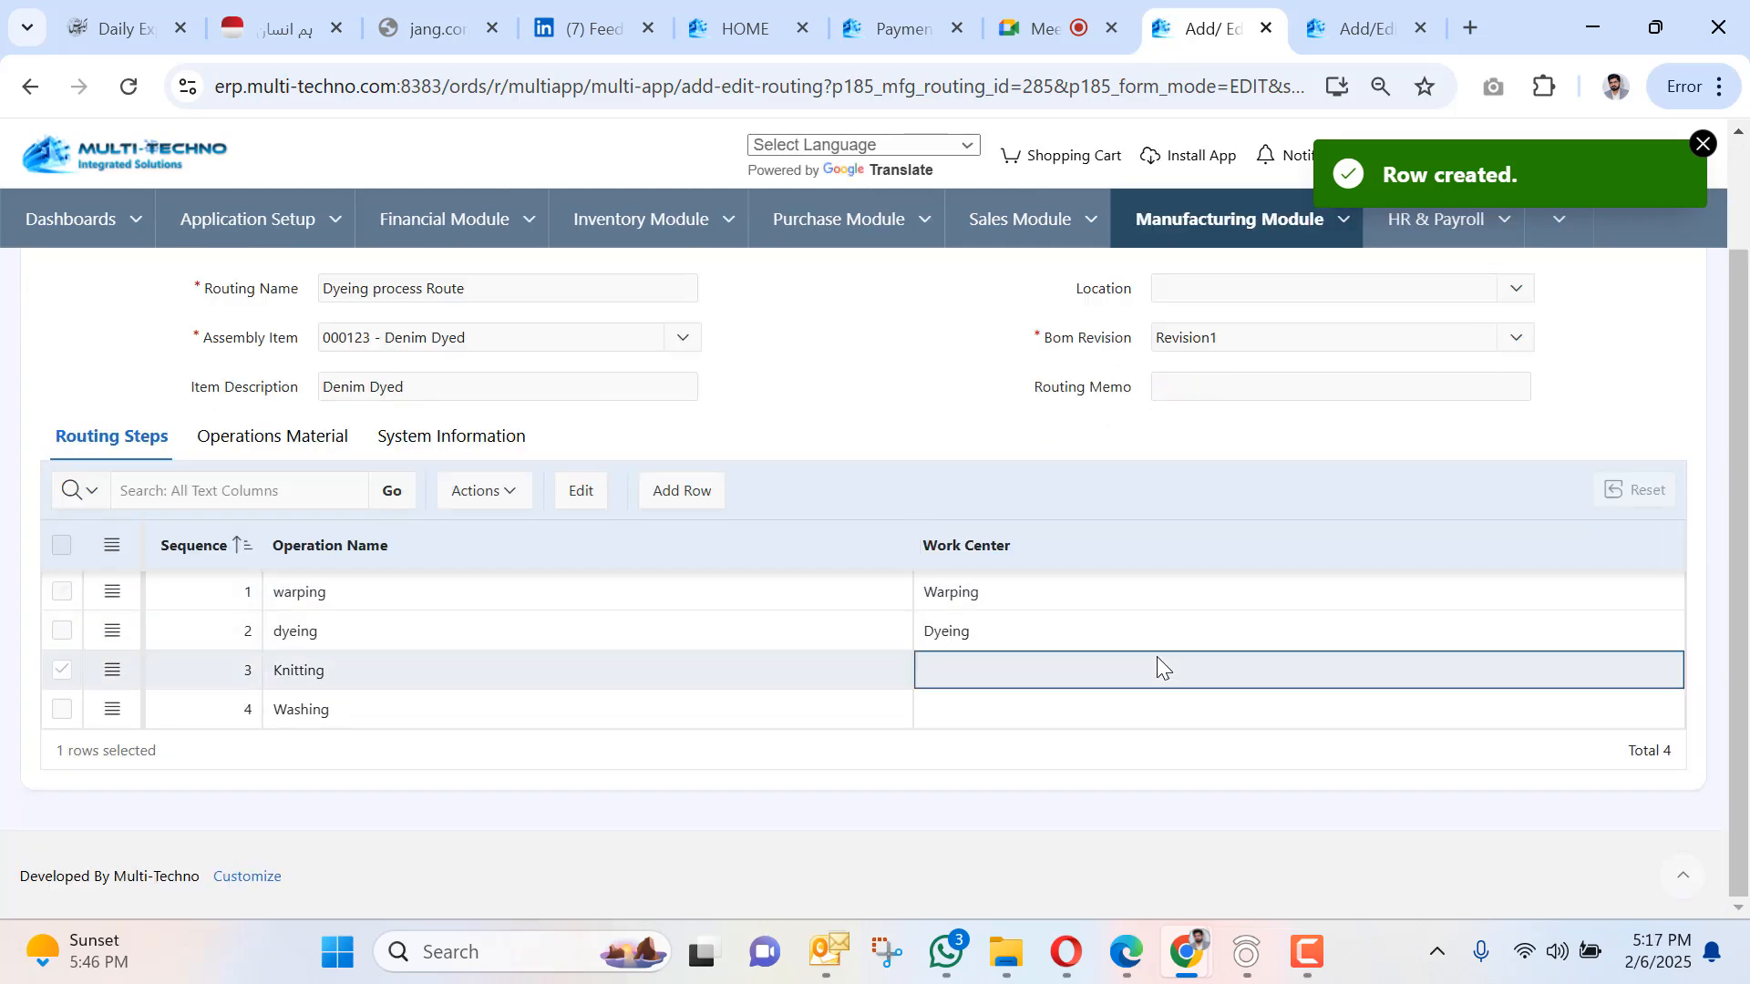
left_click(1666, 675)
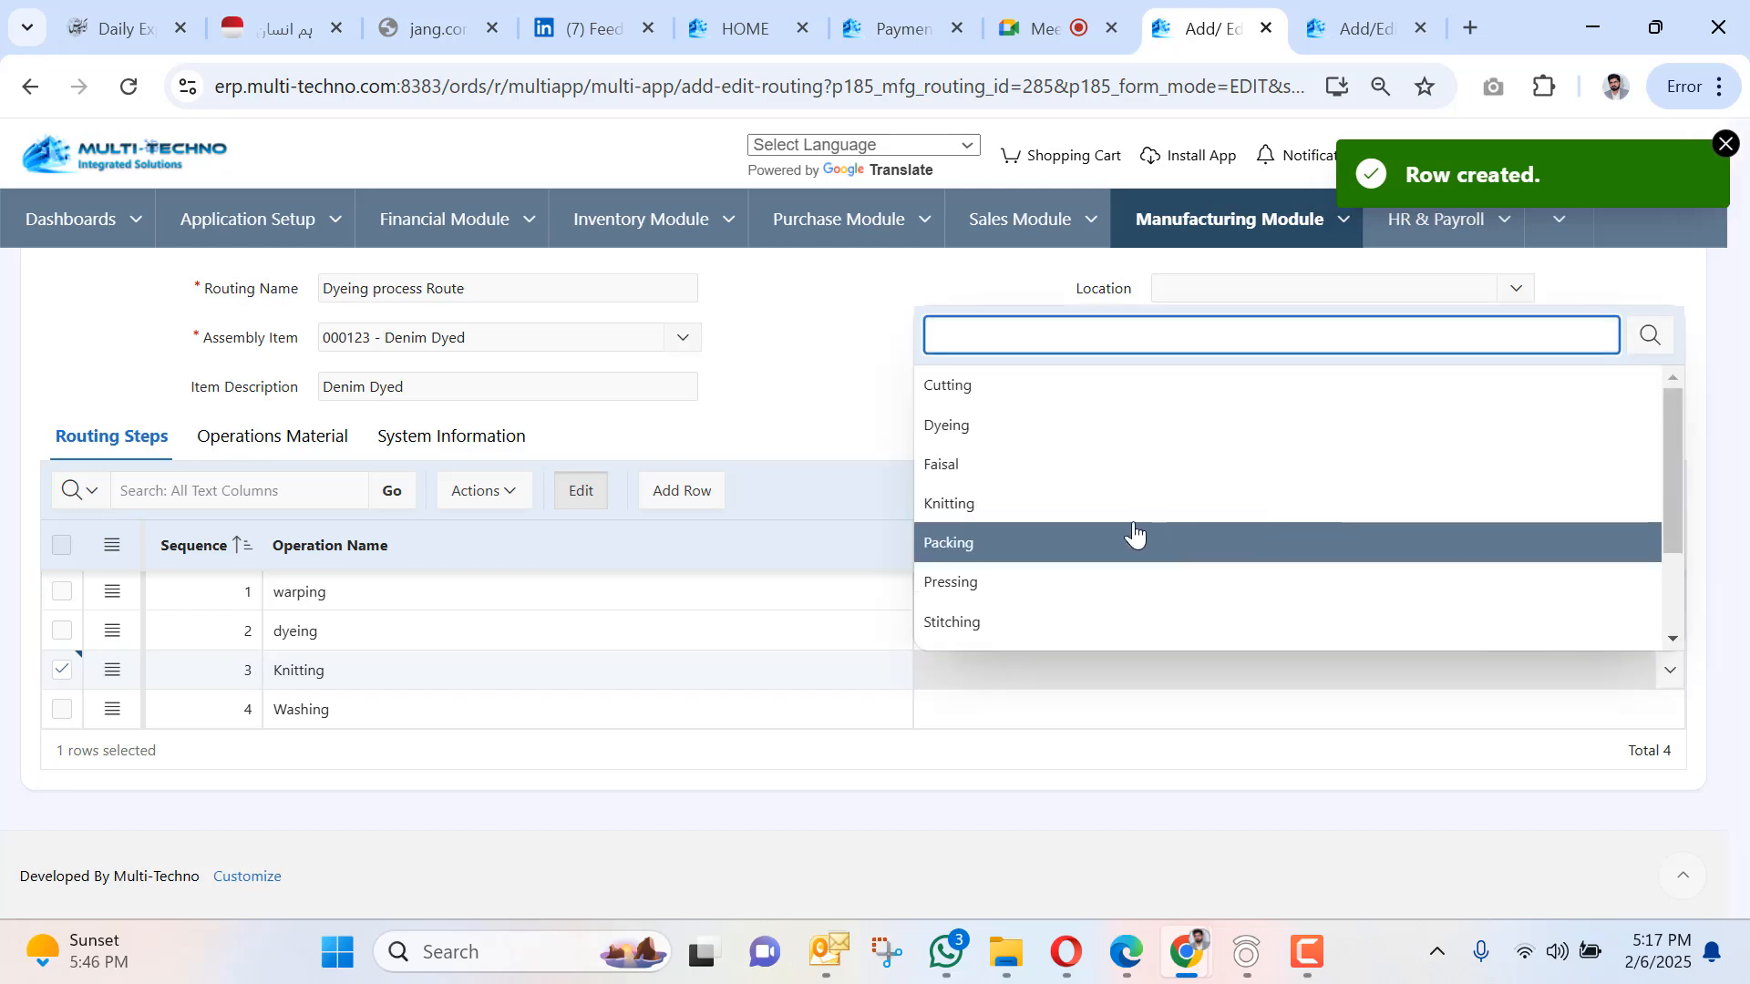
left_click(1114, 510)
left_click(1145, 714)
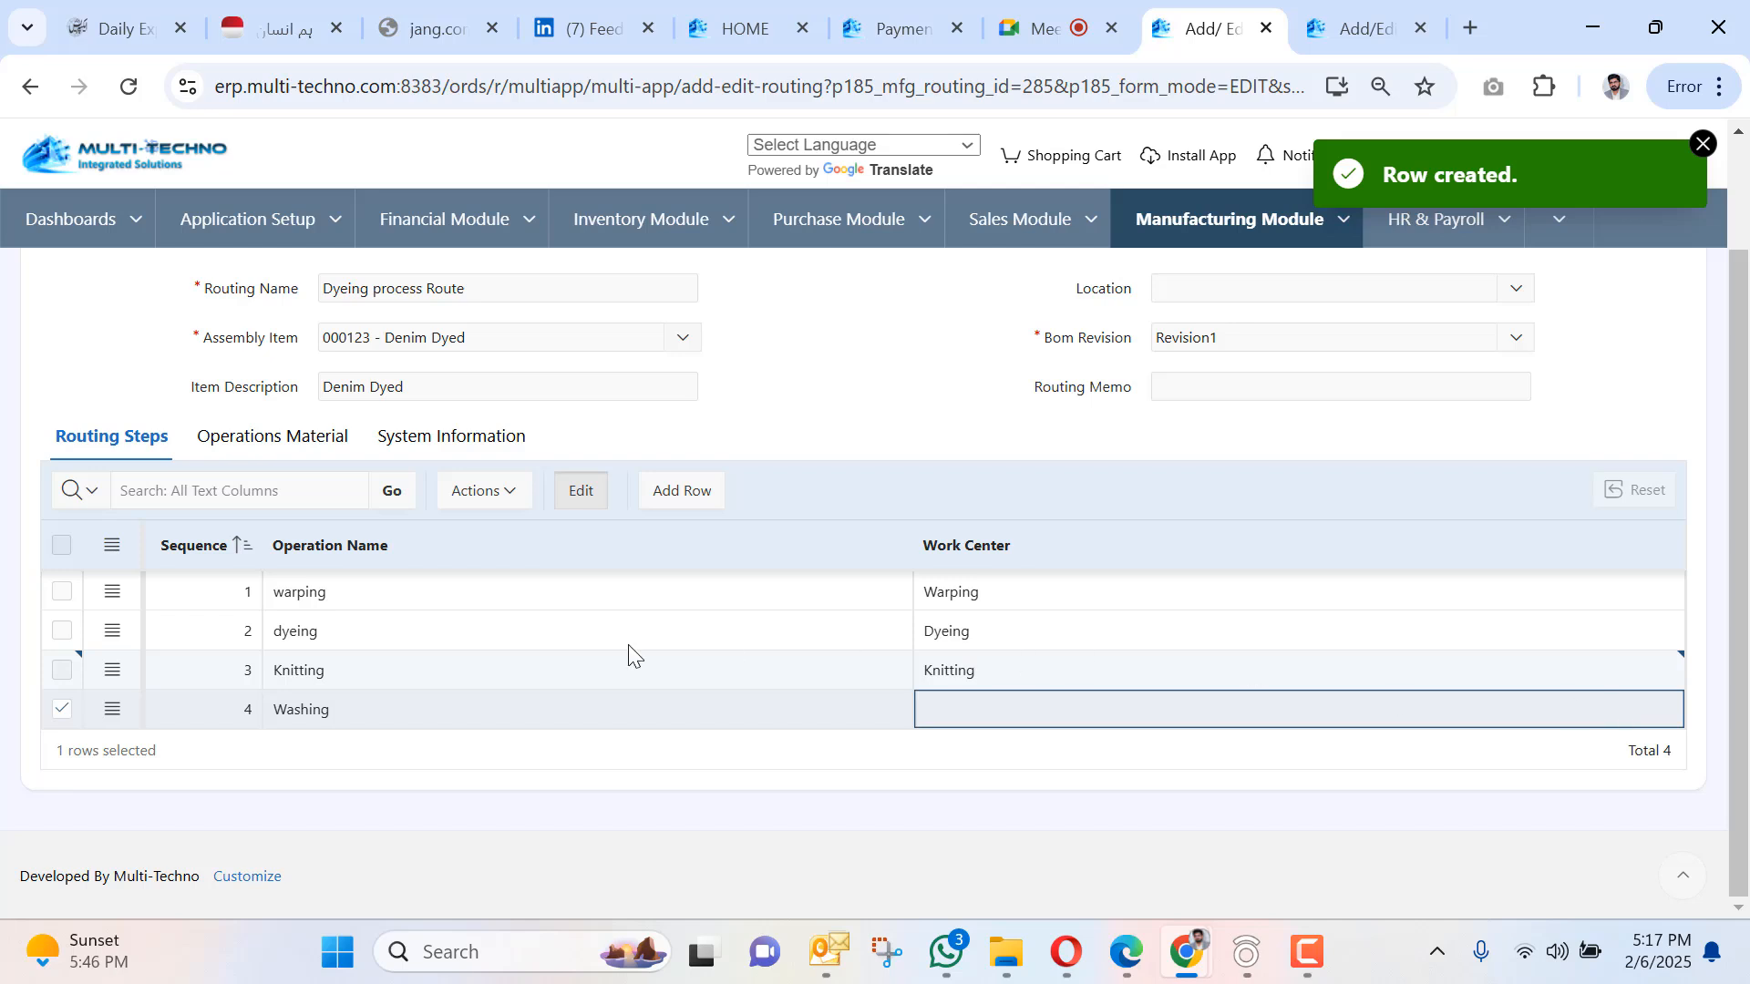
scroll(273, 547, "up", 2)
left_click(75, 293)
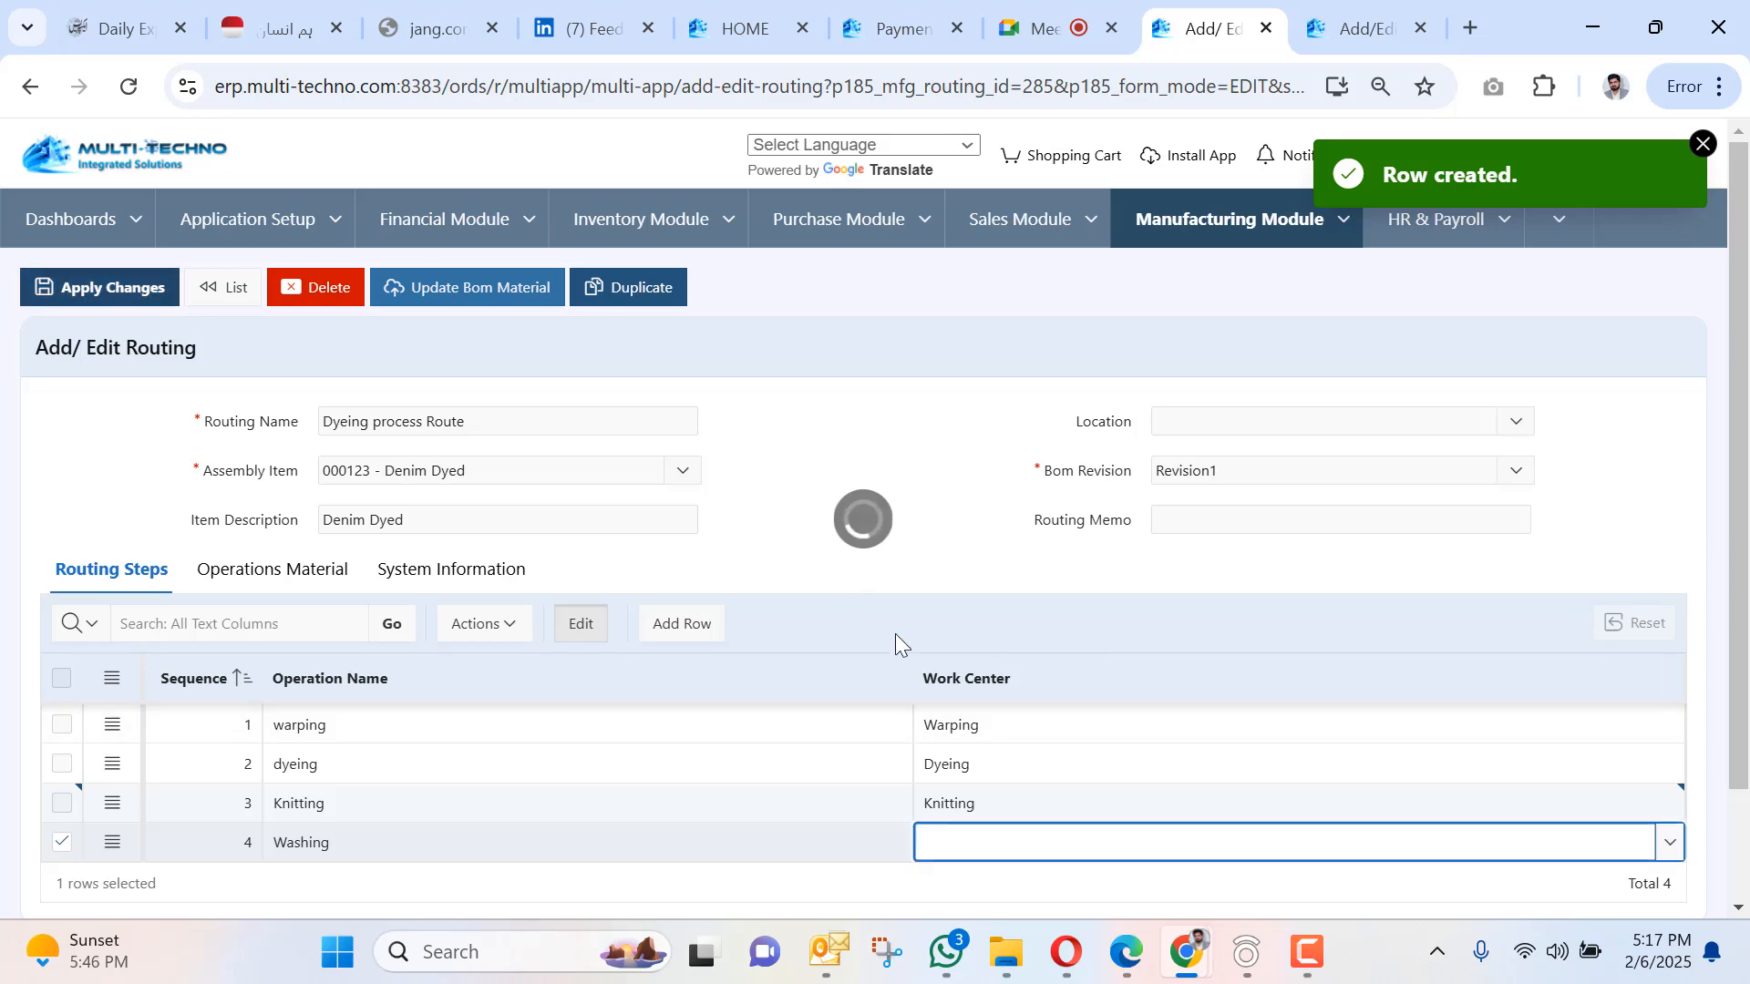
mouse_move(1304, 952)
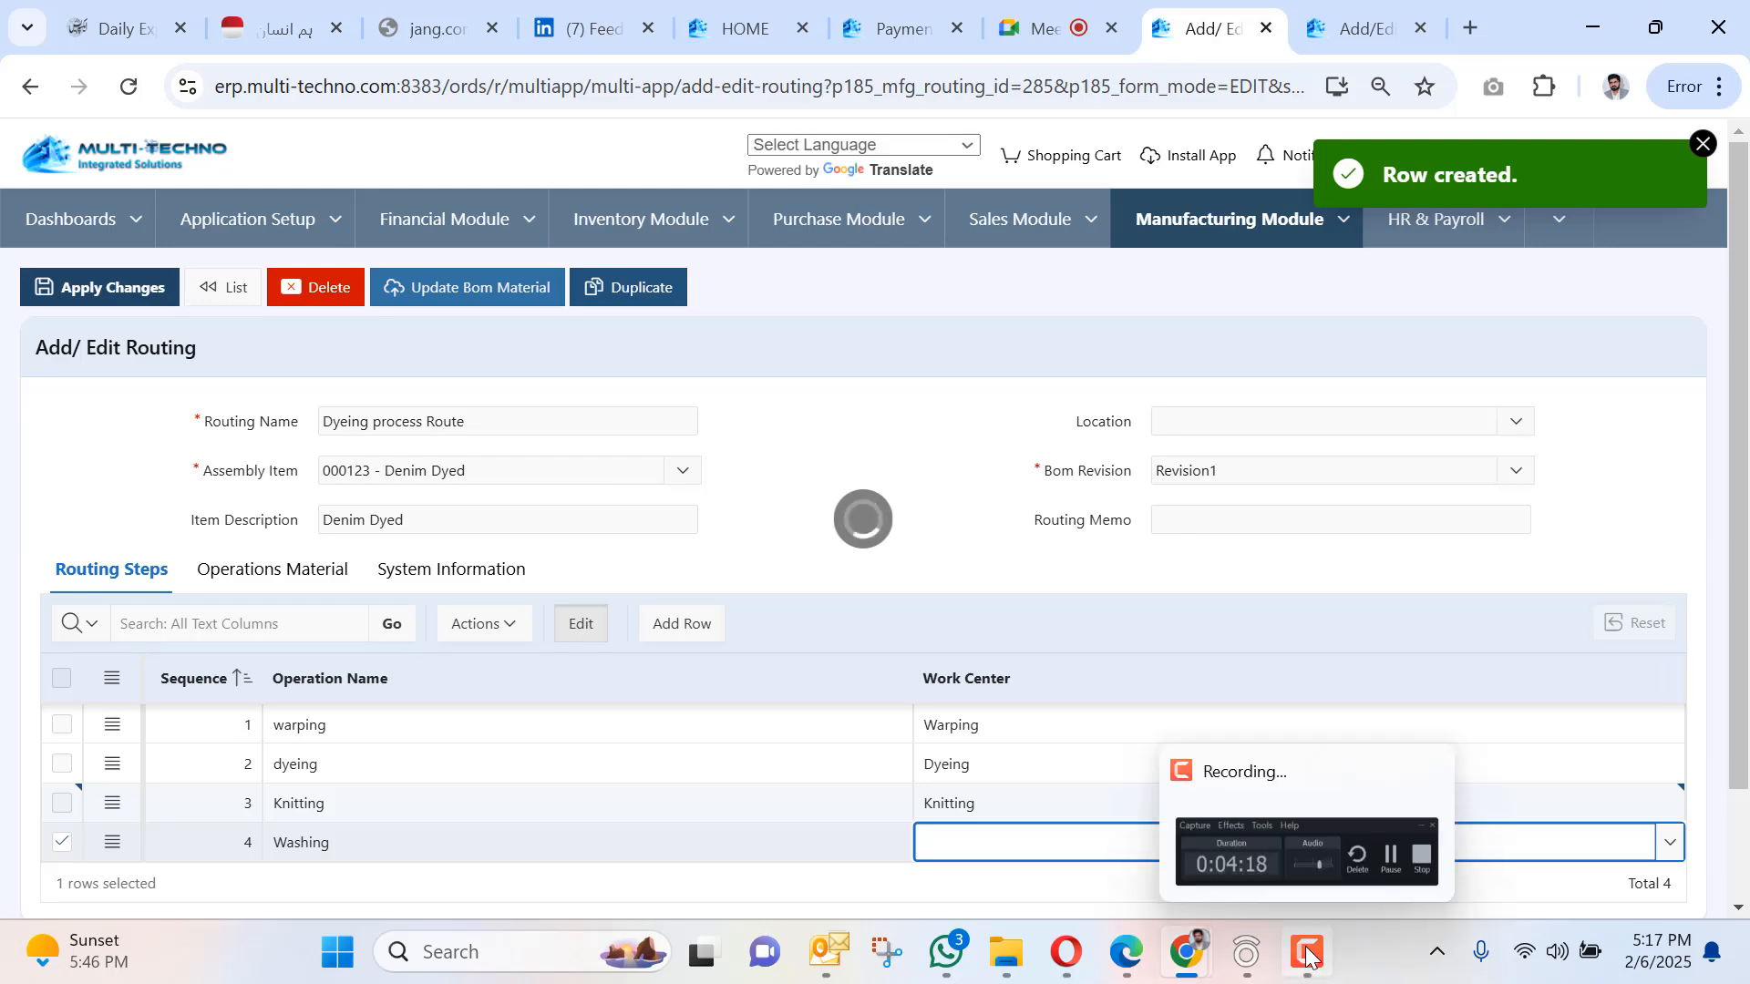
left_click(1270, 840)
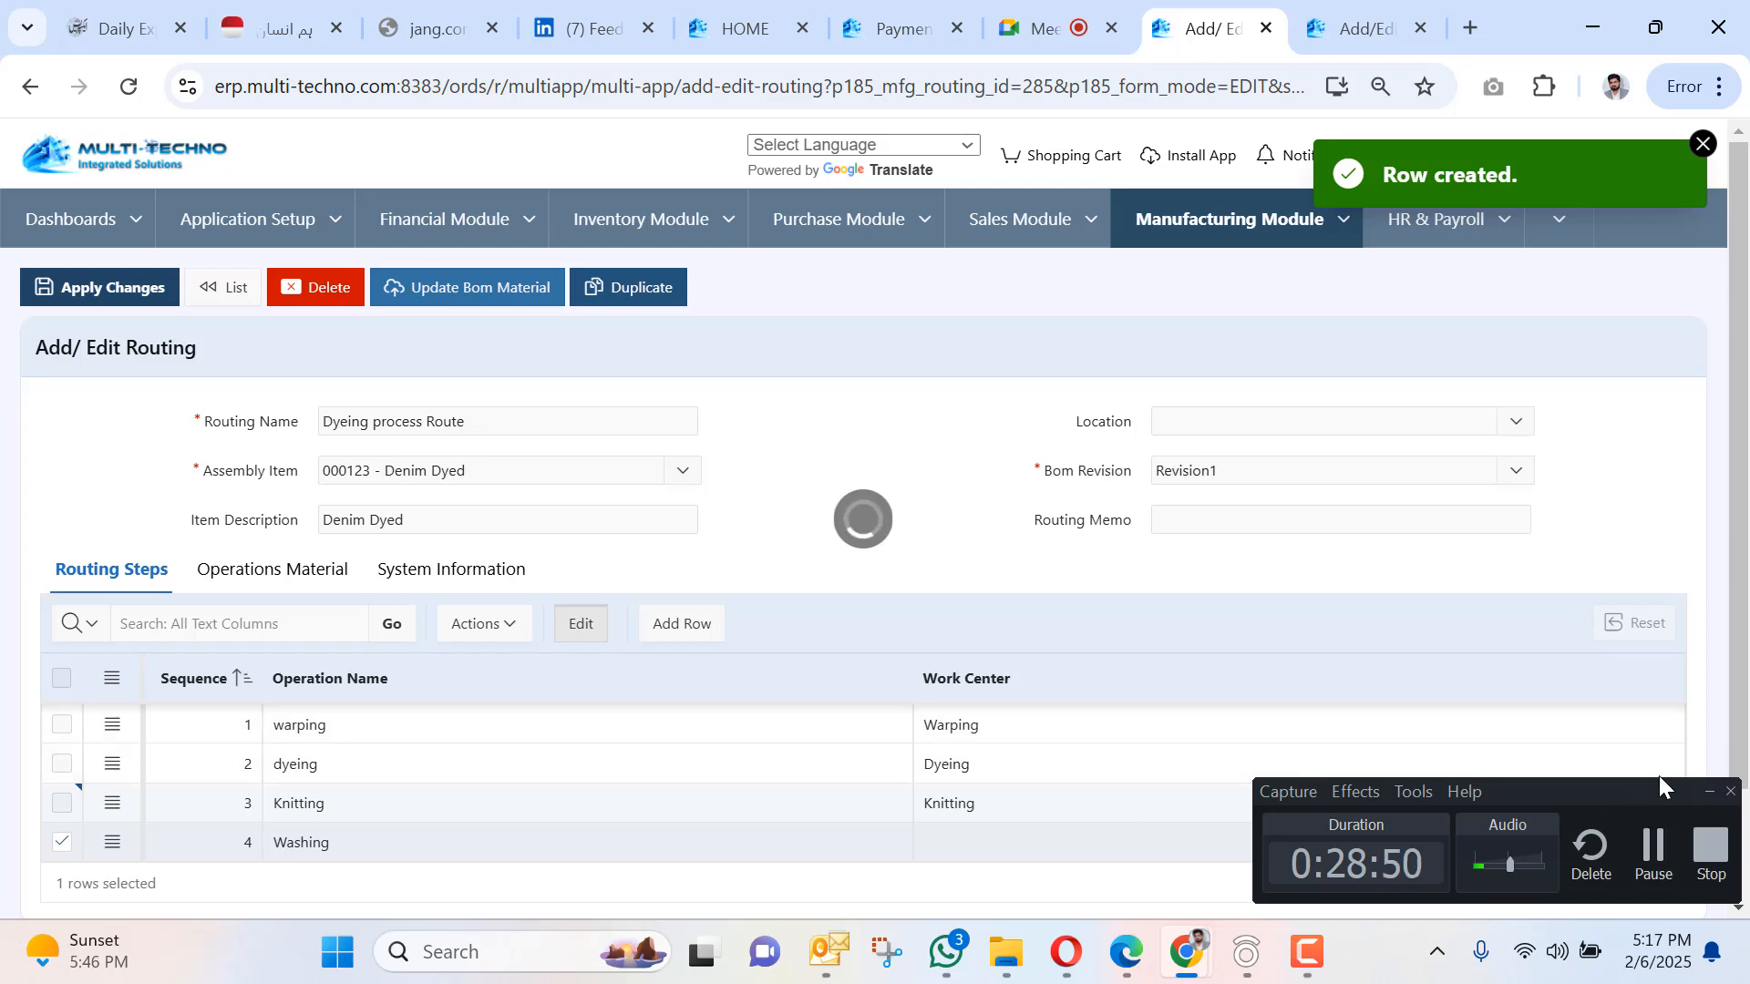
left_click(1708, 799)
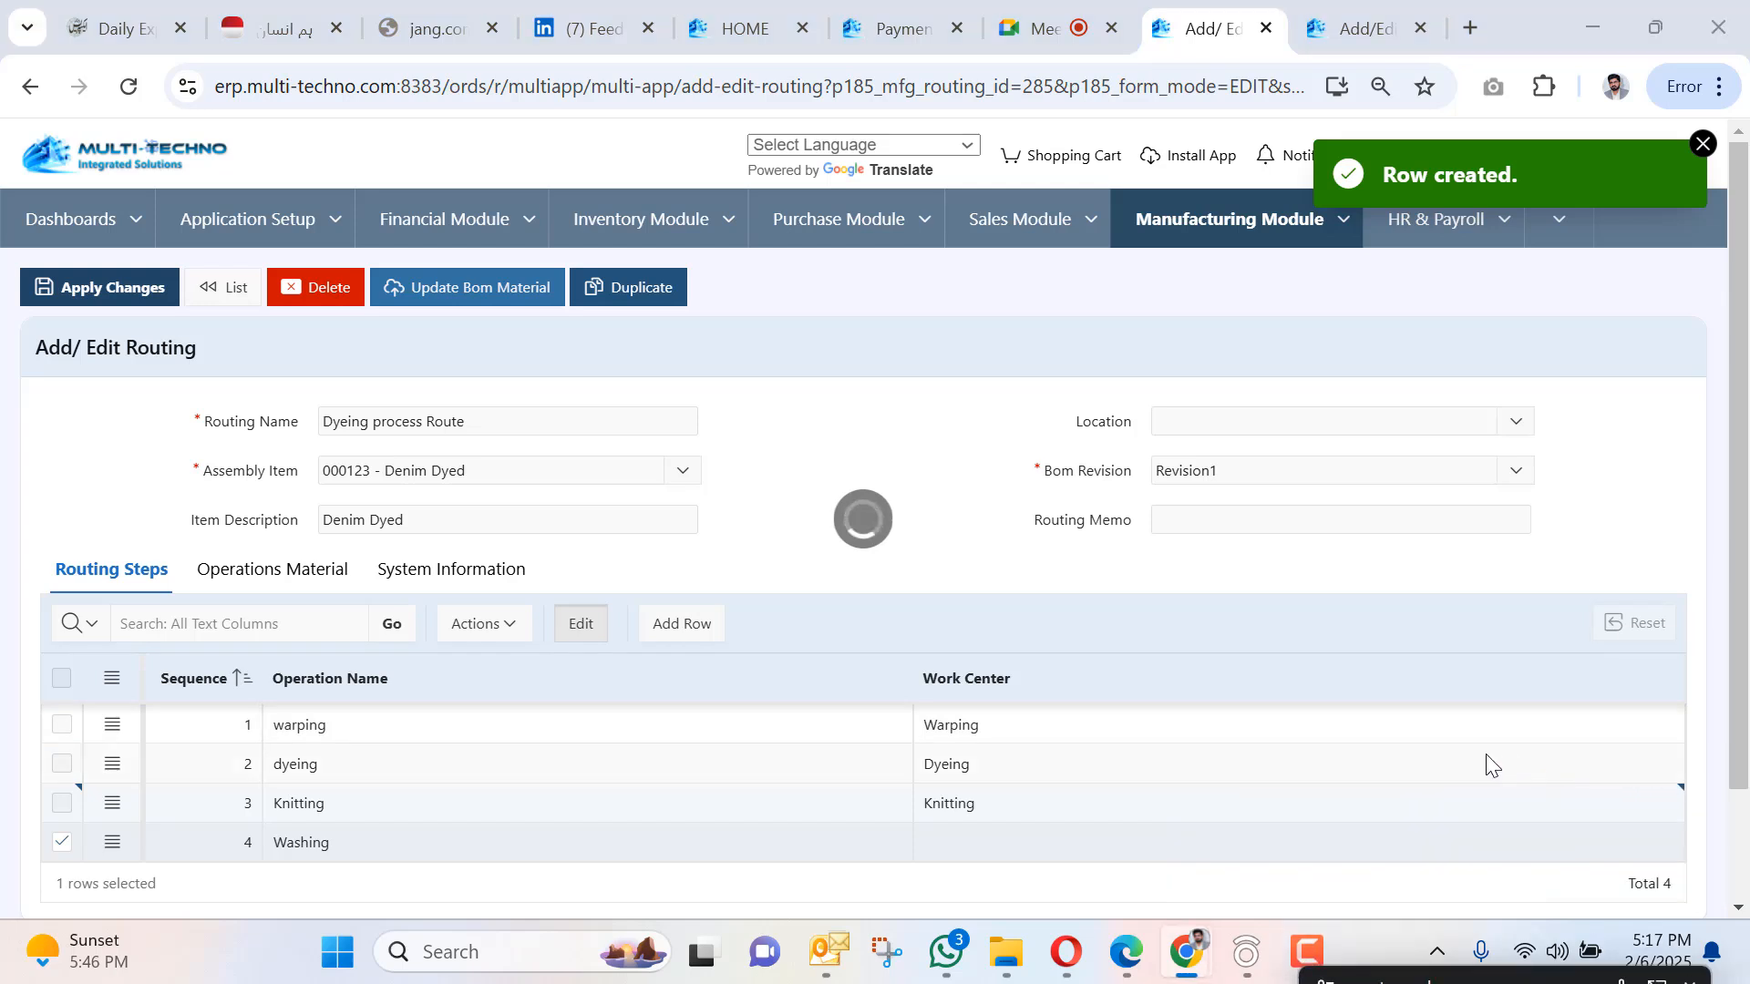
left_click(1418, 827)
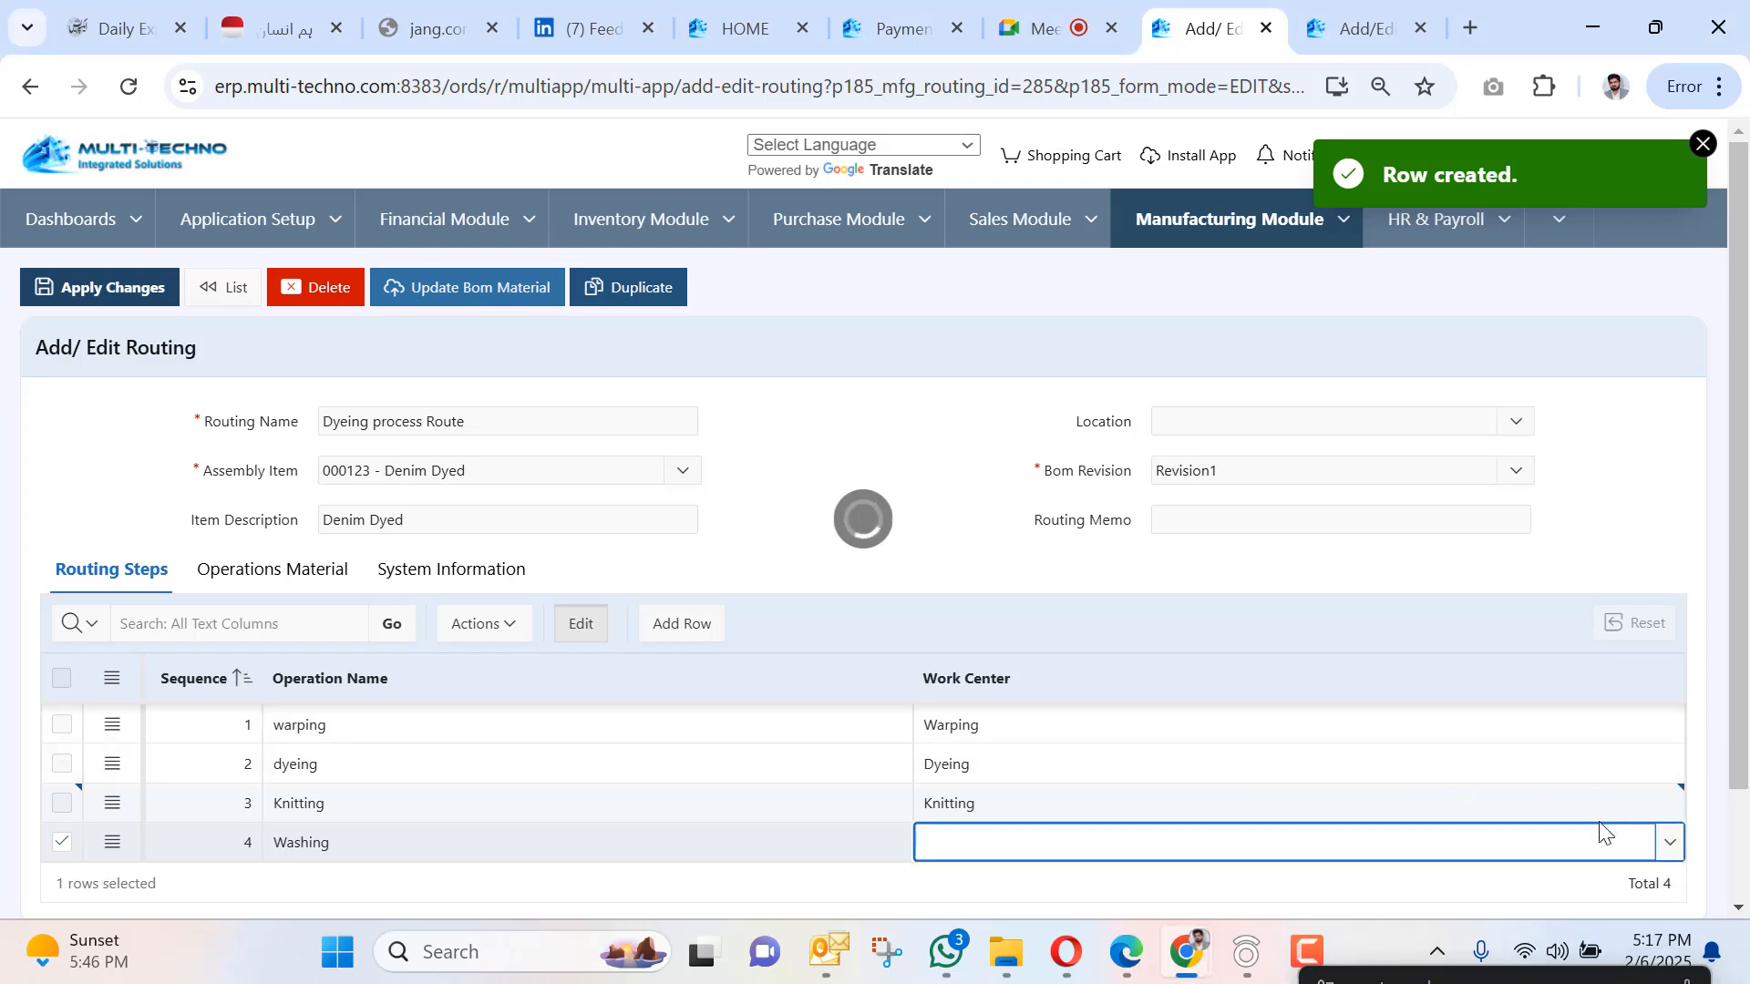
left_click(1670, 842)
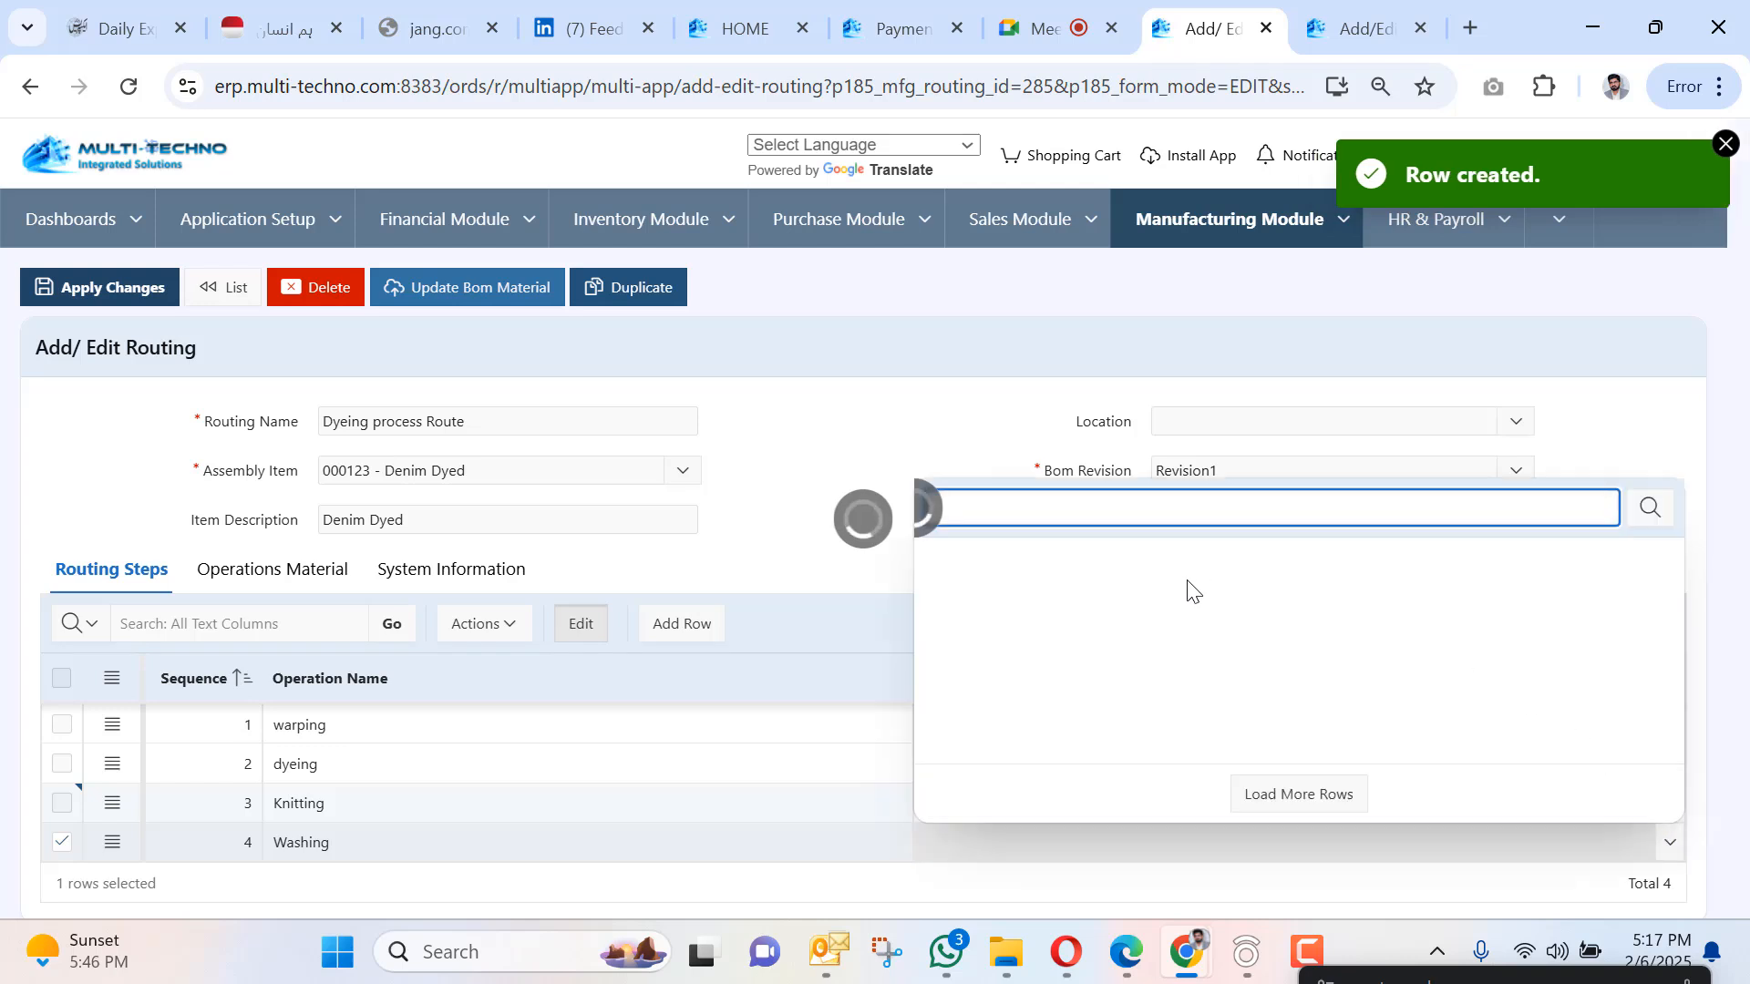
left_click(822, 416)
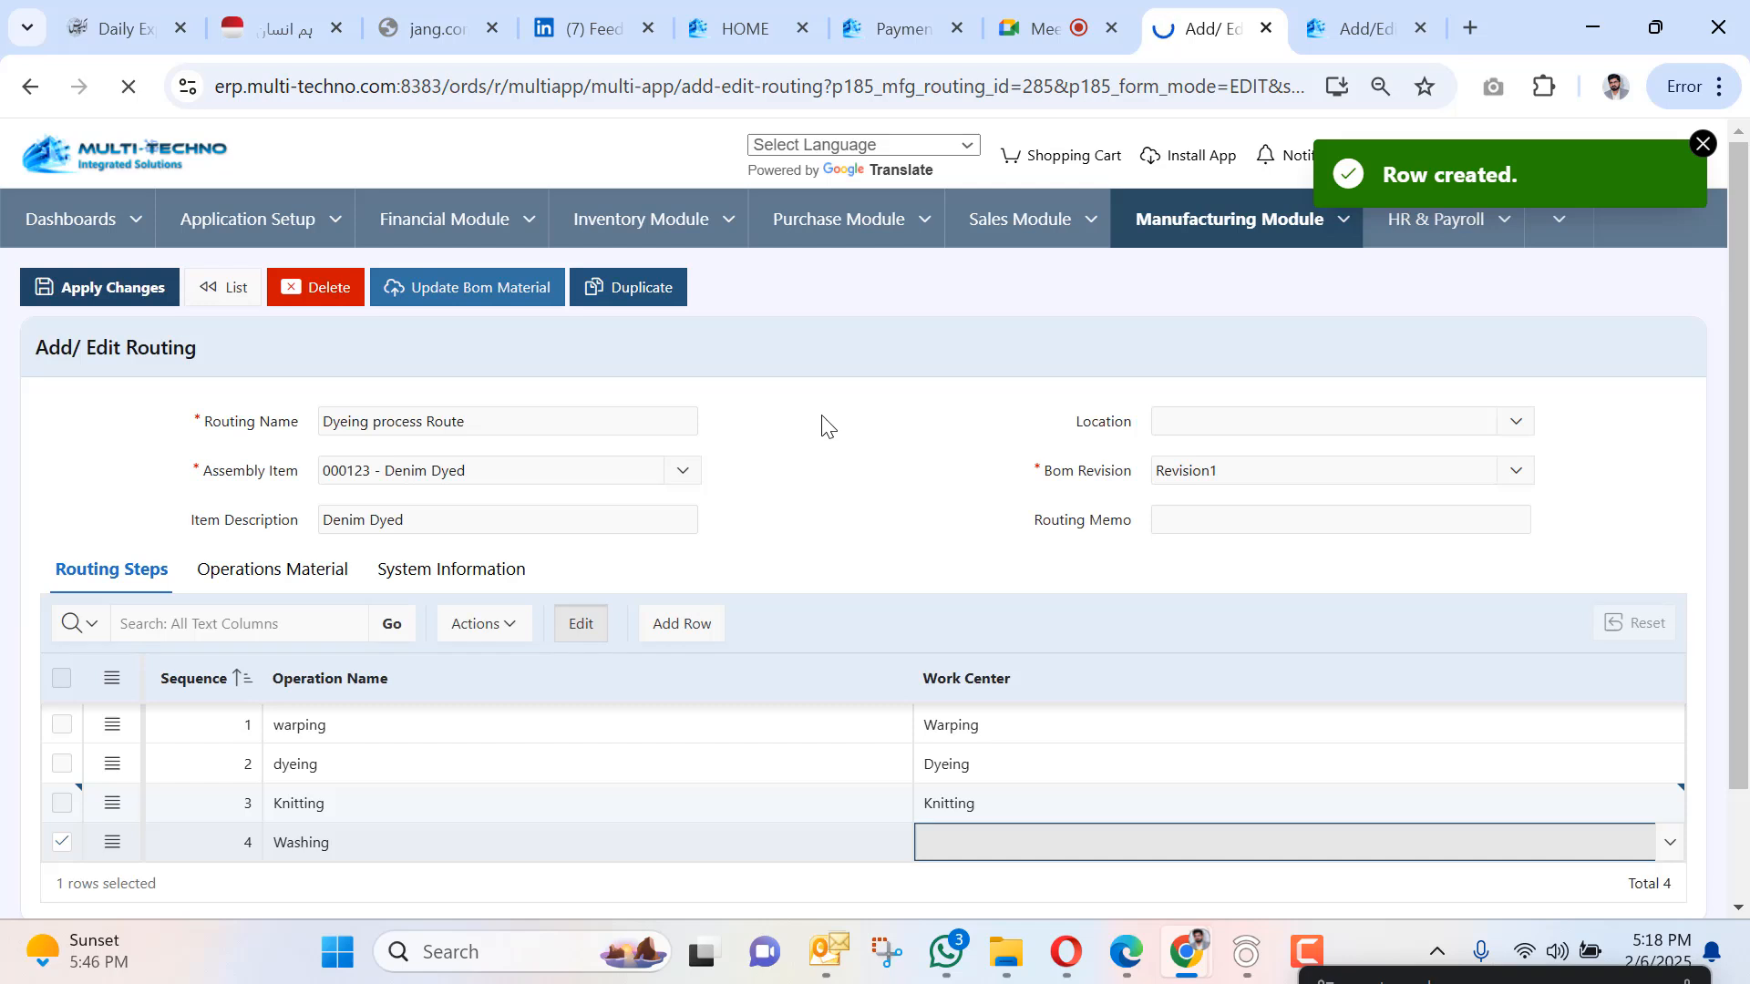
Set step 4 Washing's work center to Packing and apply the routing changes.
left_click(1664, 844)
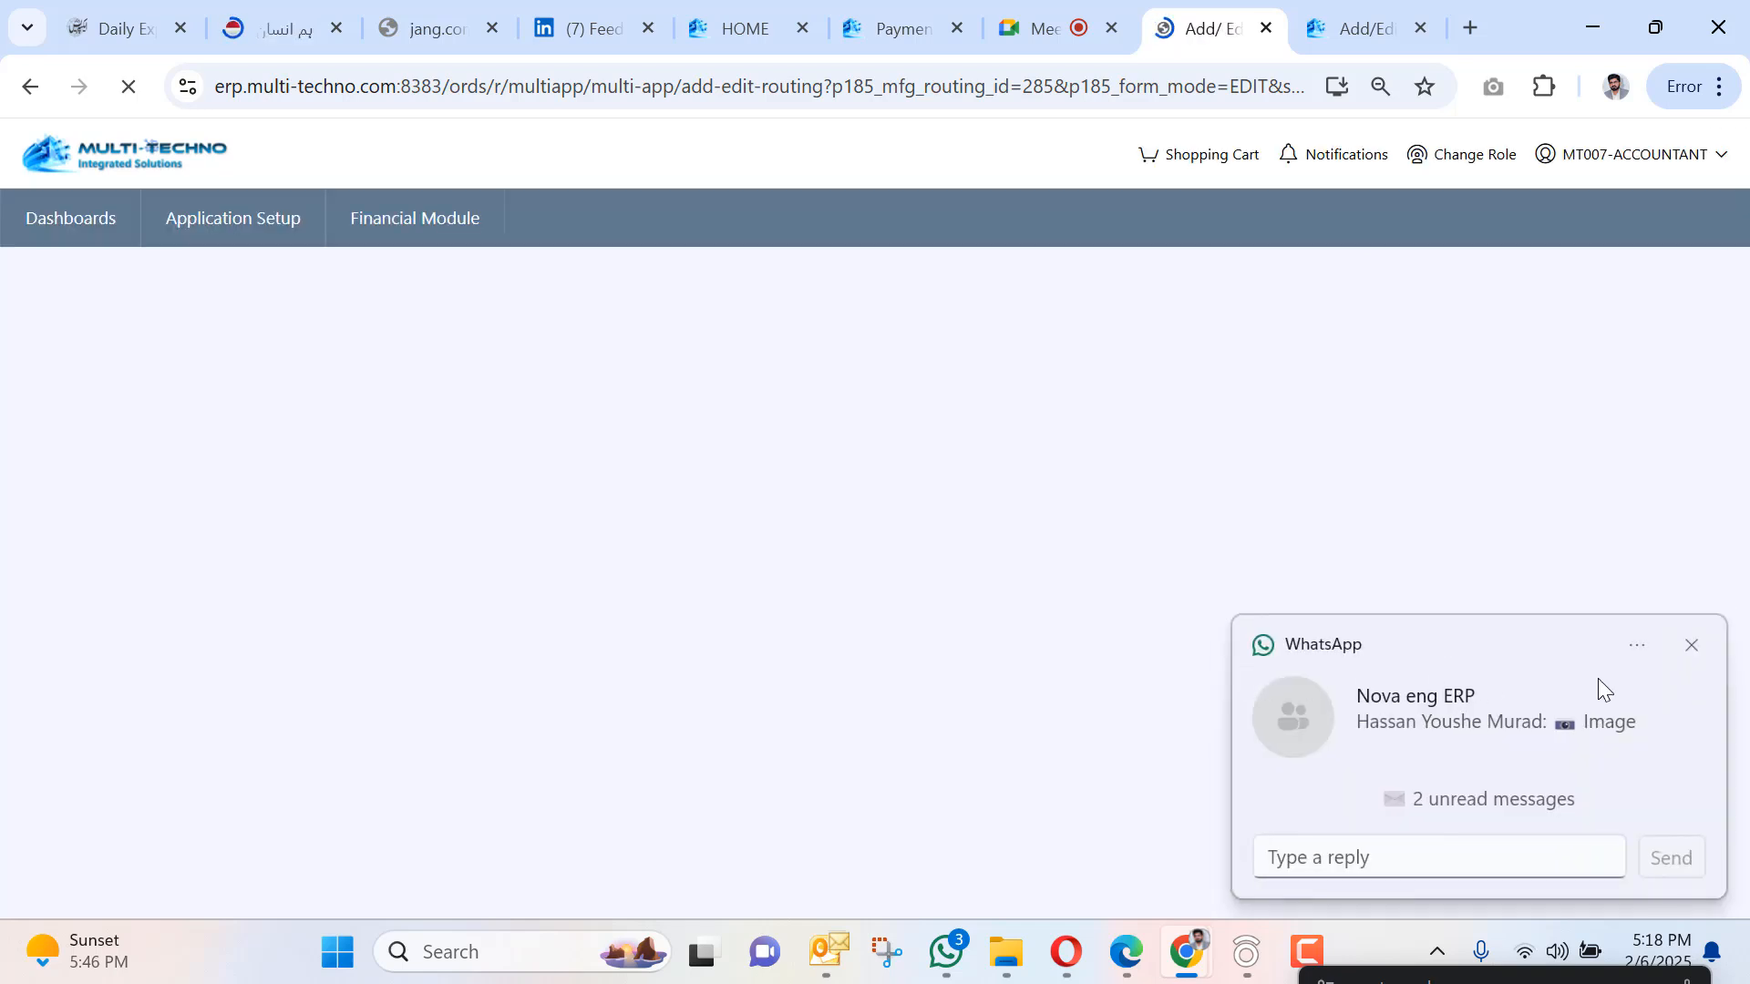
left_click(1689, 647)
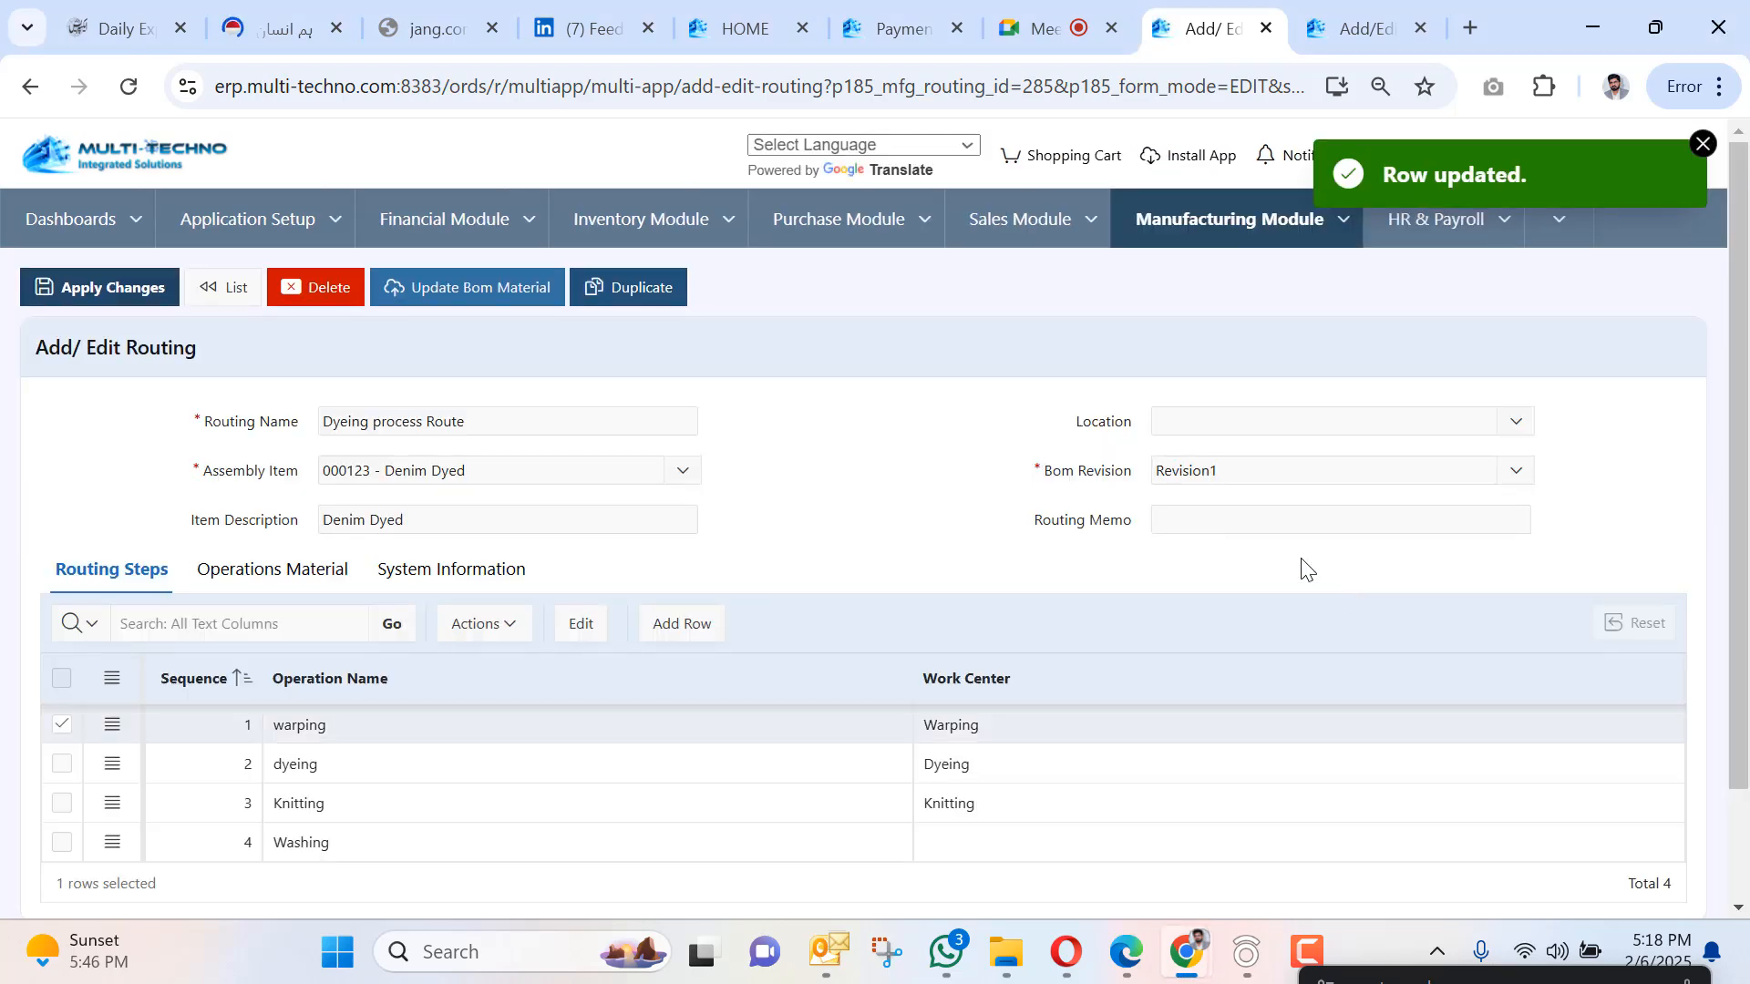
scroll(1317, 602, "down", 2)
left_click(1574, 725)
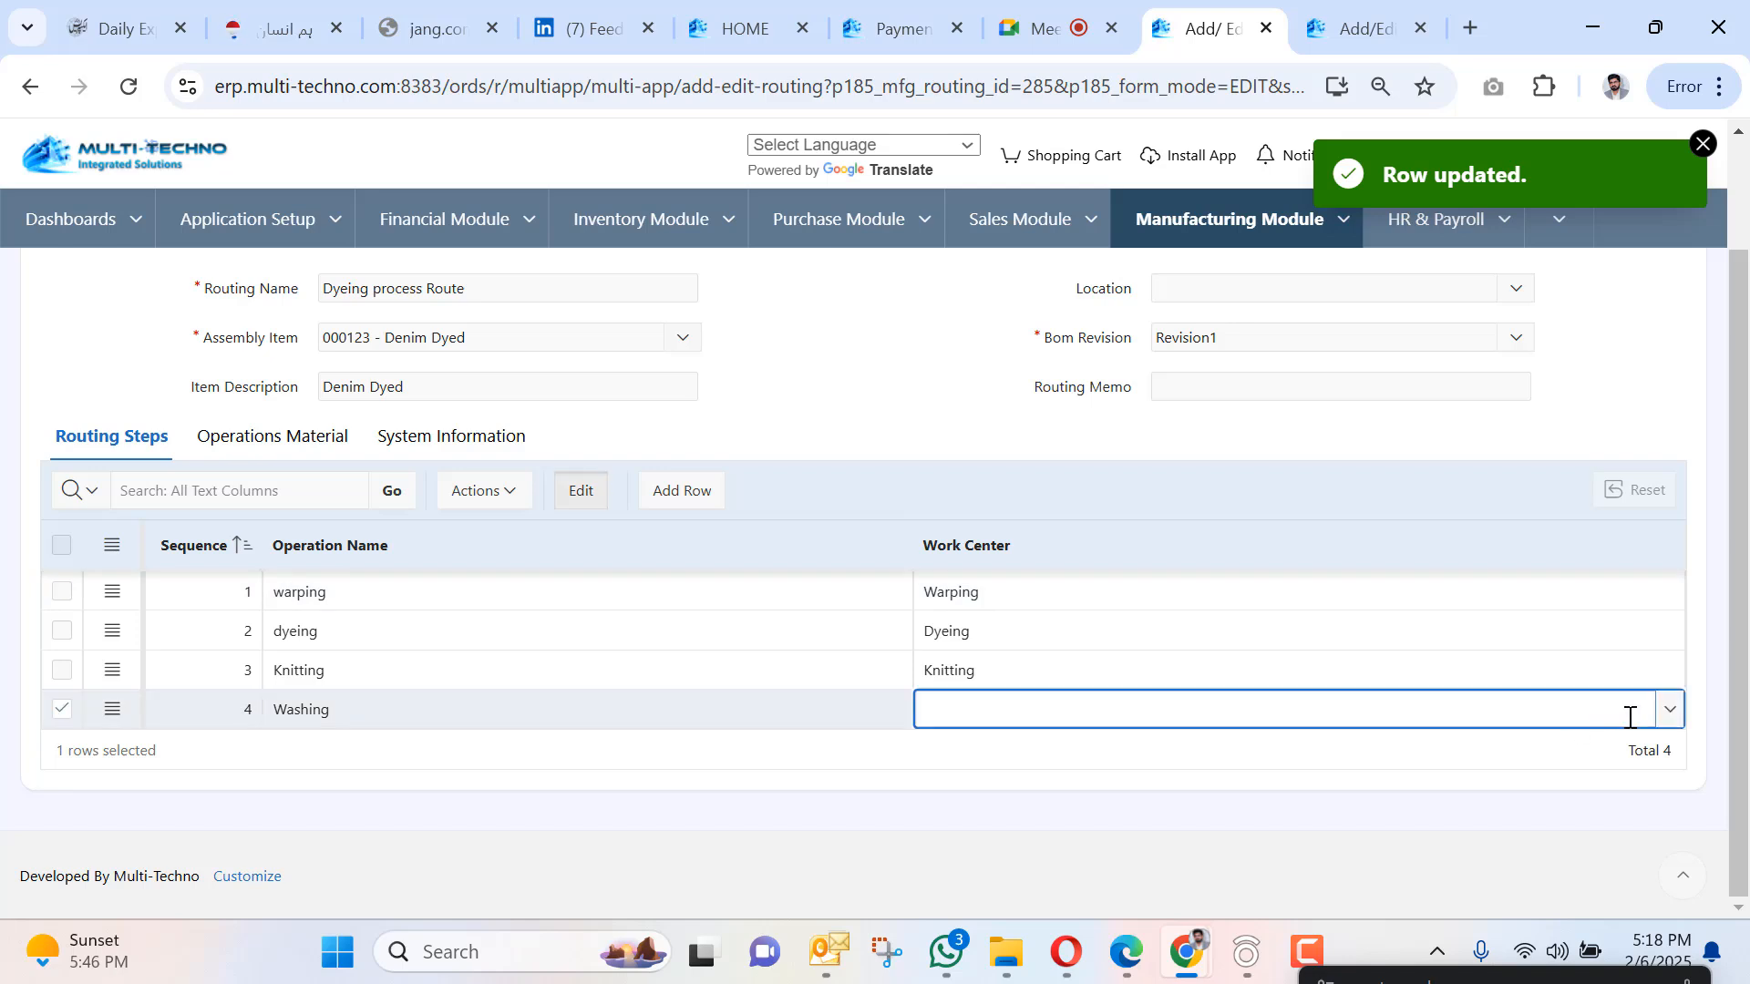
left_click(1669, 710)
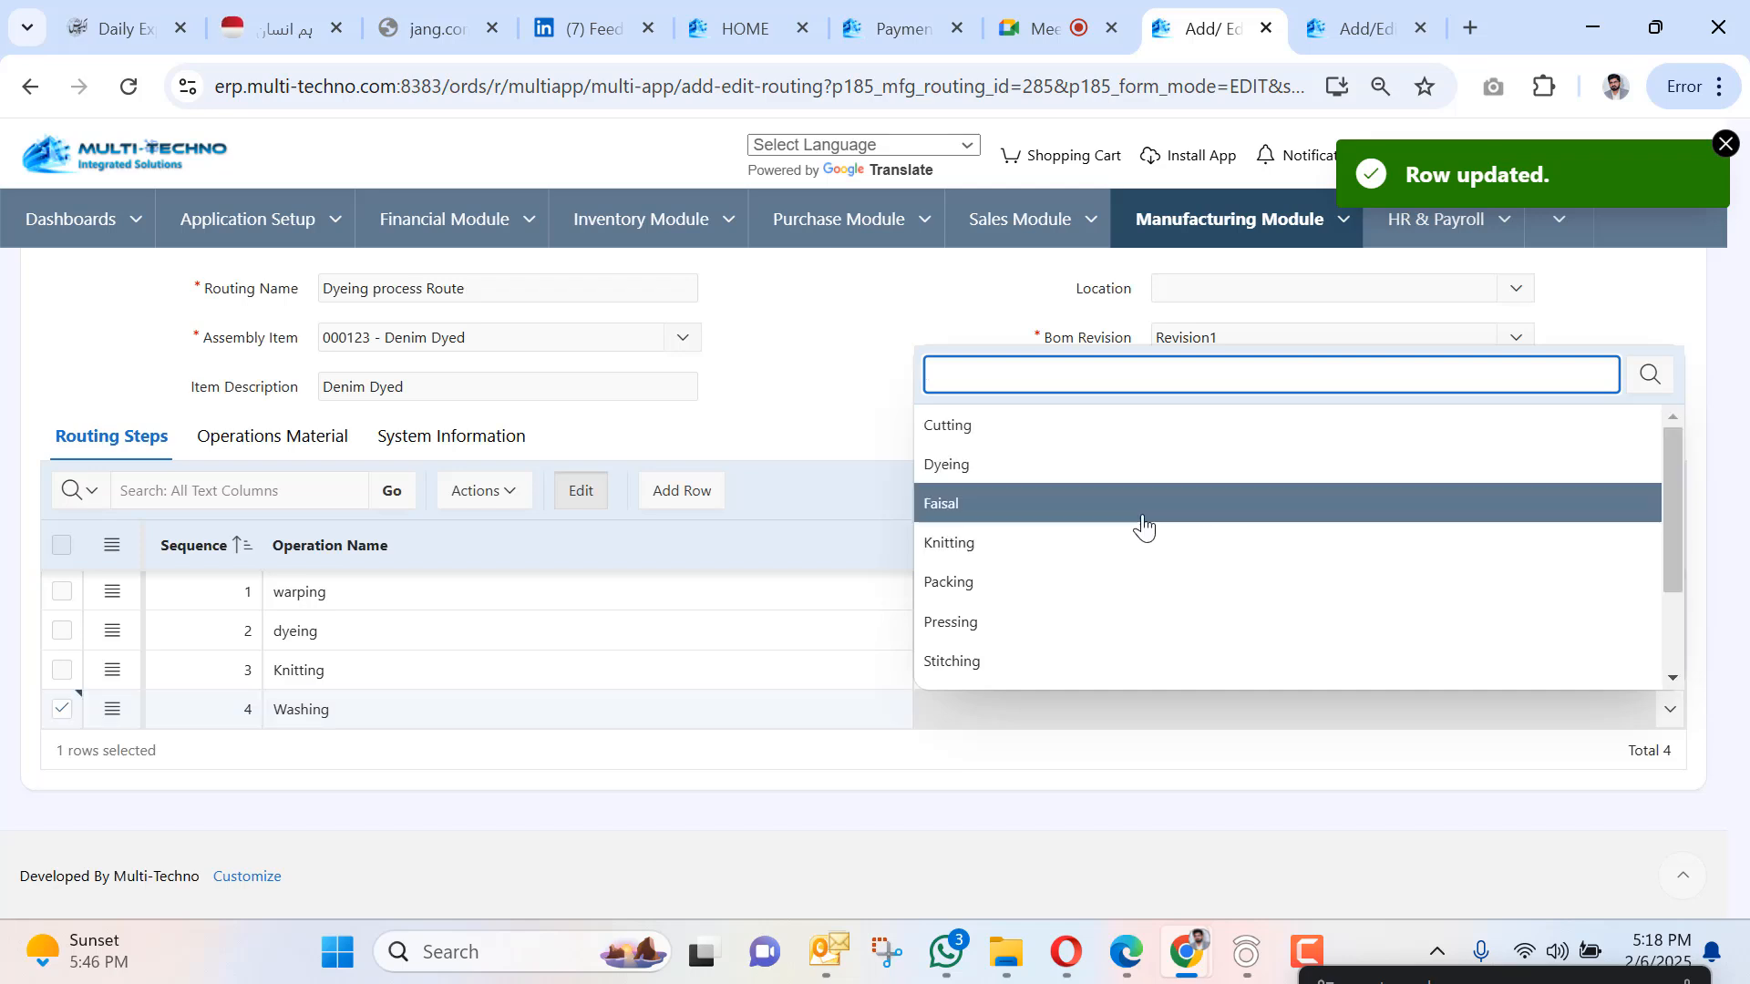
scroll(1098, 575, "down", 3)
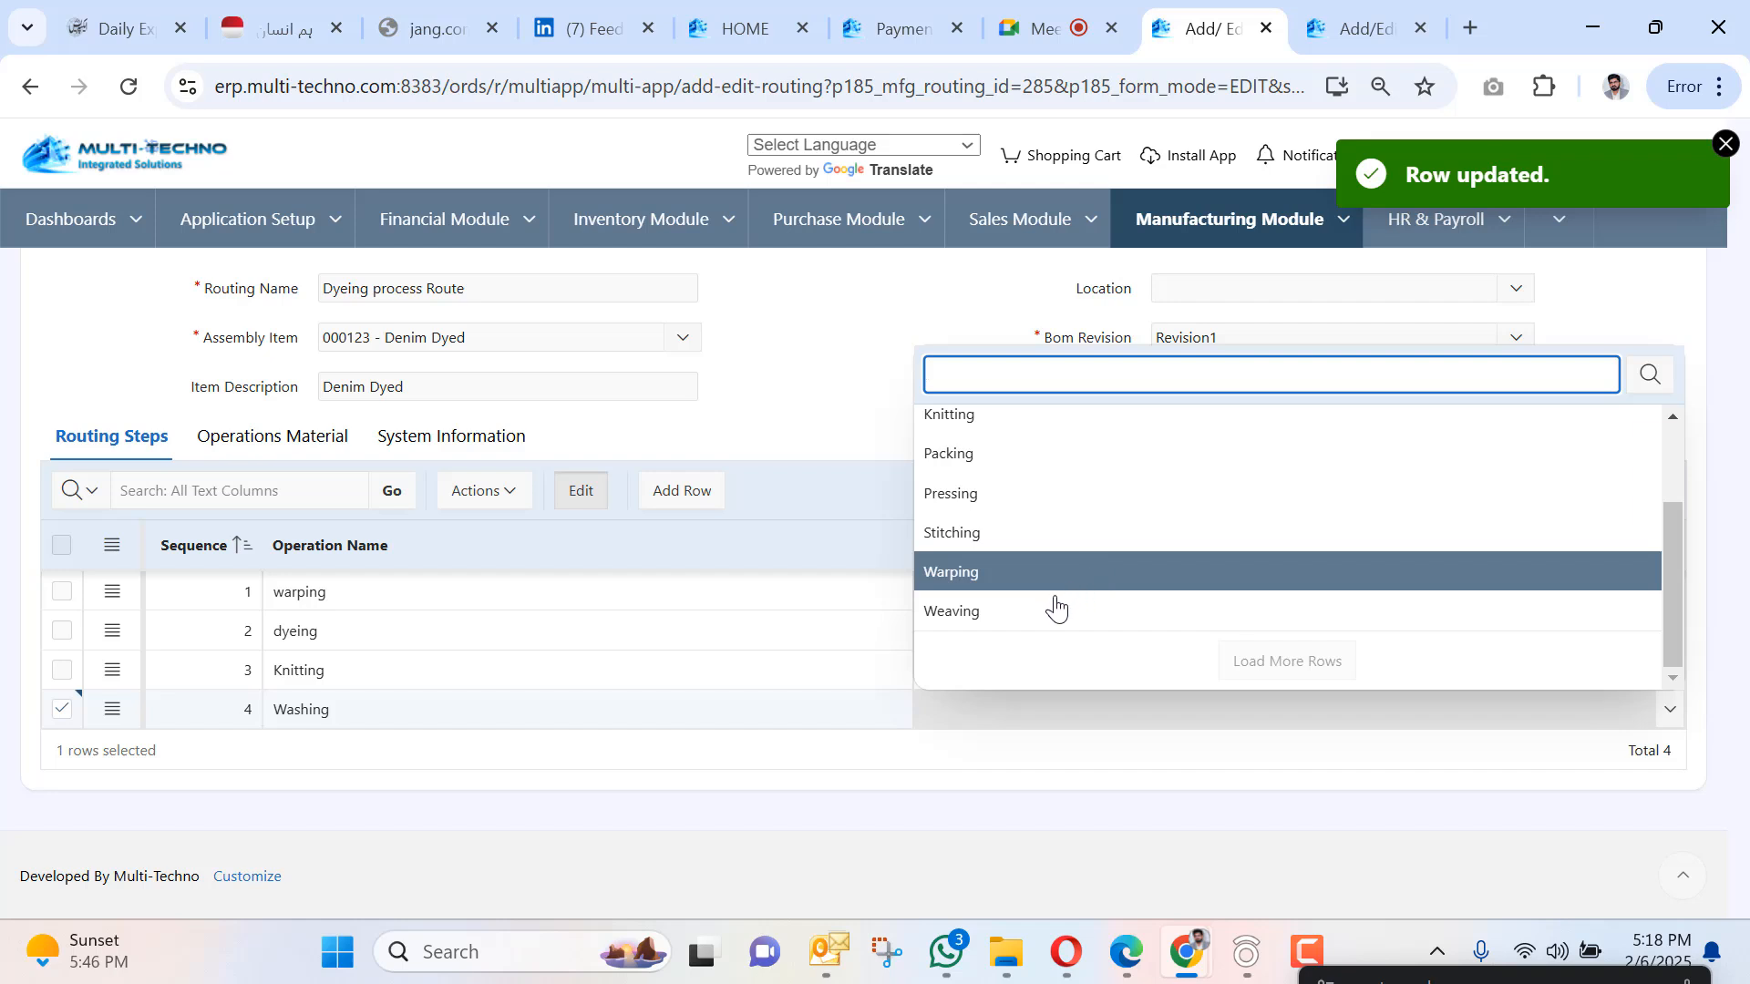
scroll(1055, 601, "up", 3)
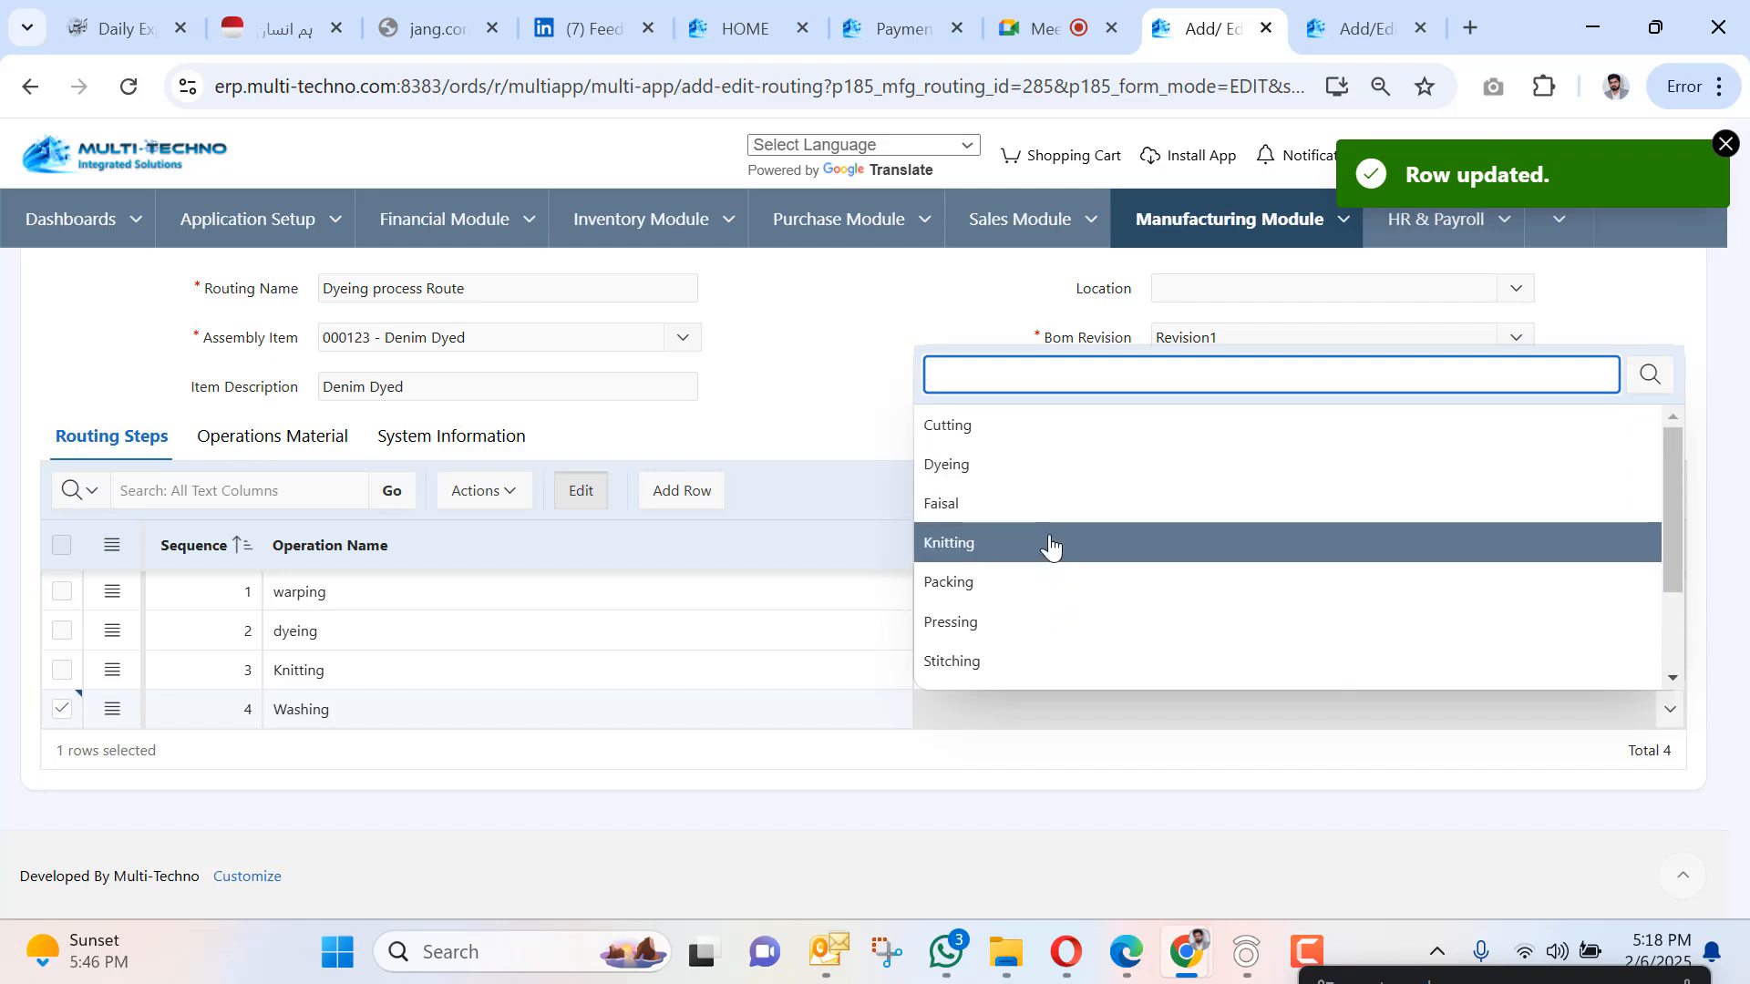
scroll(1048, 546, "down", 2)
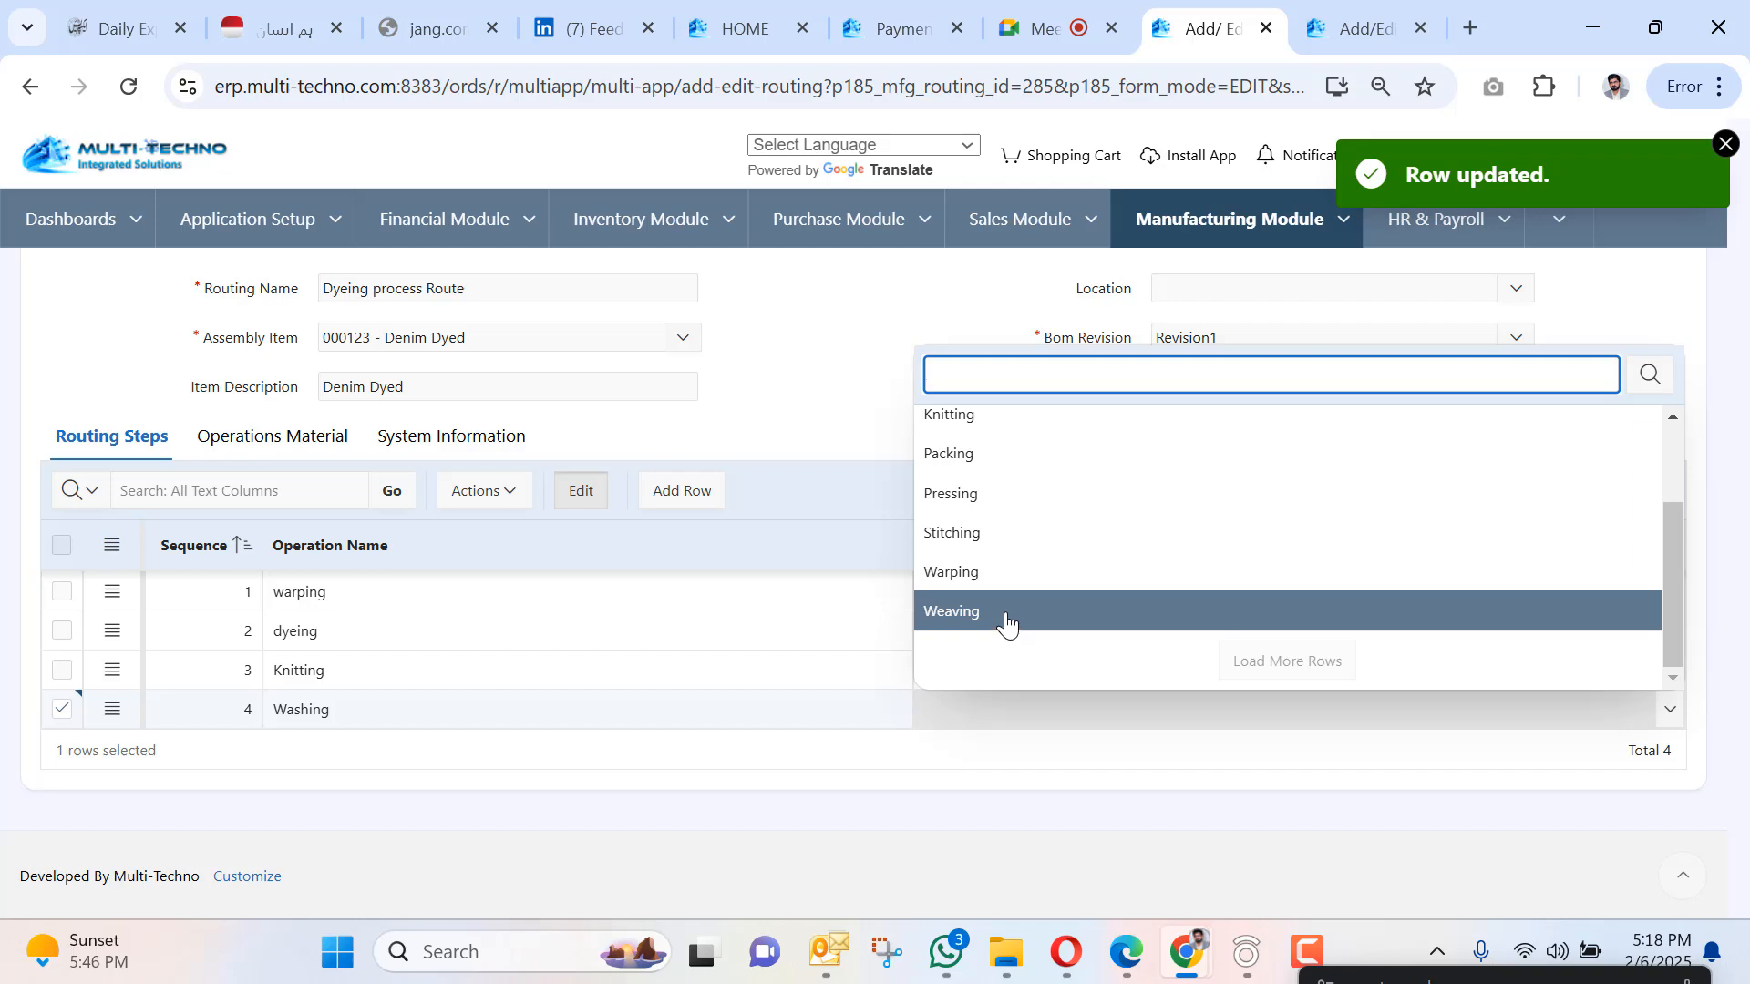
scroll(1006, 622, "up", 3)
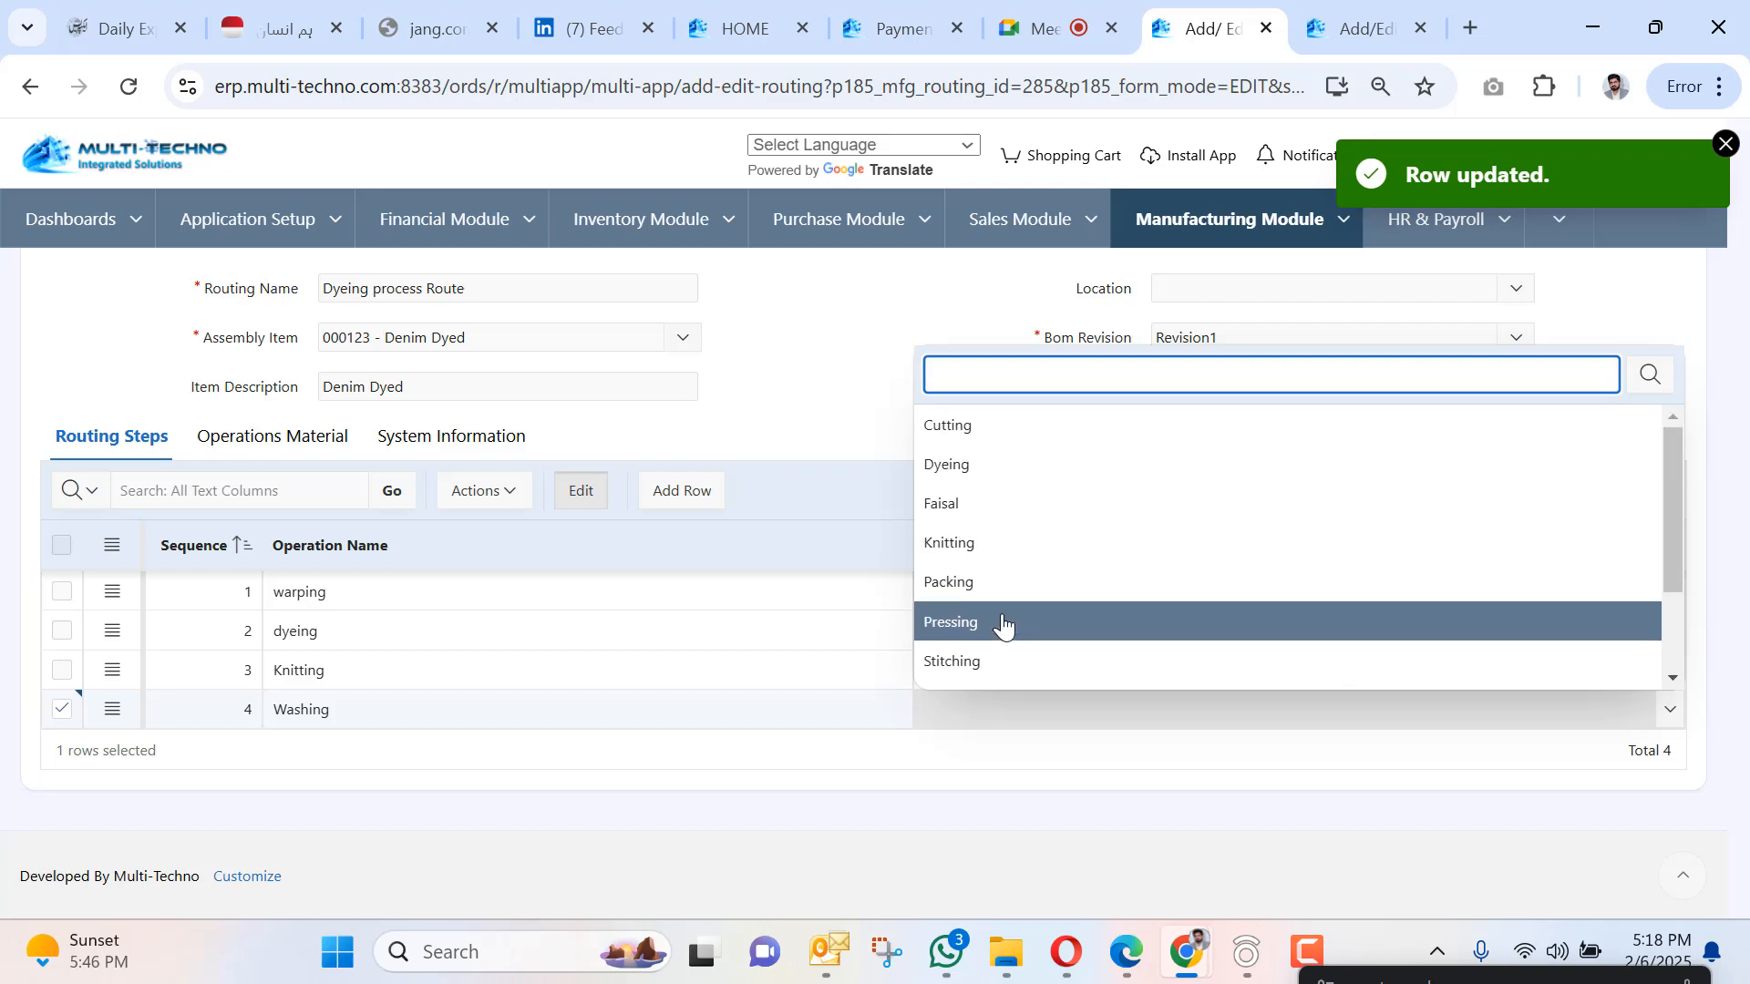
scroll(1003, 626, "down", 3)
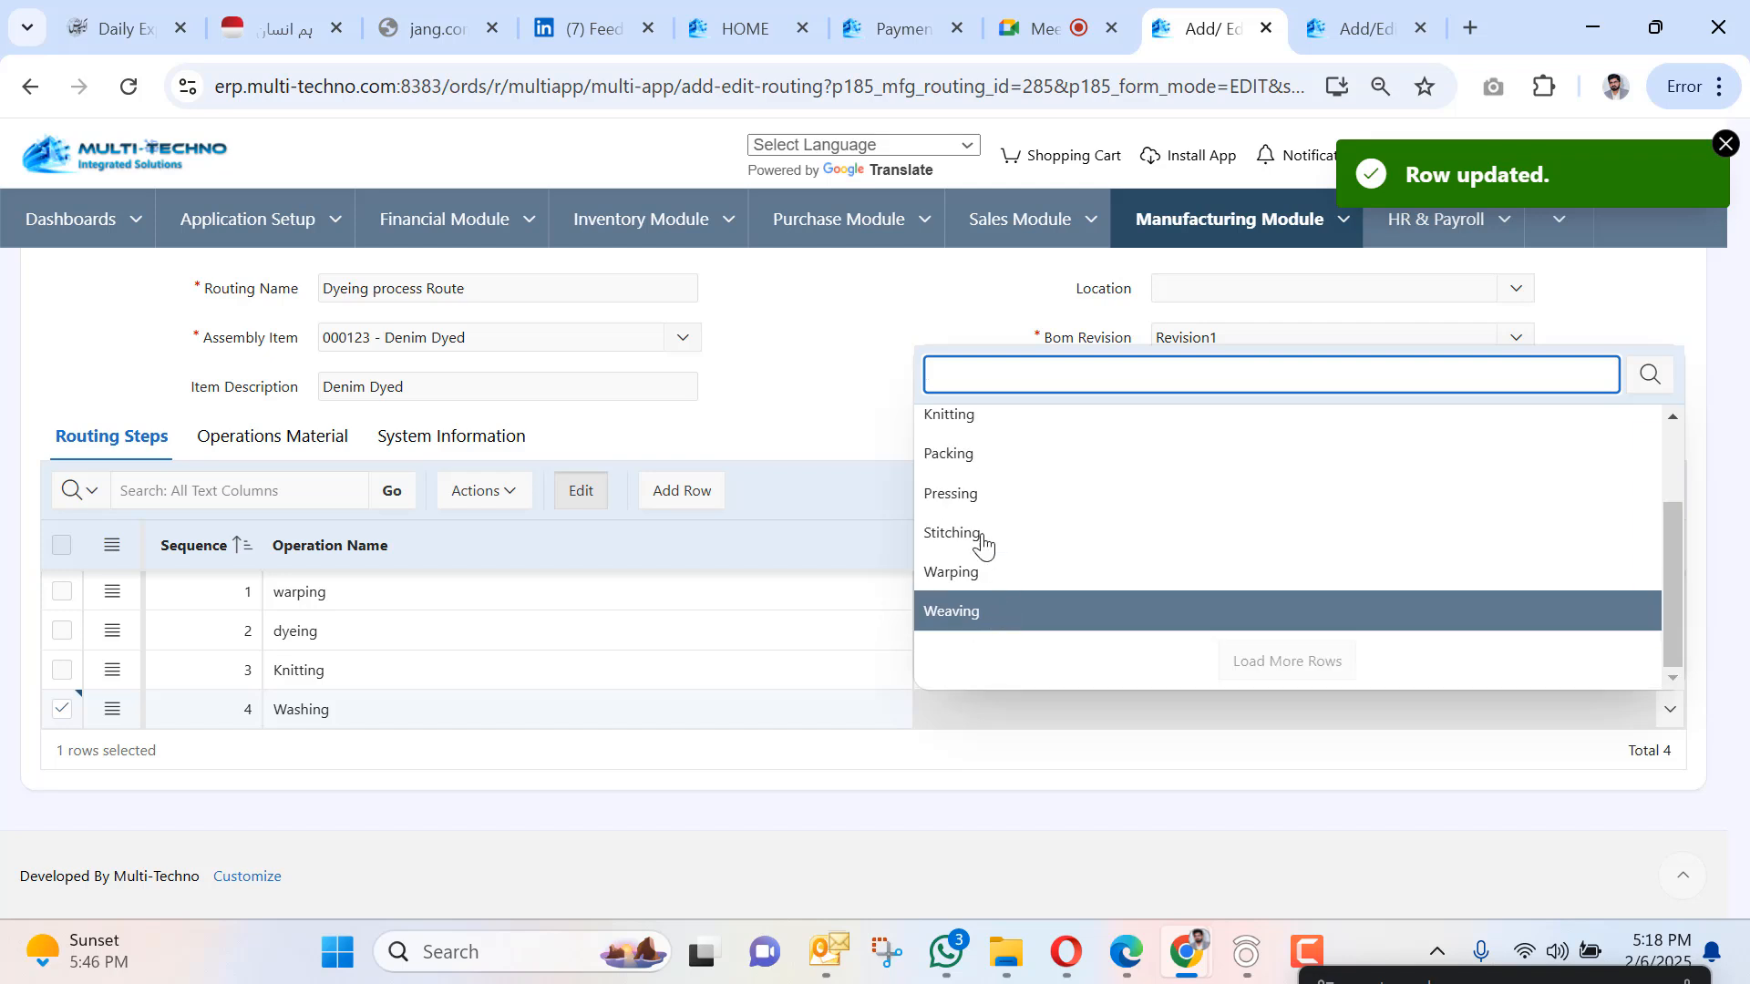
left_click(965, 473)
scroll(121, 304, "up", 2)
left_click(90, 294)
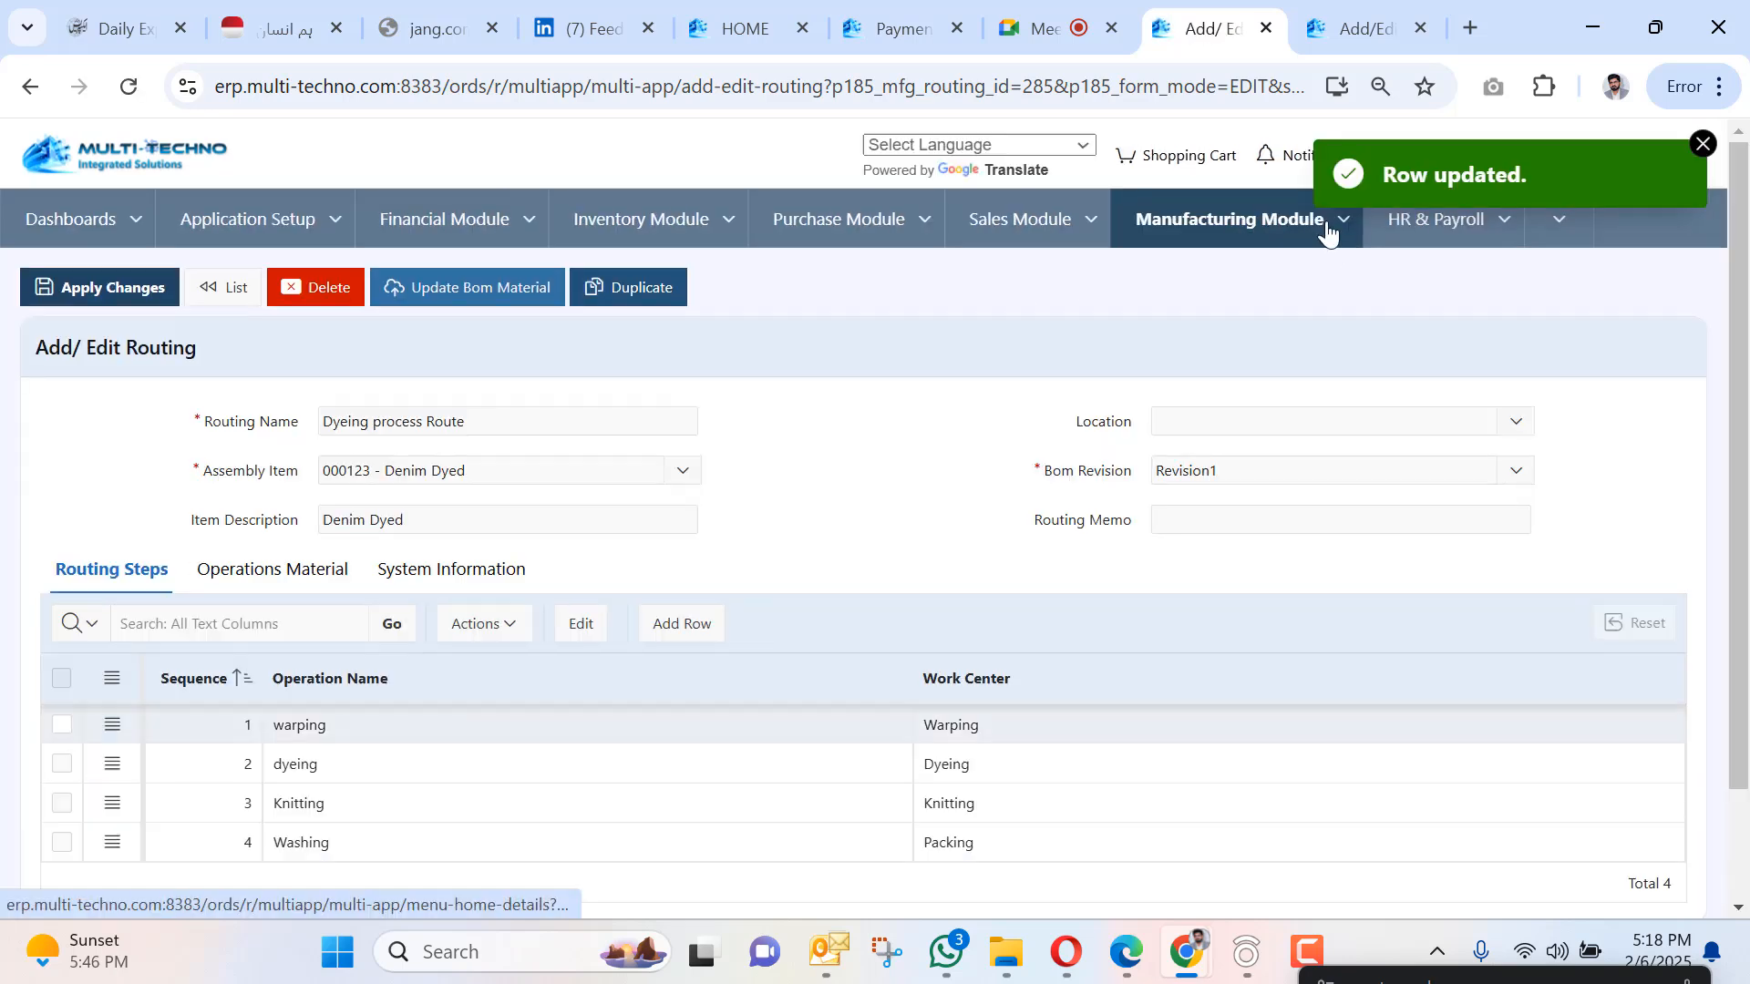
Start a new process manufacturing work order and check the empty routing and BOM lists.
left_click(1342, 222)
mouse_move(1298, 374)
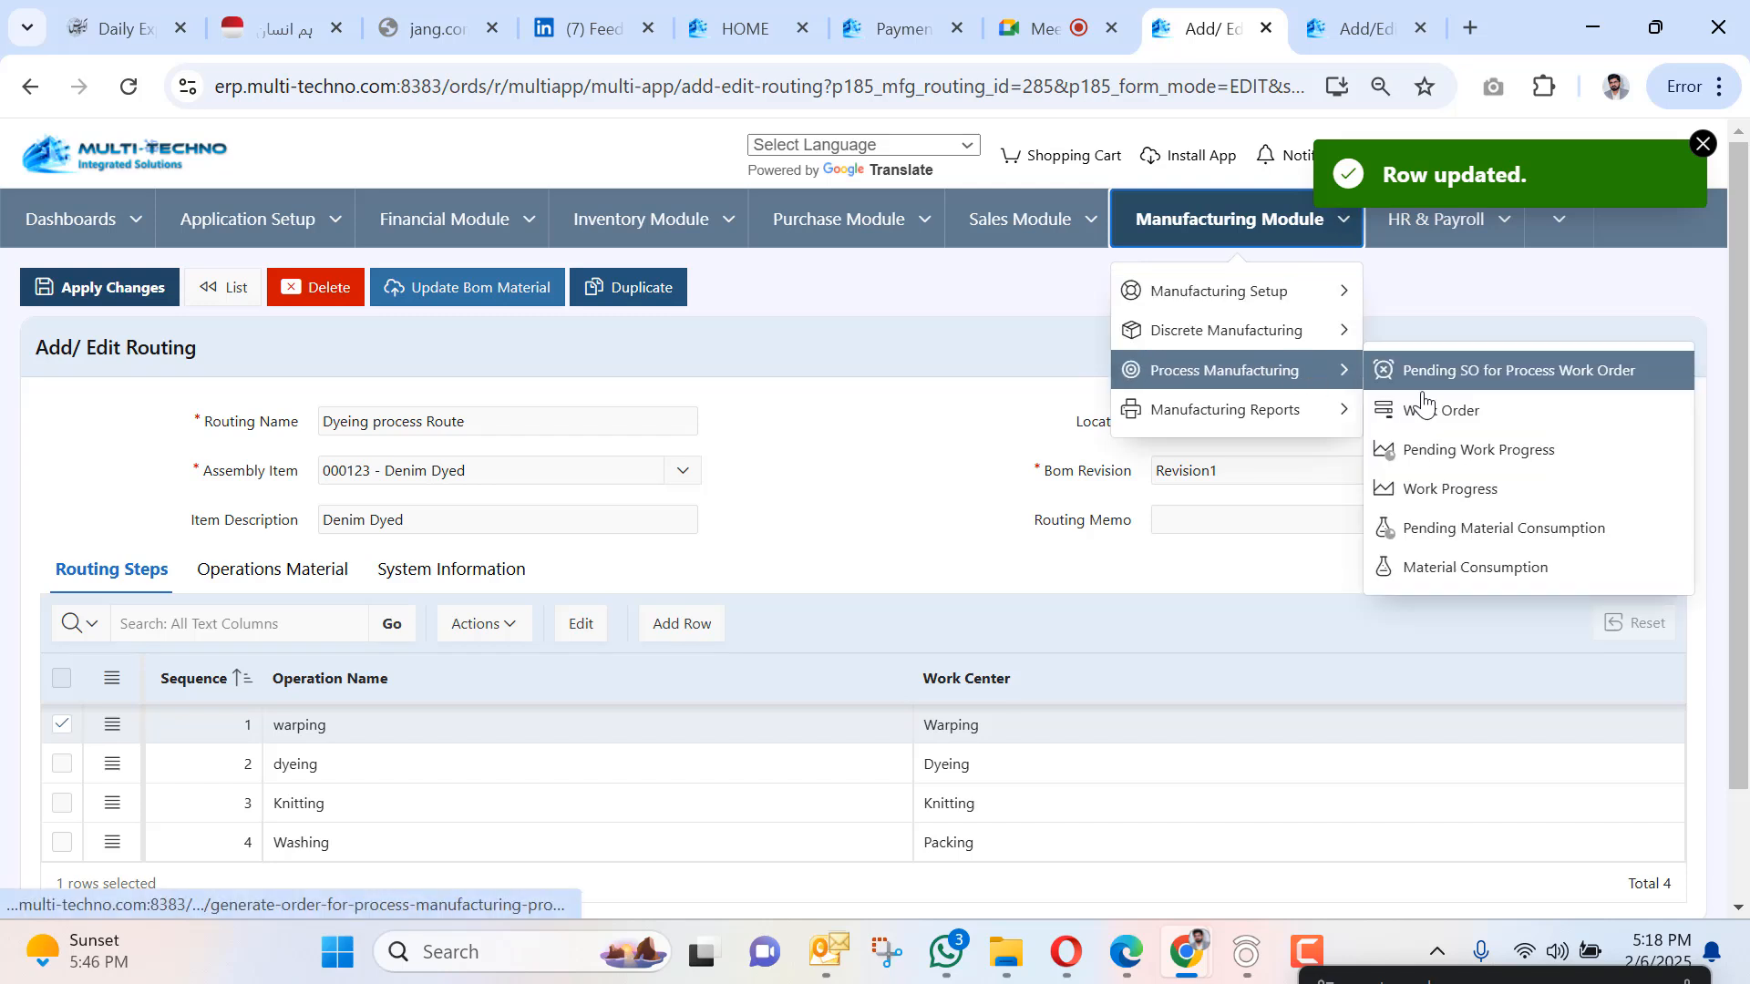
left_click(1443, 412)
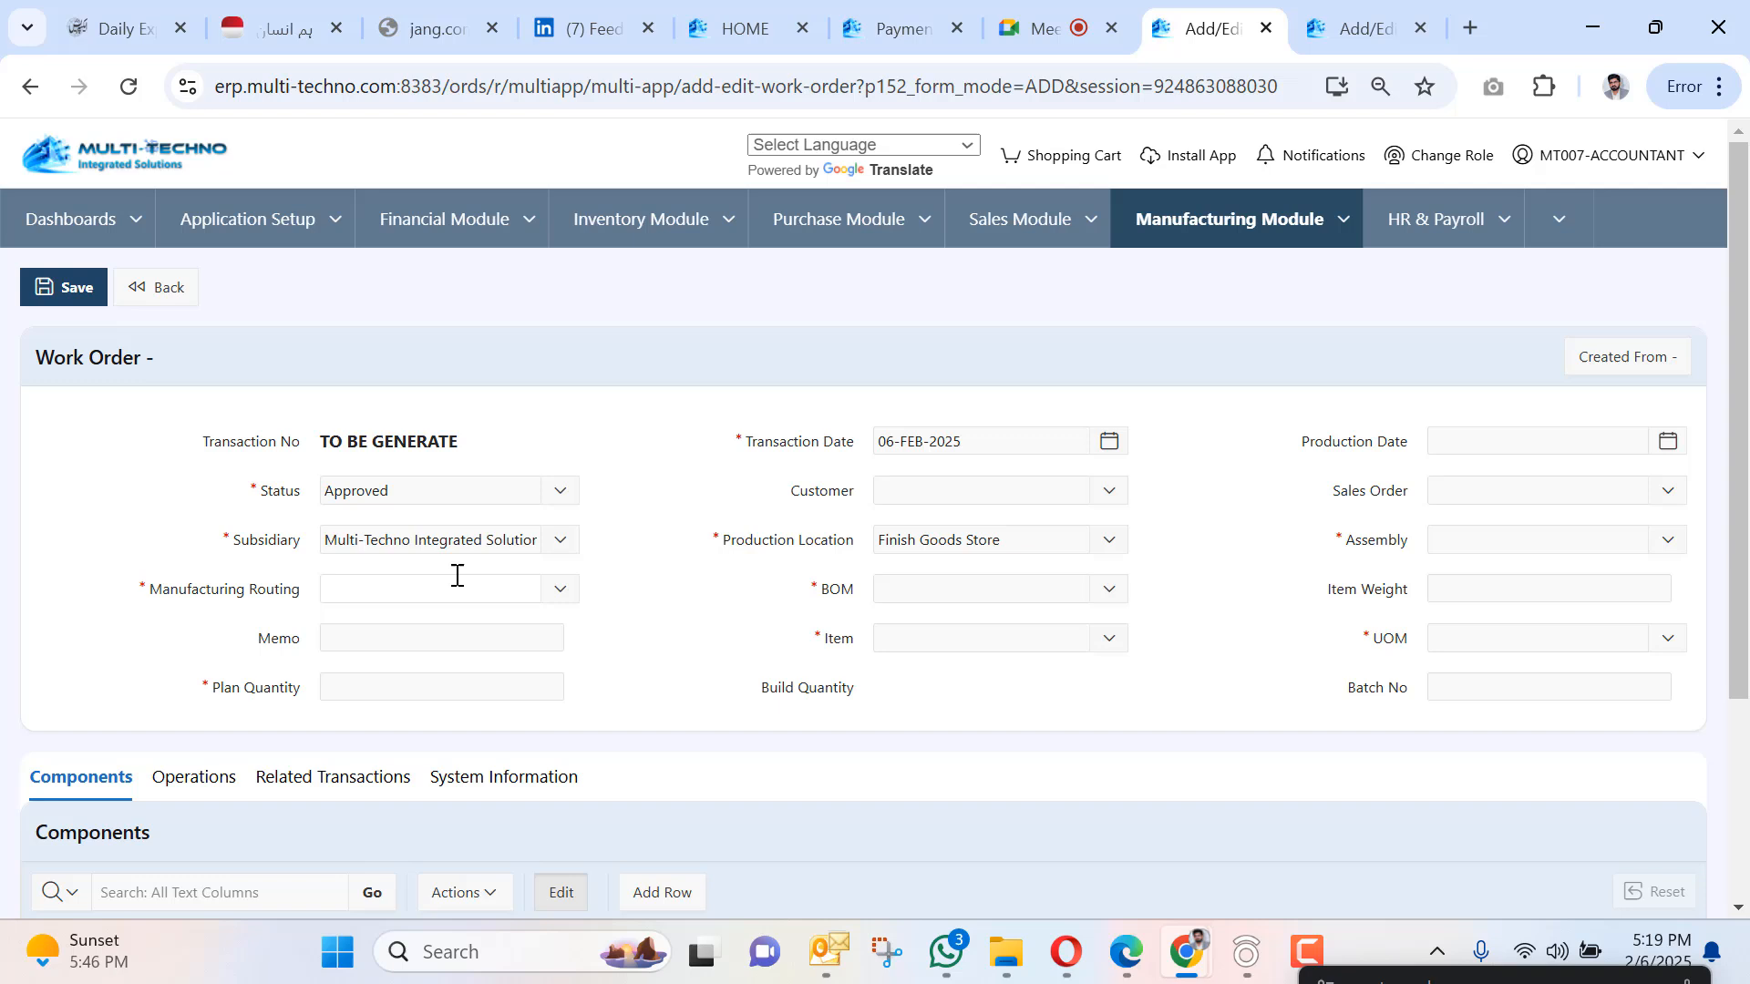
left_click(458, 575)
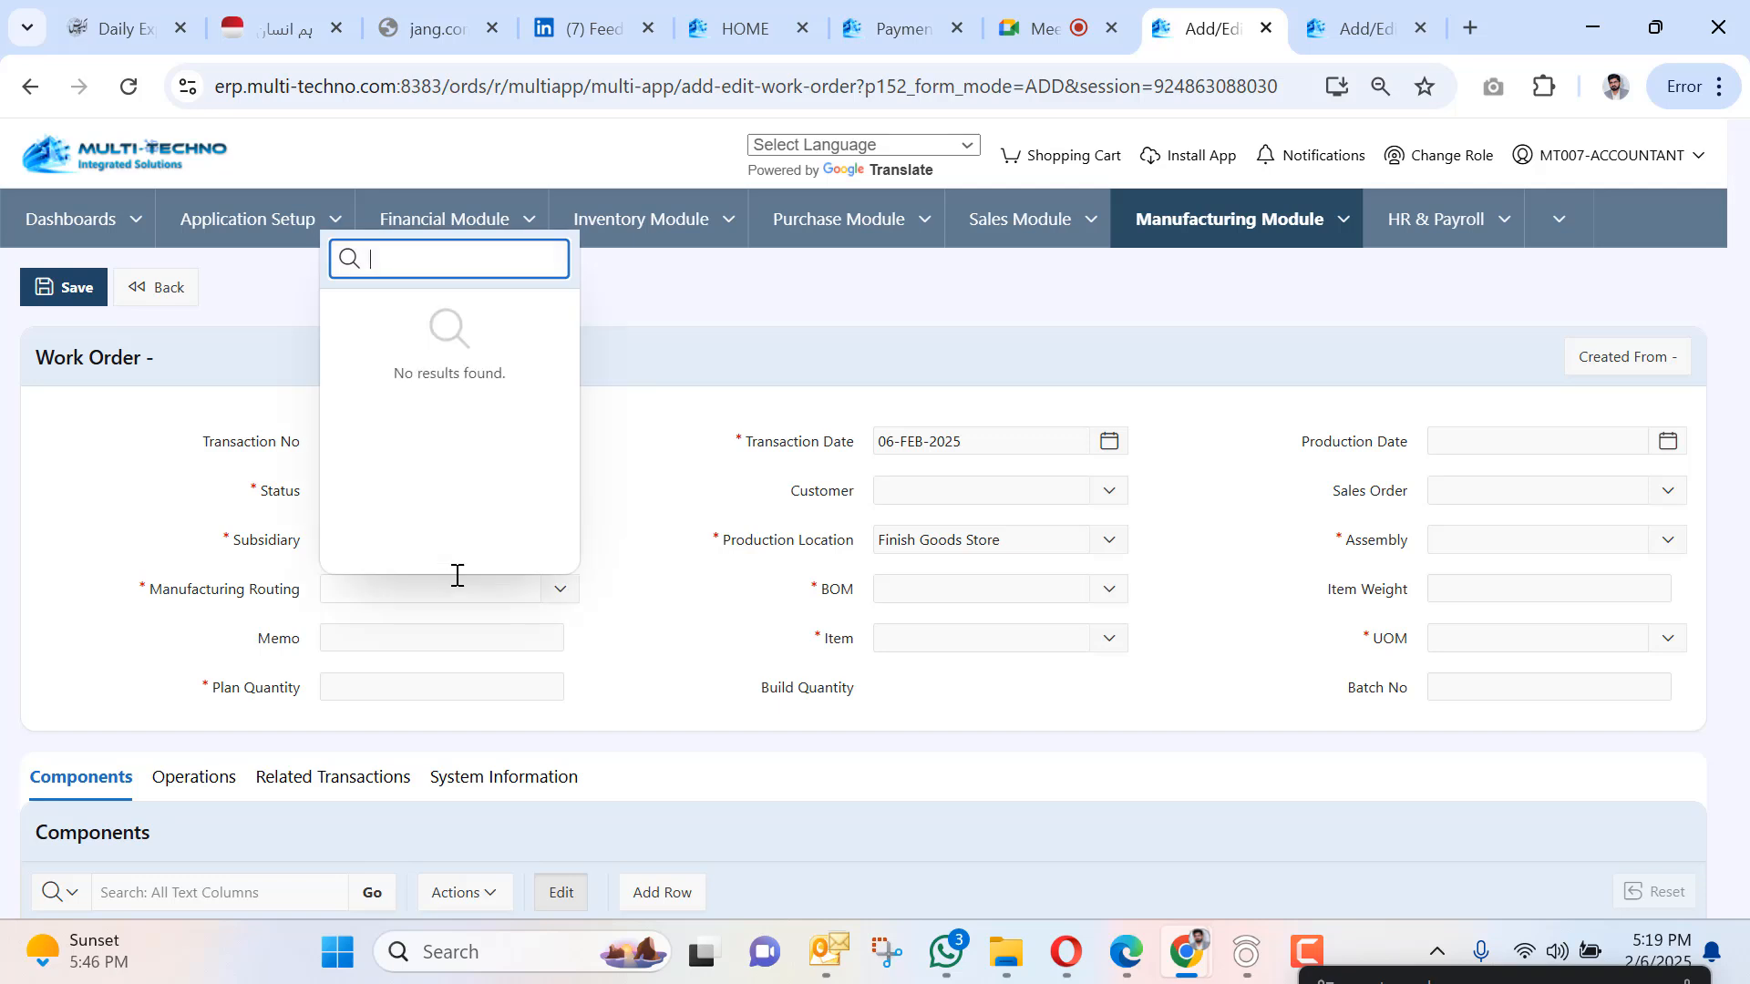
left_click(627, 609)
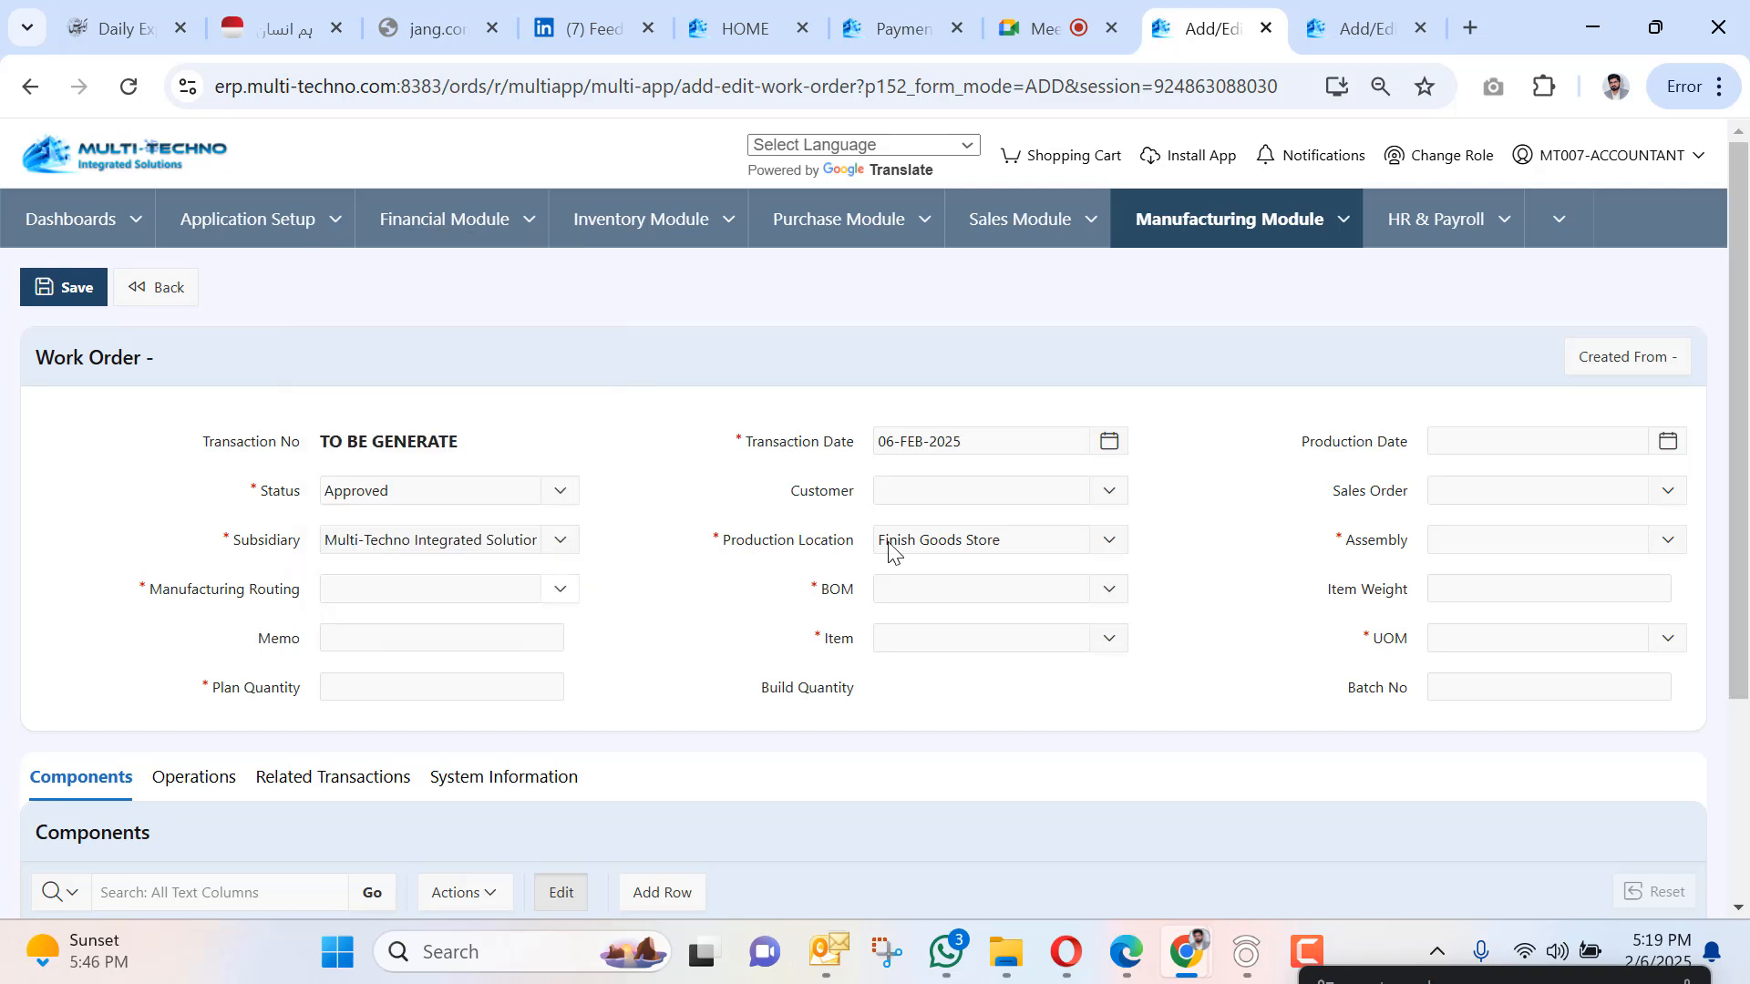
left_click(951, 583)
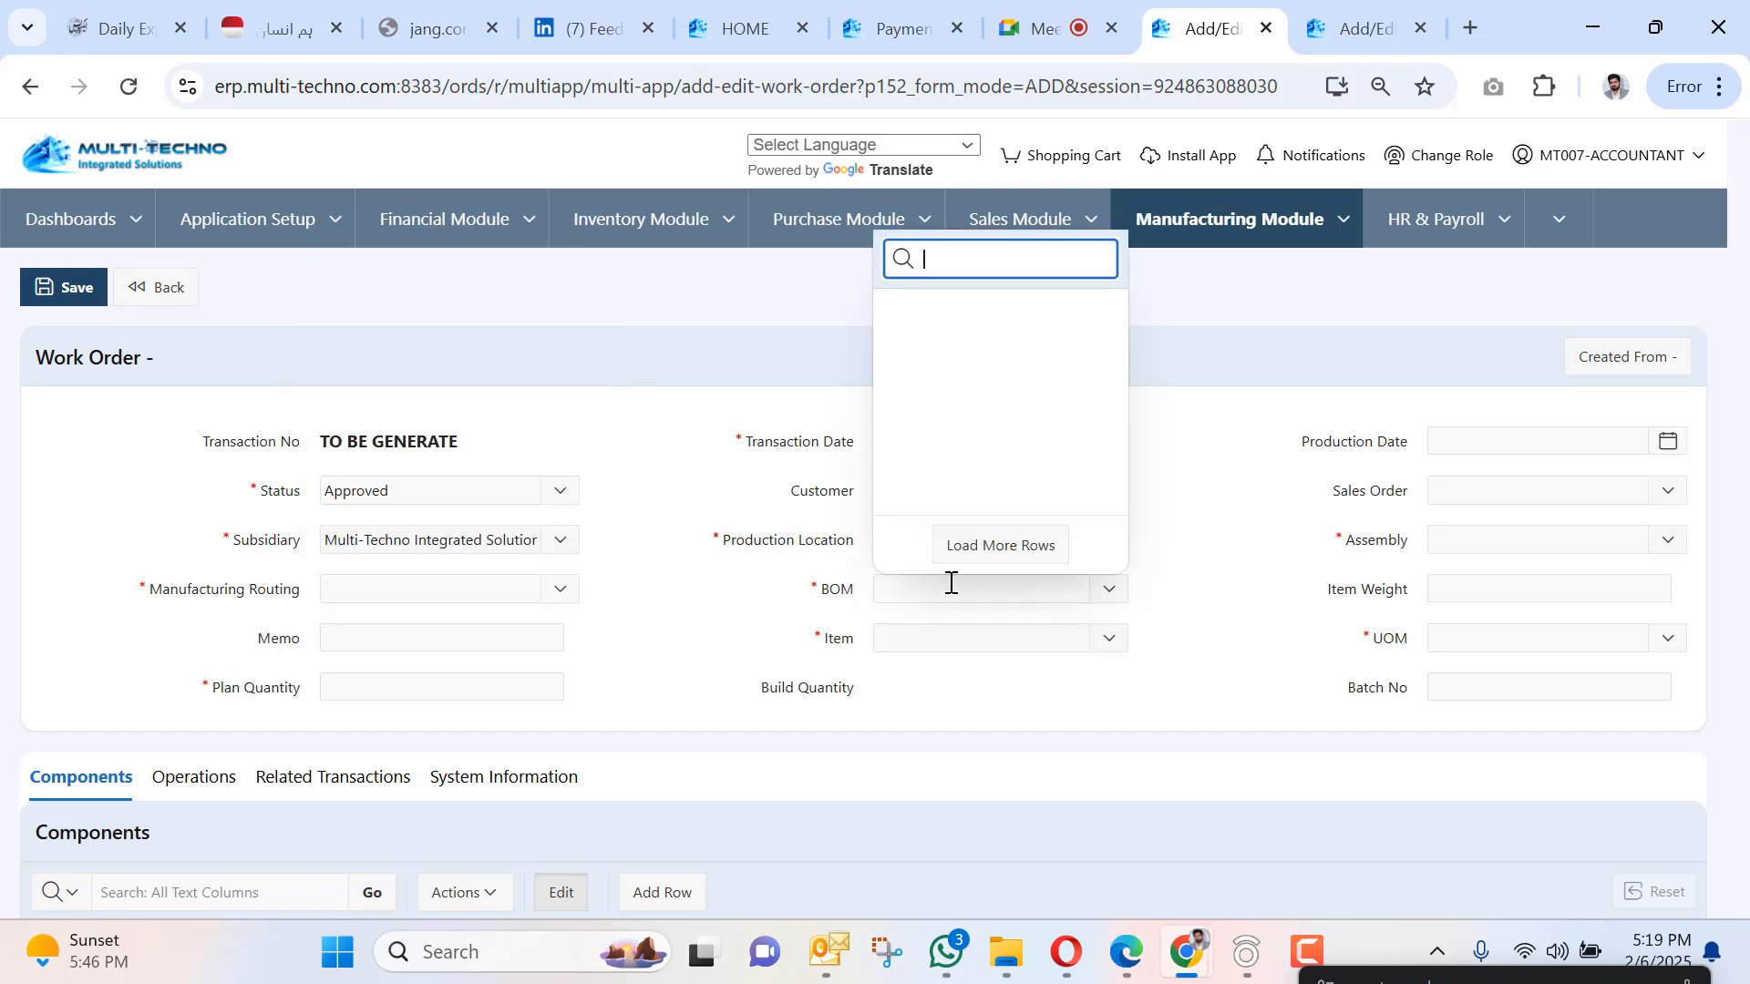
left_click(761, 615)
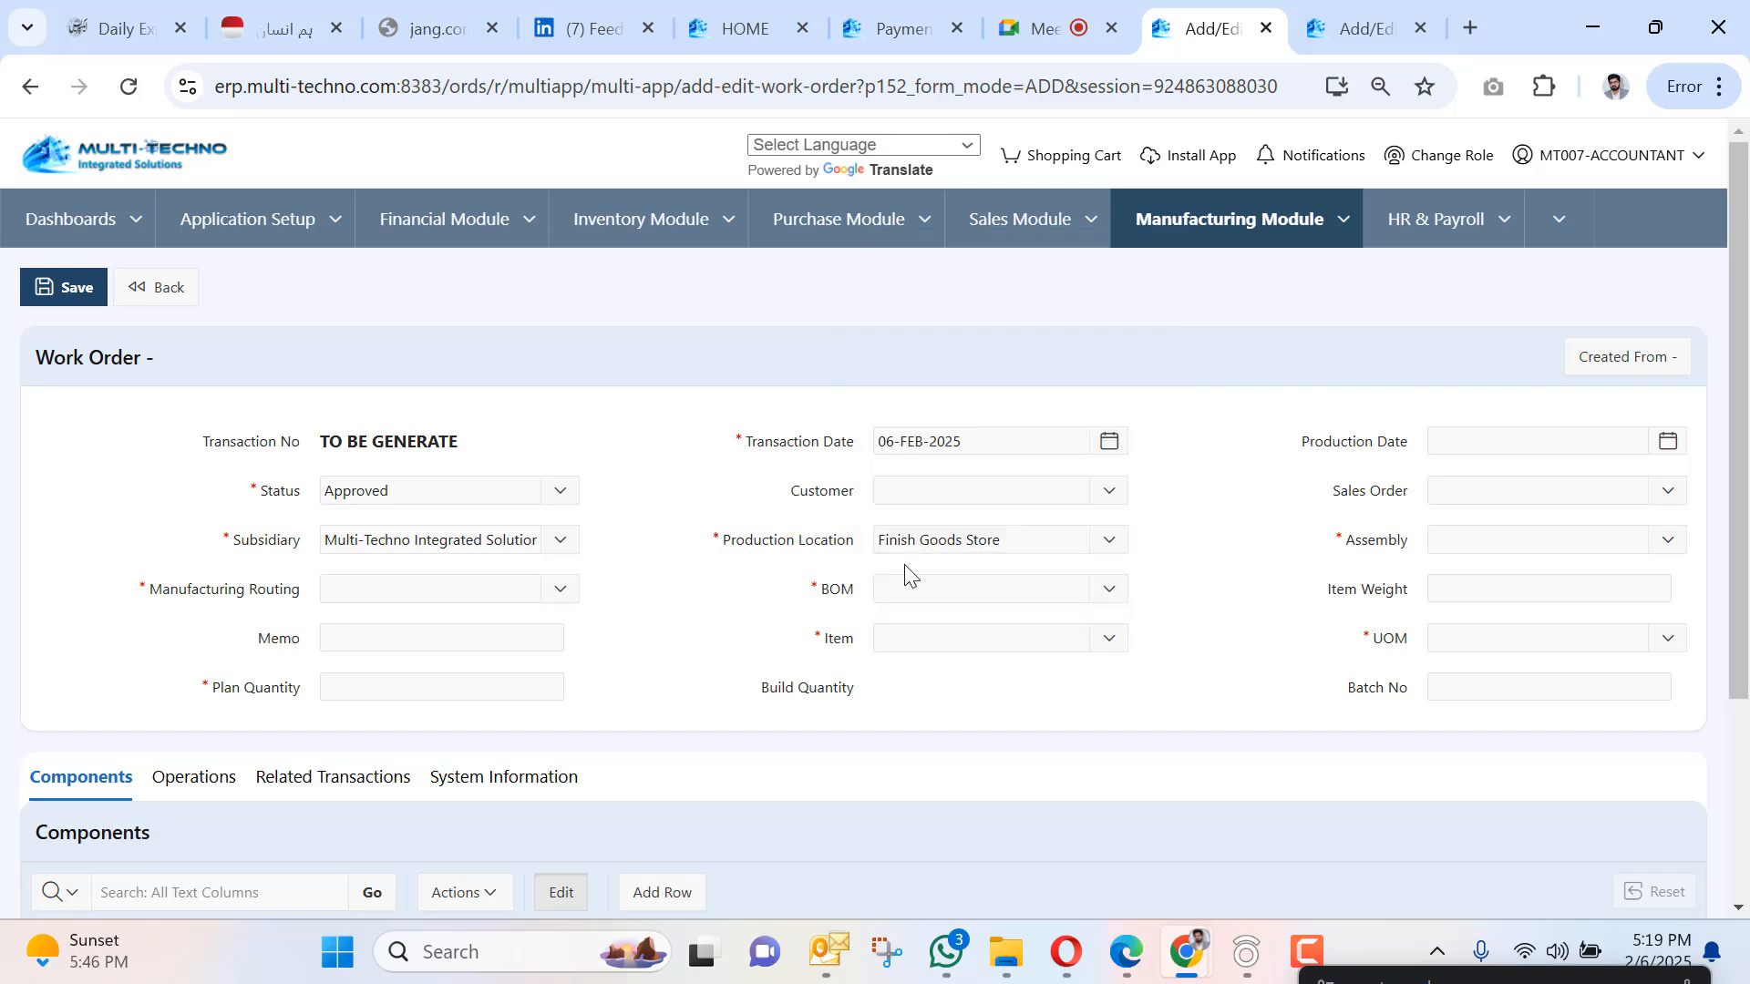
Set the assembly to 000123 - Denim Dyed and look again for a manufacturing routing.
left_click(1527, 533)
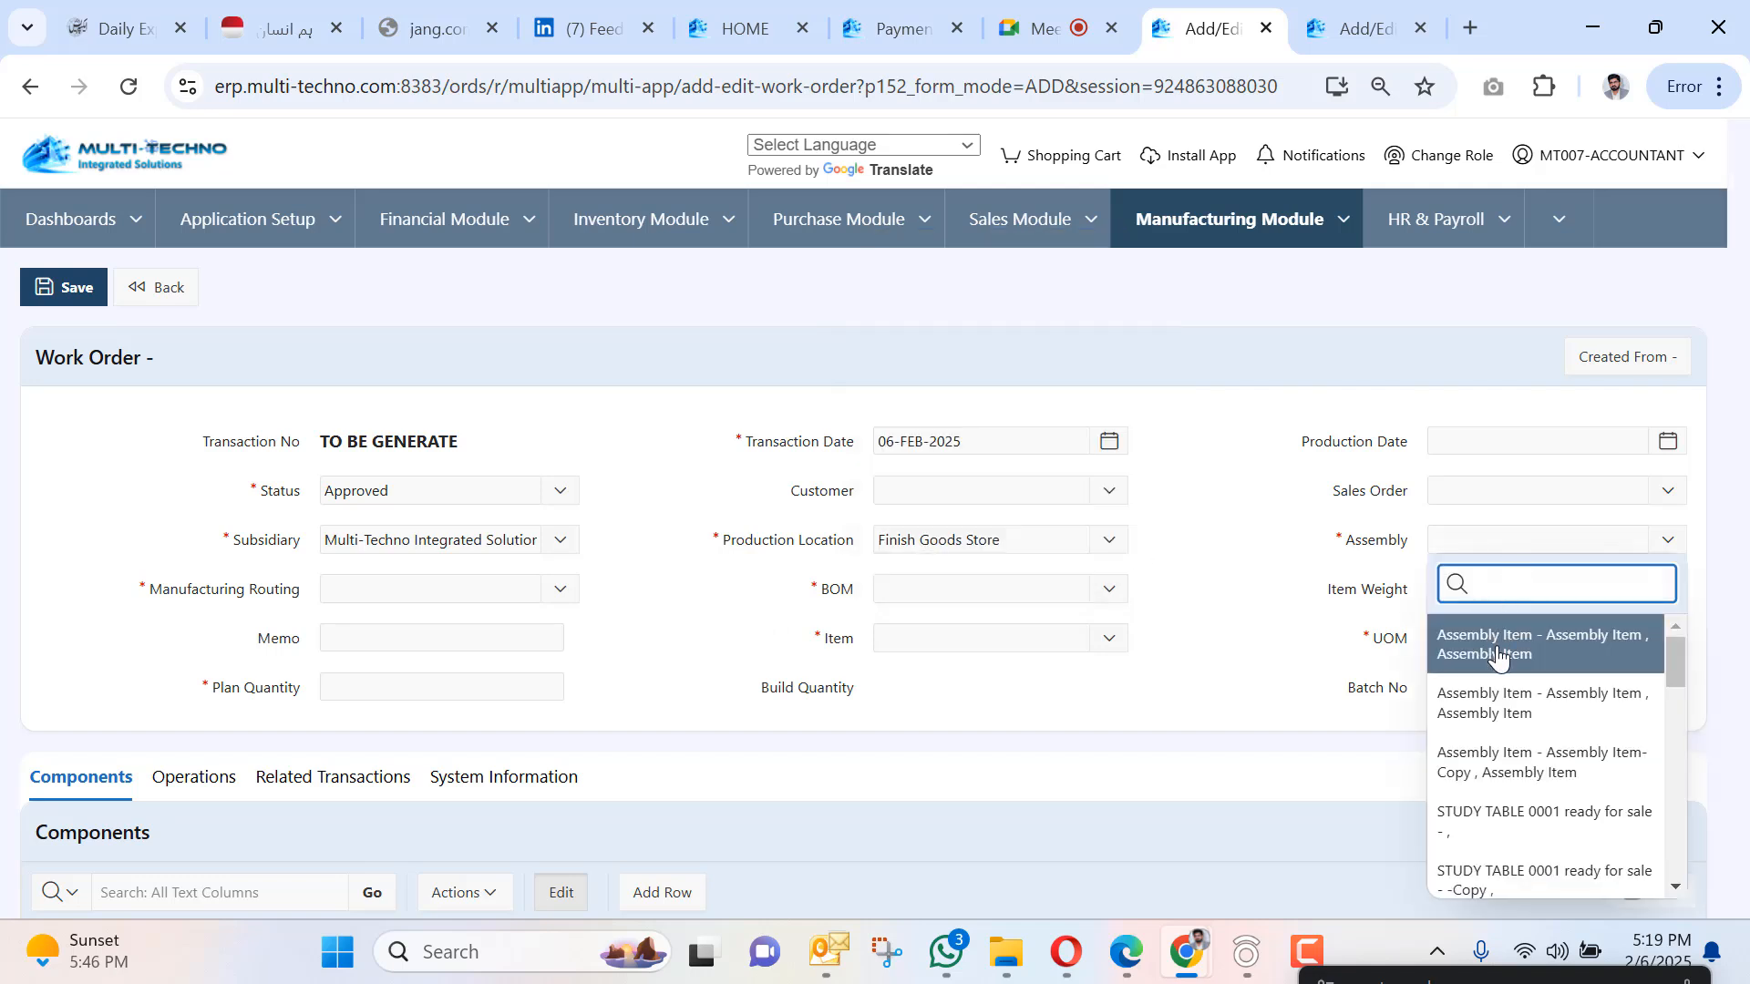
type("dye")
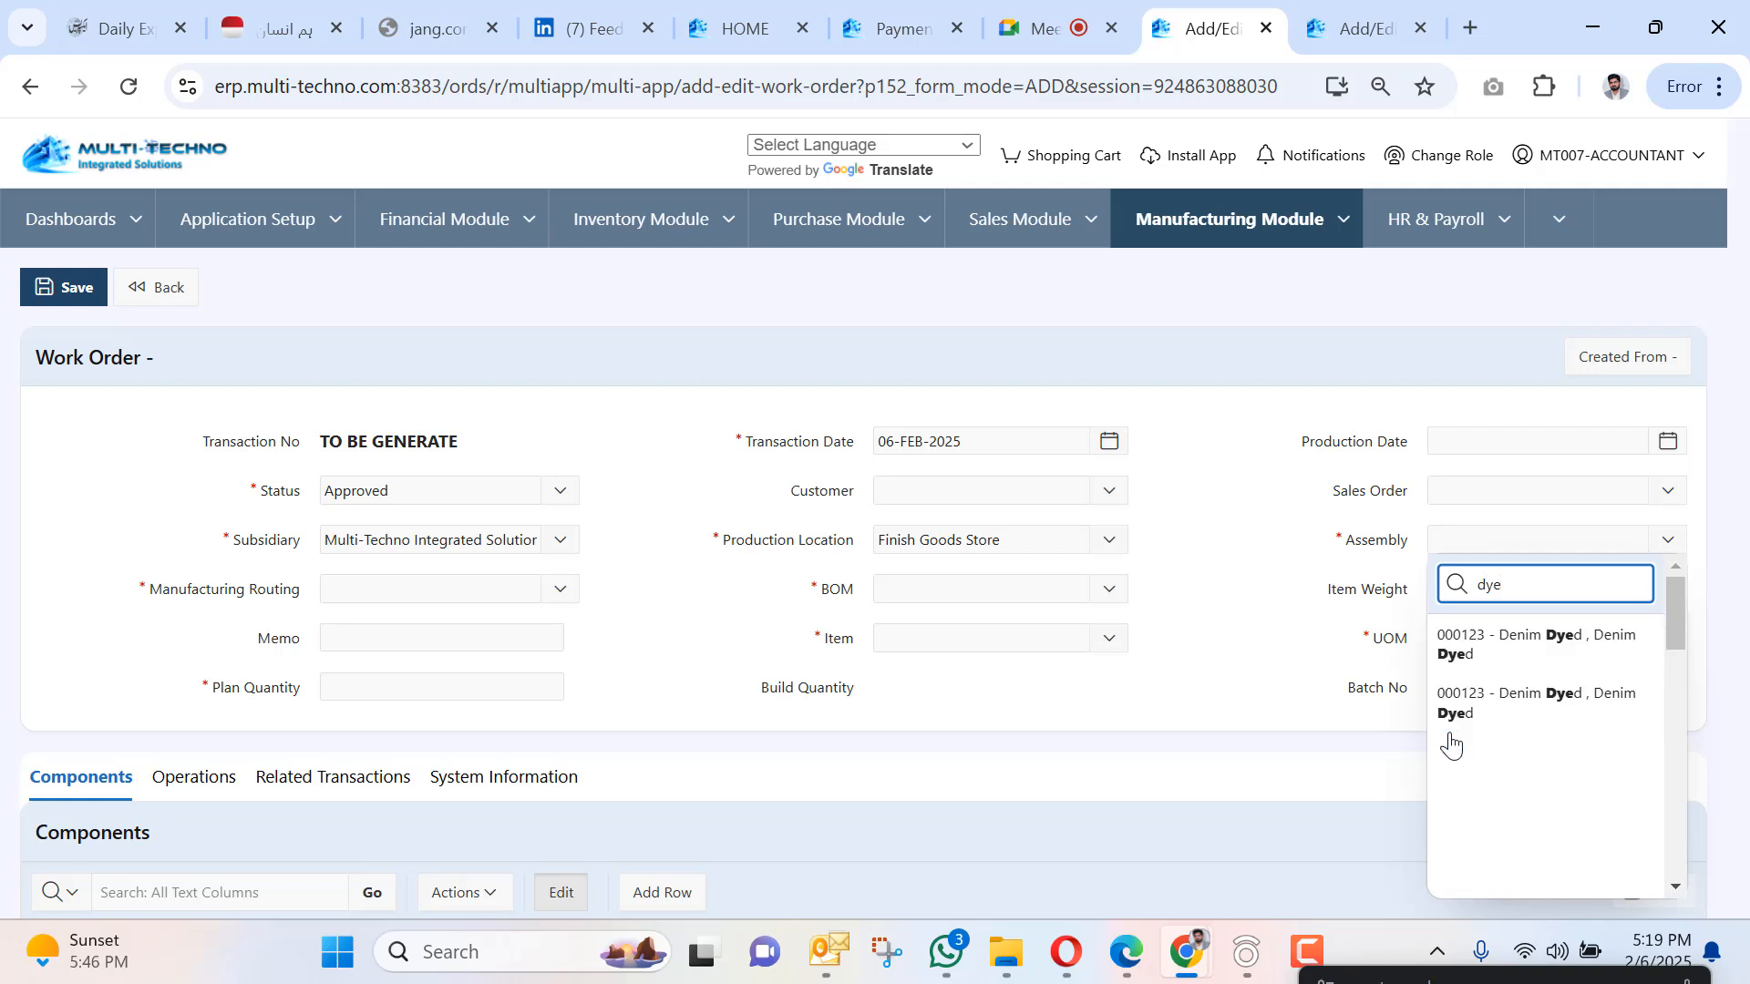
left_click(1499, 666)
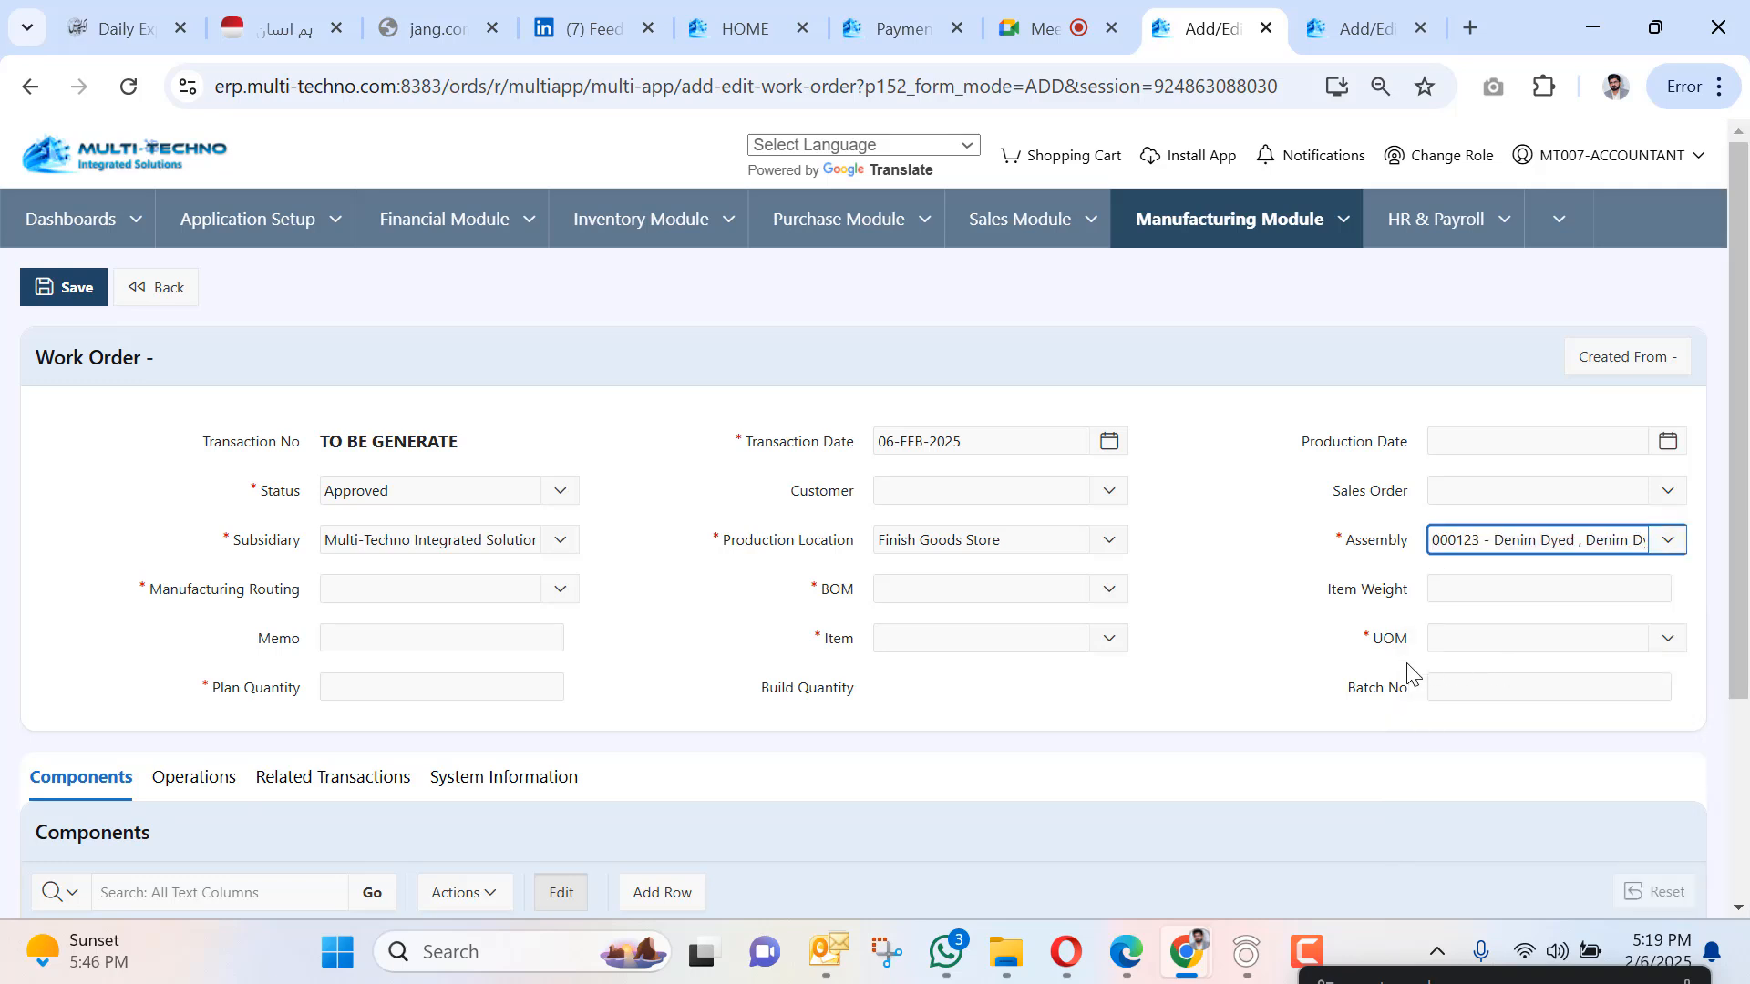
left_click(415, 580)
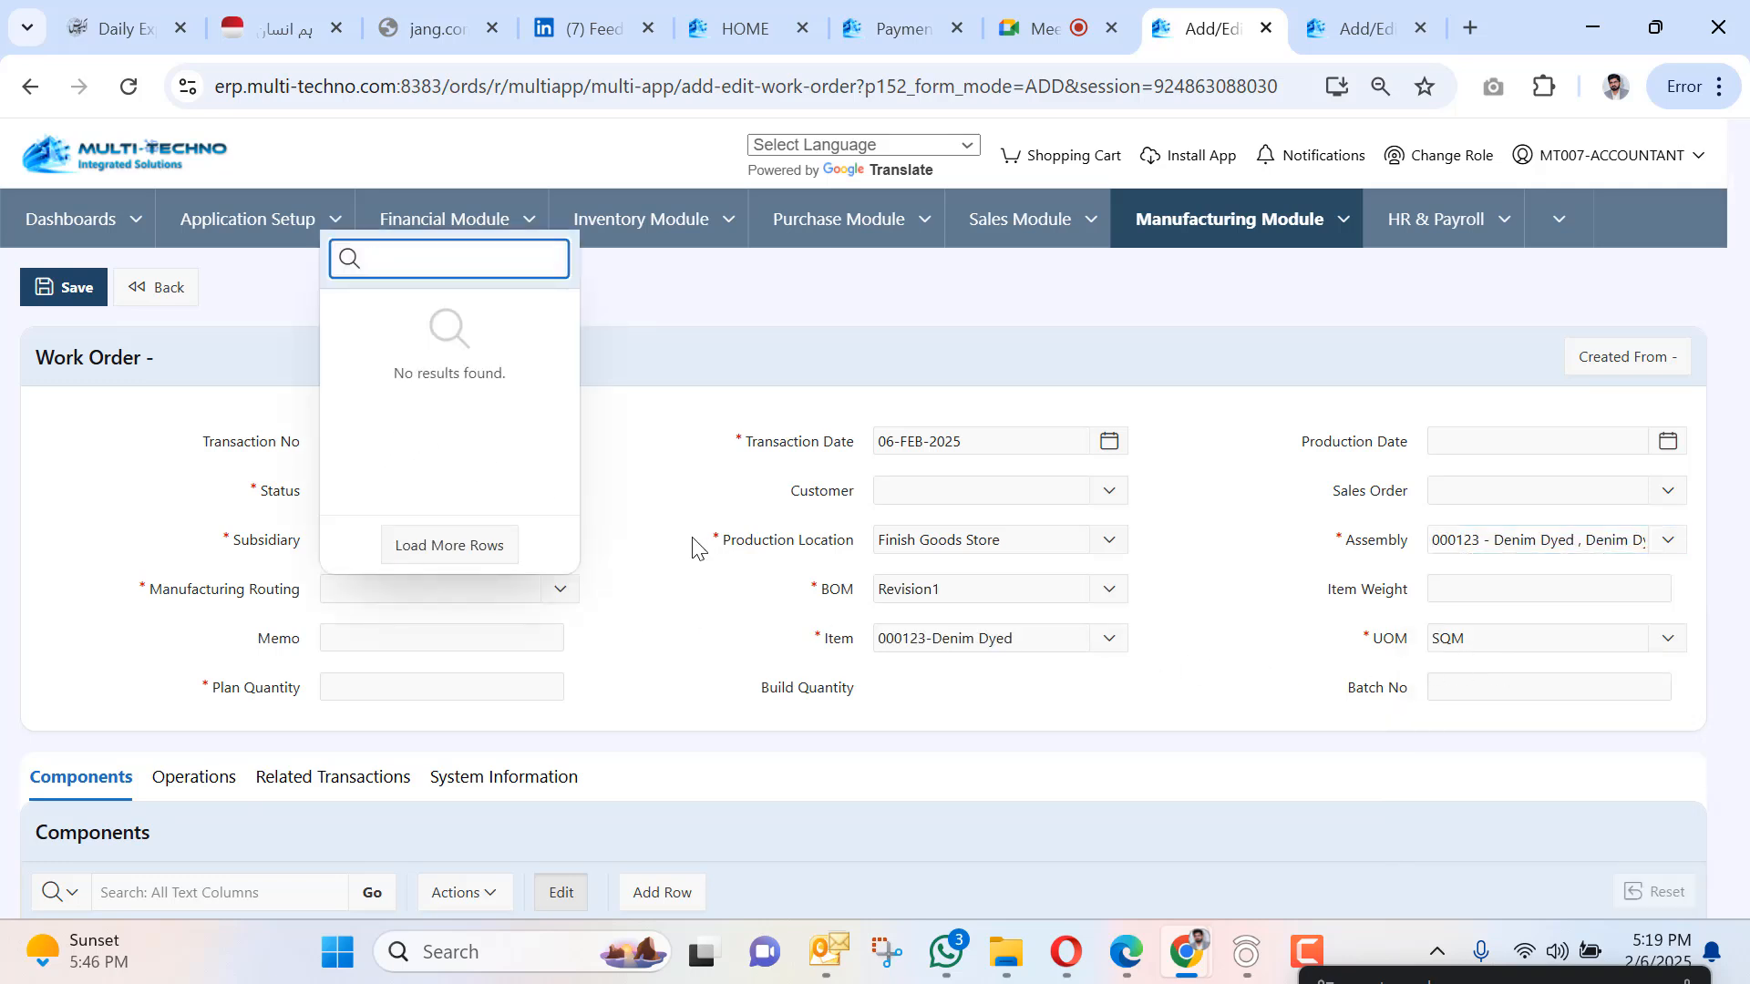
left_click(657, 550)
left_click(547, 594)
left_click(667, 621)
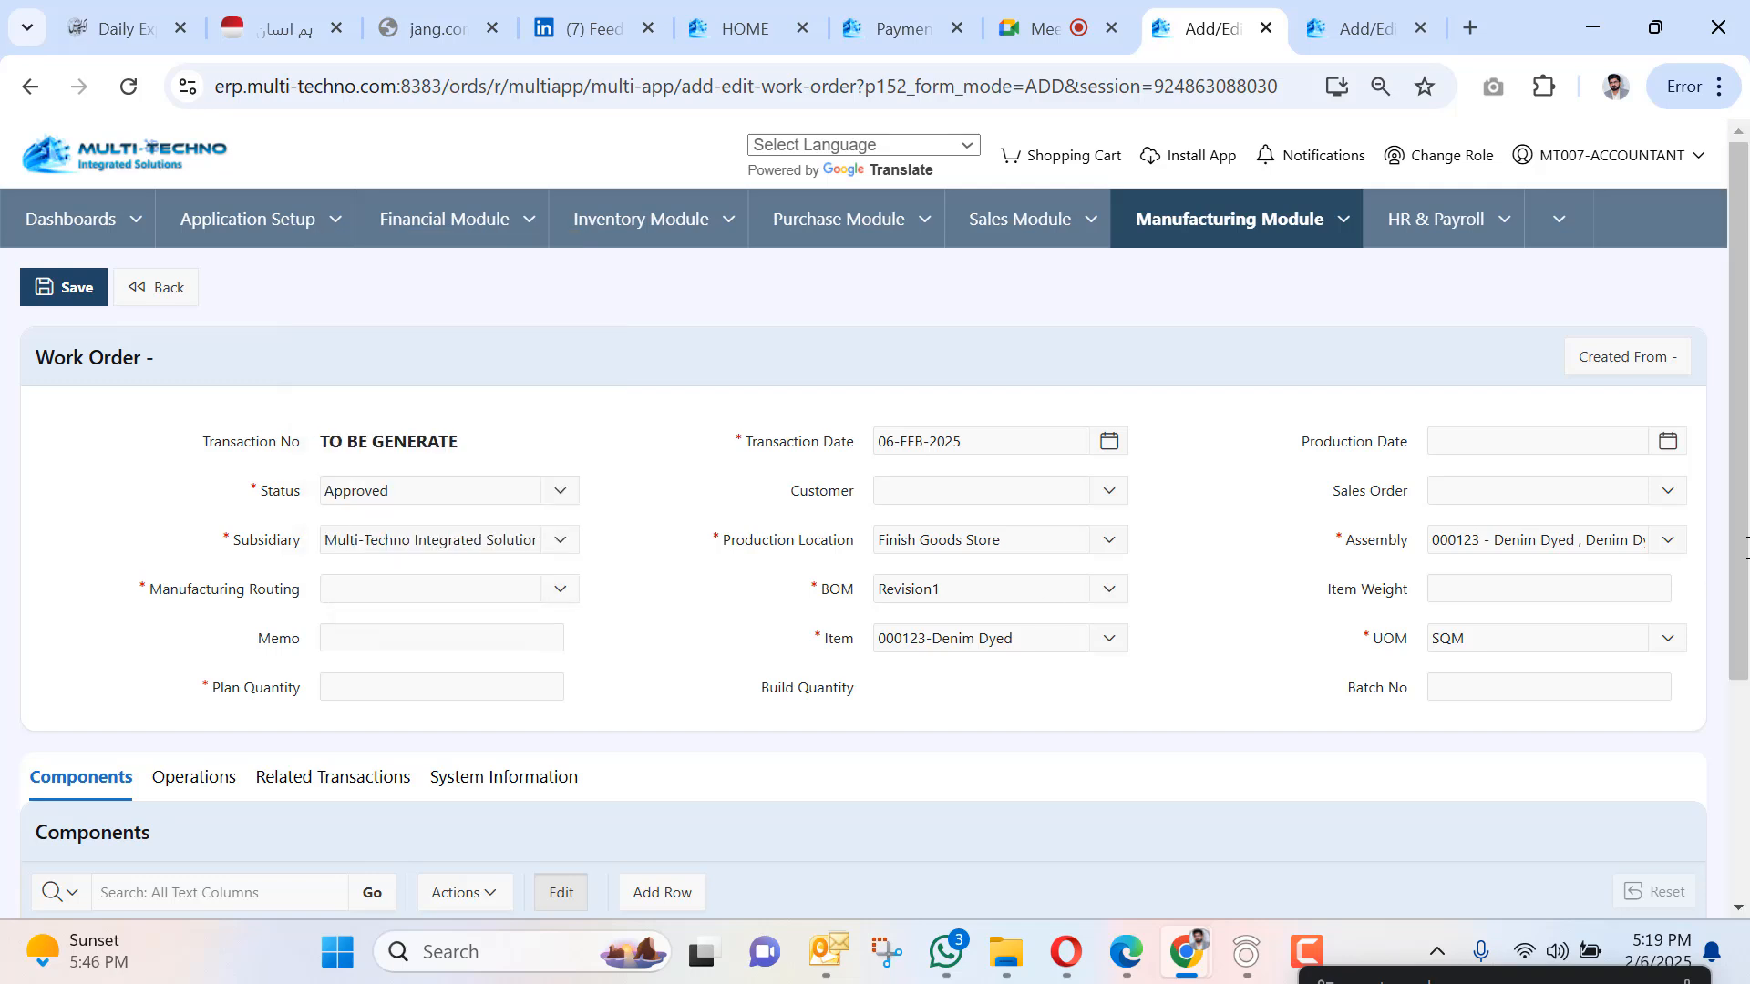
left_click(1638, 530)
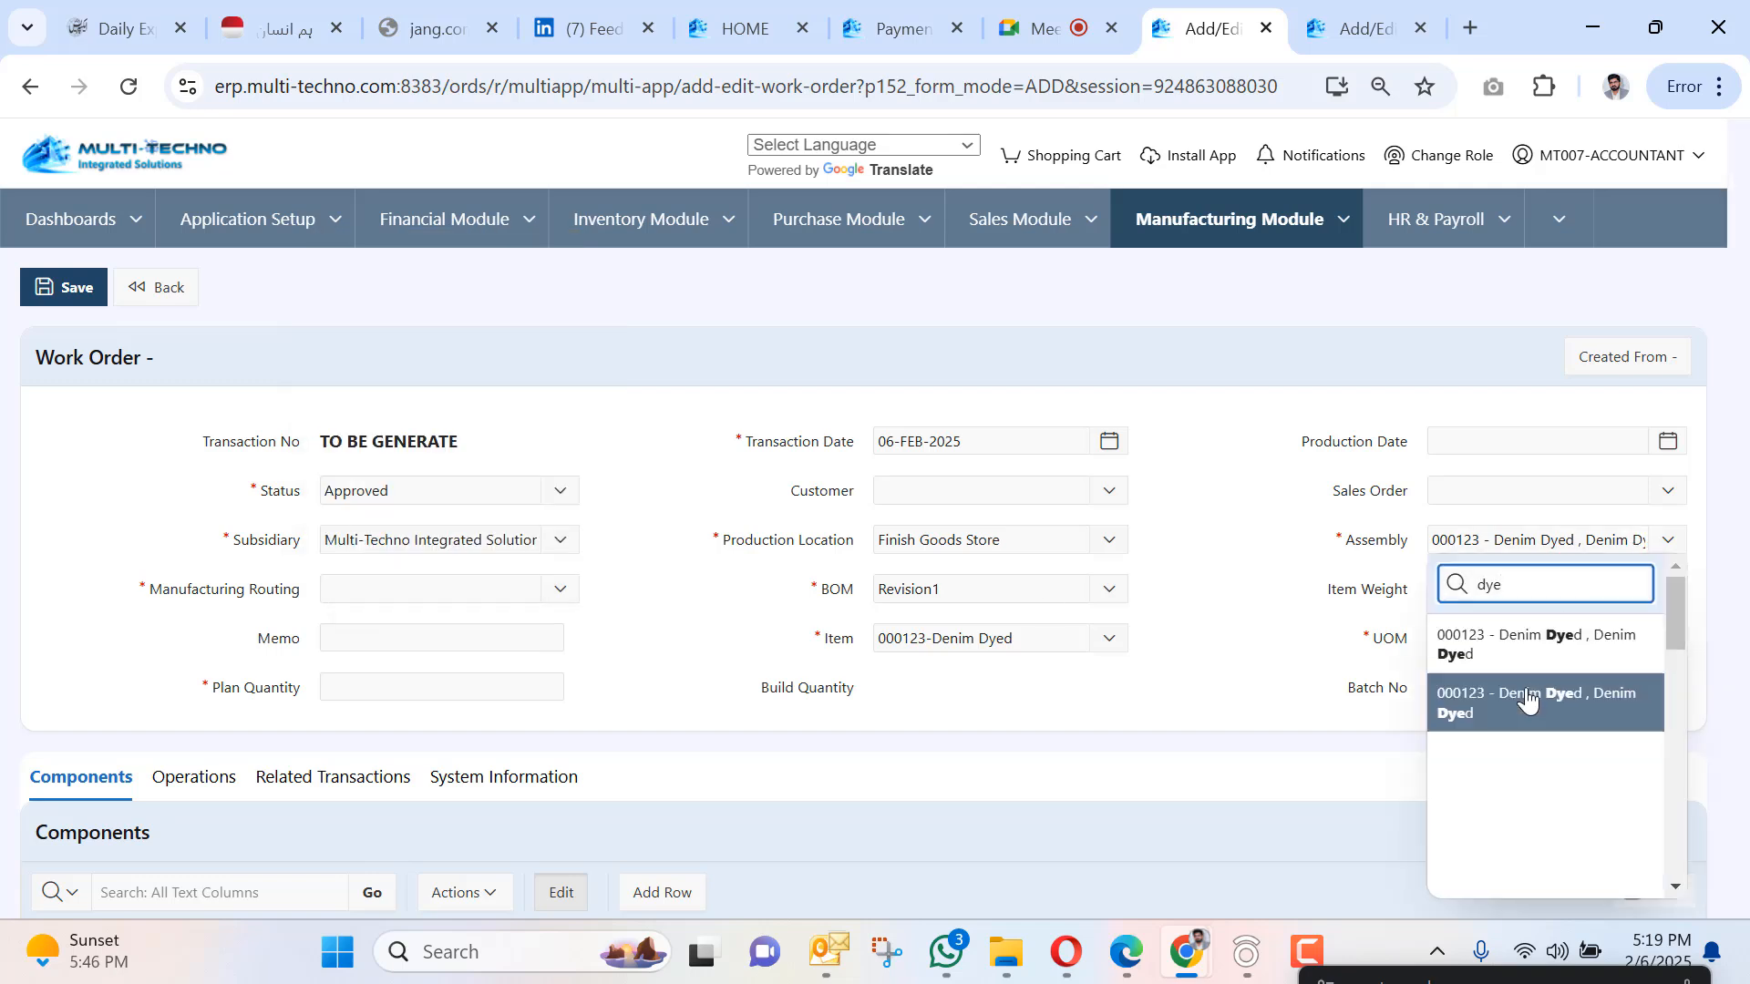
left_click(1528, 702)
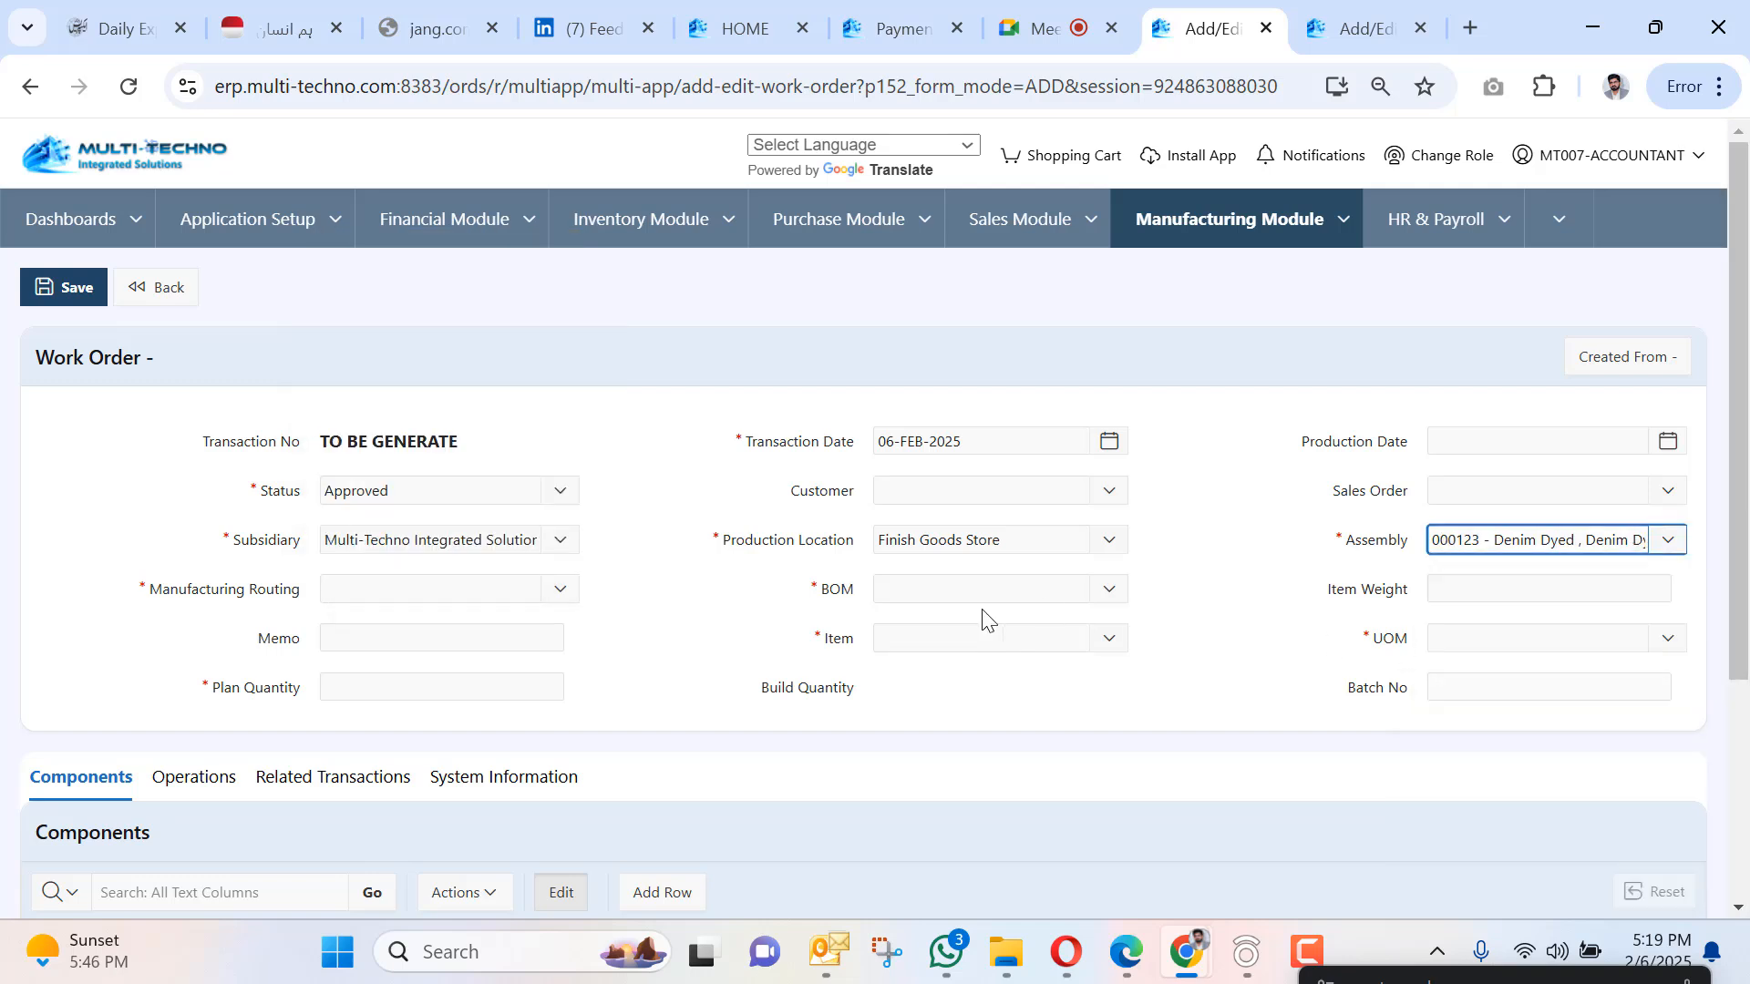
left_click(513, 583)
left_click(443, 312)
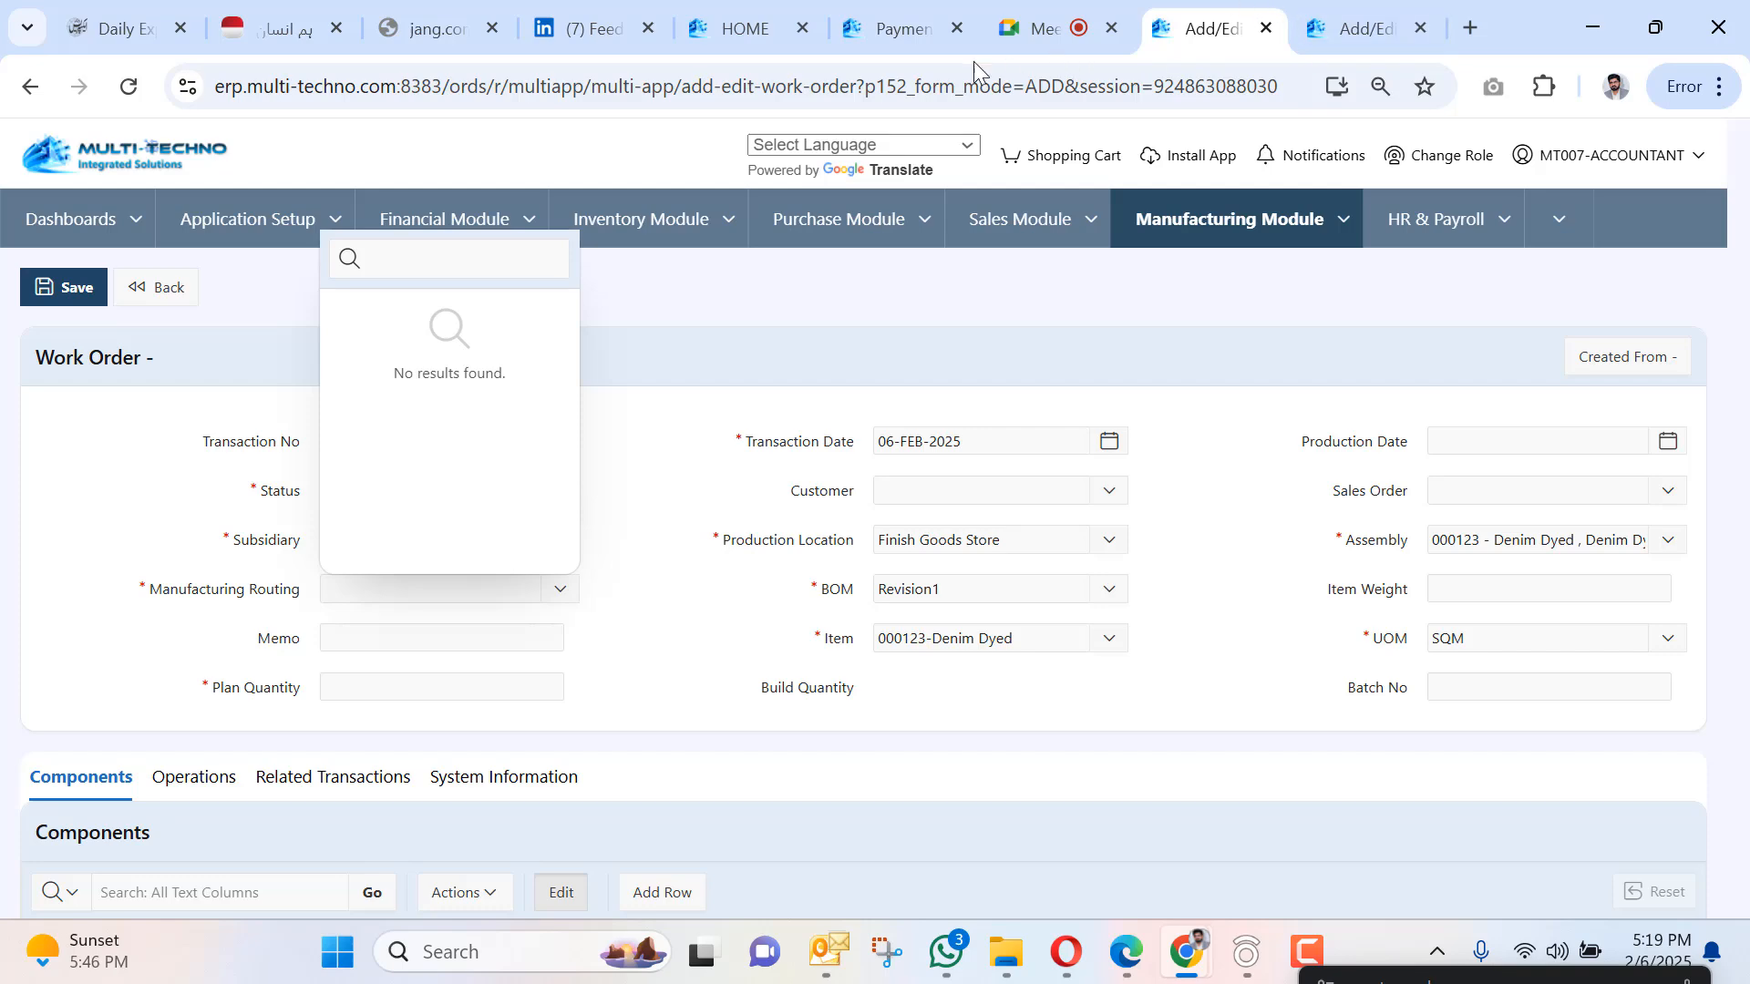
Move the call preview off the form and confirm the routing list shows no results.
left_click(1028, 18)
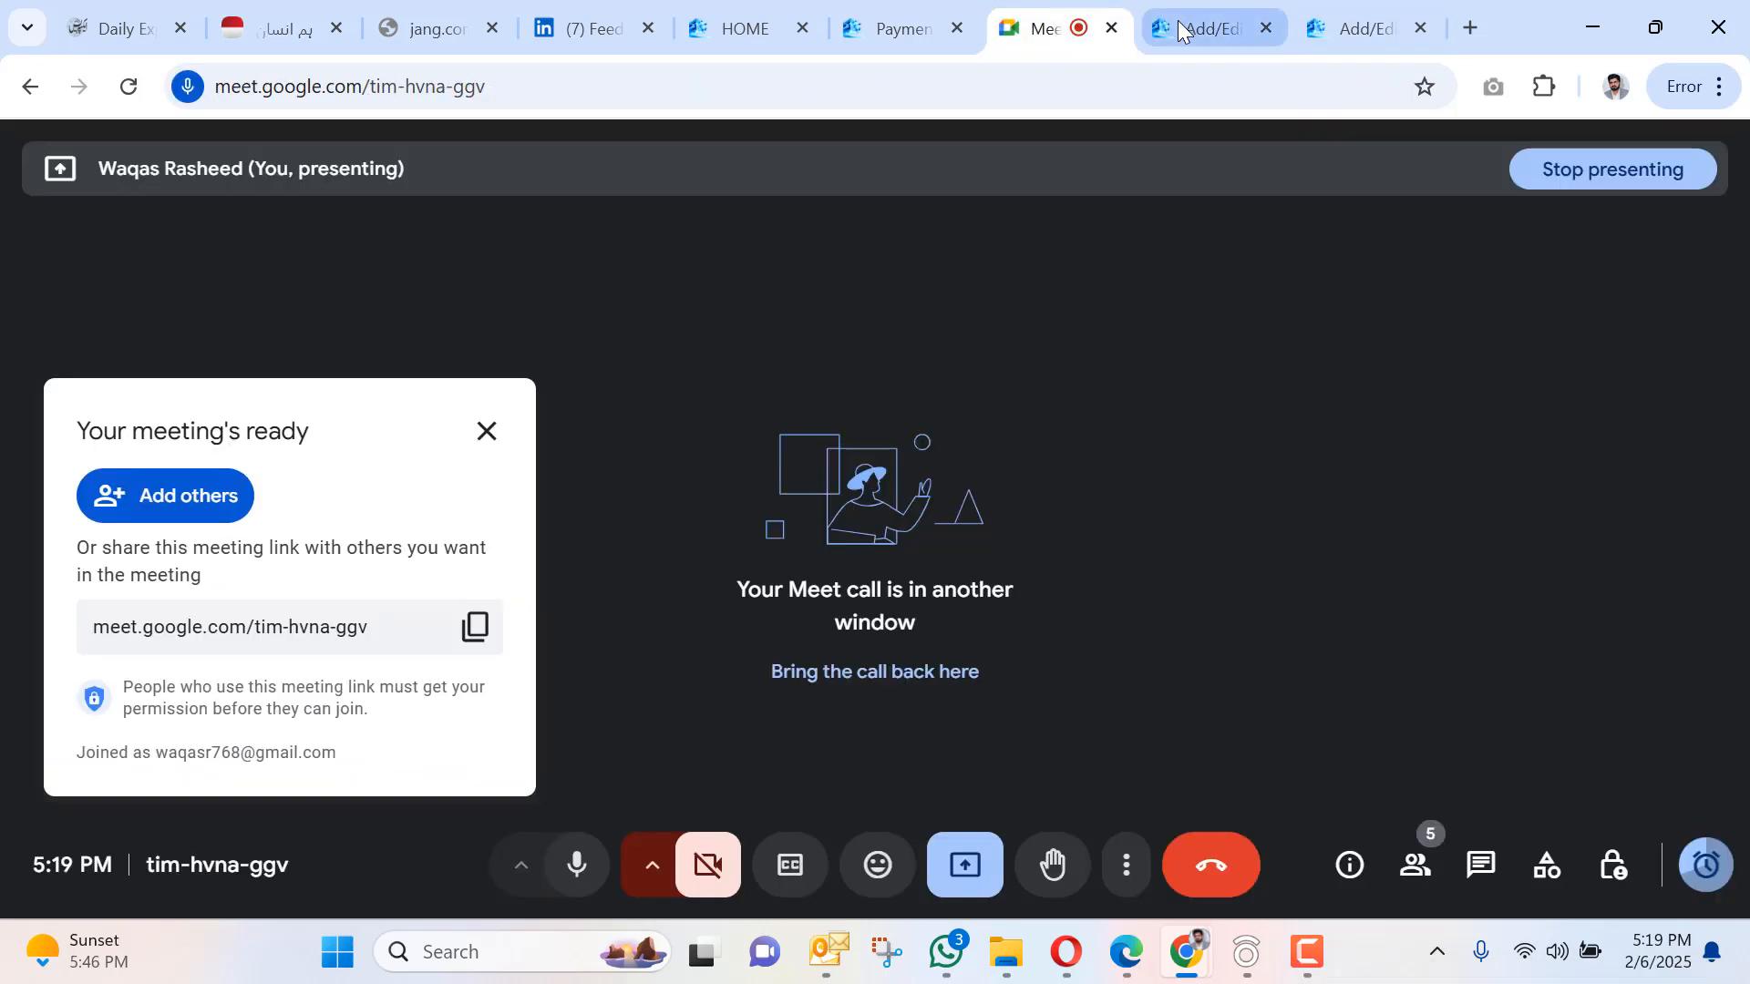
left_click(1177, 20)
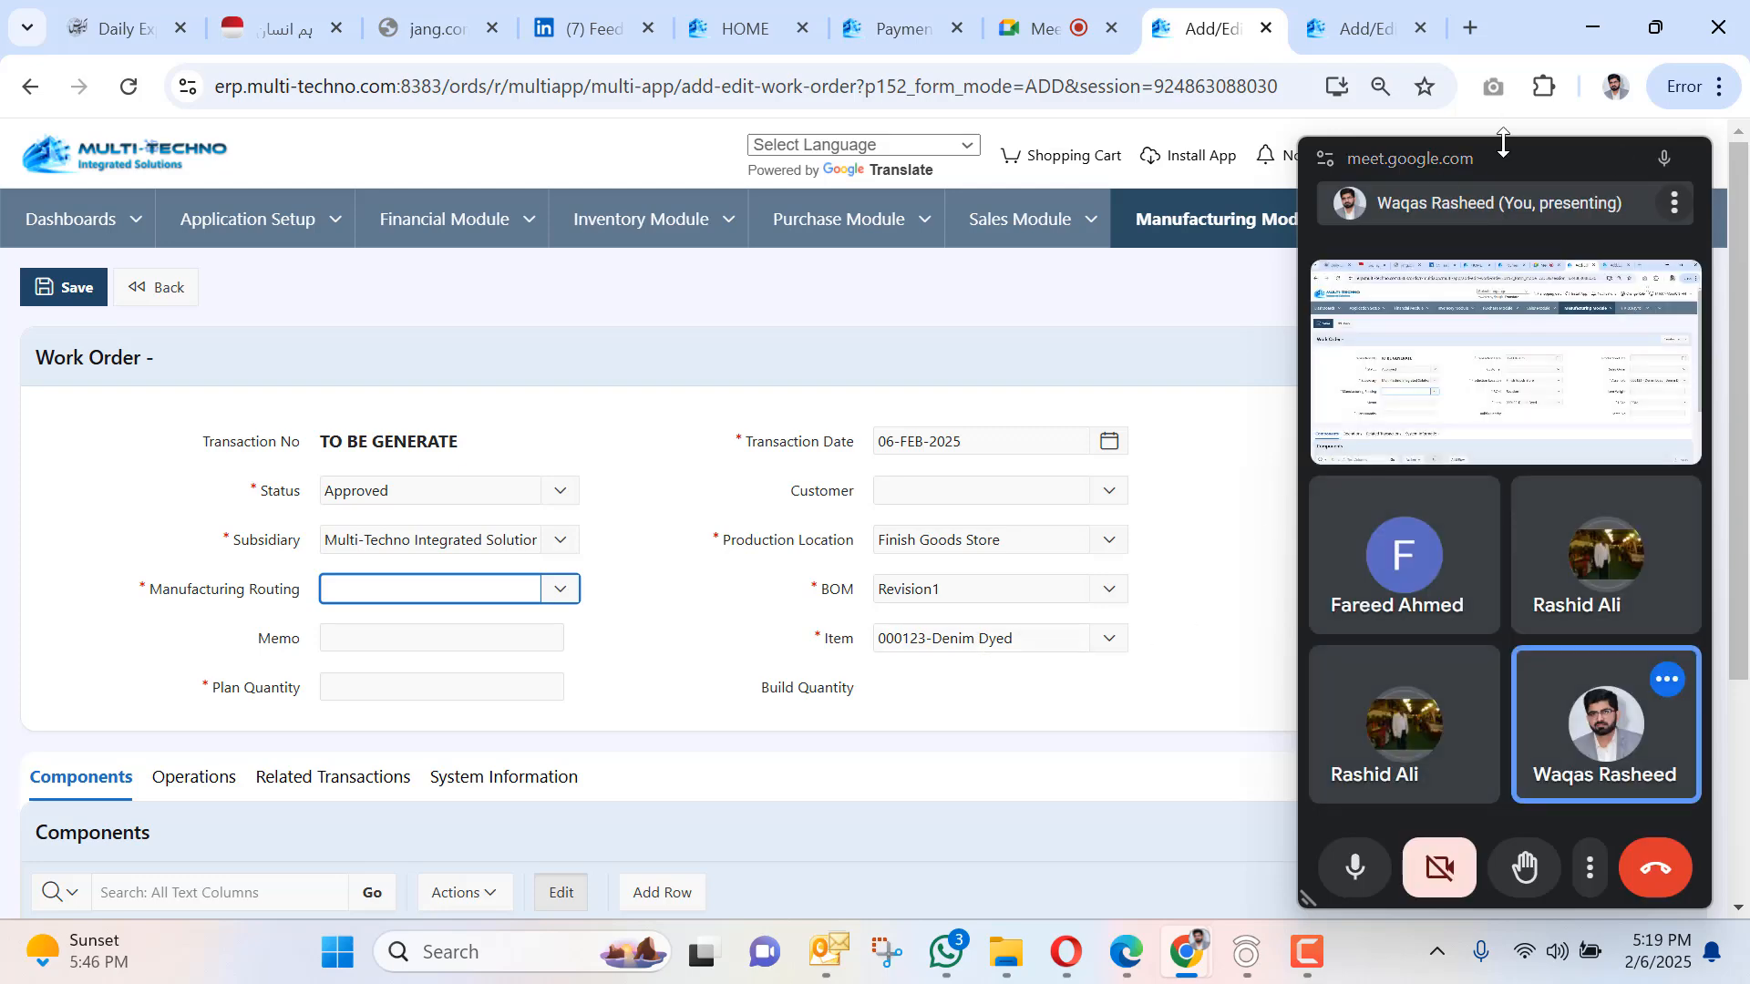
left_click_drag(1500, 156, 1480, 983)
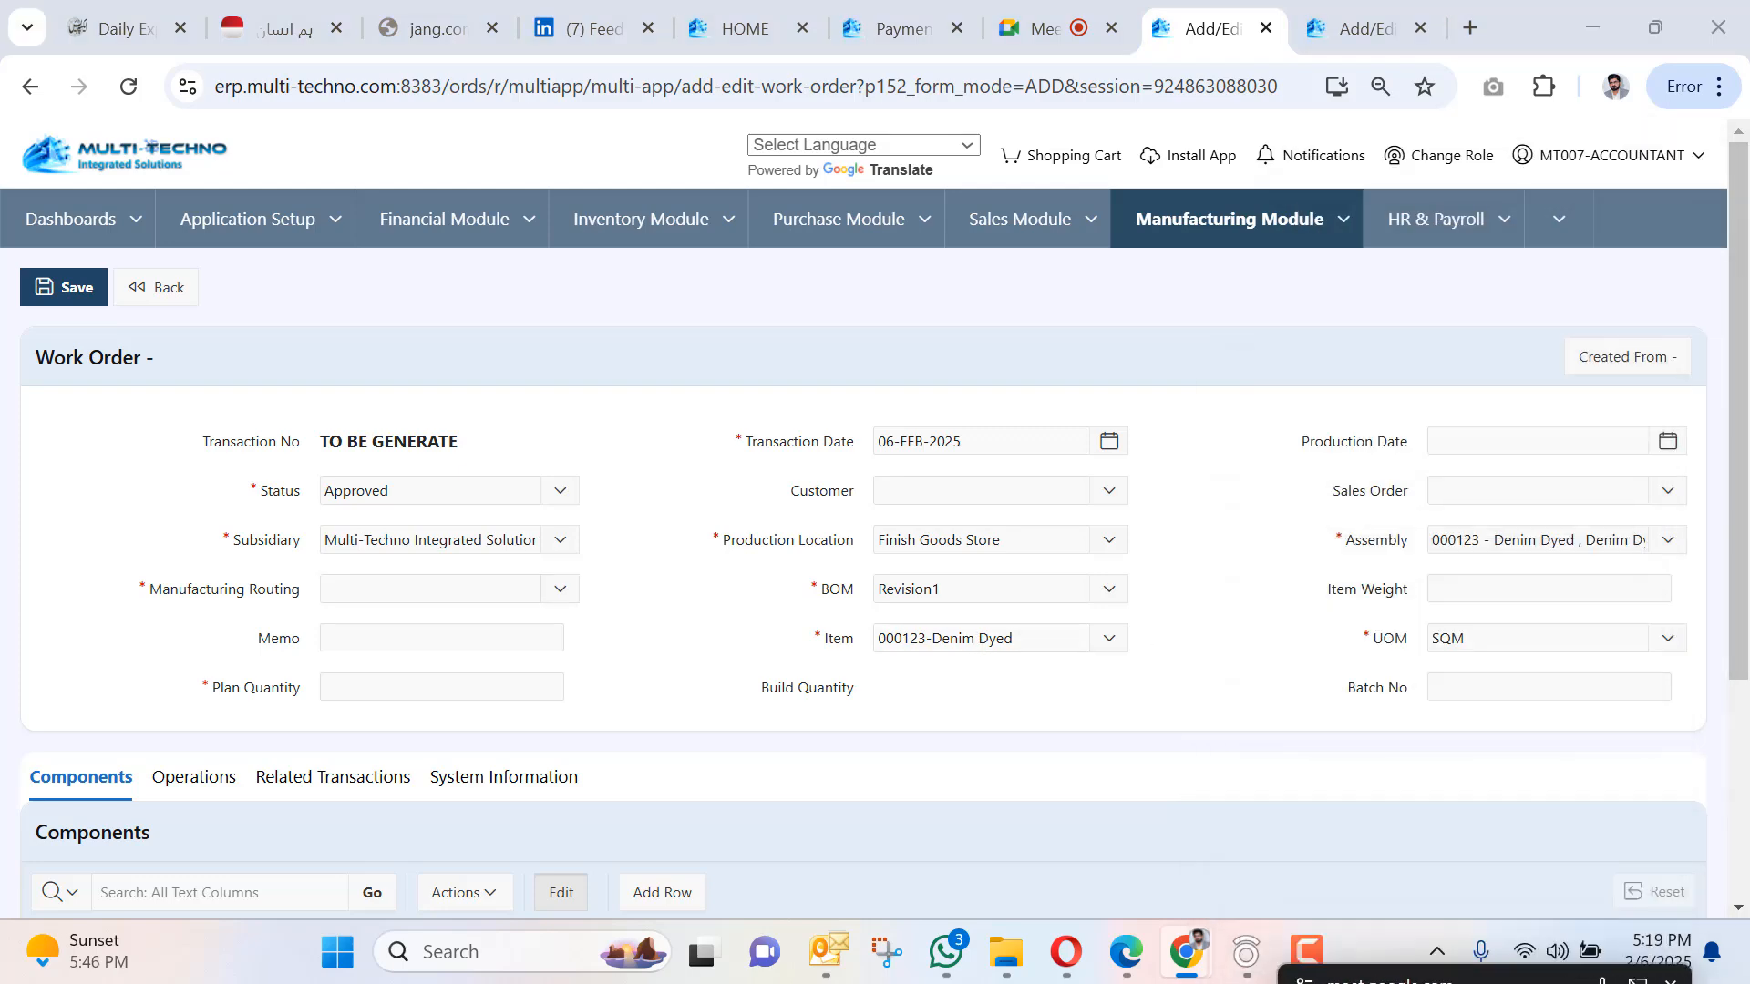
left_click(506, 584)
left_click(636, 656)
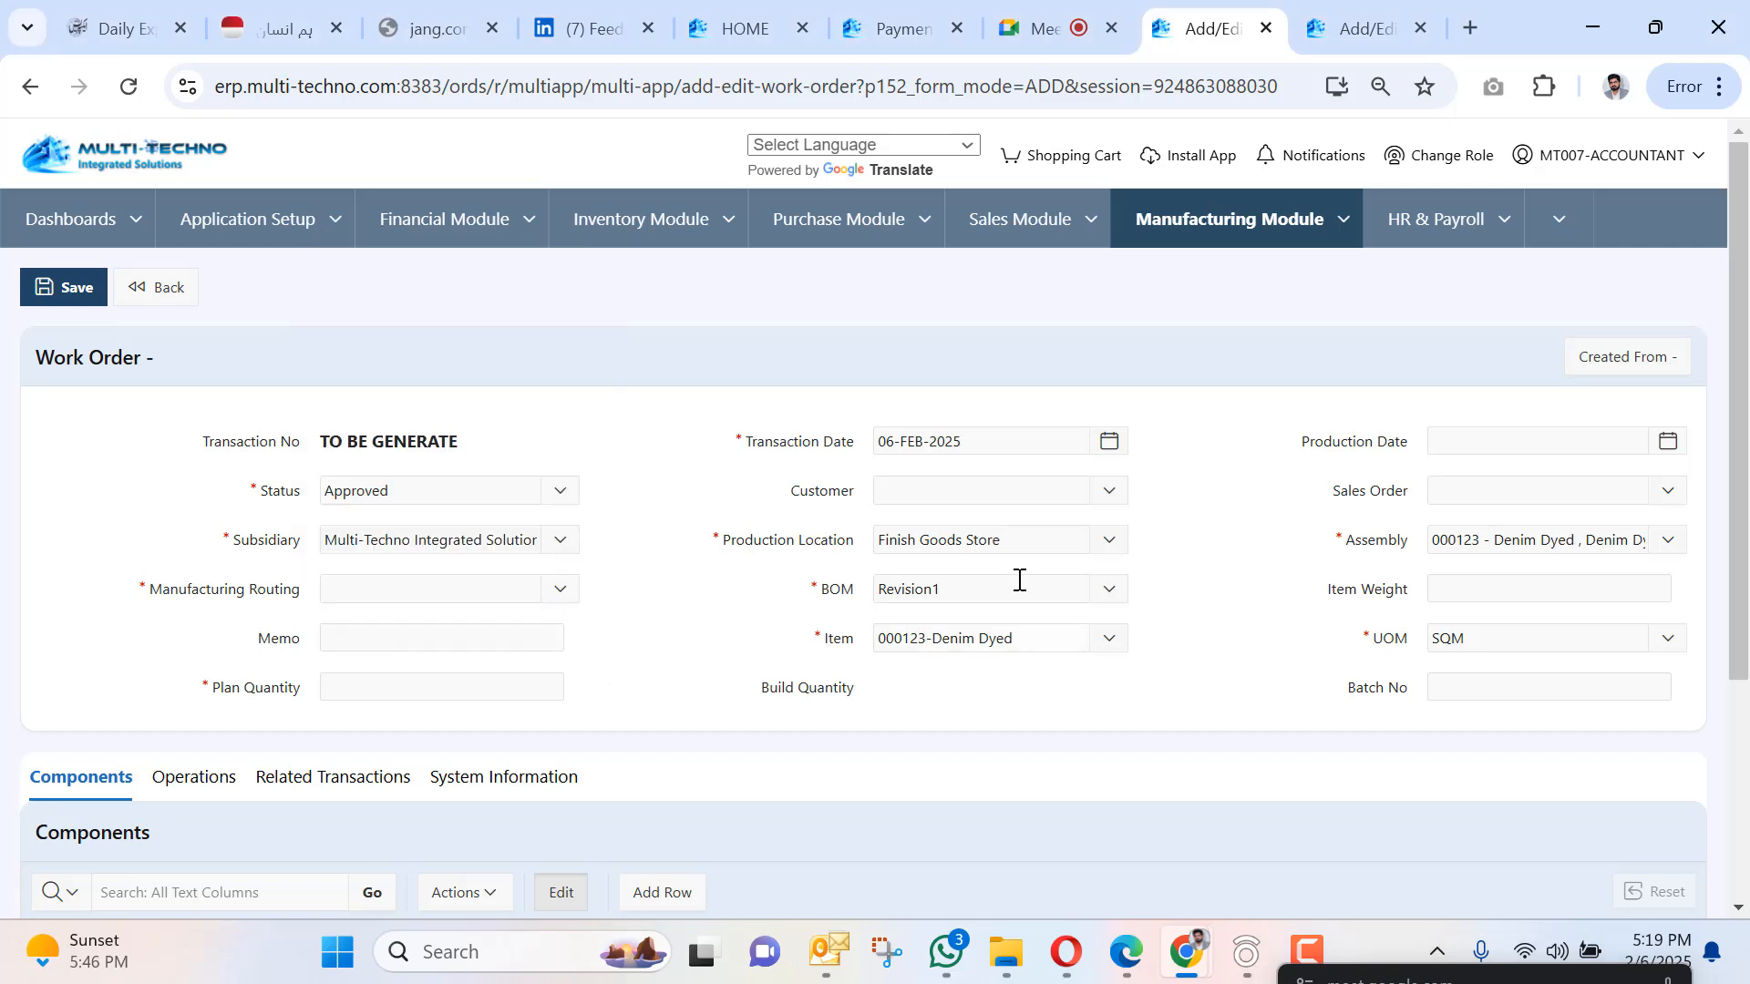
left_click(1485, 588)
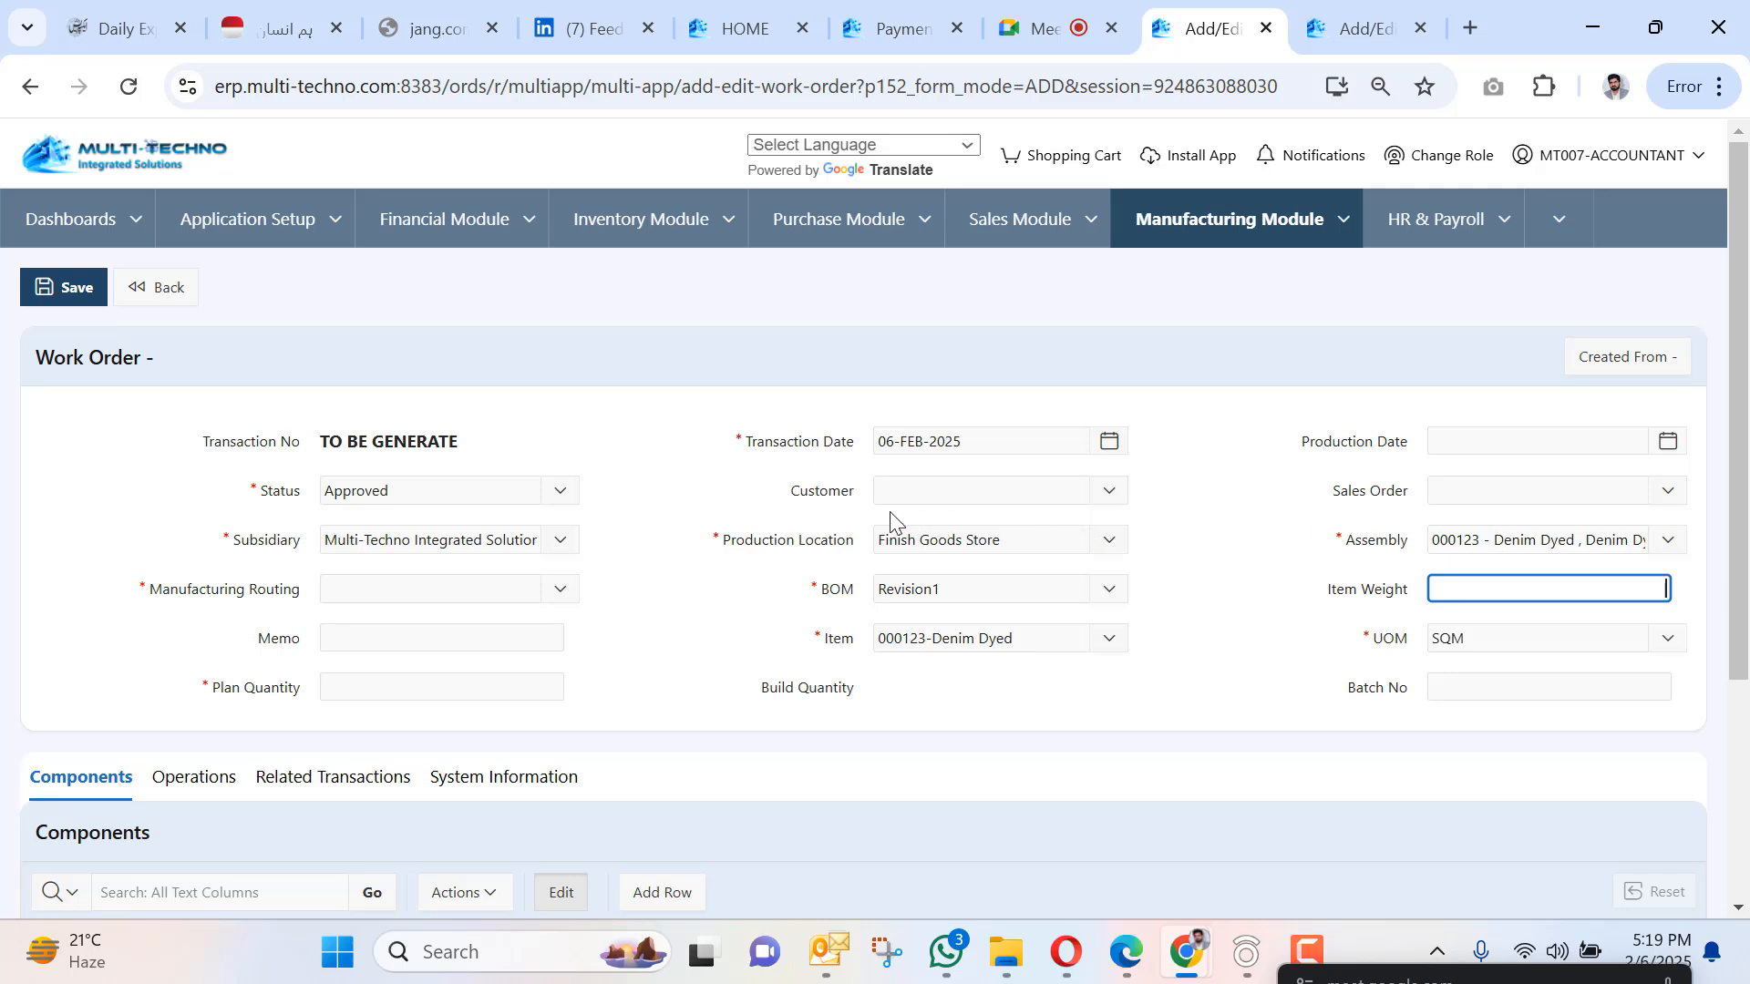
left_click(518, 594)
left_click(641, 558)
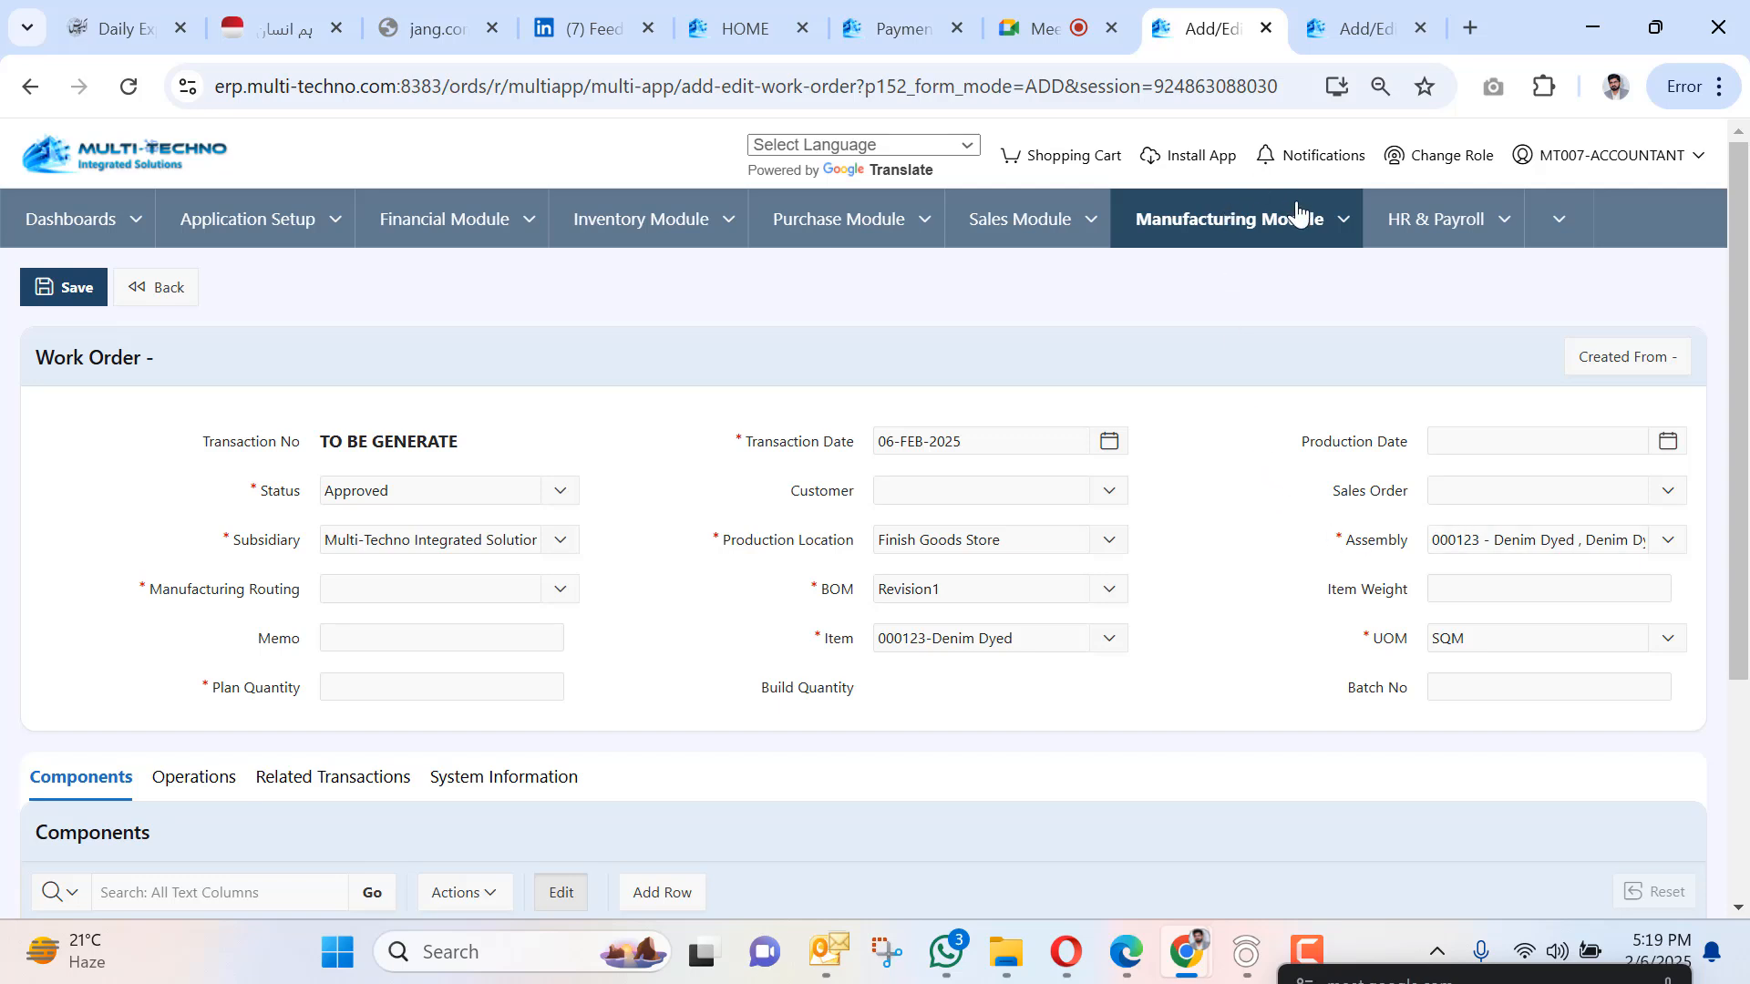
Go to the Bill of Materials list, leaving the unsaved work order.
left_click(1346, 220)
mouse_move(1284, 301)
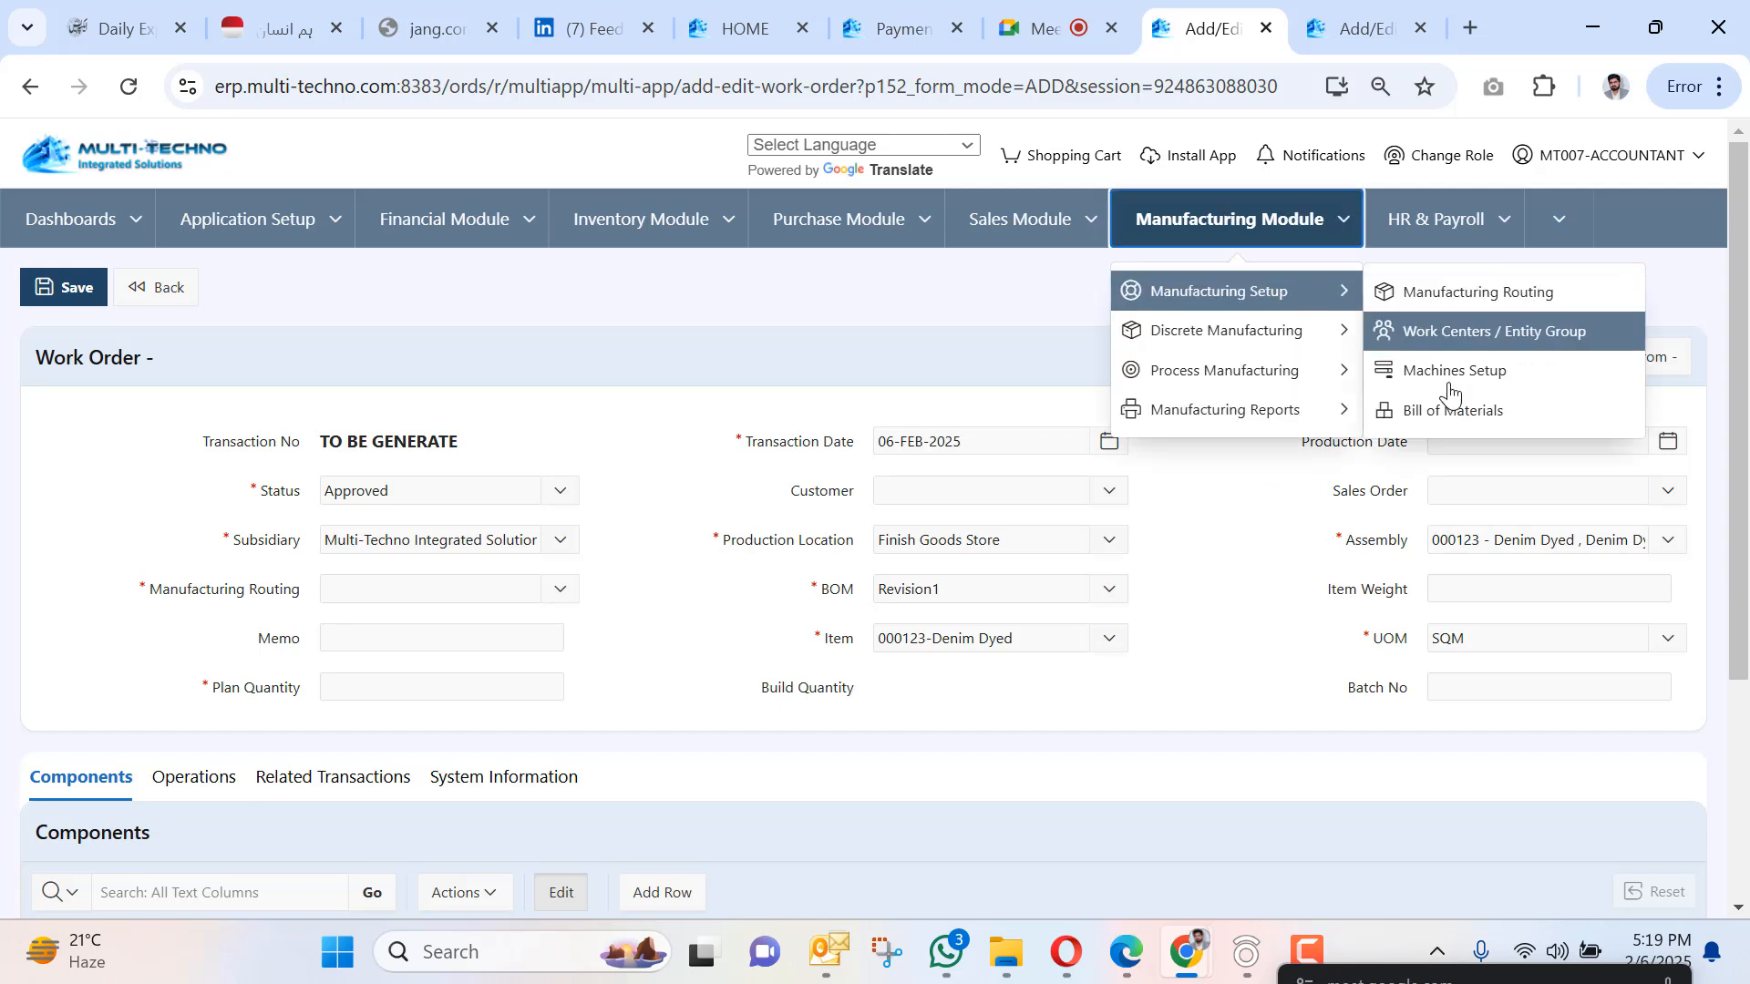
left_click(1436, 410)
left_click(991, 265)
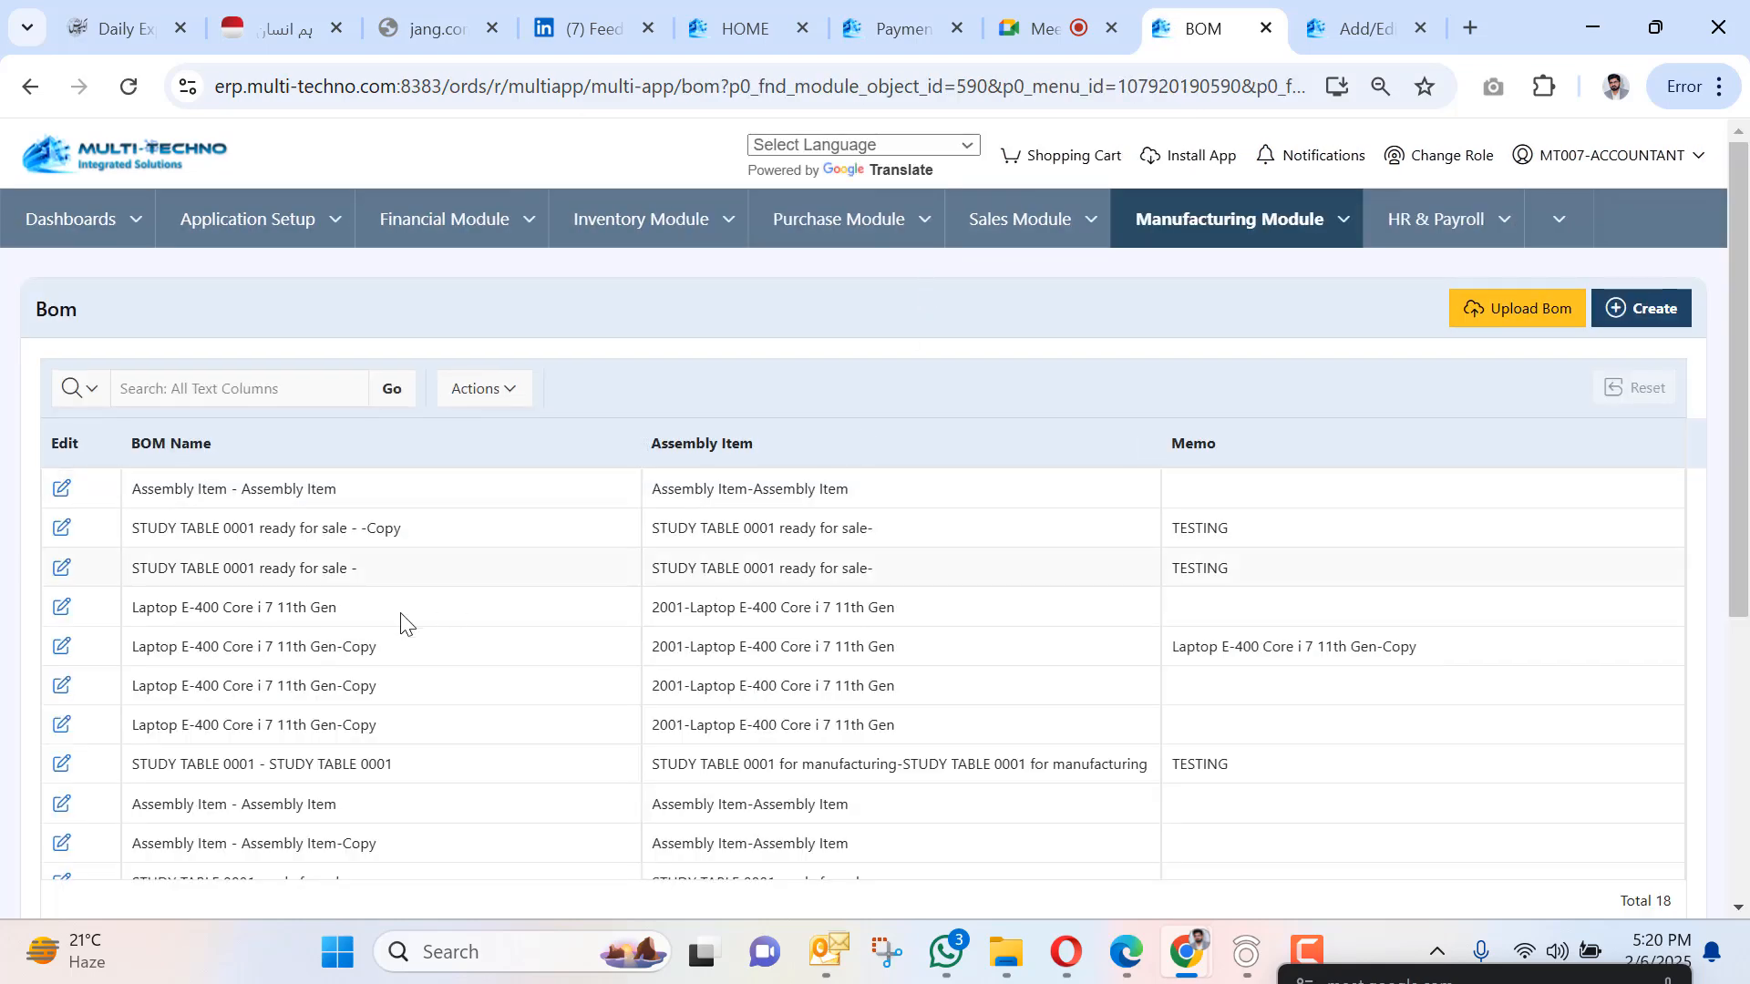
Inspect the second 000123 - Denim Dyed BOM, then return to the list.
scroll(254, 684, "down", 3)
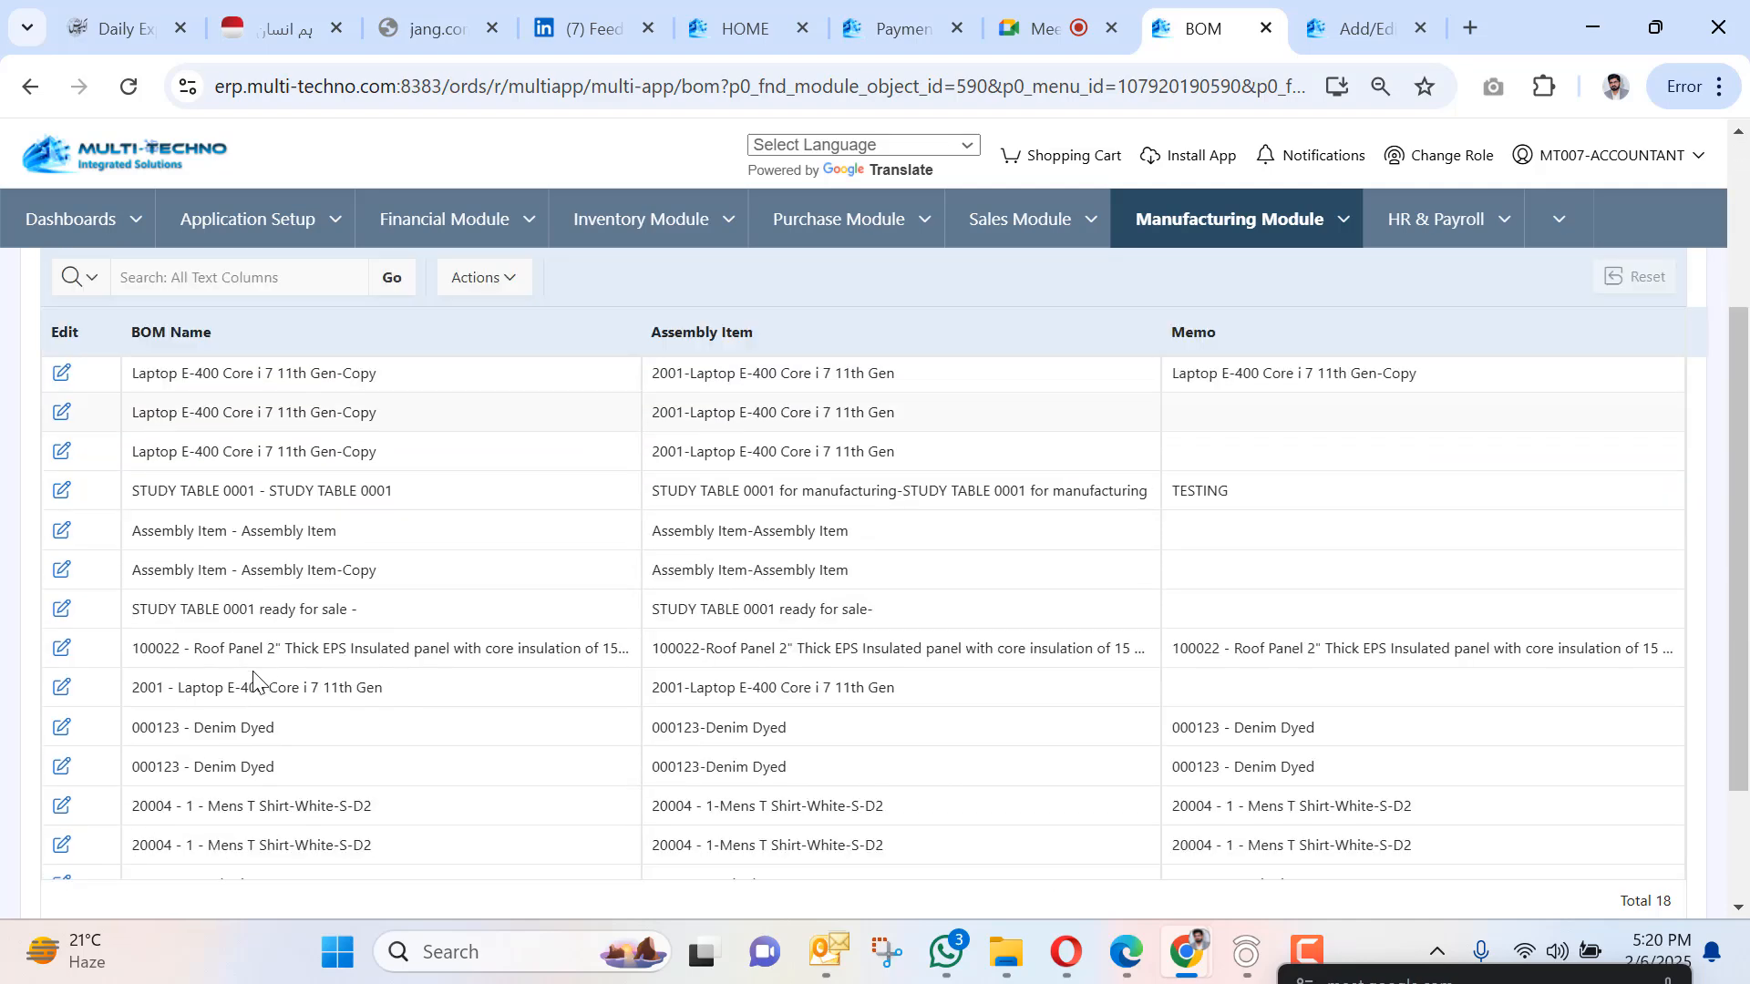
scroll(334, 598, "down", 2)
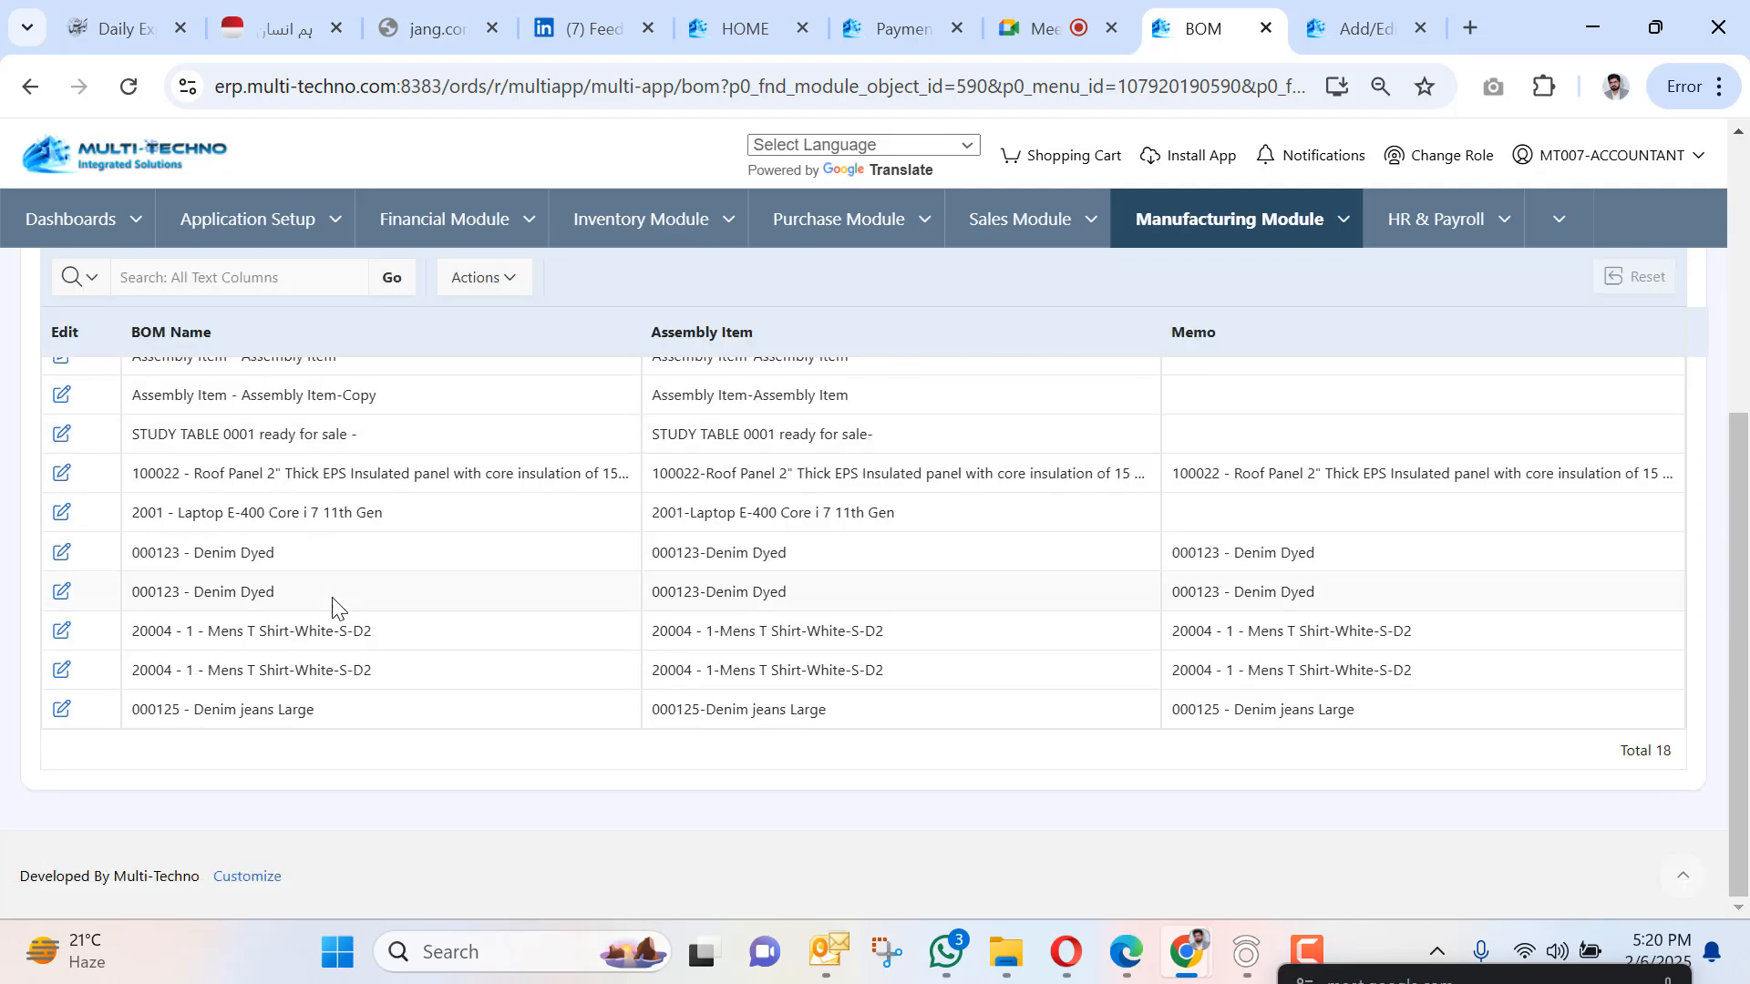
left_click(61, 595)
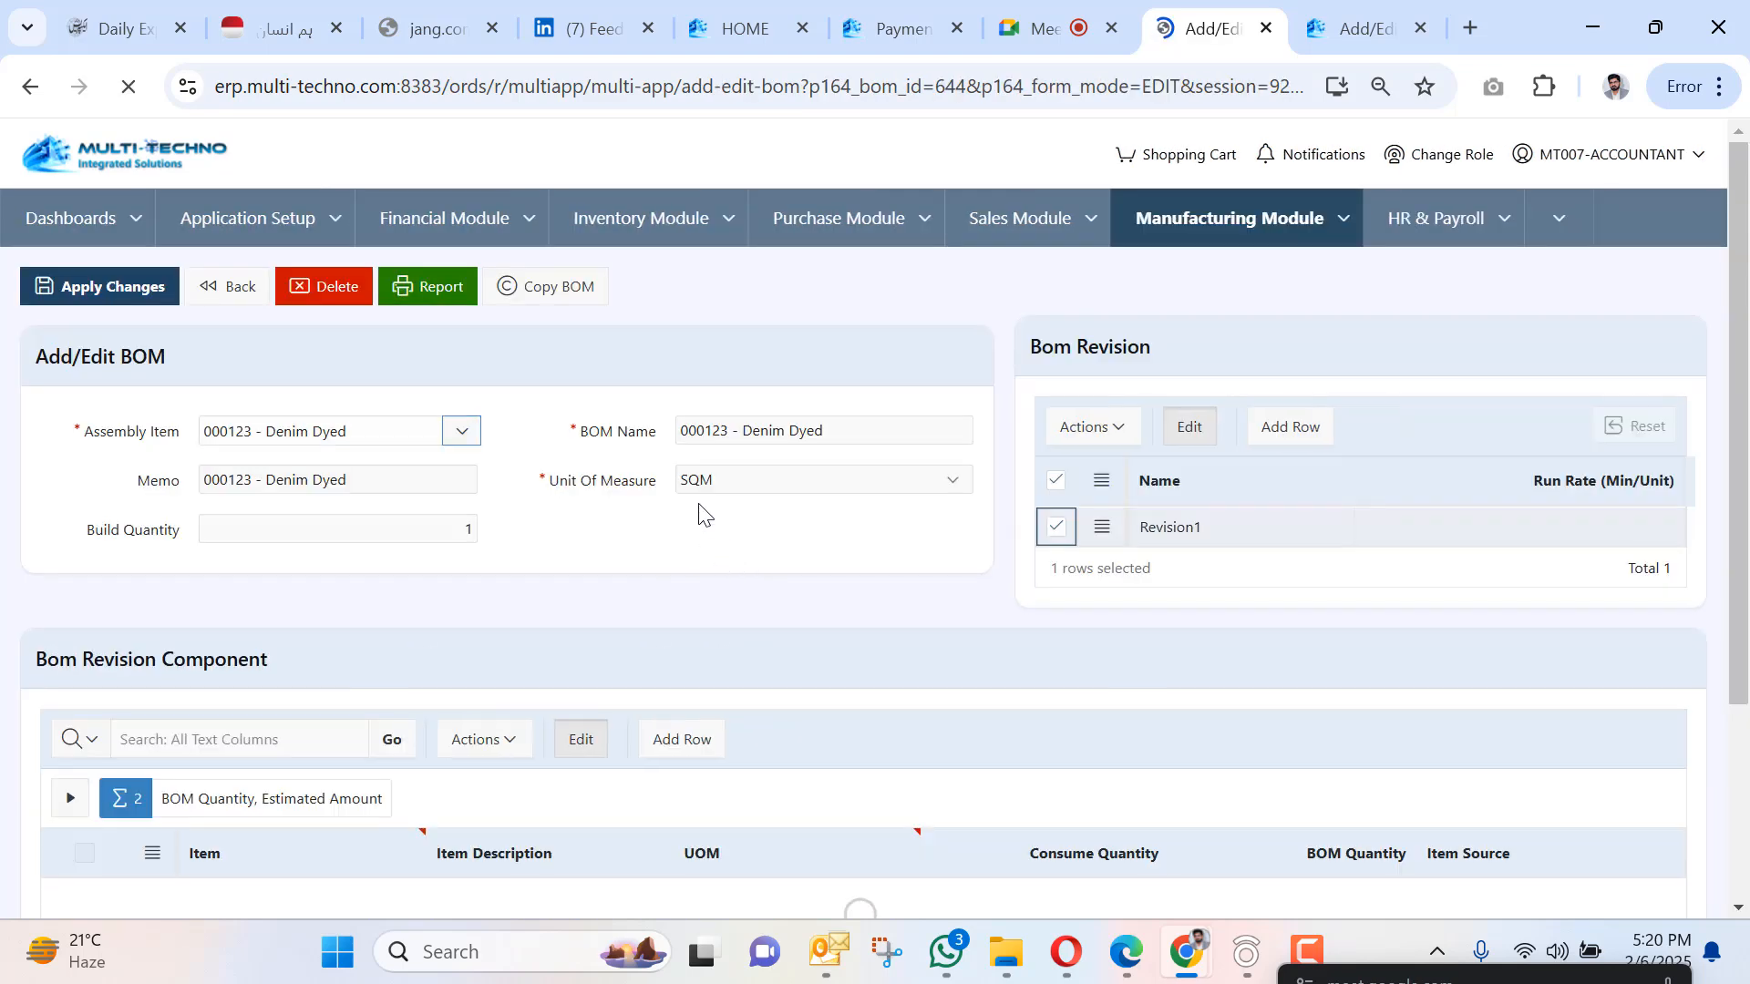
scroll(699, 513, "down", 1)
scroll(699, 513, "up", 1)
scroll(693, 505, "down", 1)
scroll(691, 504, "down", 2)
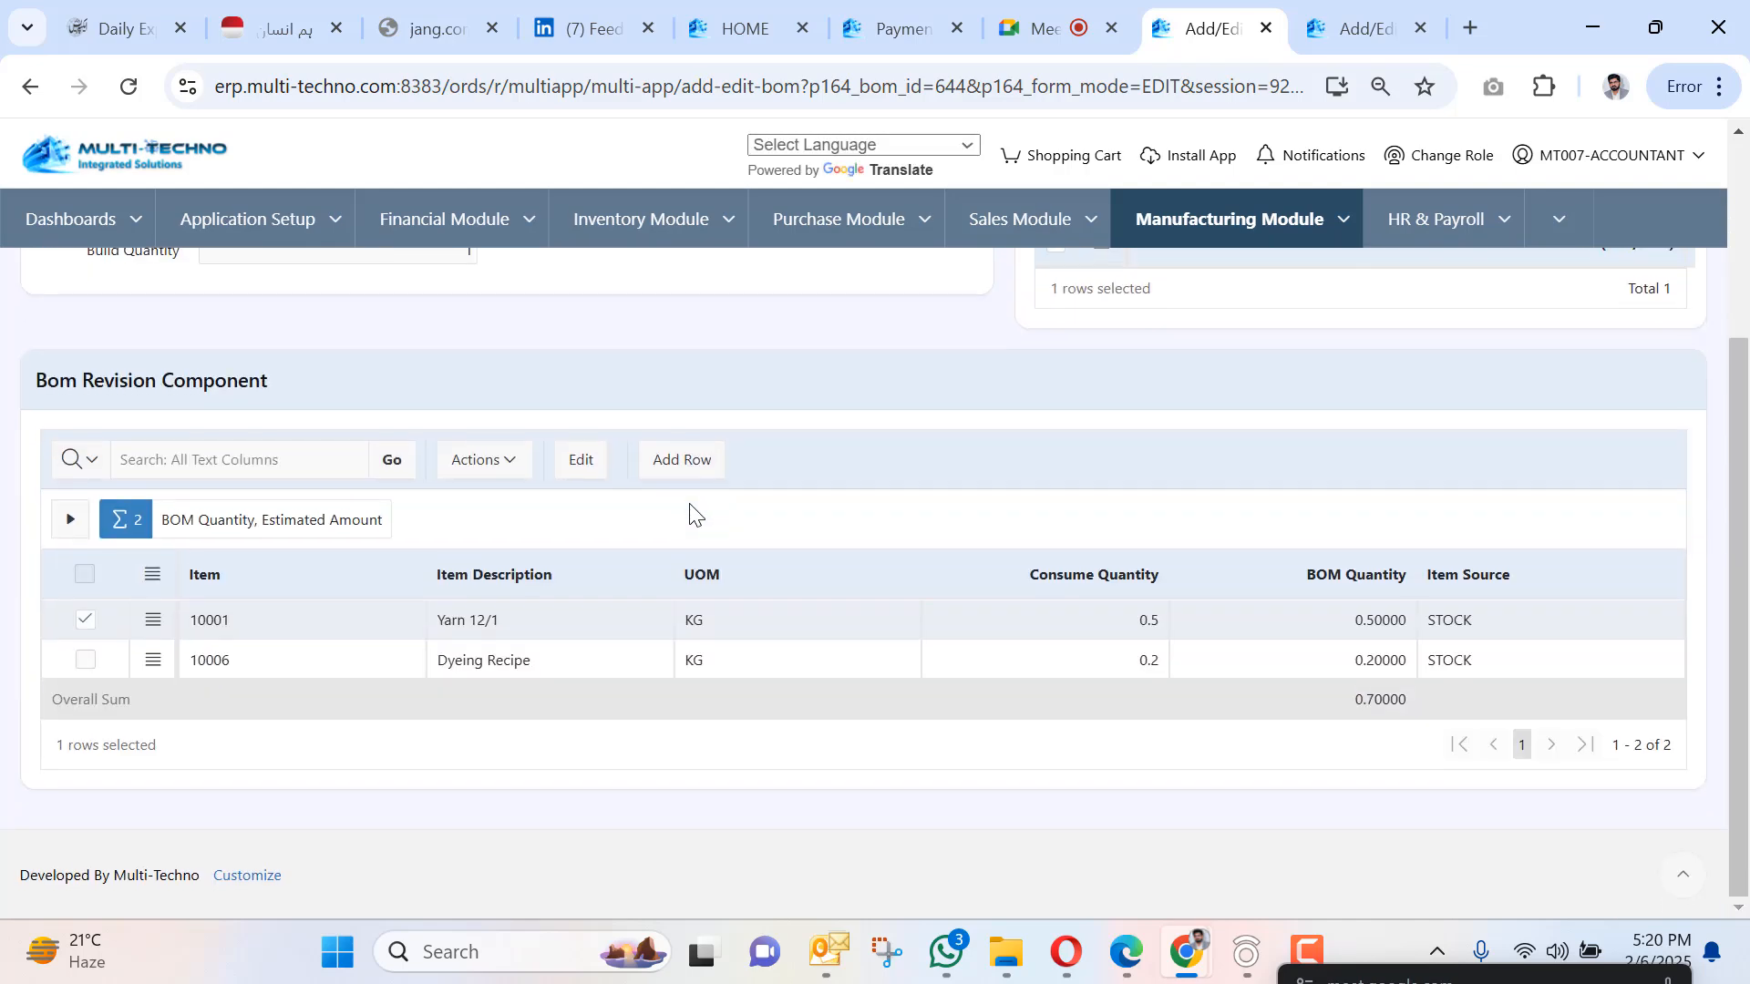
scroll(399, 424, "up", 3)
left_click(226, 290)
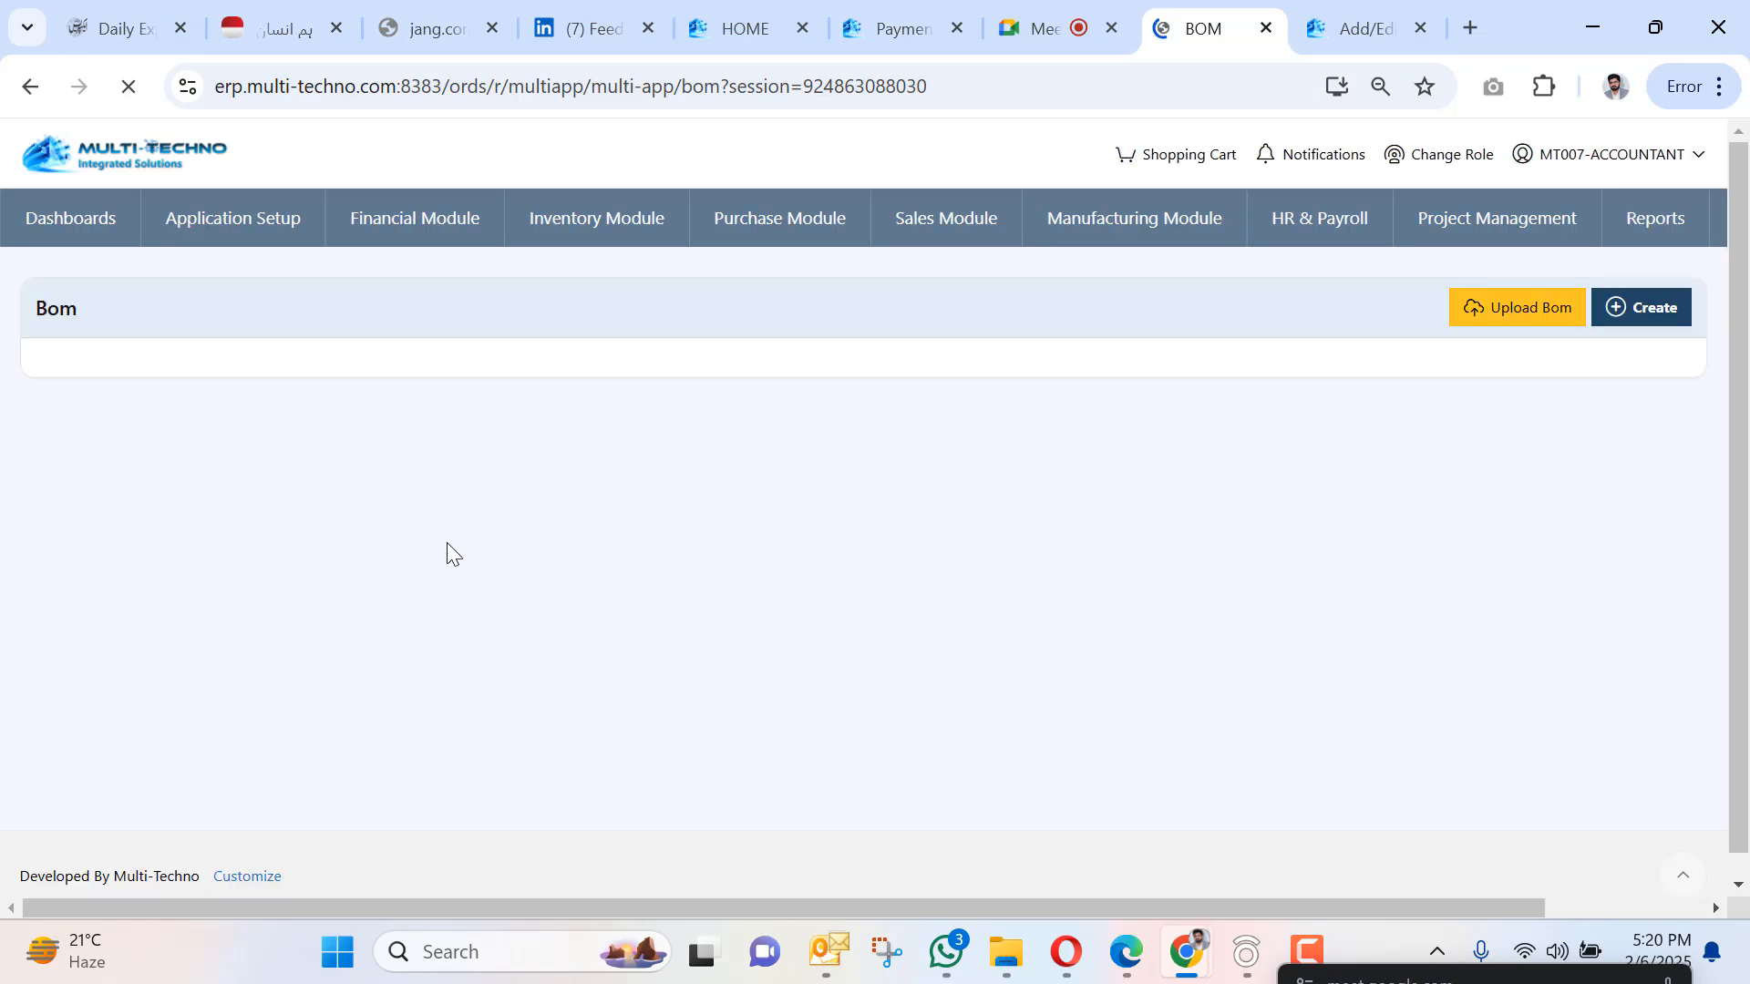
Open the first 000123 - Denim Dyed BOM and rename Revision1 to Revision2.
scroll(382, 569, "down", 2)
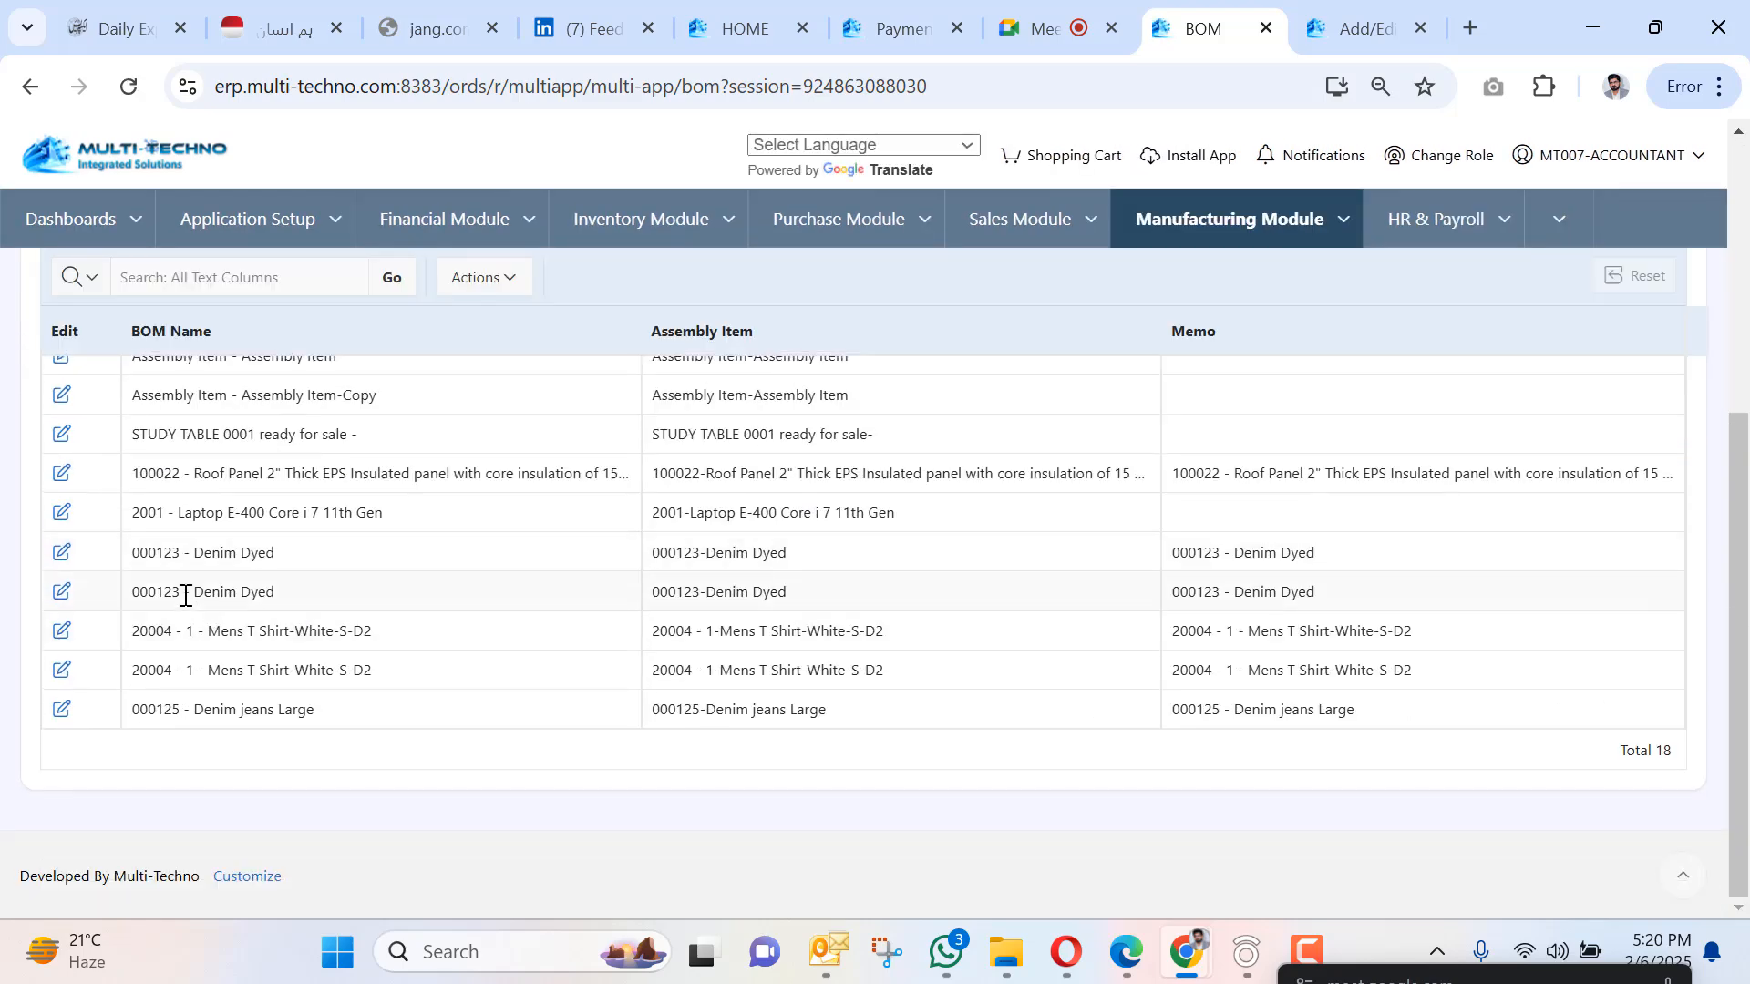
left_click(62, 554)
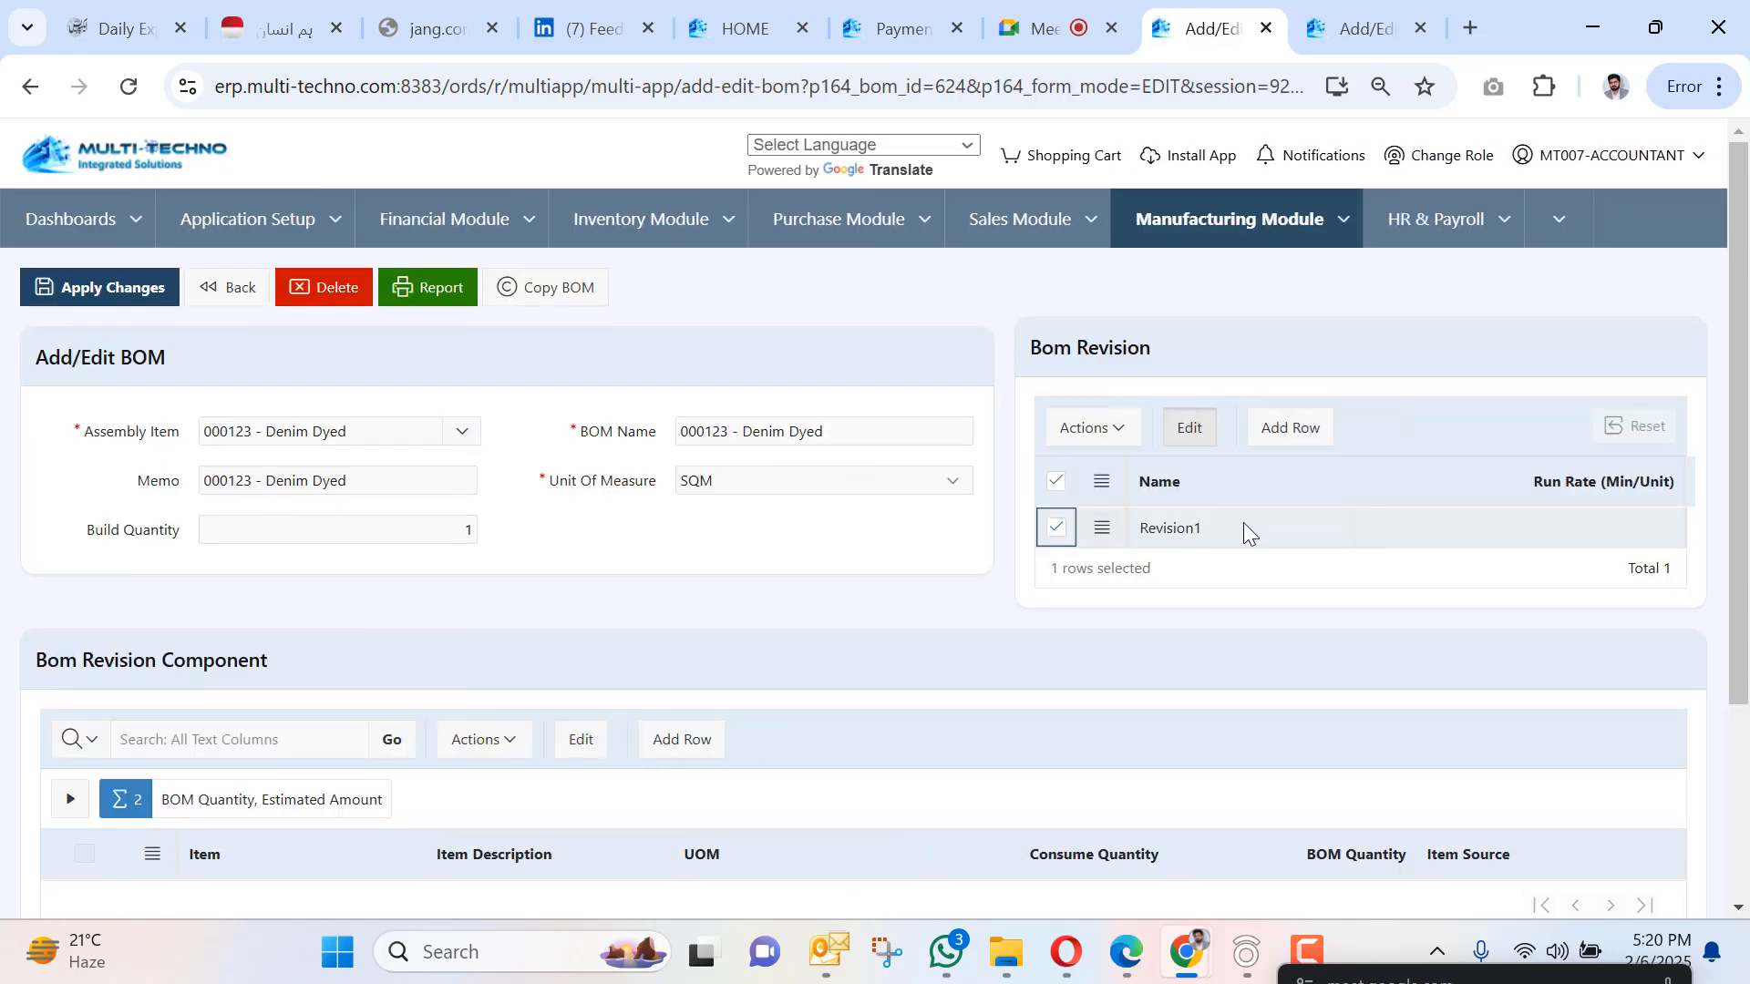
left_click(1244, 527)
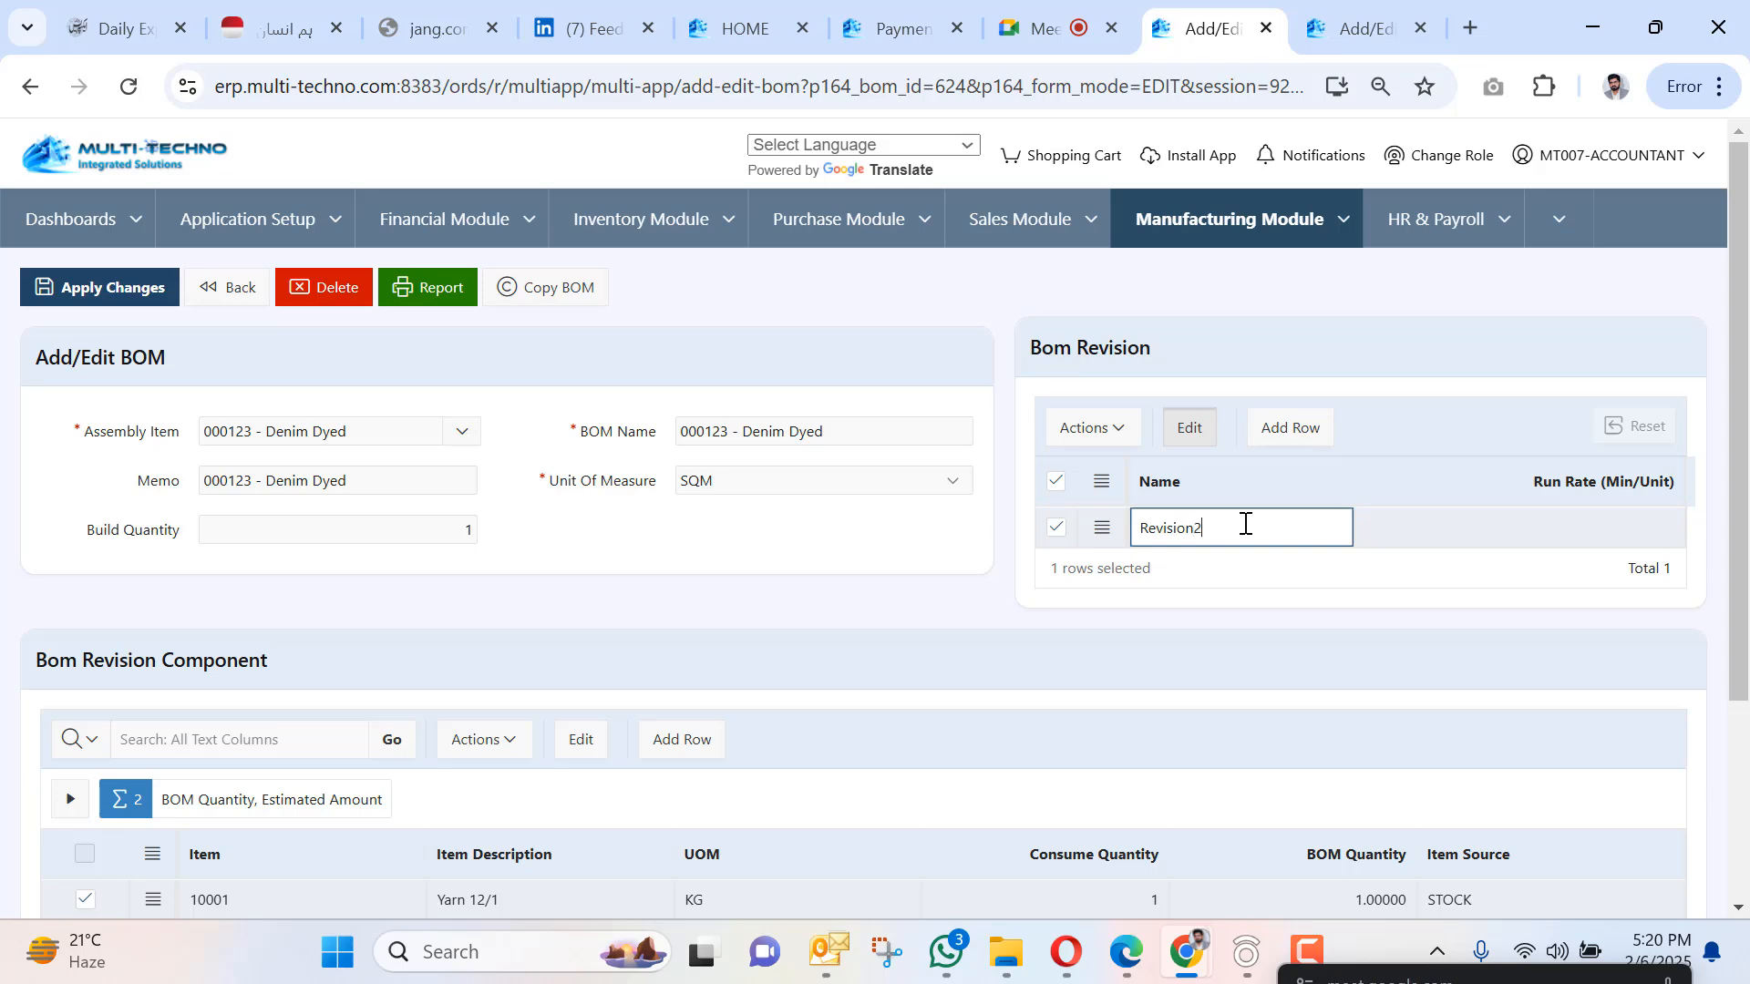
scroll(824, 461, "down", 3)
scroll(129, 448, "up", 3)
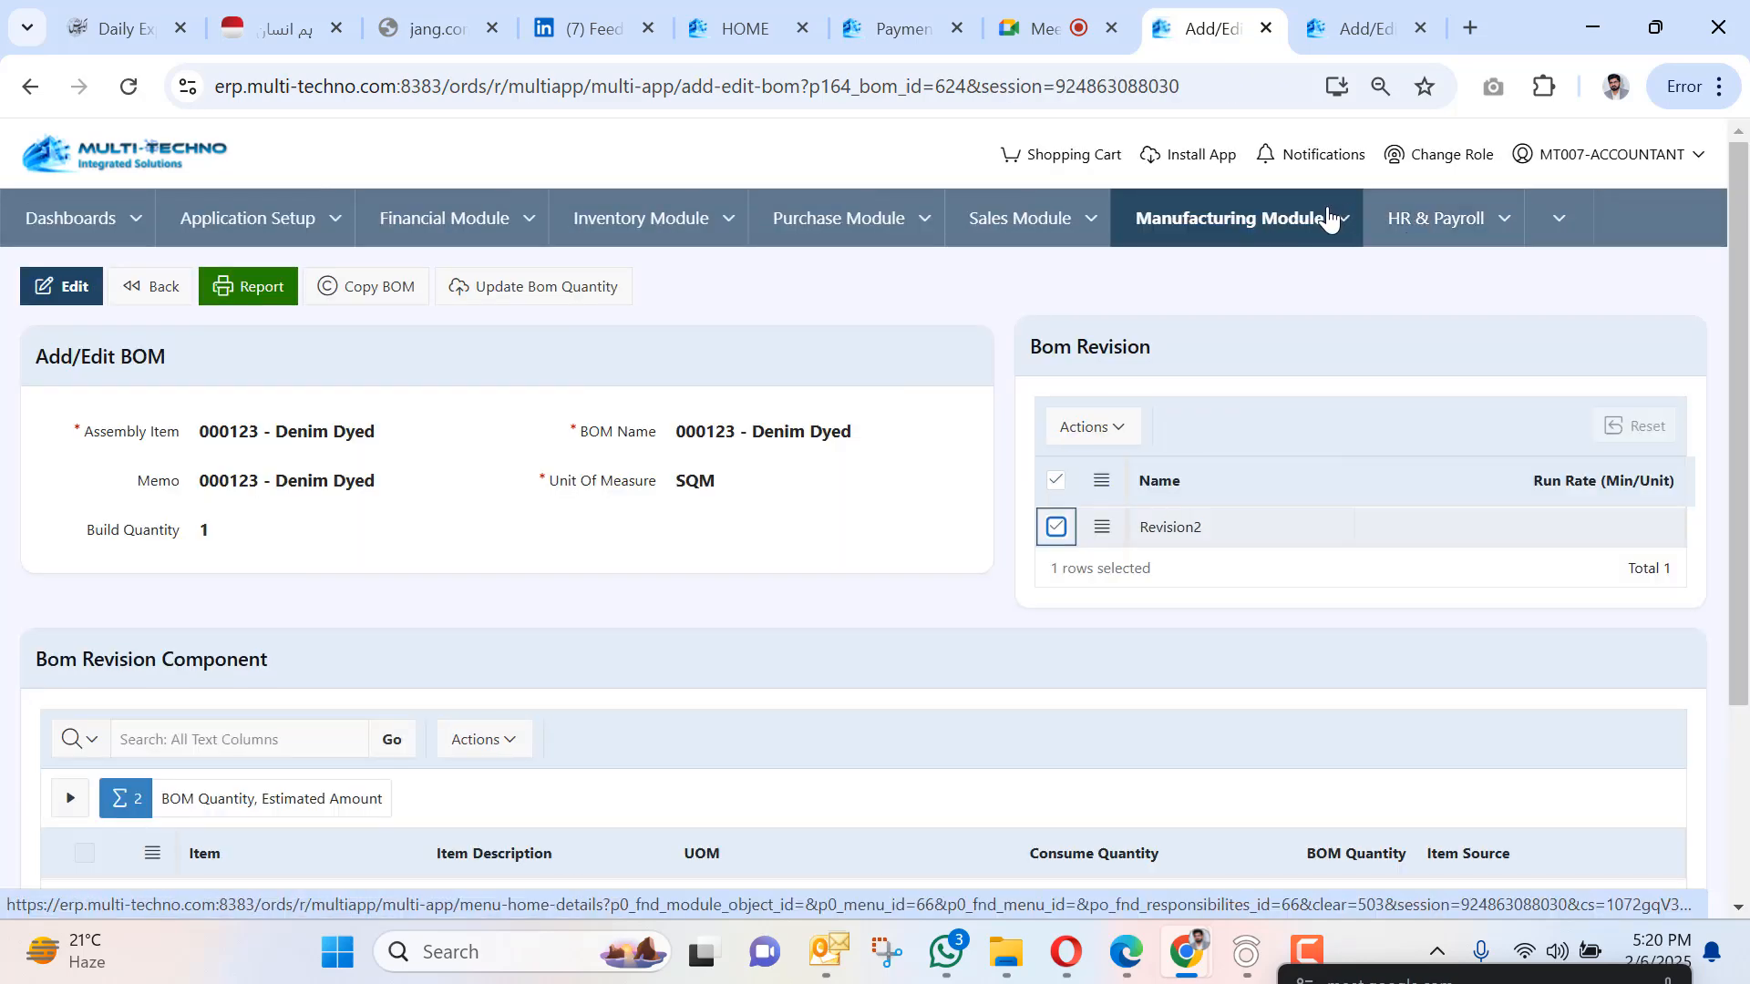
left_click(1328, 218)
Open the Dyeing process Route and set its location to Finish Goods Store.
mouse_move(1333, 308)
left_click(1423, 299)
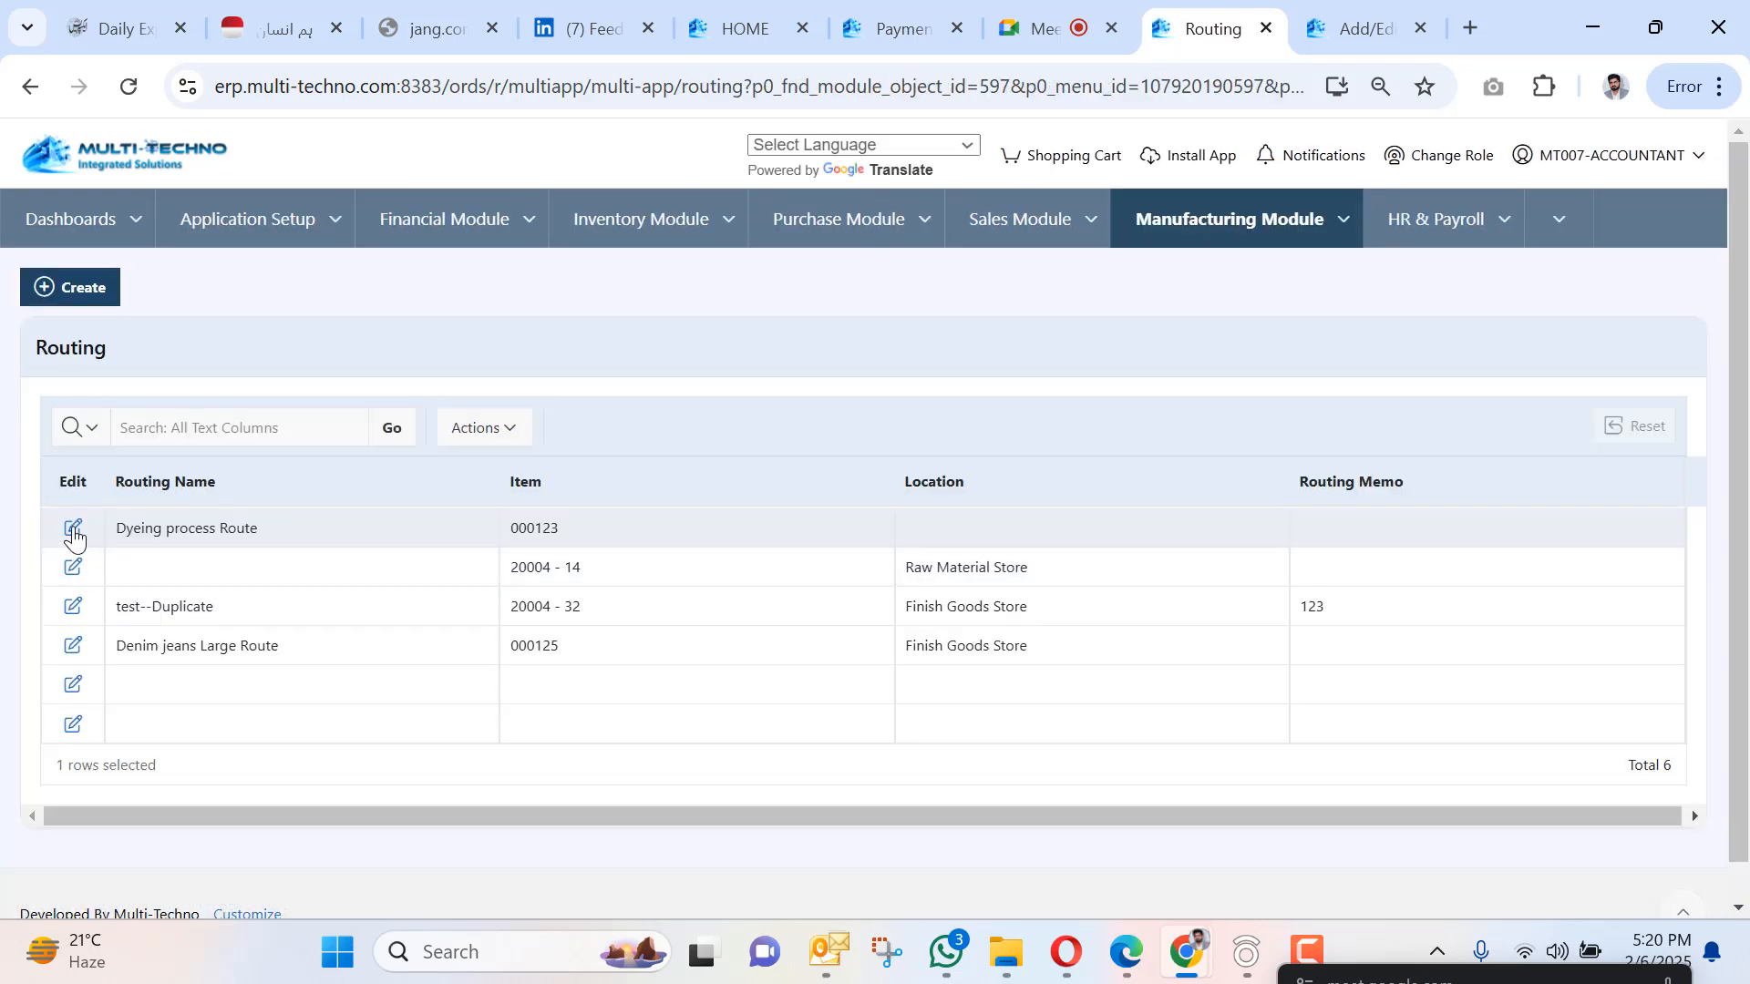
left_click(73, 534)
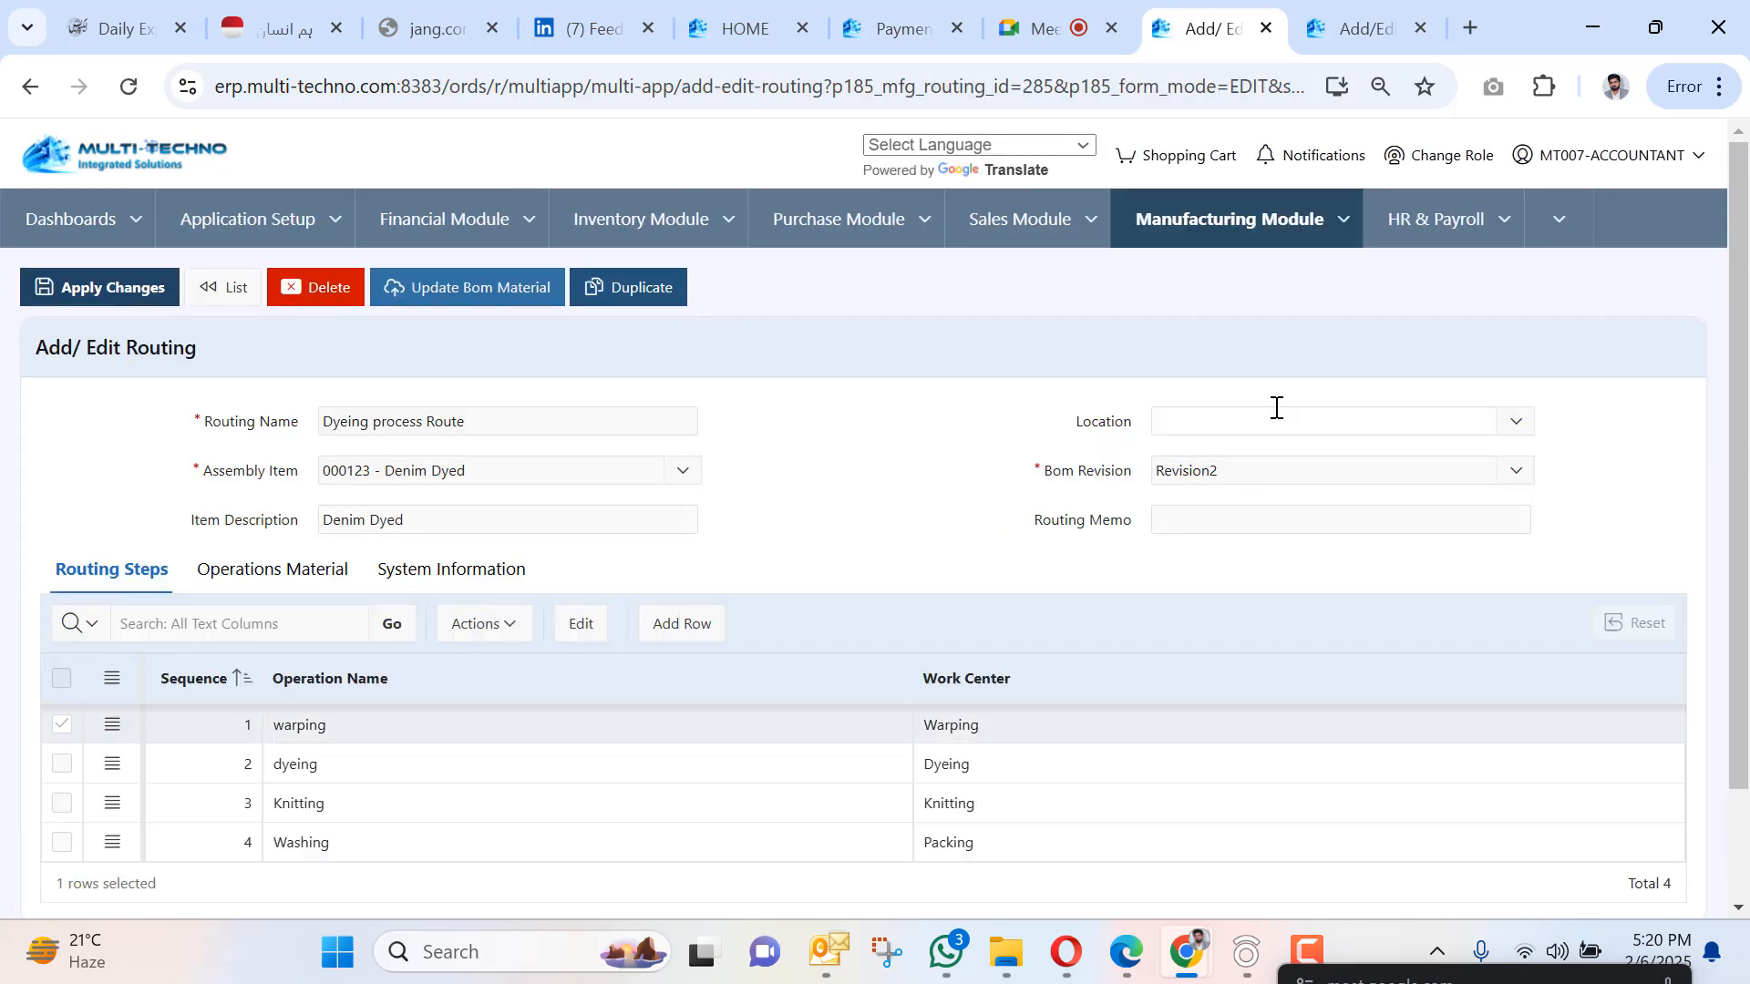
left_click(1273, 412)
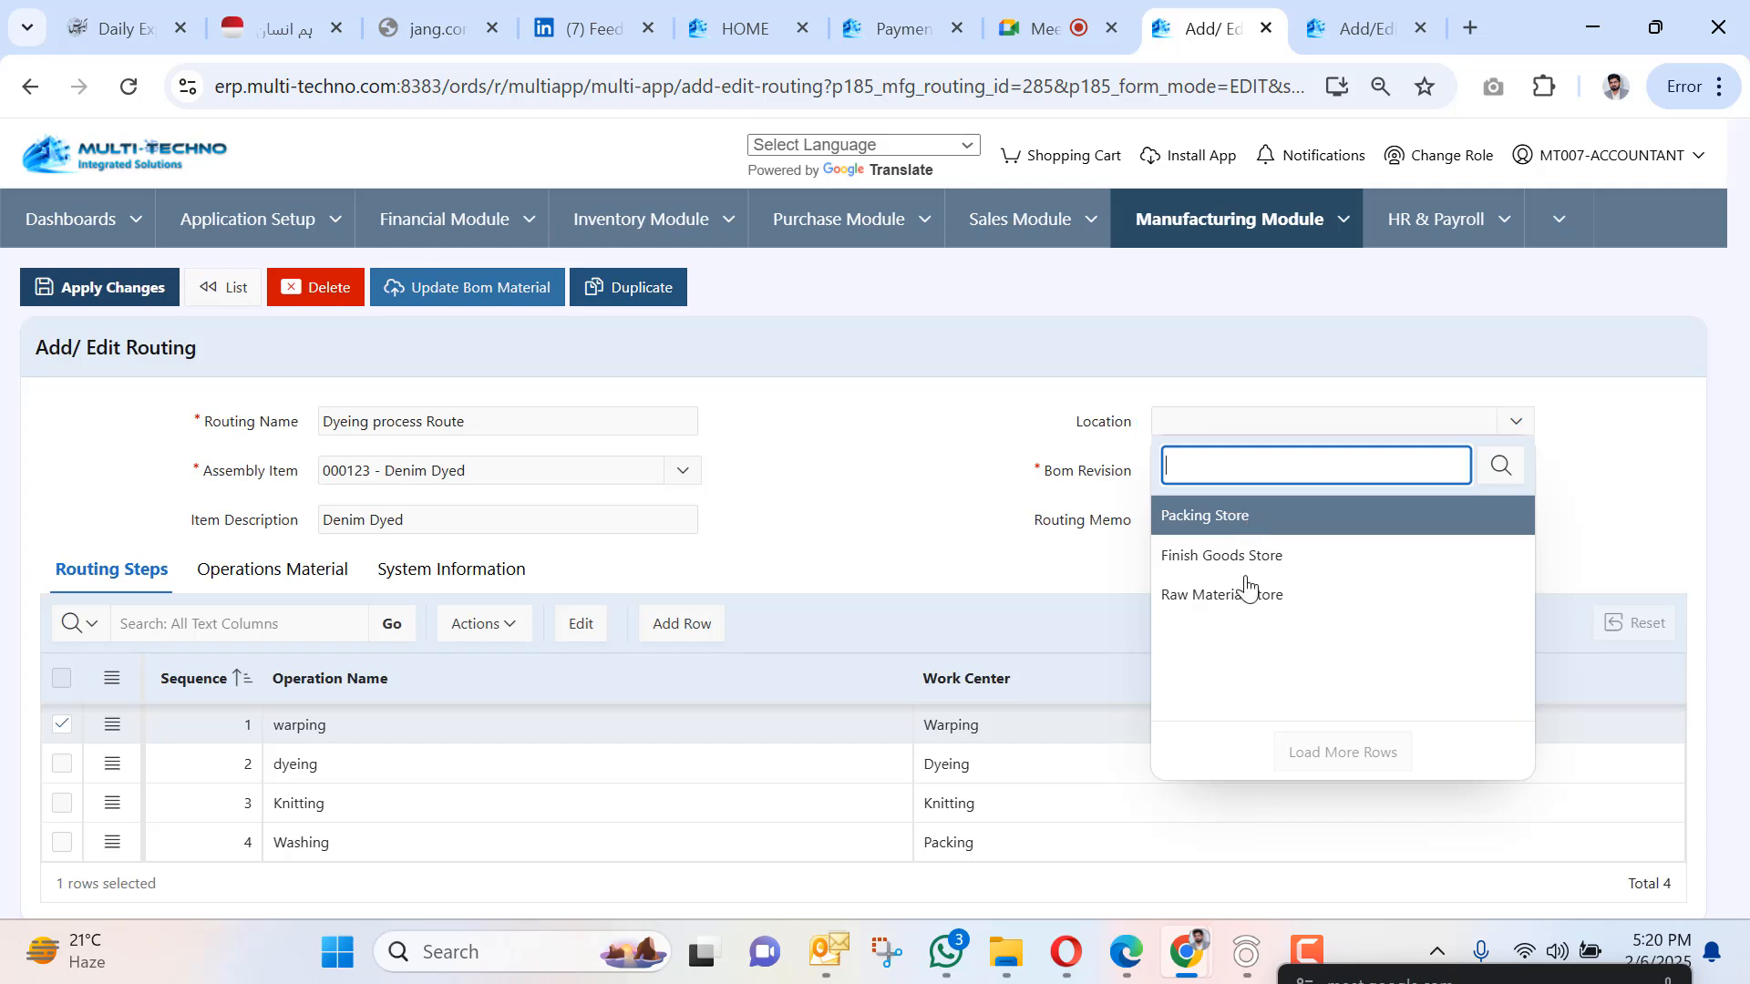
left_click(1254, 554)
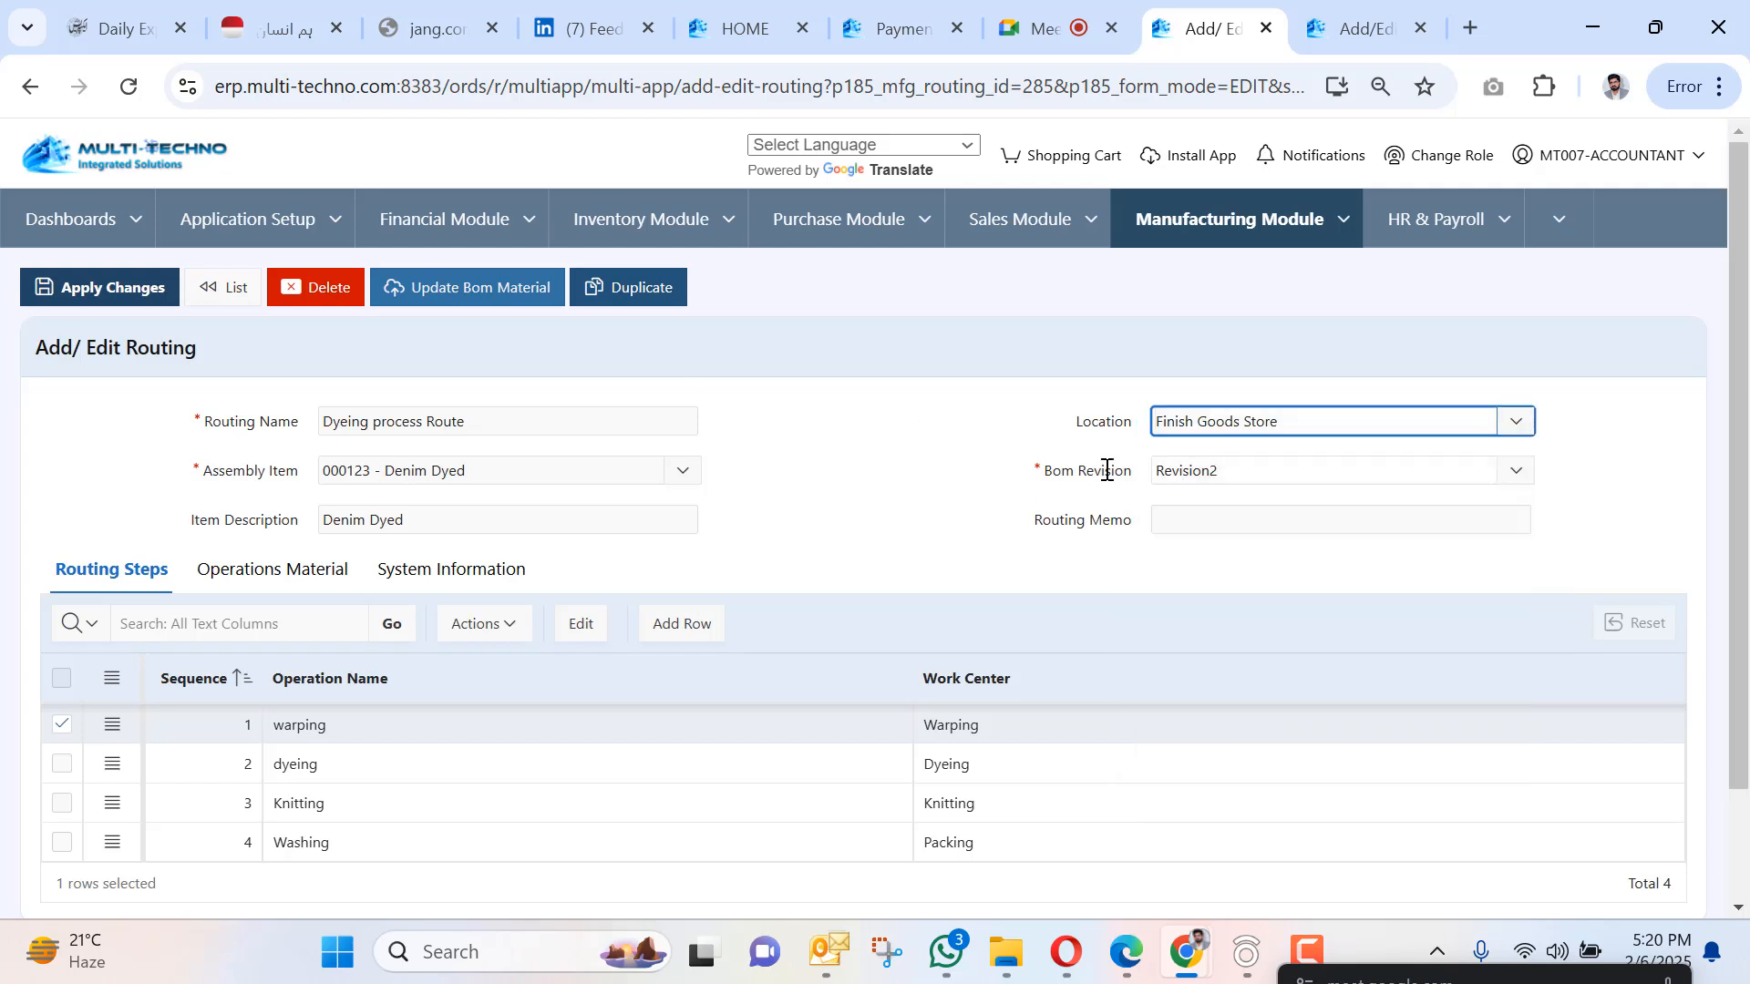
Save the Dyeing process Route and check its operation materials.
left_click(207, 574)
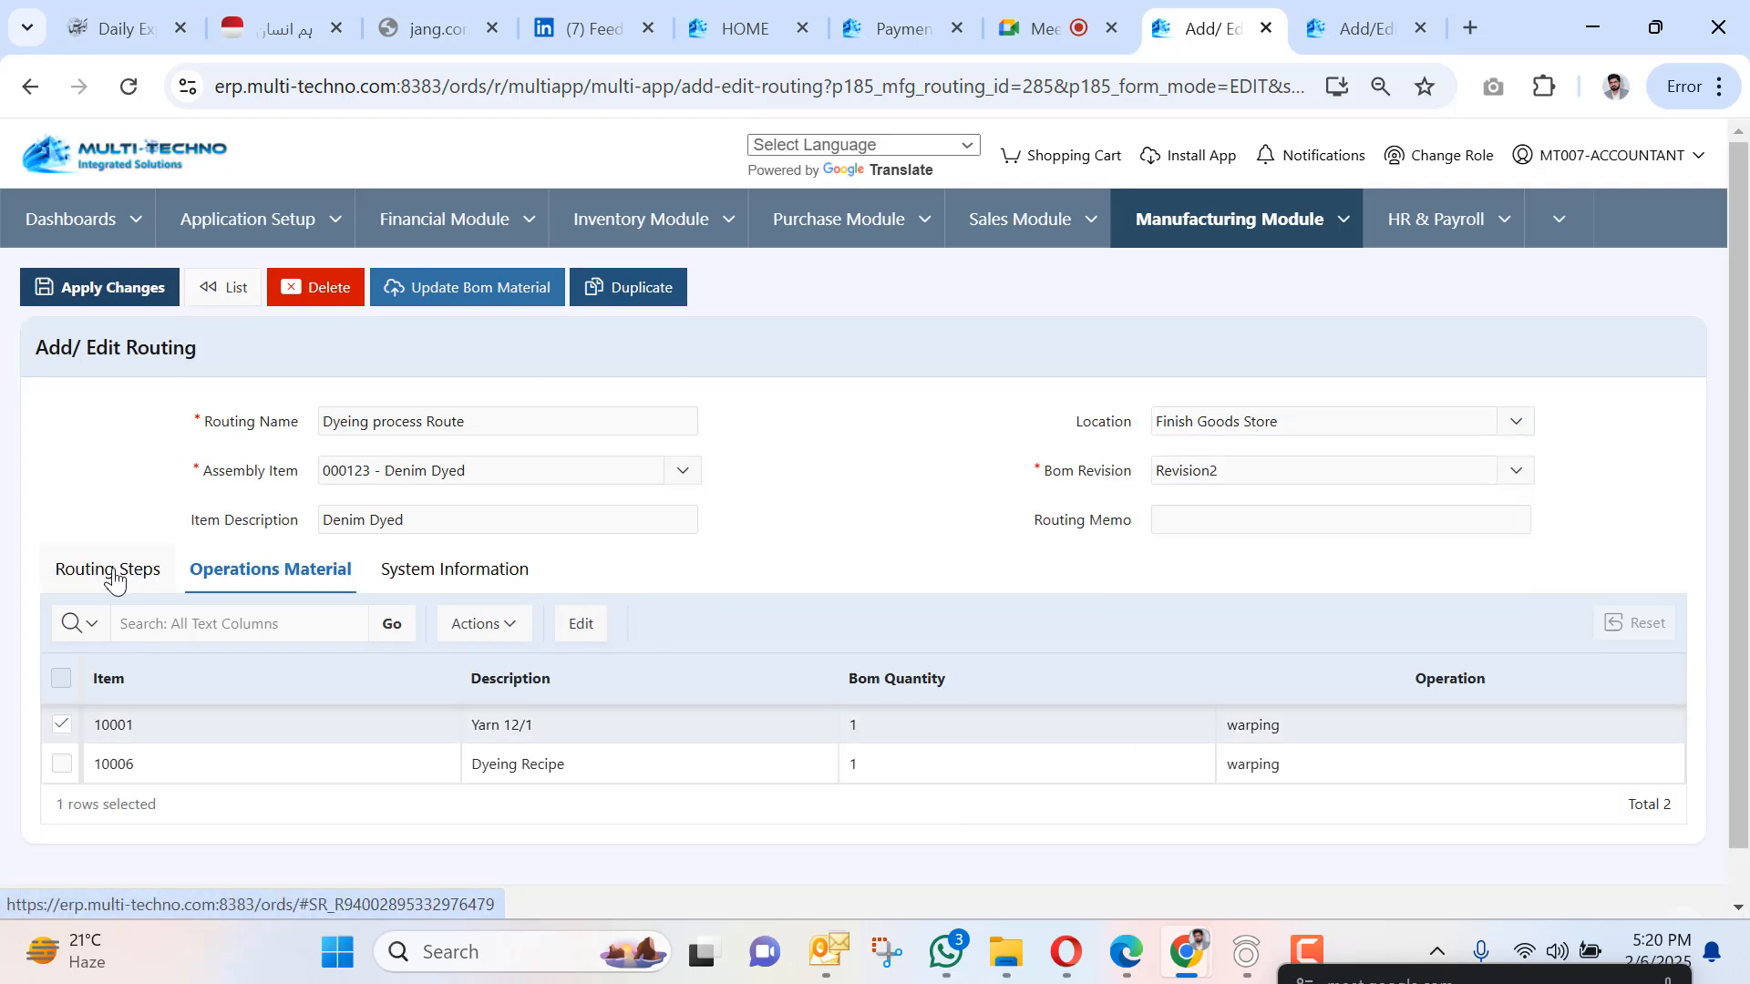
left_click(114, 574)
left_click(99, 288)
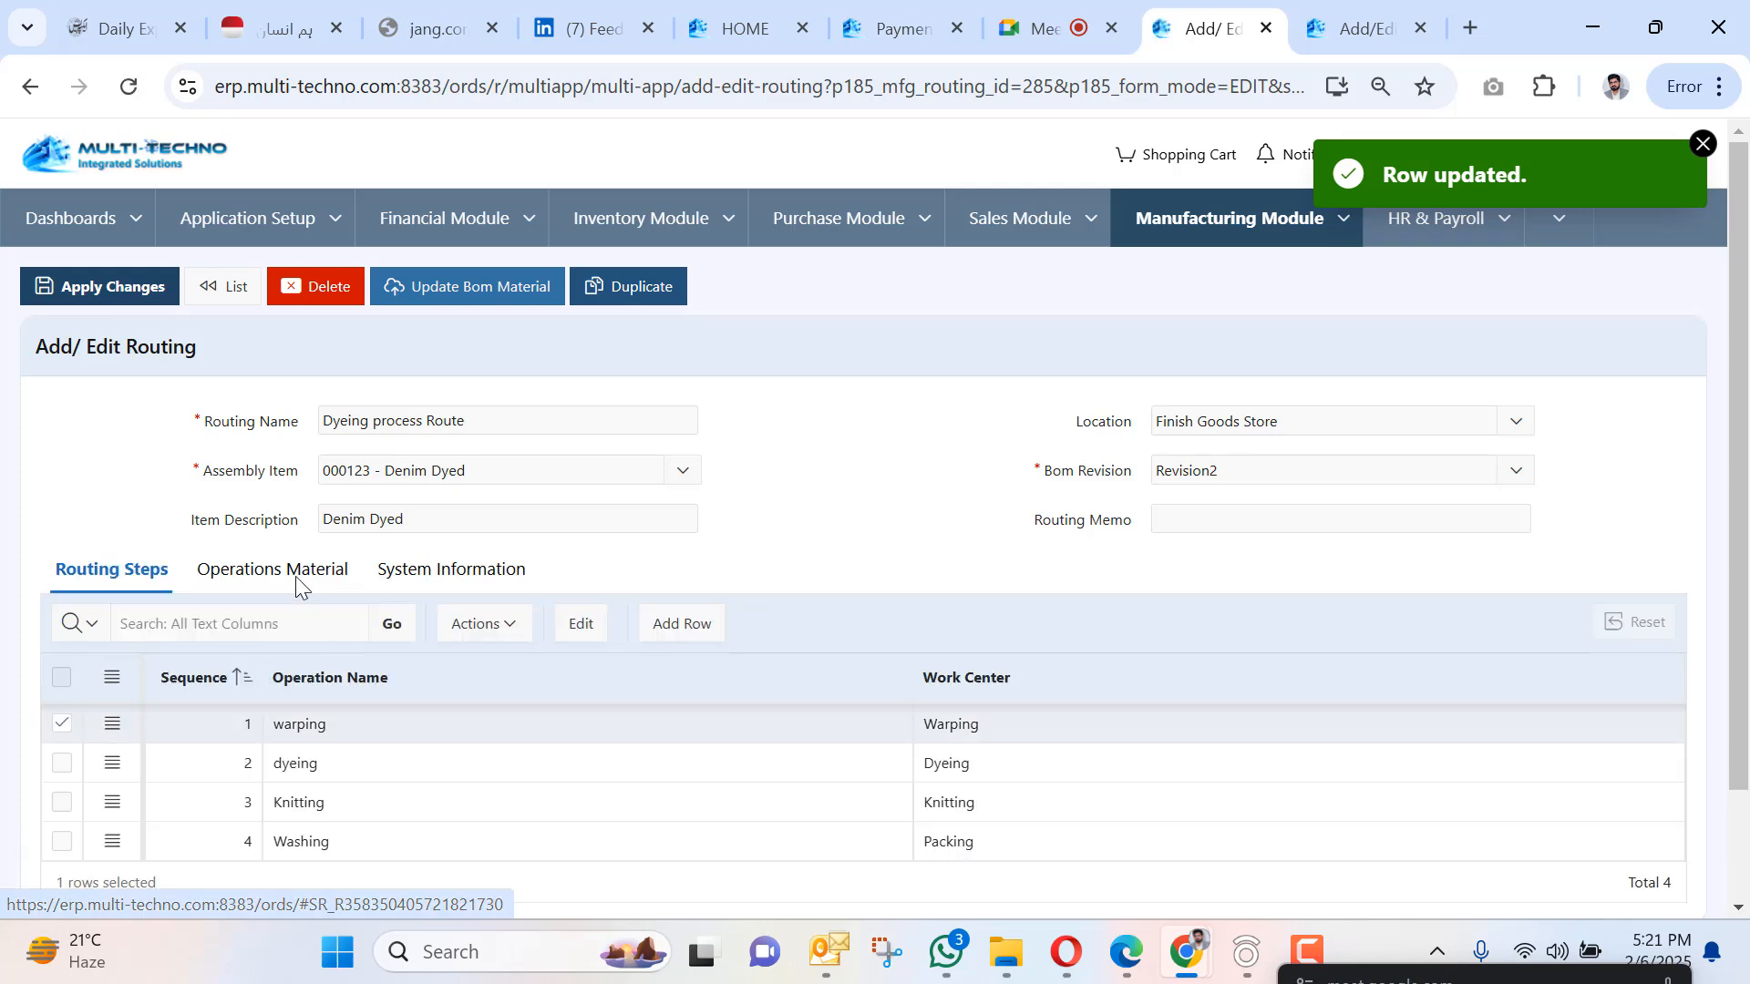
left_click(282, 576)
scroll(642, 711, "down", 1)
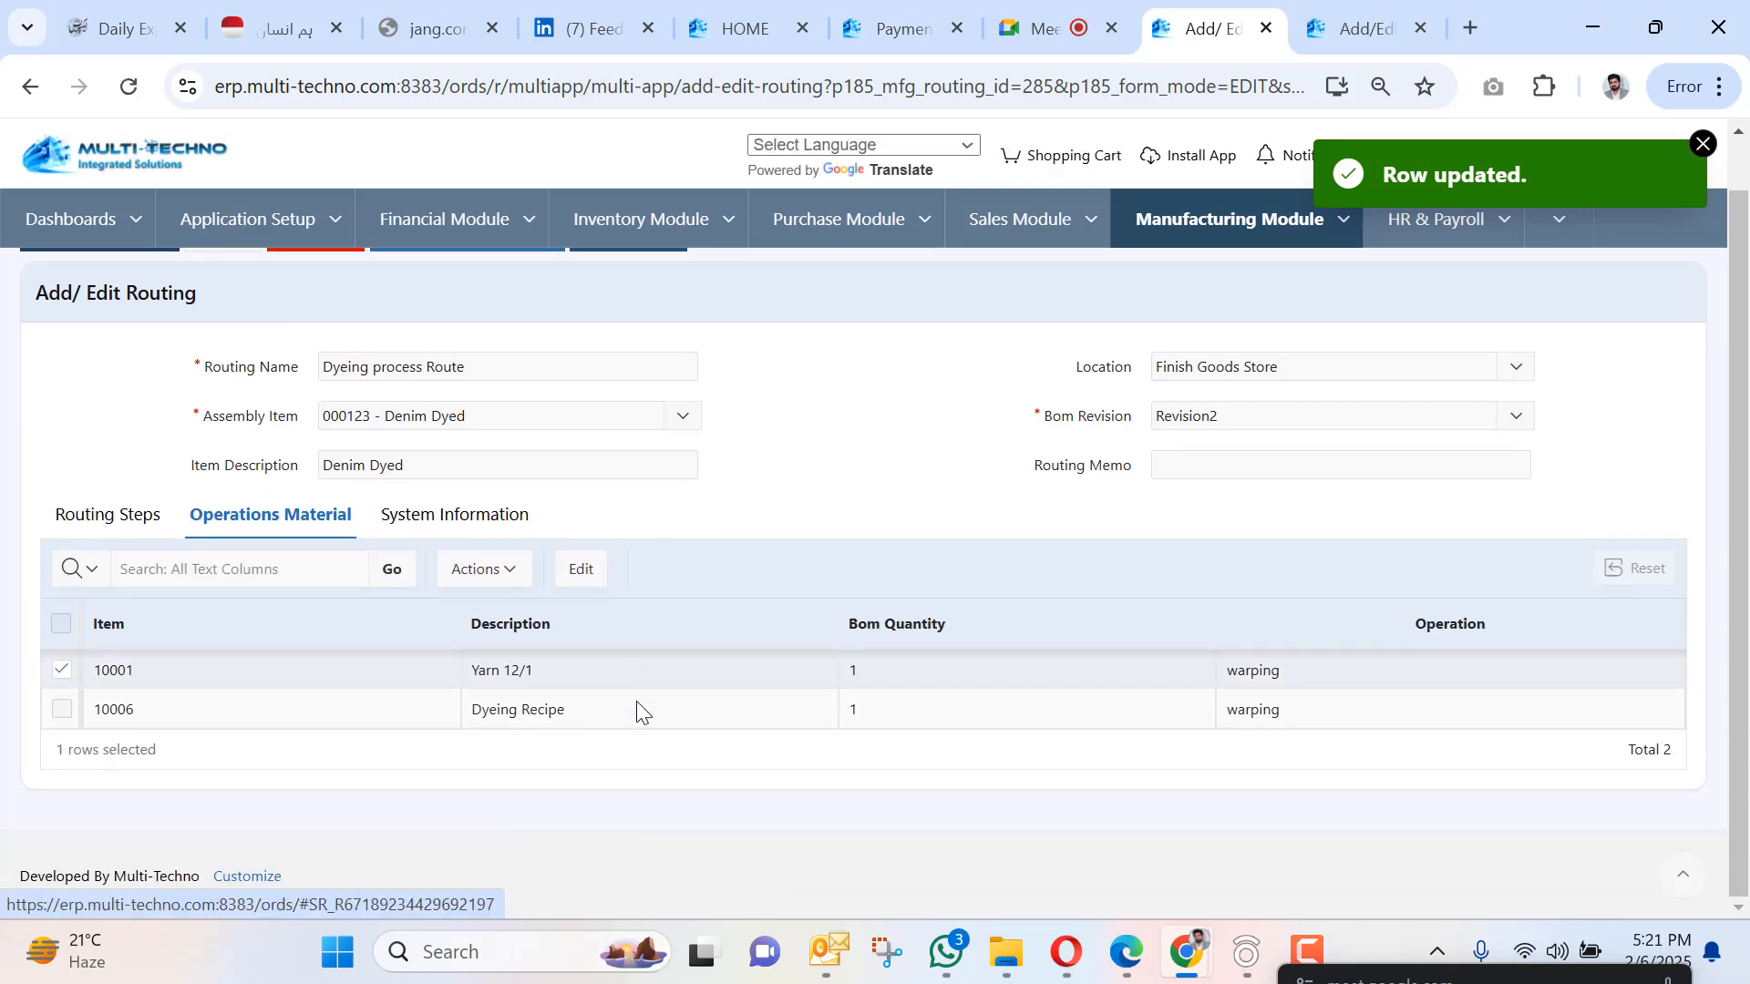
View work order WO-000001 from the process Work Order list and open its WO_OPERATION report.
left_click(1343, 219)
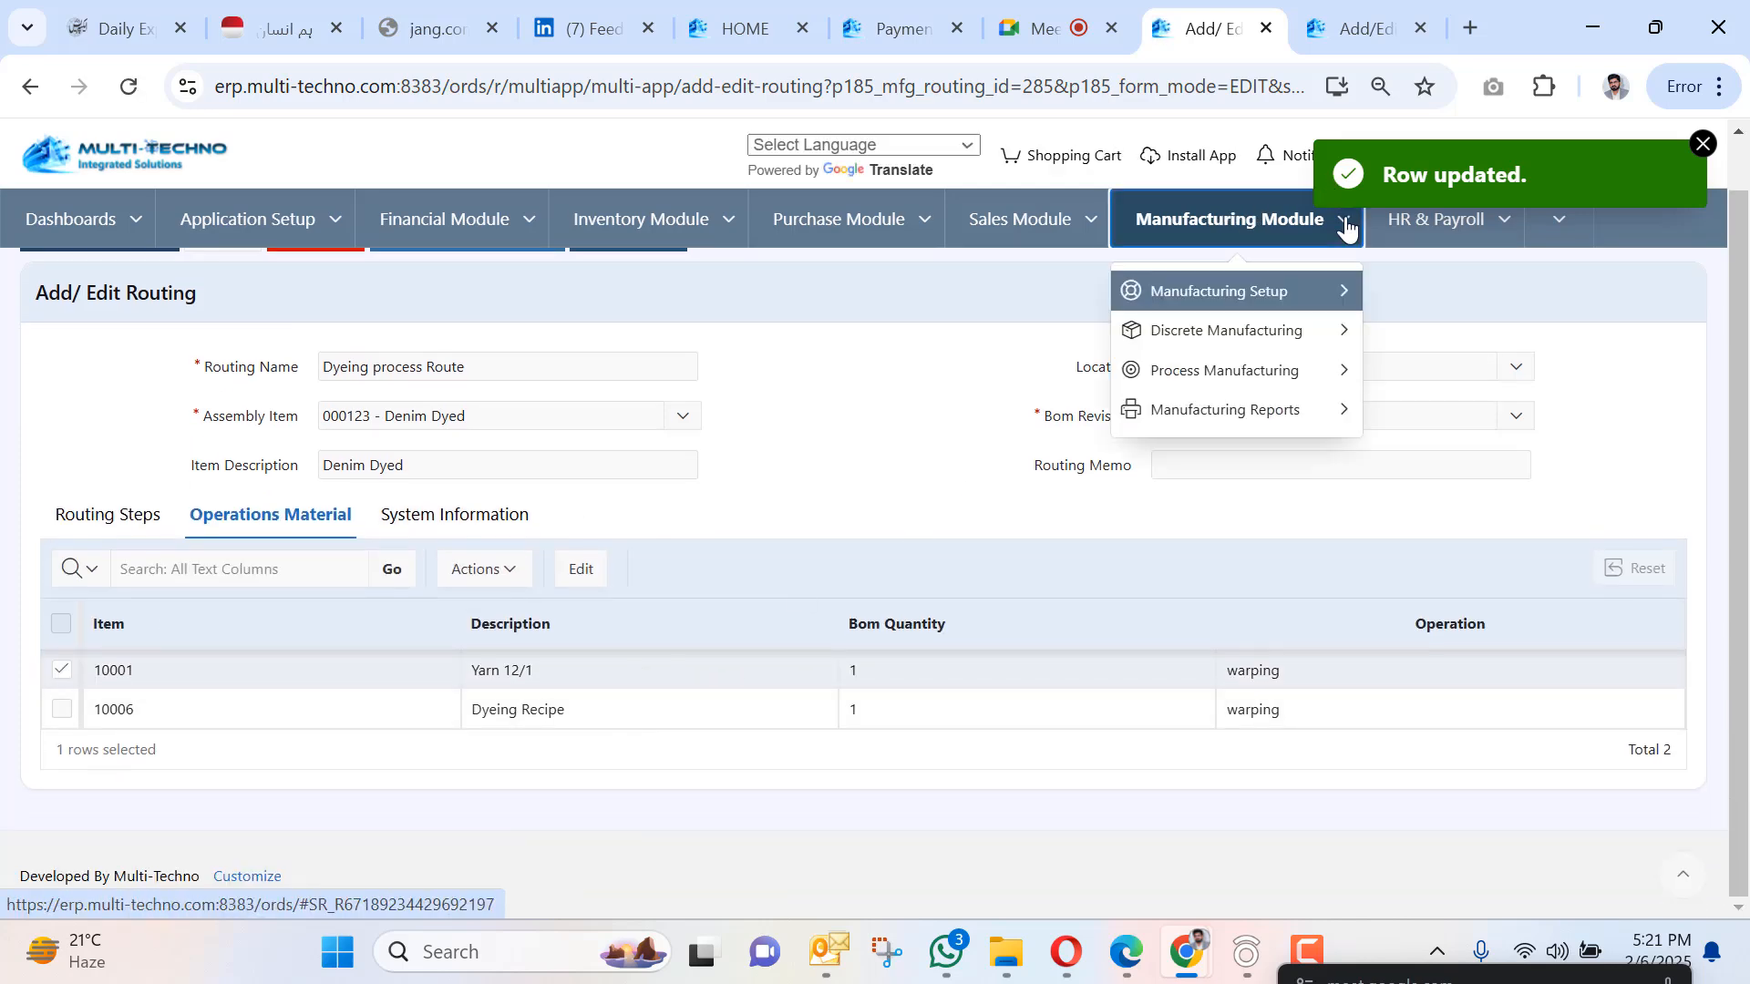
mouse_move(1295, 379)
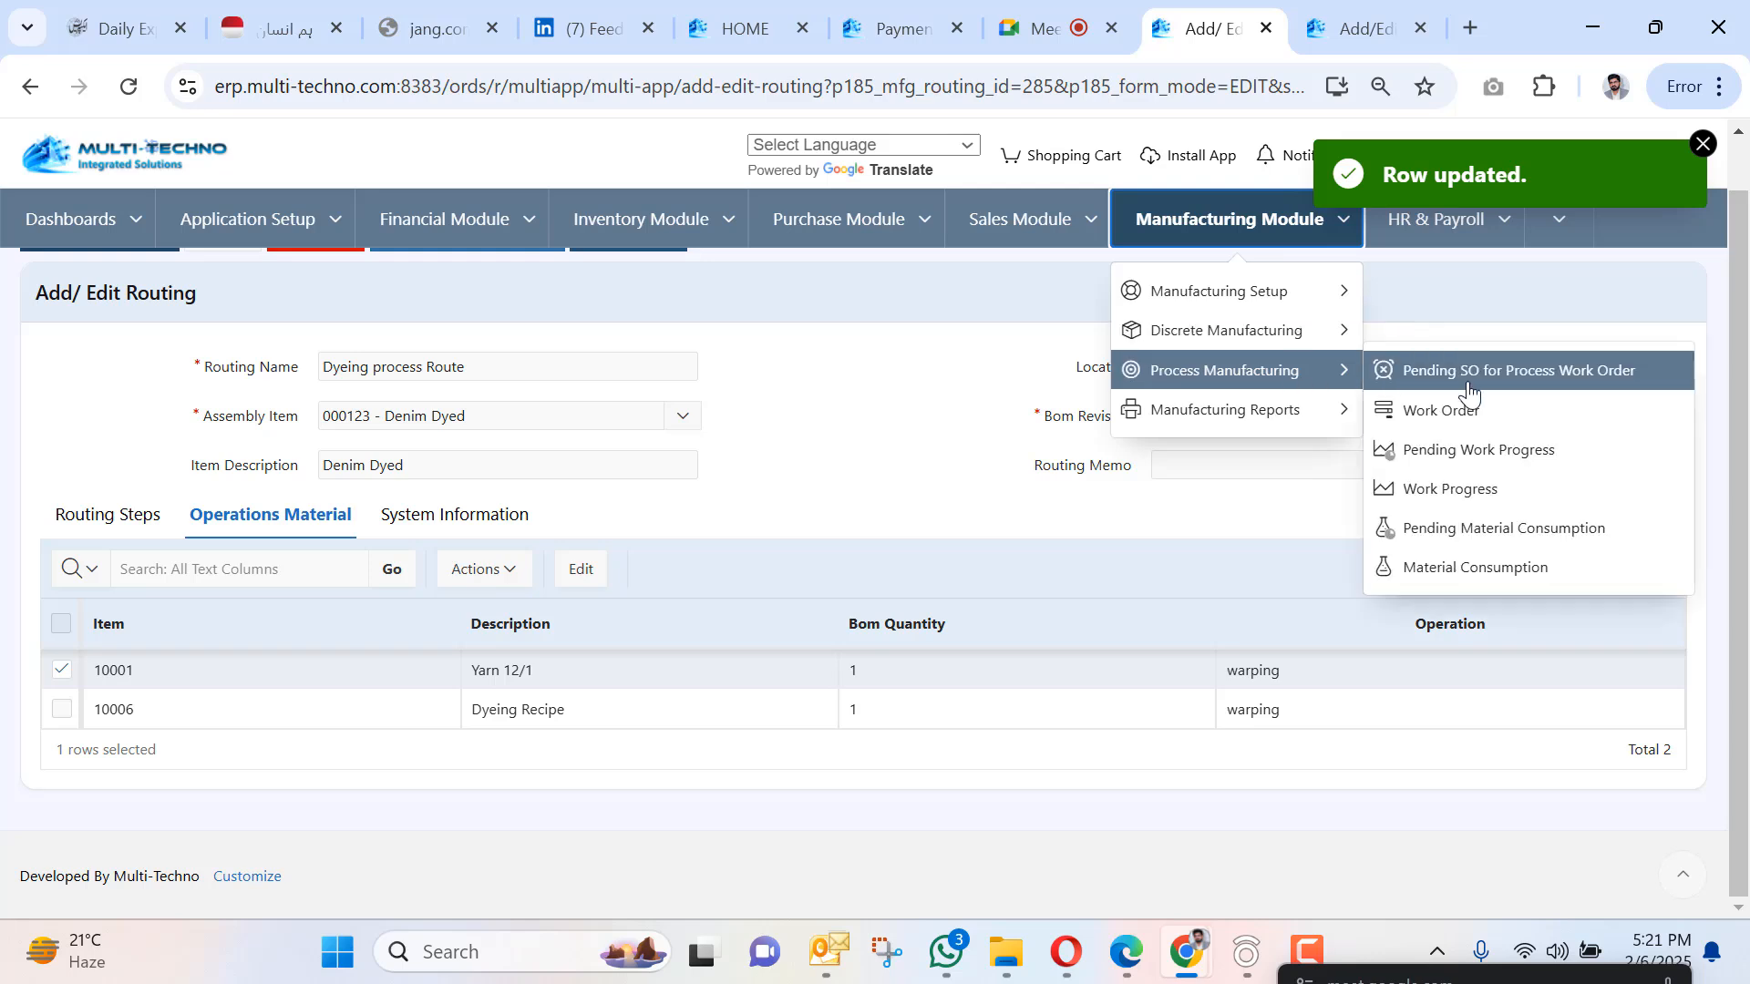
left_click(1457, 433)
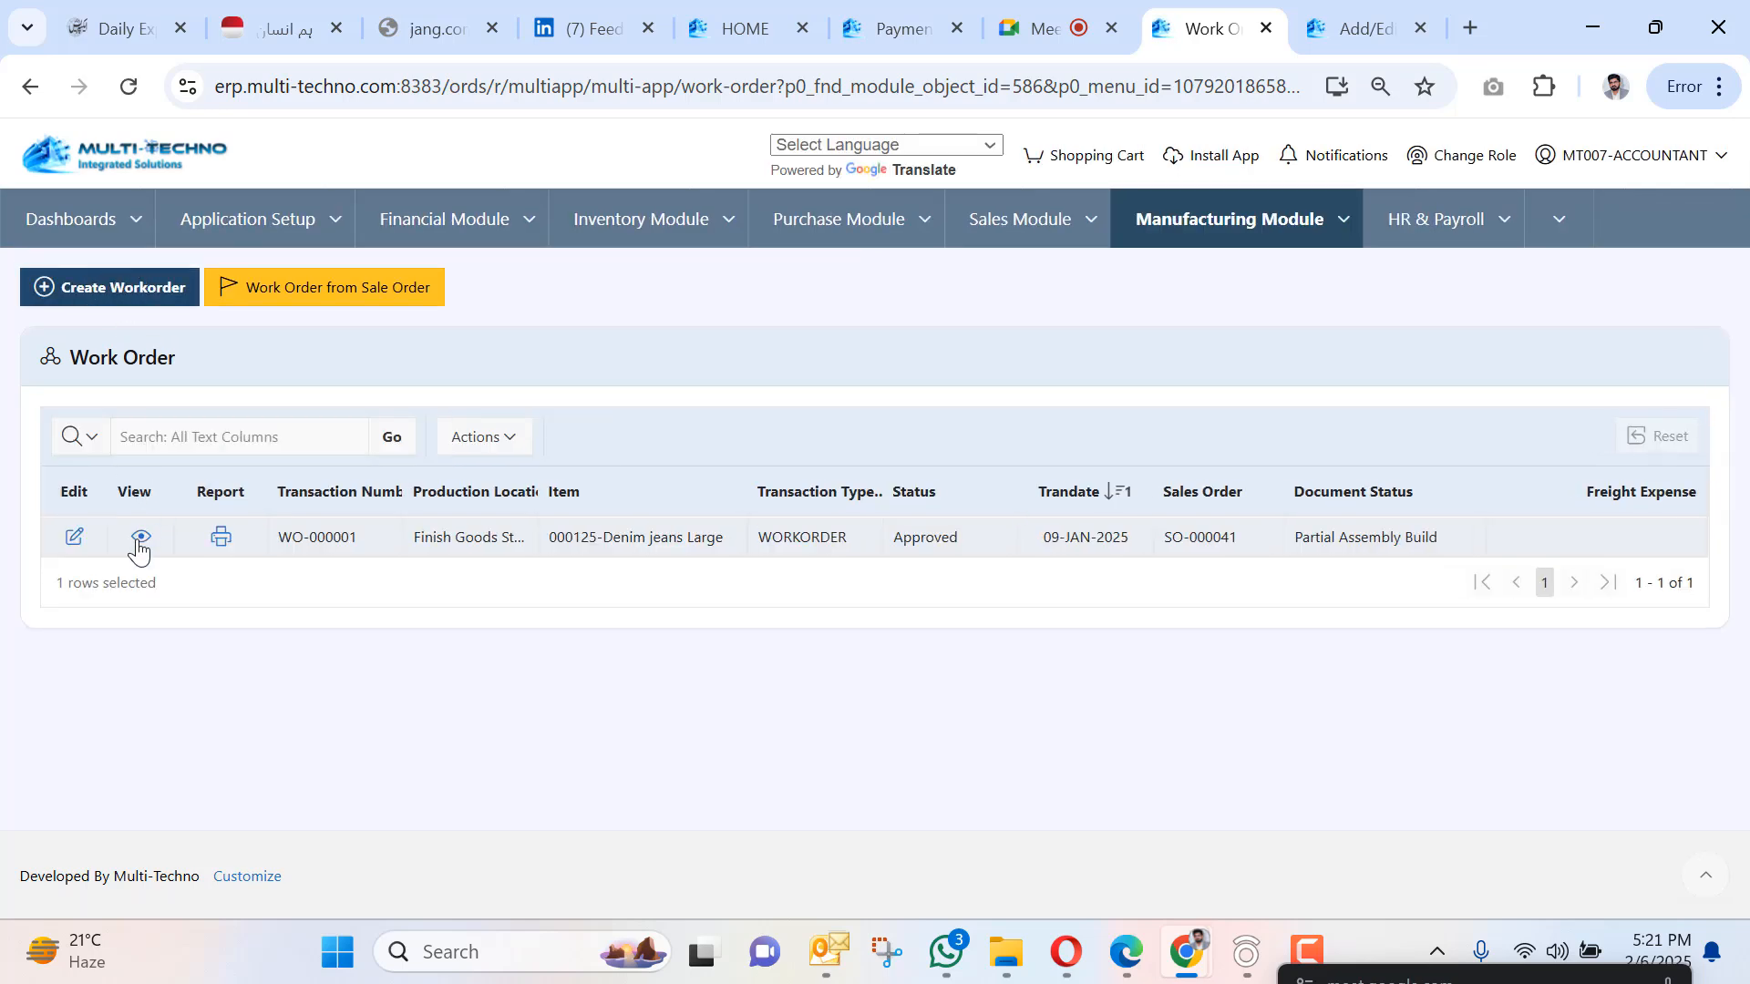
left_click(141, 540)
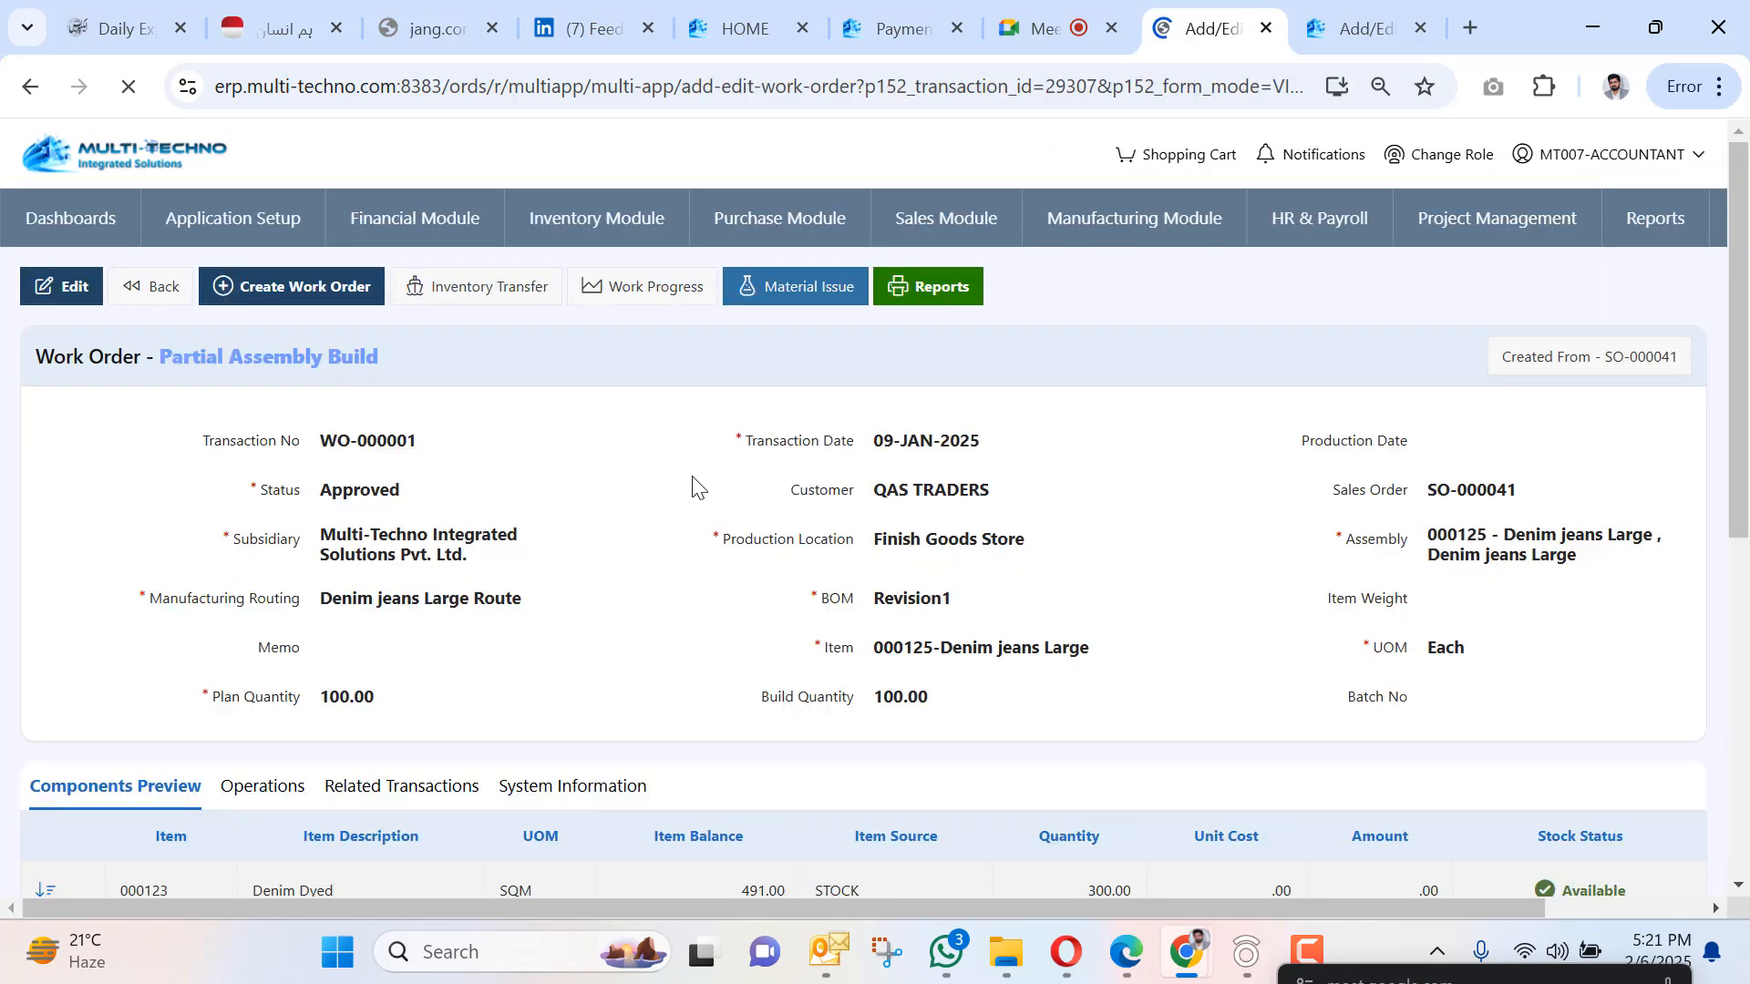
scroll(735, 470, "down", 5)
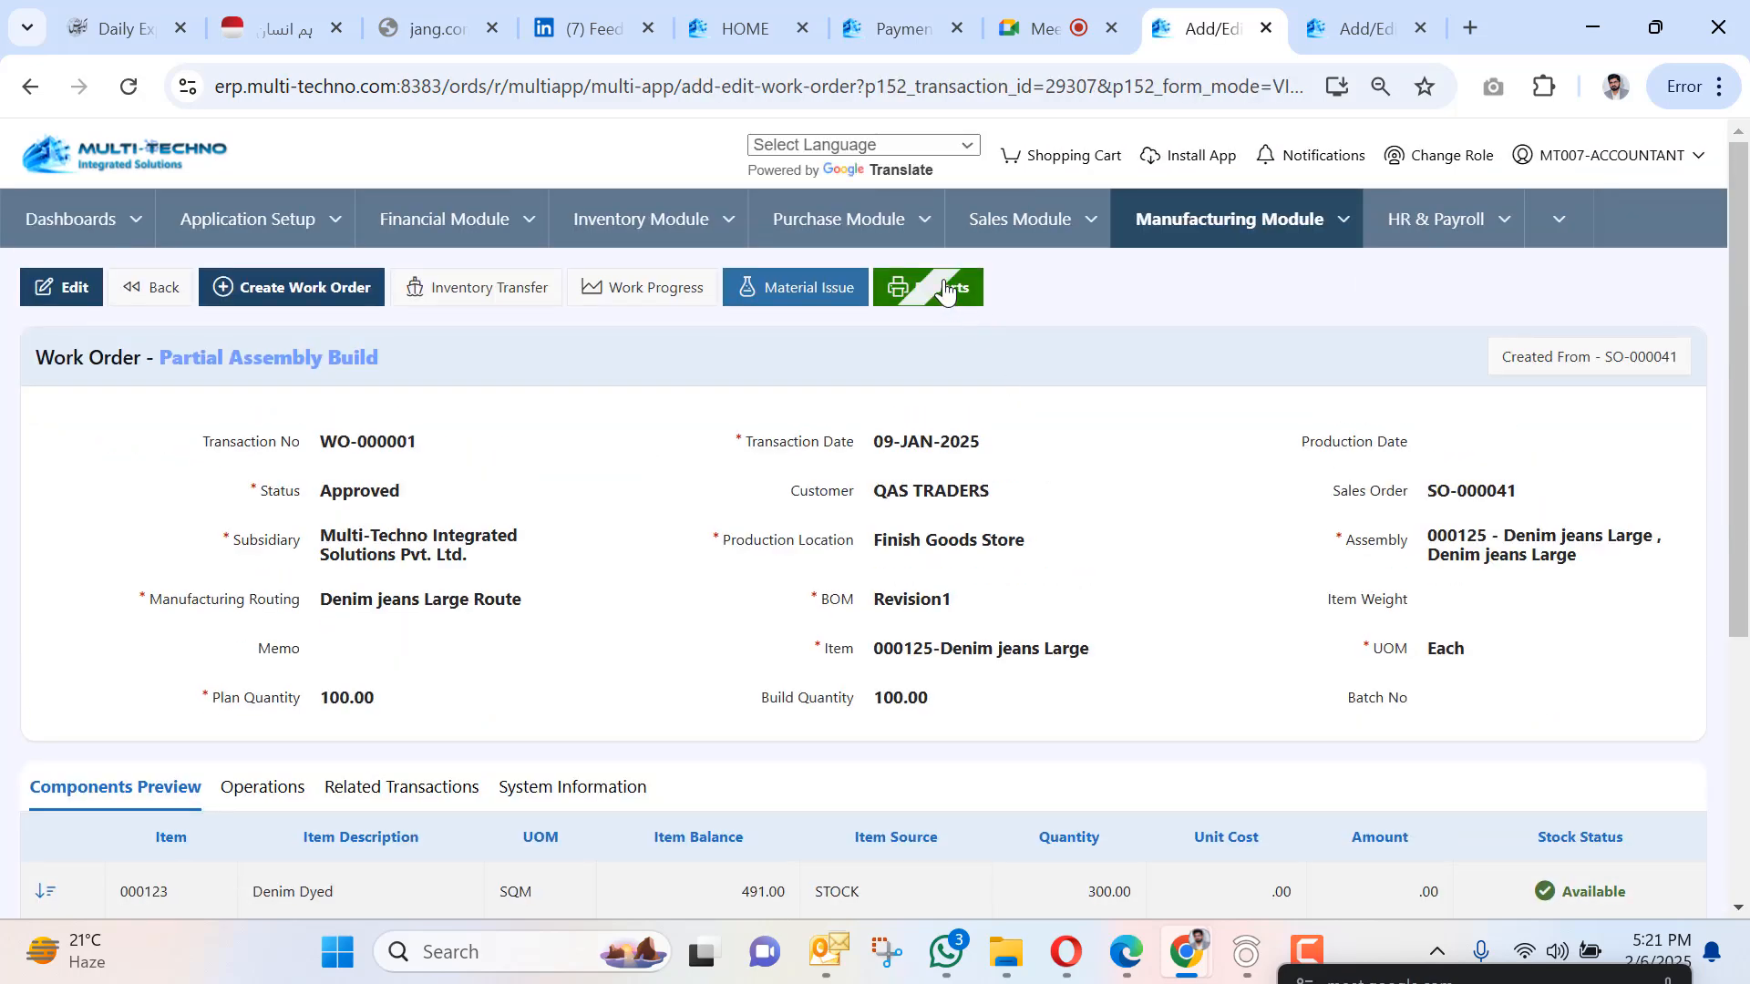
left_click(943, 288)
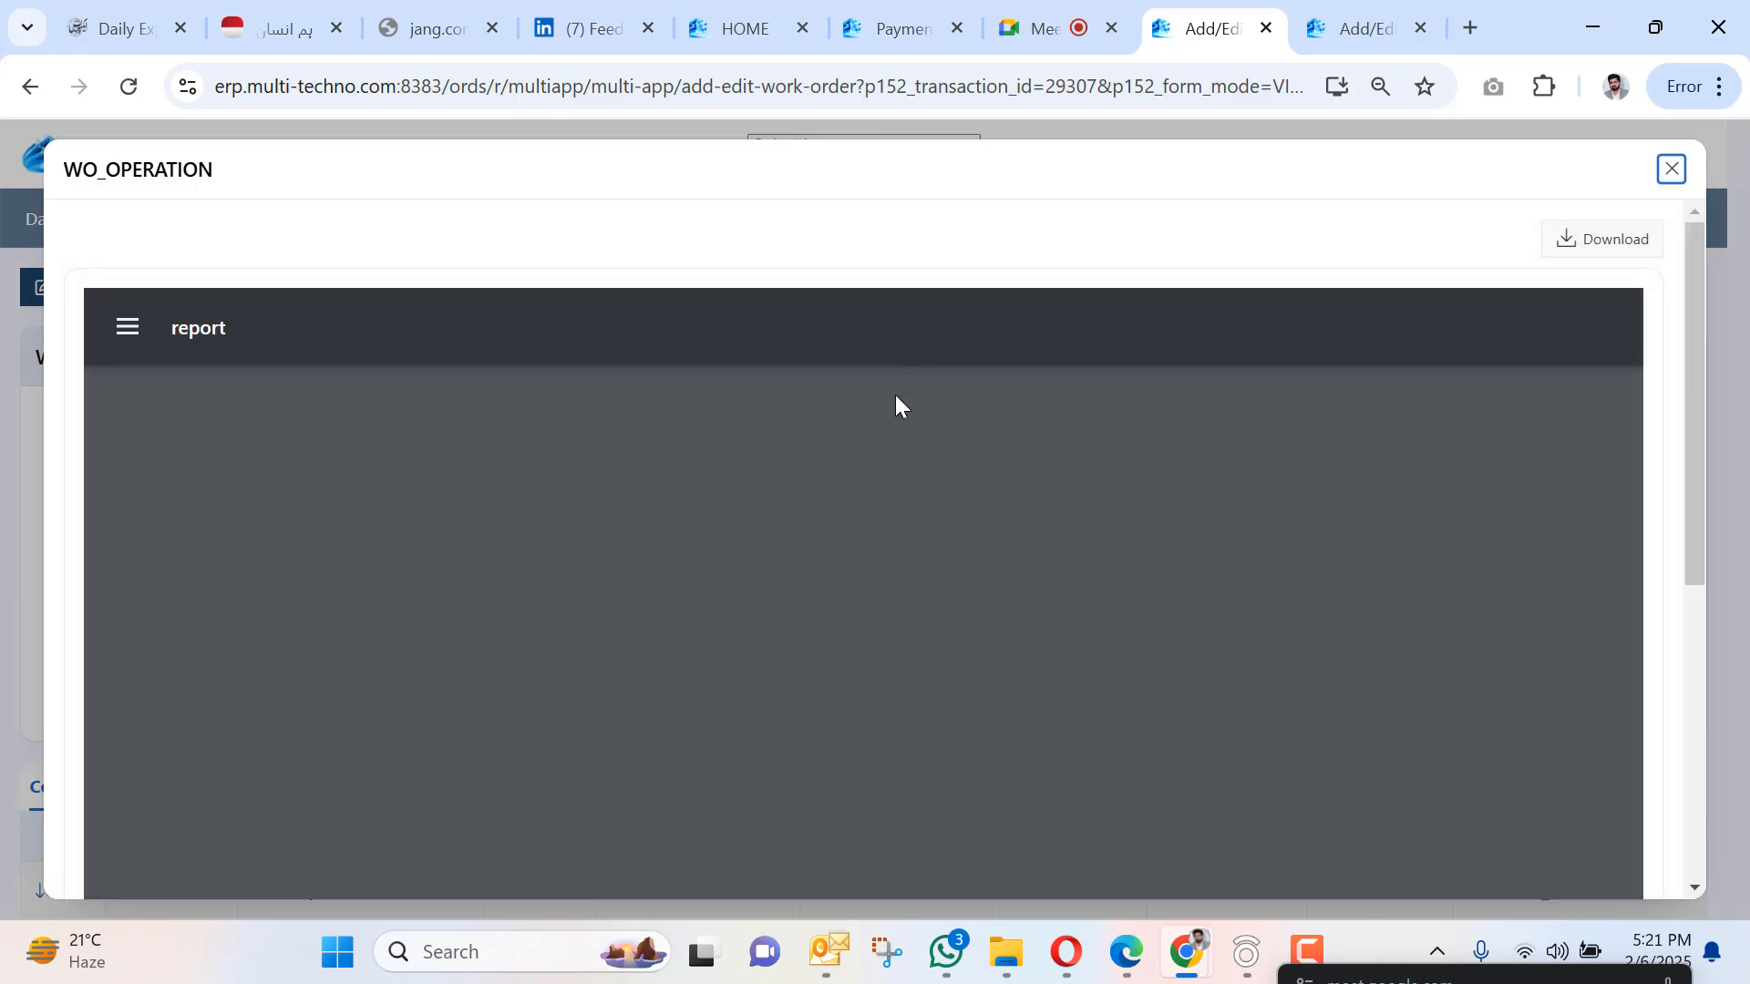
Scroll through the WO-000001 report, selecting the word Cutting.
scroll(703, 486, "down", 4)
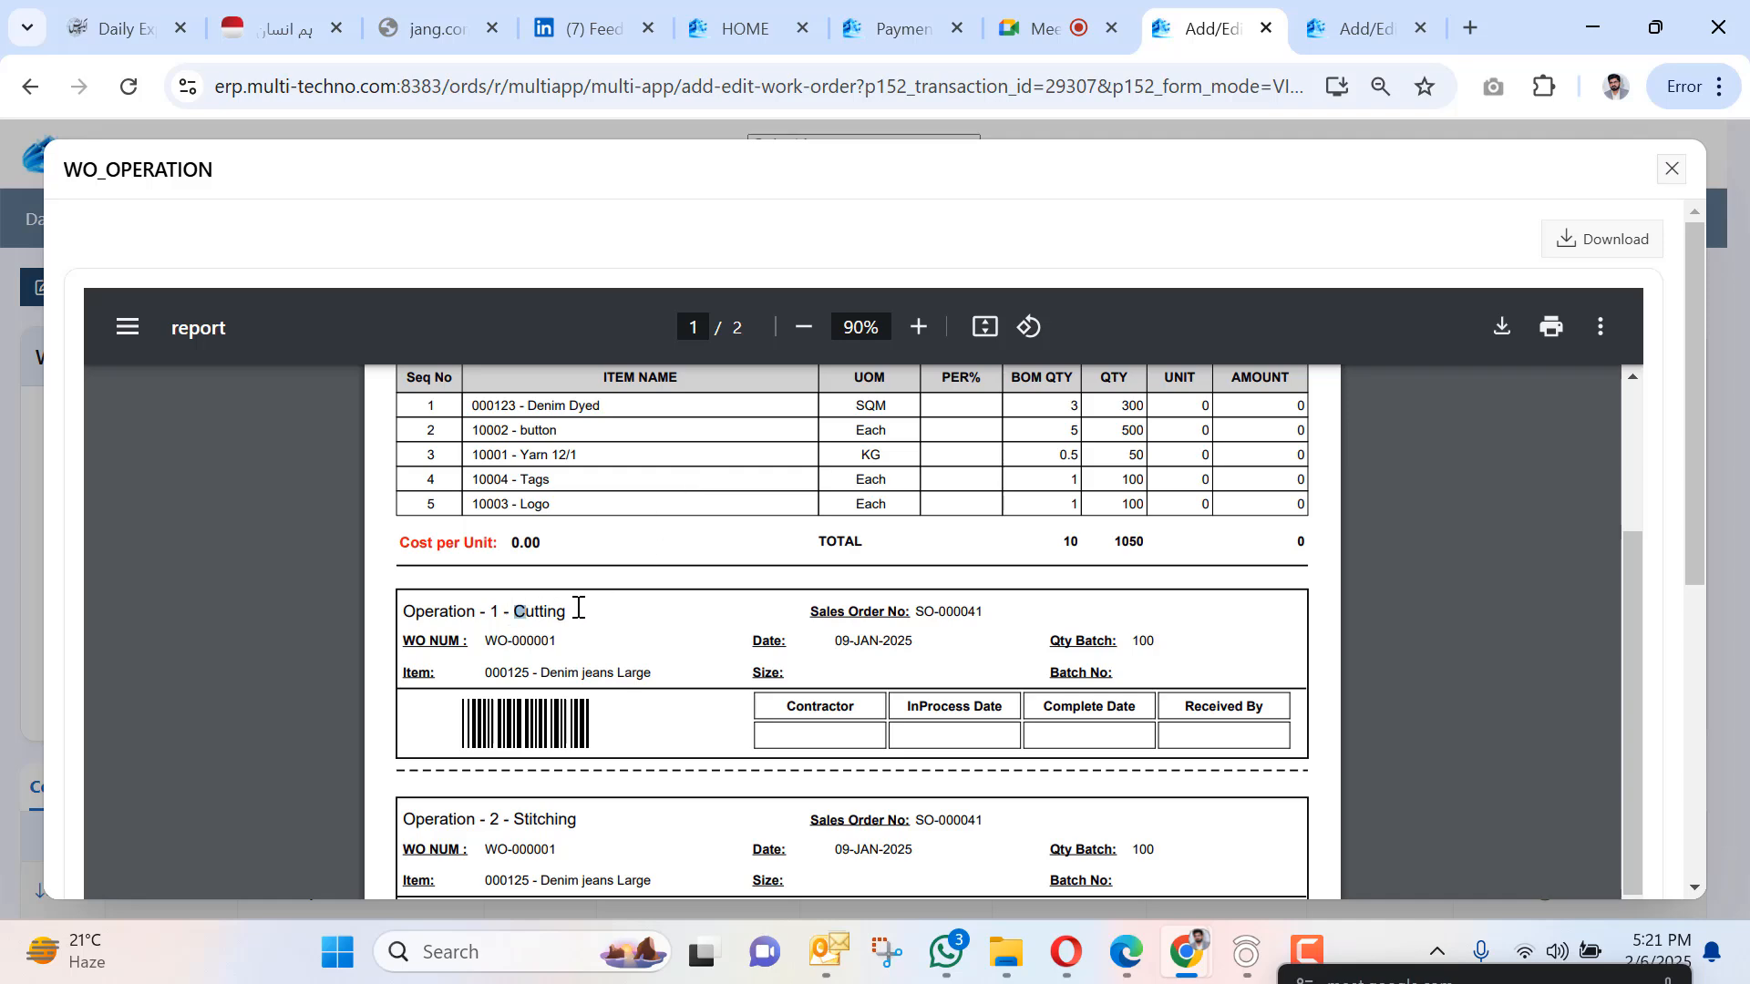
double_click(545, 611)
scroll(652, 574, "down", 3)
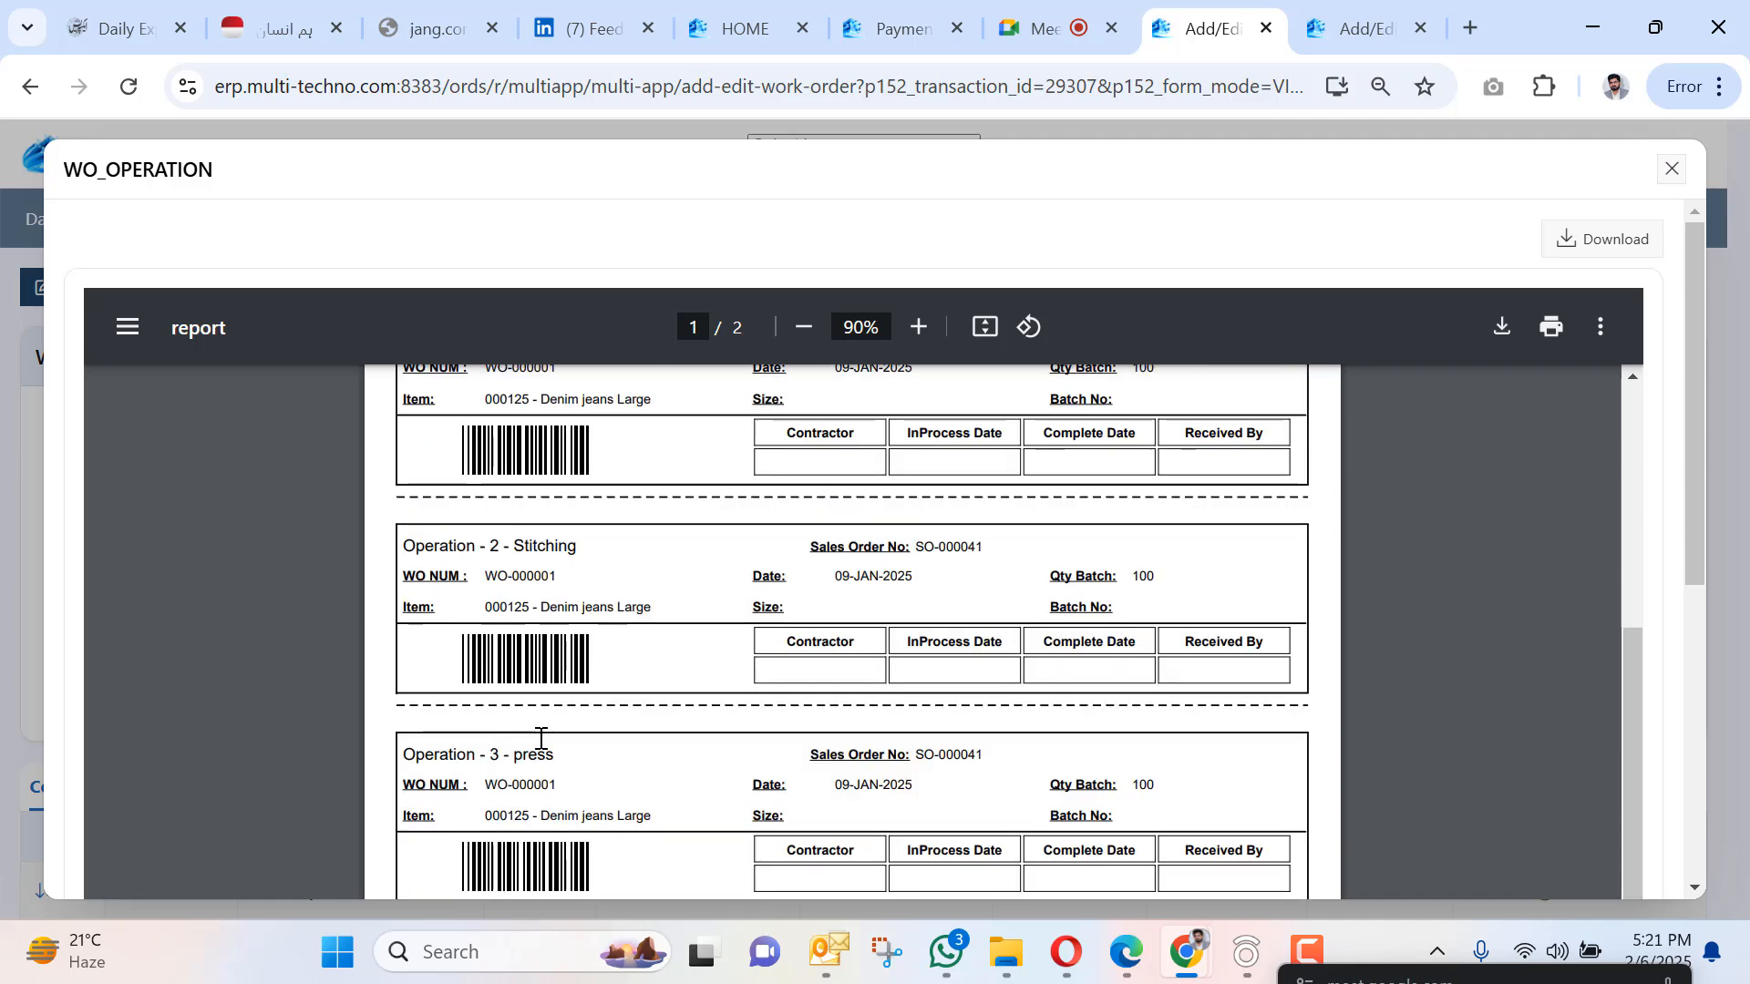
scroll(538, 740, "down", 6)
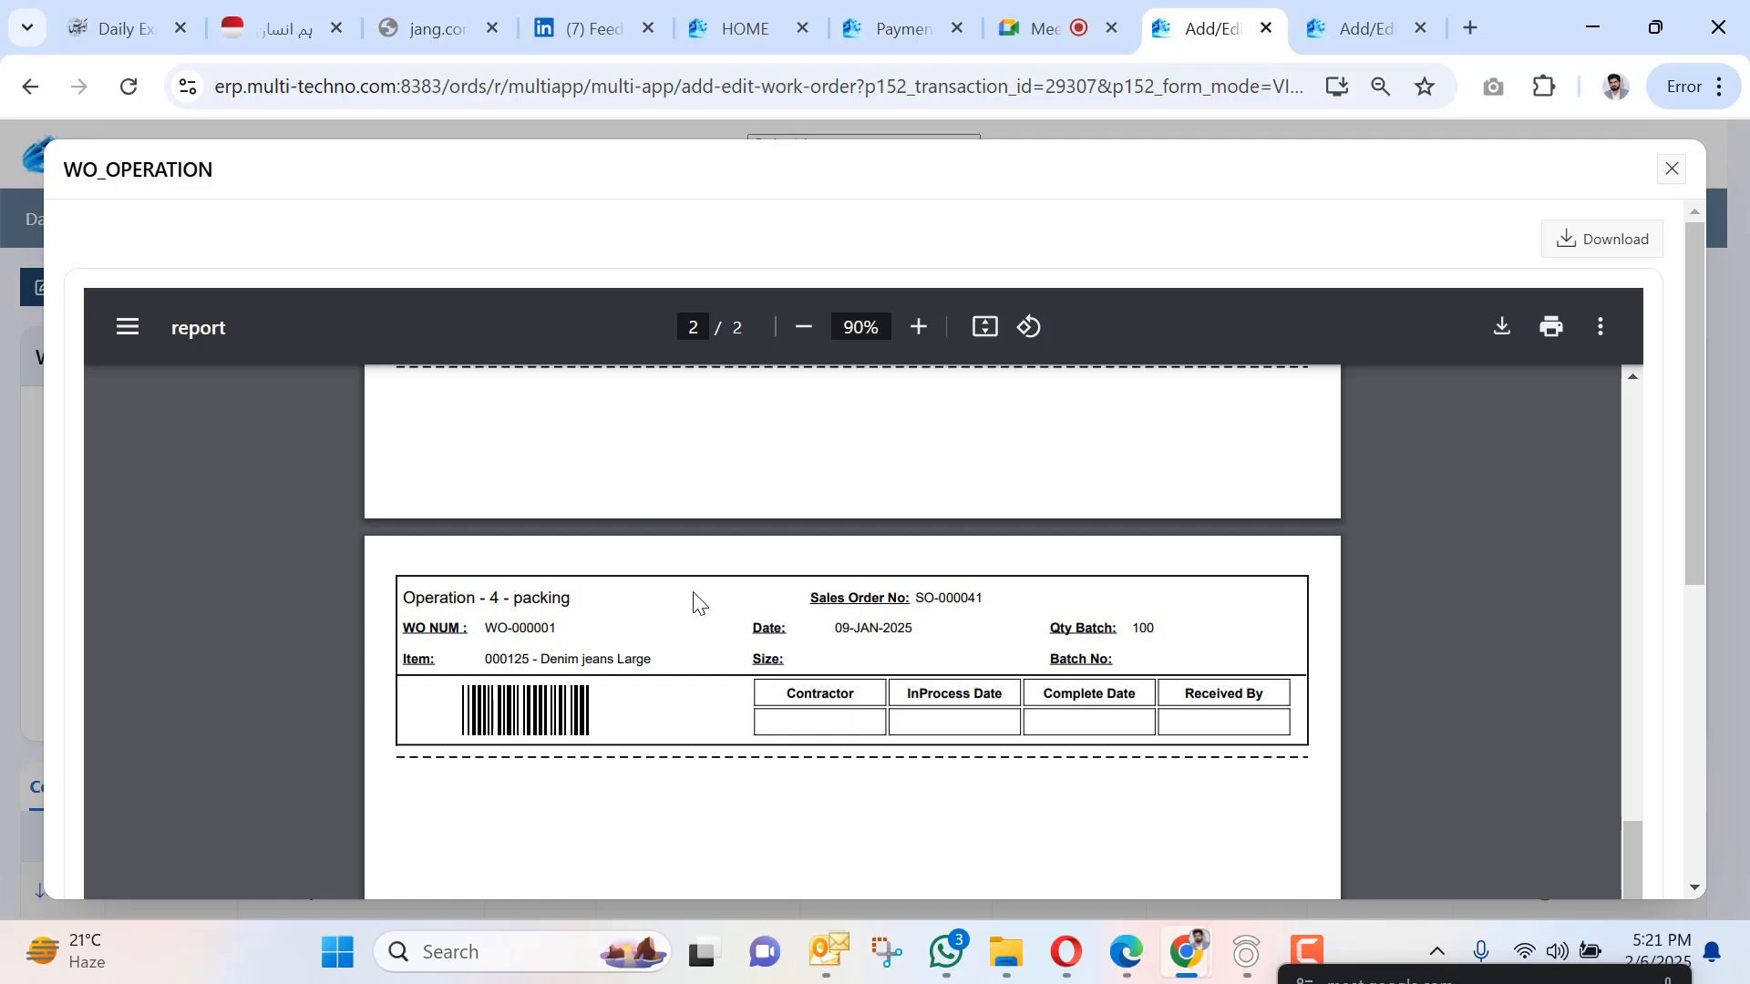
scroll(656, 715, "up", 13)
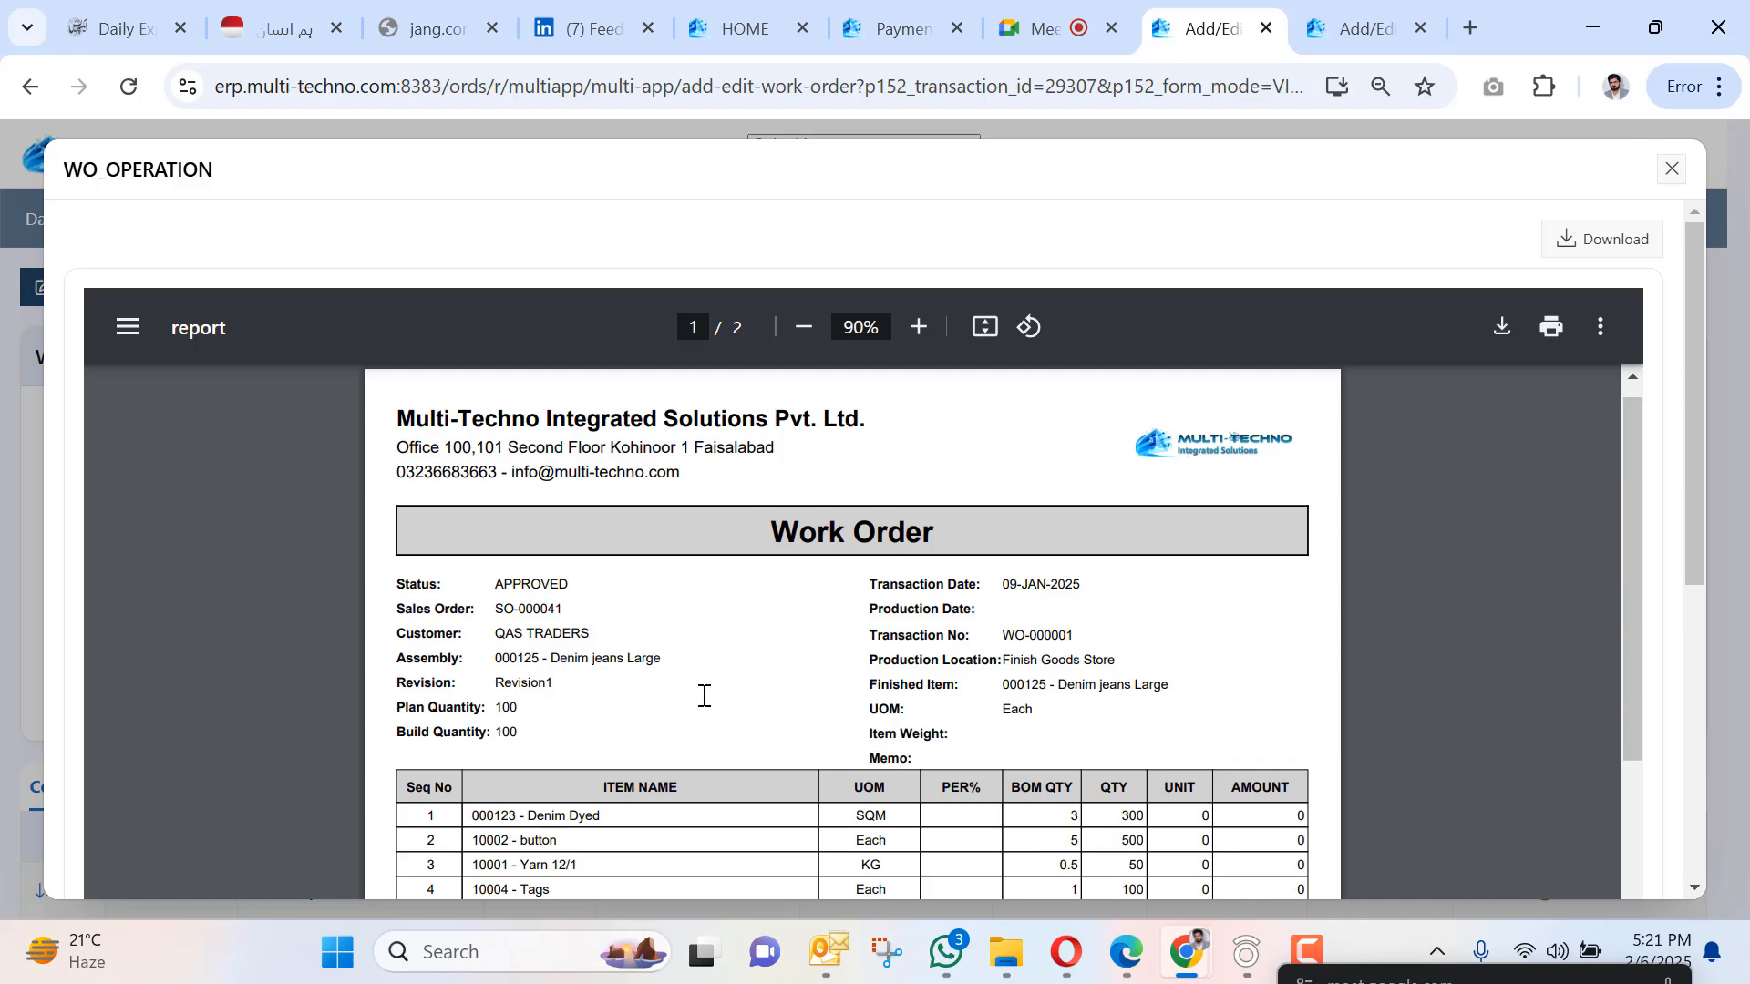
scroll(793, 556, "down", 8)
scroll(790, 531, "down", 5)
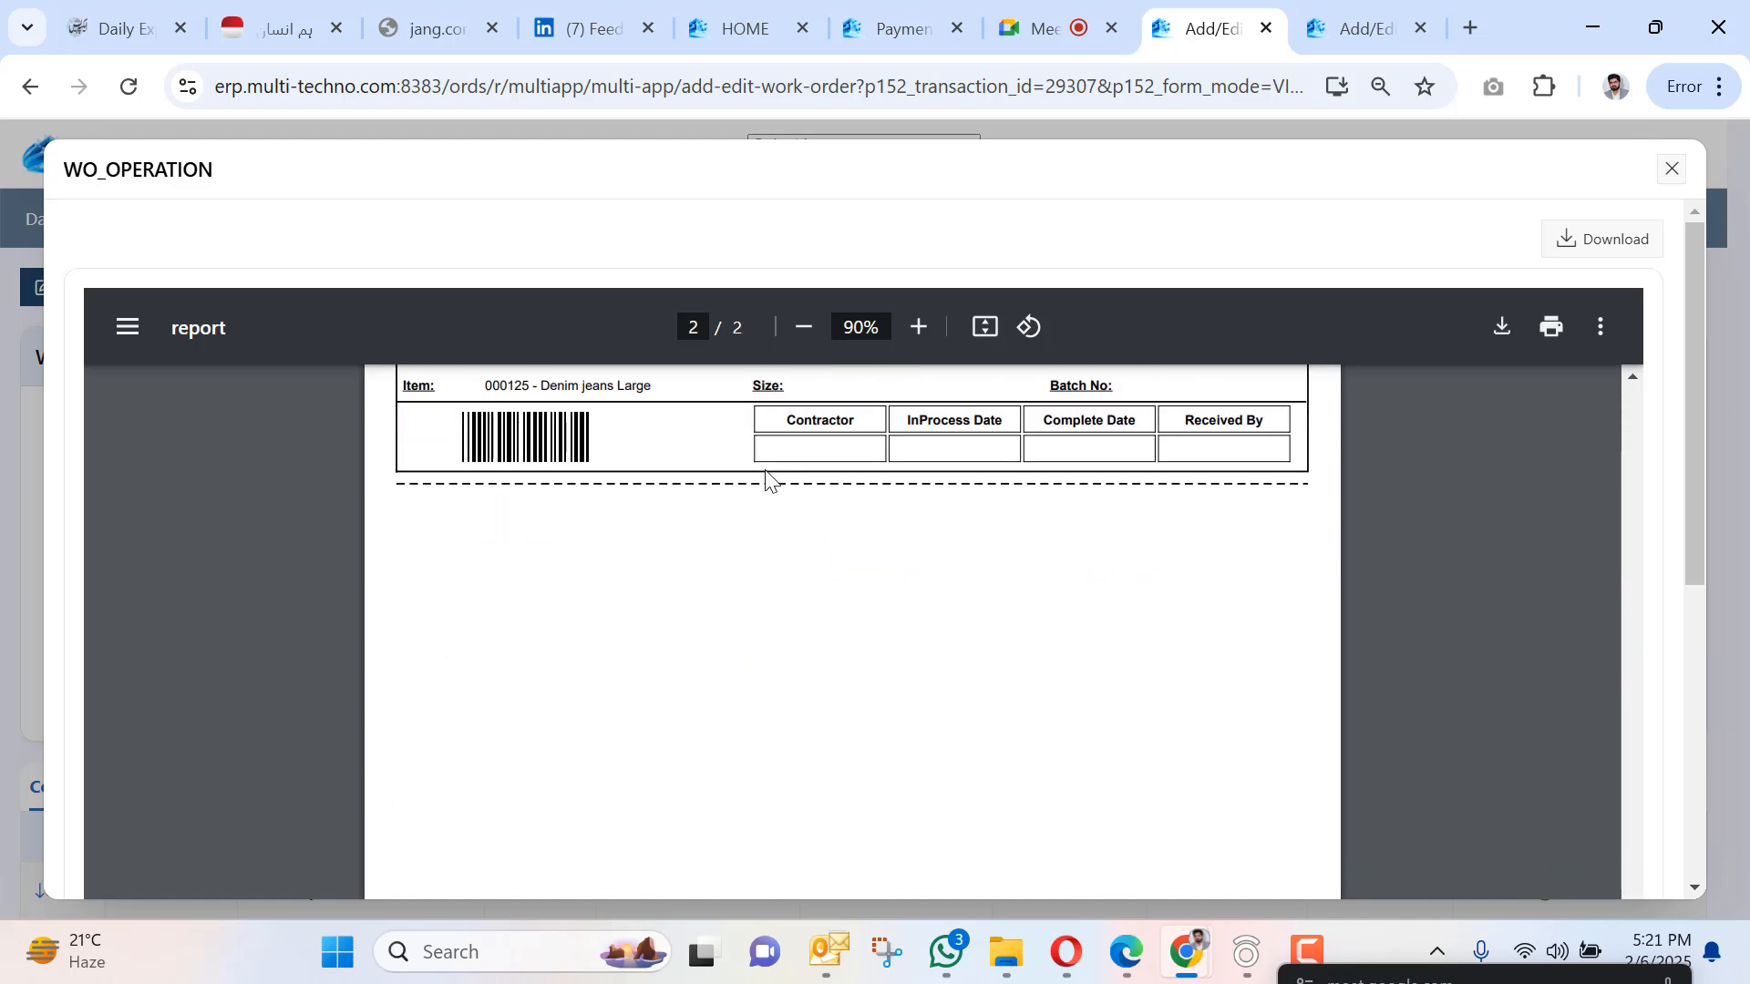
scroll(768, 480, "up", 13)
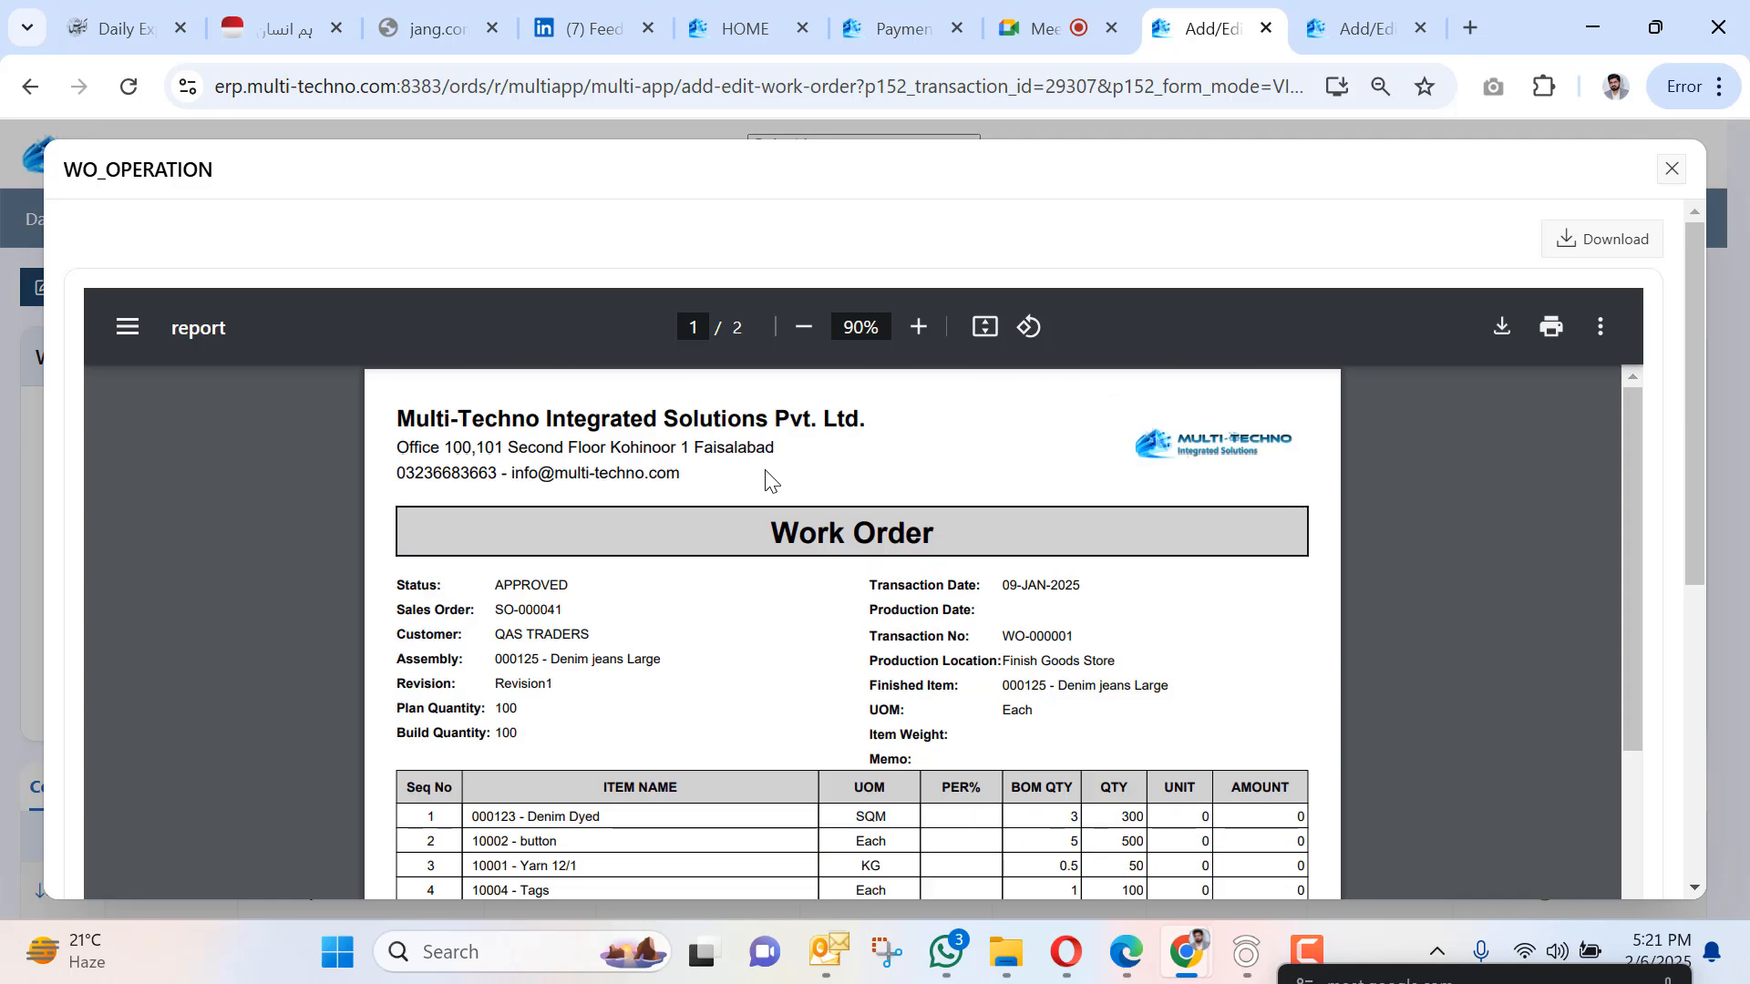
Save the report as PDF 'report (59)' in the Downloads folder.
left_click(1503, 326)
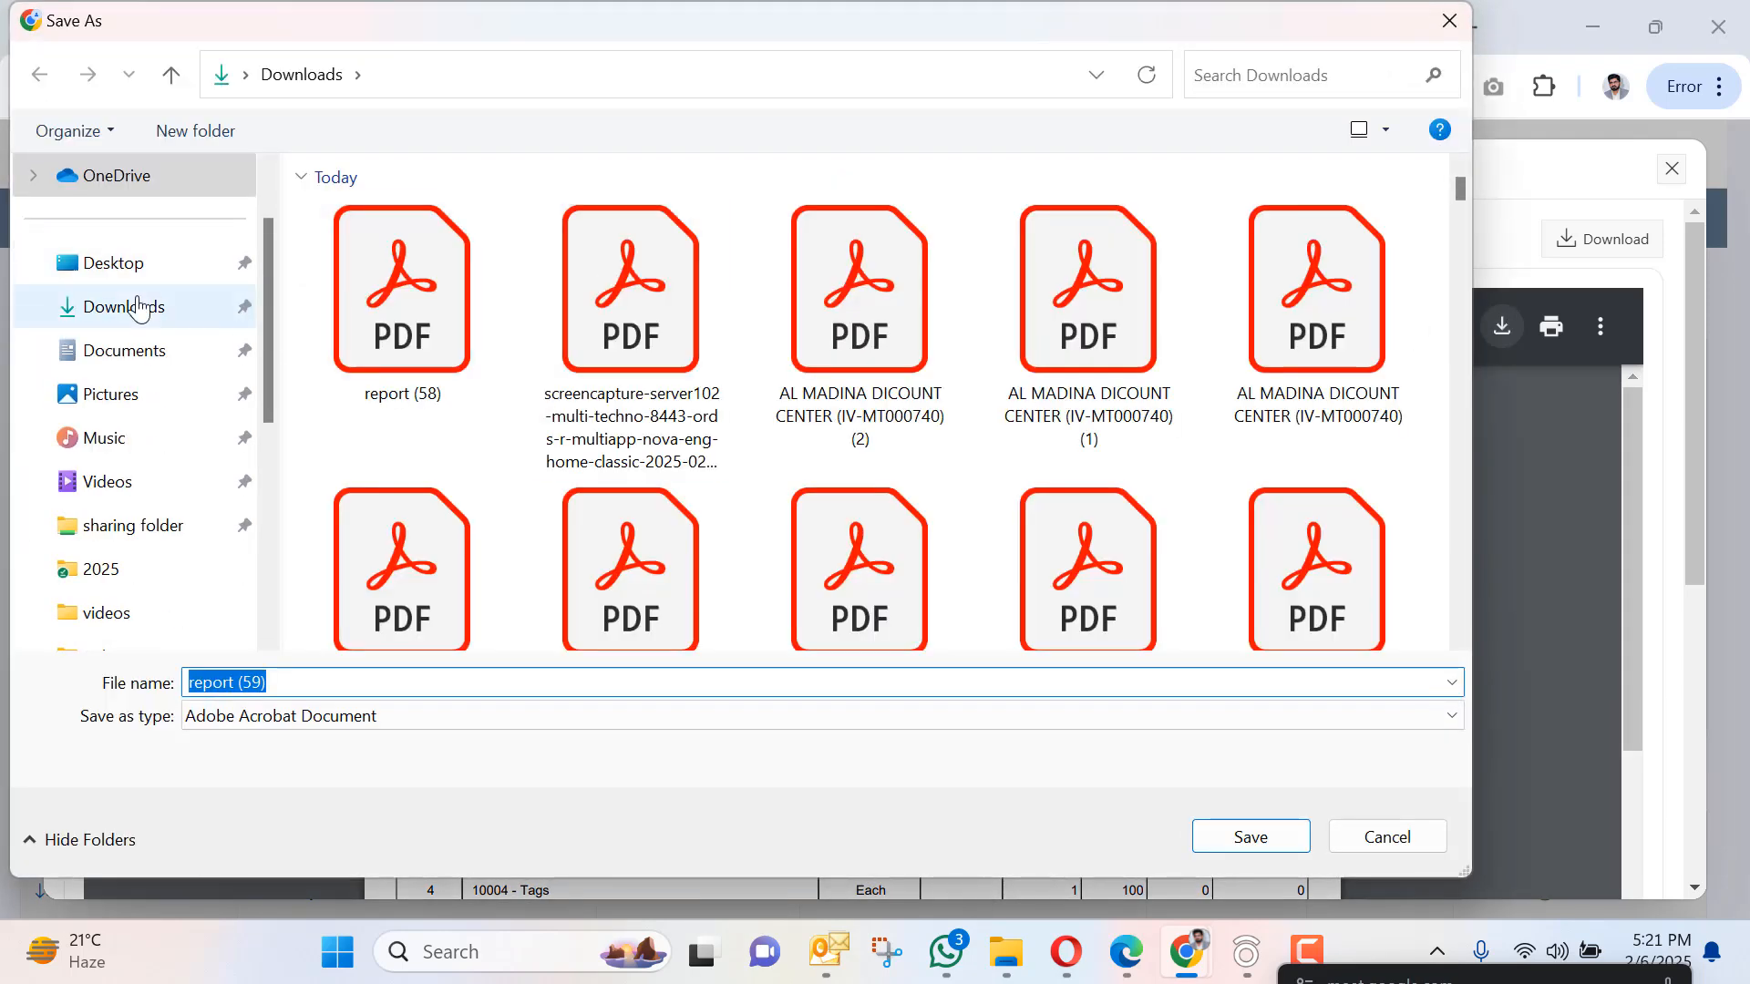
left_click(1257, 834)
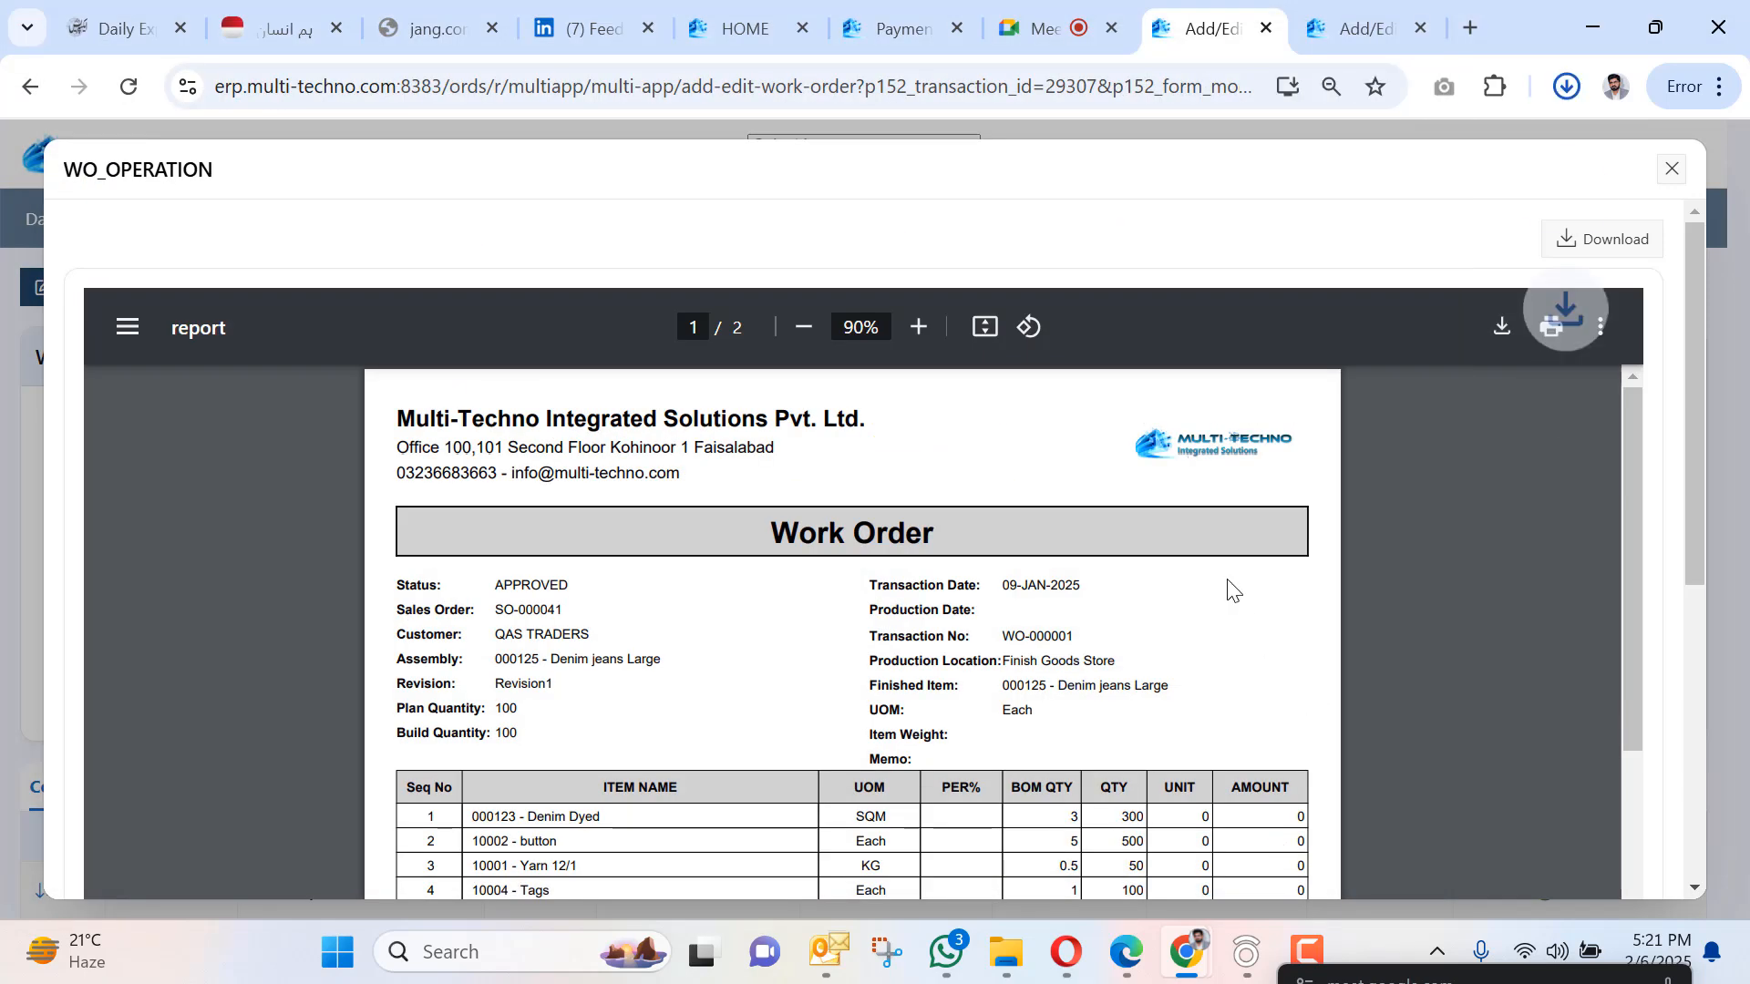
left_click(1029, 419)
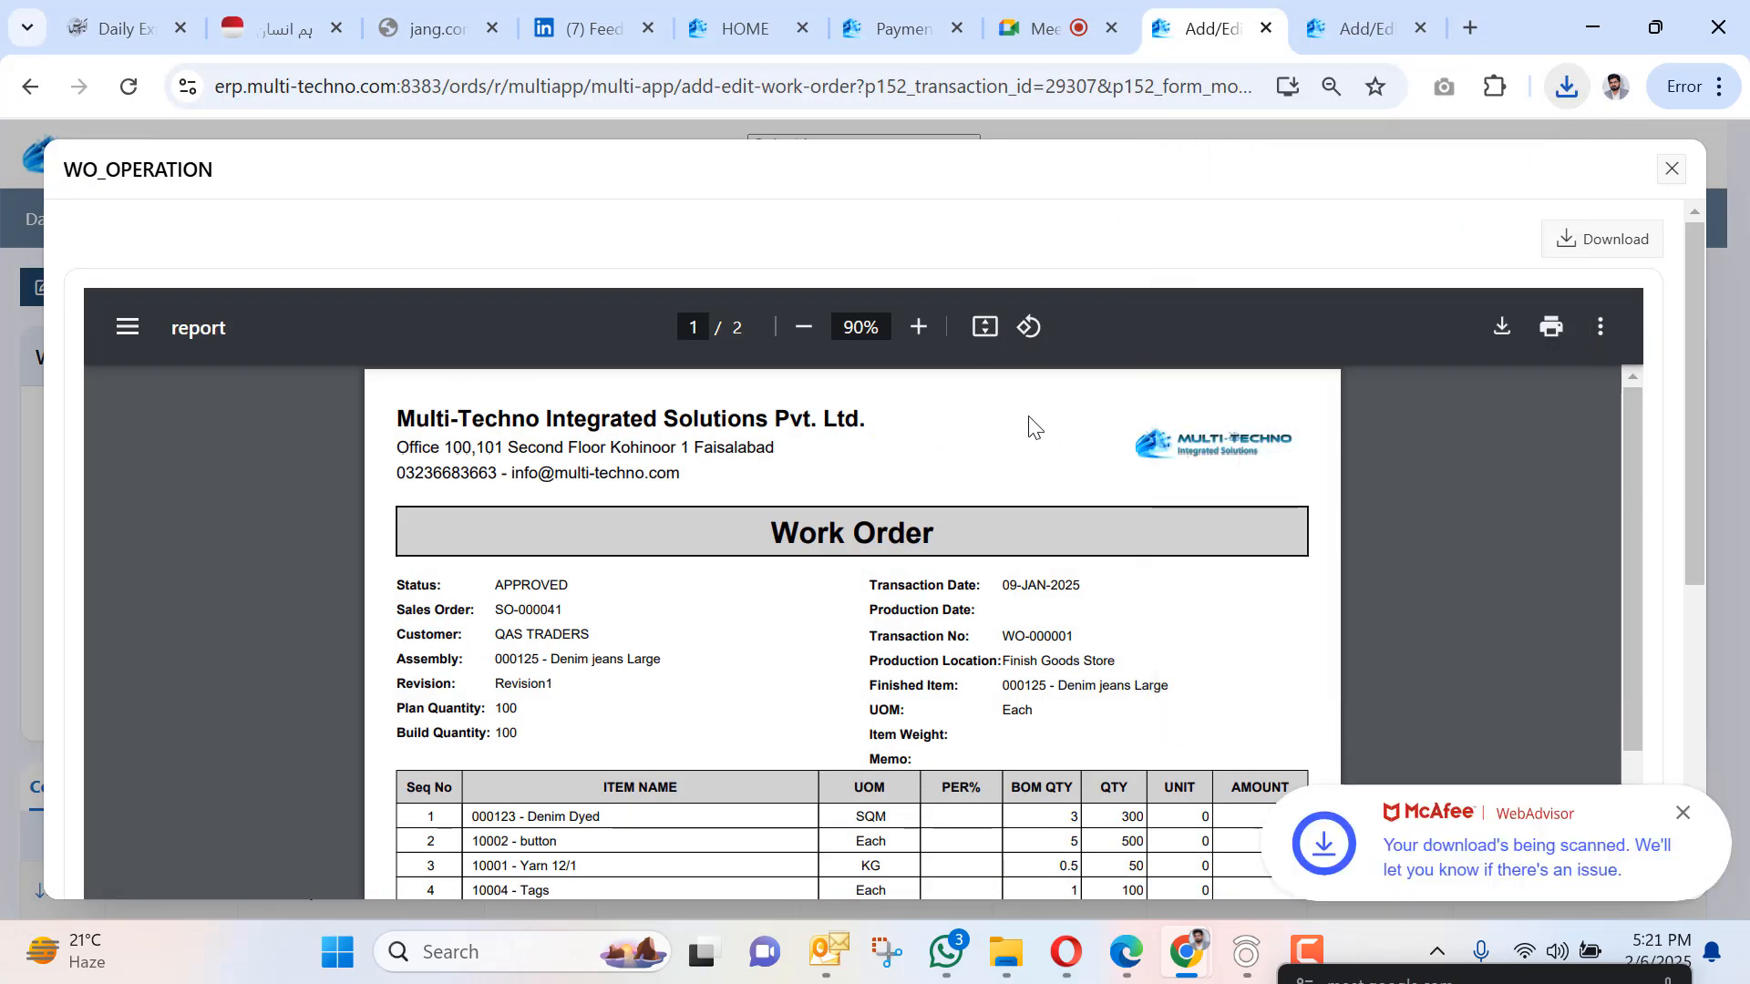
scroll(1029, 425, "down", 5)
scroll(1035, 418, "up", 5)
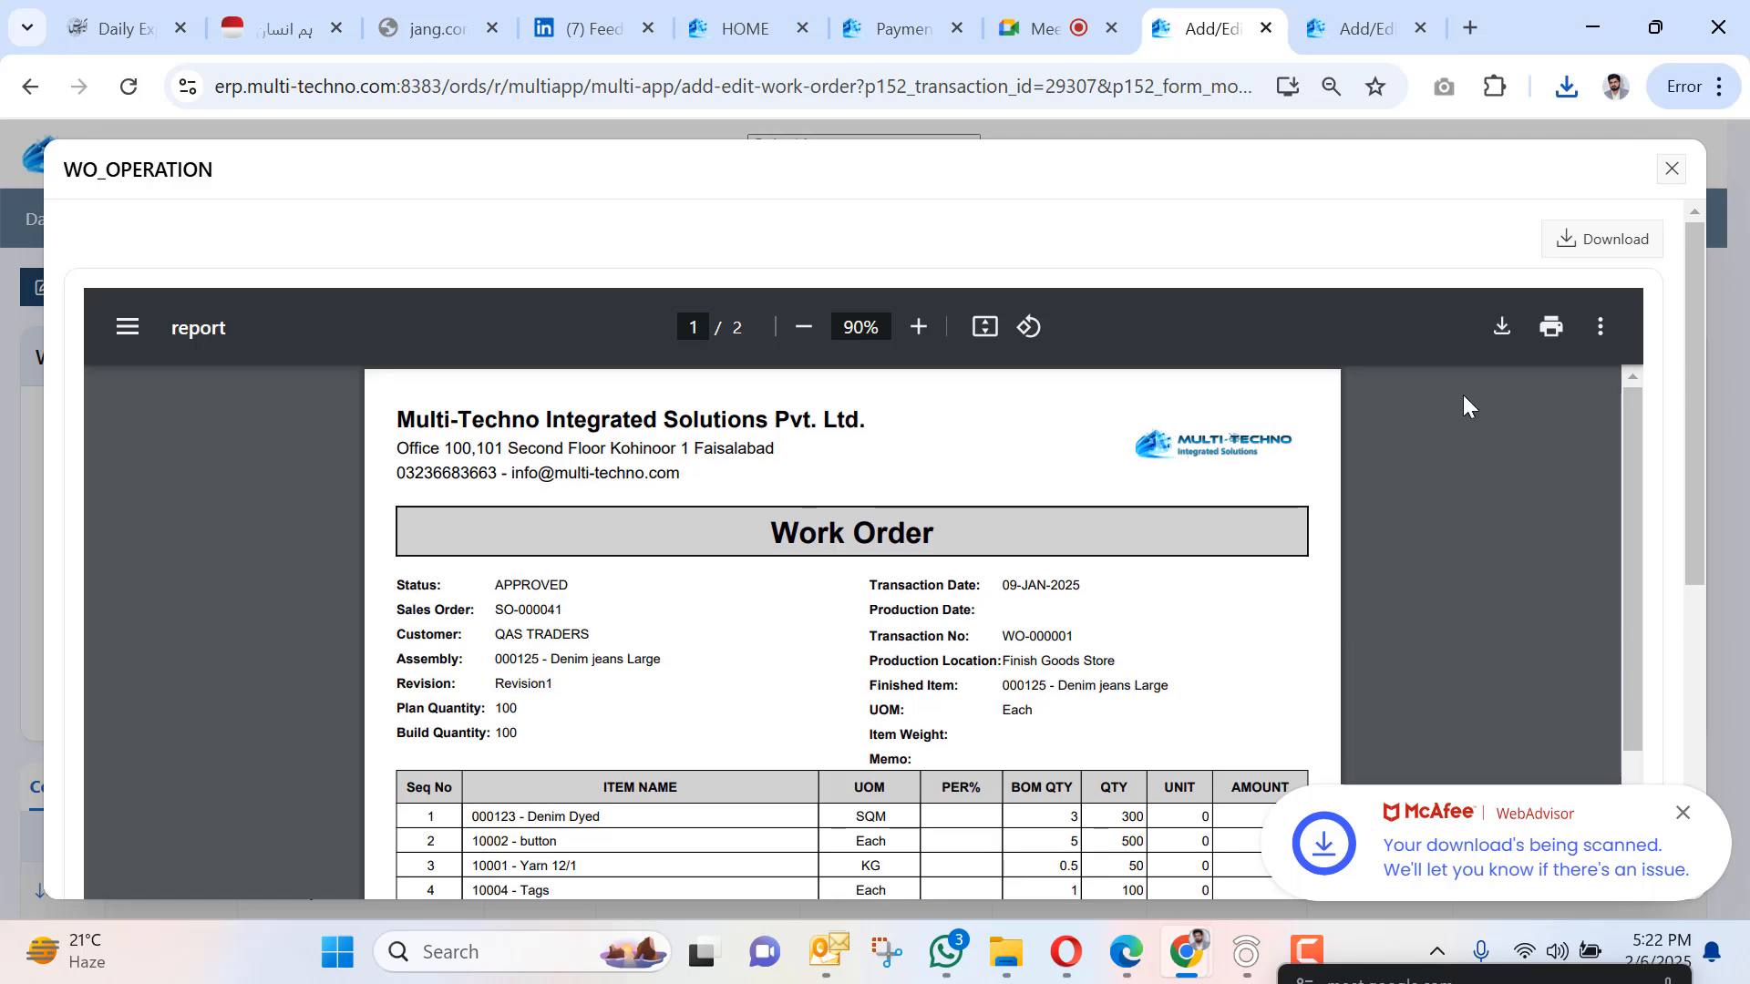
Close the report, open Work Progress and look through its operations list.
left_click(1673, 169)
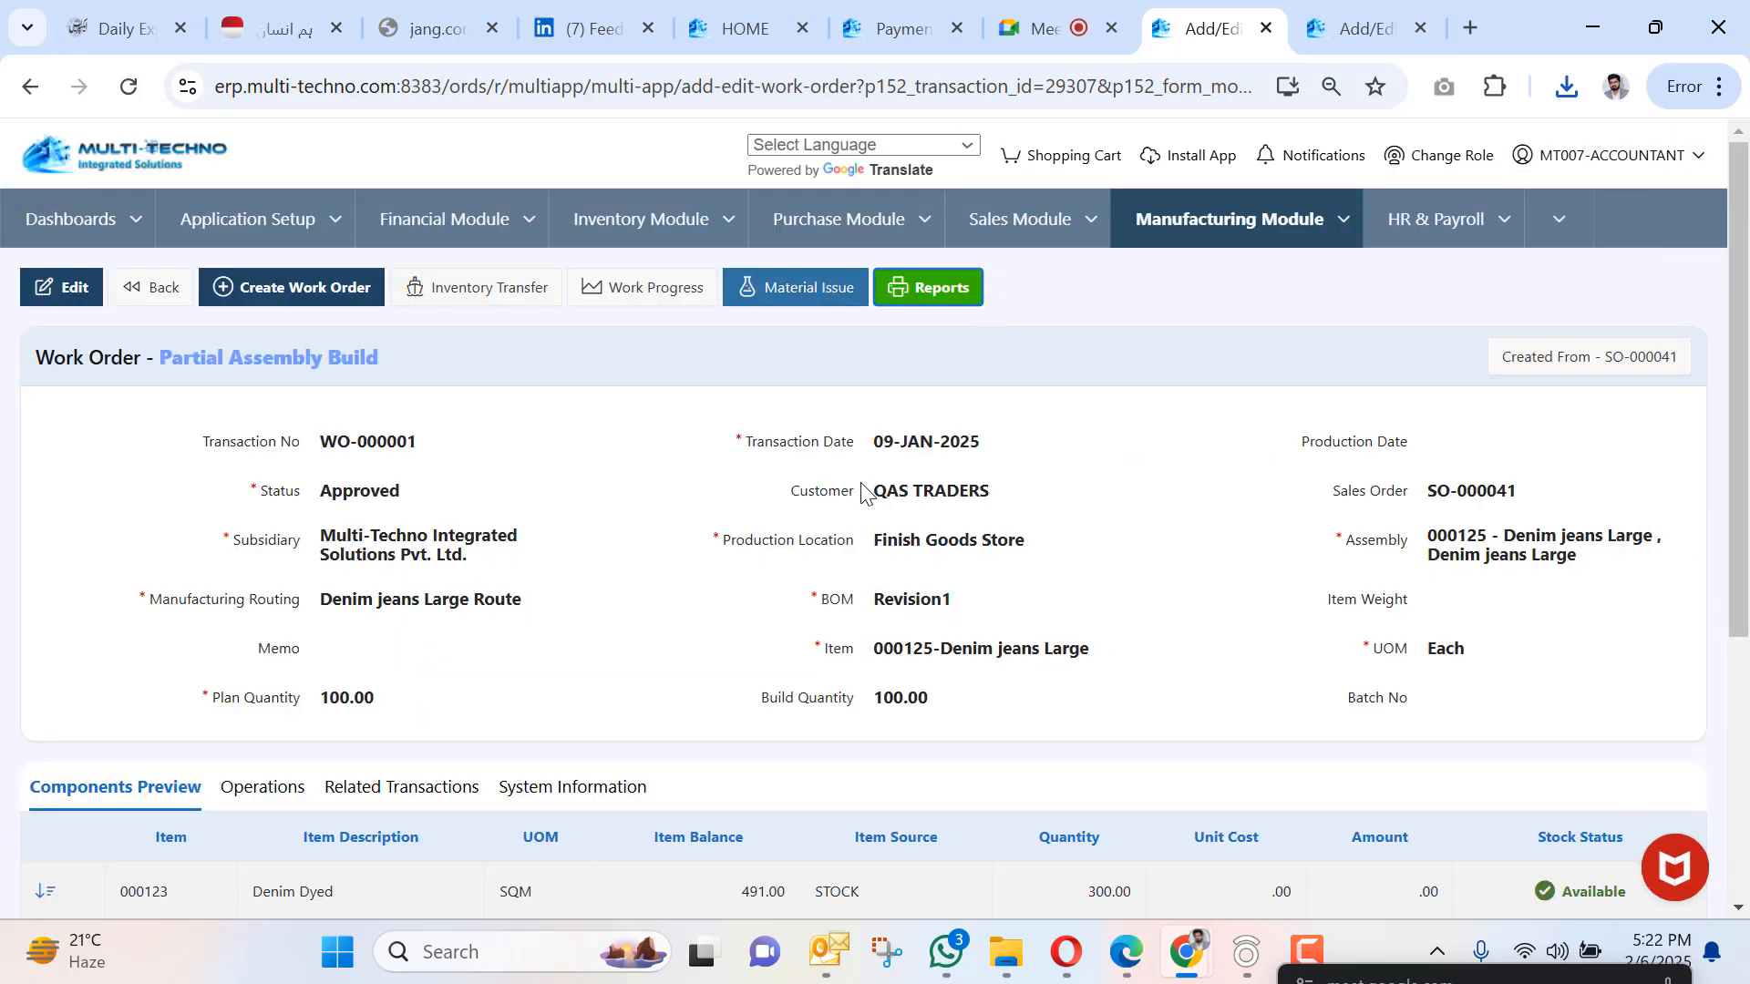
left_click(1336, 224)
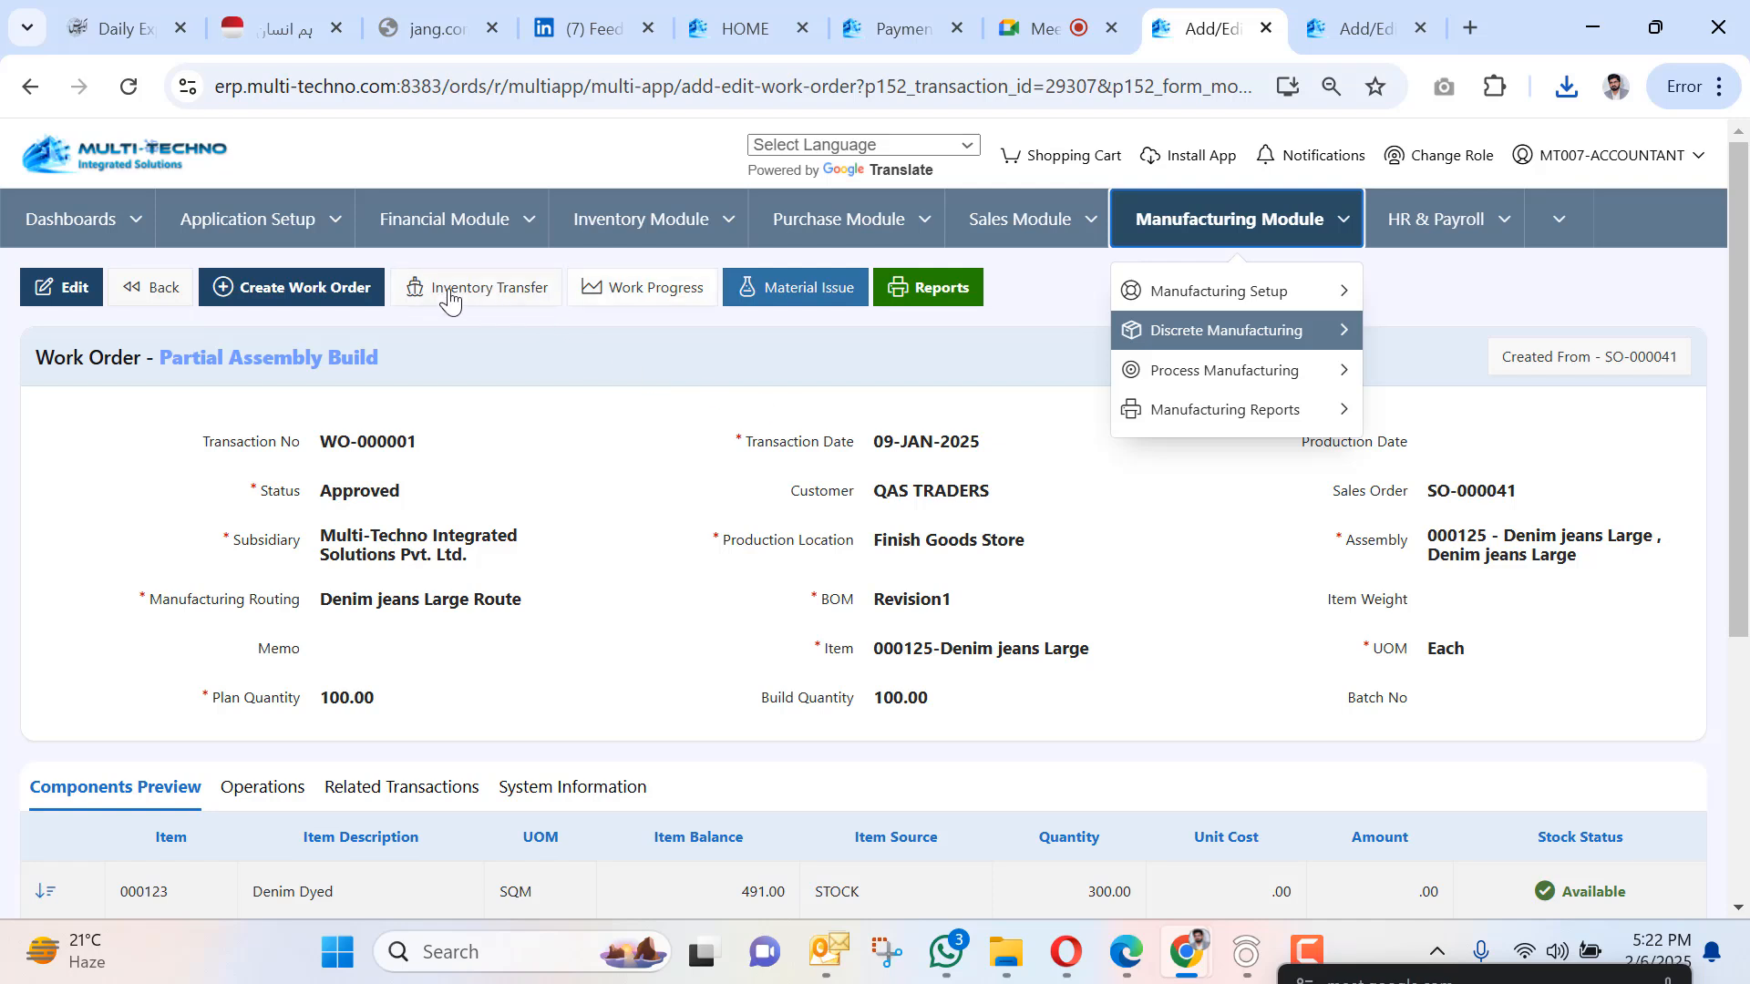
left_click(665, 293)
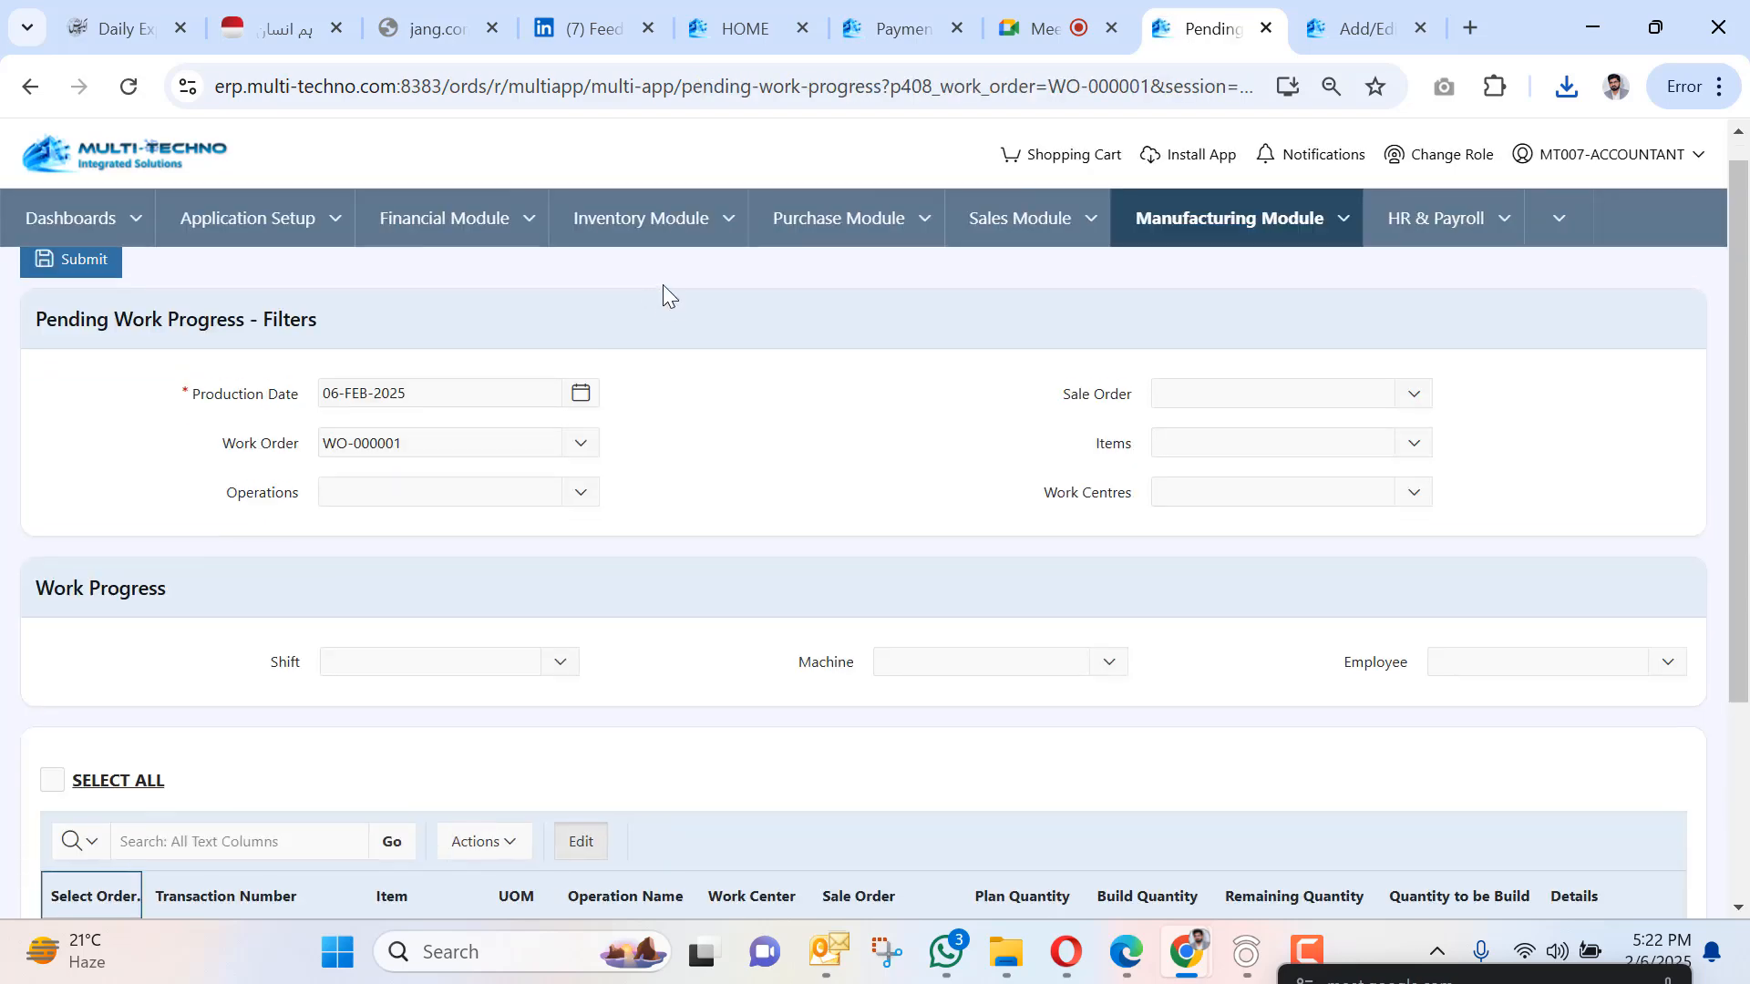
scroll(653, 296, "down", 3)
scroll(587, 500, "up", 3)
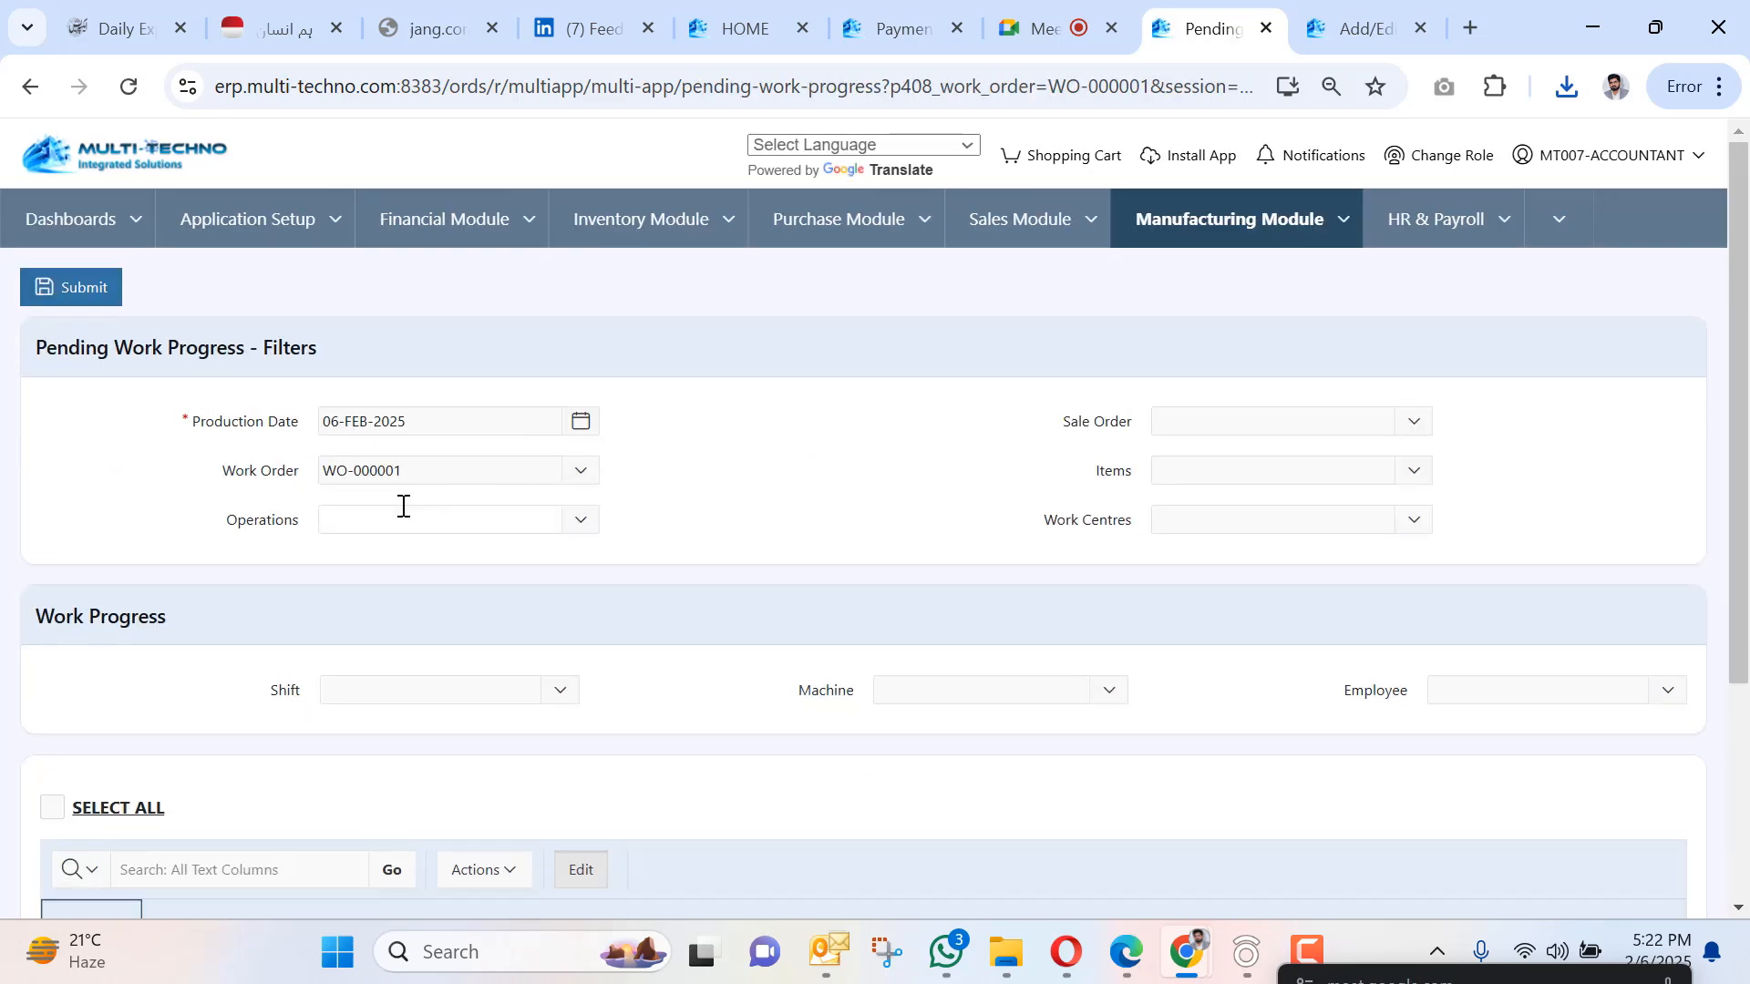
left_click(403, 515)
left_click(391, 614)
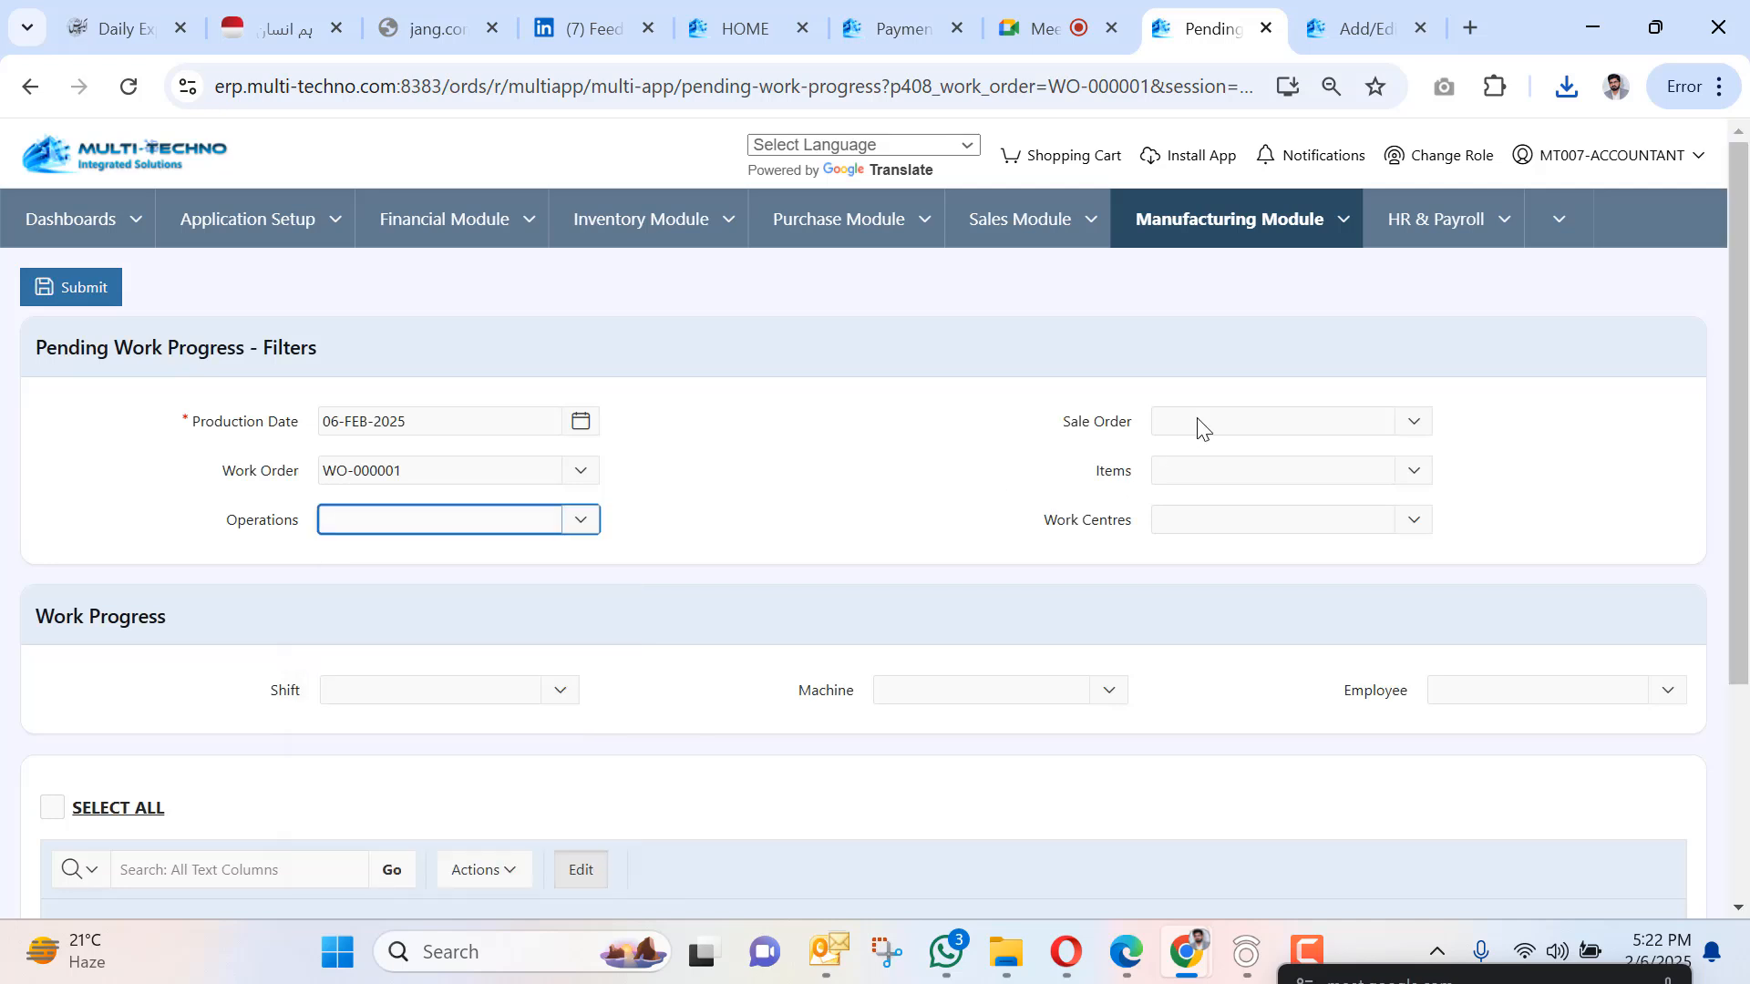
Go to the Process Manufacturing Work Order list.
left_click(1343, 217)
mouse_move(1272, 381)
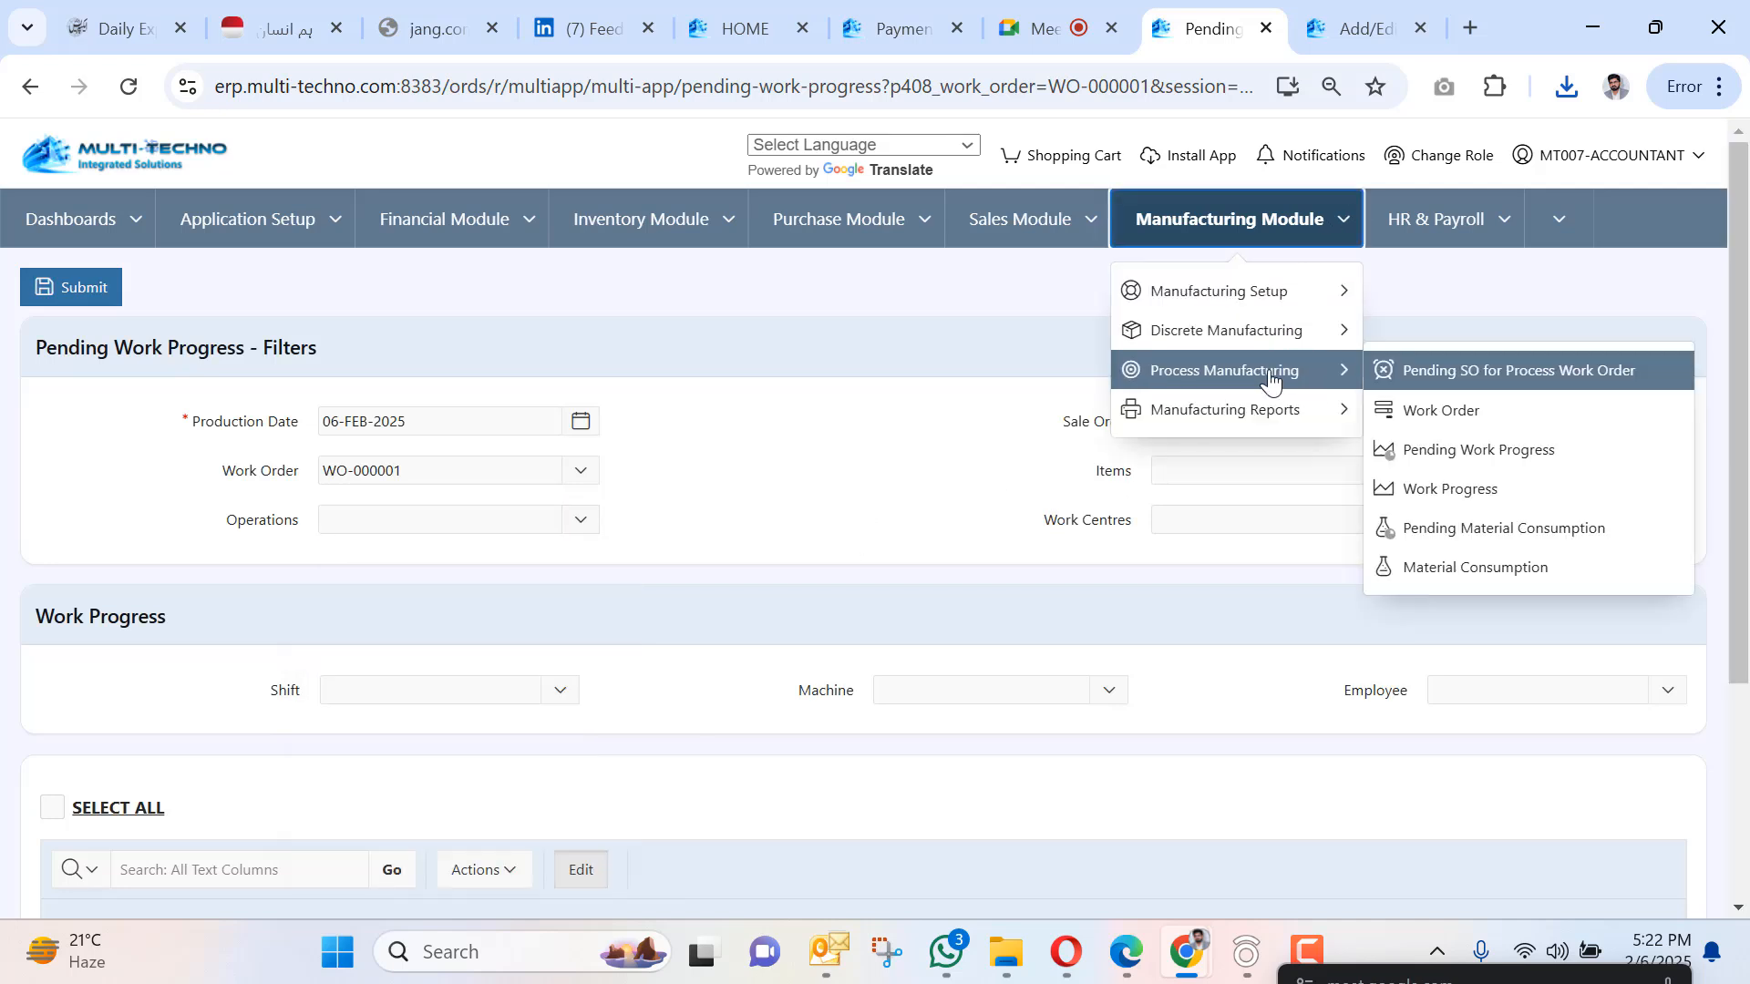
left_click(1440, 410)
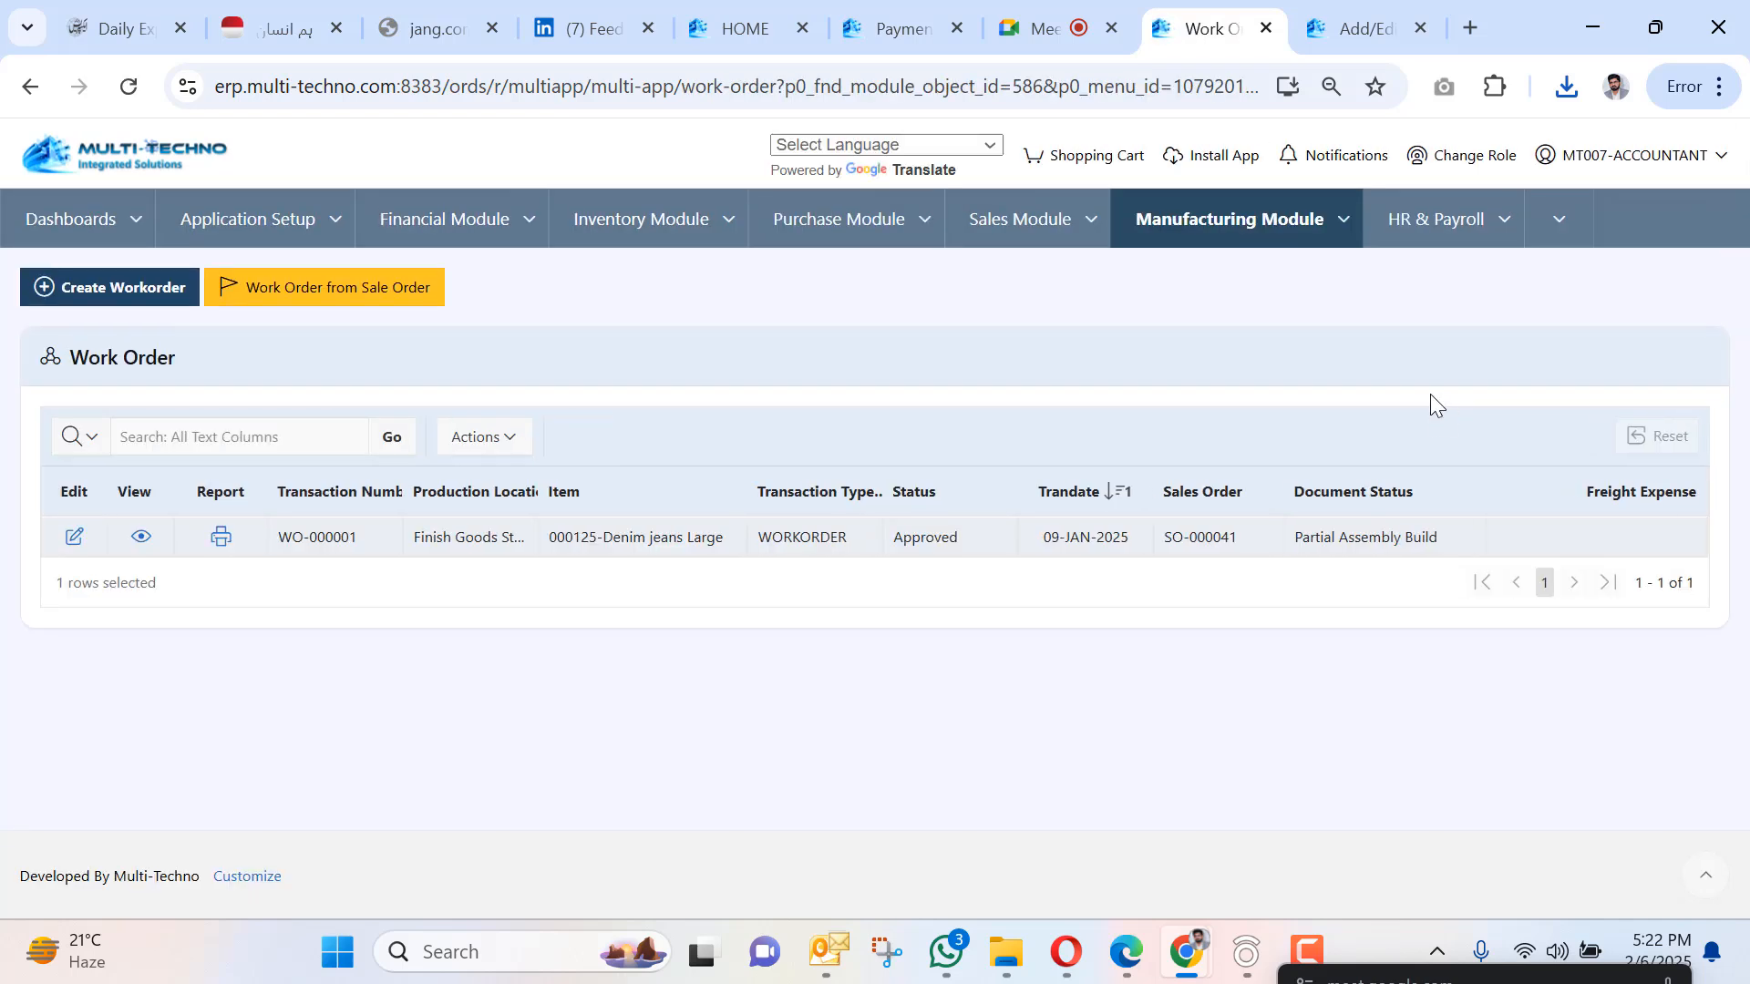
Start a new work order with assembly 000123 Denim Dyed.
left_click(95, 299)
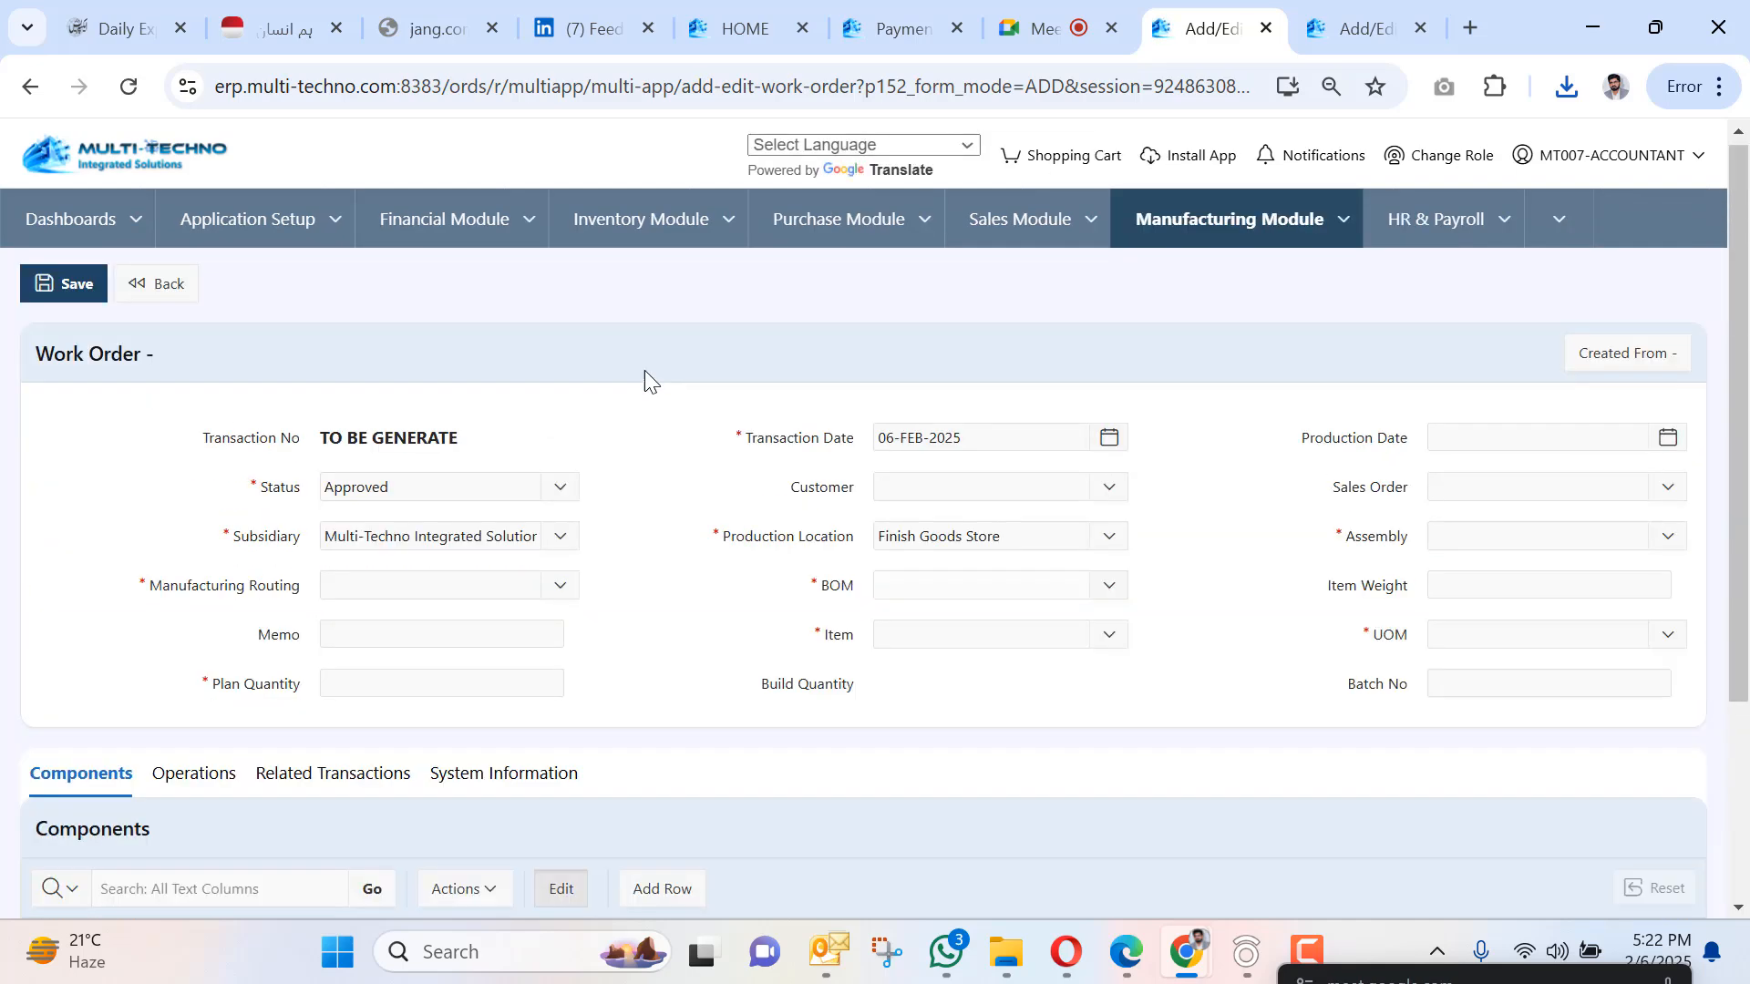
left_click(1456, 536)
type("de")
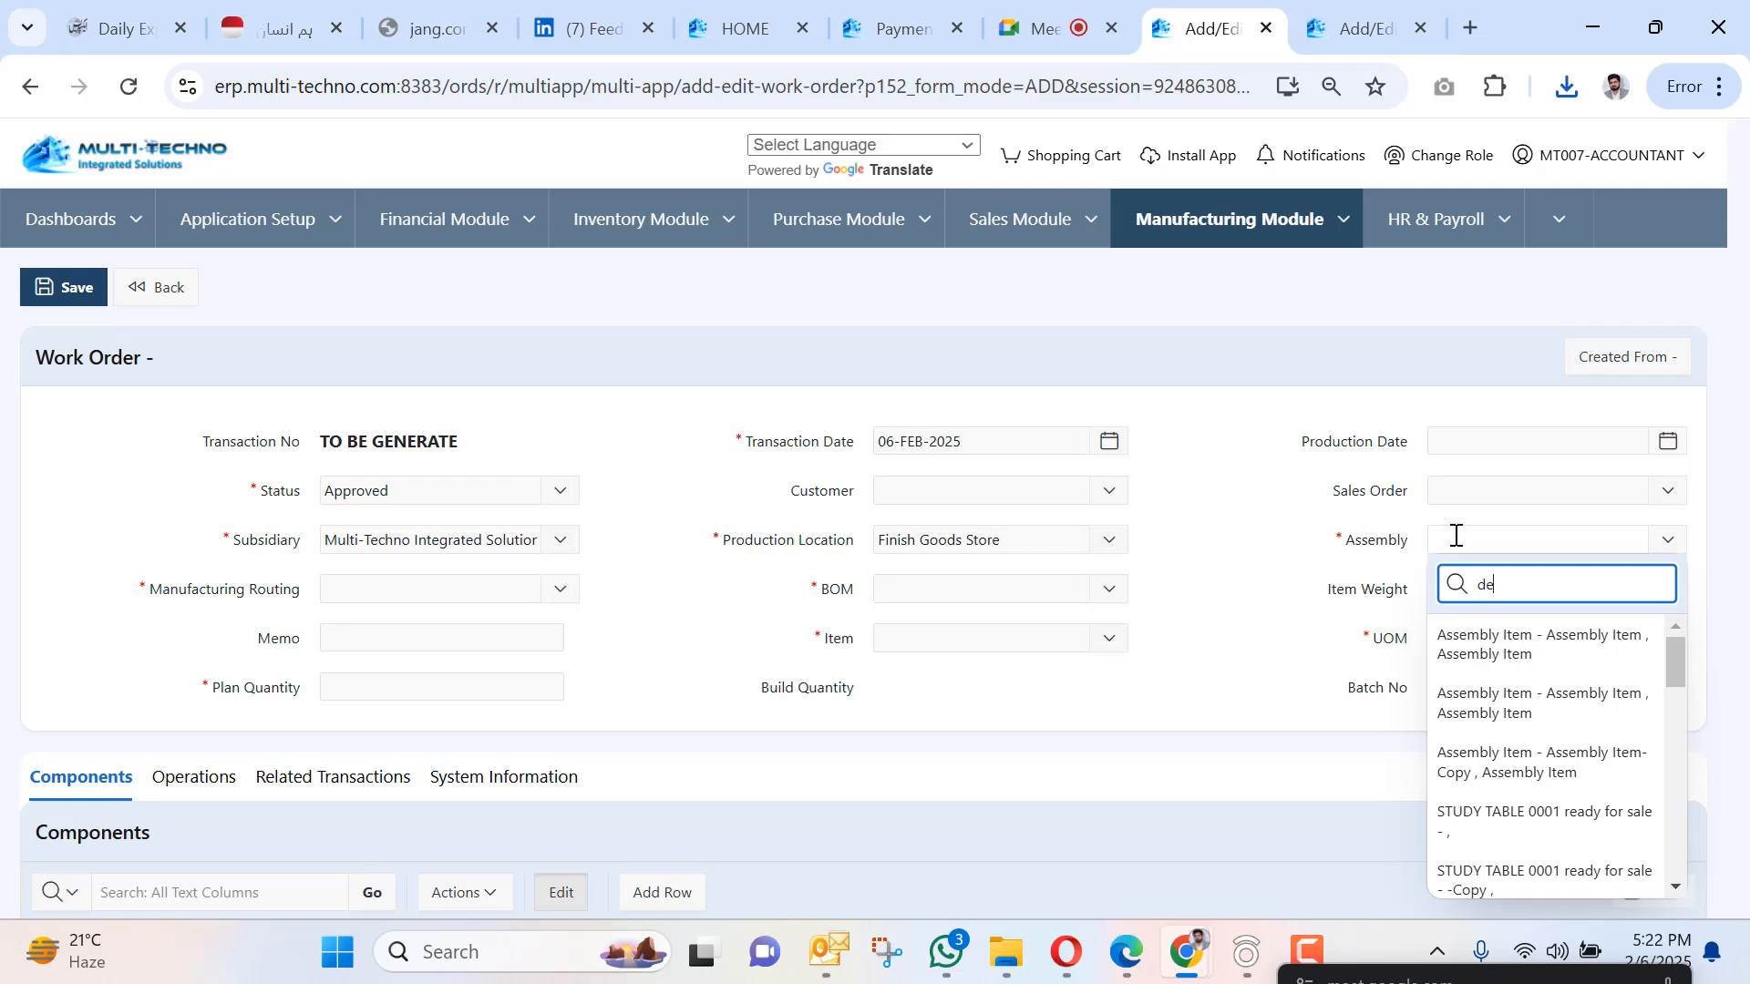
type("n")
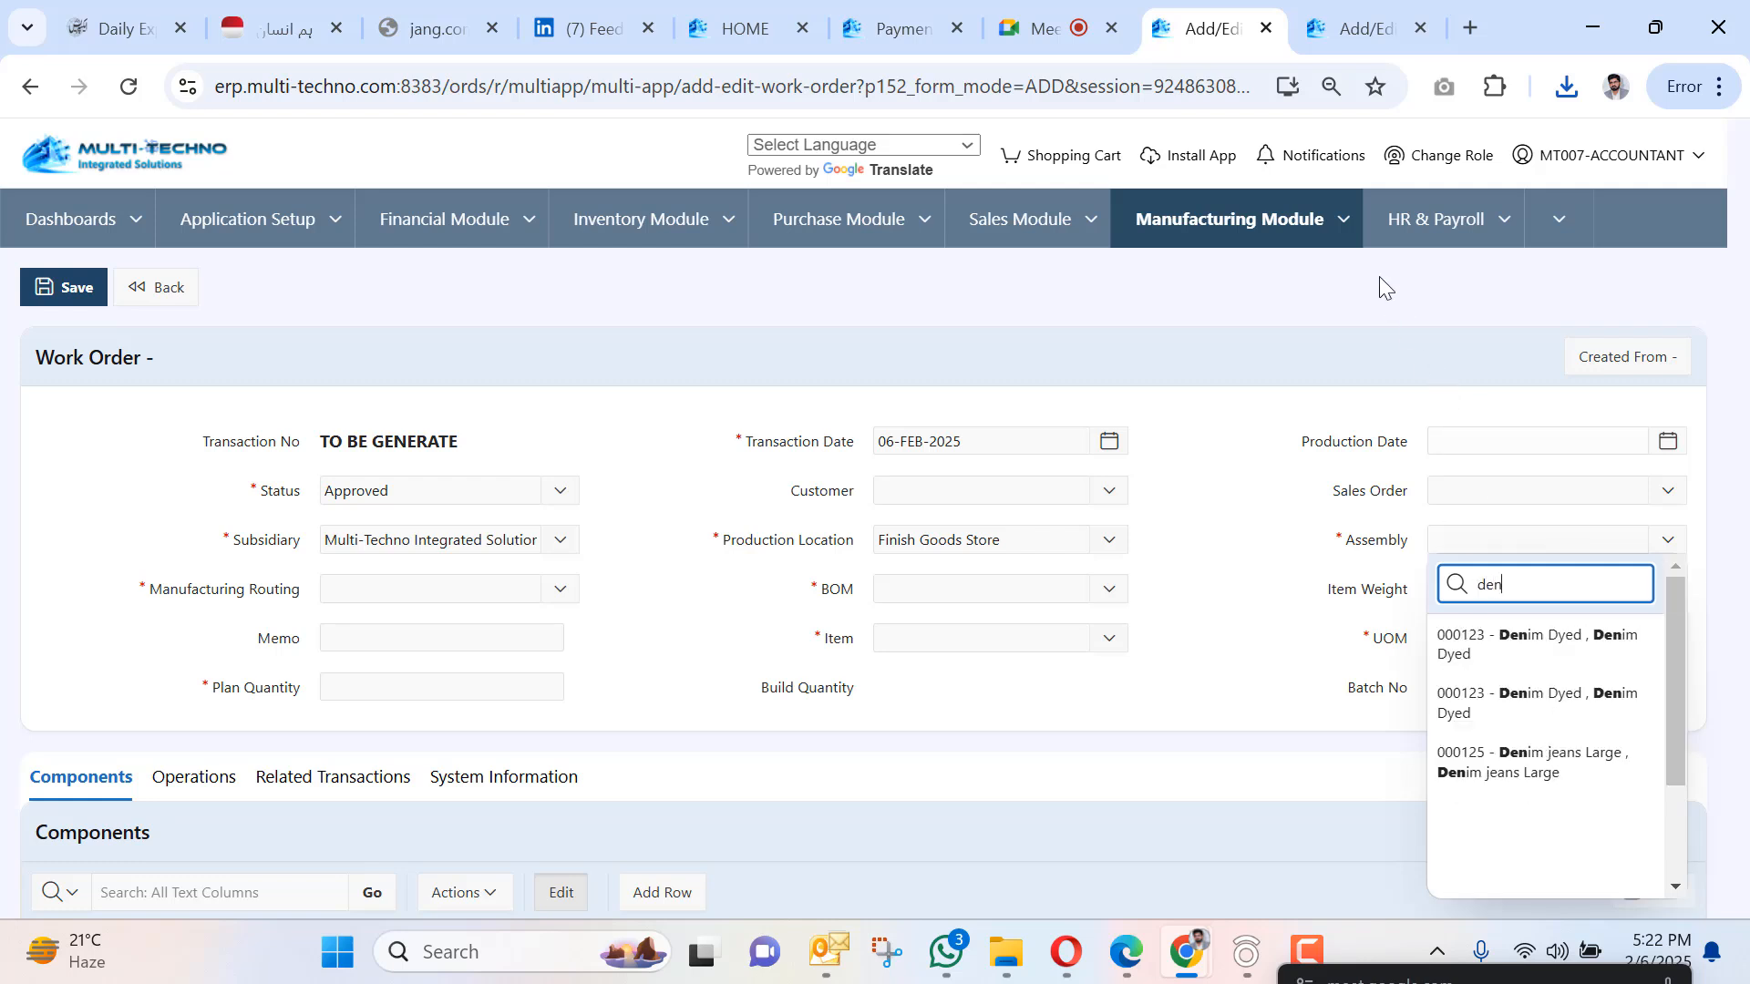
left_click(1344, 221)
mouse_move(1327, 347)
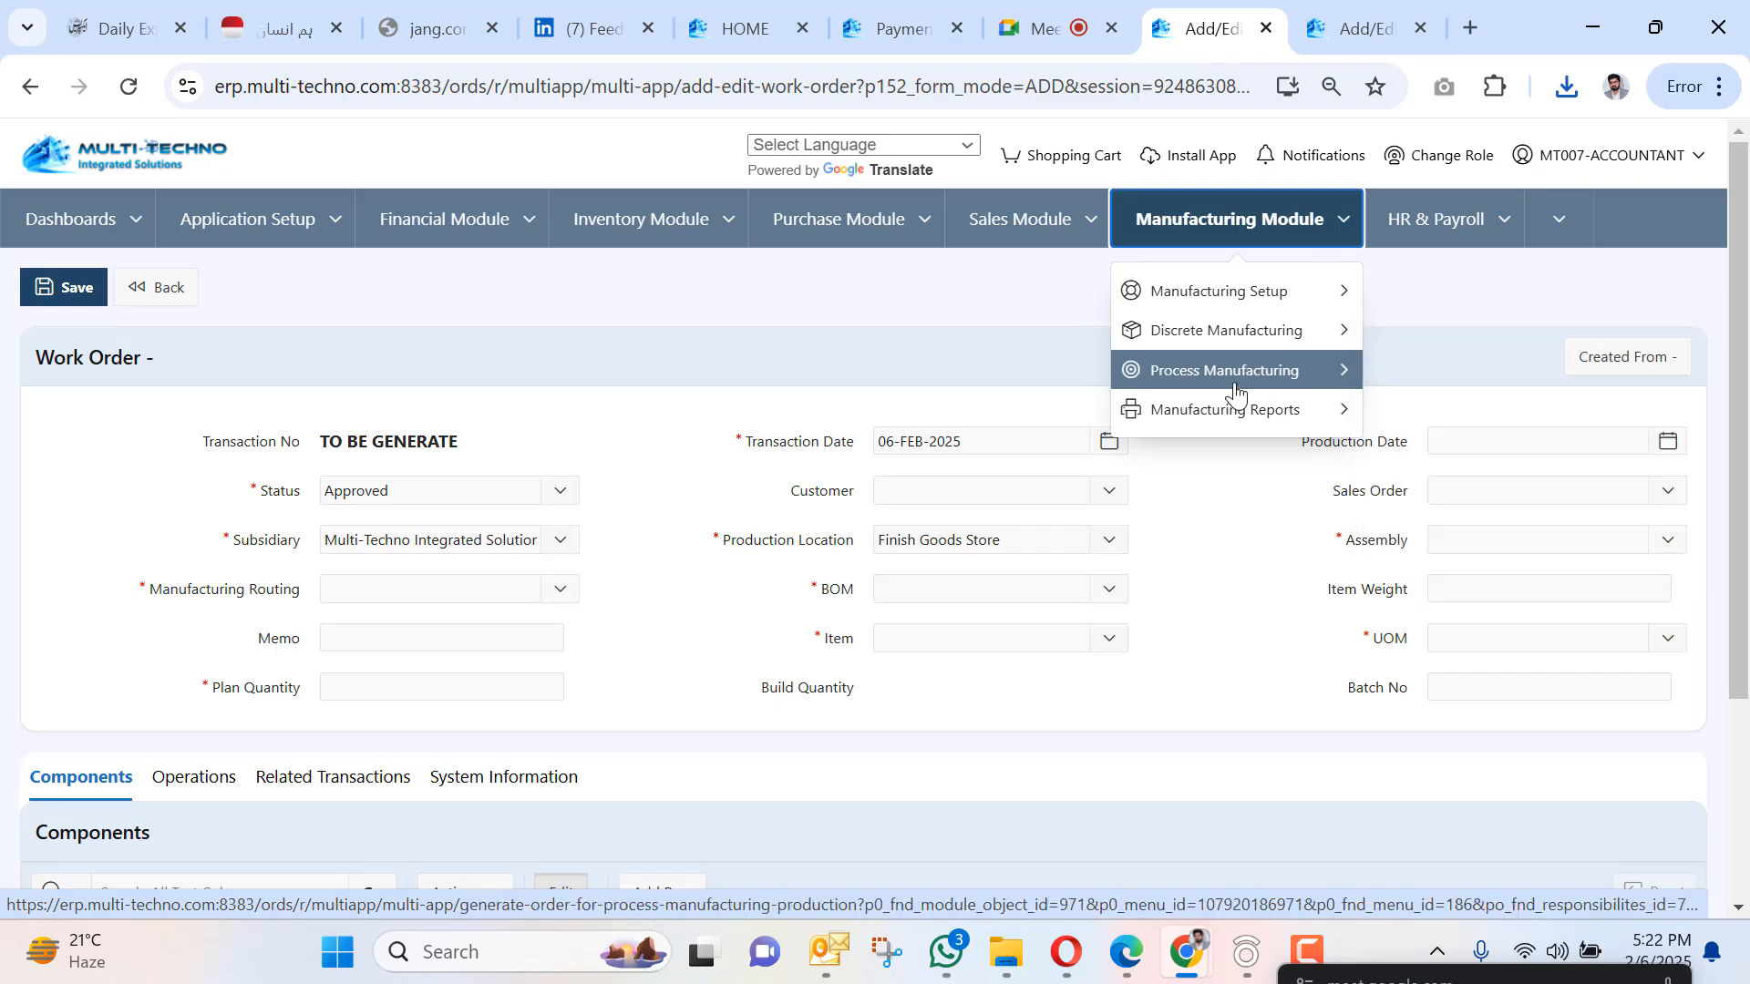
mouse_move(1235, 390)
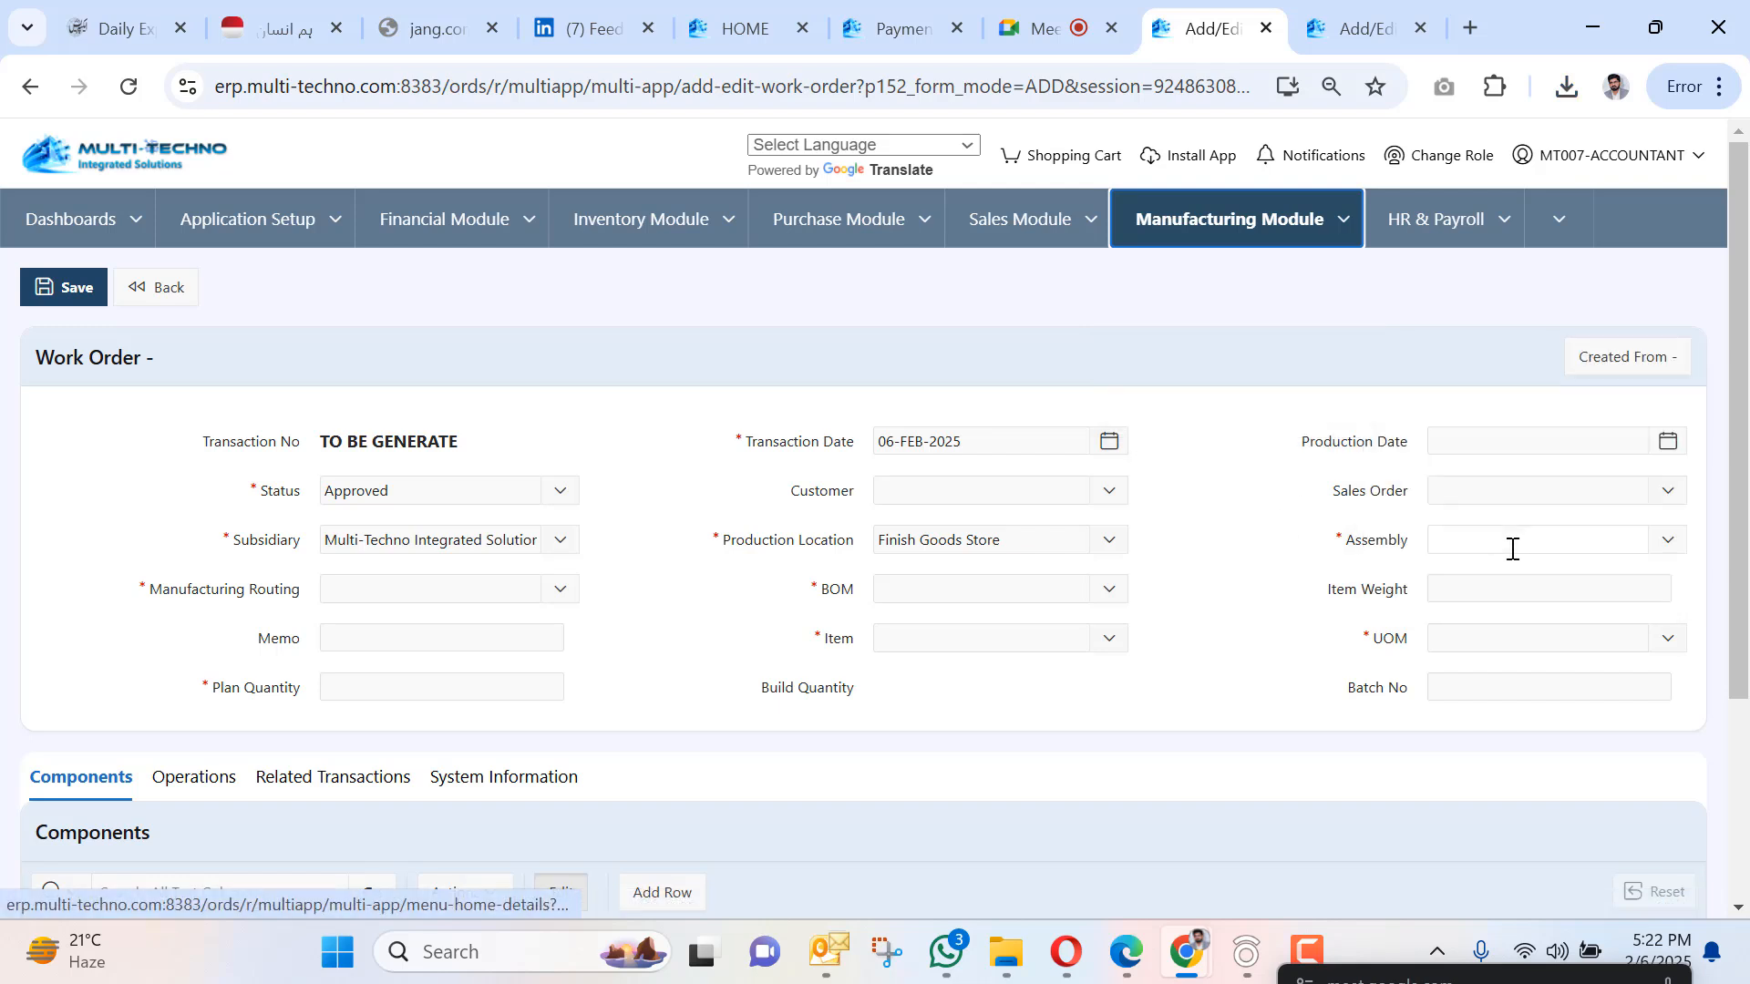
left_click(1510, 541)
type("den")
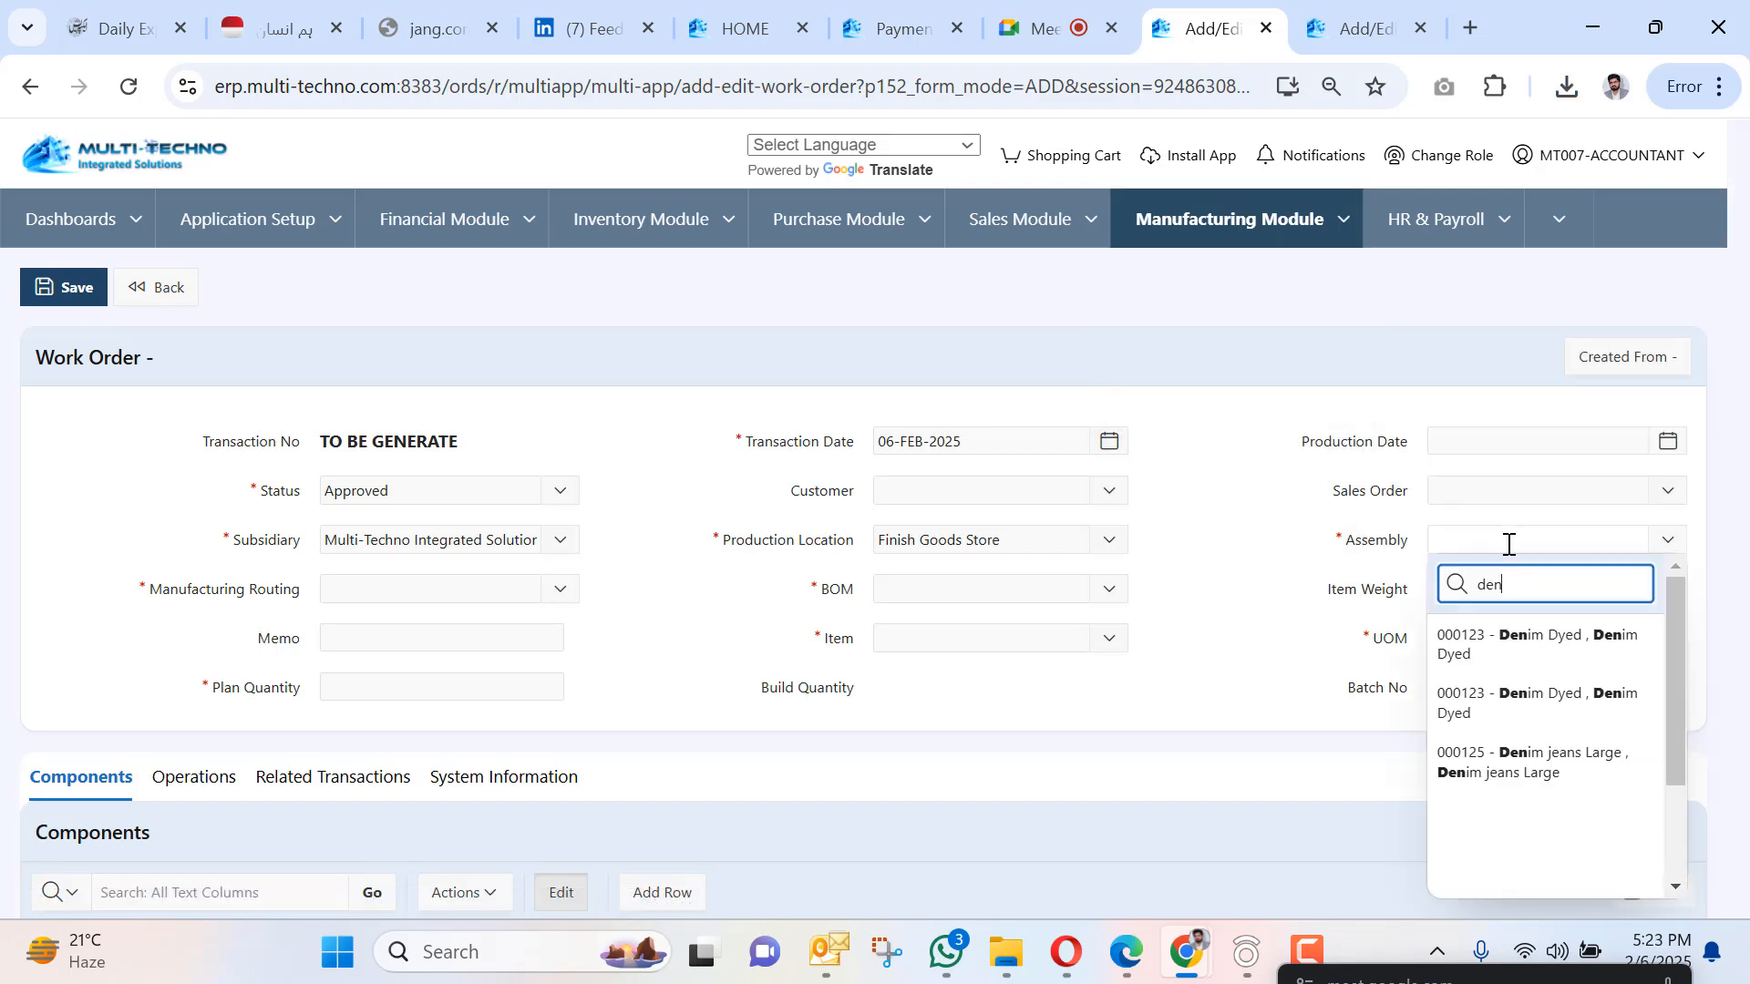
left_click(1574, 670)
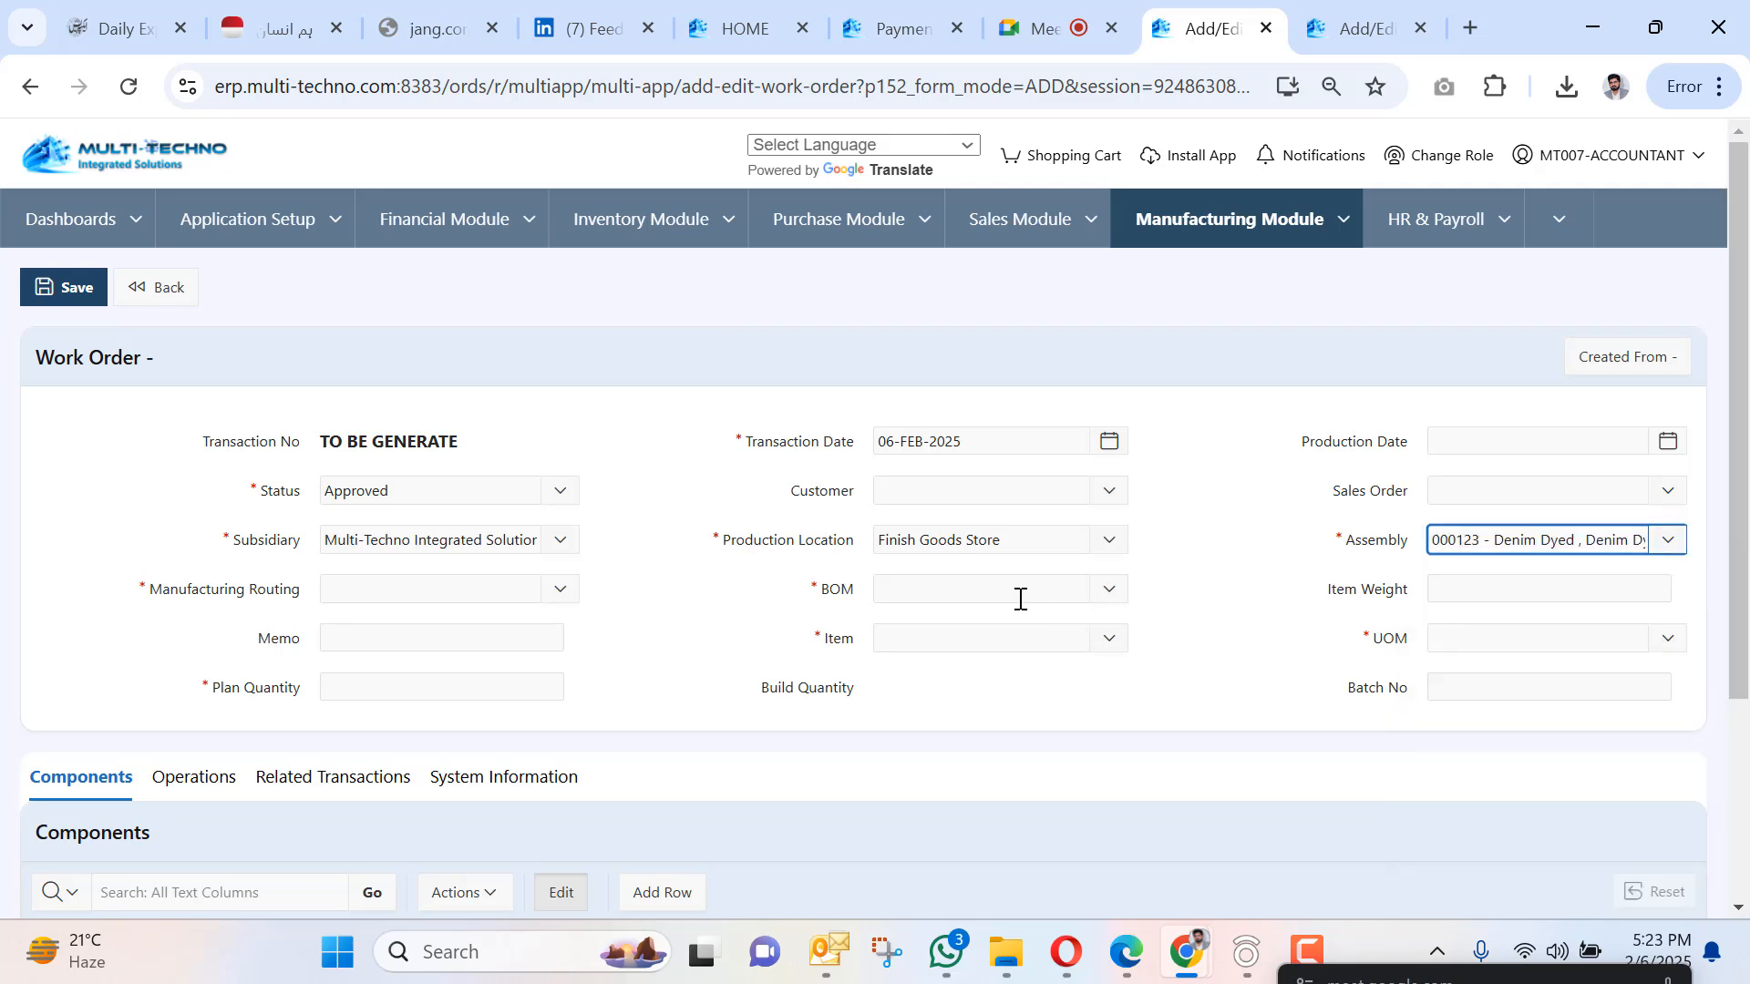
Choose the Dyeing process Route and enter plan quantity 100.
left_click(510, 590)
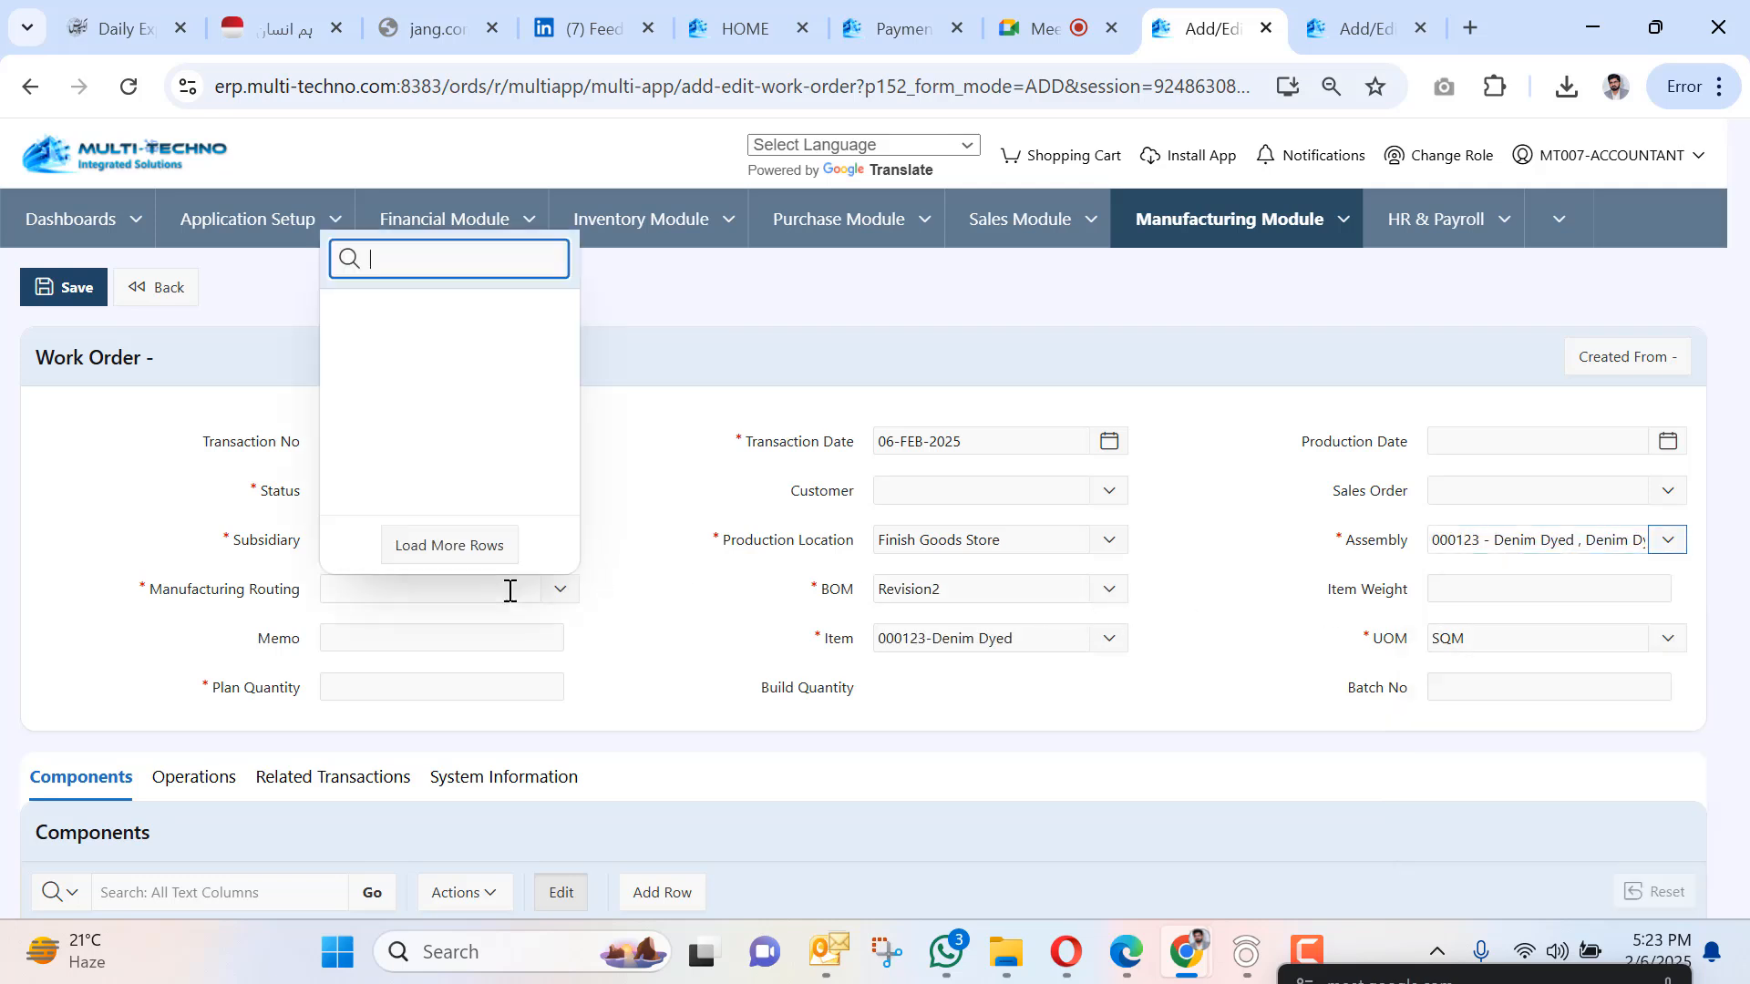
left_click(387, 315)
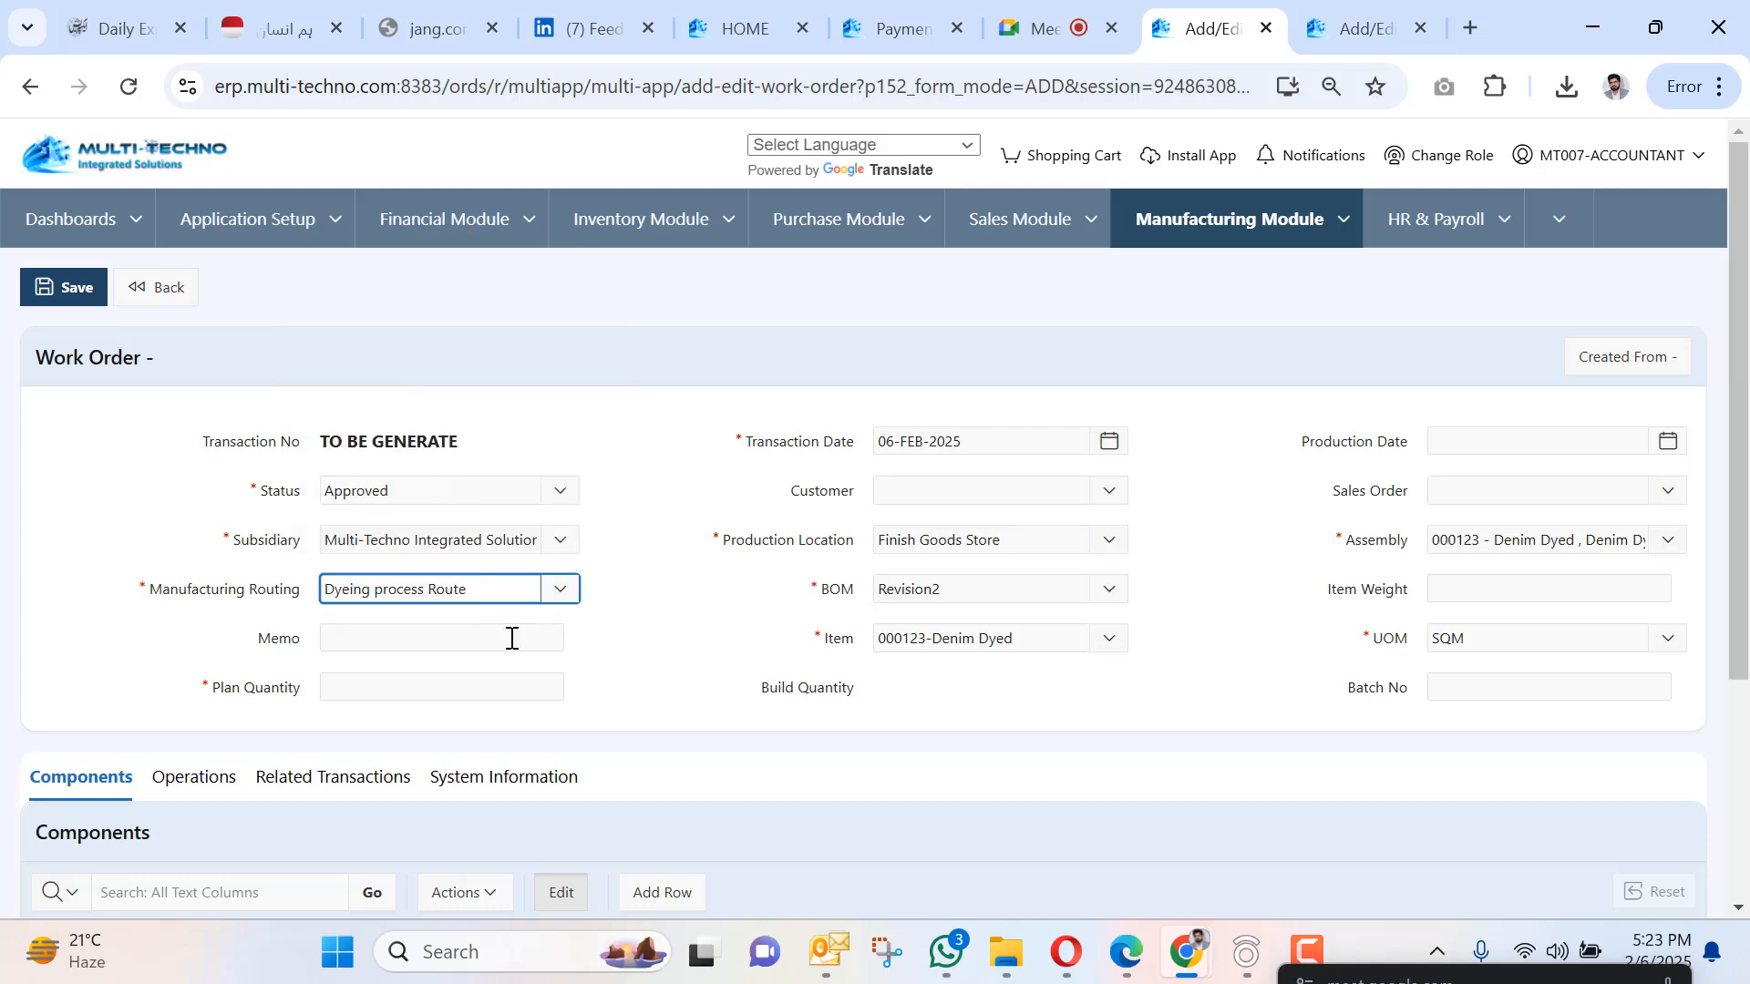
scroll(449, 406, "down", 3)
left_click(466, 425)
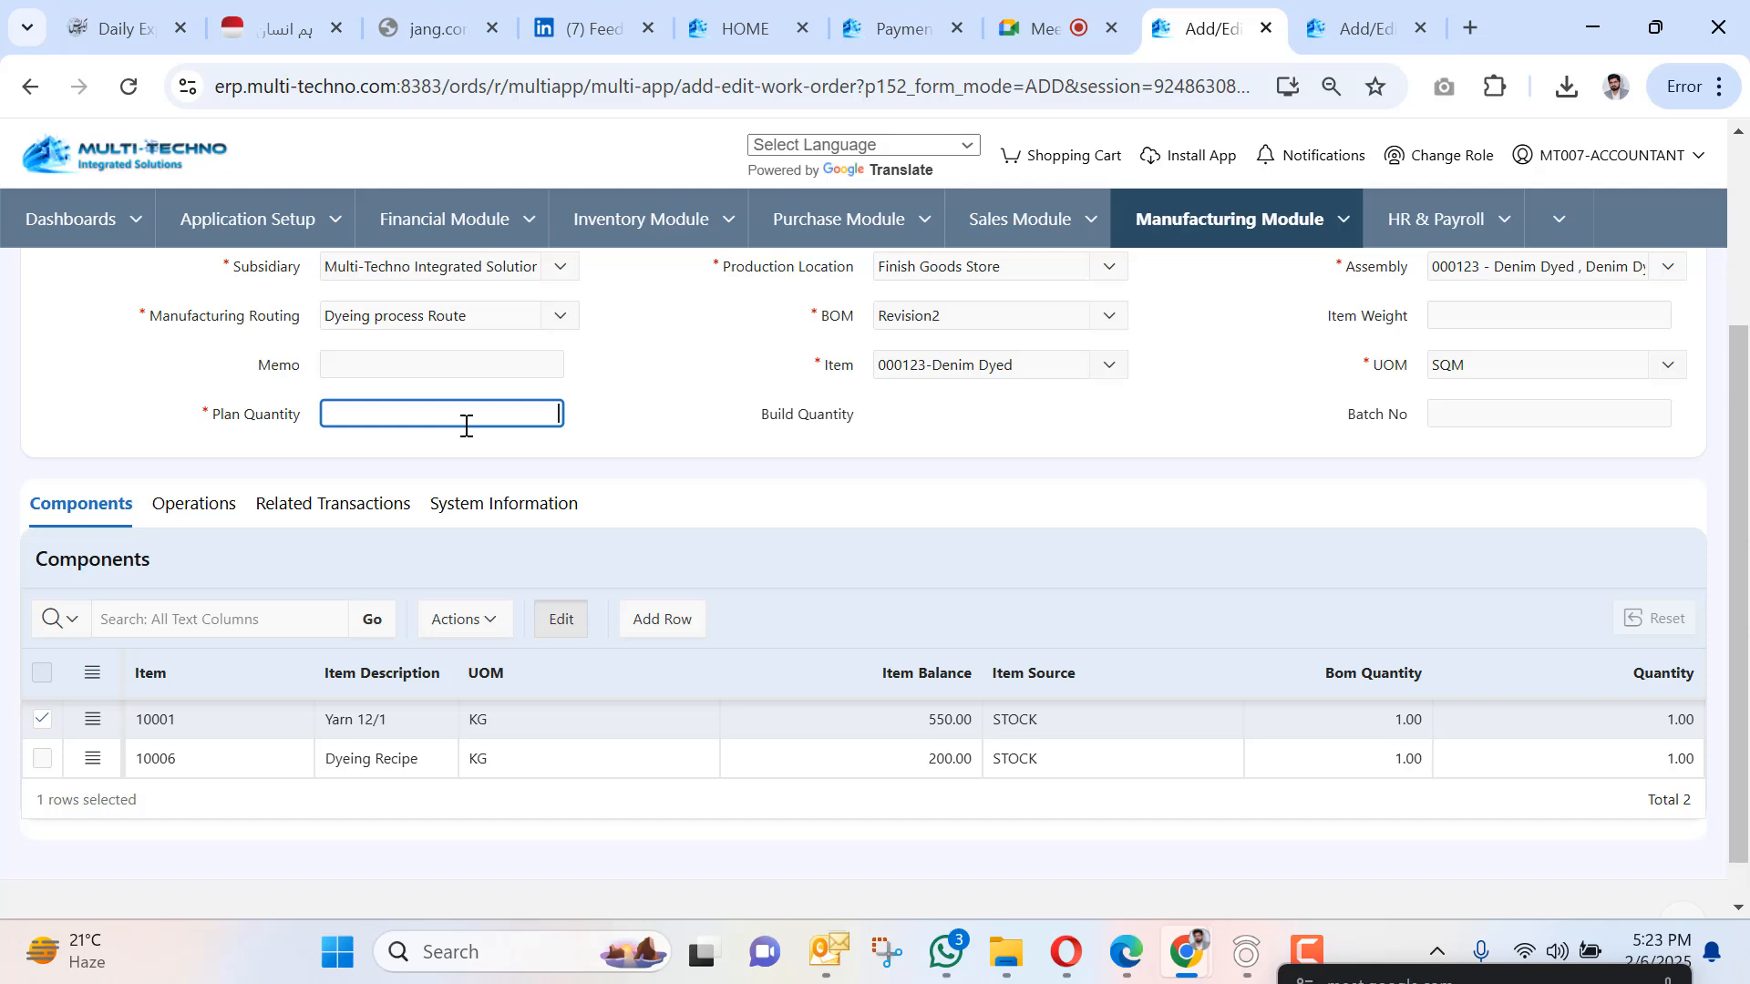
type("100")
left_click(610, 401)
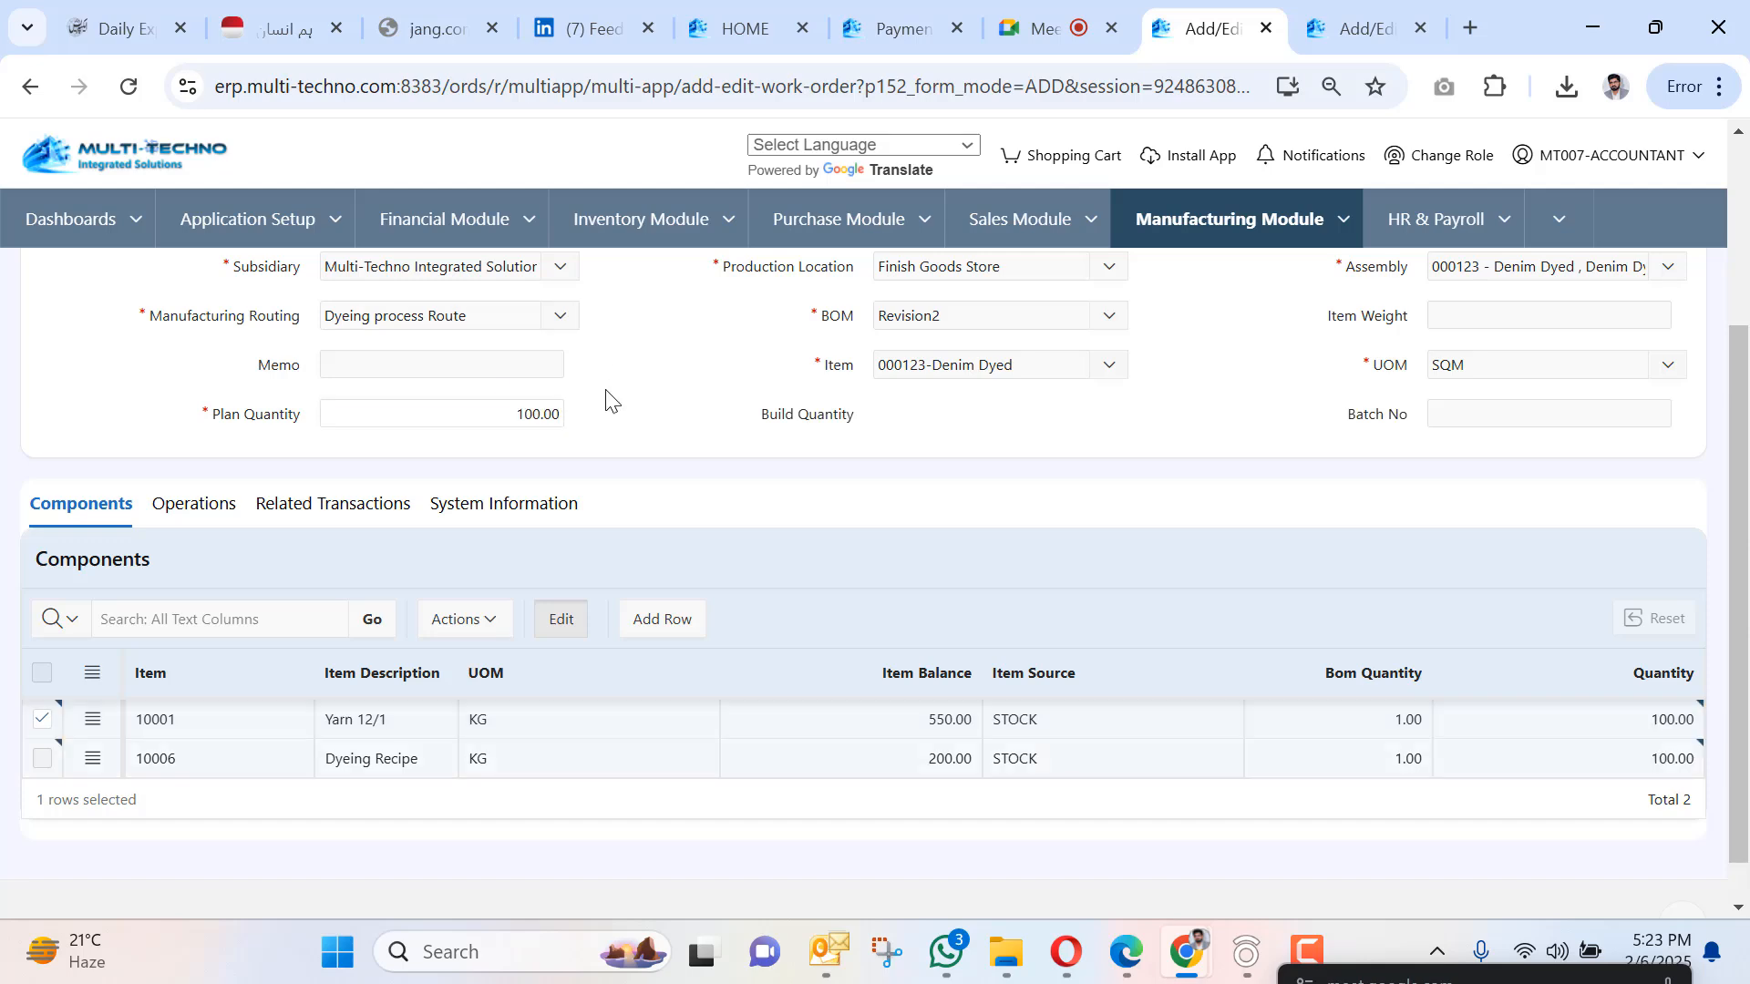
scroll(607, 439, "up", 3)
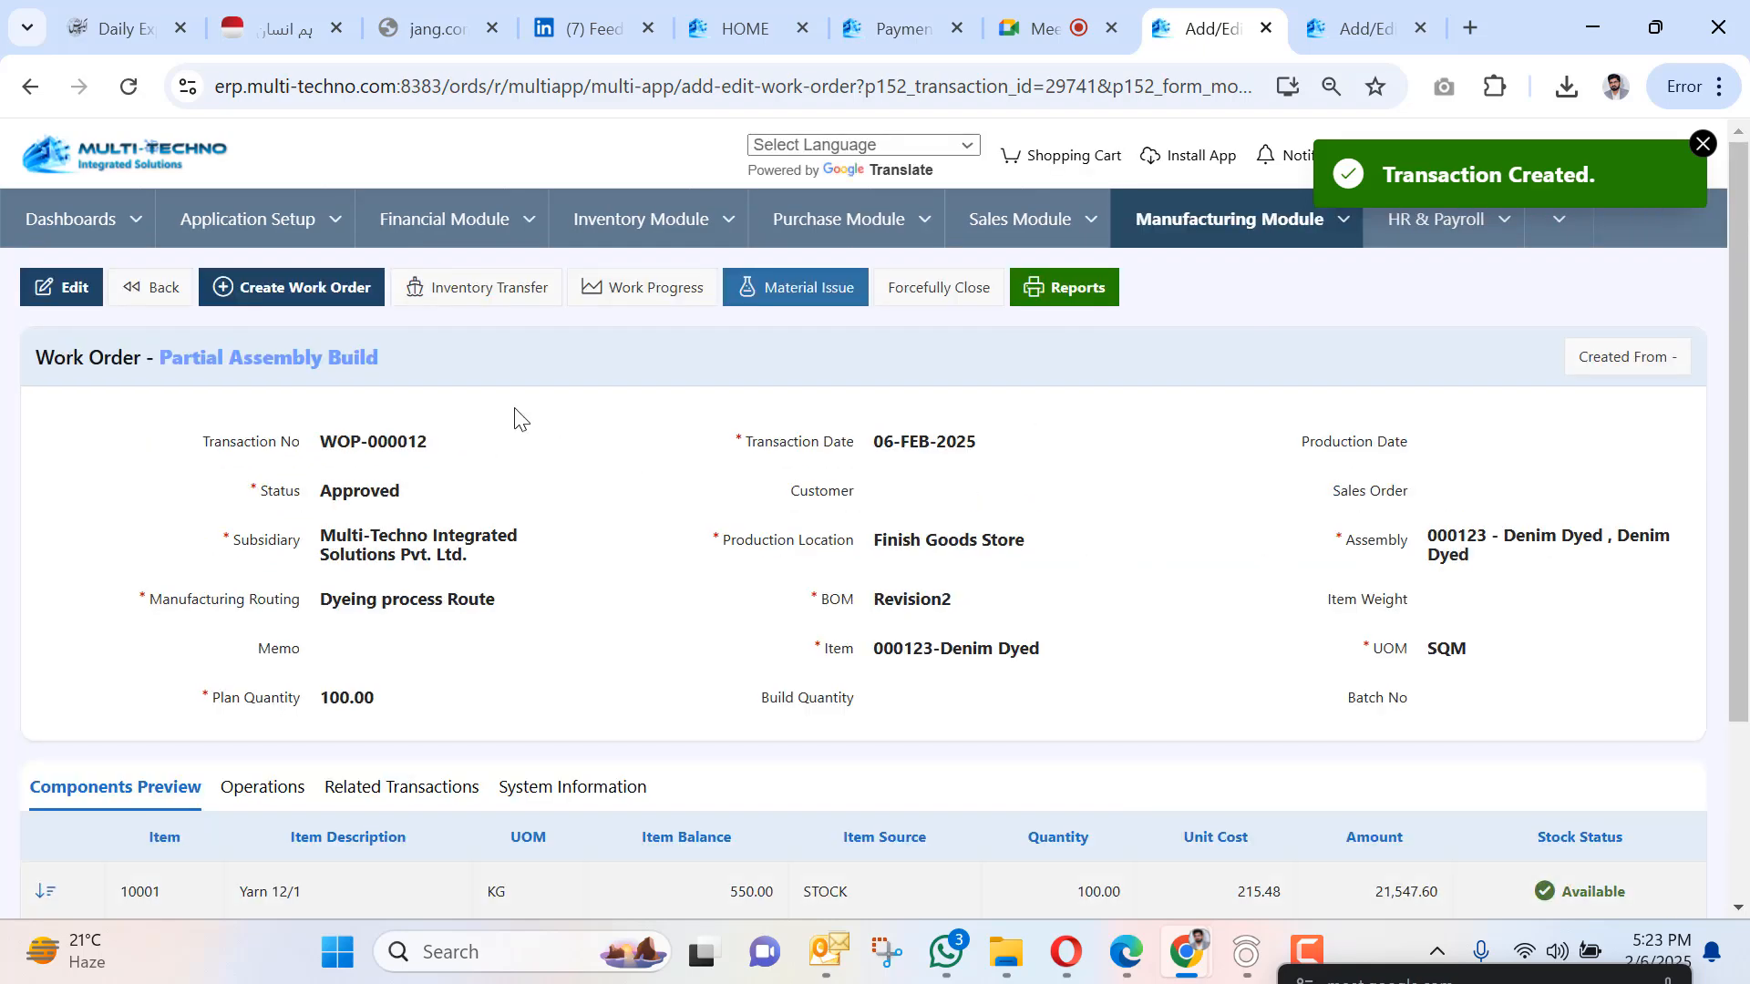
Open and download the WOP-000012 operation report, scroll its four operations, then close it.
left_click(1080, 290)
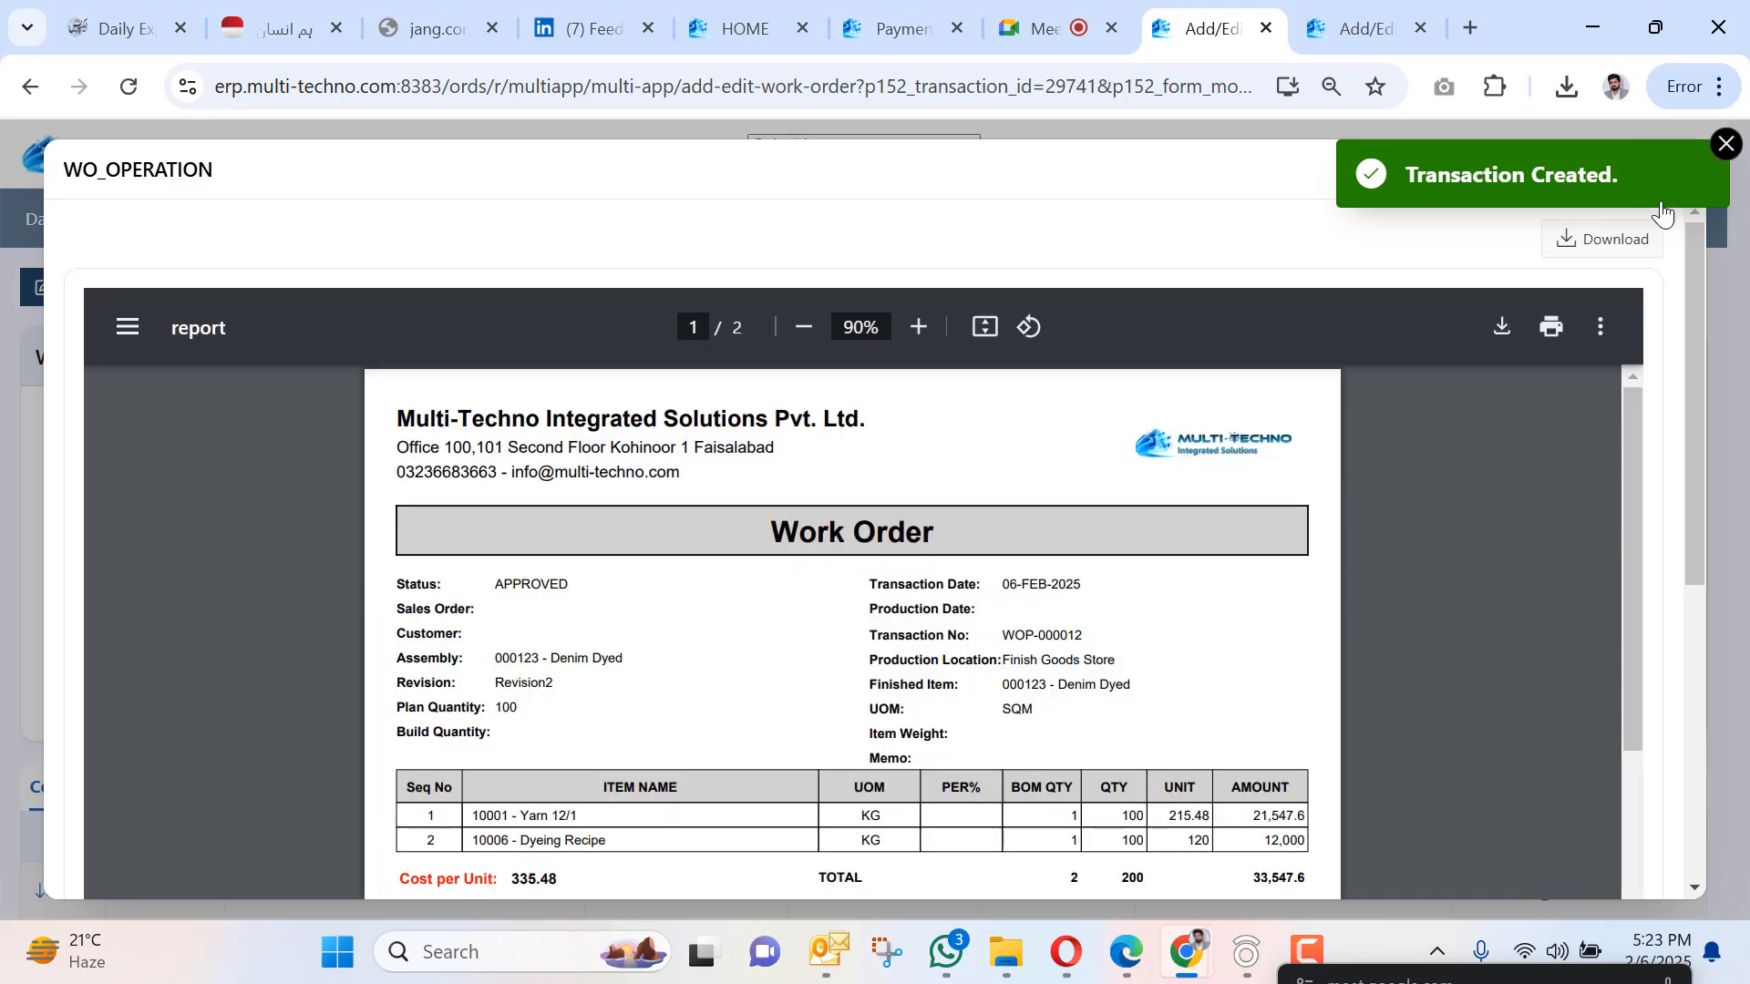
left_click(1615, 242)
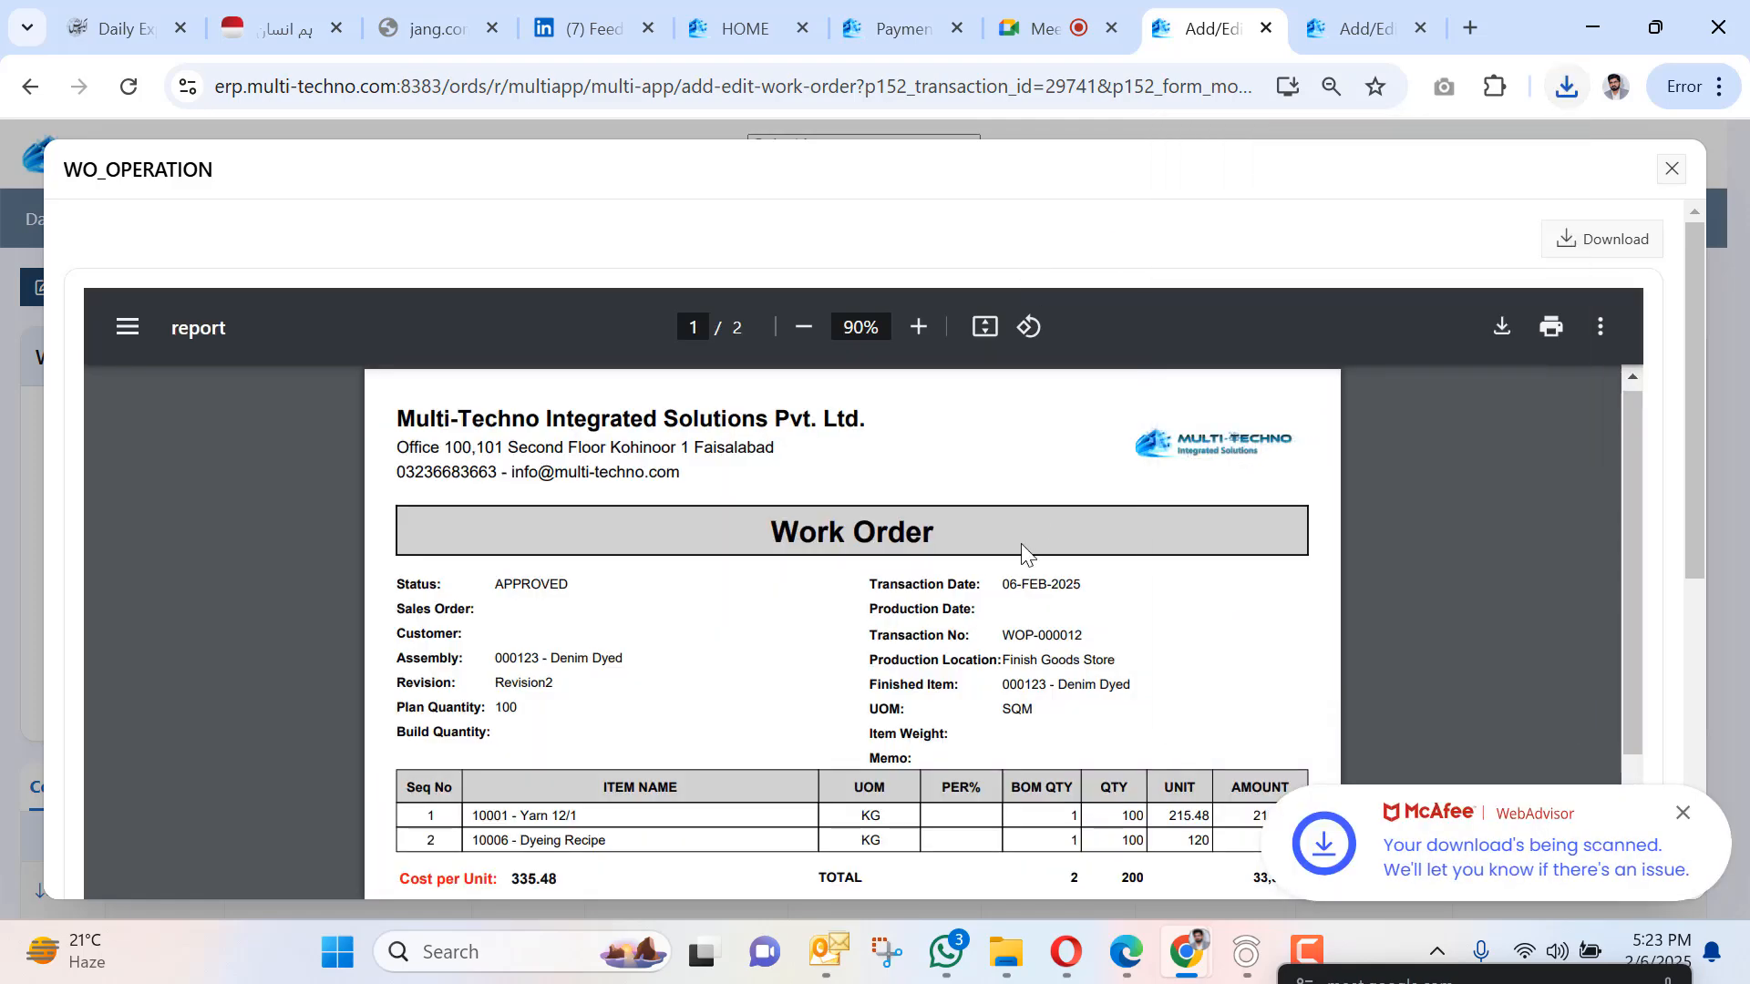
scroll(1003, 529, "down", 3)
scroll(571, 583, "down", 2)
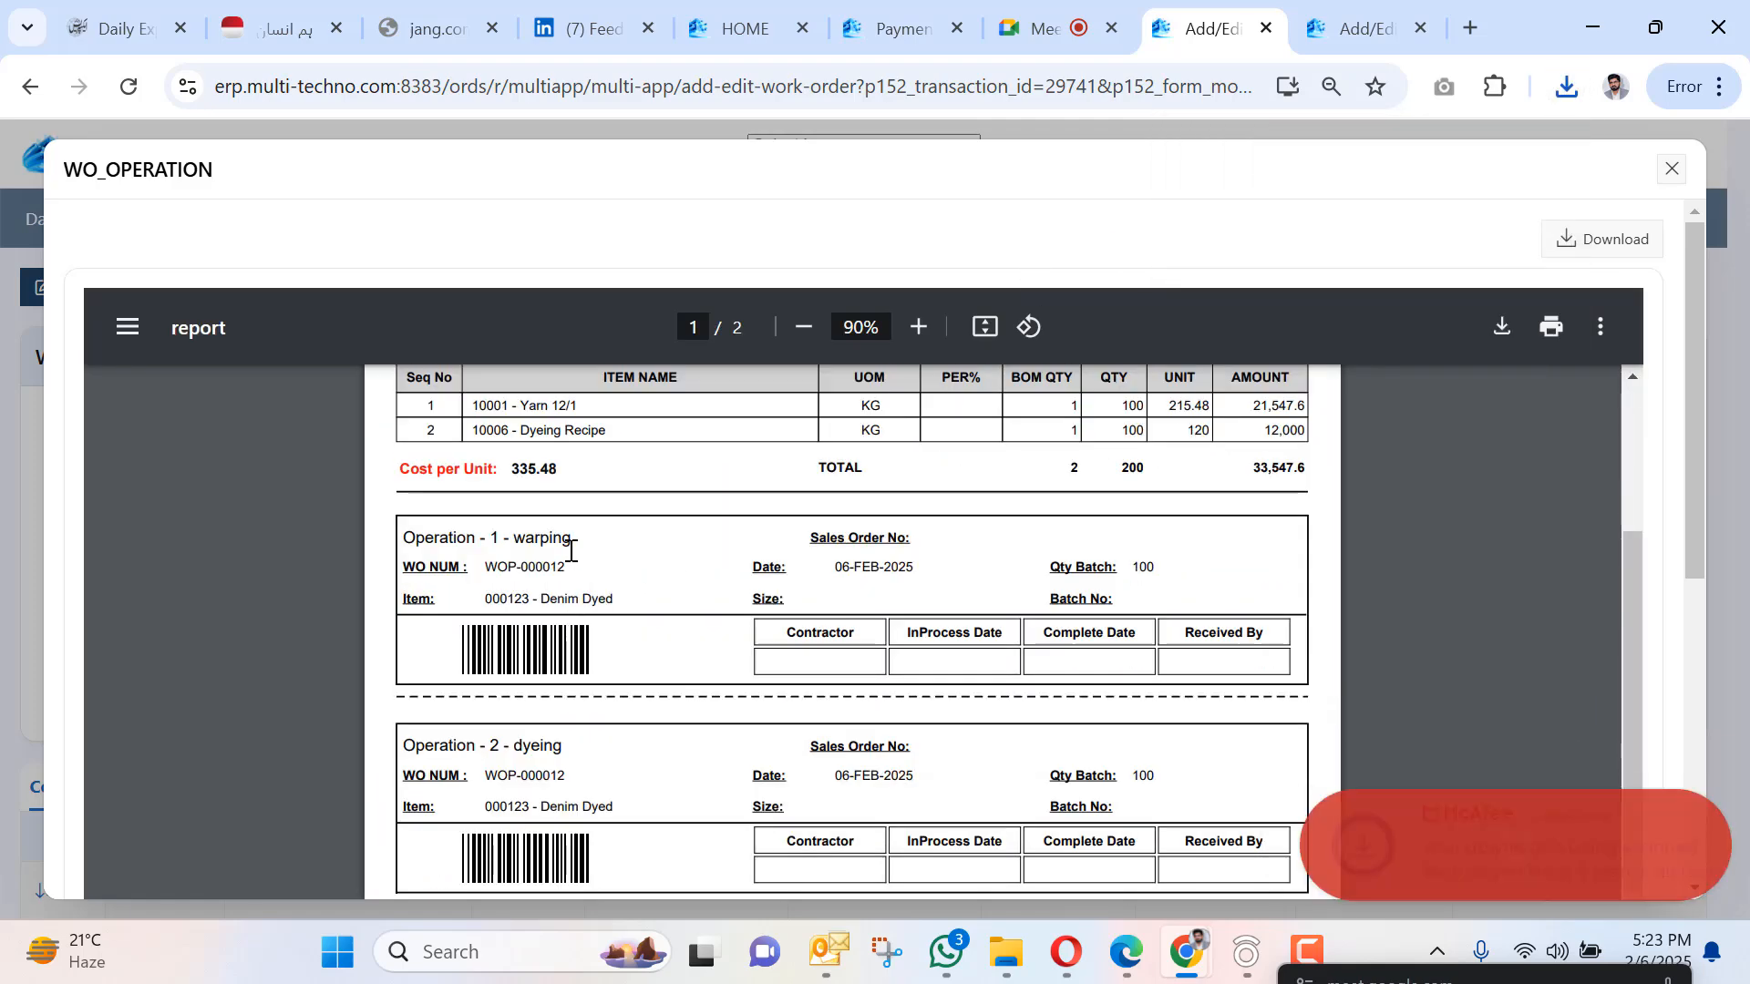
scroll(566, 580, "down", 4)
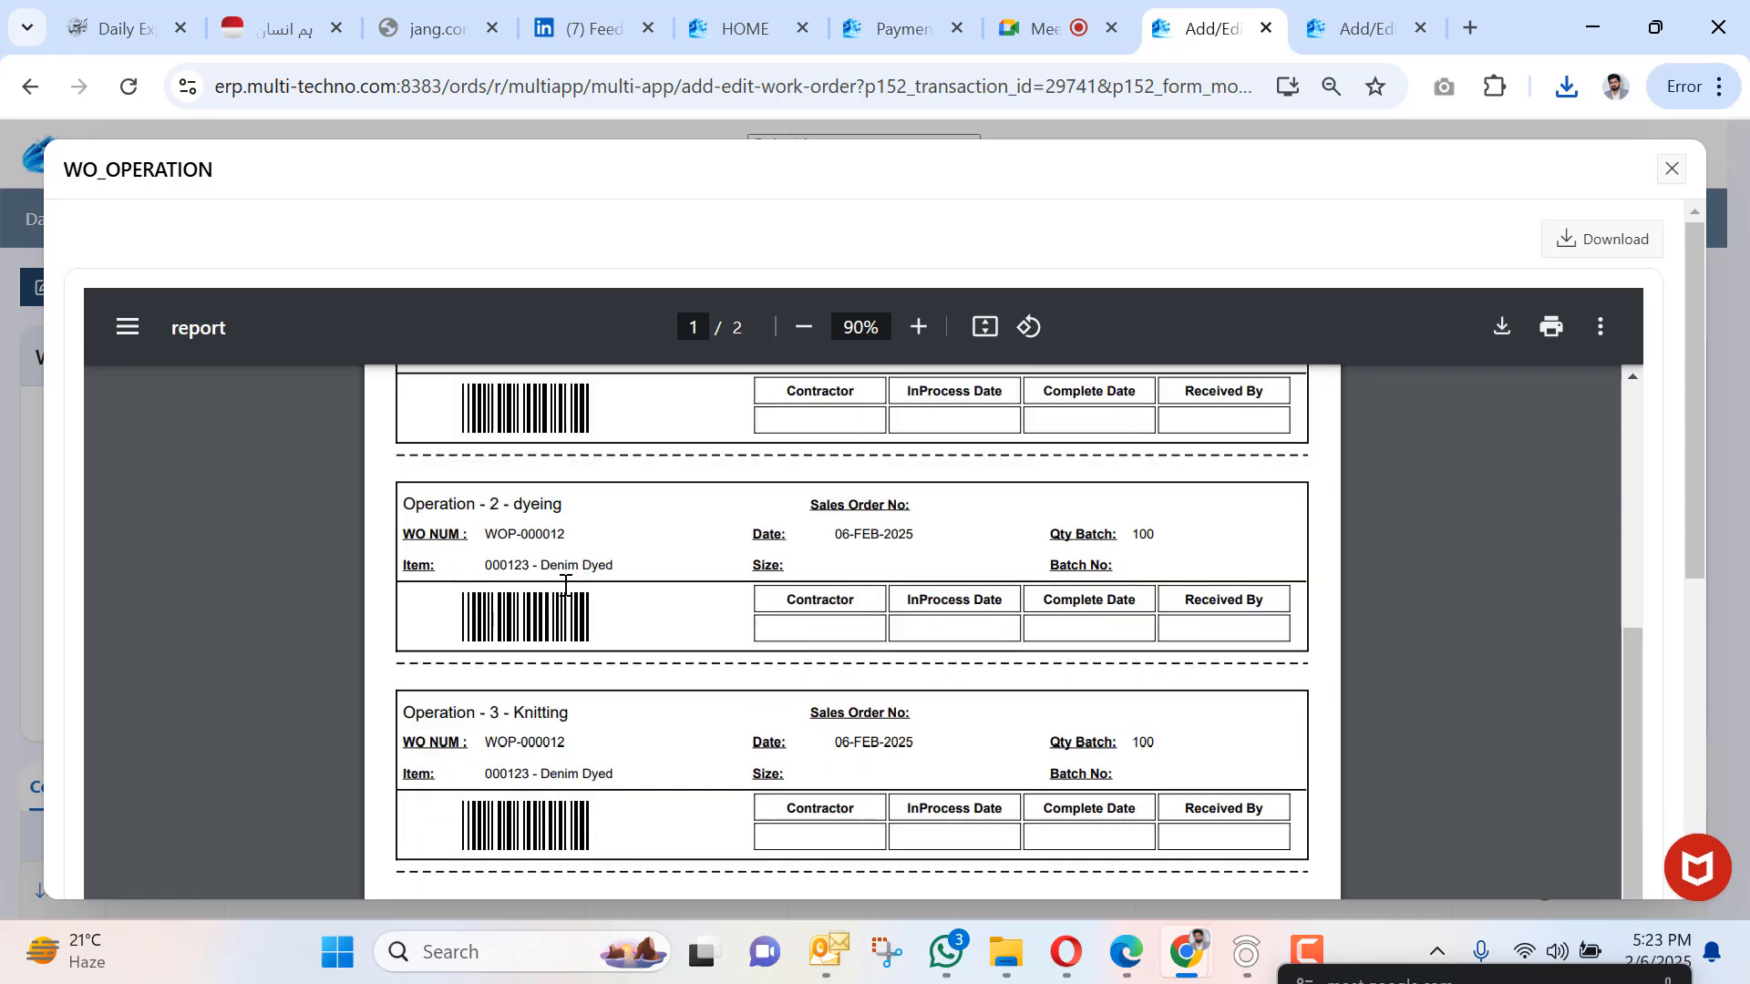
scroll(583, 679, "down", 7)
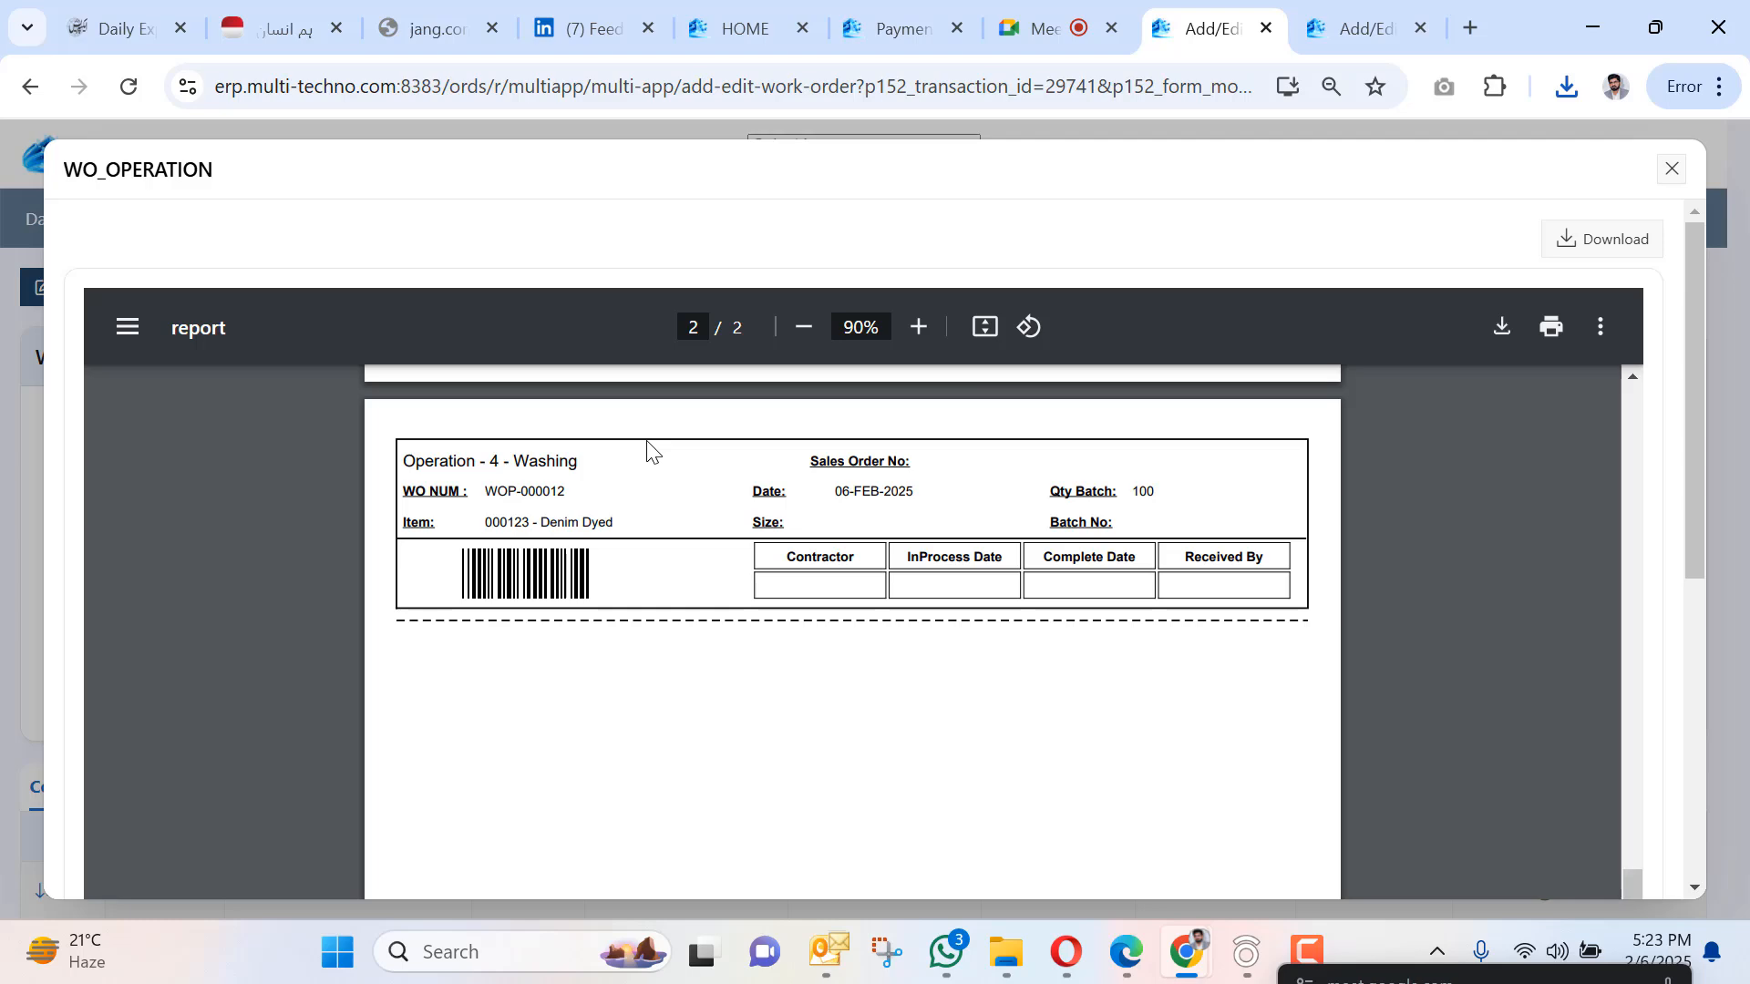
scroll(670, 488, "up", 10)
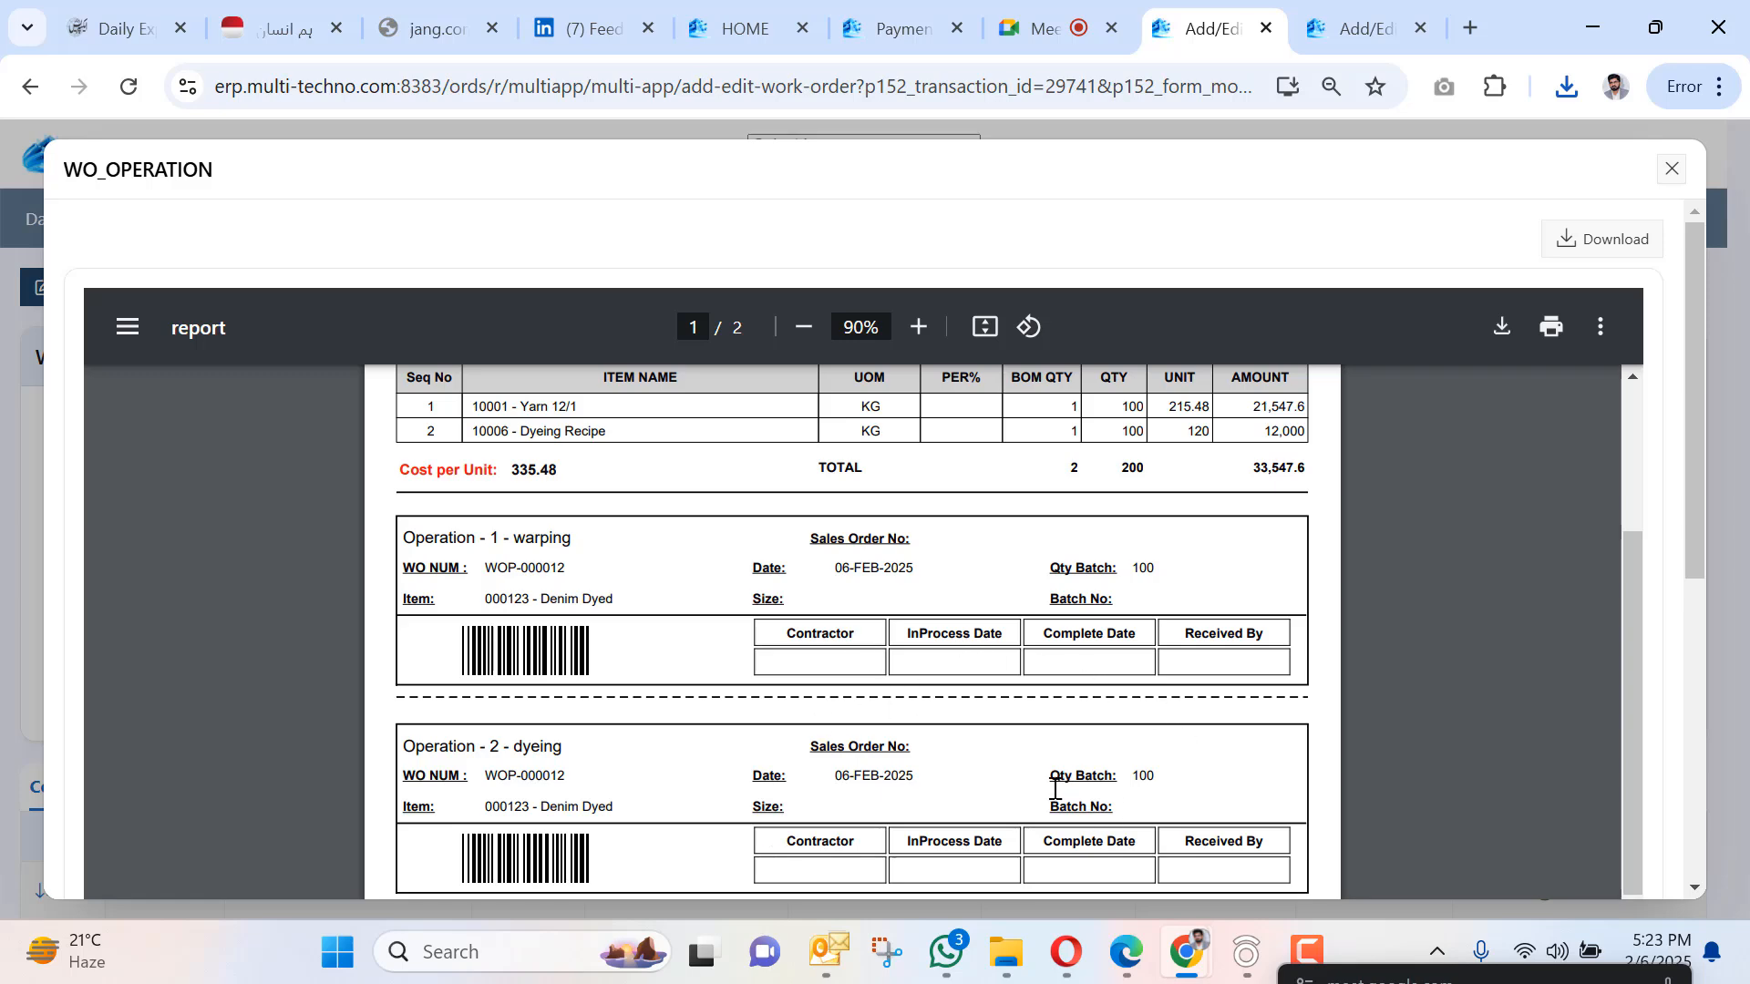
scroll(1039, 756, "down", 3)
scroll(1023, 727, "up", 7)
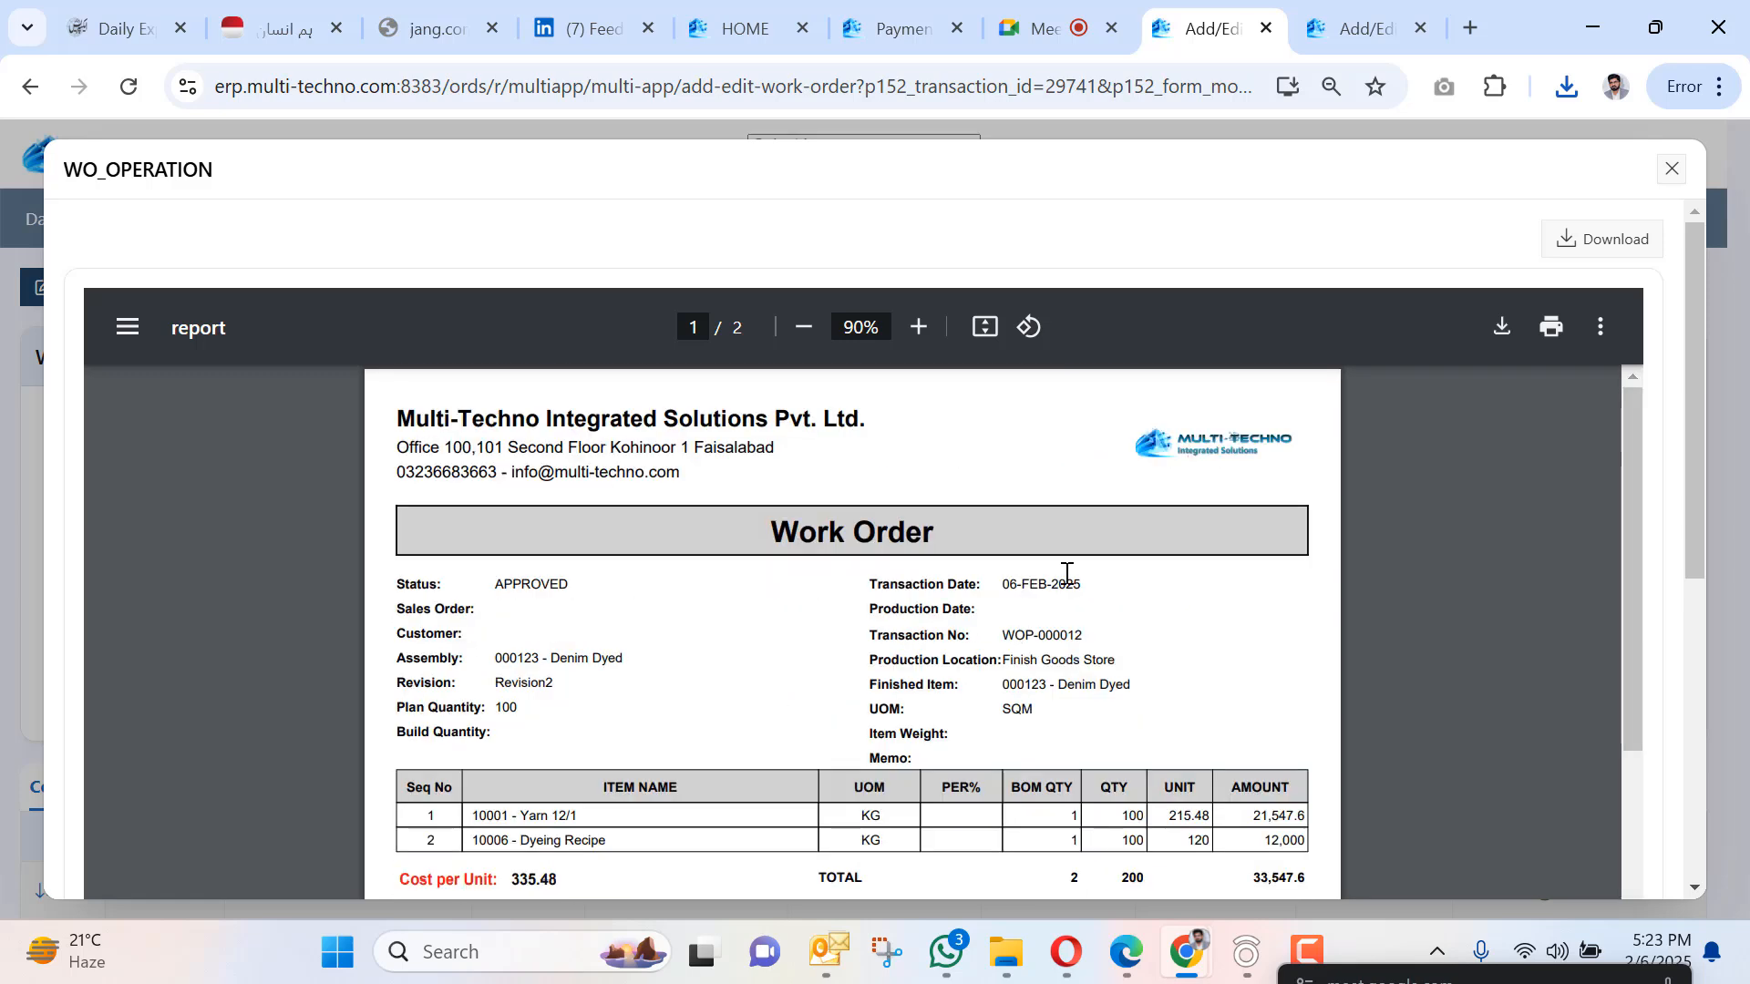
scroll(1136, 468, "down", 5)
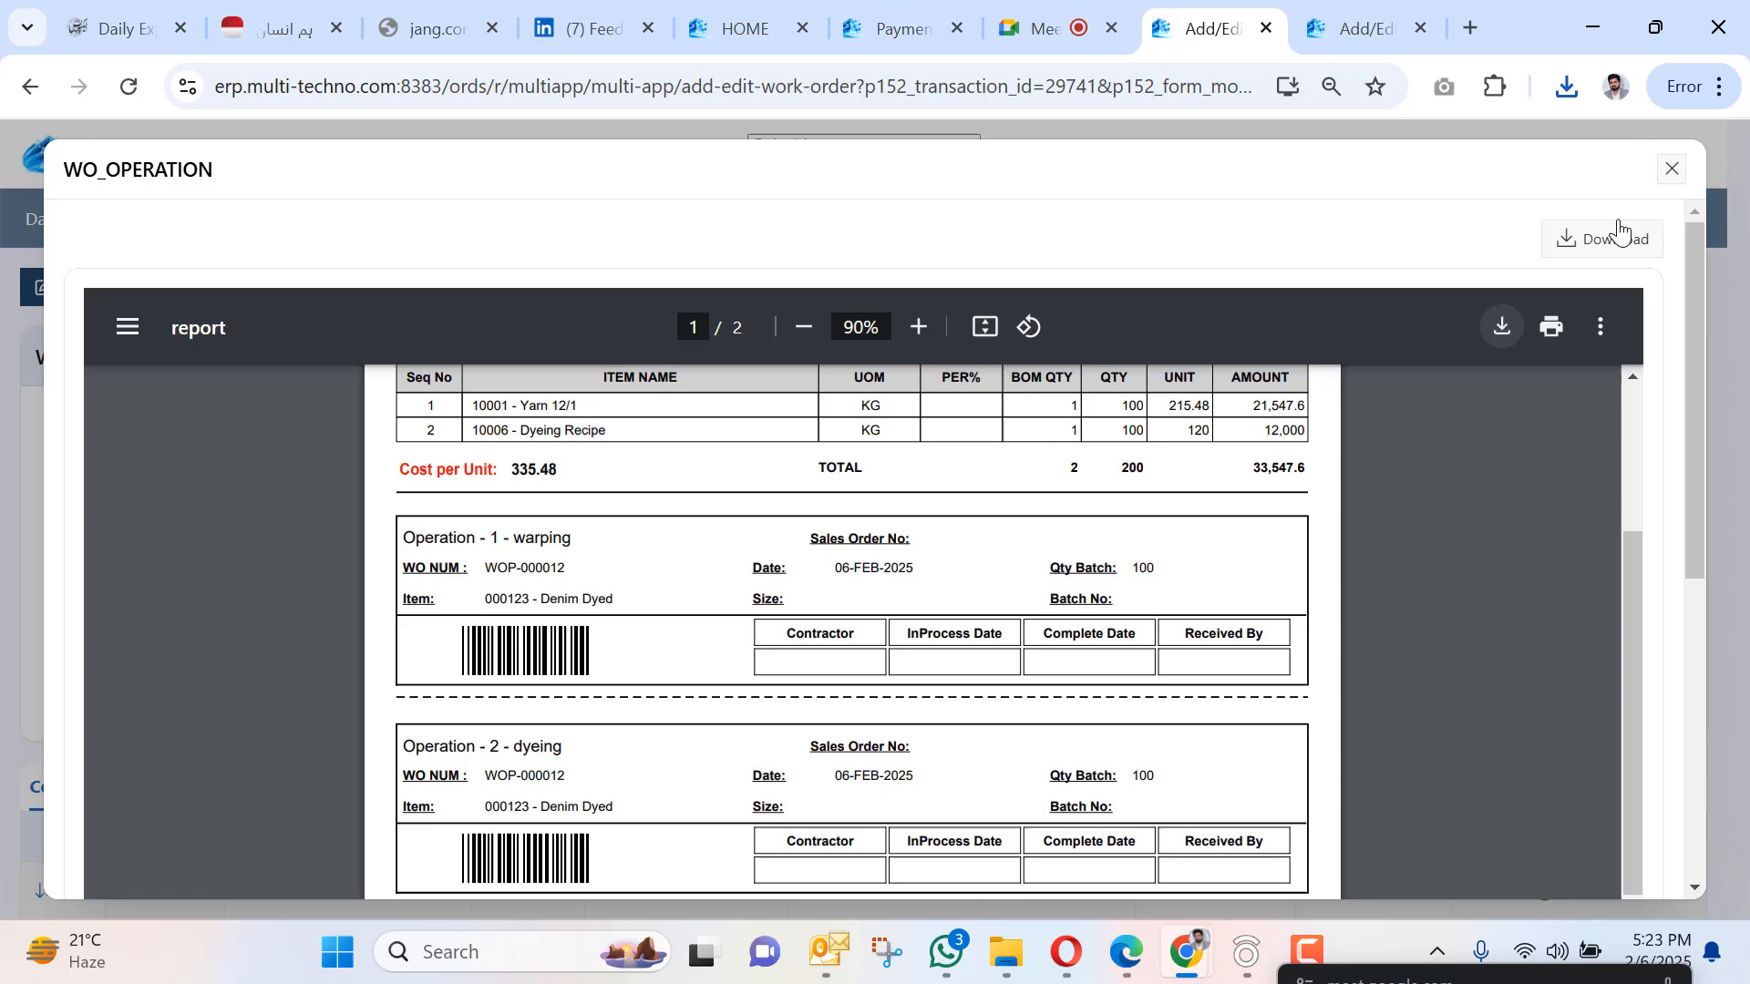
left_click(1674, 171)
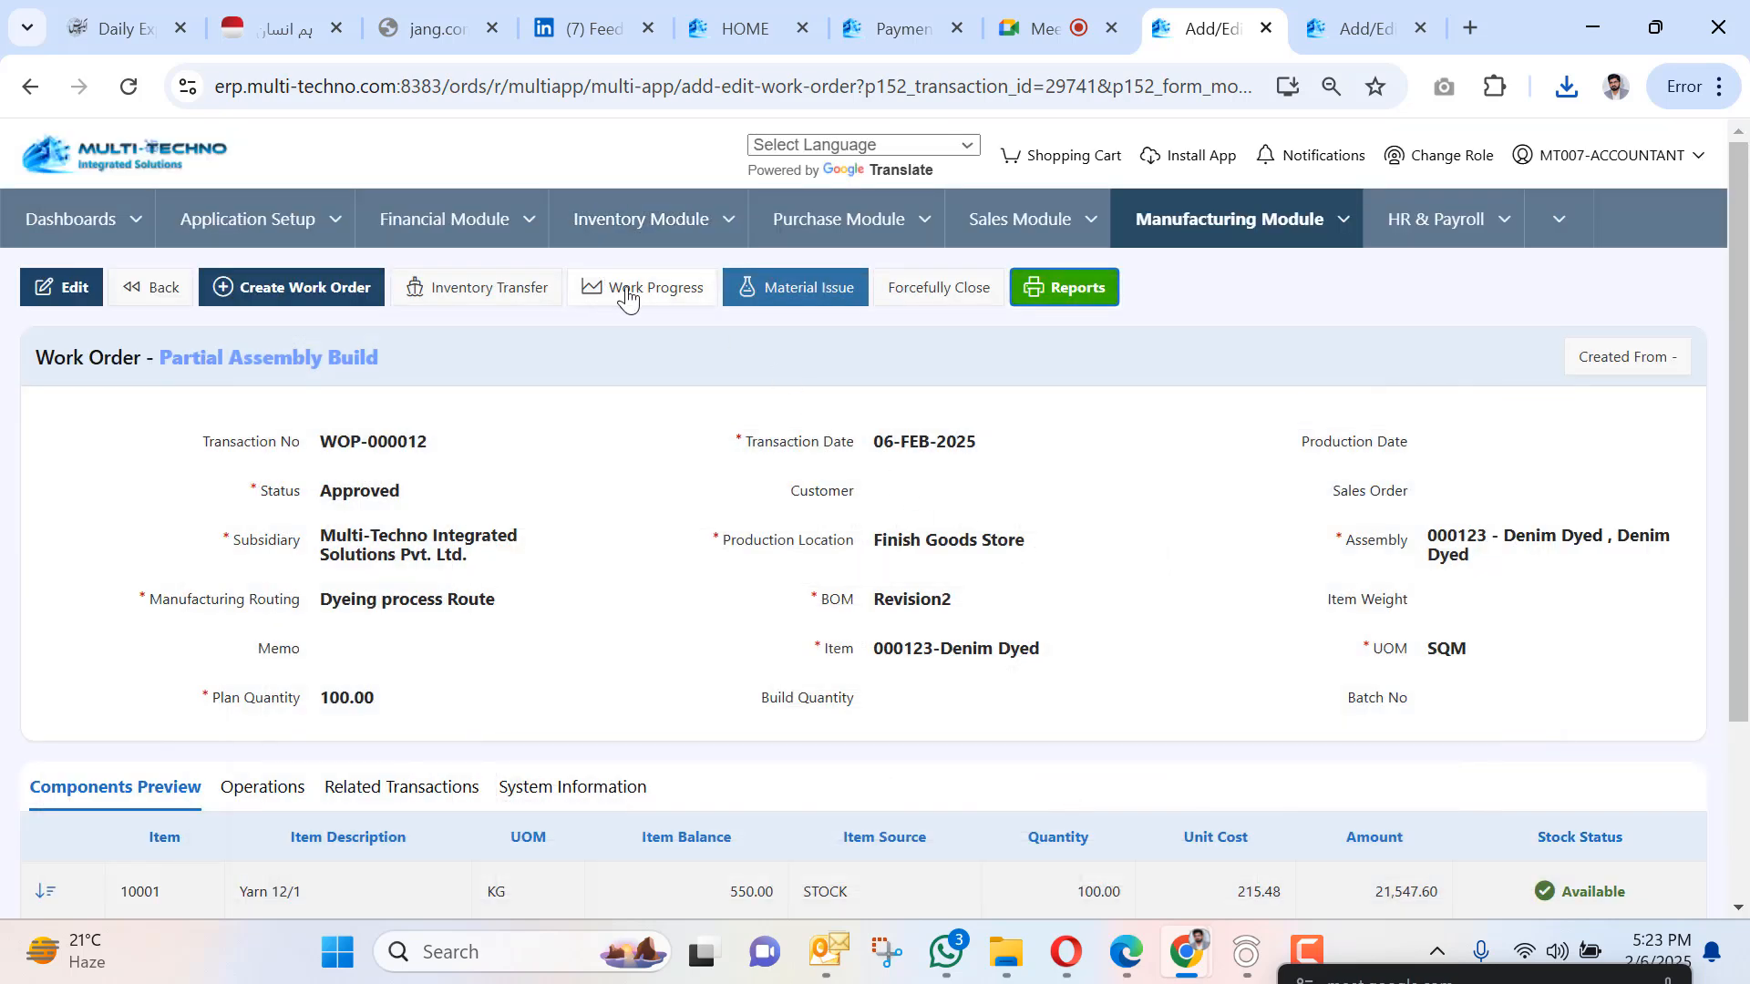
Open Work Progress for WOP-000012 with the warping operation and General Shift.
left_click(603, 291)
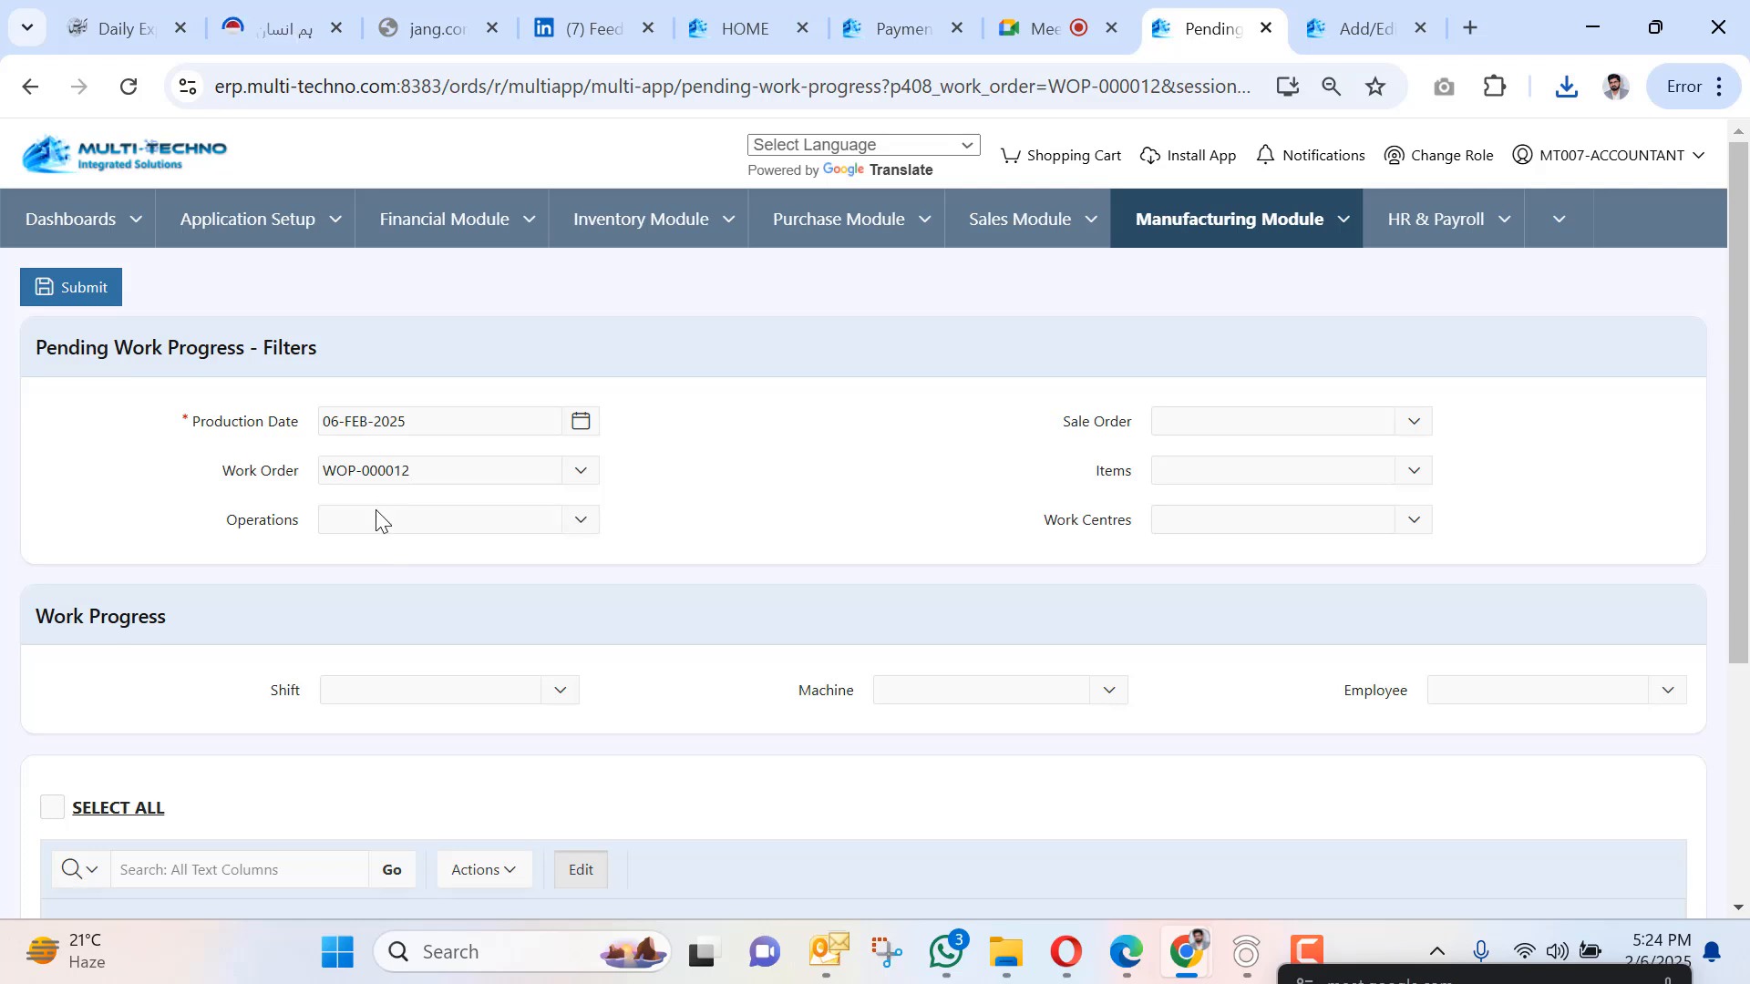
left_click(374, 513)
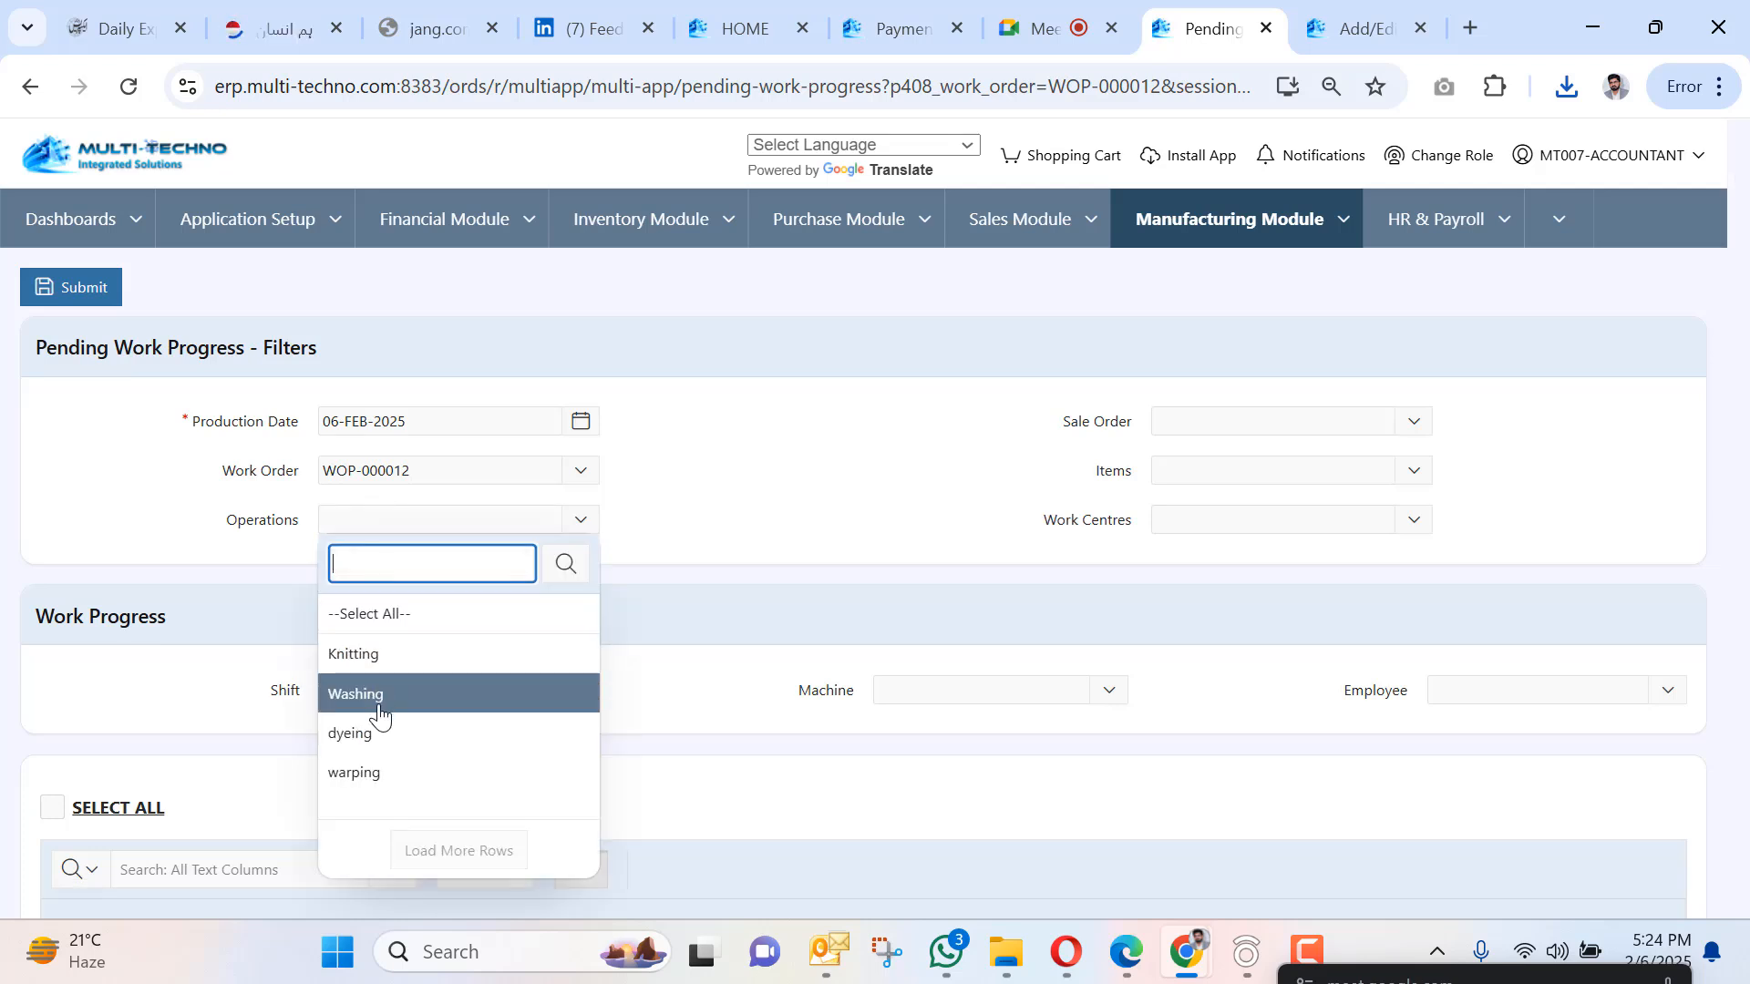
left_click(379, 789)
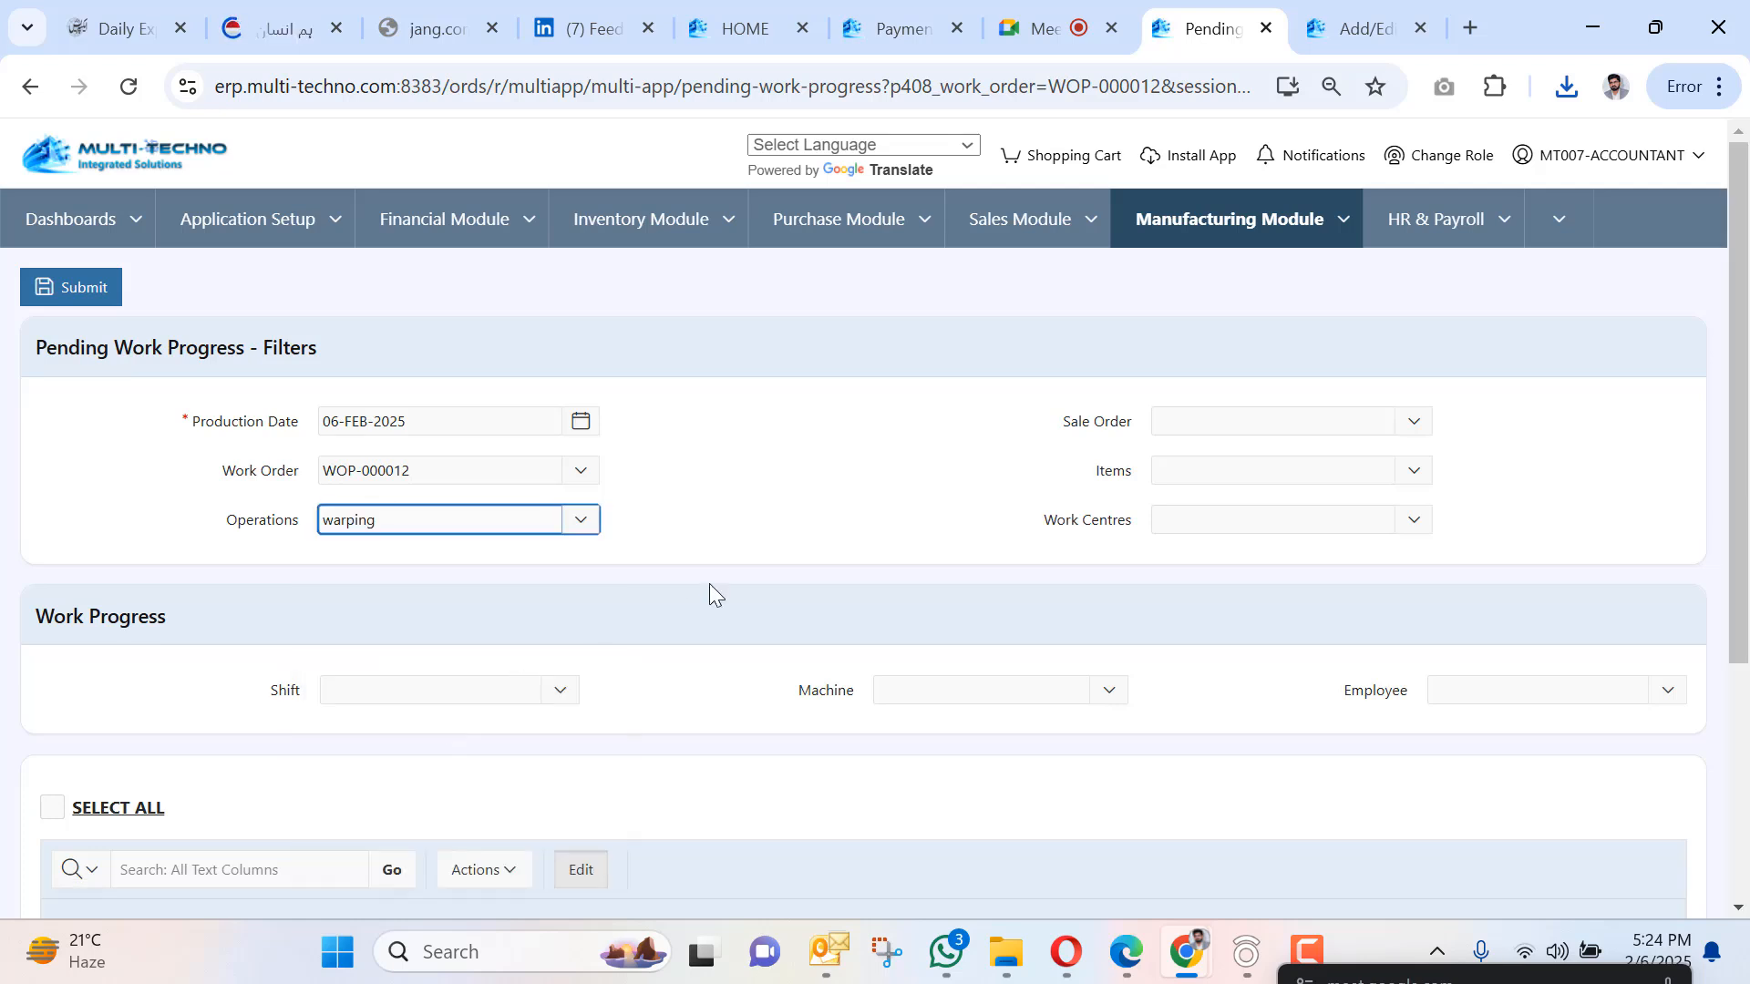
scroll(802, 556, "down", 2)
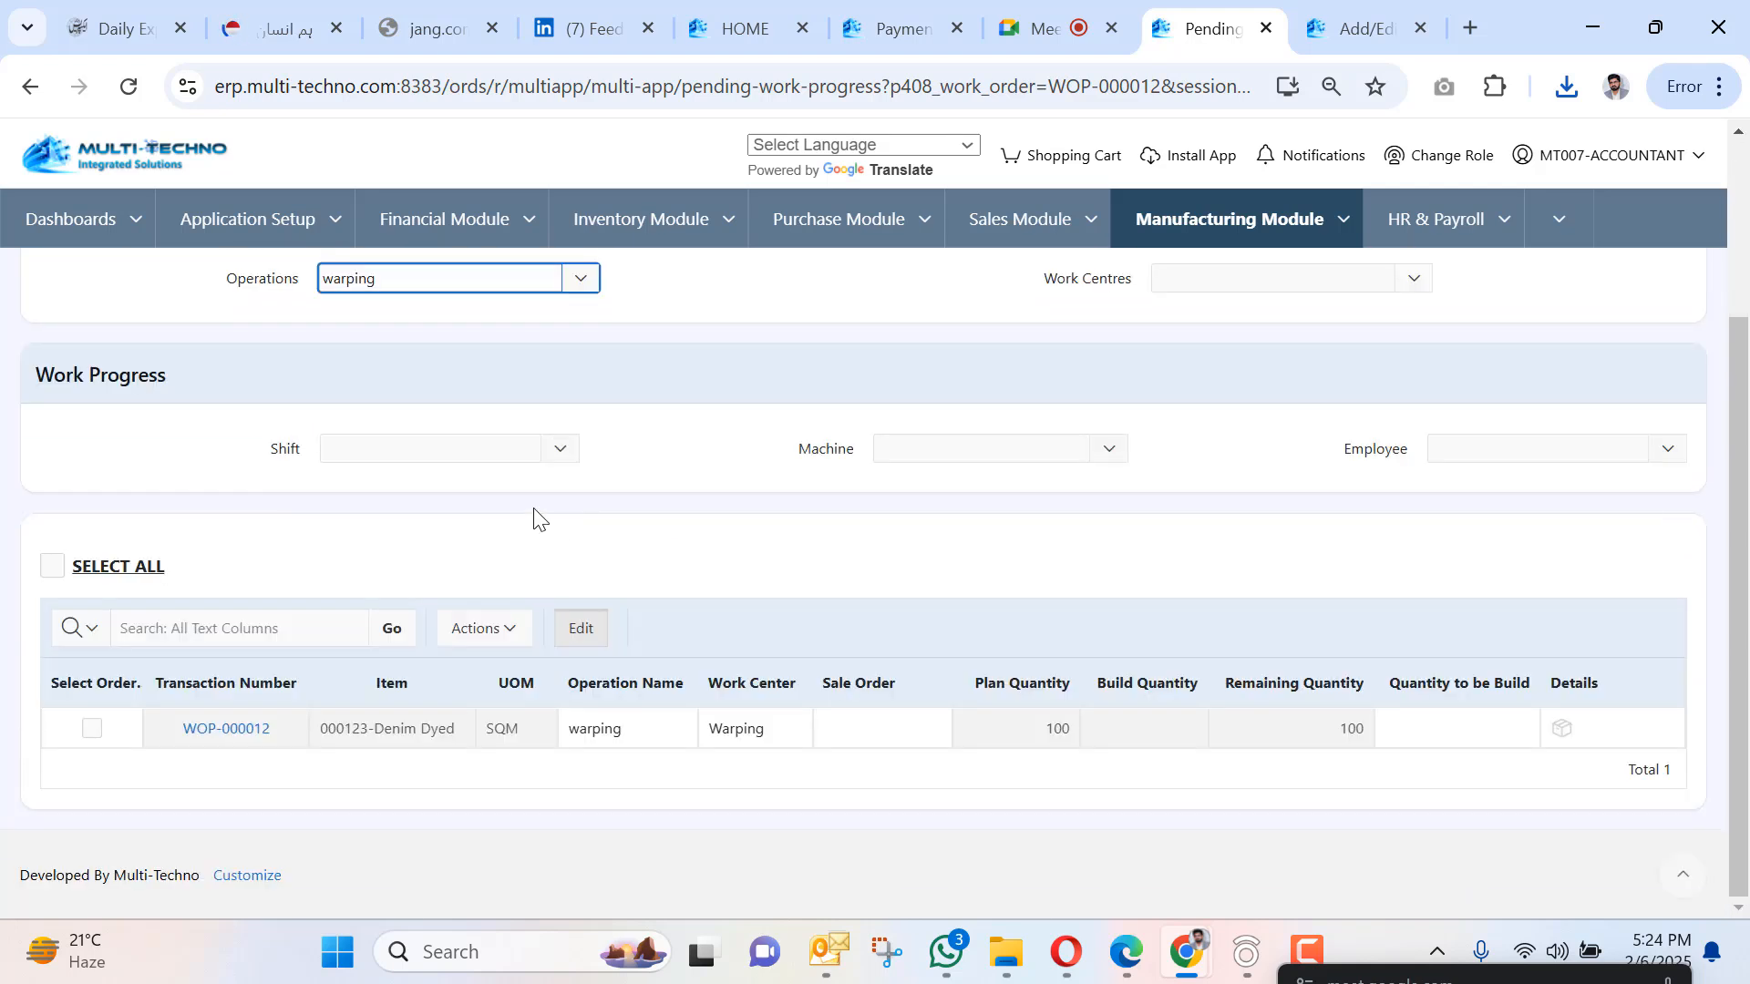
left_click(416, 447)
left_click(408, 618)
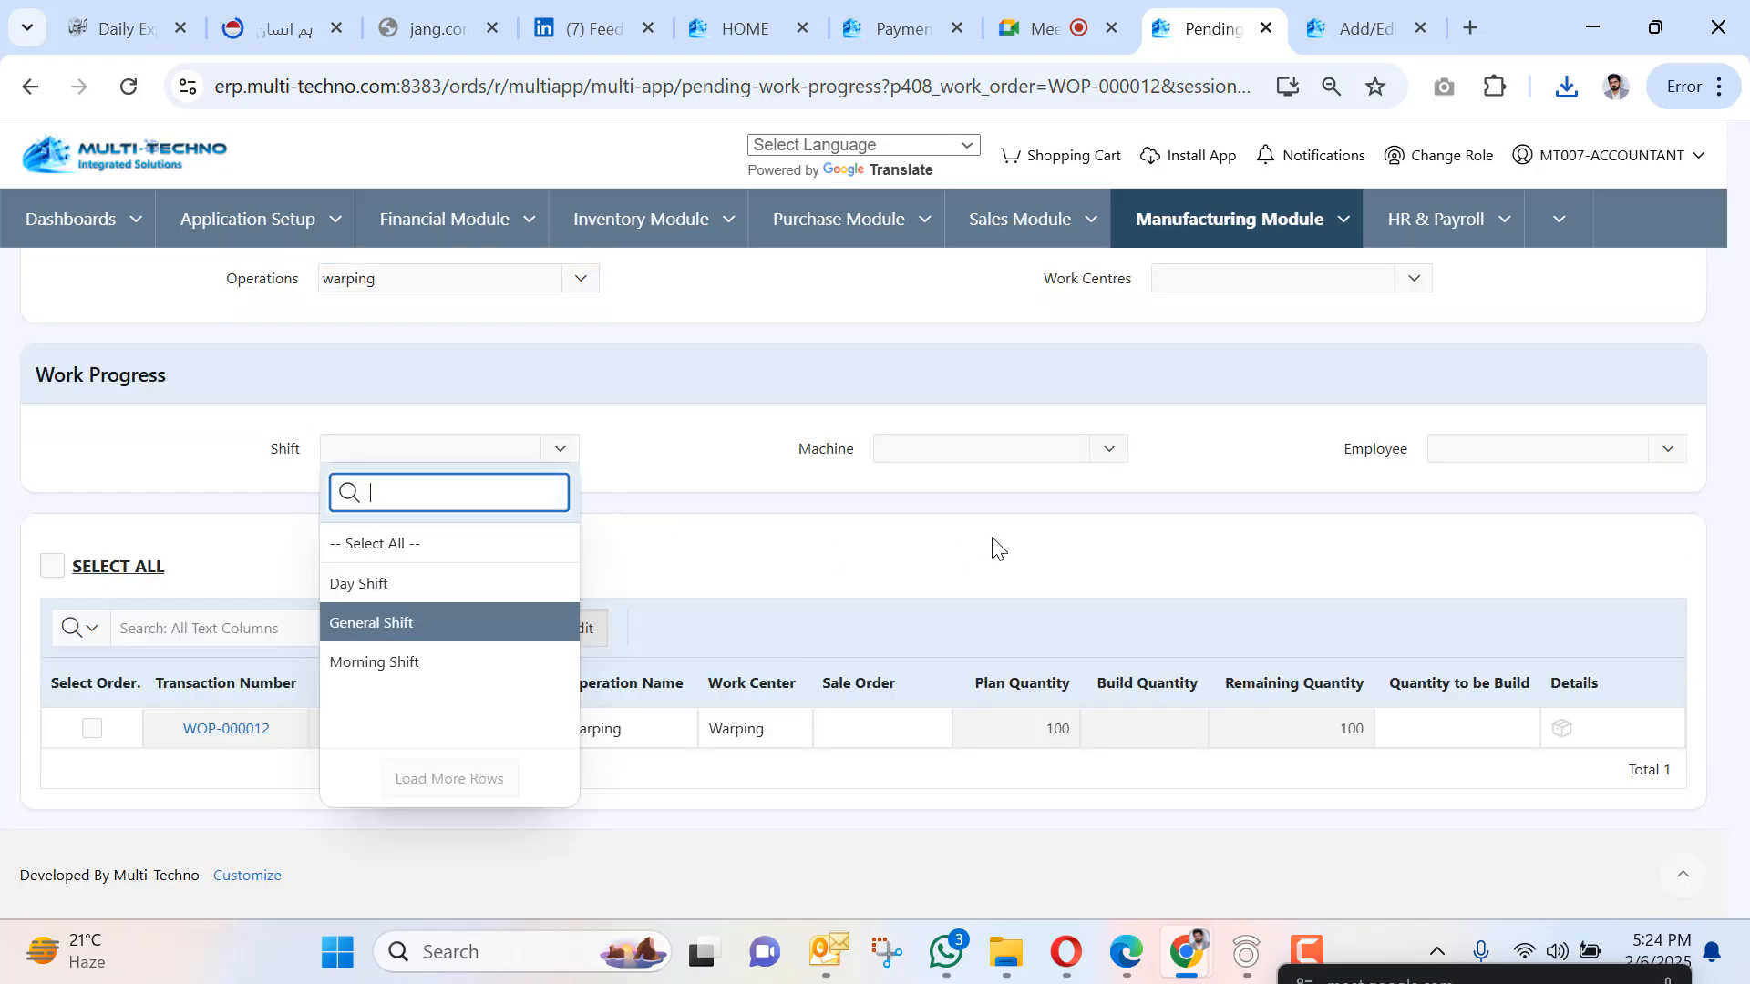
Set machine 2, pick the employee, enter quantity 100 and submit.
left_click(949, 440)
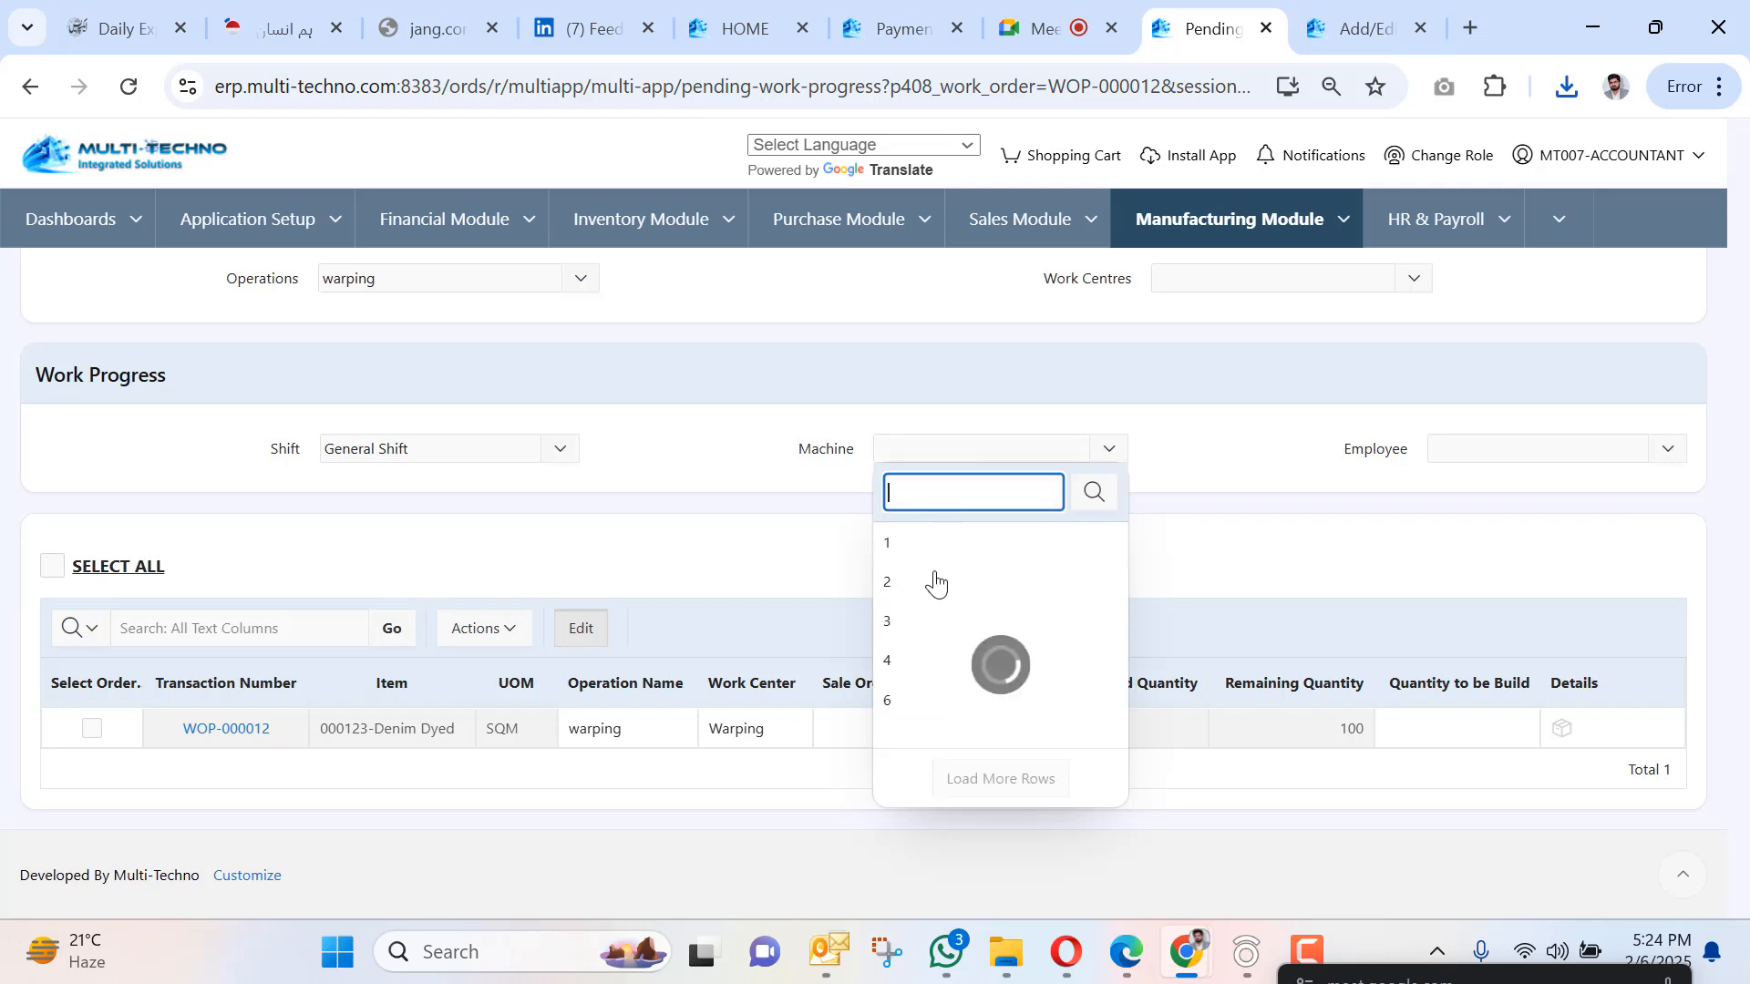
left_click(1465, 444)
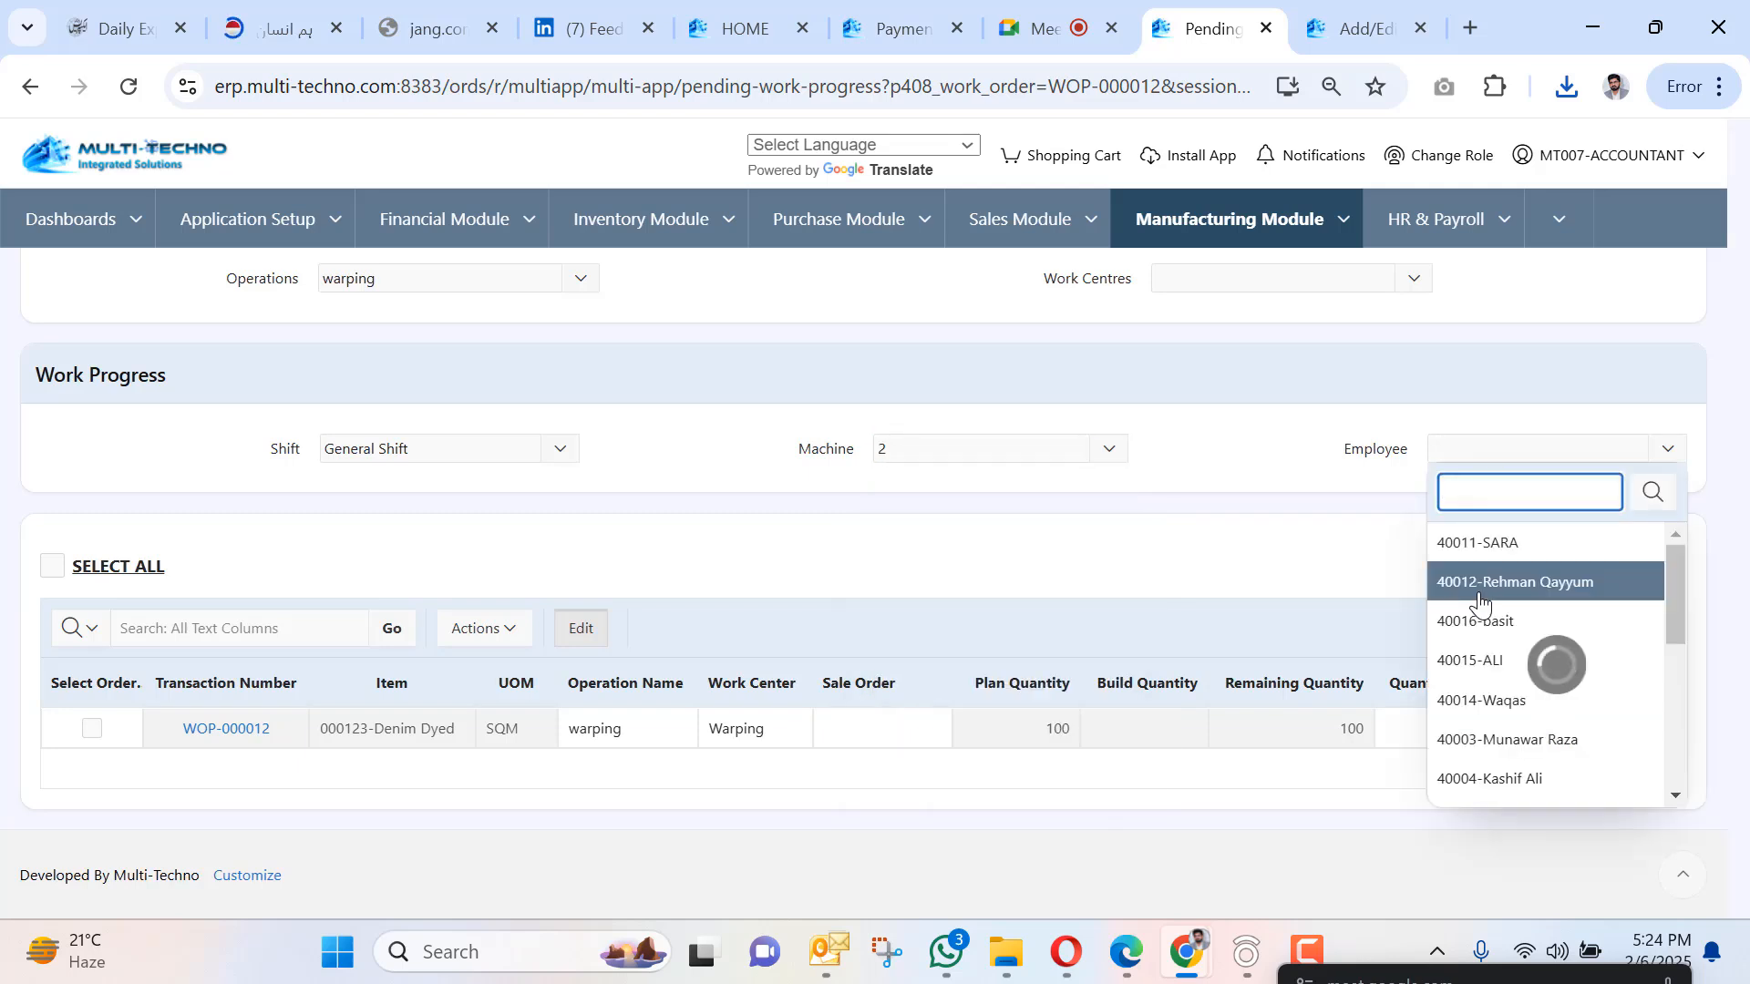
left_click(1479, 602)
left_click(1420, 720)
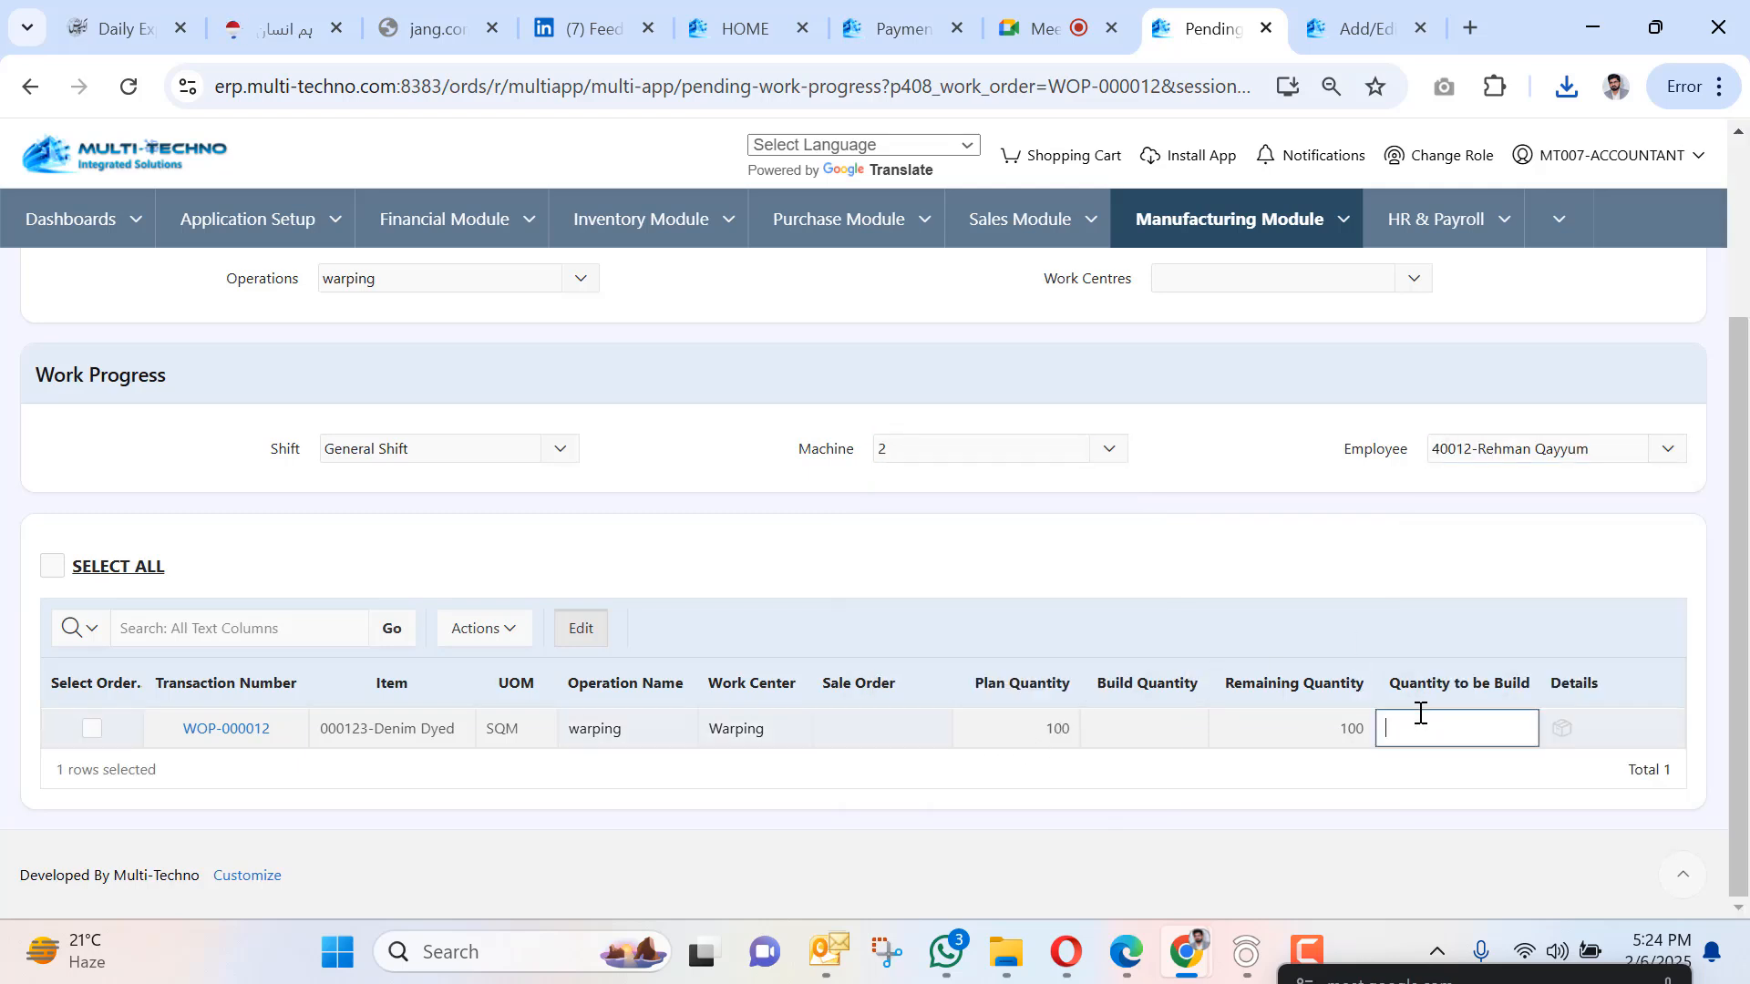
type("100")
scroll(390, 723, "up", 3)
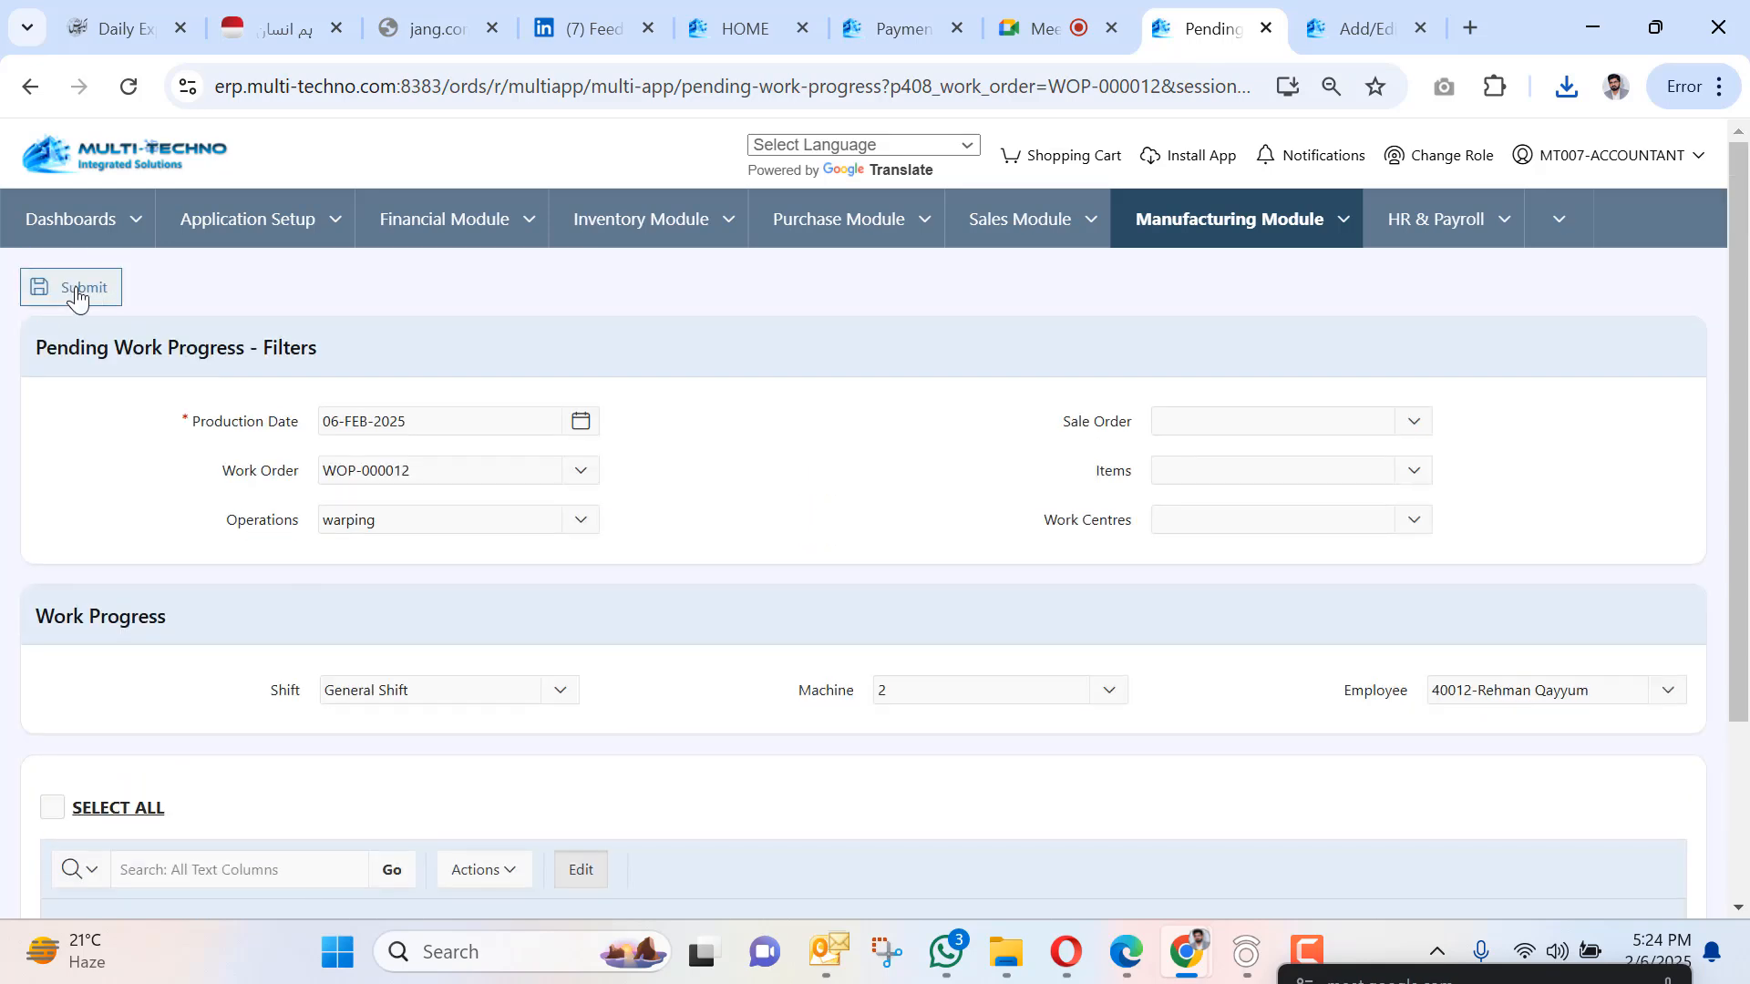
left_click(69, 289)
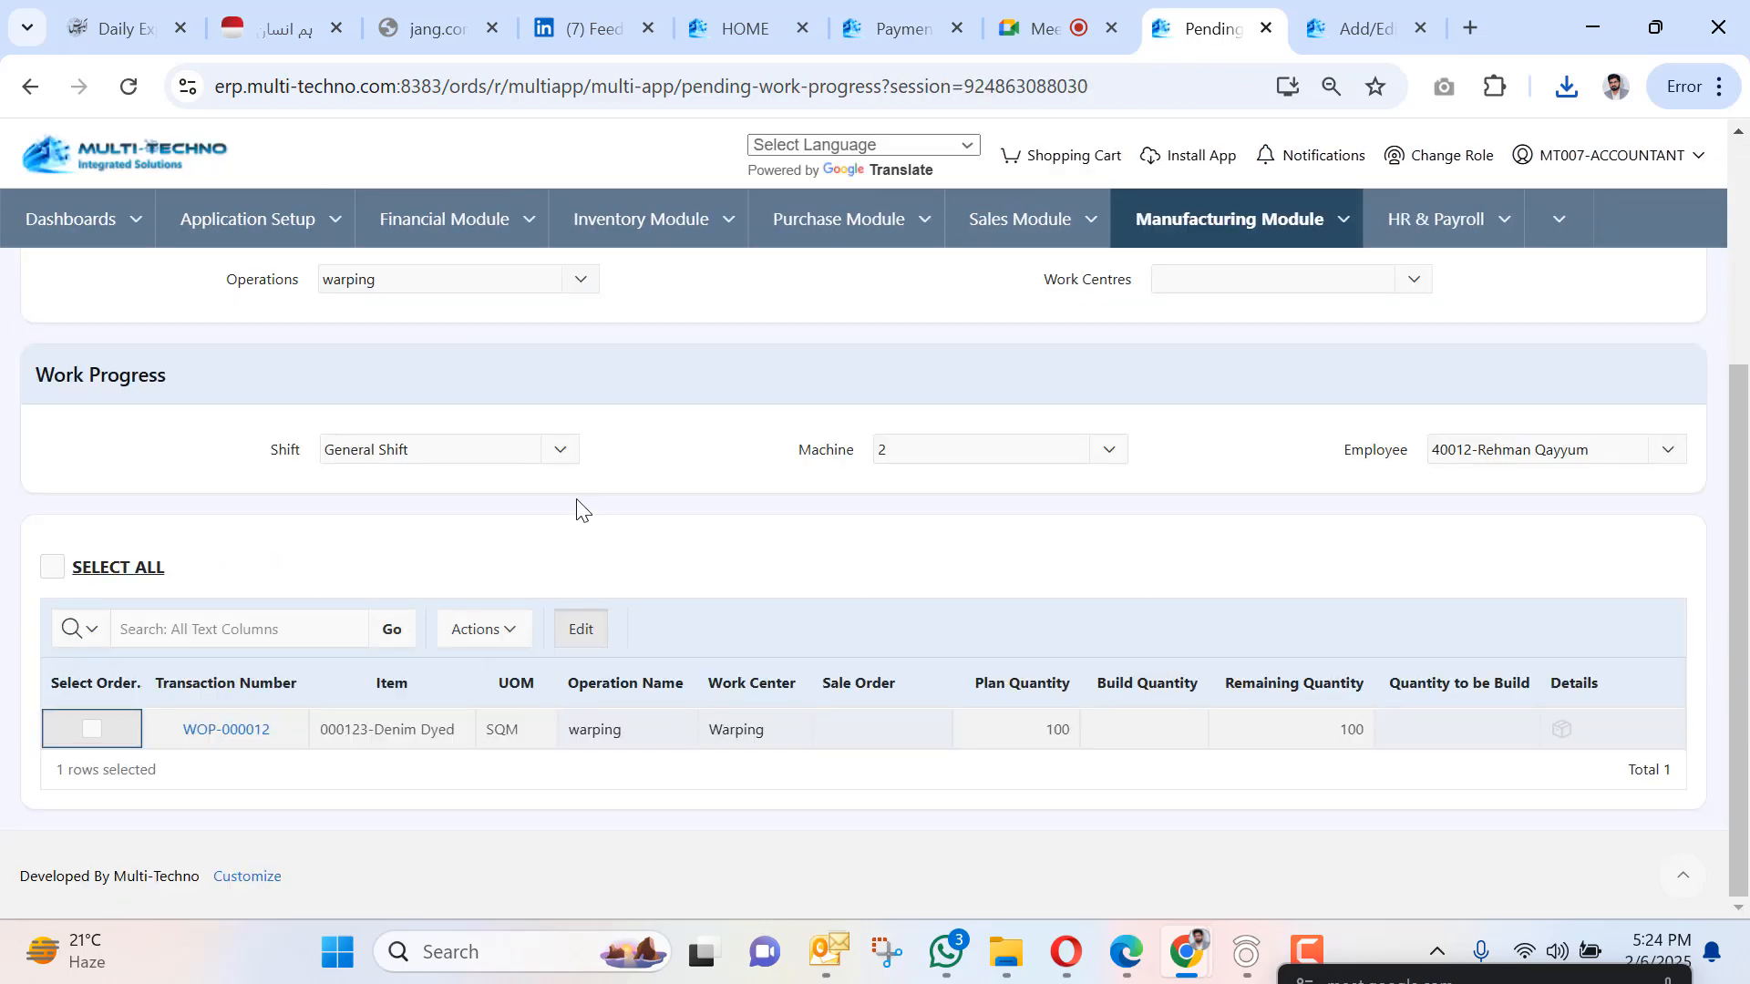
scroll(576, 508, "up", 4)
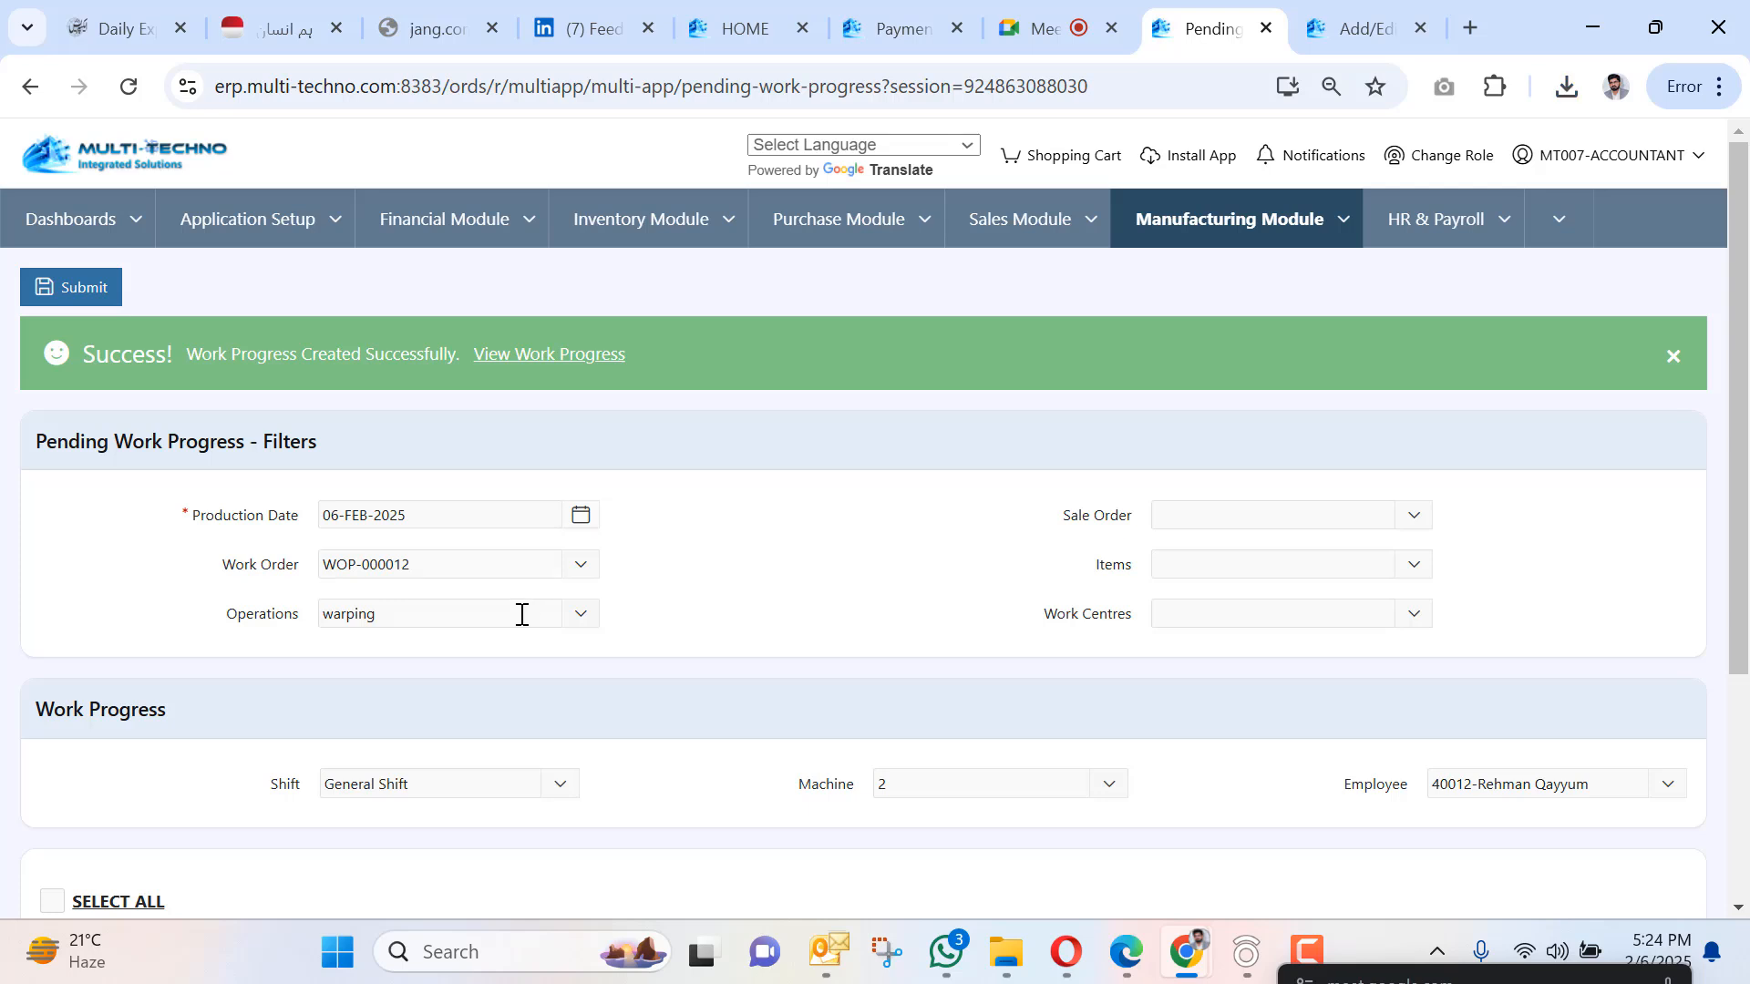
Switch the operation to dyeing, select its row with quantity 100, and submit.
left_click(519, 613)
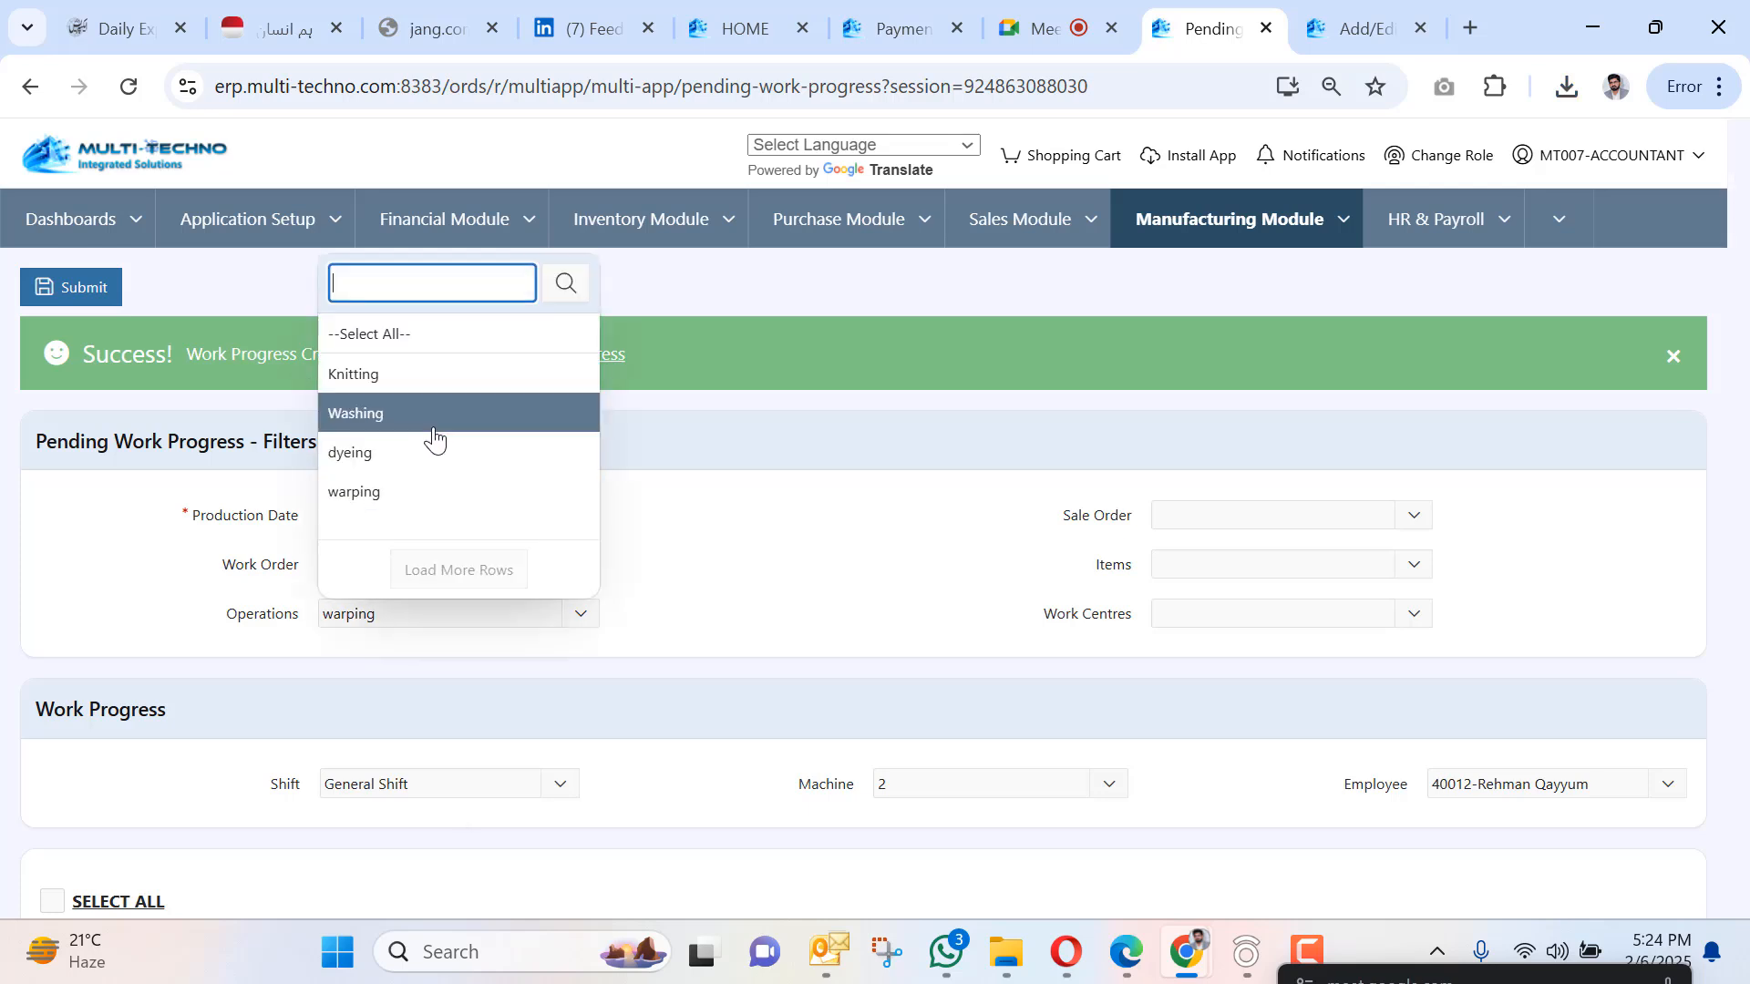
left_click(402, 453)
scroll(508, 559, "down", 4)
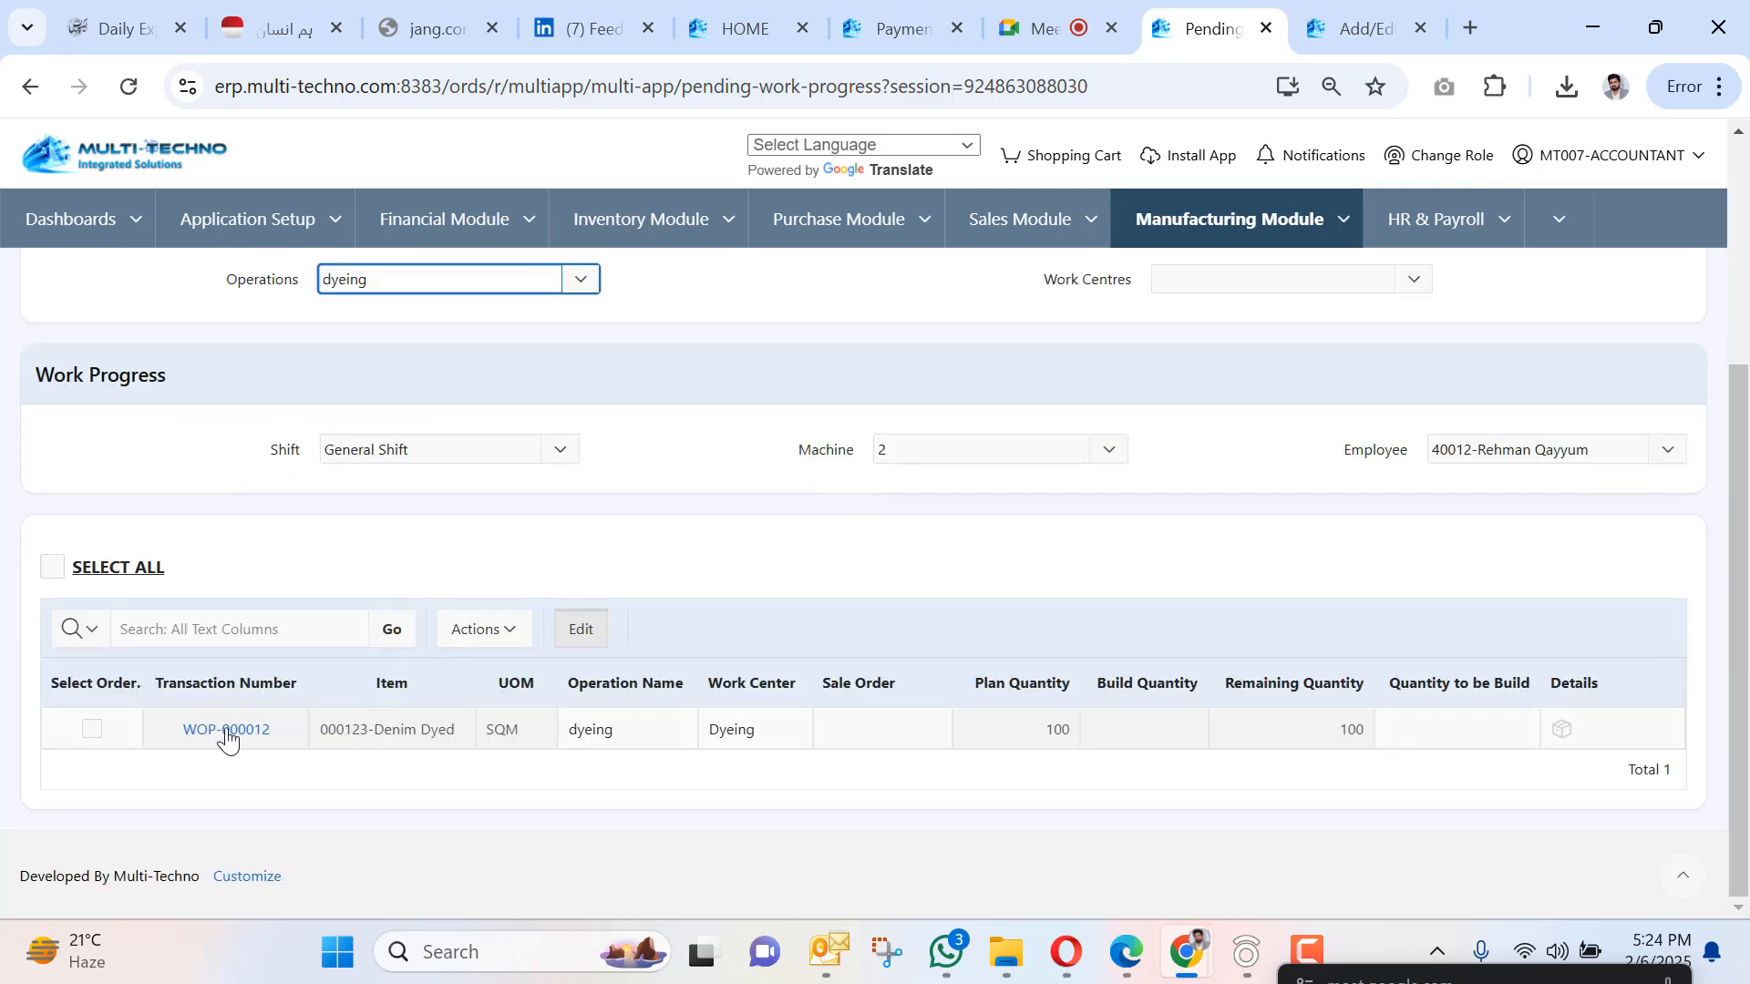
left_click(90, 731)
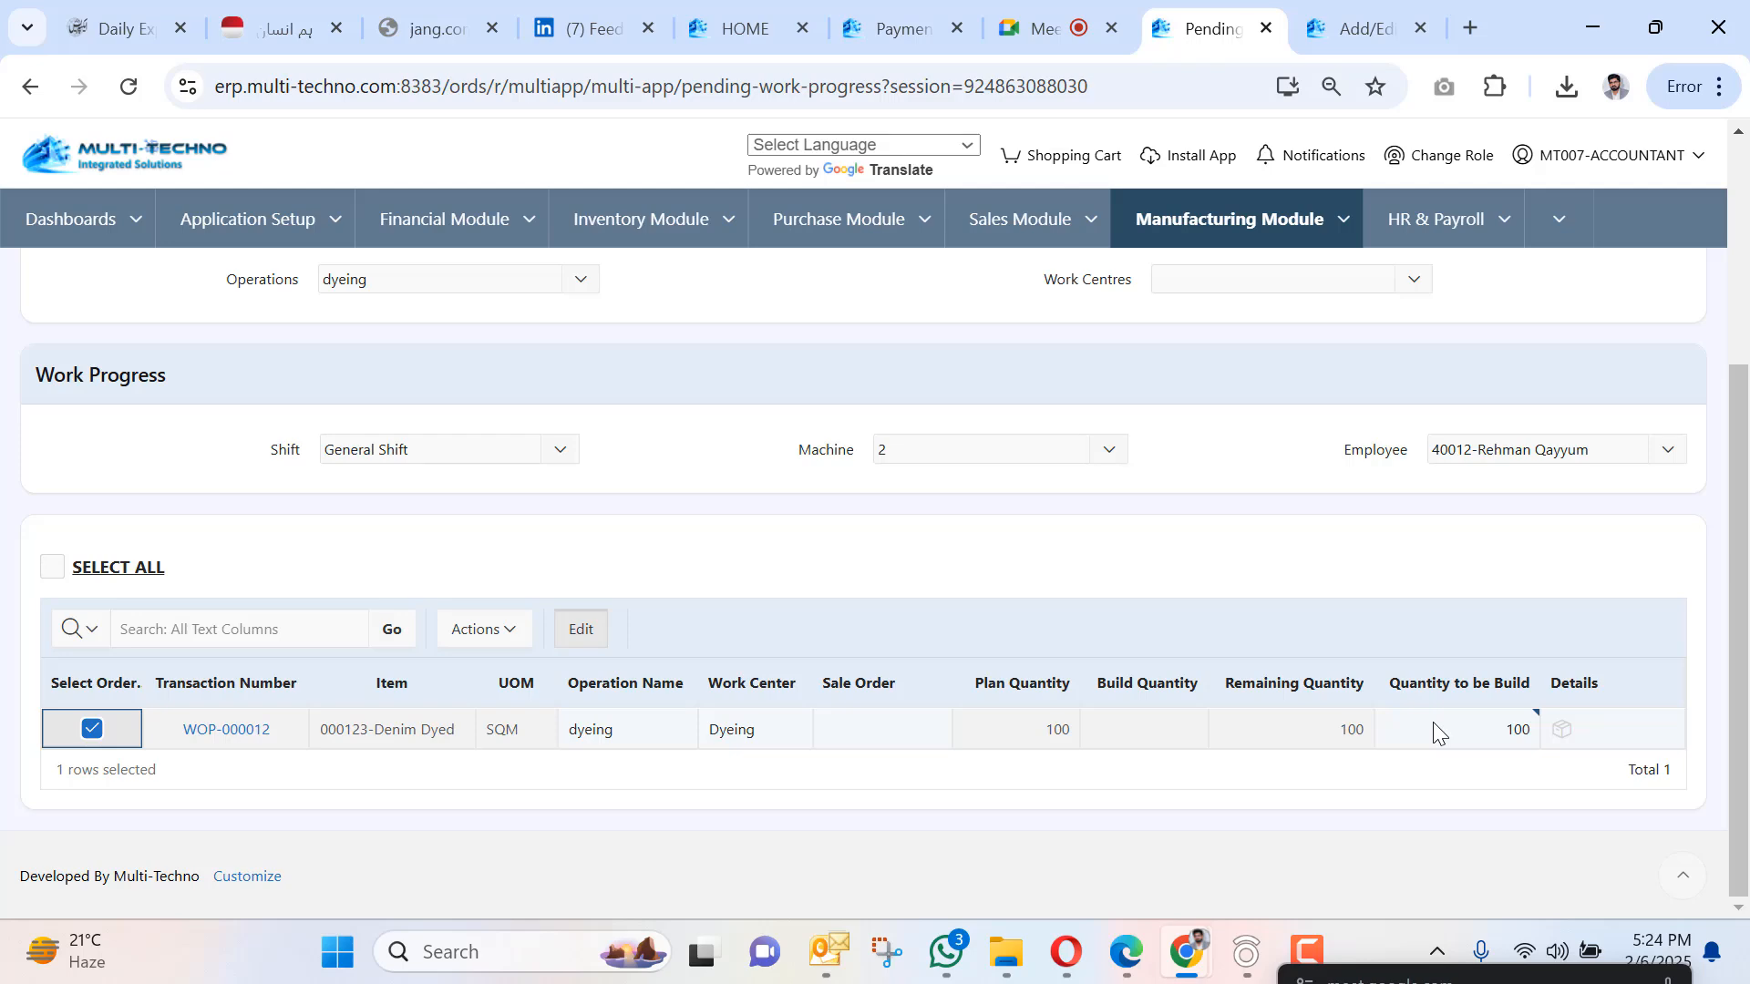
scroll(1424, 720, "up", 4)
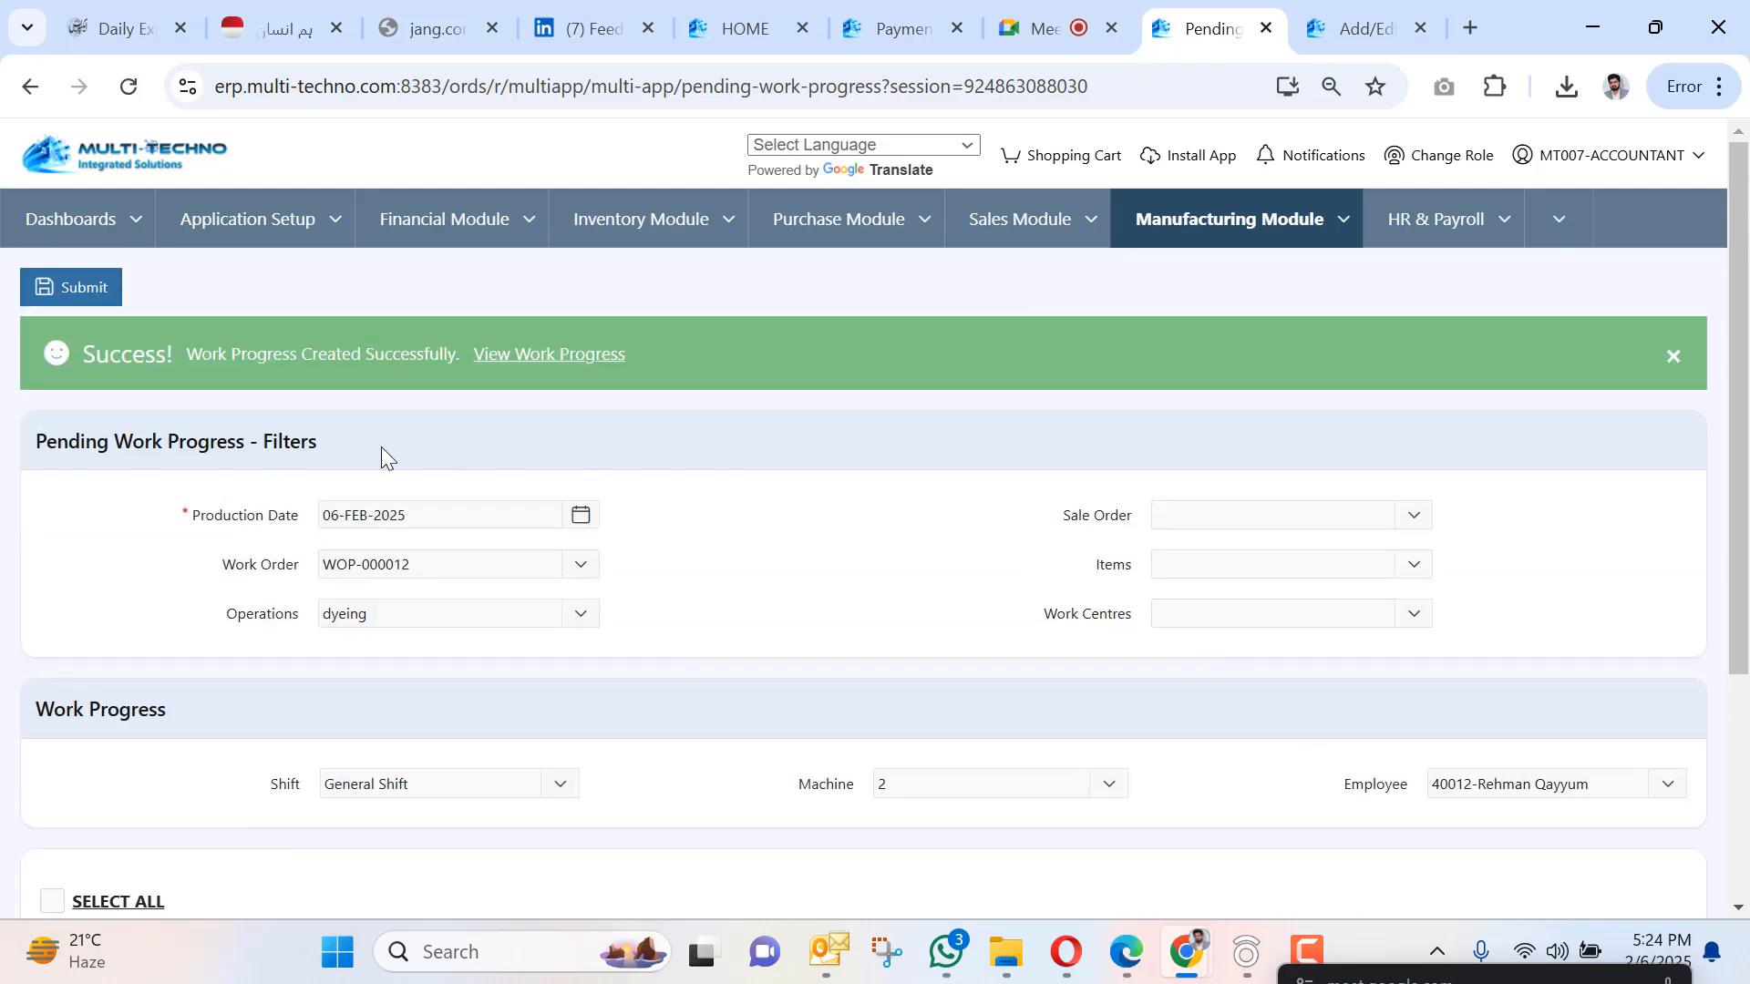
left_click(68, 287)
Submit 100 units of work progress for the Knitting operation.
left_click(439, 612)
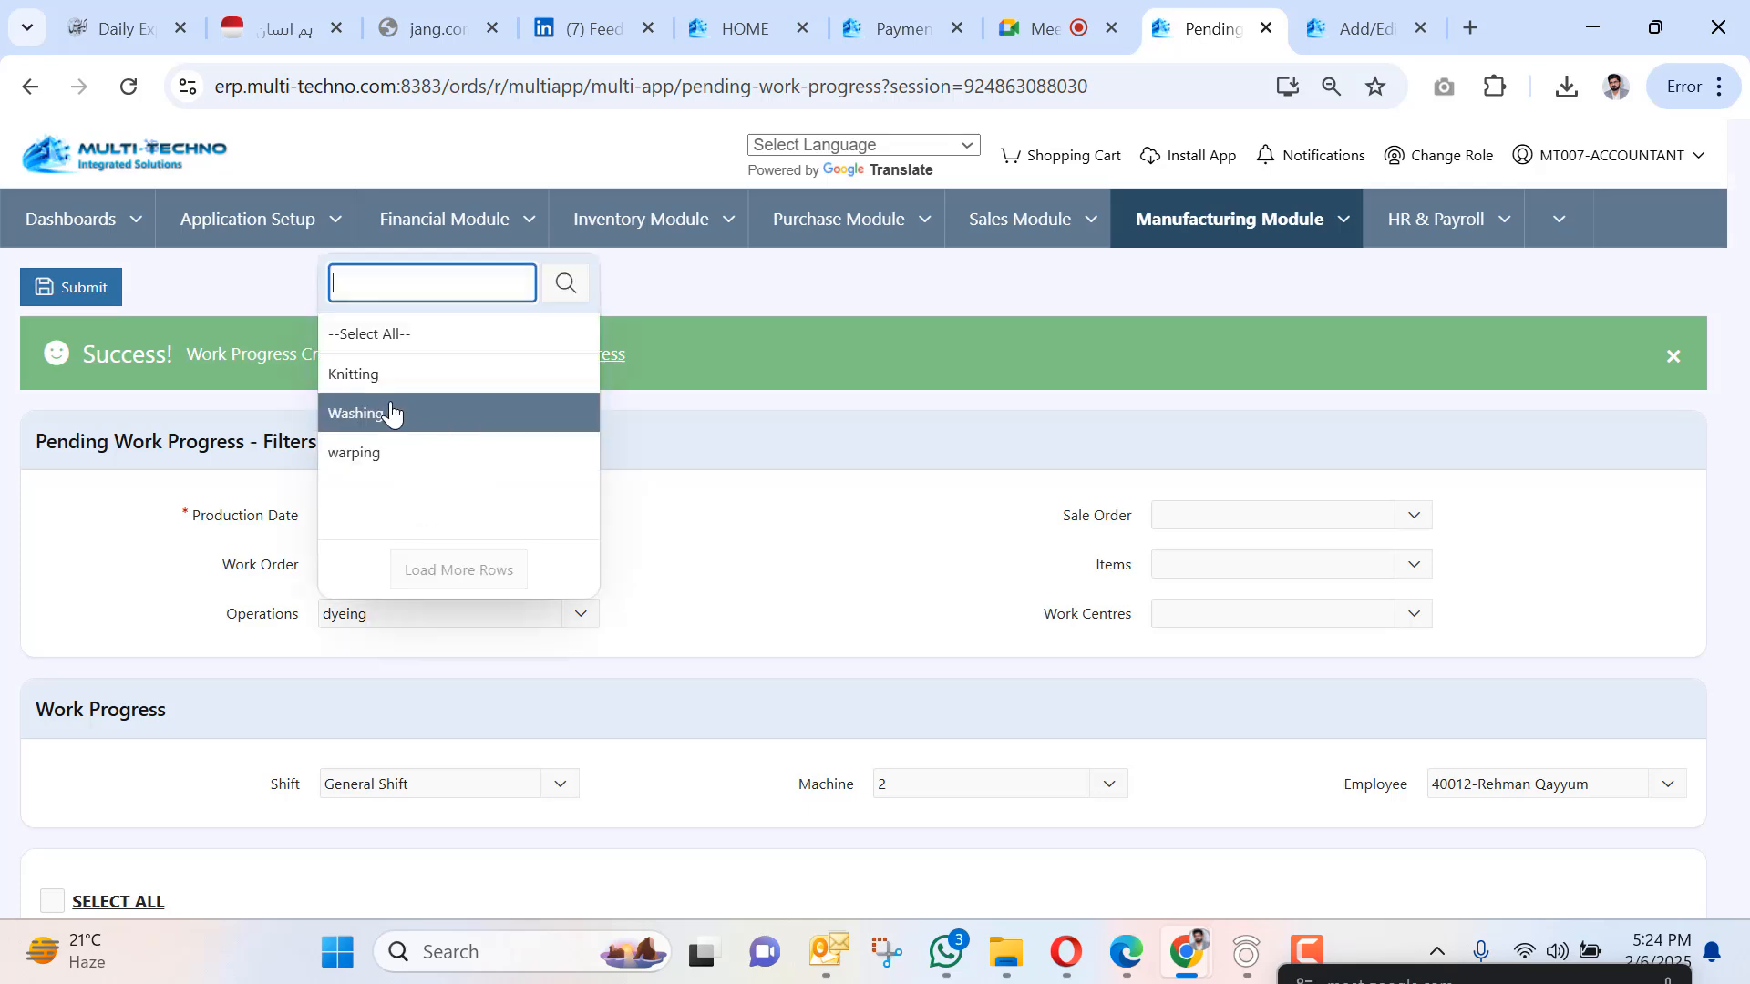
left_click(391, 412)
left_click(394, 614)
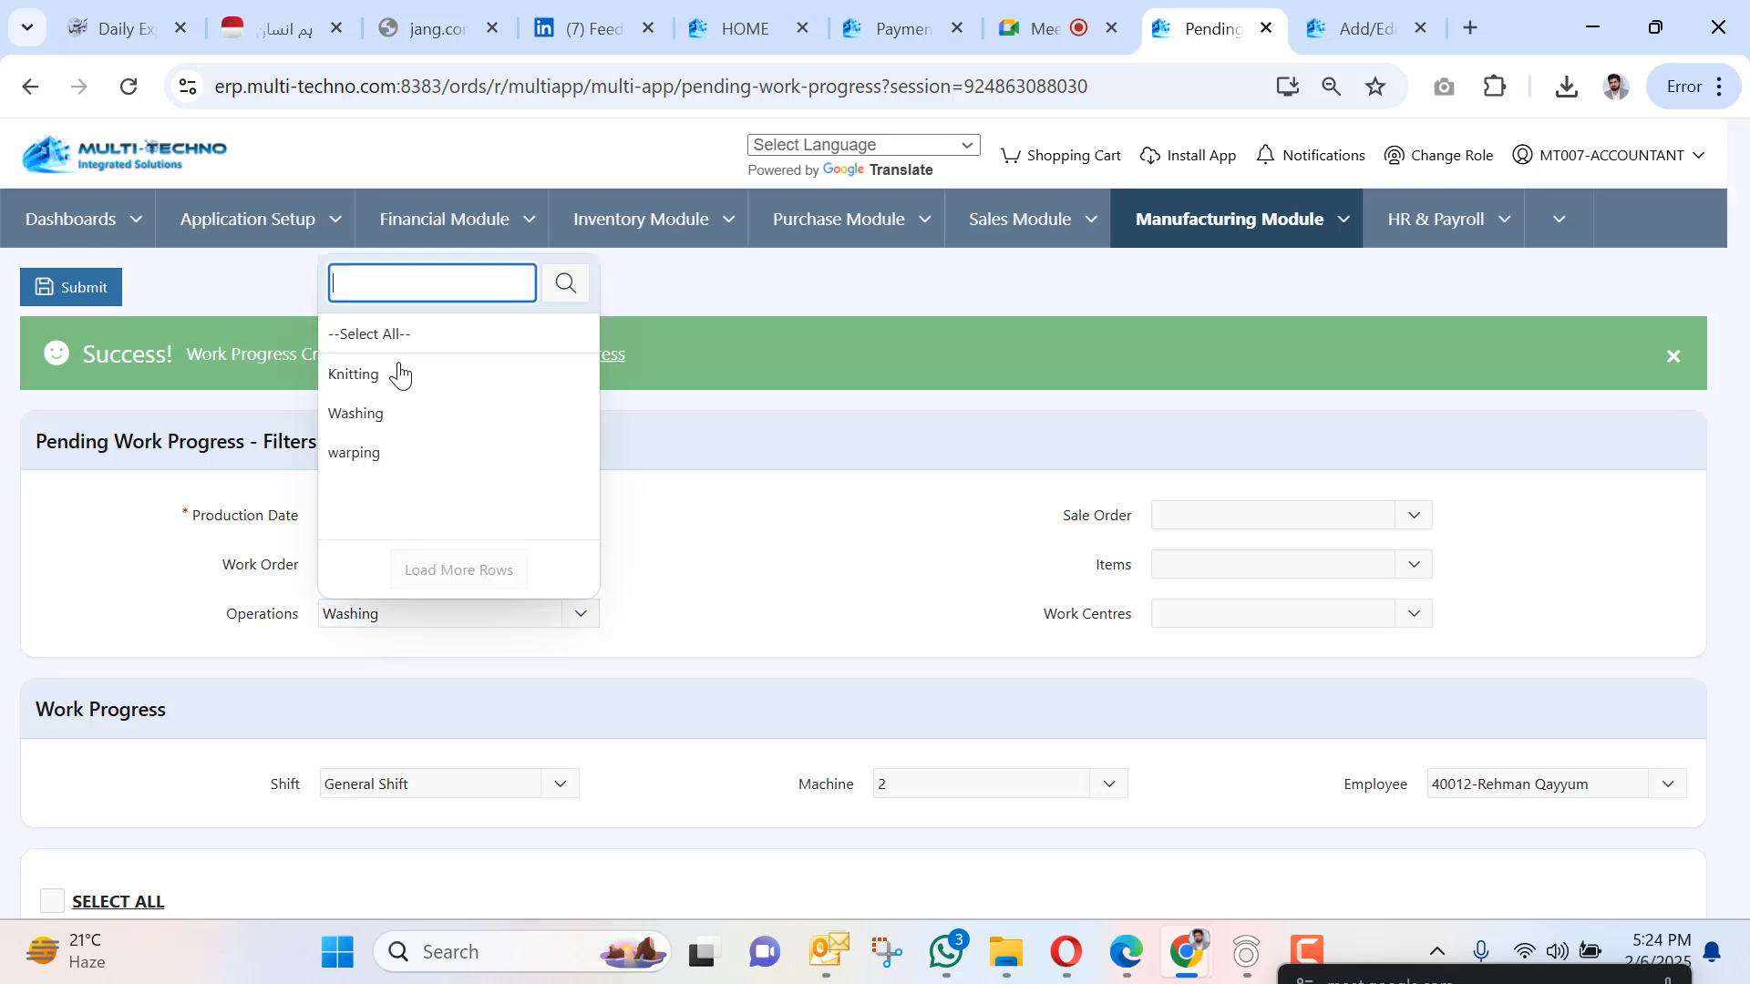
left_click(394, 376)
scroll(496, 613, "down", 3)
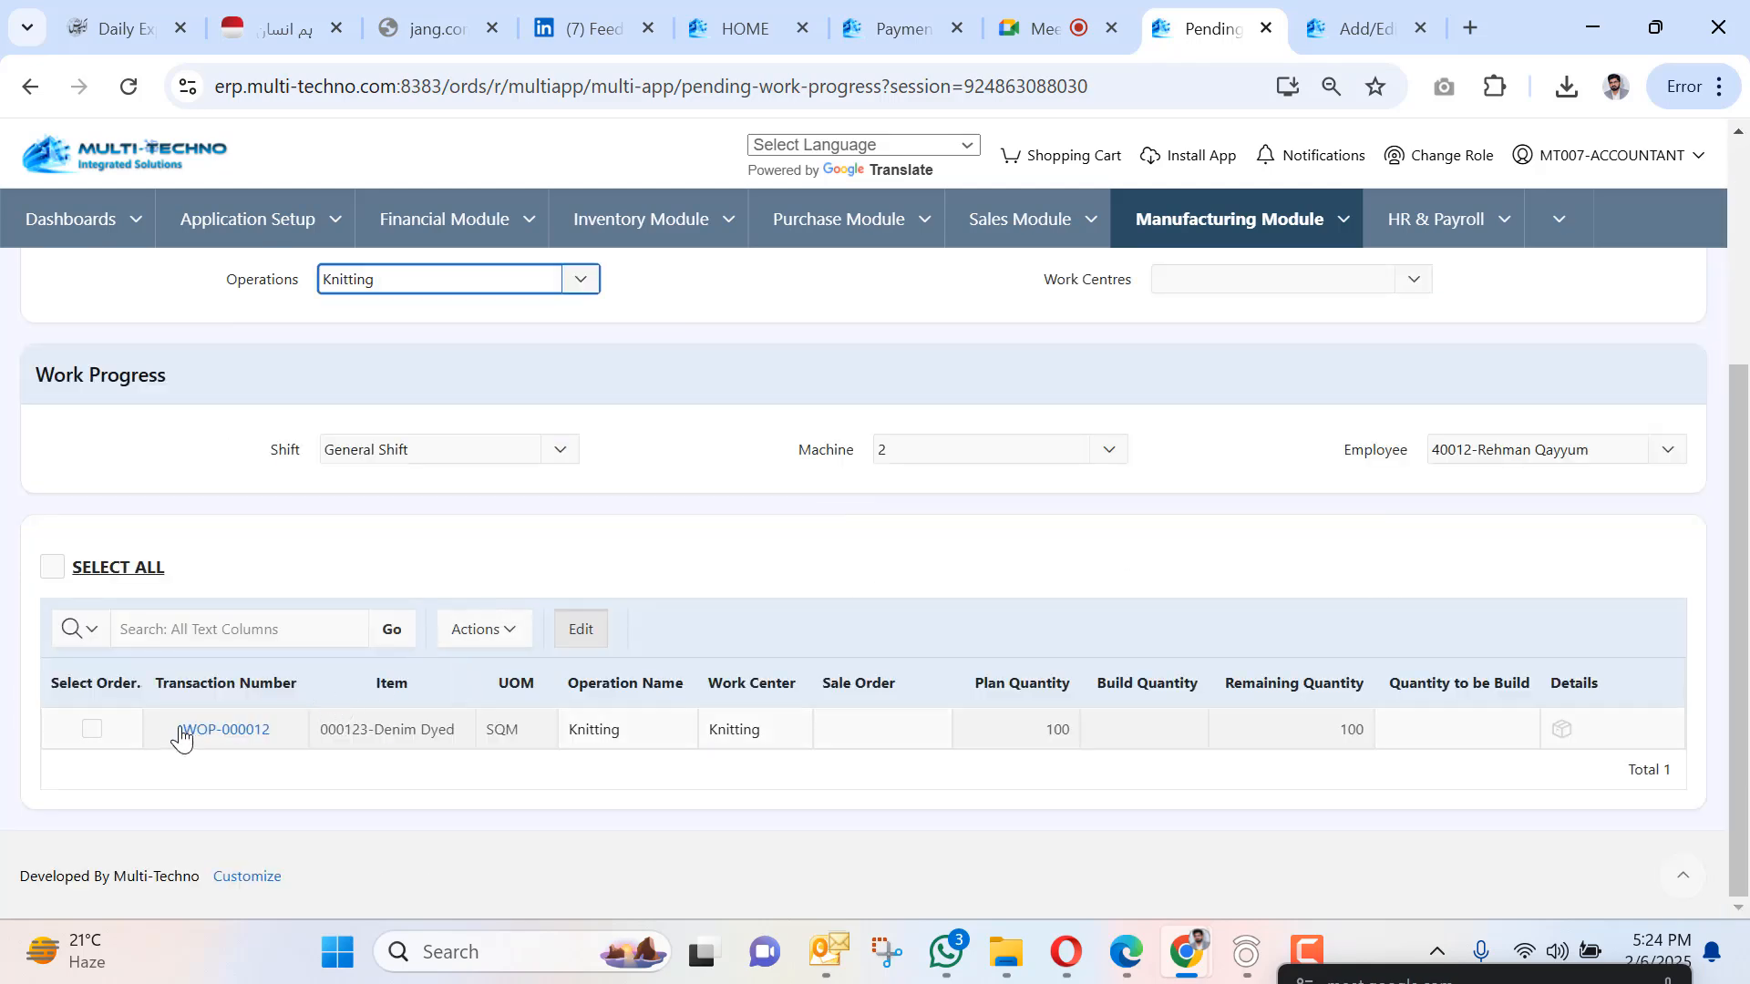
left_click(93, 733)
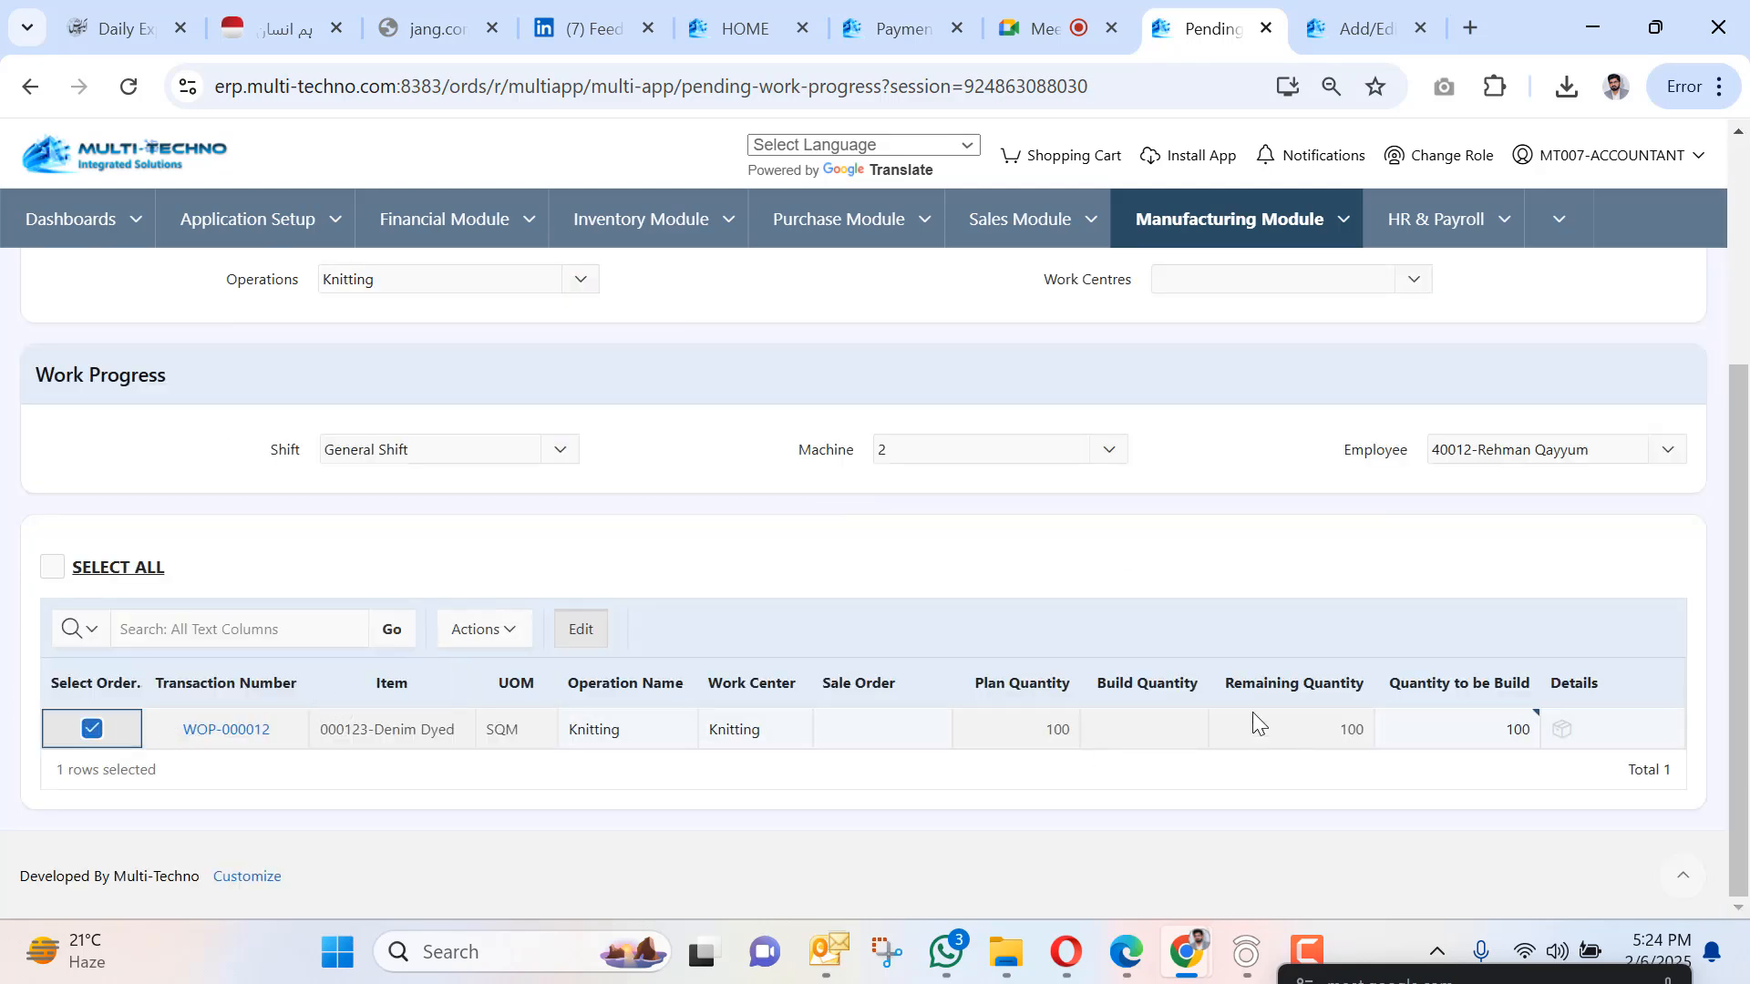
scroll(324, 403, "up", 4)
left_click(116, 297)
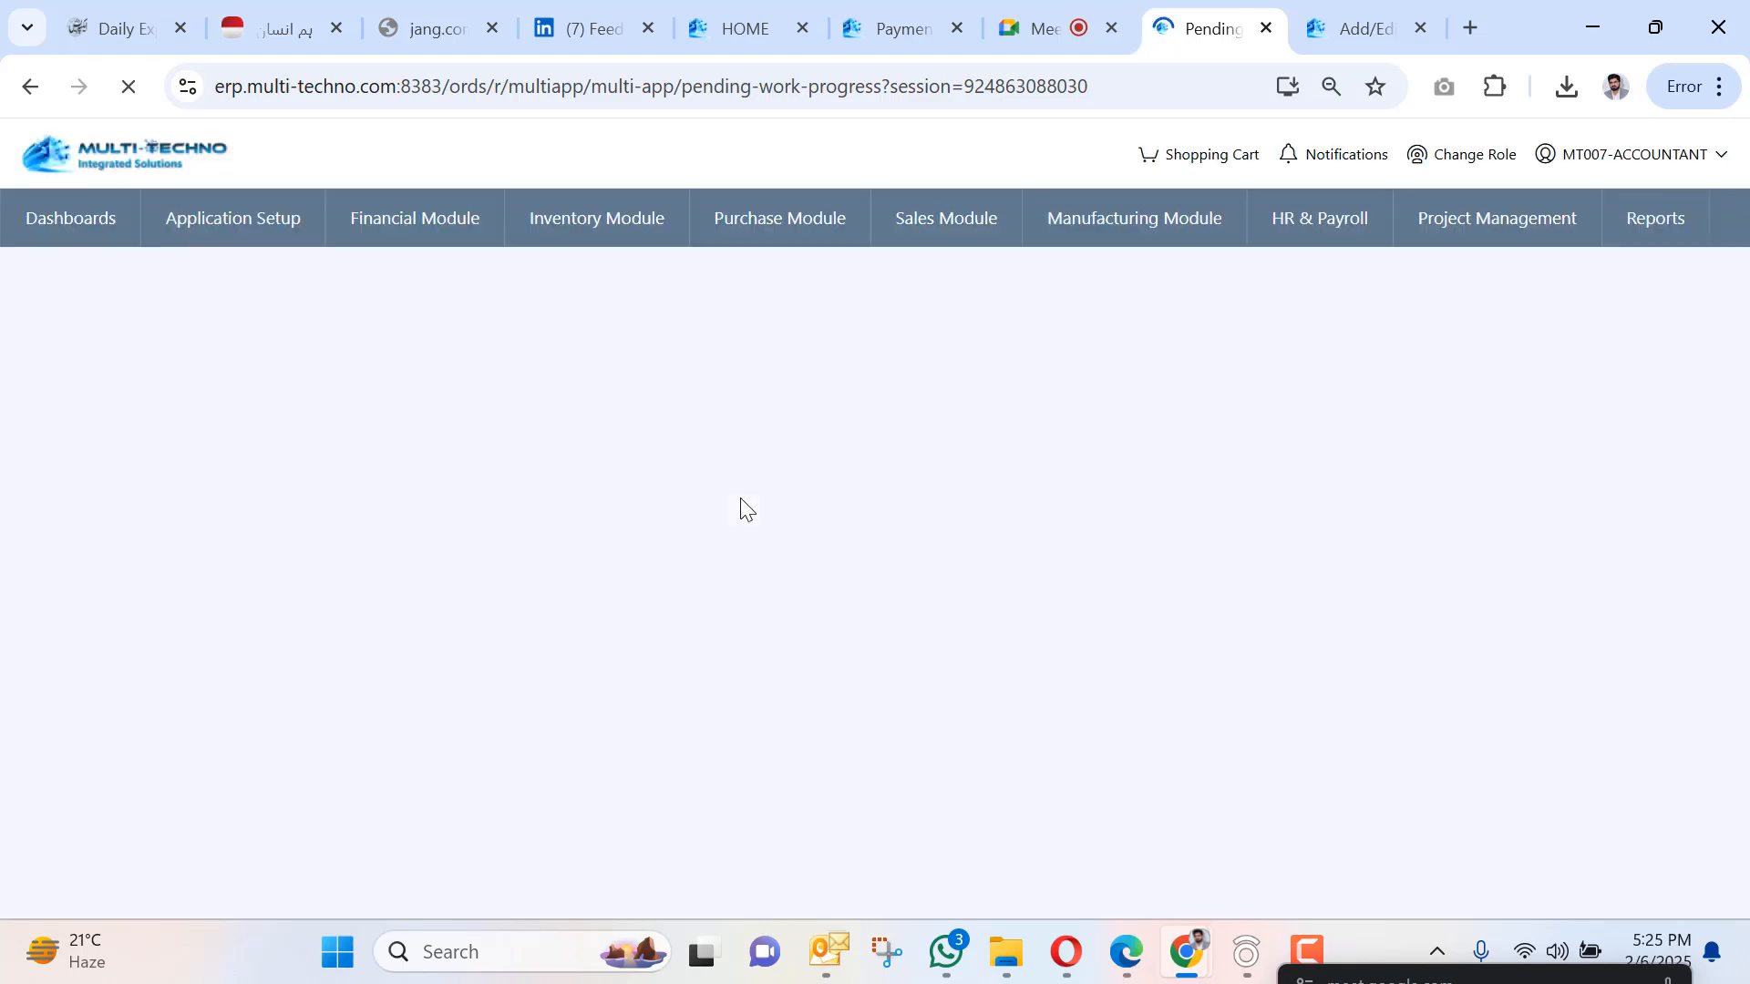
Submit 100 units of work progress for the Washing operation.
scroll(547, 512, "down", 1)
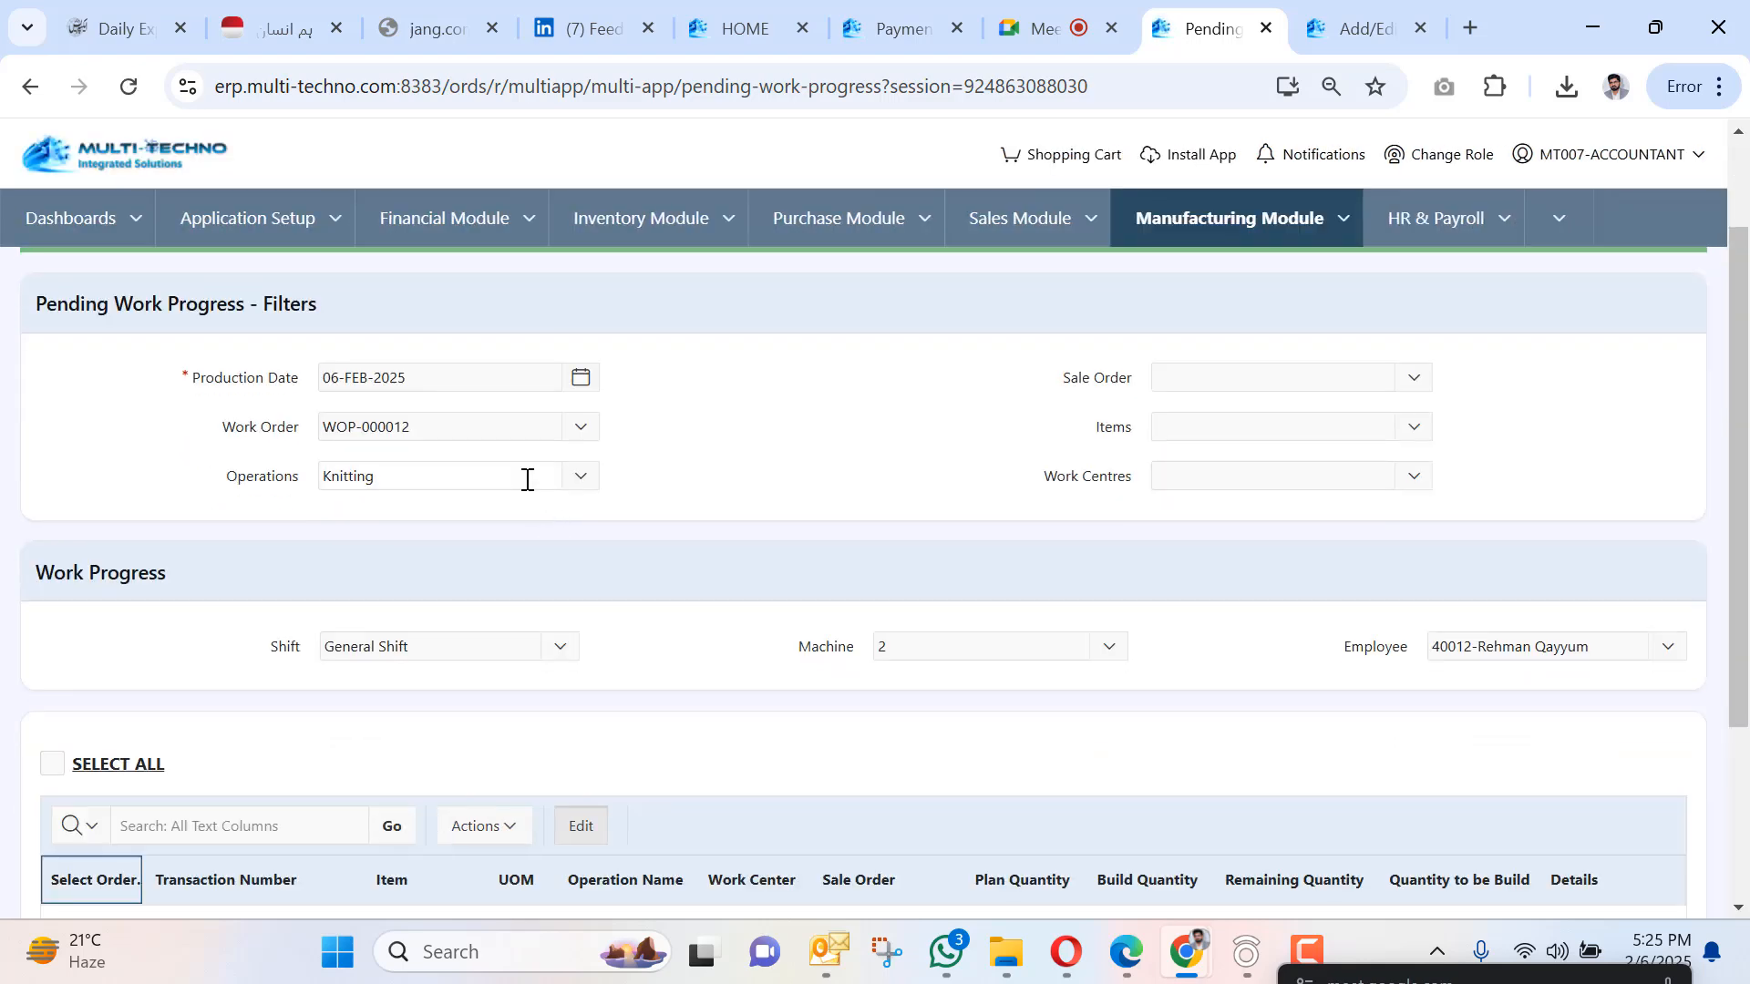
left_click(527, 478)
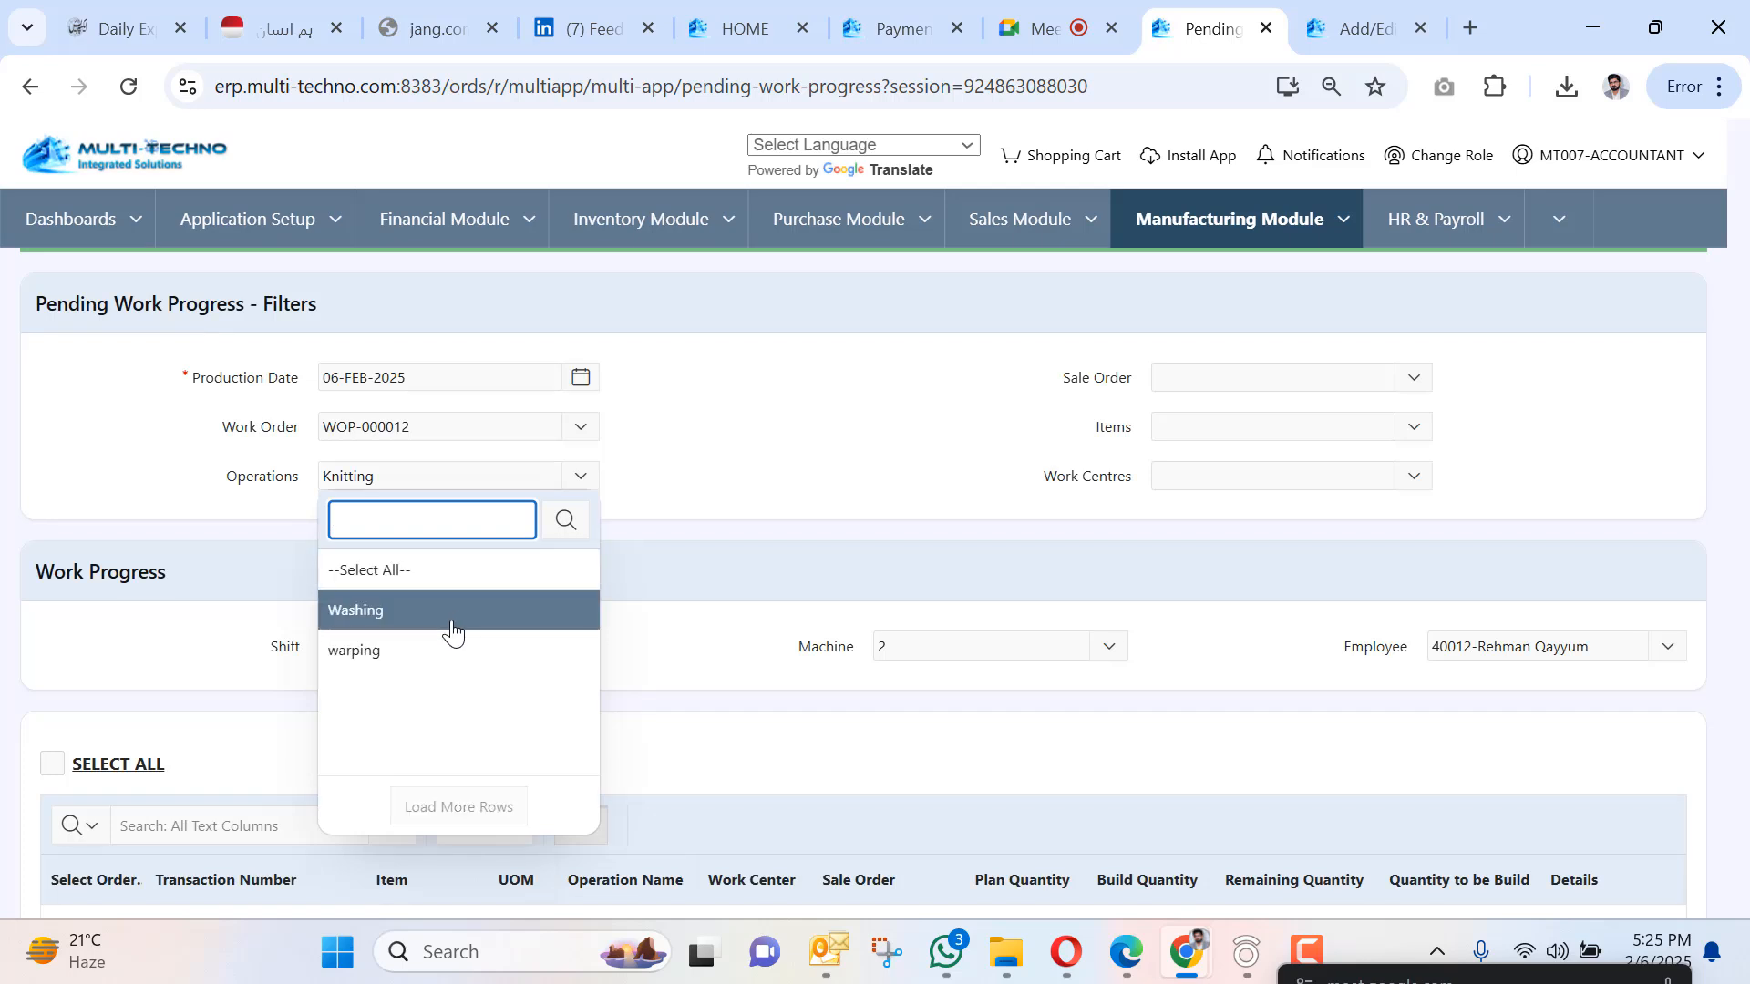
left_click(453, 611)
scroll(313, 657, "down", 1)
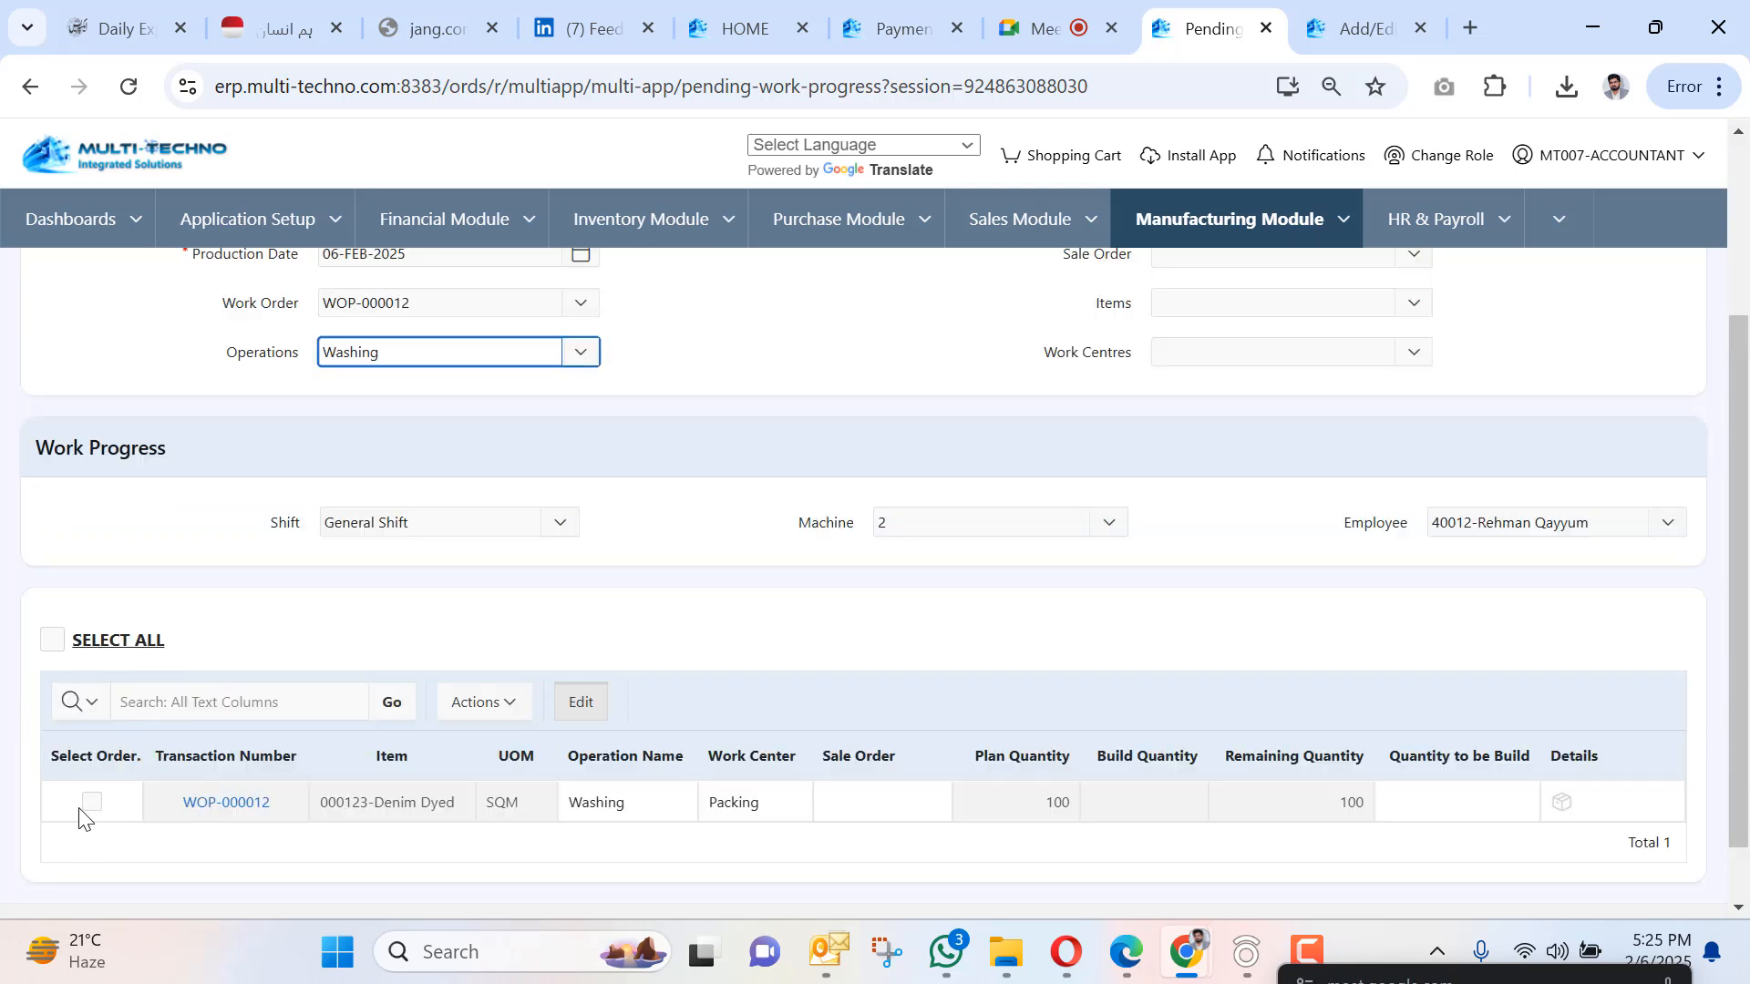
left_click(91, 807)
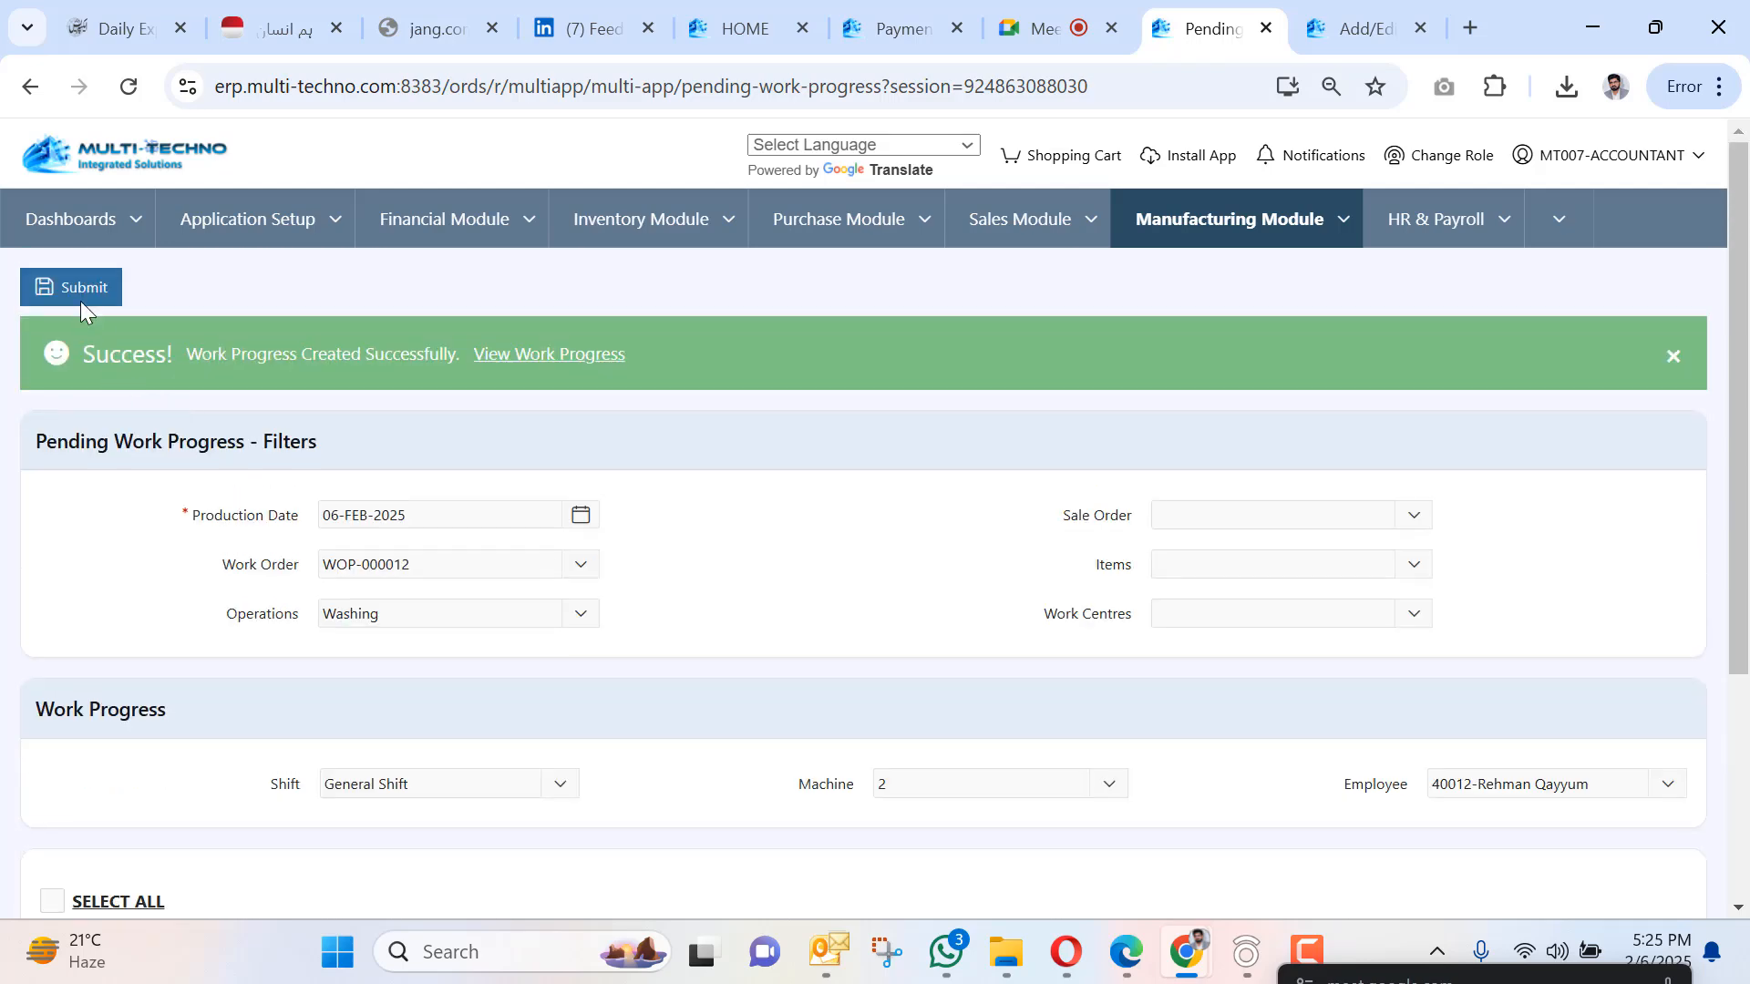
left_click(80, 300)
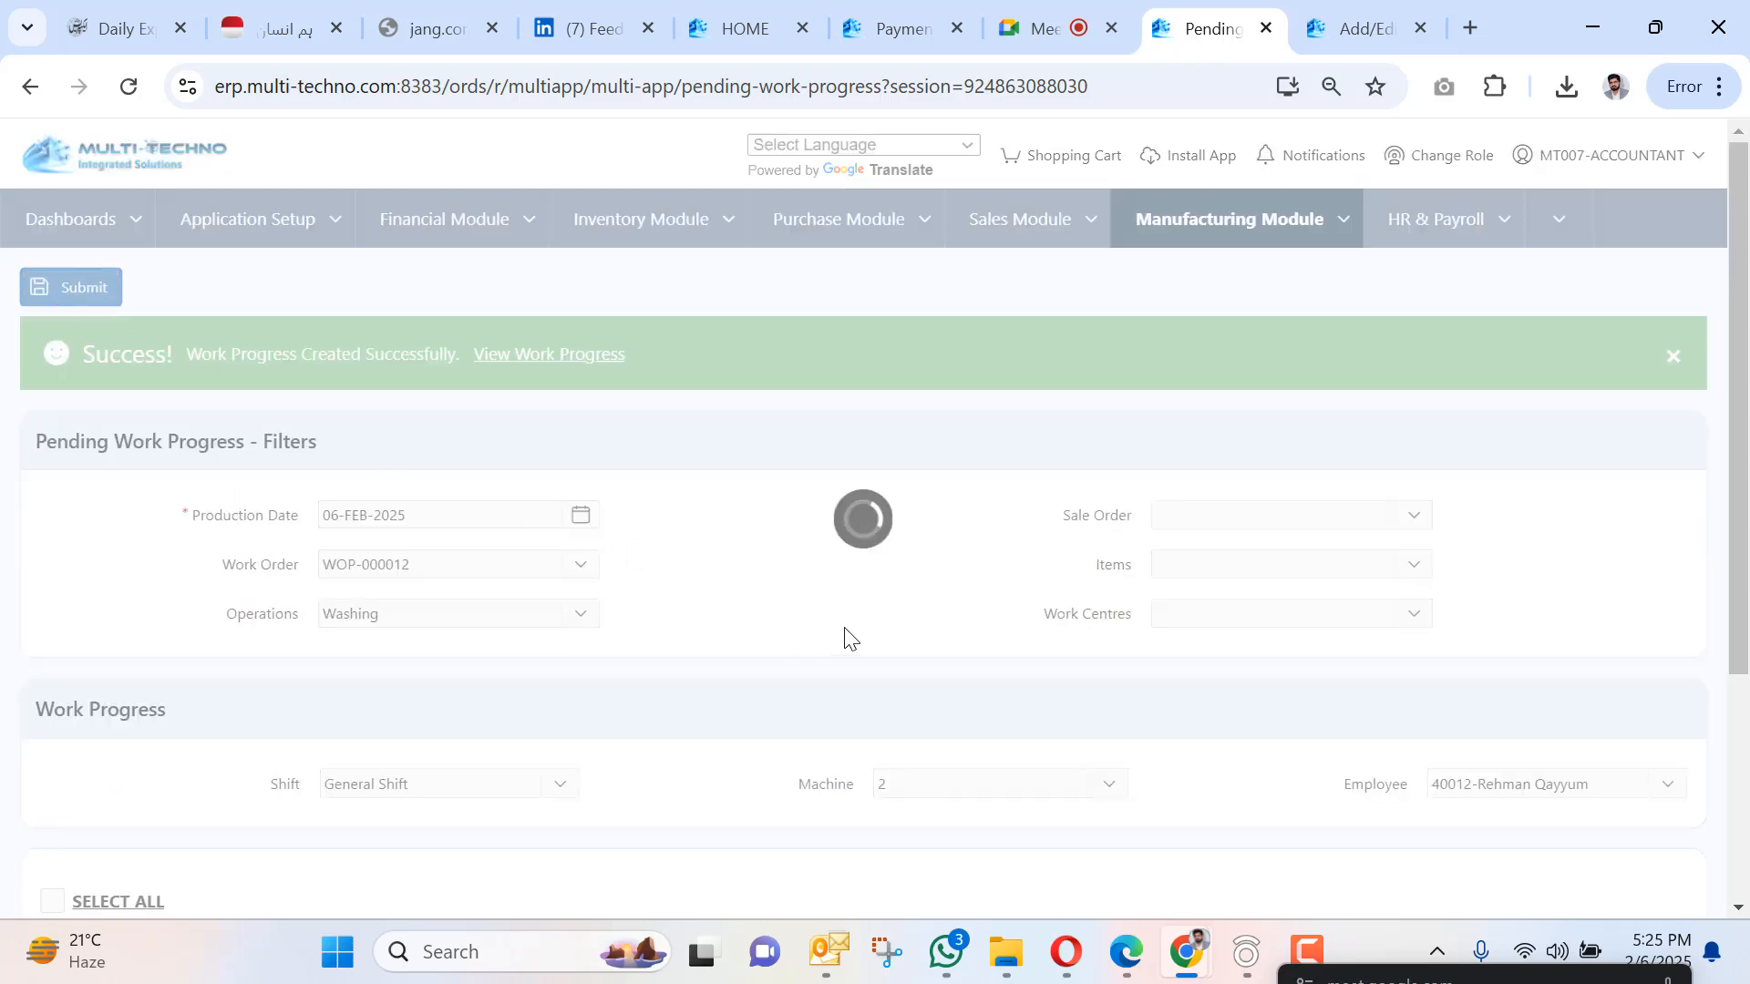
Submit 100 units of work progress for the warping operation.
scroll(1019, 580, "down", 3)
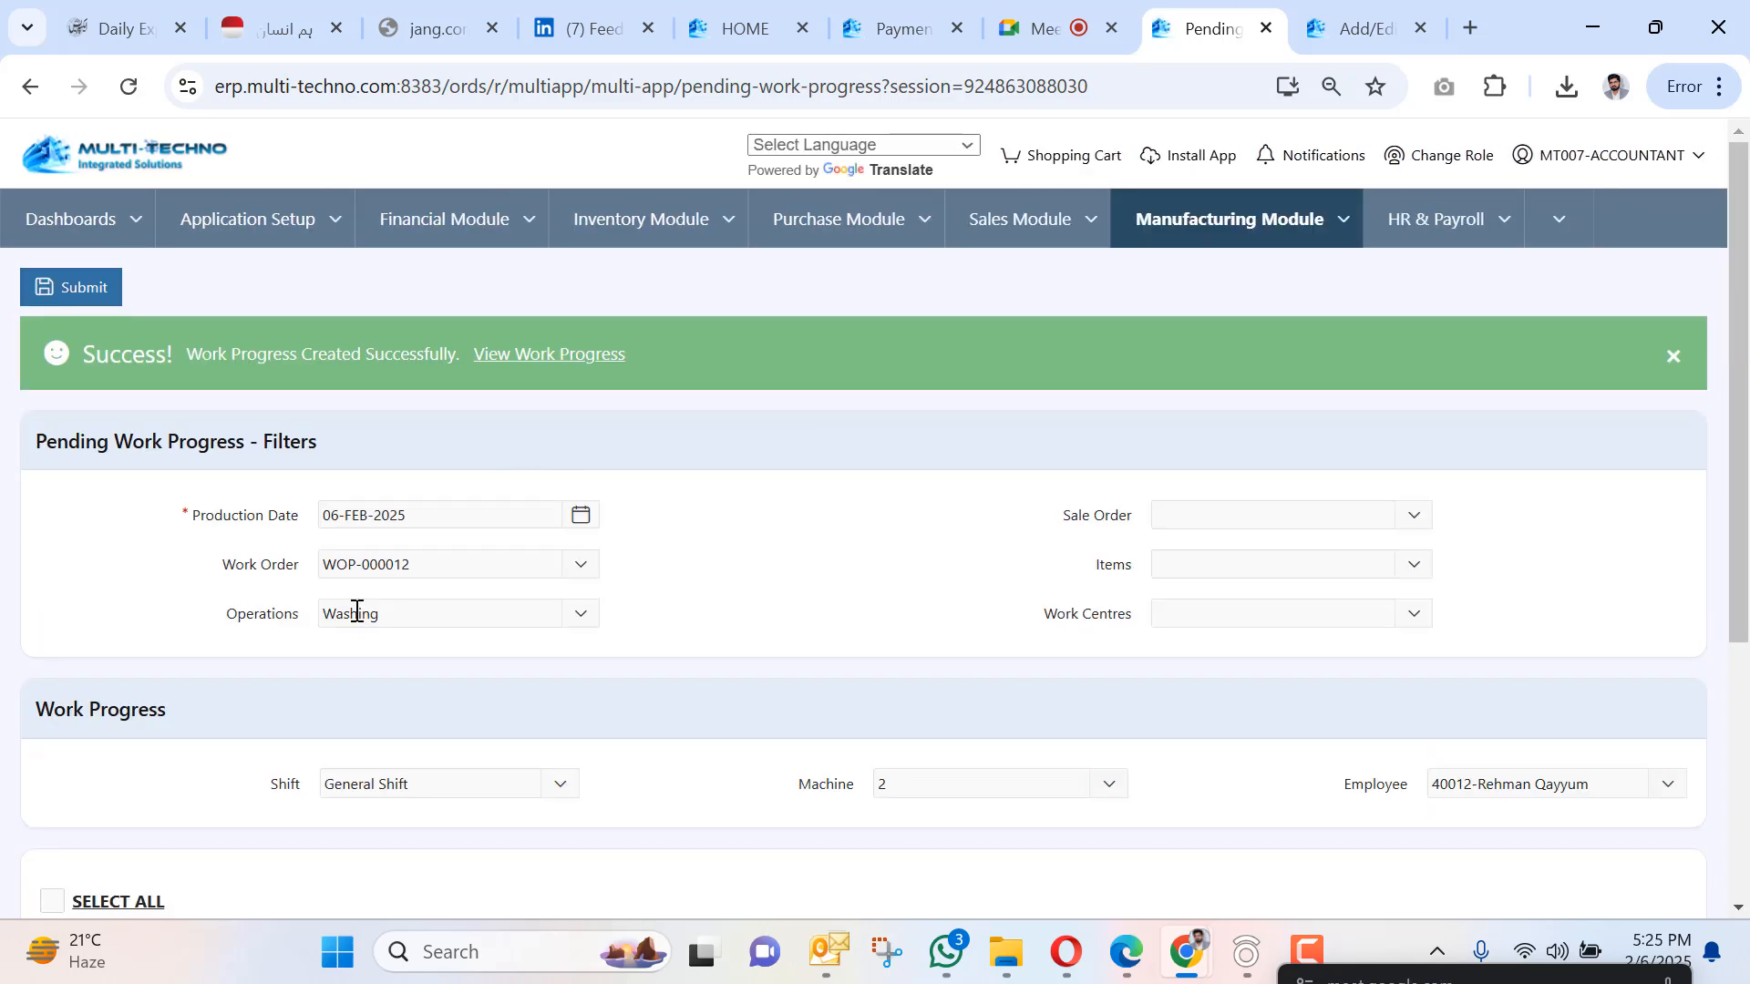
left_click(373, 610)
left_click(375, 374)
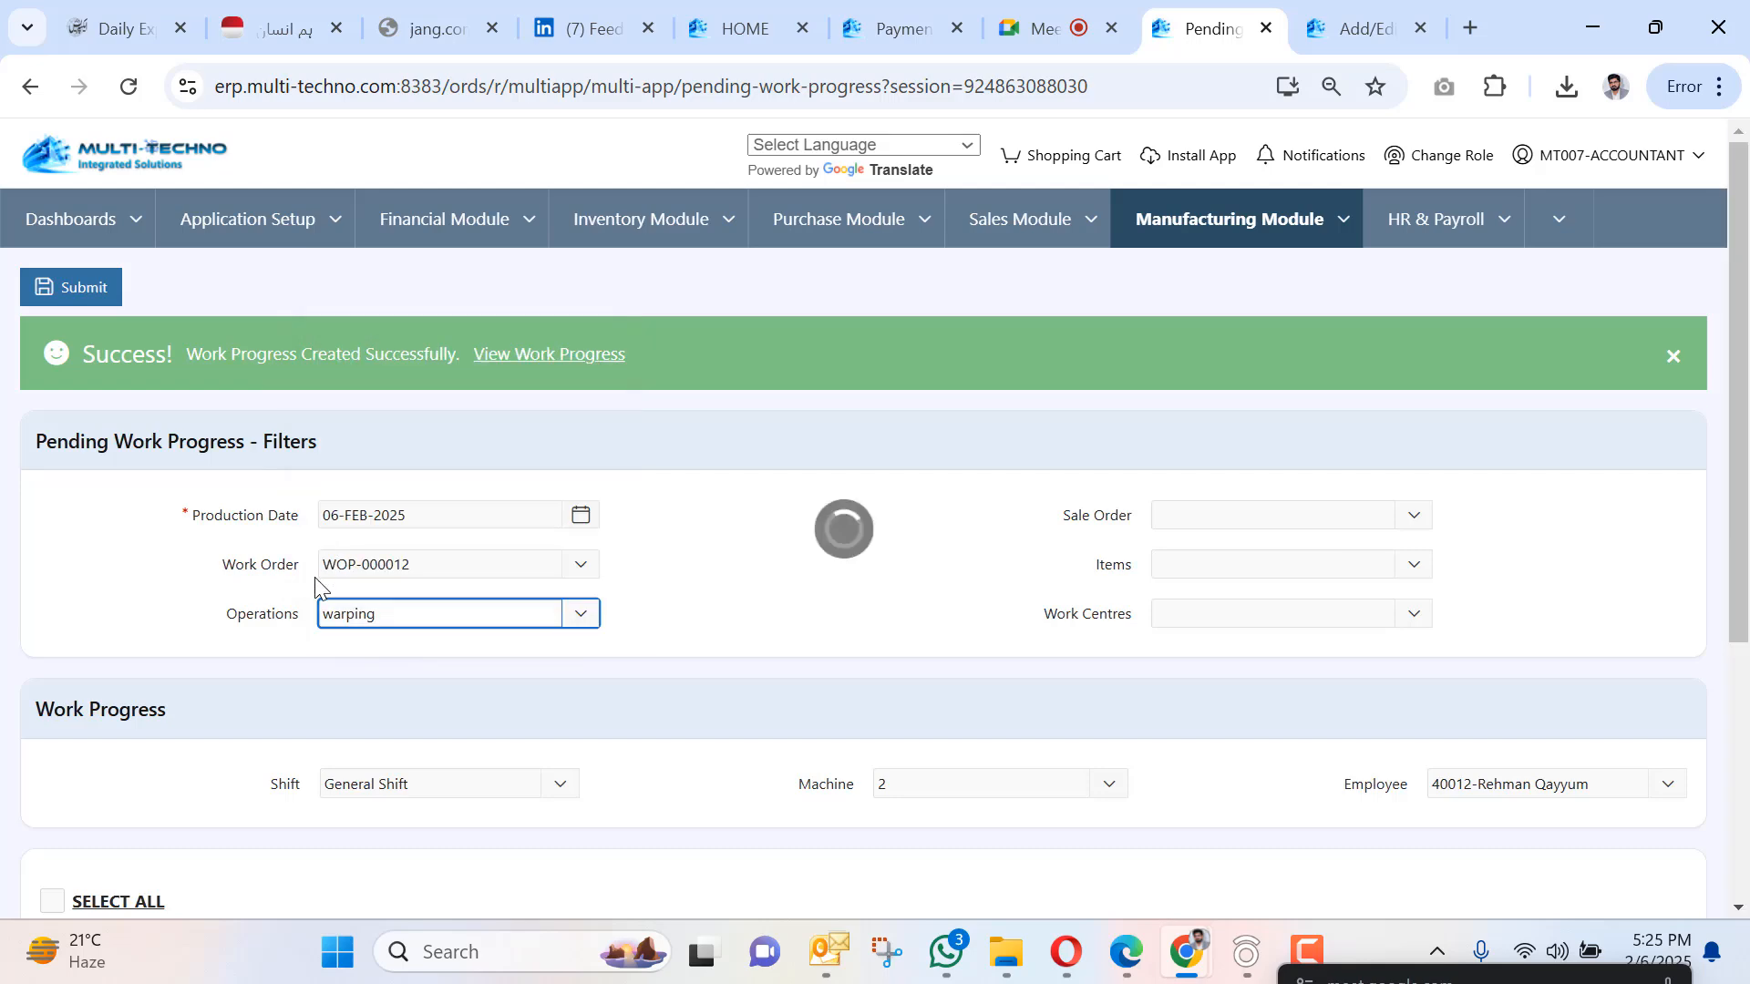
scroll(428, 583, "down", 4)
left_click(89, 733)
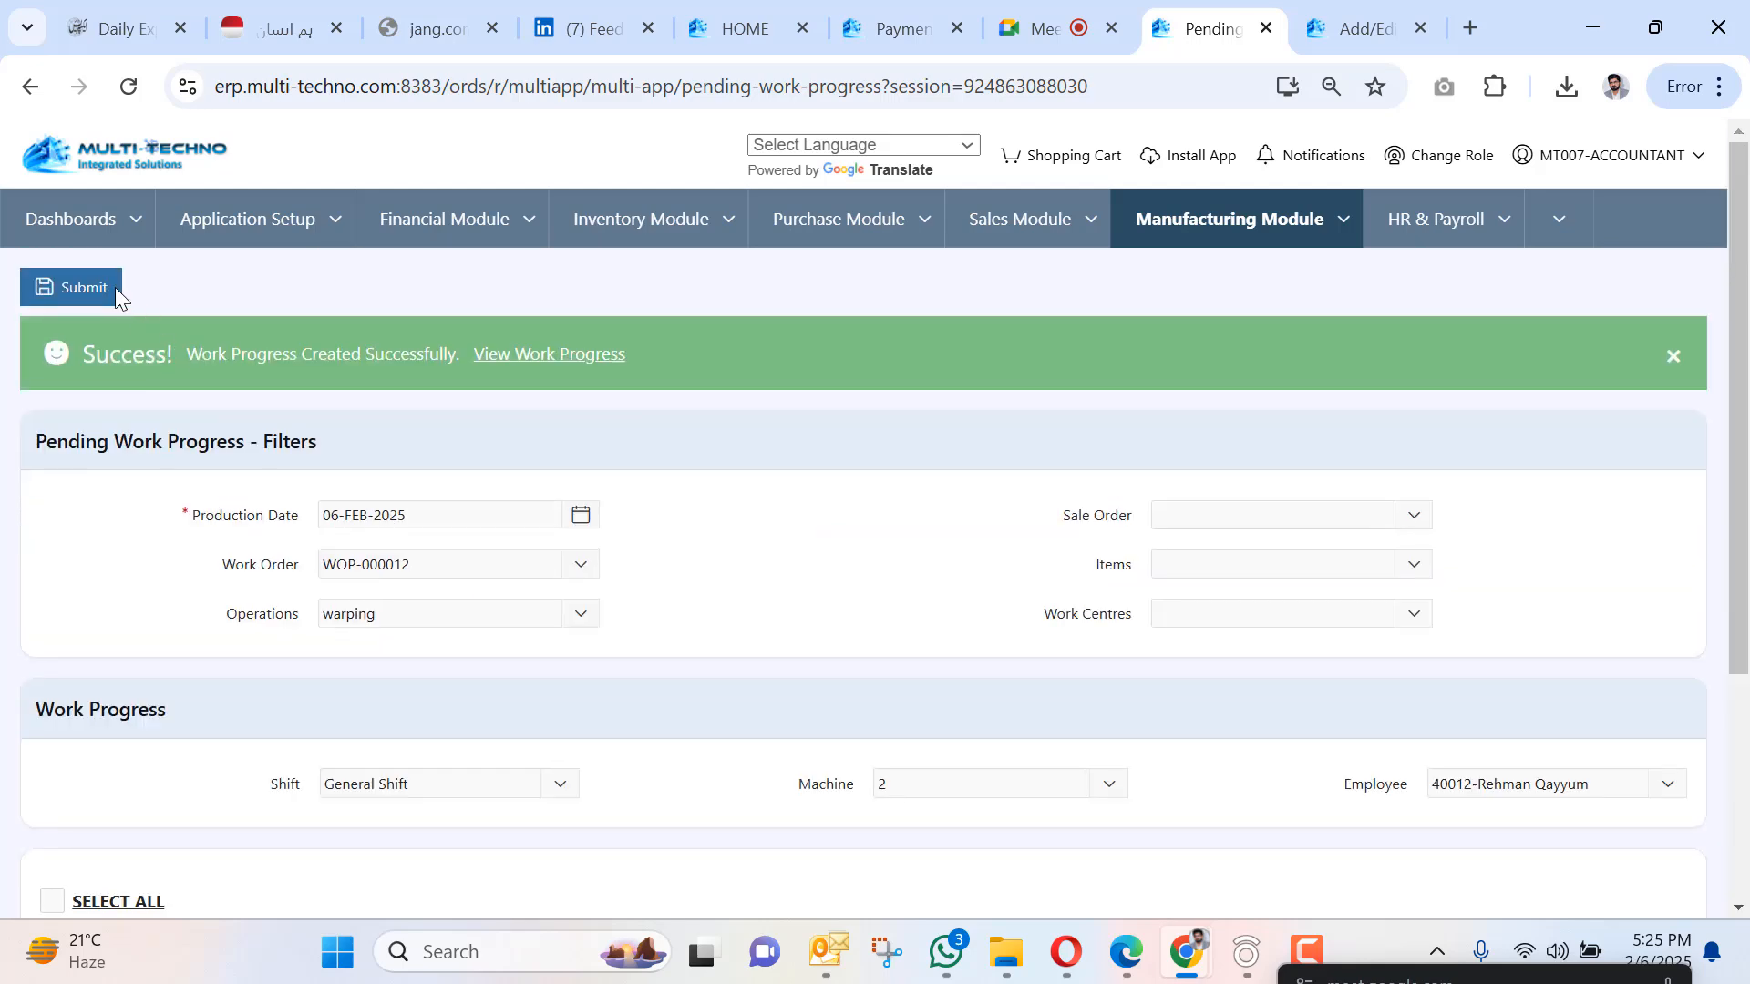
left_click(115, 287)
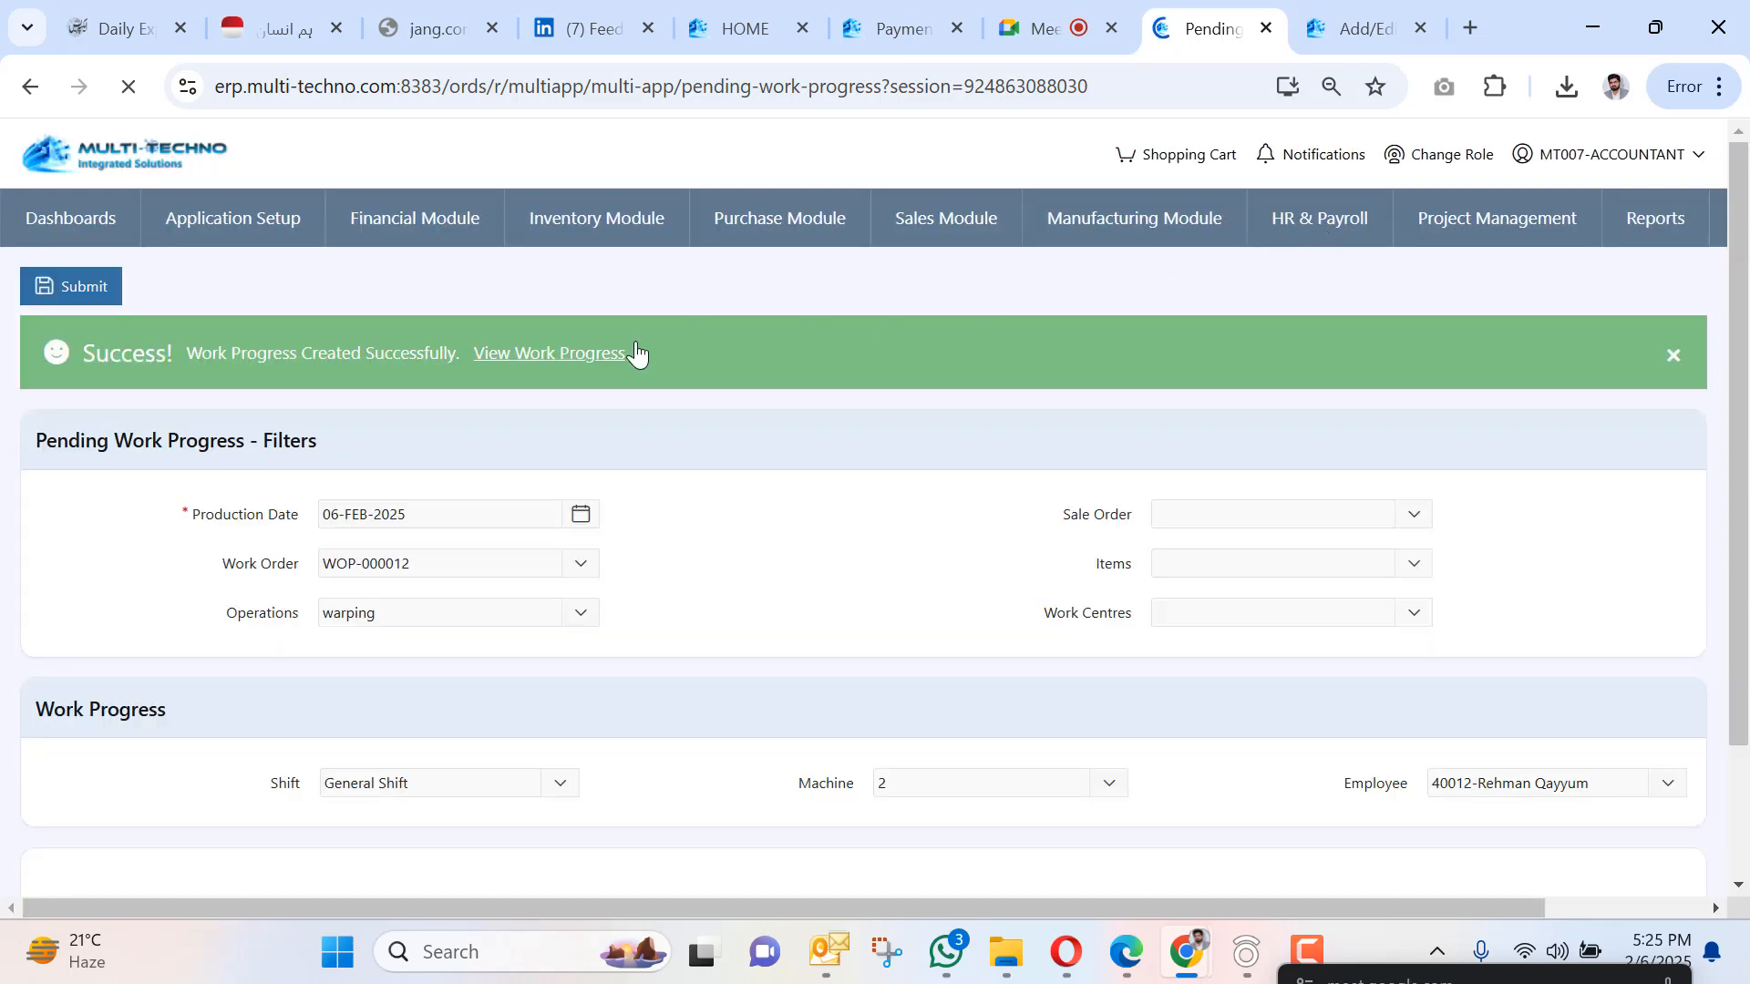
Review the printable warping report for work progress entry WP-000005, then close it.
scroll(569, 437, "up", 2)
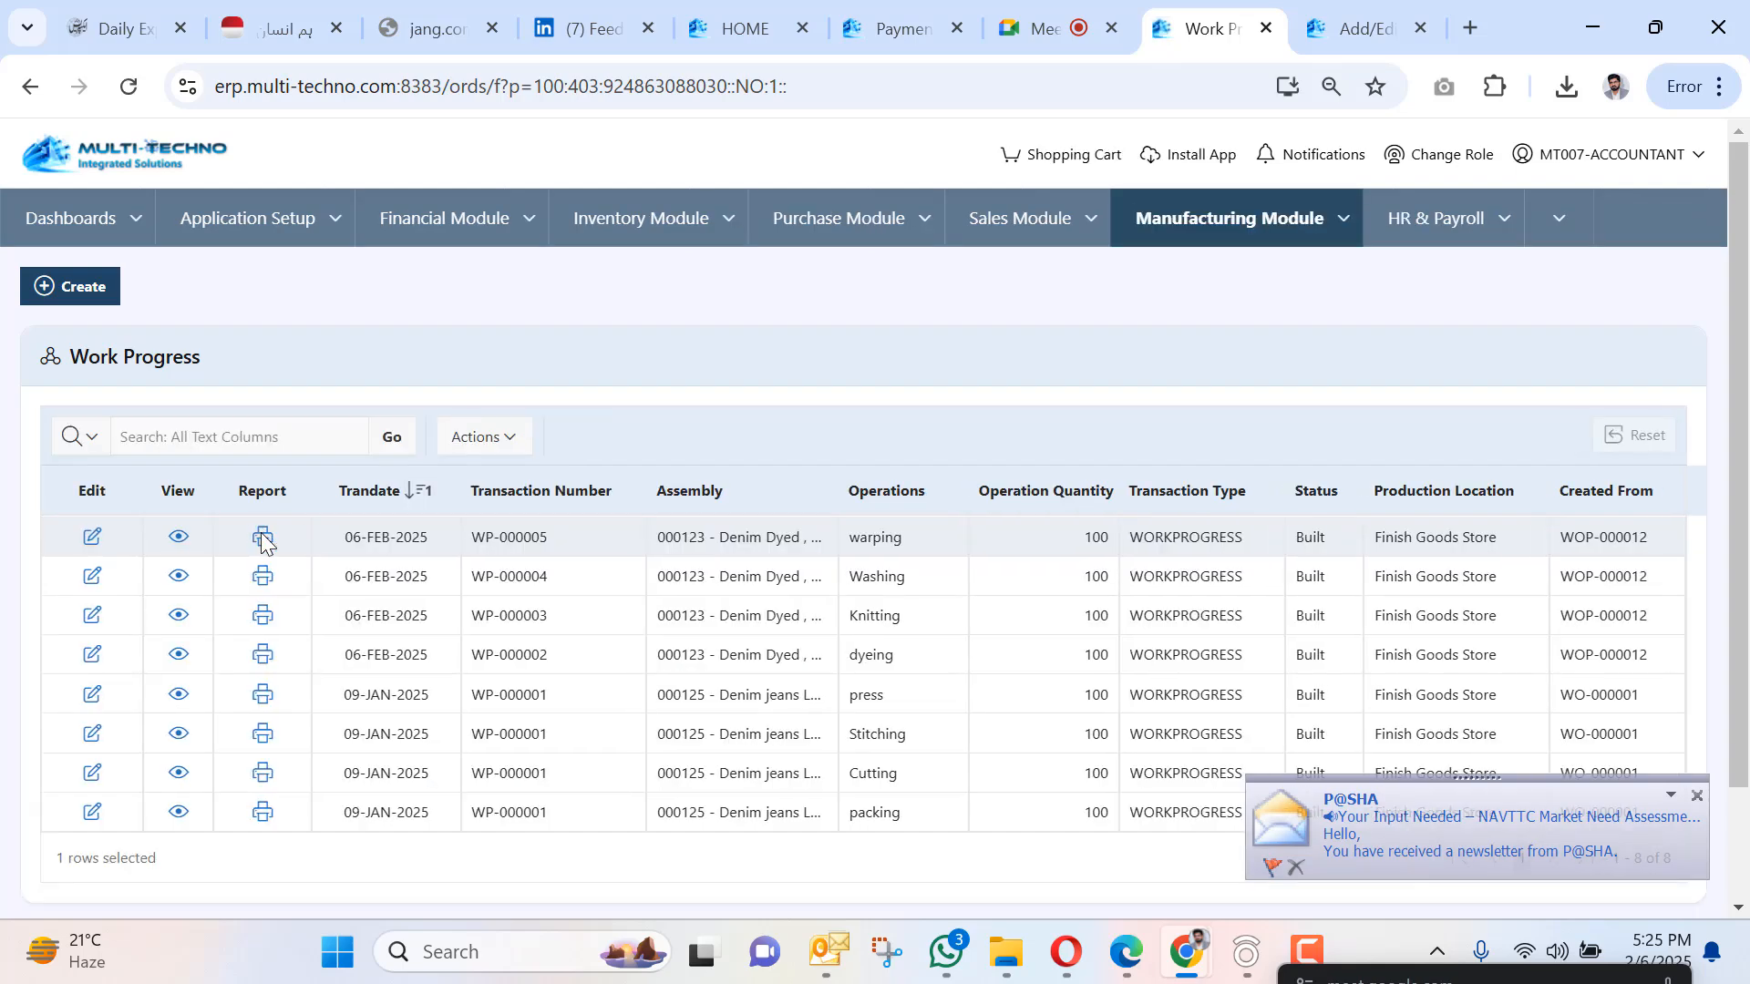
left_click(263, 540)
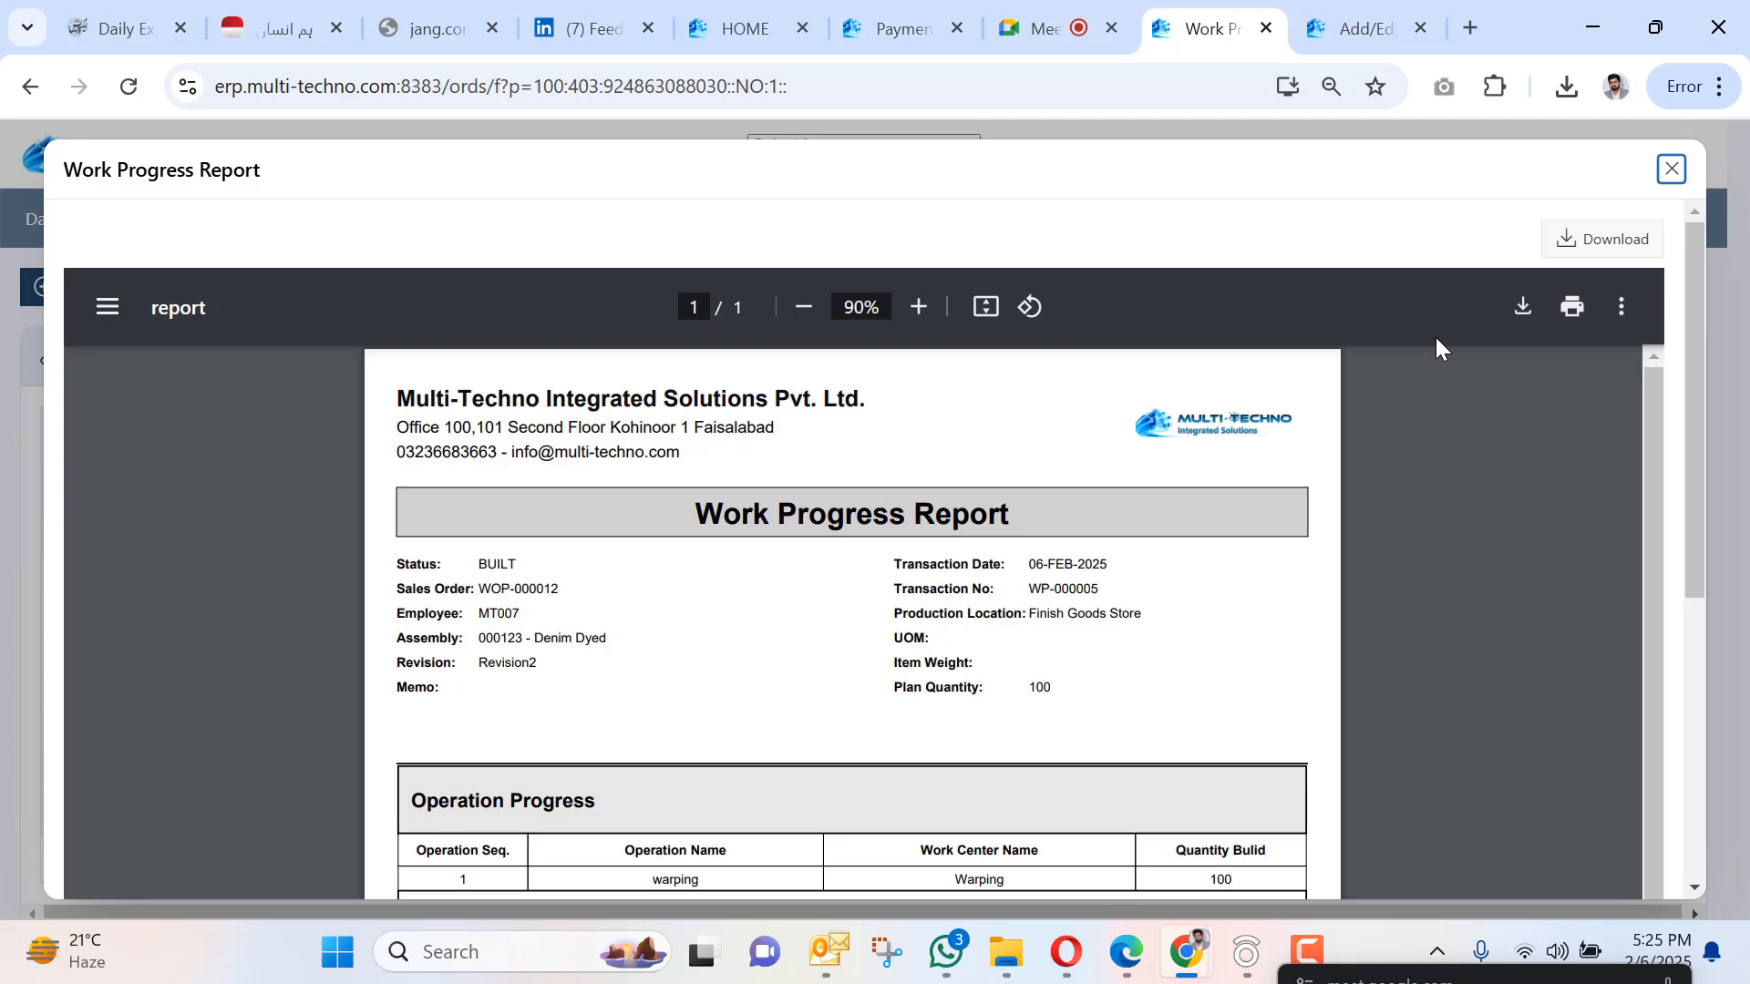
scroll(1561, 473, "down", 3)
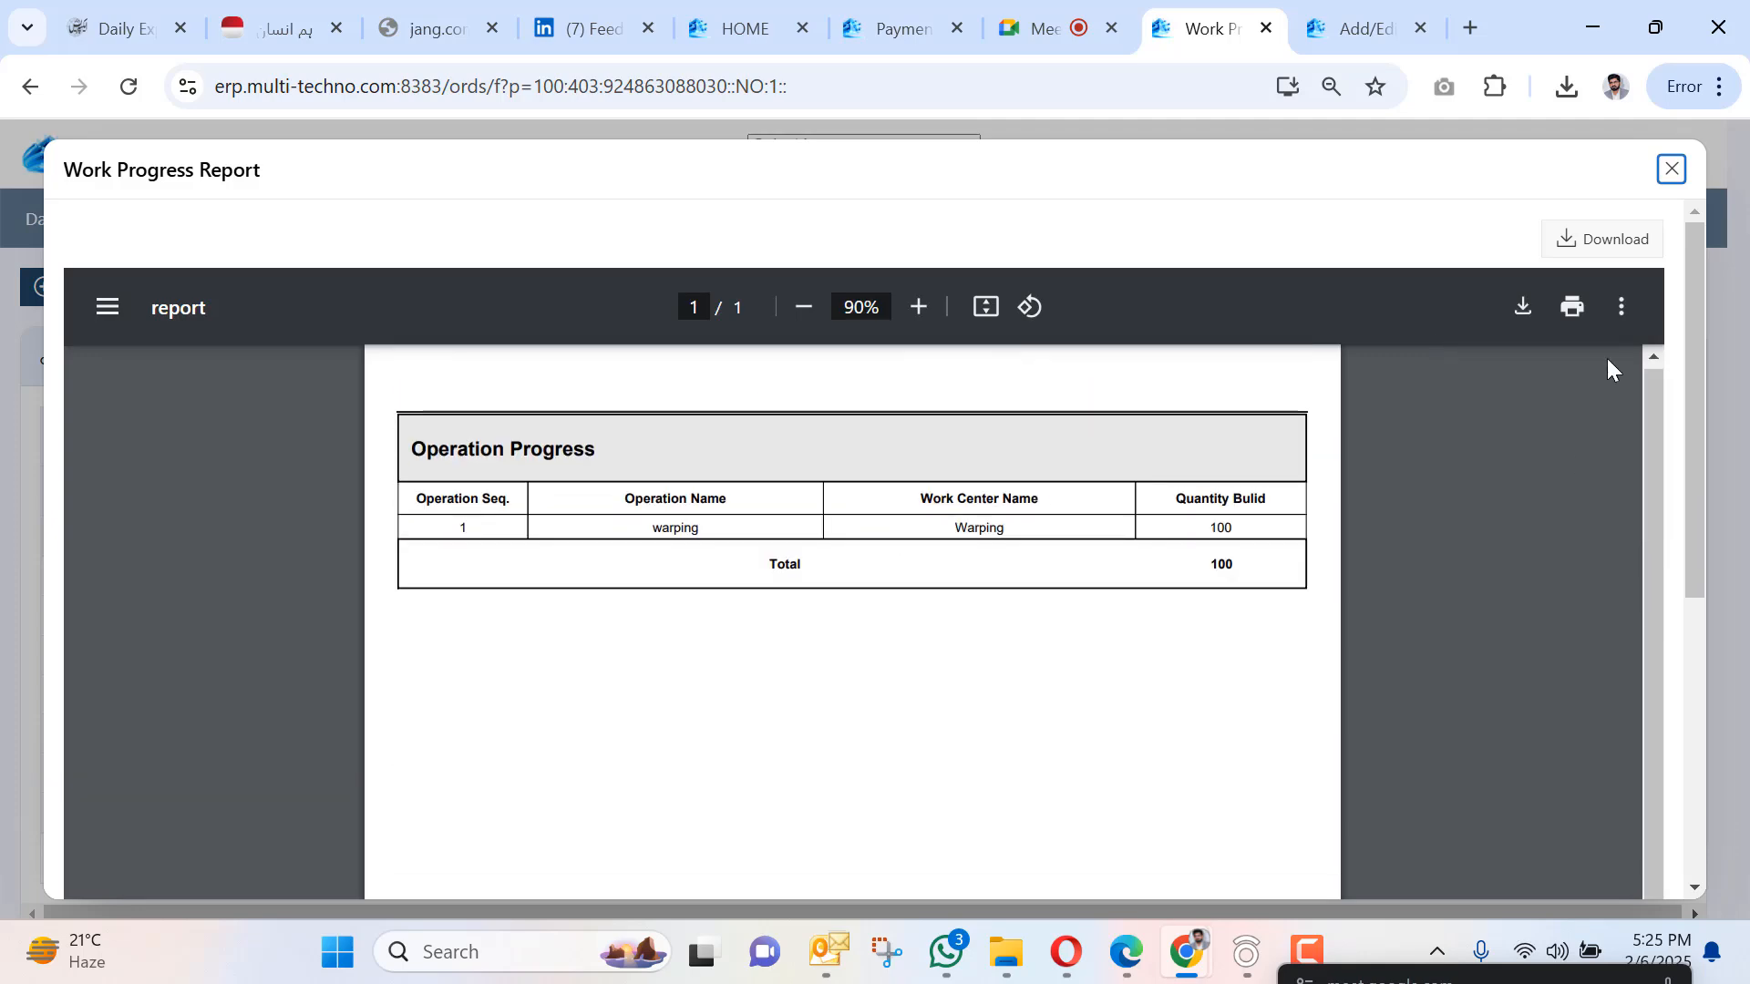
scroll(1605, 358, "up", 3)
left_click(1667, 169)
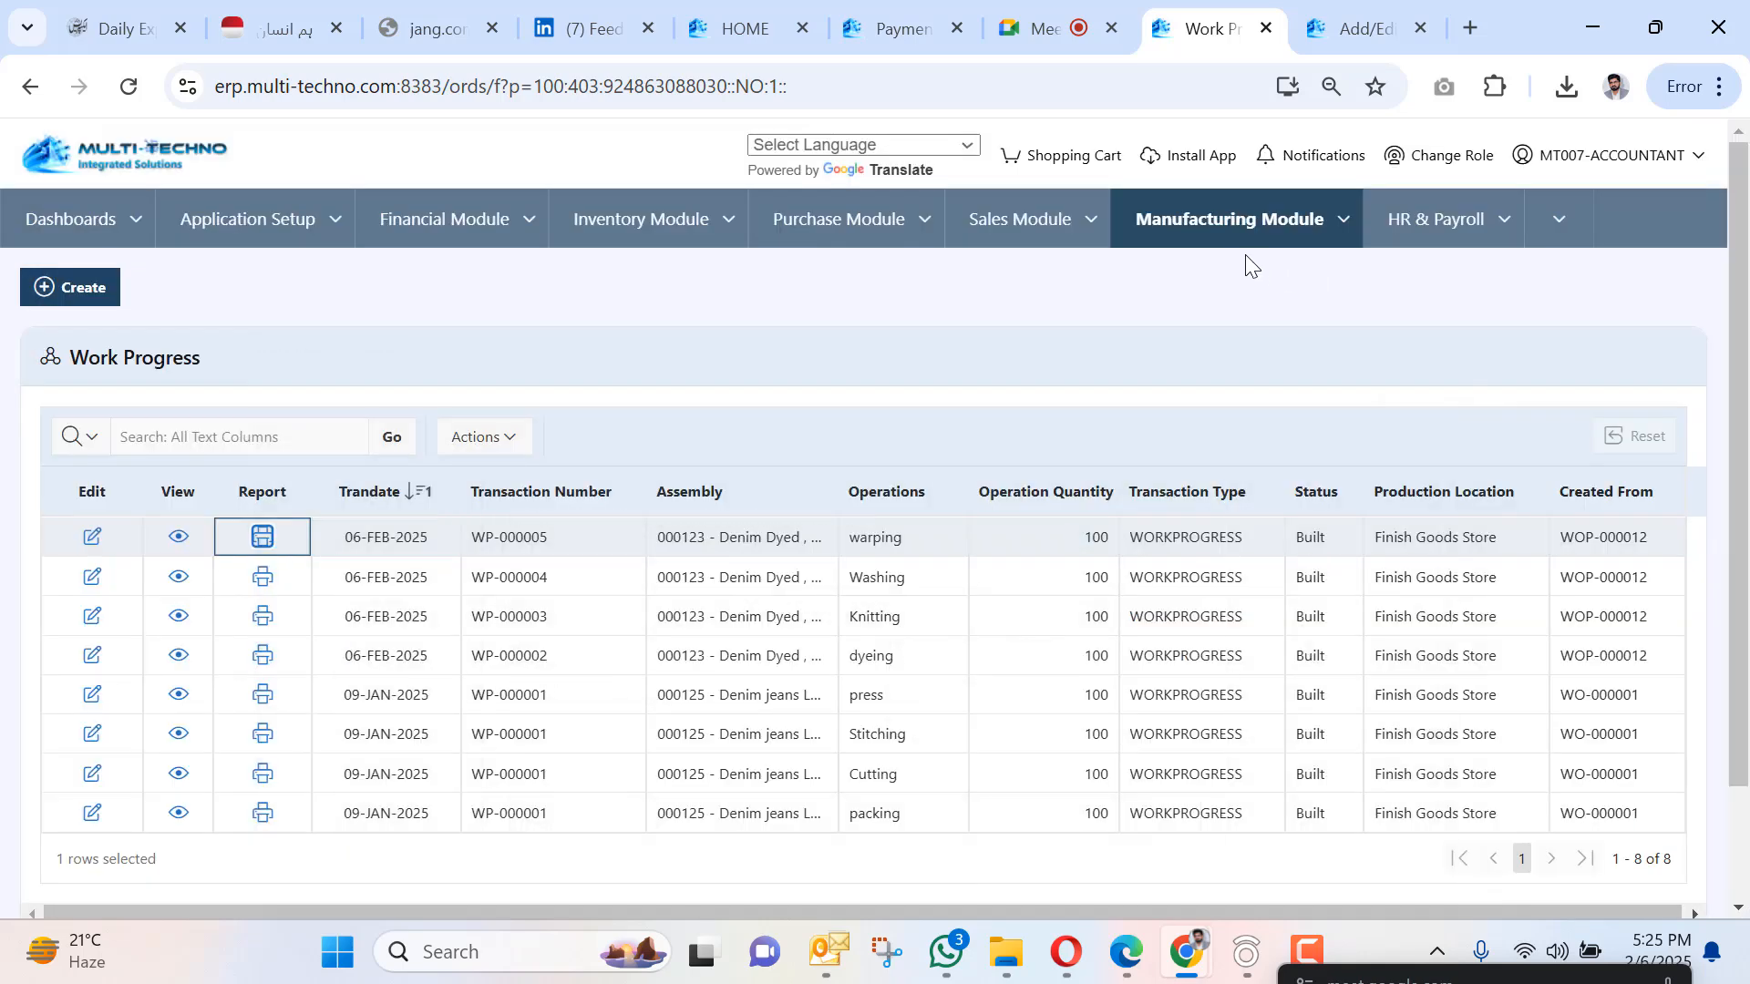
Open the Daily Production Employee Wise report for 01–06 FEB 2025 from Manufacturing Reports.
left_click(1337, 226)
mouse_move(1273, 428)
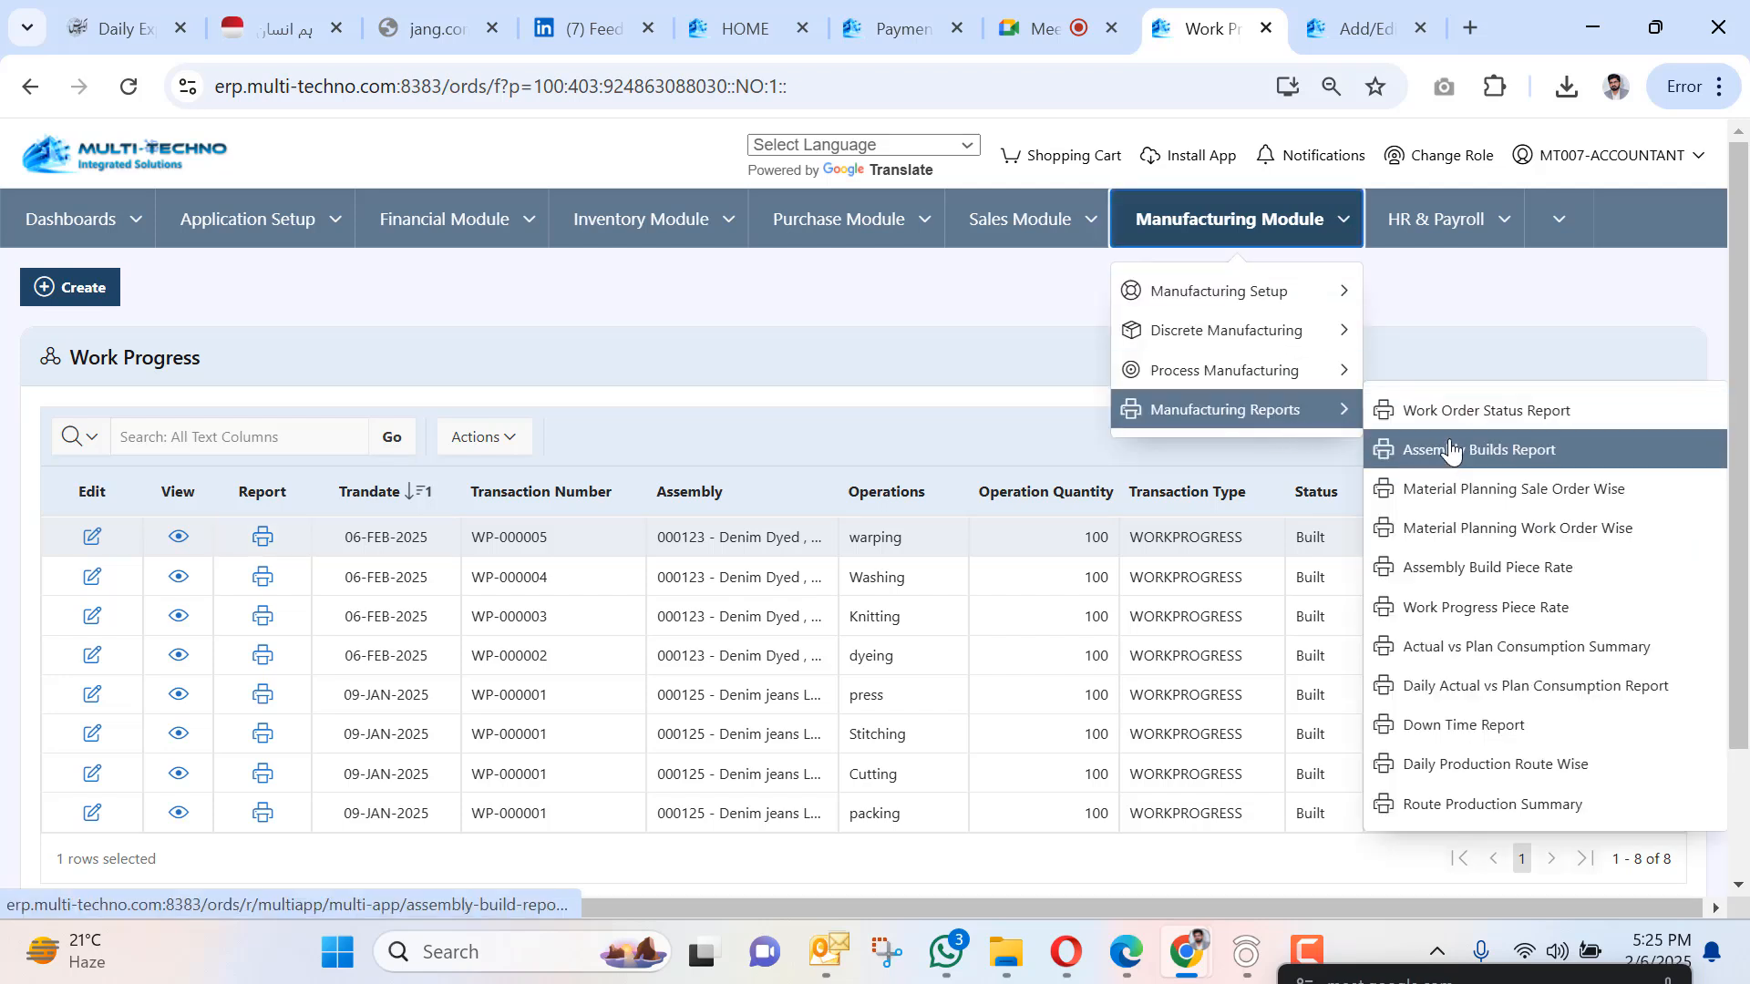
left_click(1443, 778)
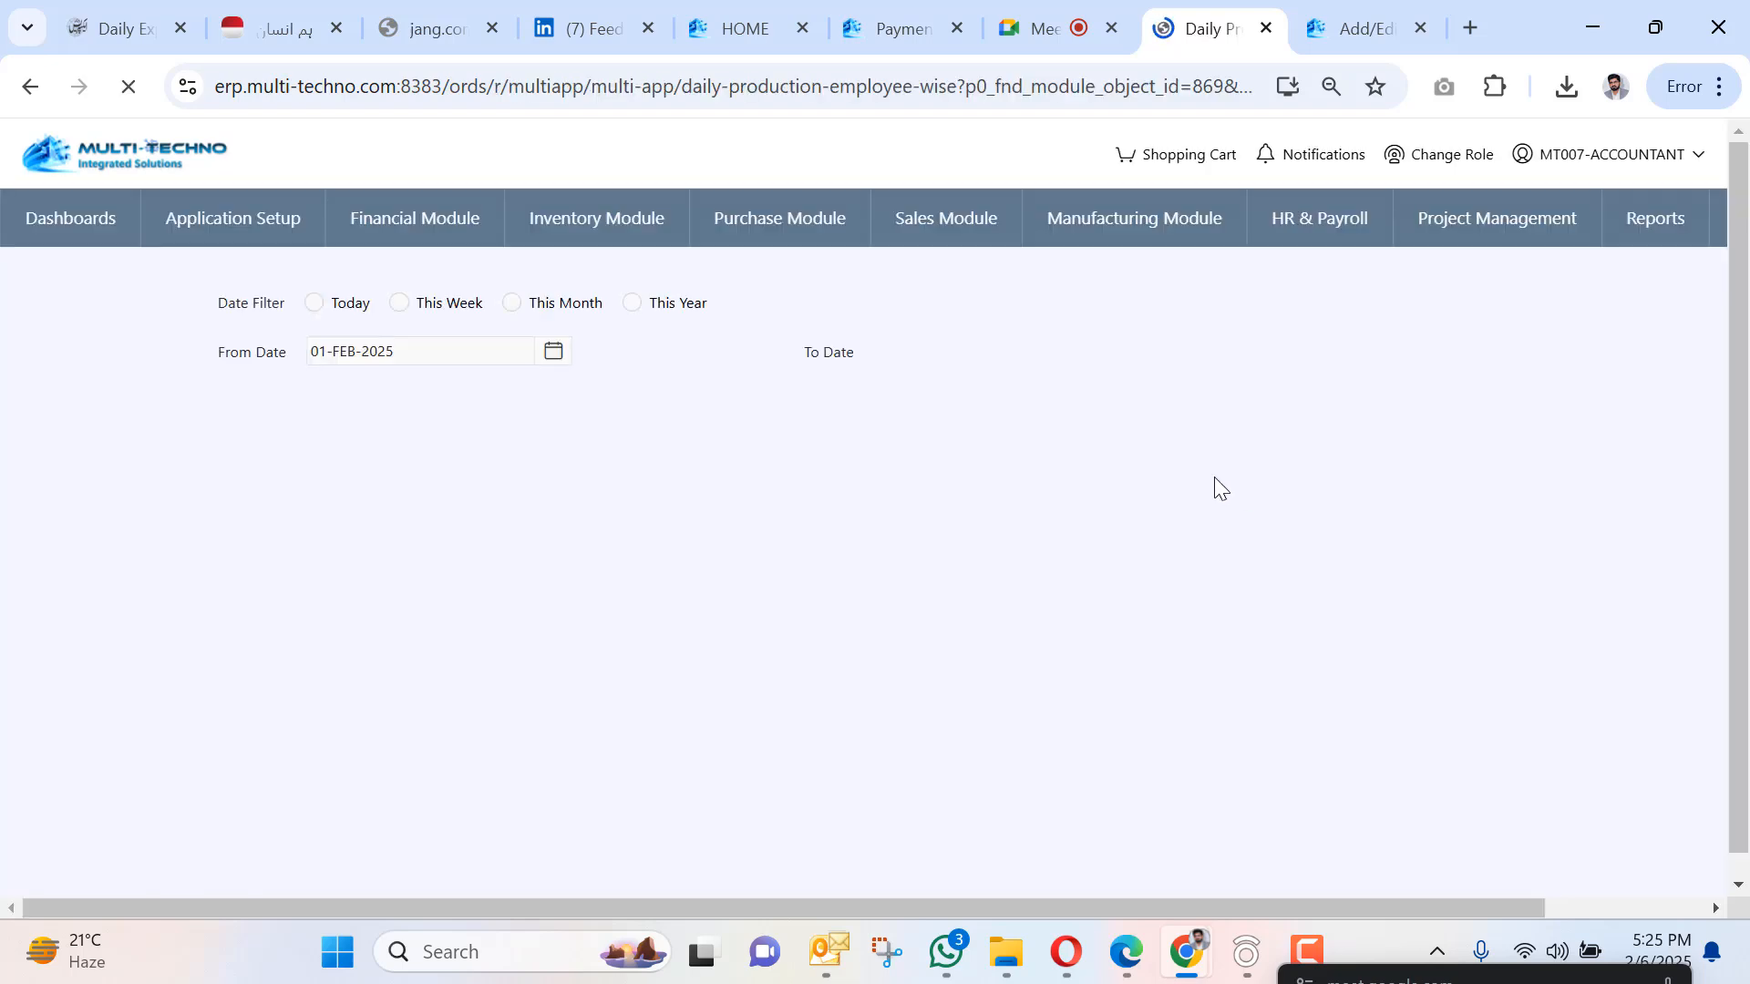
scroll(904, 539, "down", 1)
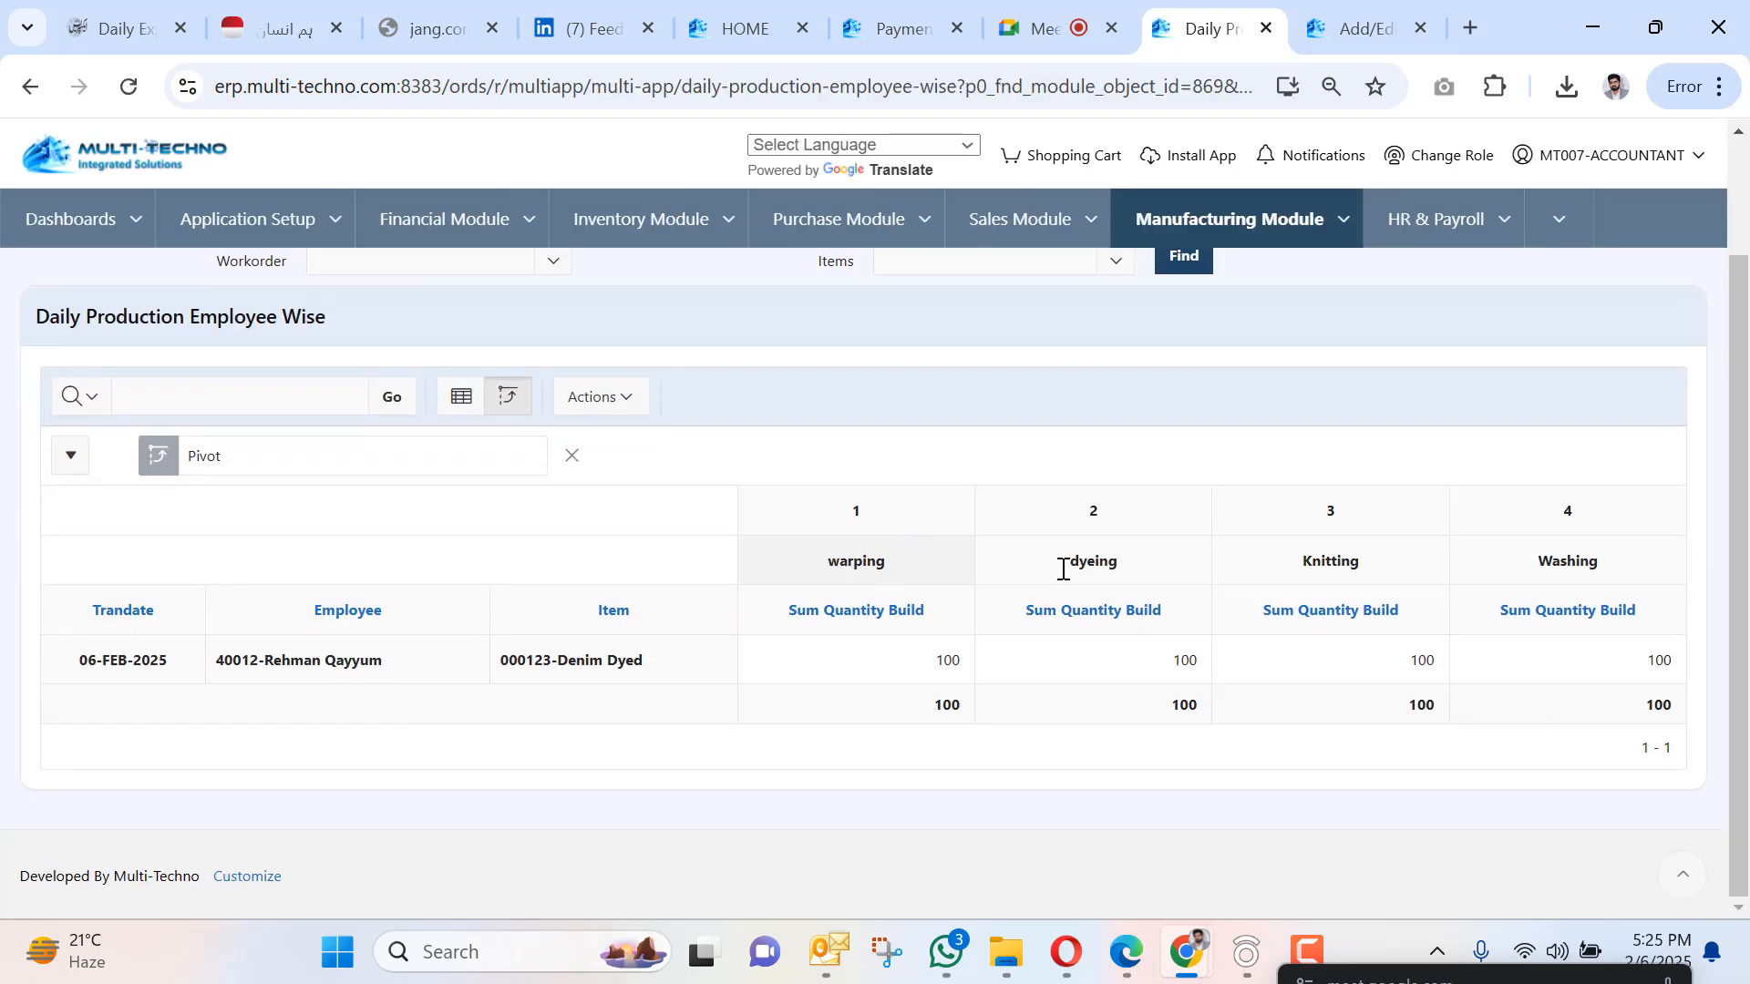
scroll(1571, 552, "up", 1)
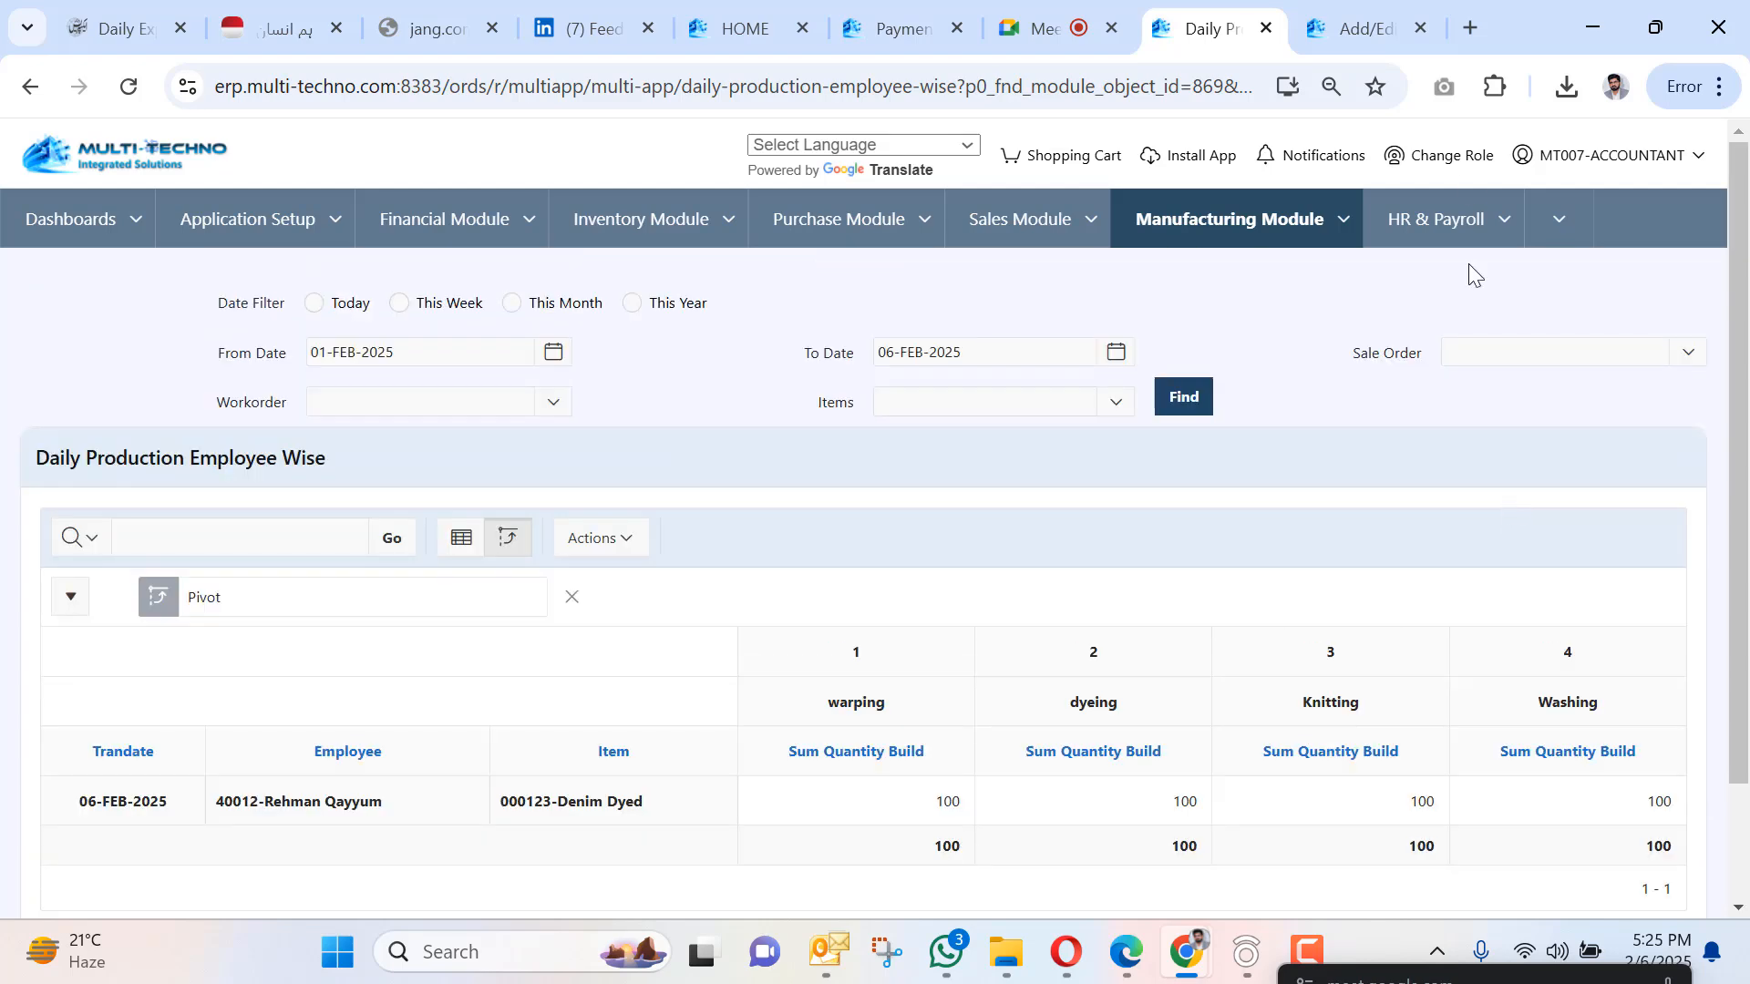
Capture the full Daily Production Employee Wise page with GoFullPage, download it as PDF, and close the capture tab.
left_click(1443, 85)
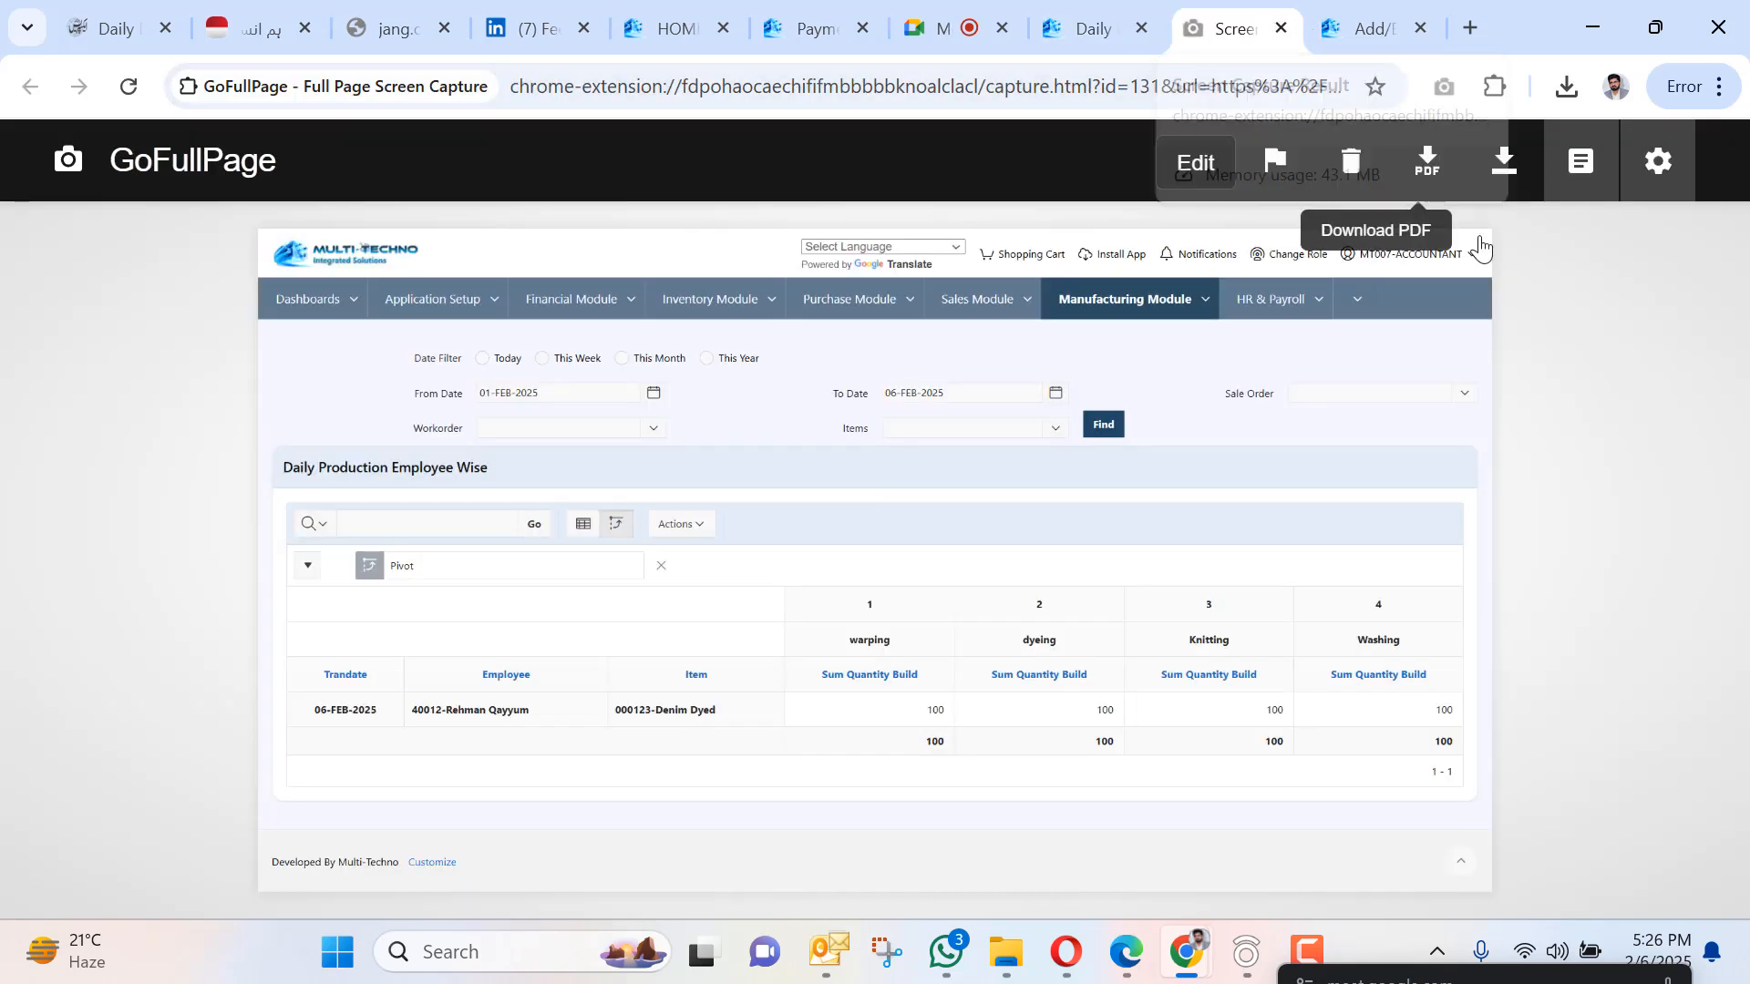
left_click(1425, 170)
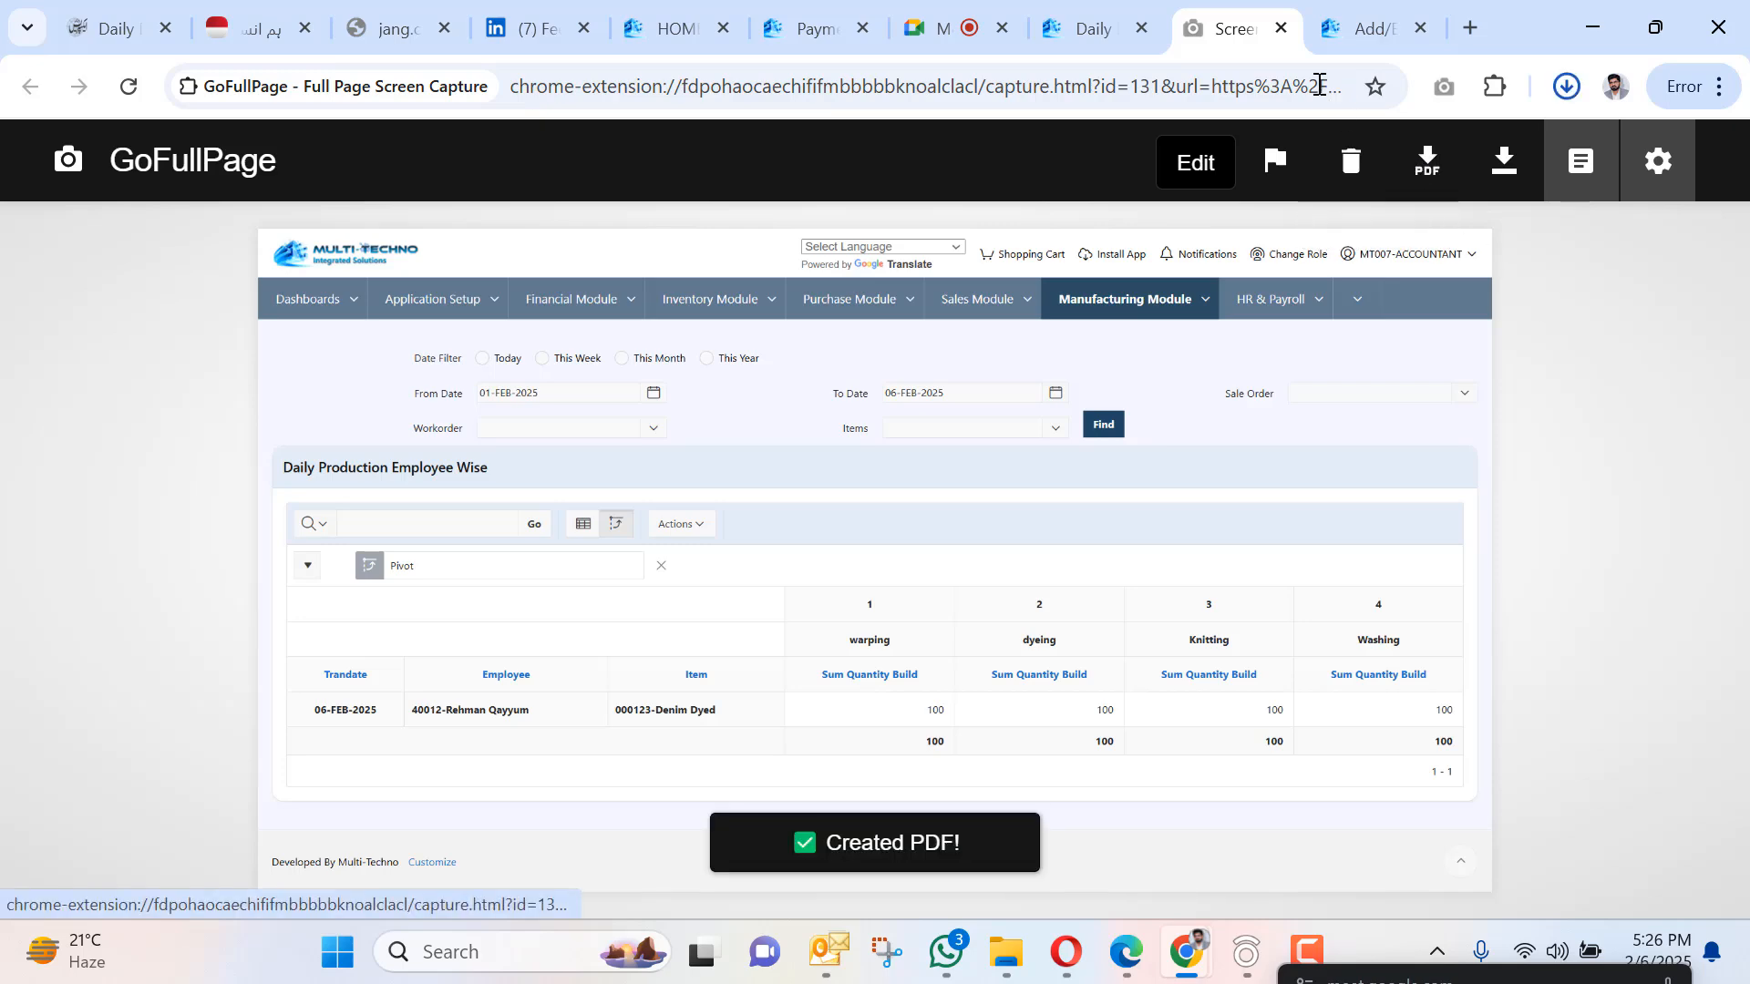
left_click(1280, 30)
scroll(738, 565, "down", 5)
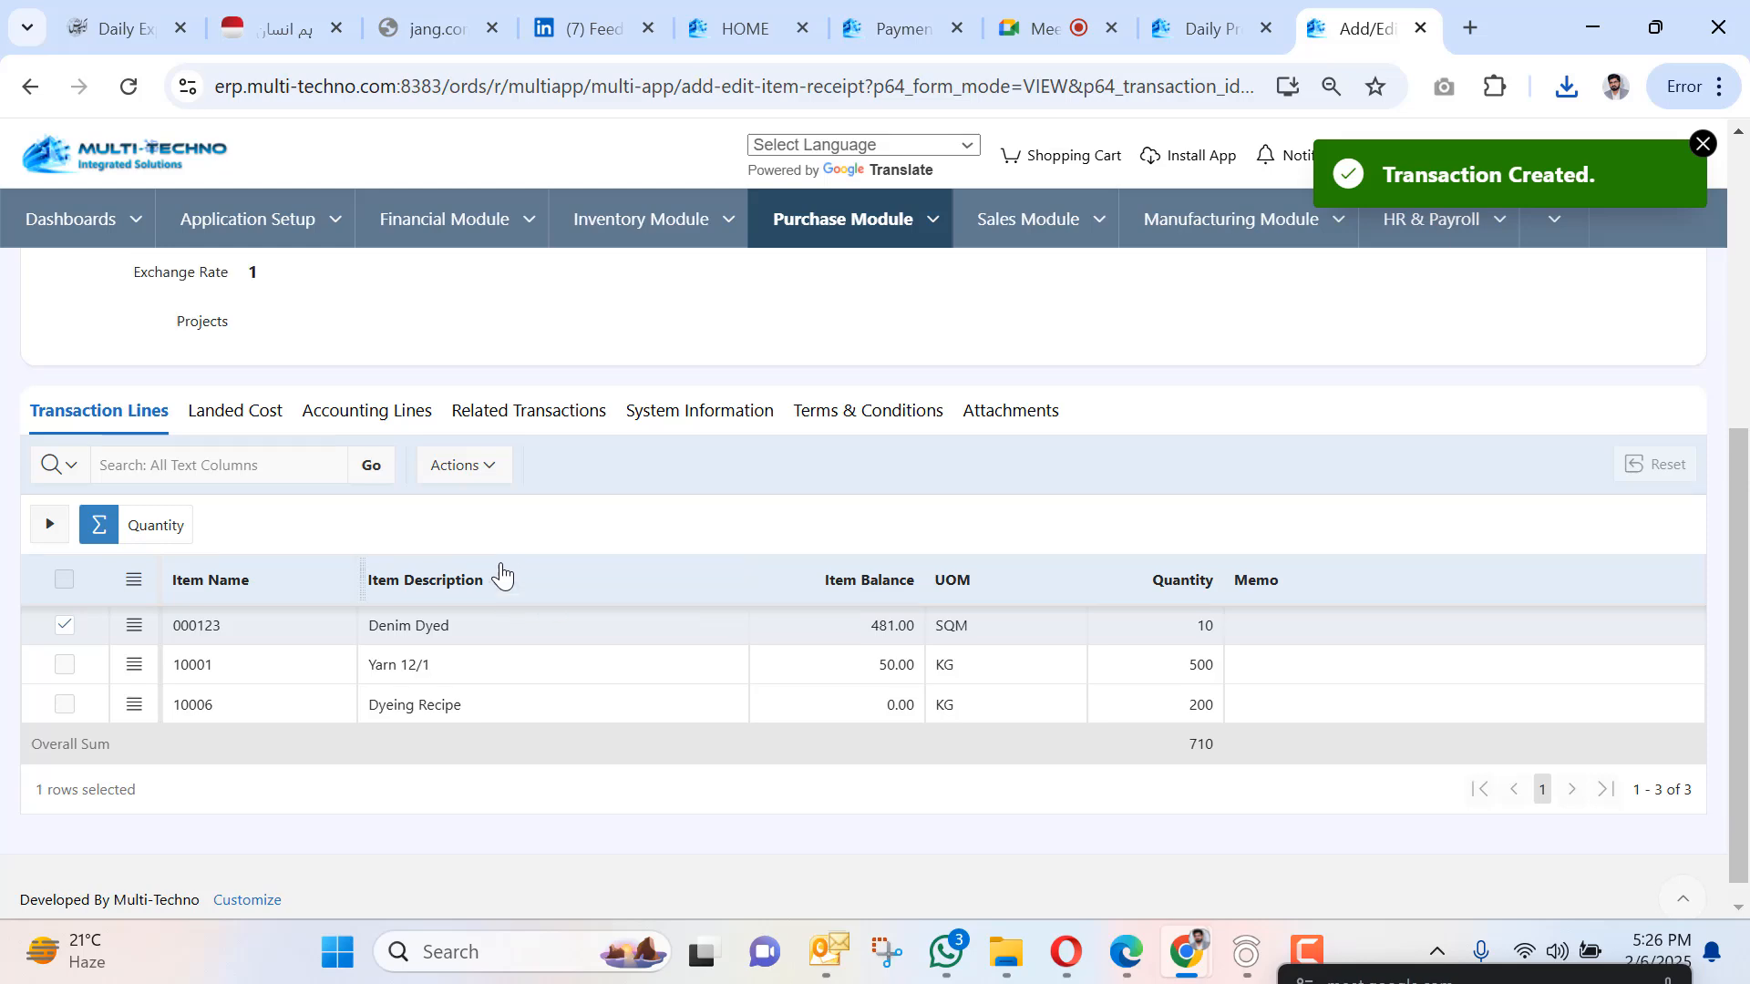
Return to the Daily Production Employee Wise report, glancing through the Sales Module and HR & Payroll menus.
scroll(501, 574, "up", 5)
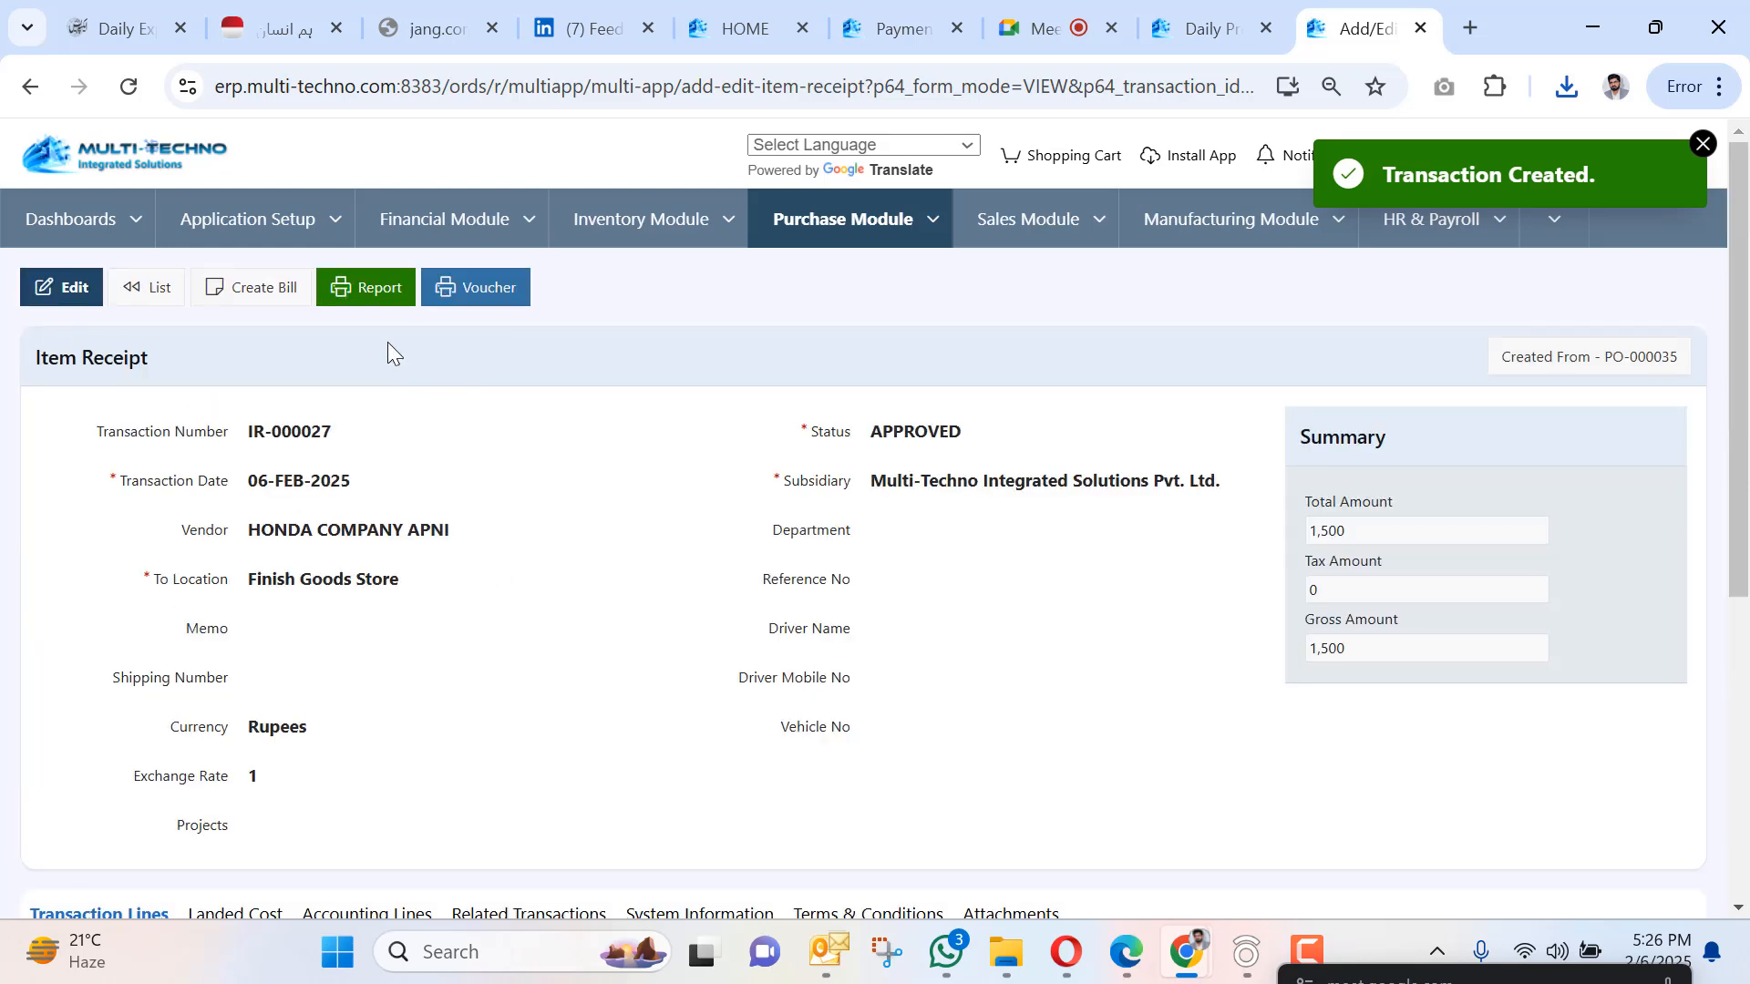
left_click(1222, 12)
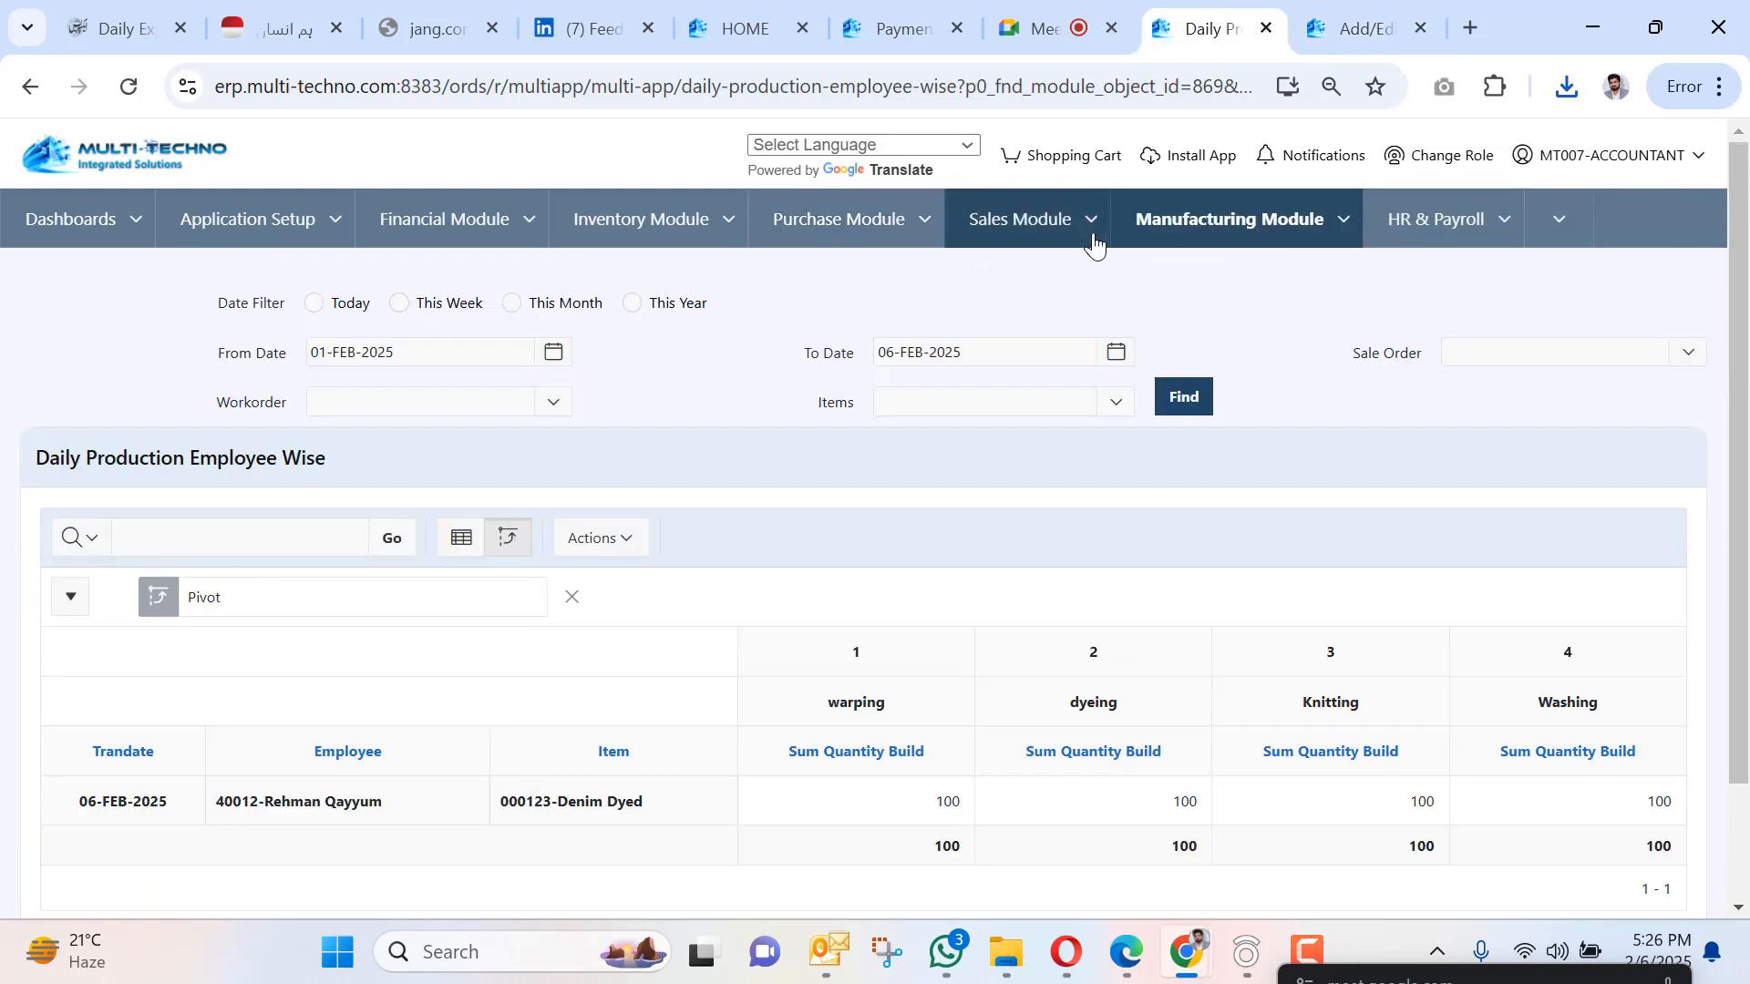
left_click(1087, 223)
mouse_move(1075, 372)
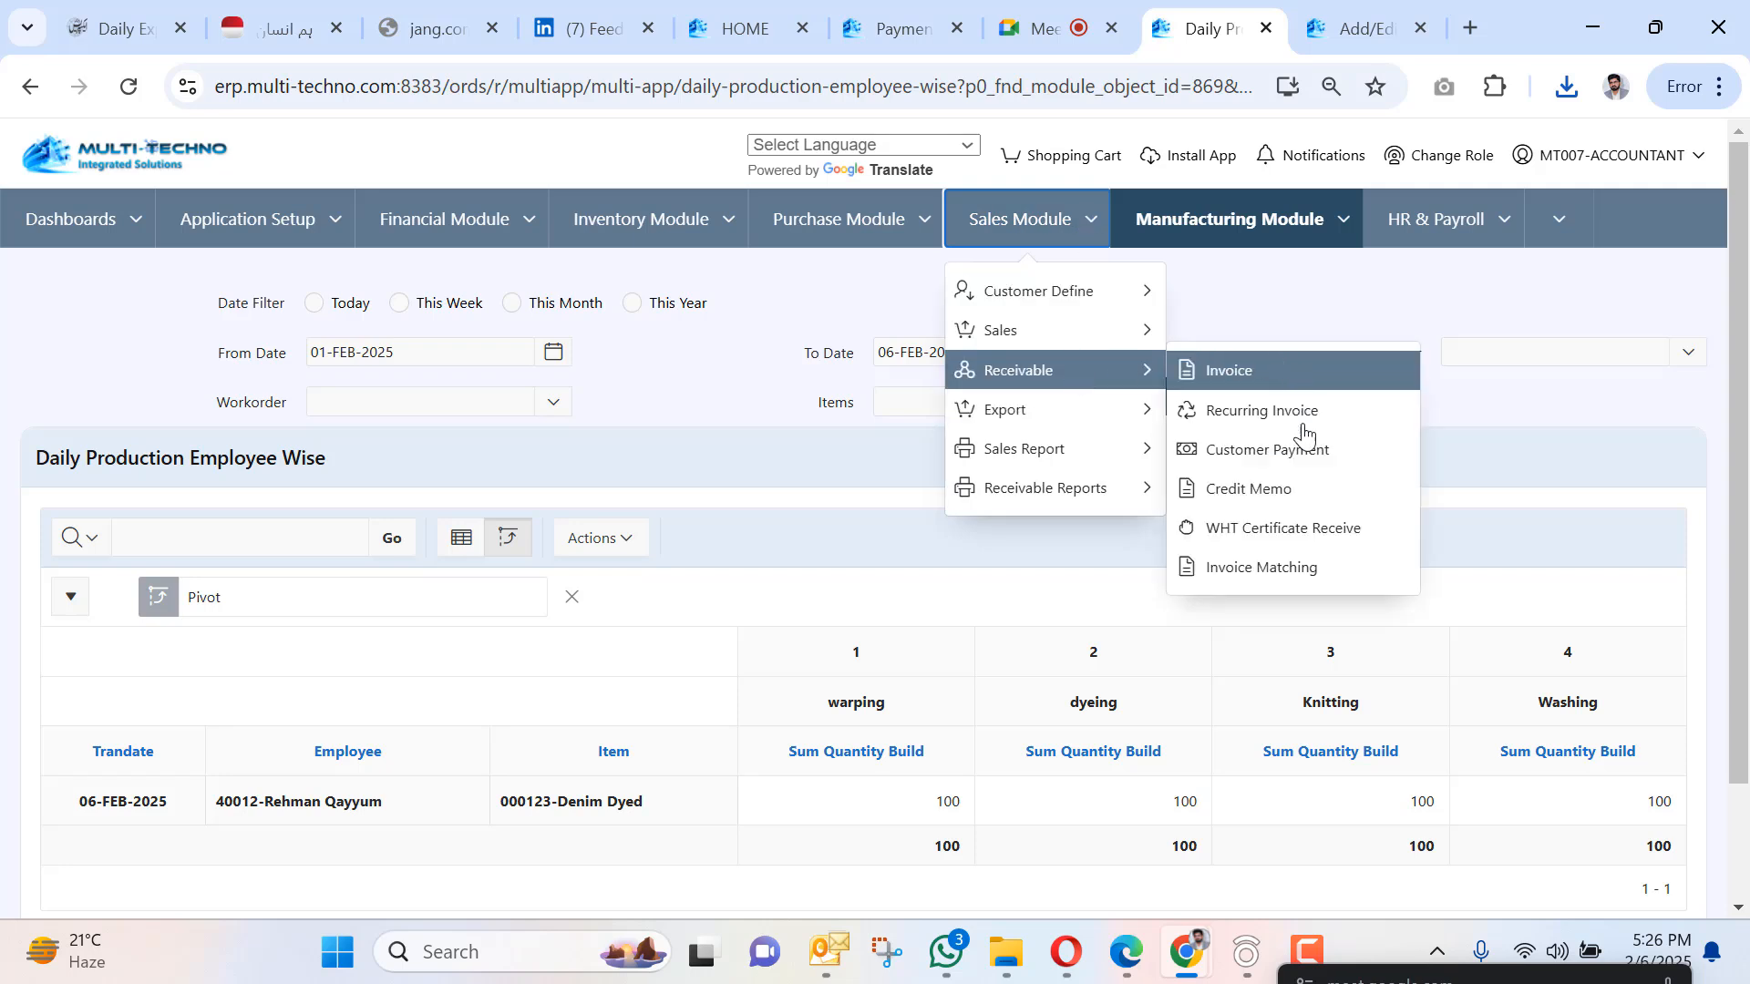
left_click(1449, 219)
mouse_move(1476, 292)
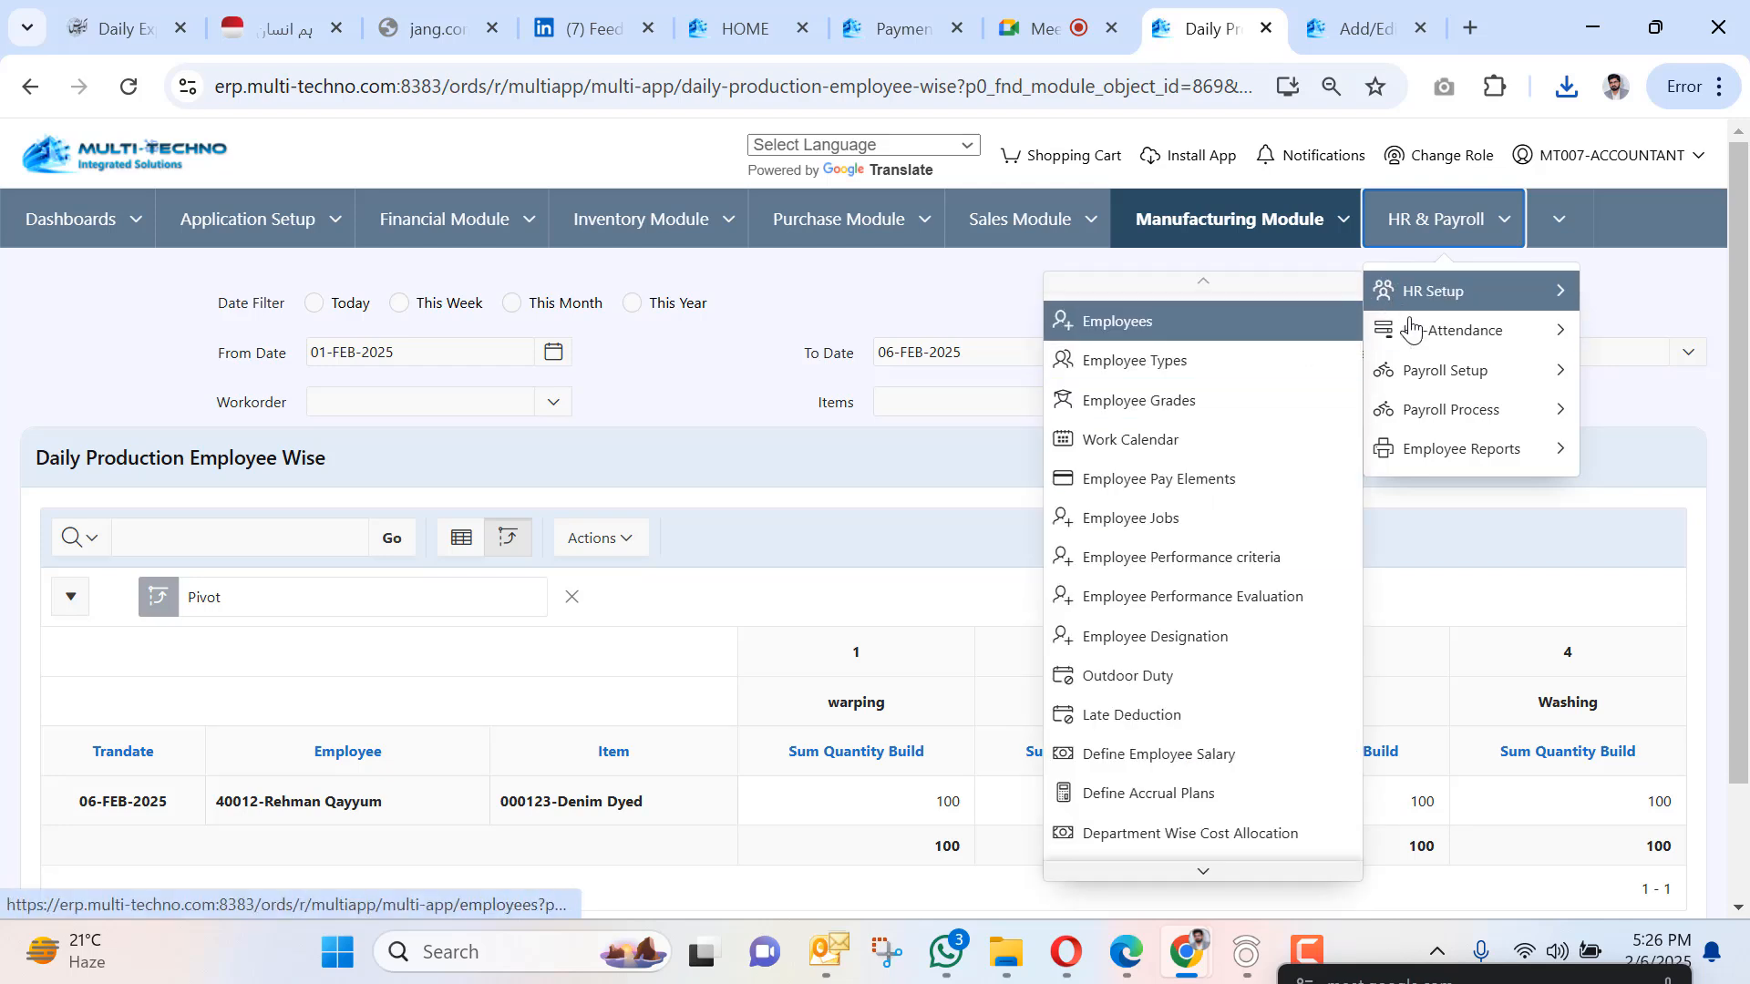
mouse_move(1459, 330)
left_click(691, 314)
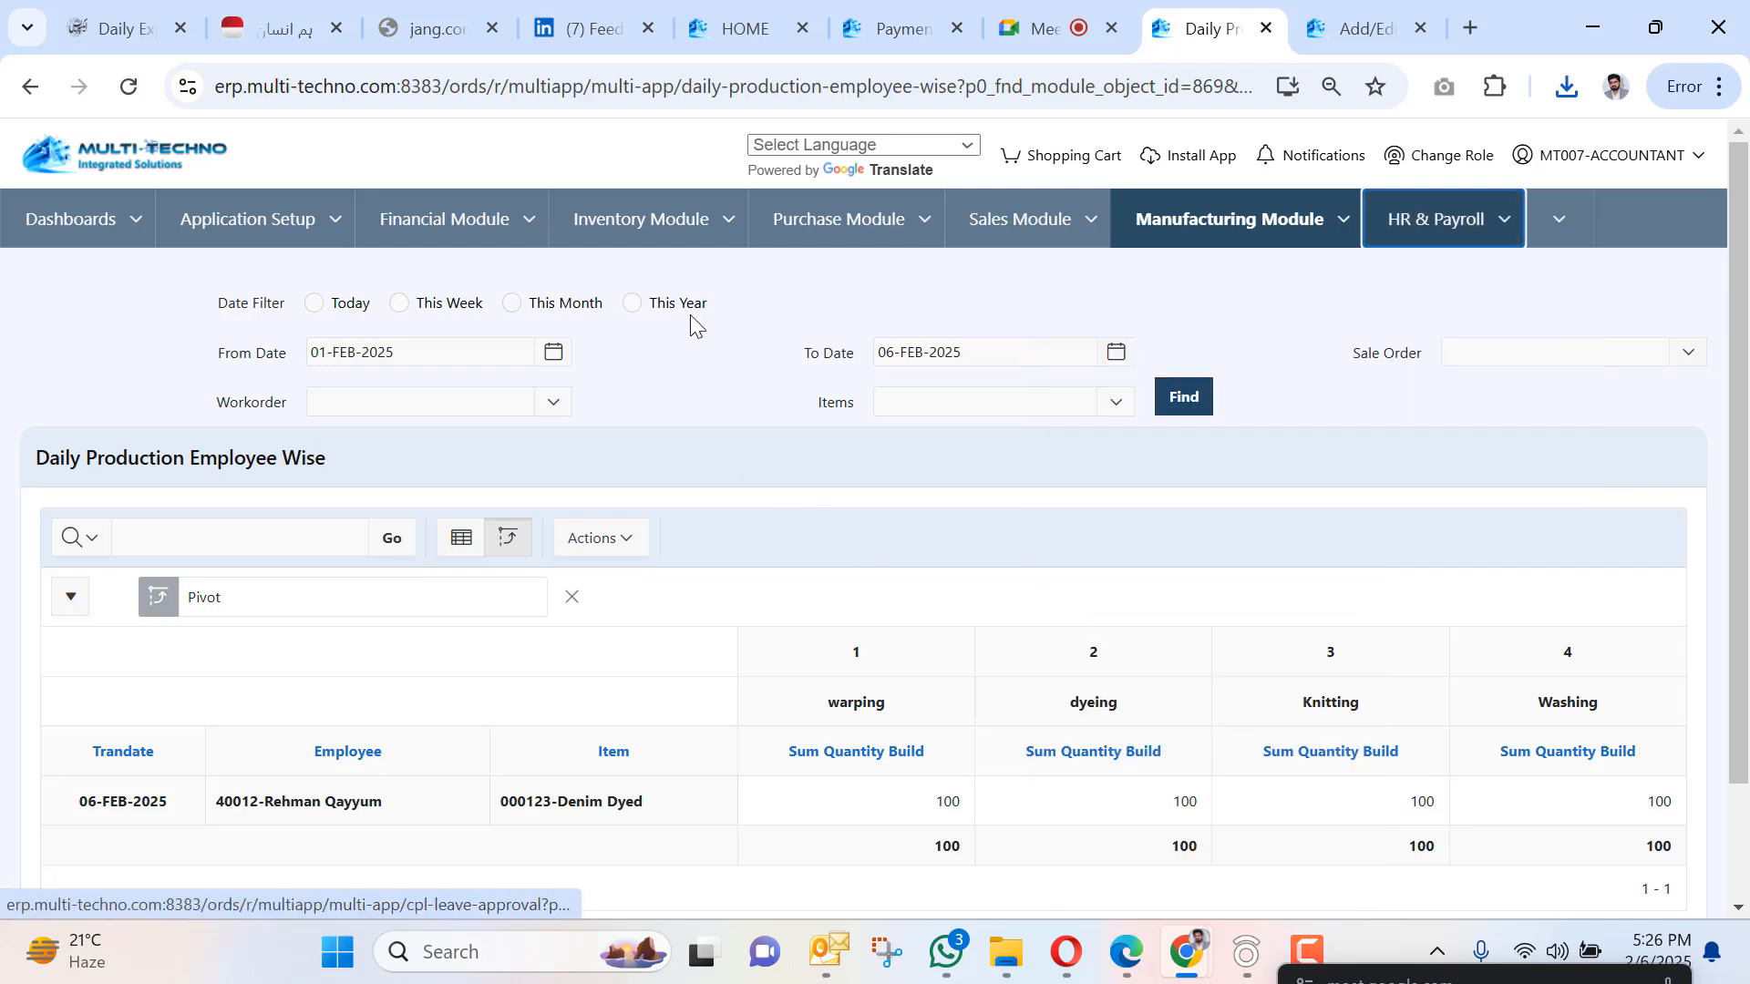
scroll(830, 363, "down", 2)
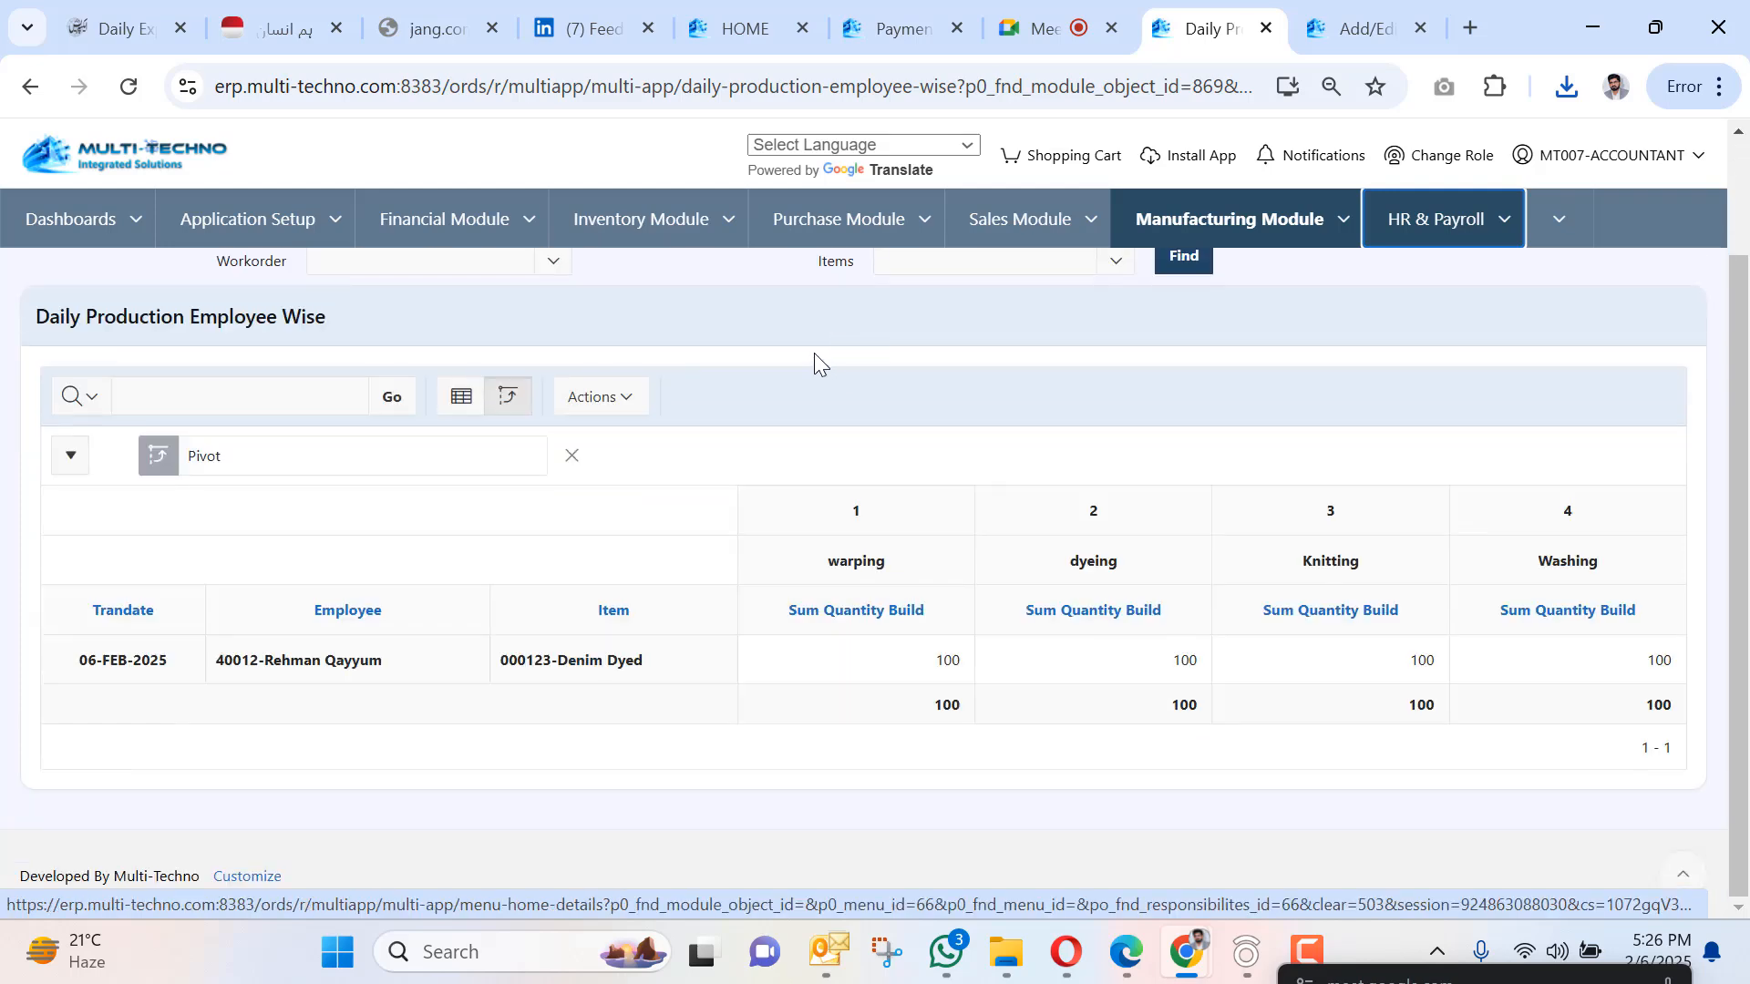
scroll(811, 353, "up", 2)
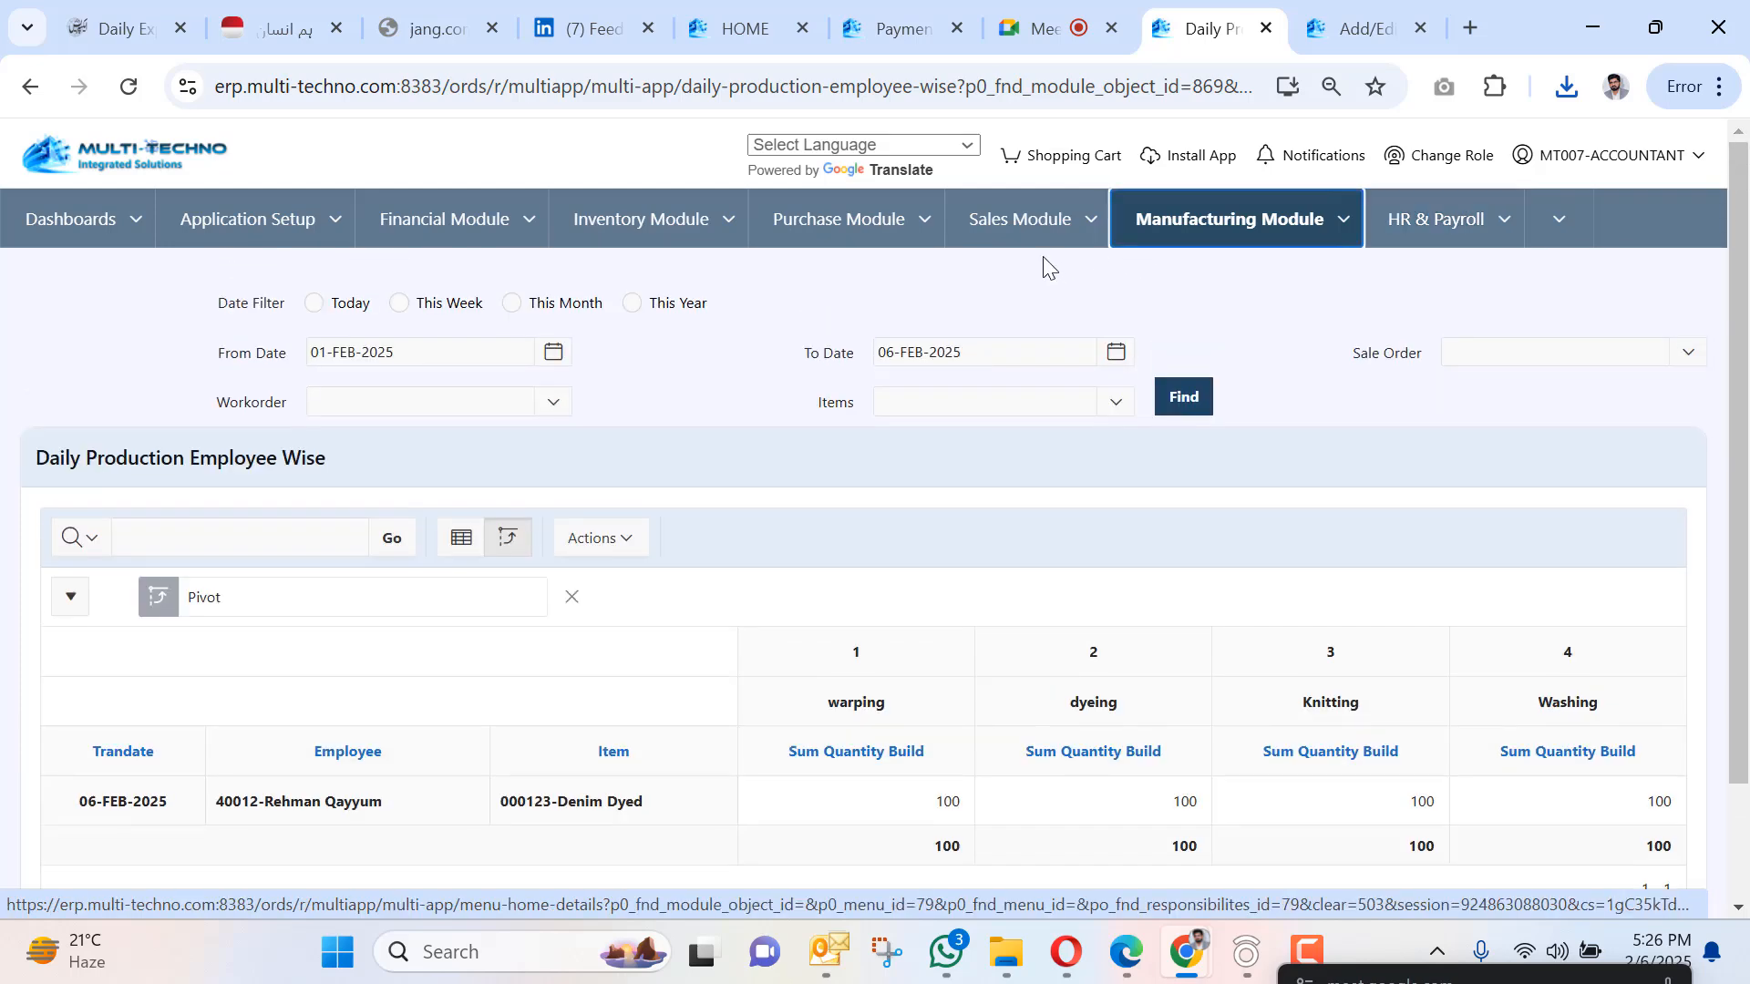